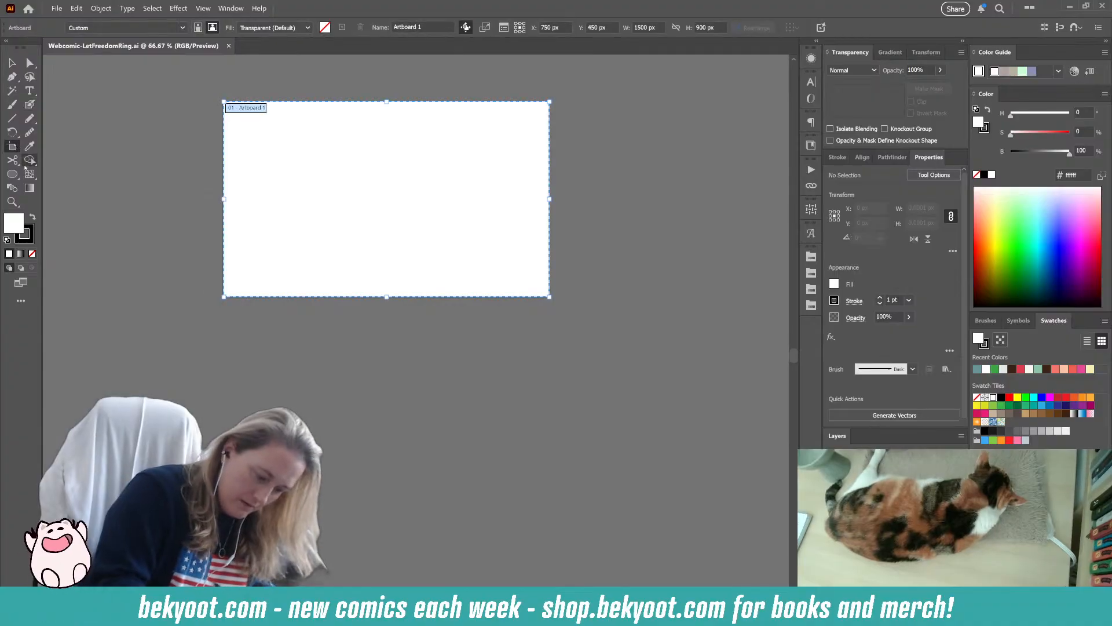
- Extend the artboard downward to about 2089 px tall and set the Blob Brush size to 21 pt
{"action": "left_click_drag", "start_coordinate": [386, 298], "coordinate": [380, 553]}
{"action": "left_click", "coordinate": [30, 105]}
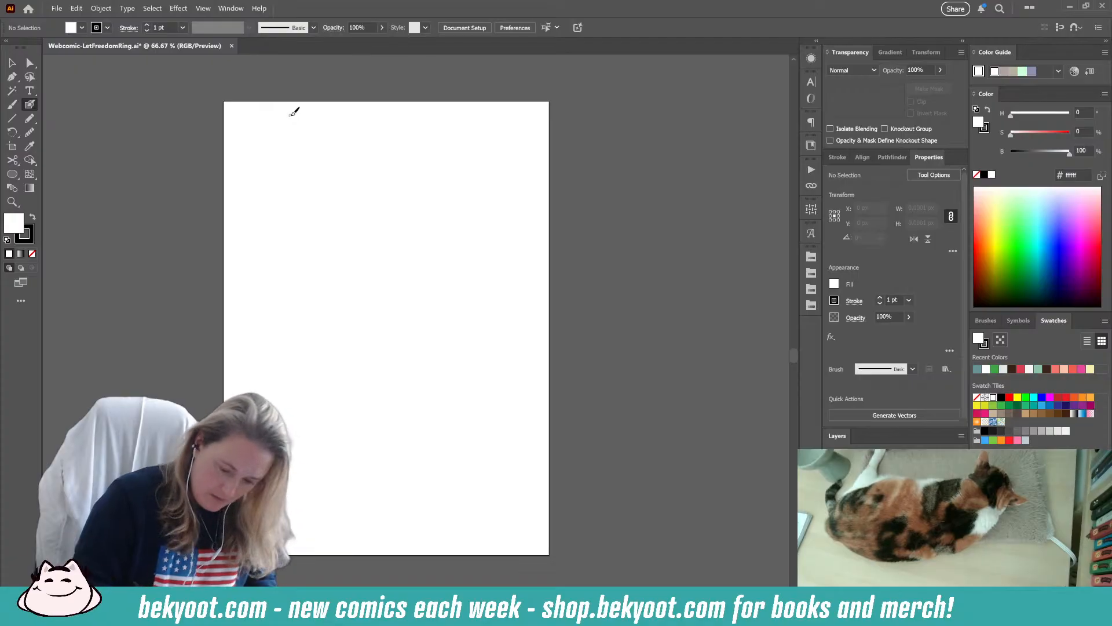
{"action": "key", "text": "Return"}
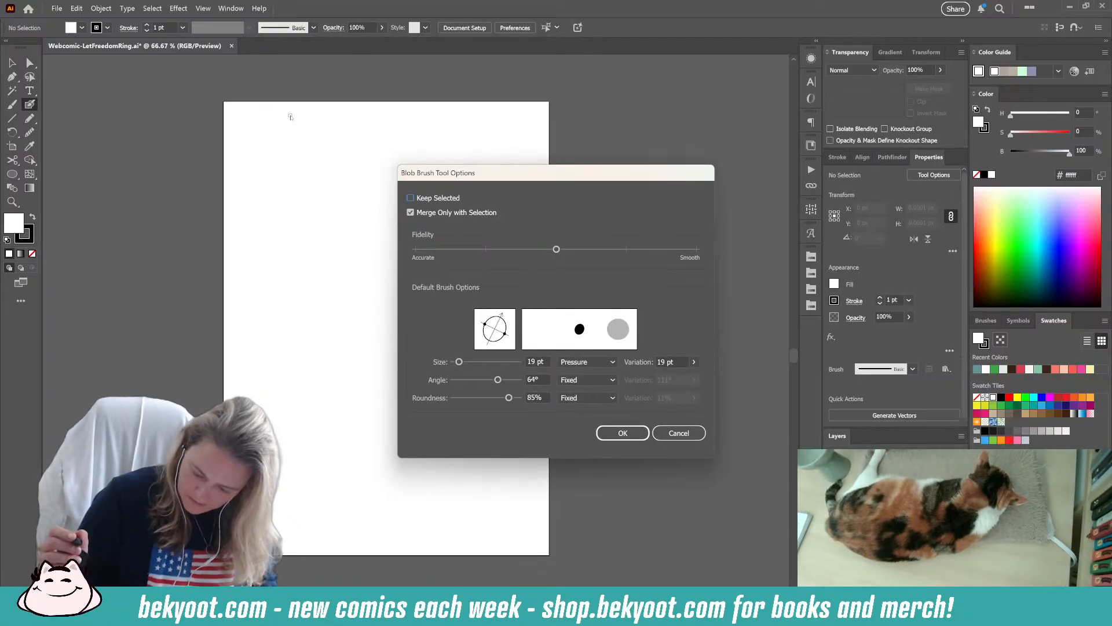
{"action": "key", "text": "Return"}
{"action": "key", "text": "Return"}
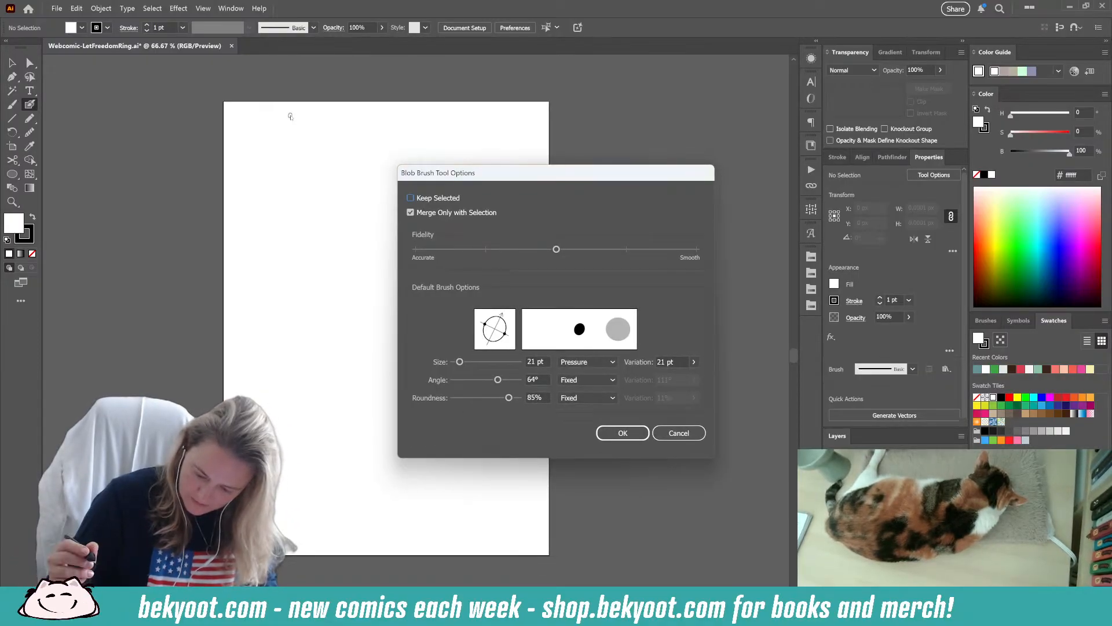
{"action": "key", "text": "Return"}
- Handwrite the title "Let Freedom Ring" across the top of the artboard with the Blob Brush
{"action": "mouse_move", "coordinate": [290, 113]}
{"action": "left_mouse_down"}
{"action": "mouse_move", "coordinate": [290, 132]}
{"action": "mouse_move", "coordinate": [316, 134]}
{"action": "left_mouse_up"}
{"action": "mouse_move", "coordinate": [309, 123]}
{"action": "left_mouse_down"}
{"action": "mouse_move", "coordinate": [340, 134]}
{"action": "mouse_move", "coordinate": [350, 113]}
{"action": "left_mouse_up"}
{"action": "left_click_drag", "start_coordinate": [340, 124], "coordinate": [386, 129]}
{"action": "mouse_move", "coordinate": [392, 123]}
{"action": "left_mouse_down"}
{"action": "mouse_move", "coordinate": [394, 108]}
{"action": "mouse_move", "coordinate": [431, 128]}
{"action": "left_mouse_up"}
{"action": "left_click_drag", "start_coordinate": [430, 110], "coordinate": [459, 126]}
{"action": "left_click_drag", "start_coordinate": [468, 116], "coordinate": [461, 134]}
- Group all the strokes of the handwritten title and deselect them
{"action": "key", "text": "v"}
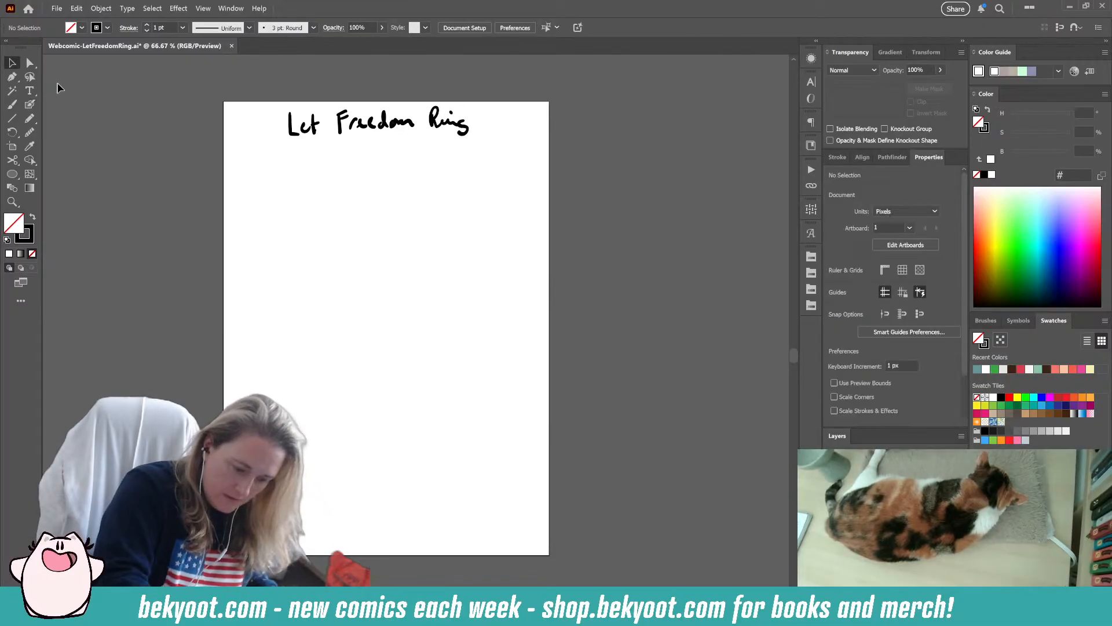
{"action": "left_click_drag", "start_coordinate": [253, 97], "coordinate": [477, 221]}
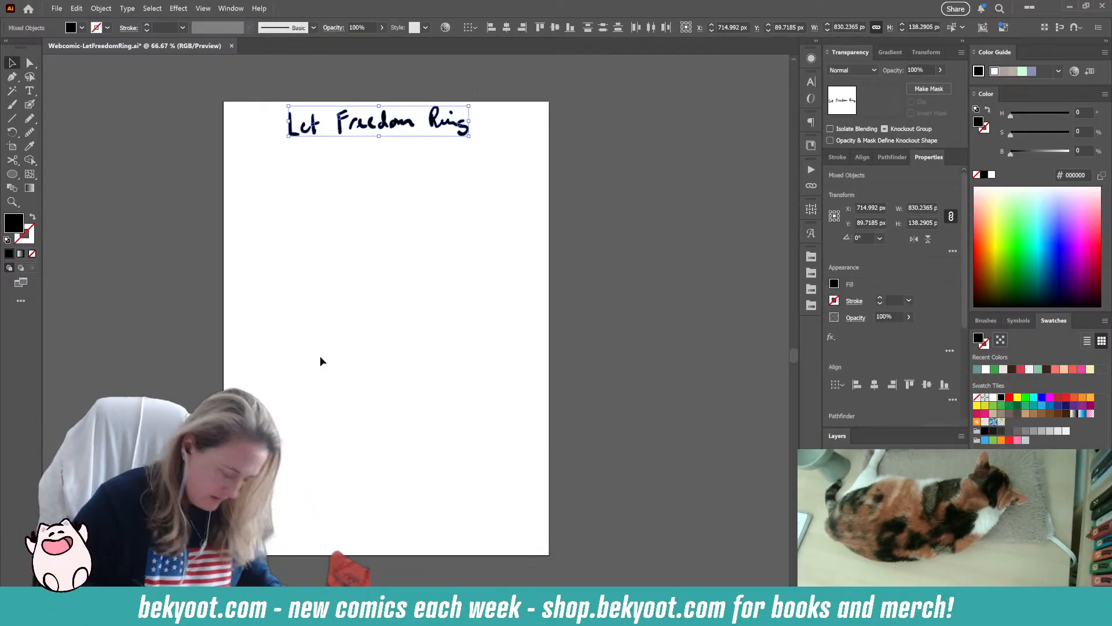
{"action": "key", "text": "ctrl+g"}
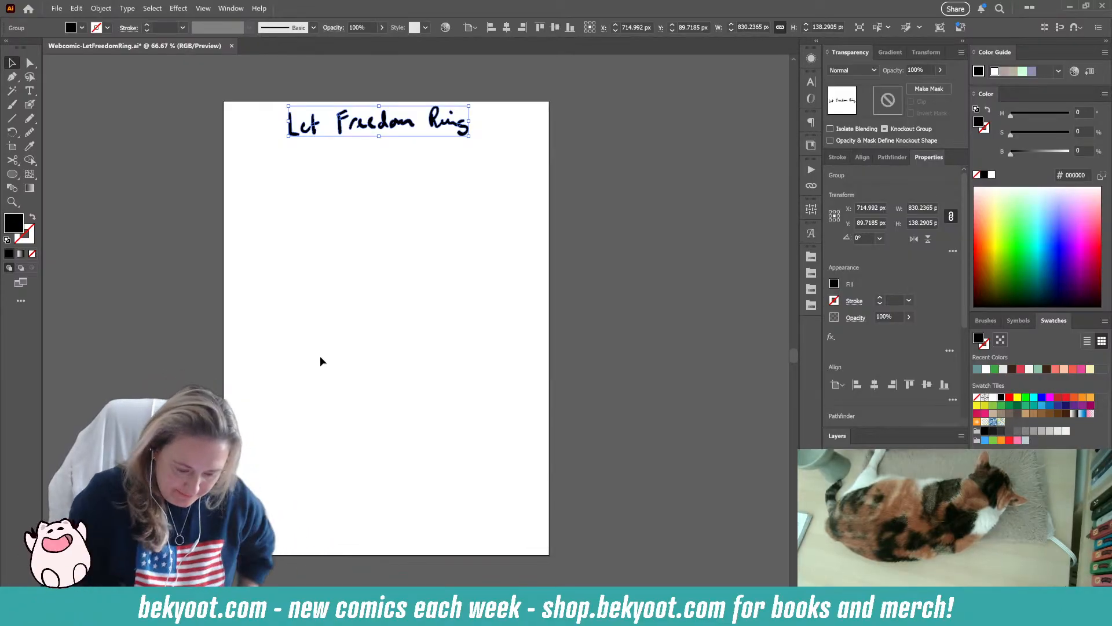
{"action": "left_click", "coordinate": [246, 176]}
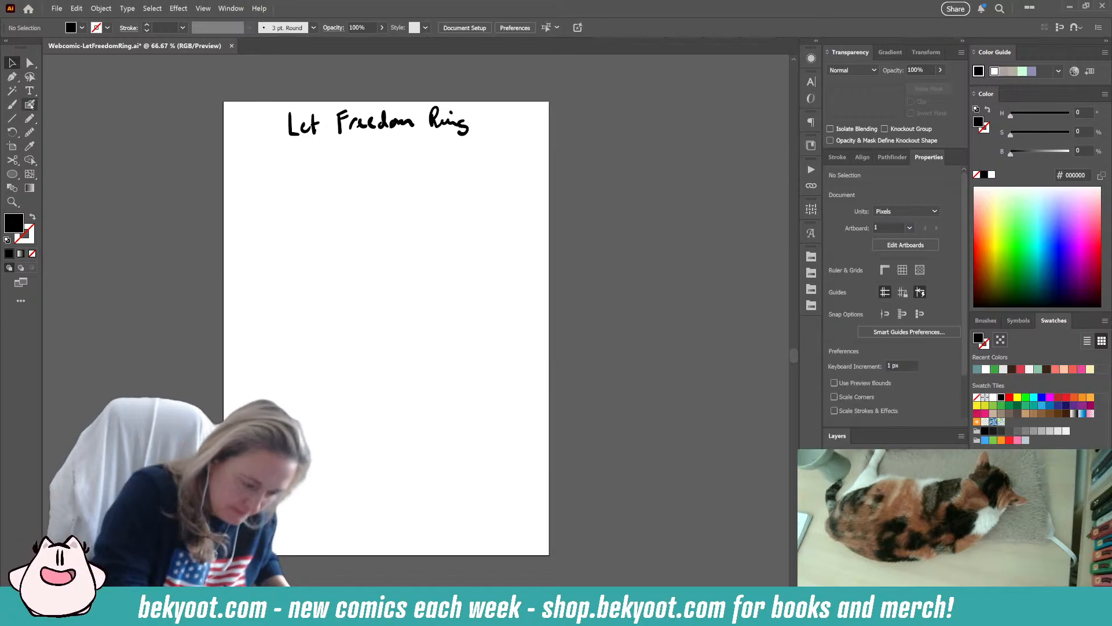
- Paint a thick vertical line below the title and add a copy rotated 90° to form a corner about 456 px wide
{"action": "key", "text": "shift+b"}
{"action": "left_click_drag", "start_coordinate": [242, 163], "coordinate": [243, 257]}
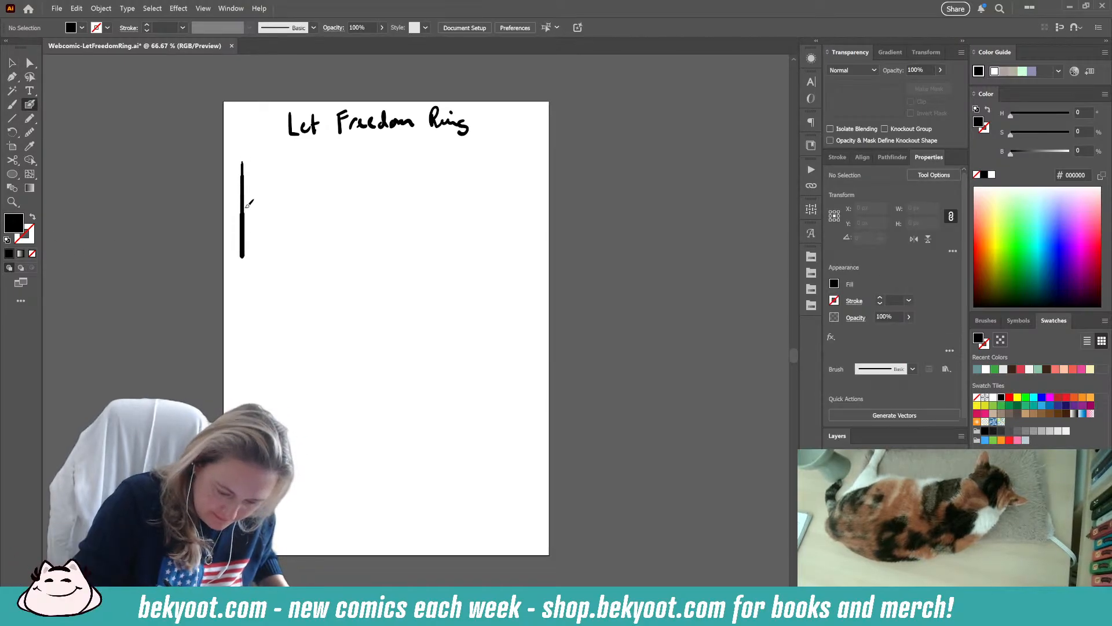
{"action": "key", "text": "shift+x"}
{"action": "left_click", "coordinate": [12, 63]}
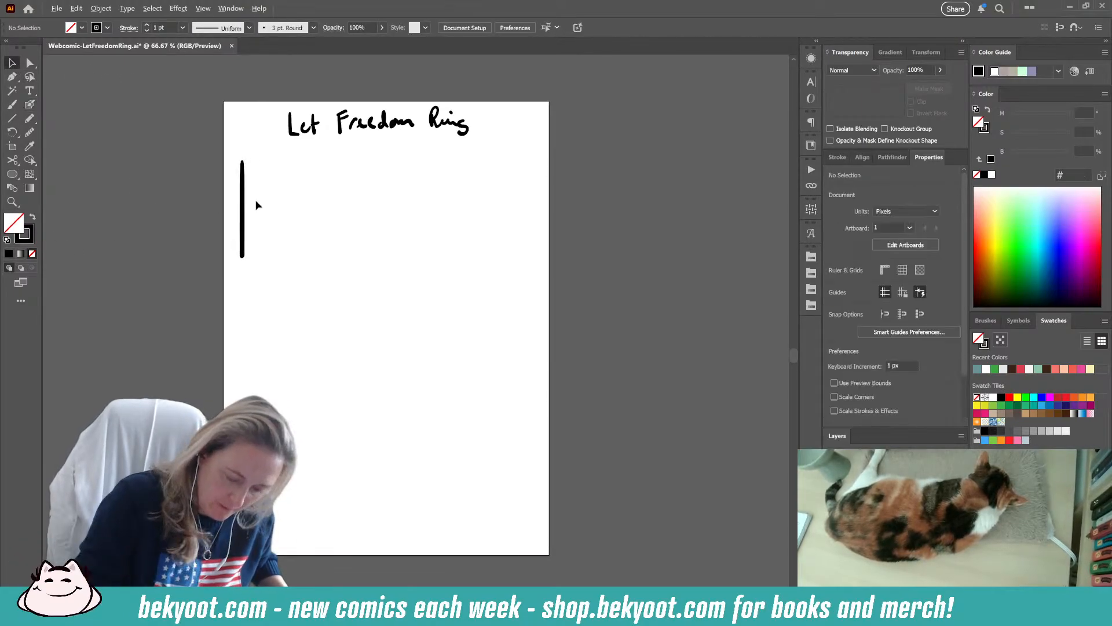
{"action": "left_click_drag", "start_coordinate": [244, 205], "coordinate": [305, 226]}
{"action": "mouse_move", "coordinate": [314, 178]}
{"action": "left_mouse_down"}
{"action": "mouse_move", "coordinate": [337, 223]}
{"action": "mouse_move", "coordinate": [322, 234]}
{"action": "mouse_move", "coordinate": [318, 162]}
{"action": "left_mouse_up"}
{"action": "left_click", "coordinate": [243, 206], "text": "shift"}
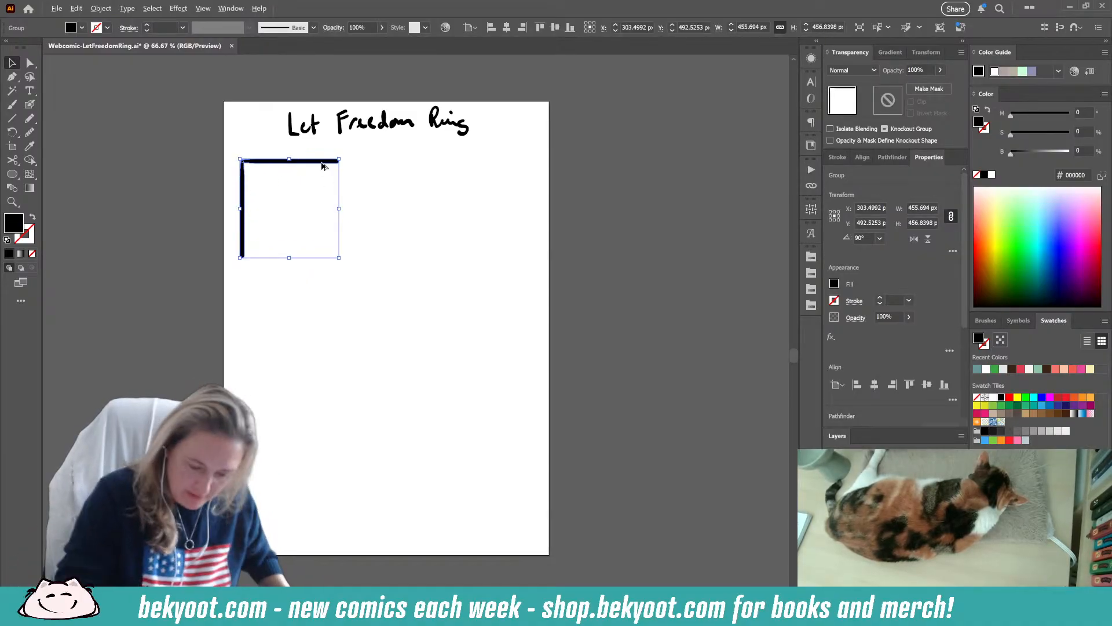
- Duplicate and flip the corner lines to close a square frame about 456 by 460 px, and group the frame
{"action": "left_click_drag", "start_coordinate": [242, 205], "coordinate": [280, 265]}
{"action": "left_click_drag", "start_coordinate": [362, 321], "coordinate": [293, 214]}
{"action": "left_click_drag", "start_coordinate": [338, 181], "coordinate": [338, 181]}
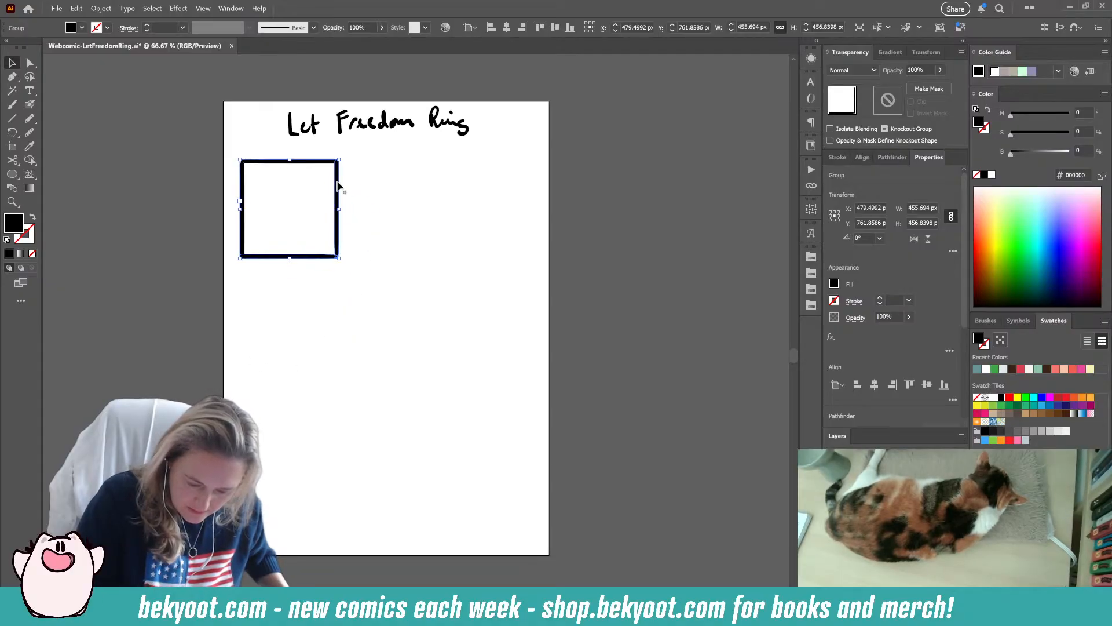
{"action": "left_click_drag", "start_coordinate": [232, 152], "coordinate": [235, 149]}
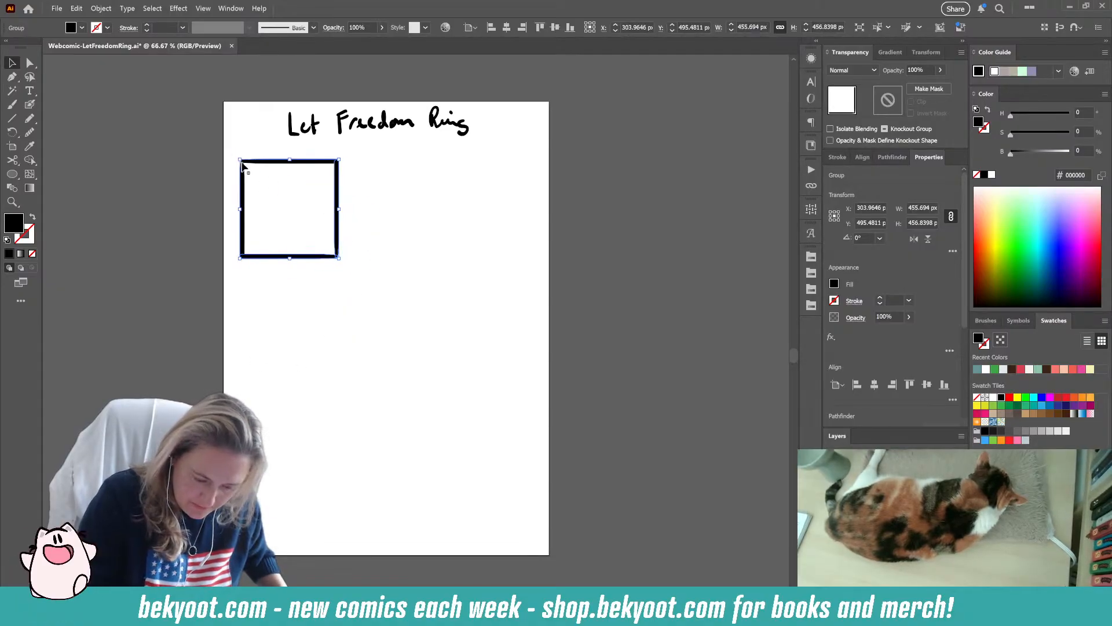
{"action": "left_click", "coordinate": [242, 164], "text": "shift"}
{"action": "key", "text": "ctrl+g"}
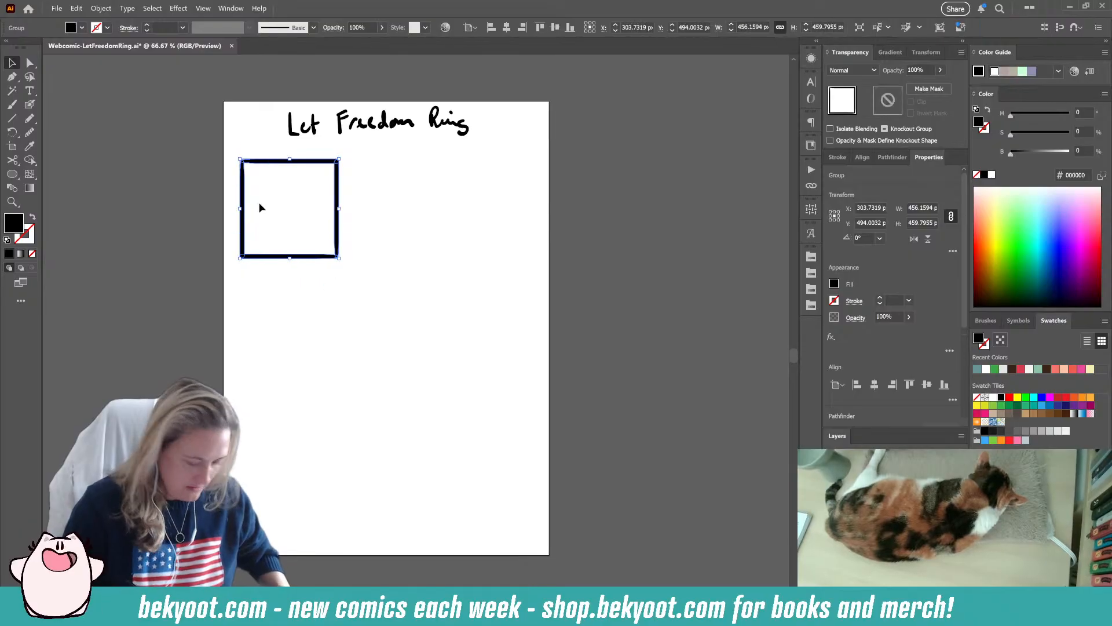
- Enlarge the square frame to about 646 px tall and duplicate it into a two-by-two grid of comic panels
{"action": "left_click_drag", "start_coordinate": [322, 261], "coordinate": [525, 303]}
{"action": "left_click", "coordinate": [328, 259], "text": "shift"}
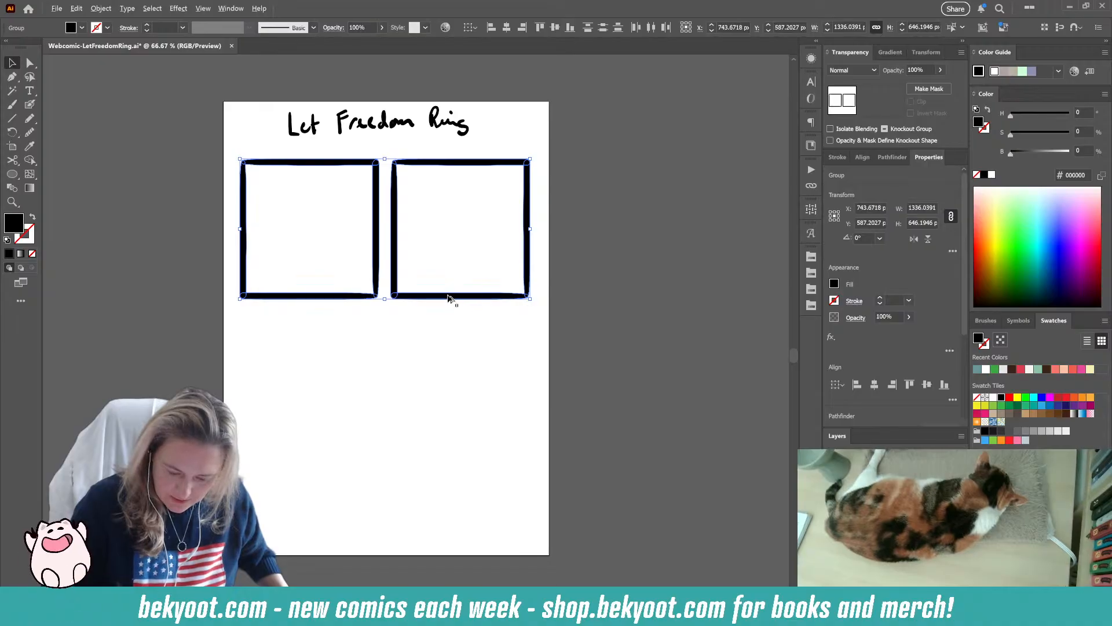
{"action": "left_click_drag", "start_coordinate": [450, 298], "coordinate": [448, 449]}
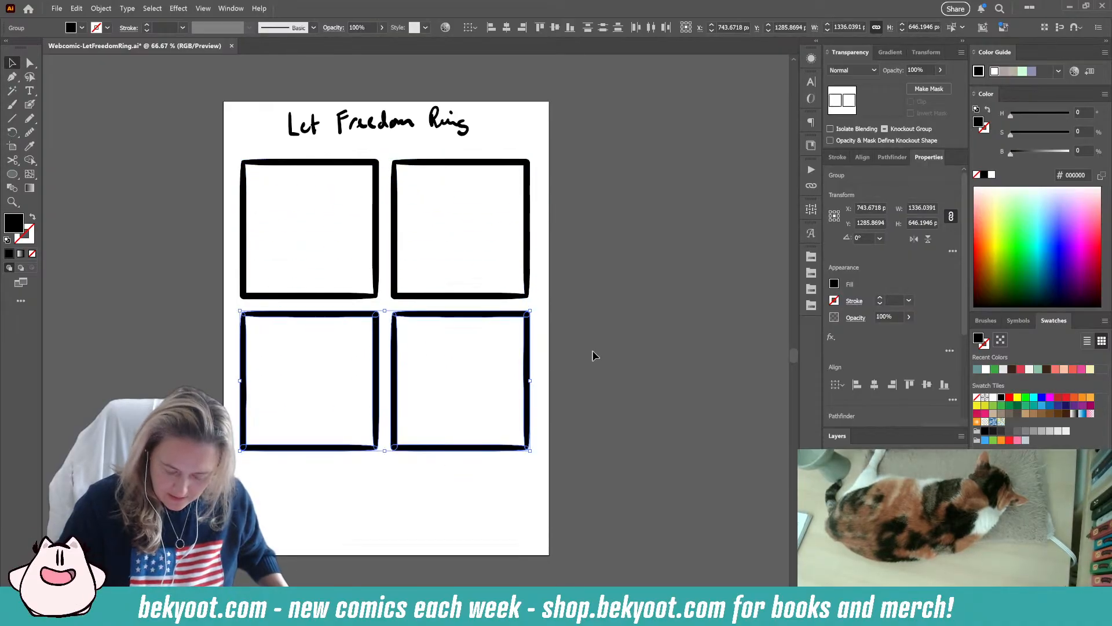
- Extend the artboard's lower edge to a height of about 2607 px
{"action": "scroll", "coordinate": [467, 449], "scroll_direction": "down", "scroll_amount": 3}
{"action": "left_click", "coordinate": [12, 147]}
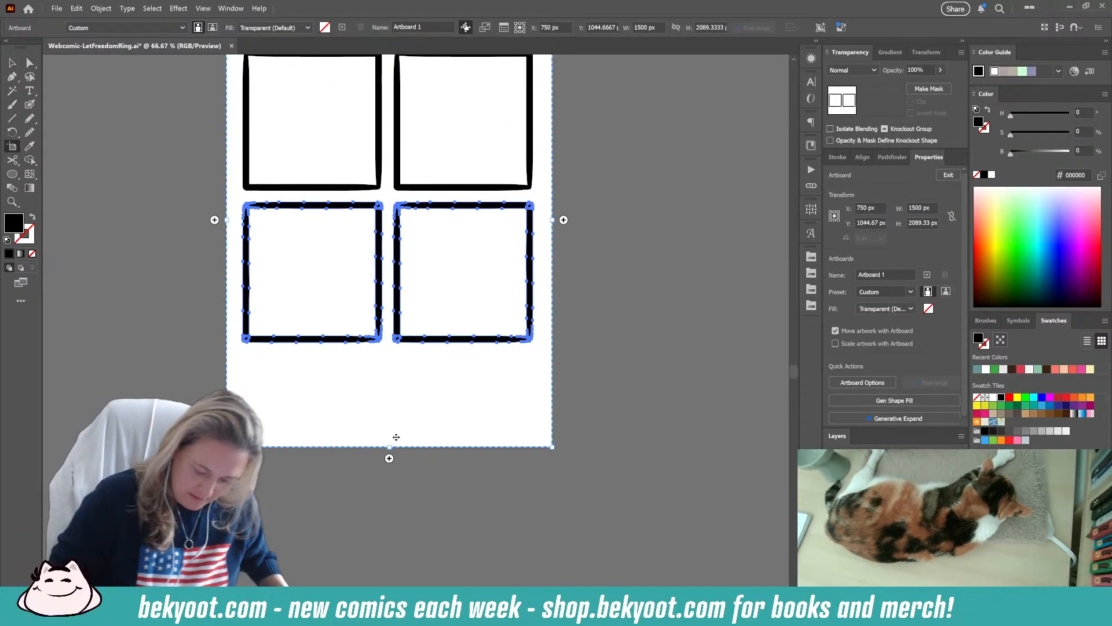
{"action": "left_click_drag", "start_coordinate": [389, 447], "coordinate": [388, 559]}
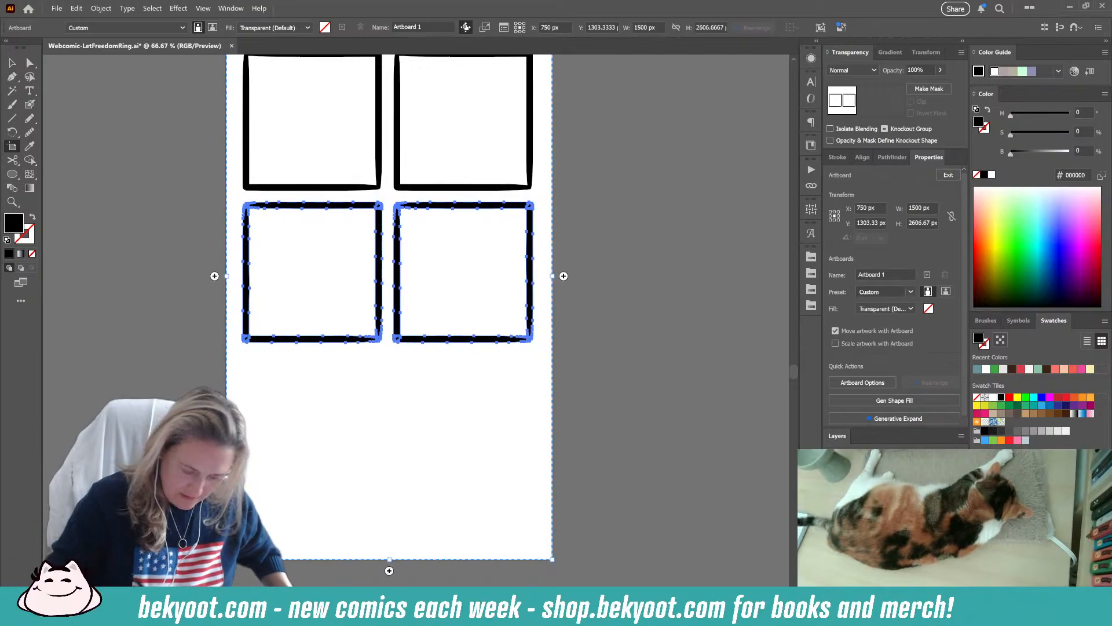
- Move the lower row of panels straight down to widen the gap between the two rows
{"action": "left_click", "coordinate": [12, 62]}
{"action": "left_click_drag", "start_coordinate": [488, 281], "coordinate": [467, 390]}
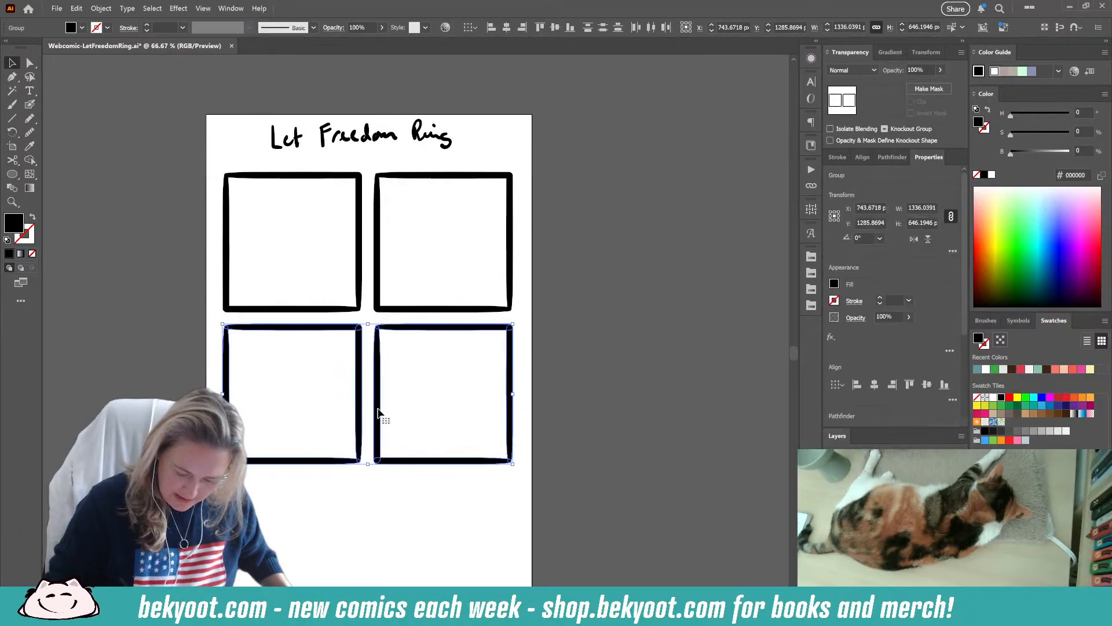
{"action": "left_click_drag", "start_coordinate": [381, 405], "coordinate": [382, 429]}
{"action": "left_click", "coordinate": [548, 300]}
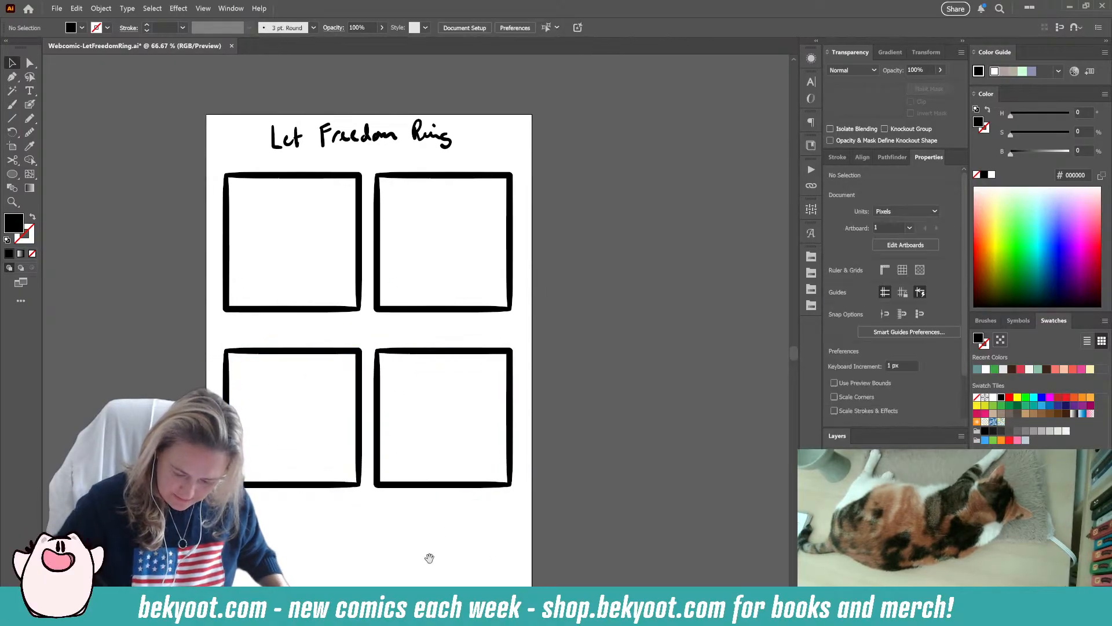
- Extend the artboard's lower edge further to a height of about 2697 px
{"action": "left_click_drag", "start_coordinate": [429, 557], "coordinate": [427, 287]}
{"action": "left_click", "coordinate": [13, 146]}
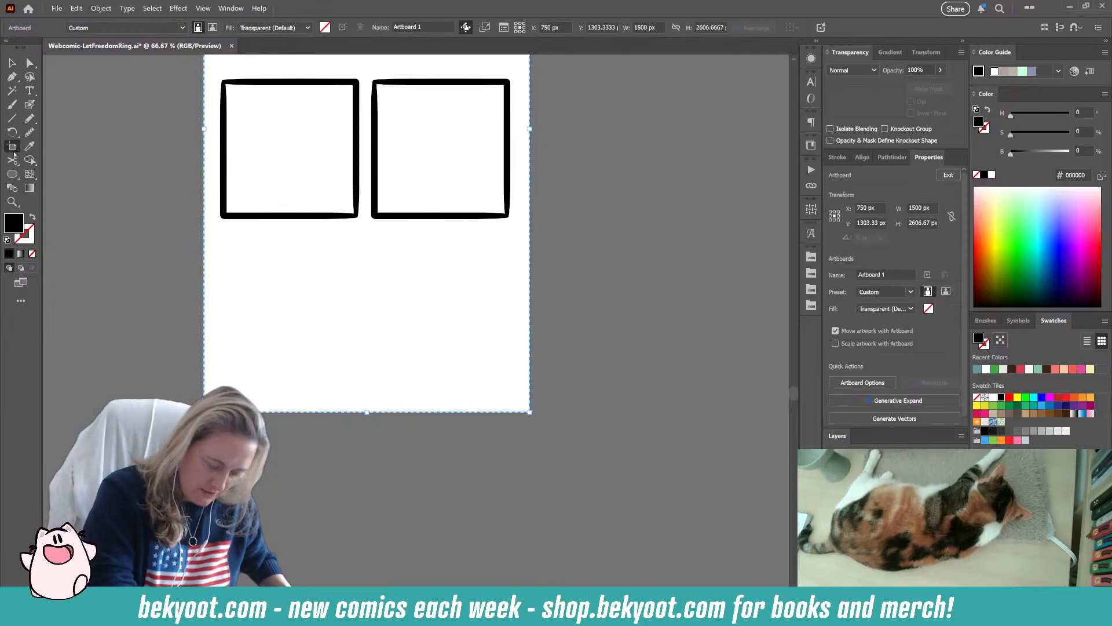
{"action": "left_click_drag", "start_coordinate": [367, 422], "coordinate": [367, 457]}
{"action": "scroll", "coordinate": [360, 360], "scroll_direction": "up", "scroll_amount": 8}
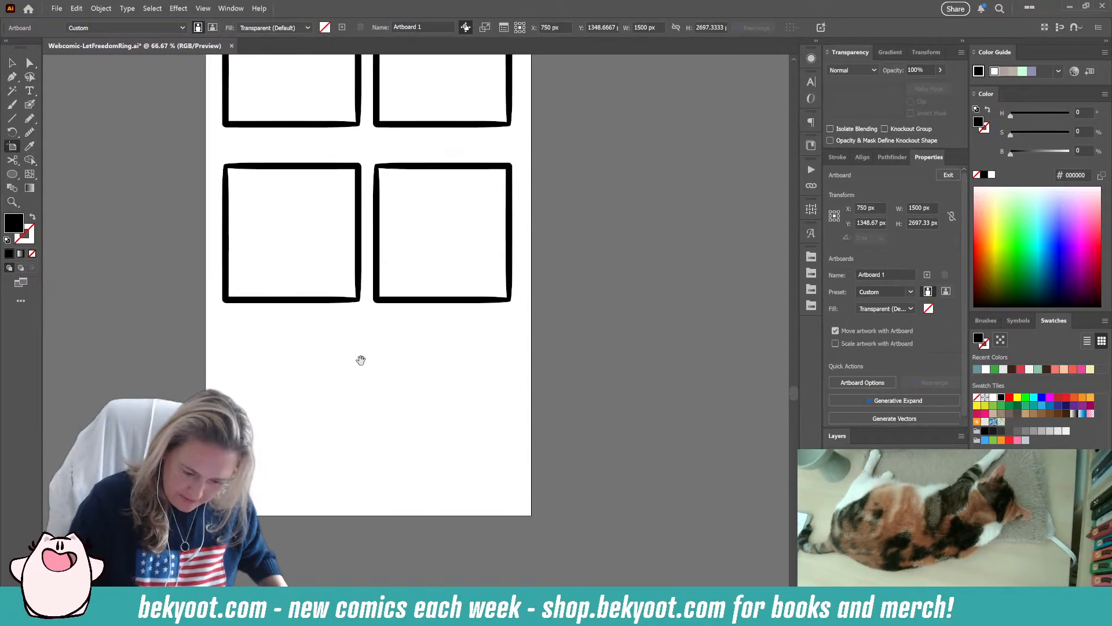
{"action": "left_click", "coordinate": [12, 63]}
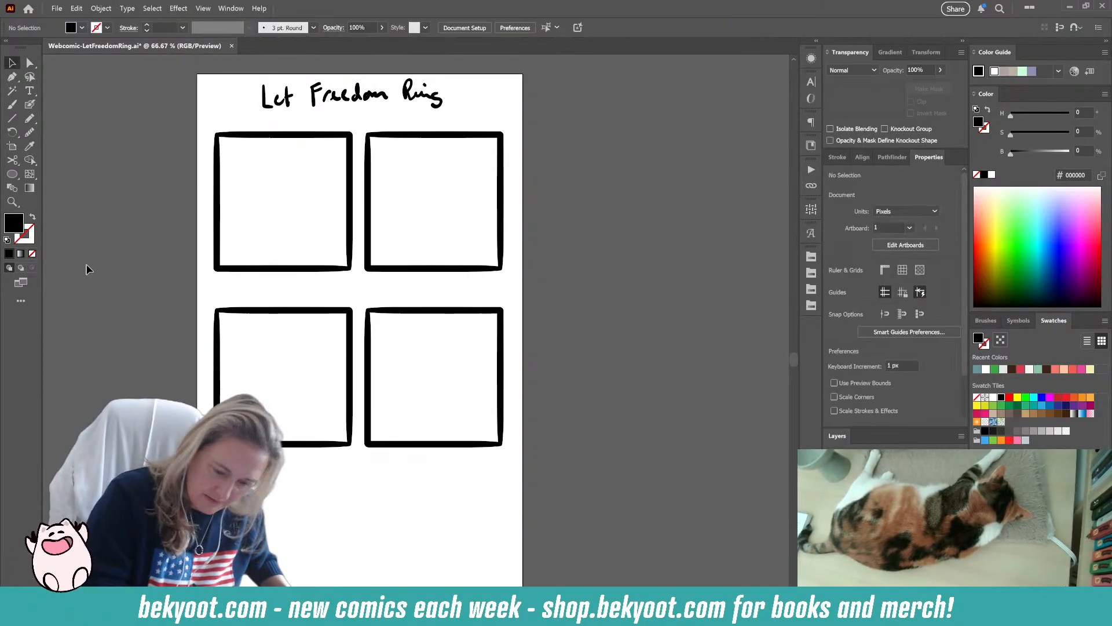
- Sketch a curved head shape with a small face and lines radiating around it in the lower-right panel
{"action": "left_click_drag", "start_coordinate": [273, 234], "coordinate": [258, 286]}
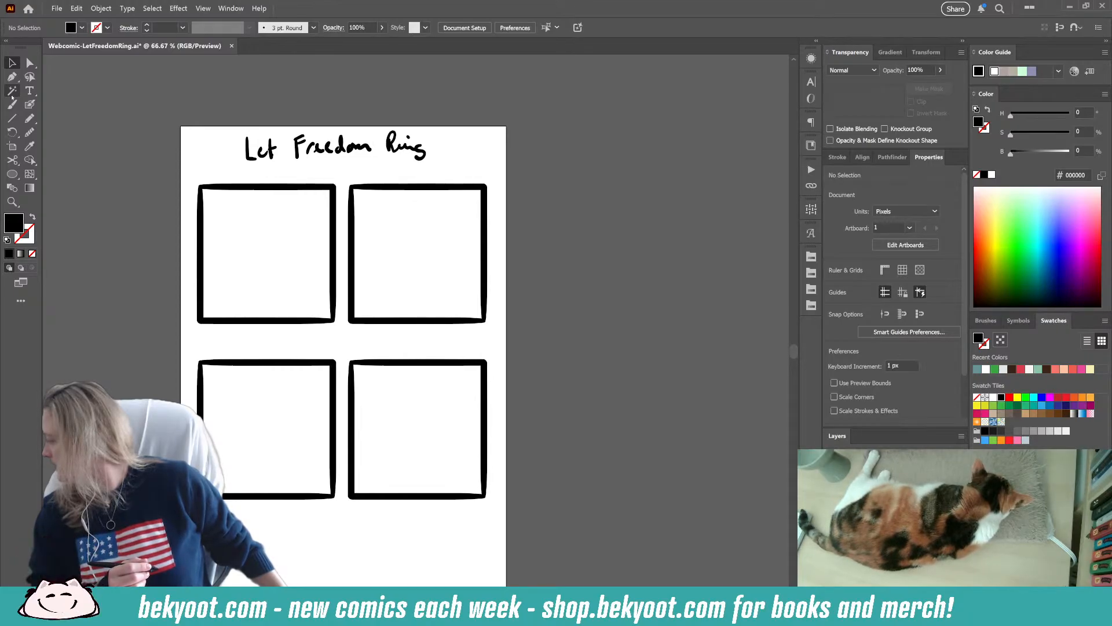
{"action": "left_click", "coordinate": [30, 105]}
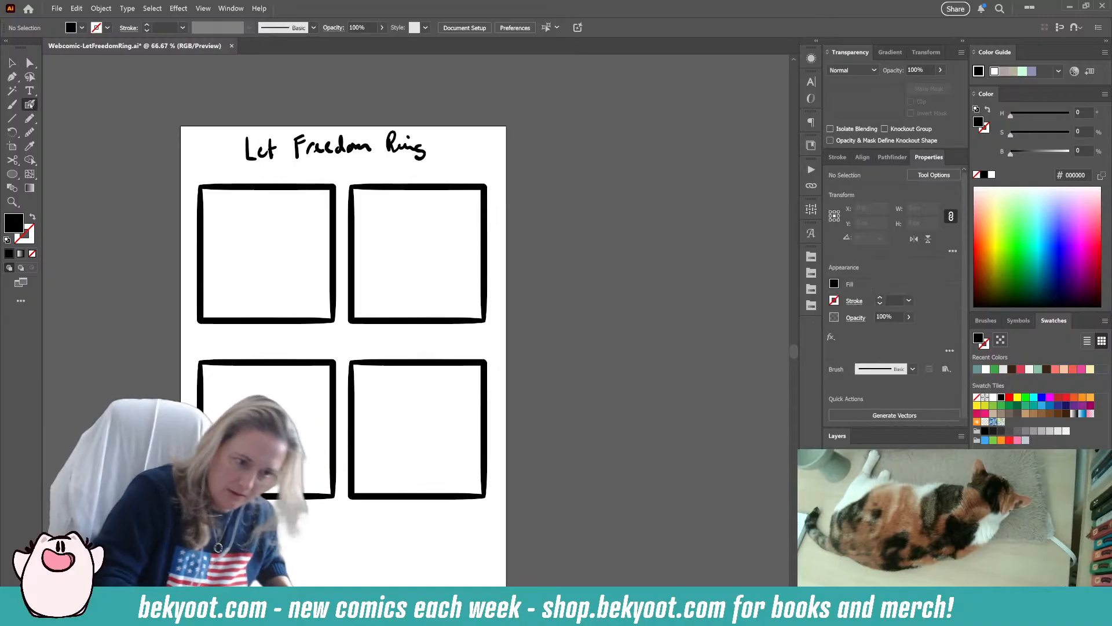
{"action": "mouse_move", "coordinate": [373, 481]}
{"action": "left_mouse_down"}
{"action": "mouse_move", "coordinate": [418, 426]}
{"action": "mouse_move", "coordinate": [390, 396]}
{"action": "left_mouse_up"}
{"action": "mouse_move", "coordinate": [410, 410]}
{"action": "left_mouse_down"}
{"action": "mouse_move", "coordinate": [413, 379]}
{"action": "mouse_move", "coordinate": [446, 380]}
{"action": "left_mouse_up"}
{"action": "mouse_move", "coordinate": [437, 411]}
{"action": "left_mouse_down"}
{"action": "mouse_move", "coordinate": [458, 404]}
{"action": "mouse_move", "coordinate": [461, 433]}
{"action": "left_mouse_up"}
{"action": "left_click_drag", "start_coordinate": [462, 450], "coordinate": [471, 457]}
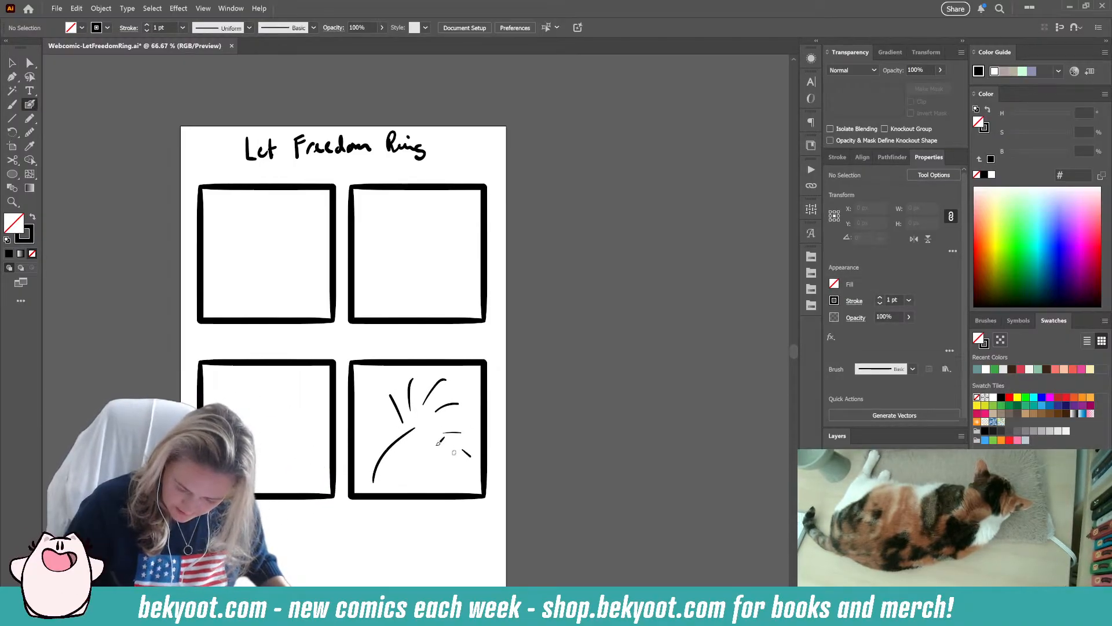
{"action": "left_click_drag", "start_coordinate": [368, 431], "coordinate": [425, 440]}
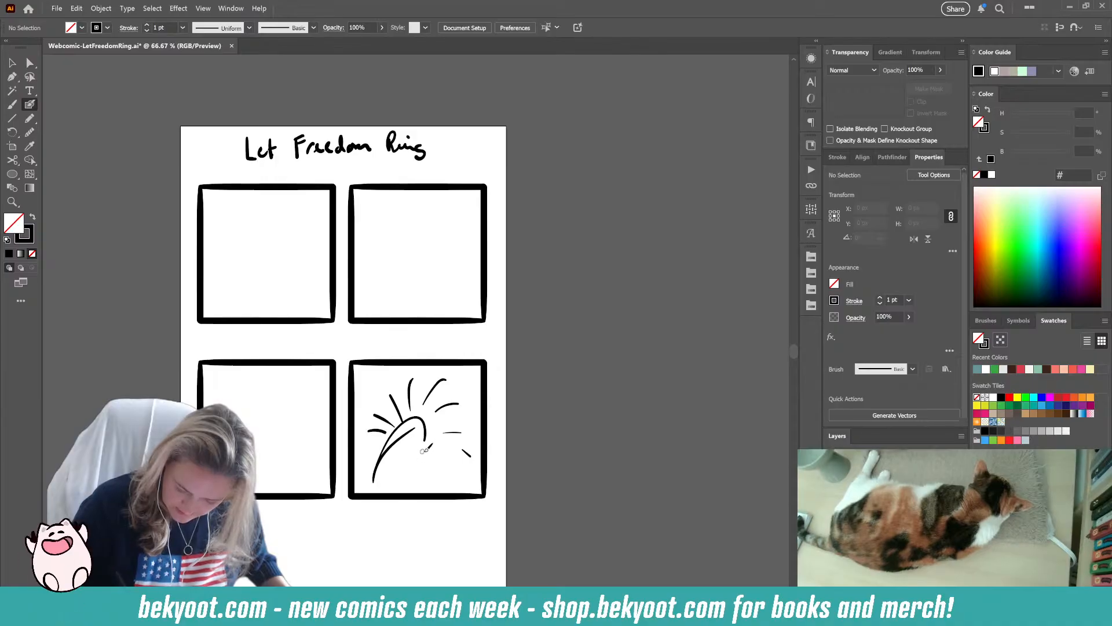
{"action": "key", "text": "ctrl+z"}
- Sketch a shoulder curve and small bumps along the bottom of the lower-left panel
{"action": "left_click_drag", "start_coordinate": [247, 468], "coordinate": [285, 436]}
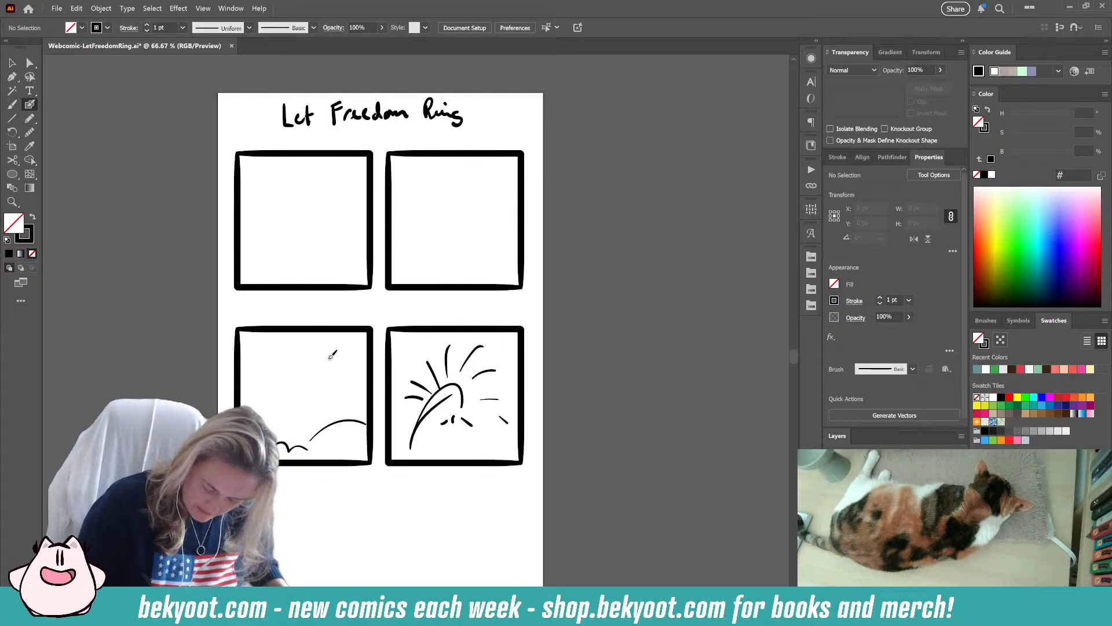
{"action": "mouse_move", "coordinate": [325, 412]}
{"action": "left_mouse_down"}
{"action": "mouse_move", "coordinate": [353, 374]}
{"action": "mouse_move", "coordinate": [342, 420]}
{"action": "left_mouse_up"}
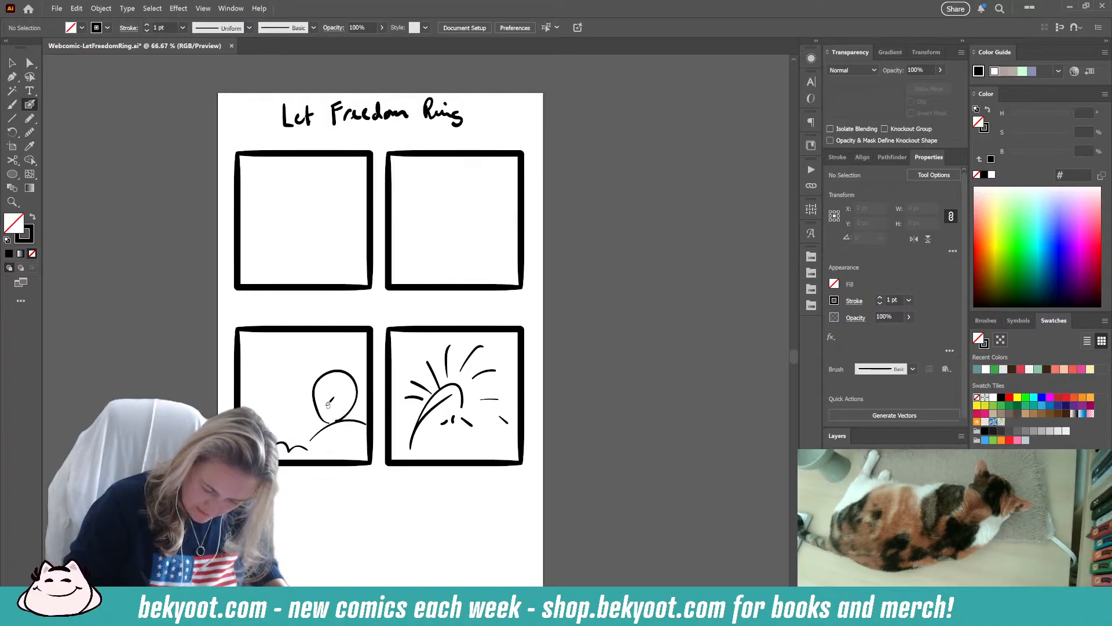
{"action": "key", "text": "ctrl+z"}
{"action": "key", "text": "ctrl+z"}
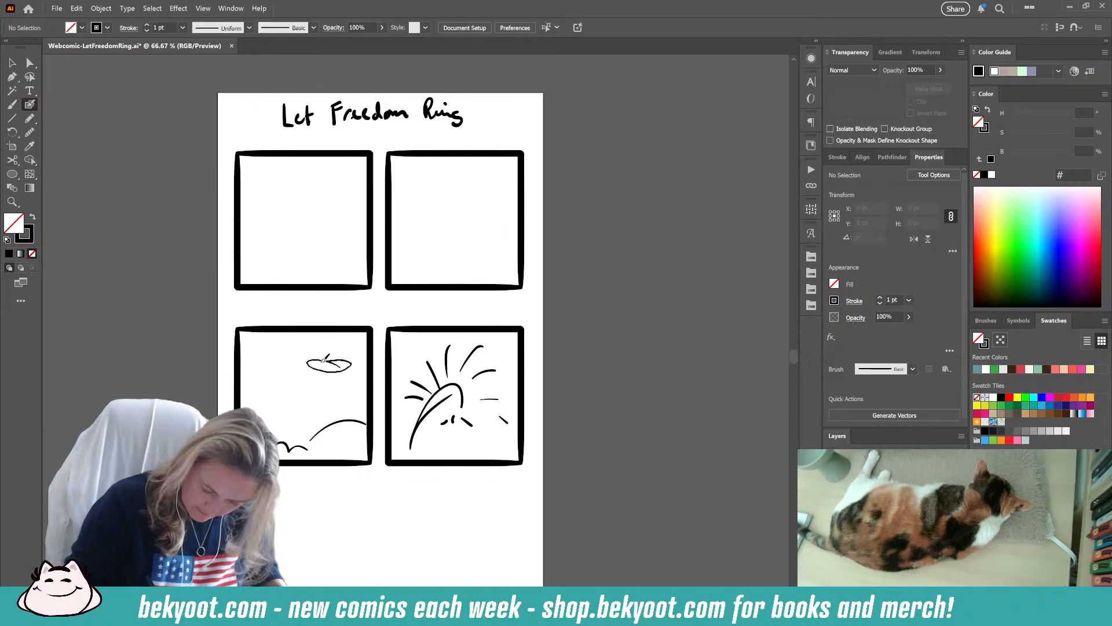
{"action": "key", "text": "ctrl+z"}
- Sketch a smiling cylinder-headed figure and a small eared character with raised arms beside it in the lower-left panel
{"action": "mouse_move", "coordinate": [329, 365]}
{"action": "left_mouse_down"}
{"action": "mouse_move", "coordinate": [308, 366]}
{"action": "mouse_move", "coordinate": [309, 402]}
{"action": "mouse_move", "coordinate": [361, 399]}
{"action": "left_mouse_up"}
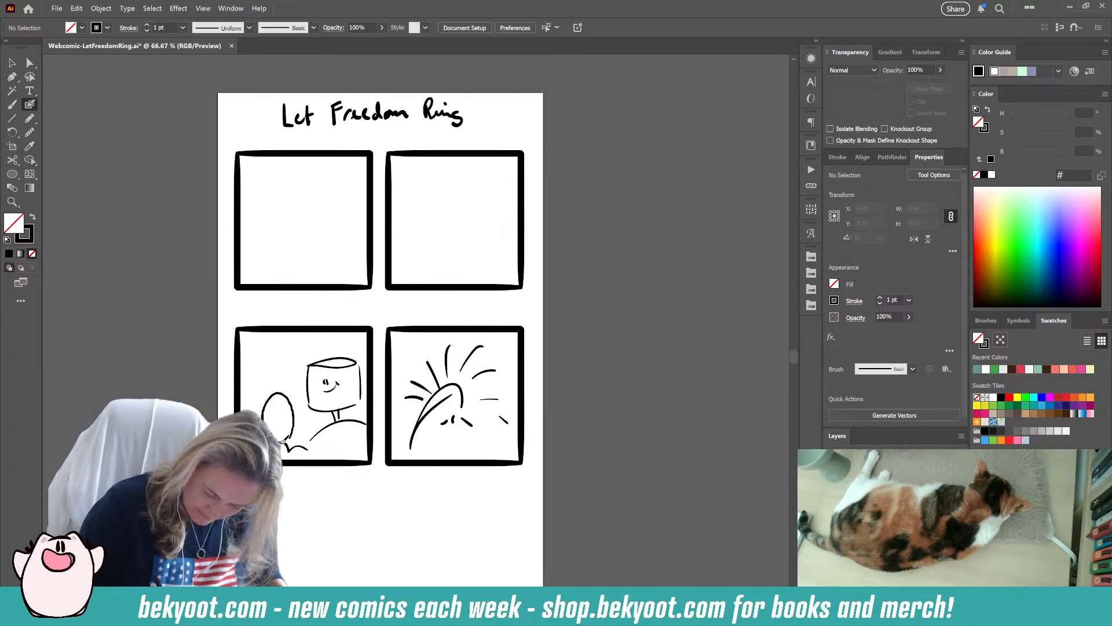
{"action": "mouse_move", "coordinate": [297, 397]}
{"action": "left_mouse_down"}
{"action": "mouse_move", "coordinate": [293, 409]}
{"action": "mouse_move", "coordinate": [263, 410]}
{"action": "left_mouse_up"}
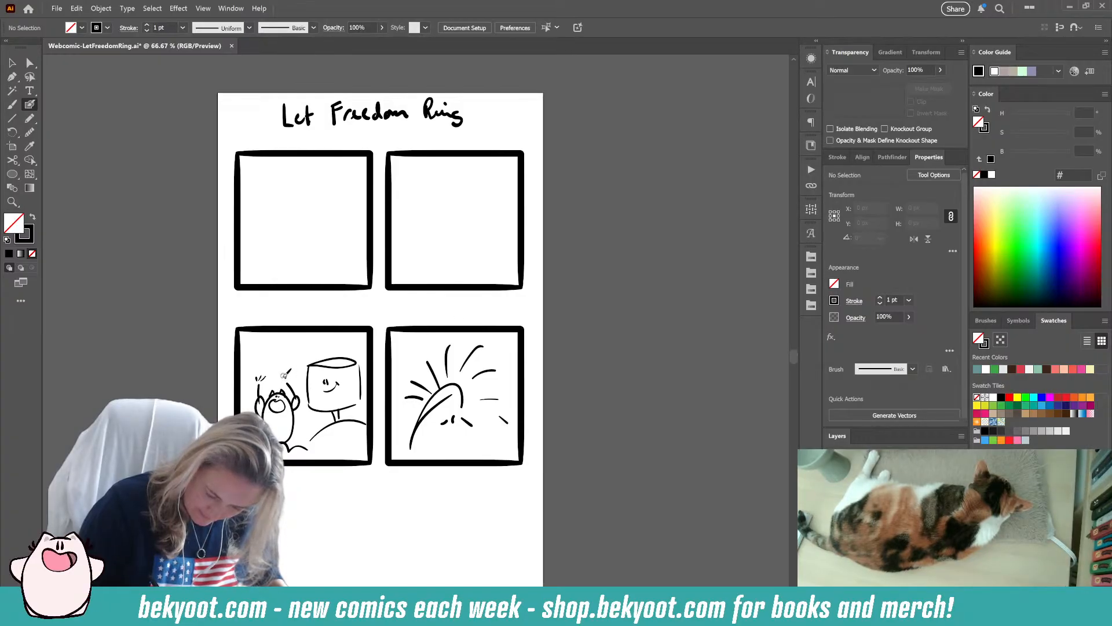
- Sketch a small rounded shape on top of the cylinder head and a smiling eared character in front of the shoulder
{"action": "left_click_drag", "start_coordinate": [313, 363], "coordinate": [333, 357]}
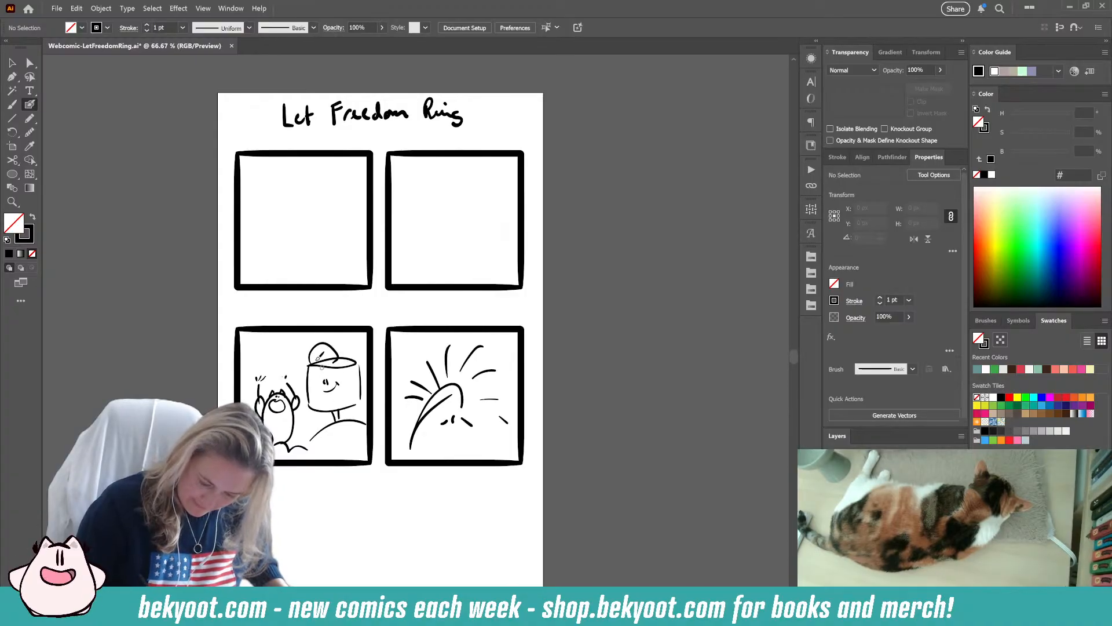
{"action": "mouse_move", "coordinate": [313, 347]}
{"action": "left_mouse_down"}
{"action": "mouse_move", "coordinate": [309, 356]}
{"action": "mouse_move", "coordinate": [331, 353]}
{"action": "left_mouse_up"}
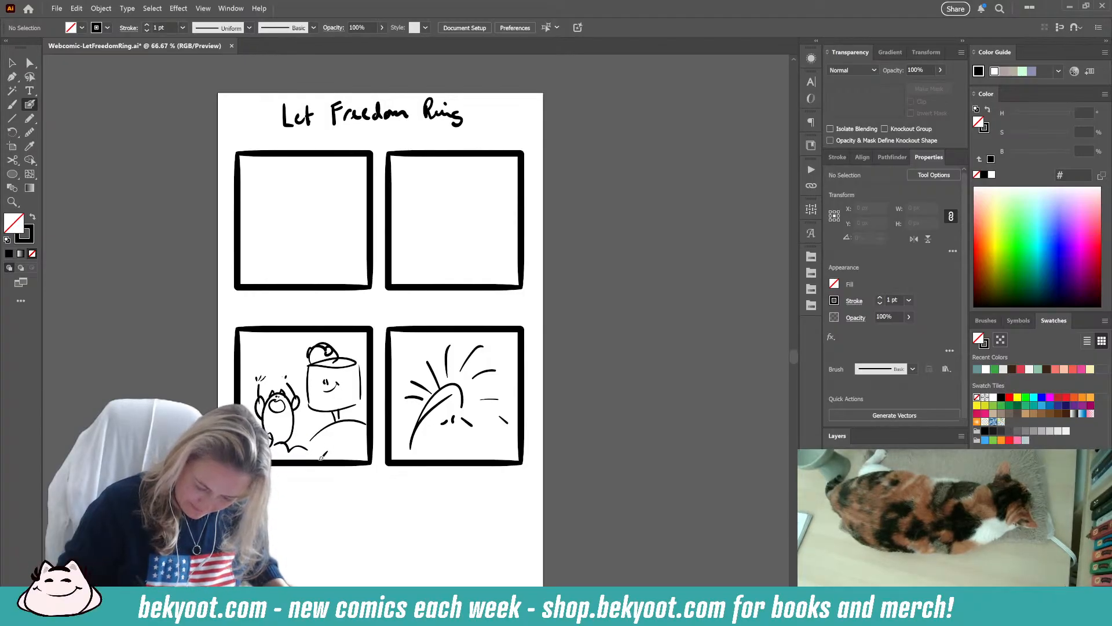
{"action": "mouse_move", "coordinate": [319, 458]}
{"action": "left_mouse_down"}
{"action": "mouse_move", "coordinate": [349, 452]}
{"action": "mouse_move", "coordinate": [328, 435]}
{"action": "mouse_move", "coordinate": [337, 441]}
{"action": "left_mouse_up"}
{"action": "left_click_drag", "start_coordinate": [342, 441], "coordinate": [340, 444]}
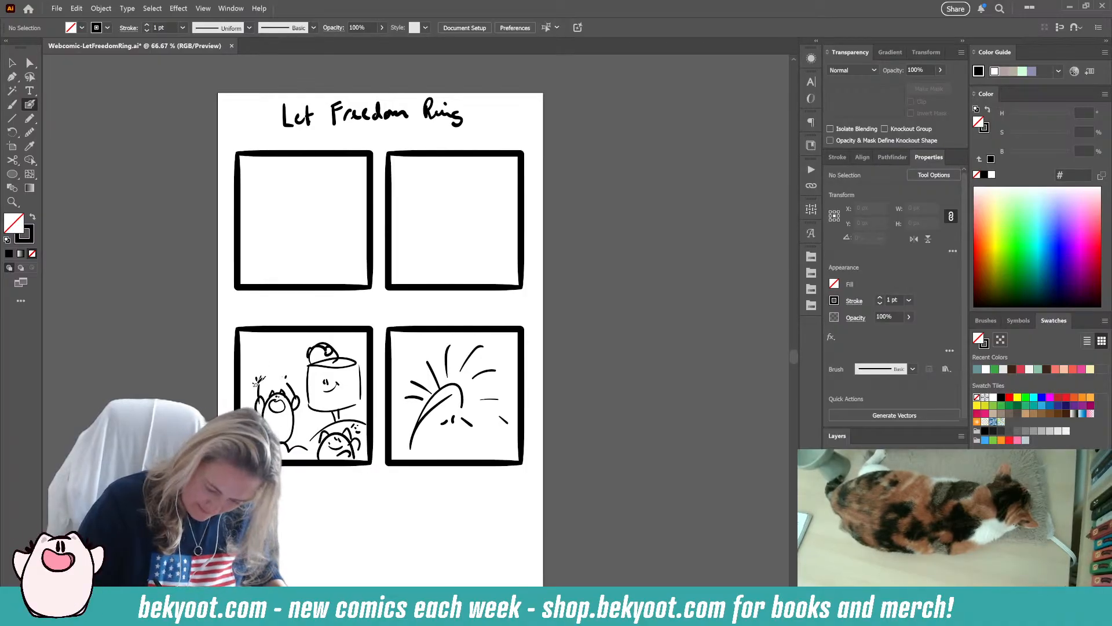
{"action": "left_click_drag", "start_coordinate": [347, 529], "coordinate": [309, 531]}
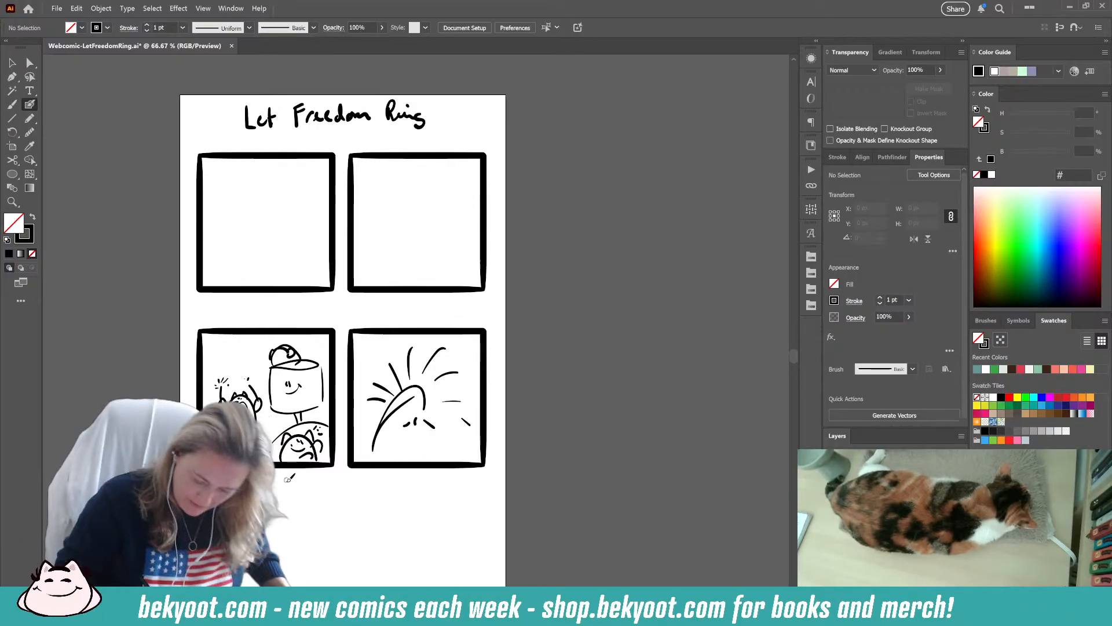
- Draw two horizontal caption lines beneath the lower panels and long sweeping curves across the bottom of the page
{"action": "left_click_drag", "start_coordinate": [284, 488], "coordinate": [401, 486]}
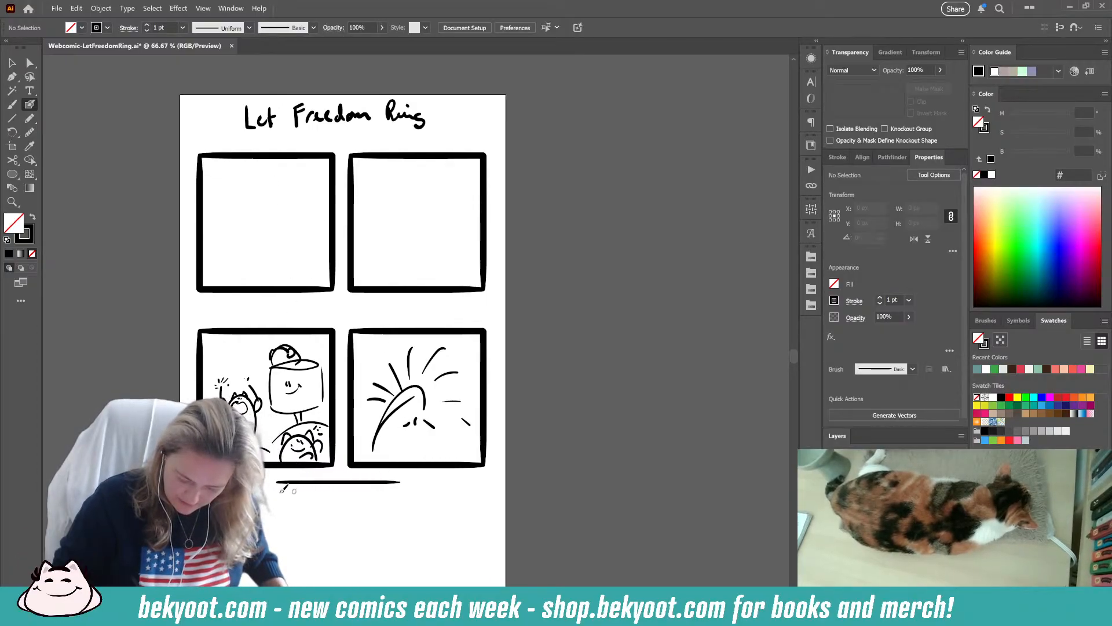
{"action": "left_click_drag", "start_coordinate": [318, 493], "coordinate": [420, 496]}
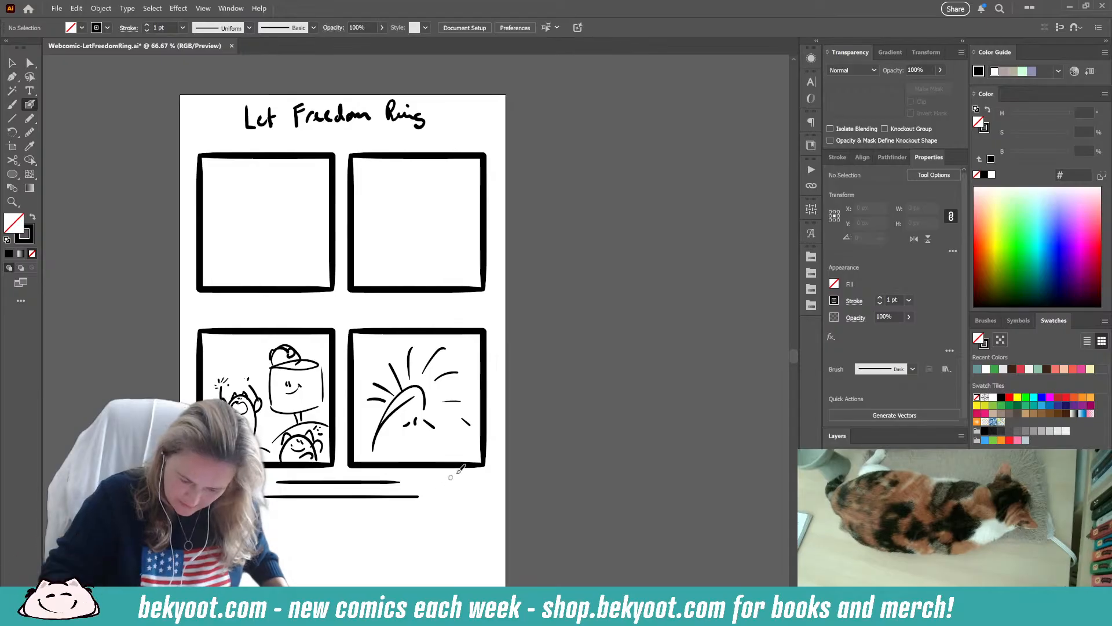
{"action": "scroll", "coordinate": [444, 148], "scroll_direction": "down", "scroll_amount": 5}
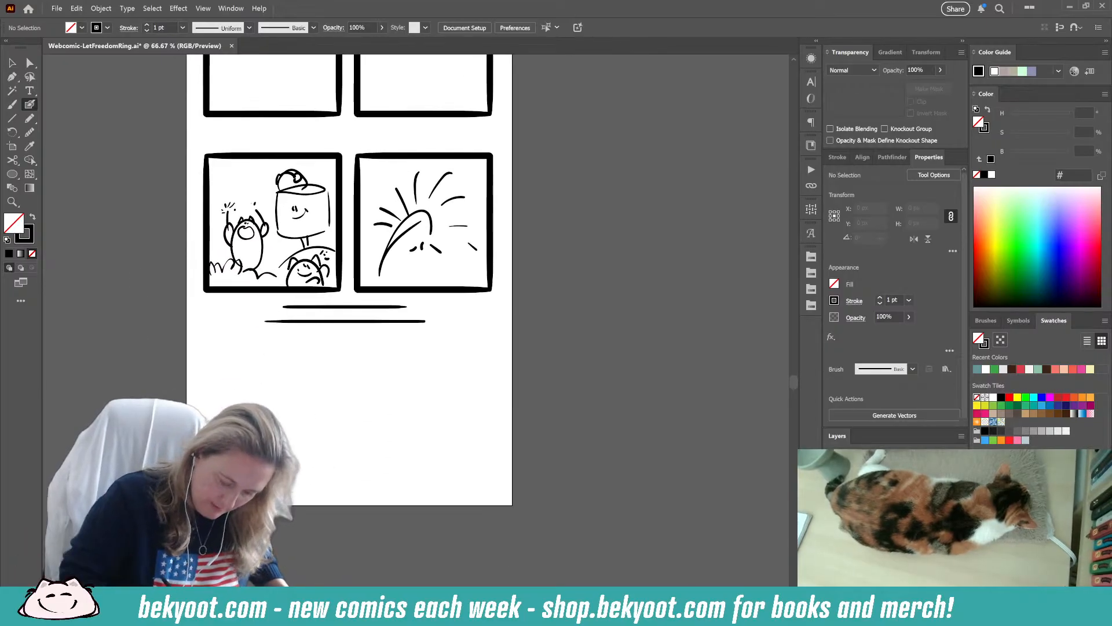
{"action": "left_click_drag", "start_coordinate": [176, 391], "coordinate": [364, 508]}
{"action": "key", "text": "ctrl+z"}
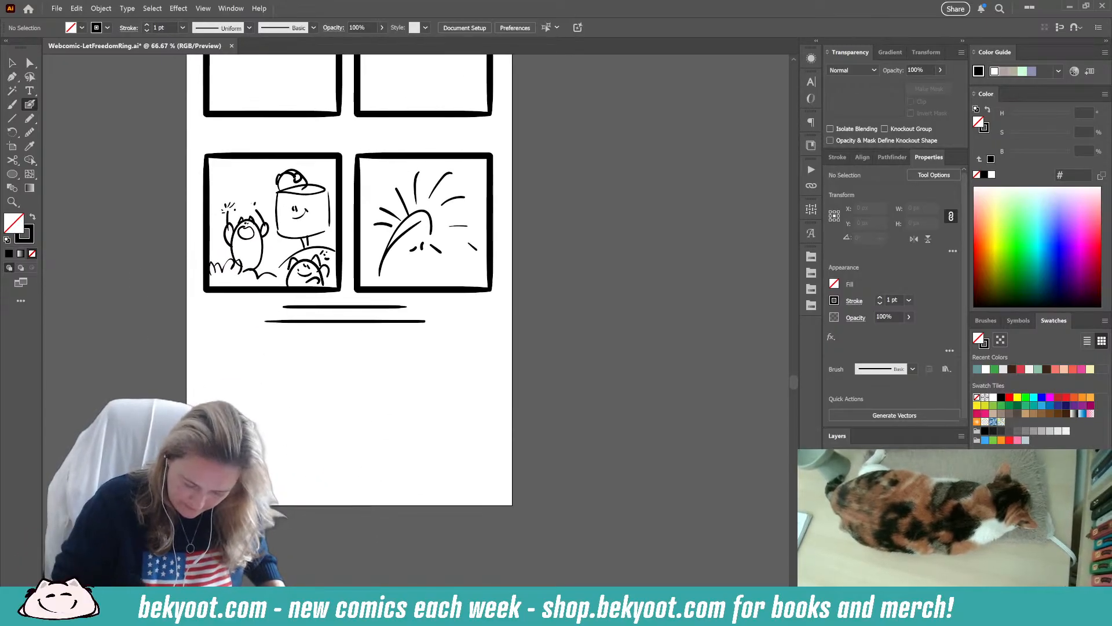
{"action": "mouse_move", "coordinate": [234, 416]}
{"action": "left_mouse_down"}
{"action": "mouse_move", "coordinate": [387, 462]}
{"action": "mouse_move", "coordinate": [569, 407]}
{"action": "left_mouse_up"}
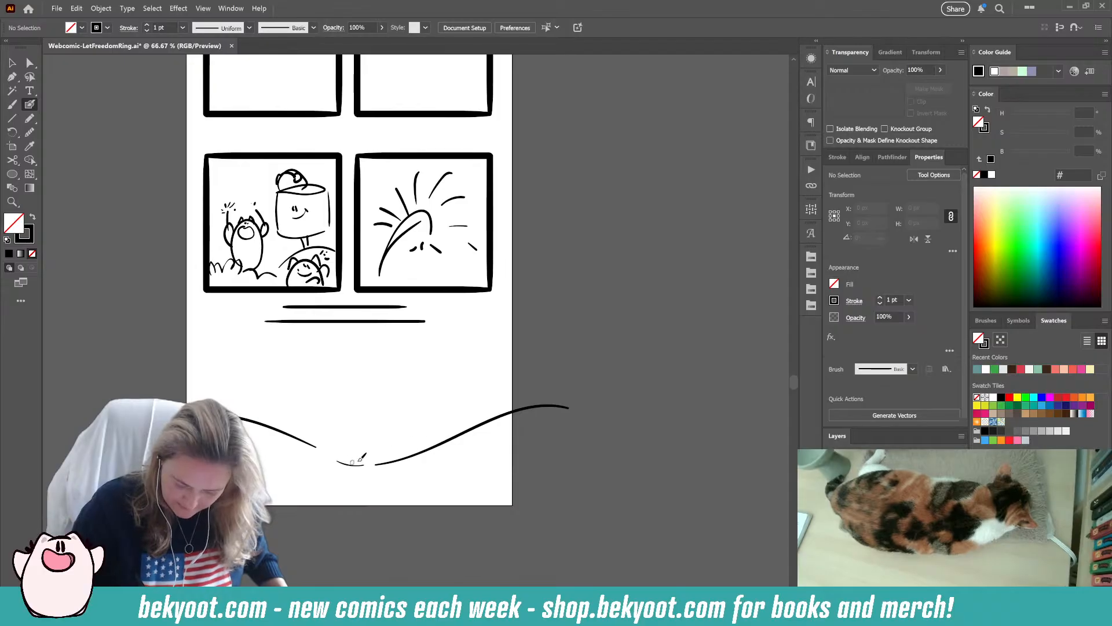
{"action": "left_click_drag", "start_coordinate": [360, 459], "coordinate": [578, 367]}
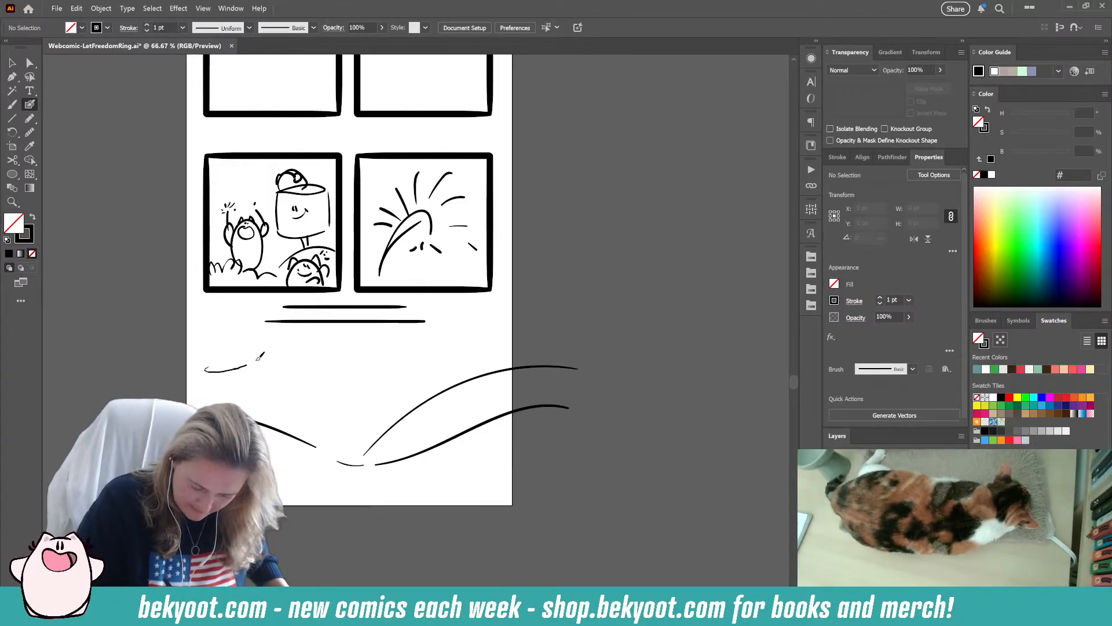
- Sketch a smiling cylinder-headed figure at the bottom of the page, with ovals along the curves and a small eared head below
{"action": "mouse_move", "coordinate": [259, 356]}
{"action": "left_mouse_down"}
{"action": "mouse_move", "coordinate": [205, 372]}
{"action": "mouse_move", "coordinate": [257, 358]}
{"action": "mouse_move", "coordinate": [230, 358]}
{"action": "left_mouse_up"}
{"action": "key", "text": "ctrl+z"}
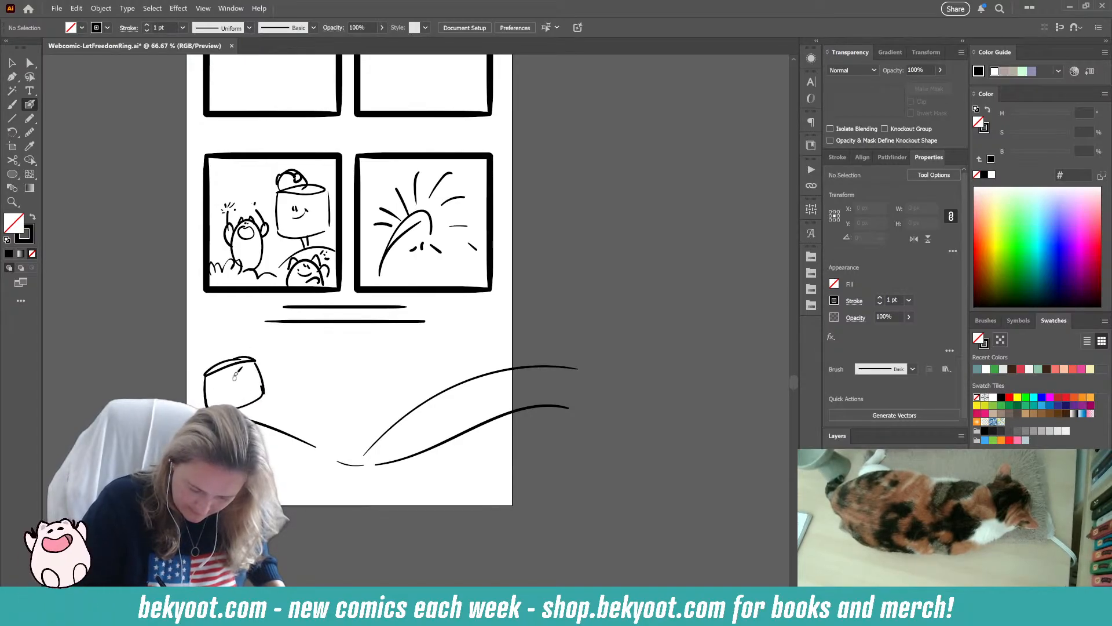
{"action": "left_click_drag", "start_coordinate": [228, 379], "coordinate": [244, 379]}
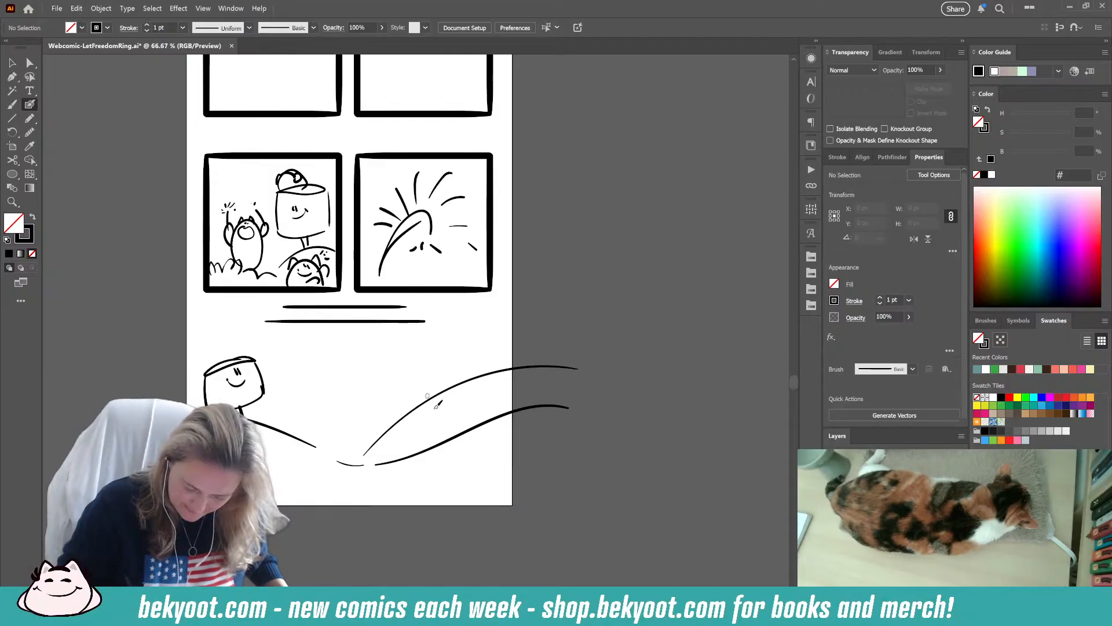
{"action": "mouse_move", "coordinate": [438, 402]}
{"action": "left_mouse_down"}
{"action": "mouse_move", "coordinate": [425, 426]}
{"action": "mouse_move", "coordinate": [406, 422]}
{"action": "mouse_move", "coordinate": [438, 400]}
{"action": "mouse_move", "coordinate": [422, 428]}
{"action": "mouse_move", "coordinate": [457, 415]}
{"action": "left_mouse_up"}
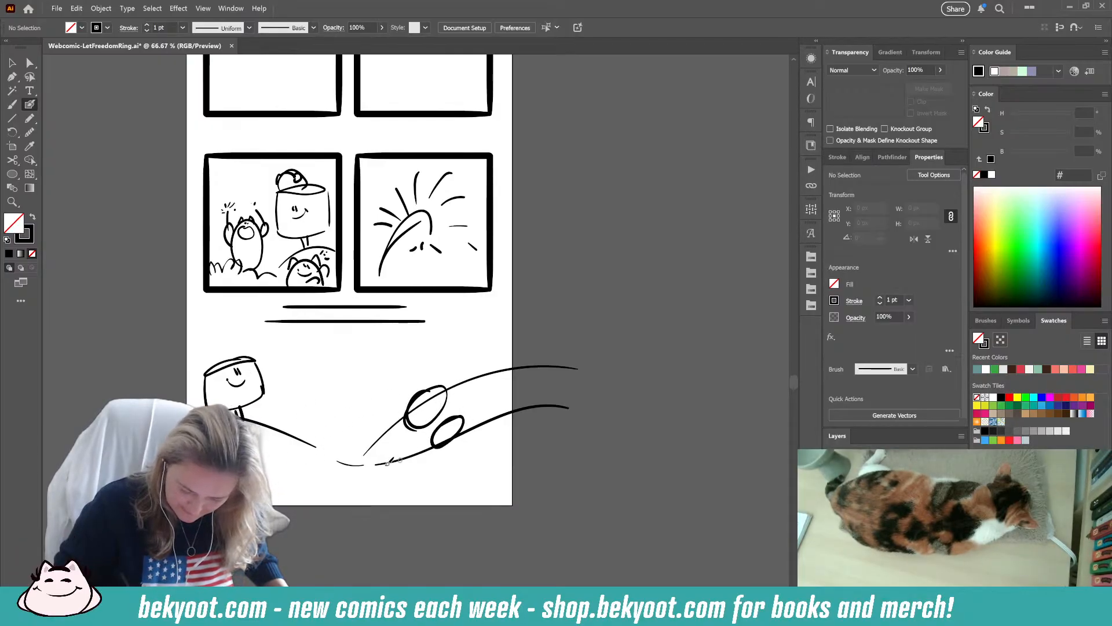
{"action": "mouse_move", "coordinate": [308, 452]}
{"action": "left_mouse_down"}
{"action": "mouse_move", "coordinate": [292, 423]}
{"action": "mouse_move", "coordinate": [321, 452]}
{"action": "left_mouse_up"}
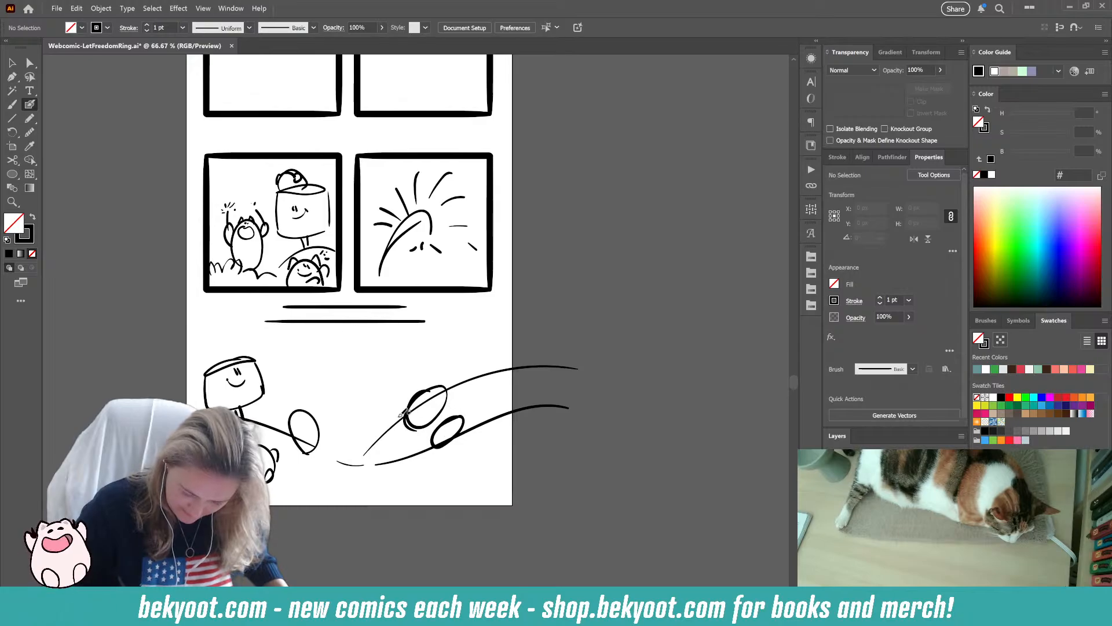
{"action": "left_click_drag", "start_coordinate": [339, 303], "coordinate": [343, 481]}
{"action": "left_click_drag", "start_coordinate": [339, 271], "coordinate": [349, 340]}
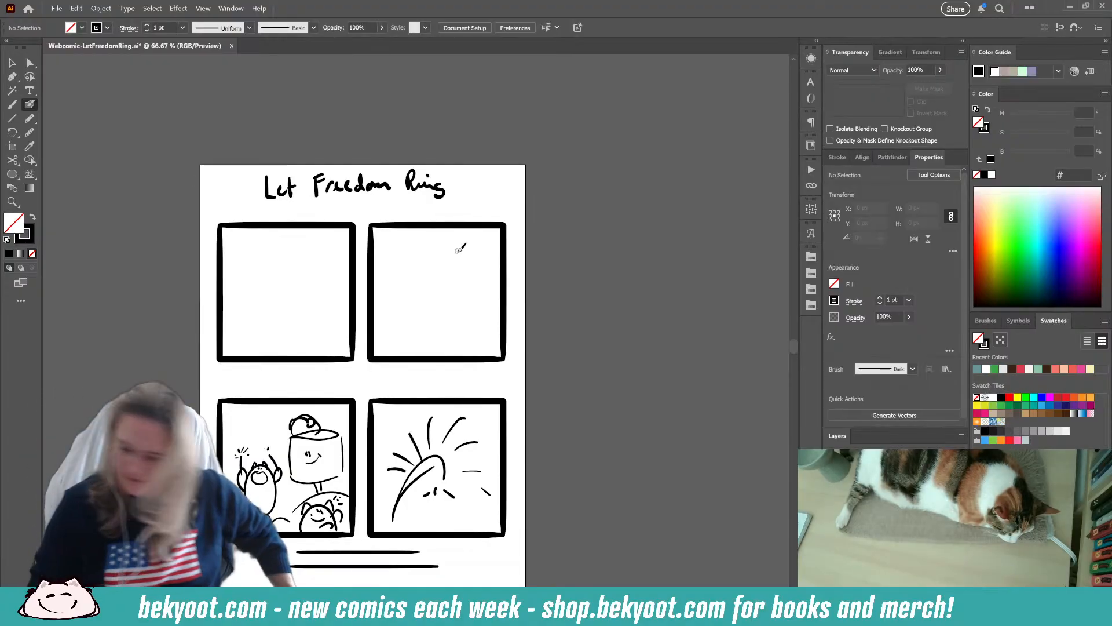
{"action": "mouse_move", "coordinate": [267, 262]}
{"action": "left_mouse_down"}
{"action": "mouse_move", "coordinate": [278, 273]}
{"action": "mouse_move", "coordinate": [259, 302]}
{"action": "mouse_move", "coordinate": [266, 255]}
{"action": "mouse_move", "coordinate": [294, 282]}
{"action": "mouse_move", "coordinate": [307, 254]}
{"action": "mouse_move", "coordinate": [300, 290]}
{"action": "mouse_move", "coordinate": [318, 291]}
{"action": "mouse_move", "coordinate": [309, 264]}
{"action": "left_mouse_up"}
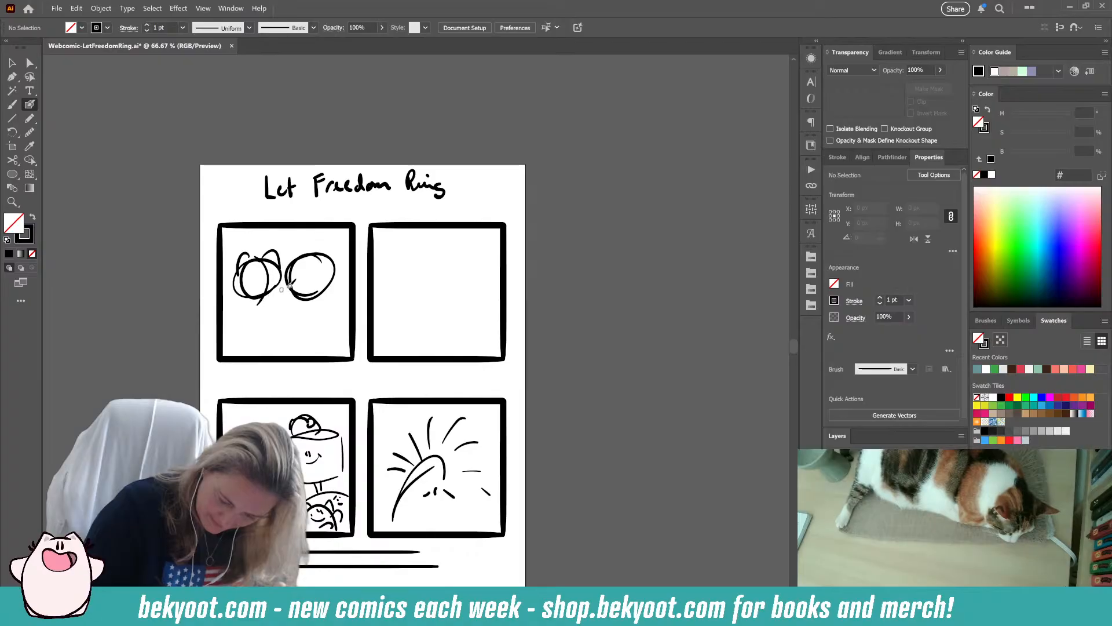
{"action": "key", "text": "ctrl+z"}
{"action": "key", "text": "ctrl+z"}
{"action": "key", "text": "ctrl+z"}
- Sketch two eared characters side by side with raised arms, one holding a flag, above rough grass in the upper-left panel
{"action": "mouse_move", "coordinate": [303, 264]}
{"action": "left_mouse_down"}
{"action": "mouse_move", "coordinate": [286, 300]}
{"action": "mouse_move", "coordinate": [313, 293]}
{"action": "mouse_move", "coordinate": [293, 257]}
{"action": "mouse_move", "coordinate": [291, 290]}
{"action": "mouse_move", "coordinate": [316, 301]}
{"action": "mouse_move", "coordinate": [339, 287]}
{"action": "mouse_move", "coordinate": [328, 281]}
{"action": "mouse_move", "coordinate": [335, 251]}
{"action": "mouse_move", "coordinate": [268, 335]}
{"action": "mouse_move", "coordinate": [262, 288]}
{"action": "mouse_move", "coordinate": [284, 268]}
{"action": "mouse_move", "coordinate": [242, 273]}
{"action": "mouse_move", "coordinate": [227, 292]}
{"action": "mouse_move", "coordinate": [243, 309]}
{"action": "left_mouse_up"}
{"action": "mouse_move", "coordinate": [255, 269]}
{"action": "left_mouse_down"}
{"action": "mouse_move", "coordinate": [335, 325]}
{"action": "mouse_move", "coordinate": [337, 342]}
{"action": "mouse_move", "coordinate": [299, 321]}
{"action": "left_mouse_up"}
{"action": "left_click", "coordinate": [242, 316], "text": "ctrl"}
{"action": "left_click_drag", "start_coordinate": [223, 335], "coordinate": [328, 336]}
- Sketch a smiling eared character behind a rectangular box on the left side of the upper-right panel
{"action": "mouse_move", "coordinate": [416, 241]}
{"action": "left_mouse_down"}
{"action": "mouse_move", "coordinate": [387, 255]}
{"action": "mouse_move", "coordinate": [434, 258]}
{"action": "mouse_move", "coordinate": [408, 243]}
{"action": "mouse_move", "coordinate": [427, 277]}
{"action": "left_mouse_up"}
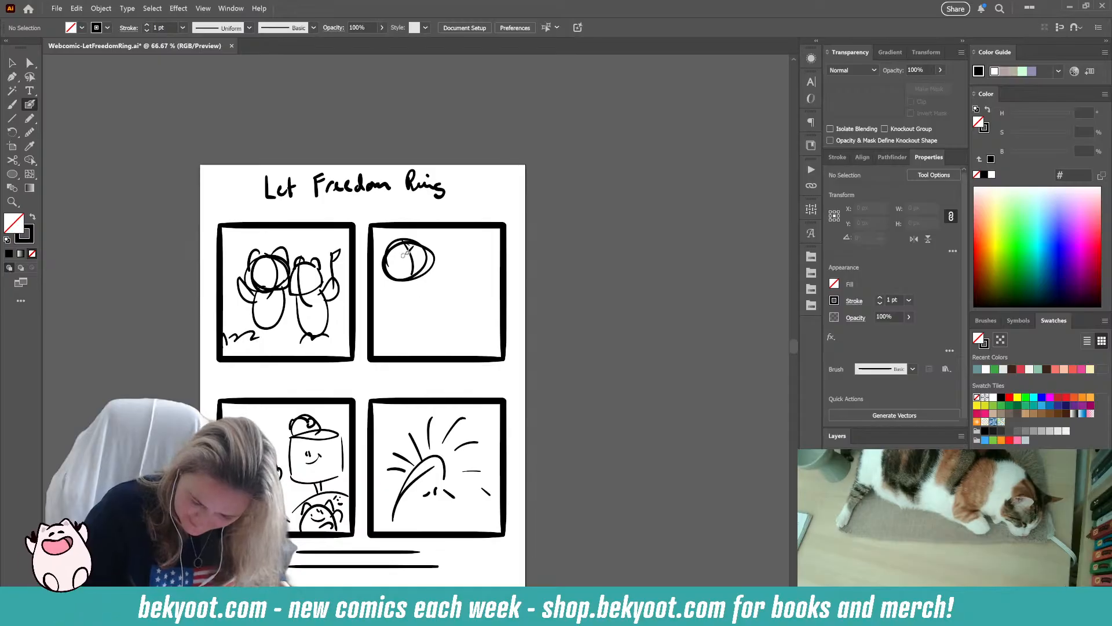
{"action": "left_click_drag", "start_coordinate": [405, 260], "coordinate": [406, 266]}
{"action": "mouse_move", "coordinate": [408, 258]}
{"action": "left_mouse_down"}
{"action": "mouse_move", "coordinate": [386, 258]}
{"action": "mouse_move", "coordinate": [422, 251]}
{"action": "mouse_move", "coordinate": [399, 268]}
{"action": "mouse_move", "coordinate": [427, 298]}
{"action": "mouse_move", "coordinate": [393, 295]}
{"action": "mouse_move", "coordinate": [395, 313]}
{"action": "mouse_move", "coordinate": [433, 310]}
{"action": "mouse_move", "coordinate": [394, 293]}
{"action": "mouse_move", "coordinate": [433, 287]}
{"action": "mouse_move", "coordinate": [420, 295]}
{"action": "mouse_move", "coordinate": [444, 292]}
{"action": "mouse_move", "coordinate": [426, 313]}
{"action": "left_mouse_up"}
{"action": "mouse_move", "coordinate": [399, 285]}
{"action": "left_mouse_down"}
{"action": "mouse_move", "coordinate": [392, 292]}
{"action": "mouse_move", "coordinate": [416, 283]}
{"action": "mouse_move", "coordinate": [433, 296]}
{"action": "mouse_move", "coordinate": [392, 313]}
{"action": "left_mouse_up"}
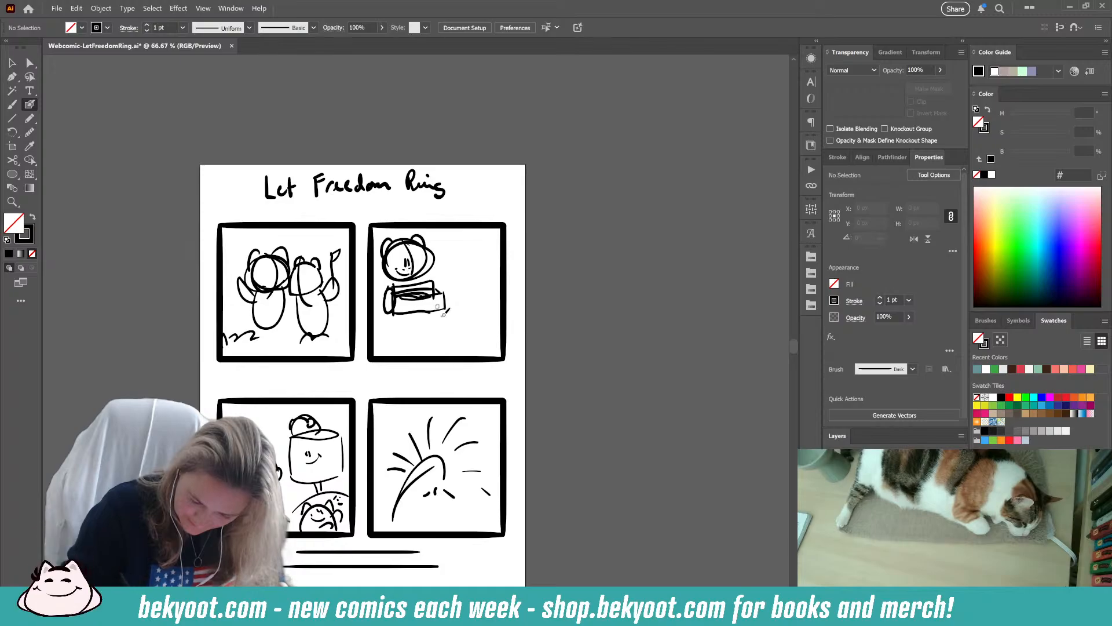
- Sketch a large rounded eared head in the upper-right panel's lower corner and add an arm, body and legs to the box-holding character
{"action": "mouse_move", "coordinate": [476, 318]}
{"action": "left_mouse_down"}
{"action": "mouse_move", "coordinate": [442, 357]}
{"action": "mouse_move", "coordinate": [465, 322]}
{"action": "mouse_move", "coordinate": [501, 349]}
{"action": "mouse_move", "coordinate": [450, 339]}
{"action": "mouse_move", "coordinate": [466, 312]}
{"action": "left_mouse_up"}
{"action": "left_click_drag", "start_coordinate": [436, 346], "coordinate": [429, 355]}
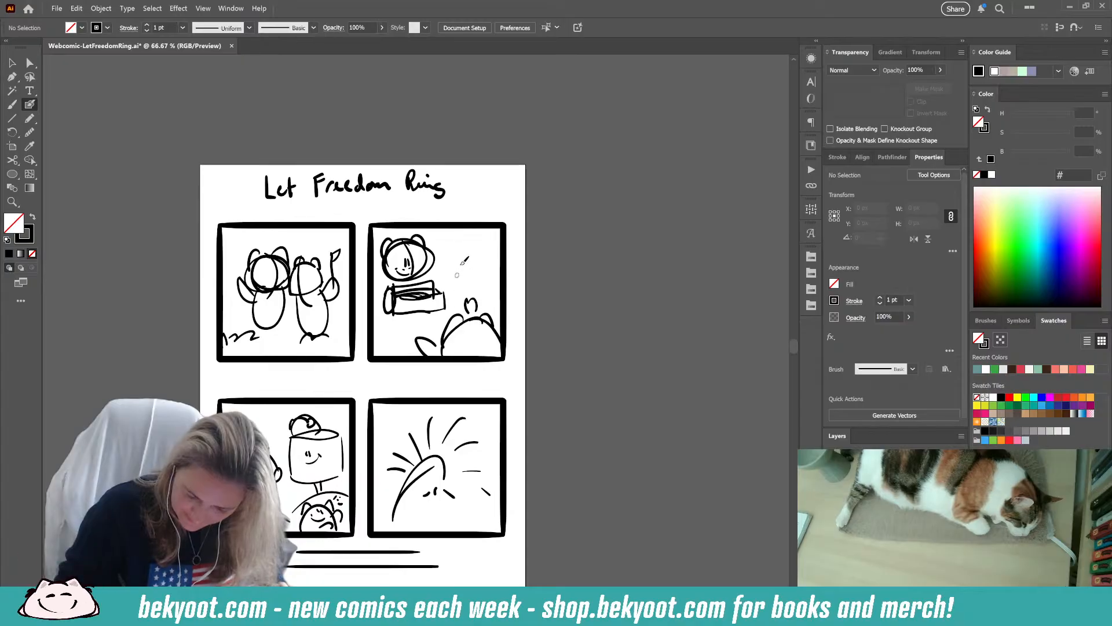
{"action": "left_click_drag", "start_coordinate": [398, 312], "coordinate": [418, 317]}
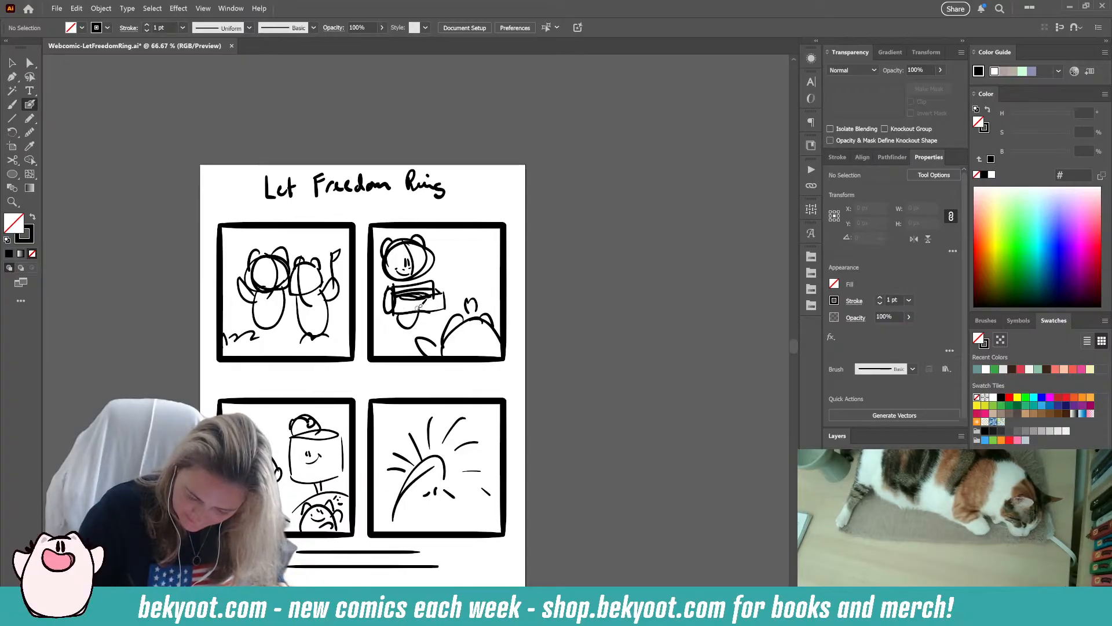
{"action": "key", "text": "ctrl+z"}
{"action": "mouse_move", "coordinate": [389, 278]}
{"action": "left_mouse_down"}
{"action": "mouse_move", "coordinate": [401, 314]}
{"action": "mouse_move", "coordinate": [415, 313]}
{"action": "mouse_move", "coordinate": [406, 323]}
{"action": "left_mouse_up"}
{"action": "left_click_drag", "start_coordinate": [399, 315], "coordinate": [392, 330]}
{"action": "left_click_drag", "start_coordinate": [387, 279], "coordinate": [385, 298]}
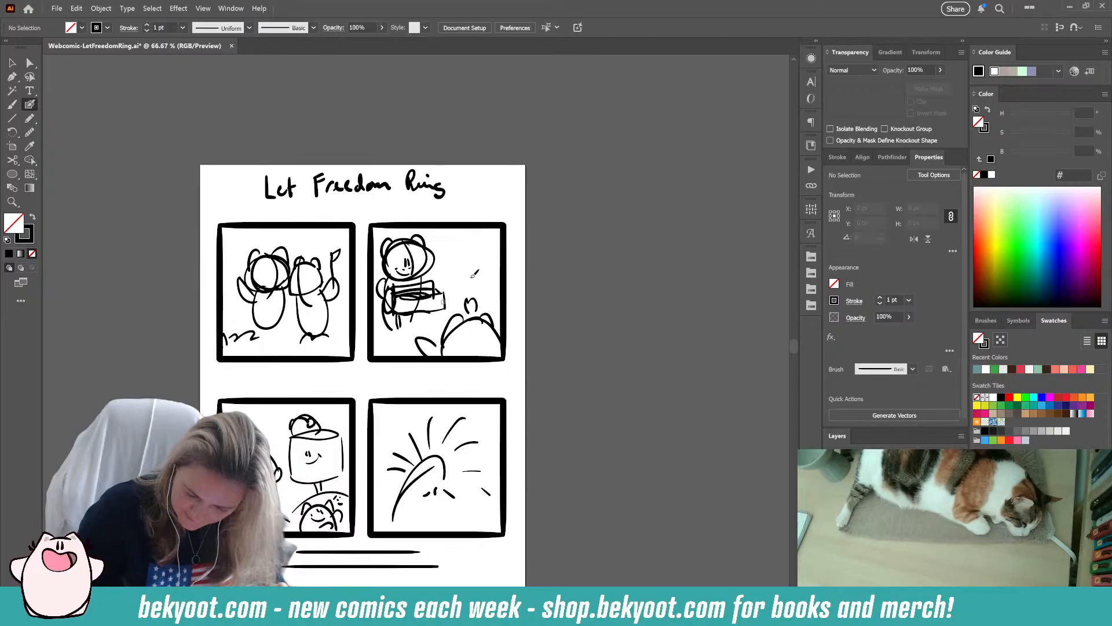
- Sketch a small smiling character with ears, folded arms and a mark above its head on the right of the upper-right panel
{"action": "mouse_move", "coordinate": [478, 248]}
{"action": "left_mouse_down"}
{"action": "mouse_move", "coordinate": [457, 260]}
{"action": "mouse_move", "coordinate": [491, 262]}
{"action": "mouse_move", "coordinate": [478, 274]}
{"action": "mouse_move", "coordinate": [472, 264]}
{"action": "mouse_move", "coordinate": [497, 250]}
{"action": "mouse_move", "coordinate": [492, 268]}
{"action": "mouse_move", "coordinate": [457, 256]}
{"action": "mouse_move", "coordinate": [477, 264]}
{"action": "left_mouse_up"}
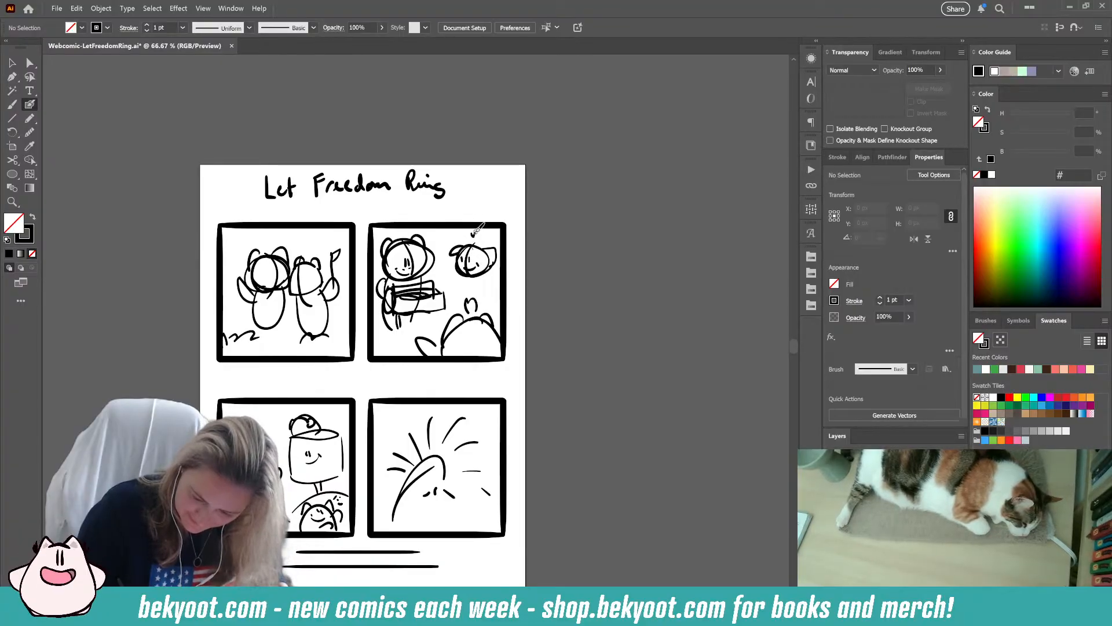
{"action": "scroll", "coordinate": [369, 445], "scroll_direction": "down", "scroll_amount": 2}
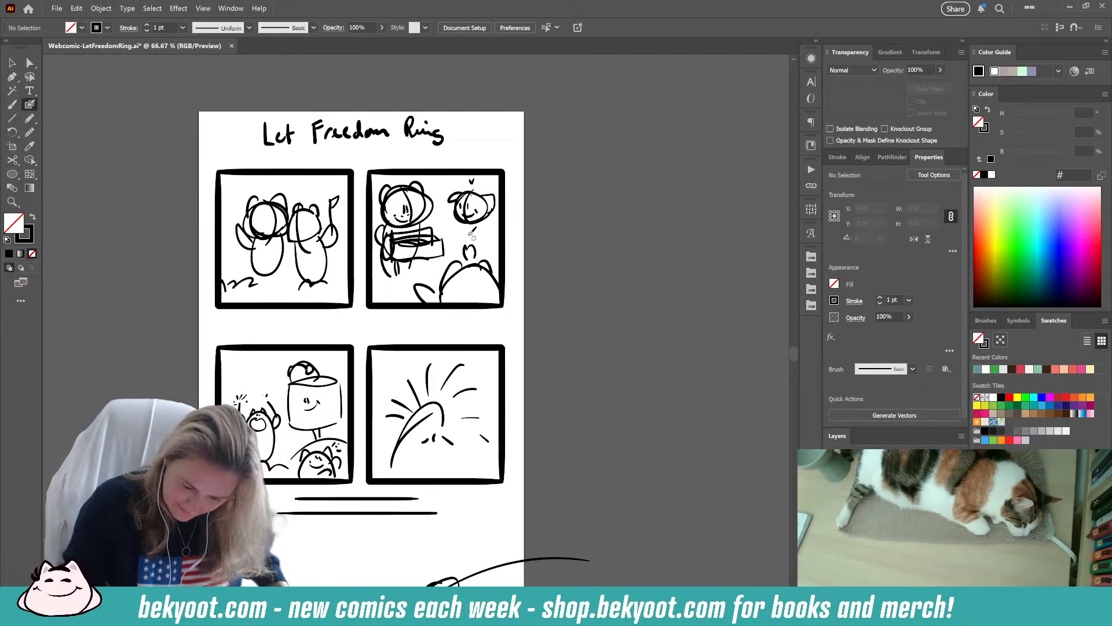
{"action": "mouse_move", "coordinate": [467, 221]}
{"action": "left_mouse_down"}
{"action": "mouse_move", "coordinate": [474, 240]}
{"action": "mouse_move", "coordinate": [492, 214]}
{"action": "mouse_move", "coordinate": [479, 232]}
{"action": "mouse_move", "coordinate": [469, 226]}
{"action": "left_mouse_up"}
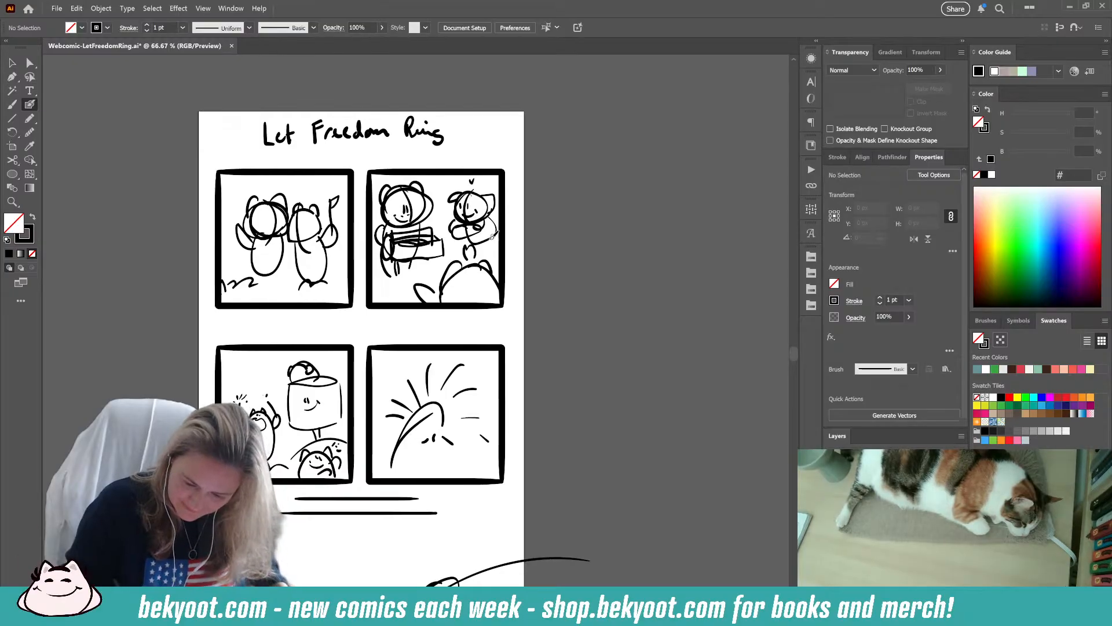
{"action": "left_click_drag", "start_coordinate": [406, 349], "coordinate": [417, 297]}
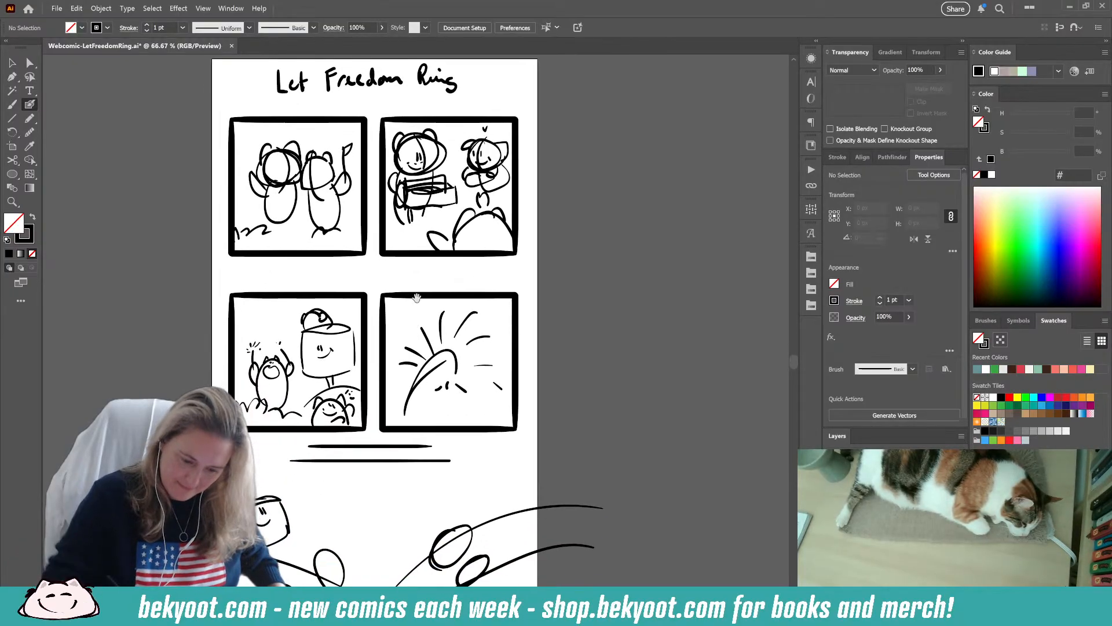
{"action": "left_click_drag", "start_coordinate": [397, 471], "coordinate": [382, 382]}
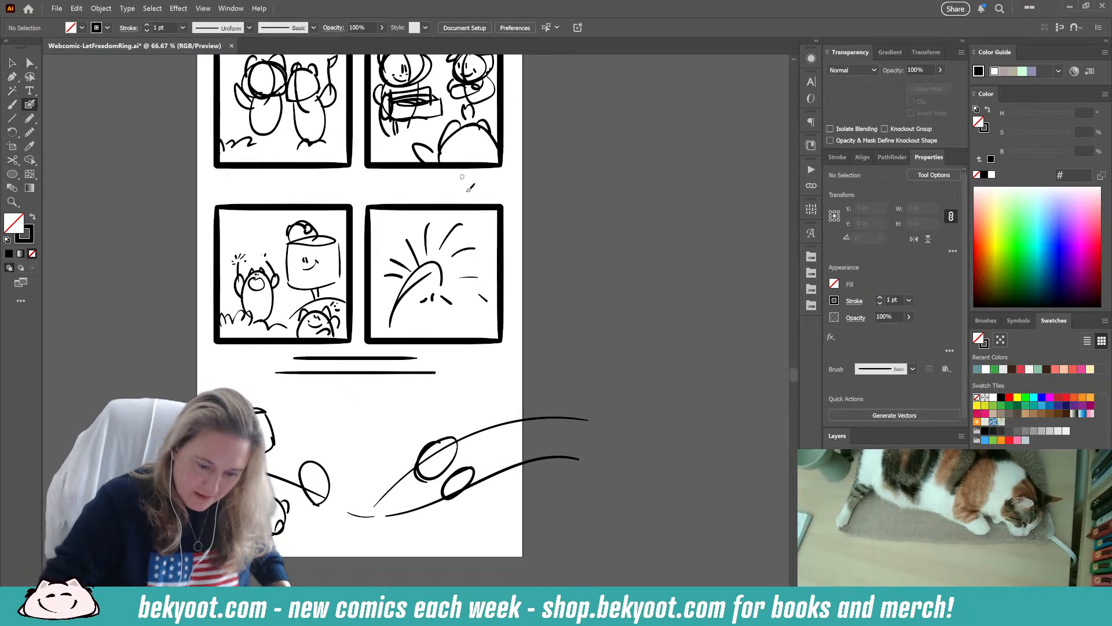
{"action": "left_click_drag", "start_coordinate": [347, 242], "coordinate": [350, 360]}
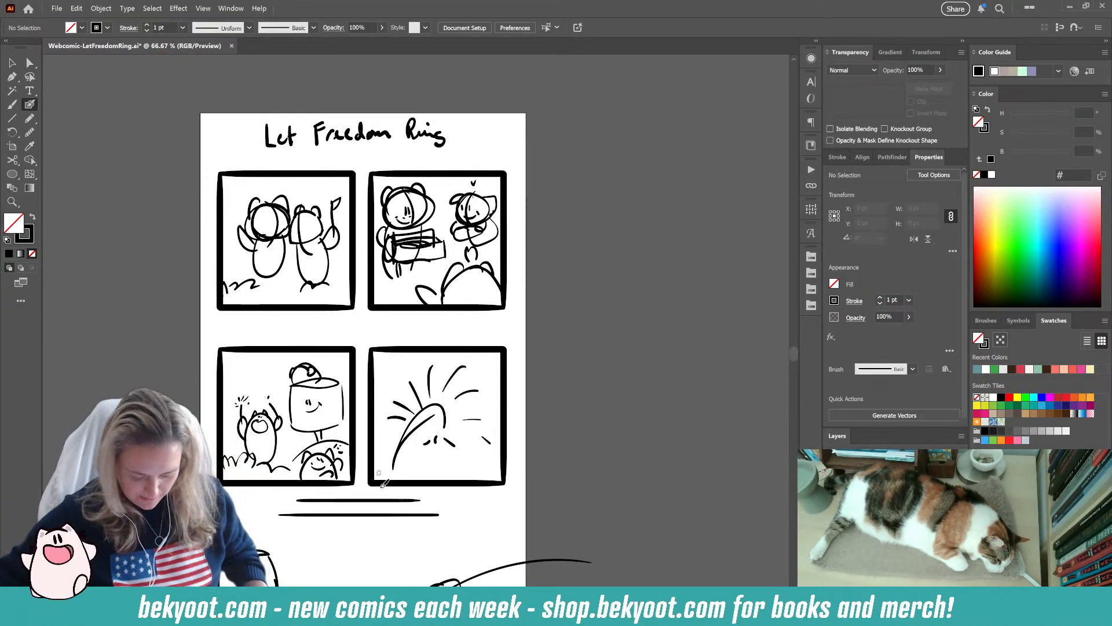
{"action": "scroll", "coordinate": [382, 461], "scroll_direction": "down", "scroll_amount": 2}
{"action": "scroll", "coordinate": [382, 461], "scroll_direction": "down", "scroll_amount": 1}
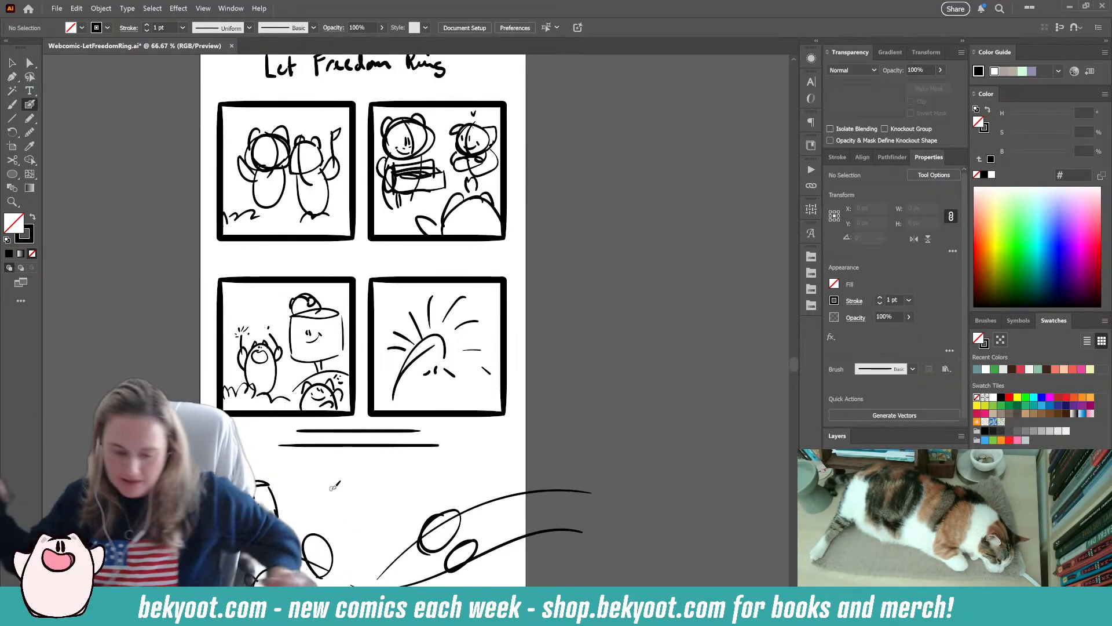
- Group the handwritten title with the two upper panels and their sketches
{"action": "left_click", "coordinate": [12, 62]}
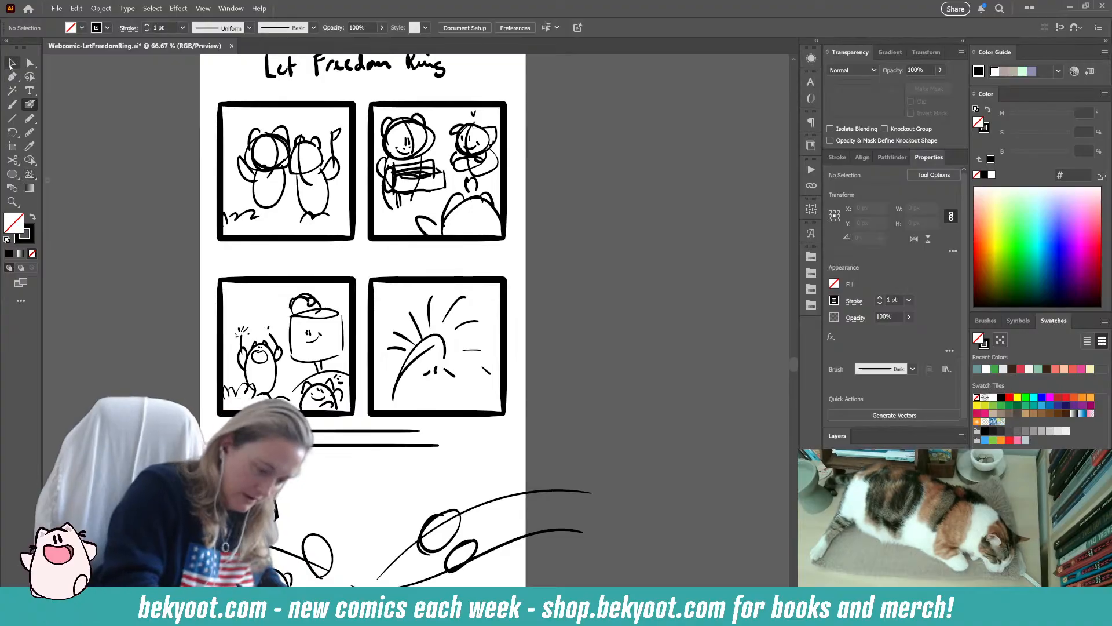
{"action": "left_click_drag", "start_coordinate": [354, 285], "coordinate": [354, 341]}
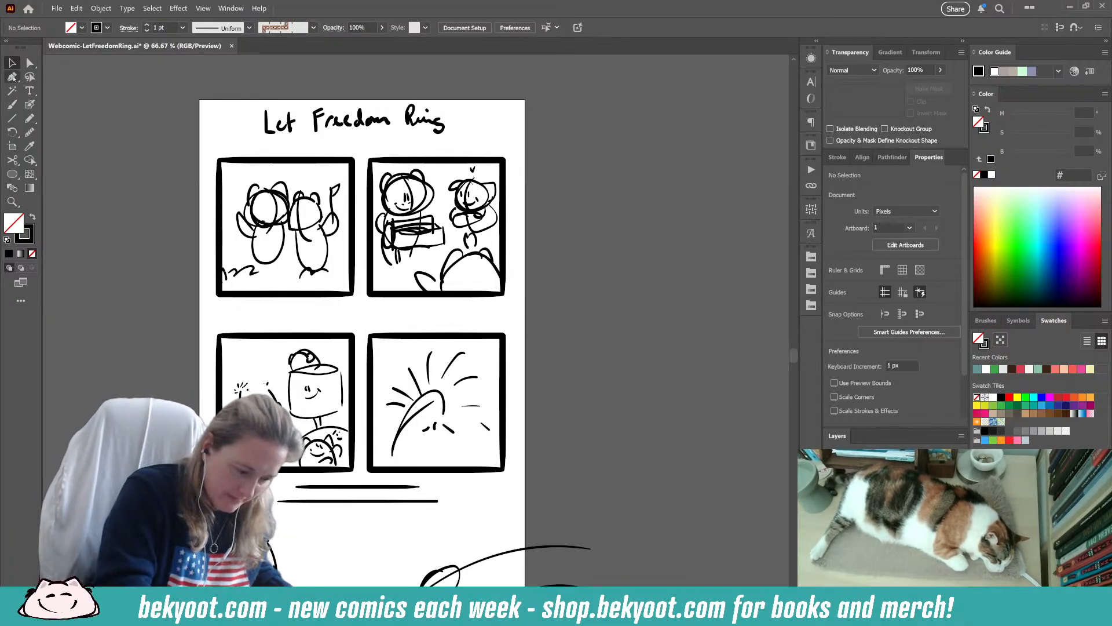
{"action": "left_click_drag", "start_coordinate": [190, 93], "coordinate": [526, 299]}
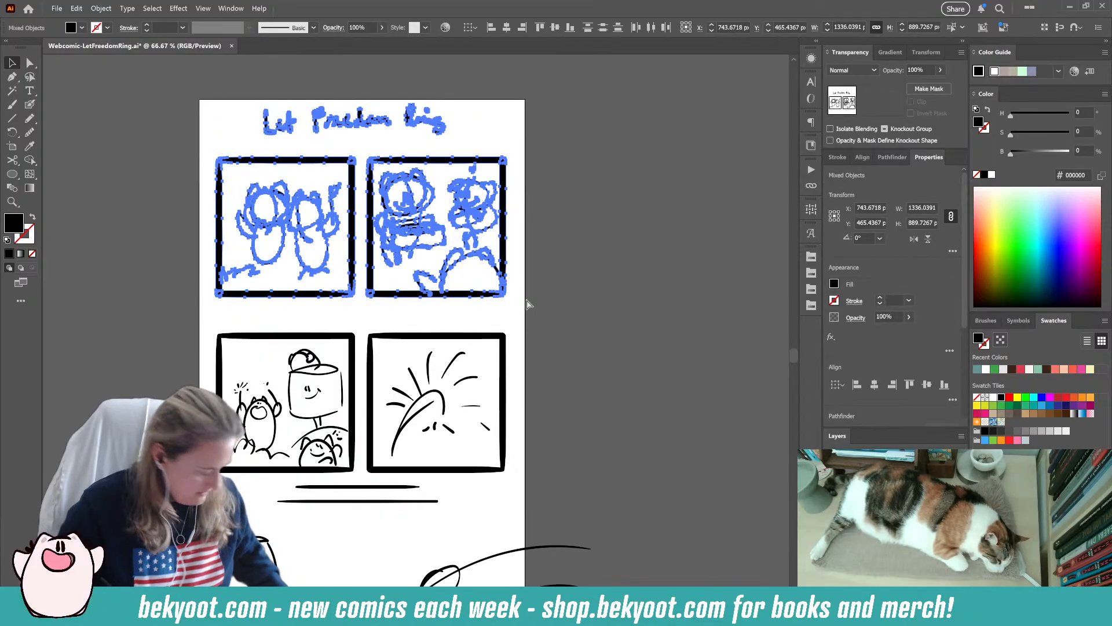
{"action": "key", "text": "ctrl+g"}
{"action": "left_click", "coordinate": [584, 338]}
- Group the two lower panels with their sketches, and group the caption lines with the sketches at the bottom of the page separately
{"action": "left_click_drag", "start_coordinate": [188, 314], "coordinate": [585, 248]}
{"action": "key", "text": "ctrl+g"}
{"action": "left_click", "coordinate": [576, 399]}
{"action": "left_click_drag", "start_coordinate": [215, 258], "coordinate": [615, 503]}
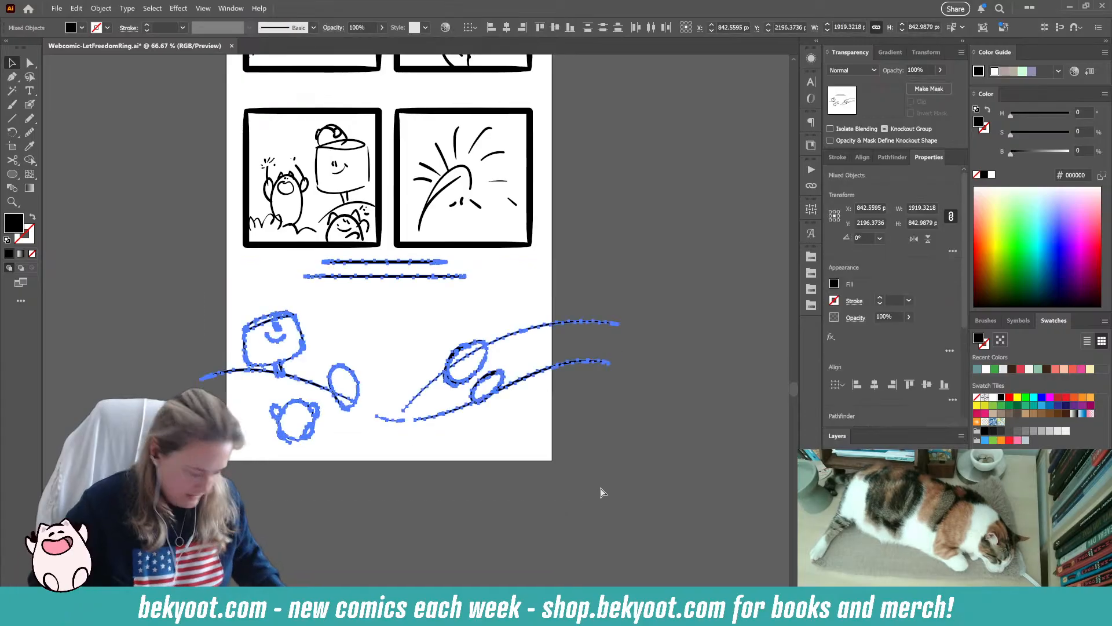
{"action": "key", "text": "ctrl+g"}
{"action": "left_click", "coordinate": [600, 487]}
- Extend the artboard's top edge upward to give it a height of about 2721 px
{"action": "left_click_drag", "start_coordinate": [571, 178], "coordinate": [559, 419]}
{"action": "left_click", "coordinate": [12, 146]}
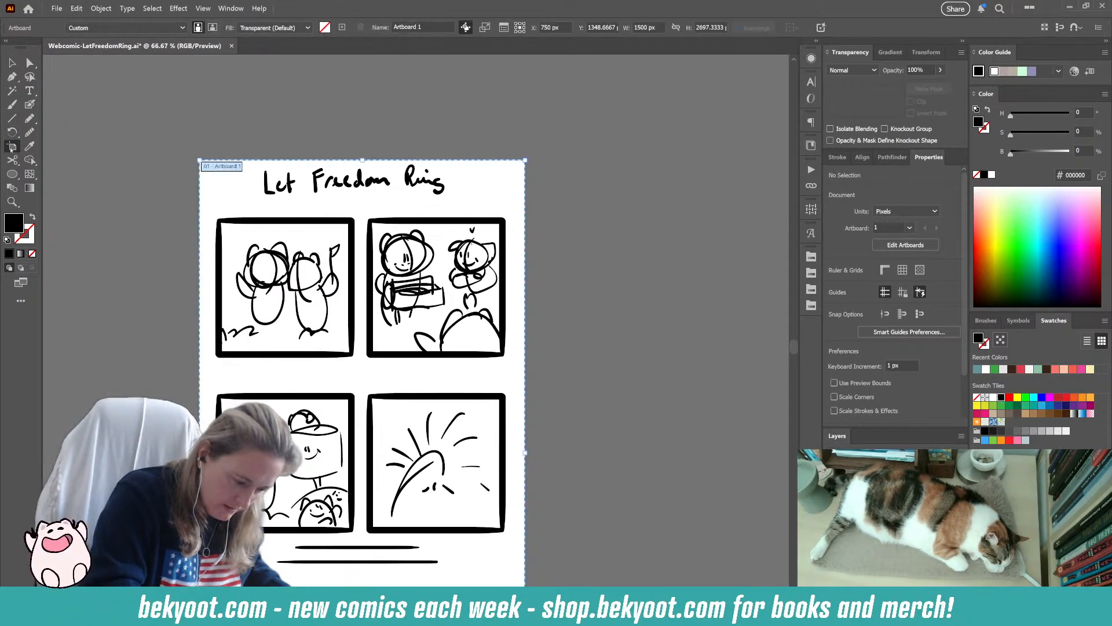
{"action": "left_click_drag", "start_coordinate": [362, 160], "coordinate": [361, 155]}
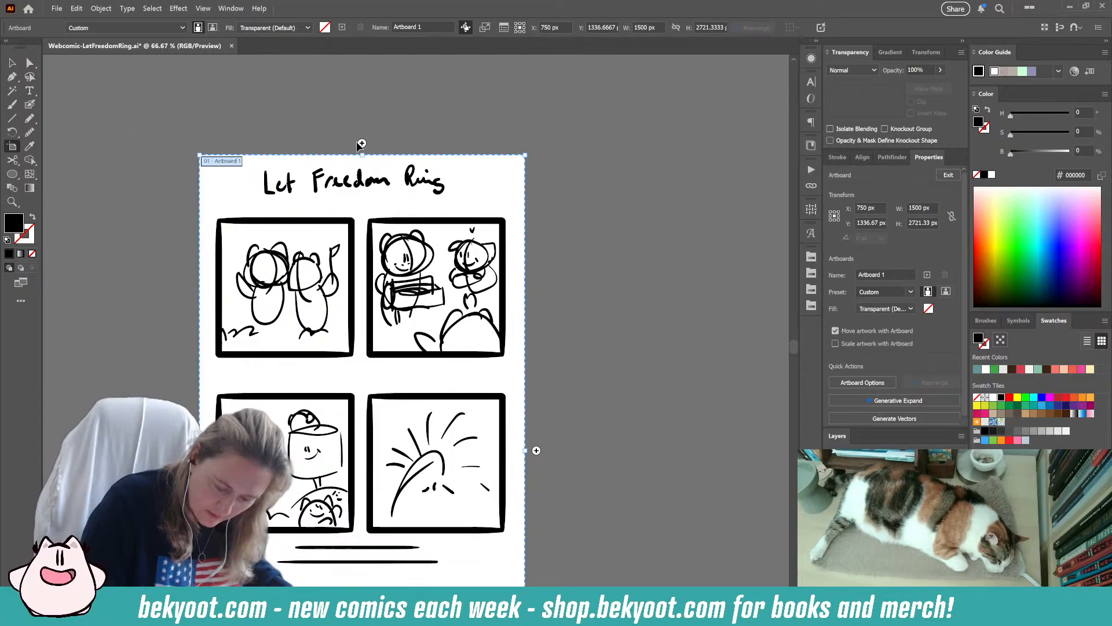
{"action": "key", "text": "v"}
{"action": "left_click", "coordinate": [370, 179]}
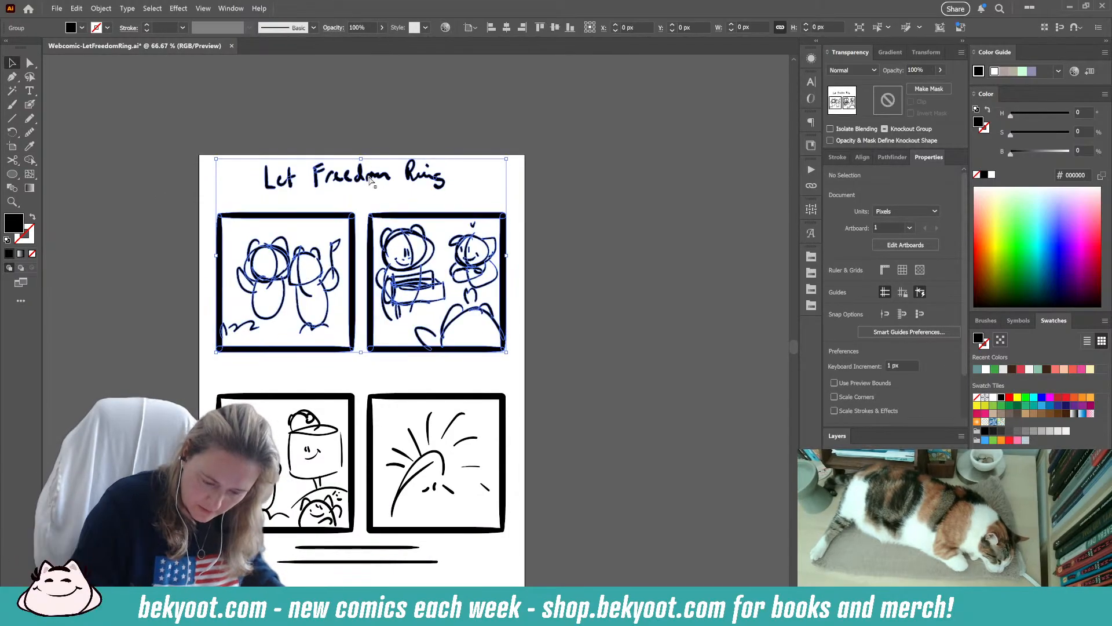
{"action": "left_click_drag", "start_coordinate": [370, 179], "coordinate": [370, 186]}
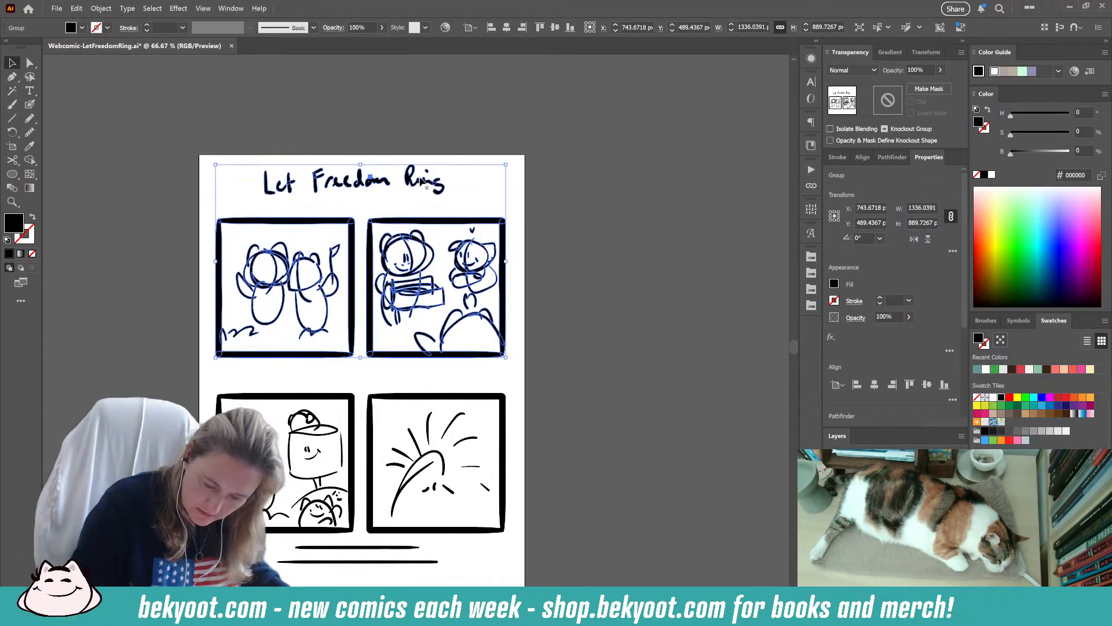
- Move the handwritten title slightly upward inside its group, leaving the upper panels in place, and exit group isolation
{"action": "double_click", "coordinate": [434, 187]}
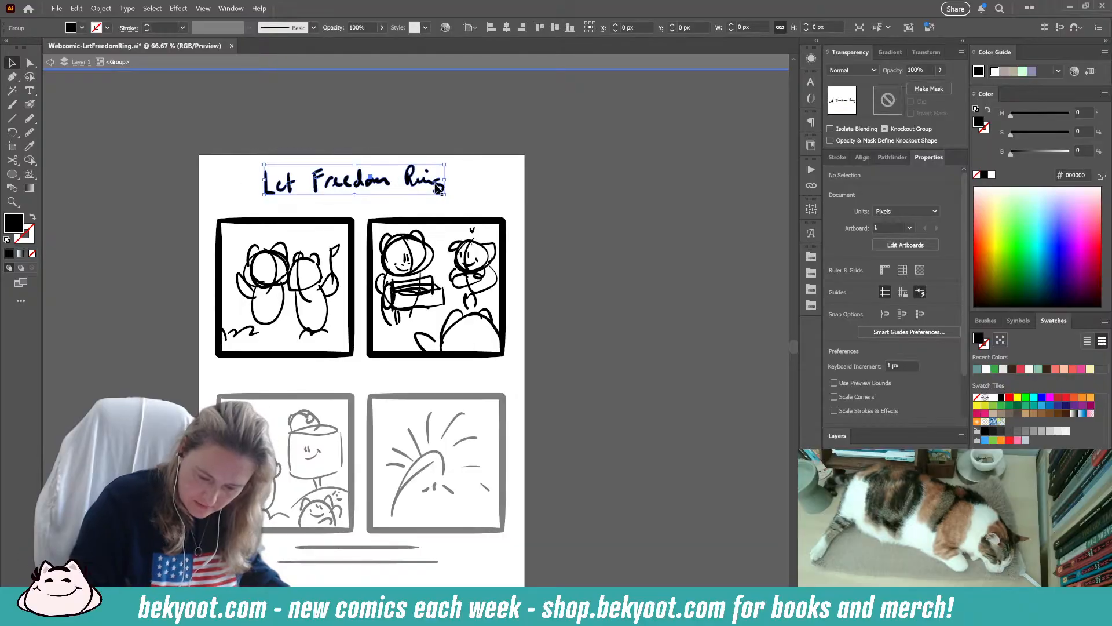
{"action": "left_click", "coordinate": [476, 144]}
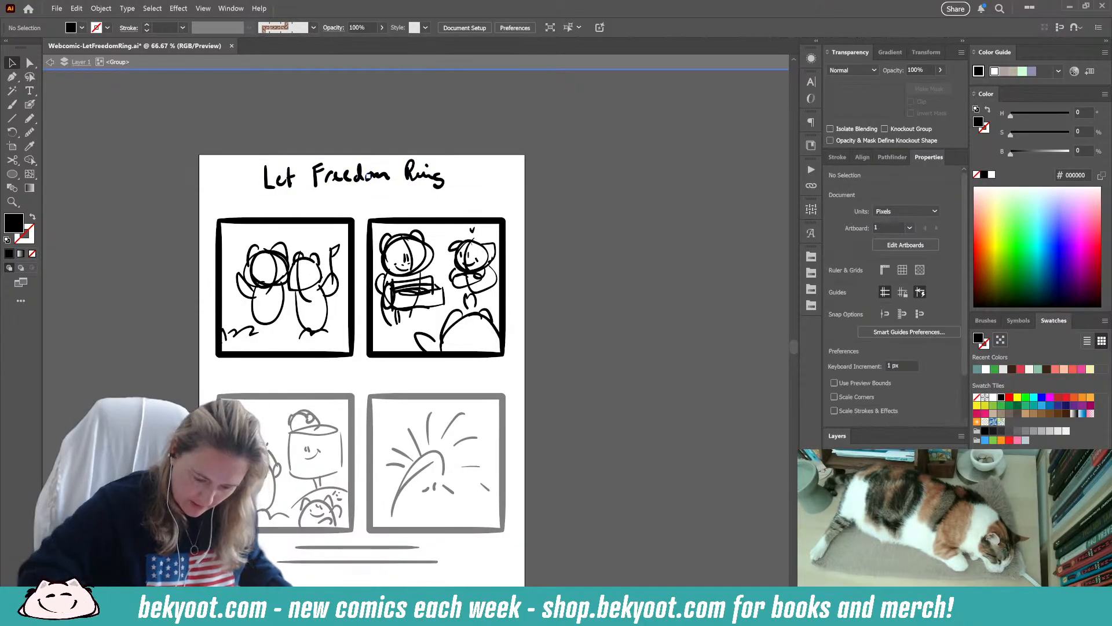
{"action": "double_click", "coordinate": [130, 112]}
{"action": "scroll", "coordinate": [176, 135], "scroll_direction": "down", "scroll_amount": 2}
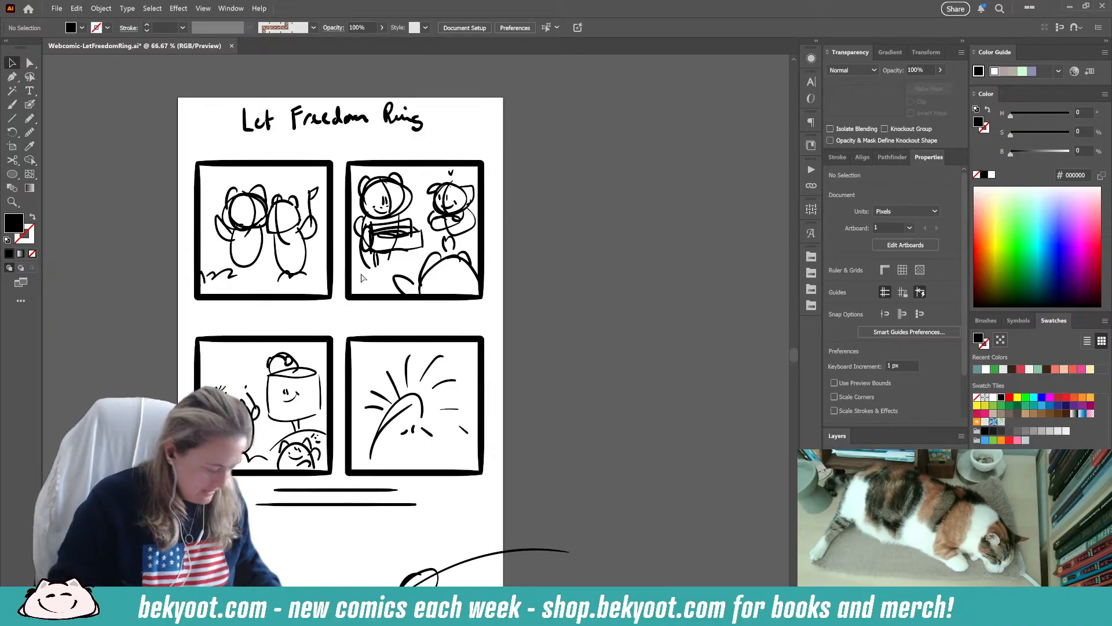
- Fade the whole grouped rough sketch to 30% opacity and deselect it
{"action": "left_click", "coordinate": [361, 278]}
{"action": "left_click", "coordinate": [918, 69]}
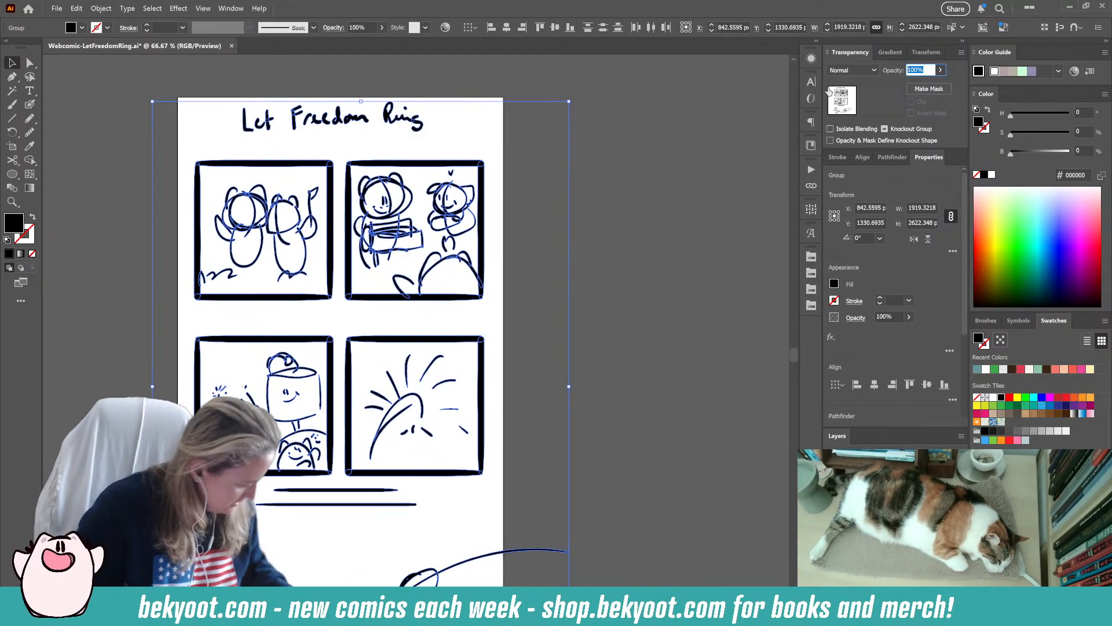
{"action": "type", "text": "30"}
{"action": "key", "text": "Return"}
{"action": "left_click", "coordinate": [576, 267]}
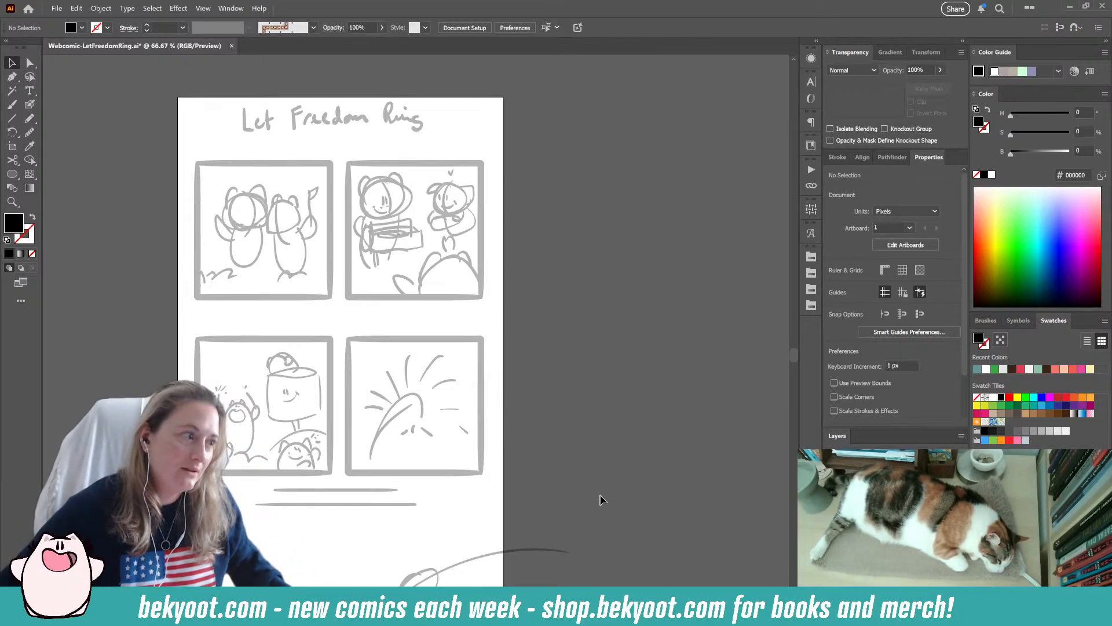
- Add the text "Let Freedom Ring" as point type above the handwritten title
{"action": "key", "text": "t"}
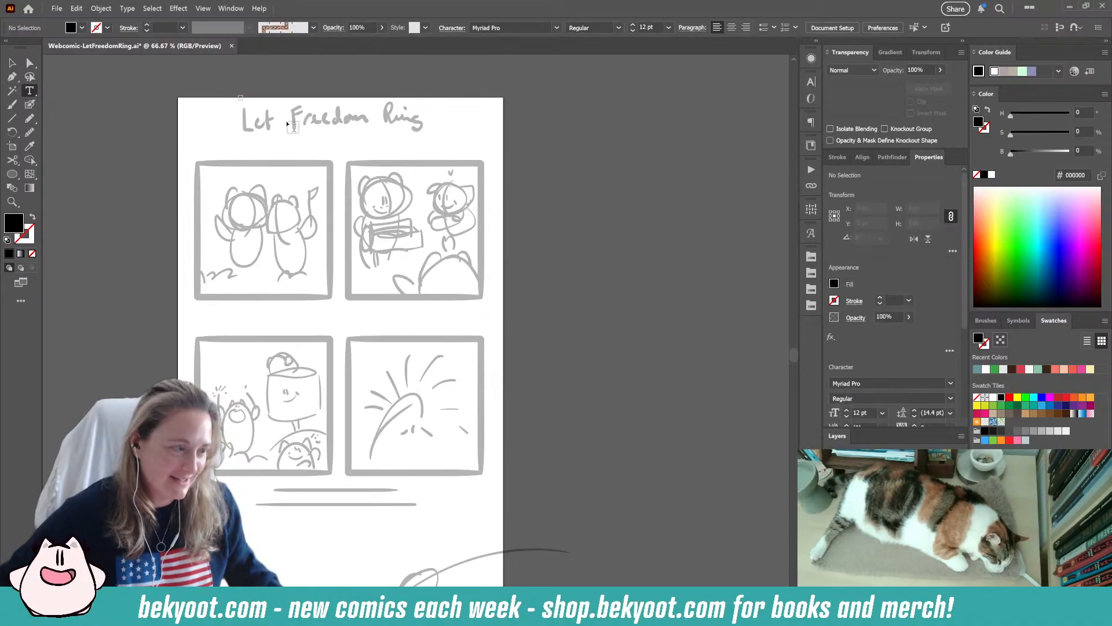
{"action": "left_click", "coordinate": [267, 109]}
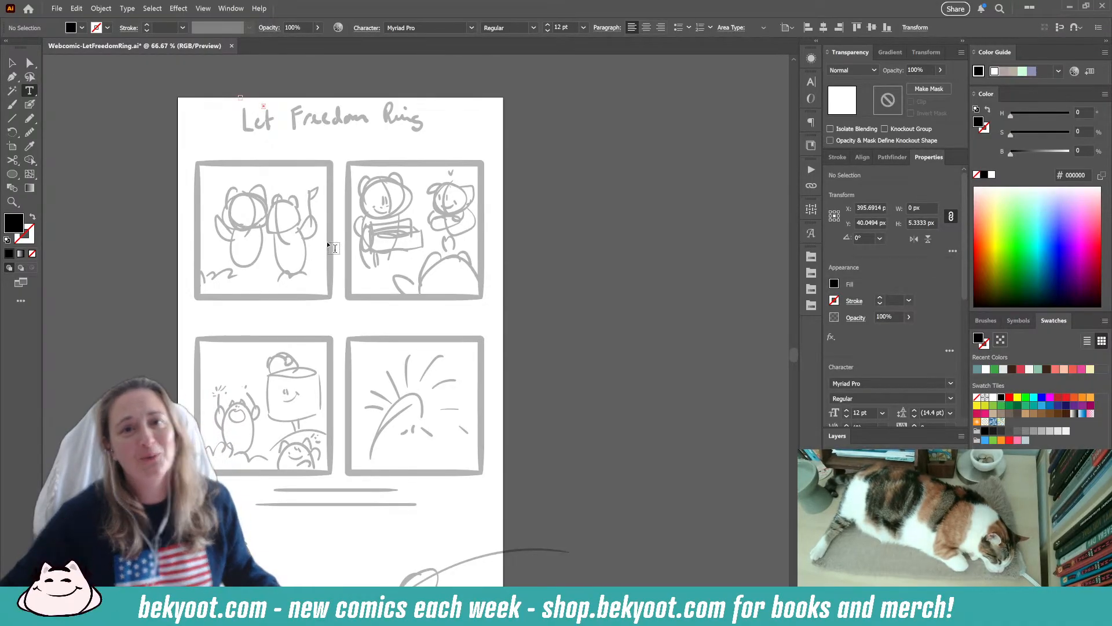
{"action": "left_click", "coordinate": [392, 147], "text": "ctrl"}
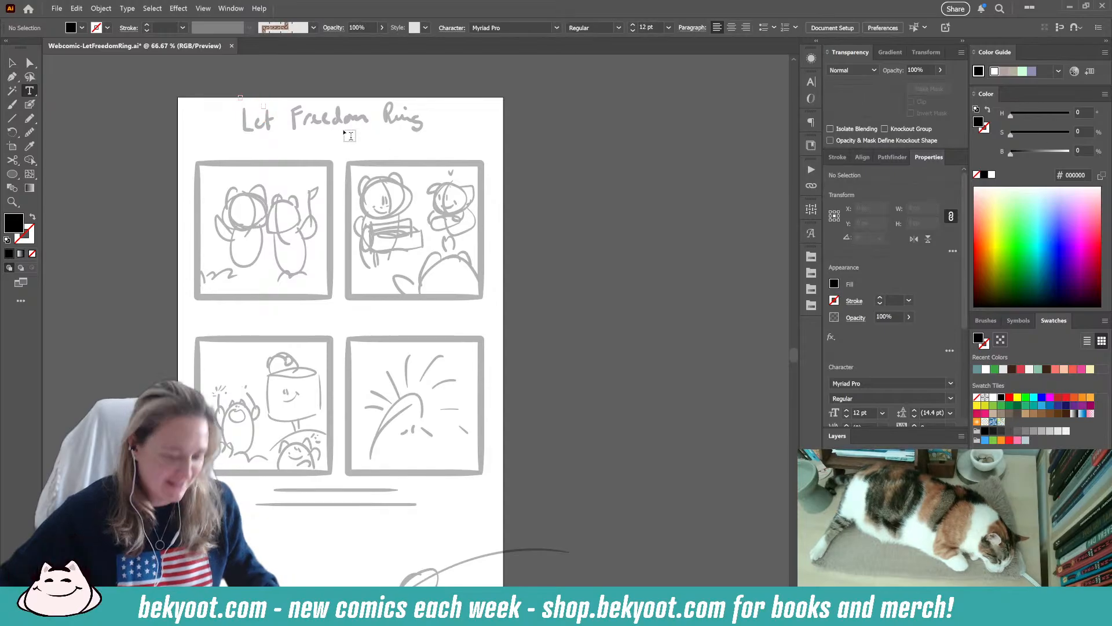
{"action": "left_click", "coordinate": [279, 104]}
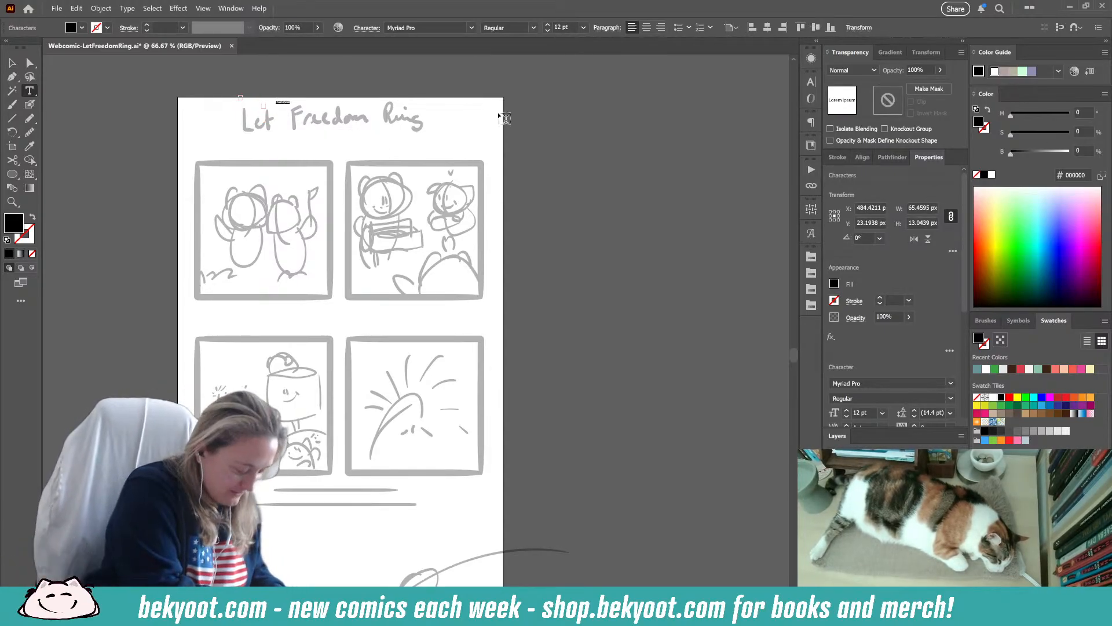
{"action": "type", "text": "L"}
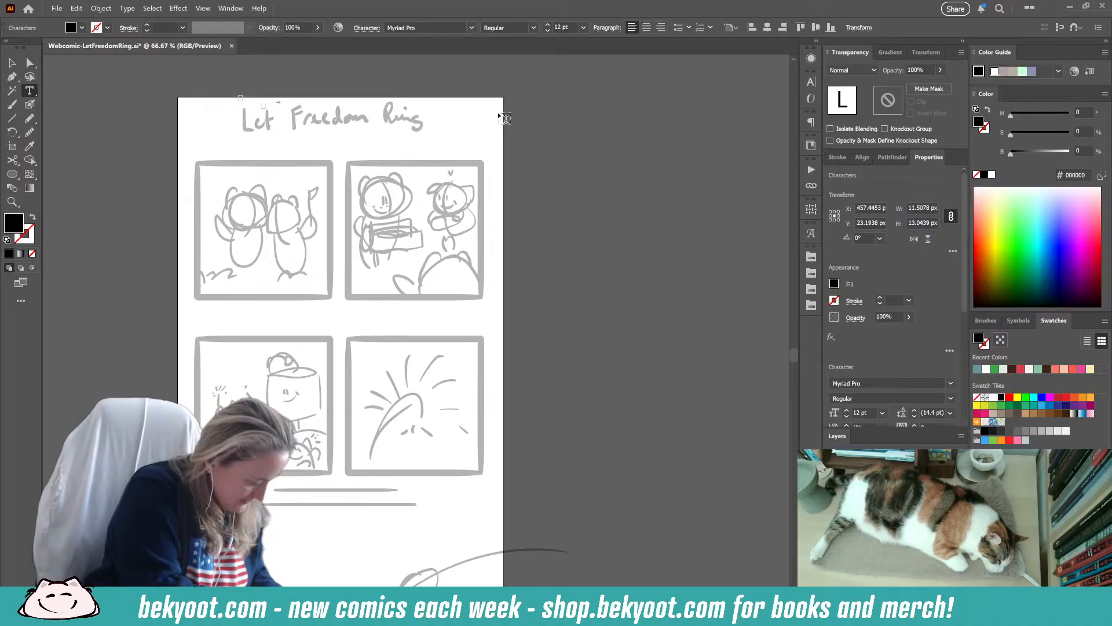
{"action": "type", "text": "et Freedom Ring"}
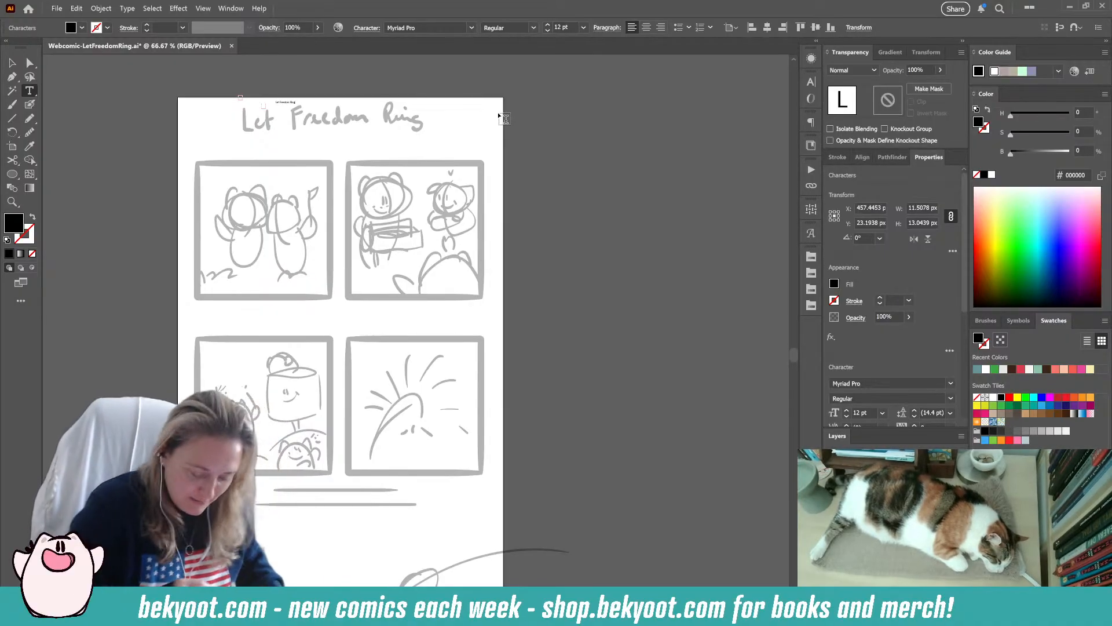
{"action": "key", "text": "Escape"}
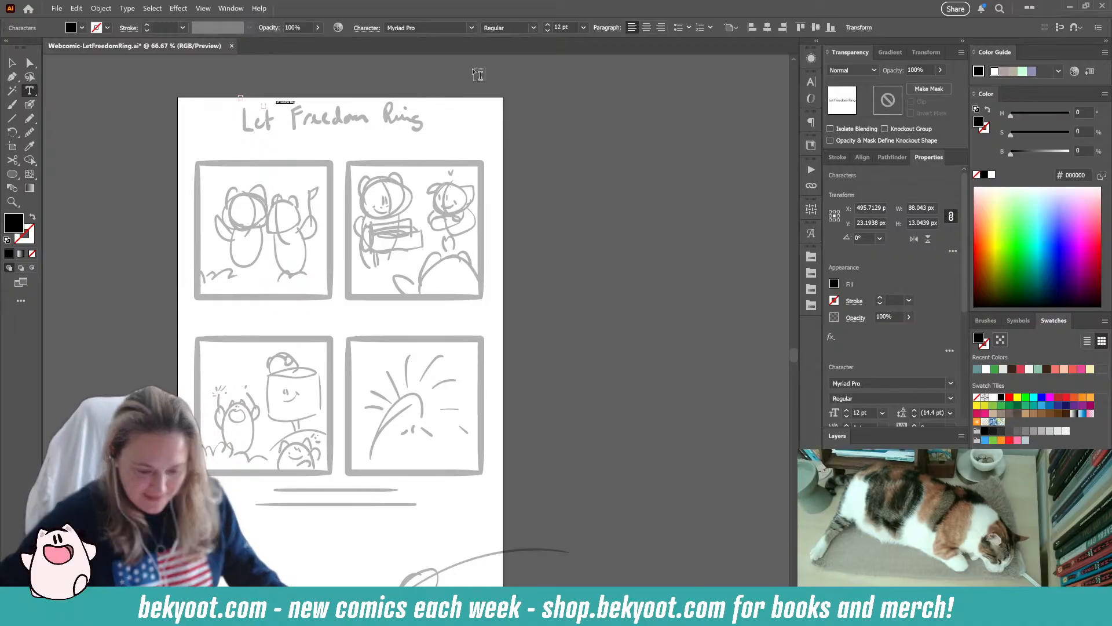
- Set the title text in KG Second Chances Solid and scale it to about 136 pt over the handwritten title
{"action": "left_click", "coordinate": [471, 28]}
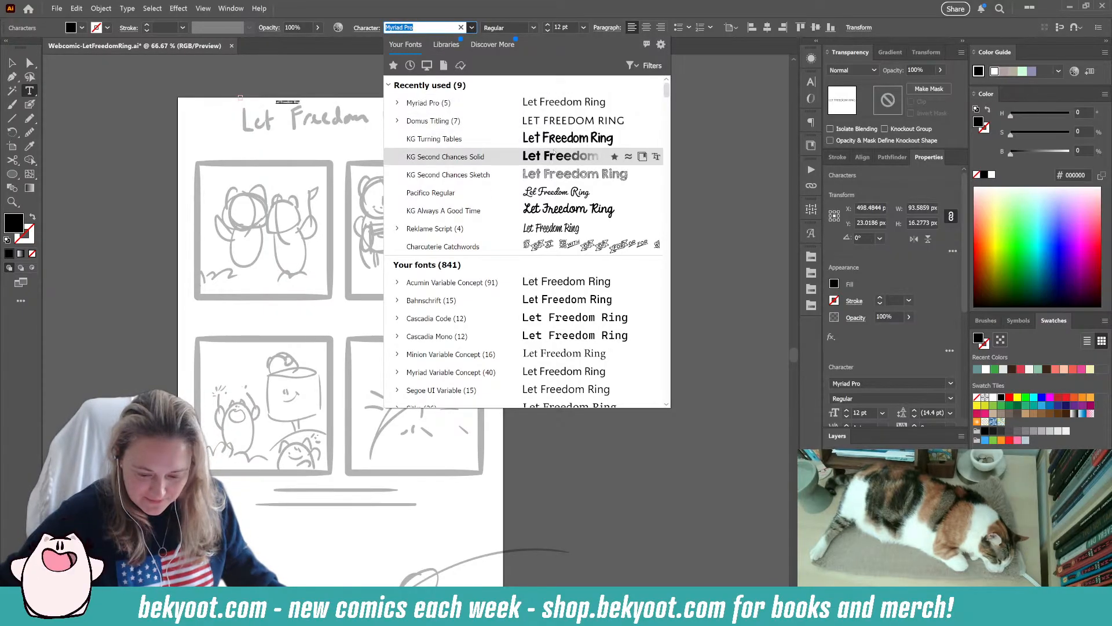
{"action": "left_click", "coordinate": [556, 153]}
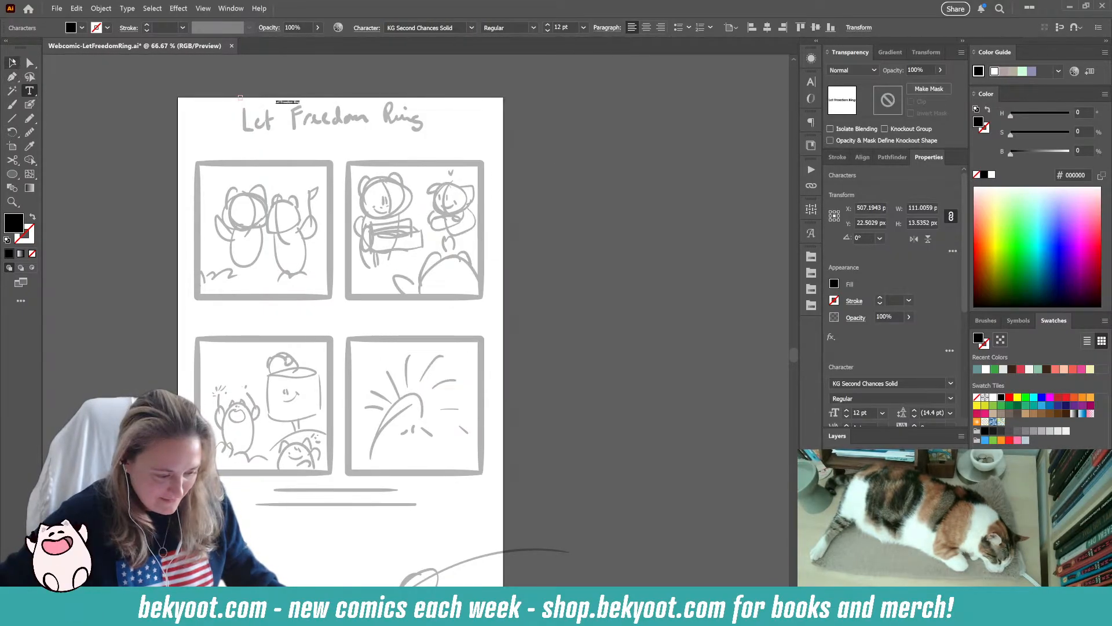
{"action": "left_click", "coordinate": [12, 63]}
{"action": "left_click_drag", "start_coordinate": [301, 106], "coordinate": [582, 179]}
{"action": "left_click_drag", "start_coordinate": [279, 128], "coordinate": [237, 140]}
{"action": "left_click_drag", "start_coordinate": [368, 119], "coordinate": [354, 119]}
{"action": "left_click_drag", "start_coordinate": [477, 102], "coordinate": [480, 100]}
{"action": "left_click_drag", "start_coordinate": [381, 121], "coordinate": [382, 121]}
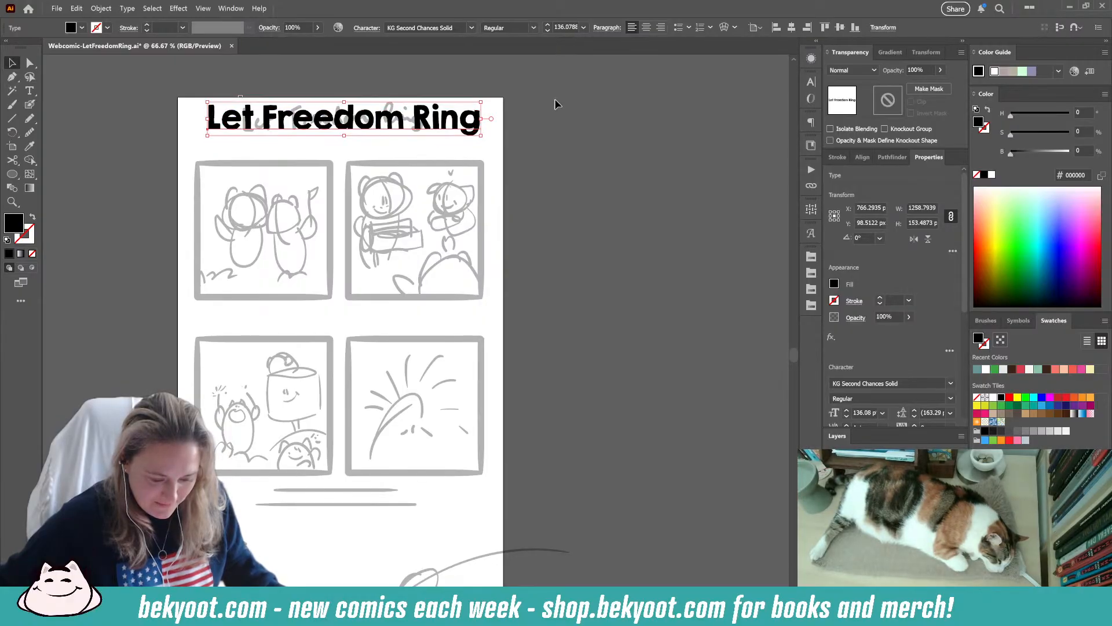
- Center the title text horizontally on the artboard and move it slightly downward
{"action": "left_click", "coordinate": [510, 133]}
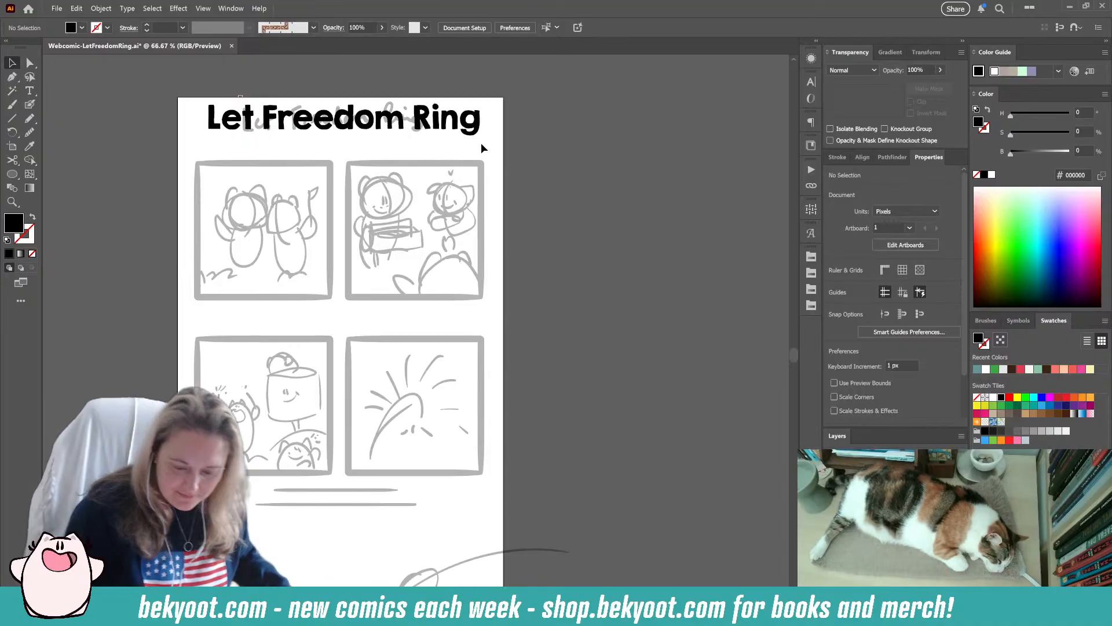
{"action": "left_click", "coordinate": [417, 129]}
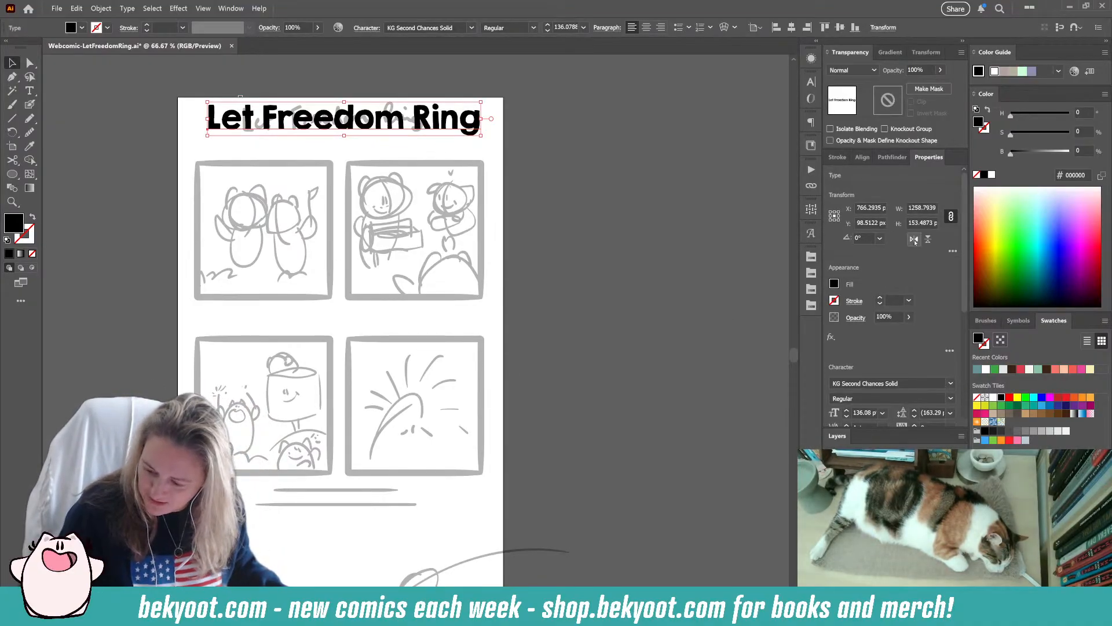
{"action": "left_click", "coordinate": [788, 29]}
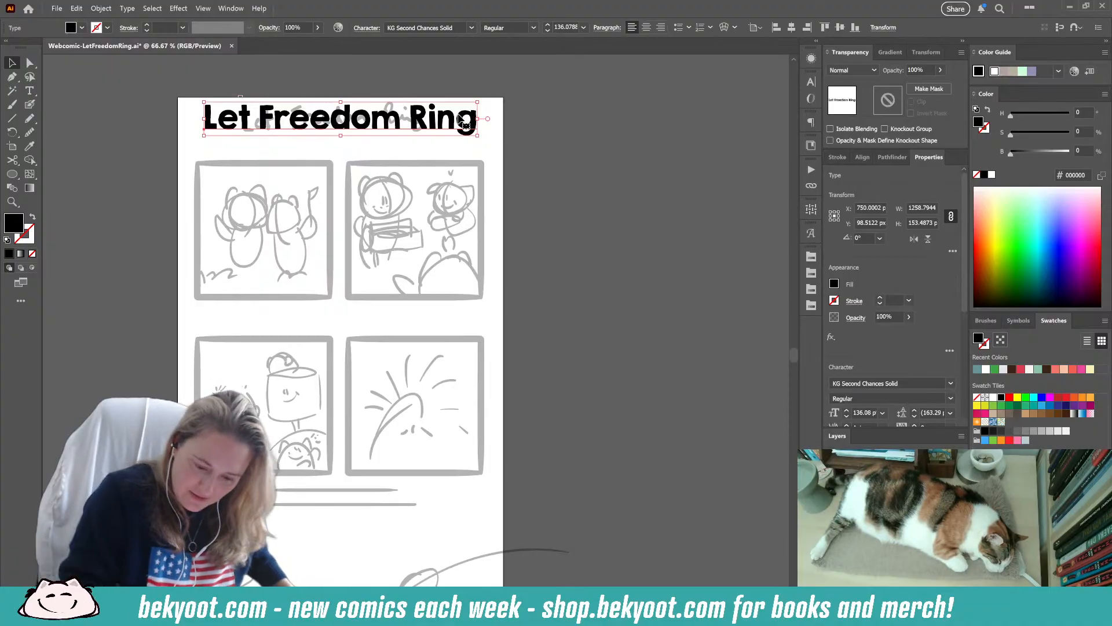
{"action": "left_click_drag", "start_coordinate": [467, 120], "coordinate": [468, 123]}
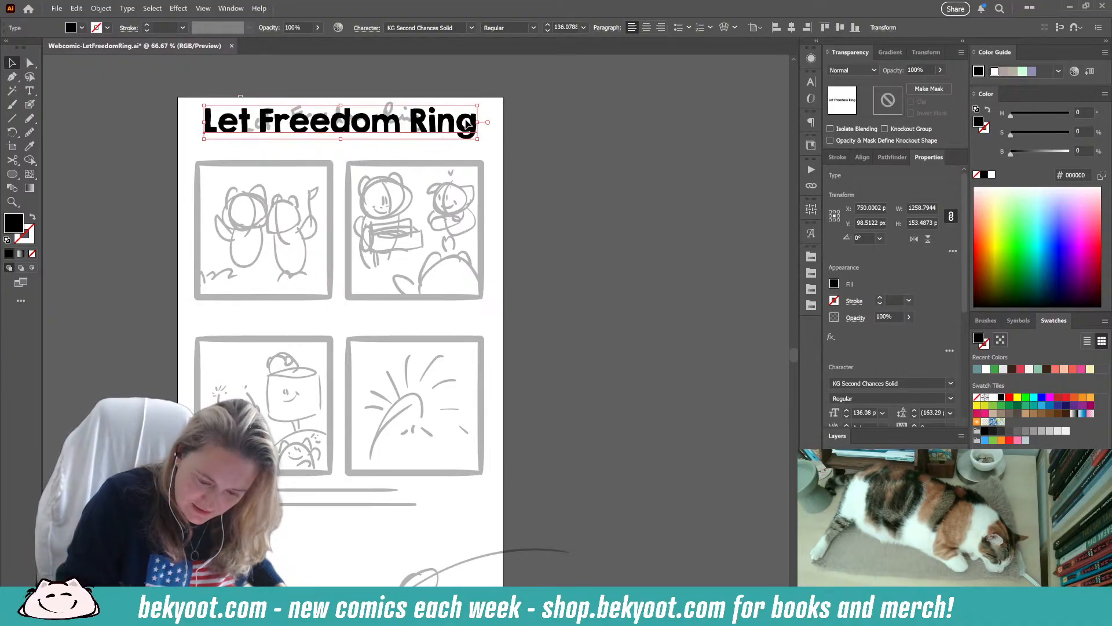
{"action": "left_click", "coordinate": [530, 120]}
- Paint a straight black line along the left edge of the first panel with the Blob Brush
{"action": "left_click_drag", "start_coordinate": [261, 195], "coordinate": [267, 222]}
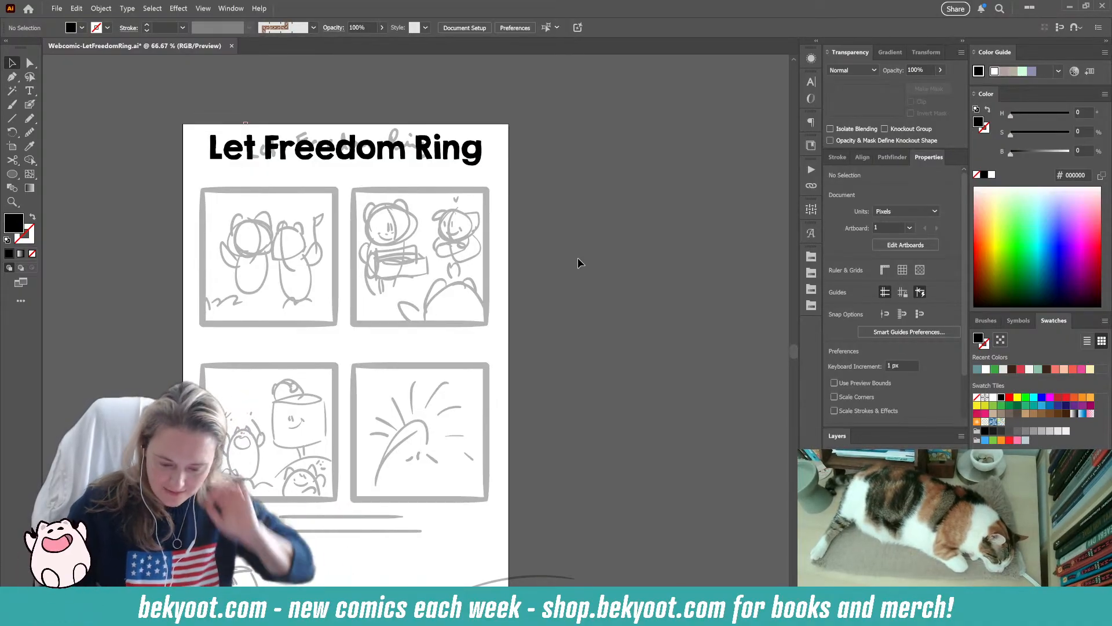
{"action": "left_click", "coordinate": [30, 90]}
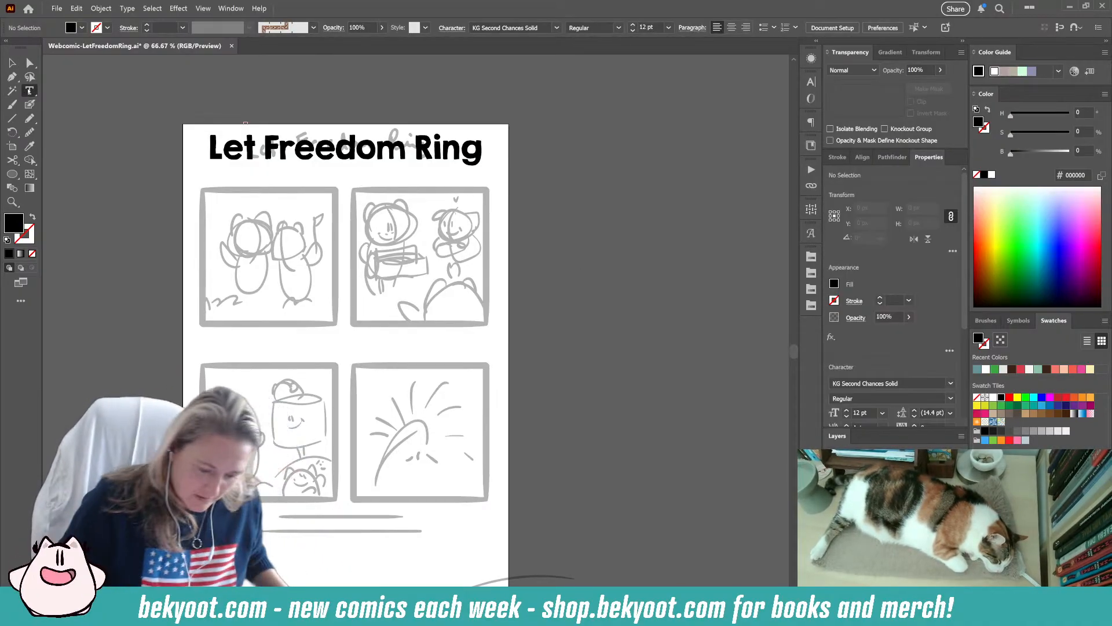
{"action": "left_click", "coordinate": [30, 104]}
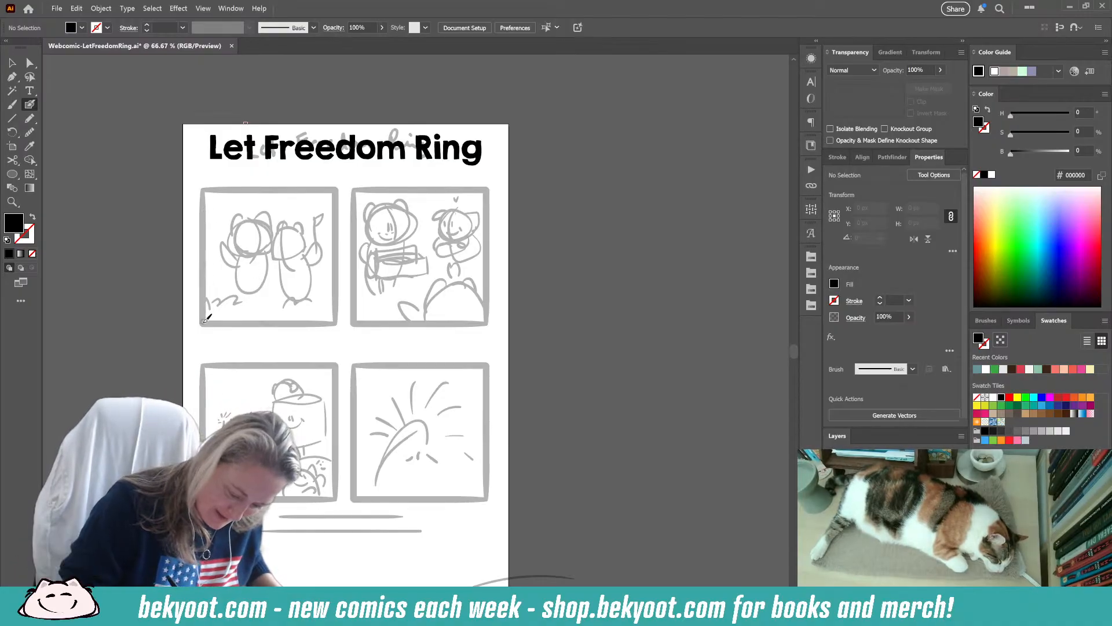
{"action": "left_click_drag", "start_coordinate": [206, 320], "coordinate": [203, 194]}
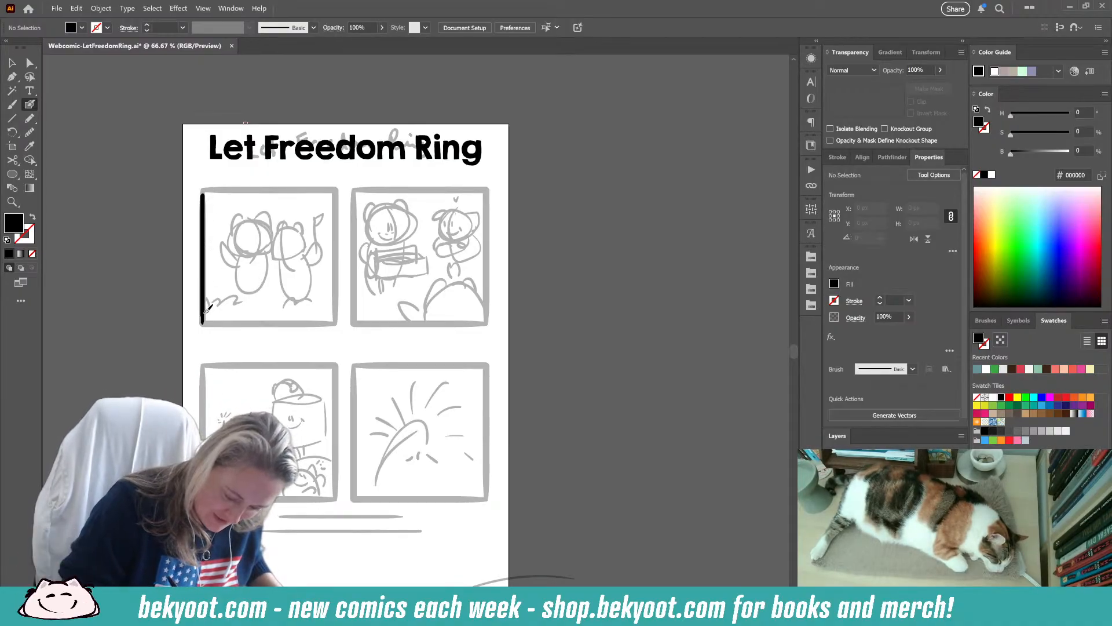
{"action": "key", "text": "shift+x"}
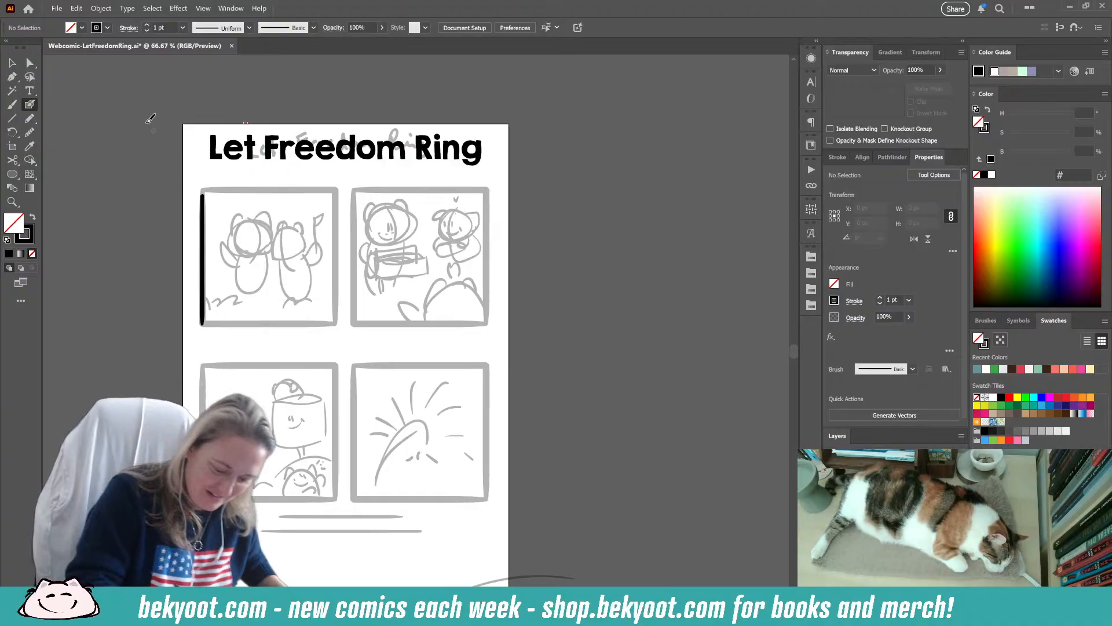
- Duplicate the black left-edge line, rotate the copy horizontal and place it along the first panel's top edge
{"action": "key", "text": "v"}
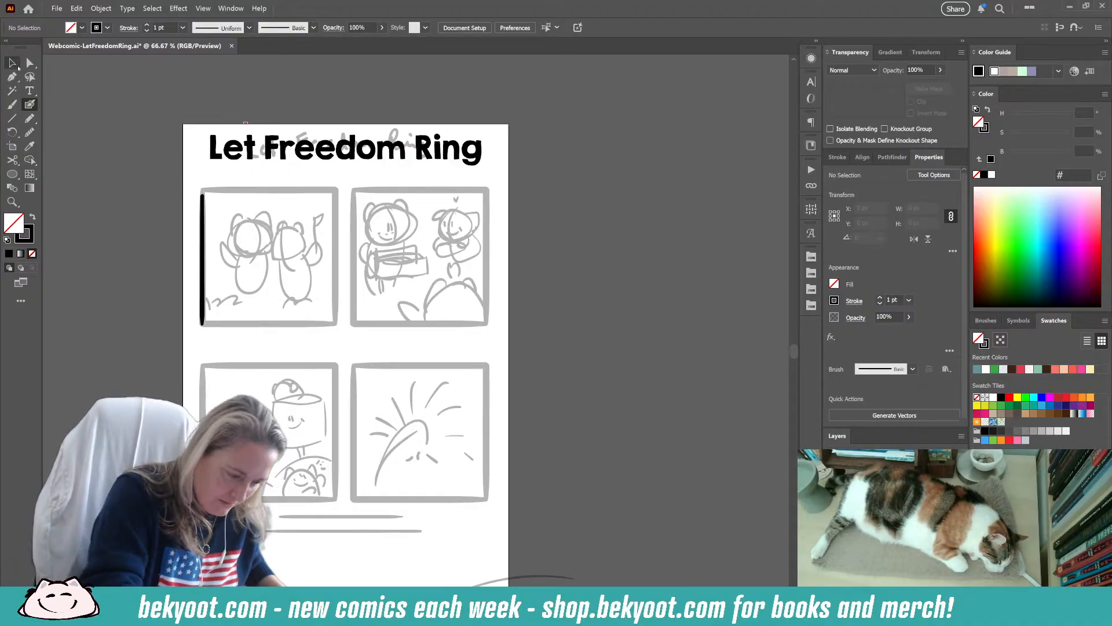
{"action": "mouse_move", "coordinate": [181, 186]}
{"action": "left_mouse_down"}
{"action": "mouse_move", "coordinate": [256, 216]}
{"action": "mouse_move", "coordinate": [191, 360]}
{"action": "left_mouse_up"}
{"action": "left_click_drag", "start_coordinate": [208, 230], "coordinate": [322, 191]}
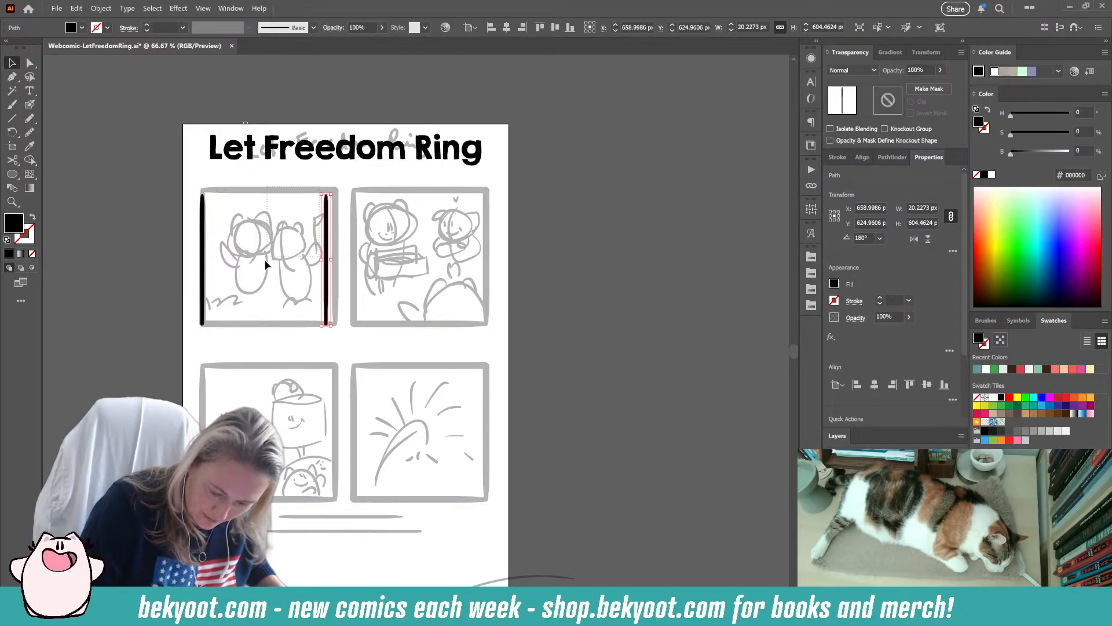
{"action": "left_click_drag", "start_coordinate": [318, 189], "coordinate": [294, 191]}
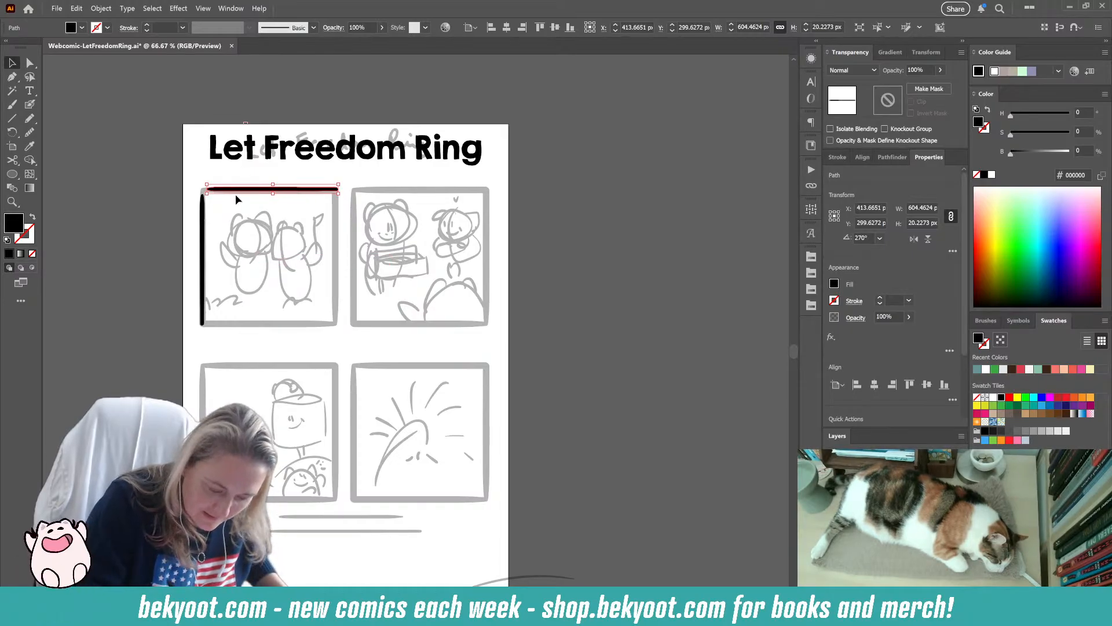
- Shorten the first panel's left line to about 583 px and its top line to about 587 px, and shift the left line slightly outward
{"action": "left_click", "coordinate": [203, 224]}
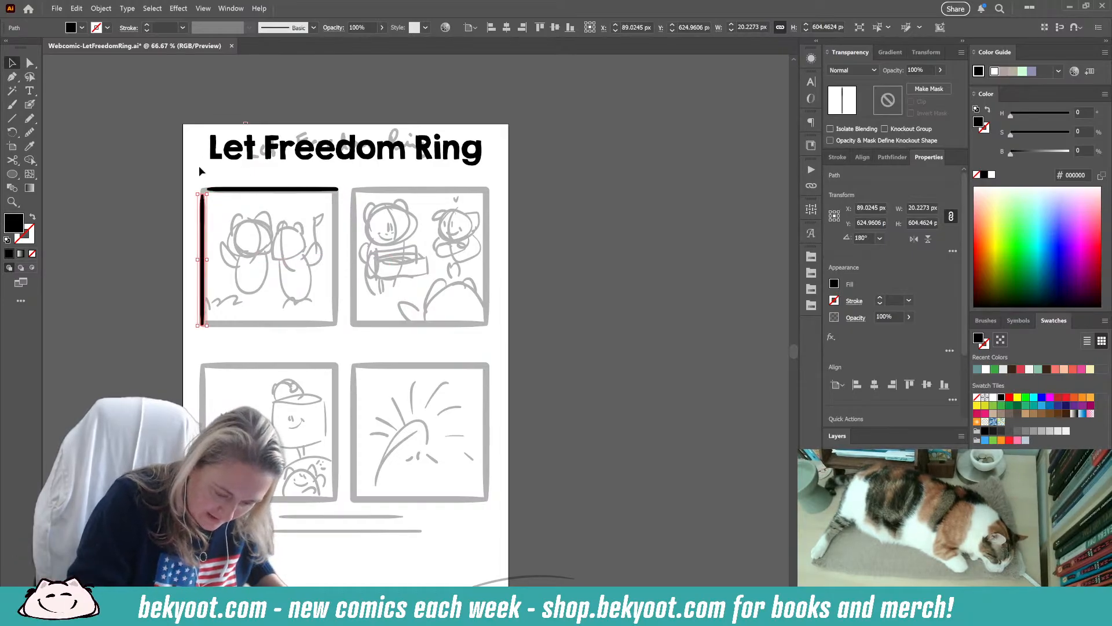
{"action": "left_click", "coordinate": [223, 190]}
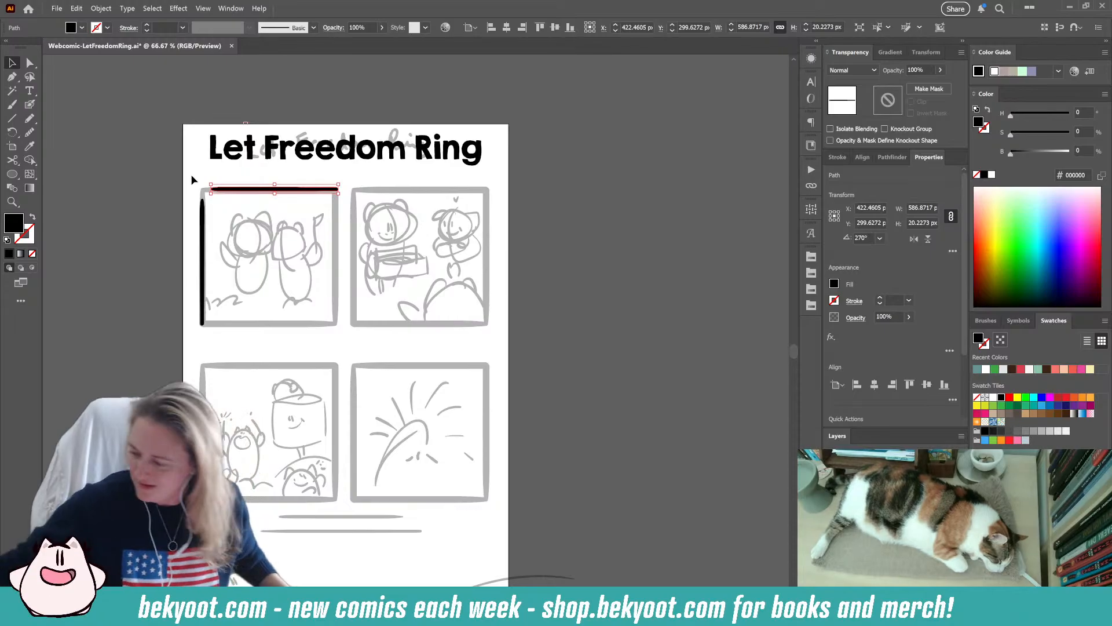
{"action": "key", "text": "ctrl+1"}
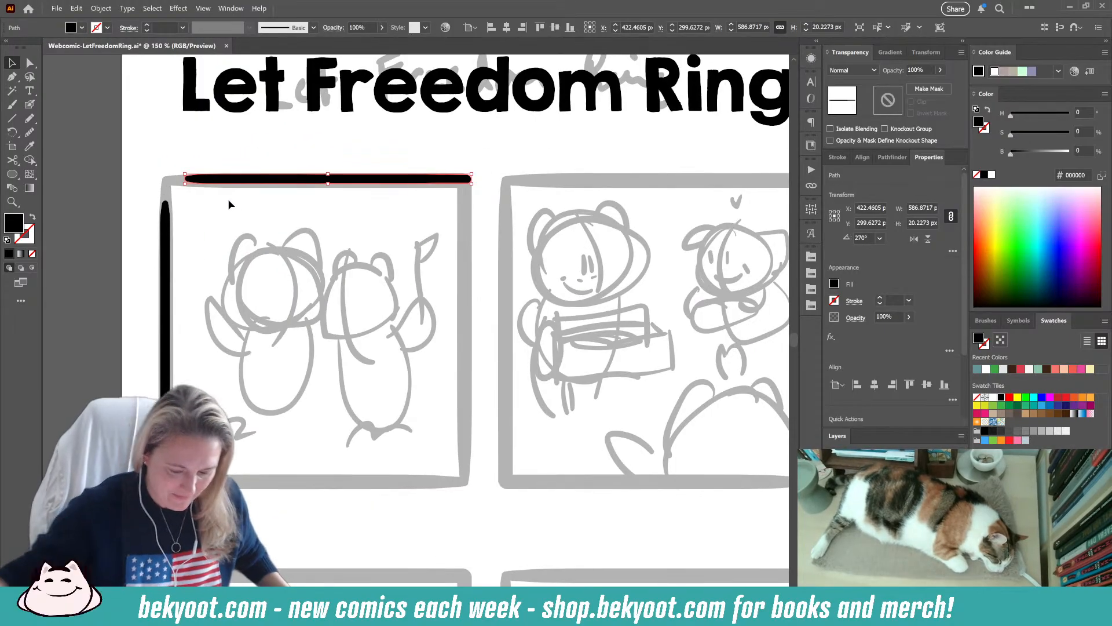
{"action": "left_click", "coordinate": [154, 191]}
{"action": "key", "text": "ctrl+equal"}
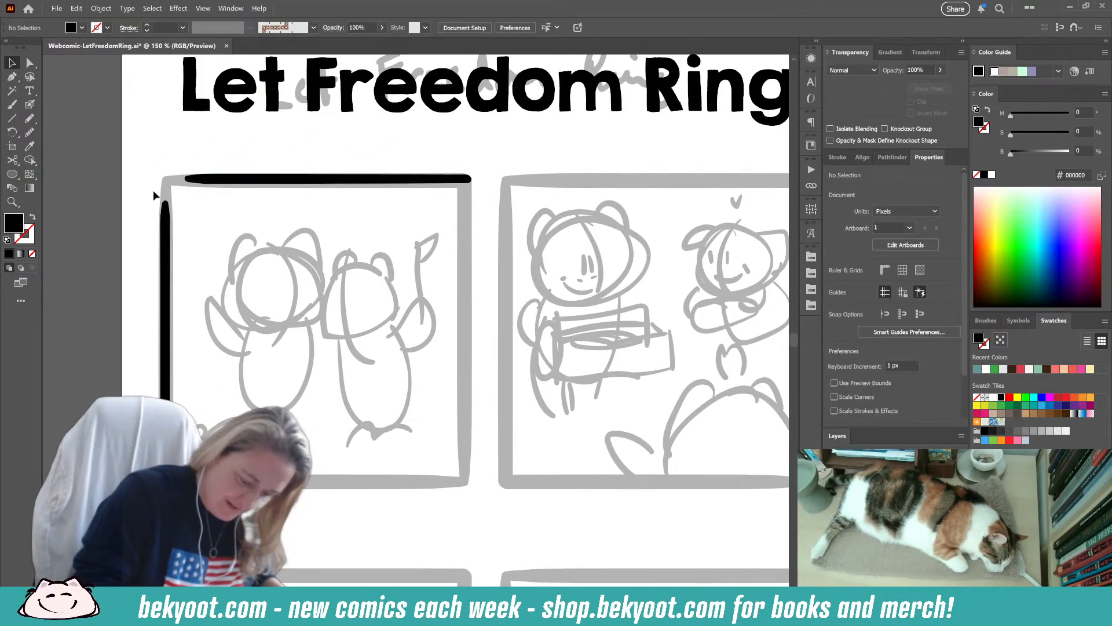
{"action": "left_click", "coordinate": [165, 331]}
{"action": "left_click_drag", "start_coordinate": [165, 333], "coordinate": [162, 333]}
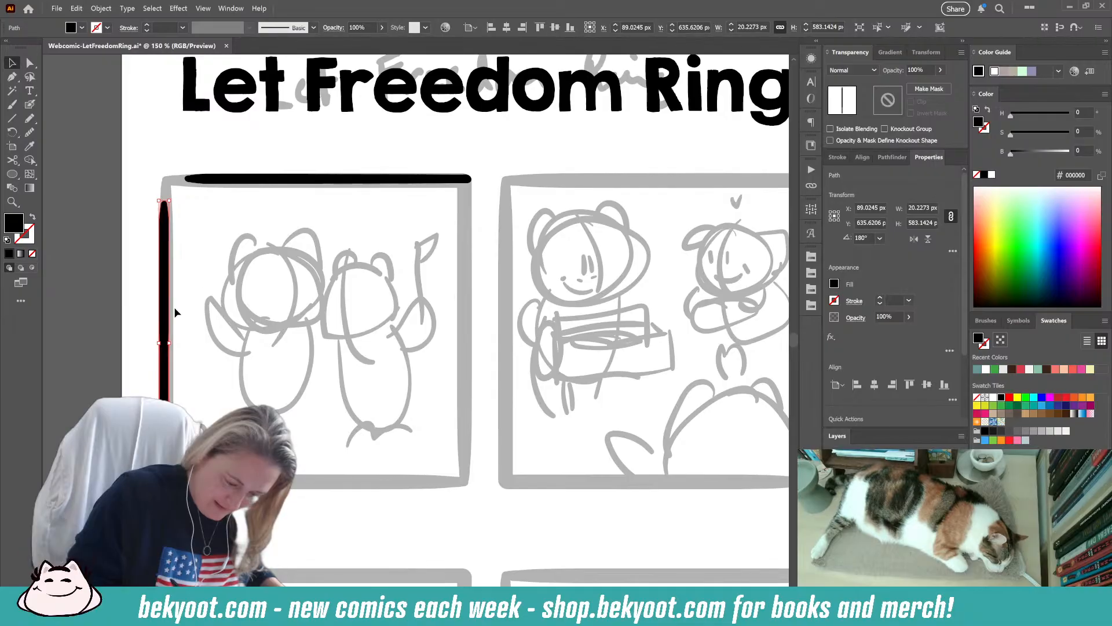
- Paint a rounded upper-left corner joining the first panel's left and top lines with the Blob Brush, undoing and redrawing the first attempt
{"action": "left_click", "coordinate": [29, 104]}
{"action": "key", "text": "ctrl+shift+a"}
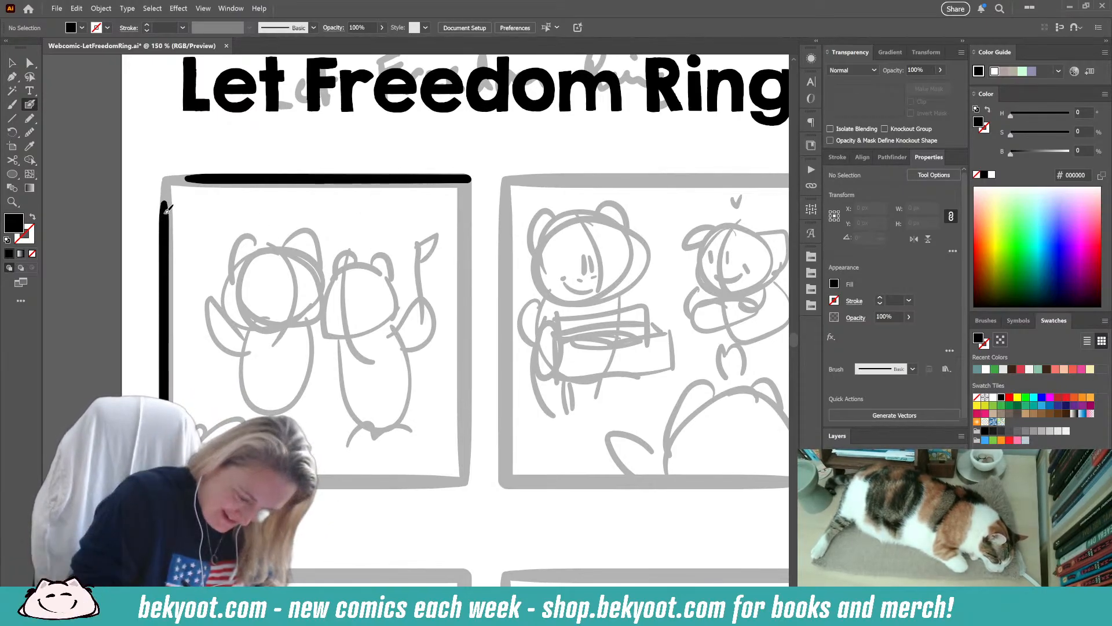
{"action": "left_click_drag", "start_coordinate": [165, 208], "coordinate": [186, 177]}
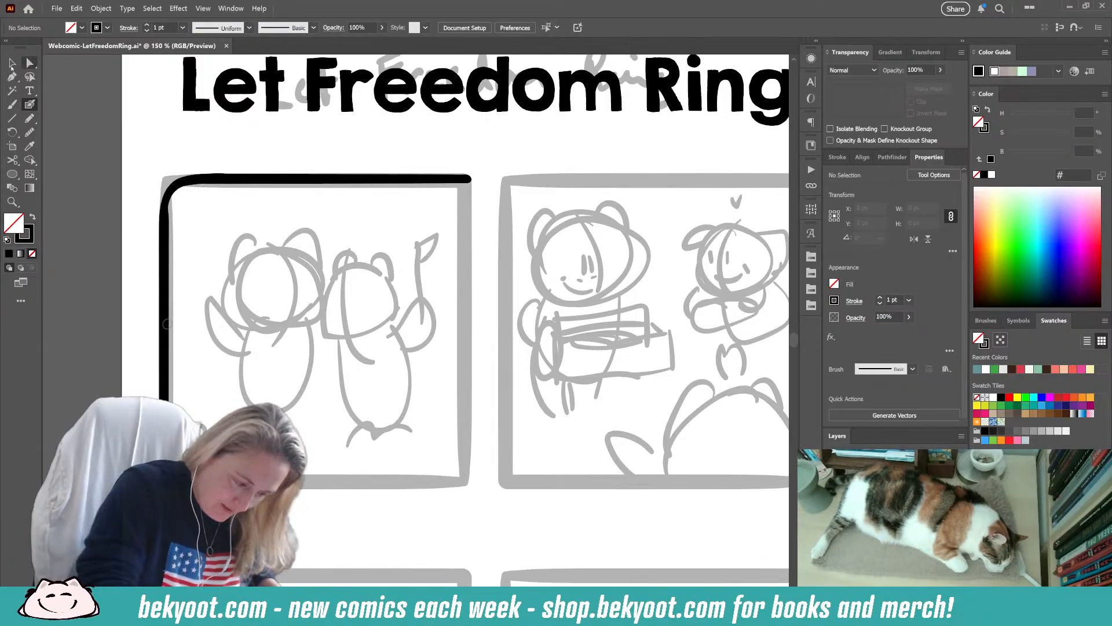
{"action": "key", "text": "ctrl+z"}
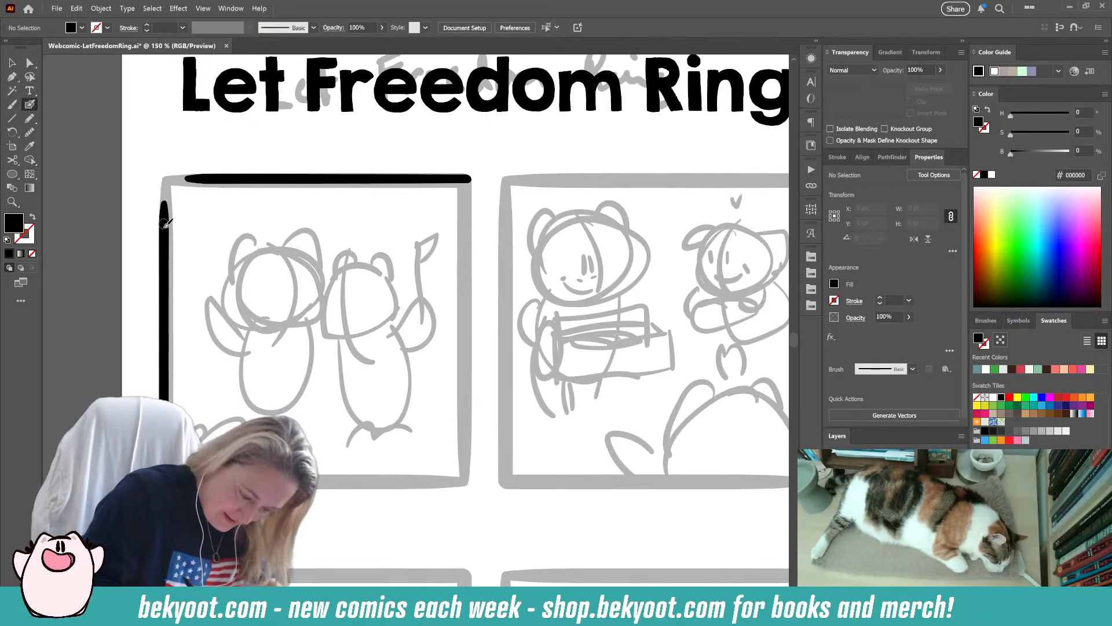
{"action": "mouse_move", "coordinate": [166, 205]}
{"action": "left_mouse_down"}
{"action": "mouse_move", "coordinate": [169, 187]}
{"action": "mouse_move", "coordinate": [206, 175]}
{"action": "left_mouse_up"}
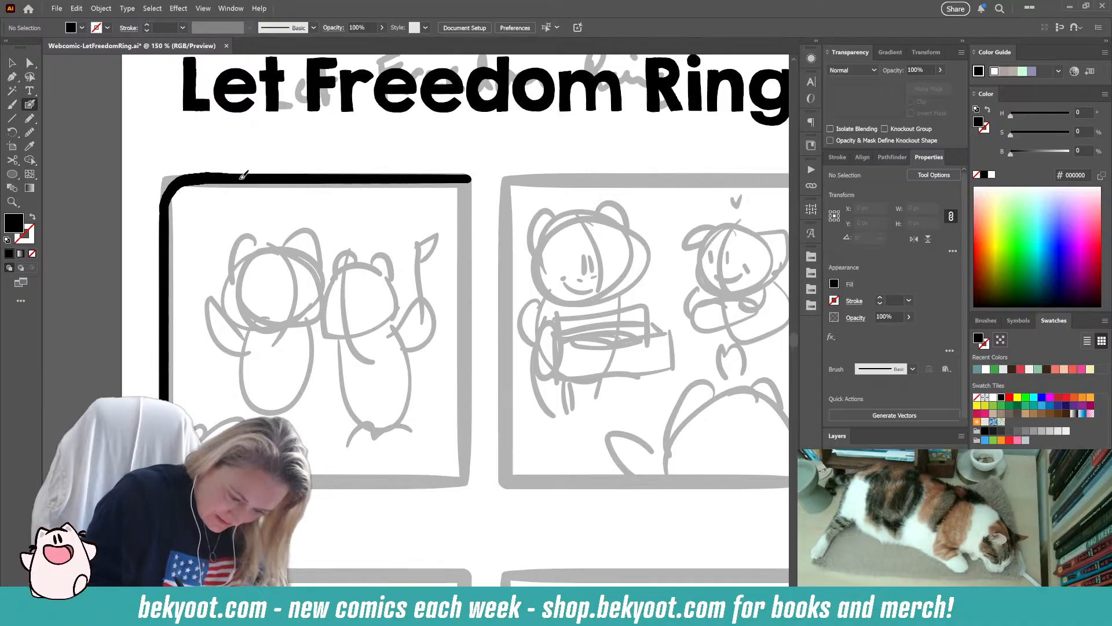
- Group the first panel's left line, top line and corner, and rotate a duplicate by 180° for the right and bottom edges
{"action": "left_click", "coordinate": [12, 62]}
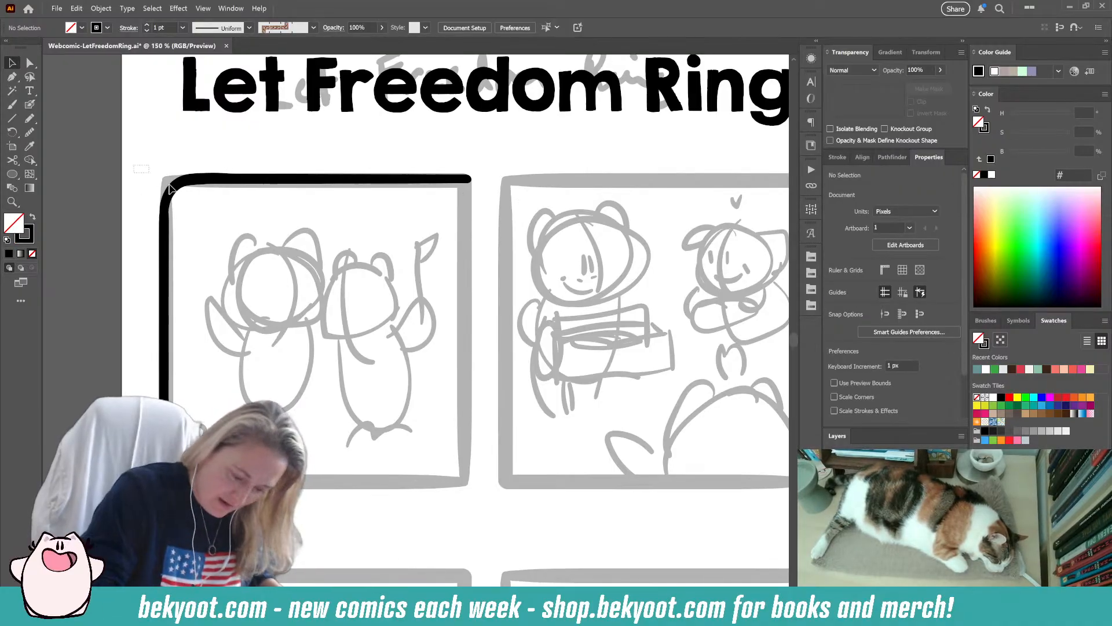
{"action": "left_click_drag", "start_coordinate": [153, 167], "coordinate": [318, 456]}
{"action": "key", "text": "ctrl+g"}
{"action": "left_click_drag", "start_coordinate": [401, 181], "coordinate": [411, 213]}
{"action": "left_click_drag", "start_coordinate": [486, 200], "coordinate": [191, 504]}
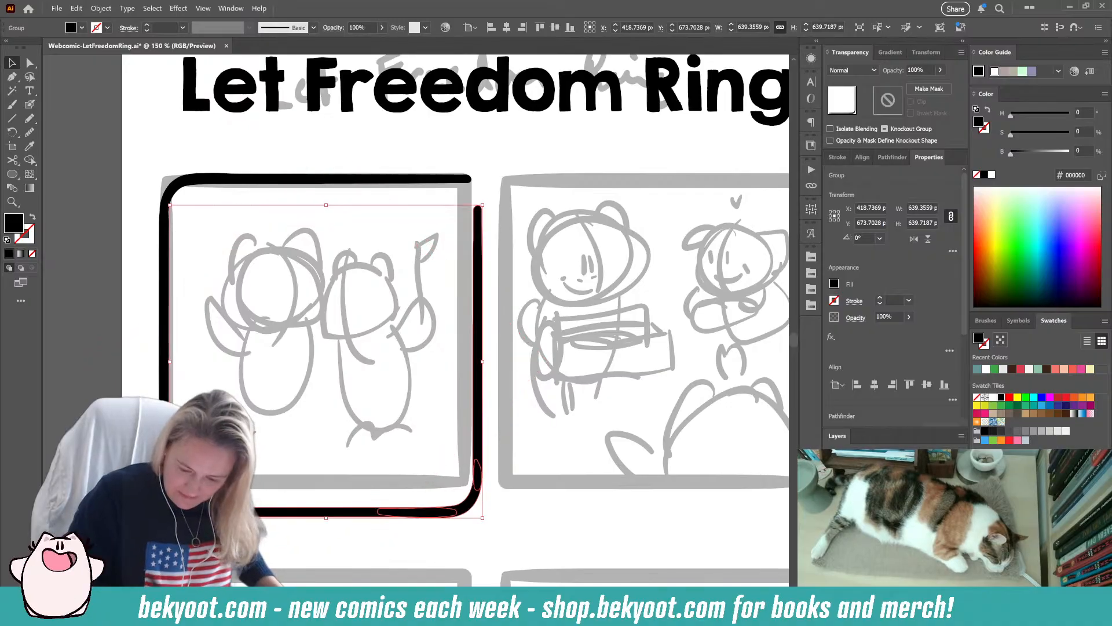
- Fit the rotated half onto the first panel's right and bottom edges, and regroup both halves as one complete border
{"action": "left_click_drag", "start_coordinate": [478, 223], "coordinate": [468, 186]}
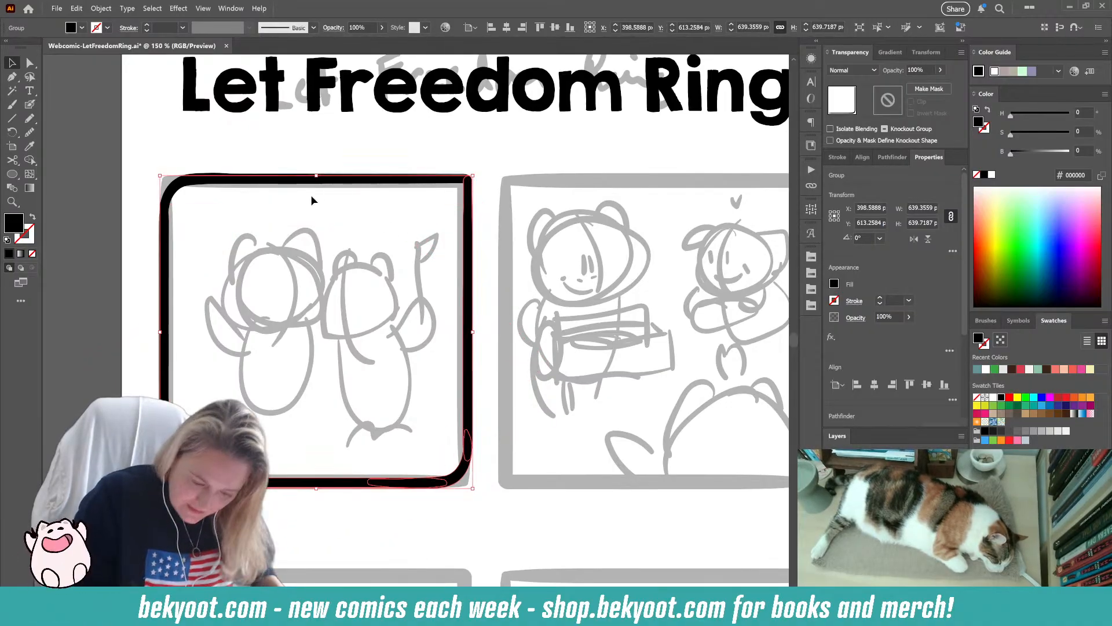
{"action": "left_click", "coordinate": [178, 187], "text": "shift"}
{"action": "key", "text": "ctrl+shift+g"}
{"action": "key", "text": "ctrl+g"}
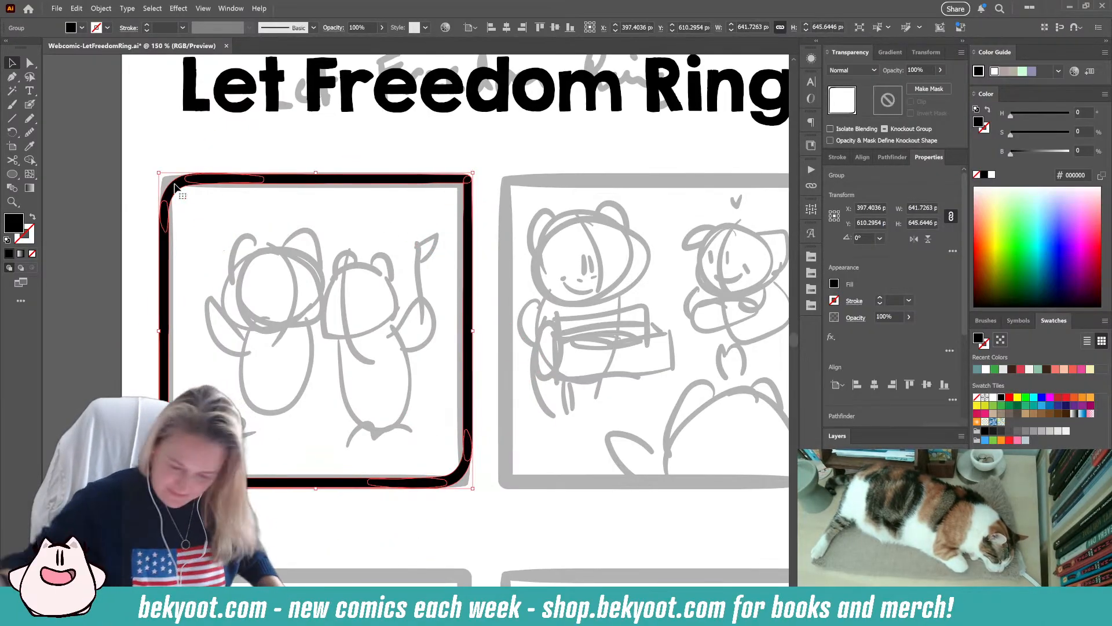
- Duplicate the first panel's border onto the second panel and group the two borders as a row
{"action": "scroll", "coordinate": [355, 278], "scroll_direction": "down", "scroll_amount": 2}
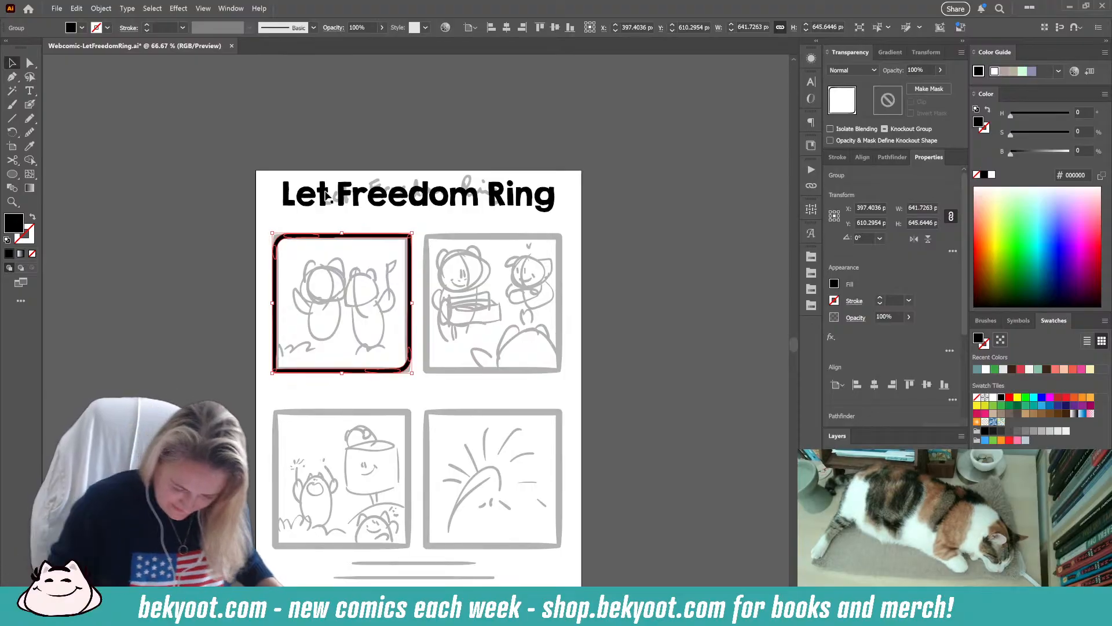
{"action": "left_click", "coordinate": [508, 373]}
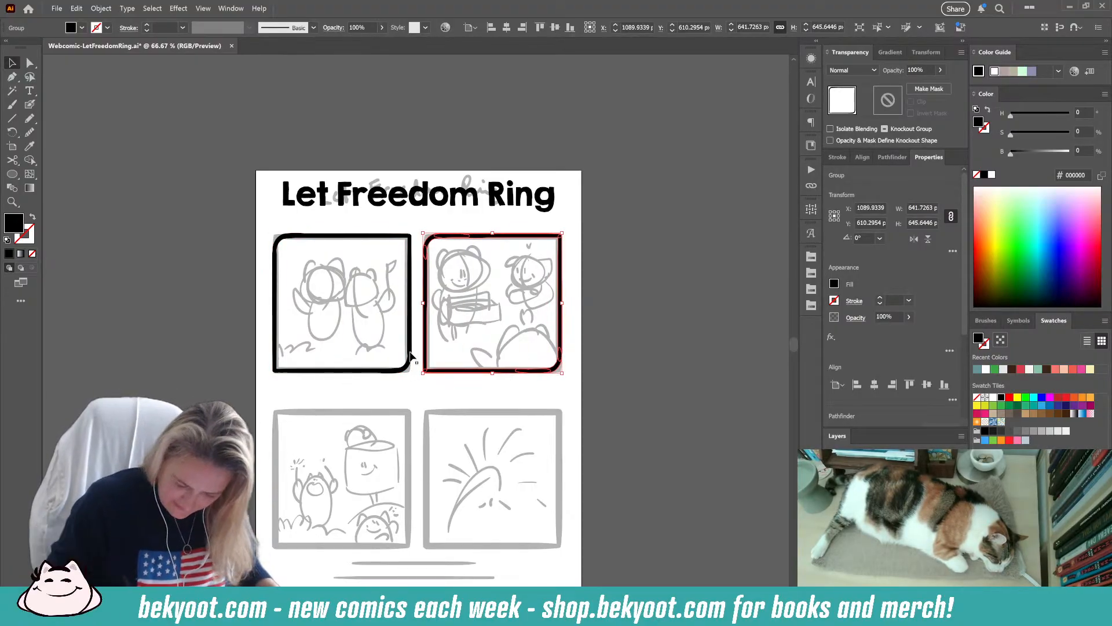
{"action": "left_click", "coordinate": [405, 361], "text": "shift"}
{"action": "key", "text": "ctrl+g"}
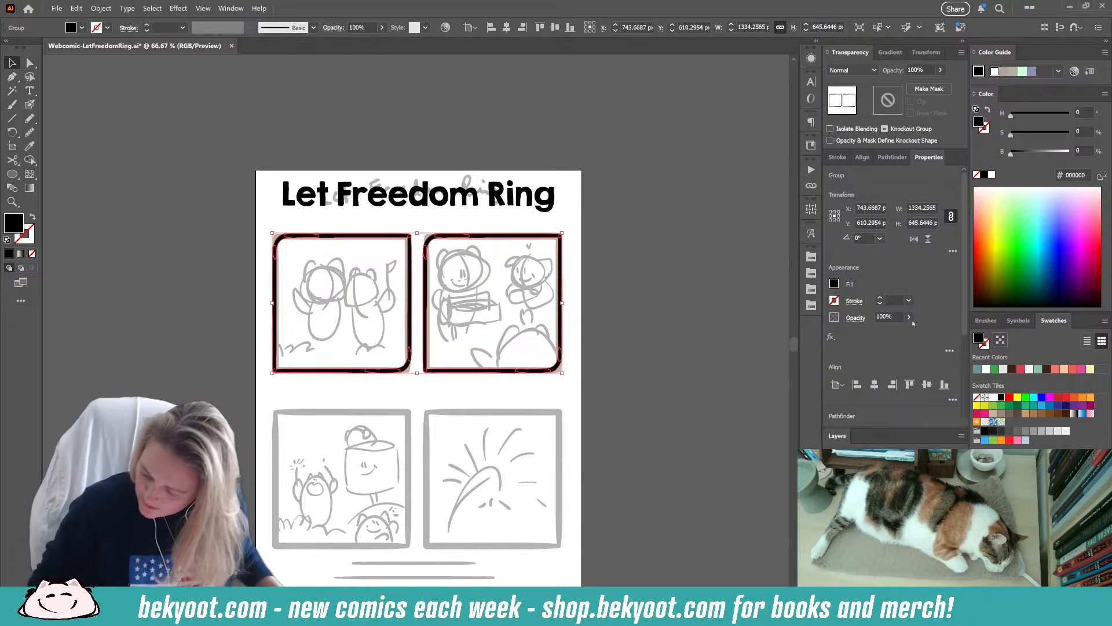
- Enlarge the row of two borders to about 1367 px wide and place a duplicate straight below over the lower two panels
{"action": "left_click_drag", "start_coordinate": [562, 233], "coordinate": [571, 233]}
{"action": "left_click", "coordinate": [628, 350]}
{"action": "scroll", "coordinate": [475, 270], "scroll_direction": "down", "scroll_amount": 3}
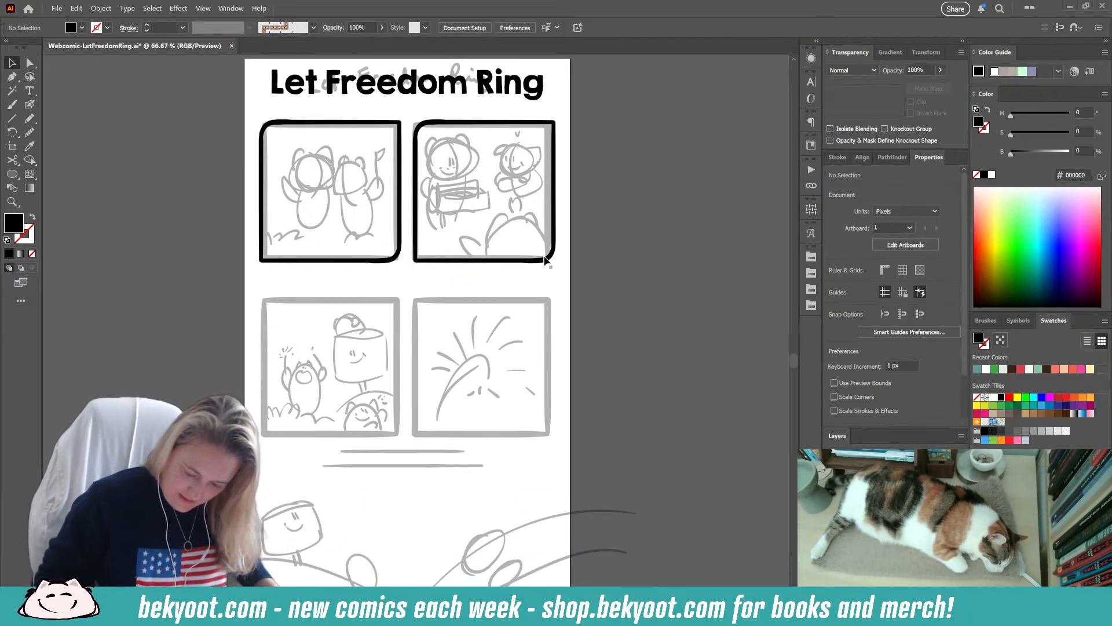
{"action": "left_click_drag", "start_coordinate": [486, 261], "coordinate": [487, 441]}
{"action": "left_click", "coordinate": [607, 228]}
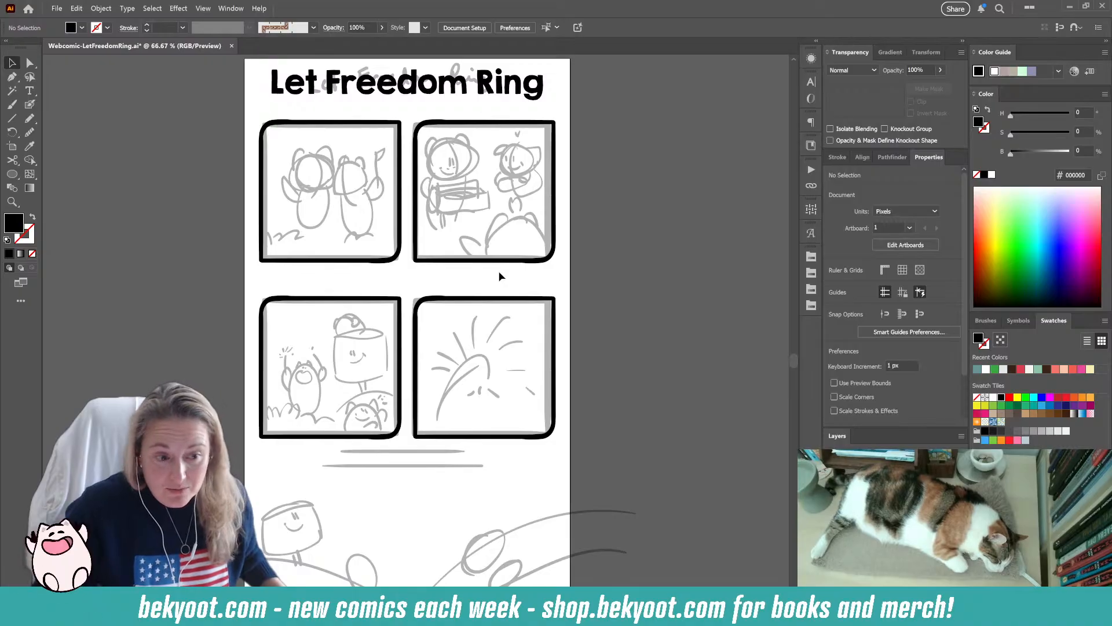
- Ungroup the lower and upper border rows so each panel border is a separate group
{"action": "left_click", "coordinate": [429, 334]}
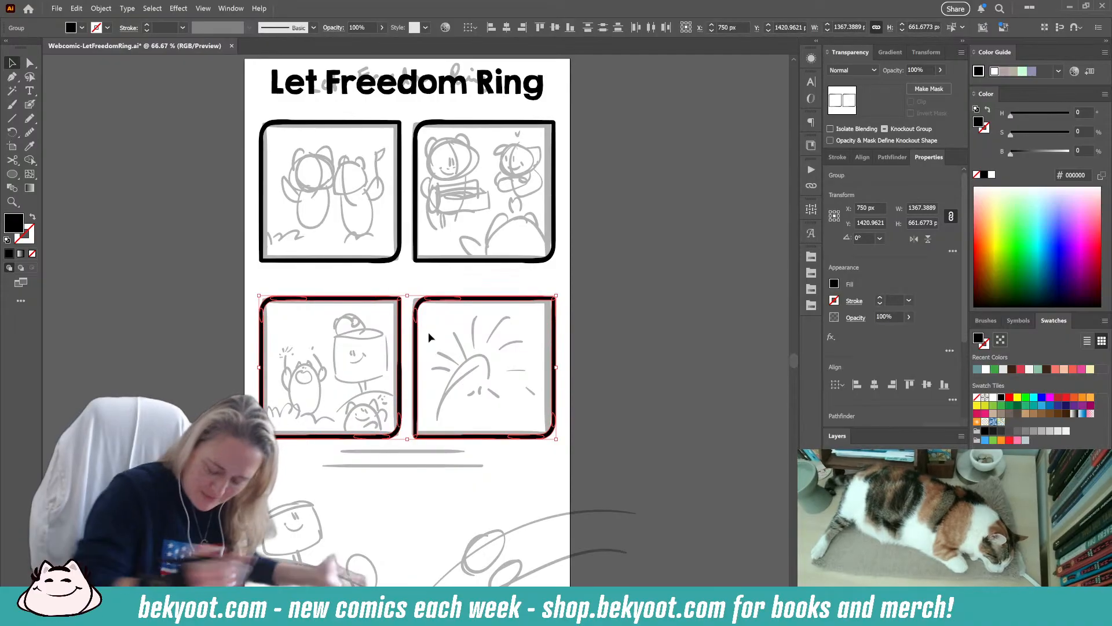
{"action": "left_click", "coordinate": [423, 203]}
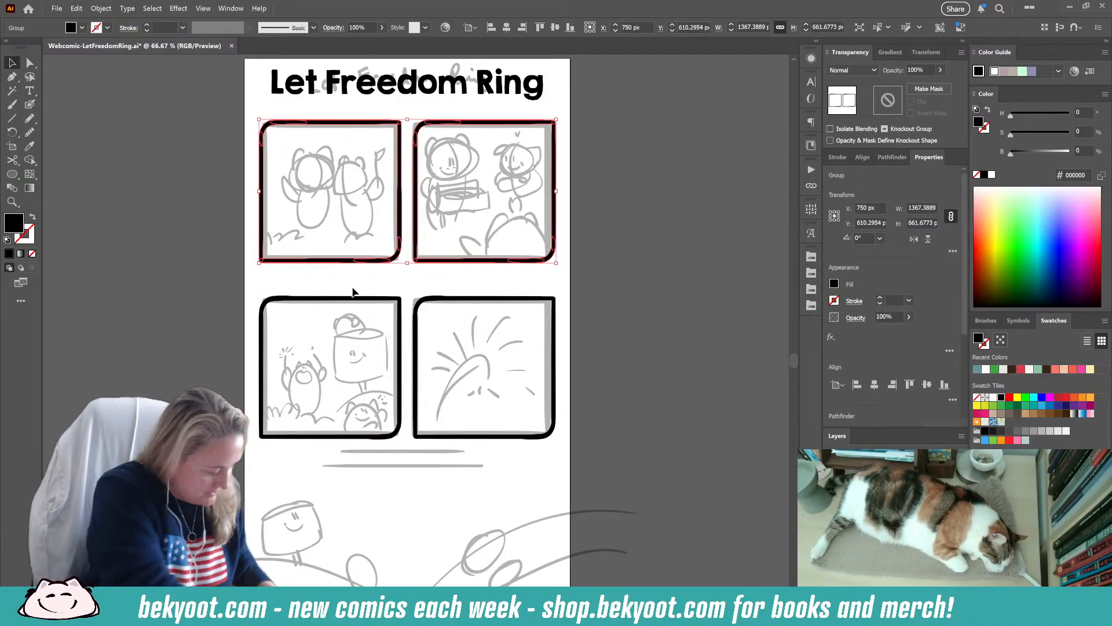
{"action": "left_click", "coordinate": [613, 204]}
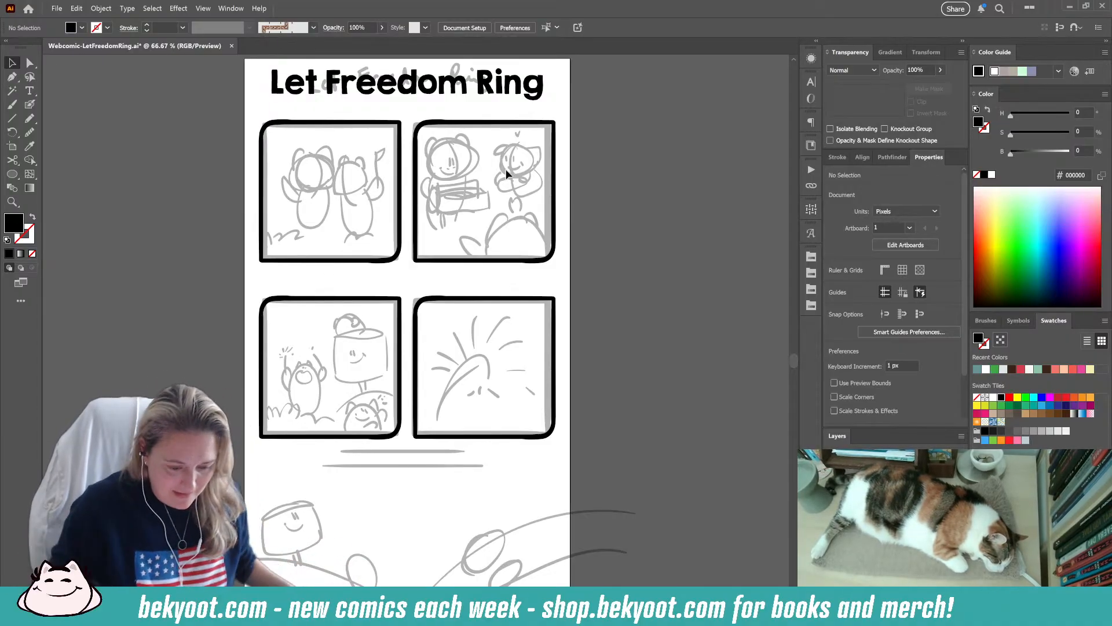
{"action": "scroll", "coordinate": [576, 119], "scroll_direction": "up", "scroll_amount": 2}
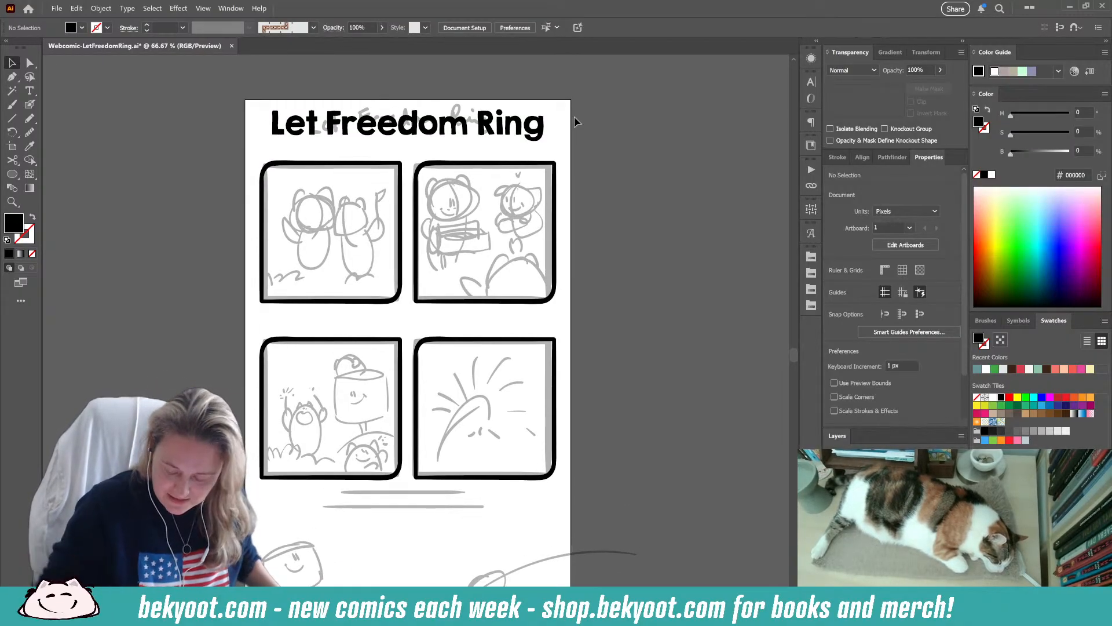
{"action": "scroll", "coordinate": [490, 268], "scroll_direction": "up", "scroll_amount": 1}
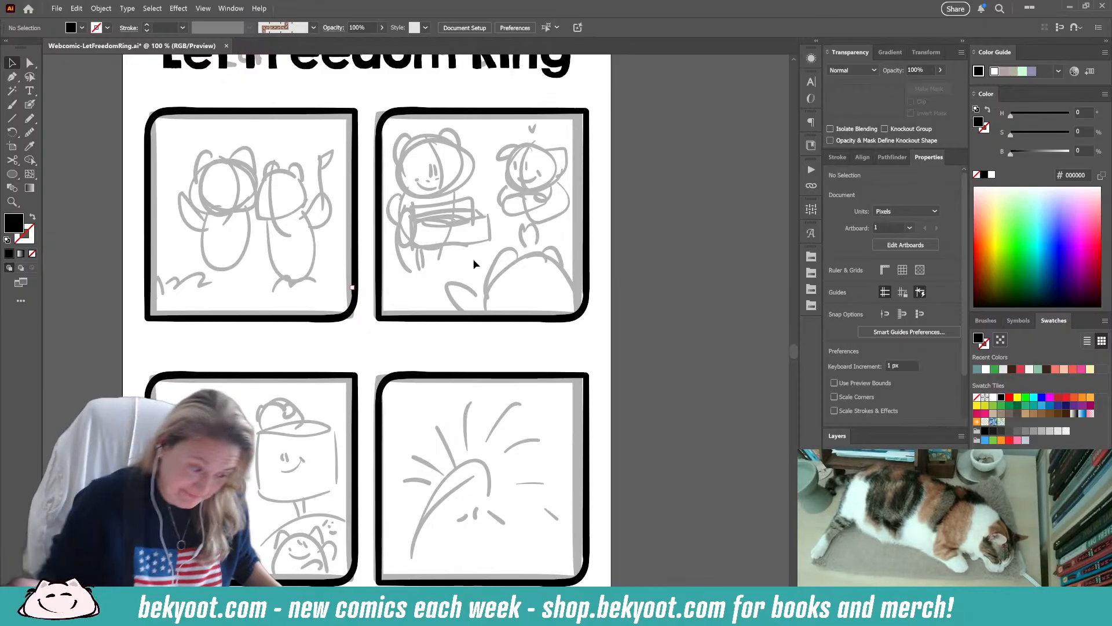
{"action": "left_click", "coordinate": [30, 106]}
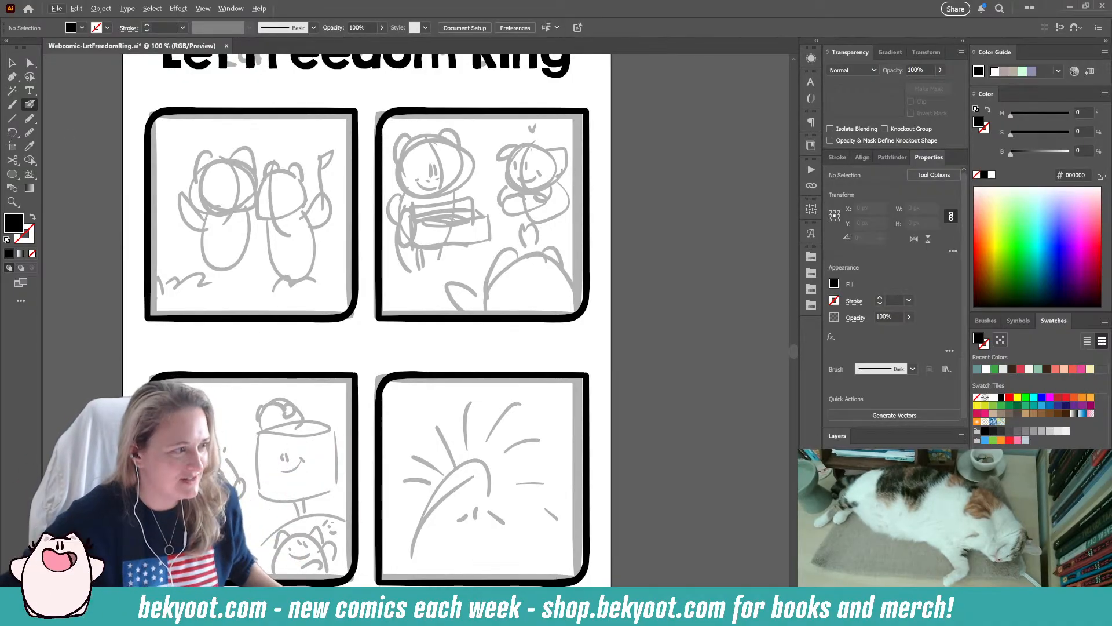
{"action": "key", "text": "ctrl+equal"}
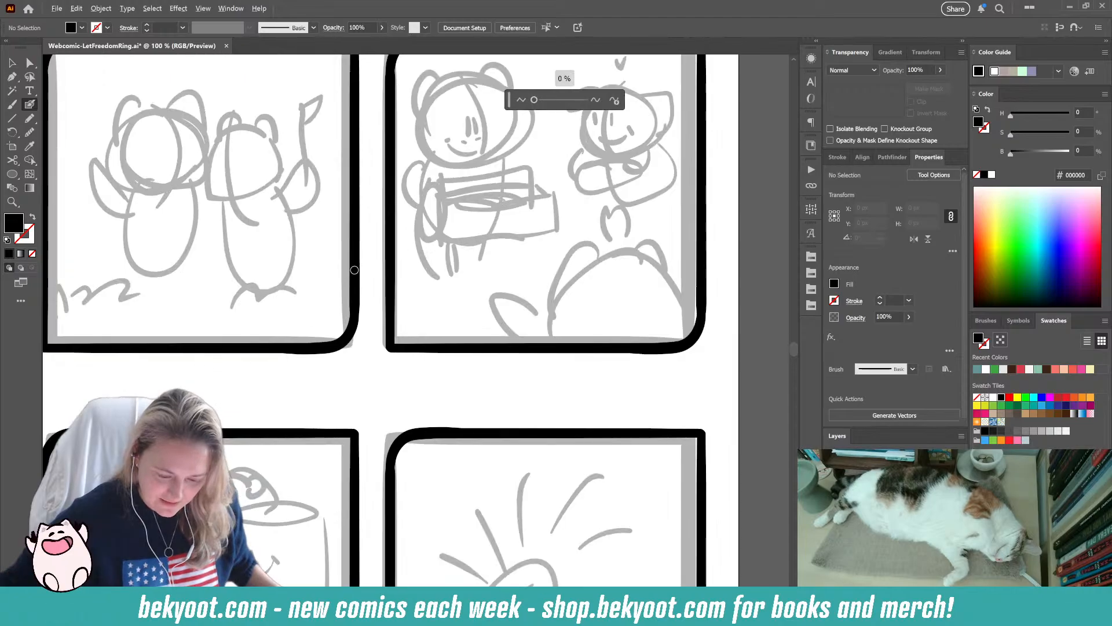
{"action": "left_click_drag", "start_coordinate": [308, 240], "coordinate": [359, 315]}
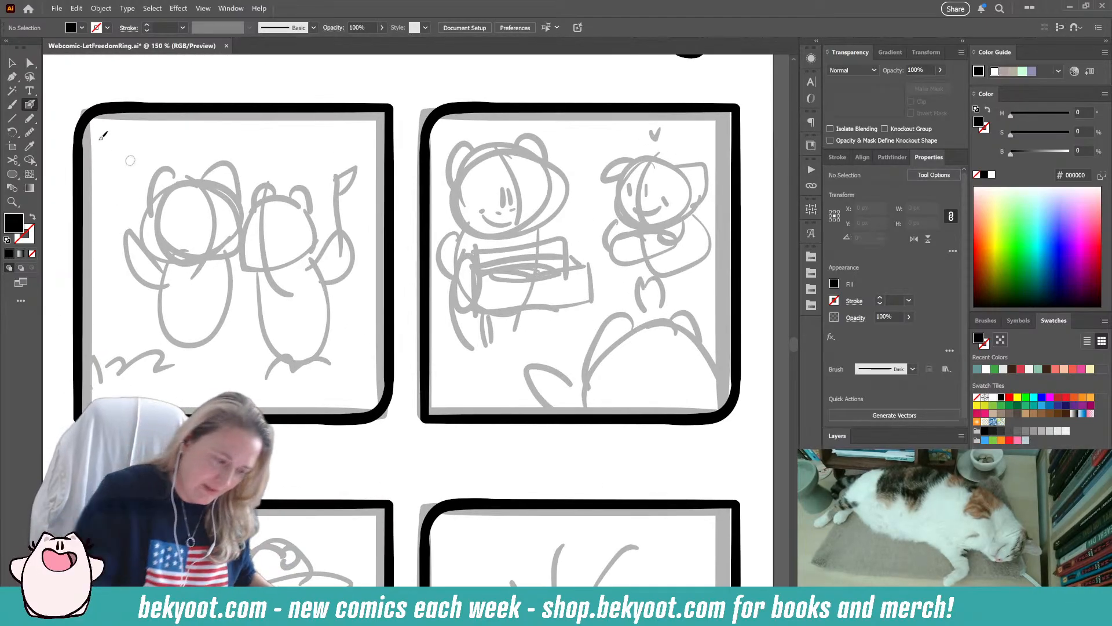
{"action": "key", "text": "v"}
{"action": "left_click", "coordinate": [392, 163]}
{"action": "left_click", "coordinate": [422, 166]}
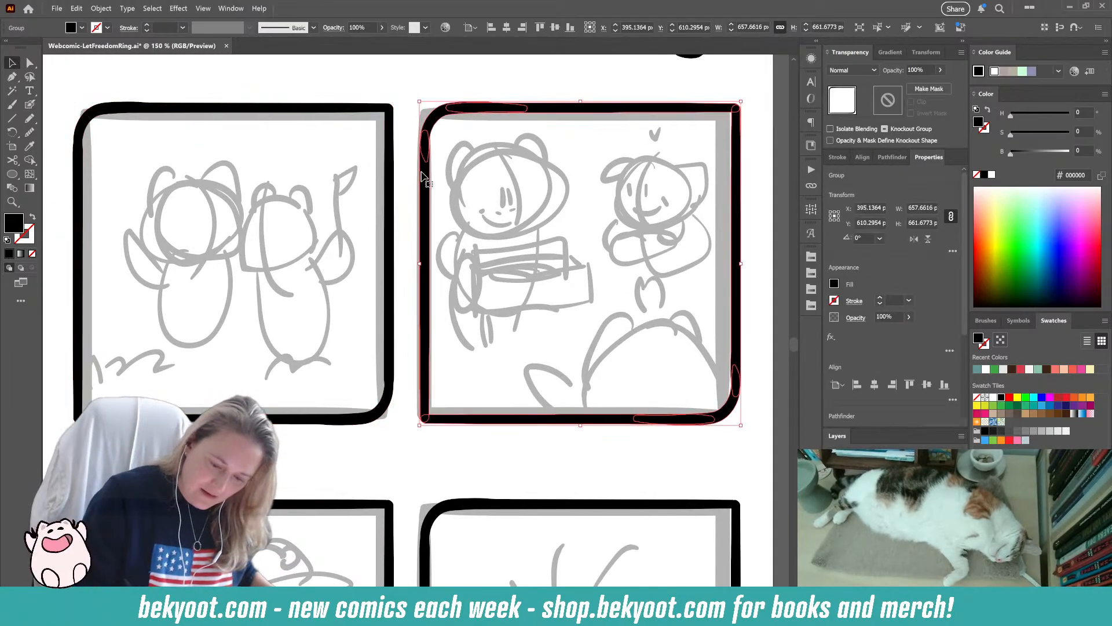
{"action": "left_click", "coordinate": [404, 106]}
{"action": "scroll", "coordinate": [313, 364], "scroll_direction": "up", "scroll_amount": 3}
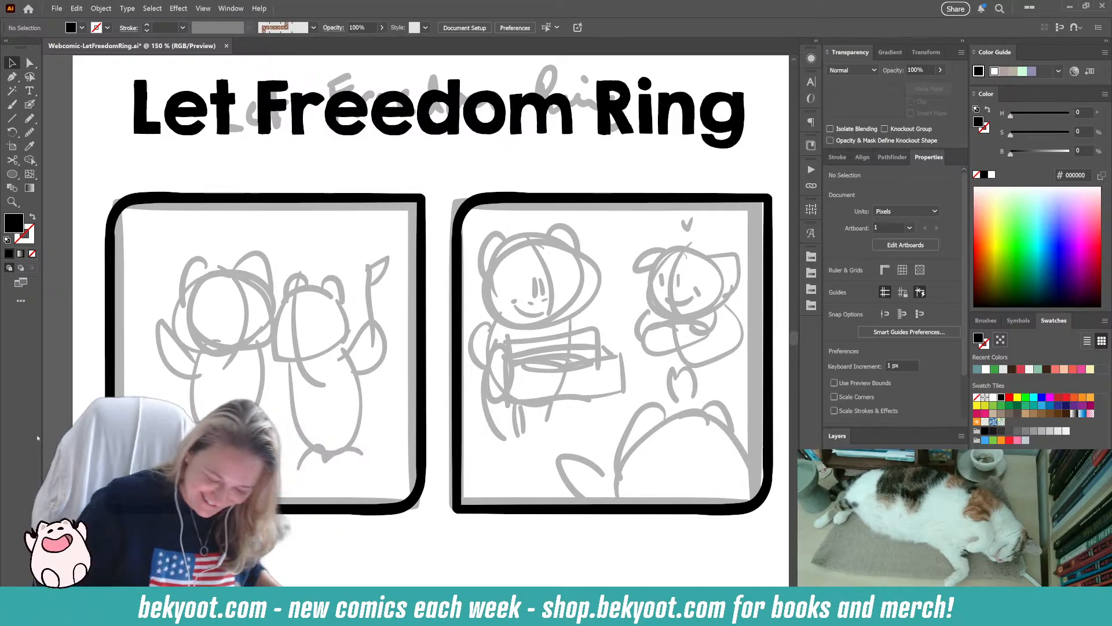
- Ink the left character's rounded head outline in the first panel with the Blob Brush, undoing and redrawing it until the shape is clean
{"action": "key", "text": "n"}
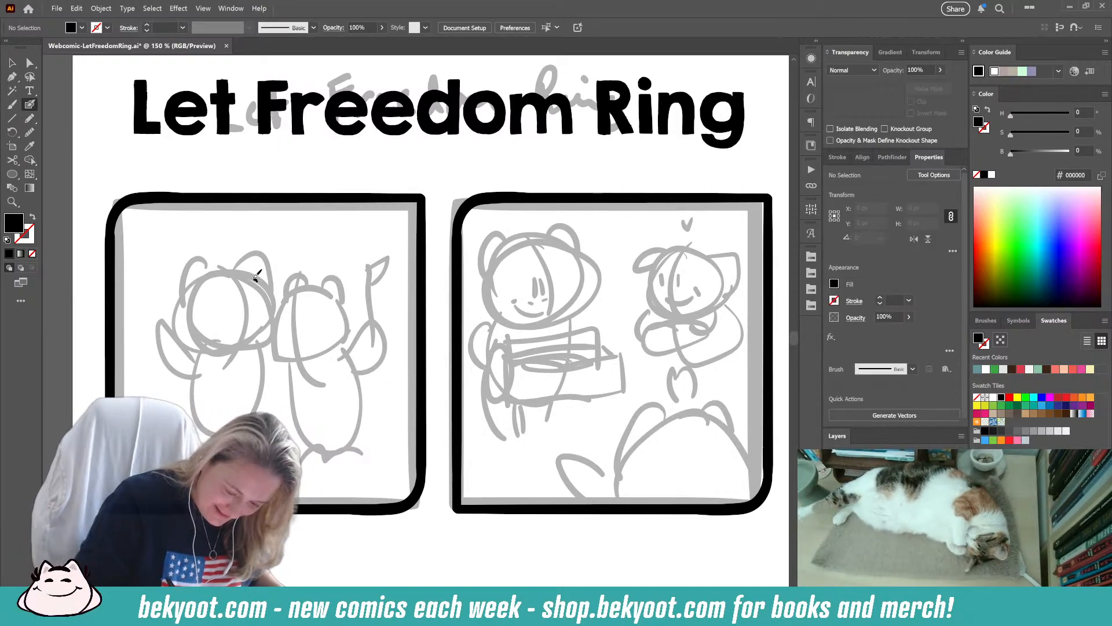
{"action": "mouse_move", "coordinate": [259, 279]}
{"action": "left_mouse_down"}
{"action": "mouse_move", "coordinate": [235, 266]}
{"action": "mouse_move", "coordinate": [214, 272]}
{"action": "mouse_move", "coordinate": [185, 319]}
{"action": "left_mouse_up"}
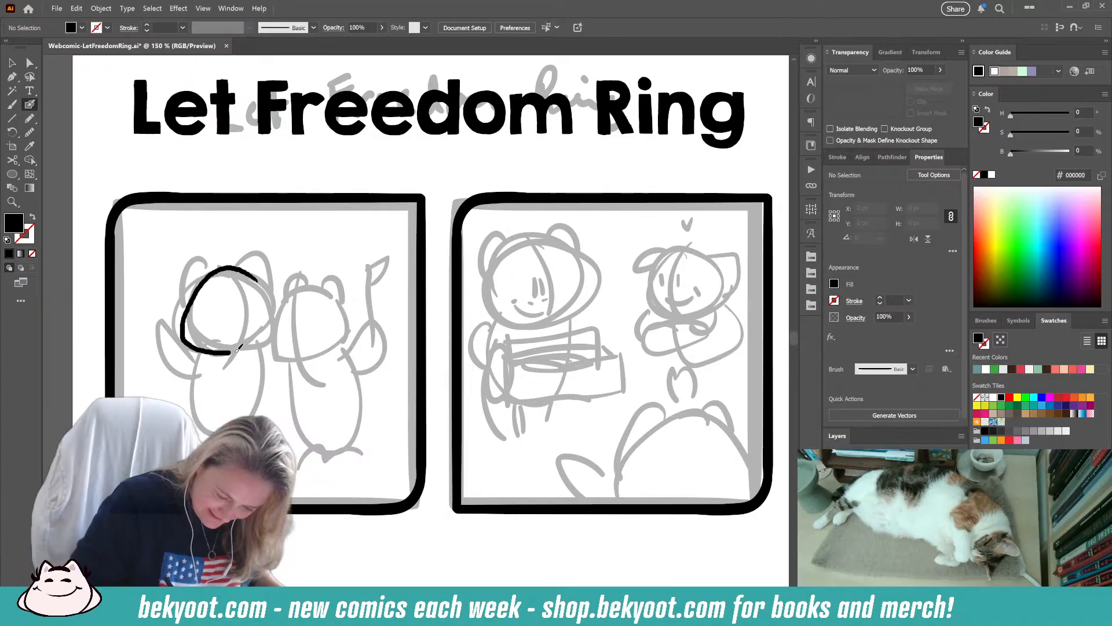
{"action": "key", "text": "ctrl+z"}
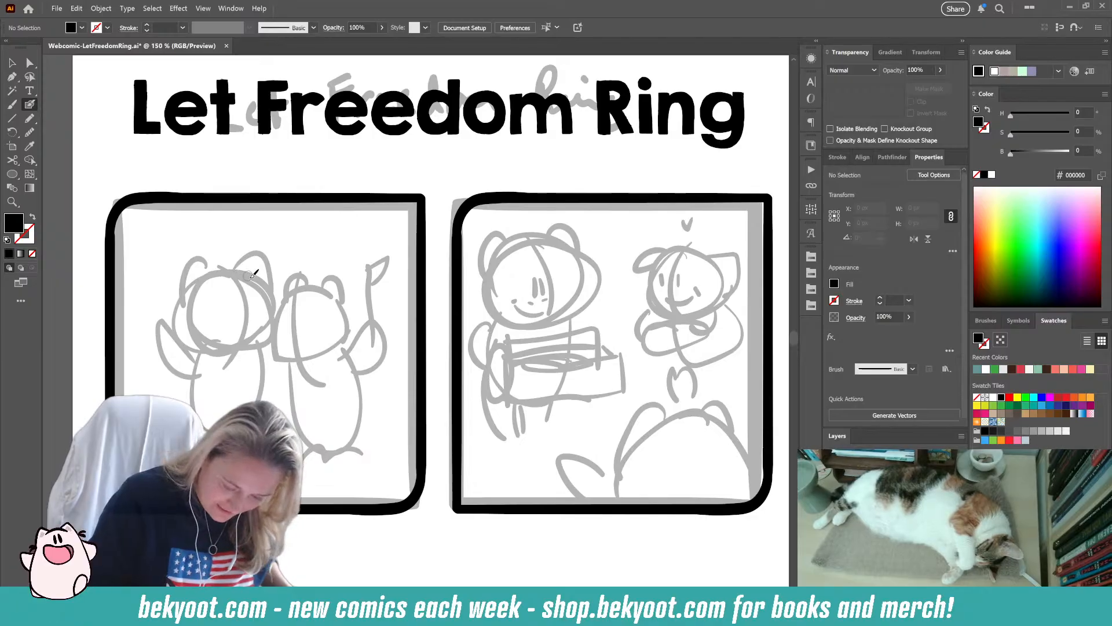
{"action": "left_click_drag", "start_coordinate": [249, 279], "coordinate": [206, 279]}
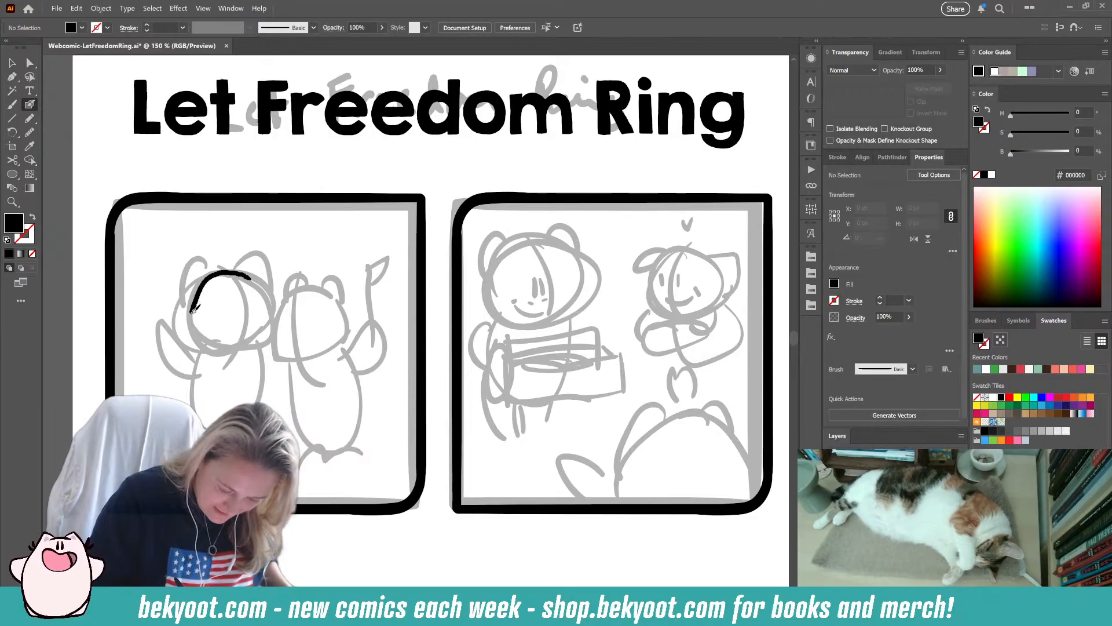
{"action": "key", "text": "ctrl+z"}
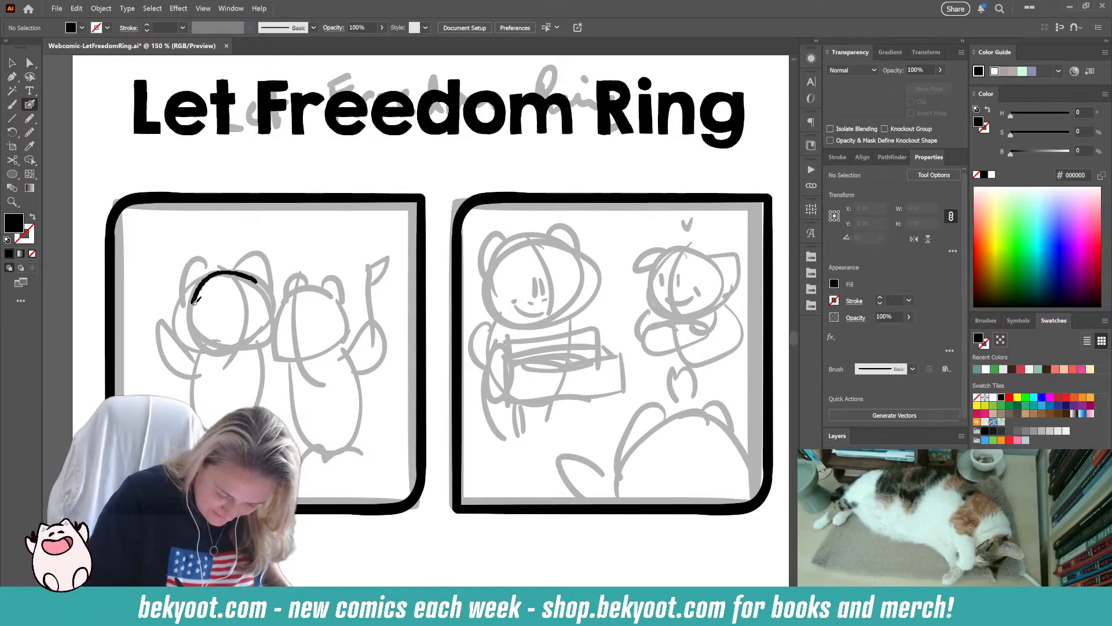
{"action": "mouse_move", "coordinate": [195, 301]}
{"action": "left_mouse_down"}
{"action": "mouse_move", "coordinate": [191, 329]}
{"action": "mouse_move", "coordinate": [264, 336]}
{"action": "mouse_move", "coordinate": [277, 316]}
{"action": "left_mouse_up"}
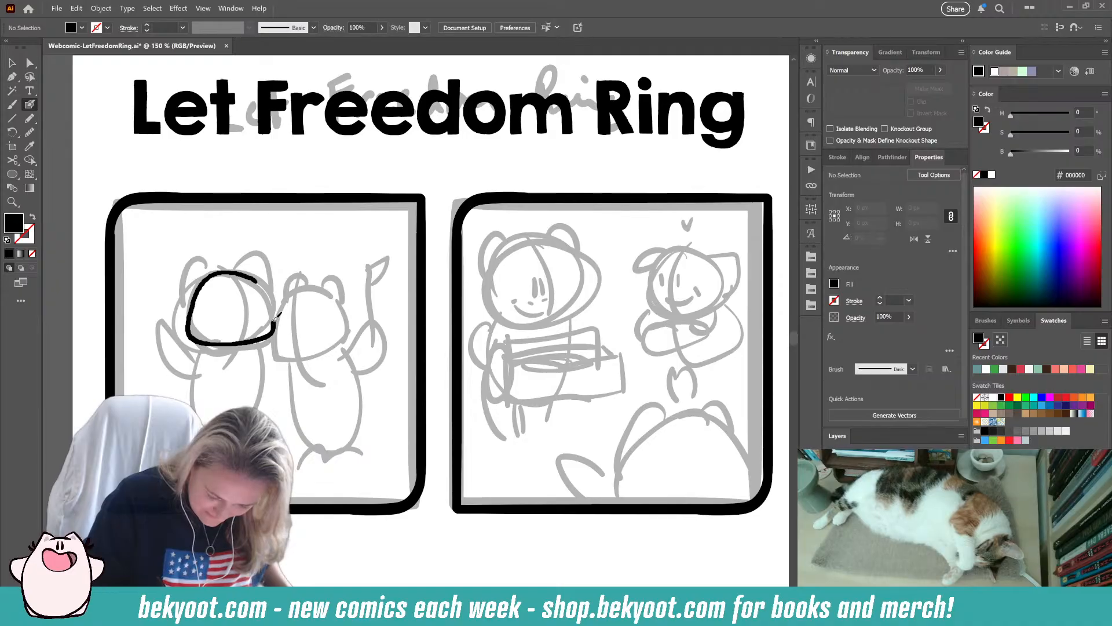
{"action": "key", "text": "ctrl+z"}
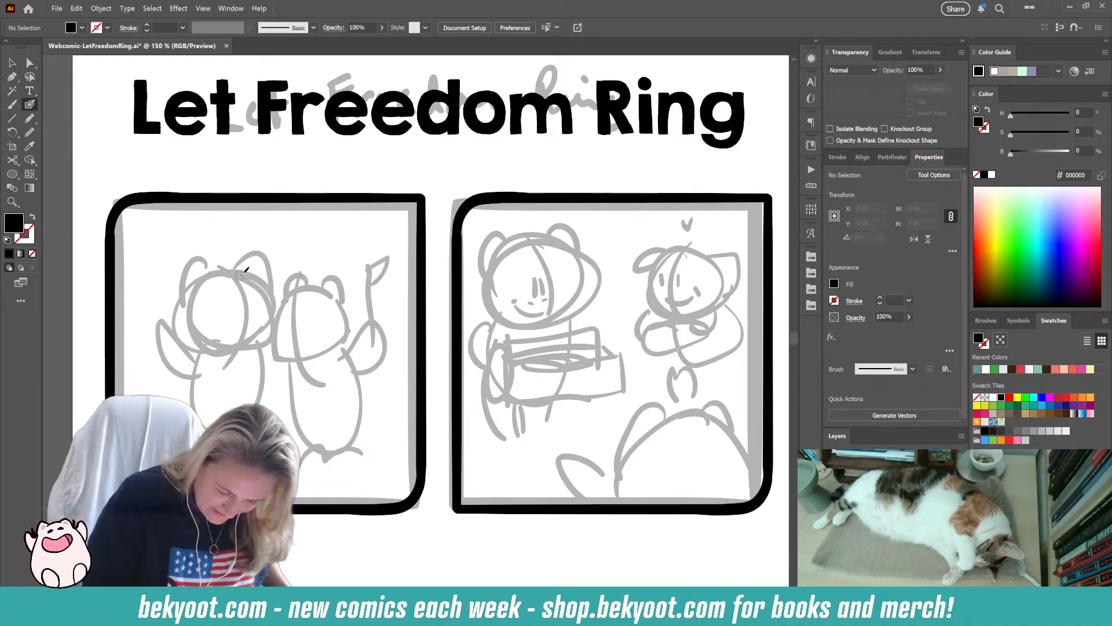
{"action": "left_click_drag", "start_coordinate": [200, 283], "coordinate": [177, 346]}
{"action": "key", "text": "ctrl+z"}
{"action": "mouse_move", "coordinate": [251, 276]}
{"action": "left_mouse_down"}
{"action": "mouse_move", "coordinate": [210, 273]}
{"action": "mouse_move", "coordinate": [185, 310]}
{"action": "left_mouse_up"}
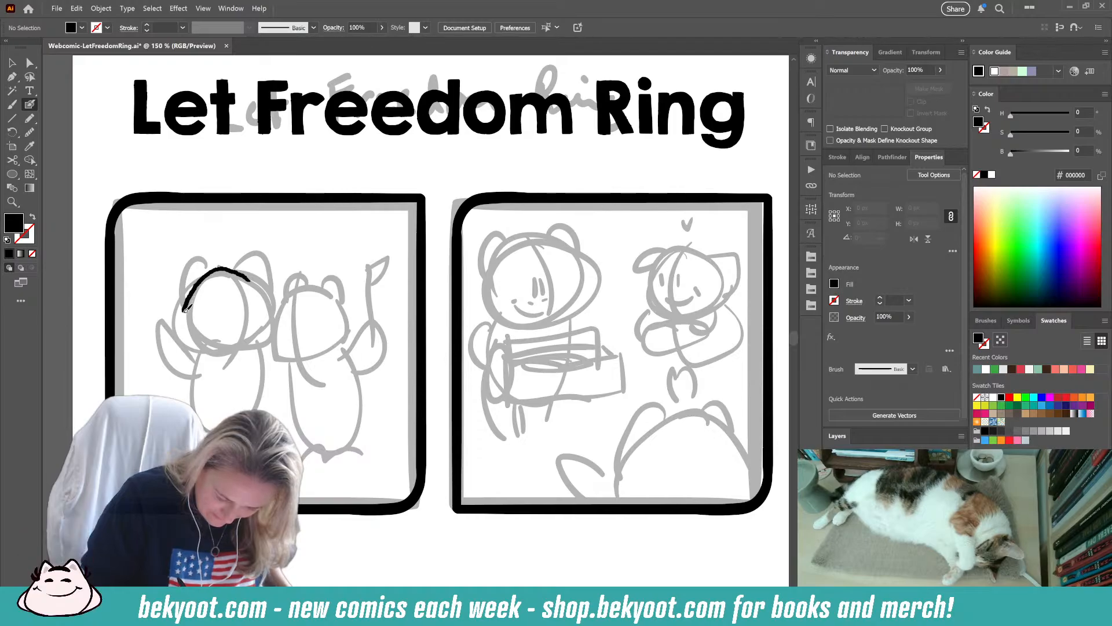
{"action": "mouse_move", "coordinate": [250, 338]}
{"action": "left_mouse_down"}
{"action": "mouse_move", "coordinate": [273, 328]}
{"action": "mouse_move", "coordinate": [270, 296]}
{"action": "mouse_move", "coordinate": [229, 269]}
{"action": "mouse_move", "coordinate": [198, 284]}
{"action": "mouse_move", "coordinate": [183, 316]}
{"action": "left_mouse_up"}
{"action": "key", "text": "ctrl+z"}
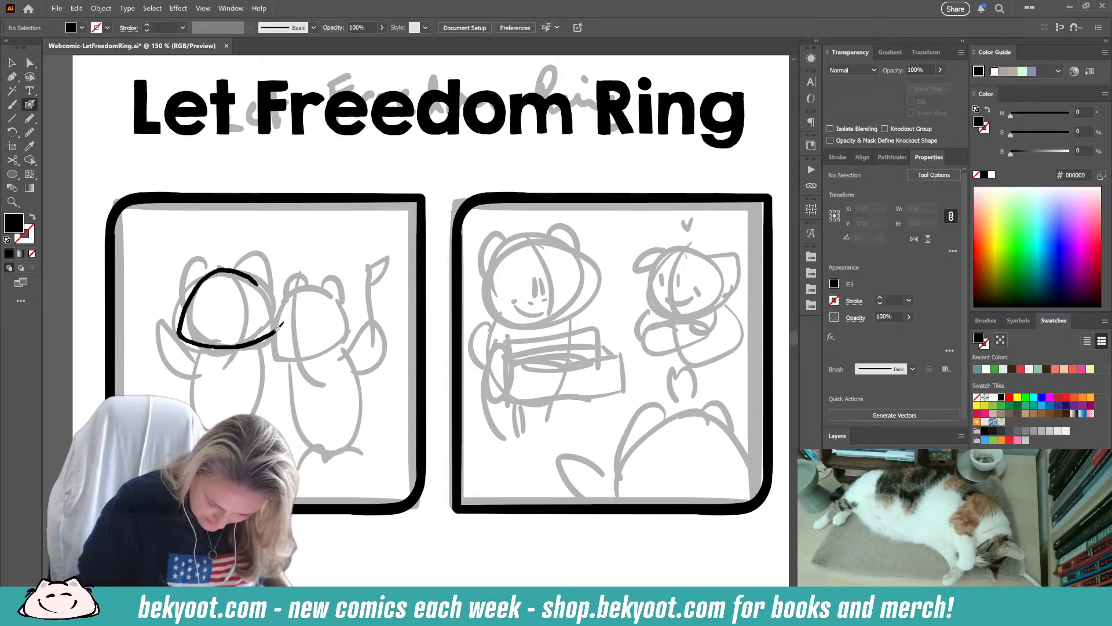
{"action": "key", "text": "shift+x"}
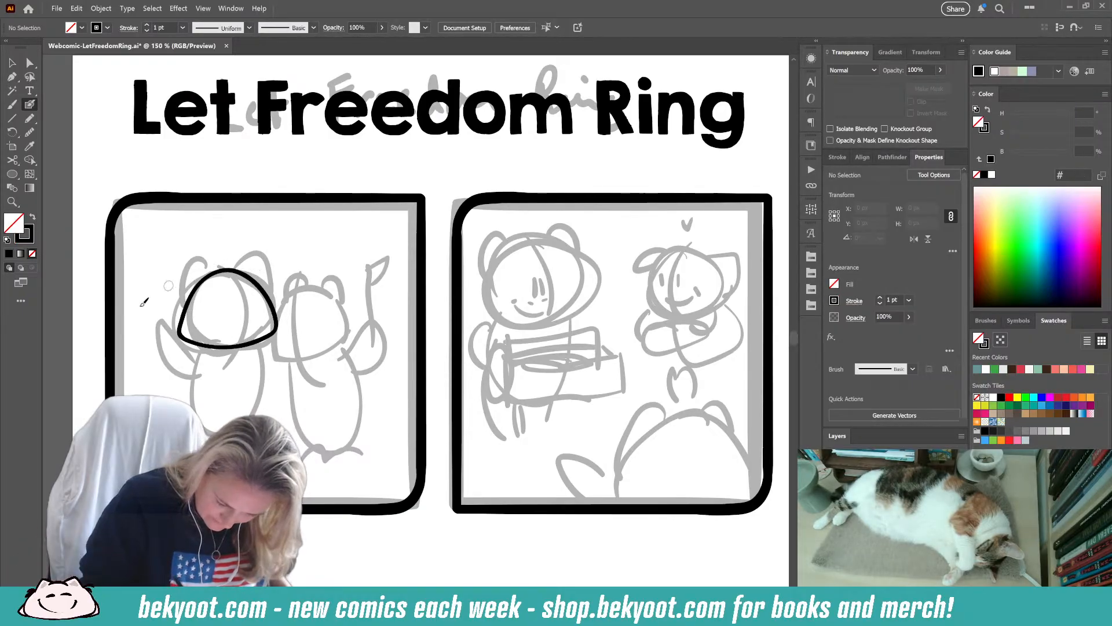
- Nudge and slightly rotate the left character's inked head outline to fit the sketch
{"action": "left_click", "coordinate": [265, 293], "text": "ctrl"}
{"action": "left_click_drag", "start_coordinate": [177, 308], "coordinate": [180, 309]}
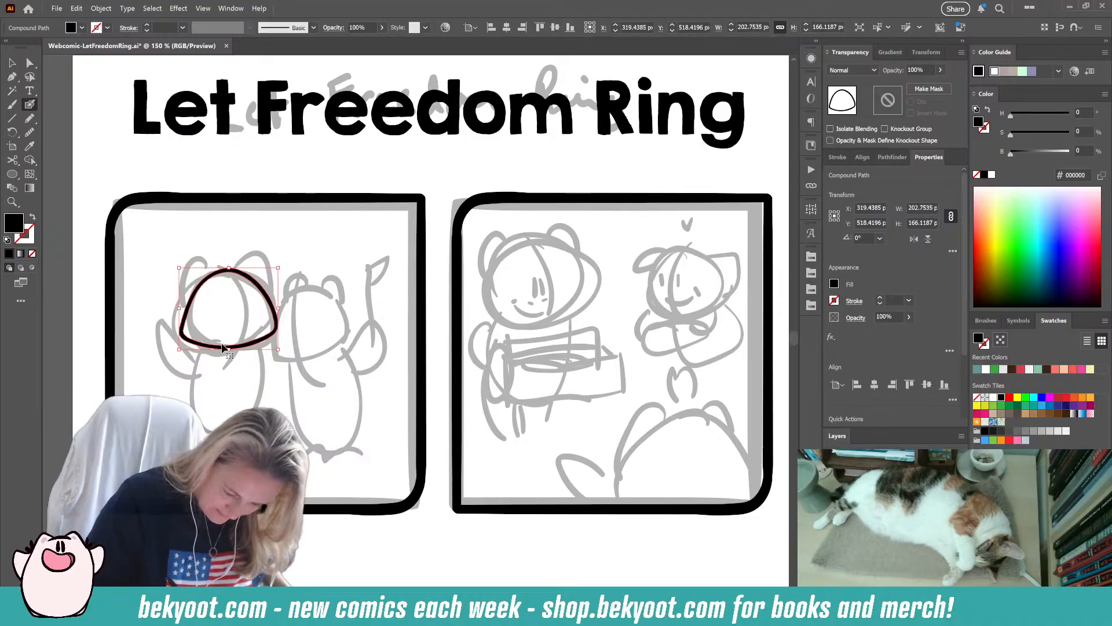
{"action": "left_click_drag", "start_coordinate": [291, 281], "coordinate": [305, 276]}
{"action": "left_click", "coordinate": [304, 275], "text": "ctrl"}
- Draw a curved vertical centre line through the left character's head, shift it slightly left, and group it with the head outline
{"action": "mouse_move", "coordinate": [231, 252]}
{"action": "left_mouse_down"}
{"action": "mouse_move", "coordinate": [251, 297]}
{"action": "mouse_move", "coordinate": [211, 392]}
{"action": "left_mouse_up"}
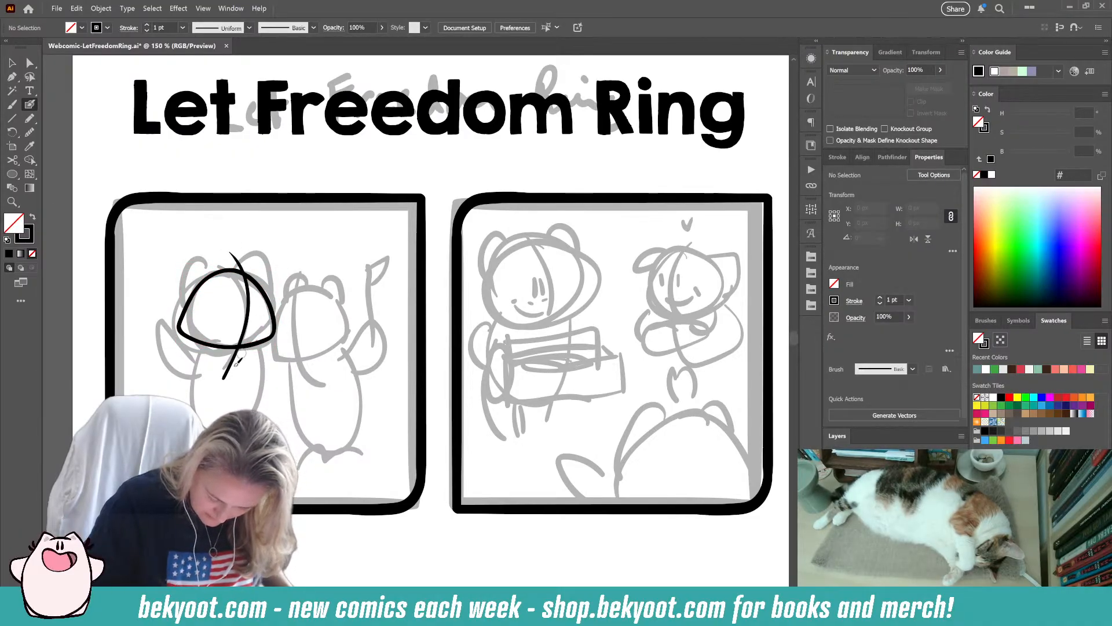
{"action": "left_click_drag", "start_coordinate": [247, 324], "coordinate": [241, 324]}
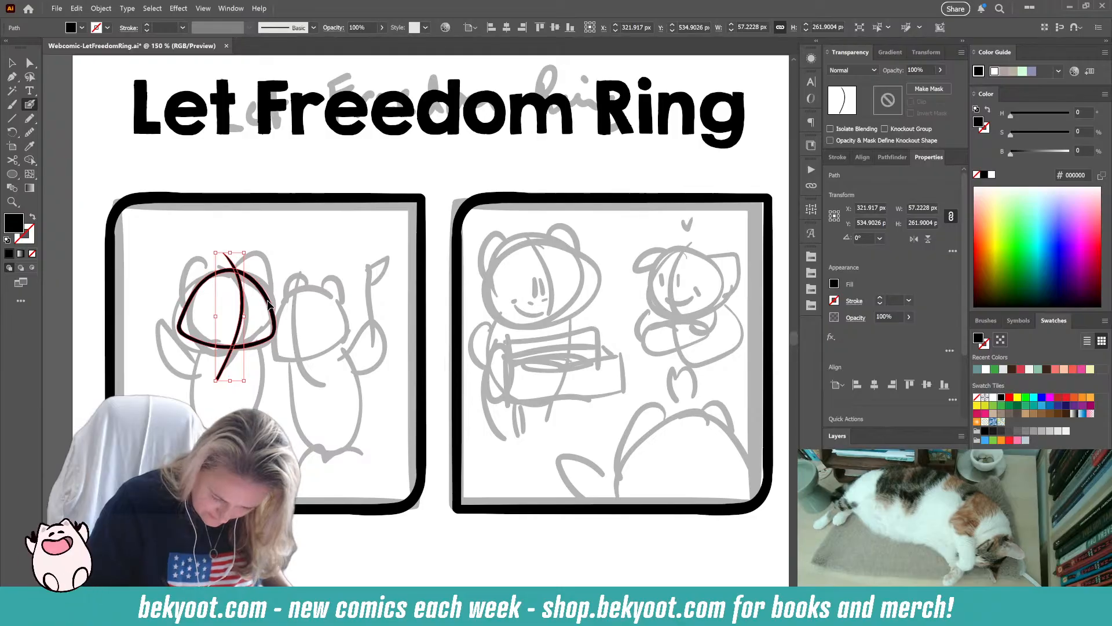
{"action": "left_click", "coordinate": [269, 301], "text": "ctrl+shift"}
{"action": "key", "text": "ctrl+g"}
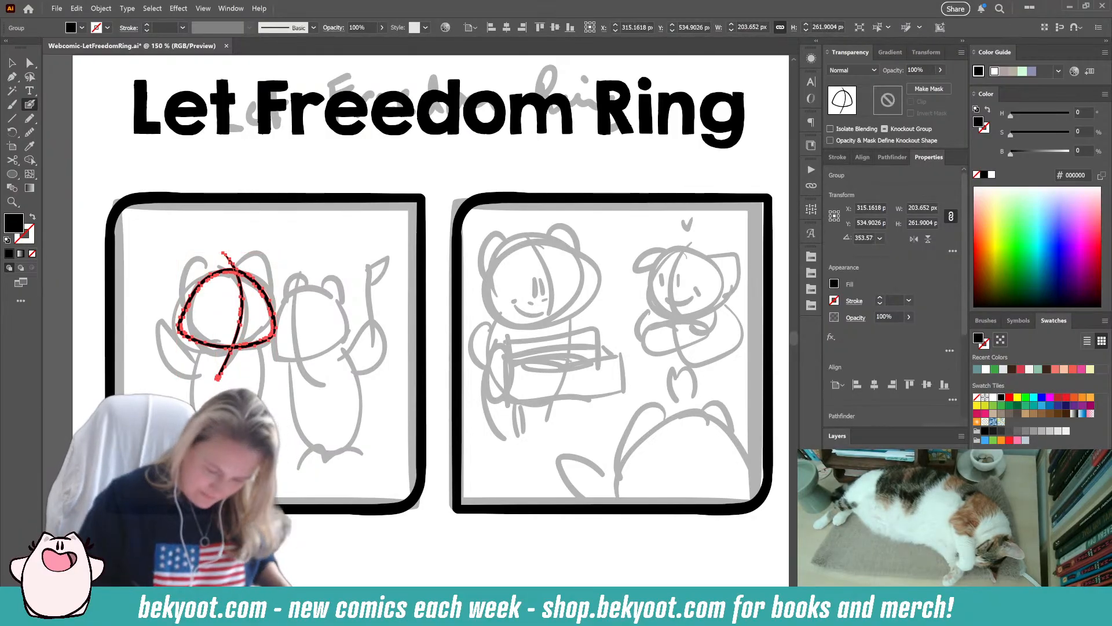
- Isolate the head group and lightly smooth the head outline
{"action": "double_click", "coordinate": [269, 342]}
{"action": "left_click", "coordinate": [272, 333], "text": "ctrl"}
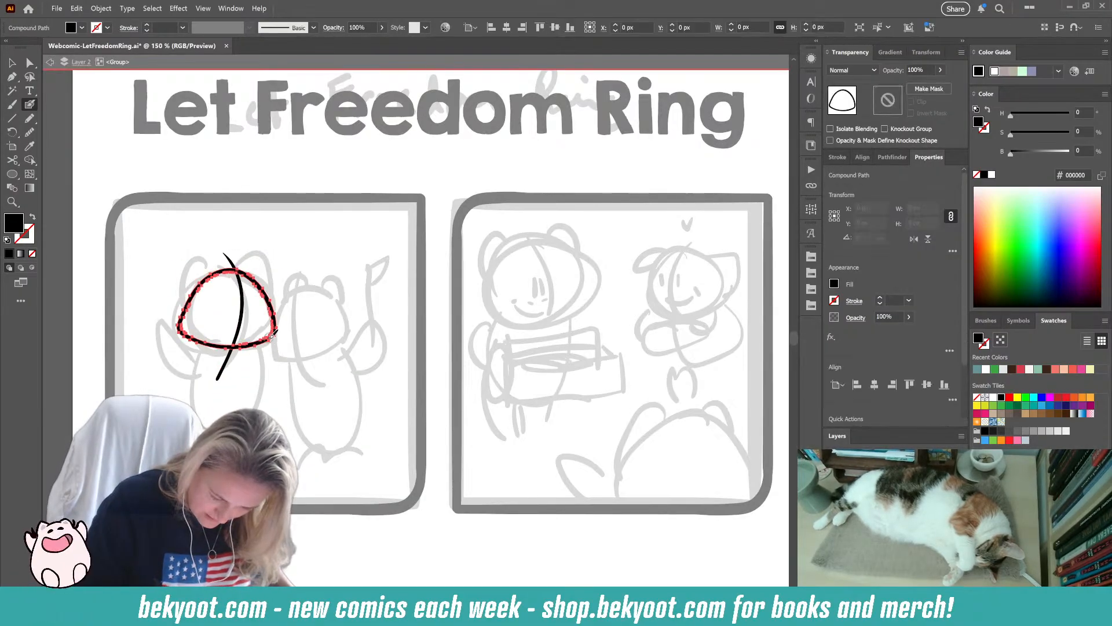
{"action": "key", "text": "ctrl+alt+s"}
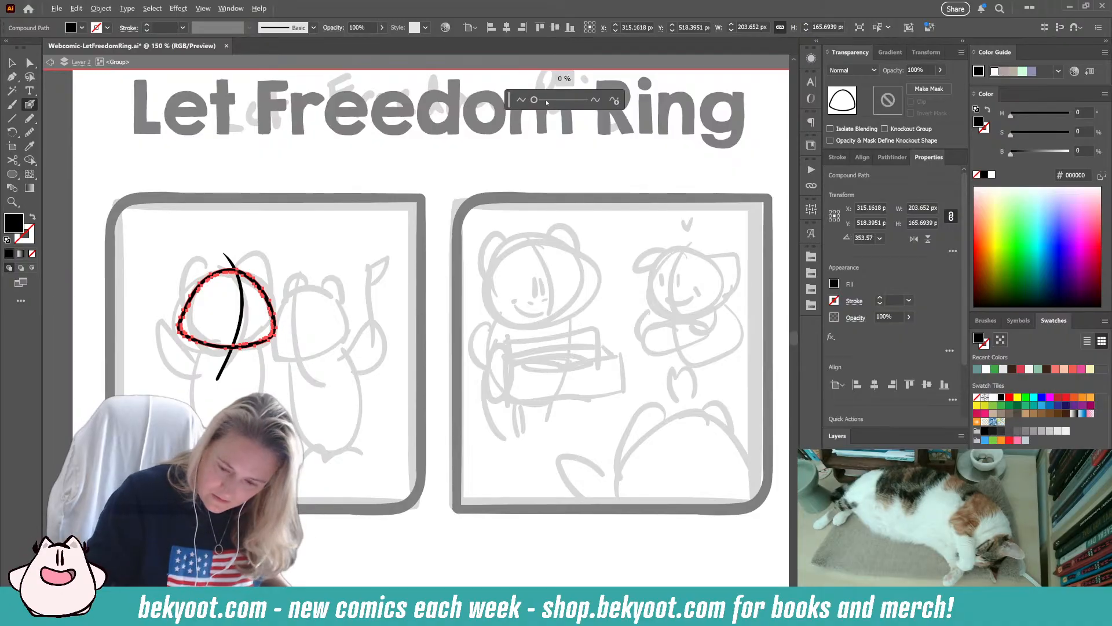
{"action": "left_click_drag", "start_coordinate": [535, 100], "coordinate": [539, 101]}
{"action": "left_click", "coordinate": [432, 162], "text": "ctrl"}
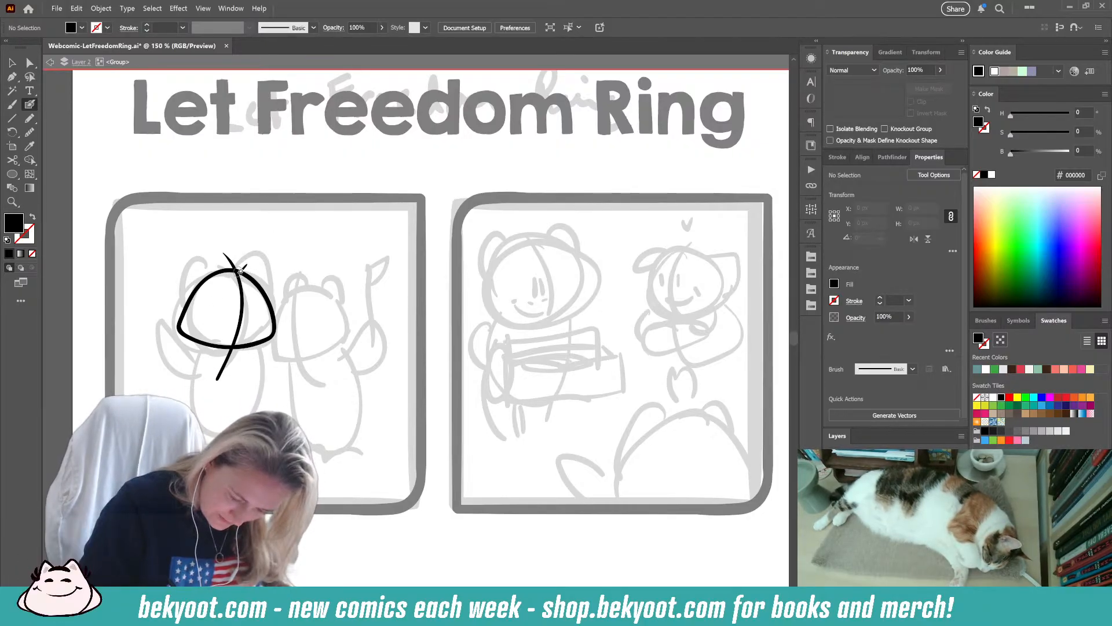
- Redraw the left edge of the inked head outline slightly further inward and erase the old outer edge
{"action": "left_click_drag", "start_coordinate": [198, 294], "coordinate": [189, 318]}
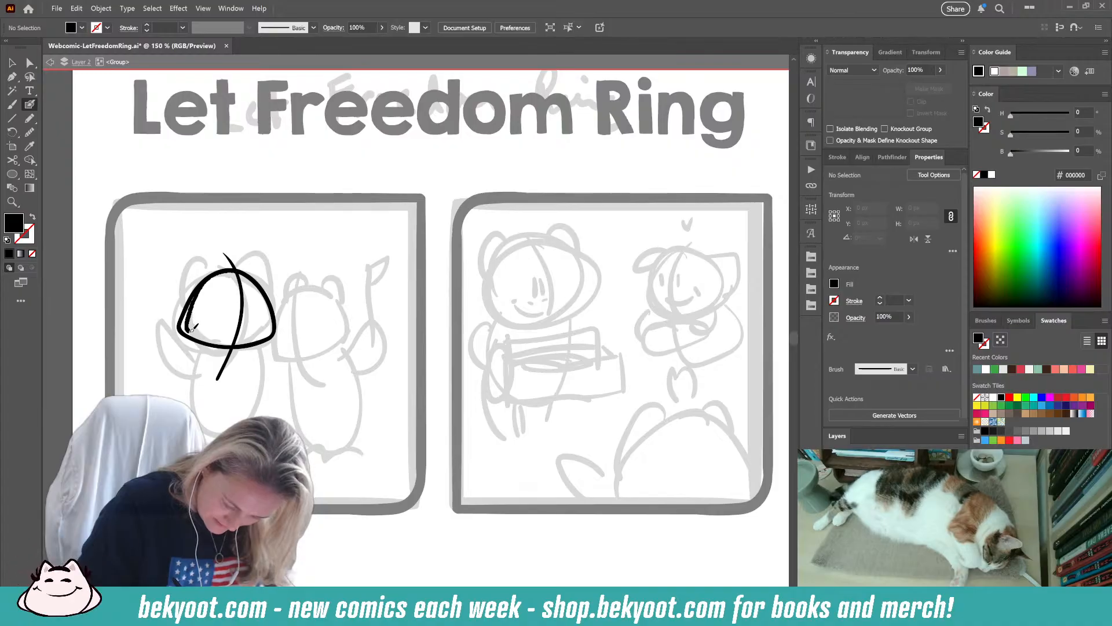
{"action": "key", "text": "shift+x"}
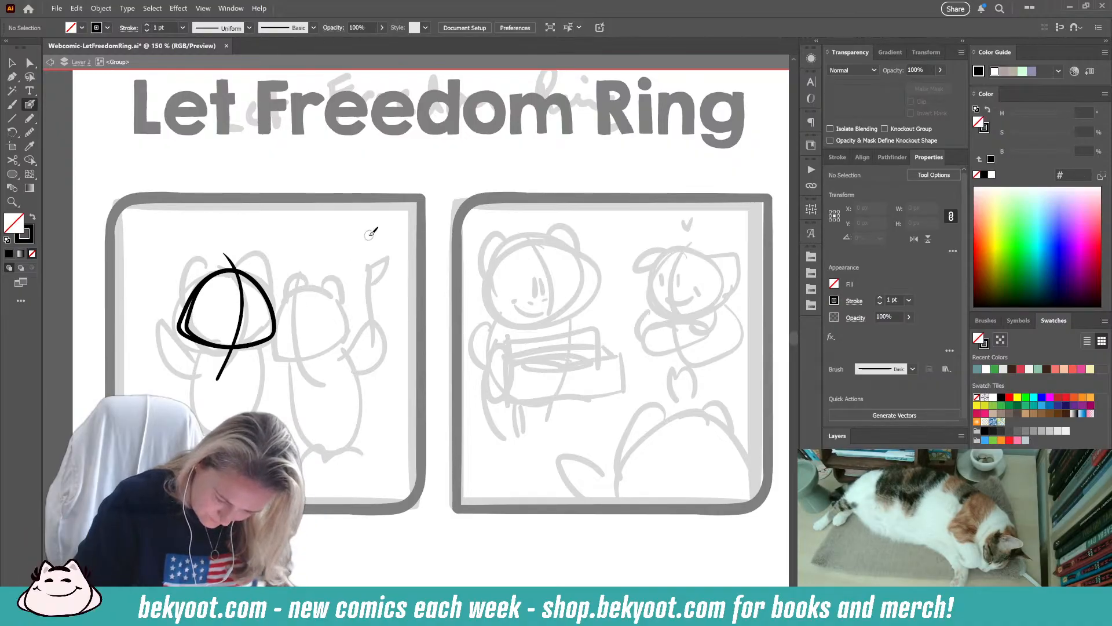
{"action": "left_click", "coordinate": [185, 323], "text": "ctrl"}
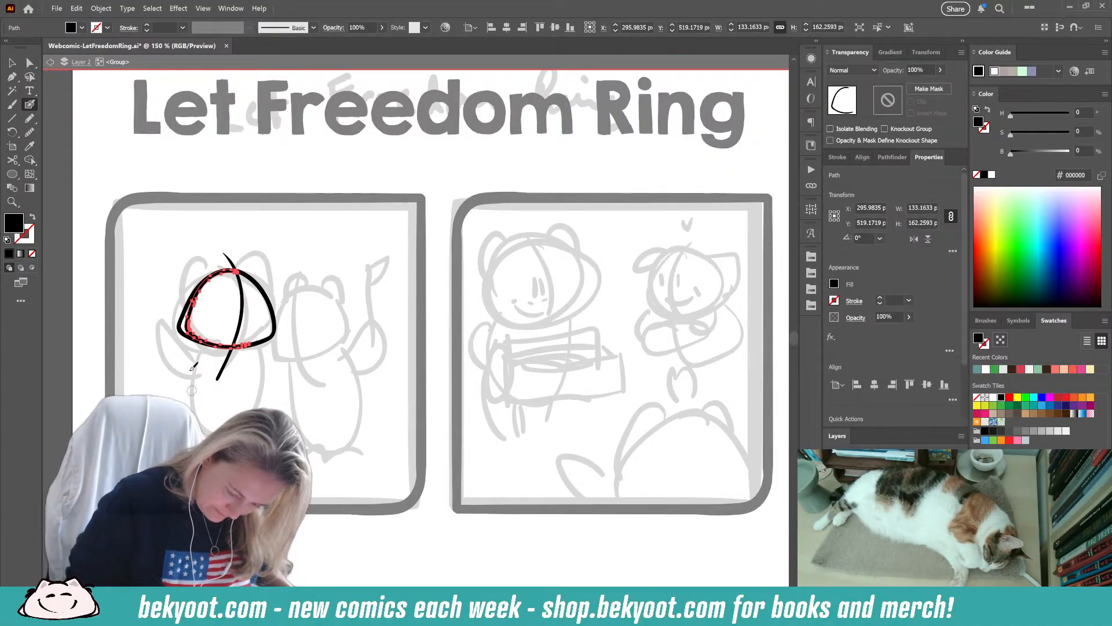
{"action": "left_click_drag", "start_coordinate": [178, 328], "coordinate": [175, 328]}
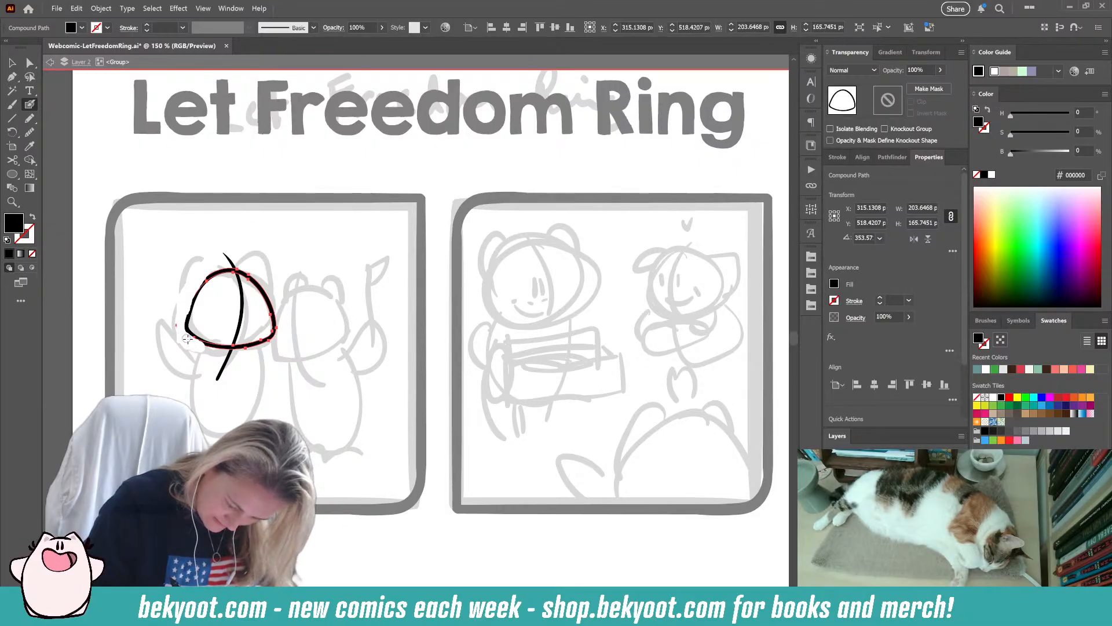
{"action": "left_click_drag", "start_coordinate": [223, 352], "coordinate": [237, 354]}
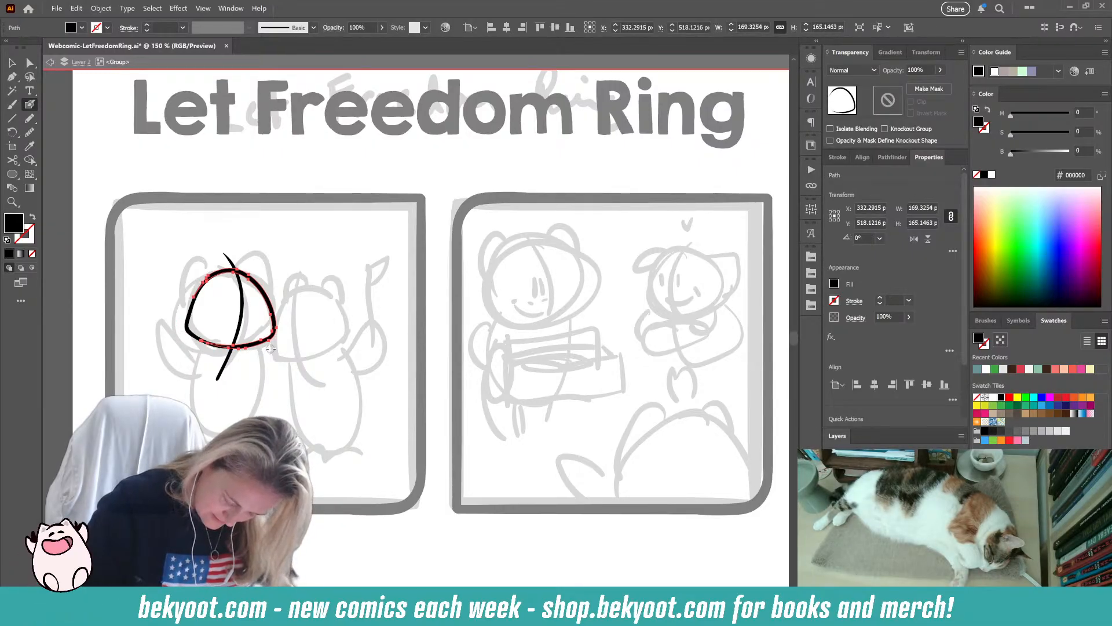
{"action": "key", "text": "ctrl+z"}
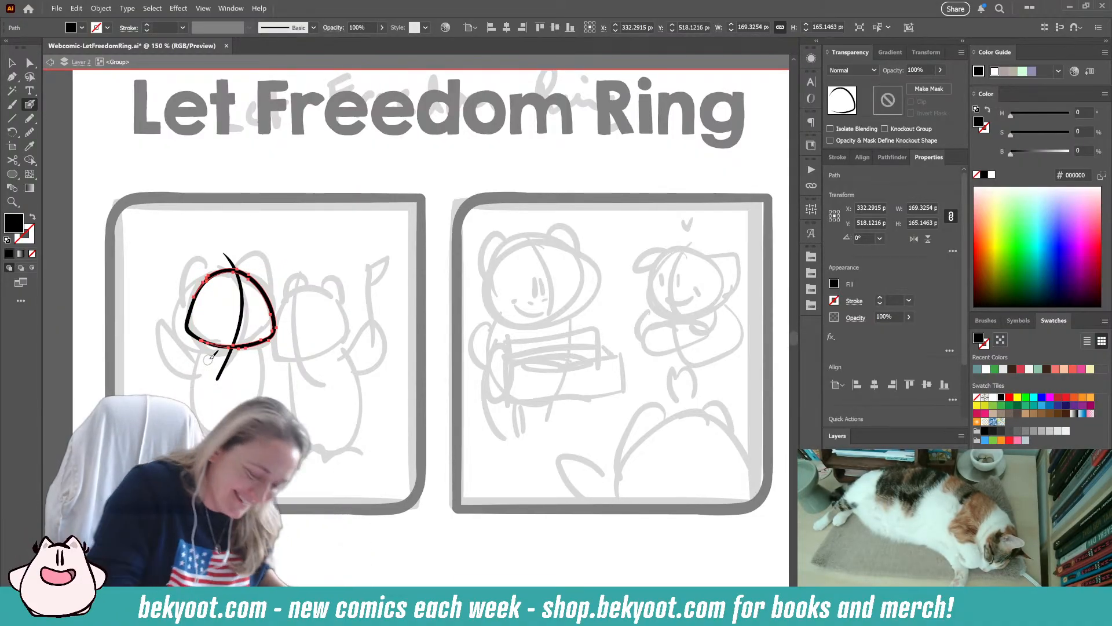
- Unite the overlapping pieces of the head outline into one shape and refine its redrawn left edge
{"action": "key", "text": "v"}
{"action": "left_click_drag", "start_coordinate": [192, 285], "coordinate": [208, 313]}
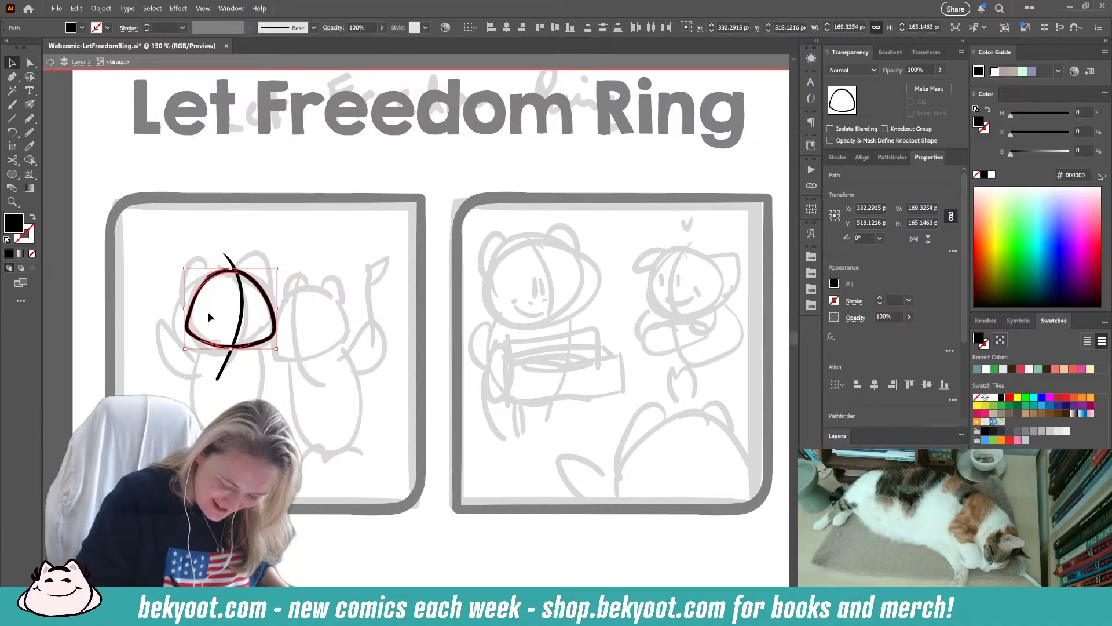
{"action": "left_click", "coordinate": [892, 157]}
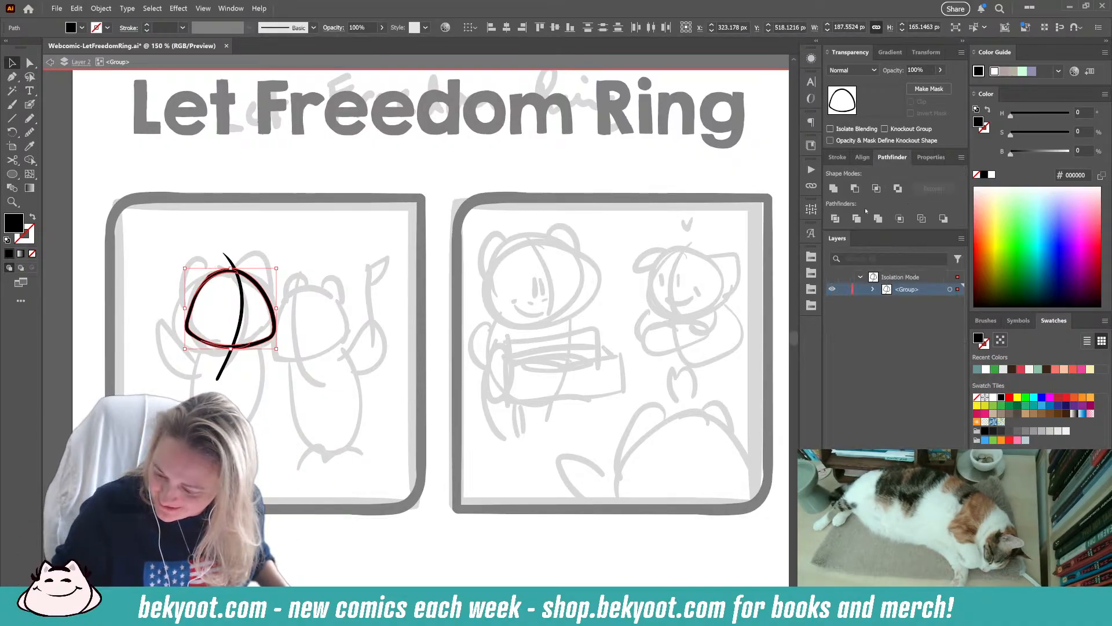
{"action": "left_click", "coordinate": [834, 189]}
{"action": "left_click", "coordinate": [30, 132]}
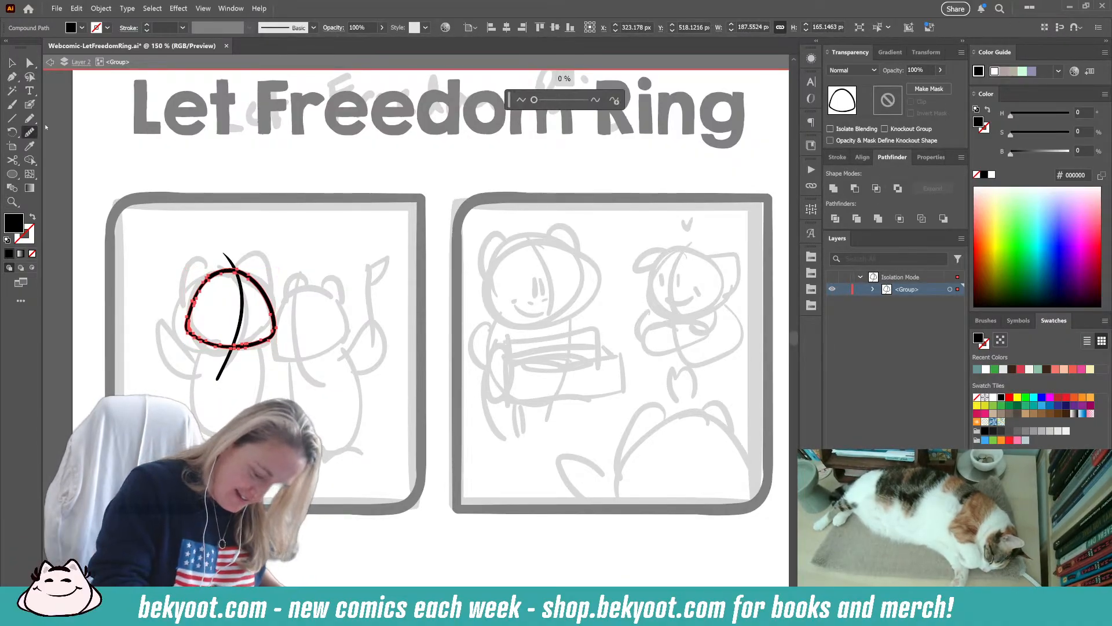
{"action": "left_click_drag", "start_coordinate": [211, 273], "coordinate": [181, 340]}
{"action": "left_click", "coordinate": [281, 276], "text": "ctrl"}
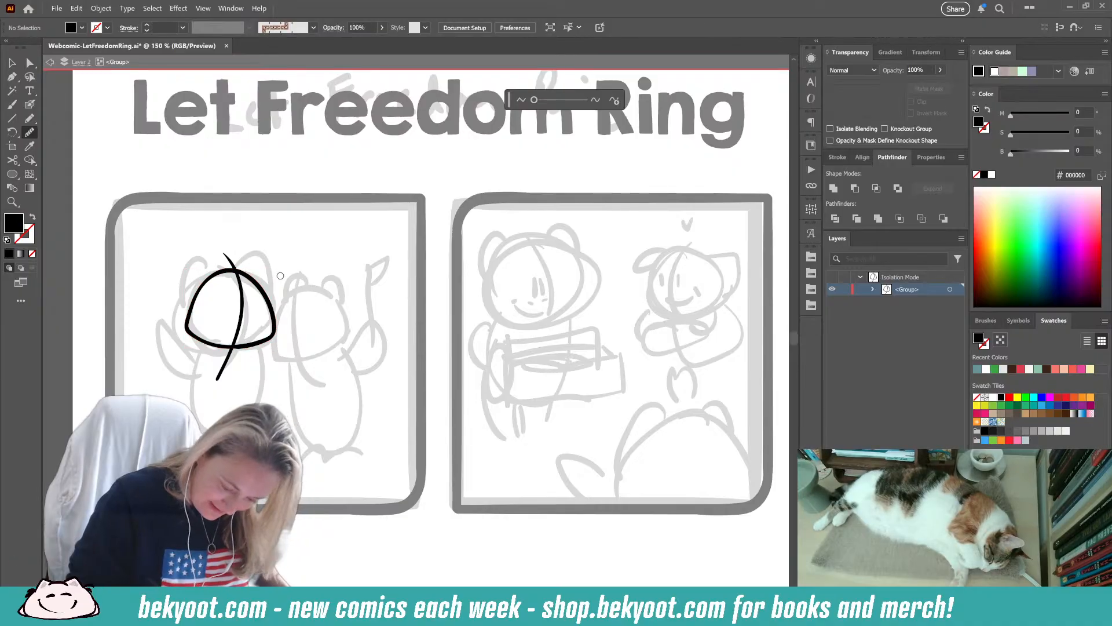
- Lightly smooth the united head outline and even out its bottom edge
{"action": "key", "text": "v"}
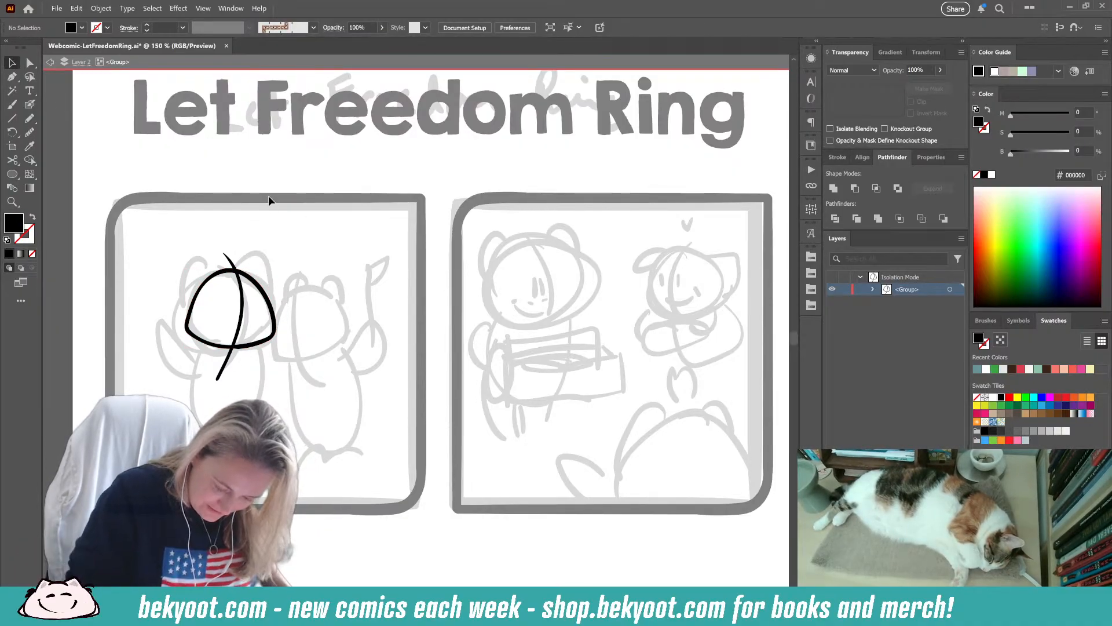
{"action": "left_click", "coordinate": [248, 346]}
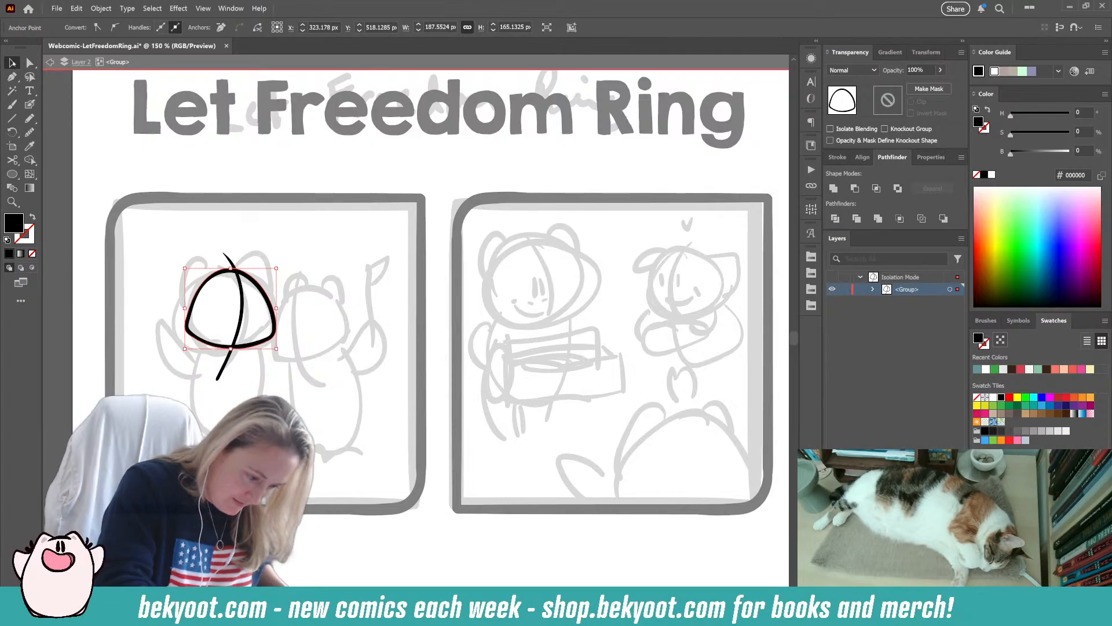
{"action": "left_click", "coordinate": [283, 256]}
{"action": "left_click", "coordinate": [270, 306]}
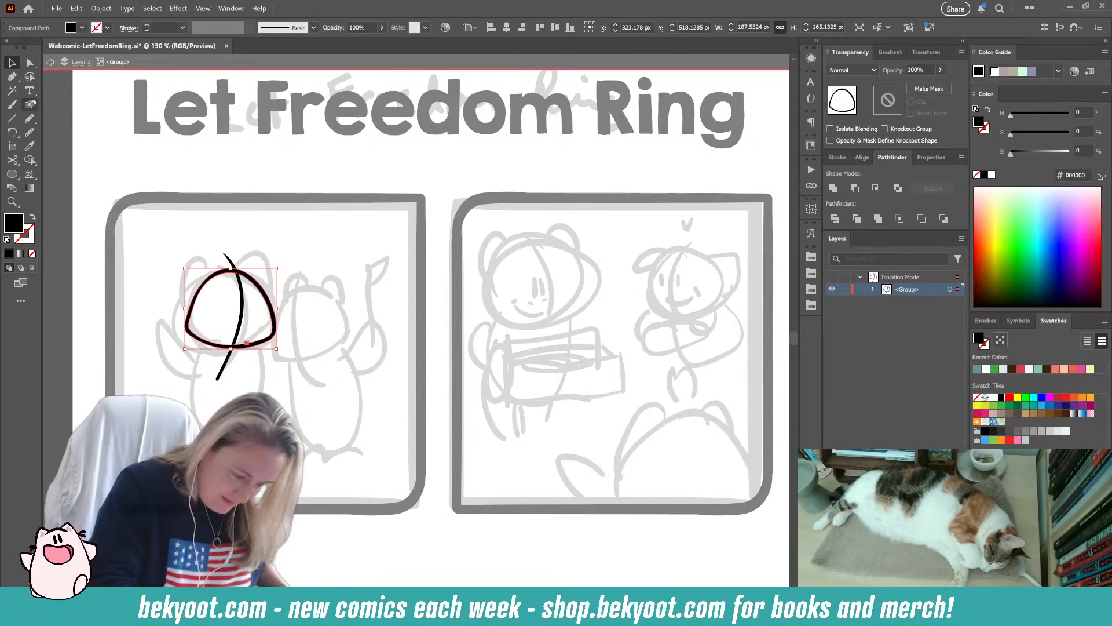
{"action": "left_click", "coordinate": [31, 103]}
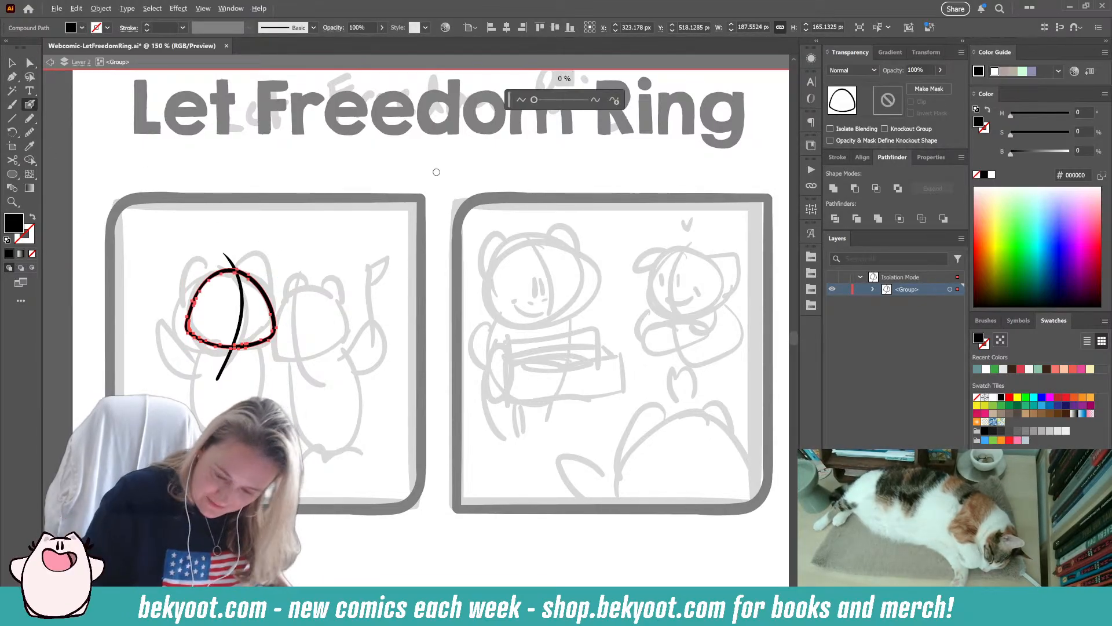
{"action": "left_click_drag", "start_coordinate": [534, 100], "coordinate": [536, 100]}
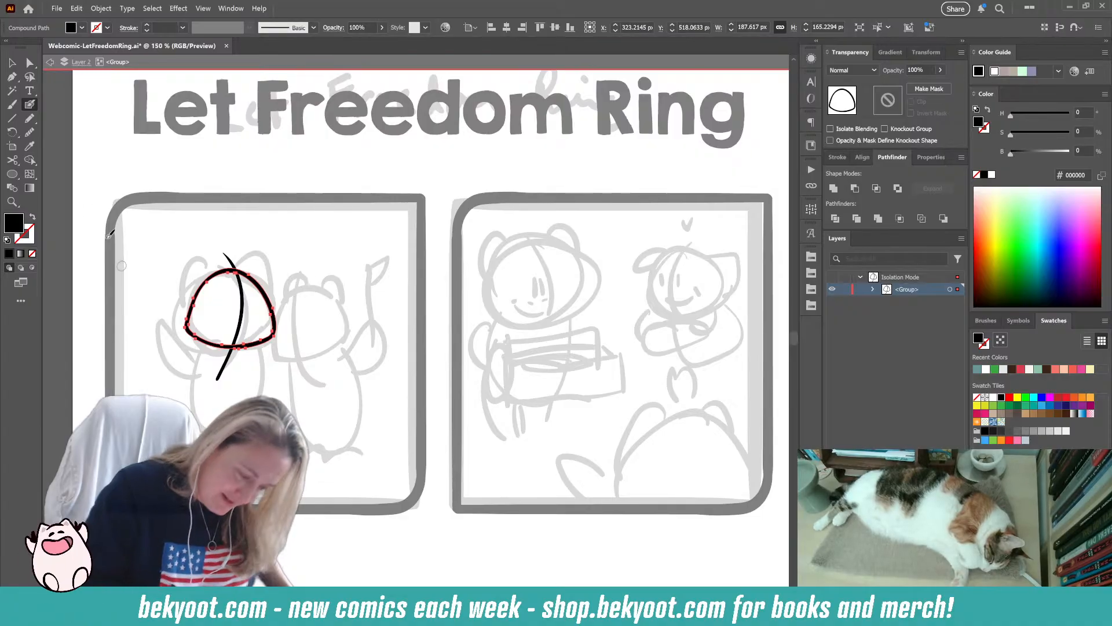
{"action": "left_click", "coordinate": [29, 132]}
{"action": "left_click_drag", "start_coordinate": [248, 344], "coordinate": [218, 344]}
{"action": "left_click", "coordinate": [254, 346], "text": "ctrl"}
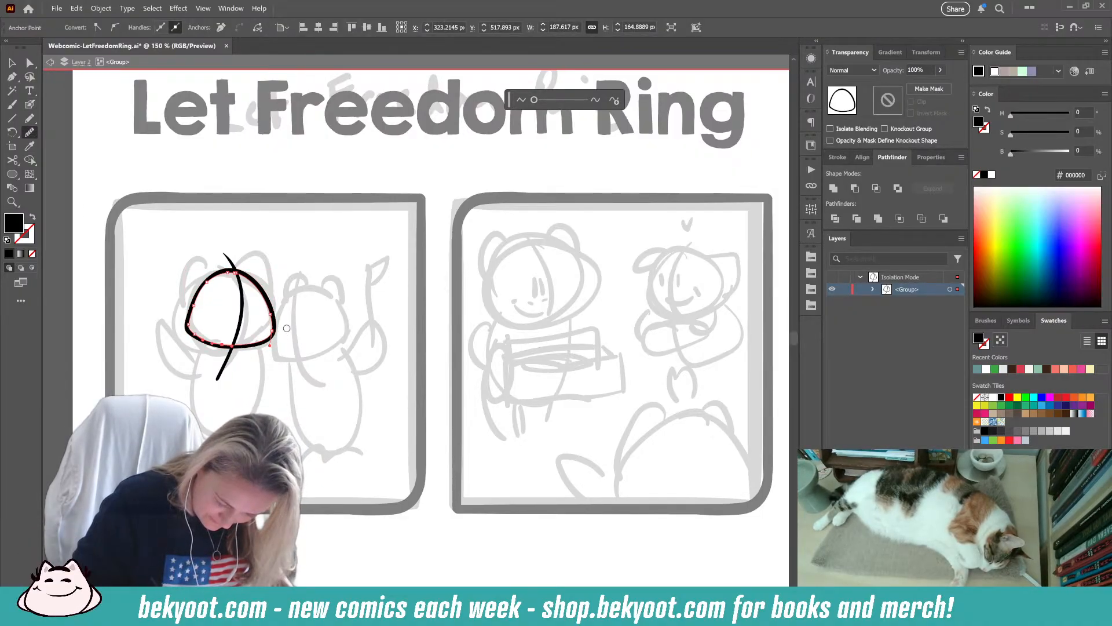
{"action": "left_click", "coordinate": [239, 391], "text": "ctrl"}
{"action": "left_click", "coordinate": [30, 104]}
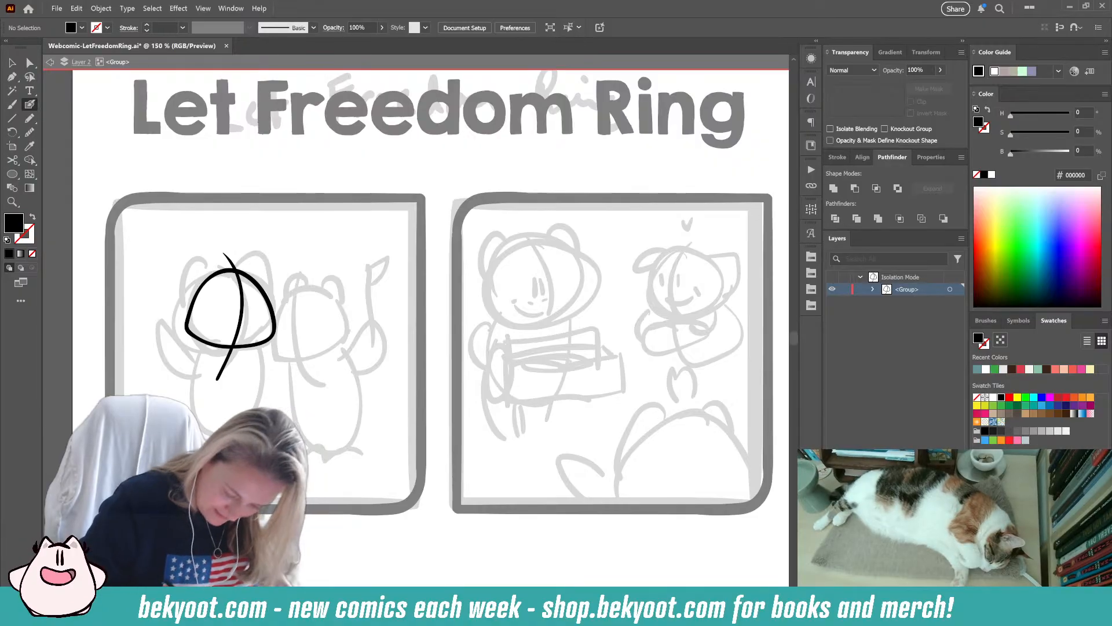
- Scale the head outline and its centre line up slightly towards the upper left to fit the sketch
{"action": "key", "text": "v"}
{"action": "left_click_drag", "start_coordinate": [172, 172], "coordinate": [250, 295]}
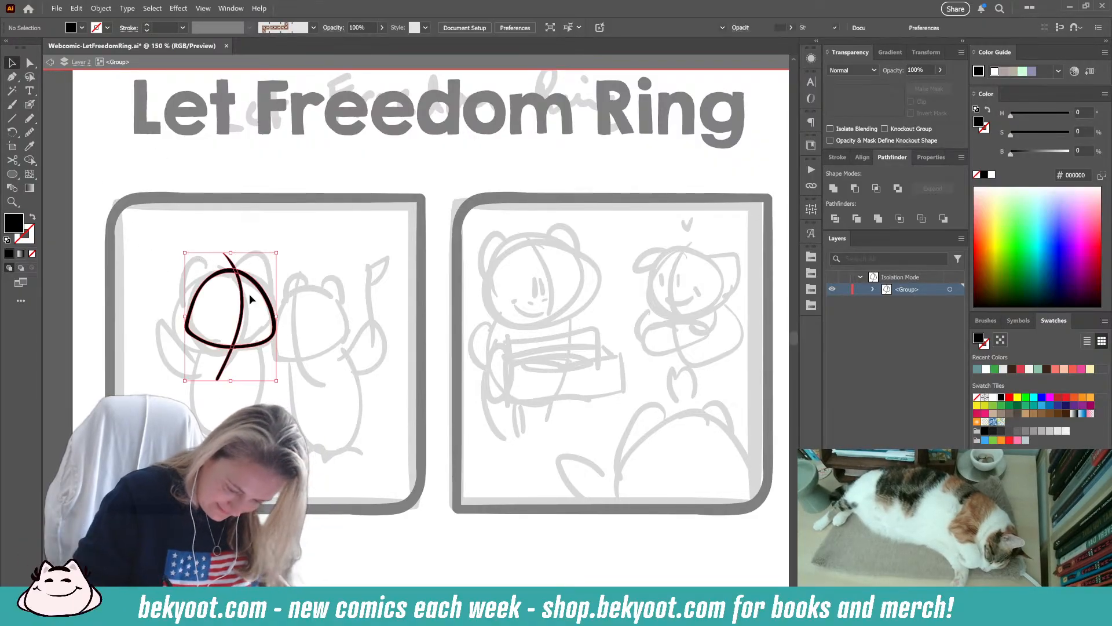
{"action": "left_click_drag", "start_coordinate": [185, 253], "coordinate": [181, 248]}
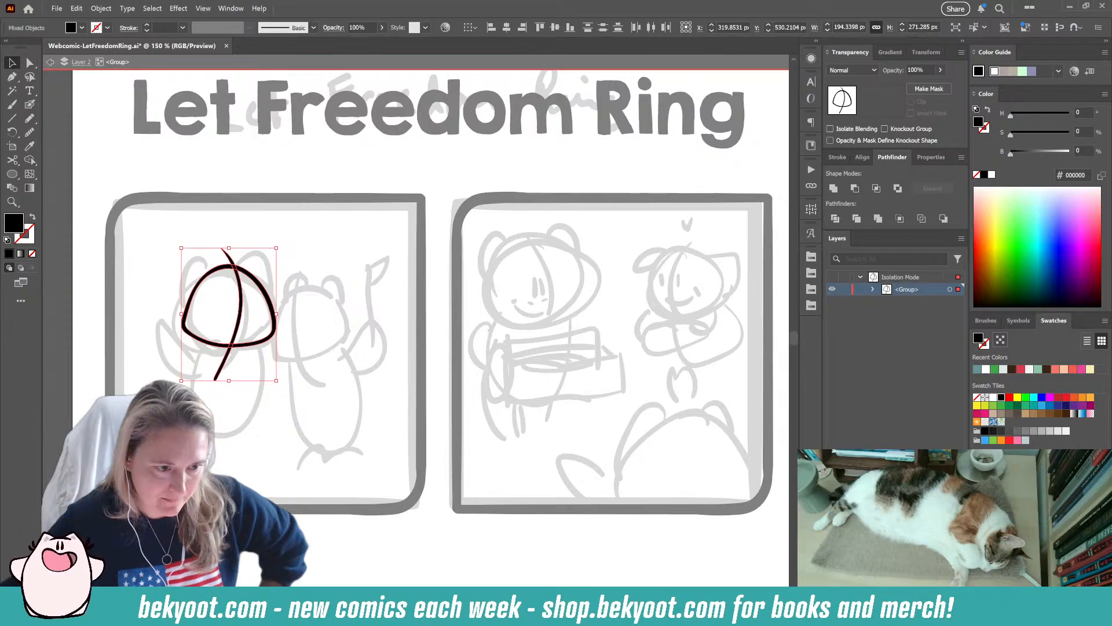
{"action": "key", "text": "a"}
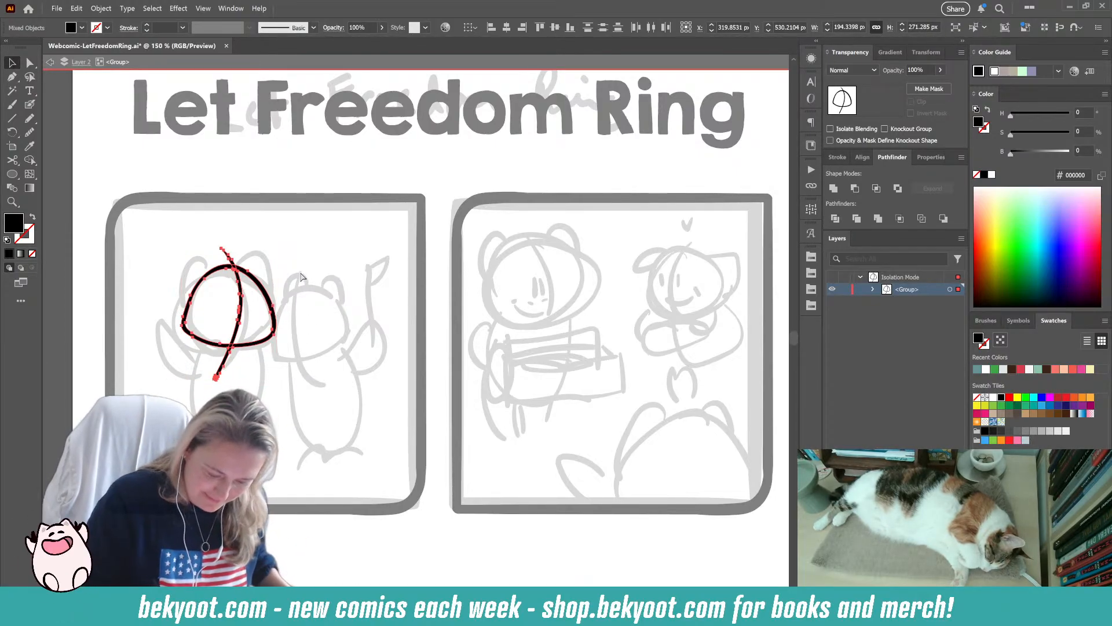
{"action": "left_click", "coordinate": [301, 277]}
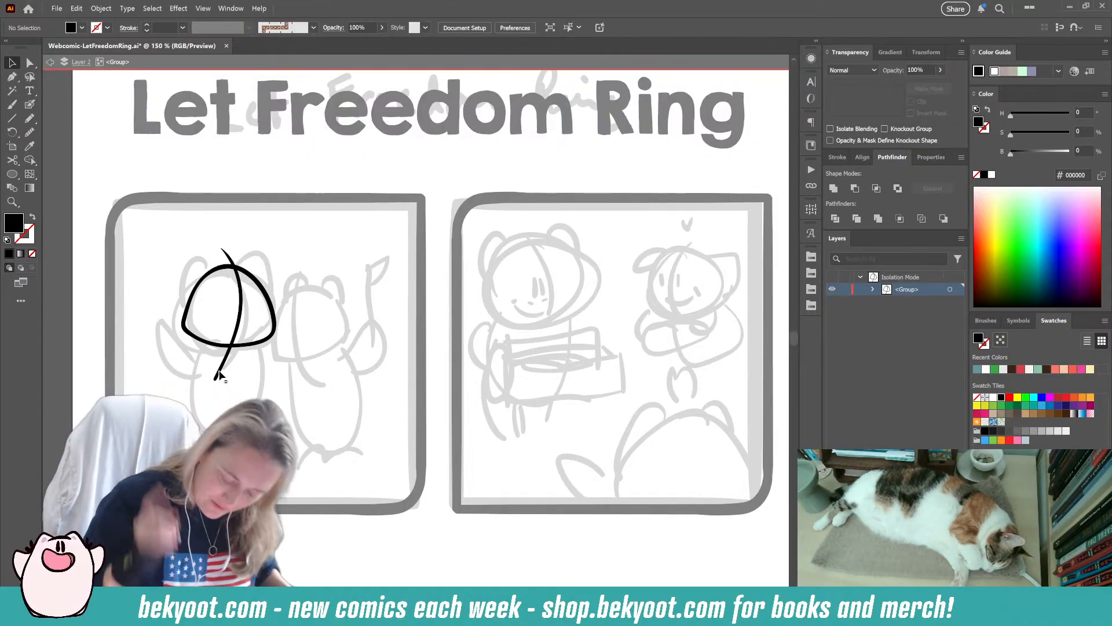
- Ink two pointed ears on the head with the Blob Brush, running their outer edges down to the cheeks
{"action": "key", "text": "shift+b"}
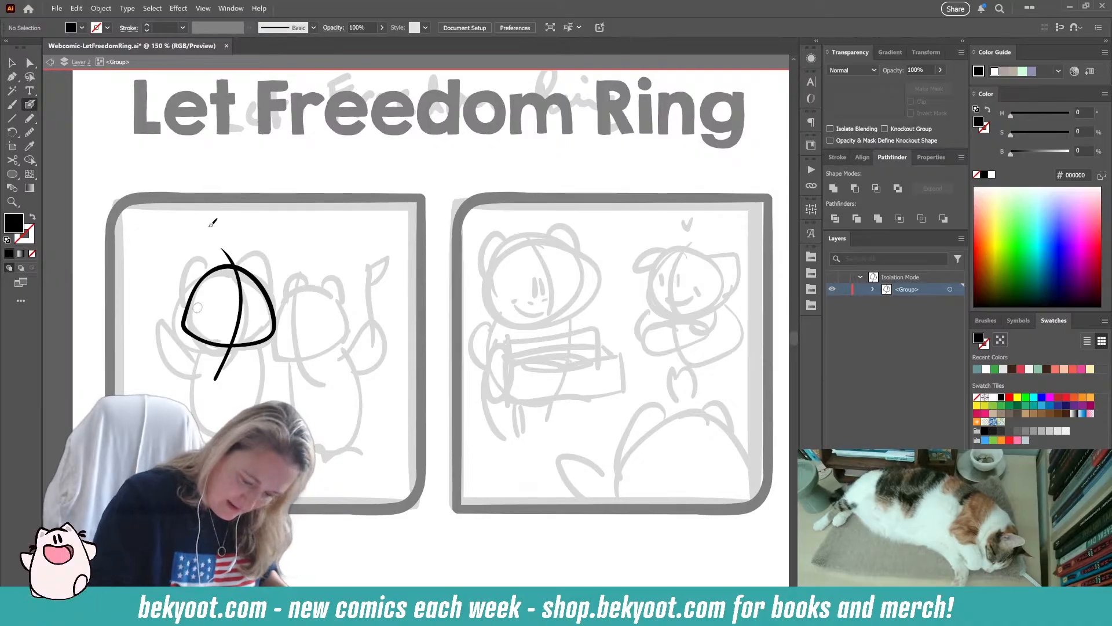
{"action": "mouse_move", "coordinate": [235, 267]}
{"action": "left_mouse_down"}
{"action": "mouse_move", "coordinate": [265, 255]}
{"action": "mouse_move", "coordinate": [277, 266]}
{"action": "mouse_move", "coordinate": [273, 338]}
{"action": "left_mouse_up"}
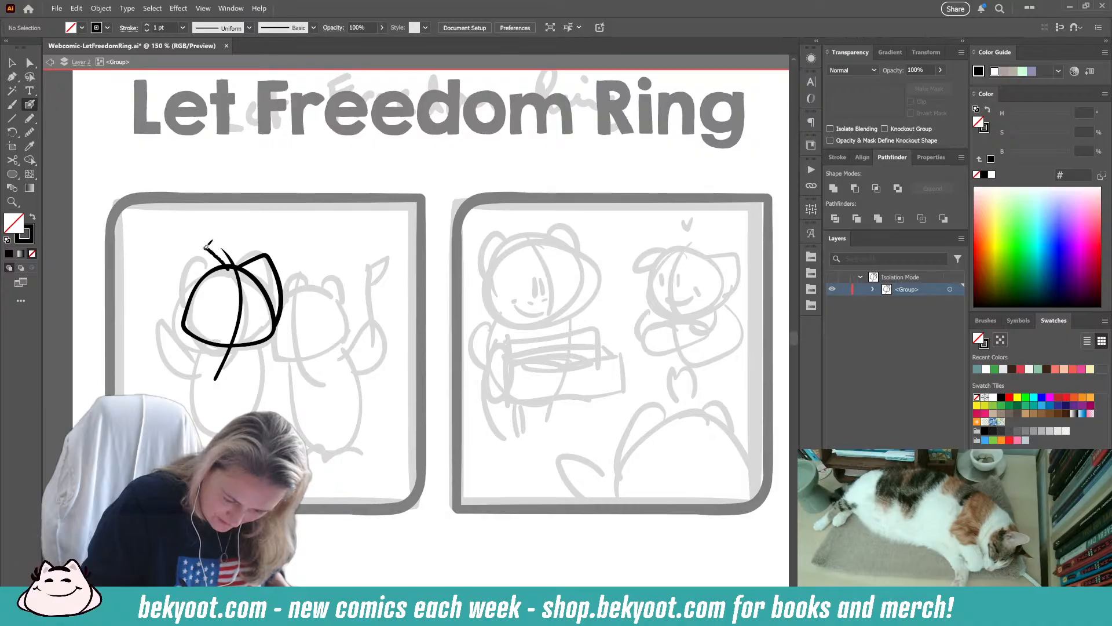
{"action": "left_click_drag", "start_coordinate": [183, 289], "coordinate": [185, 320]}
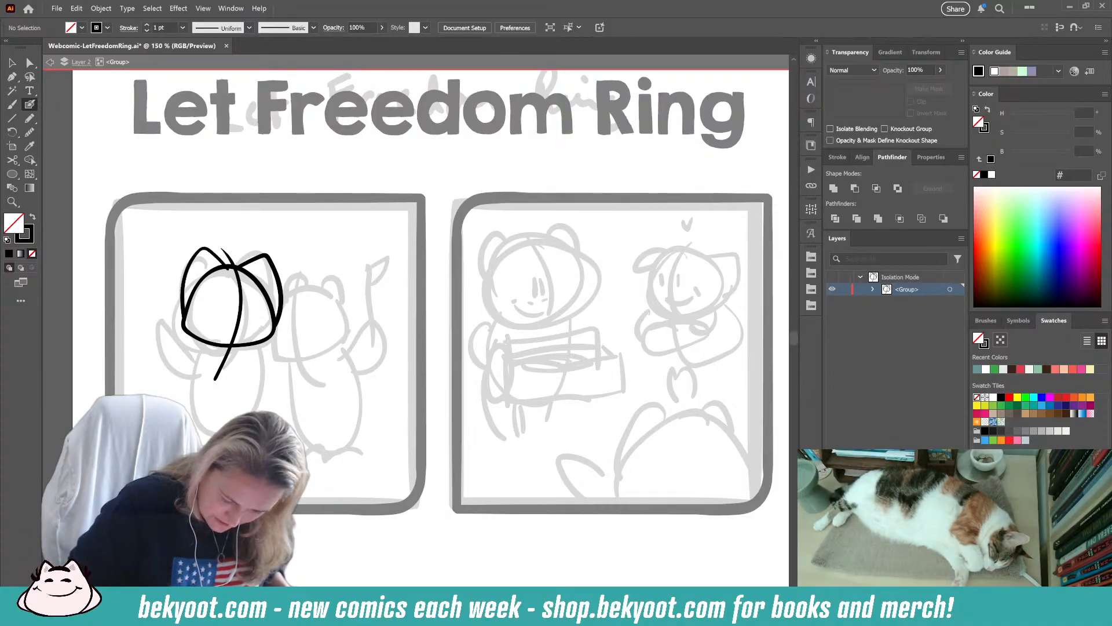
- Fit the inked ears to the head, scaling the right ear down slightly
{"action": "left_click_drag", "start_coordinate": [219, 259], "coordinate": [265, 257]}
{"action": "left_click", "coordinate": [140, 346], "text": "ctrl"}
{"action": "left_click", "coordinate": [274, 262], "text": "ctrl"}
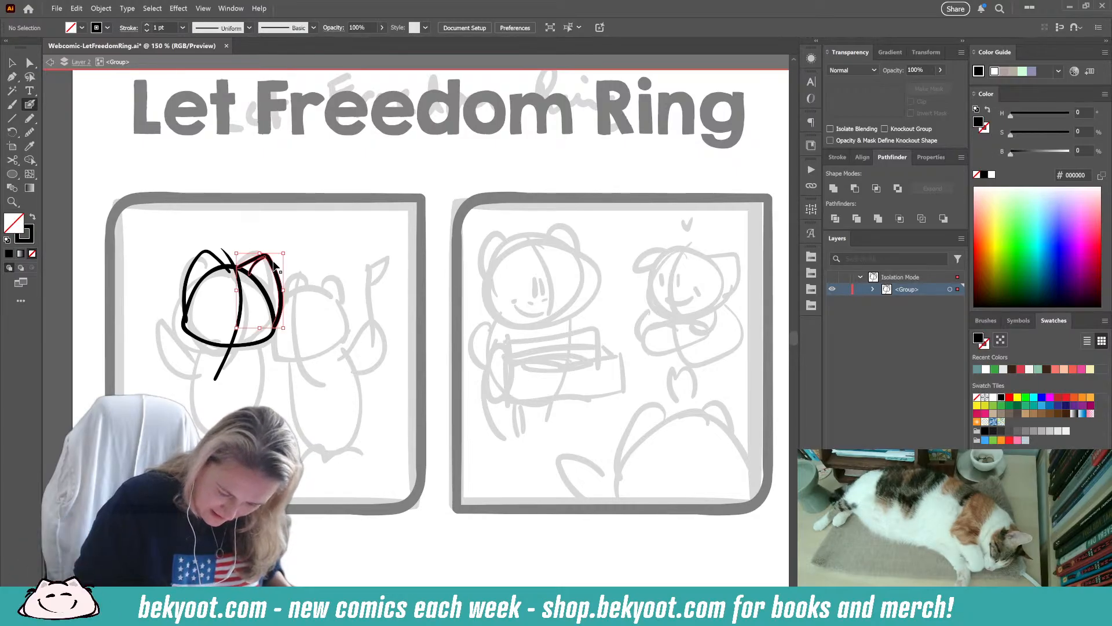
{"action": "left_click_drag", "start_coordinate": [284, 328], "coordinate": [282, 325]}
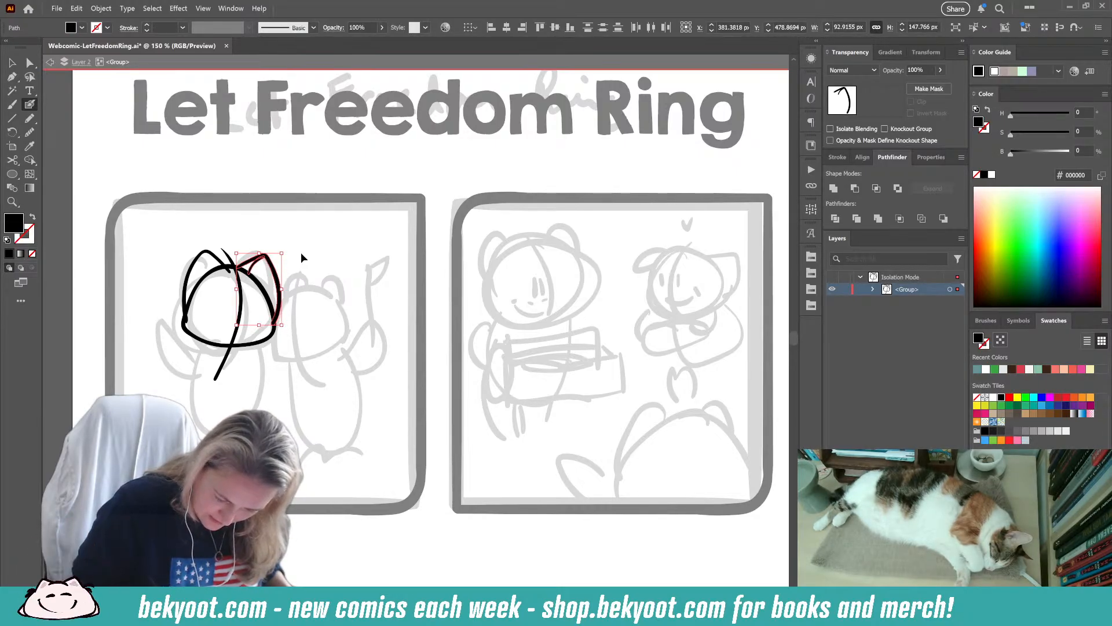
{"action": "left_click", "coordinate": [299, 253], "text": "ctrl"}
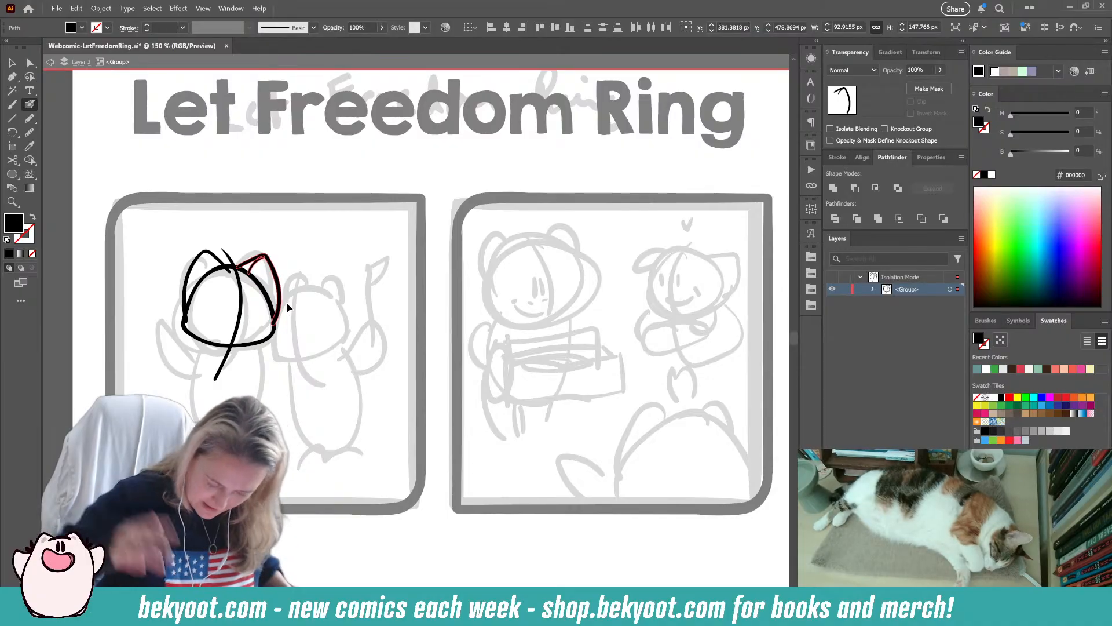
- Select the right ear's outline and apply light path smoothing to it
{"action": "left_click", "coordinate": [280, 286], "text": "ctrl"}
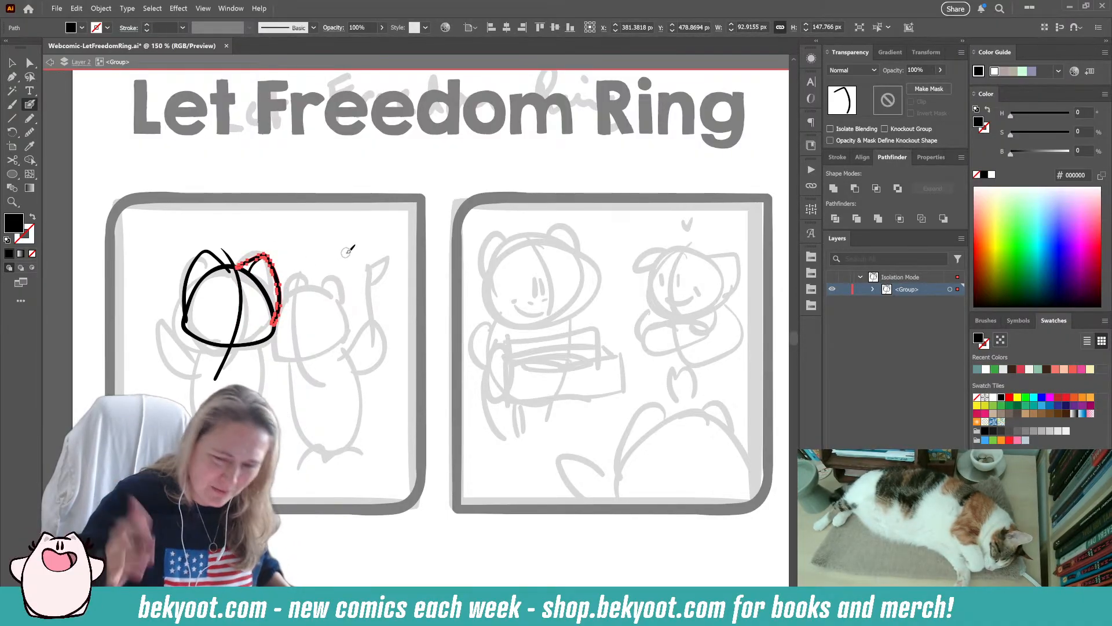
{"action": "key", "text": "ctrl+alt+s"}
{"action": "left_click", "coordinate": [534, 100]}
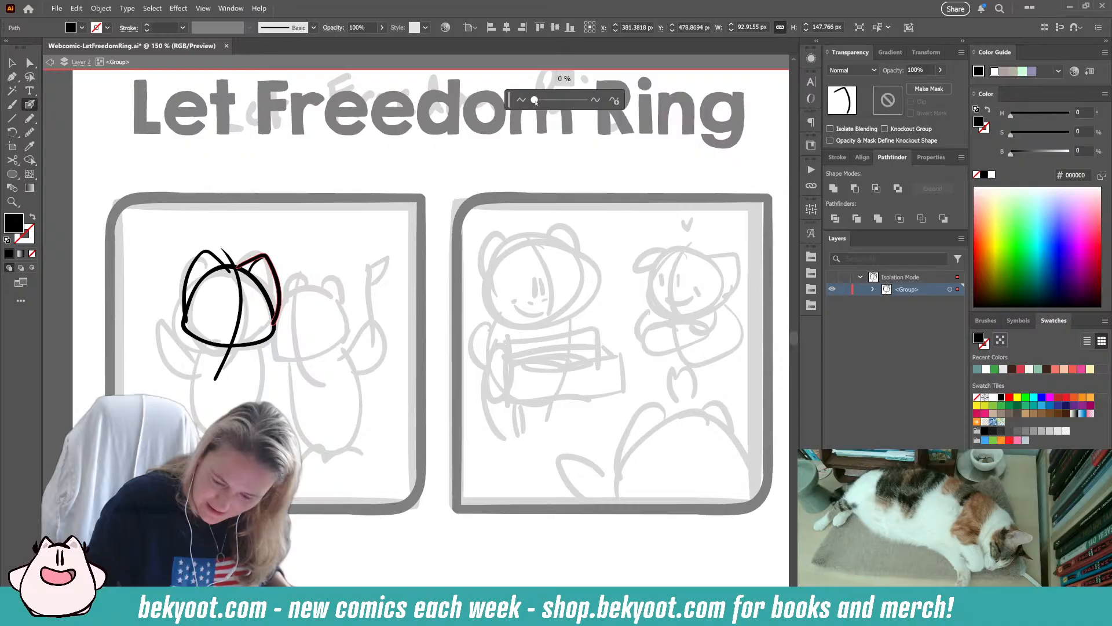
{"action": "left_click", "coordinate": [331, 264], "text": "ctrl"}
- Ink small fur tufts on both cheeks of the head, undoing the unwanted stroke
{"action": "key", "text": "shift+x"}
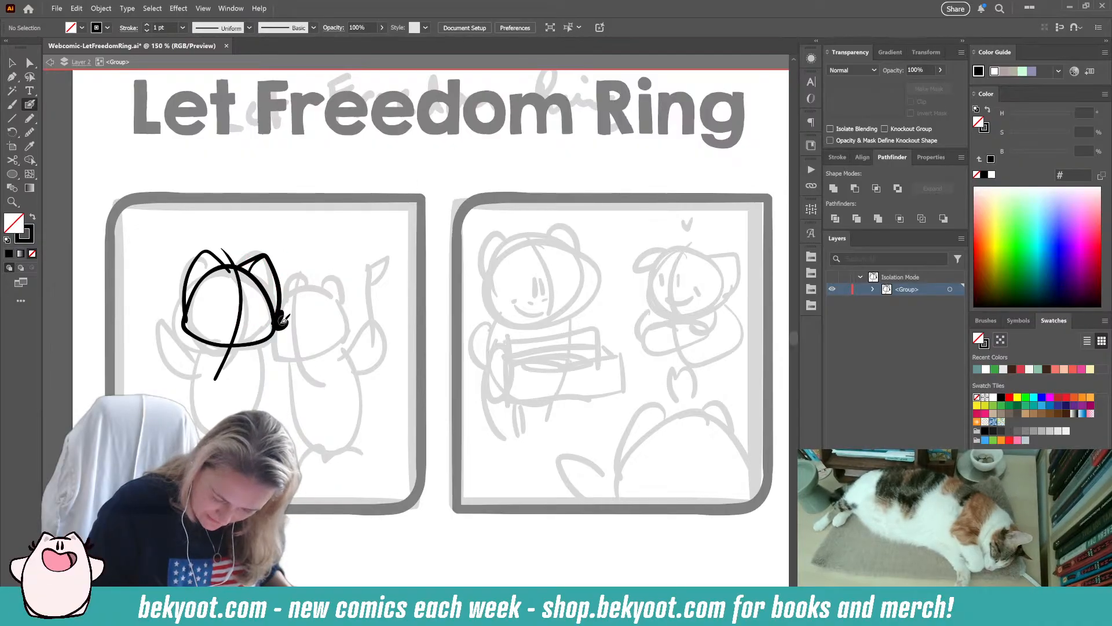
{"action": "left_click_drag", "start_coordinate": [282, 321], "coordinate": [284, 325]}
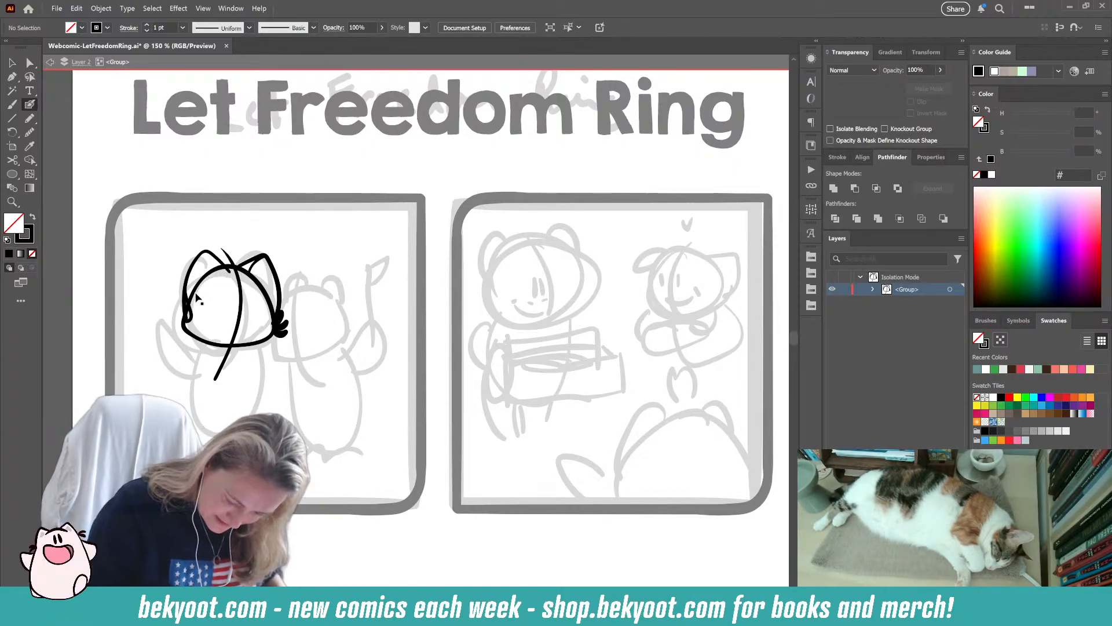
{"action": "mouse_move", "coordinate": [193, 306]}
{"action": "left_mouse_down"}
{"action": "mouse_move", "coordinate": [235, 266]}
{"action": "mouse_move", "coordinate": [275, 319]}
{"action": "left_mouse_up"}
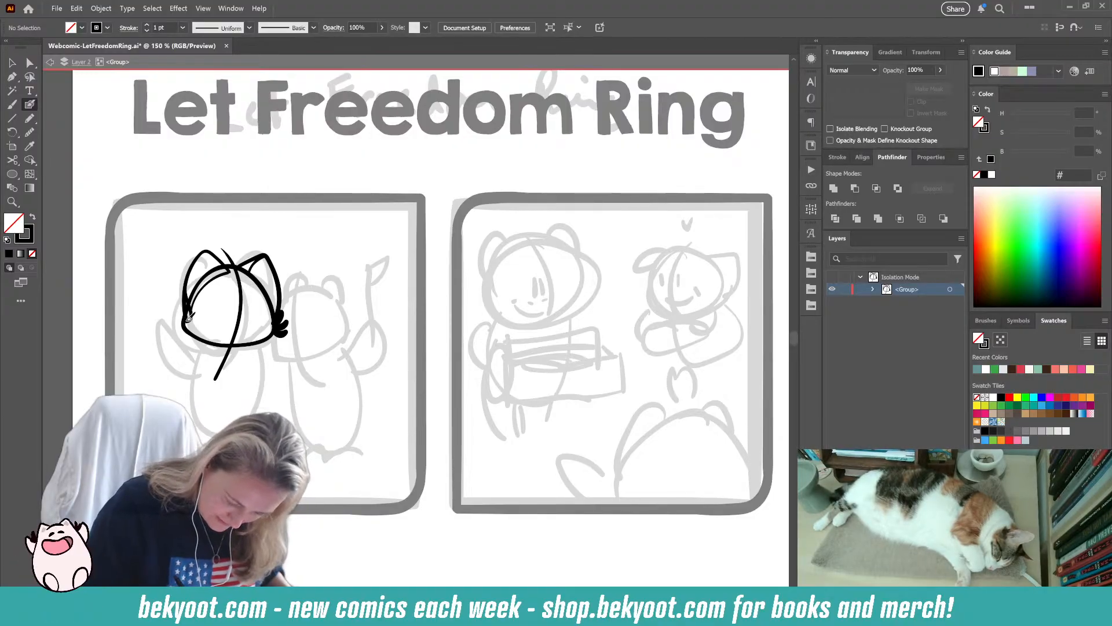
{"action": "mouse_move", "coordinate": [184, 319]}
{"action": "left_mouse_down"}
{"action": "mouse_move", "coordinate": [174, 307]}
{"action": "mouse_move", "coordinate": [187, 322]}
{"action": "mouse_move", "coordinate": [176, 330]}
{"action": "left_mouse_up"}
{"action": "key", "text": "ctrl+z"}
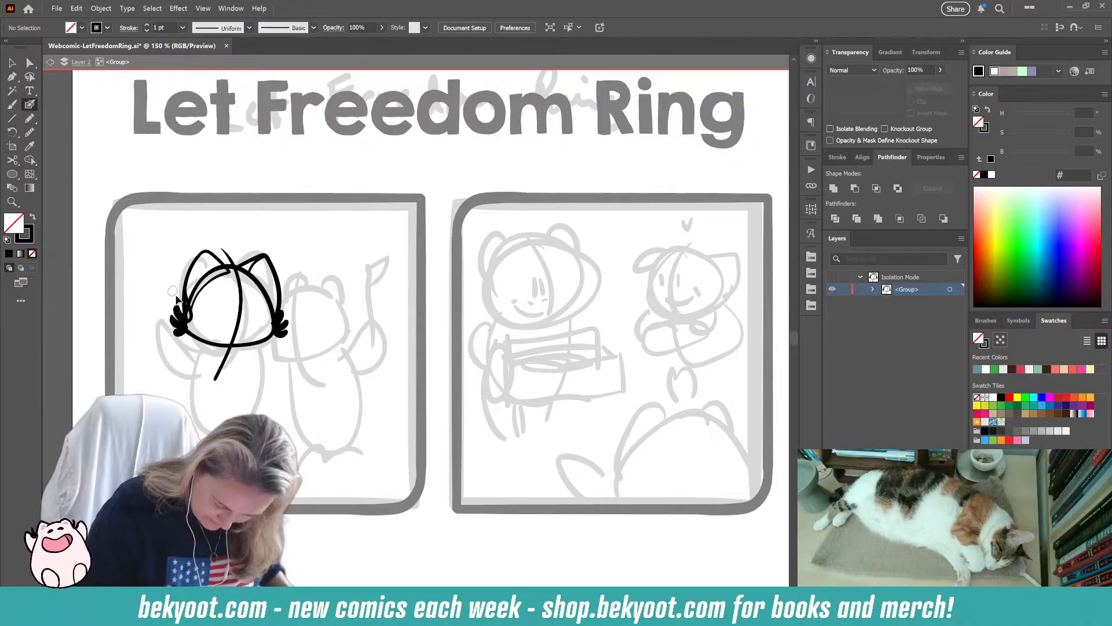
- Lightly smooth the inked fur-tuft strokes on the left cheek of the head
{"action": "left_click", "coordinate": [176, 322], "text": "ctrl"}
{"action": "key", "text": "ctrl+alt+s"}
{"action": "left_click_drag", "start_coordinate": [534, 100], "coordinate": [536, 100]}
{"action": "left_click", "coordinate": [127, 323], "text": "ctrl"}
{"action": "left_click", "coordinate": [180, 313], "text": "ctrl"}
{"action": "key", "text": "ctrl+alt+s"}
{"action": "left_click", "coordinate": [180, 332], "text": "ctrl"}
{"action": "key", "text": "ctrl+alt+s"}
{"action": "left_click", "coordinate": [314, 274], "text": "ctrl"}
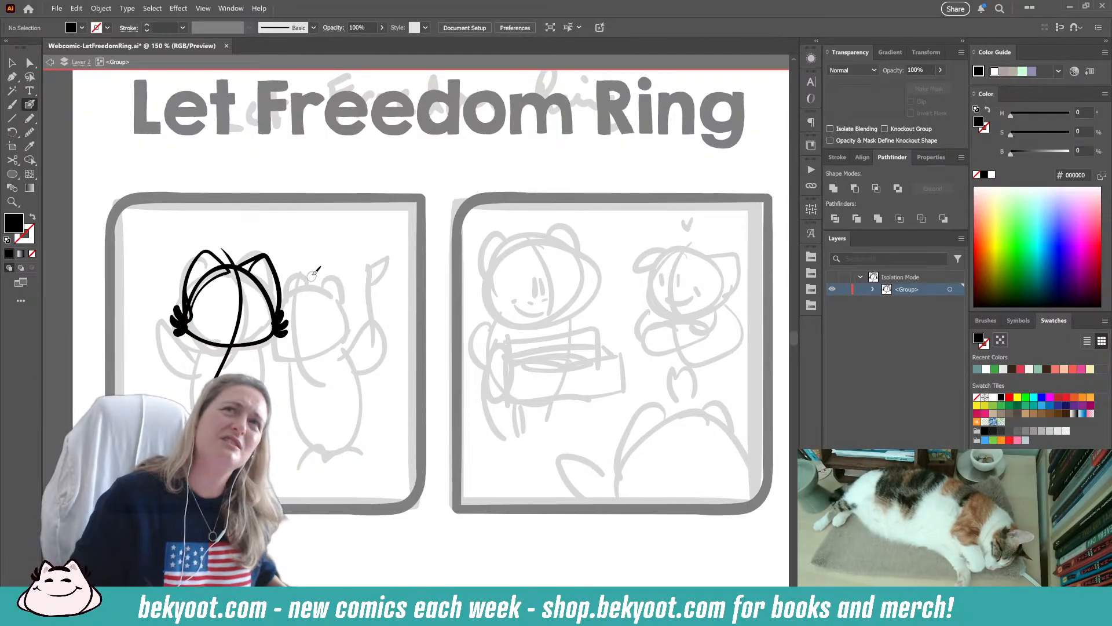
- Lightly smooth the inked fur-tuft strokes on the right cheek of the head
{"action": "left_click", "coordinate": [283, 334], "text": "ctrl"}
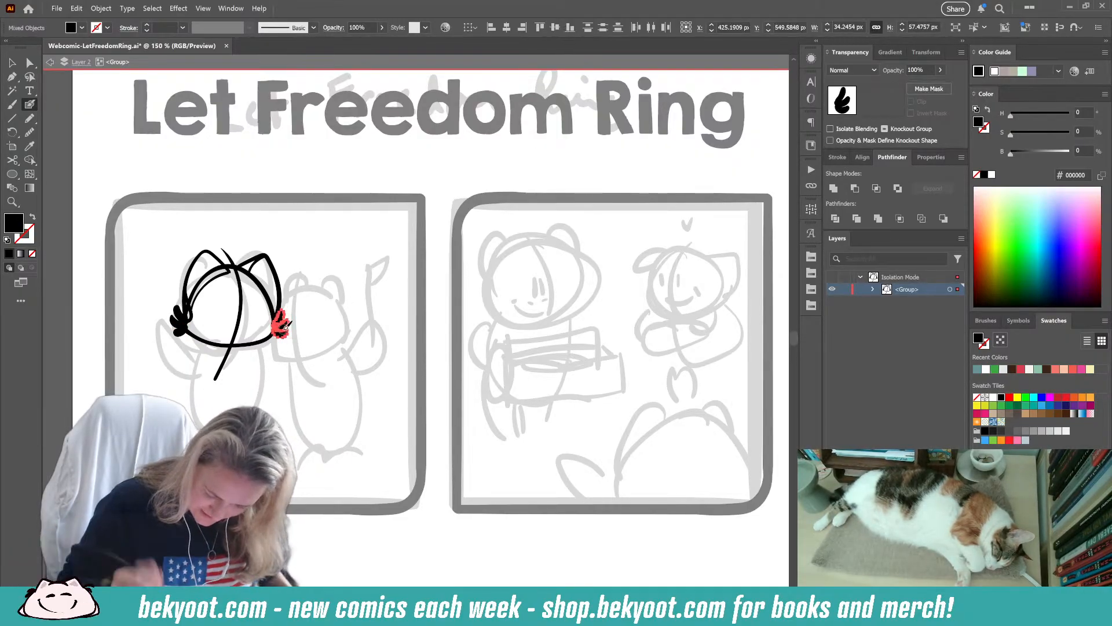
{"action": "key", "text": "ctrl+alt+s"}
{"action": "left_click_drag", "start_coordinate": [533, 100], "coordinate": [536, 101]}
{"action": "left_click", "coordinate": [326, 299], "text": "ctrl"}
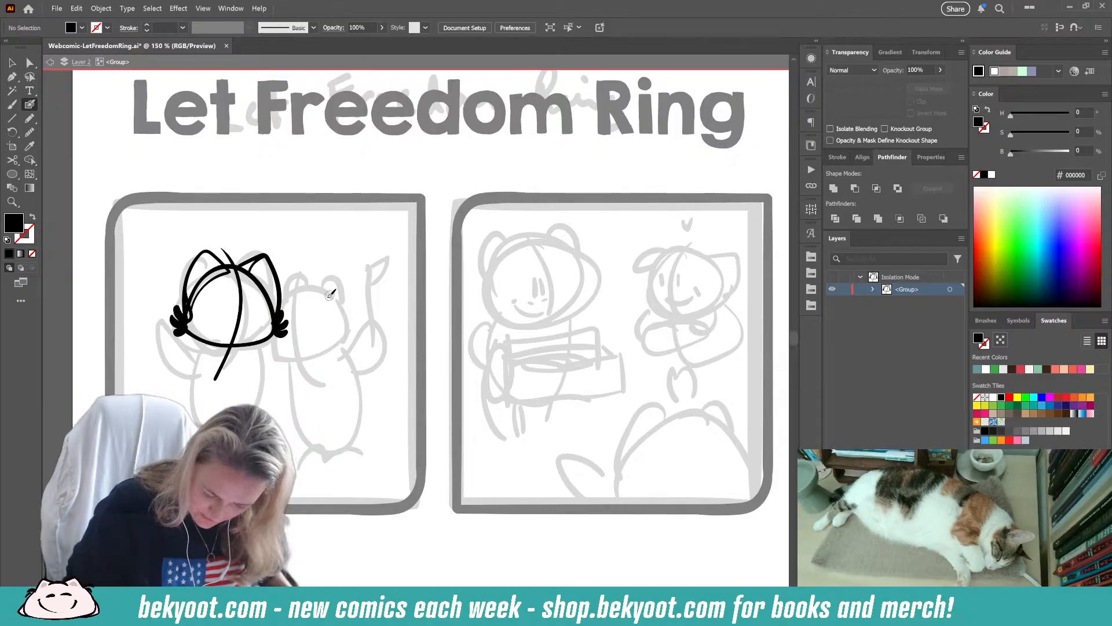
{"action": "left_click_drag", "start_coordinate": [299, 383], "coordinate": [303, 369]}
{"action": "left_click", "coordinate": [283, 314], "text": "ctrl"}
{"action": "key", "text": "ctrl+alt+s"}
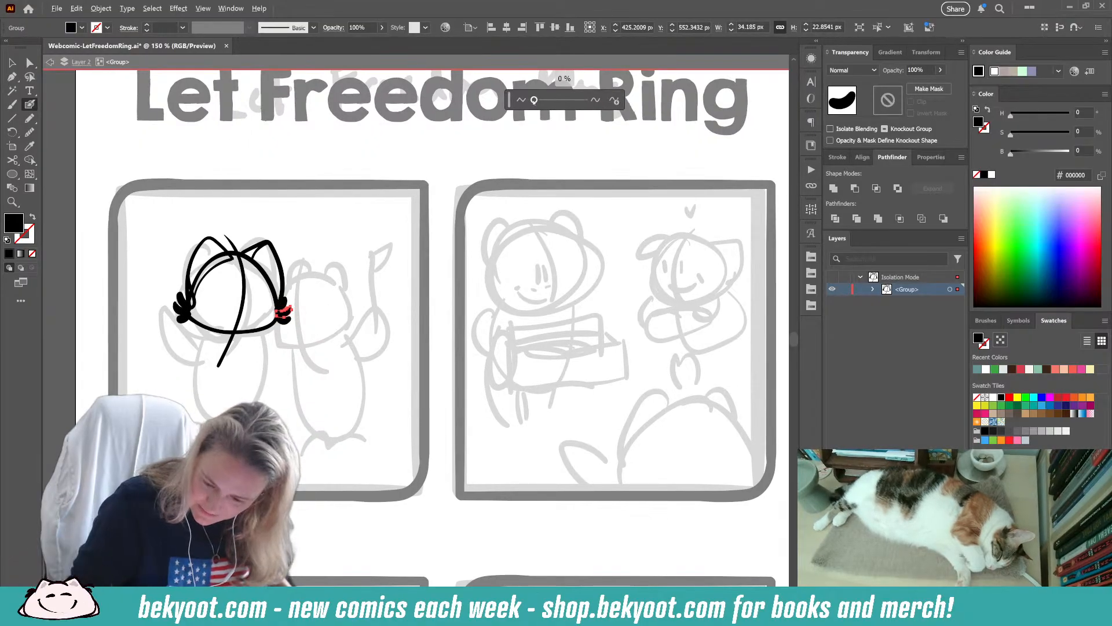
{"action": "left_click_drag", "start_coordinate": [534, 100], "coordinate": [536, 101]}
{"action": "left_click", "coordinate": [360, 259], "text": "ctrl"}
{"action": "left_click_drag", "start_coordinate": [292, 395], "coordinate": [346, 393]}
- Select the whole inked head and scale it up slightly
{"action": "key", "text": "v"}
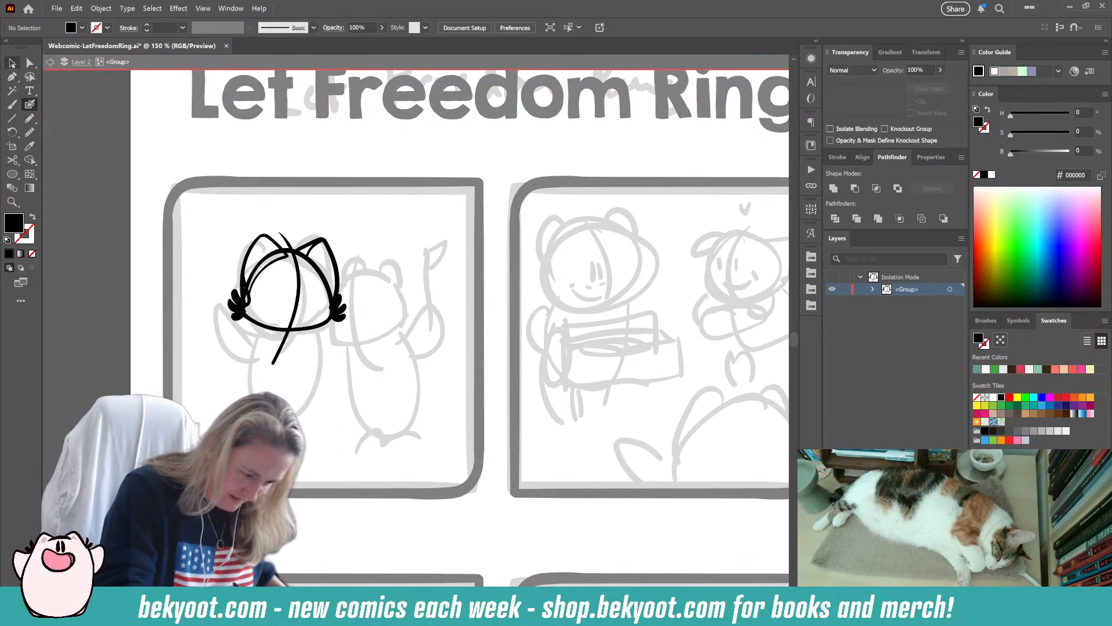
{"action": "mouse_move", "coordinate": [276, 279]}
{"action": "left_mouse_down"}
{"action": "mouse_move", "coordinate": [356, 227]}
{"action": "mouse_move", "coordinate": [316, 324]}
{"action": "mouse_move", "coordinate": [309, 385]}
{"action": "mouse_move", "coordinate": [278, 404]}
{"action": "mouse_move", "coordinate": [225, 372]}
{"action": "mouse_move", "coordinate": [250, 329]}
{"action": "mouse_move", "coordinate": [274, 323]}
{"action": "mouse_move", "coordinate": [319, 364]}
{"action": "mouse_move", "coordinate": [302, 399]}
{"action": "left_mouse_up"}
{"action": "left_click", "coordinate": [211, 289]}
- Ink a rounded body below the head with the Blob Brush, adding a curved centre guide and pointed lower corners, undoing the unwanted stroke
{"action": "left_click", "coordinate": [30, 104]}
{"action": "key", "text": "ctrl+z"}
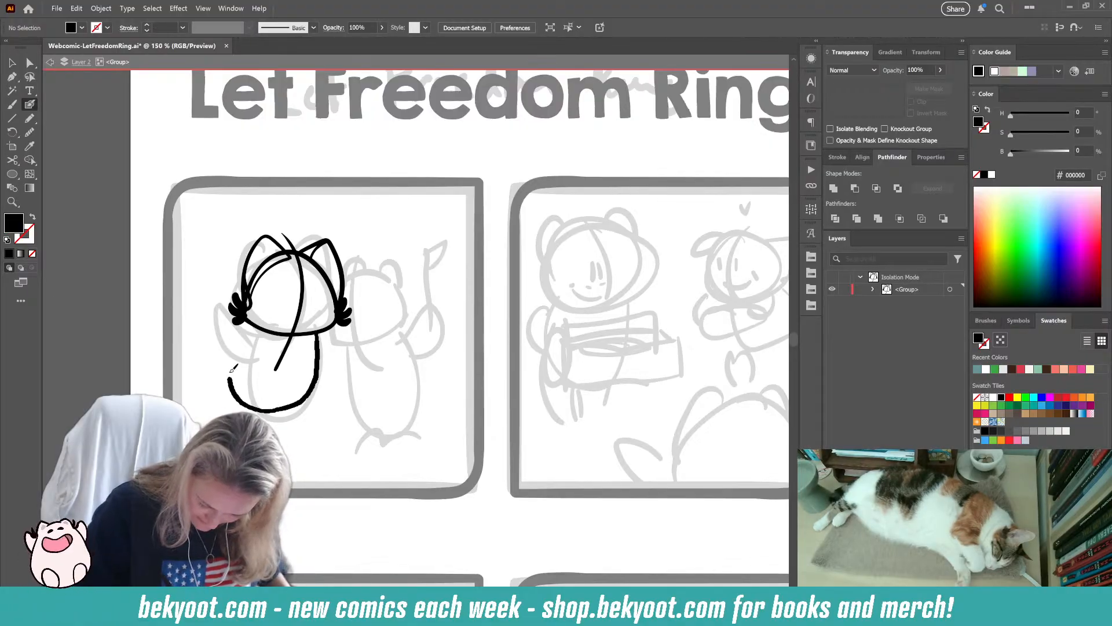
{"action": "left_click_drag", "start_coordinate": [234, 367], "coordinate": [271, 333]}
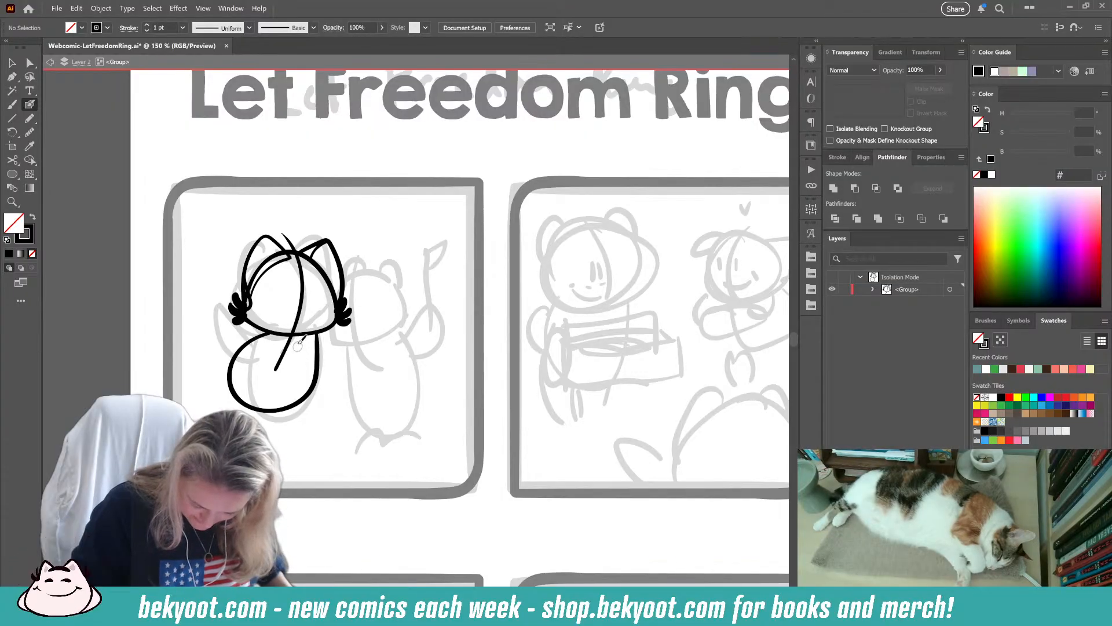
{"action": "left_click_drag", "start_coordinate": [298, 332], "coordinate": [299, 353]}
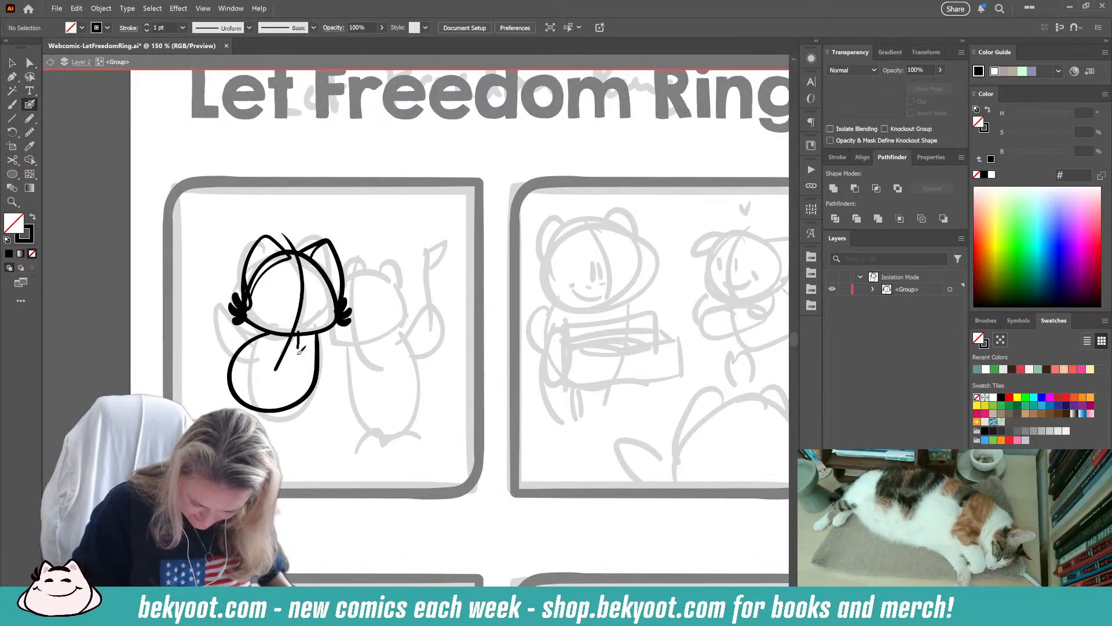
{"action": "left_click_drag", "start_coordinate": [274, 404], "coordinate": [268, 407]}
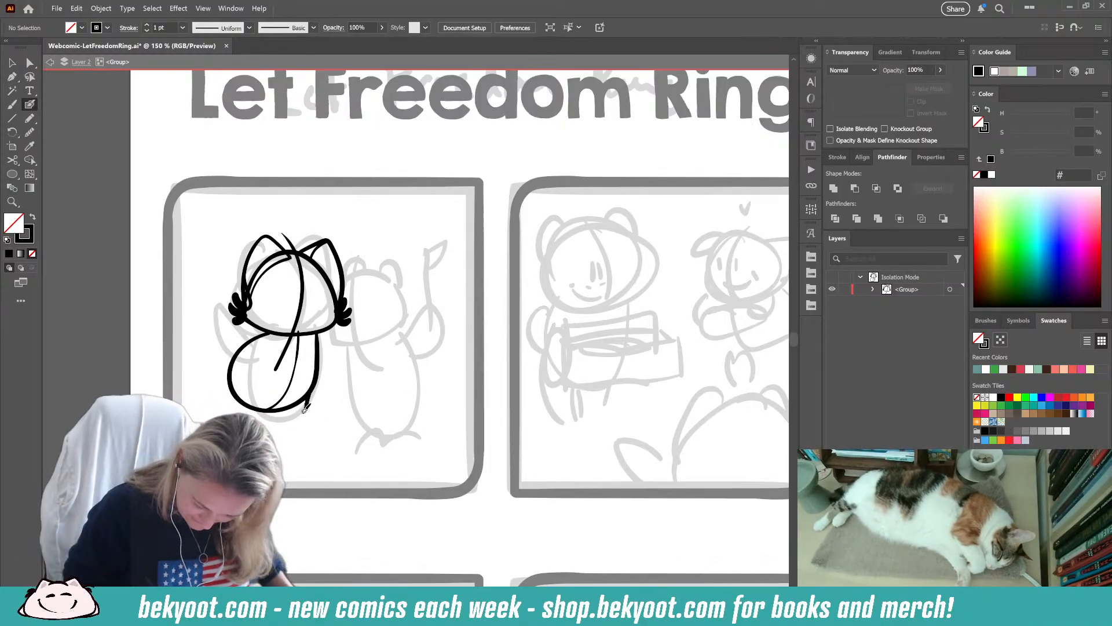
{"action": "left_click_drag", "start_coordinate": [304, 409], "coordinate": [277, 410]}
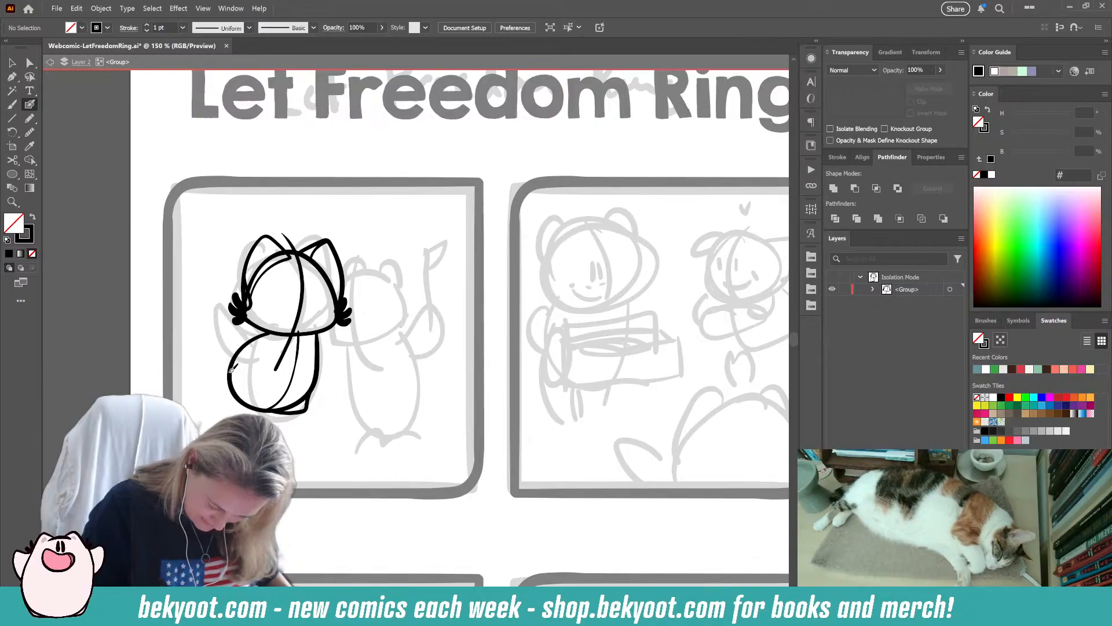
{"action": "left_click_drag", "start_coordinate": [225, 385], "coordinate": [240, 401]}
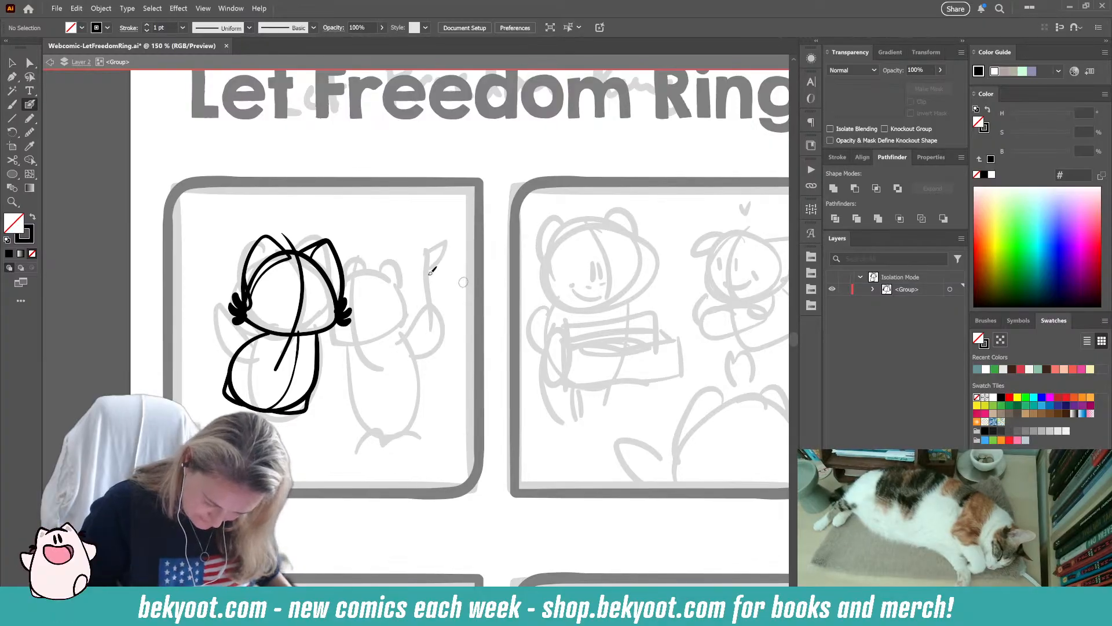
- Ink a thick curling tail with a heart-shaped tip on the body's left side, undoing unwanted strokes
{"action": "mouse_move", "coordinate": [254, 360]}
{"action": "left_mouse_down"}
{"action": "mouse_move", "coordinate": [216, 328]}
{"action": "mouse_move", "coordinate": [205, 336]}
{"action": "mouse_move", "coordinate": [225, 333]}
{"action": "mouse_move", "coordinate": [209, 338]}
{"action": "mouse_move", "coordinate": [246, 360]}
{"action": "mouse_move", "coordinate": [213, 331]}
{"action": "mouse_move", "coordinate": [207, 354]}
{"action": "mouse_move", "coordinate": [222, 360]}
{"action": "mouse_move", "coordinate": [205, 372]}
{"action": "mouse_move", "coordinate": [199, 363]}
{"action": "mouse_move", "coordinate": [217, 356]}
{"action": "mouse_move", "coordinate": [217, 368]}
{"action": "mouse_move", "coordinate": [204, 362]}
{"action": "mouse_move", "coordinate": [233, 347]}
{"action": "mouse_move", "coordinate": [205, 356]}
{"action": "left_mouse_up"}
{"action": "key", "text": "ctrl+z"}
{"action": "key", "text": "ctrl+z"}
{"action": "left_click", "coordinate": [200, 394], "text": "ctrl"}
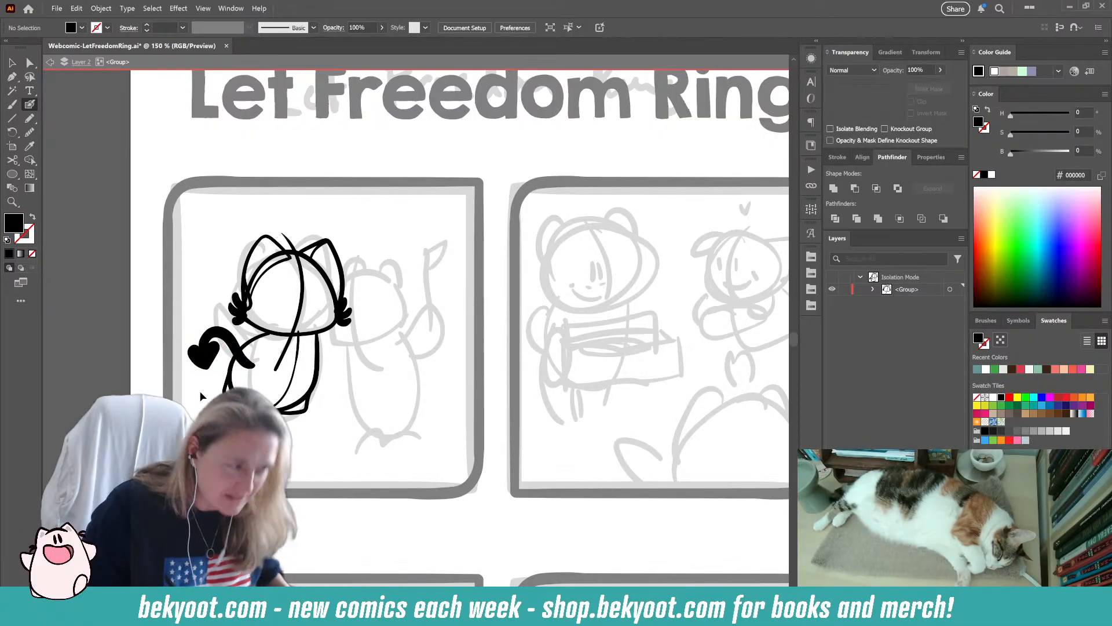
- Smooth the tail's curve and rotate the tail with its heart tip slightly against the body
{"action": "left_click", "coordinate": [249, 360], "text": "ctrl"}
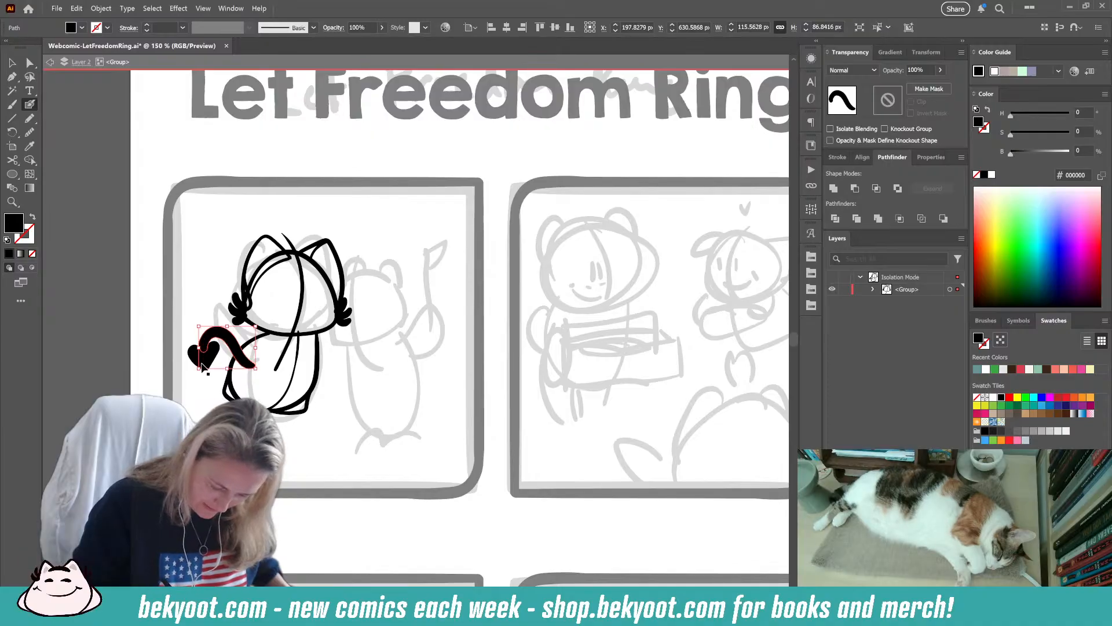
{"action": "key", "text": "ctrl+alt+shift+s"}
{"action": "left_click_drag", "start_coordinate": [534, 101], "coordinate": [545, 100]}
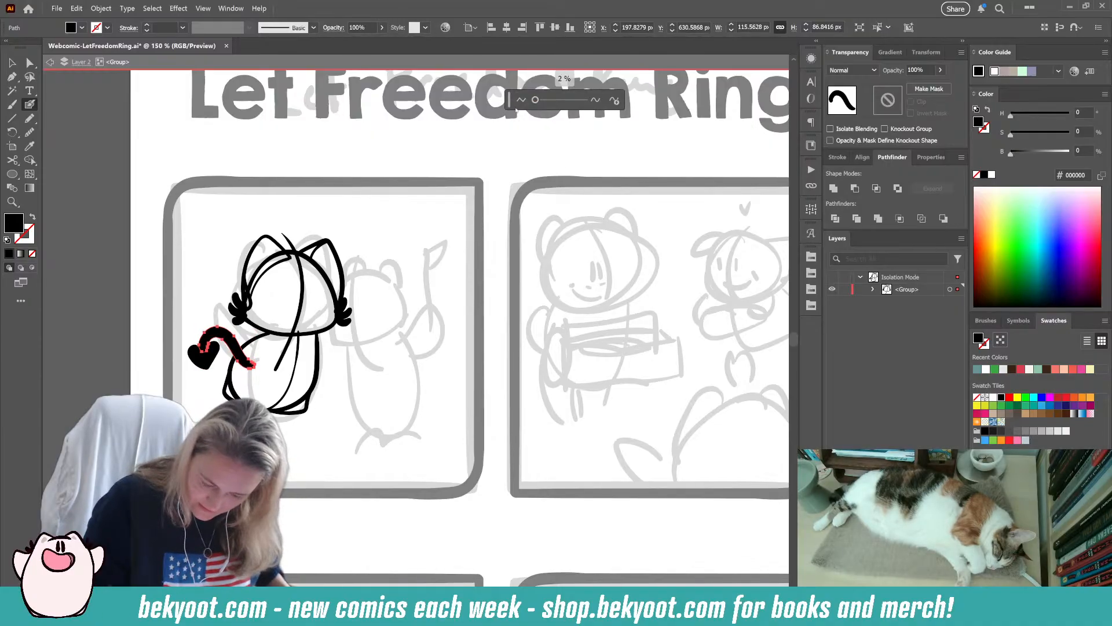
{"action": "left_click", "coordinate": [215, 274], "text": "ctrl"}
{"action": "left_click_drag", "start_coordinate": [189, 329], "coordinate": [216, 360]}
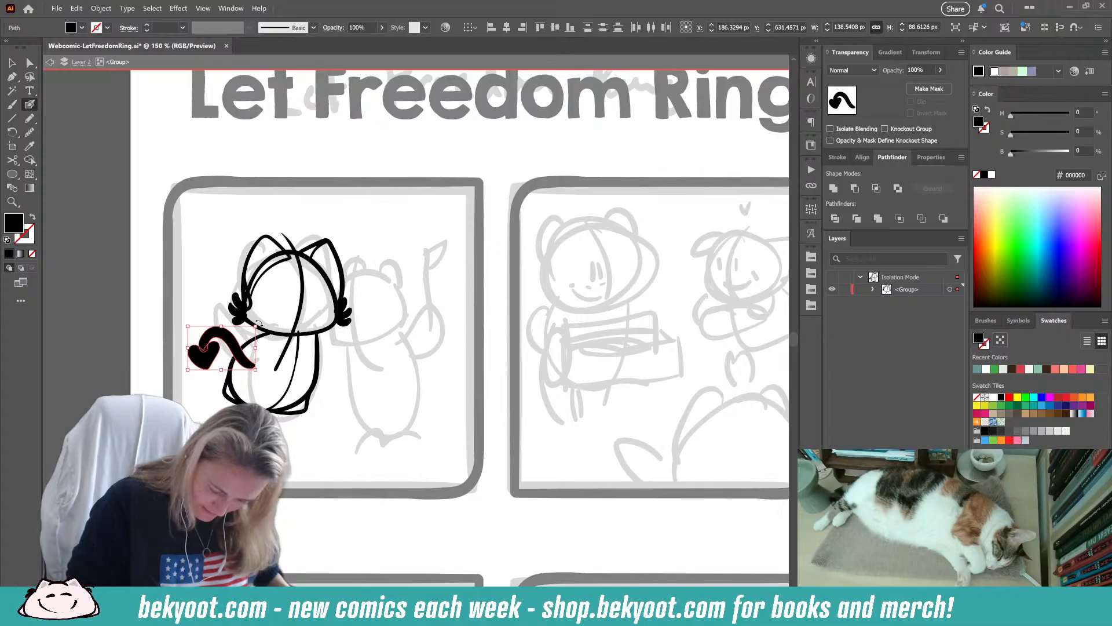
{"action": "left_click", "coordinate": [211, 273], "text": "ctrl"}
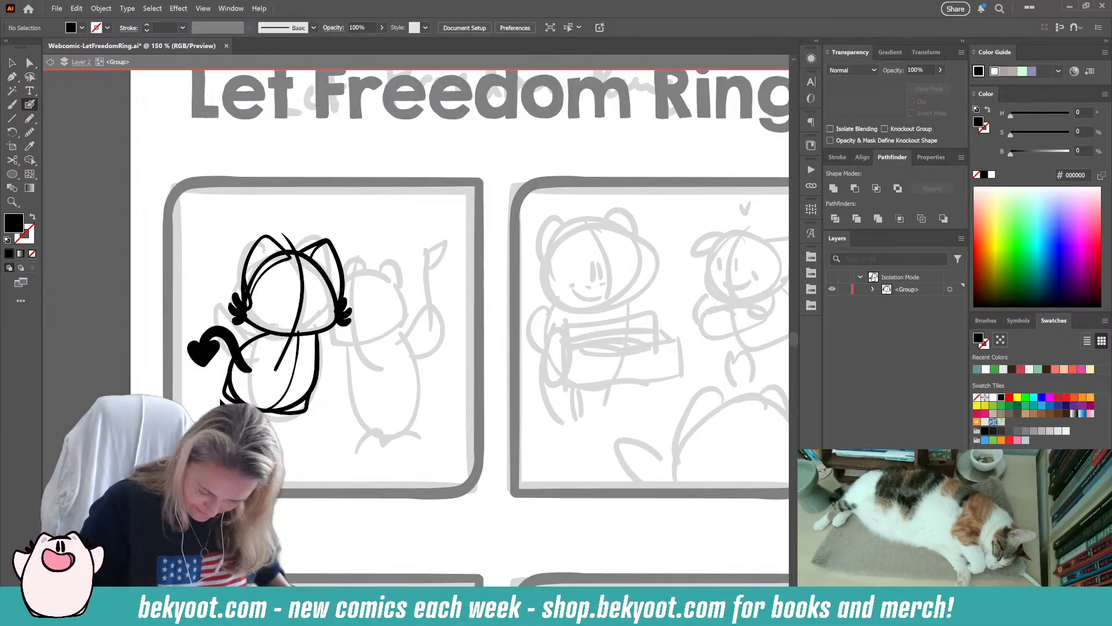
{"action": "left_click_drag", "start_coordinate": [237, 358], "coordinate": [246, 369]}
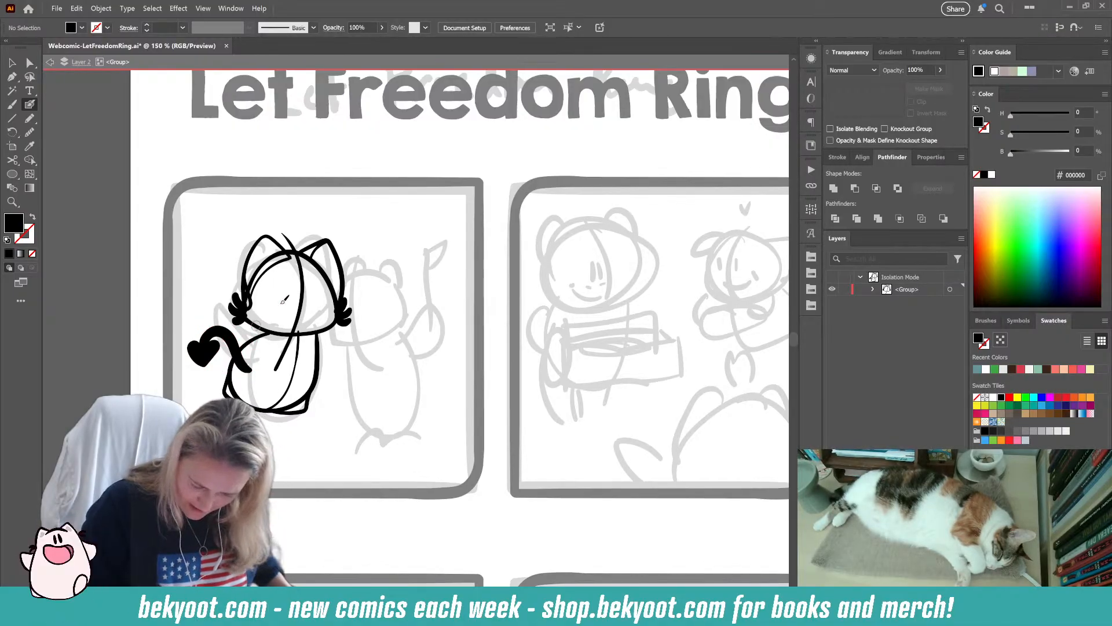
- Move the tail and its heart tip out of the first panel, onto the empty area beside the page
{"action": "left_click", "coordinate": [12, 62]}
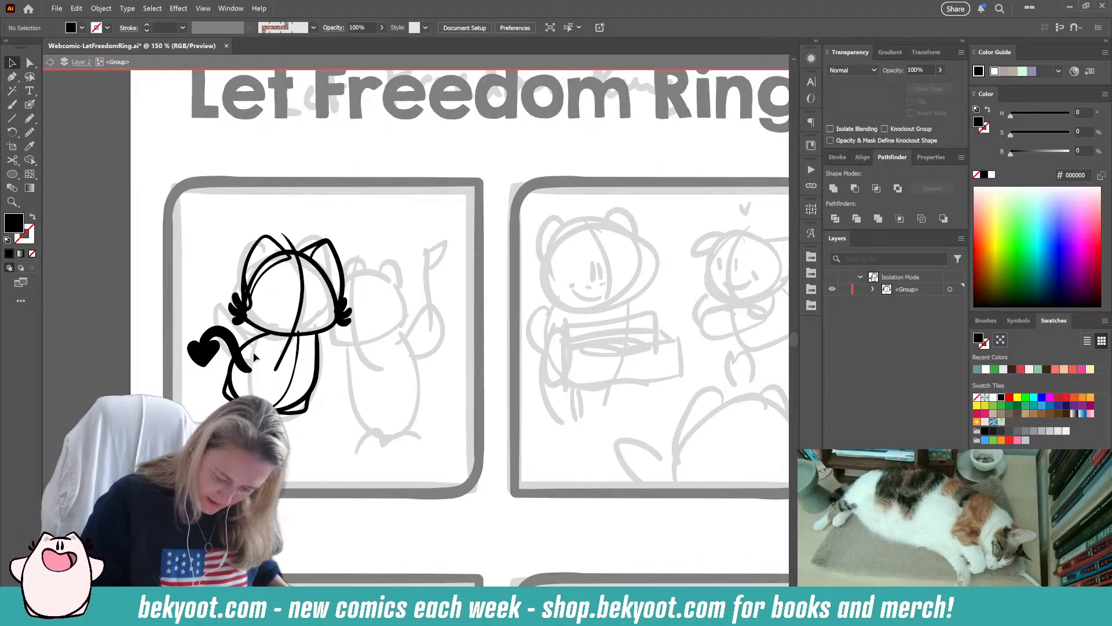
{"action": "left_click_drag", "start_coordinate": [192, 309], "coordinate": [213, 347]}
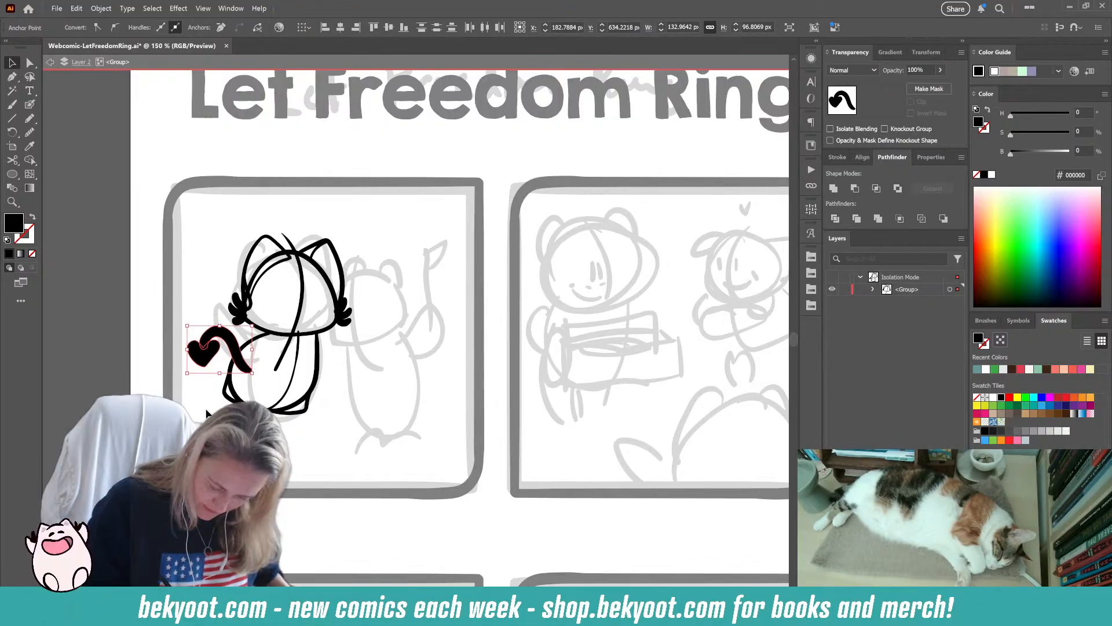
{"action": "left_click_drag", "start_coordinate": [236, 353], "coordinate": [120, 382]}
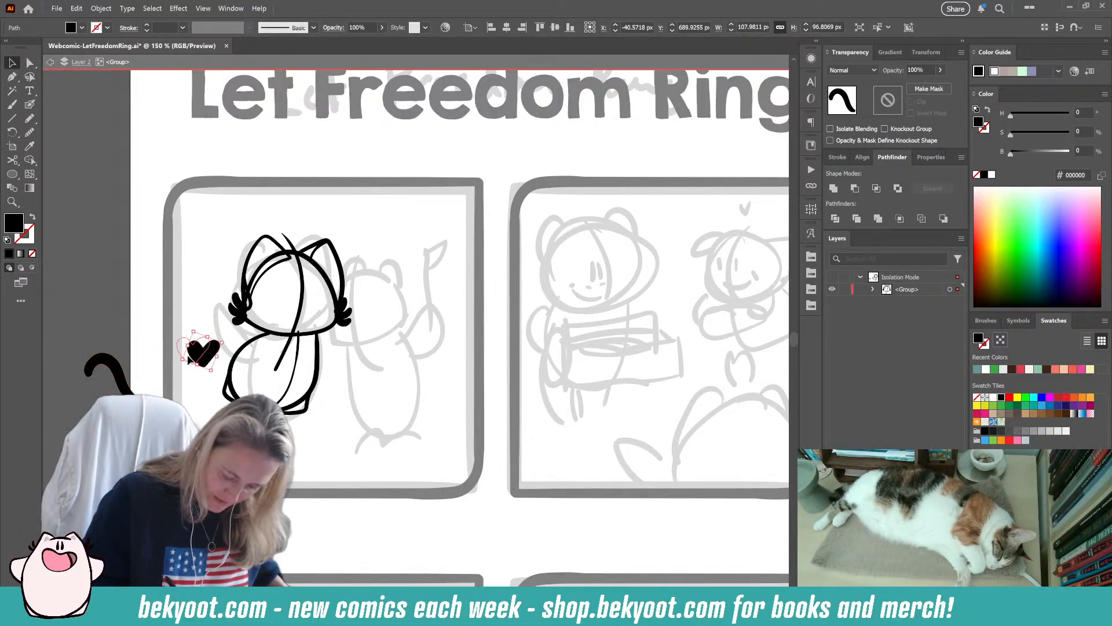
{"action": "left_click_drag", "start_coordinate": [203, 351], "coordinate": [91, 323]}
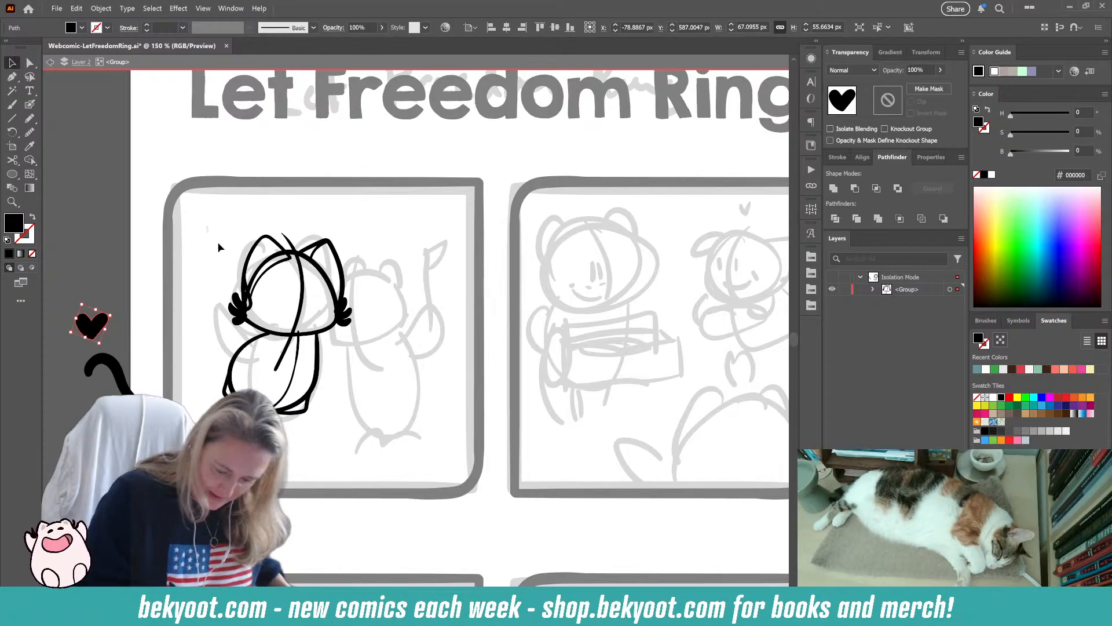
- Select the first character's head and body together and enlarge them to fill more of the panel
{"action": "left_click_drag", "start_coordinate": [218, 230], "coordinate": [366, 376]}
{"action": "left_click_drag", "start_coordinate": [223, 415], "coordinate": [204, 439]}
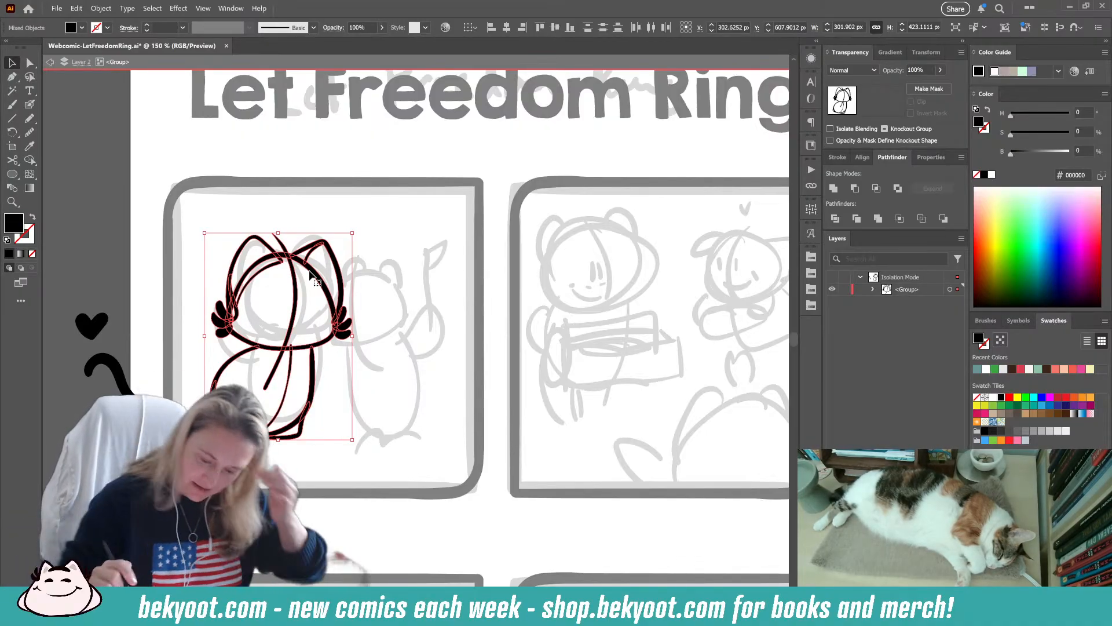
{"action": "key", "text": "shift+b"}
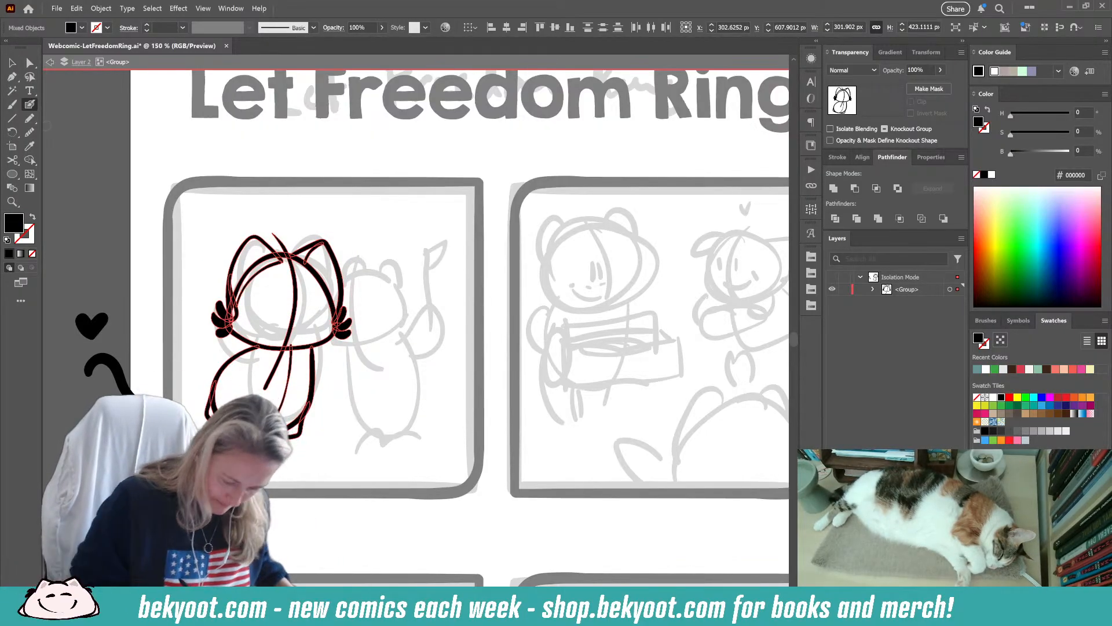
{"action": "key", "text": "ctrl+shift+a"}
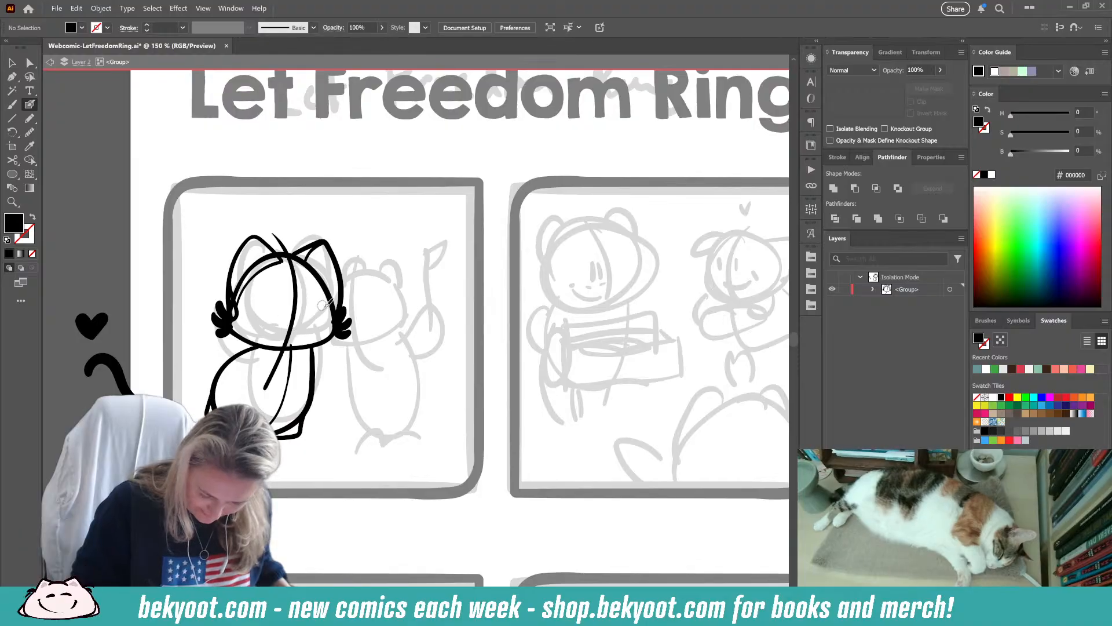
- Replace the head's centre guide line with a new one that bows further toward the right cheek
{"action": "left_click", "coordinate": [294, 317], "text": "ctrl"}
{"action": "key", "text": "Delete"}
{"action": "mouse_move", "coordinate": [277, 245]}
{"action": "left_mouse_down"}
{"action": "mouse_move", "coordinate": [311, 301]}
{"action": "mouse_move", "coordinate": [274, 379]}
{"action": "left_mouse_up"}
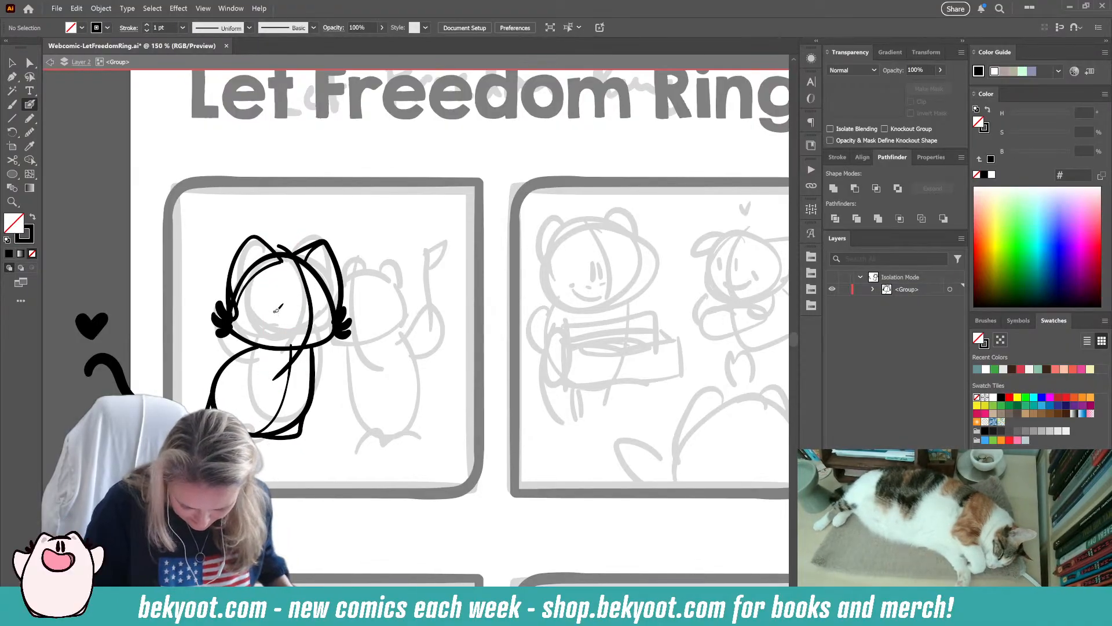
- Ink closed eyes and a smile on the face, and thick black stripes across the forehead
{"action": "mouse_move", "coordinate": [272, 311]}
{"action": "left_mouse_down"}
{"action": "mouse_move", "coordinate": [325, 315]}
{"action": "mouse_move", "coordinate": [264, 323]}
{"action": "mouse_move", "coordinate": [291, 329]}
{"action": "left_mouse_up"}
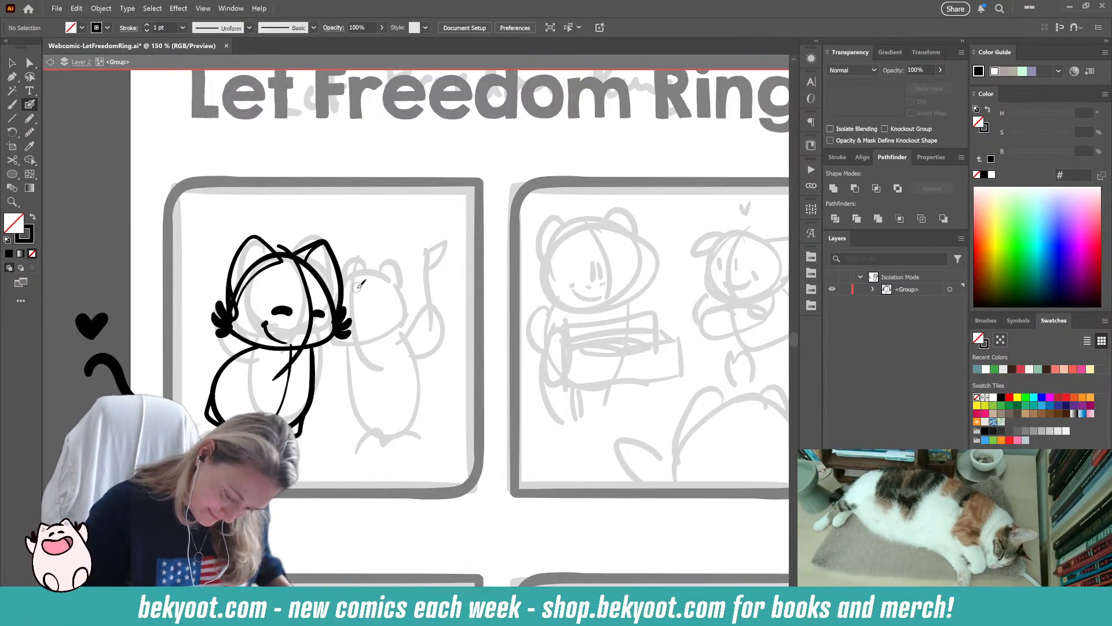
{"action": "mouse_move", "coordinate": [278, 286]}
{"action": "left_mouse_down"}
{"action": "mouse_move", "coordinate": [318, 292]}
{"action": "mouse_move", "coordinate": [290, 269]}
{"action": "mouse_move", "coordinate": [327, 278]}
{"action": "left_mouse_up"}
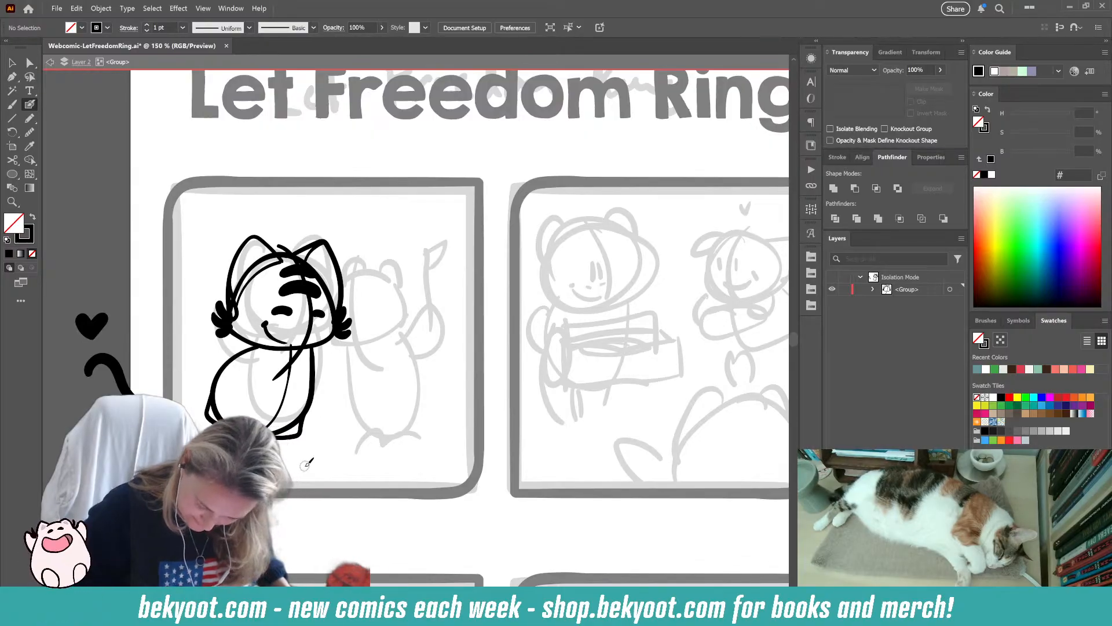
- Ink the character's raised left arm holding a small rectangular flag on a pole, plus the feet, undoing the unwanted stroke
{"action": "mouse_move", "coordinate": [267, 347]}
{"action": "left_mouse_down"}
{"action": "mouse_move", "coordinate": [205, 322]}
{"action": "mouse_move", "coordinate": [206, 367]}
{"action": "mouse_move", "coordinate": [248, 382]}
{"action": "mouse_move", "coordinate": [231, 314]}
{"action": "mouse_move", "coordinate": [215, 309]}
{"action": "mouse_move", "coordinate": [210, 335]}
{"action": "mouse_move", "coordinate": [253, 372]}
{"action": "left_mouse_up"}
{"action": "key", "text": "ctrl+z"}
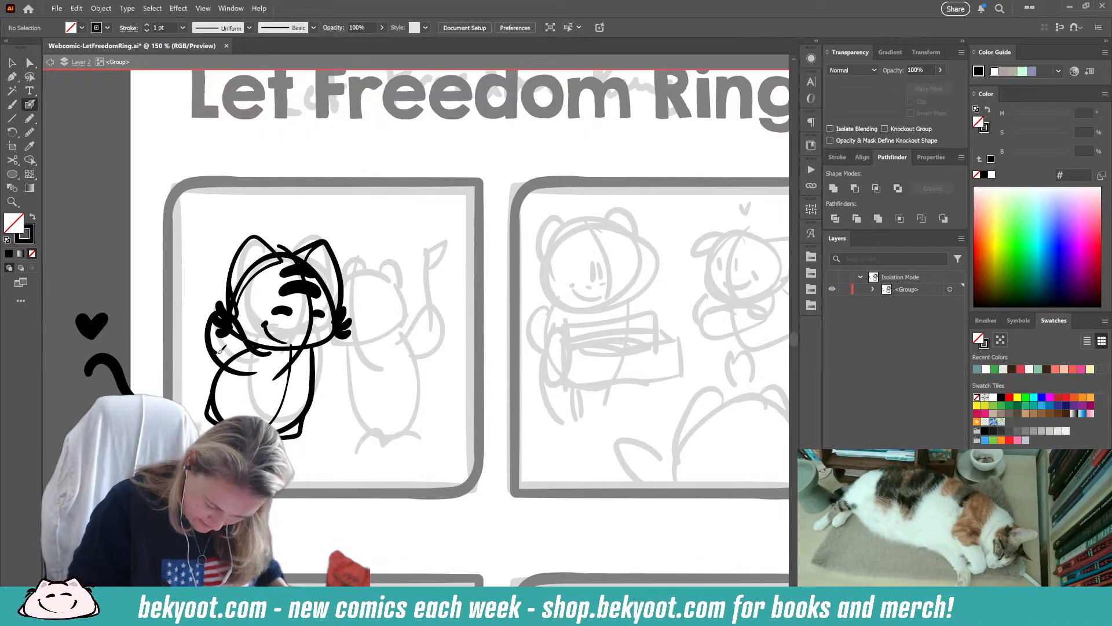
{"action": "mouse_move", "coordinate": [219, 332]}
{"action": "left_mouse_down"}
{"action": "mouse_move", "coordinate": [212, 265]}
{"action": "mouse_move", "coordinate": [180, 264]}
{"action": "mouse_move", "coordinate": [182, 292]}
{"action": "mouse_move", "coordinate": [208, 294]}
{"action": "left_mouse_up"}
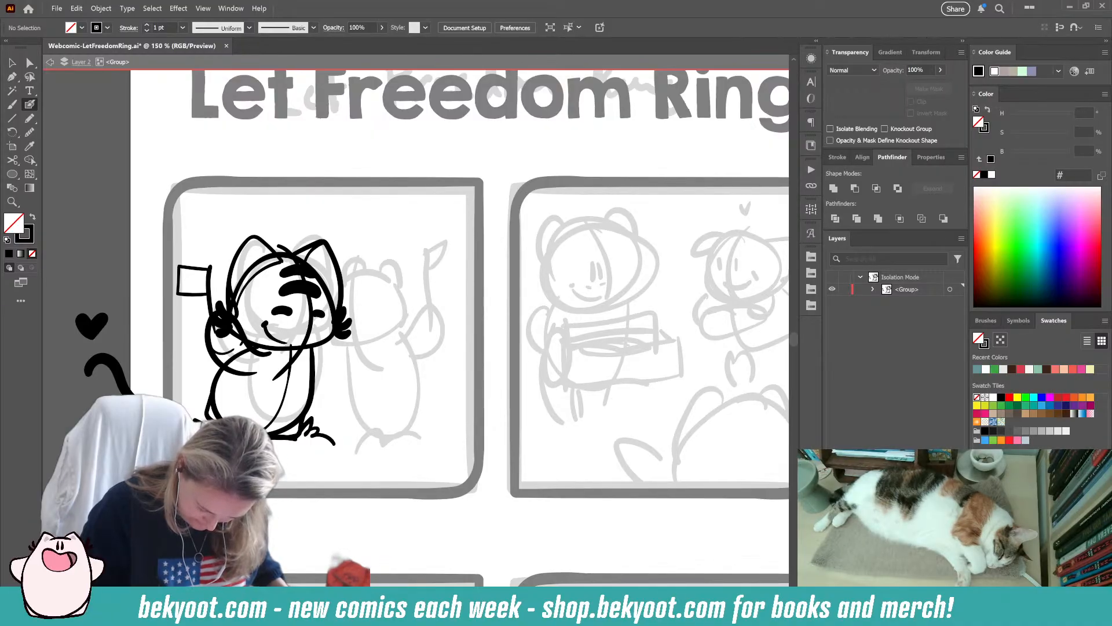
- Ink the second character's head beside the first character, with a short arc on top and a rounded cheek-and-chin outline
{"action": "scroll", "coordinate": [336, 470], "scroll_direction": "right", "scroll_amount": 3}
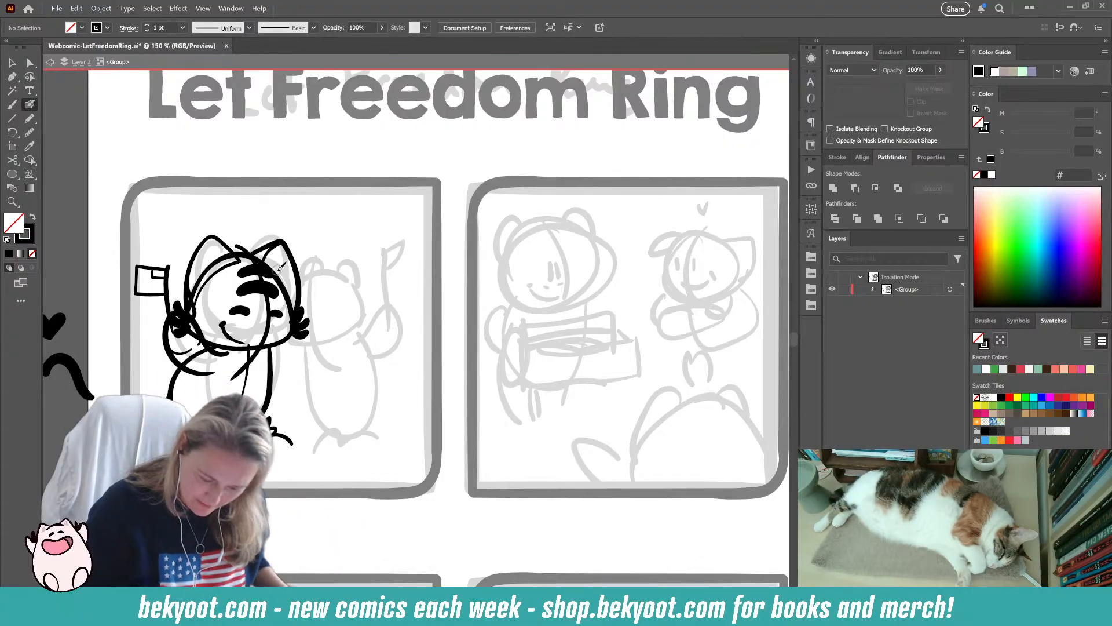
{"action": "left_click", "coordinate": [302, 316]}
{"action": "left_click", "coordinate": [318, 317]}
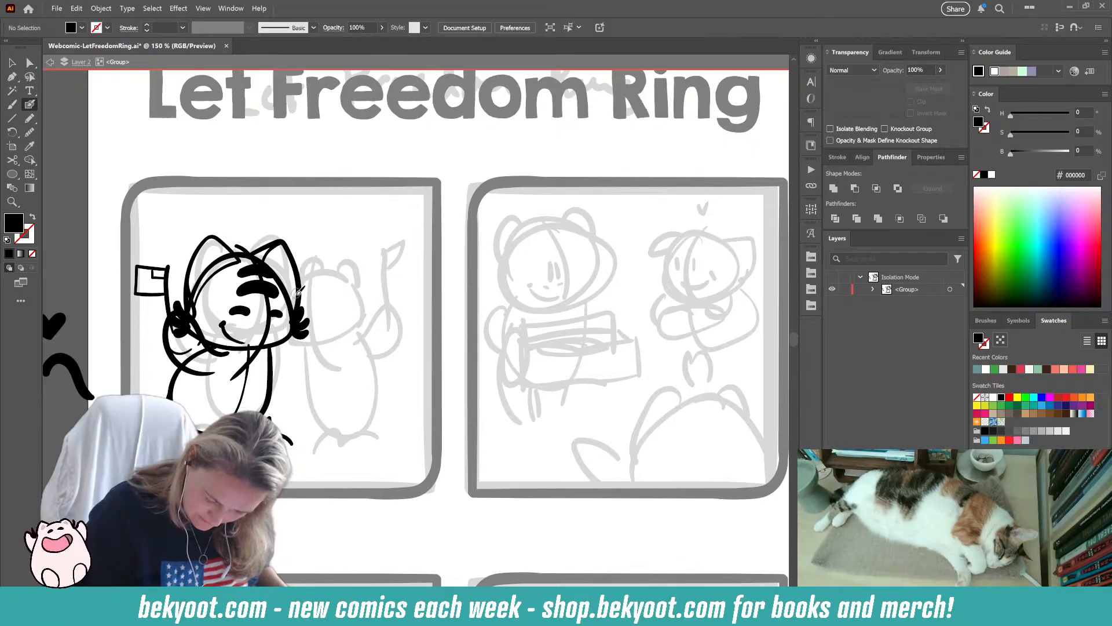
{"action": "mouse_move", "coordinate": [297, 293]}
{"action": "left_mouse_down"}
{"action": "mouse_move", "coordinate": [328, 289]}
{"action": "mouse_move", "coordinate": [315, 289]}
{"action": "left_mouse_up"}
{"action": "left_click", "coordinate": [352, 307], "text": "ctrl"}
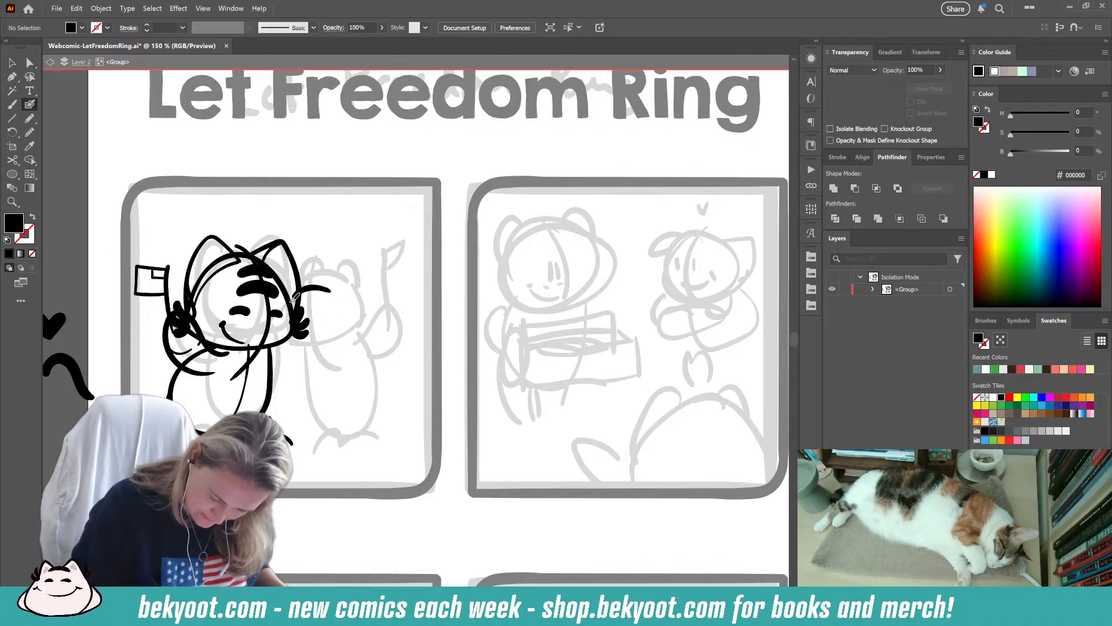
{"action": "mouse_move", "coordinate": [278, 343]}
{"action": "left_mouse_down"}
{"action": "mouse_move", "coordinate": [306, 353]}
{"action": "mouse_move", "coordinate": [343, 339]}
{"action": "mouse_move", "coordinate": [341, 296]}
{"action": "left_mouse_up"}
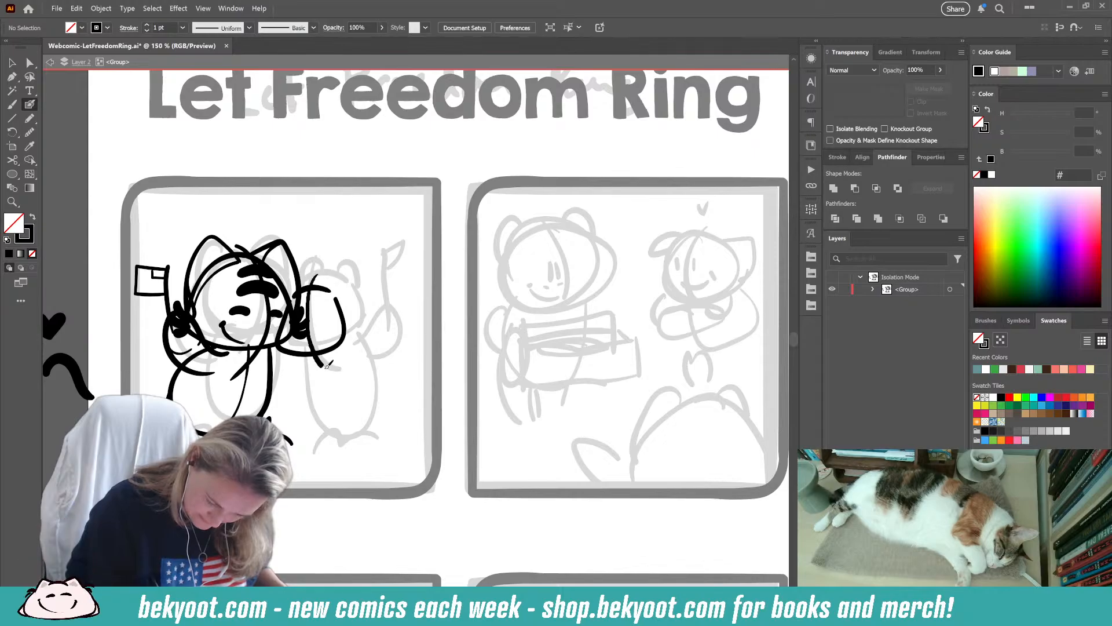
- Flatten the second character's cheek-and-chin outline slightly and draw a curved vertical centre guide line through the head
{"action": "left_click", "coordinate": [343, 325], "text": "ctrl"}
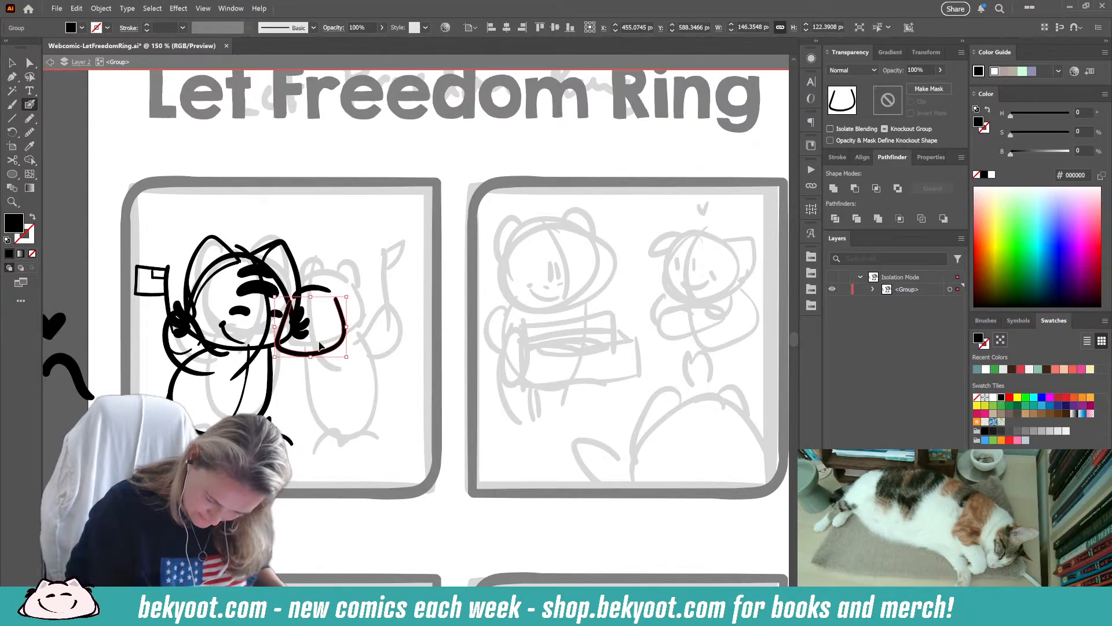
{"action": "left_click_drag", "start_coordinate": [311, 356], "coordinate": [310, 354]}
{"action": "left_click", "coordinate": [321, 381], "text": "ctrl"}
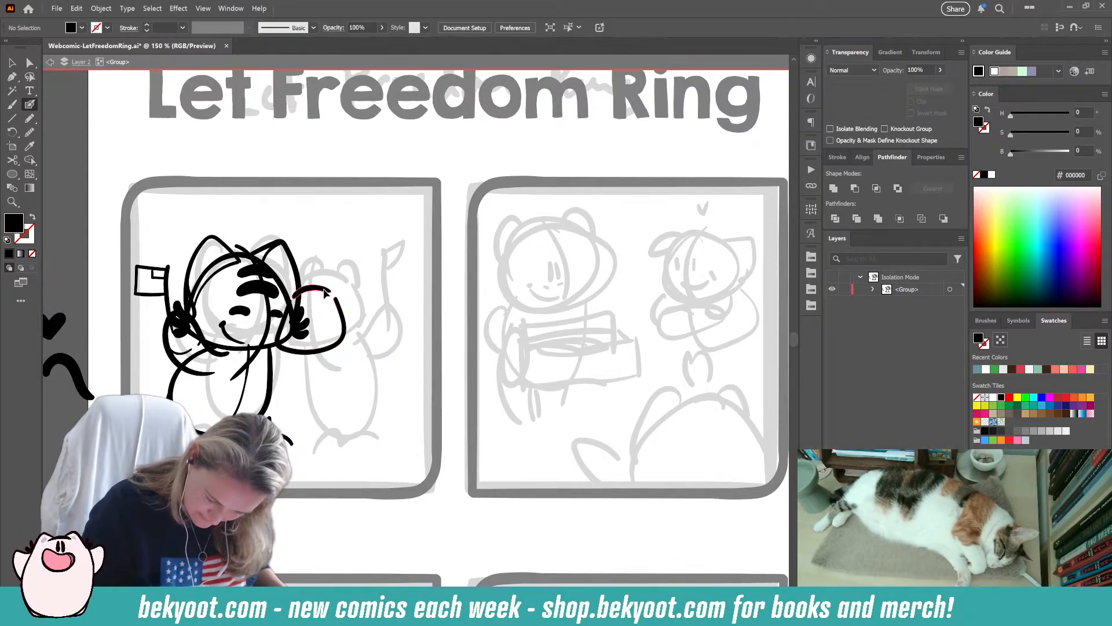
{"action": "left_click", "coordinate": [316, 289], "text": "ctrl"}
{"action": "left_click_drag", "start_coordinate": [346, 280], "coordinate": [323, 377]}
- Group the second head's top arc, cheek-and-chin outline and guide line, and open the group in isolation
{"action": "left_click", "coordinate": [347, 283], "text": "ctrl"}
{"action": "left_click", "coordinate": [321, 291], "text": "ctrl"}
{"action": "left_click", "coordinate": [337, 303], "text": "ctrl+shift"}
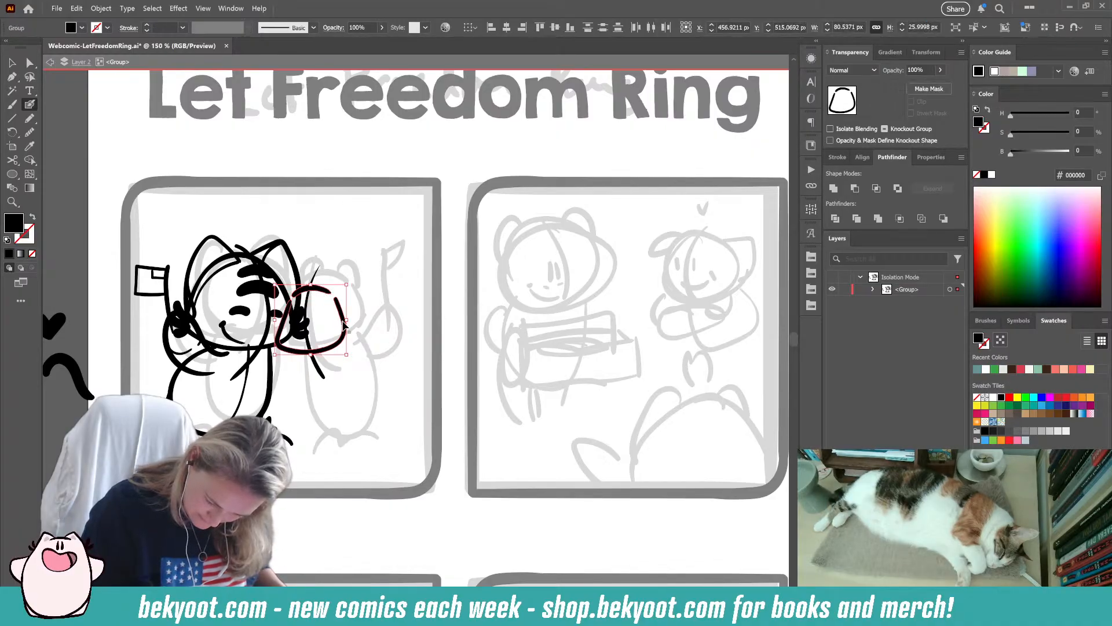
{"action": "left_click", "coordinate": [307, 308], "text": "ctrl+shift"}
{"action": "key", "text": "ctrl+g"}
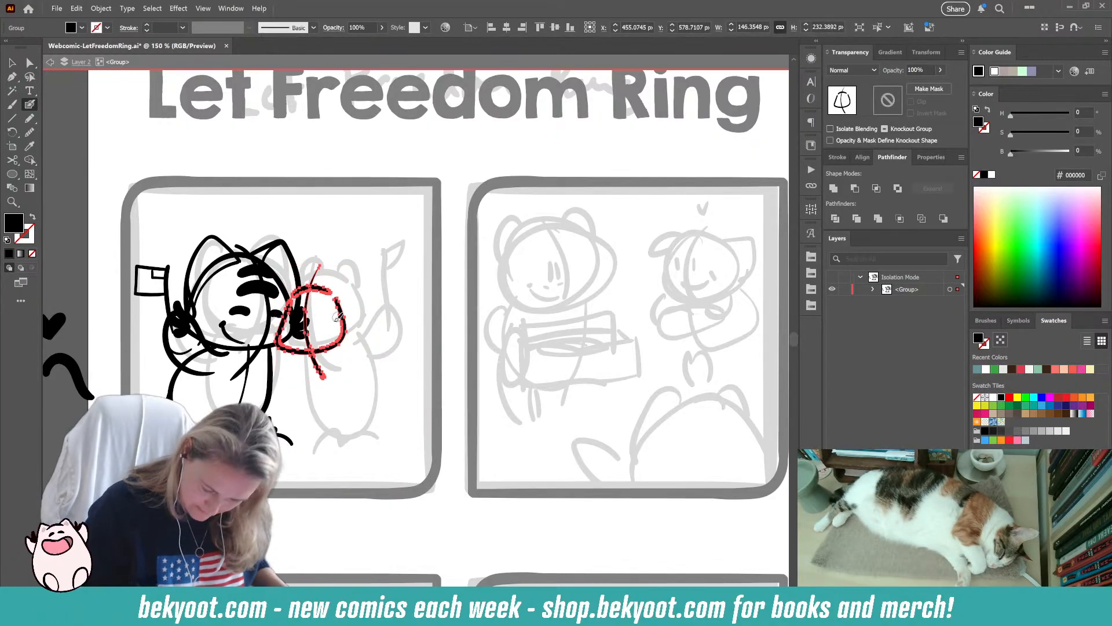
{"action": "double_click", "coordinate": [339, 346], "text": "ctrl"}
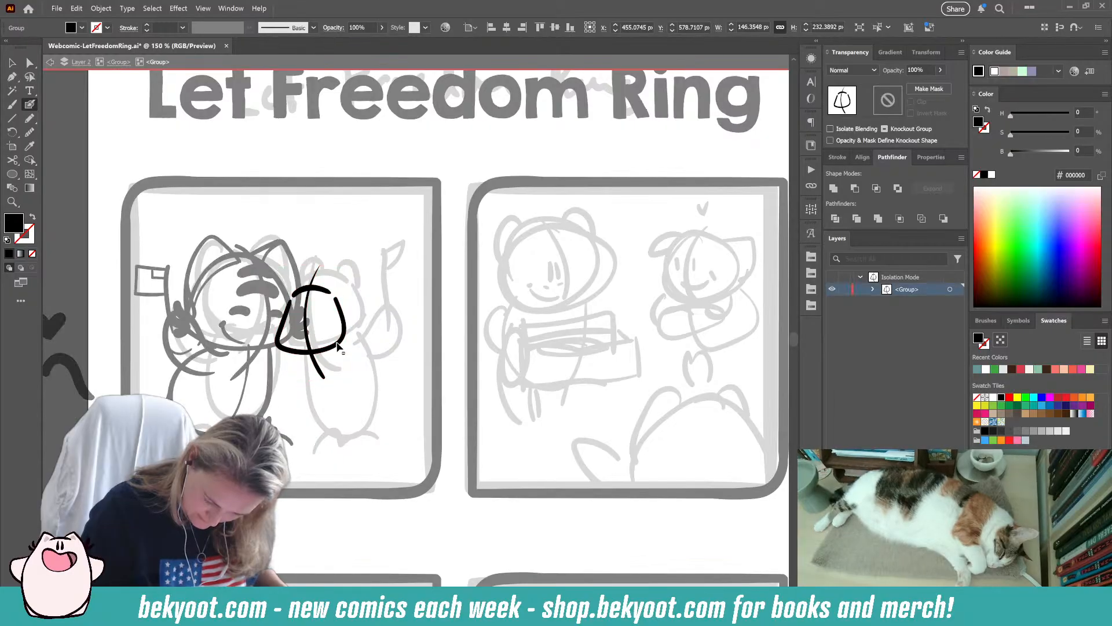
- Smooth the second head's top arc and its cheek-and-chin outline, and narrow the top arc slightly
{"action": "left_click", "coordinate": [321, 290], "text": "ctrl"}
{"action": "key", "text": "F2"}
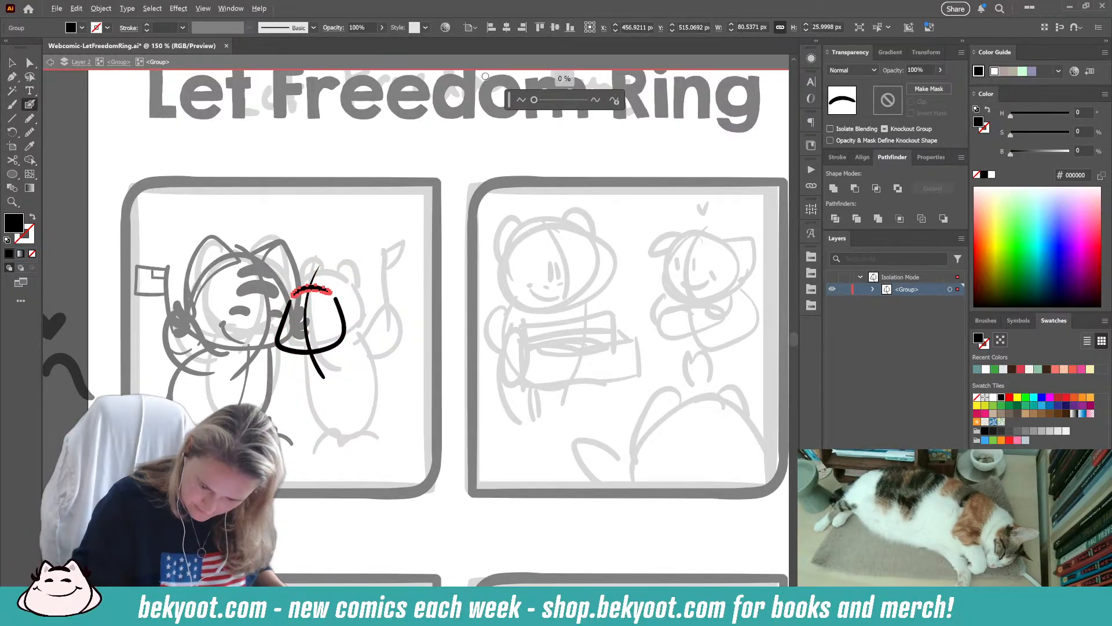
{"action": "left_click", "coordinate": [539, 101]}
{"action": "left_click", "coordinate": [344, 334], "text": "ctrl"}
{"action": "key", "text": "F2"}
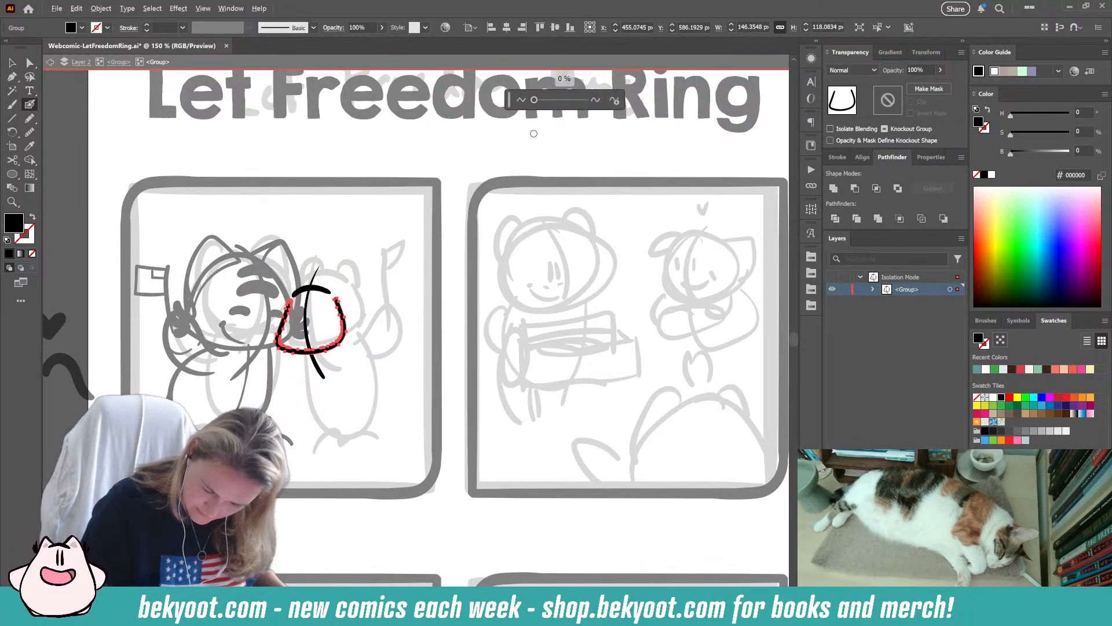
{"action": "left_click", "coordinate": [535, 101]}
{"action": "left_click", "coordinate": [350, 272], "text": "ctrl"}
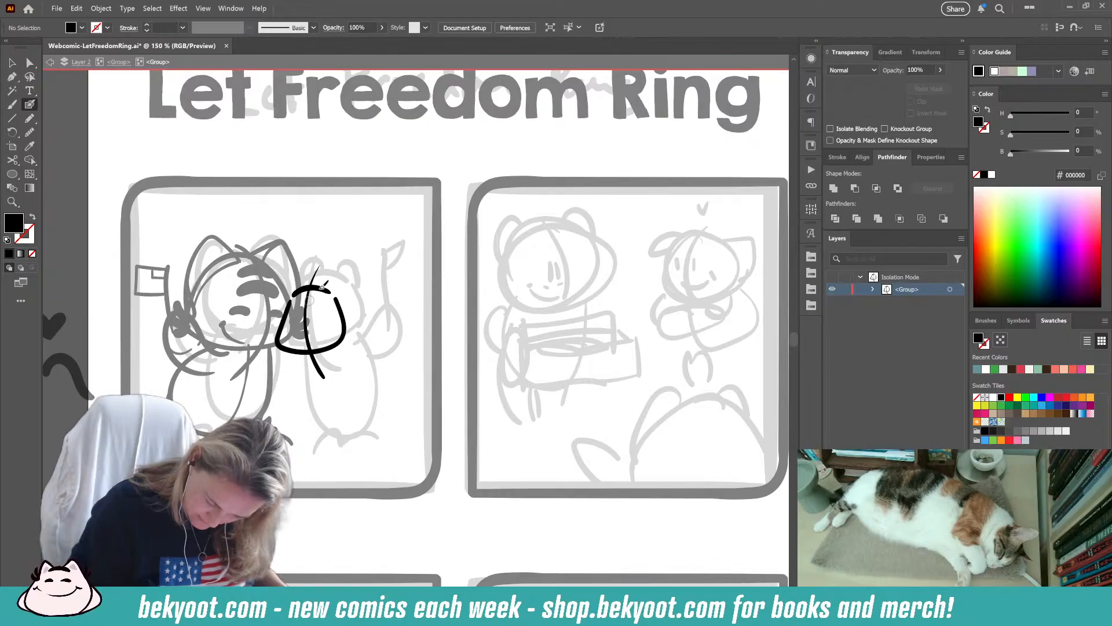
{"action": "left_click", "coordinate": [306, 293], "text": "ctrl"}
{"action": "left_click_drag", "start_coordinate": [332, 287], "coordinate": [319, 287]}
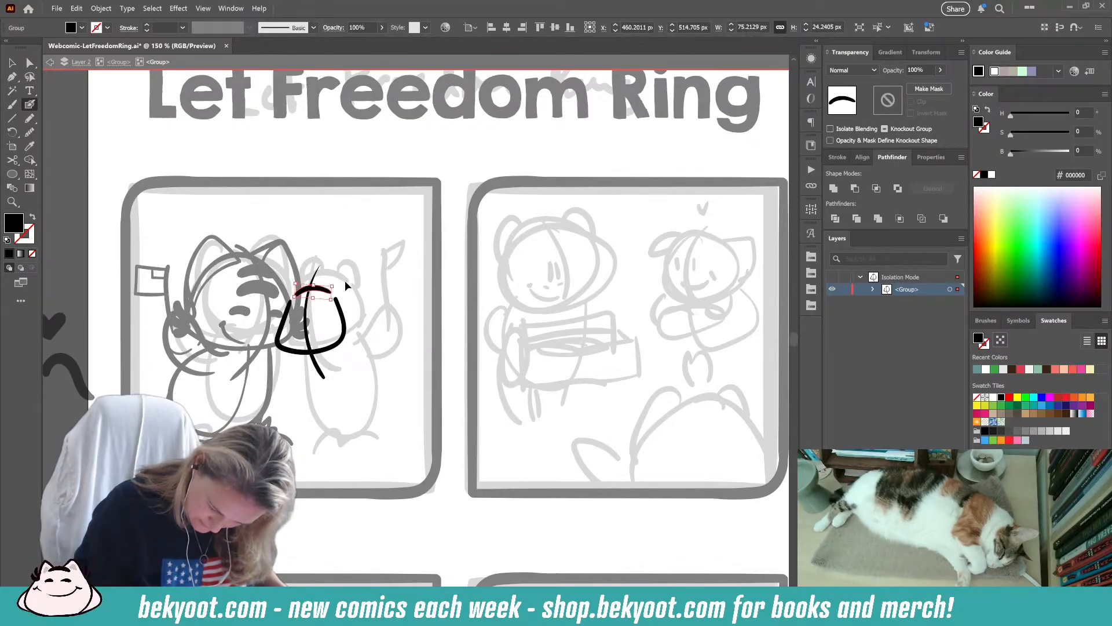
{"action": "left_click", "coordinate": [303, 282], "text": "ctrl"}
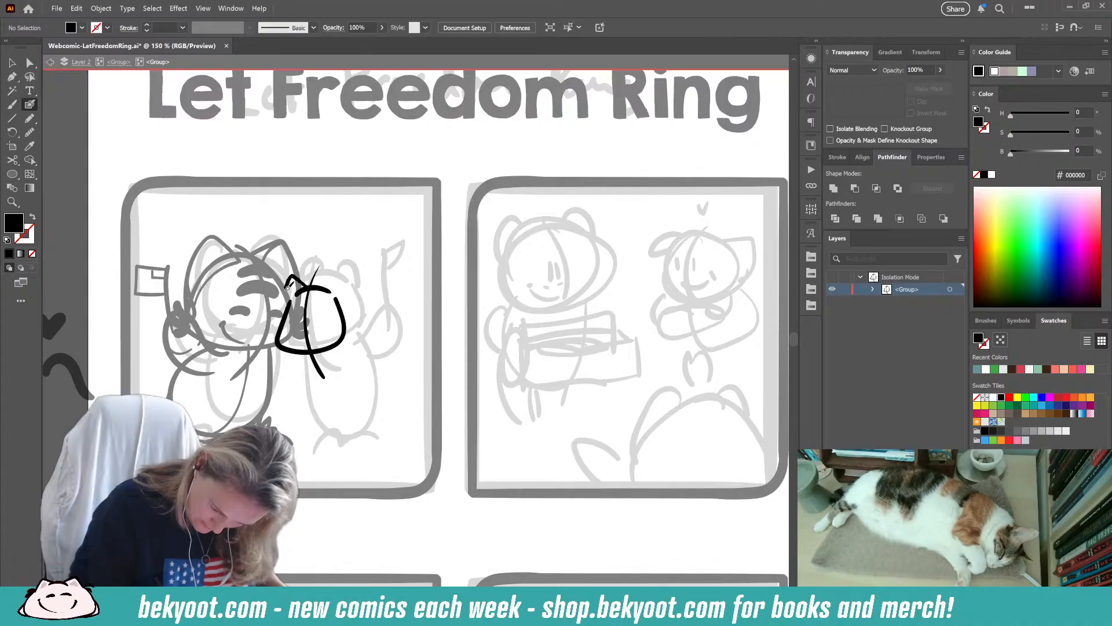
- Ink pointed ears, black cheek tufts on both sides and closed eyes on the second head, undoing the unwanted stroke
{"action": "mouse_move", "coordinate": [287, 288]}
{"action": "left_mouse_down"}
{"action": "mouse_move", "coordinate": [284, 314]}
{"action": "mouse_move", "coordinate": [333, 277]}
{"action": "mouse_move", "coordinate": [324, 282]}
{"action": "mouse_move", "coordinate": [346, 285]}
{"action": "mouse_move", "coordinate": [354, 311]}
{"action": "left_mouse_up"}
{"action": "key", "text": "ctrl+z"}
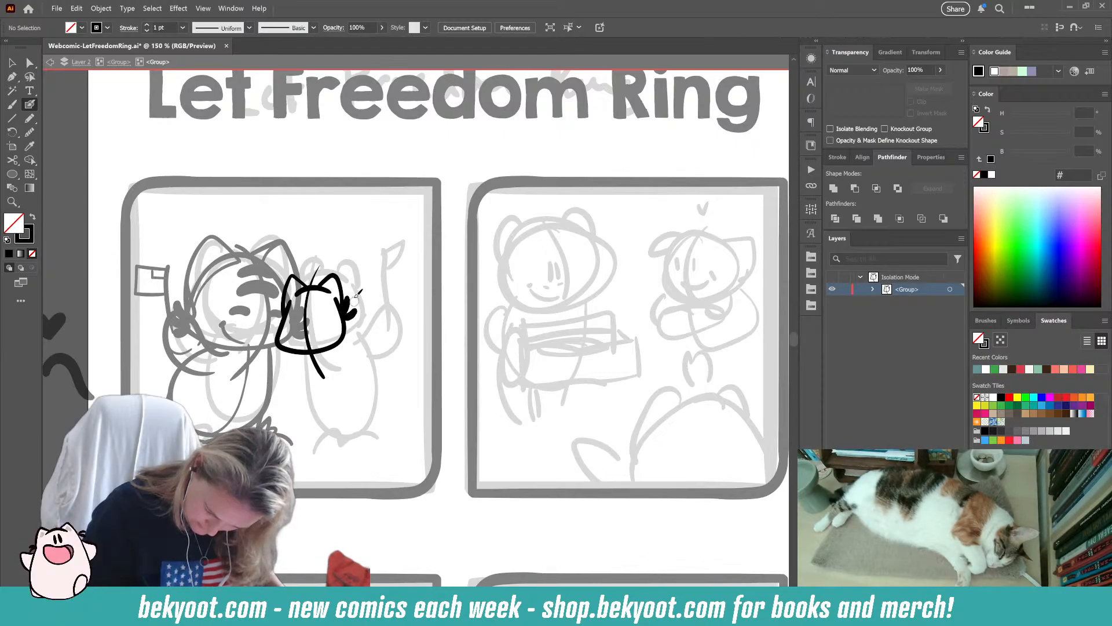
{"action": "left_click_drag", "start_coordinate": [282, 298], "coordinate": [281, 346]}
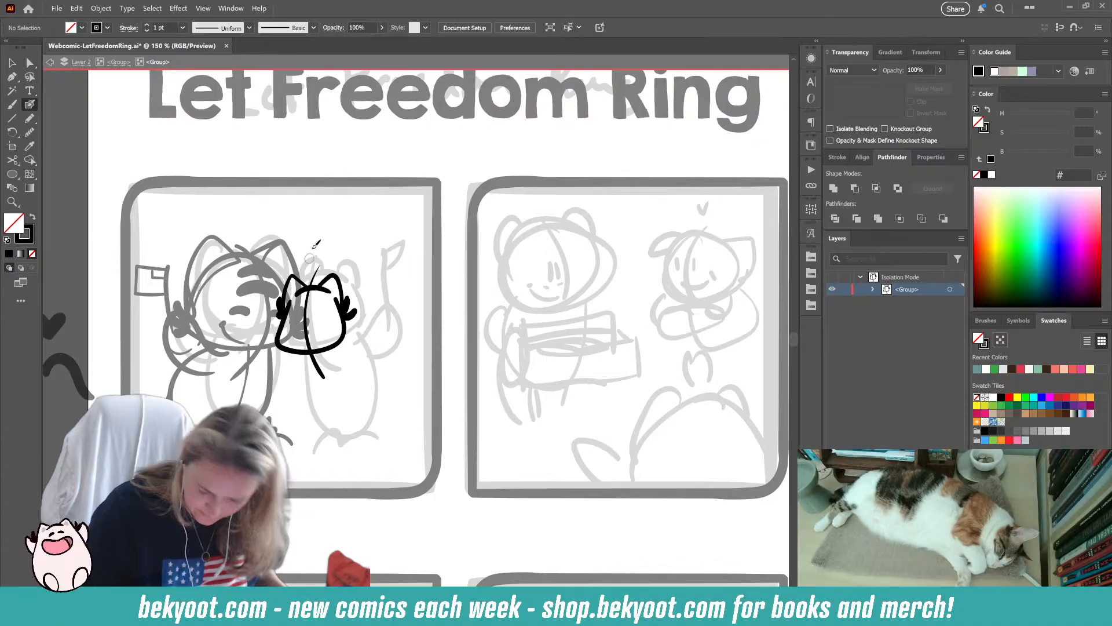
{"action": "left_click_drag", "start_coordinate": [300, 317], "coordinate": [322, 315]}
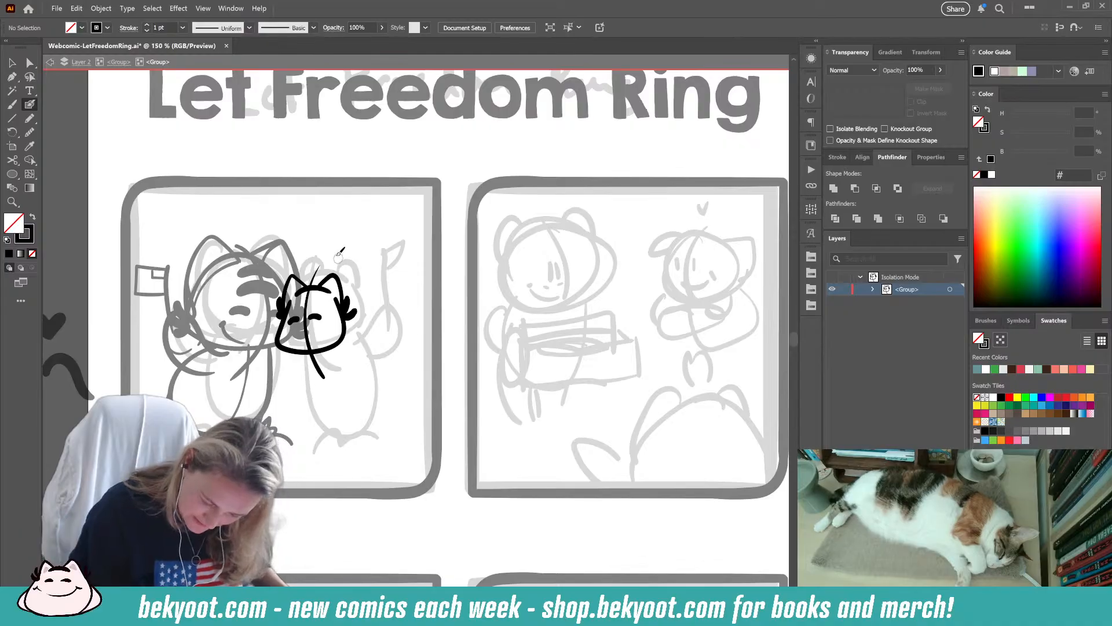
- Fade the second head's cheek-and-chin outline to 51% opacity as a tracing guide
{"action": "left_click_drag", "start_coordinate": [280, 331], "coordinate": [281, 326]}
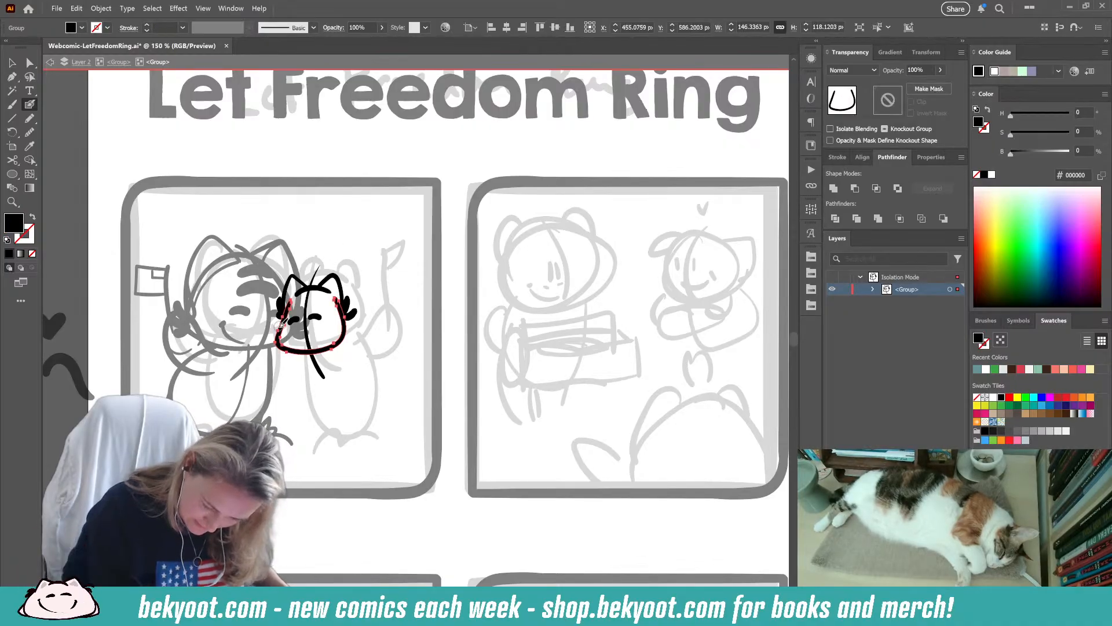
{"action": "left_click", "coordinate": [941, 70]}
{"action": "left_click", "coordinate": [917, 84]}
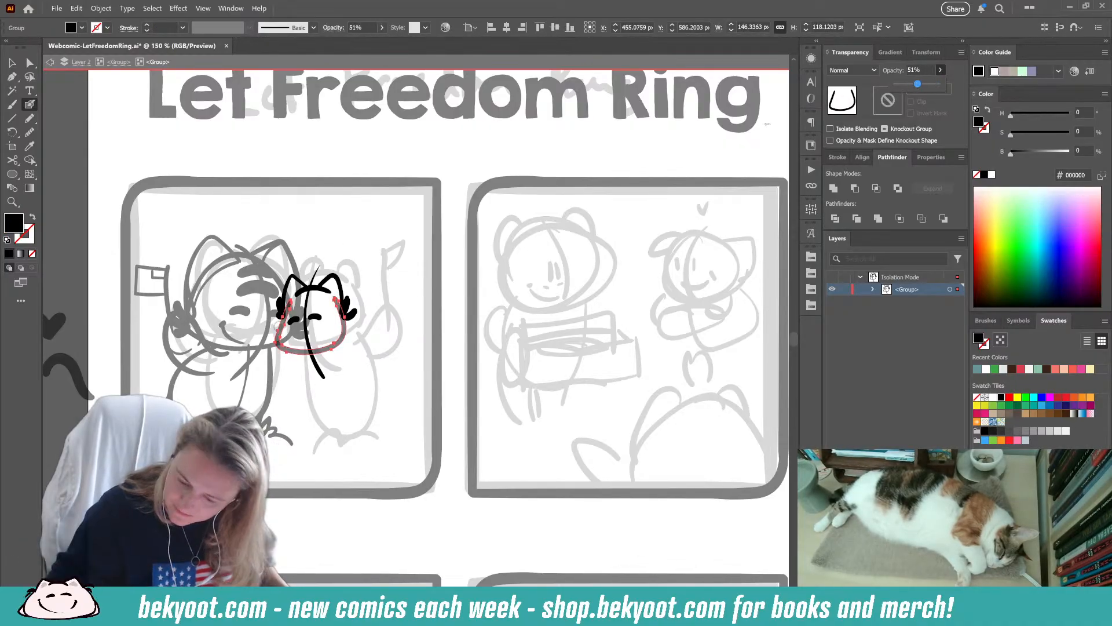
{"action": "left_click", "coordinate": [378, 346], "text": "ctrl"}
- Ink a new cheek-and-jaw outline with wider cheeks over the faded one, undoing the unsuitable strokes
{"action": "left_click_drag", "start_coordinate": [353, 317], "coordinate": [350, 313]}
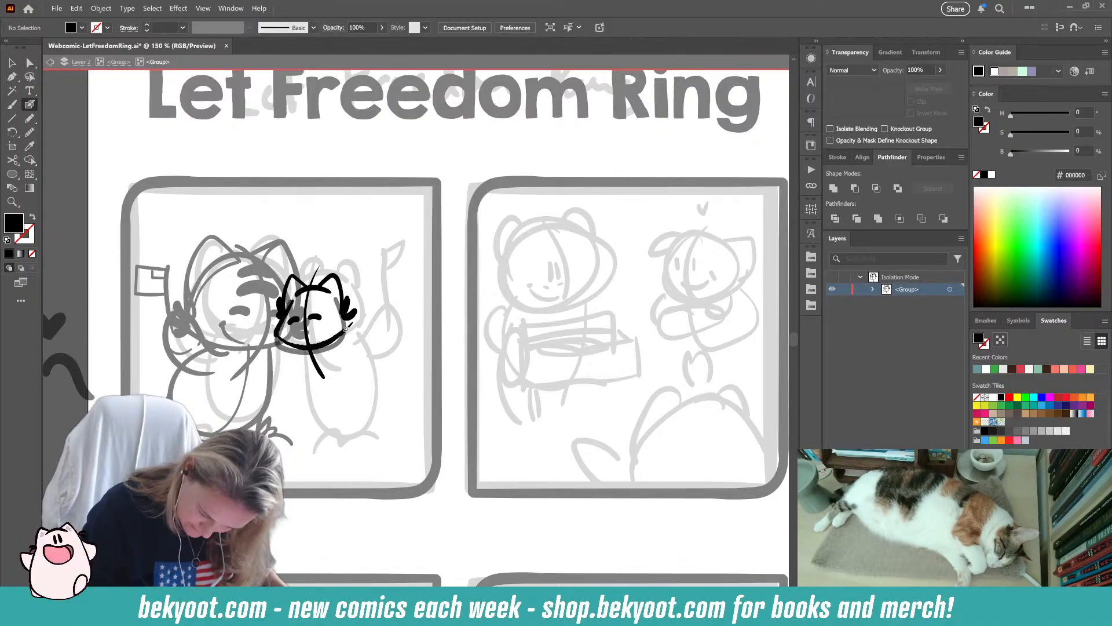
{"action": "mouse_move", "coordinate": [341, 311]}
{"action": "left_mouse_down"}
{"action": "mouse_move", "coordinate": [334, 298]}
{"action": "mouse_move", "coordinate": [293, 295]}
{"action": "left_mouse_up"}
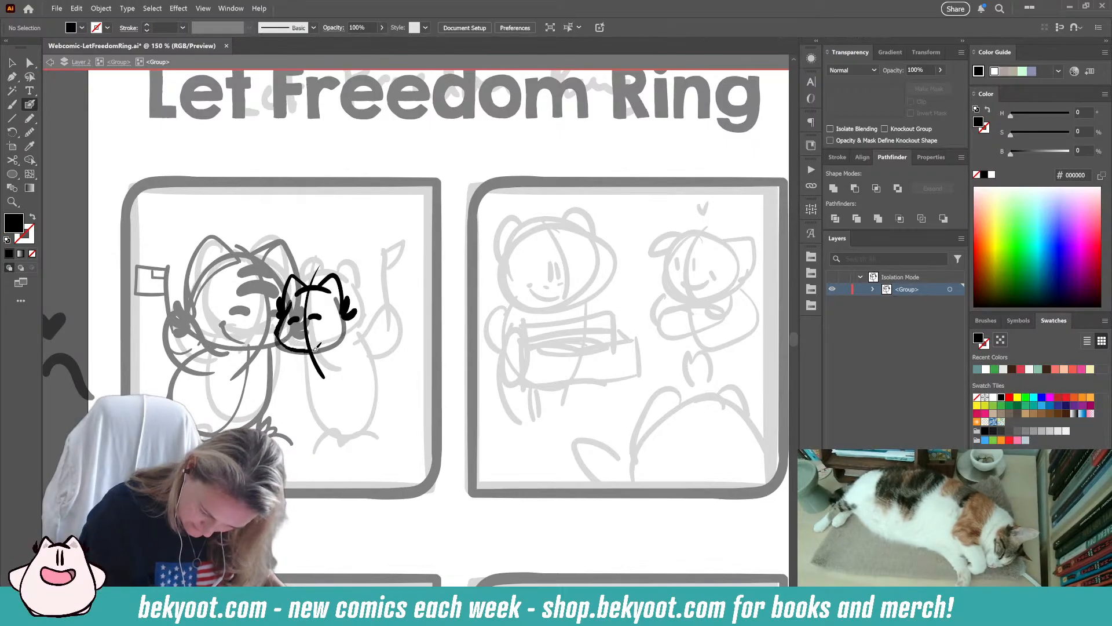
{"action": "left_click_drag", "start_coordinate": [337, 303], "coordinate": [328, 287]}
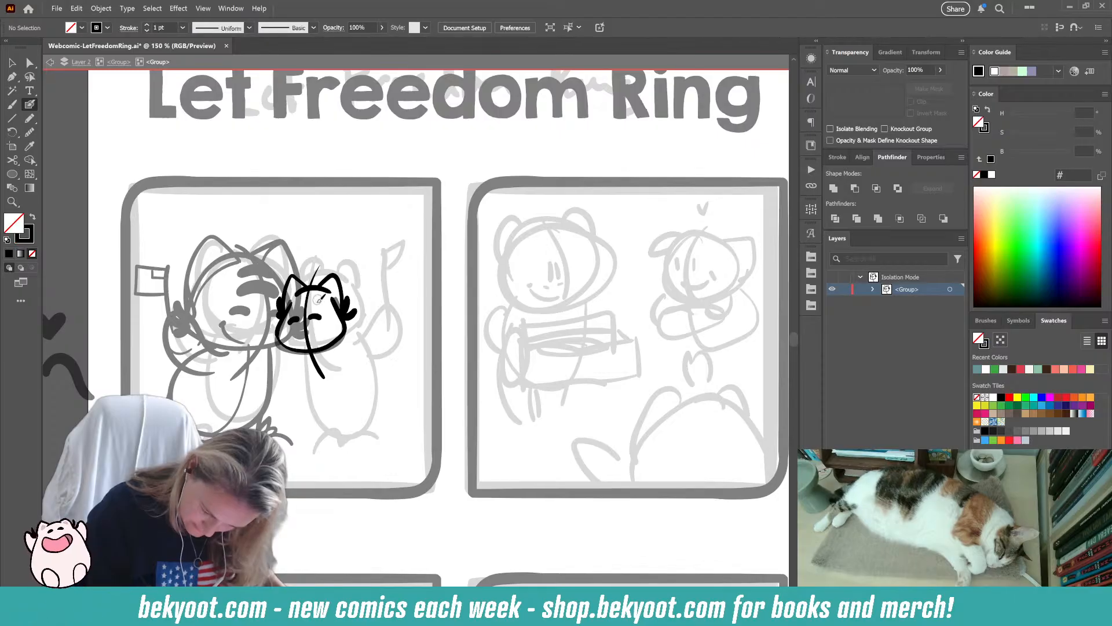
{"action": "key", "text": "ctrl+z"}
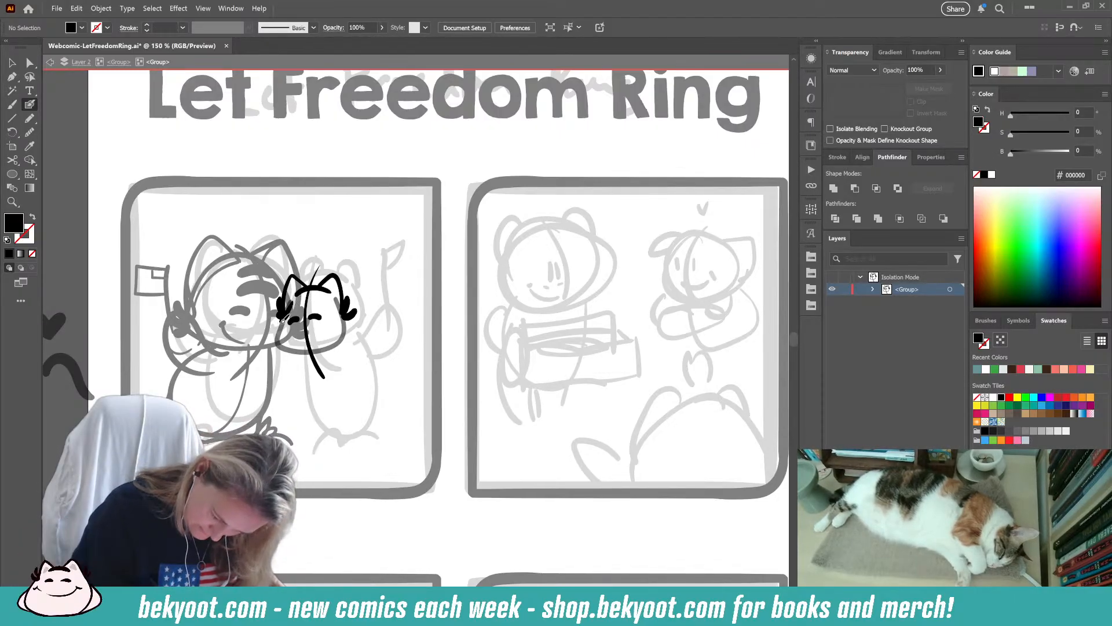
{"action": "left_click_drag", "start_coordinate": [278, 330], "coordinate": [308, 351]}
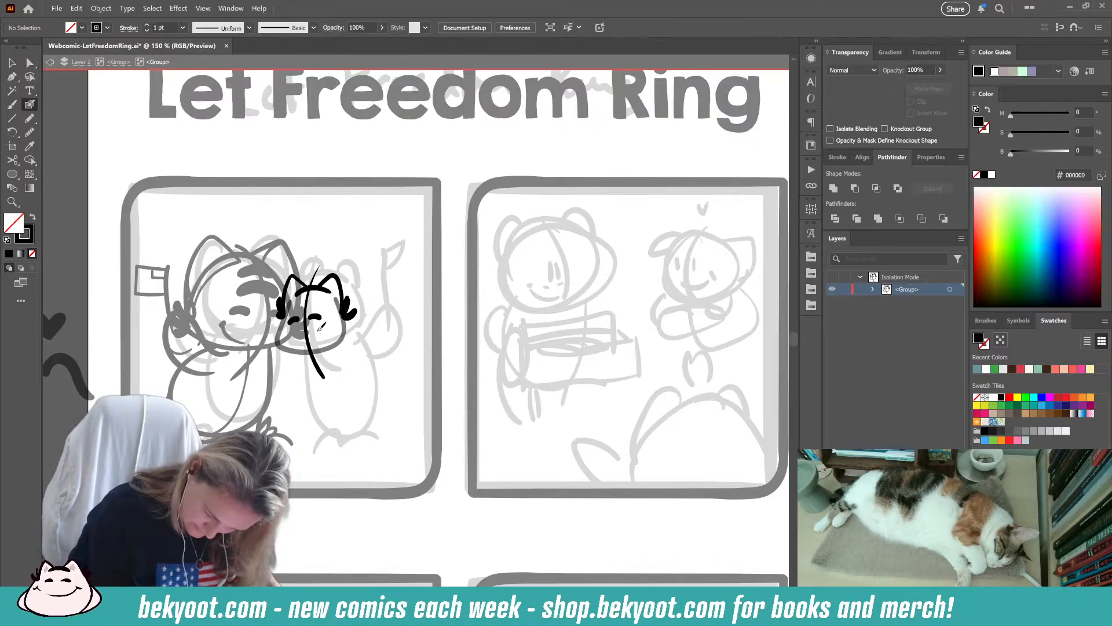
{"action": "key", "text": "ctrl+z"}
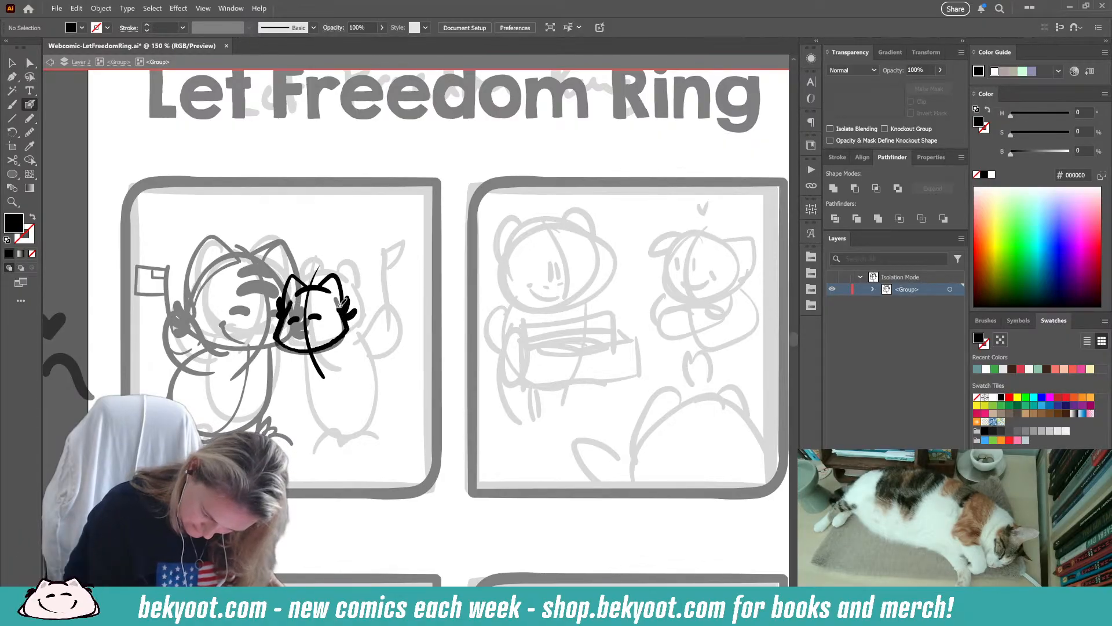
{"action": "left_click_drag", "start_coordinate": [341, 302], "coordinate": [346, 311]}
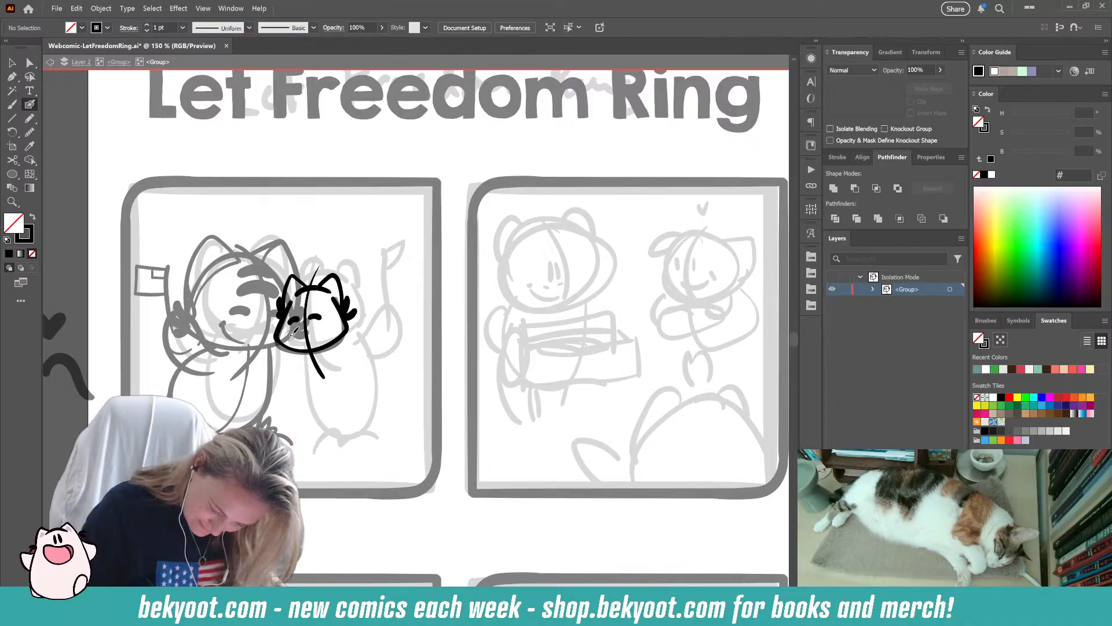
- Ink a smile and a small cheek line on the second face, and delete the faded jaw outline
{"action": "left_click_drag", "start_coordinate": [313, 341], "coordinate": [330, 326]}
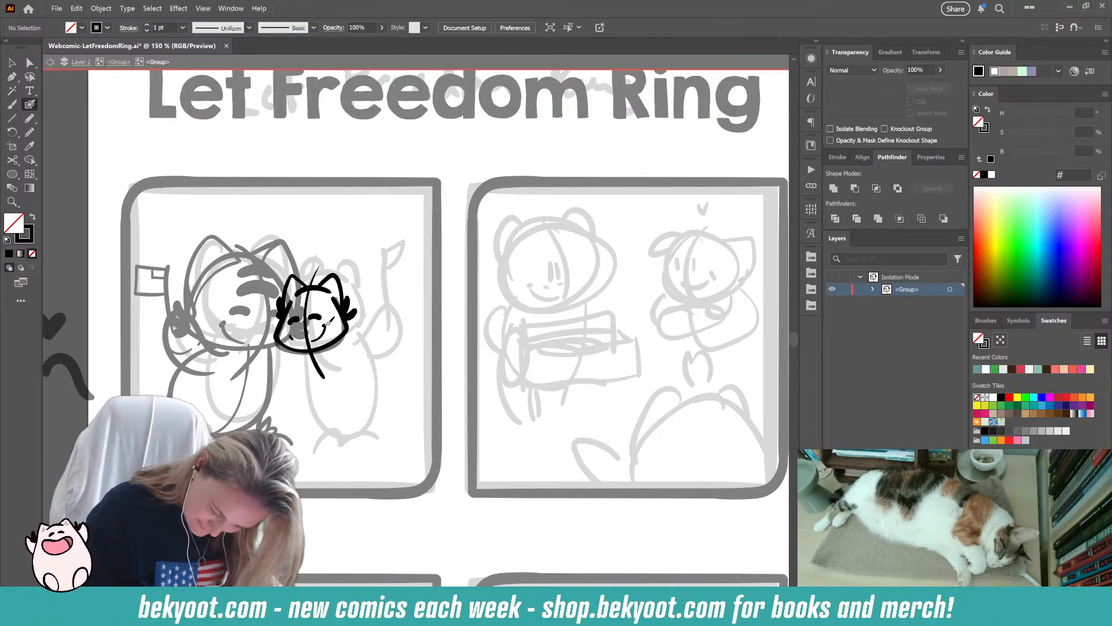
{"action": "left_click_drag", "start_coordinate": [336, 328], "coordinate": [345, 330]}
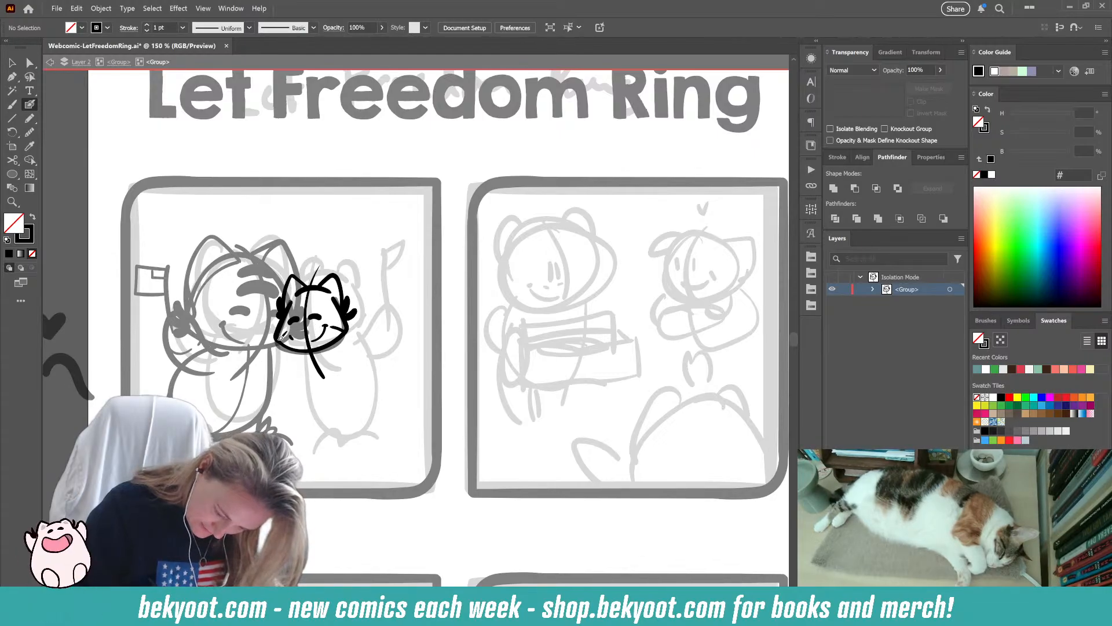
{"action": "left_click", "coordinate": [336, 347], "text": "ctrl"}
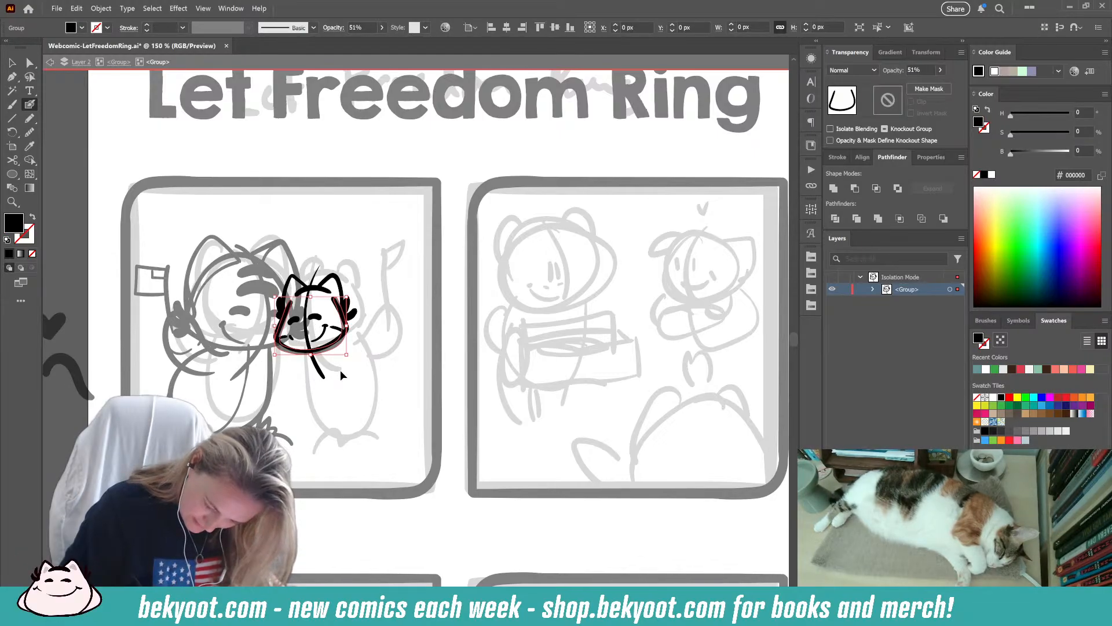
{"action": "left_click", "coordinate": [324, 445], "text": "ctrl"}
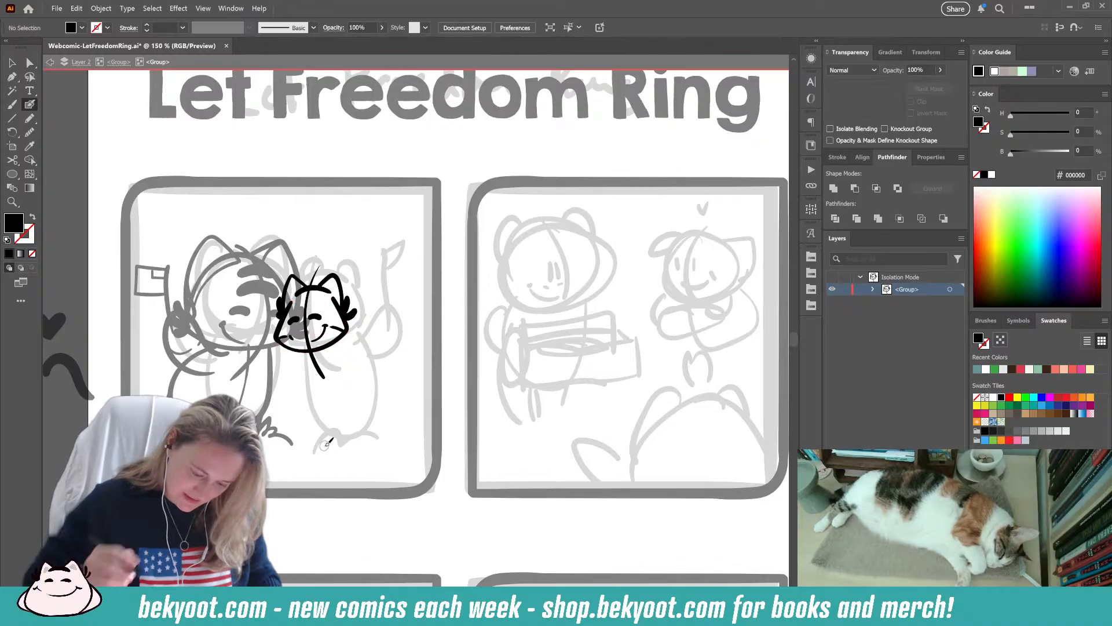
- Replace the second head's ear nearest the first character with a newly inked pointed ear, undoing the unwanted last change
{"action": "left_click", "coordinate": [299, 280], "text": "ctrl"}
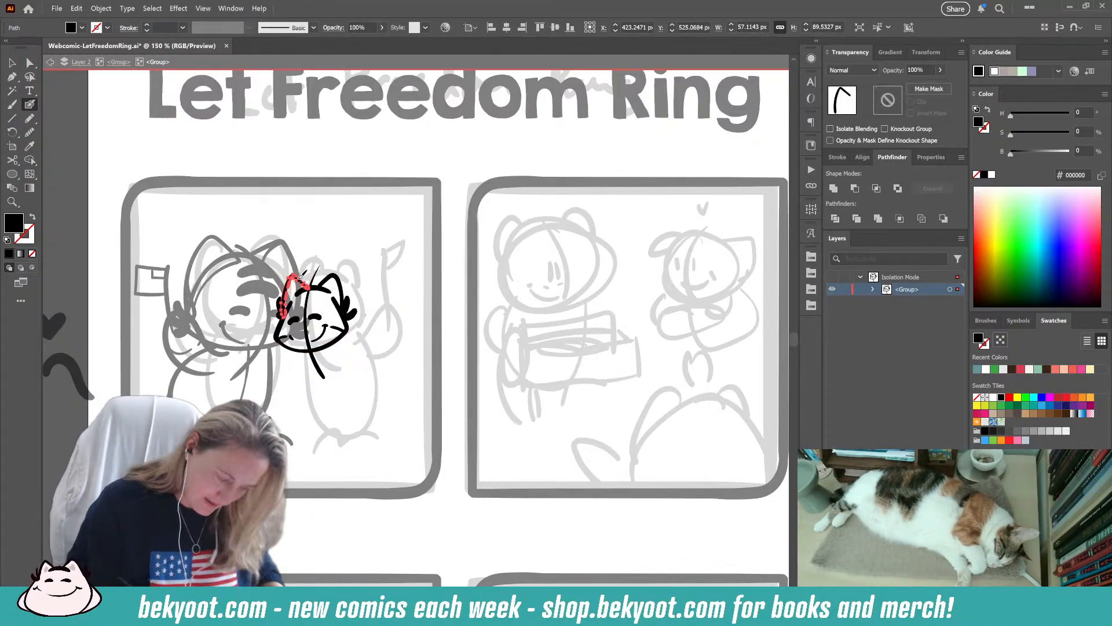
{"action": "key", "text": "Delete"}
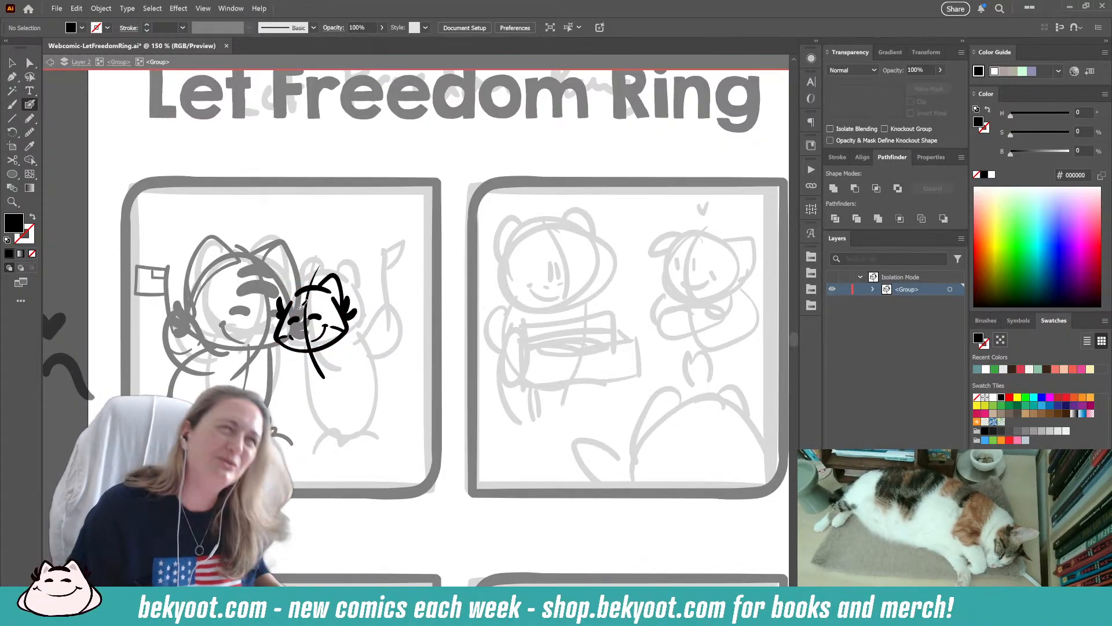
{"action": "left_click_drag", "start_coordinate": [295, 295], "coordinate": [332, 293]}
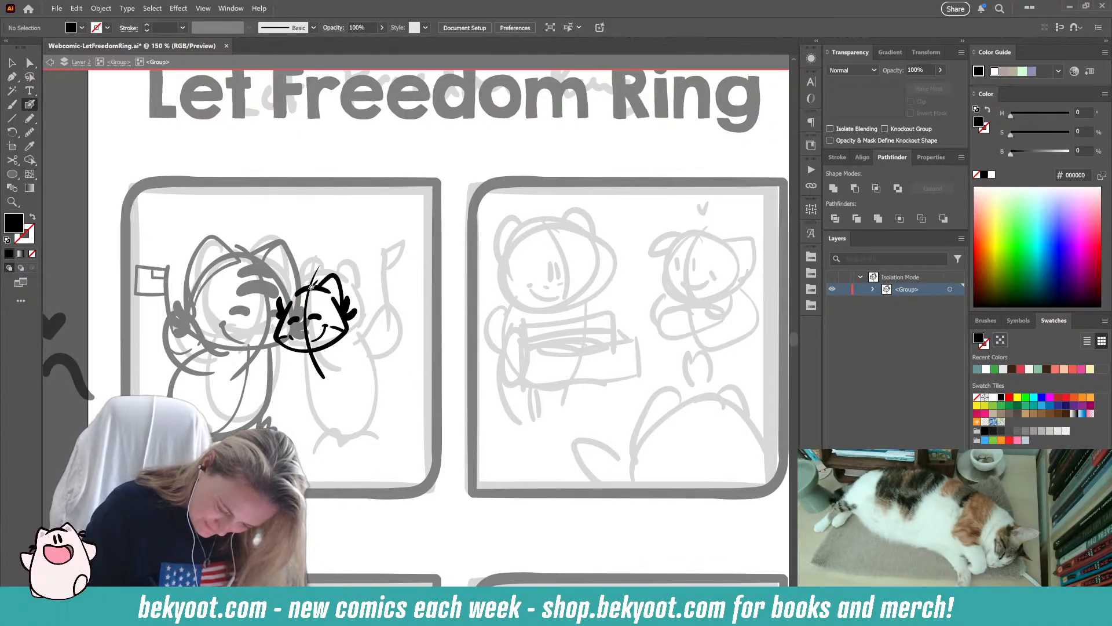
{"action": "key", "text": "shift+x"}
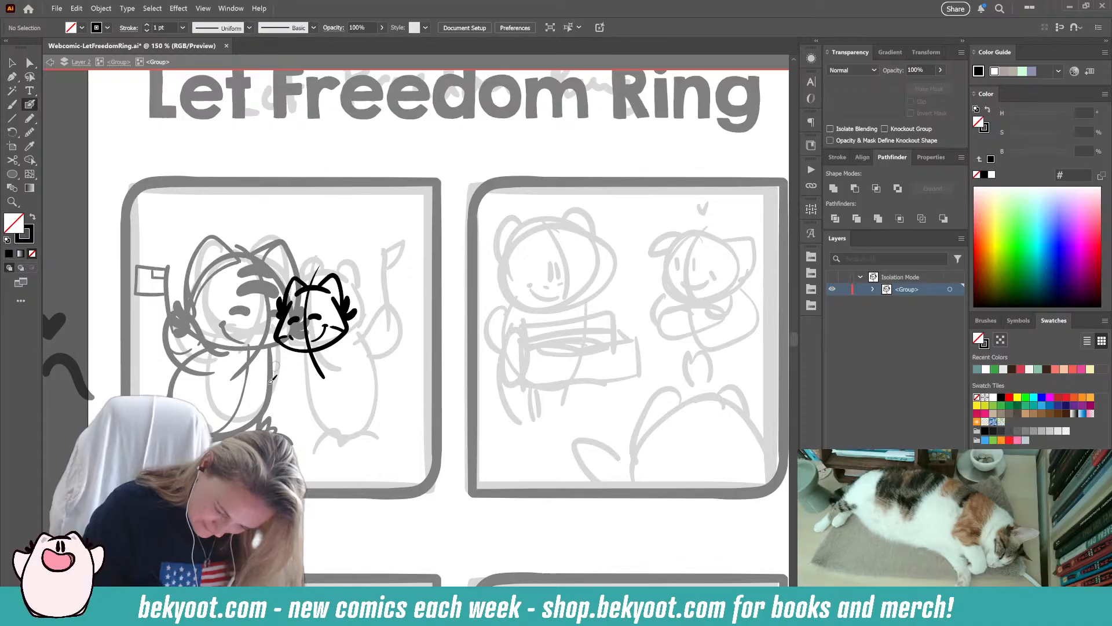
{"action": "mouse_move", "coordinate": [318, 285]}
{"action": "left_mouse_down"}
{"action": "mouse_move", "coordinate": [343, 313]}
{"action": "mouse_move", "coordinate": [316, 285]}
{"action": "mouse_move", "coordinate": [343, 294]}
{"action": "mouse_move", "coordinate": [346, 309]}
{"action": "mouse_move", "coordinate": [338, 270]}
{"action": "mouse_move", "coordinate": [346, 334]}
{"action": "left_mouse_up"}
{"action": "left_click", "coordinate": [327, 279], "text": "ctrl"}
{"action": "key", "text": "ctrl+z"}
{"action": "key", "text": "shift+x"}
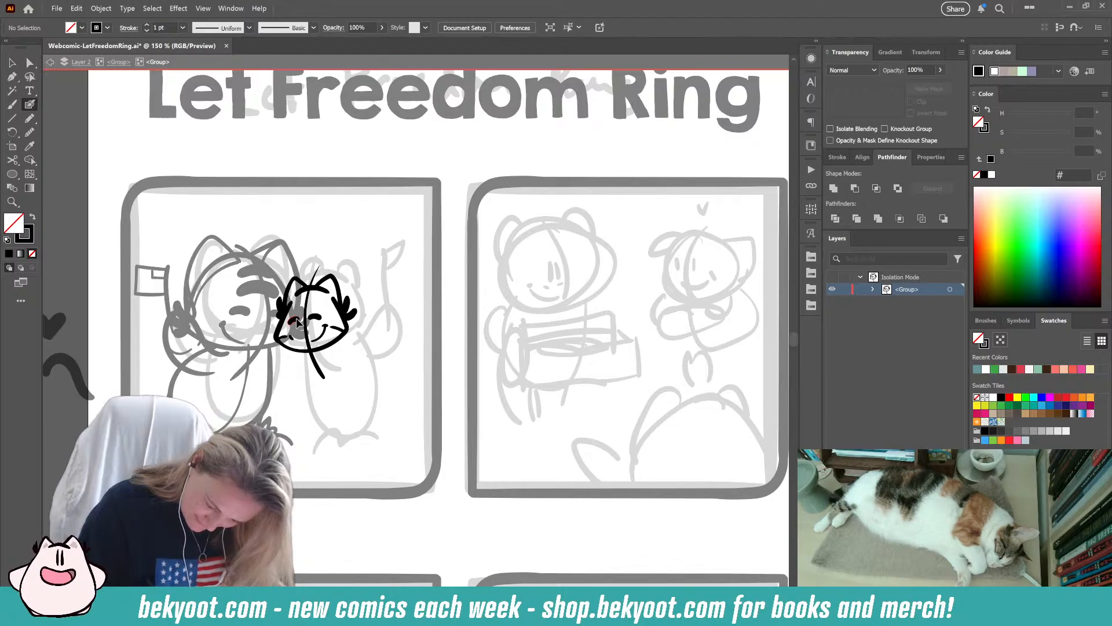
- Ink a new closed eye on the second face beside the first character, undoing the unsuitable strokes
{"action": "key", "text": "shift+x"}
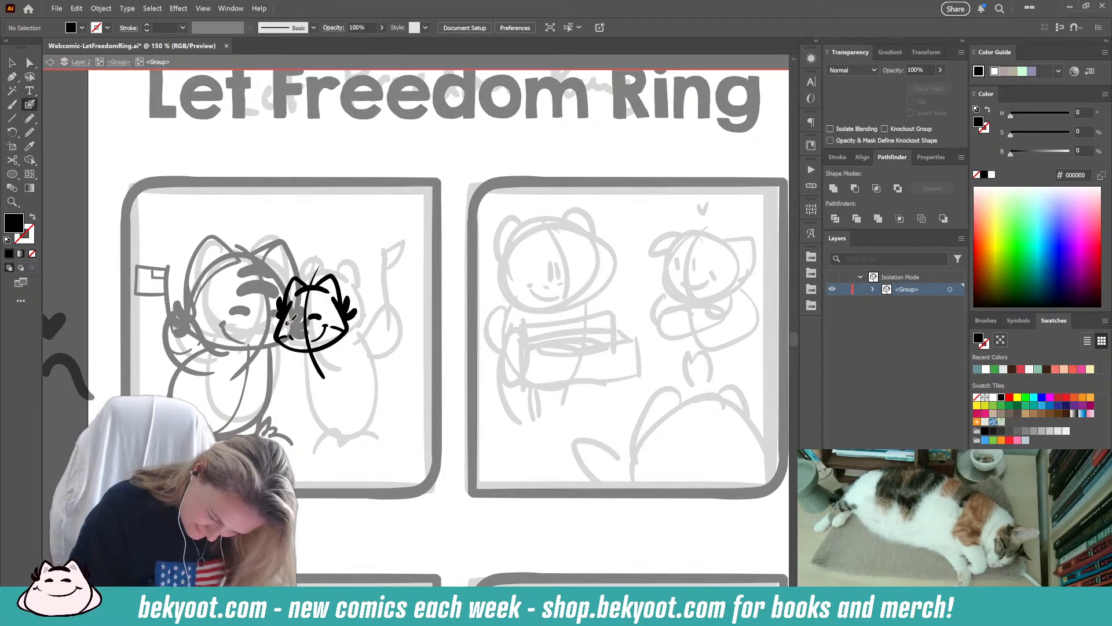
{"action": "key", "text": "shift+x"}
{"action": "key", "text": "shift+x"}
{"action": "key", "text": "shift+x"}
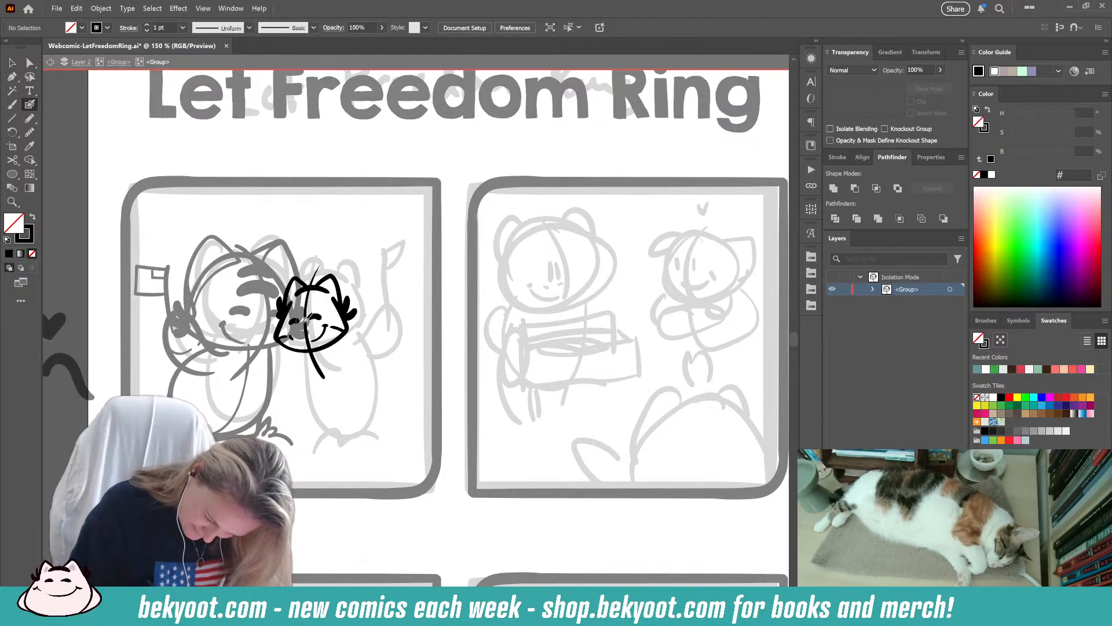
{"action": "key", "text": "shift+x"}
{"action": "key", "text": "shift+x"}
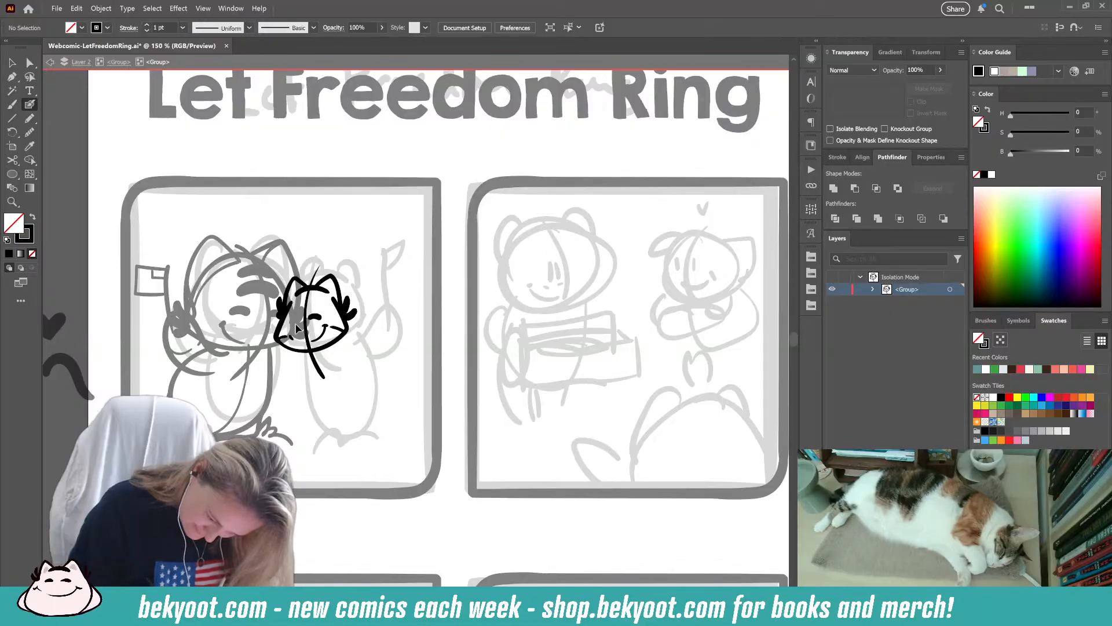
{"action": "key", "text": "shift+x"}
{"action": "key", "text": "shift+x"}
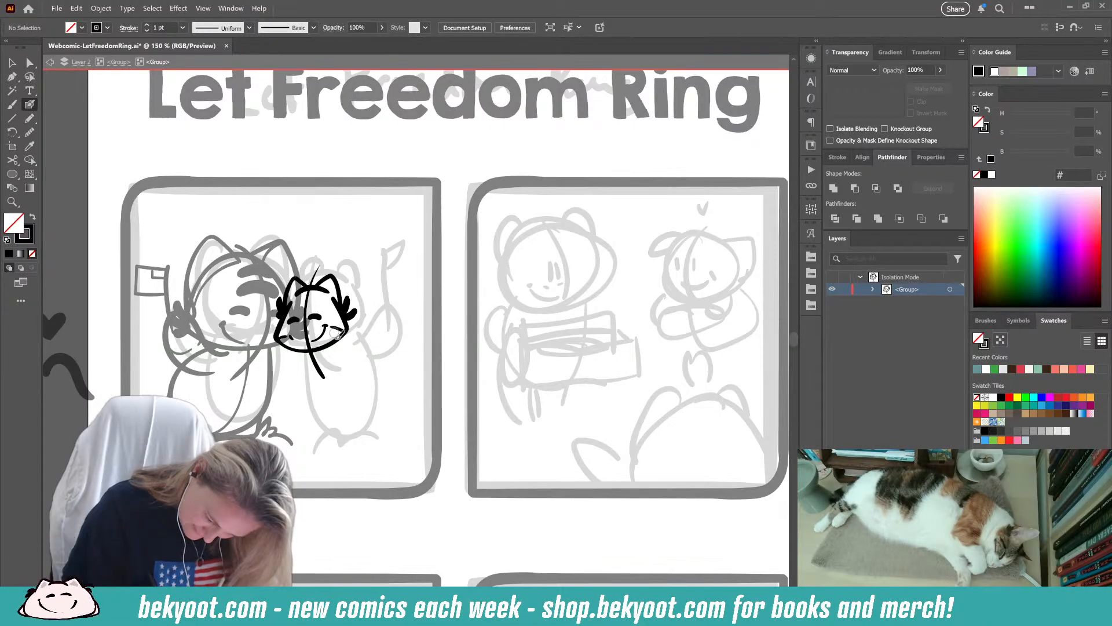
- Adjust the placement of the second face's two closed eyes with small nudges
{"action": "left_click", "coordinate": [295, 320], "text": "ctrl"}
{"action": "left_click", "coordinate": [314, 317], "text": "ctrl+shift"}
{"action": "left_click_drag", "start_coordinate": [327, 311], "coordinate": [387, 288]}
{"action": "left_click", "coordinate": [387, 287], "text": "ctrl"}
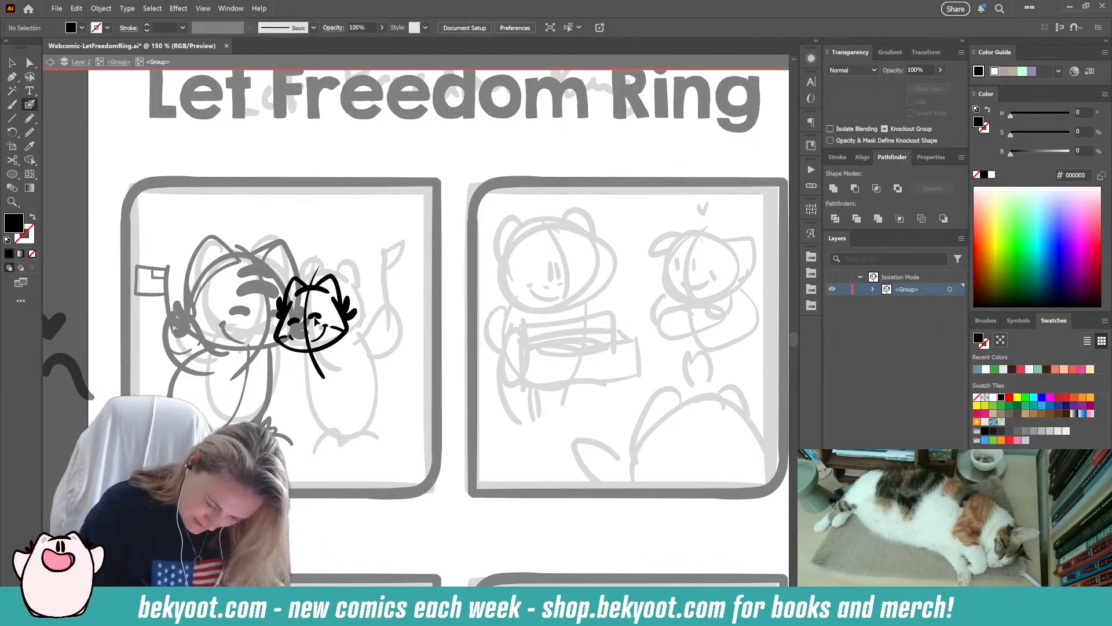
{"action": "left_click_drag", "start_coordinate": [316, 319], "coordinate": [318, 320]}
{"action": "left_click", "coordinate": [389, 298], "text": "ctrl"}
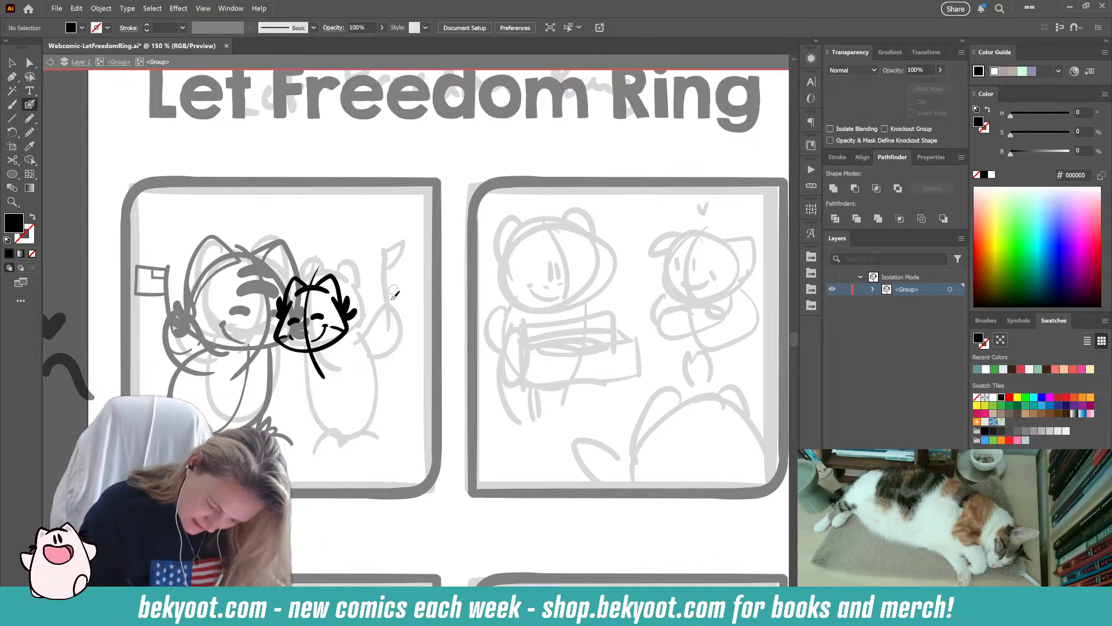
{"action": "left_click", "coordinate": [297, 326], "text": "ctrl"}
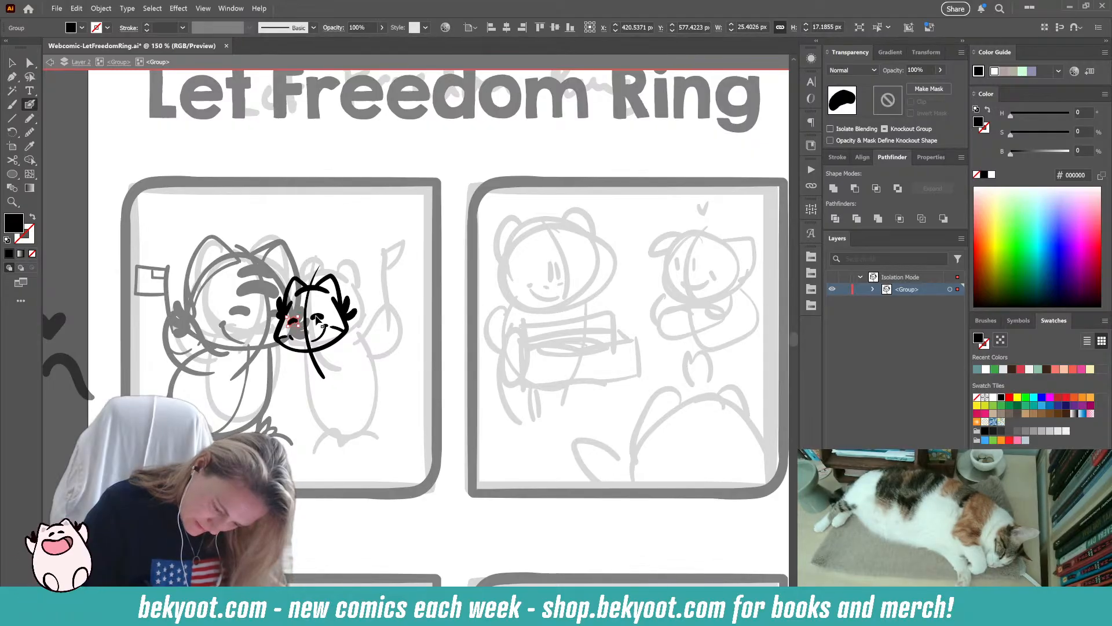
{"action": "left_click_drag", "start_coordinate": [318, 319], "coordinate": [314, 320]}
{"action": "left_click", "coordinate": [387, 278], "text": "ctrl"}
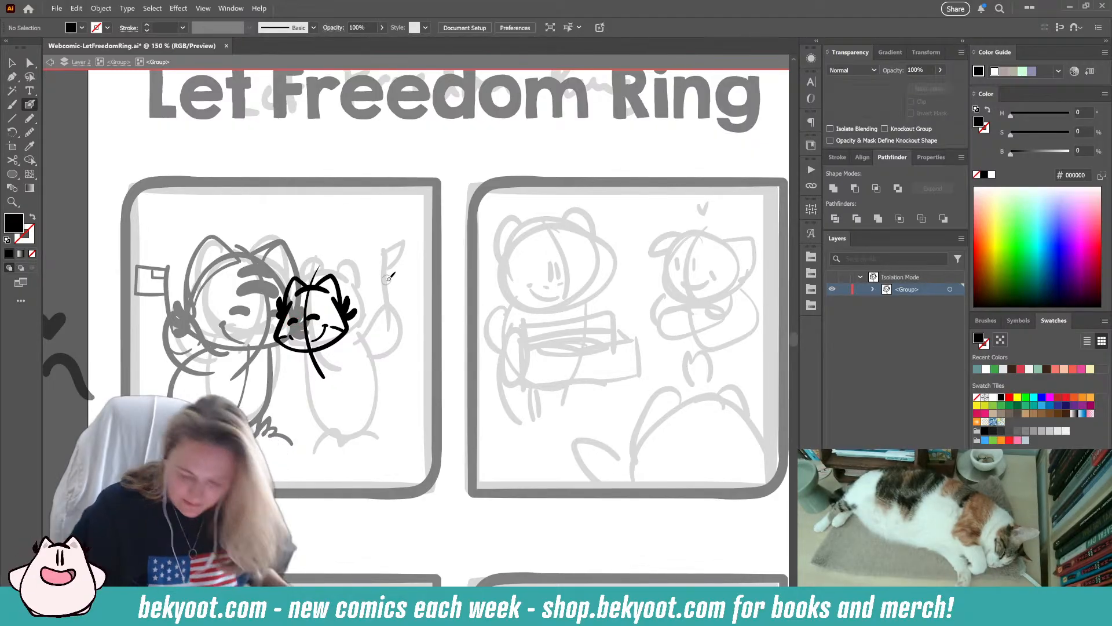
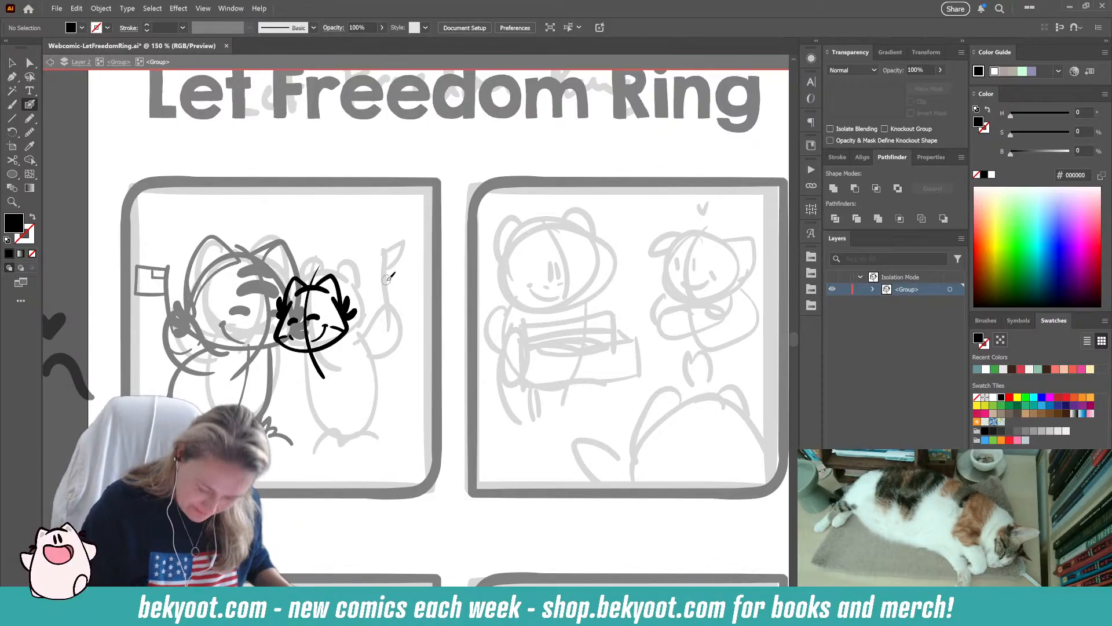
- Ink the second character's rounded body and a curved belly line, undoing the unsuitable first body outline
{"action": "mouse_move", "coordinate": [295, 353]}
{"action": "left_mouse_down"}
{"action": "mouse_move", "coordinate": [314, 405]}
{"action": "mouse_move", "coordinate": [341, 411]}
{"action": "mouse_move", "coordinate": [368, 396]}
{"action": "mouse_move", "coordinate": [369, 369]}
{"action": "mouse_move", "coordinate": [331, 343]}
{"action": "mouse_move", "coordinate": [327, 327]}
{"action": "mouse_move", "coordinate": [299, 368]}
{"action": "mouse_move", "coordinate": [309, 399]}
{"action": "mouse_move", "coordinate": [334, 414]}
{"action": "mouse_move", "coordinate": [372, 359]}
{"action": "left_mouse_up"}
{"action": "key", "text": "ctrl+z"}
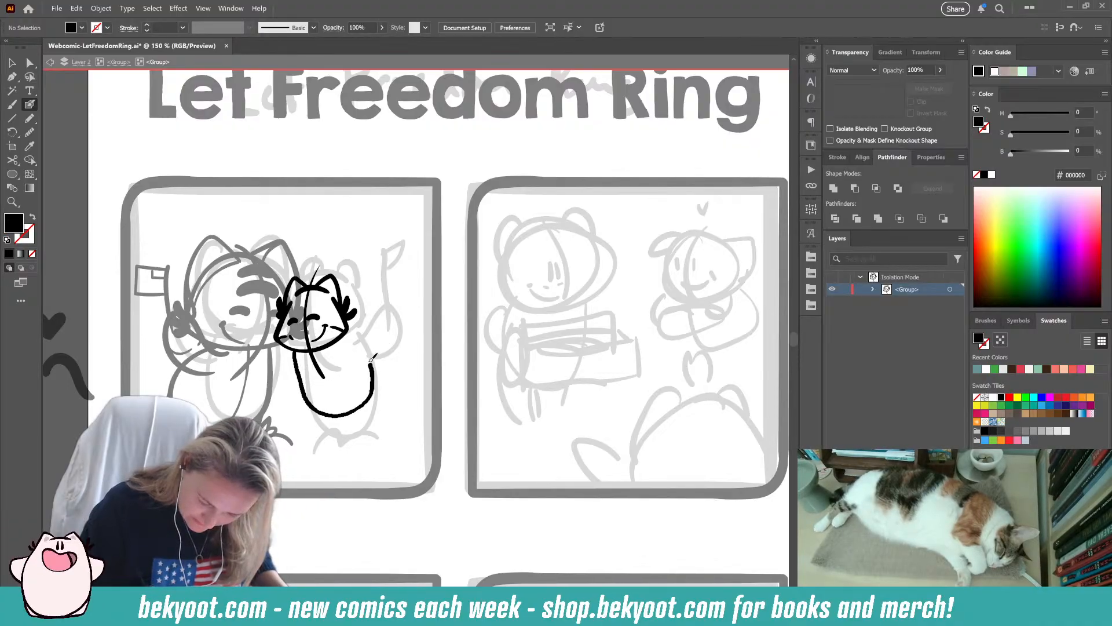
{"action": "key", "text": "ctrl+z"}
{"action": "mouse_move", "coordinate": [293, 340]}
{"action": "left_mouse_down"}
{"action": "mouse_move", "coordinate": [322, 401]}
{"action": "mouse_move", "coordinate": [358, 404]}
{"action": "mouse_move", "coordinate": [387, 360]}
{"action": "mouse_move", "coordinate": [333, 343]}
{"action": "left_mouse_up"}
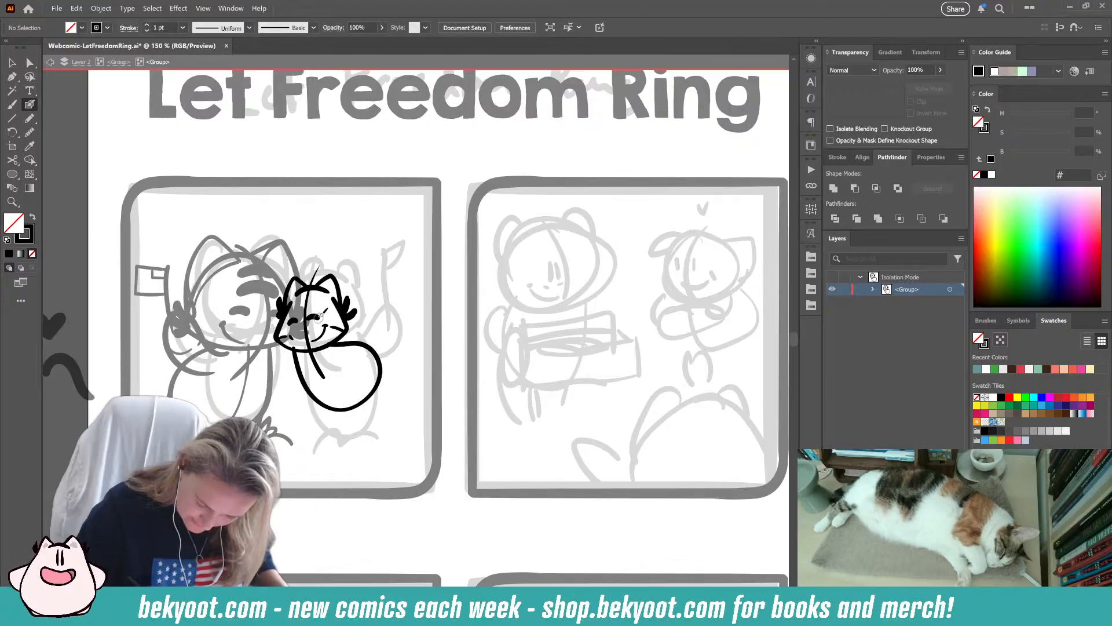
{"action": "left_click_drag", "start_coordinate": [320, 382], "coordinate": [344, 407]}
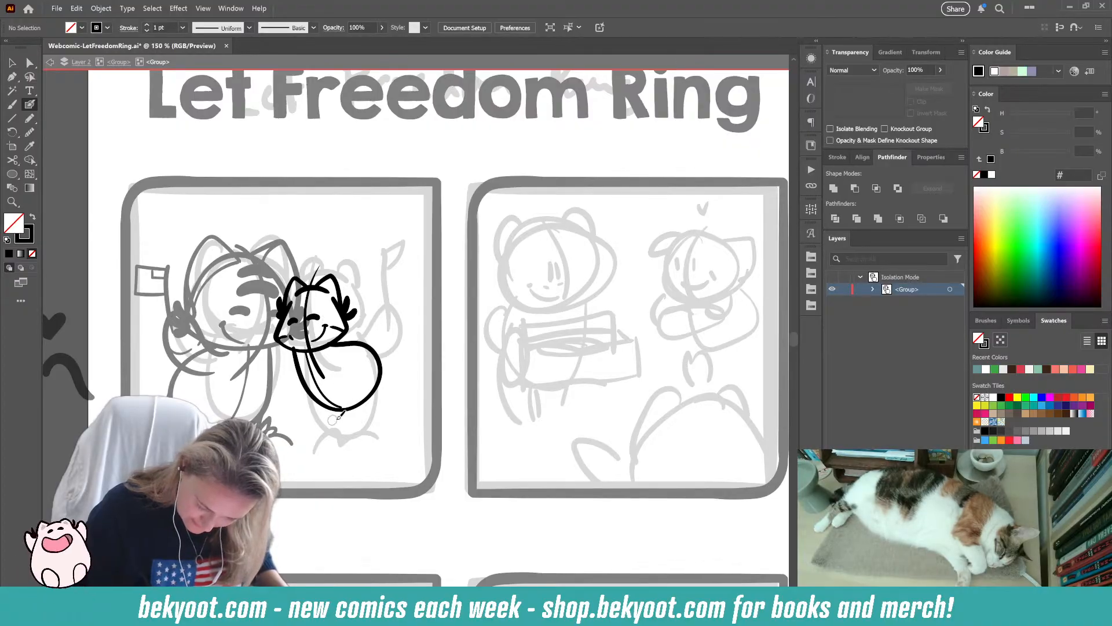
- Ink an upright tail behind the second character's back and add curved stripes across it, undoing the unwanted strokes
{"action": "mouse_move", "coordinate": [359, 342]}
{"action": "left_mouse_down"}
{"action": "mouse_move", "coordinate": [379, 288]}
{"action": "mouse_move", "coordinate": [401, 310]}
{"action": "mouse_move", "coordinate": [388, 350]}
{"action": "left_mouse_up"}
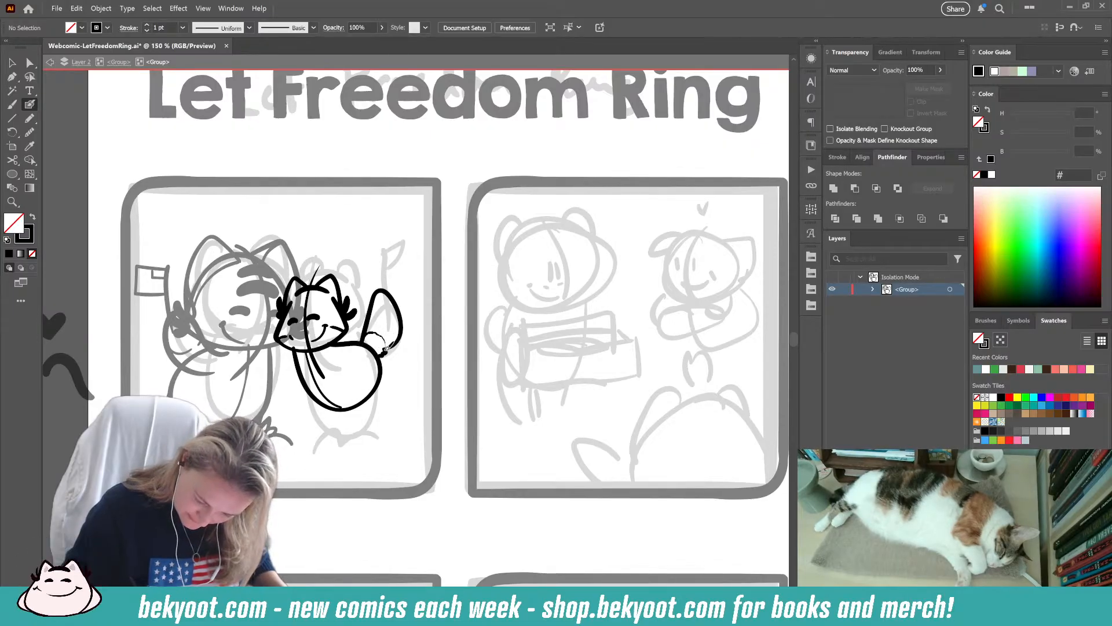
{"action": "mouse_move", "coordinate": [376, 322]}
{"action": "left_mouse_down"}
{"action": "mouse_move", "coordinate": [369, 329]}
{"action": "mouse_move", "coordinate": [388, 346]}
{"action": "mouse_move", "coordinate": [390, 310]}
{"action": "mouse_move", "coordinate": [397, 337]}
{"action": "left_mouse_up"}
{"action": "key", "text": "ctrl+z"}
{"action": "key", "text": "ctrl+z"}
{"action": "key", "text": "ctrl+z"}
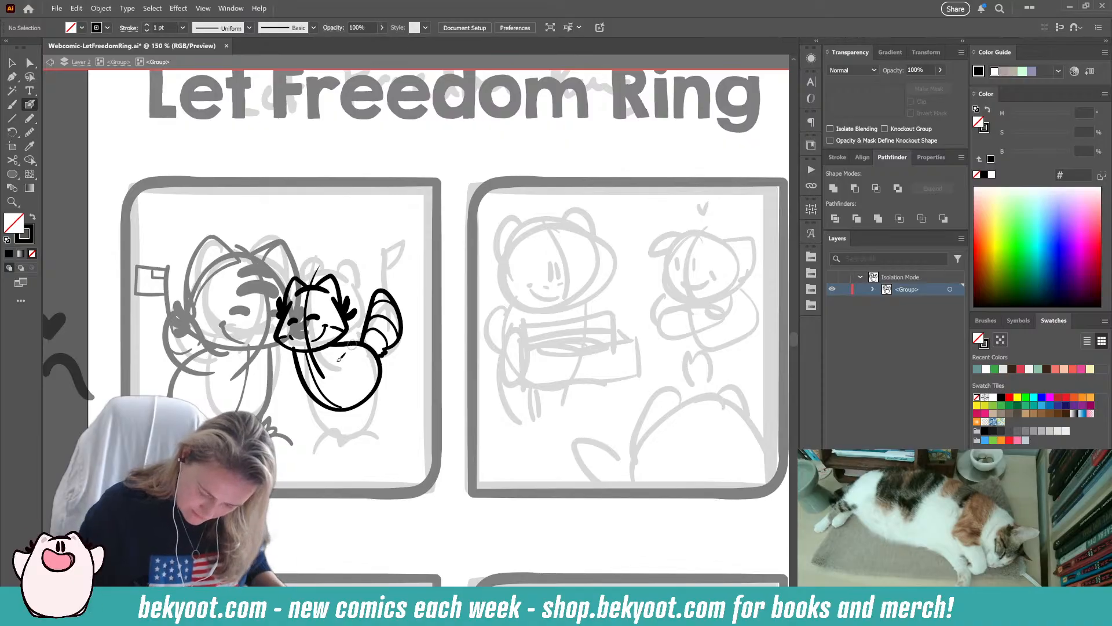
- Ink the second character's standing leg, the kicked-back leg and the raised arm in front of the tail
{"action": "left_click_drag", "start_coordinate": [306, 382], "coordinate": [318, 410]}
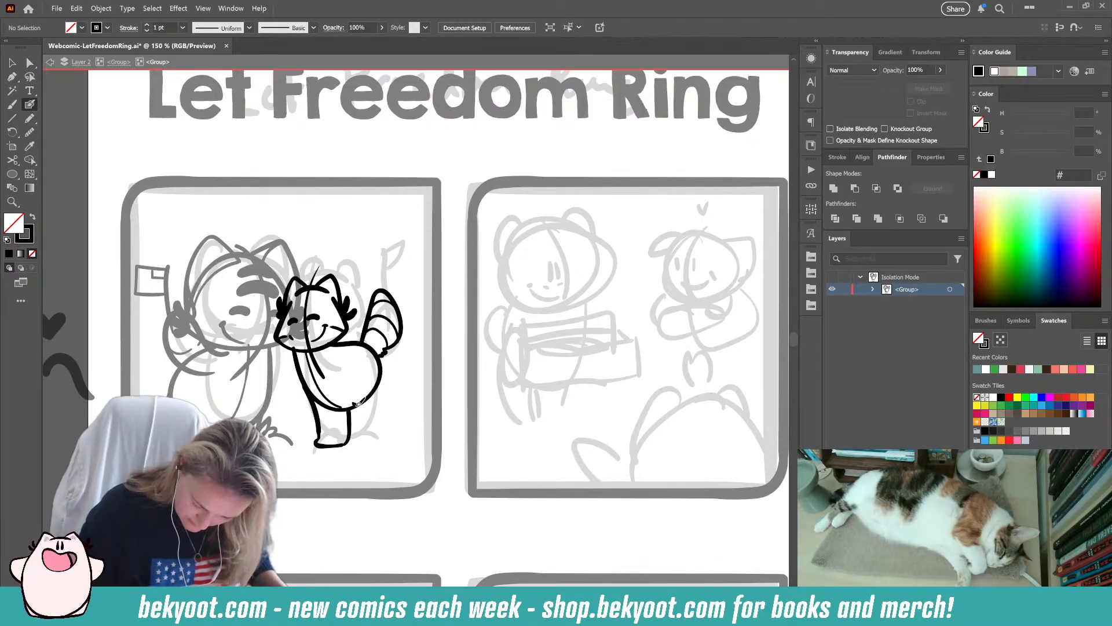
{"action": "left_click_drag", "start_coordinate": [389, 417], "coordinate": [381, 351]}
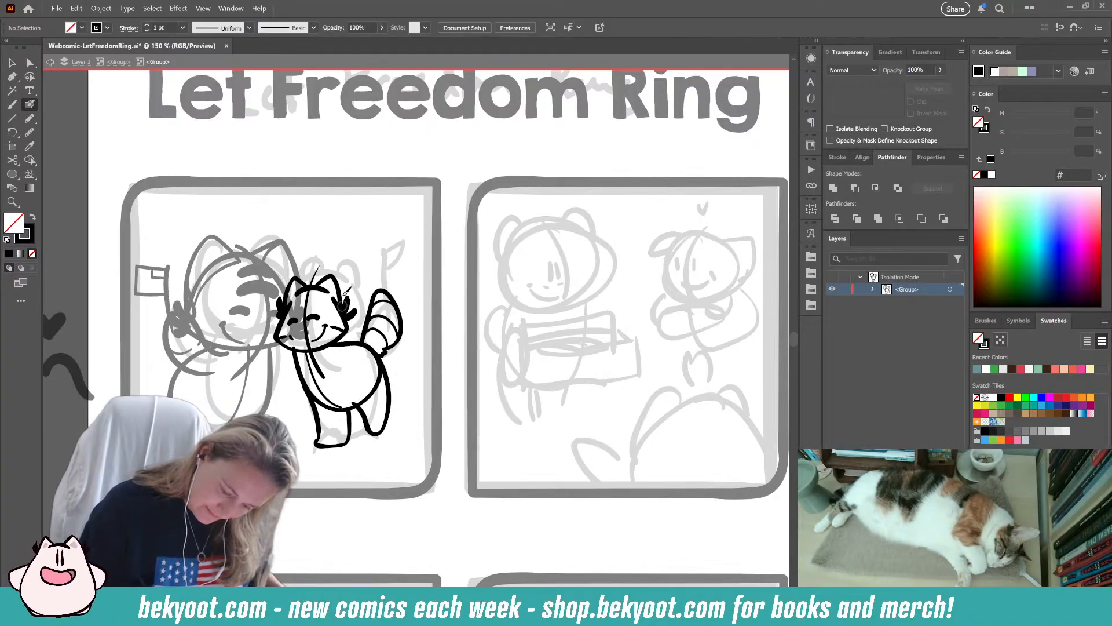
{"action": "mouse_move", "coordinate": [347, 337]}
{"action": "left_mouse_down"}
{"action": "mouse_move", "coordinate": [384, 299]}
{"action": "mouse_move", "coordinate": [381, 326]}
{"action": "mouse_move", "coordinate": [340, 362]}
{"action": "left_mouse_up"}
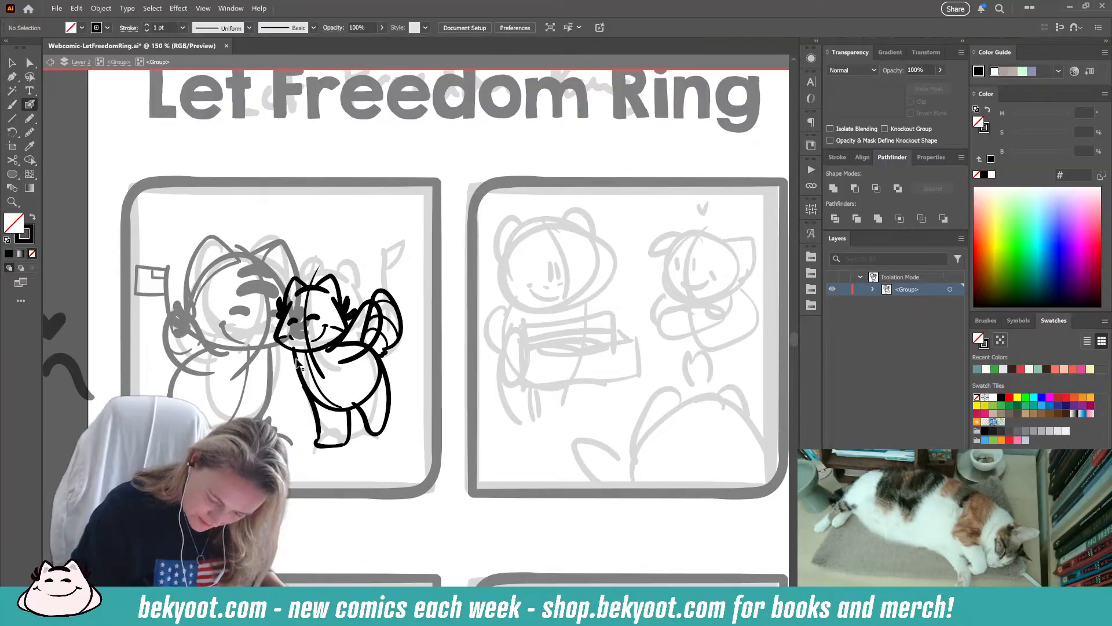
- Erase the parts of the second character's body outline that cut across the hip and back leg
{"action": "left_click_drag", "start_coordinate": [329, 345], "coordinate": [298, 353]}
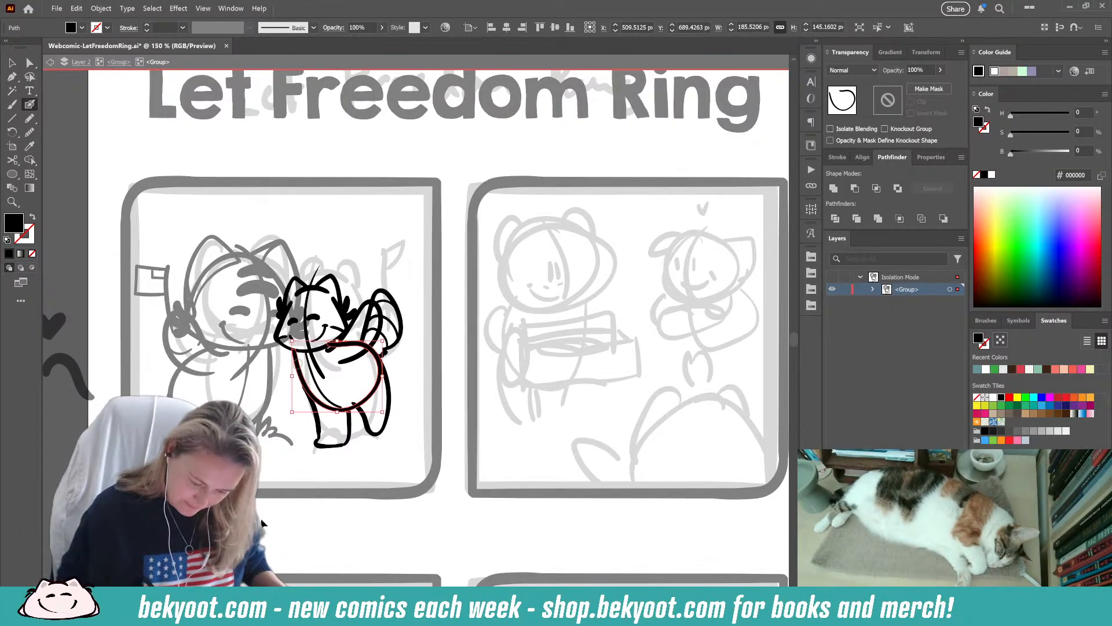
{"action": "left_click", "coordinate": [441, 299], "text": "ctrl"}
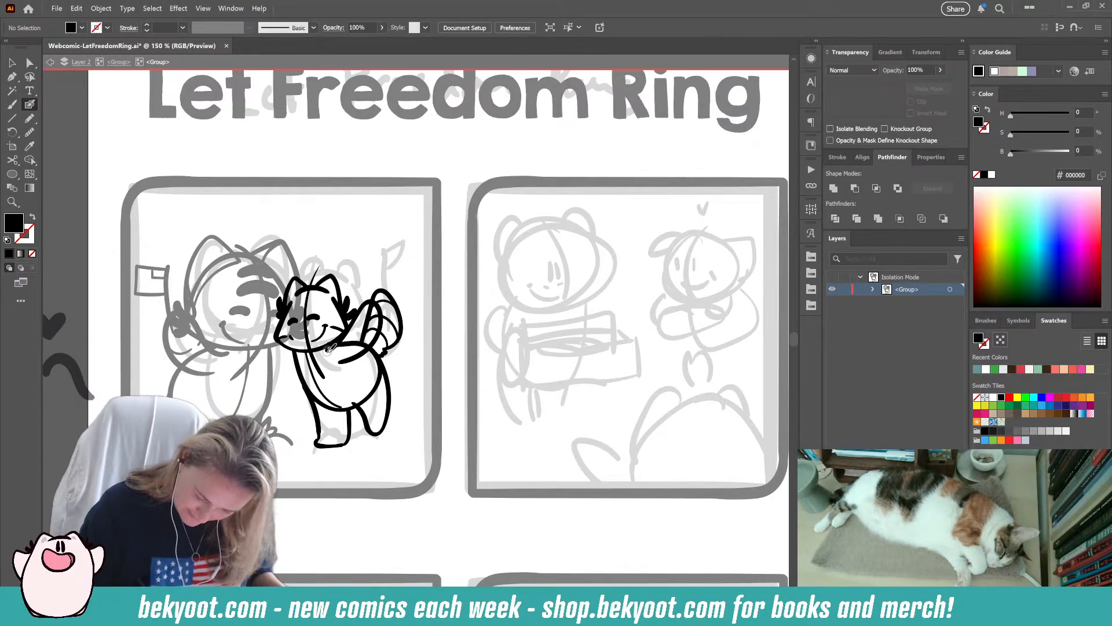
{"action": "key", "text": "shift+x"}
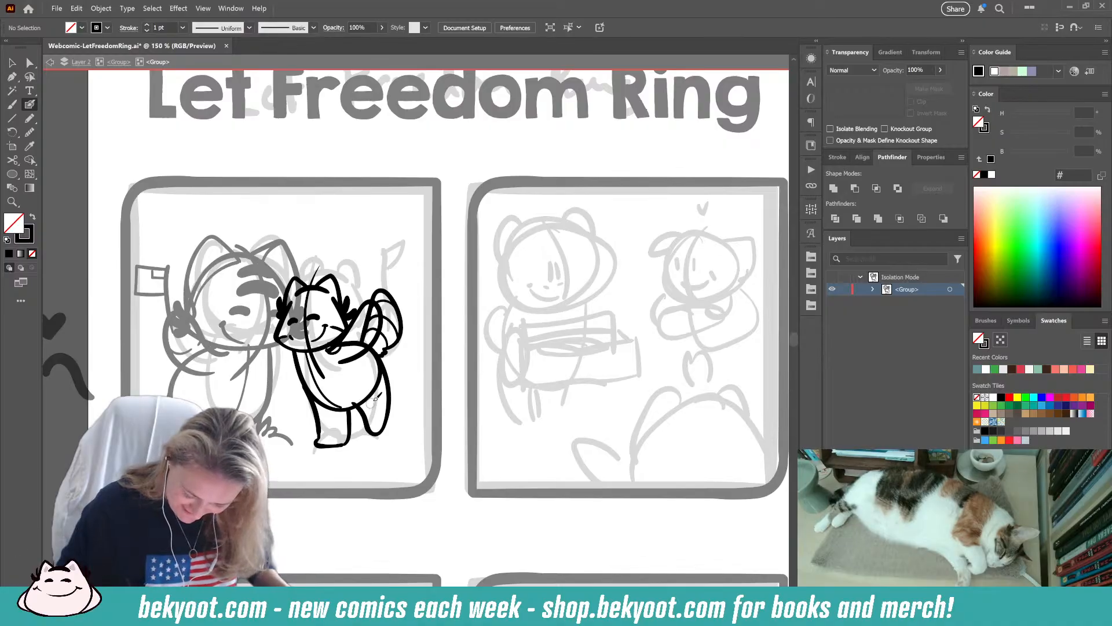
{"action": "key", "text": "shift+x"}
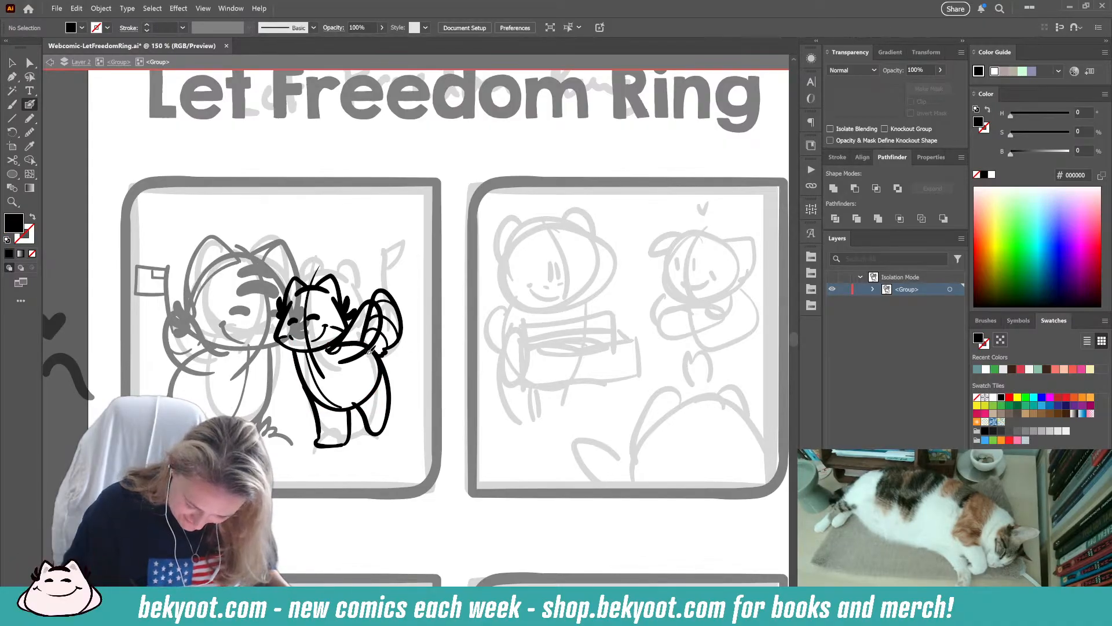
{"action": "left_click_drag", "start_coordinate": [369, 352], "coordinate": [377, 384]}
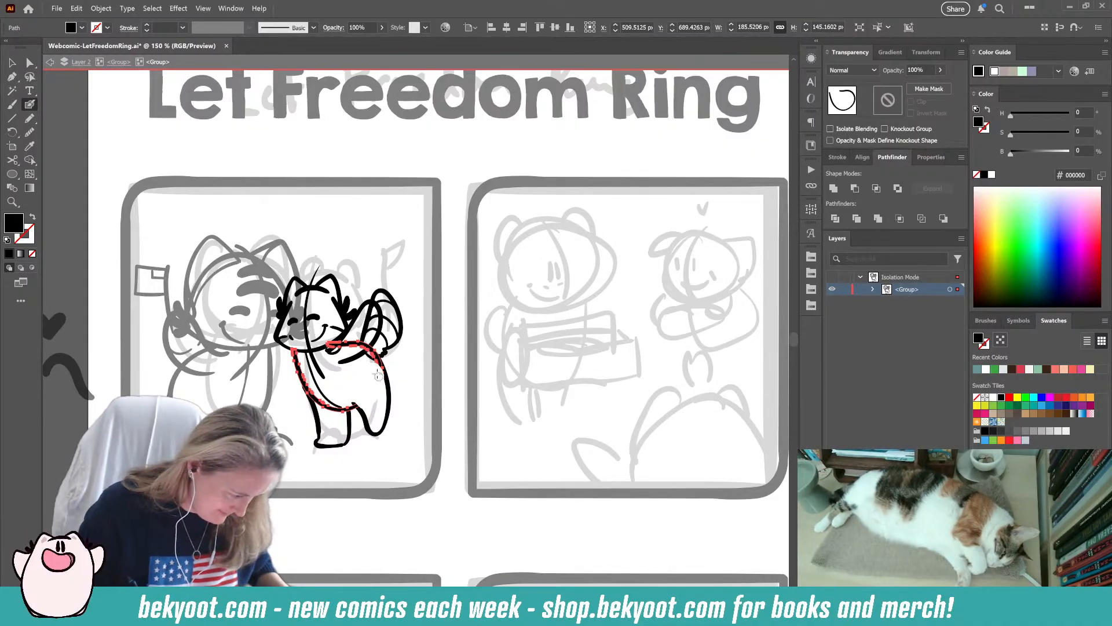
{"action": "left_click_drag", "start_coordinate": [372, 364], "coordinate": [383, 373]}
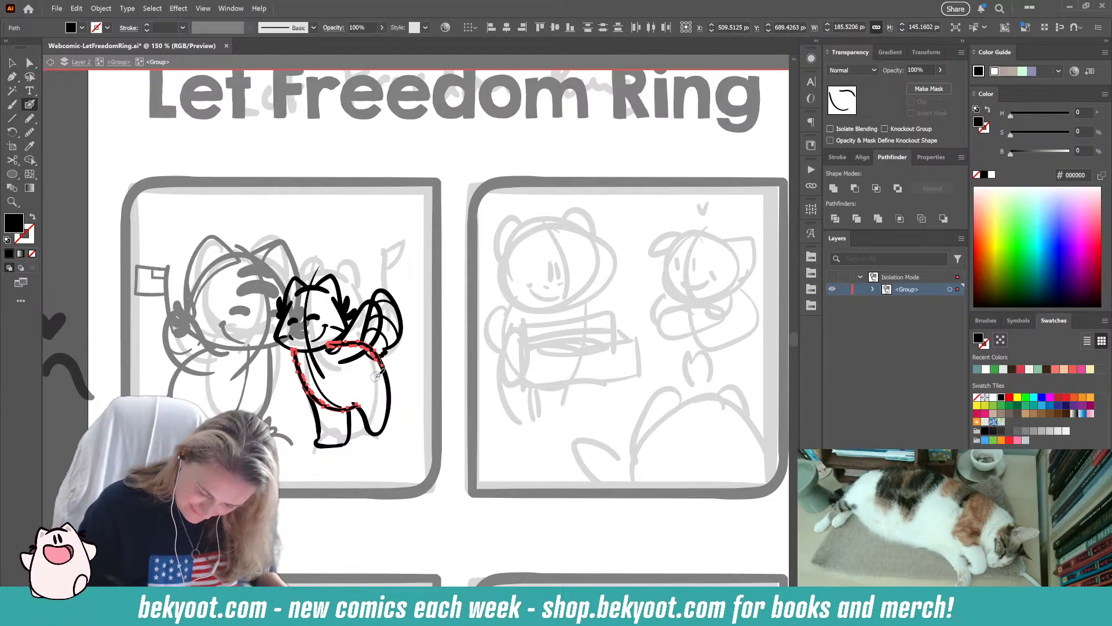
{"action": "left_click", "coordinate": [445, 378], "text": "ctrl"}
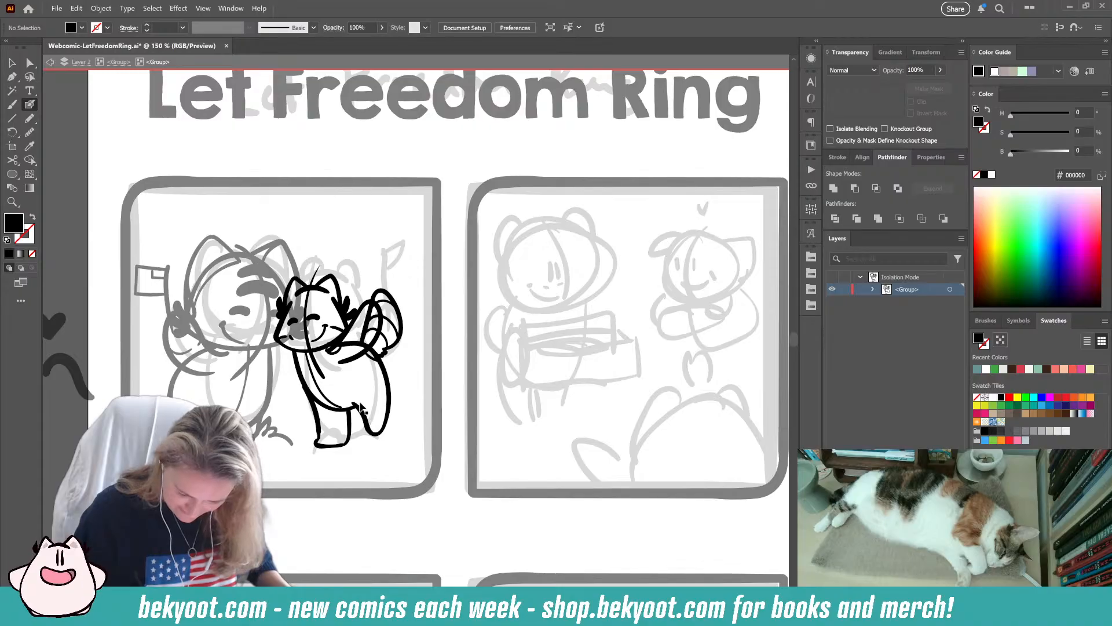
- Ink a small flag in the second character's raised hand, and fade the back leg outline to 40% opacity
{"action": "mouse_move", "coordinate": [369, 304]}
{"action": "left_mouse_down"}
{"action": "mouse_move", "coordinate": [360, 247]}
{"action": "mouse_move", "coordinate": [385, 241]}
{"action": "mouse_move", "coordinate": [391, 266]}
{"action": "mouse_move", "coordinate": [374, 278]}
{"action": "left_mouse_up"}
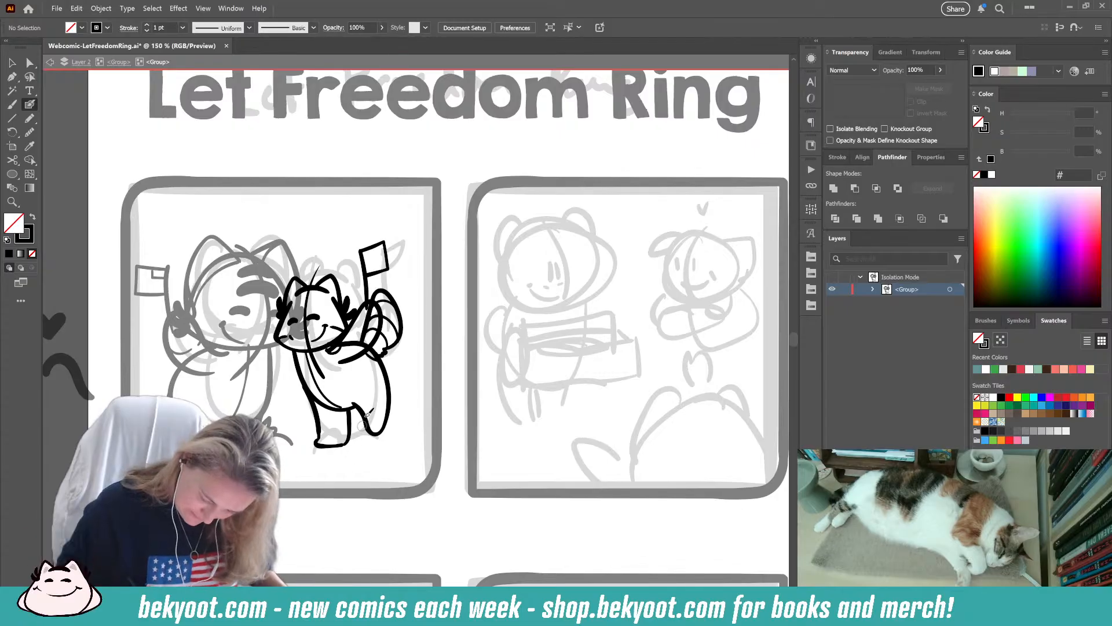
{"action": "left_click_drag", "start_coordinate": [354, 404], "coordinate": [379, 352]}
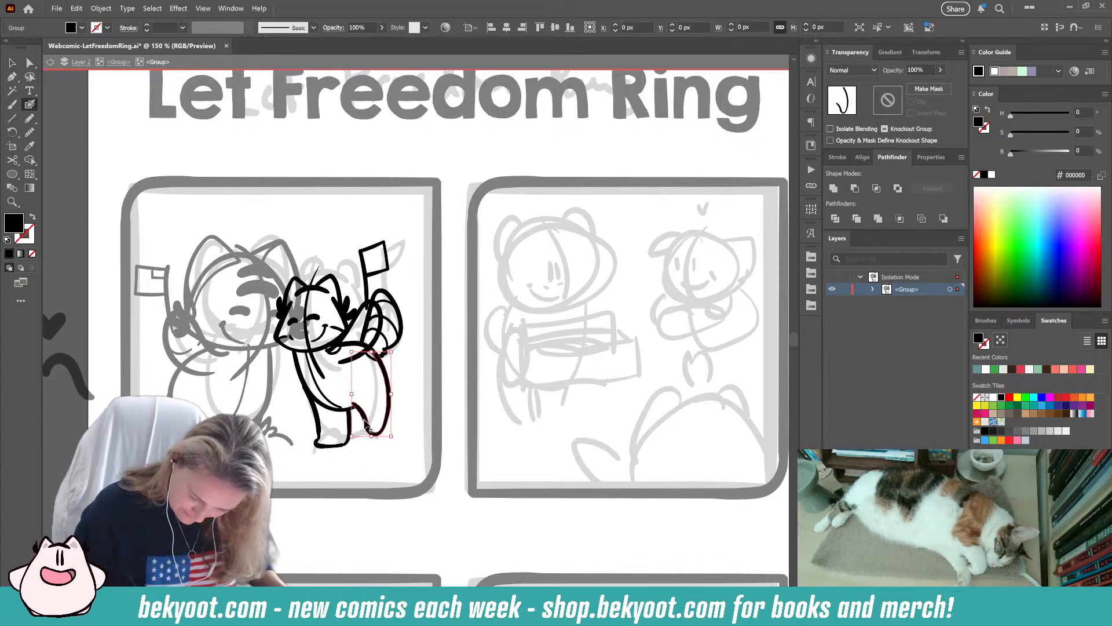
{"action": "left_click", "coordinate": [940, 70]}
{"action": "left_click_drag", "start_coordinate": [940, 84], "coordinate": [913, 85]}
{"action": "left_click", "coordinate": [455, 163], "text": "ctrl"}
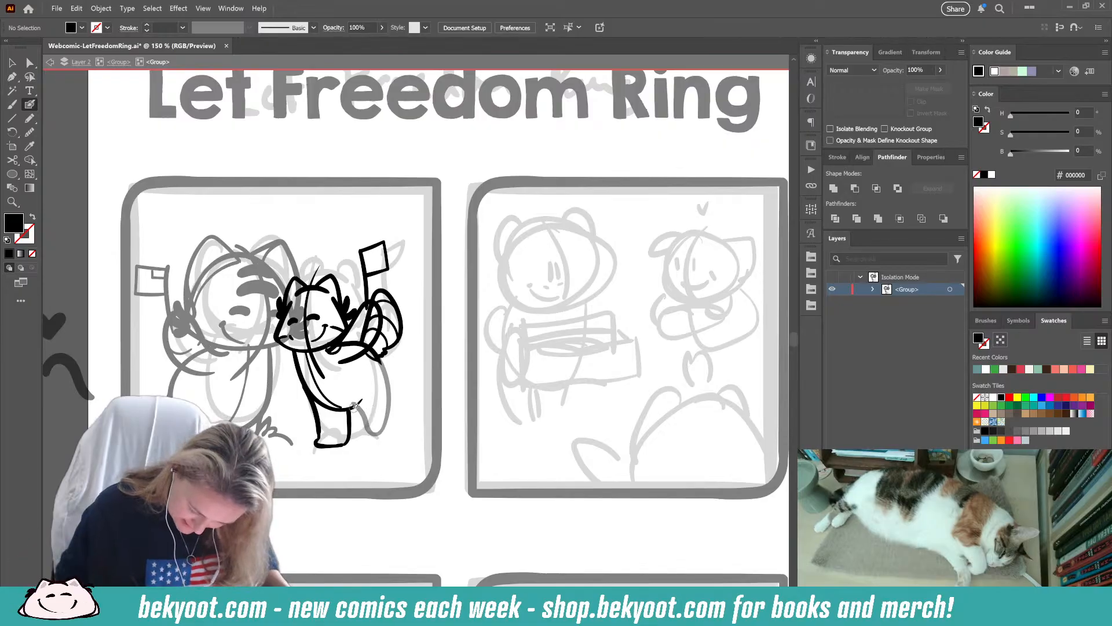
- Ink a slightly wider back leg and hip over the faded guide, undoing the unsuitable stroke, and delete the guide
{"action": "mouse_move", "coordinate": [354, 404]}
{"action": "left_mouse_down"}
{"action": "mouse_move", "coordinate": [378, 435]}
{"action": "mouse_move", "coordinate": [406, 416]}
{"action": "mouse_move", "coordinate": [401, 382]}
{"action": "mouse_move", "coordinate": [372, 342]}
{"action": "left_mouse_up"}
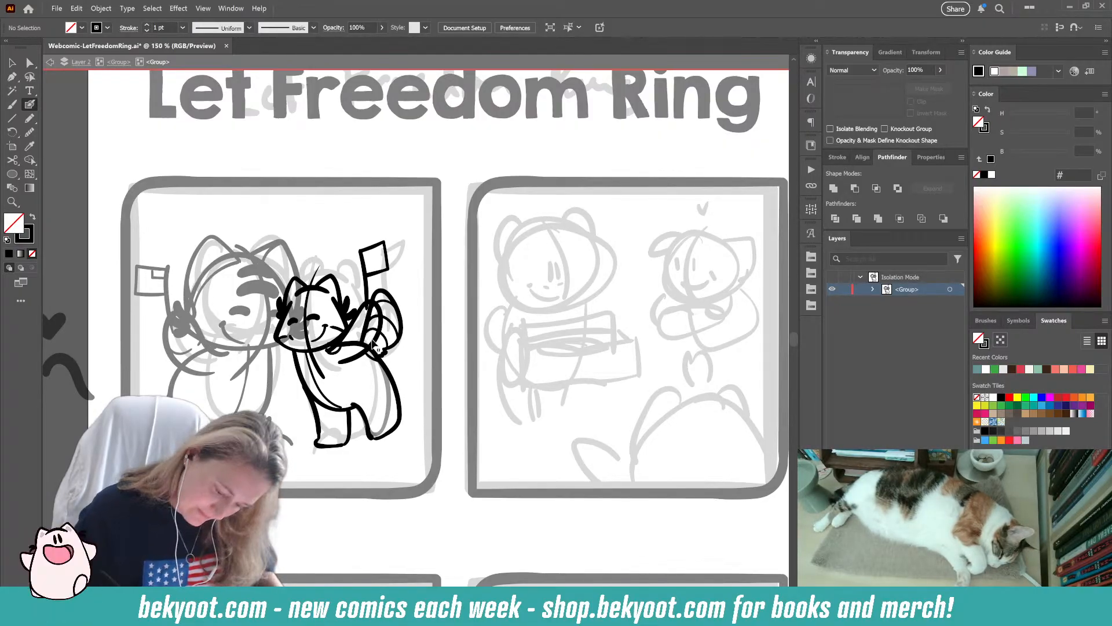
{"action": "key", "text": "ctrl+z"}
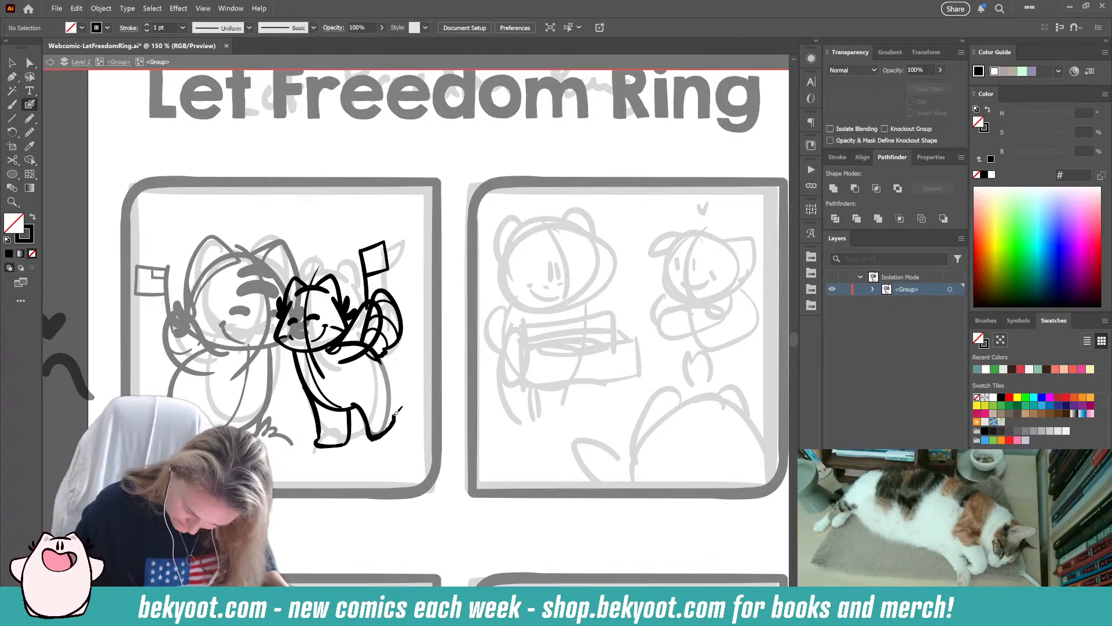
{"action": "left_click_drag", "start_coordinate": [398, 411], "coordinate": [375, 342]}
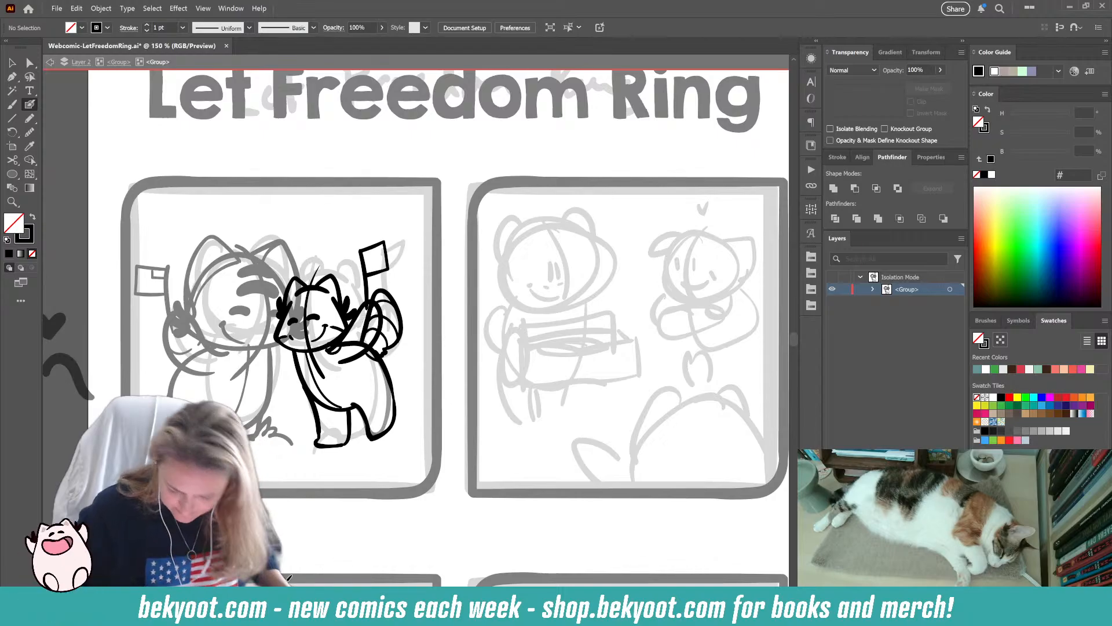
{"action": "left_click", "coordinate": [389, 411], "text": "ctrl"}
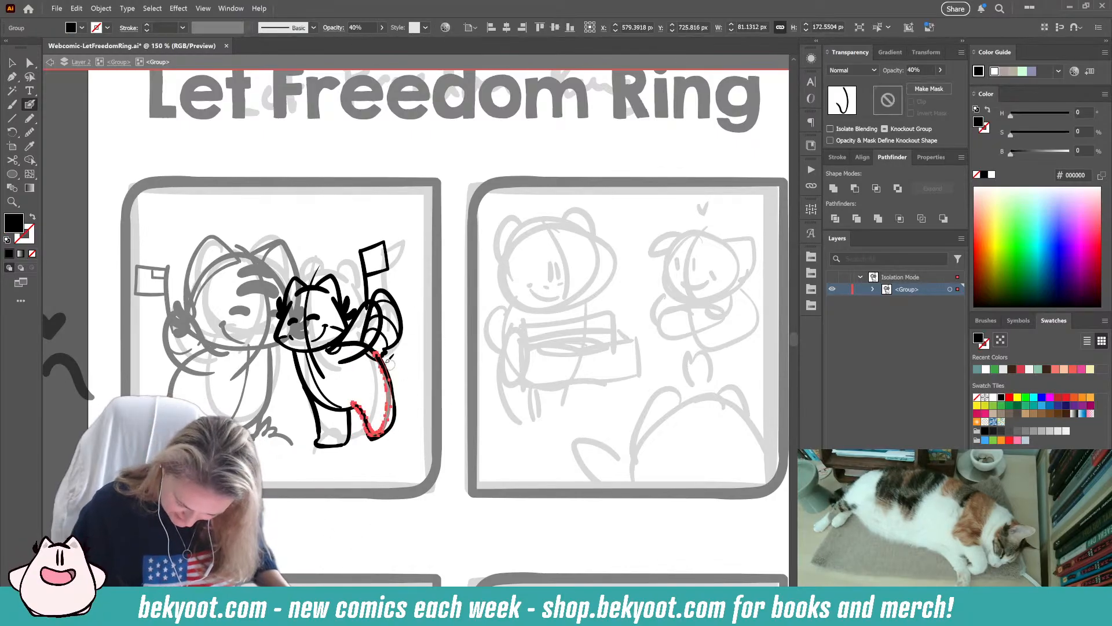
{"action": "key", "text": "Delete"}
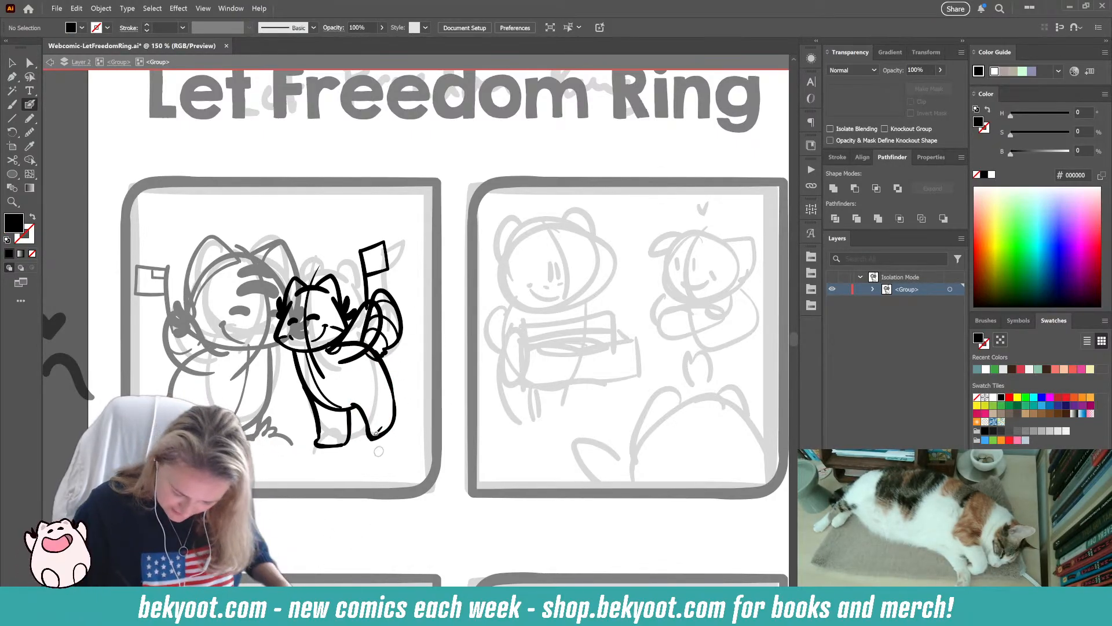
- Narrow the new back leg outline slightly and return to the parent group containing both characters
{"action": "left_click", "coordinate": [393, 383], "text": "ctrl"}
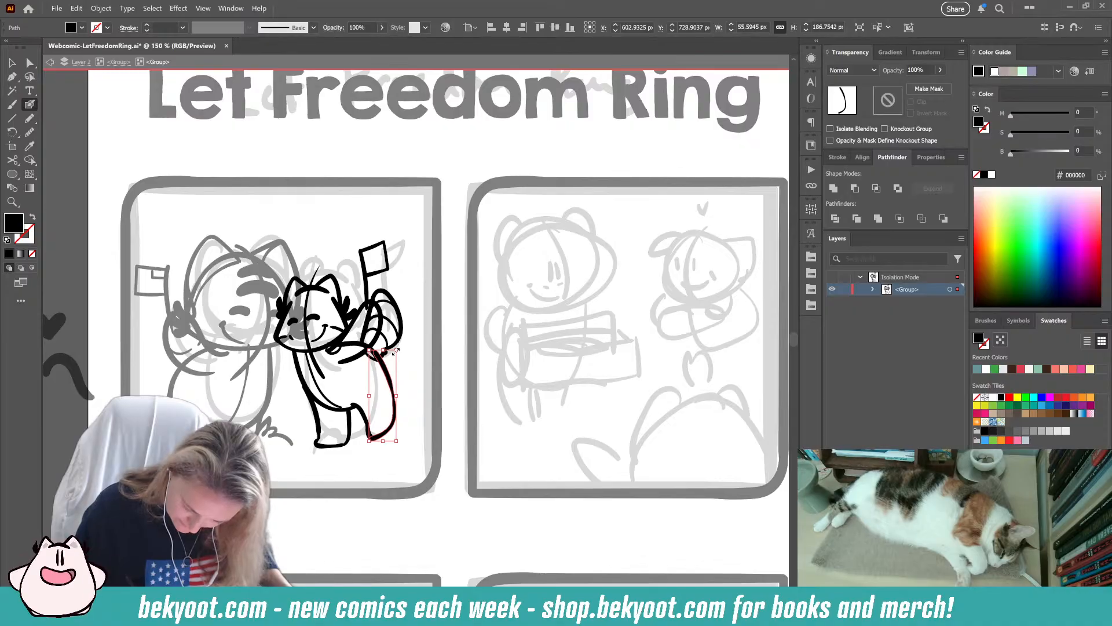
{"action": "left_click_drag", "start_coordinate": [396, 351], "coordinate": [395, 352]}
{"action": "left_click", "coordinate": [405, 370], "text": "ctrl"}
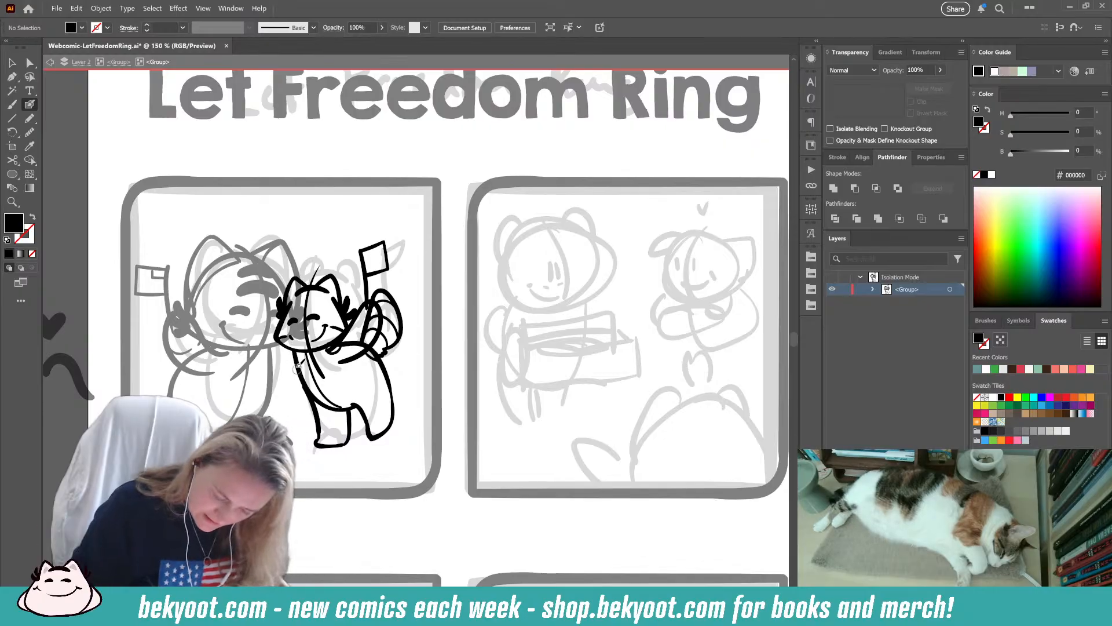
{"action": "left_click", "coordinate": [118, 61]}
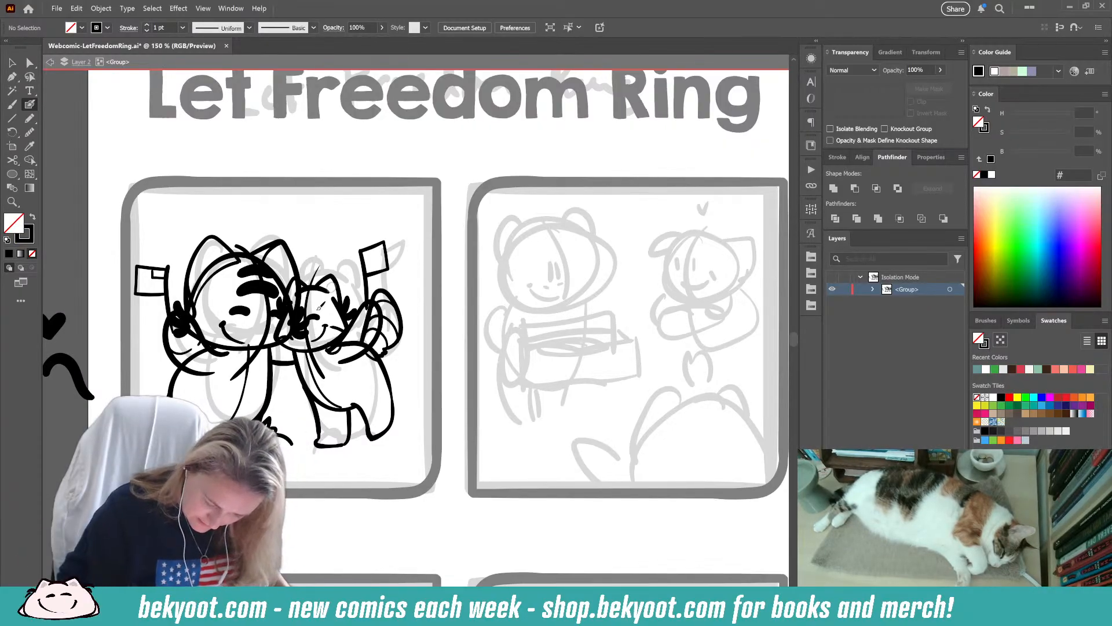
- Ink the linking arm lines between the two characters' bodies, finish the second character's part inside its own group, and return to the parent group
{"action": "left_click_drag", "start_coordinate": [306, 350], "coordinate": [337, 326]}
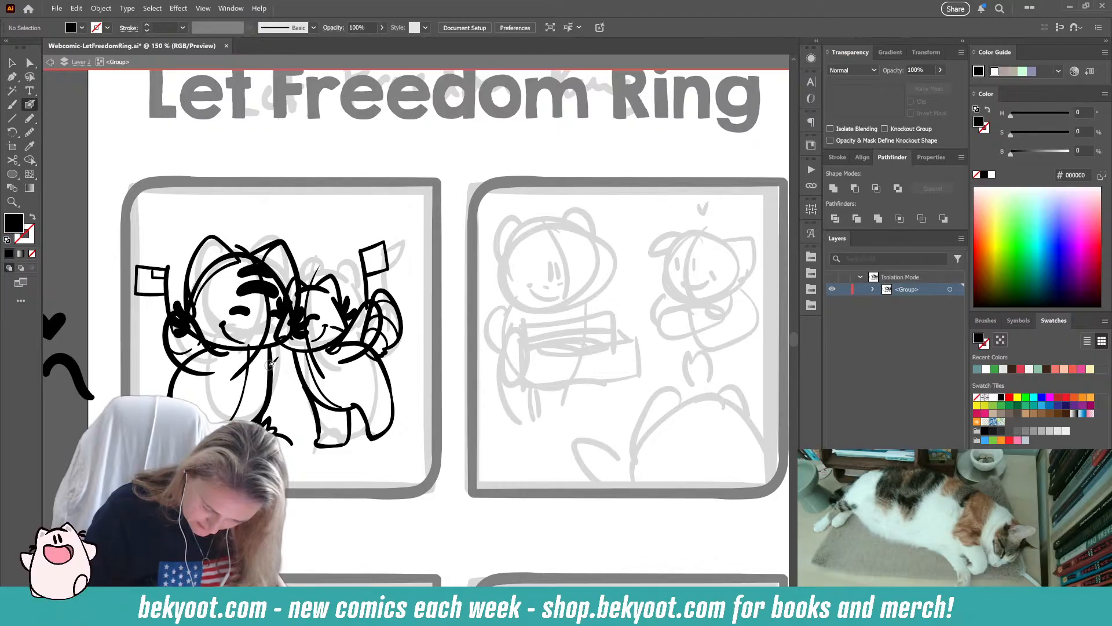
{"action": "left_click_drag", "start_coordinate": [294, 361], "coordinate": [297, 360]}
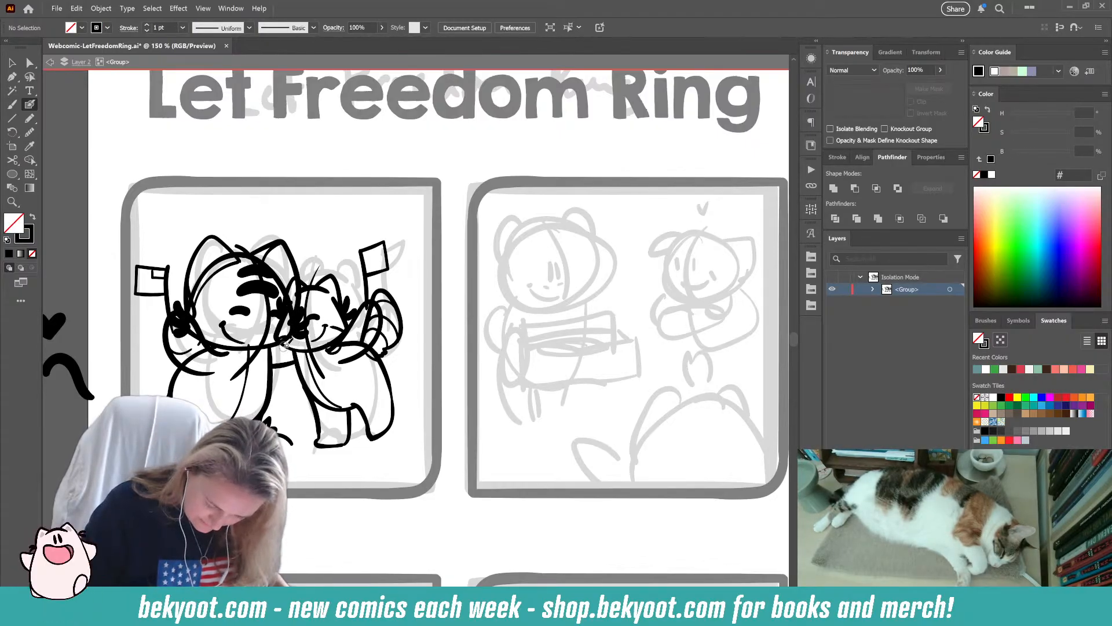
{"action": "key", "text": "ctrl+z"}
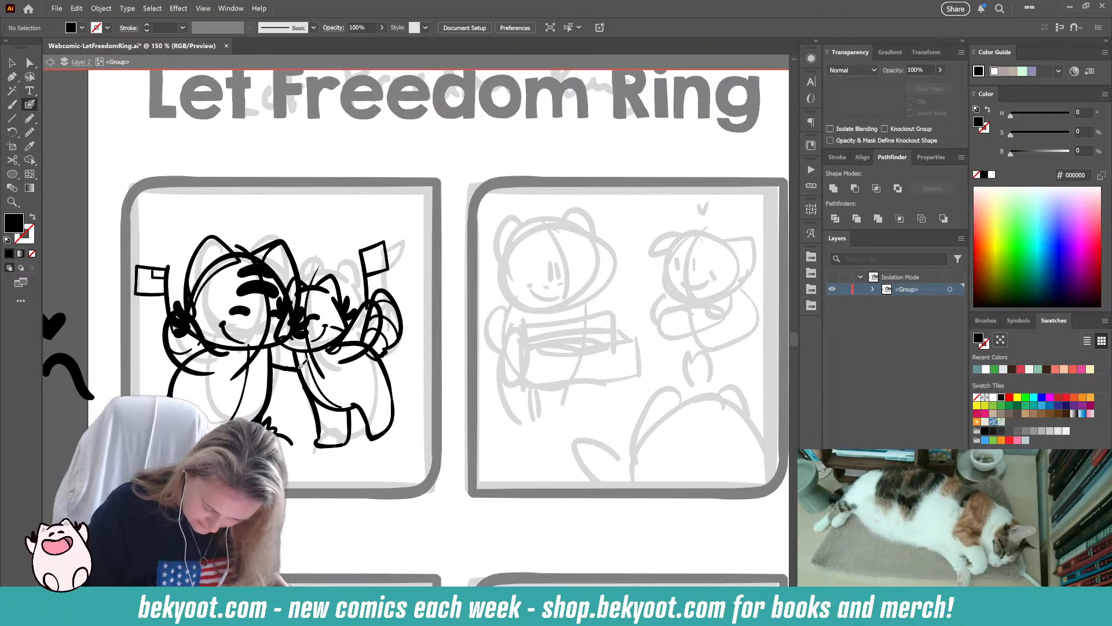
{"action": "key", "text": "shift+x"}
{"action": "left_click", "coordinate": [298, 364], "text": "ctrl"}
{"action": "double_click", "coordinate": [294, 352], "text": "ctrl"}
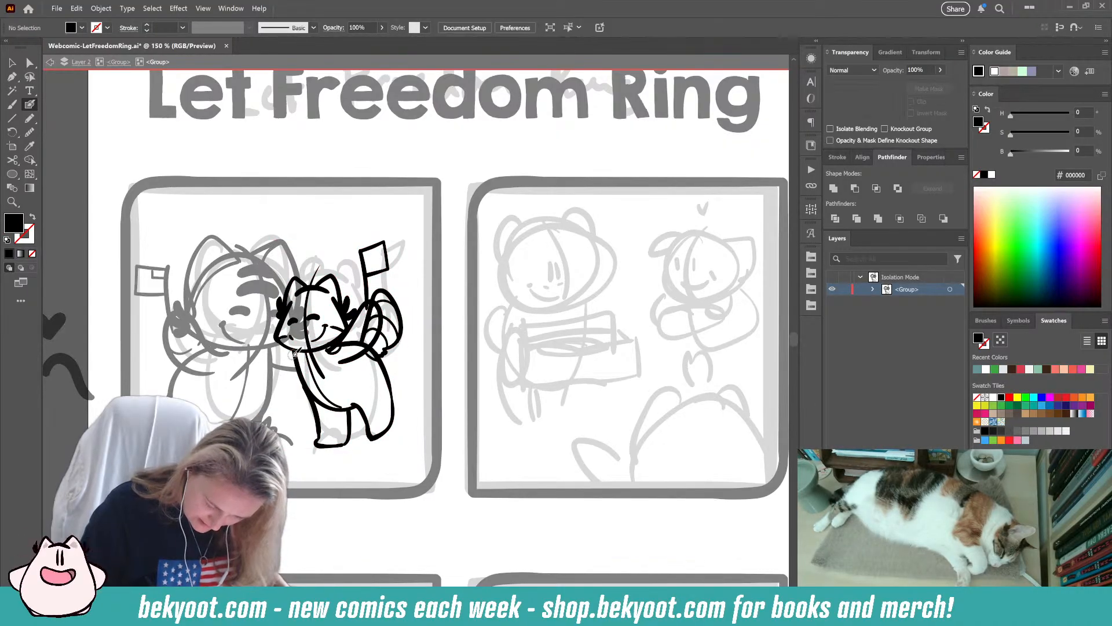
{"action": "key", "text": "shift+x"}
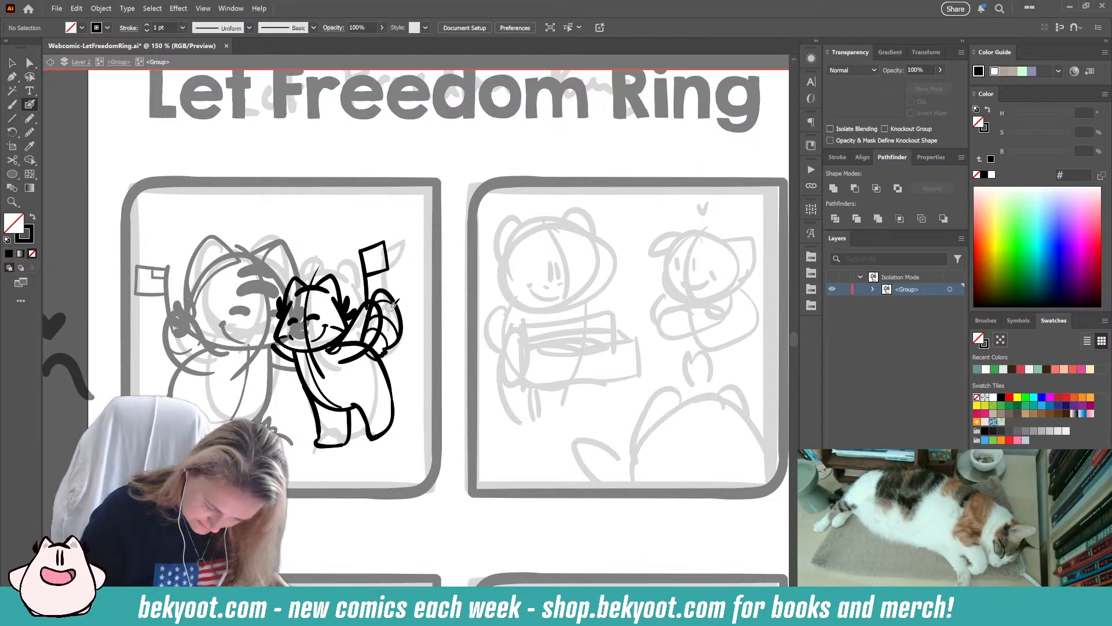
{"action": "left_click", "coordinate": [118, 62]}
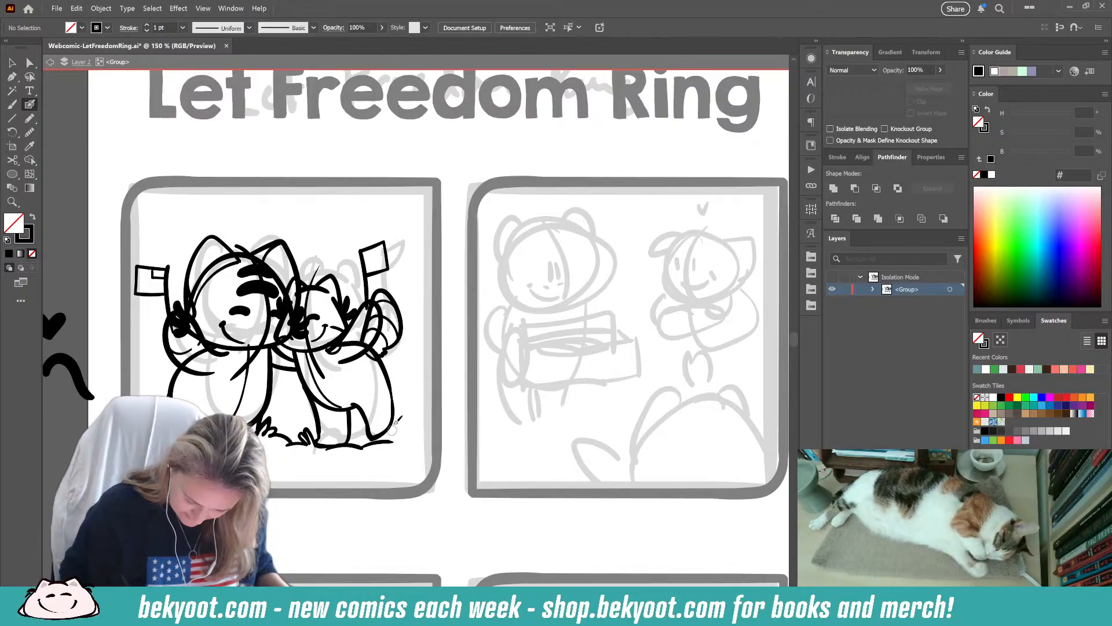
- Ink the ground line and grass tufts beside and behind the characters along both edges of the first panel, undoing the unsuitable strokes
{"action": "mouse_move", "coordinate": [396, 443]}
{"action": "left_mouse_down"}
{"action": "mouse_move", "coordinate": [404, 420]}
{"action": "mouse_move", "coordinate": [407, 440]}
{"action": "mouse_move", "coordinate": [420, 421]}
{"action": "mouse_move", "coordinate": [436, 446]}
{"action": "left_mouse_up"}
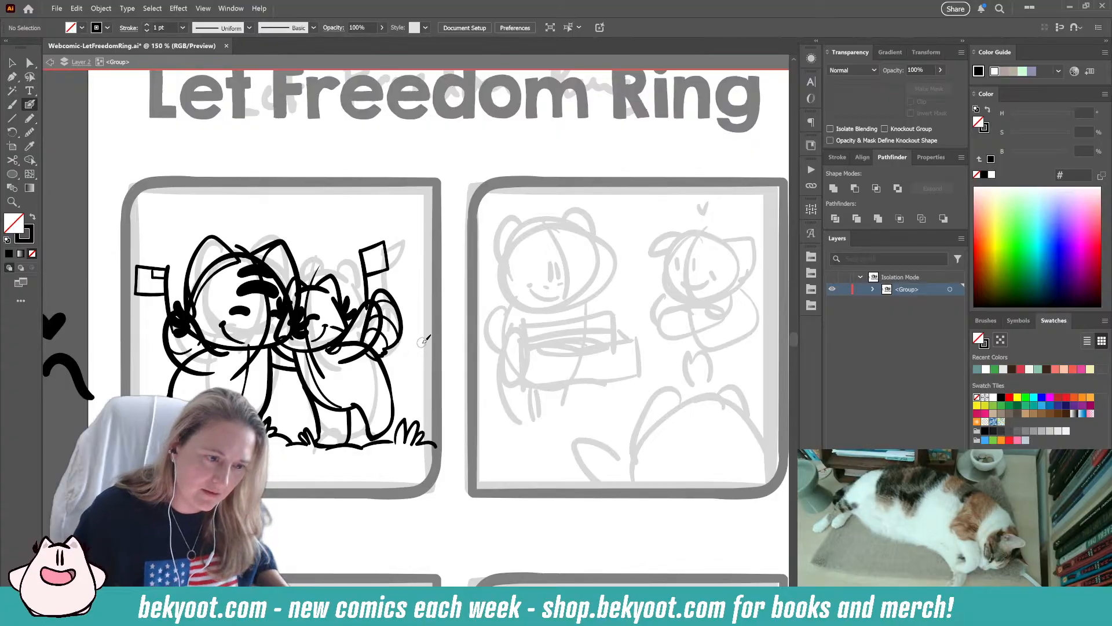
{"action": "left_click_drag", "start_coordinate": [436, 430], "coordinate": [437, 445]}
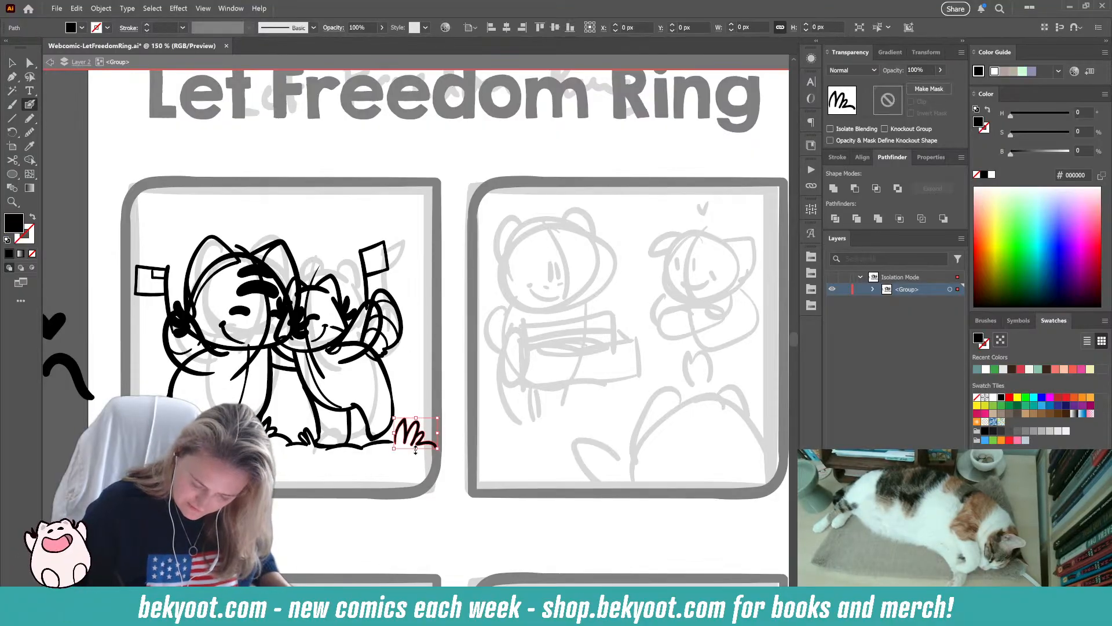
{"action": "key", "text": "ctrl+z"}
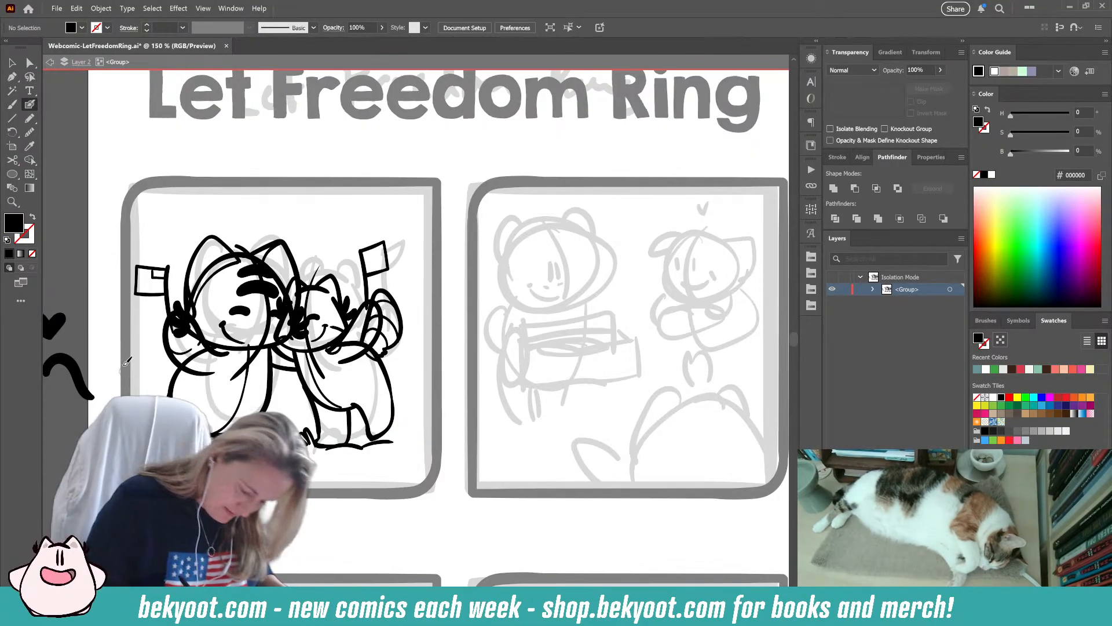
{"action": "mouse_move", "coordinate": [127, 384]}
{"action": "left_mouse_down"}
{"action": "mouse_move", "coordinate": [138, 358]}
{"action": "mouse_move", "coordinate": [152, 394]}
{"action": "left_mouse_up"}
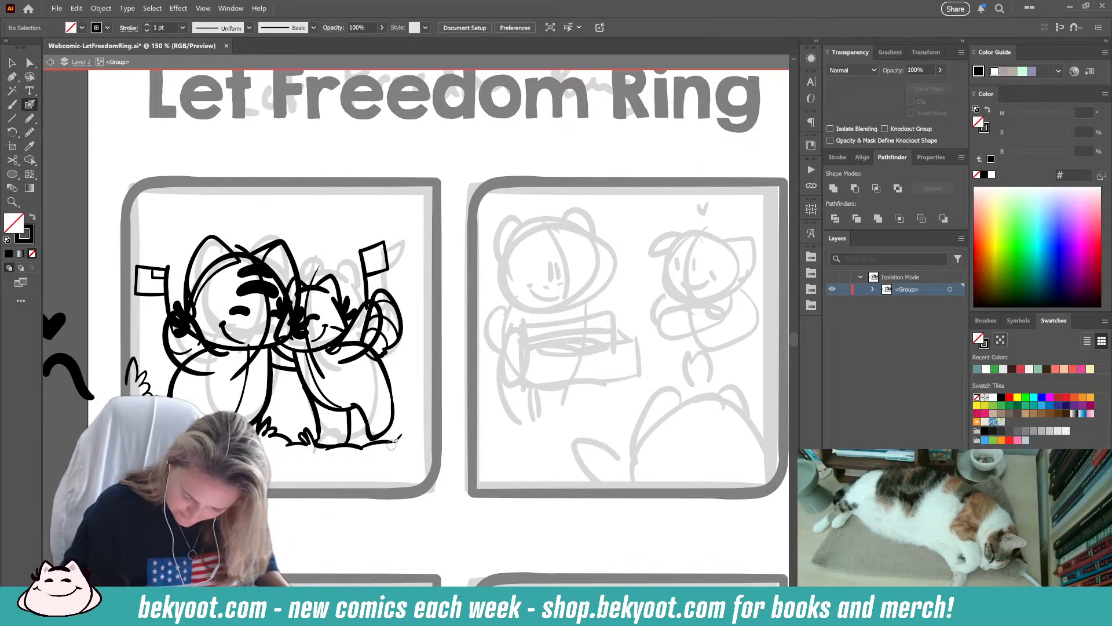
{"action": "left_click_drag", "start_coordinate": [402, 429], "coordinate": [434, 448]}
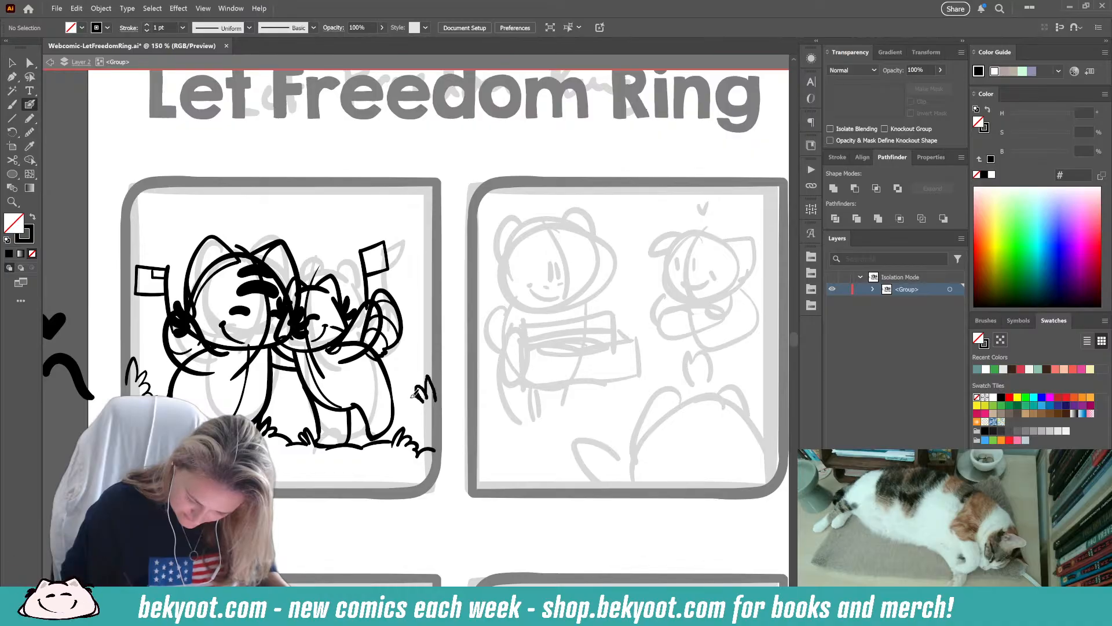
{"action": "left_click_drag", "start_coordinate": [402, 417], "coordinate": [400, 424]}
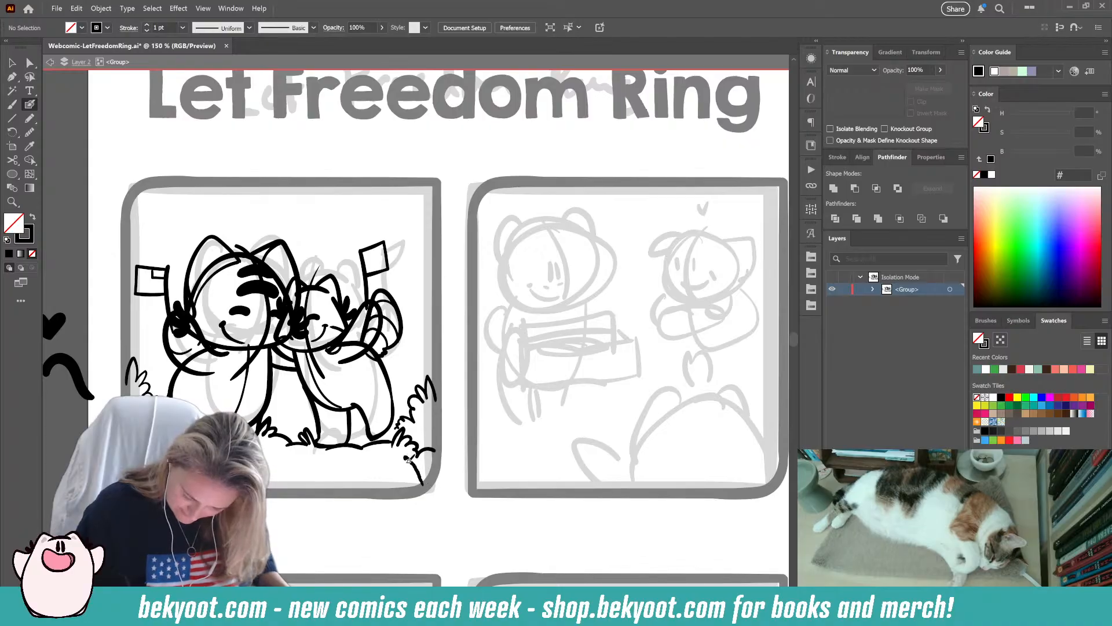
{"action": "mouse_move", "coordinate": [408, 460]}
{"action": "left_mouse_down"}
{"action": "mouse_move", "coordinate": [382, 480]}
{"action": "mouse_move", "coordinate": [421, 473]}
{"action": "mouse_move", "coordinate": [386, 480]}
{"action": "mouse_move", "coordinate": [385, 465]}
{"action": "mouse_move", "coordinate": [399, 473]}
{"action": "mouse_move", "coordinate": [406, 454]}
{"action": "mouse_move", "coordinate": [433, 472]}
{"action": "left_mouse_up"}
{"action": "key", "text": "ctrl+z"}
- Ink foreground grass tufts along the lower part of the first panel, below the characters' feet
{"action": "left_click_drag", "start_coordinate": [319, 504], "coordinate": [430, 479]}
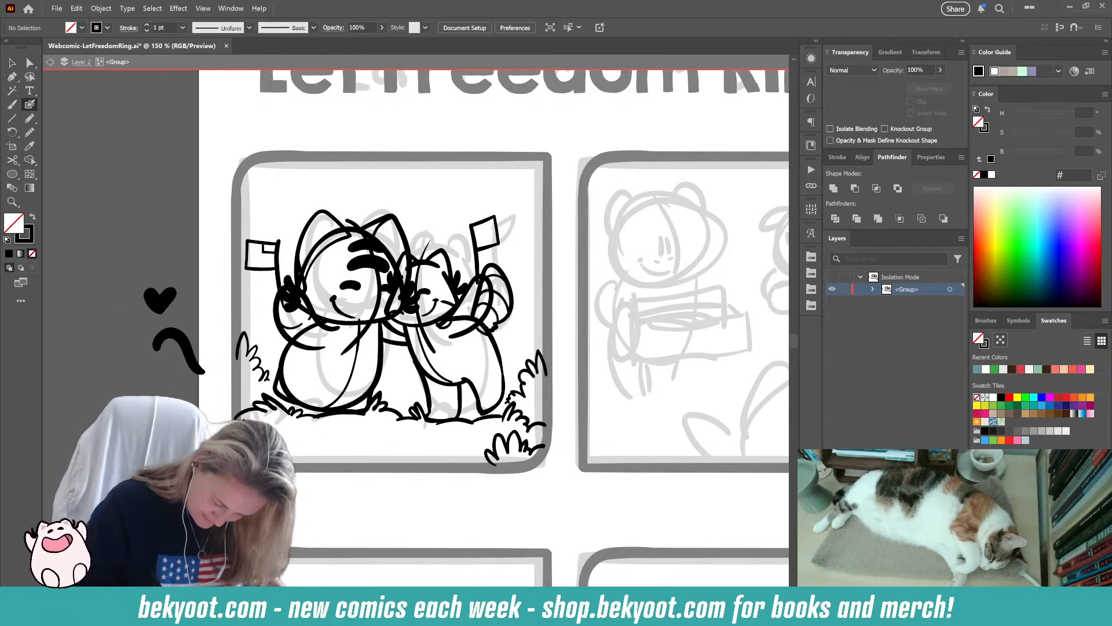
{"action": "left_click_drag", "start_coordinate": [281, 451], "coordinate": [296, 467]}
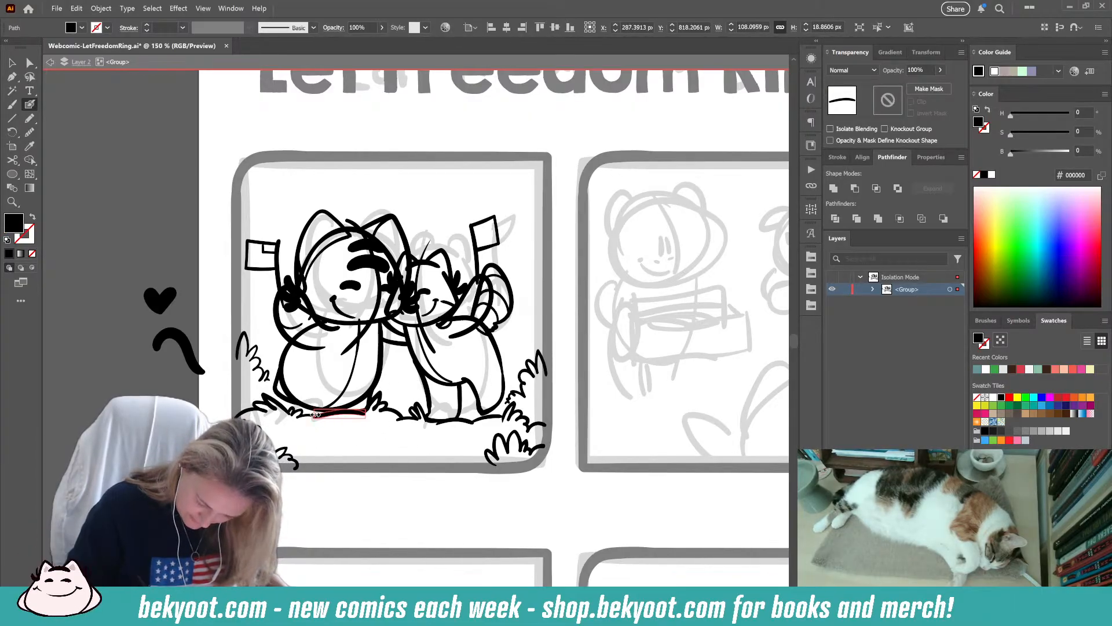
{"action": "key", "text": "shift+x"}
{"action": "mouse_move", "coordinate": [336, 449]}
{"action": "left_mouse_down"}
{"action": "mouse_move", "coordinate": [339, 432]}
{"action": "mouse_move", "coordinate": [342, 446]}
{"action": "mouse_move", "coordinate": [347, 432]}
{"action": "mouse_move", "coordinate": [397, 449]}
{"action": "left_mouse_up"}
{"action": "key", "text": "shift+x"}
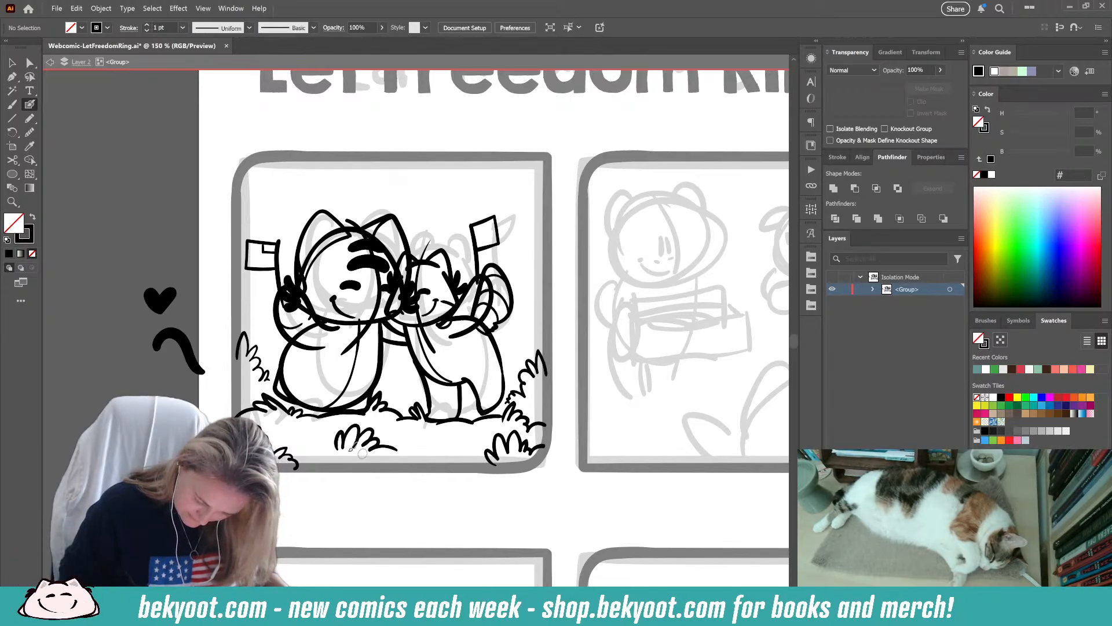
{"action": "left_click_drag", "start_coordinate": [329, 444], "coordinate": [302, 465]}
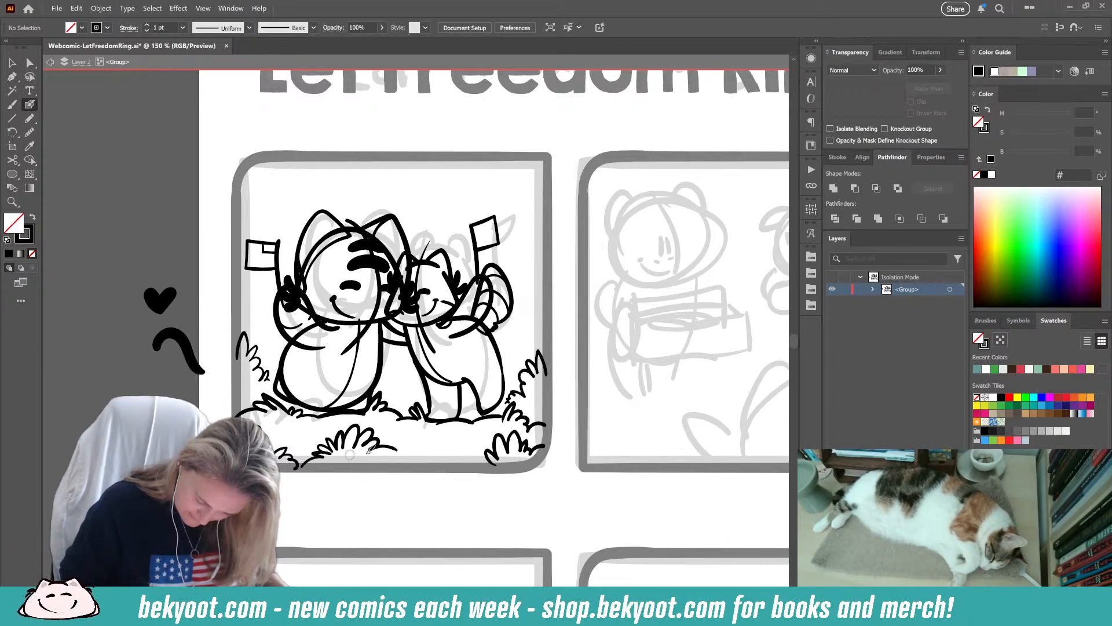
{"action": "mouse_move", "coordinate": [397, 451]}
{"action": "left_mouse_down"}
{"action": "mouse_move", "coordinate": [418, 442]}
{"action": "mouse_move", "coordinate": [462, 468]}
{"action": "left_mouse_up"}
- Ink a small heart above each character's head and a corner square on the second flag, and leave the character group
{"action": "left_click_drag", "start_coordinate": [440, 512], "coordinate": [375, 526]}
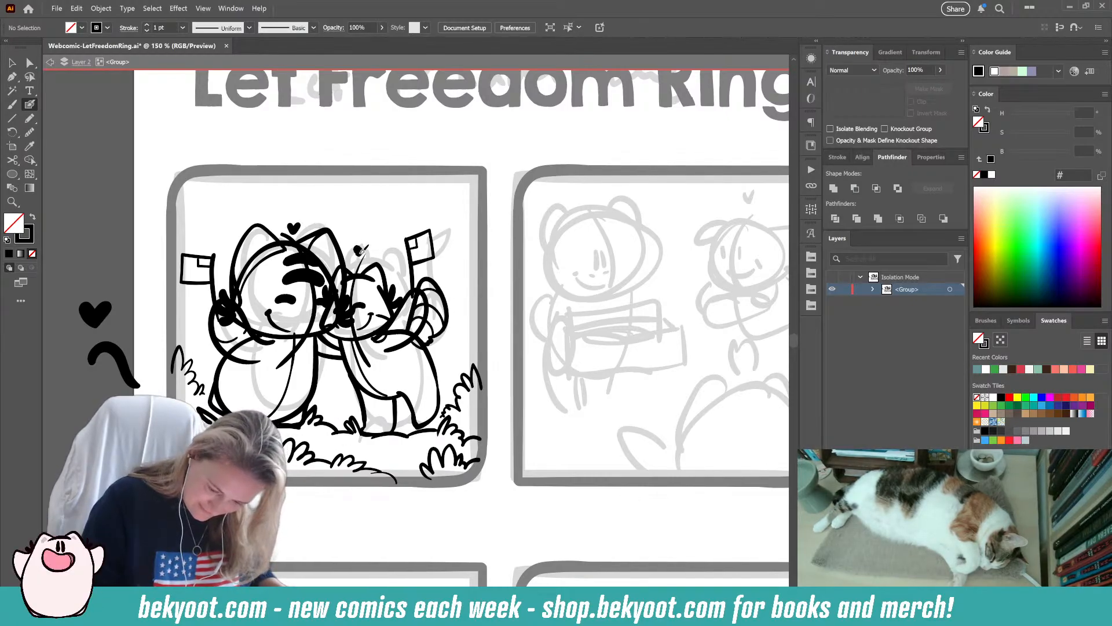
{"action": "key", "text": "ctrl+z"}
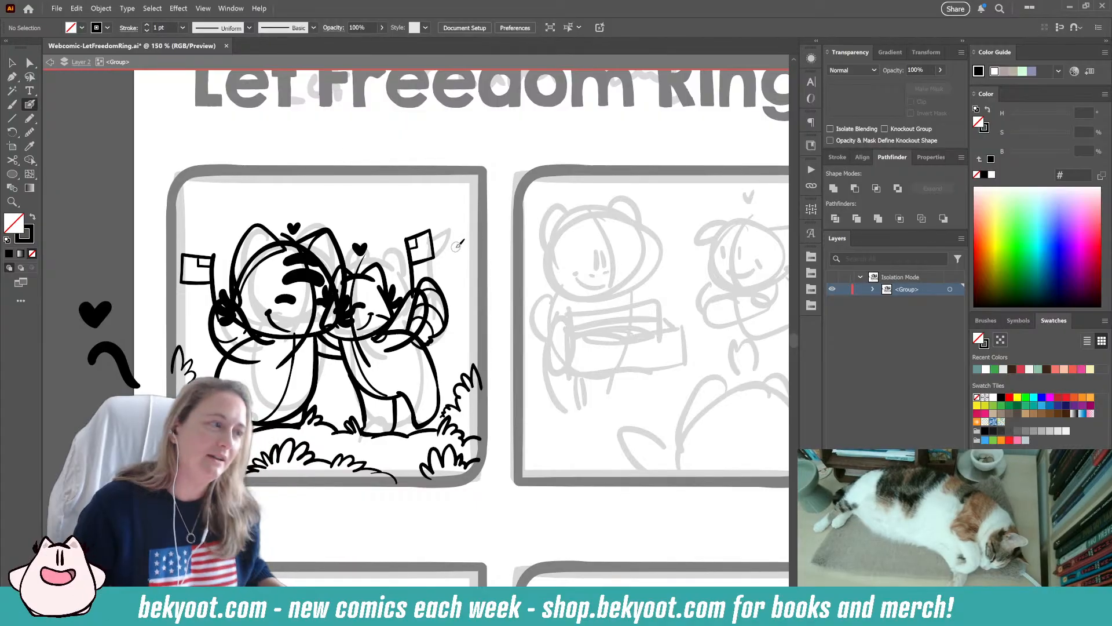
{"action": "key", "text": "v"}
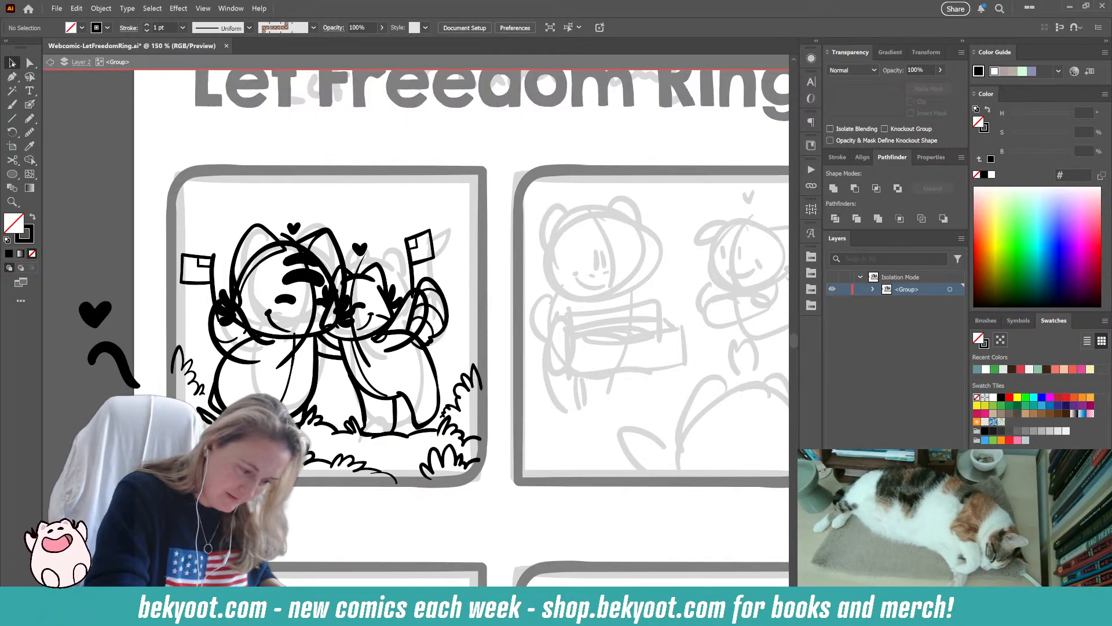
{"action": "double_click", "coordinate": [485, 145]}
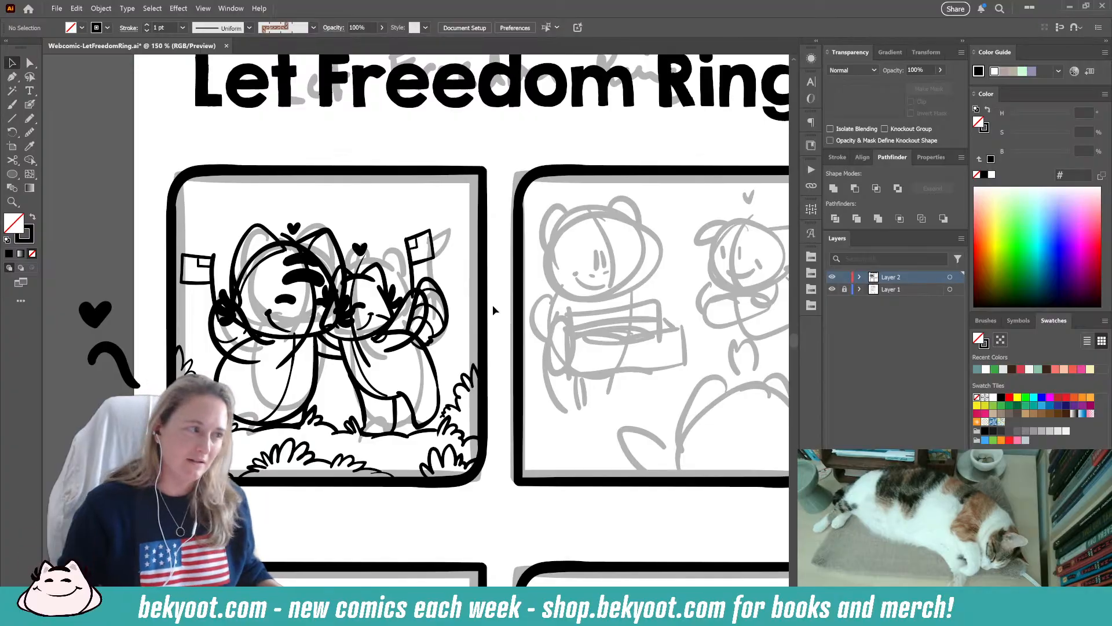
- Re-enter the character group and ink a thick curved tail behind the first character's hip with the Blob Brush, undoing the unsuitable stroke
{"action": "left_click", "coordinate": [112, 357]}
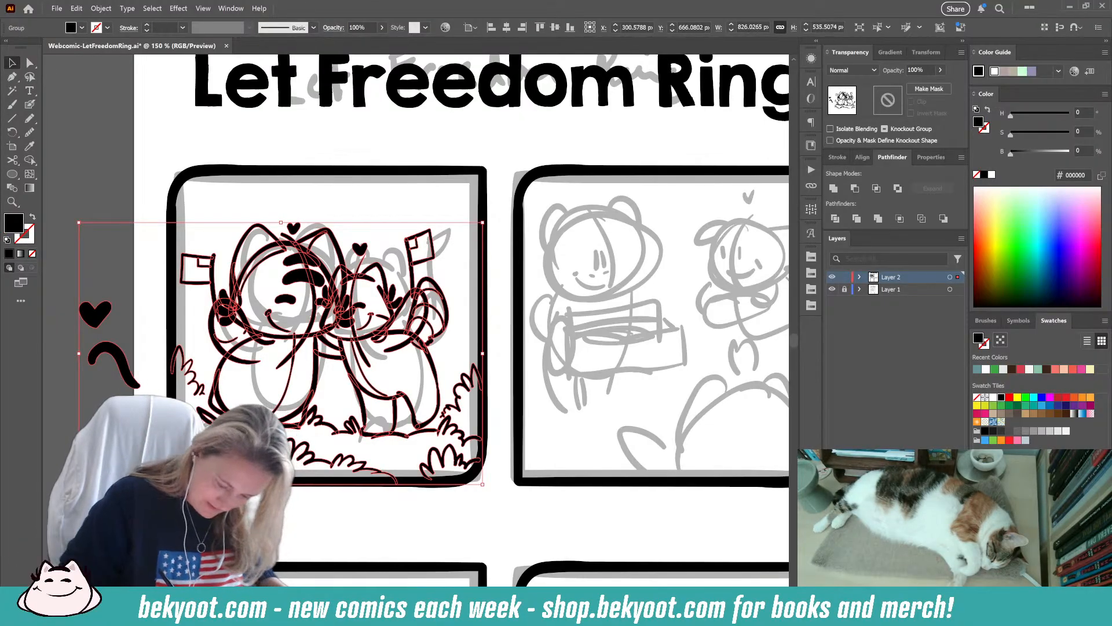
{"action": "double_click", "coordinate": [123, 360]}
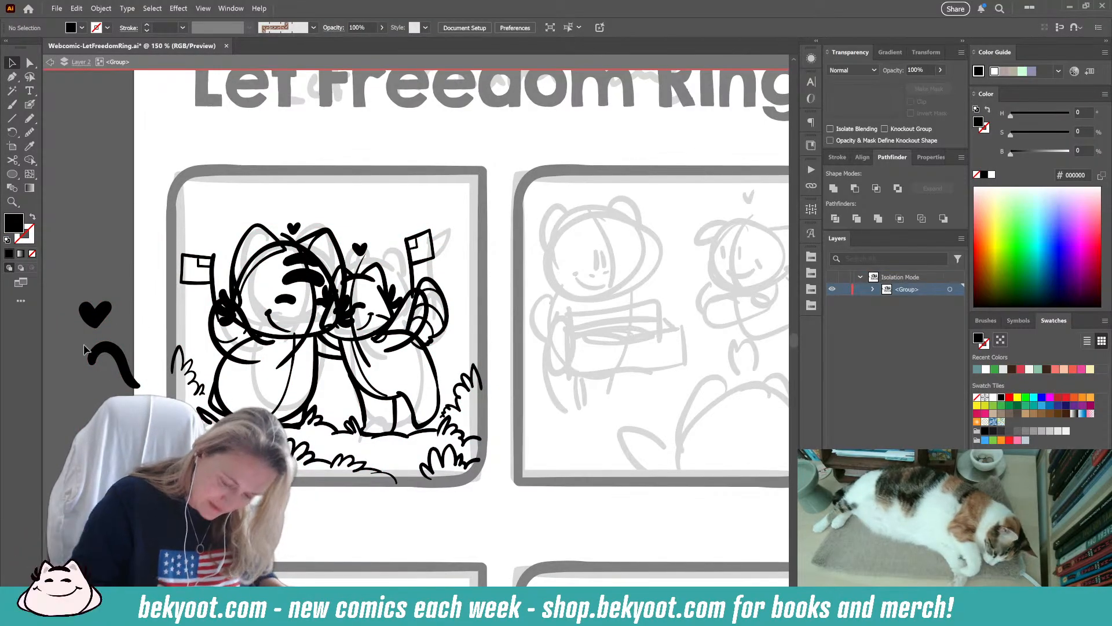
{"action": "left_click", "coordinate": [30, 104]}
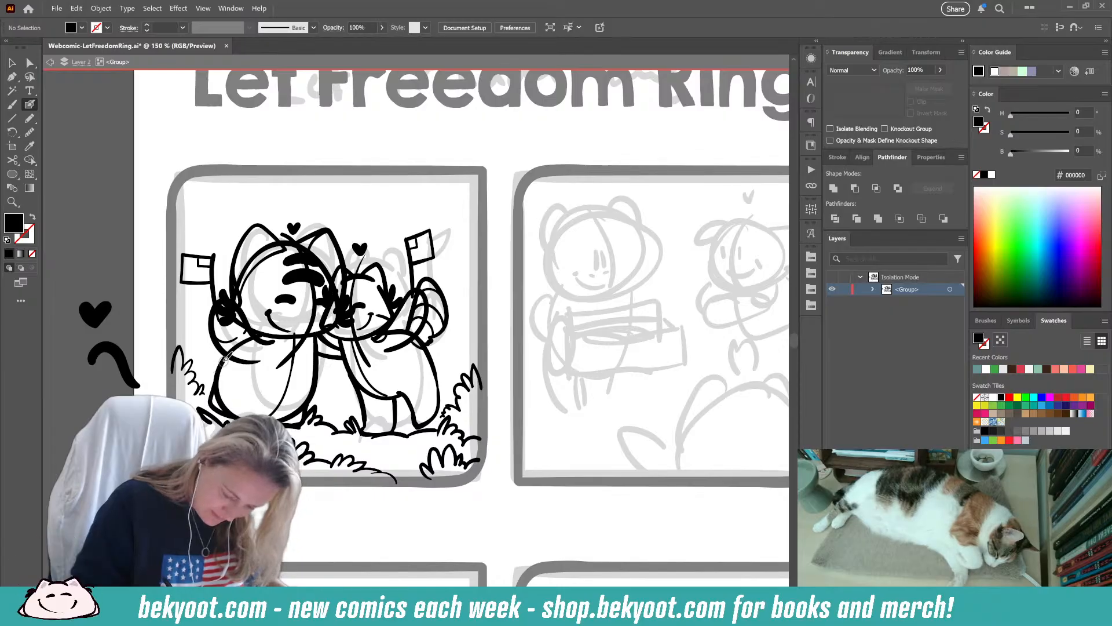
{"action": "mouse_move", "coordinate": [228, 359]}
{"action": "left_mouse_down"}
{"action": "mouse_move", "coordinate": [204, 347]}
{"action": "mouse_move", "coordinate": [215, 378]}
{"action": "mouse_move", "coordinate": [242, 382]}
{"action": "left_mouse_up"}
{"action": "key", "text": "ctrl+z"}
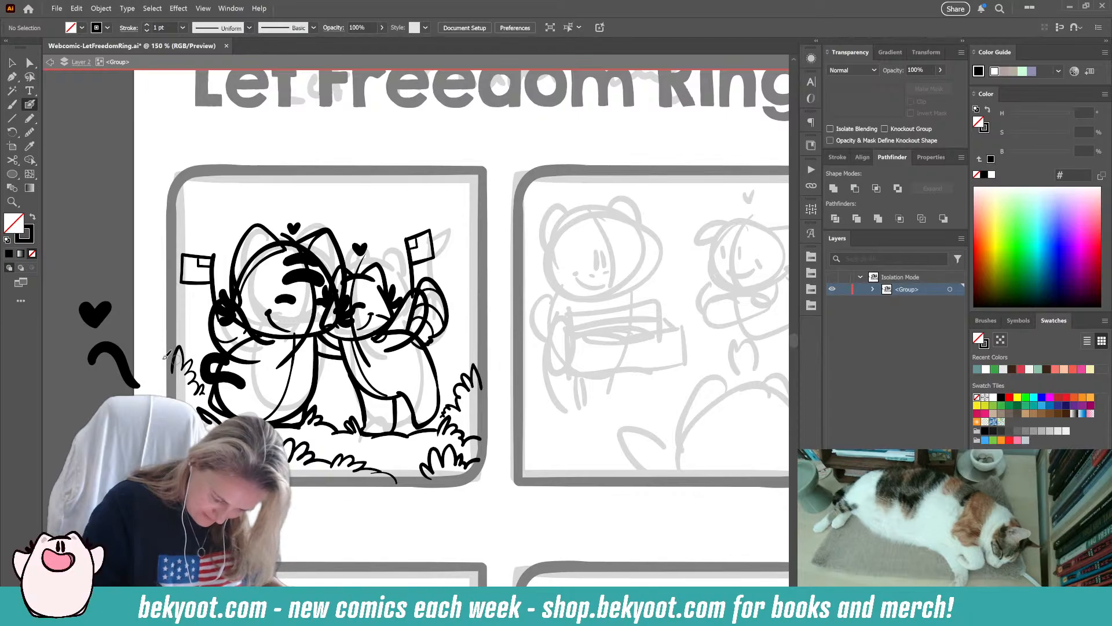
- Move the spare heart from outside the artboard to the end of the first character's tail, rotate it, and adjust heart and tail together
{"action": "left_click_drag", "start_coordinate": [94, 314], "coordinate": [253, 400]}
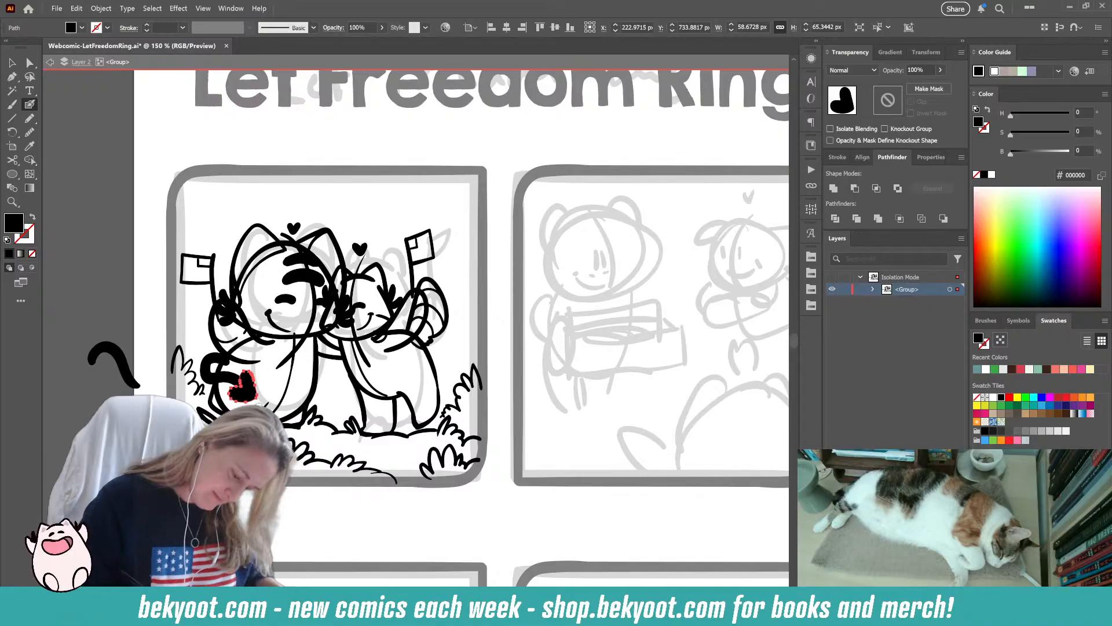
{"action": "left_click", "coordinate": [214, 383], "text": "shift"}
{"action": "left_click_drag", "start_coordinate": [265, 354], "coordinate": [239, 384]}
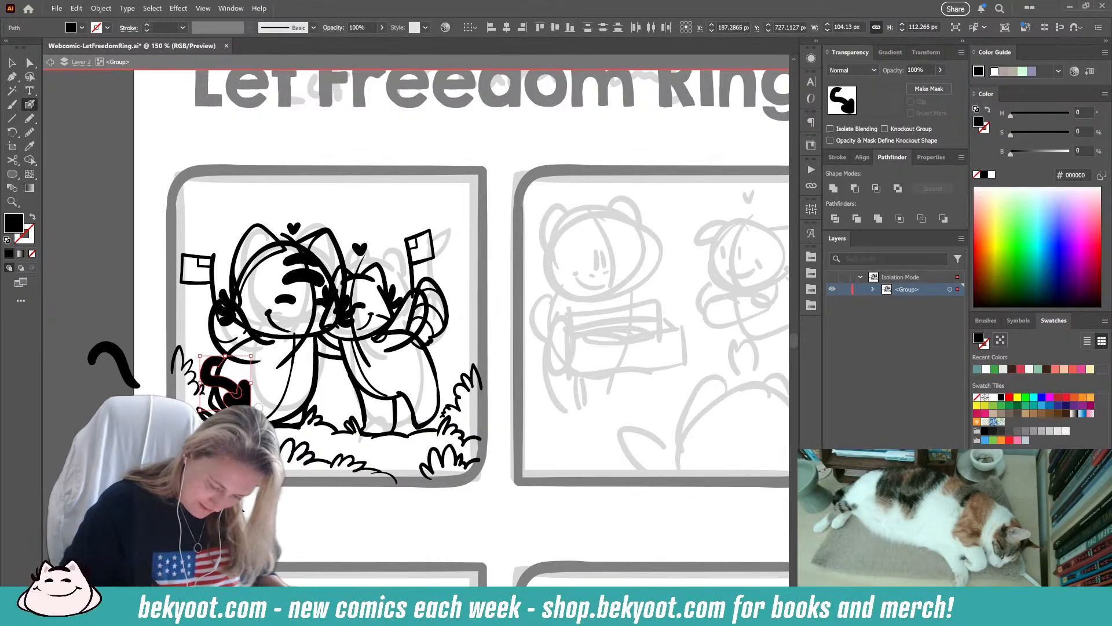
- Slightly smooth the first character's tail stroke and nudge the heart onto the tail's tip
{"action": "left_click", "coordinate": [208, 368], "text": "ctrl"}
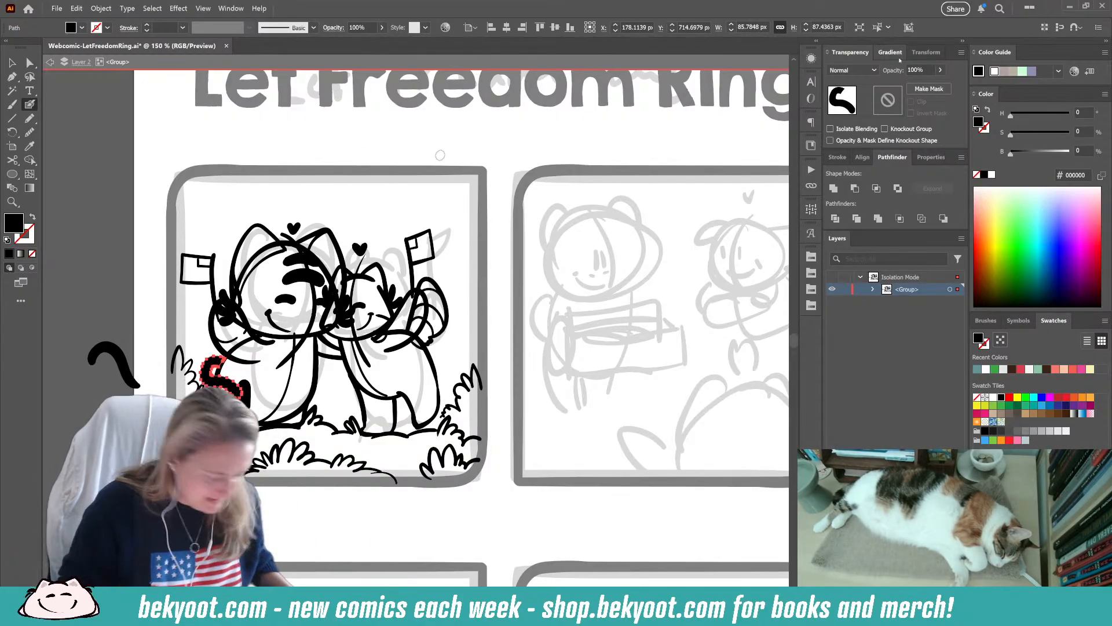
{"action": "key", "text": "ctrl+q"}
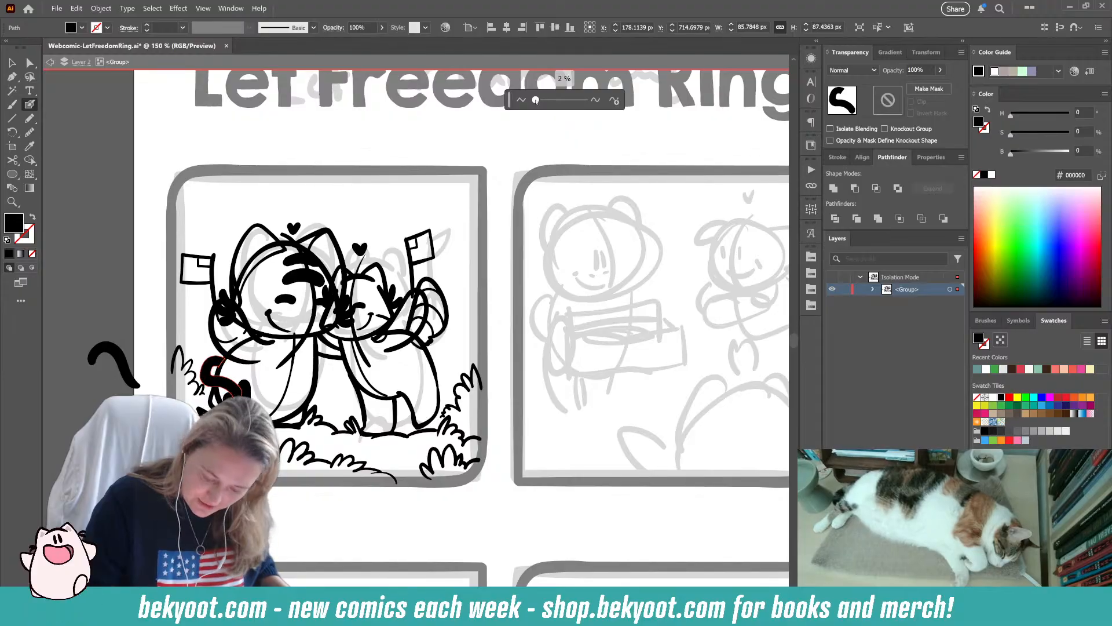
{"action": "left_click_drag", "start_coordinate": [536, 101], "coordinate": [531, 103]}
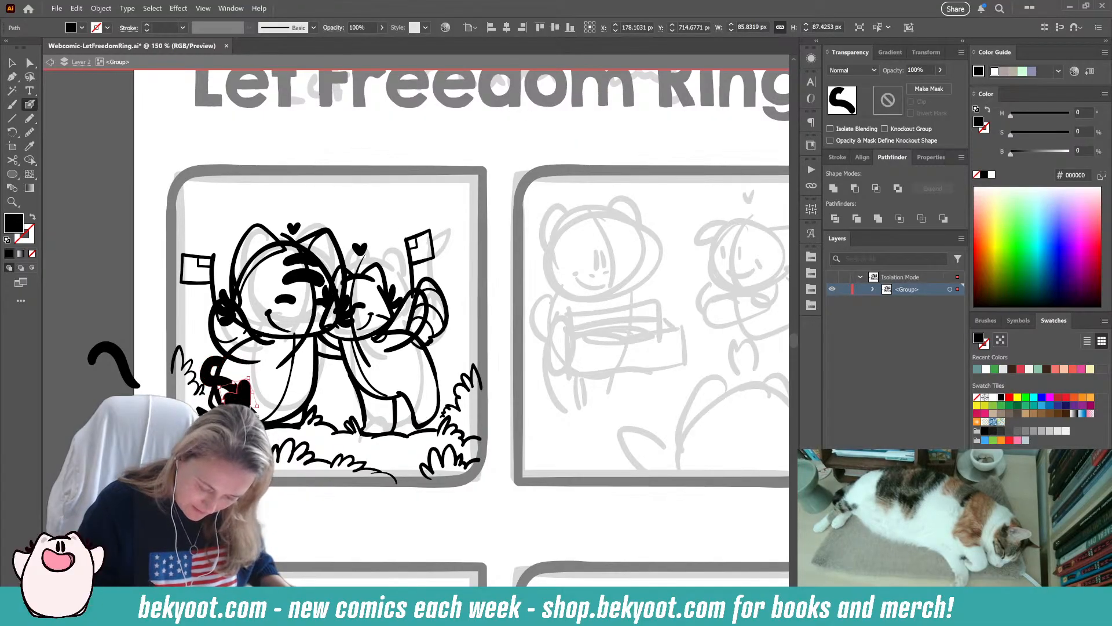
{"action": "left_click_drag", "start_coordinate": [234, 394], "coordinate": [239, 402]}
{"action": "key", "text": "ctrl+shift+a"}
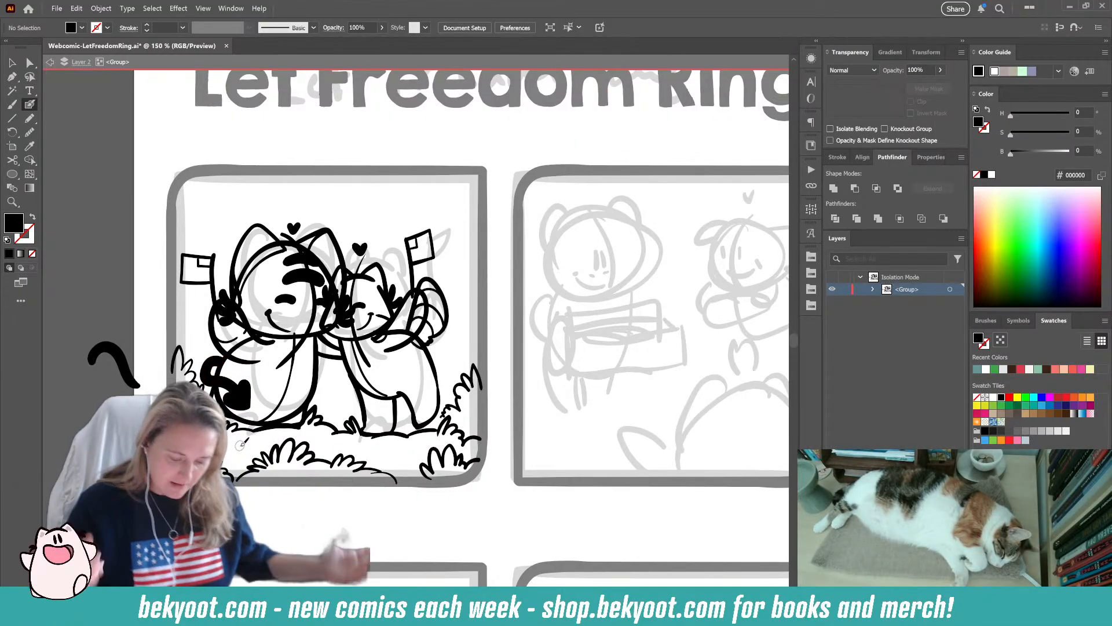
- Replace the first character's tail with a new thick S-shaped stroke ending at the heart, and smooth it slightly
{"action": "left_click", "coordinate": [210, 368]}
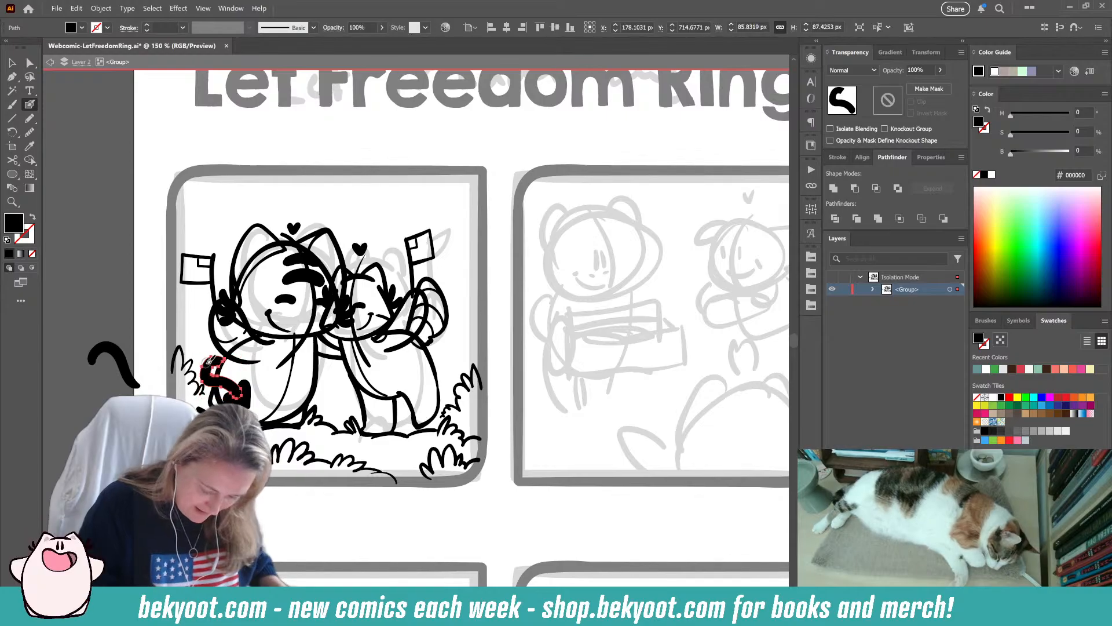
{"action": "key", "text": "Delete"}
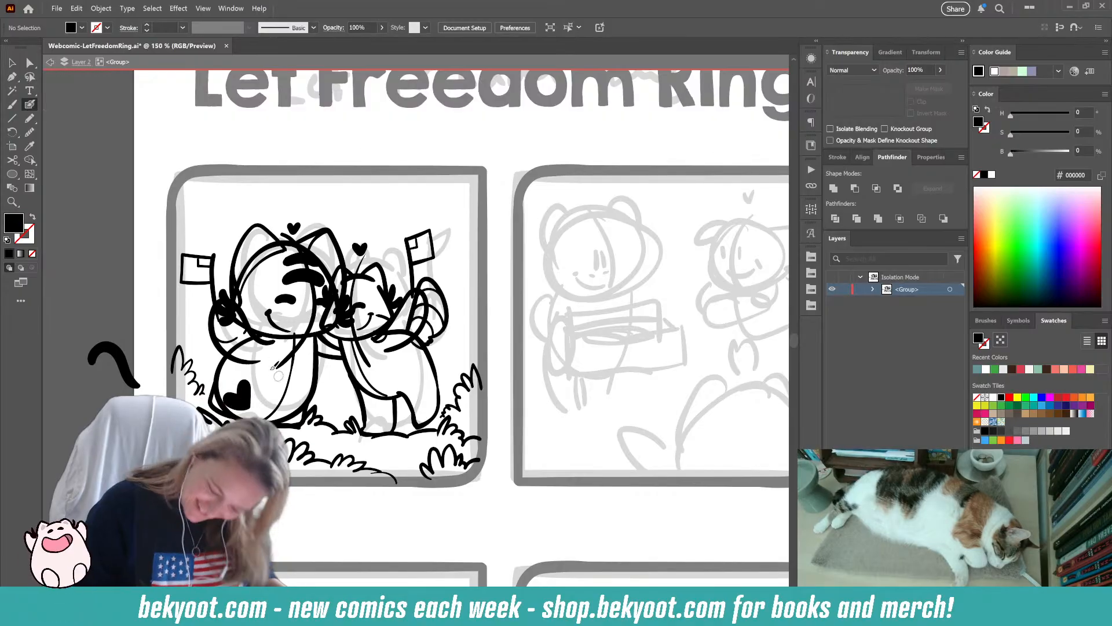
{"action": "mouse_move", "coordinate": [223, 346]}
{"action": "left_mouse_down"}
{"action": "mouse_move", "coordinate": [203, 362]}
{"action": "mouse_move", "coordinate": [237, 381]}
{"action": "mouse_move", "coordinate": [246, 403]}
{"action": "left_mouse_up"}
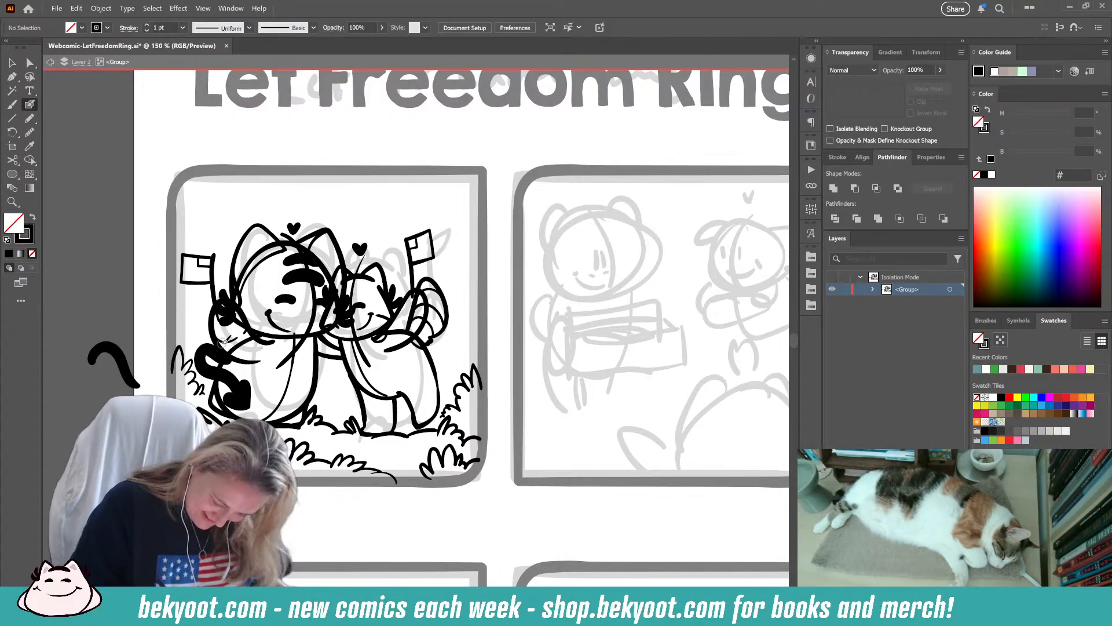
{"action": "left_click", "coordinate": [228, 370], "text": "ctrl"}
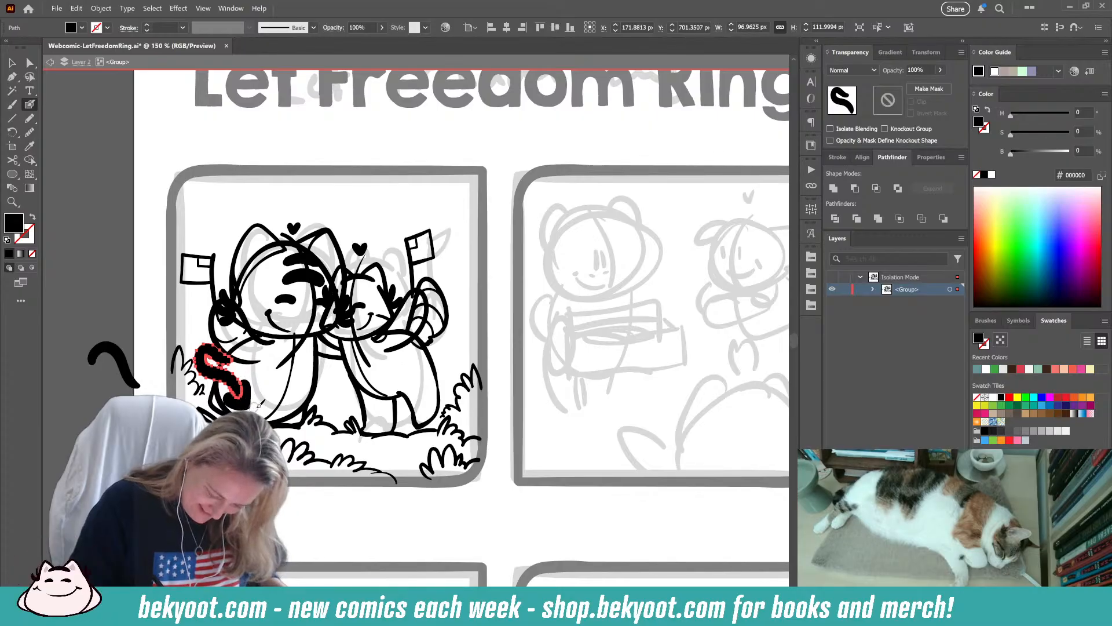
{"action": "key", "text": "ctrl+alt+s"}
{"action": "left_click_drag", "start_coordinate": [535, 102], "coordinate": [535, 103]}
{"action": "left_click", "coordinate": [192, 307], "text": "ctrl"}
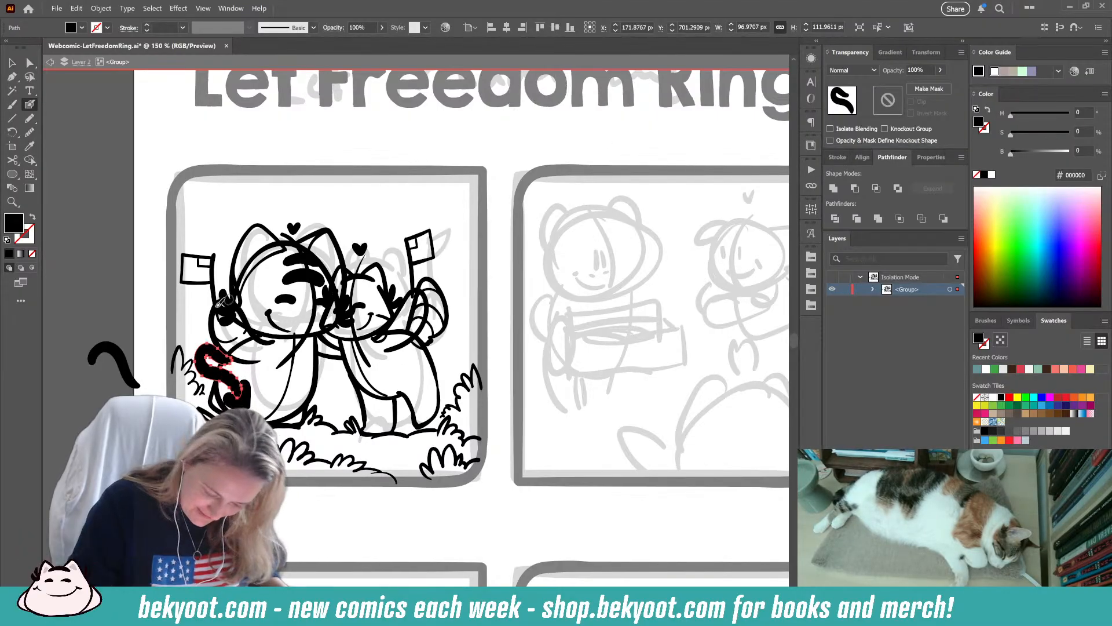
- Trim the first character's S-shaped tail stroke where it meets the body and arm, and deselect it
{"action": "left_click", "coordinate": [215, 360], "text": "ctrl"}
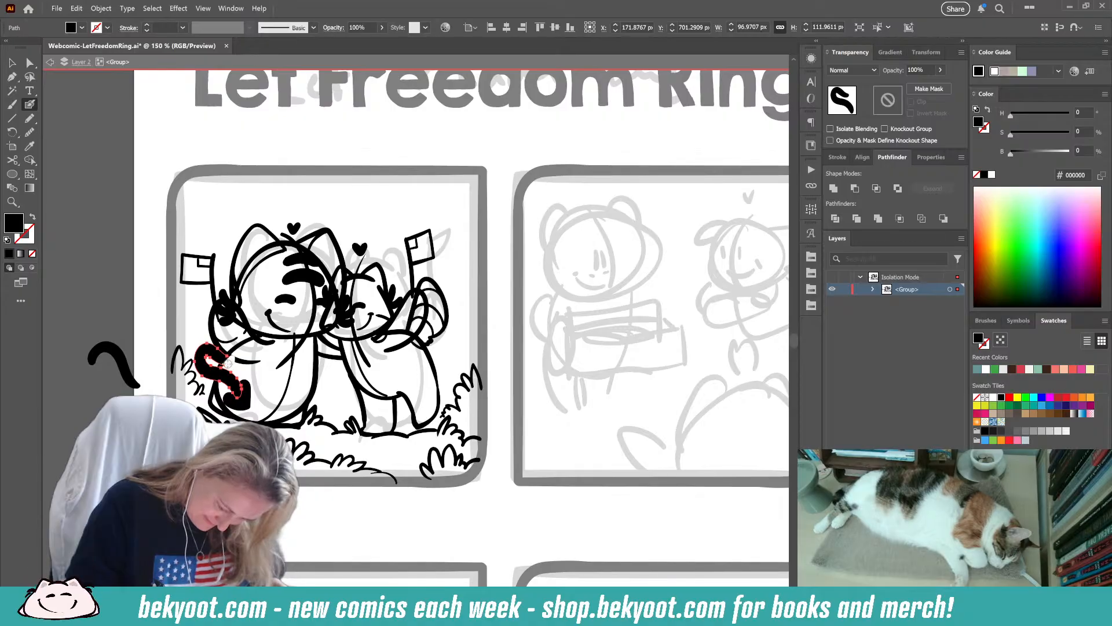
{"action": "left_click_drag", "start_coordinate": [228, 358], "coordinate": [200, 348]}
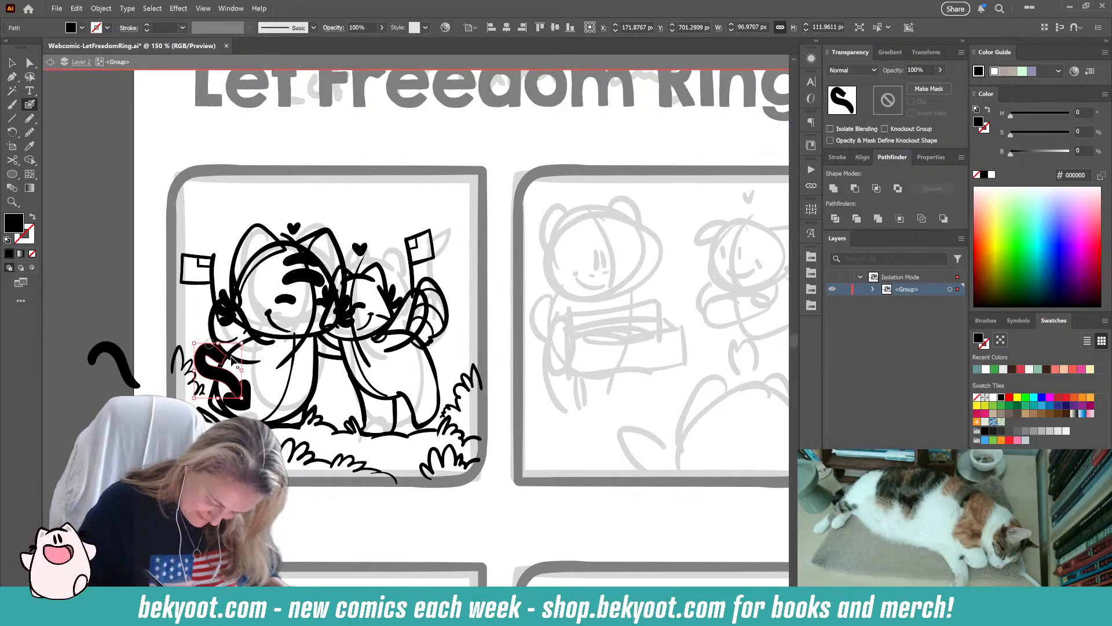
{"action": "left_click", "coordinate": [191, 313], "text": "ctrl"}
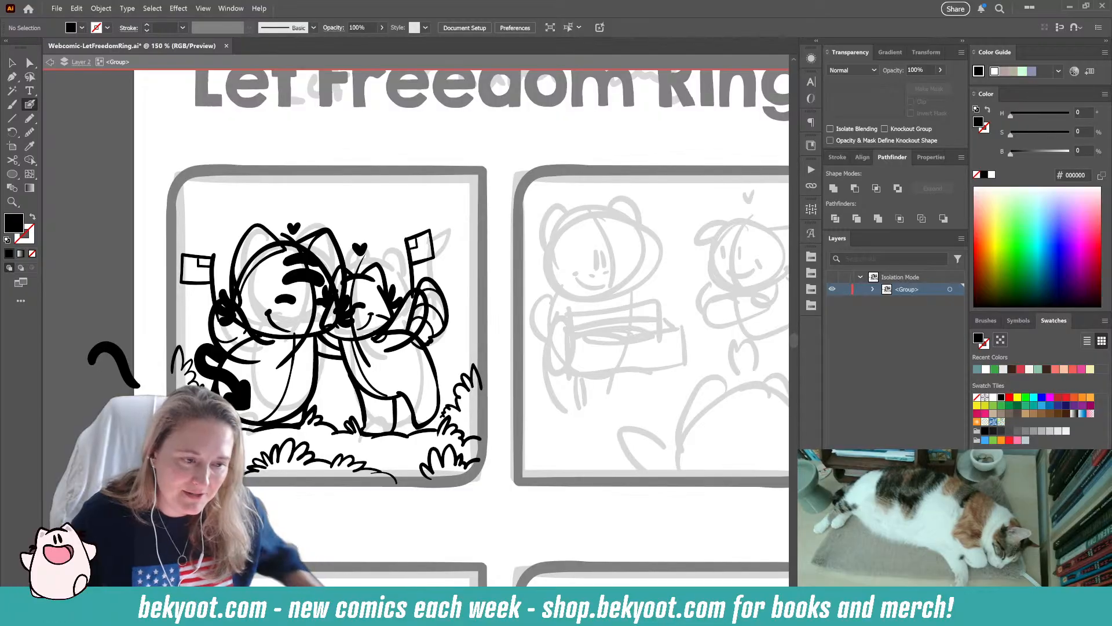
- Delete the curved construction line through the first character's head and body, and erase the head outline along the side of the flag-side ear
{"action": "left_click", "coordinate": [296, 351], "text": "ctrl"}
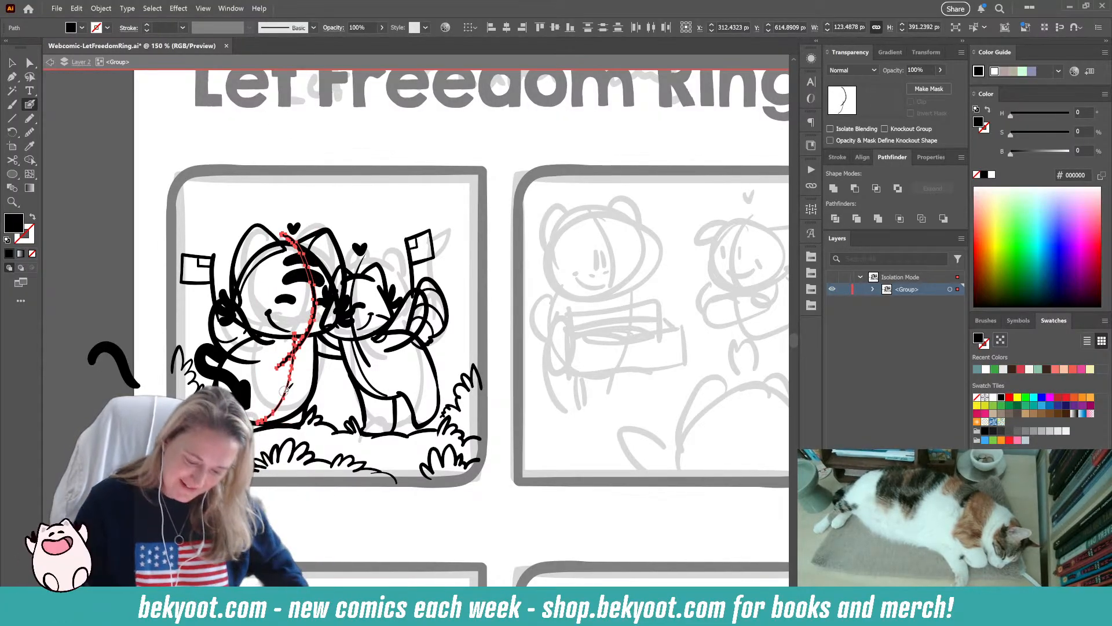
{"action": "key", "text": "Delete"}
{"action": "left_click", "coordinate": [263, 249], "text": "ctrl"}
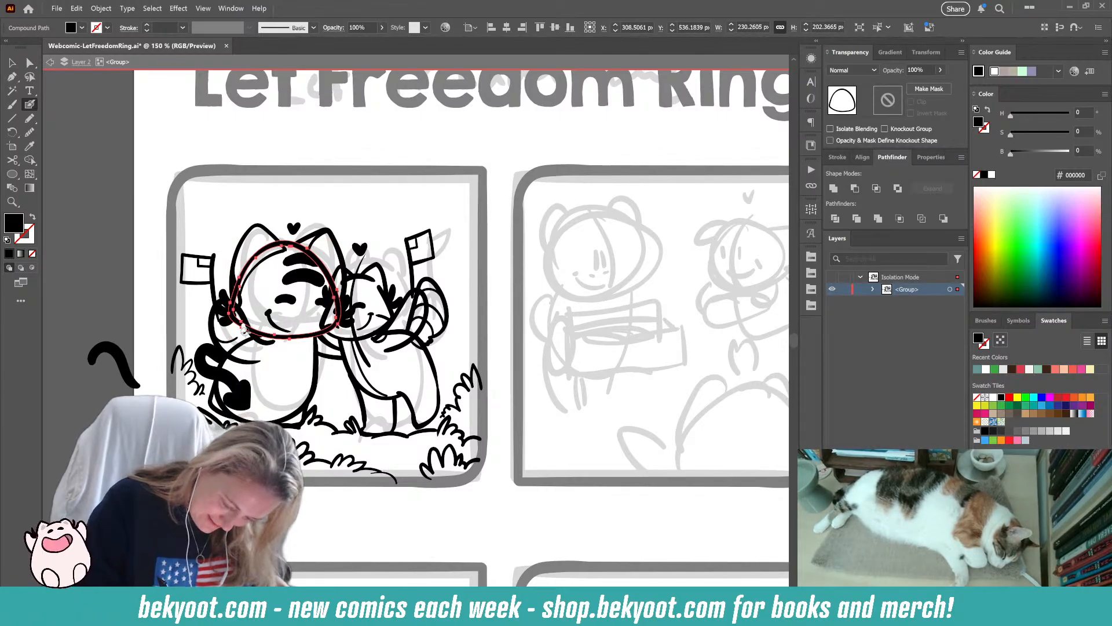
{"action": "mouse_move", "coordinate": [246, 330]}
{"action": "left_mouse_down"}
{"action": "mouse_move", "coordinate": [235, 287]}
{"action": "mouse_move", "coordinate": [276, 244]}
{"action": "left_mouse_up"}
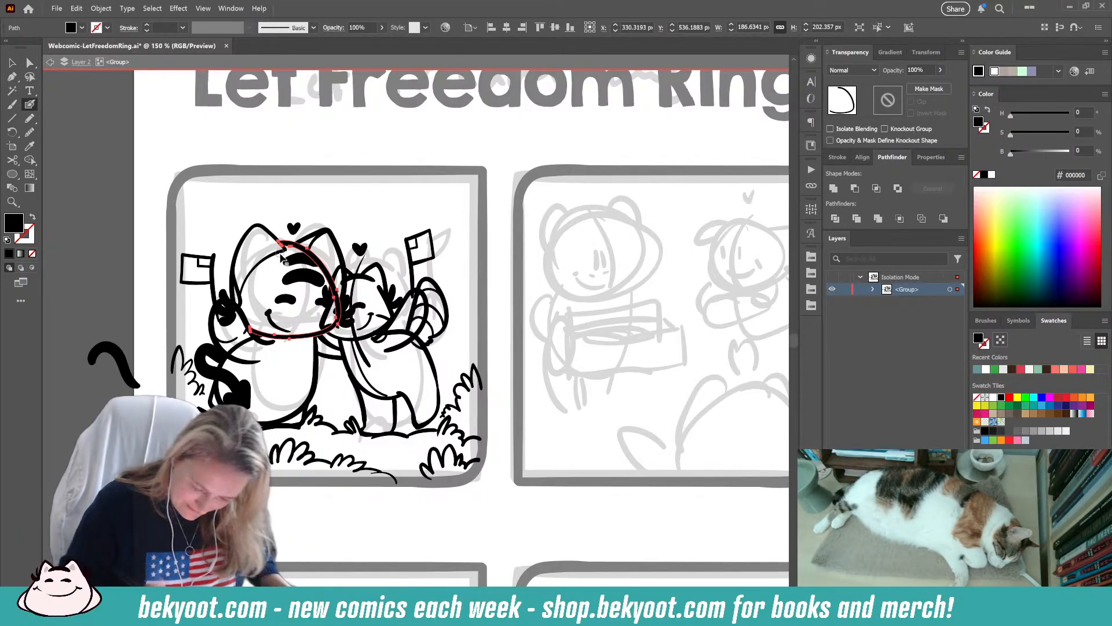
- Smooth the first character's body outline by 2% and erase the part that crosses the shoulder of the raised arm
{"action": "left_click", "coordinate": [242, 343], "text": "ctrl"}
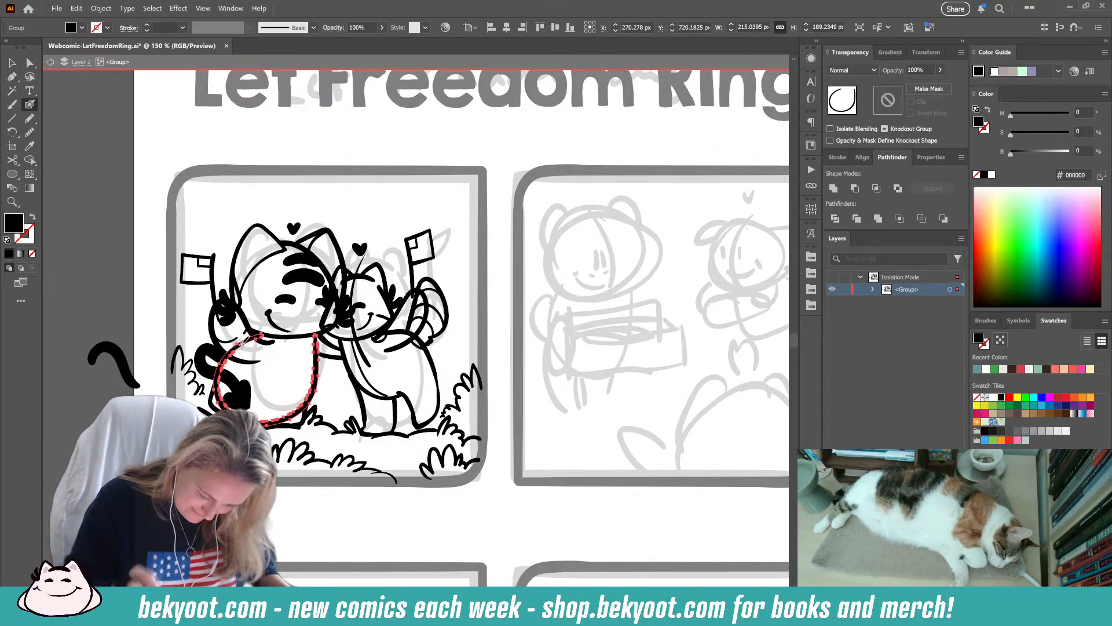
{"action": "key", "text": "F2"}
{"action": "left_click_drag", "start_coordinate": [535, 102], "coordinate": [536, 103]}
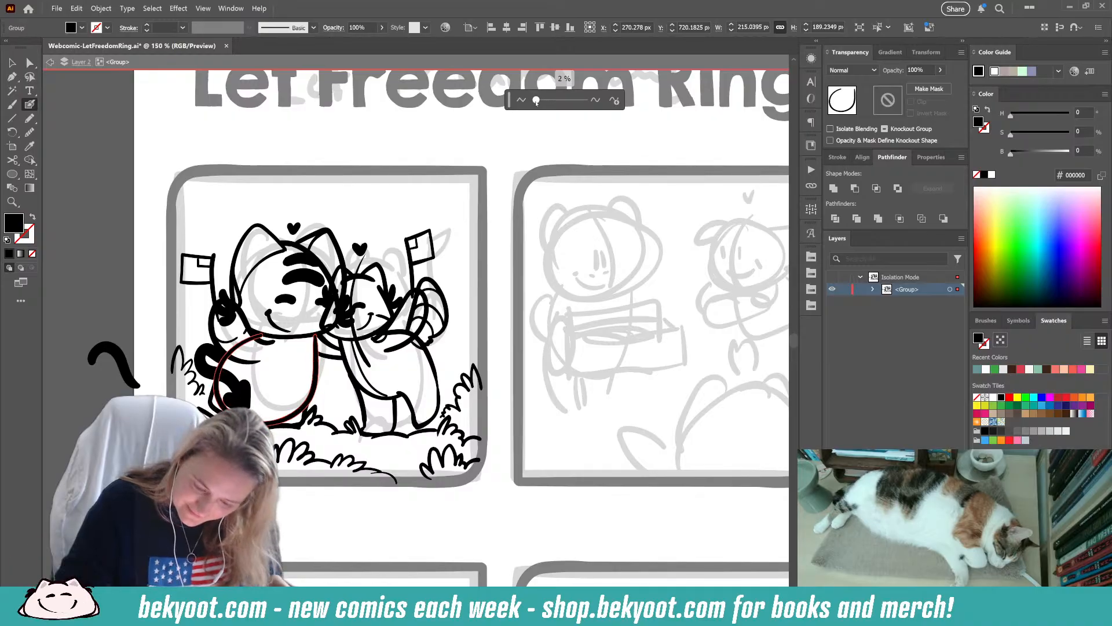
{"action": "left_click", "coordinate": [287, 416]}
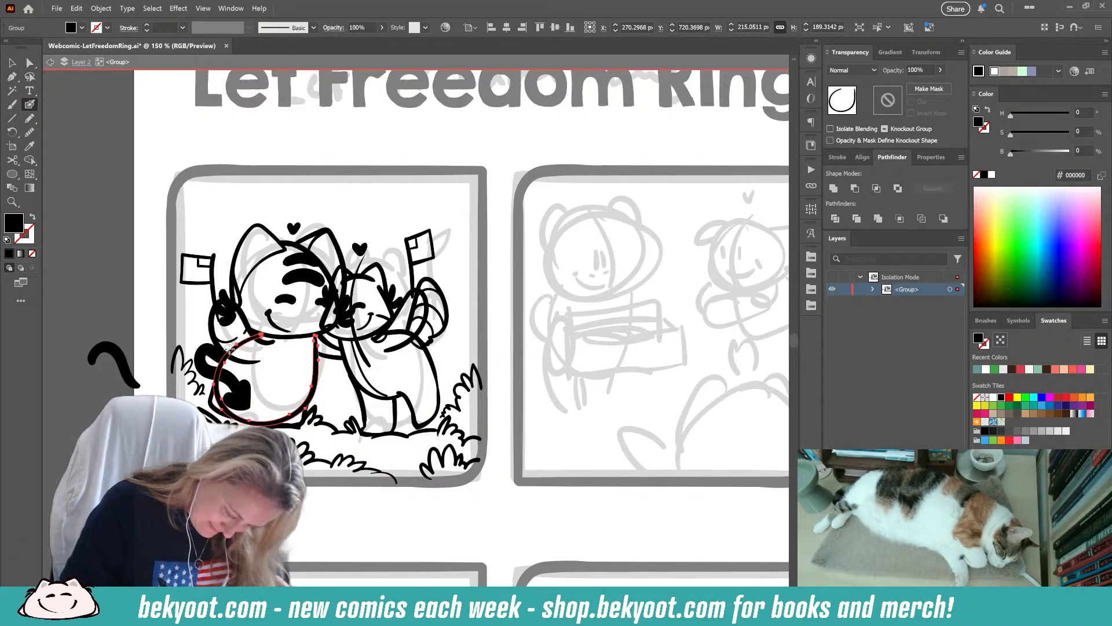
{"action": "left_click_drag", "start_coordinate": [250, 340], "coordinate": [255, 352]}
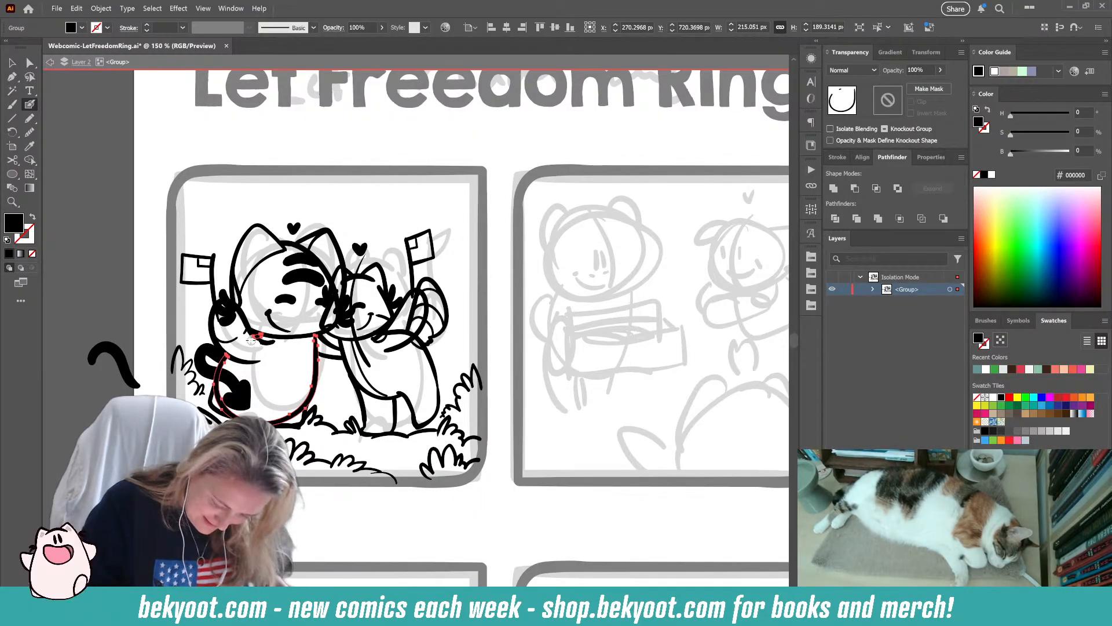
{"action": "key", "text": "ctrl"}
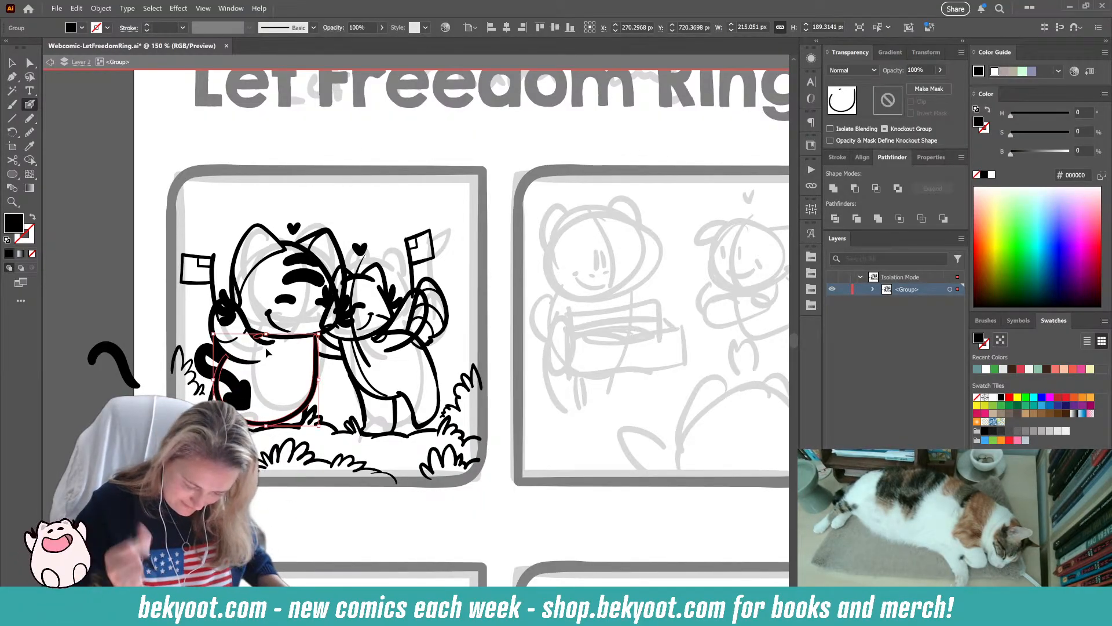
{"action": "left_click", "coordinate": [294, 521], "text": "ctrl"}
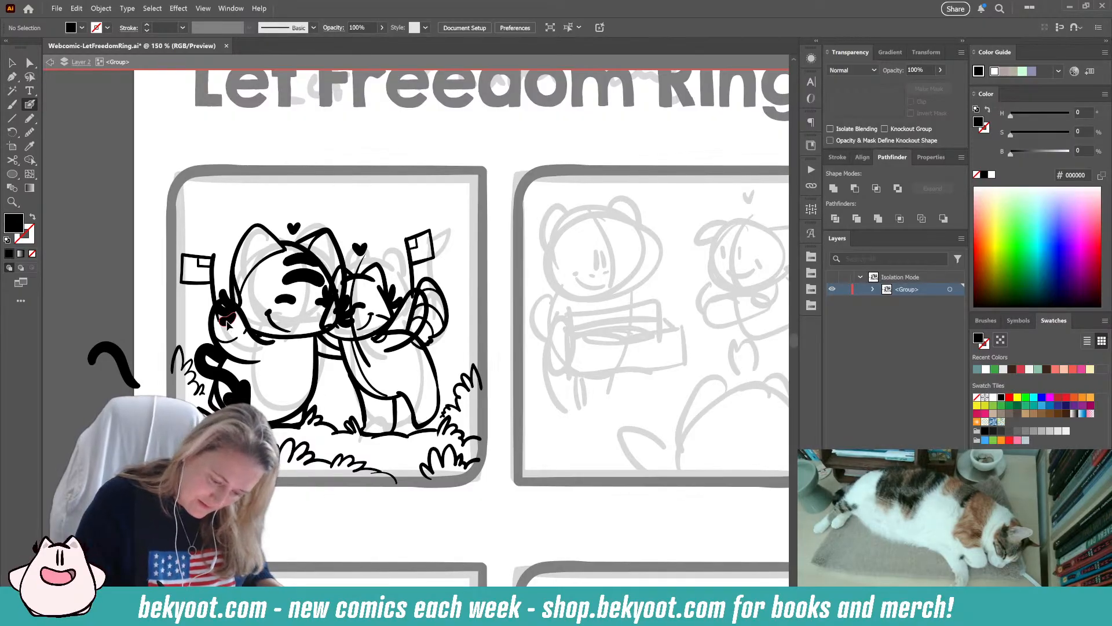
- Clean the surplus dark marks out of the first character's raised paw and trim the lower end of the adjacent ear outline
{"action": "left_click_drag", "start_coordinate": [225, 317], "coordinate": [234, 312]}
{"action": "key", "text": "ctrl+z"}
{"action": "key", "text": "ctrl+z"}
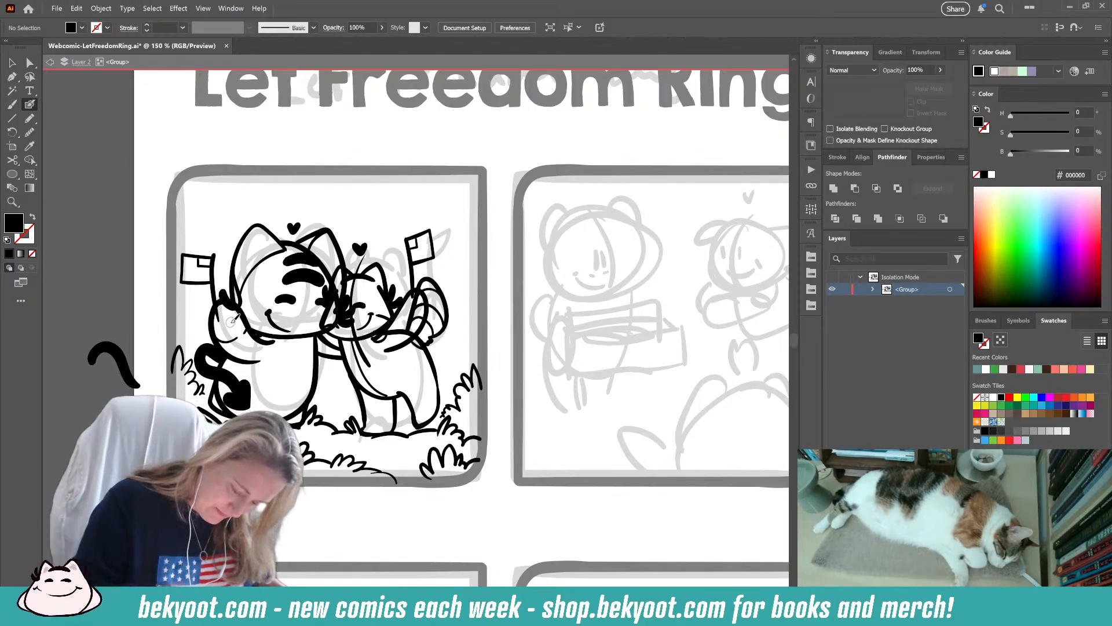
{"action": "left_click_drag", "start_coordinate": [226, 295], "coordinate": [234, 308]}
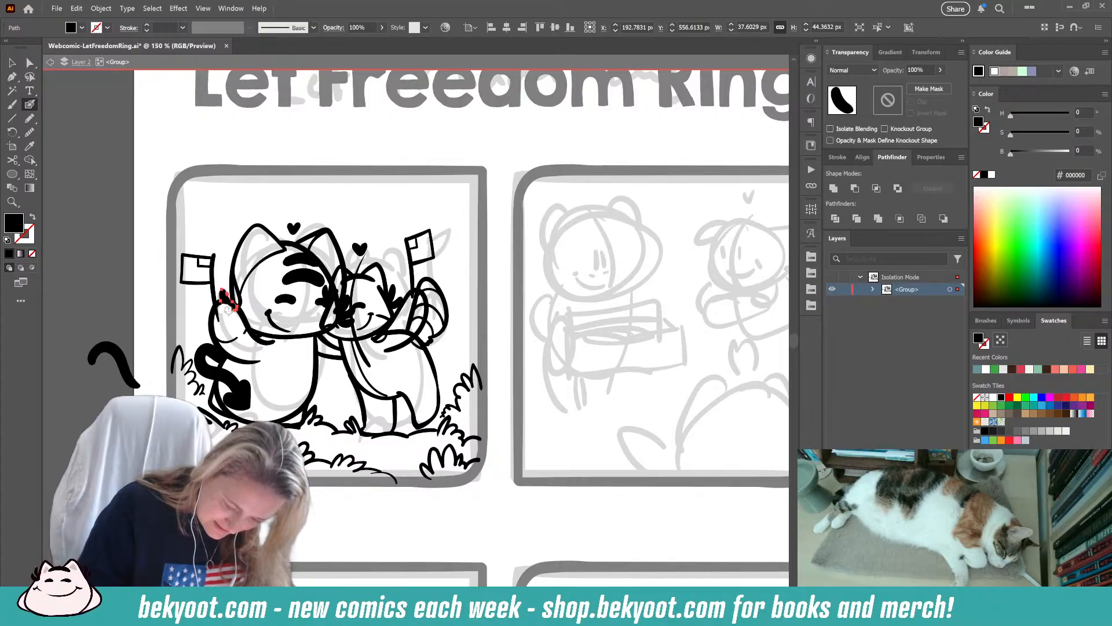
{"action": "mouse_move", "coordinate": [229, 309]}
{"action": "left_mouse_down"}
{"action": "mouse_move", "coordinate": [258, 225]}
{"action": "mouse_move", "coordinate": [286, 249]}
{"action": "left_mouse_up"}
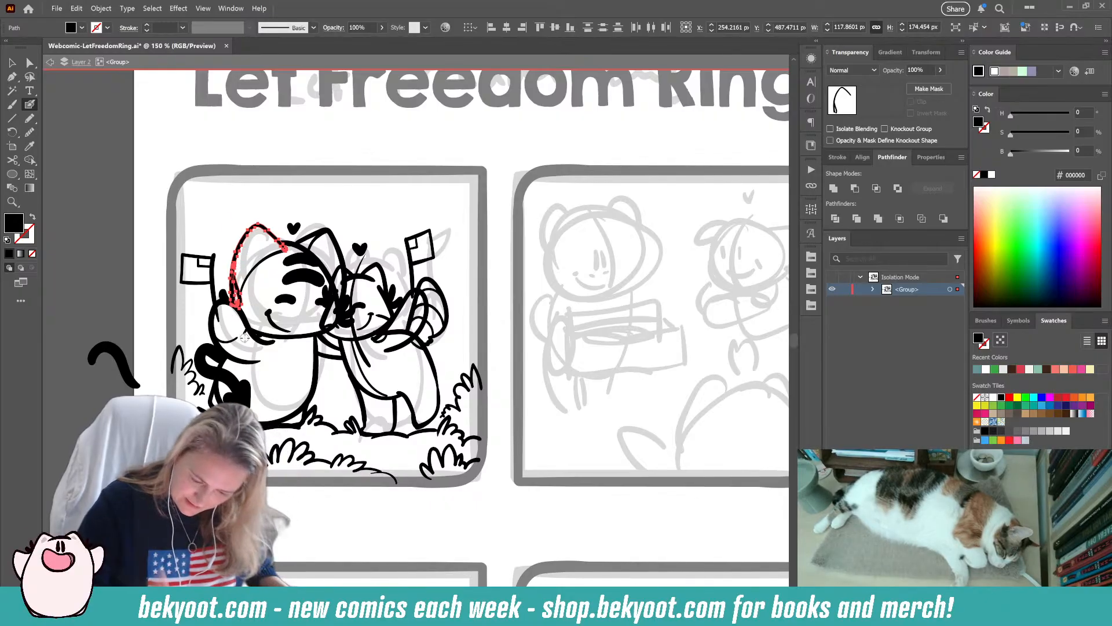
{"action": "key", "text": "ctrl+shift+a"}
- Erase the end of the first character's flagpole where it runs into the raised paw
{"action": "left_click_drag", "start_coordinate": [301, 410], "coordinate": [329, 429]}
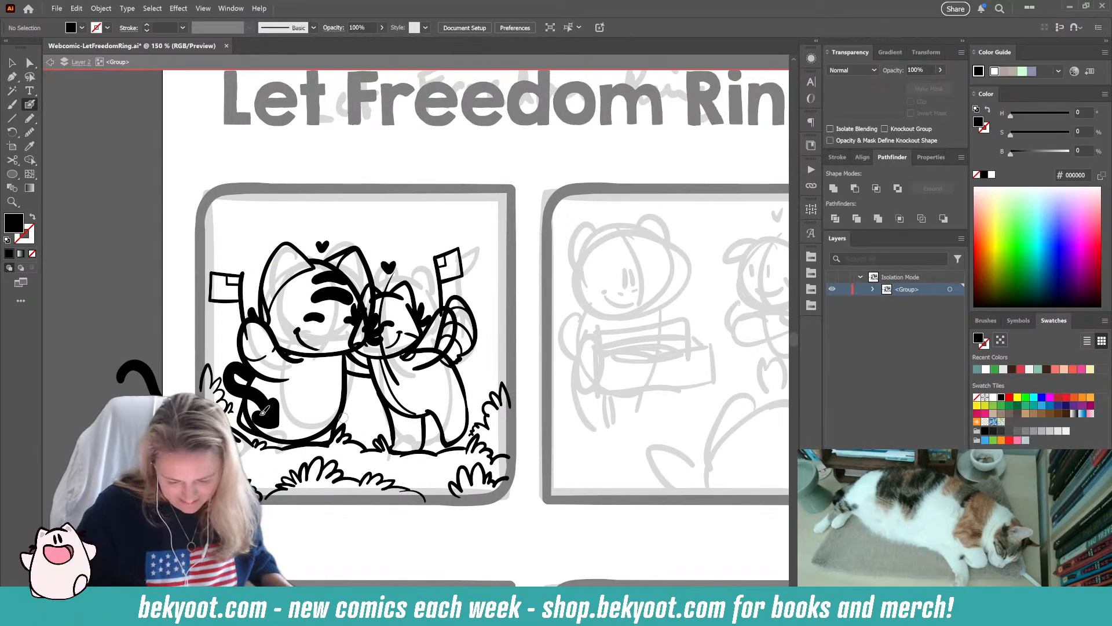
{"action": "left_click_drag", "start_coordinate": [248, 299], "coordinate": [248, 339]}
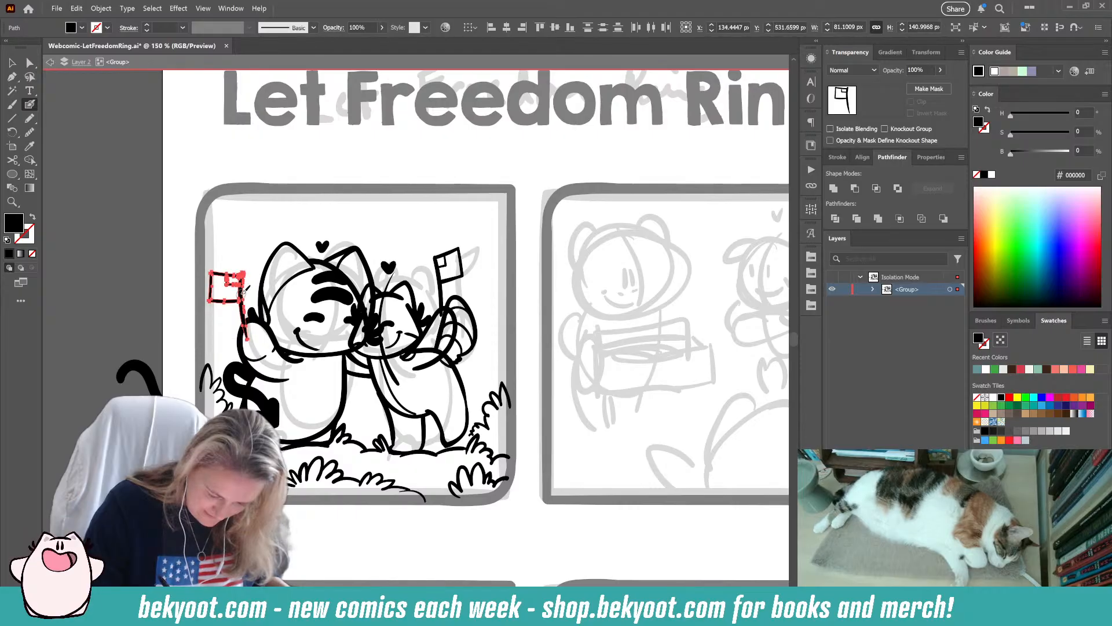
{"action": "key", "text": "ctrl+shift+a"}
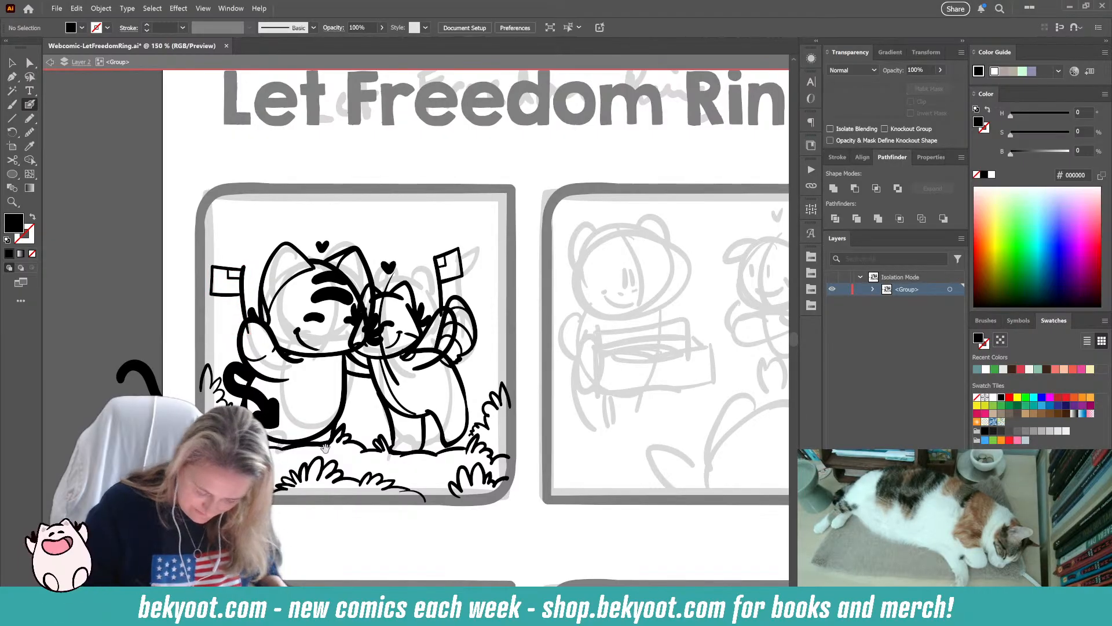
{"action": "left_click_drag", "start_coordinate": [311, 419], "coordinate": [253, 415]}
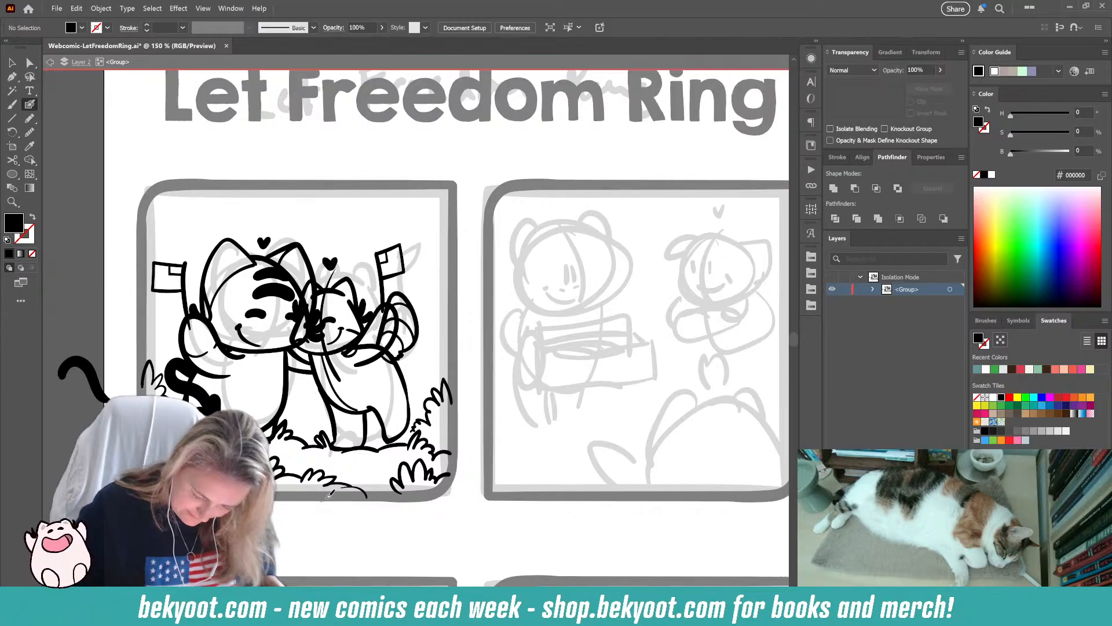
{"action": "scroll", "coordinate": [334, 362], "scroll_direction": "down", "scroll_amount": 2}
{"action": "left_click", "coordinate": [335, 366], "text": "ctrl"}
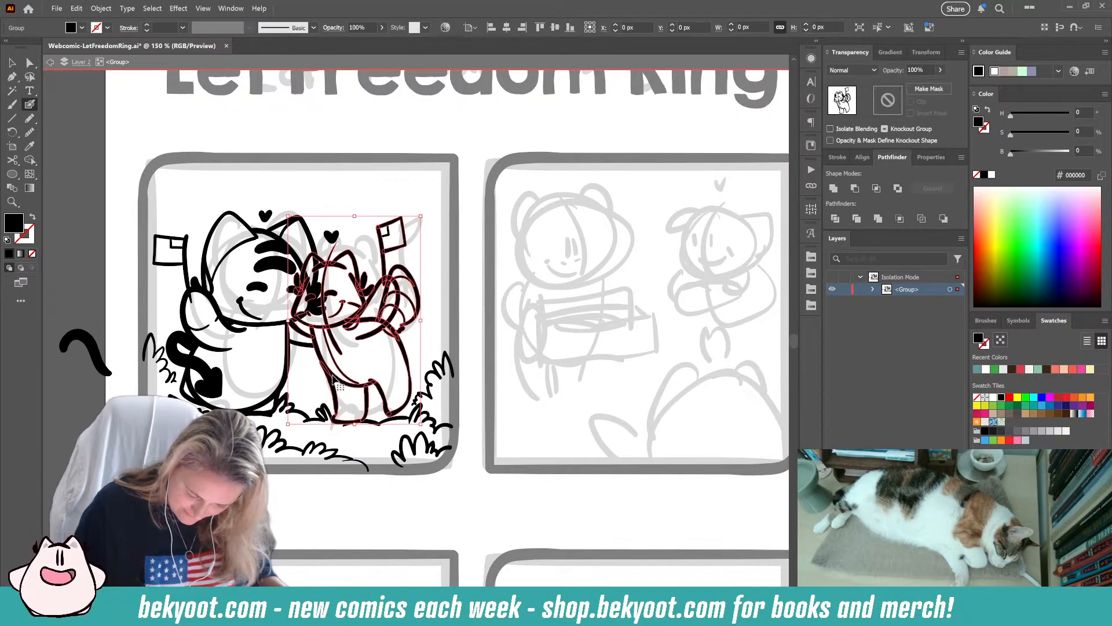
{"action": "left_click", "coordinate": [431, 253], "text": "ctrl"}
{"action": "left_click_drag", "start_coordinate": [431, 253], "coordinate": [420, 249]}
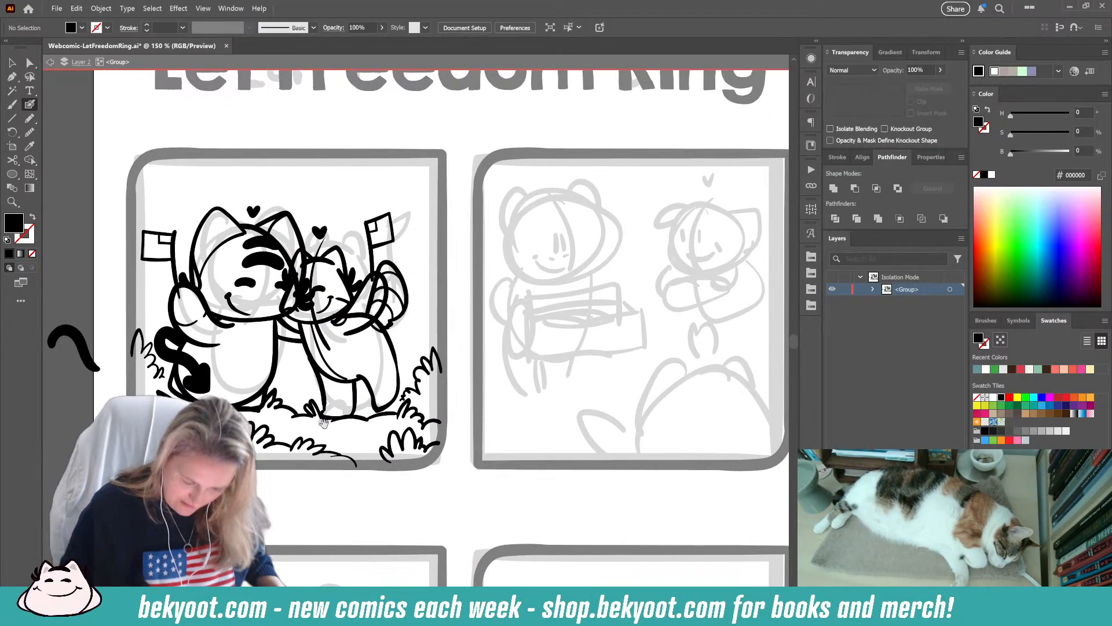
- Delete the spare tail stroke outside the artboard and leave the character group's isolation mode
{"action": "left_click", "coordinate": [14, 64]}
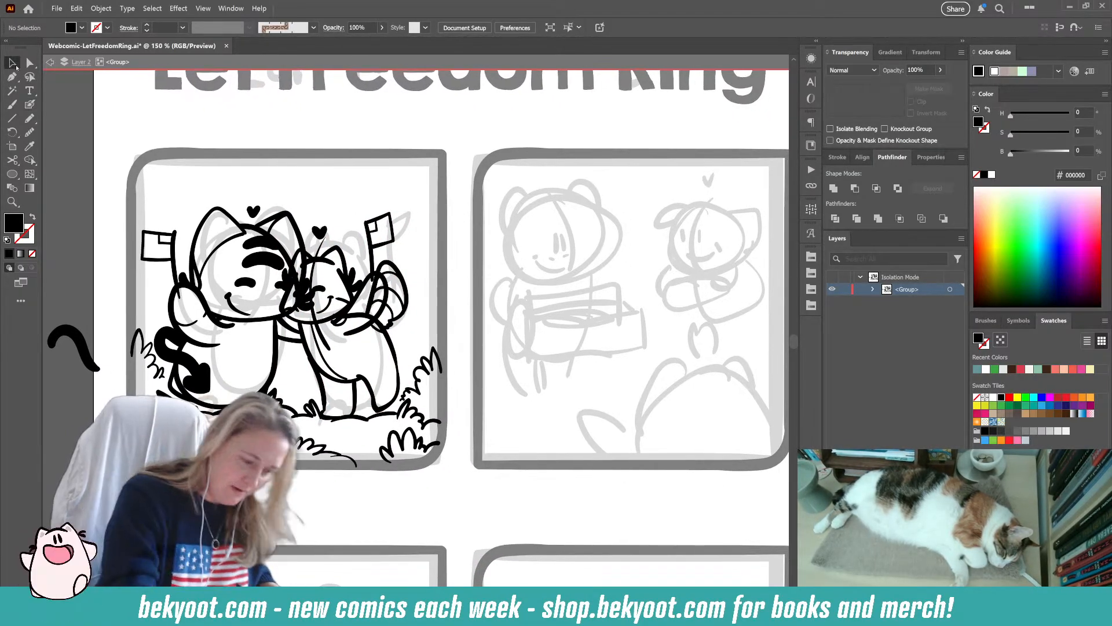
{"action": "left_click", "coordinate": [80, 347]}
{"action": "key", "text": "Delete"}
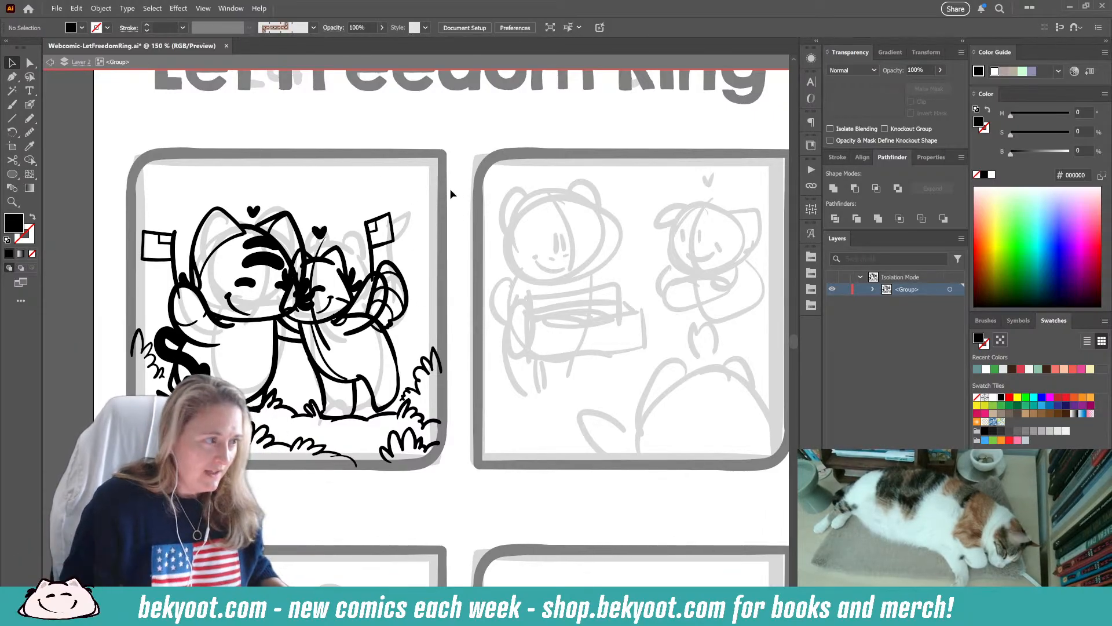
{"action": "double_click", "coordinate": [452, 206]}
- Place a point text above the first panel in the KG Turning Tables font and scale it up to about 36.7 pt
{"action": "scroll", "coordinate": [428, 301], "scroll_direction": "right", "scroll_amount": 10}
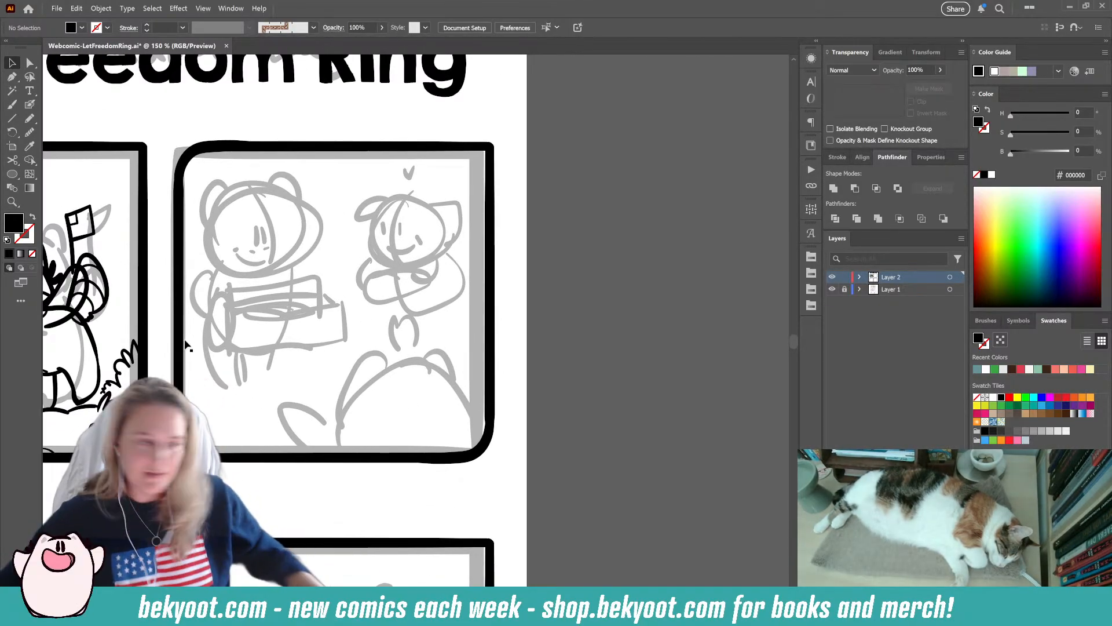
{"action": "scroll", "coordinate": [529, 348], "scroll_direction": "left", "scroll_amount": 10}
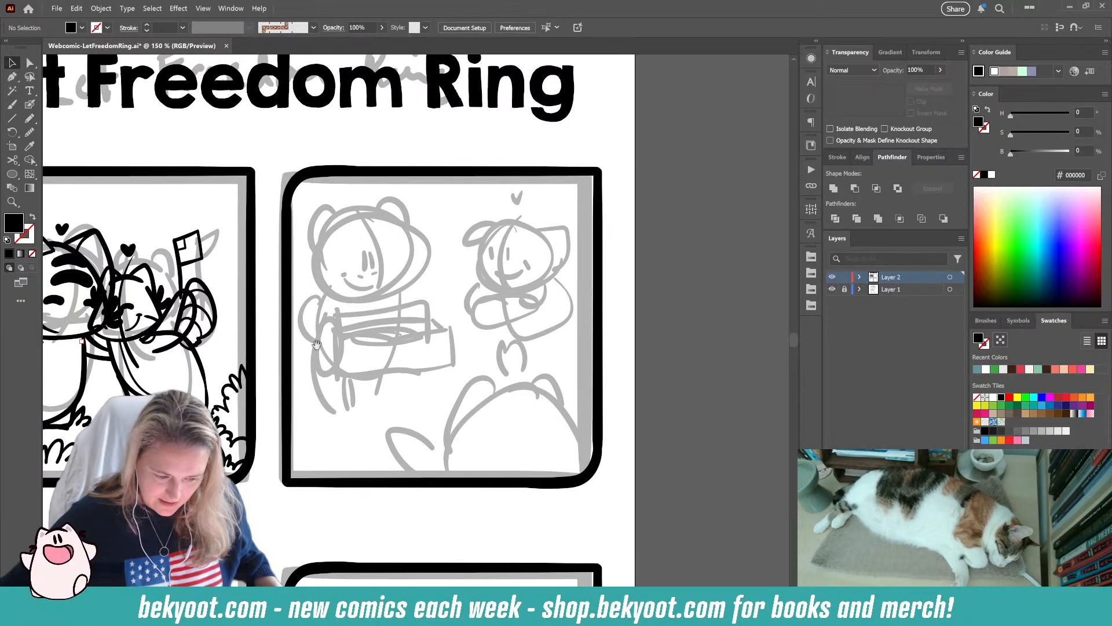
{"action": "scroll", "coordinate": [529, 347], "scroll_direction": "up", "scroll_amount": 3}
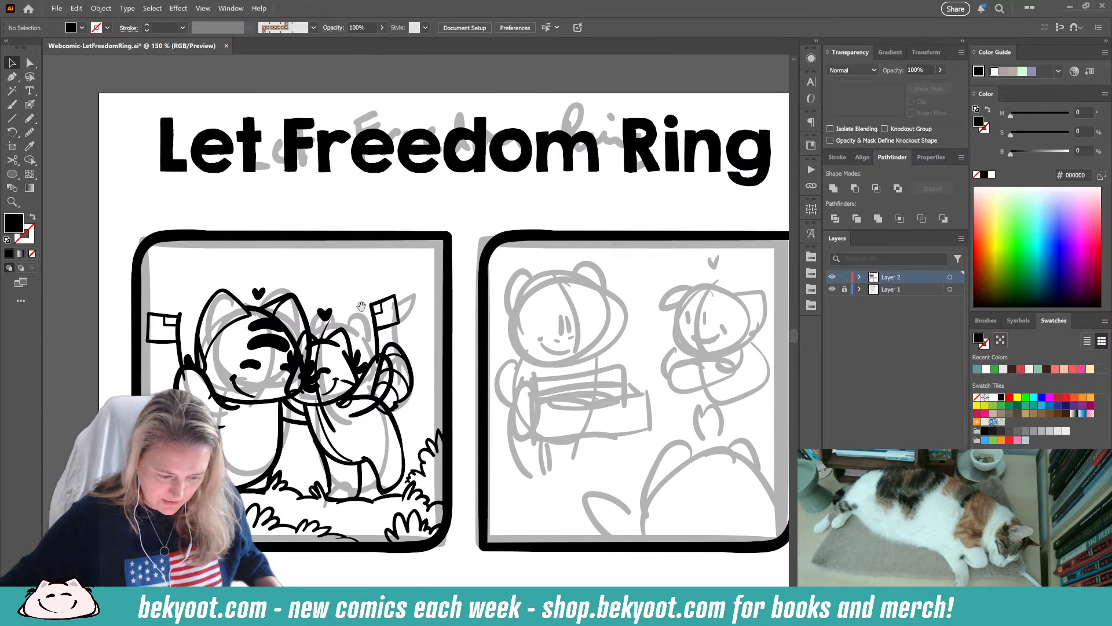
{"action": "left_click", "coordinate": [29, 91]}
{"action": "left_click", "coordinate": [145, 204]}
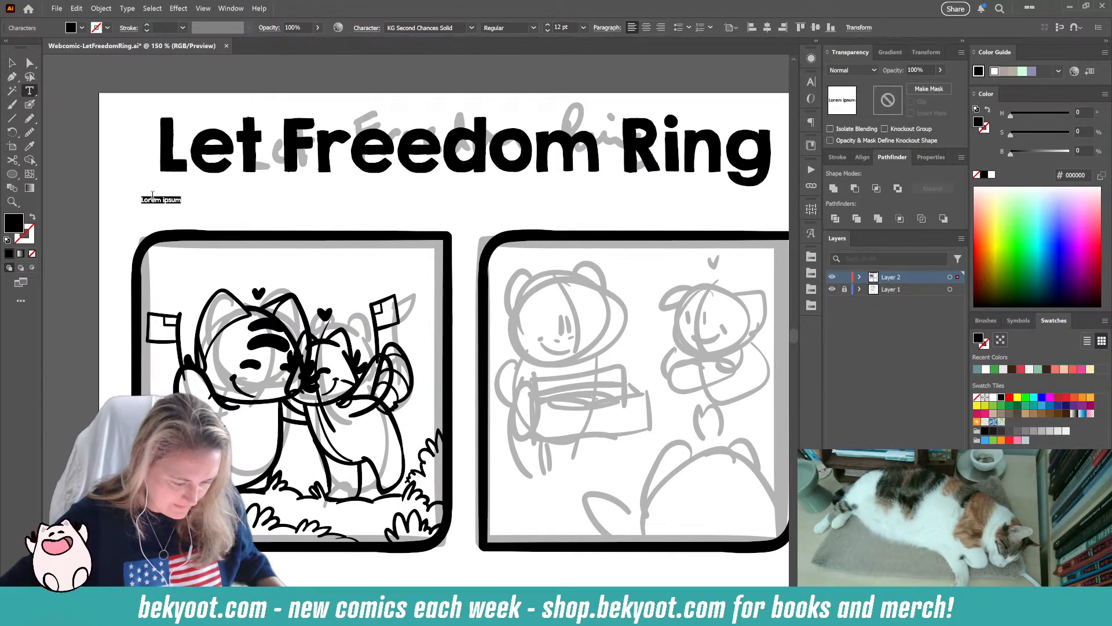
{"action": "left_click", "coordinate": [471, 27]}
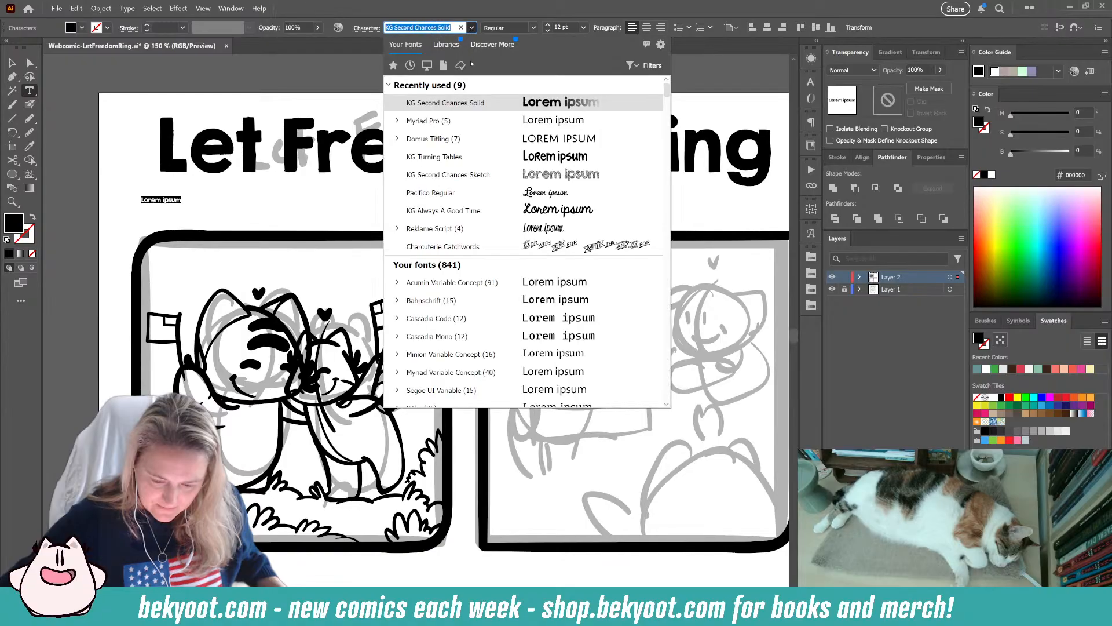
{"action": "left_click", "coordinate": [423, 159]}
{"action": "left_click", "coordinate": [16, 60]}
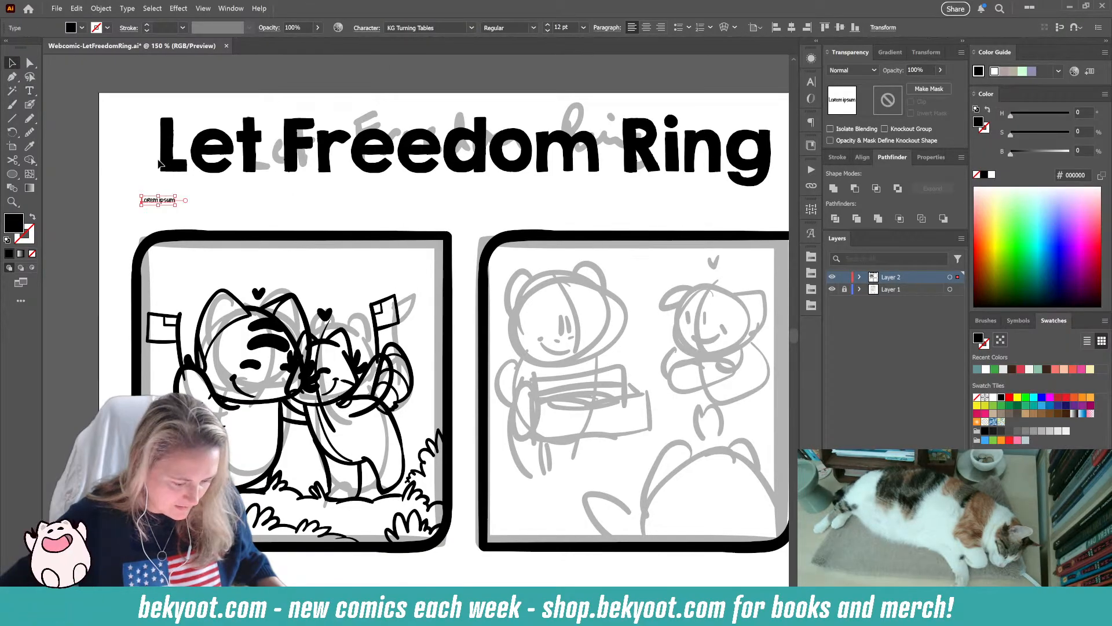
{"action": "left_click_drag", "start_coordinate": [175, 207], "coordinate": [228, 207]}
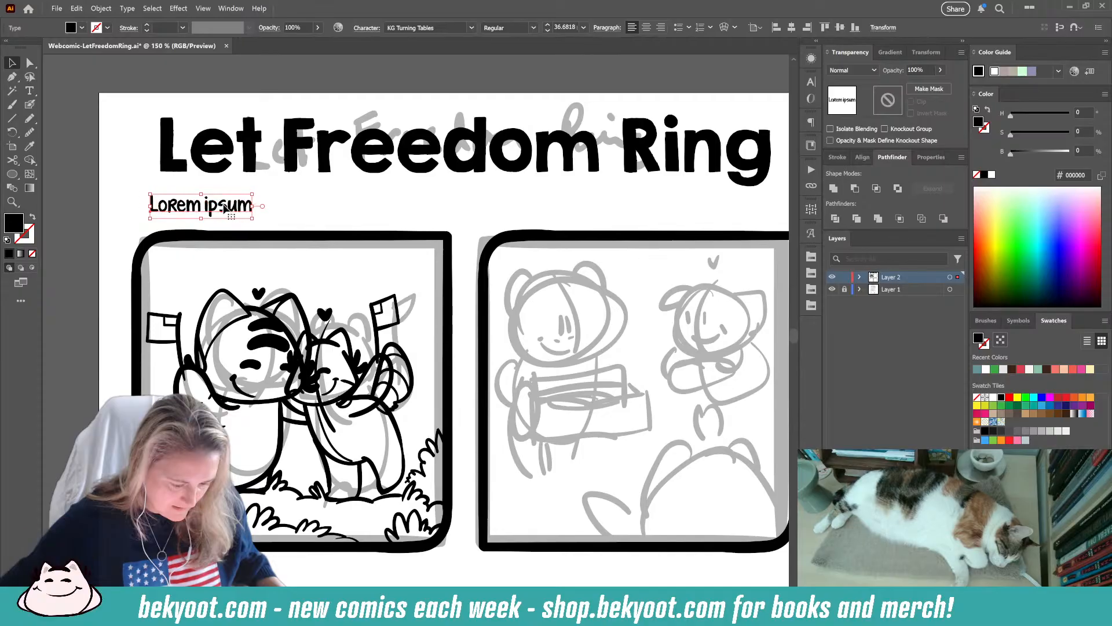
- Replace the placeholder text above the first panel with the caption "On this day, July 4th, we make"
{"action": "left_click", "coordinate": [31, 90]}
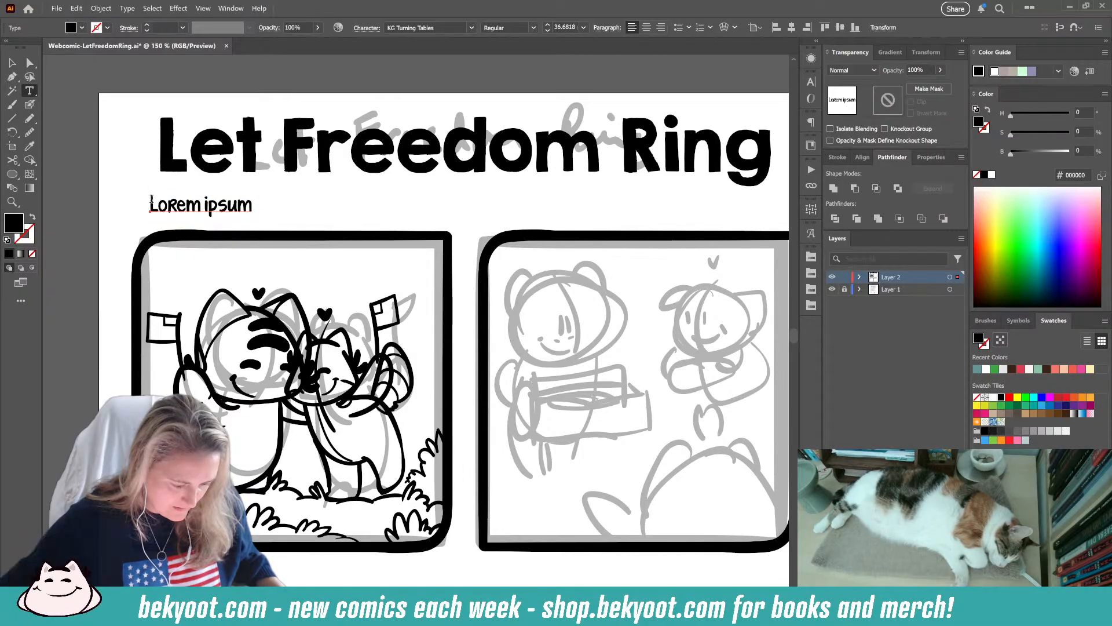
{"action": "left_click_drag", "start_coordinate": [151, 199], "coordinate": [272, 205]}
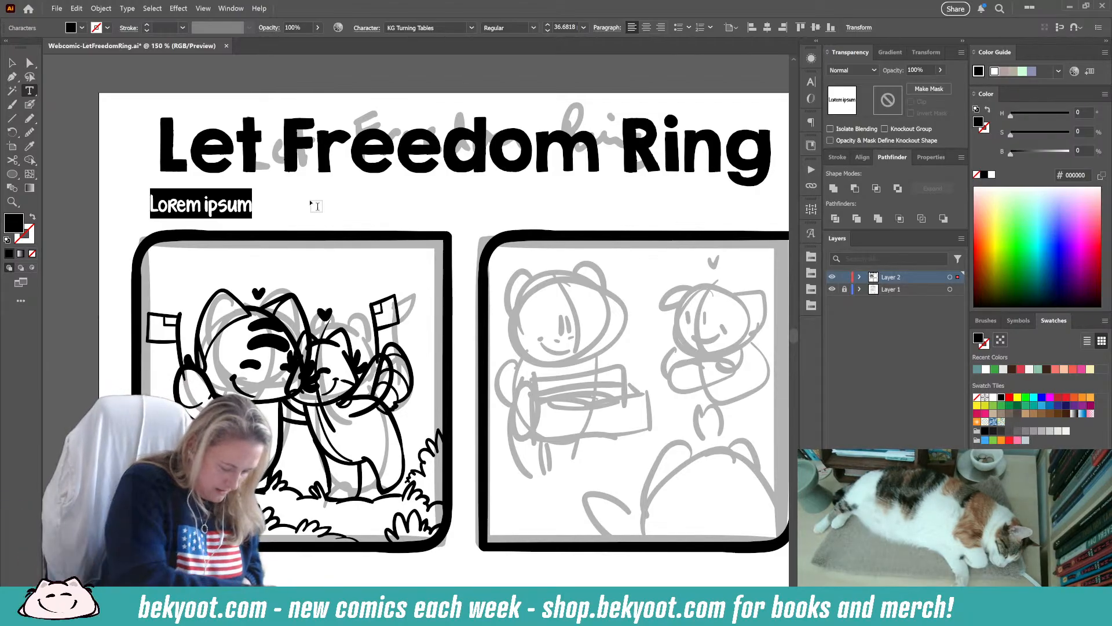
{"action": "type", "text": "On thi"}
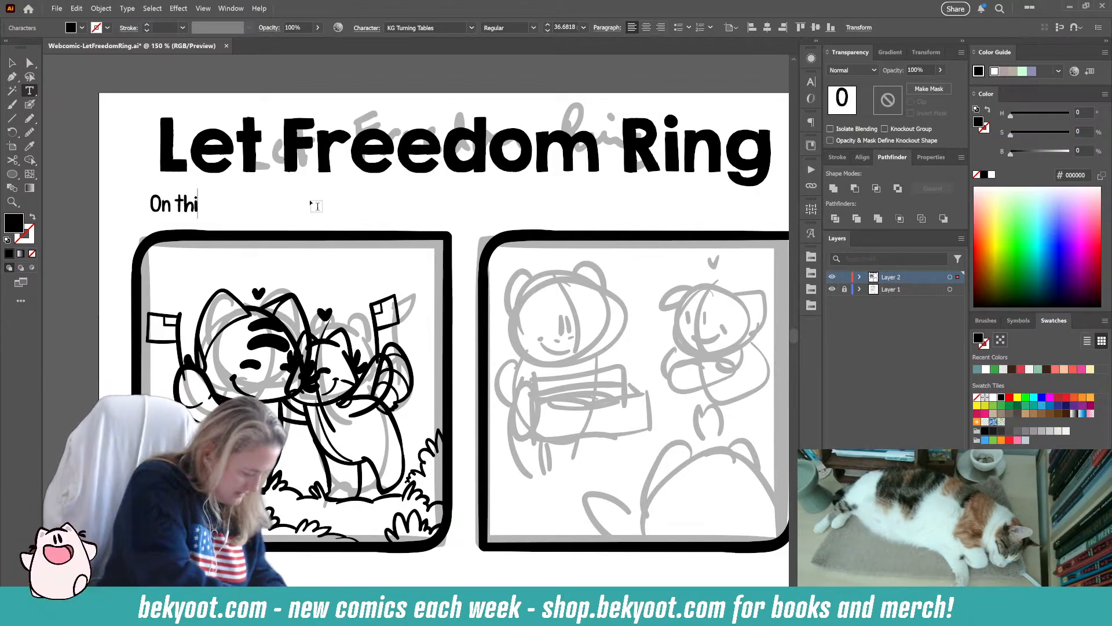
{"action": "type", "text": "s day, July 4th"}
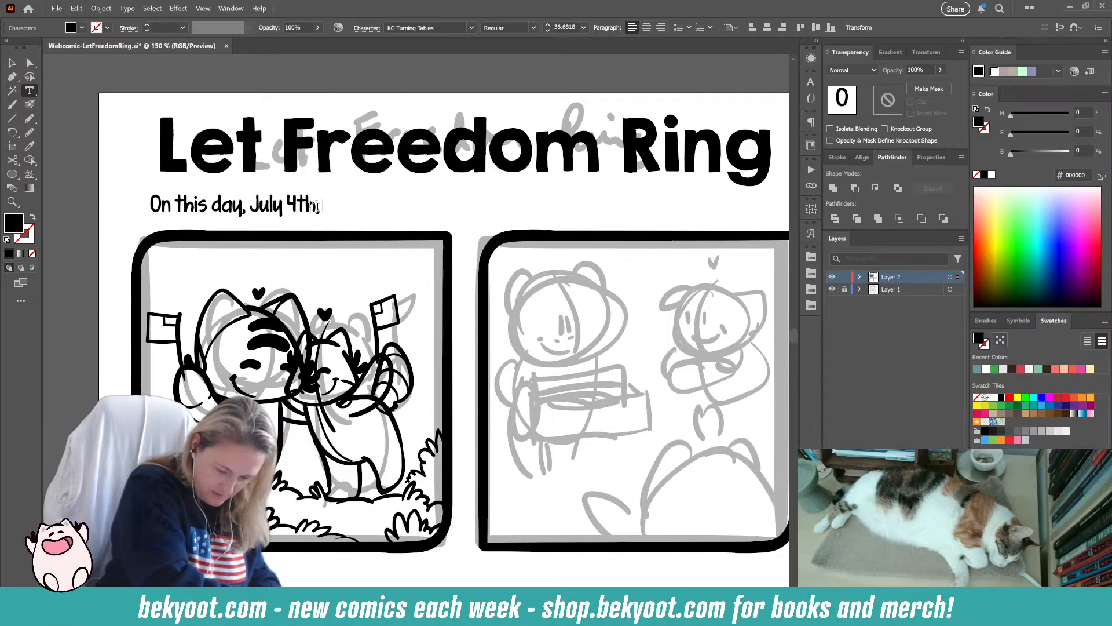
{"action": "type", "text": ", we make"}
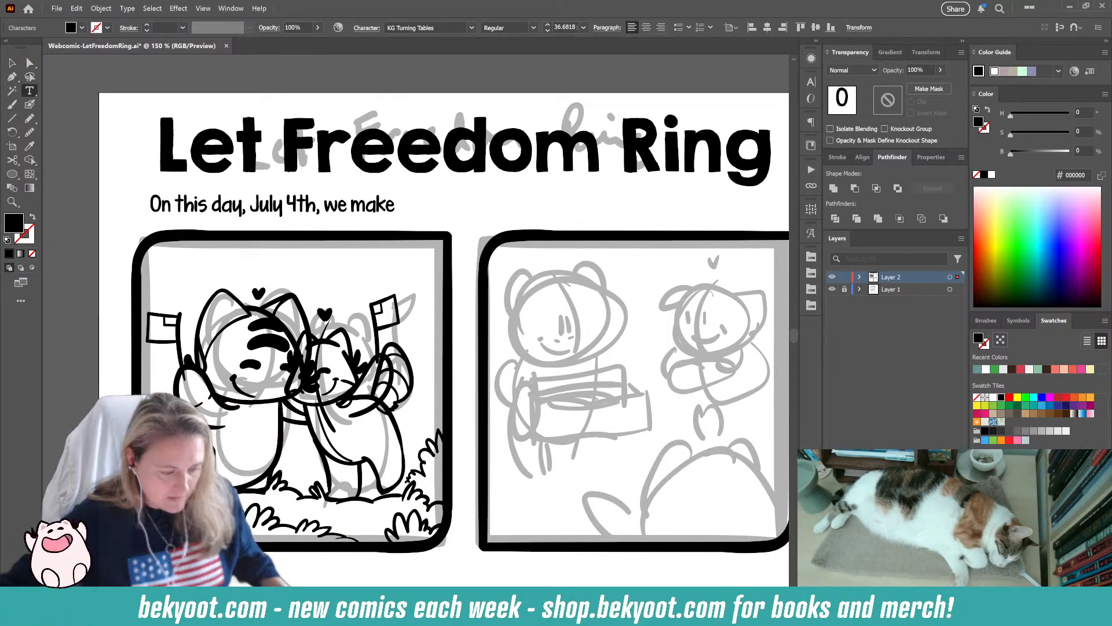
{"action": "left_click", "coordinate": [12, 62]}
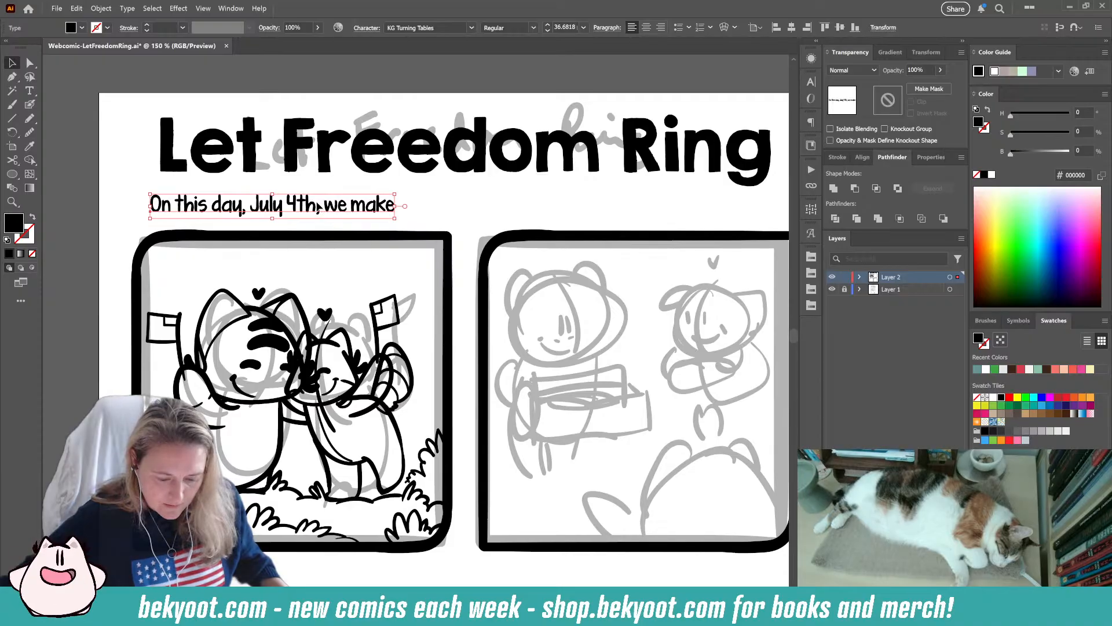
- Duplicate the first caption above the second panel and change its text to "all the goodies, the pies and cake."
{"action": "left_click_drag", "start_coordinate": [259, 206], "coordinate": [618, 205]}
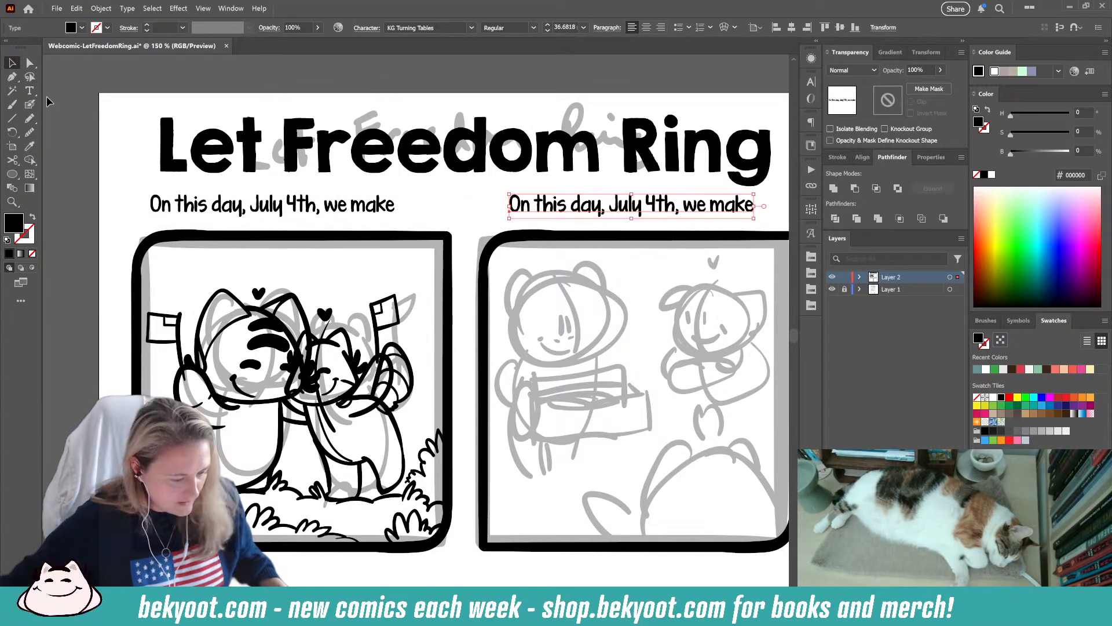
{"action": "key", "text": "t"}
{"action": "left_click_drag", "start_coordinate": [510, 204], "coordinate": [754, 204]}
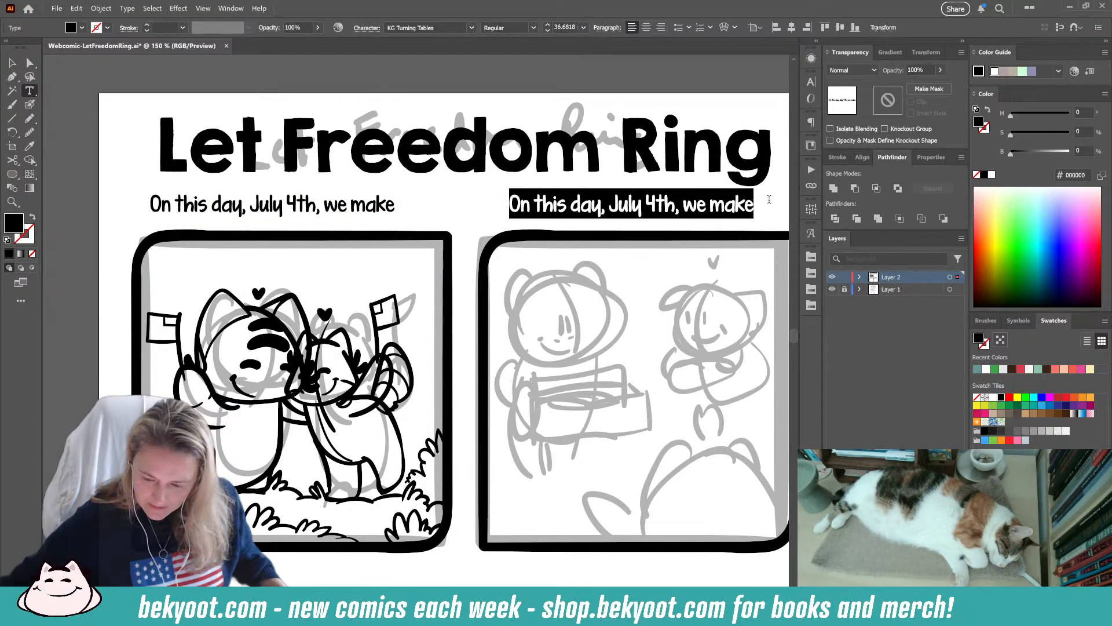
{"action": "type", "text": "a"}
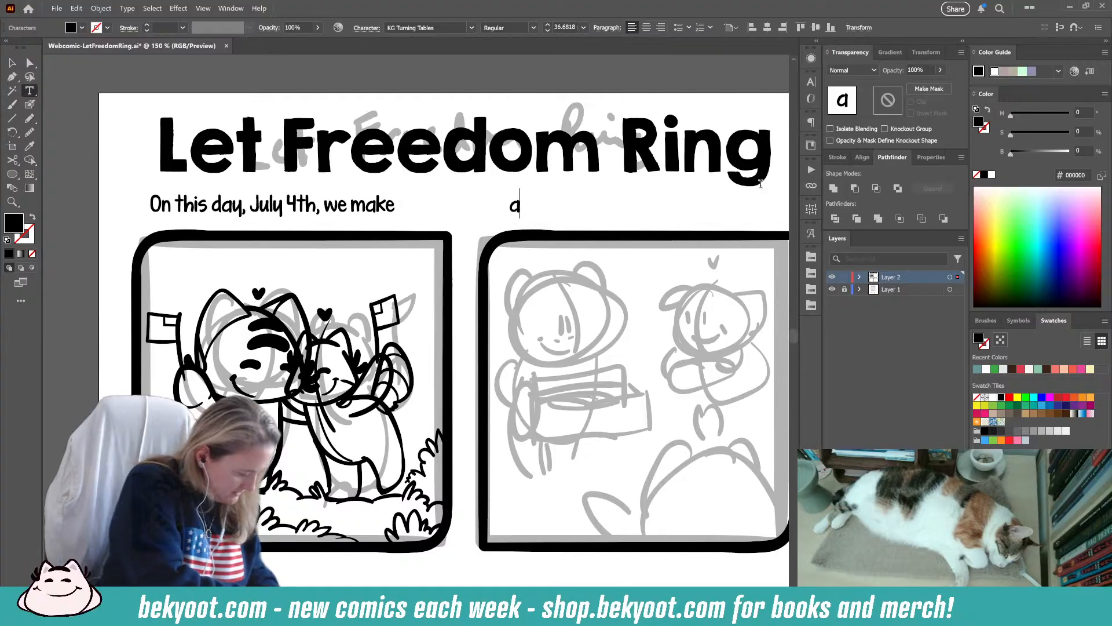
{"action": "type", "text": "ll the goodies,"}
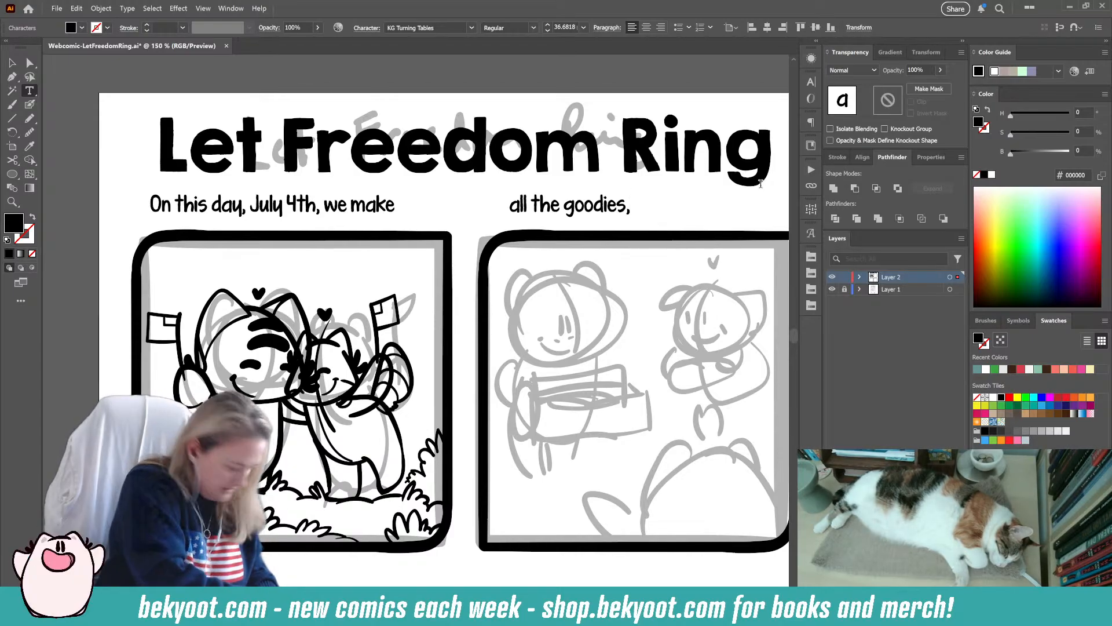
{"action": "type", "text": "the pies a"}
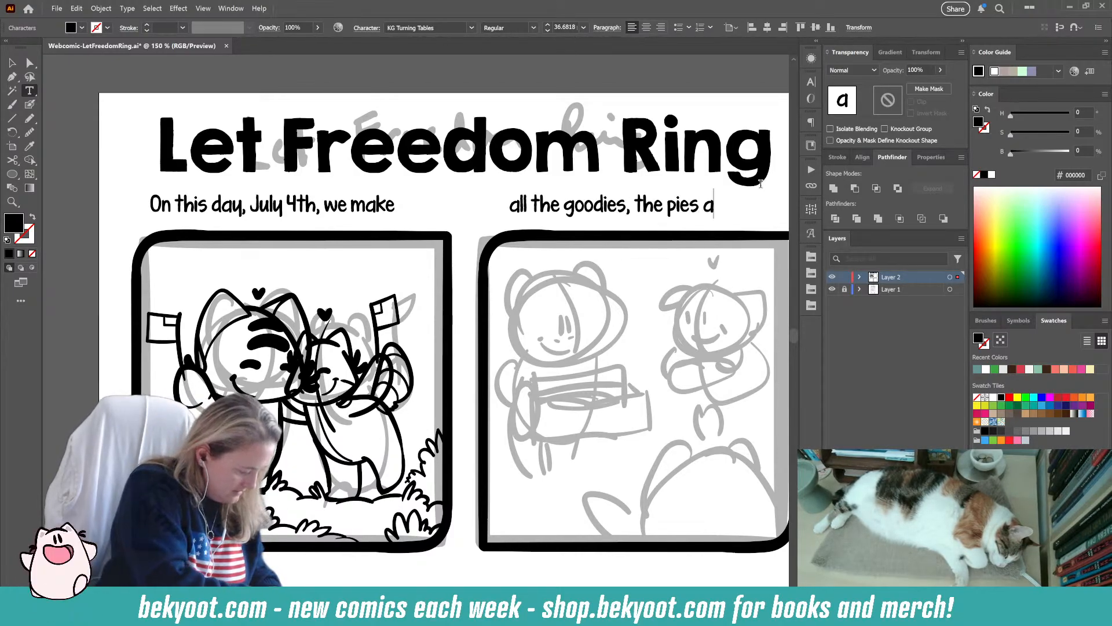
{"action": "type", "text": "nd cake"}
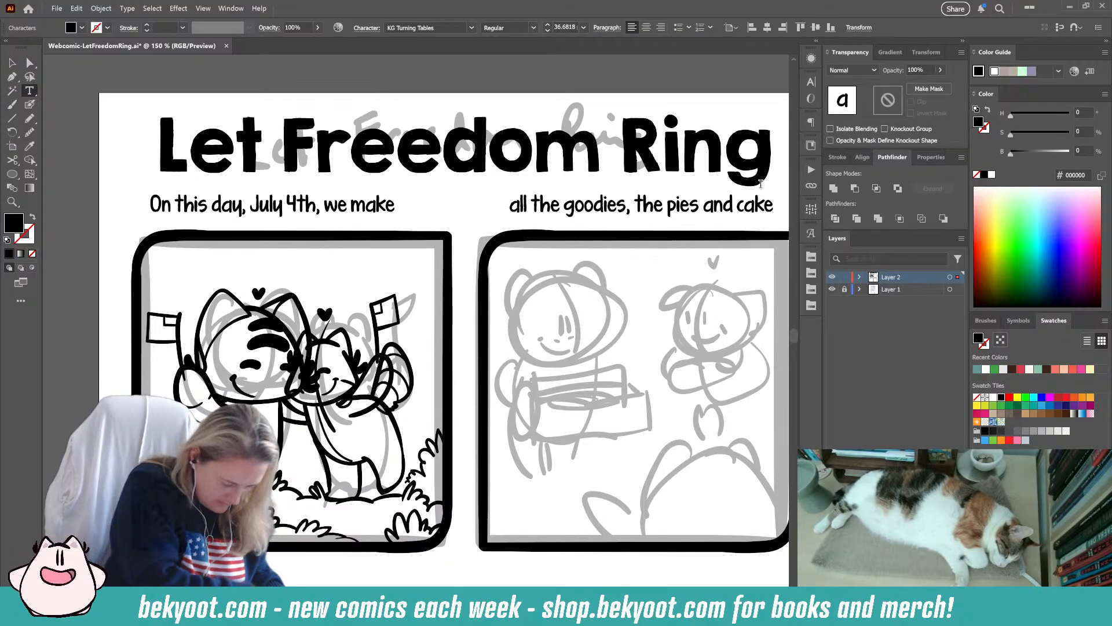
{"action": "type", "text": "."}
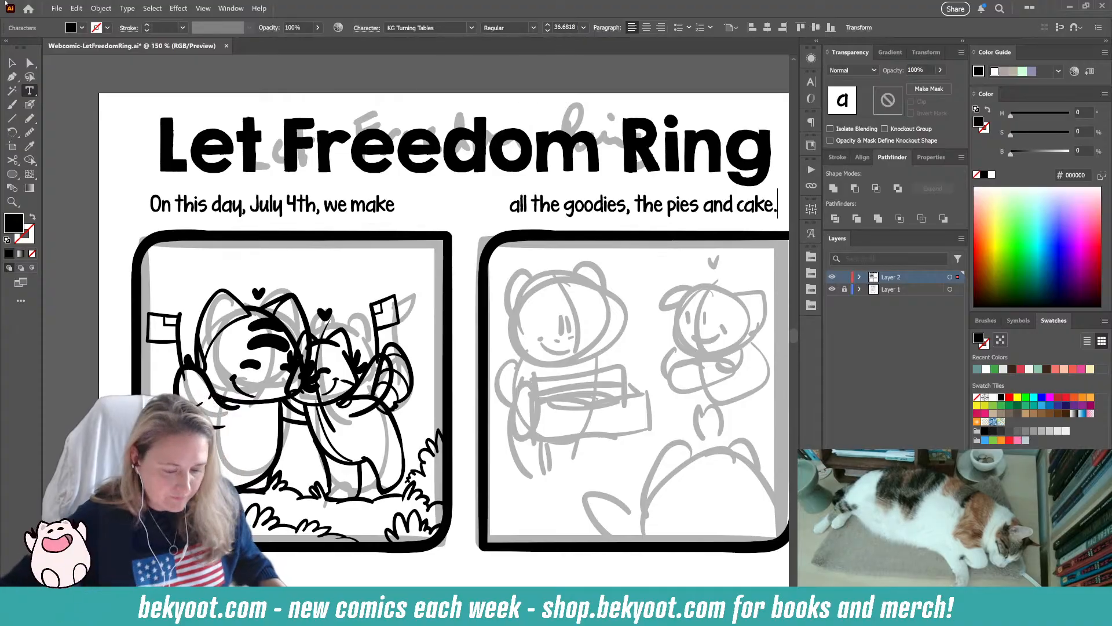
{"action": "left_click", "coordinate": [16, 63]}
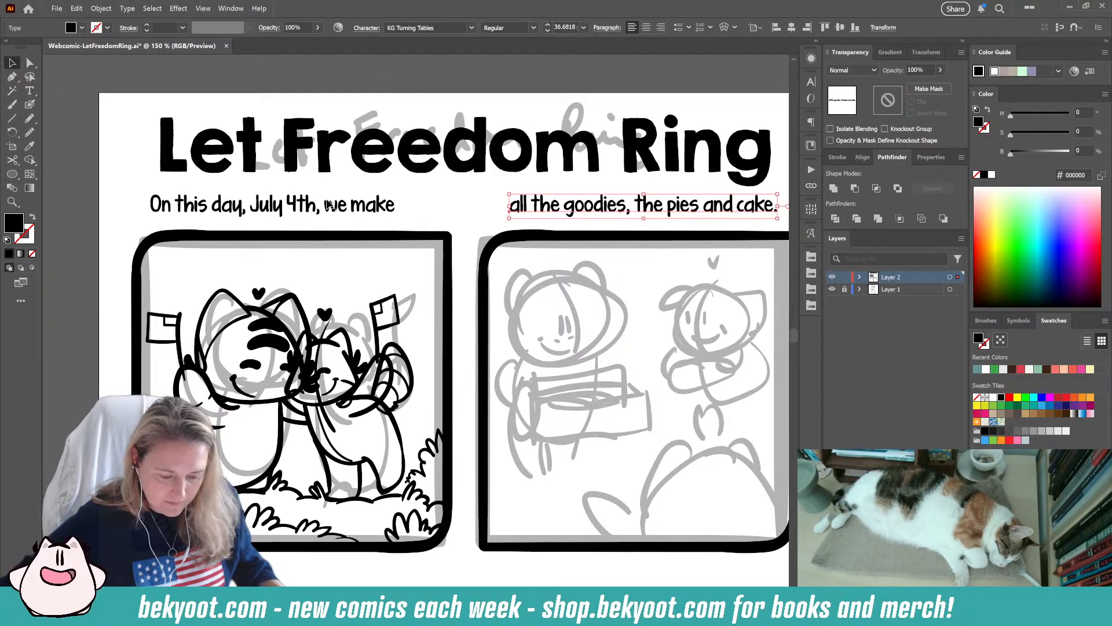
- Nudge the first two captions slightly so each sits centred above its own panel
{"action": "left_click_drag", "start_coordinate": [328, 205], "coordinate": [360, 208]}
{"action": "left_click", "coordinate": [596, 212]}
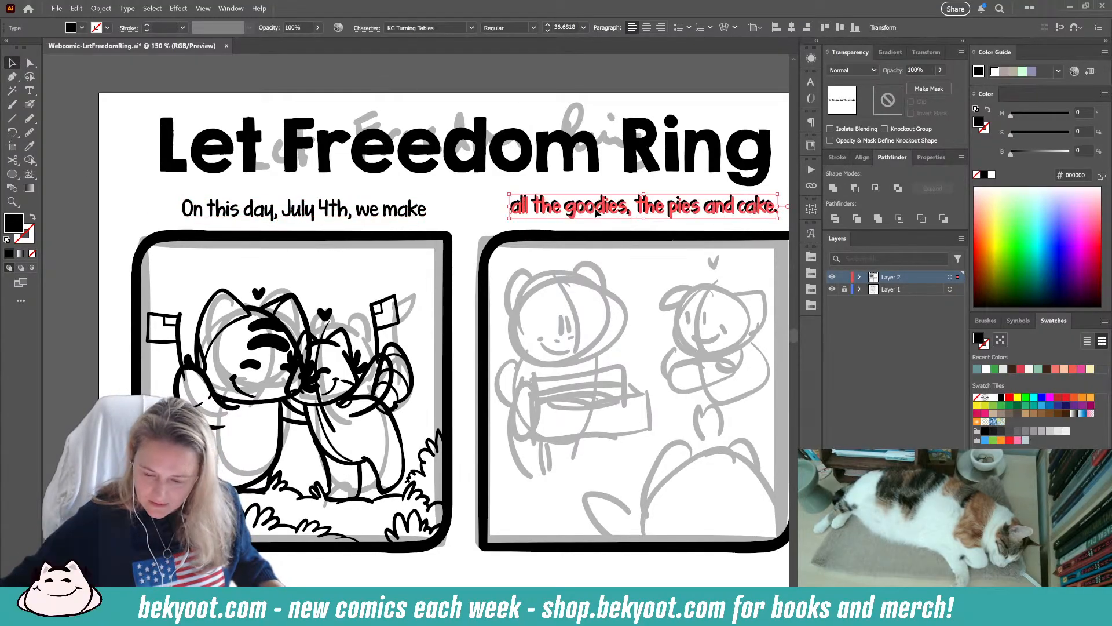
{"action": "left_click_drag", "start_coordinate": [596, 210], "coordinate": [601, 214]}
- Duplicate both captions together into the gap above the third and fourth panels
{"action": "left_click_drag", "start_coordinate": [532, 326], "coordinate": [492, 119]}
{"action": "scroll", "coordinate": [517, 242], "scroll_direction": "down", "scroll_amount": 2}
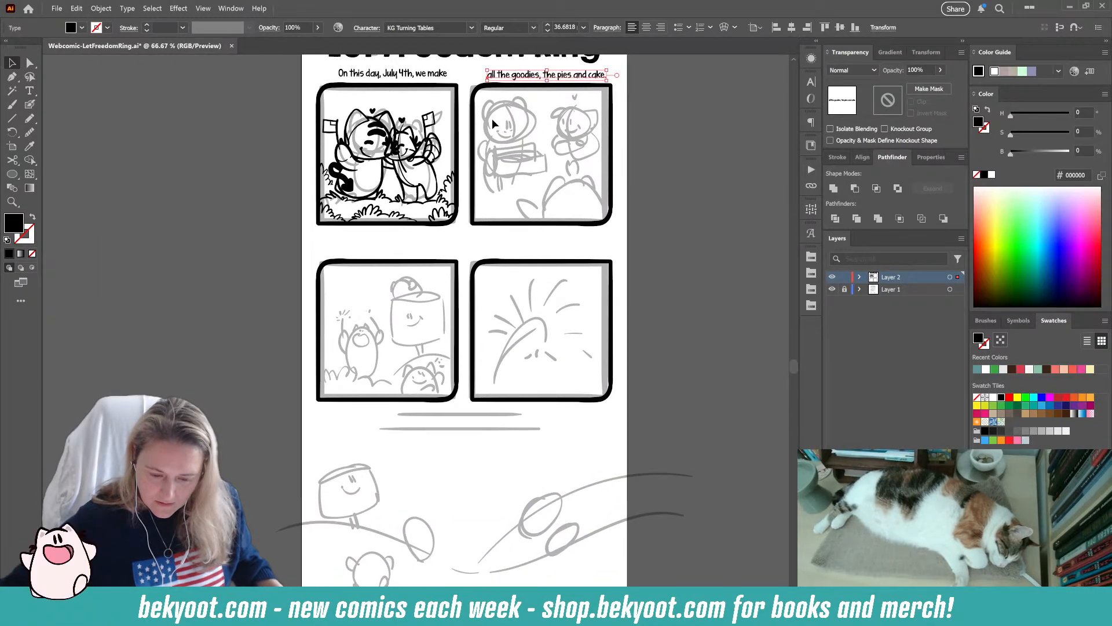
{"action": "left_click", "coordinate": [419, 76], "text": "shift"}
{"action": "left_click_drag", "start_coordinate": [537, 79], "coordinate": [551, 247]}
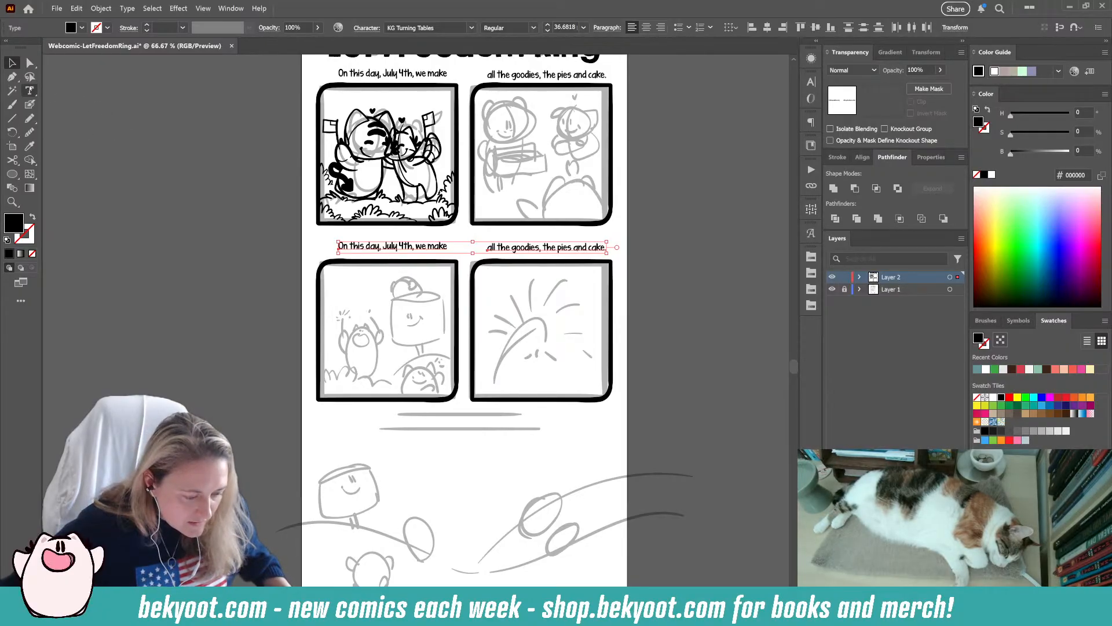
- Change the third panel's caption to "We wave the sparklers as day turns to night," with a line break before "as"
{"action": "key", "text": "t"}
{"action": "key", "text": "ctrl+shift+a"}
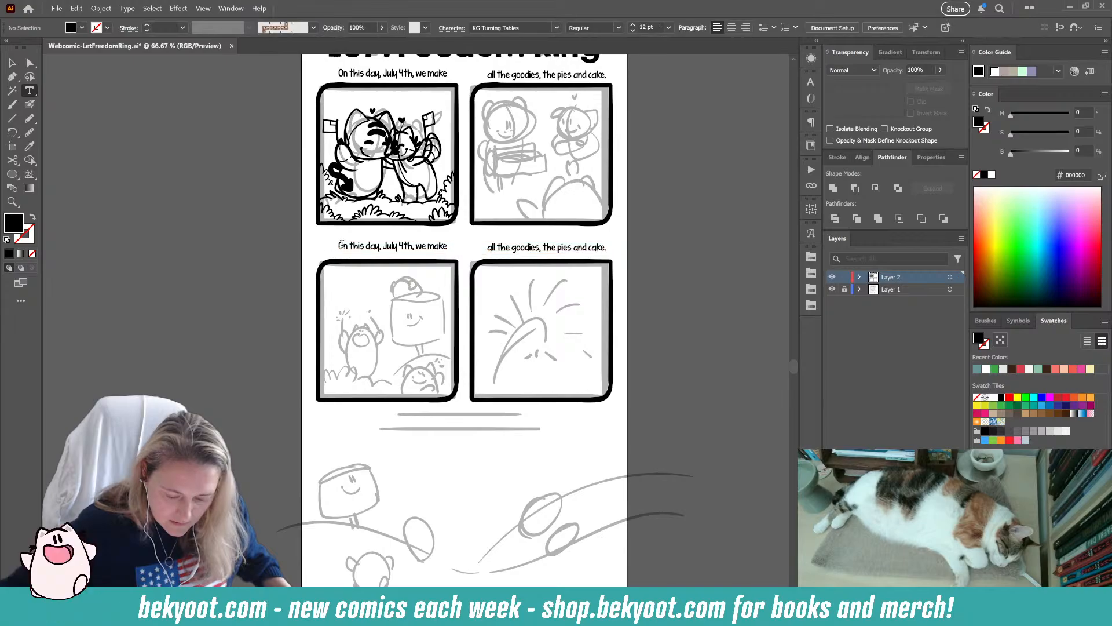
{"action": "left_click", "coordinate": [341, 244]}
{"action": "key", "text": "ctrl+a"}
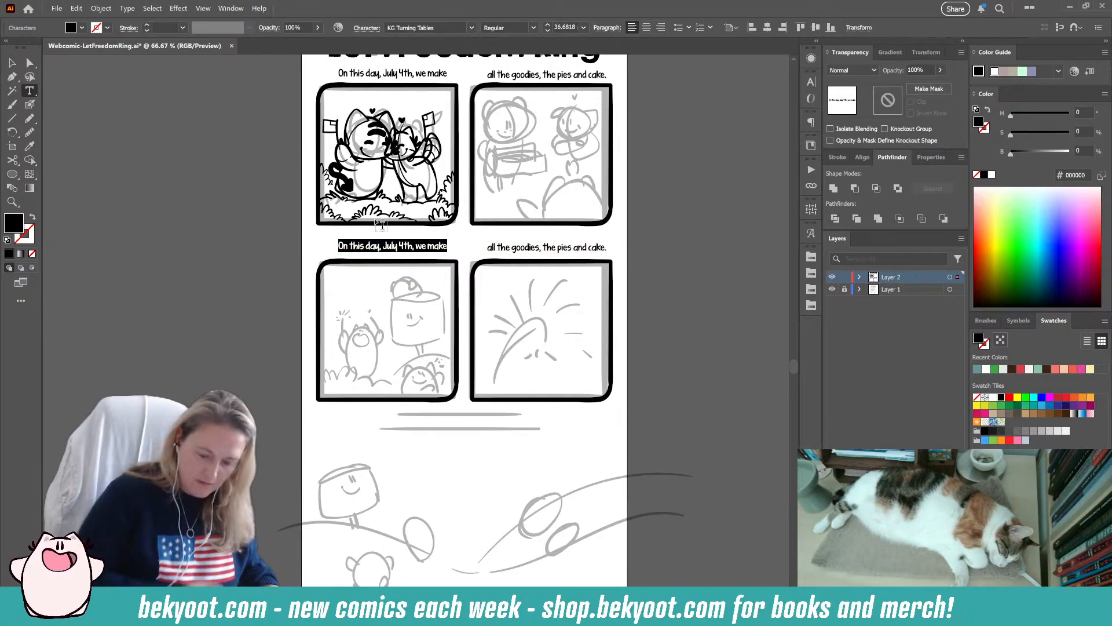
{"action": "type", "text": "We wa"}
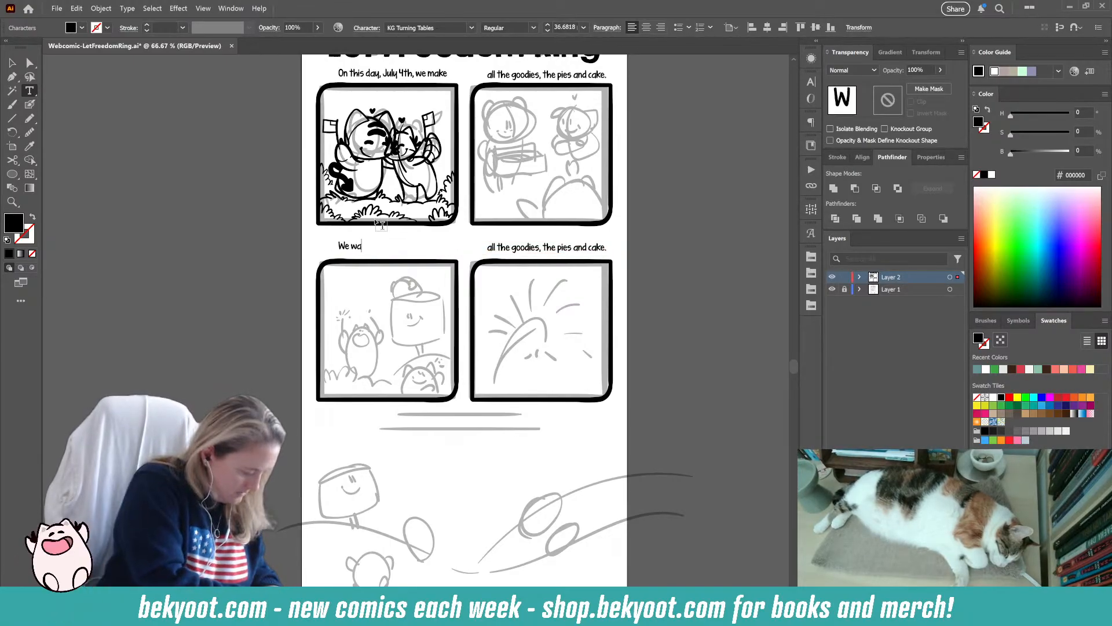
{"action": "type", "text": "ve the spark"}
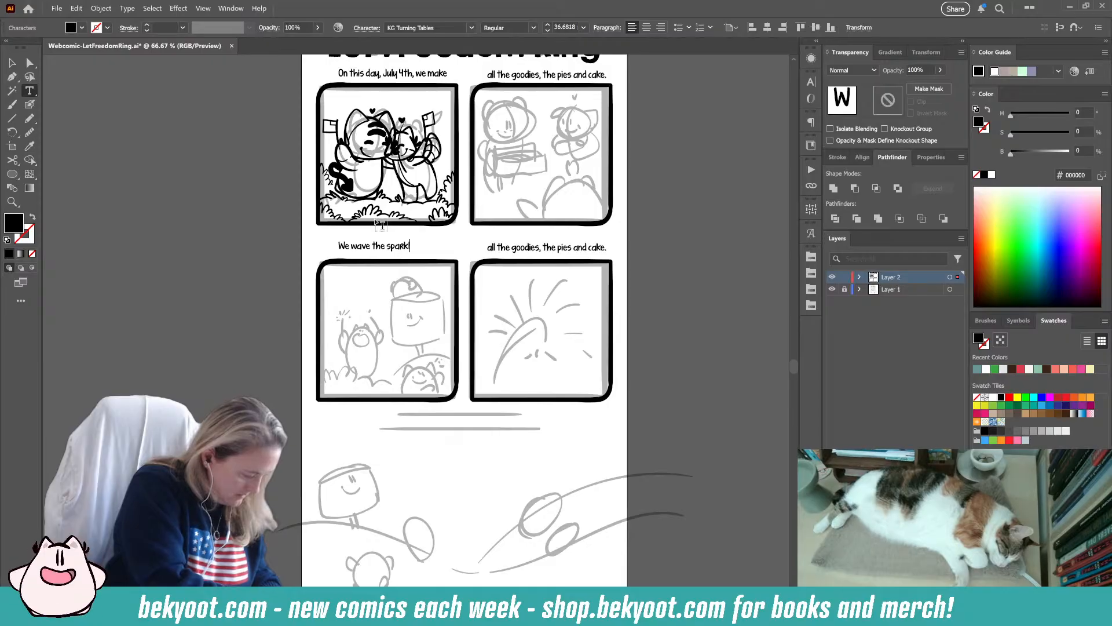
{"action": "type", "text": "lers as day t"}
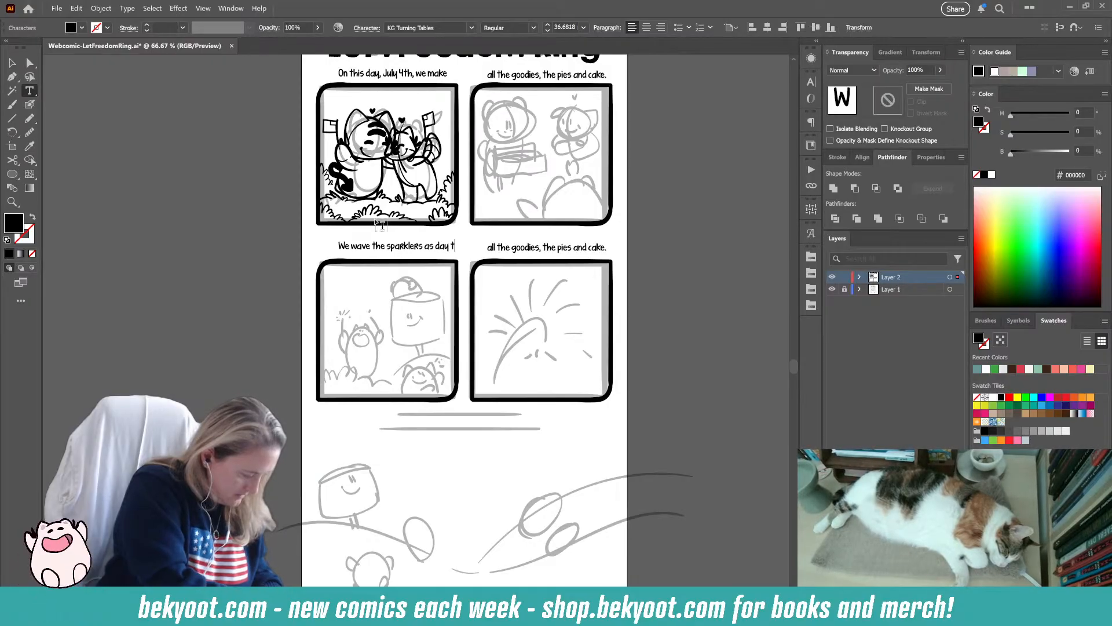
{"action": "type", "text": "urns to night"}
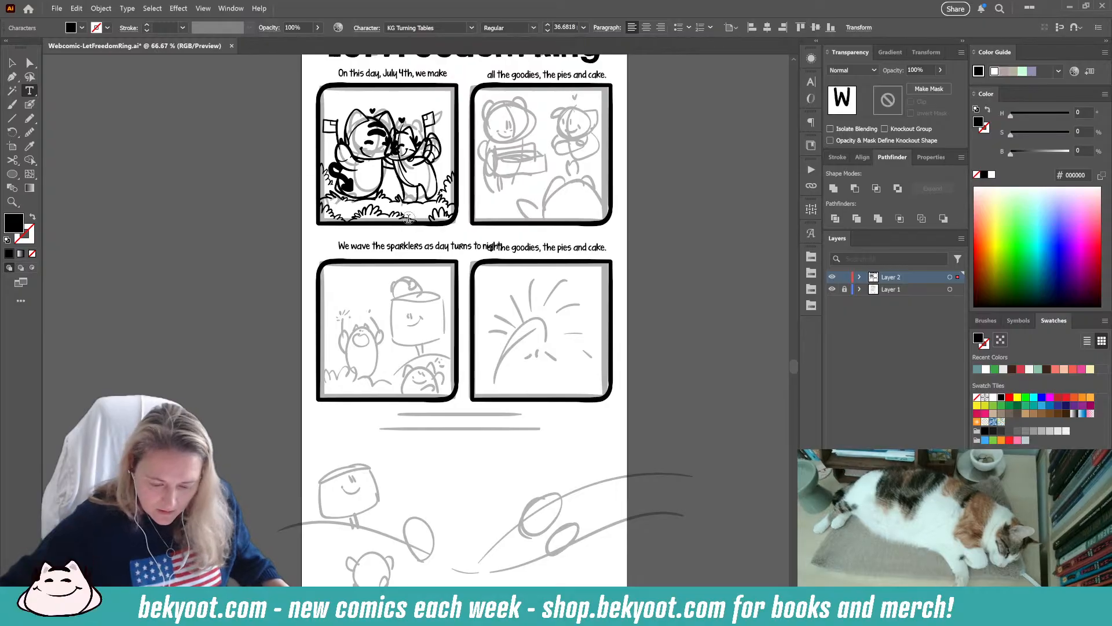
{"action": "key", "text": "Escape"}
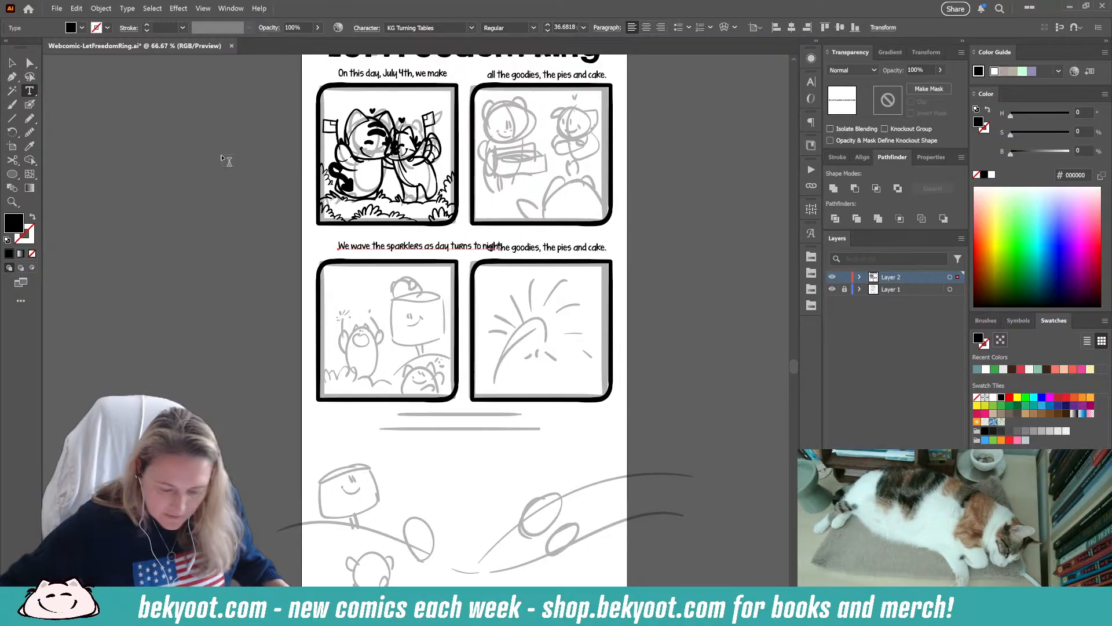
{"action": "left_click", "coordinate": [425, 245]}
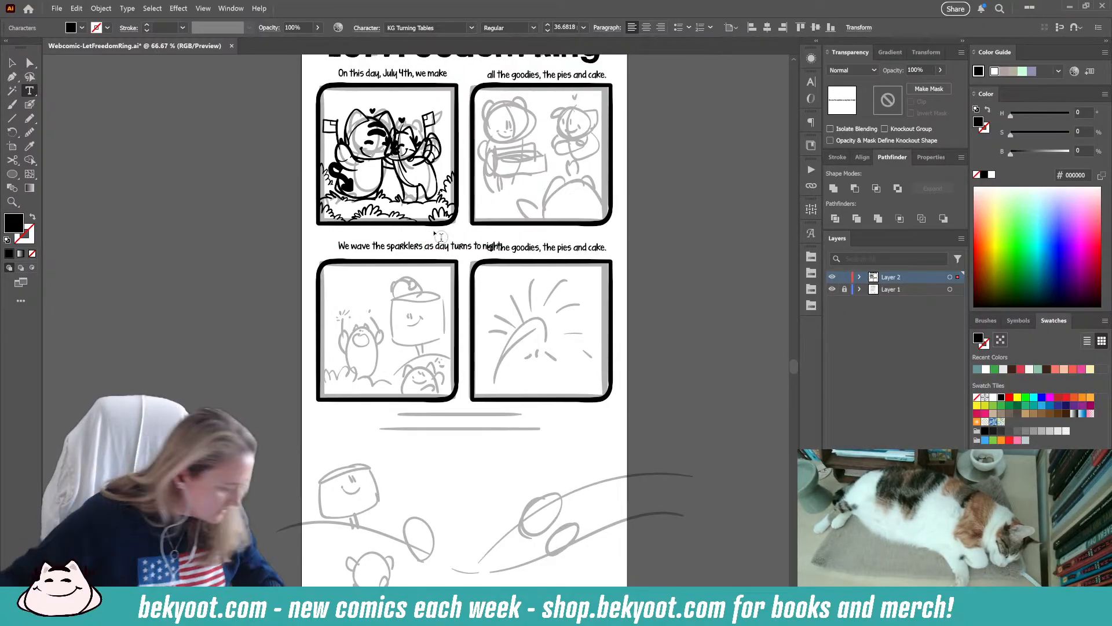
{"action": "key", "text": "Return"}
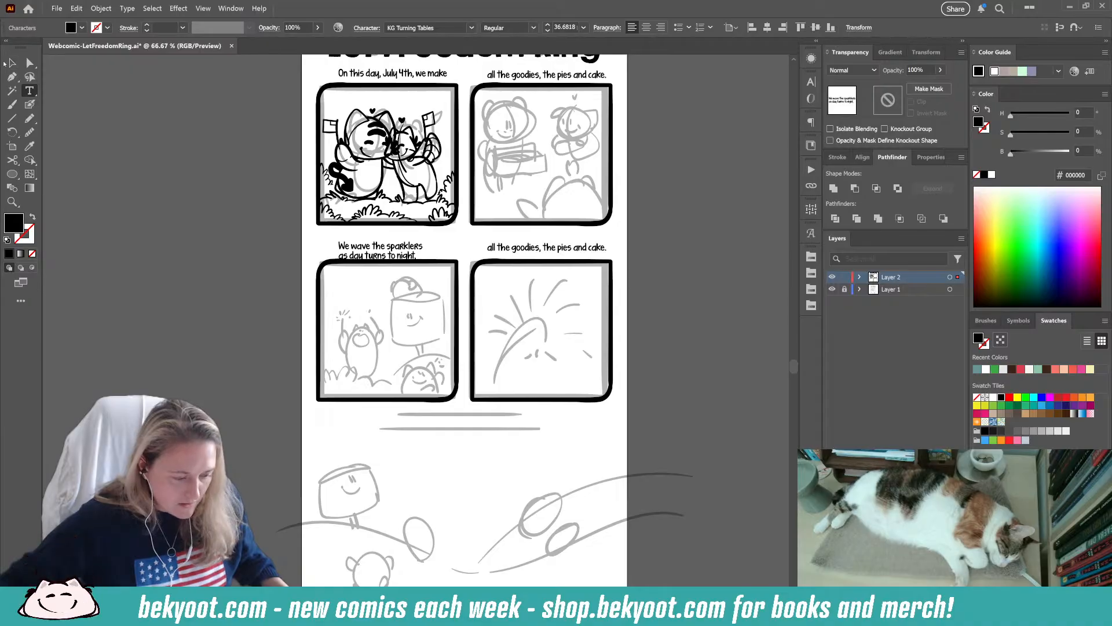
- Centre-align the third panel's caption and scale it up to about 43.3 pt
{"action": "left_click", "coordinate": [11, 63]}
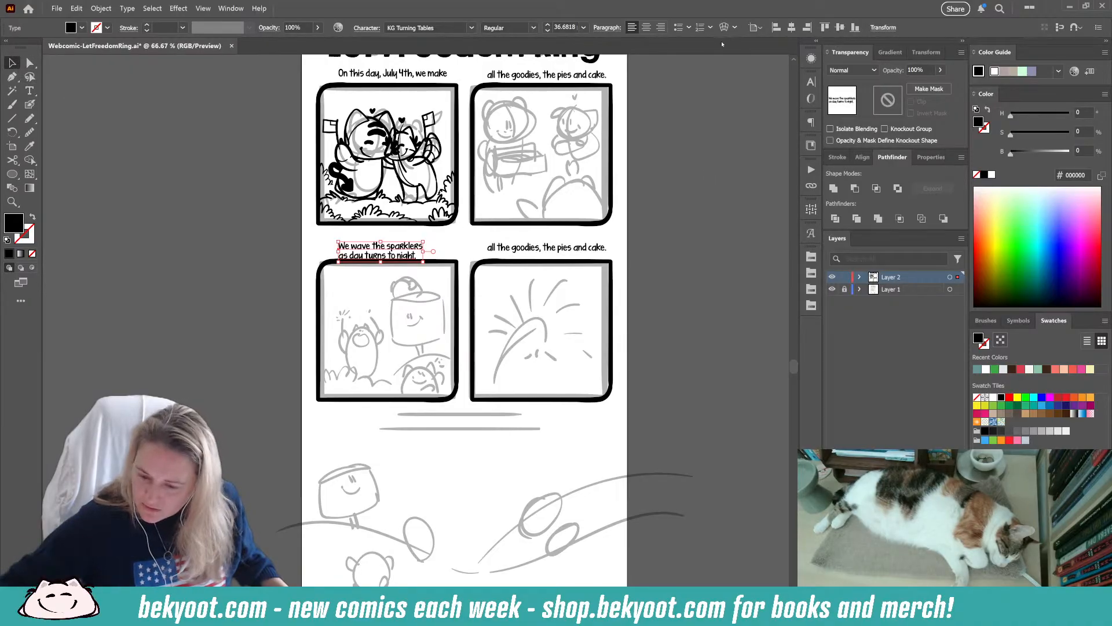
{"action": "left_click", "coordinate": [647, 27]}
{"action": "left_click_drag", "start_coordinate": [359, 249], "coordinate": [441, 235]}
- Set the third caption's leading to 57 pt and shift the text slightly up, clear of the panel border
{"action": "left_click", "coordinate": [814, 83]}
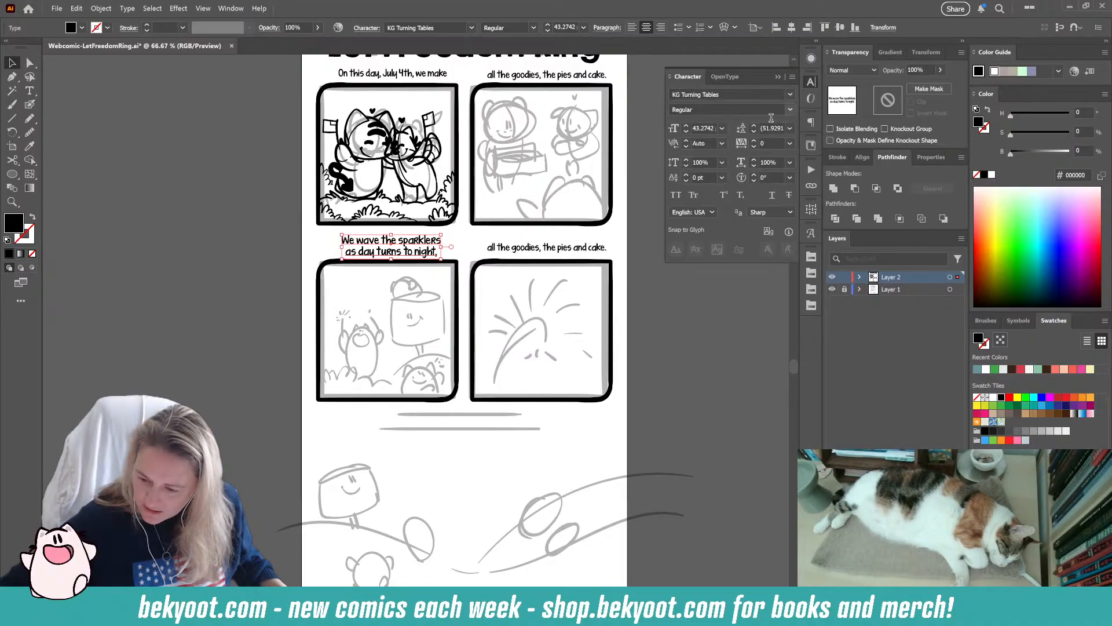
{"action": "left_click", "coordinate": [754, 126]}
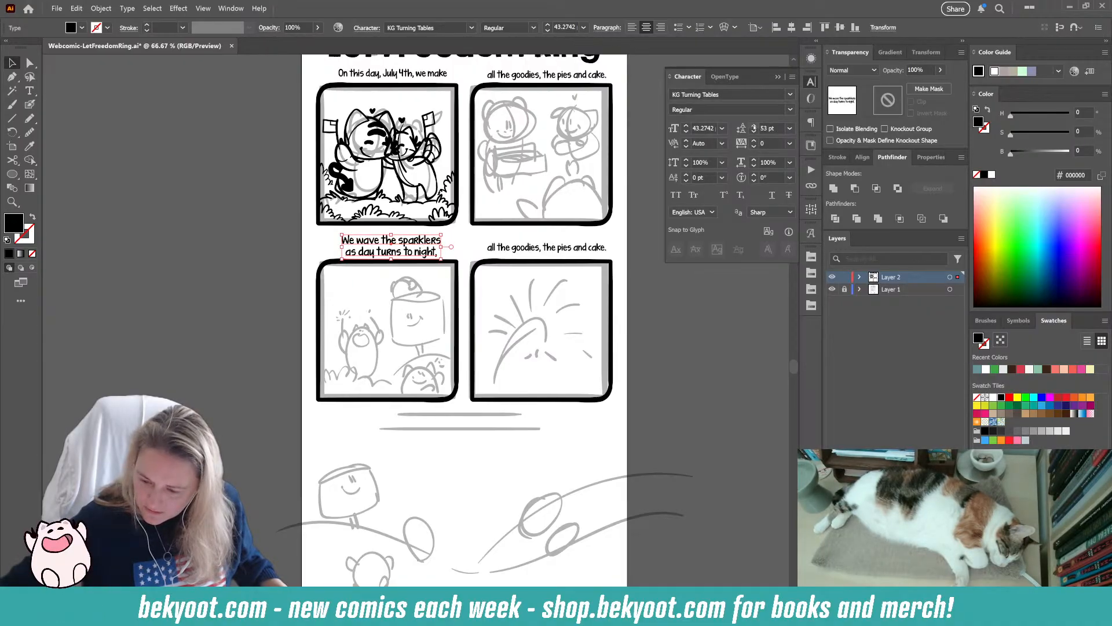
{"action": "left_click", "coordinate": [754, 125]}
{"action": "left_click", "coordinate": [754, 125]}
{"action": "left_click", "coordinate": [754, 126]}
{"action": "left_click", "coordinate": [754, 126]}
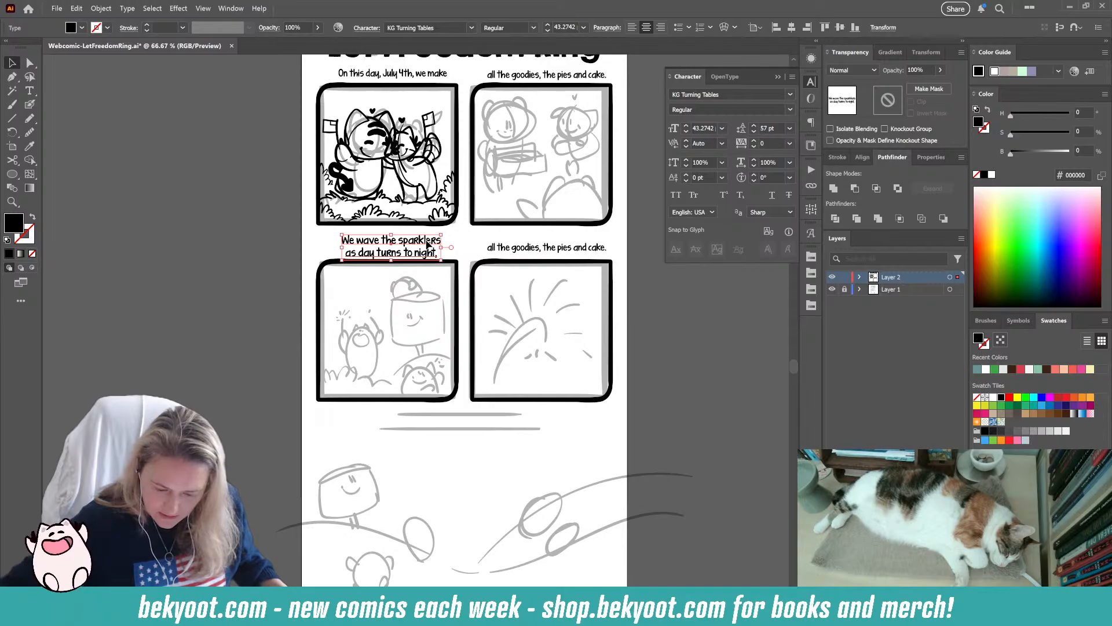
{"action": "left_click_drag", "start_coordinate": [427, 244], "coordinate": [421, 241]}
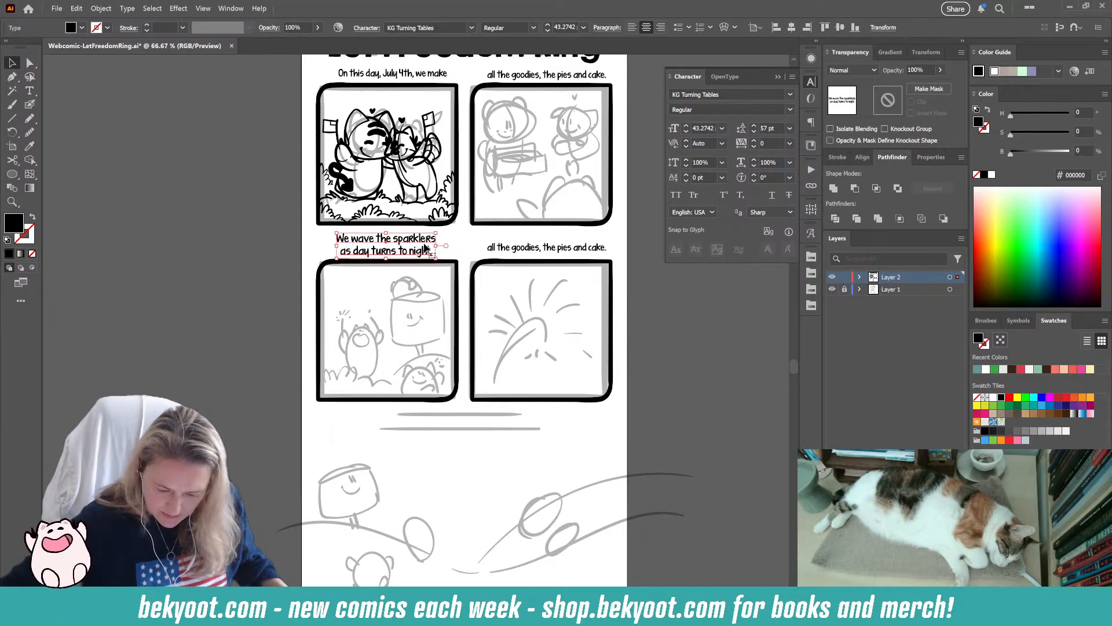
- Delete the duplicated cake caption above the fourth panel and put a copy of the third panel's caption there
{"action": "left_click", "coordinate": [516, 249]}
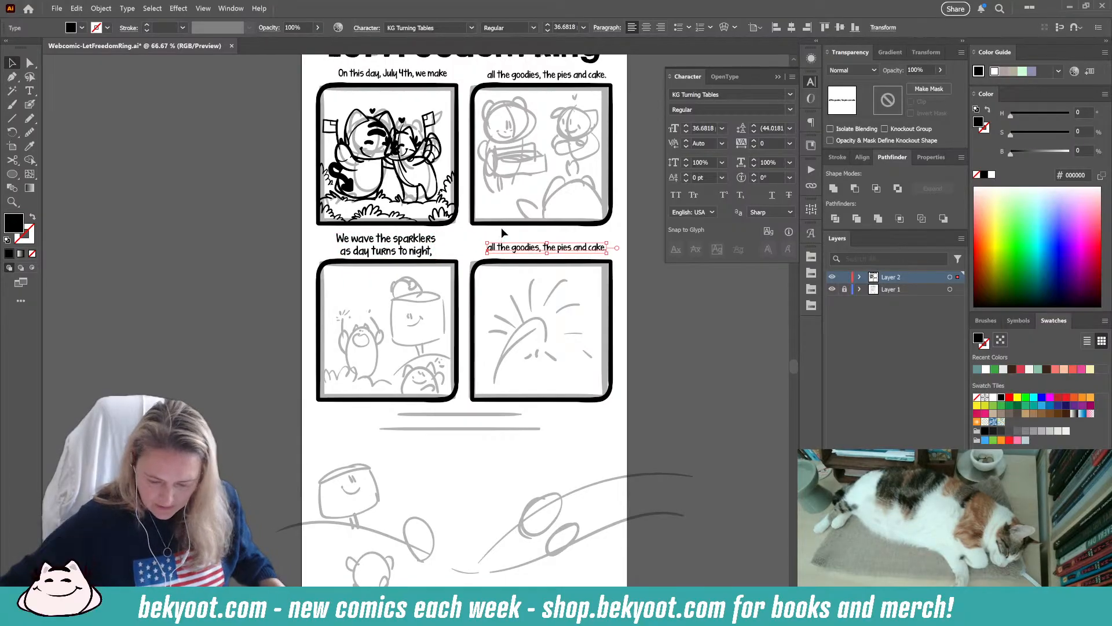
{"action": "key", "text": "Delete"}
{"action": "left_click_drag", "start_coordinate": [402, 253], "coordinate": [552, 253]}
- Replace the copied text above the fourth panel with a caption beginning "and watch"
{"action": "left_click", "coordinate": [30, 91]}
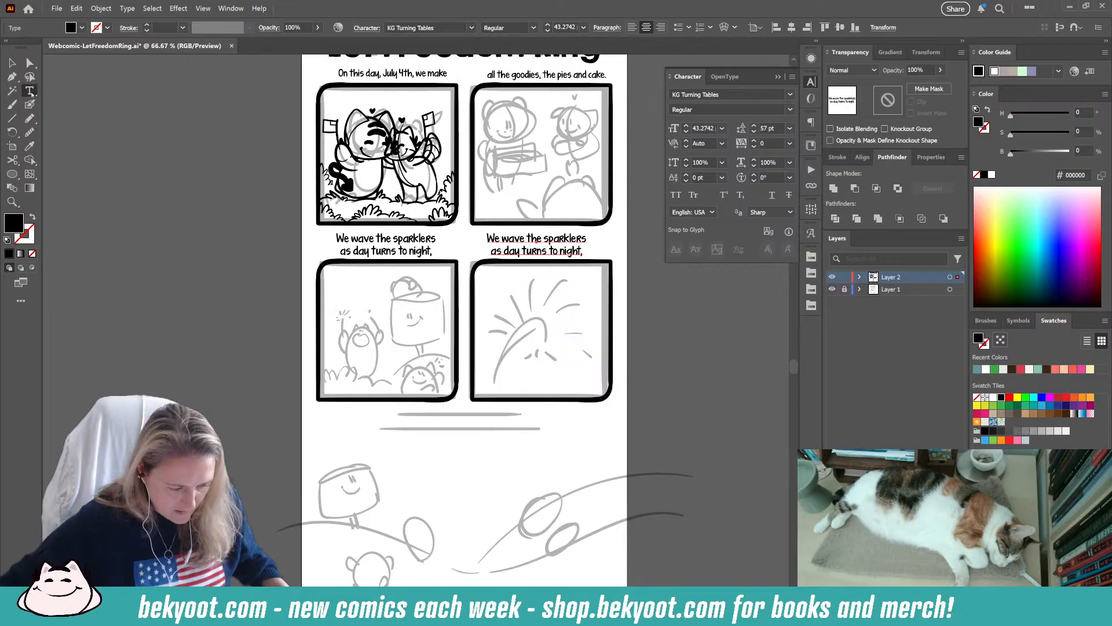
{"action": "left_click_drag", "start_coordinate": [489, 238], "coordinate": [626, 263]}
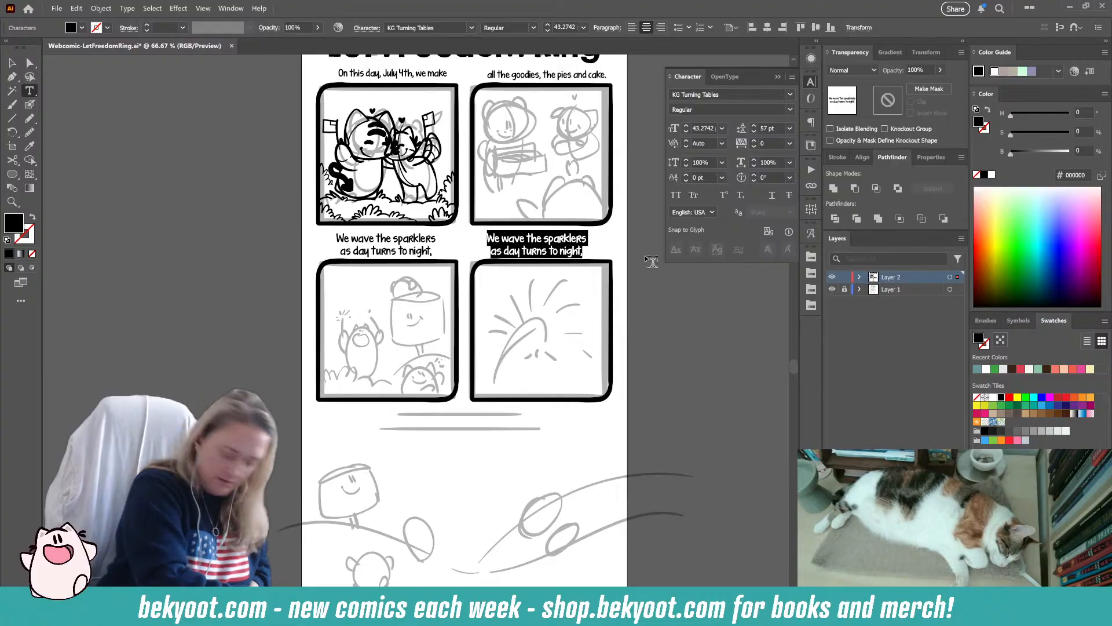
{"action": "type", "text": "and"}
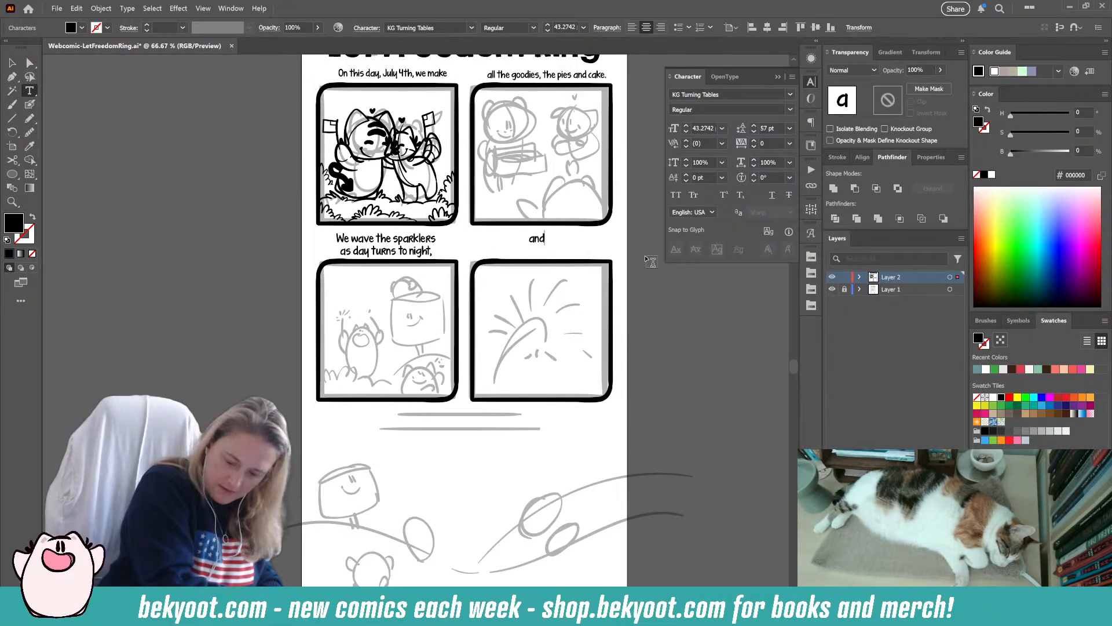
{"action": "type", "text": " watch o"}
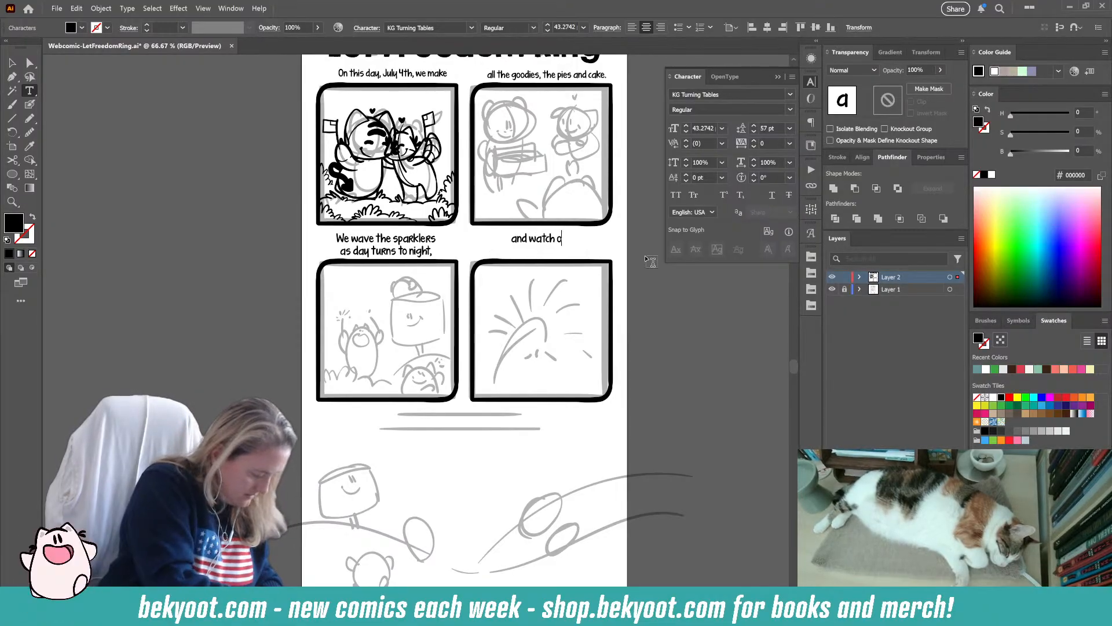
- Complete the caption above the fourth panel as "and watch overhead as bigger ones take flight." on two lines
{"action": "type", "text": "verhead"}
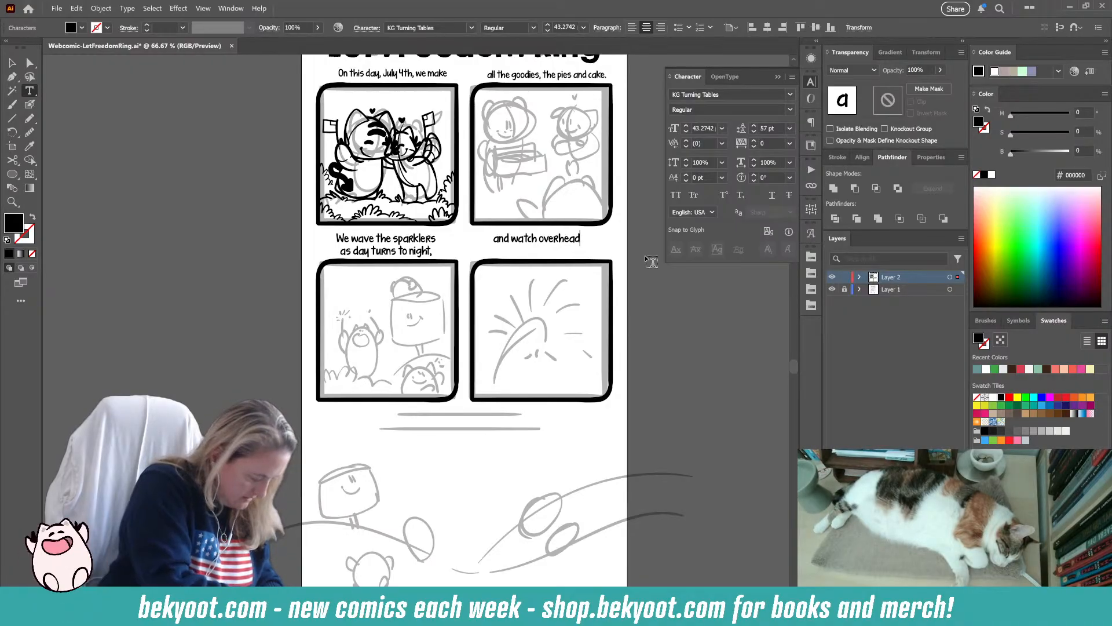
{"action": "type", "text": " as"}
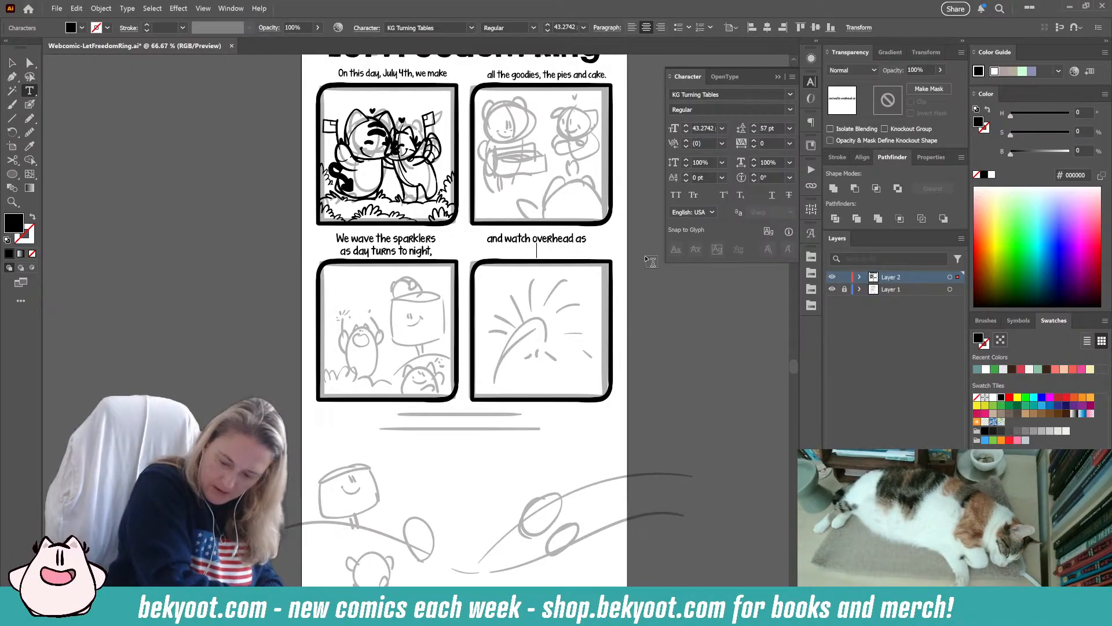
{"action": "type", "text": " bigger ones take fliug"}
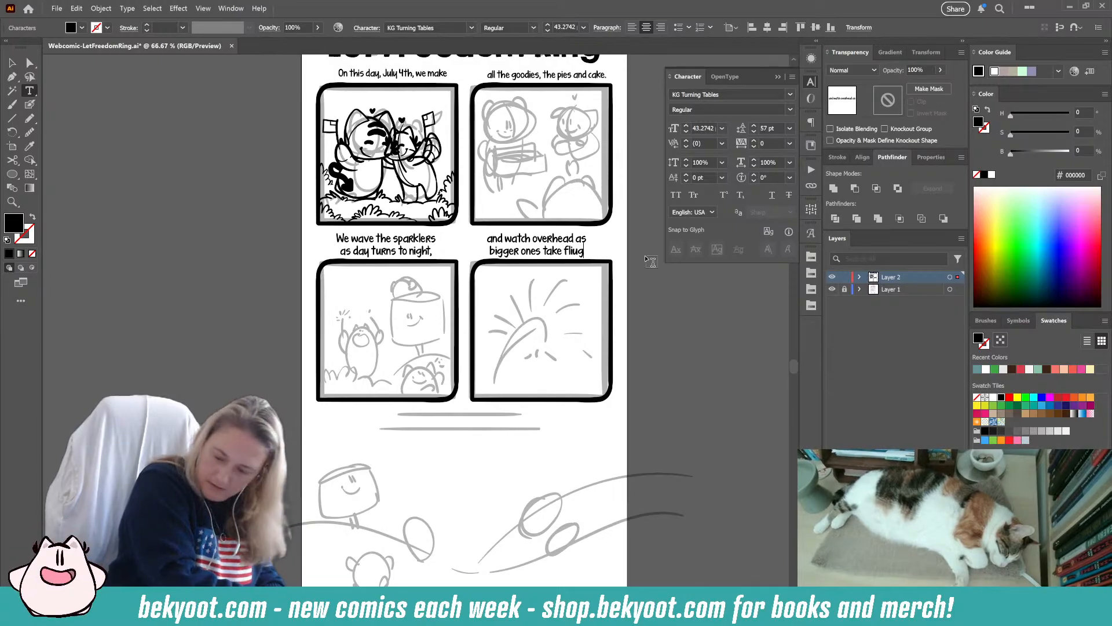
{"action": "key", "text": "BackSpace"}
{"action": "key", "text": "BackSpace"}
{"action": "key", "text": "BackSpace"}
{"action": "type", "text": "ight."}
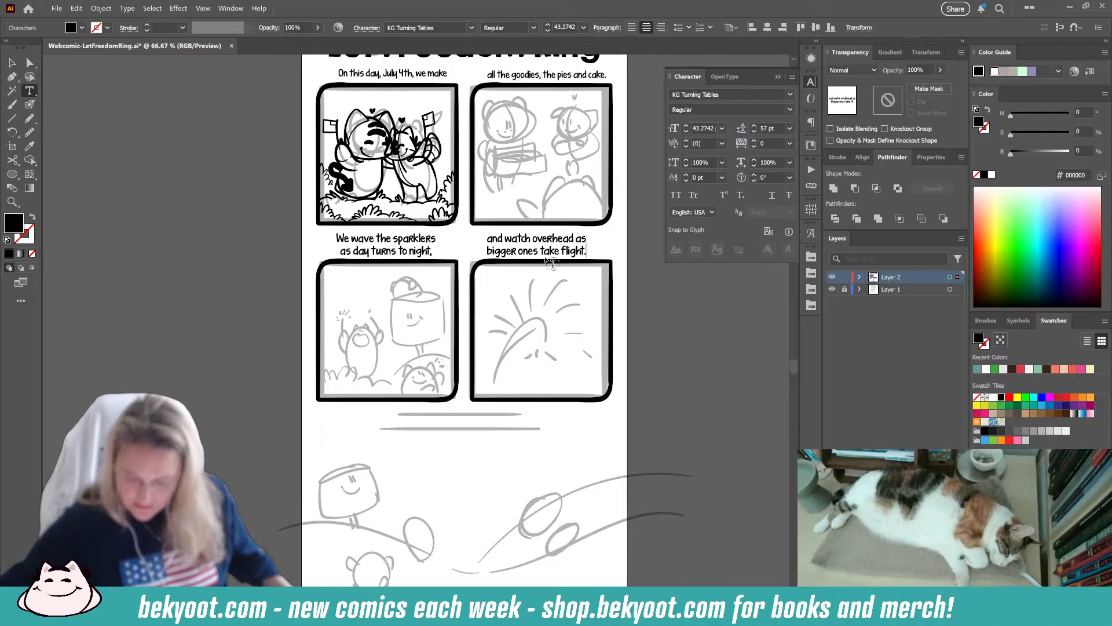
{"action": "key", "text": "Escape"}
{"action": "left_click", "coordinate": [135, 127]}
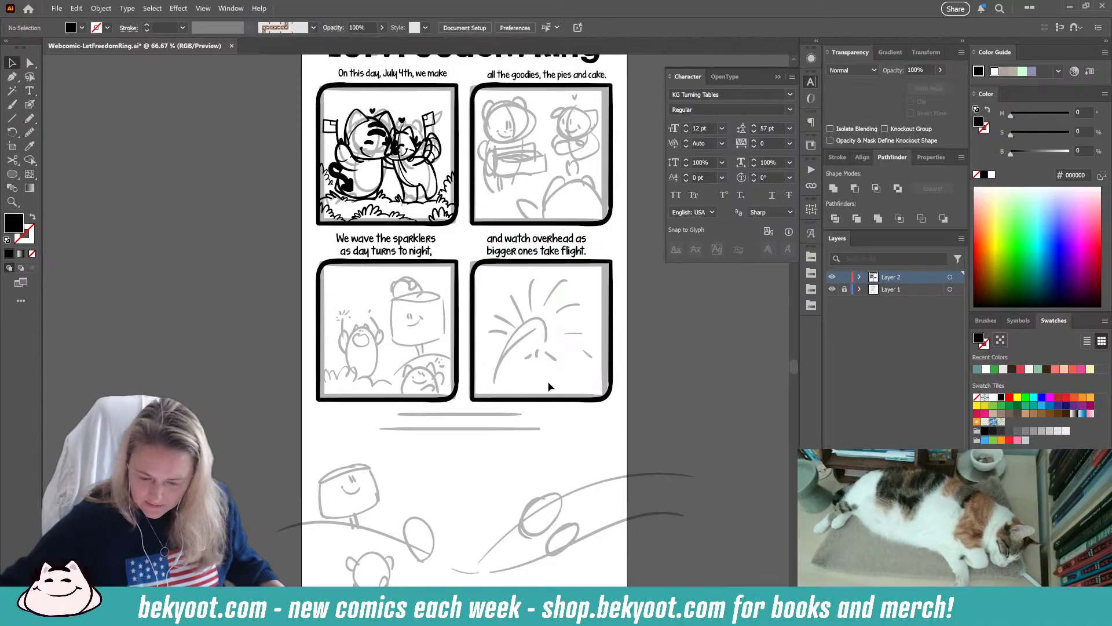
- Duplicate the fourth panel's two-line caption into the space below the lower panels, over the sketched text guide lines
{"action": "scroll", "coordinate": [549, 385], "scroll_direction": "down", "scroll_amount": 3}
{"action": "left_click_drag", "start_coordinate": [538, 107], "coordinate": [458, 280]}
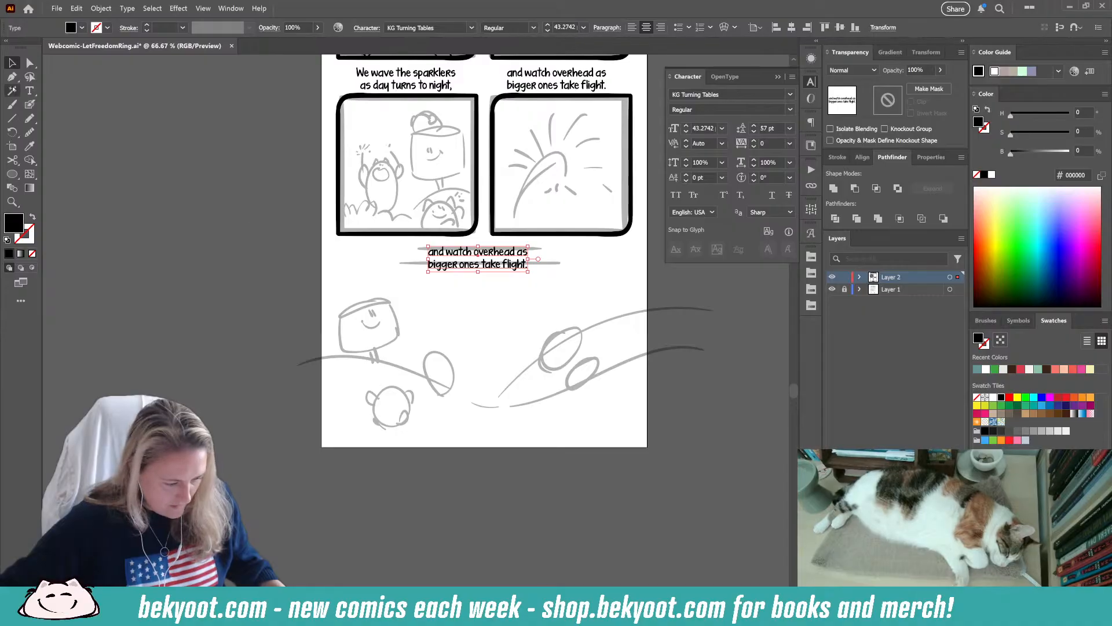
{"action": "key", "text": "t"}
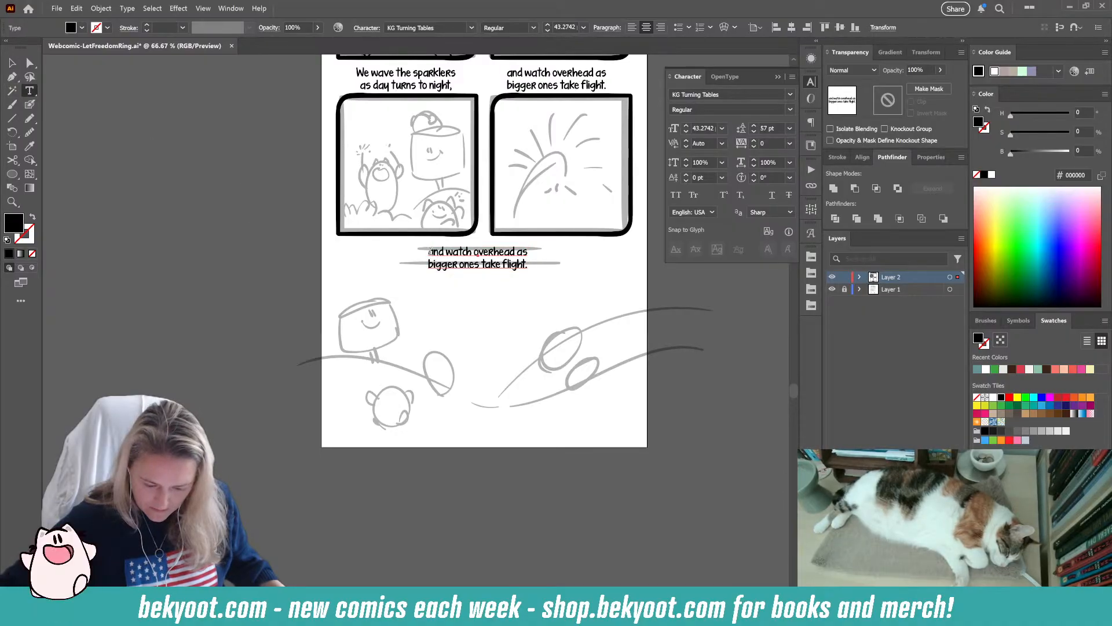
{"action": "left_click_drag", "start_coordinate": [429, 251], "coordinate": [576, 276]}
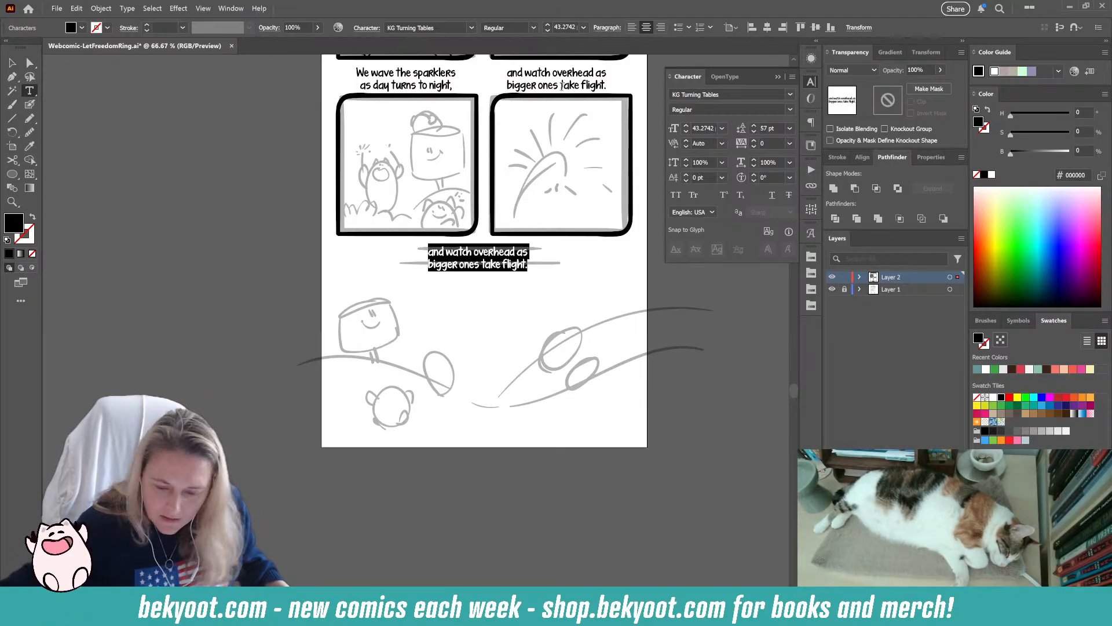
- Reword the first line of the fourth panel's caption to "while watching overhead as"
{"action": "left_click_drag", "start_coordinate": [508, 74], "coordinate": [523, 72]}
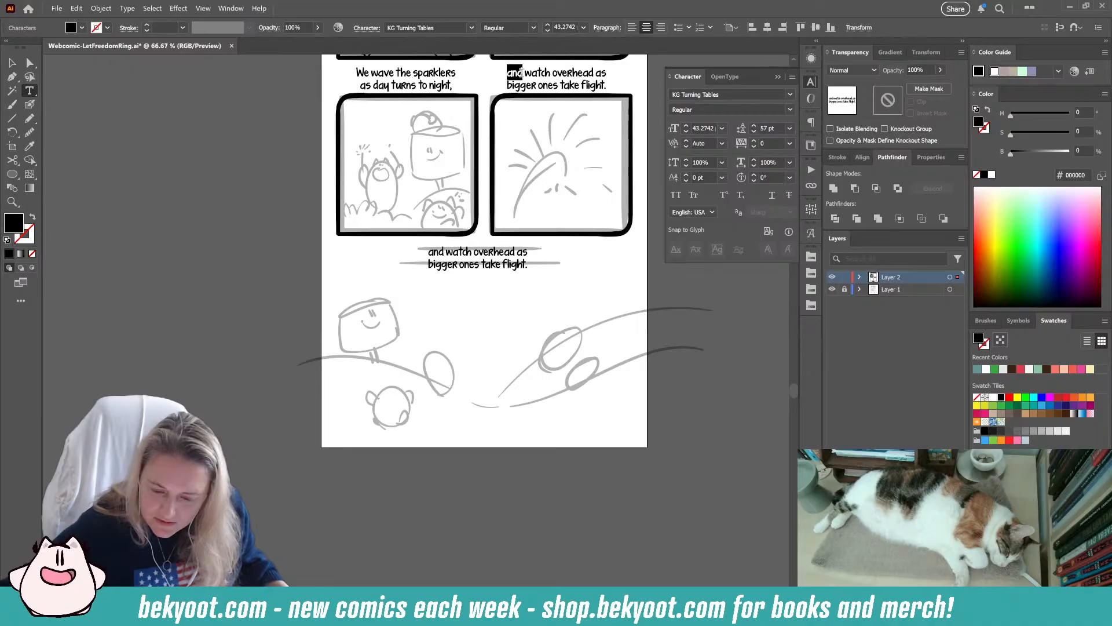
{"action": "type", "text": "while"}
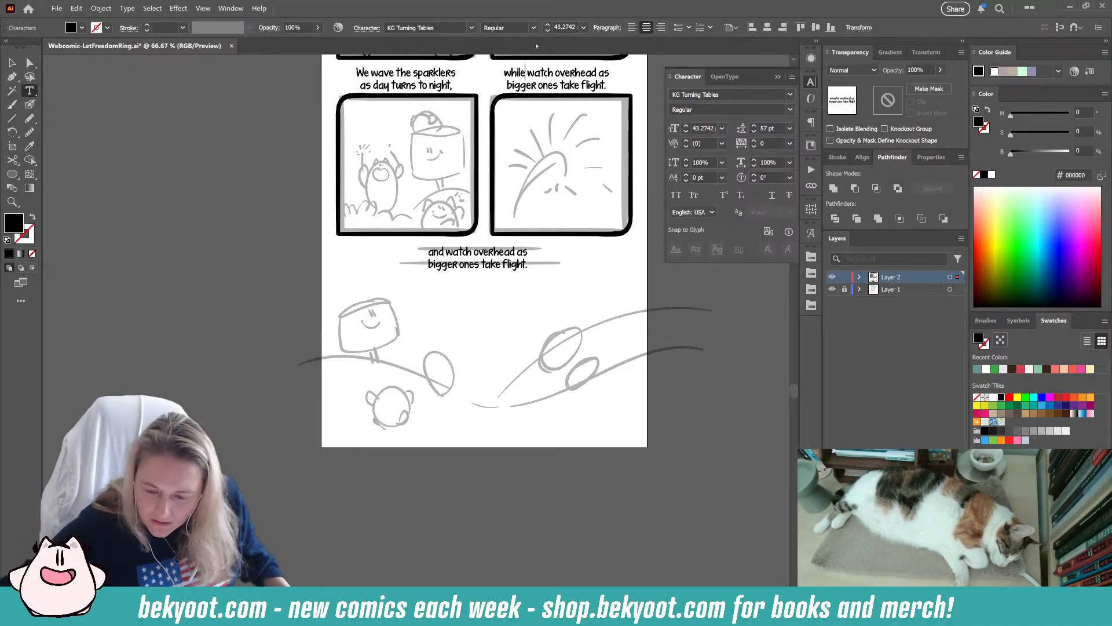
{"action": "left_click", "coordinate": [552, 74]}
{"action": "type", "text": "ing"}
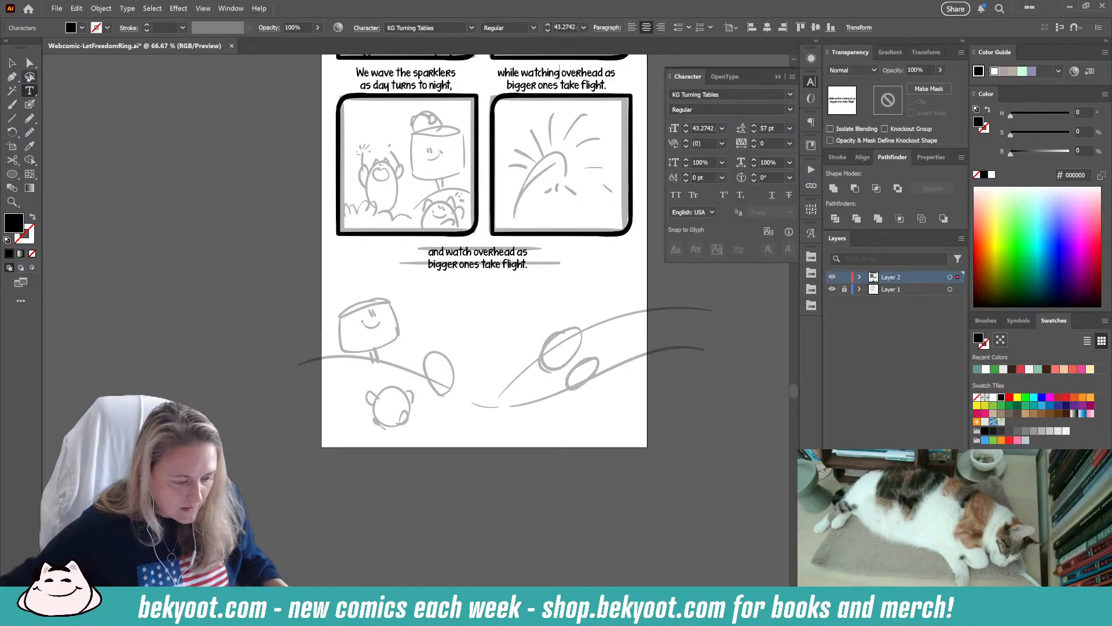
{"action": "left_click", "coordinate": [12, 62]}
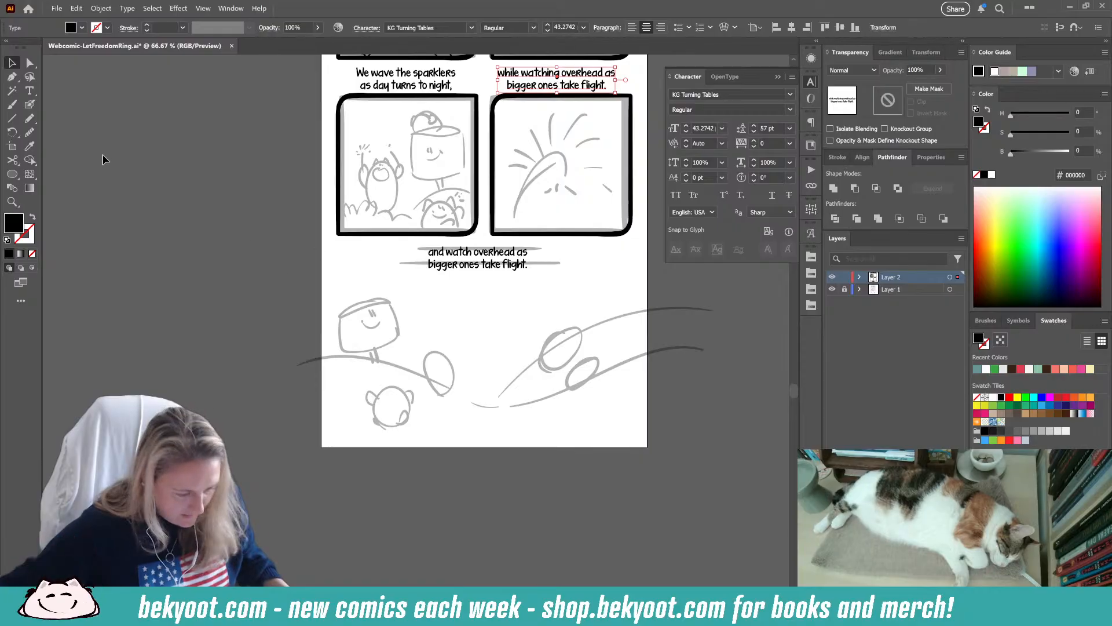
- Replace the duplicated caption's text below the panels with "And through it all, together we sing" and, on a second line, "from every mountainside"
{"action": "left_click", "coordinate": [29, 90]}
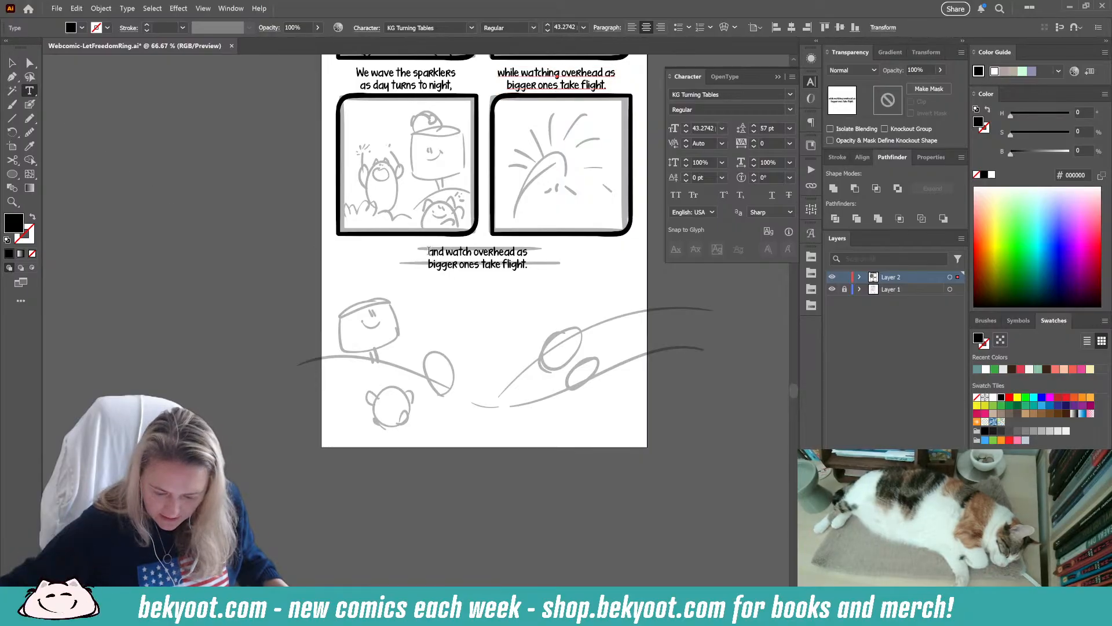
{"action": "left_click_drag", "start_coordinate": [429, 251], "coordinate": [559, 278]}
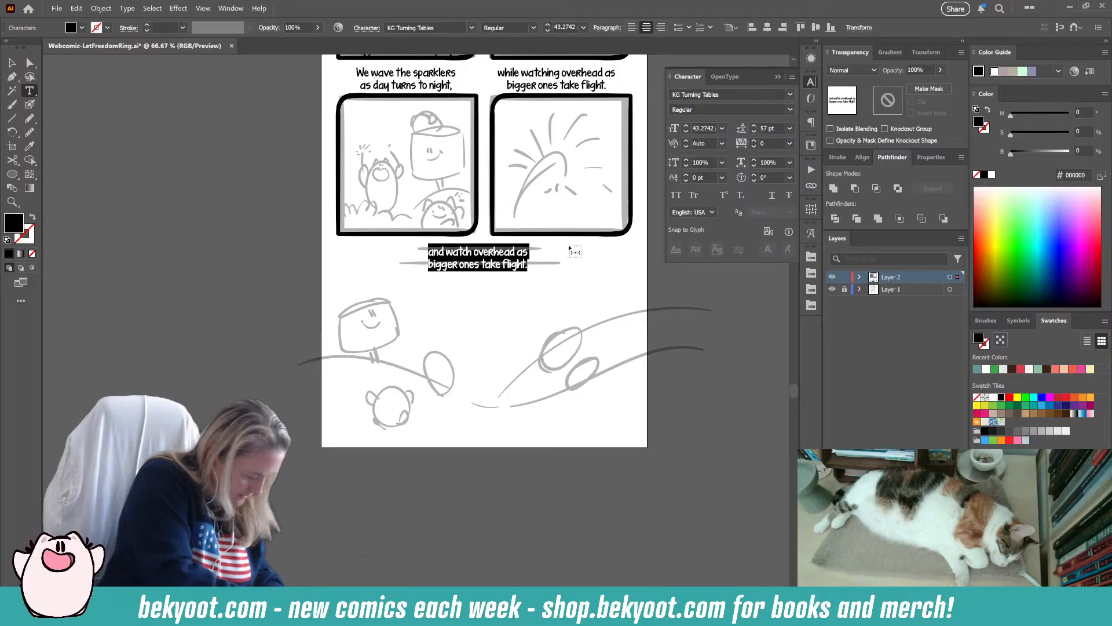
{"action": "type", "text": "And"}
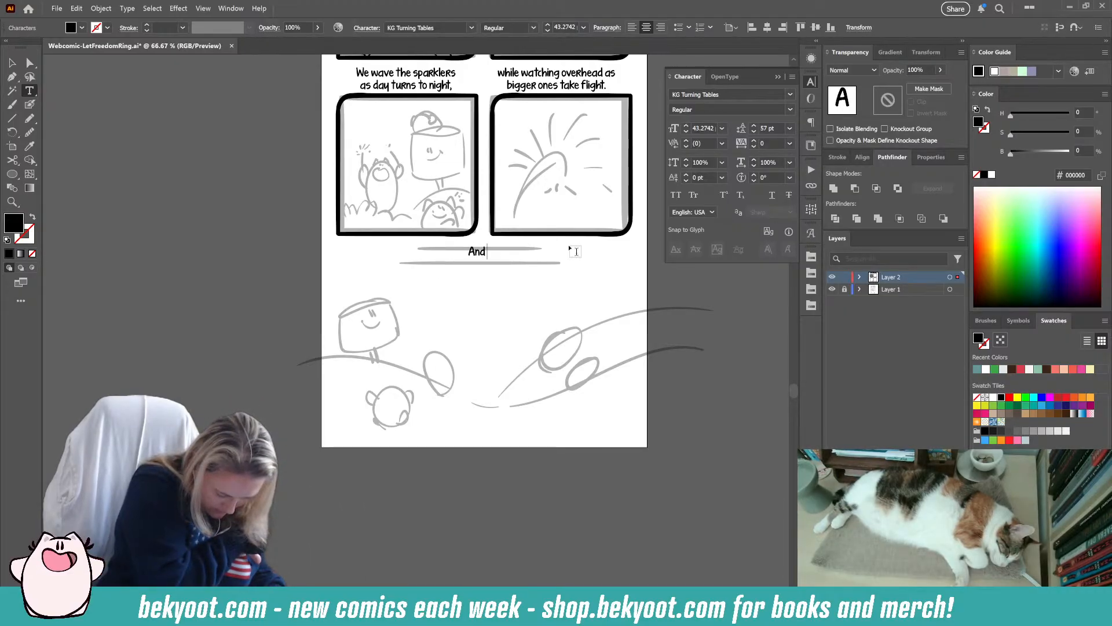
{"action": "type", "text": " through it all"}
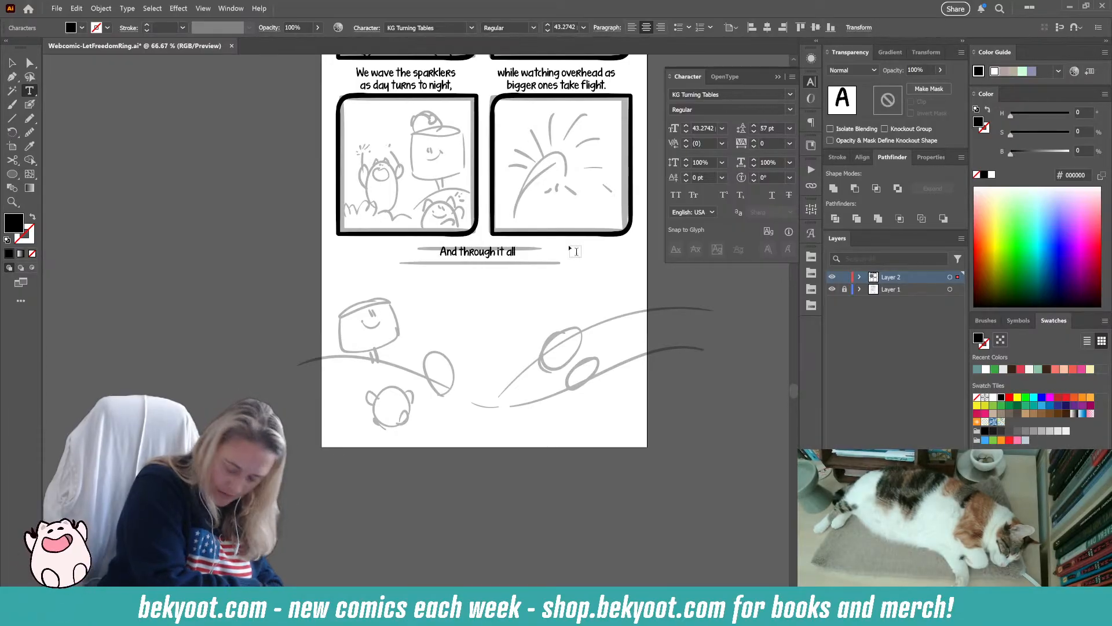
{"action": "type", "text": ", together we"}
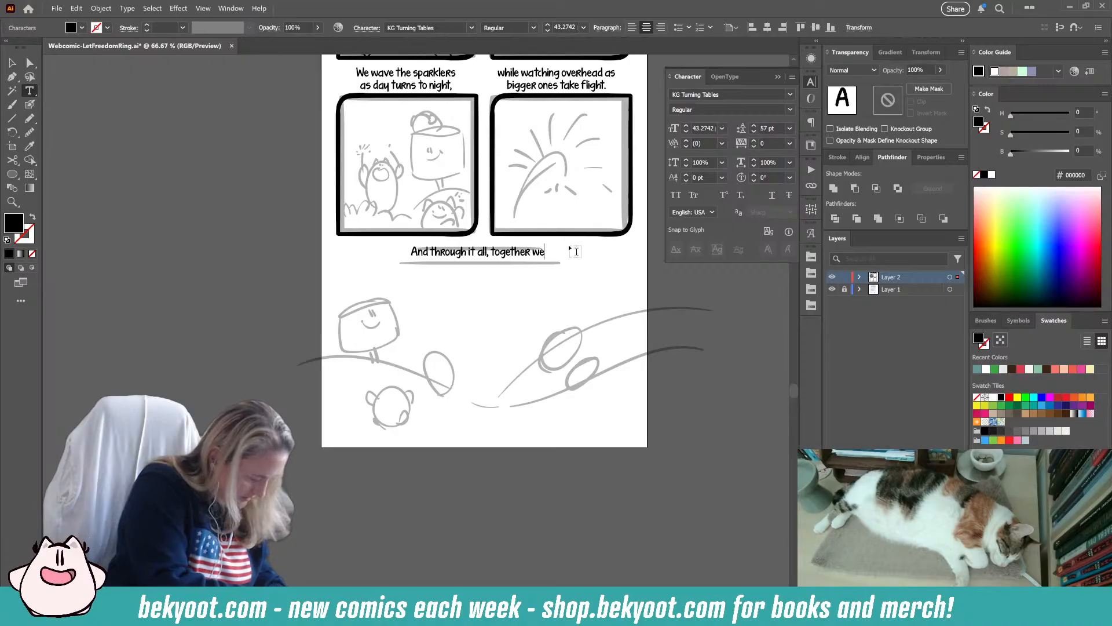
{"action": "type", "text": " sing"}
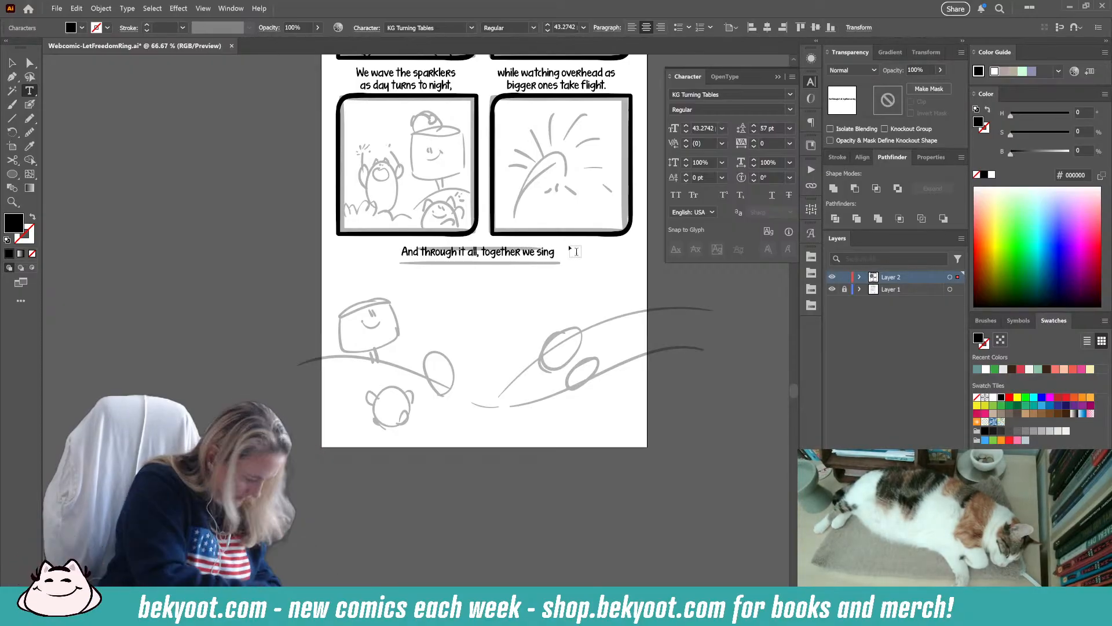
{"action": "type", "text": " from every"}
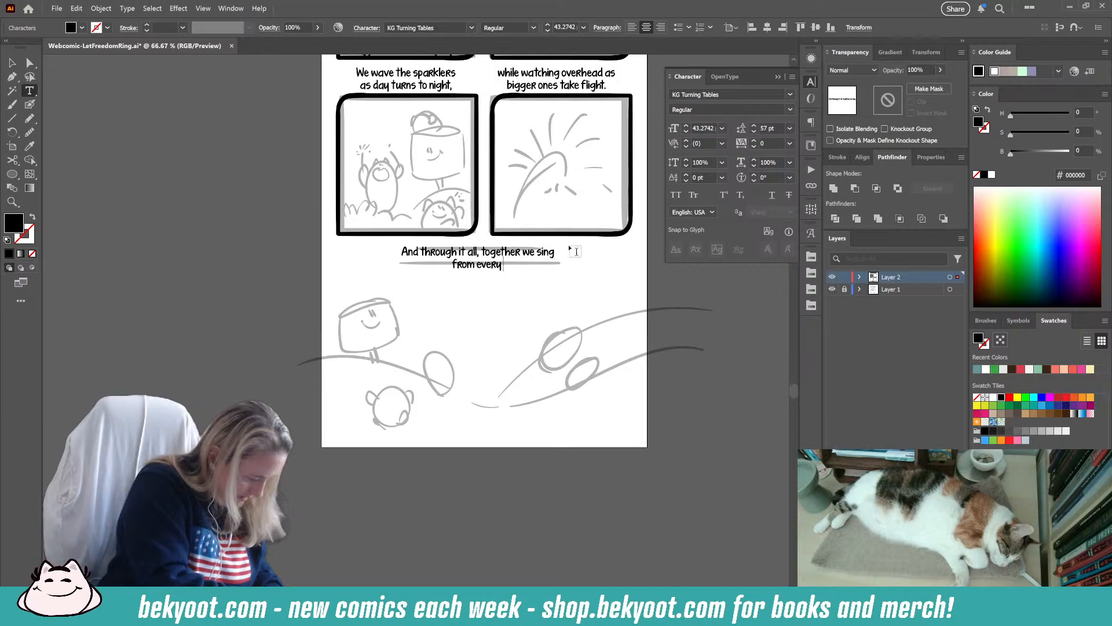
{"action": "type", "text": " mountainside"}
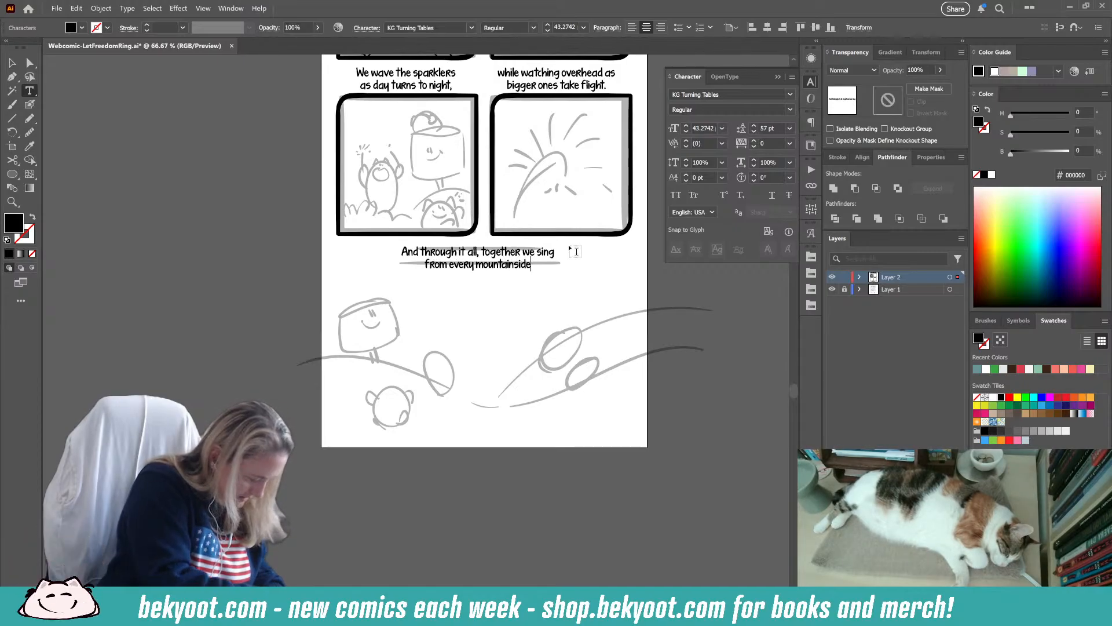
- Finish the closing caption's second line with ", let Freedom ring!", capitalizing Freedom
{"action": "type", "text": ", let freedom"}
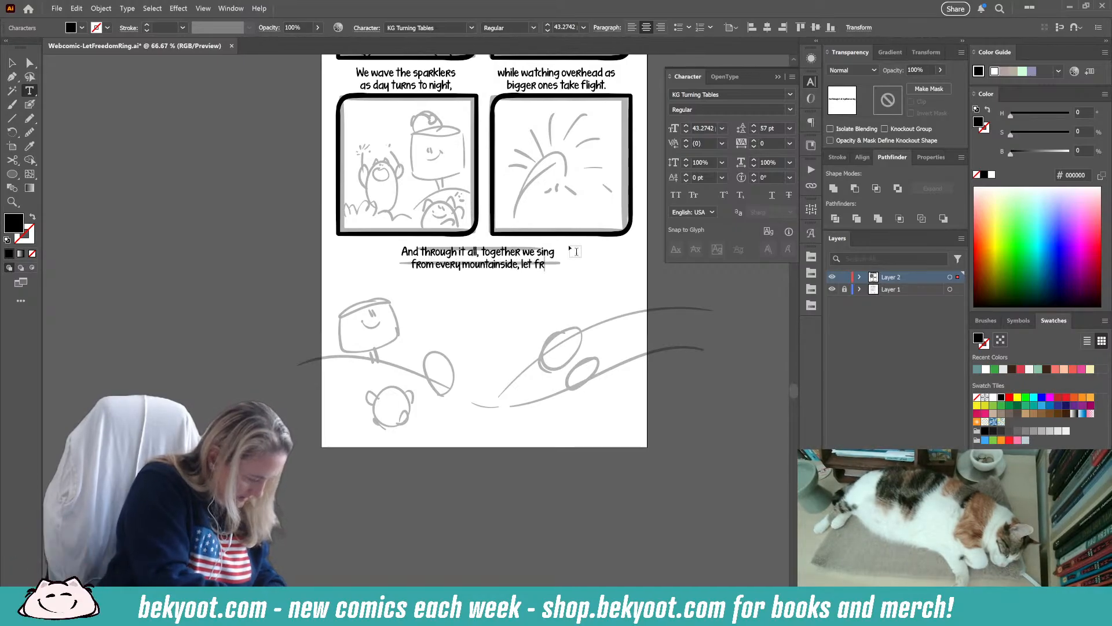
{"action": "key", "text": "BackSpace"}
{"action": "key", "text": "BackSpace"}
{"action": "key", "text": "BackSpace"}
{"action": "key", "text": "BackSpace"}
{"action": "key", "text": "BackSpace"}
{"action": "key", "text": "BackSpace"}
{"action": "key", "text": "BackSpace"}
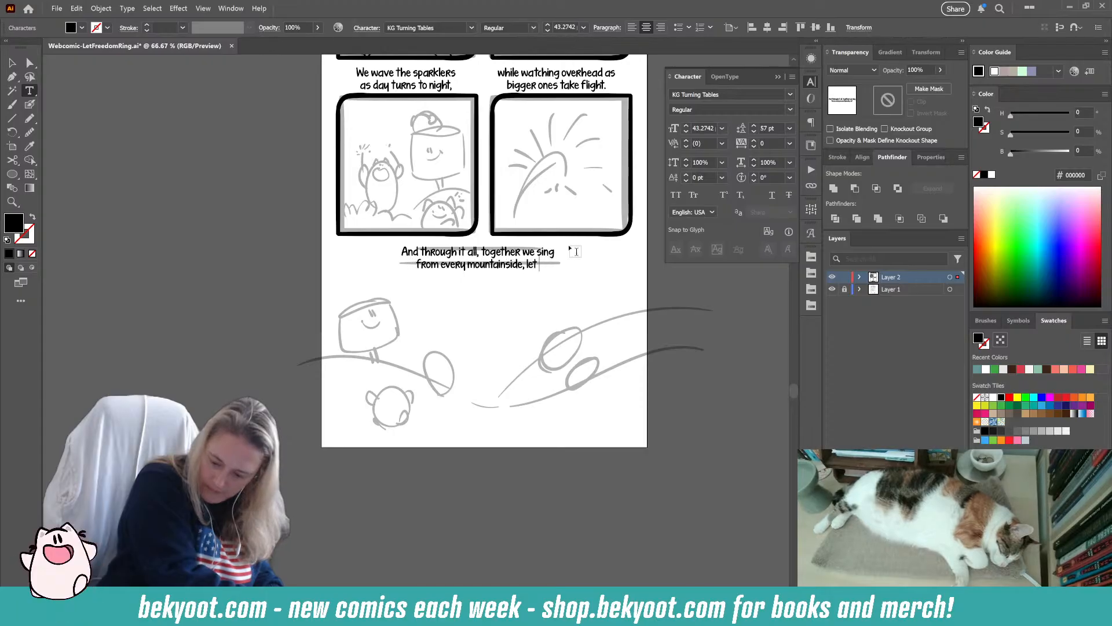
{"action": "type", "text": "Freedom"}
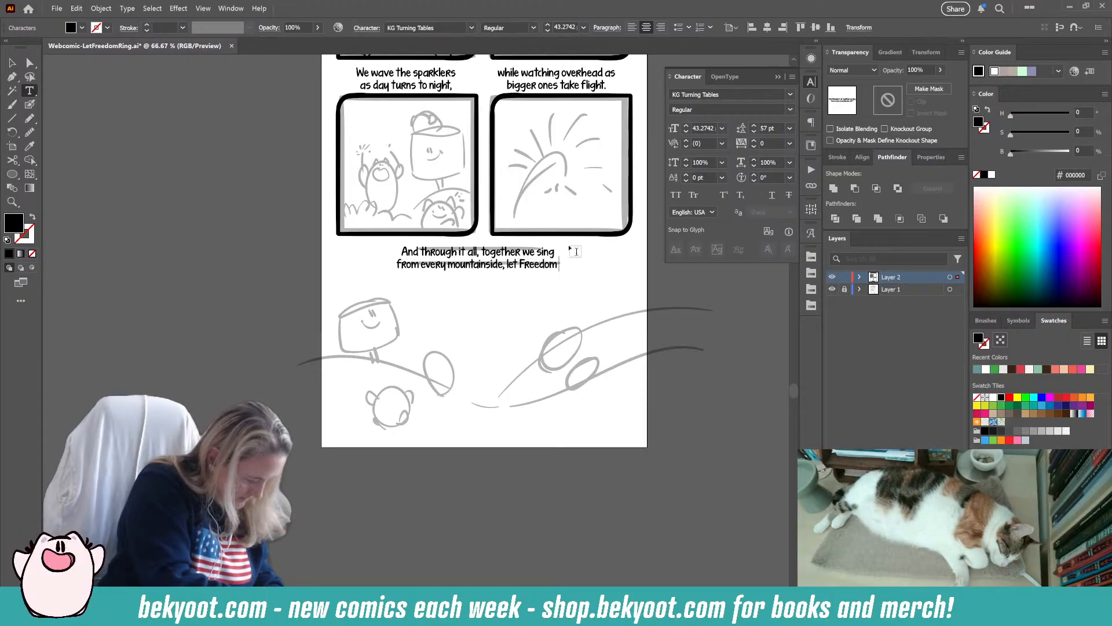
{"action": "type", "text": " ring!"}
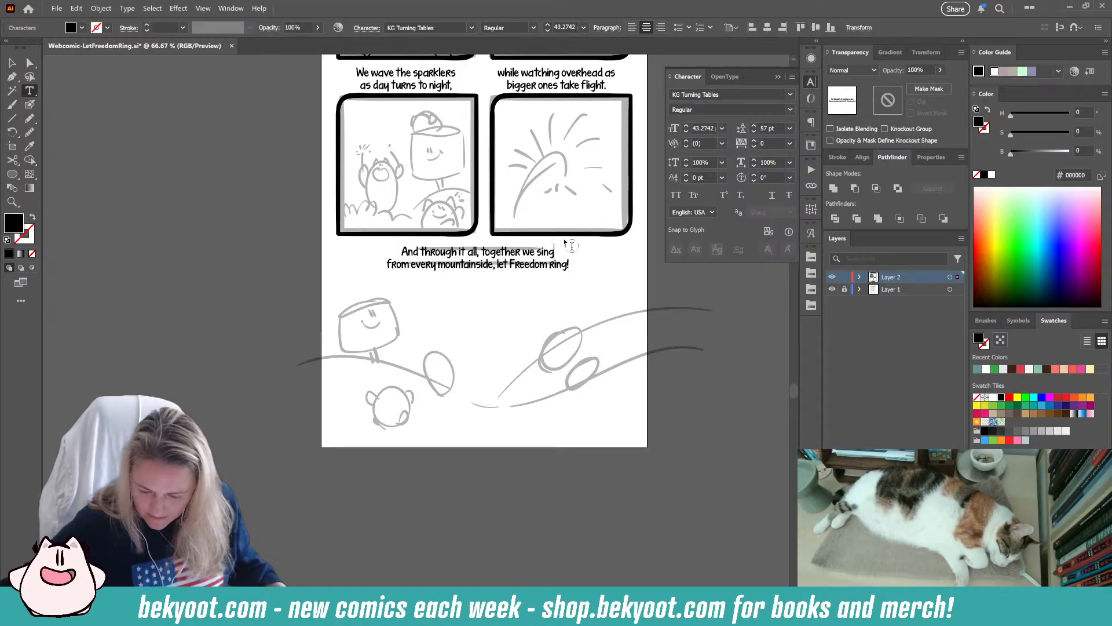
- Add a colon after "sing" in the closing caption and deselect the text
{"action": "type", "text": ":"}
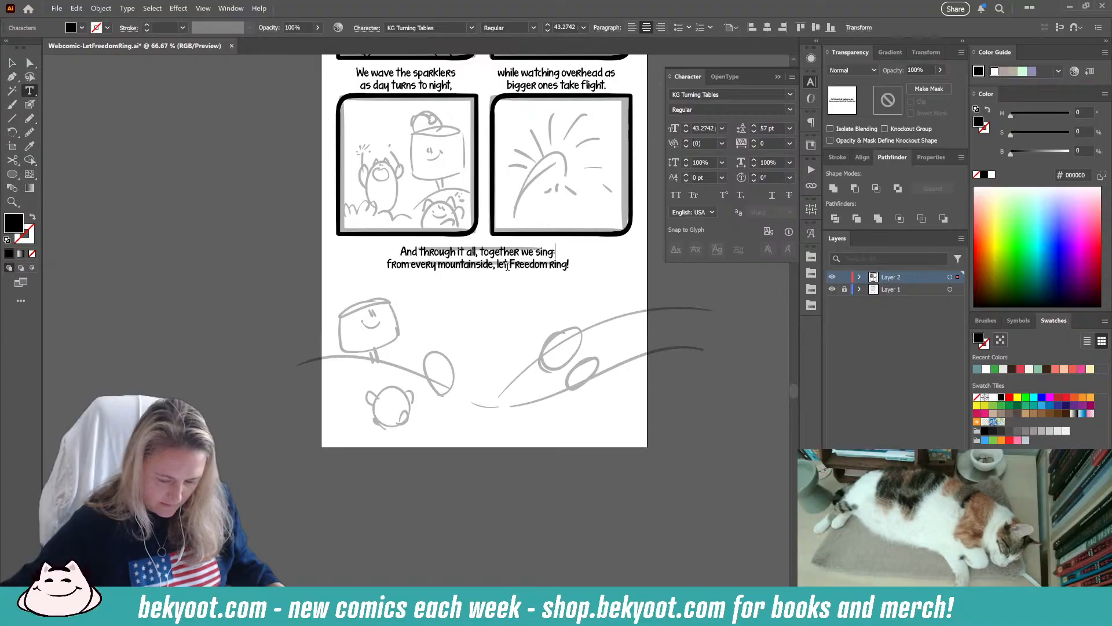
{"action": "key", "text": "BackSpace"}
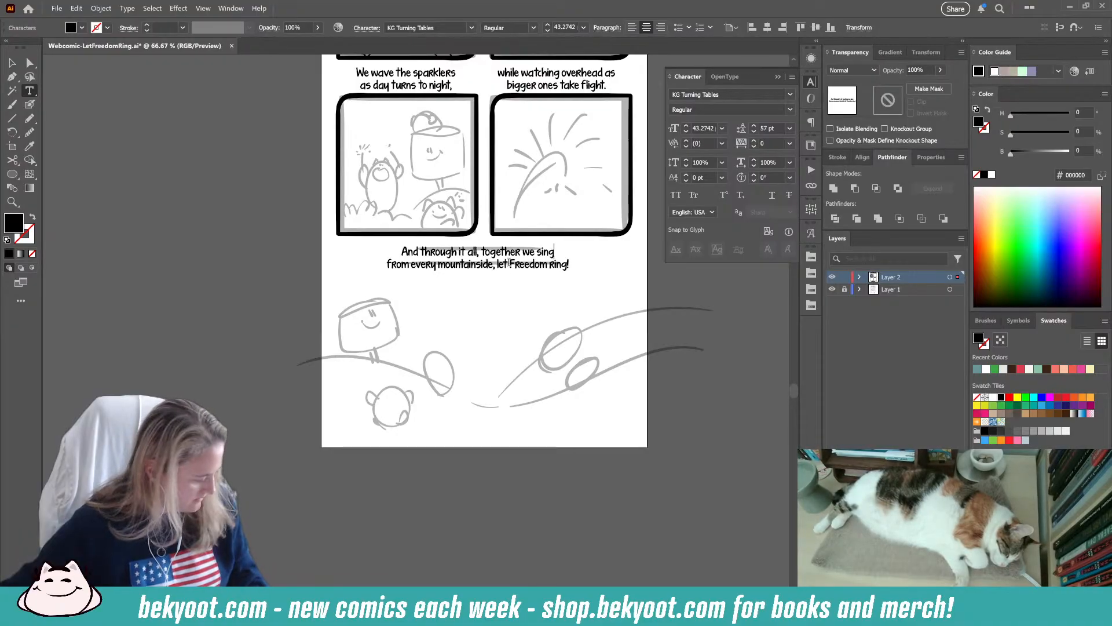
{"action": "type", "text": ":"}
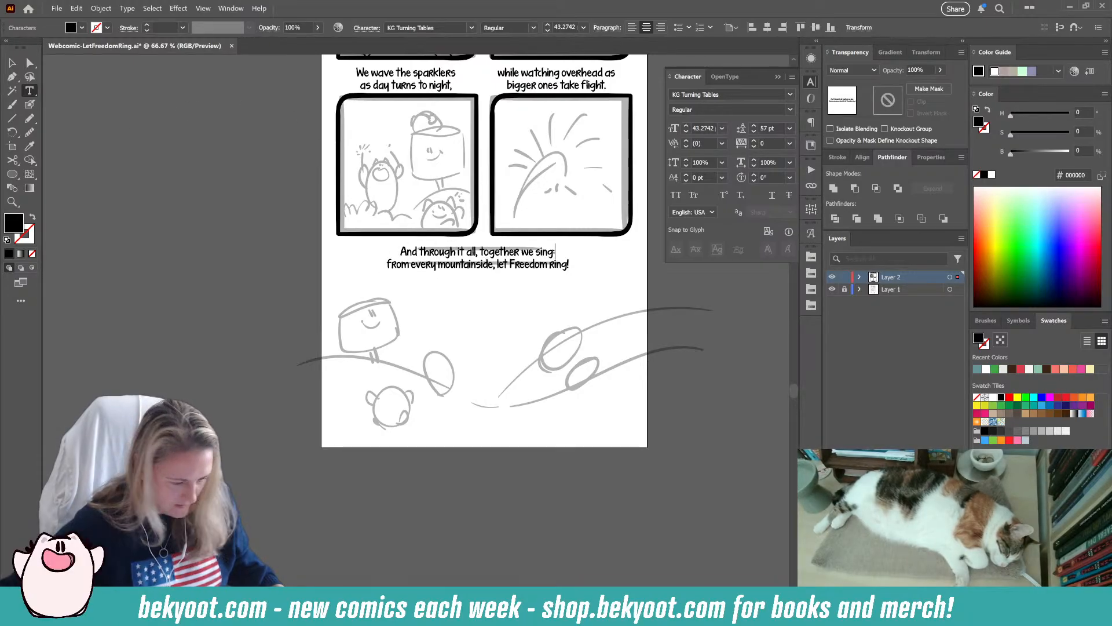
{"action": "left_click", "coordinate": [13, 63]}
{"action": "left_click", "coordinate": [524, 309]}
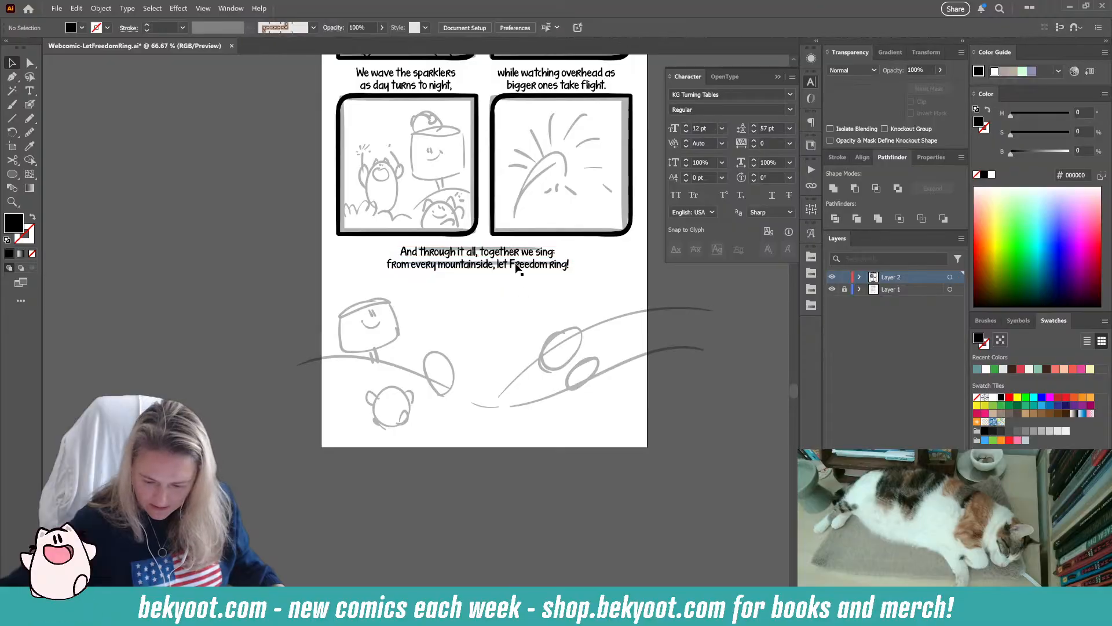
- Center the closing caption horizontally on the artboard
{"action": "left_click", "coordinate": [515, 263]}
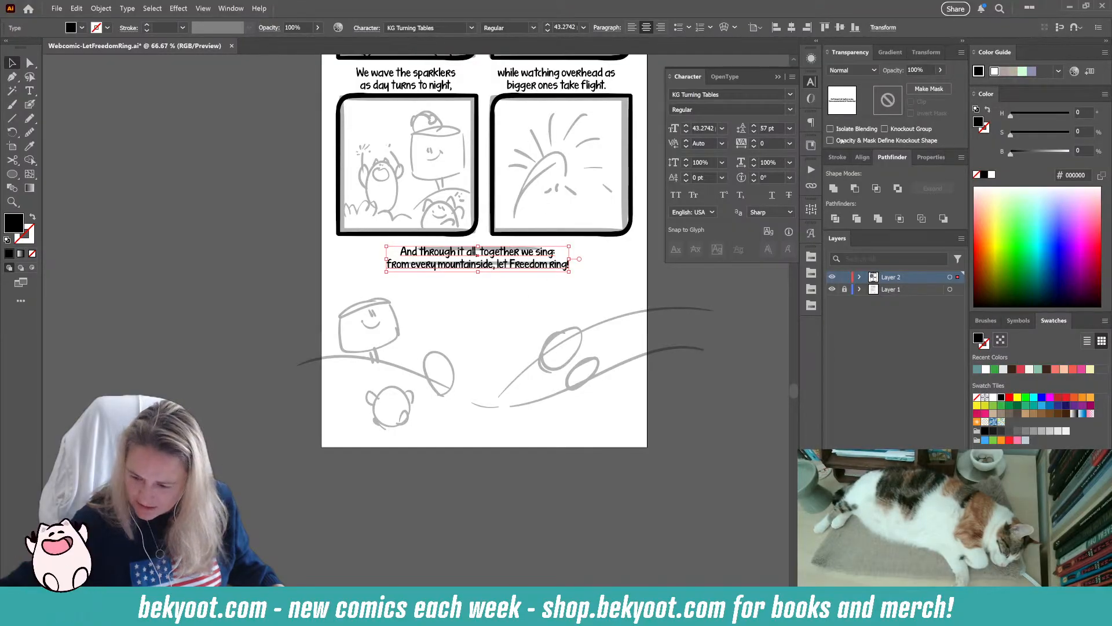
{"action": "left_click", "coordinate": [572, 86]}
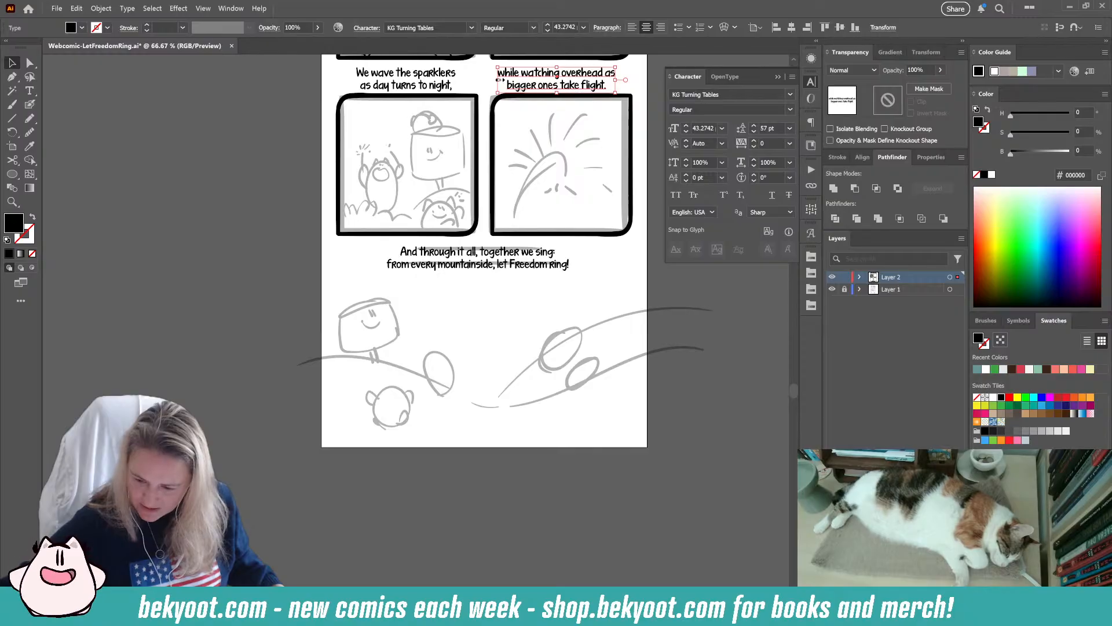
{"action": "left_click", "coordinate": [435, 86]}
{"action": "left_click", "coordinate": [477, 267]}
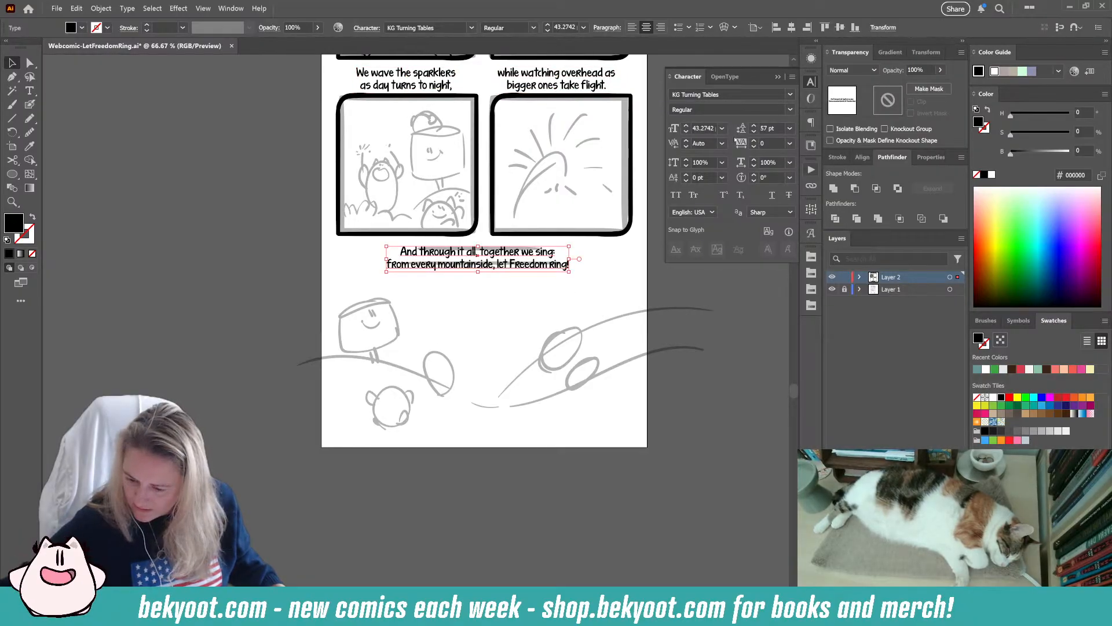
{"action": "left_click", "coordinate": [791, 28]}
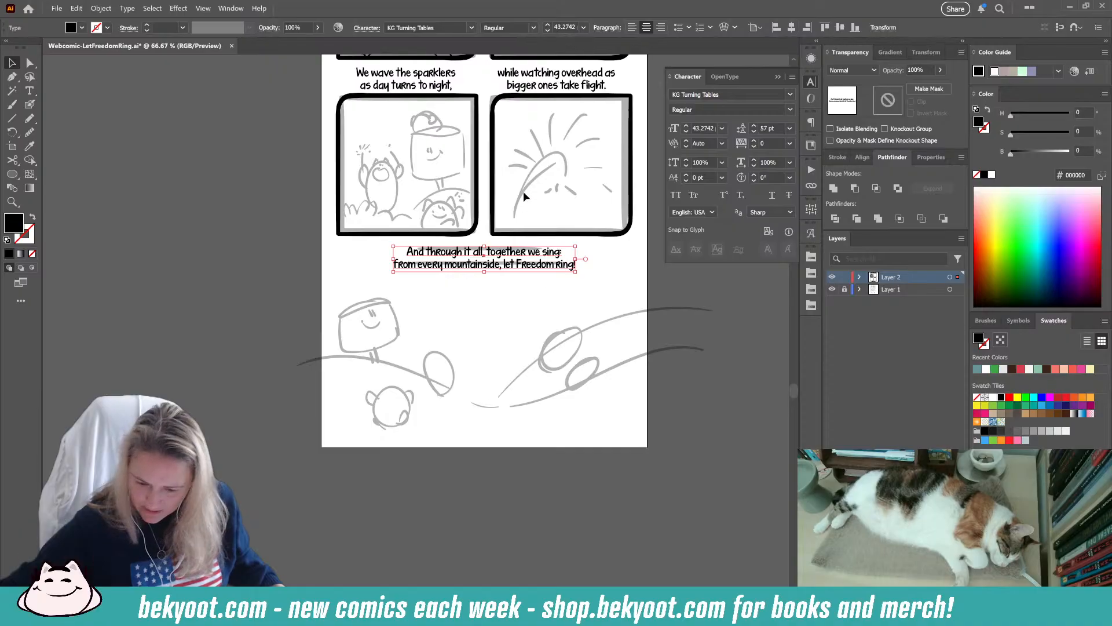
{"action": "left_click", "coordinate": [531, 318]}
- Match the two captions above the top panels to the text style of the "while watching overhead" caption with the Eyedropper
{"action": "scroll", "coordinate": [531, 319], "scroll_direction": "down", "scroll_amount": 1, "text": "alt"}
{"action": "scroll", "coordinate": [532, 417], "scroll_direction": "down", "scroll_amount": 2}
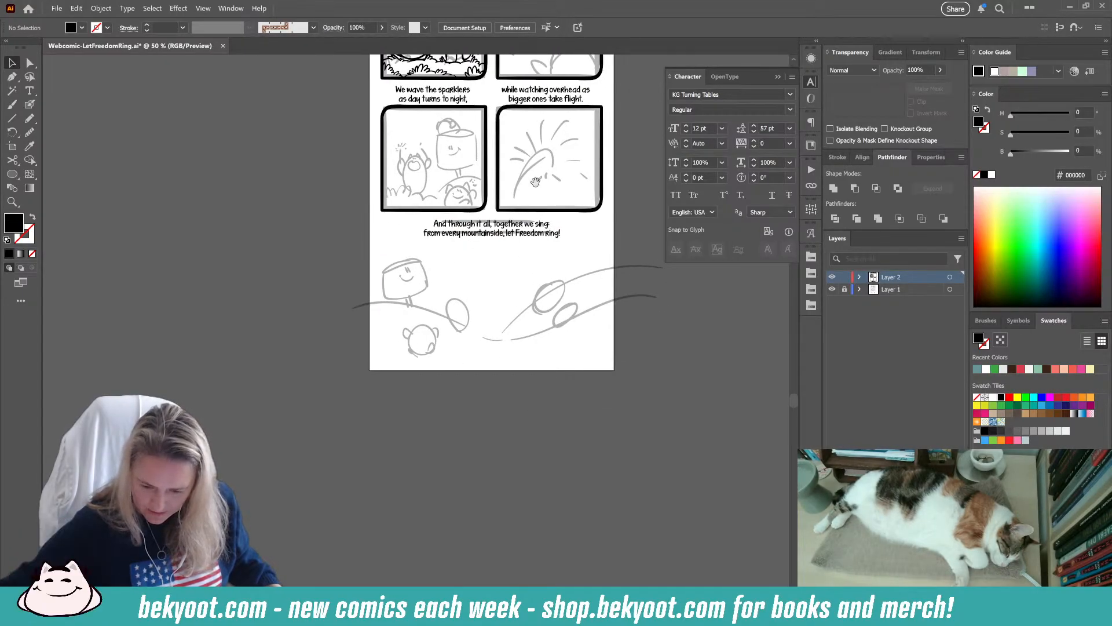
{"action": "scroll", "coordinate": [454, 139], "scroll_direction": "up", "scroll_amount": 7}
{"action": "scroll", "coordinate": [455, 139], "scroll_direction": "up", "scroll_amount": 2, "text": "alt"}
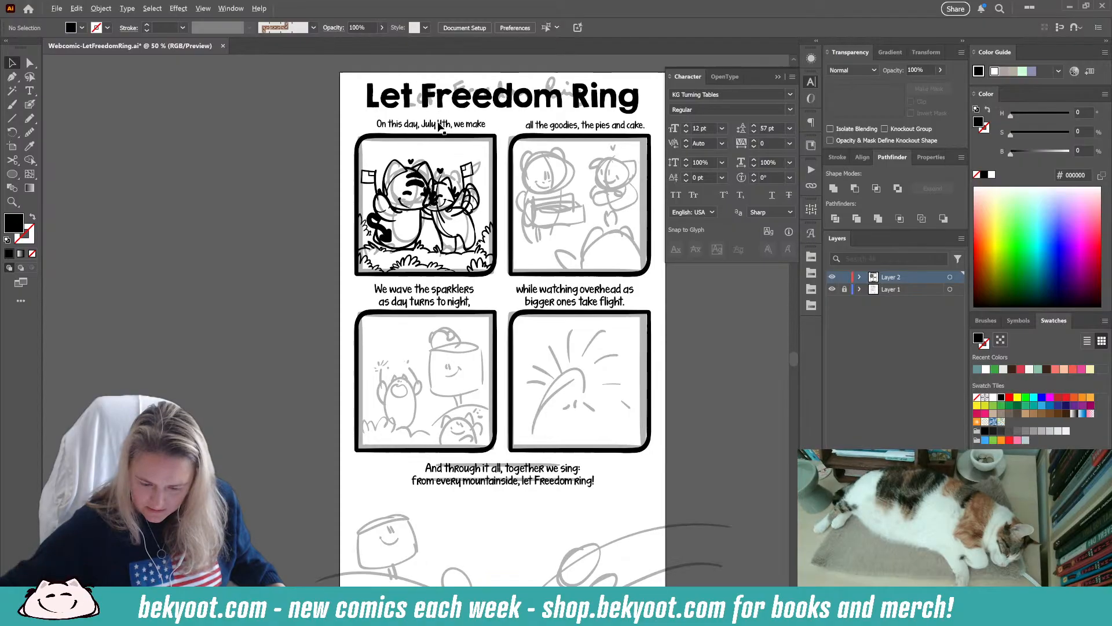
{"action": "scroll", "coordinate": [460, 140], "scroll_direction": "down", "scroll_amount": 1, "text": "alt"}
{"action": "left_click", "coordinate": [467, 141]}
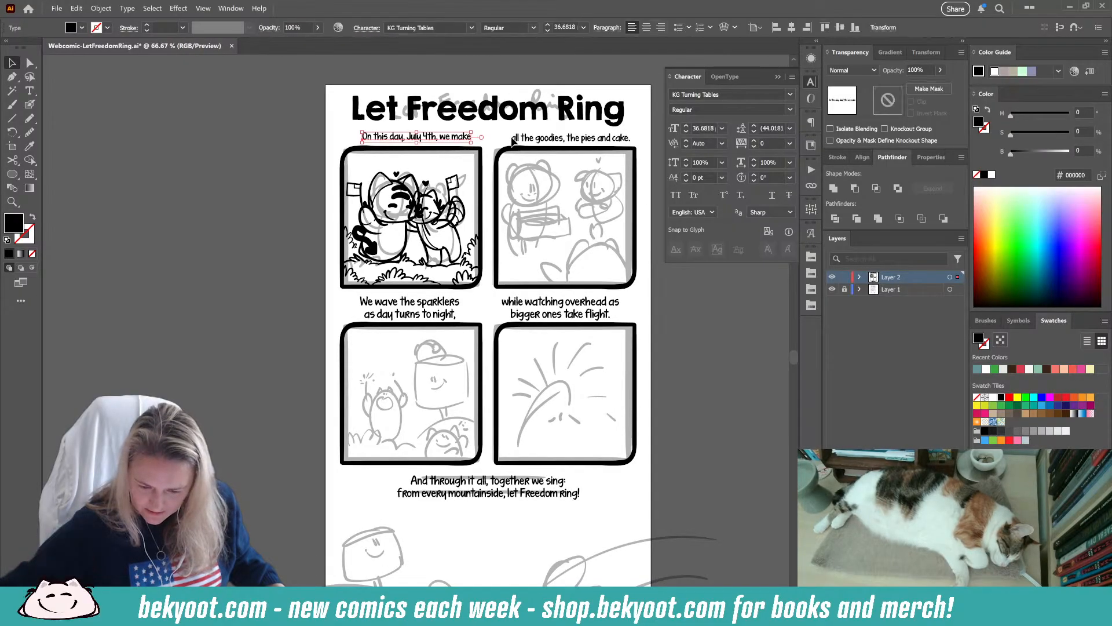
{"action": "left_click", "coordinate": [522, 142], "text": "shift"}
{"action": "left_click", "coordinate": [29, 146]}
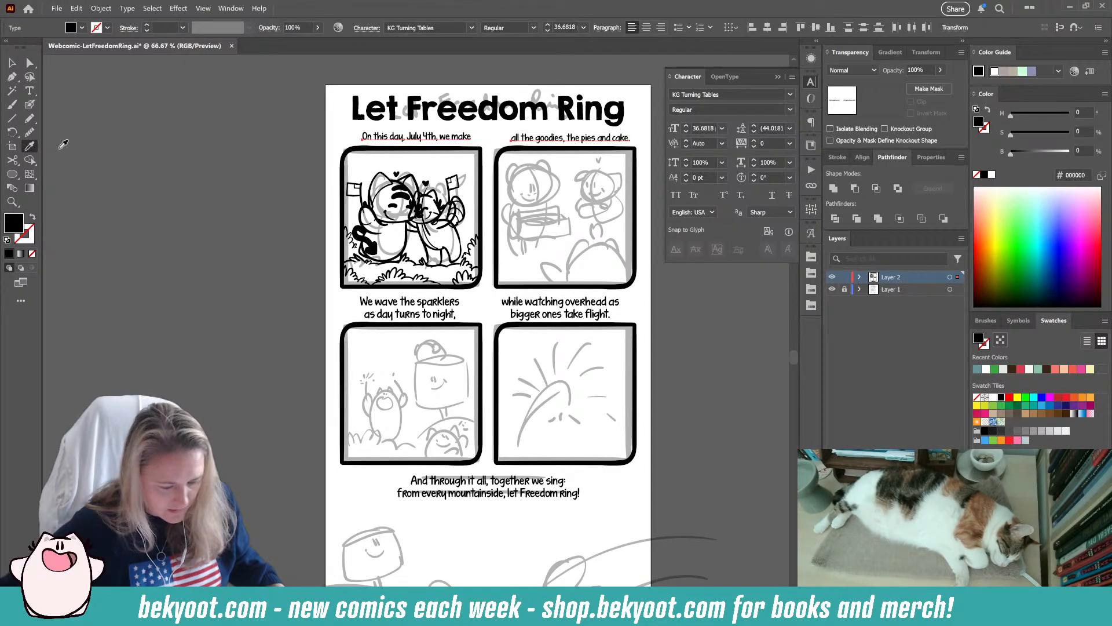
{"action": "left_click", "coordinate": [560, 305]}
{"action": "key", "text": "v"}
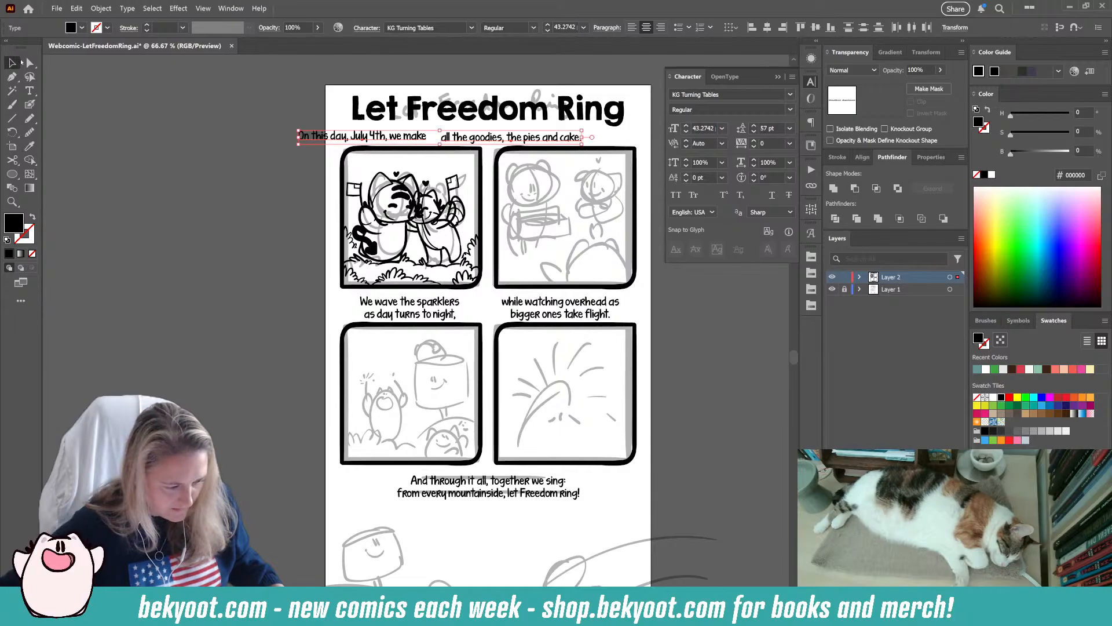
- Reposition the restyled "all the goodies" and "On this day" captions so each sits centered above its own panel
{"action": "left_click_drag", "start_coordinate": [487, 144], "coordinate": [543, 144]}
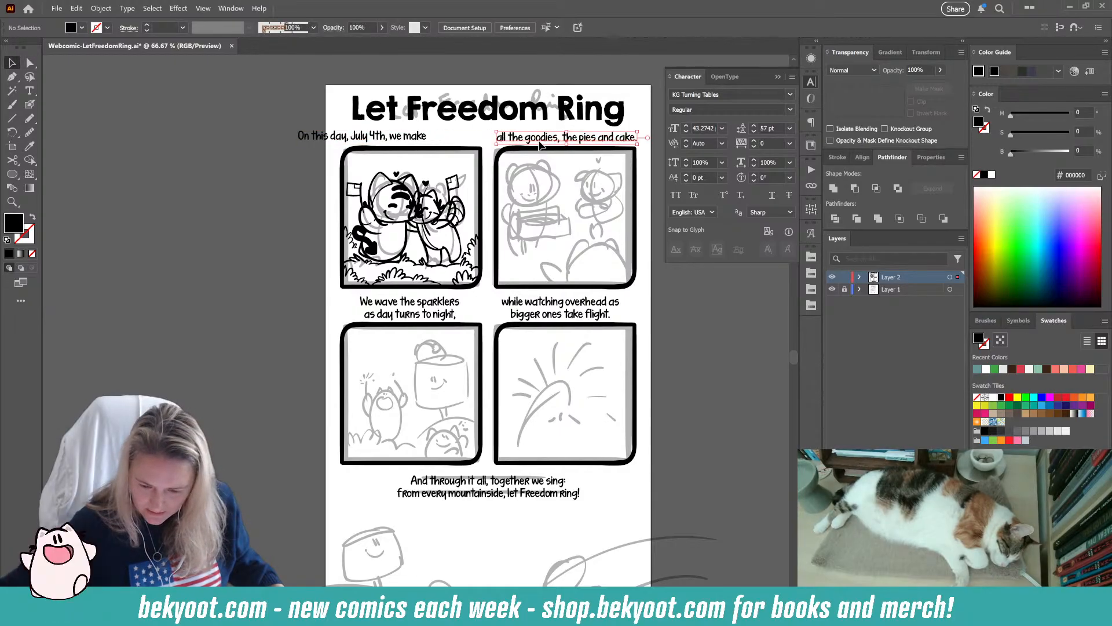
{"action": "left_click_drag", "start_coordinate": [355, 145], "coordinate": [408, 147]}
{"action": "left_click", "coordinate": [290, 145]}
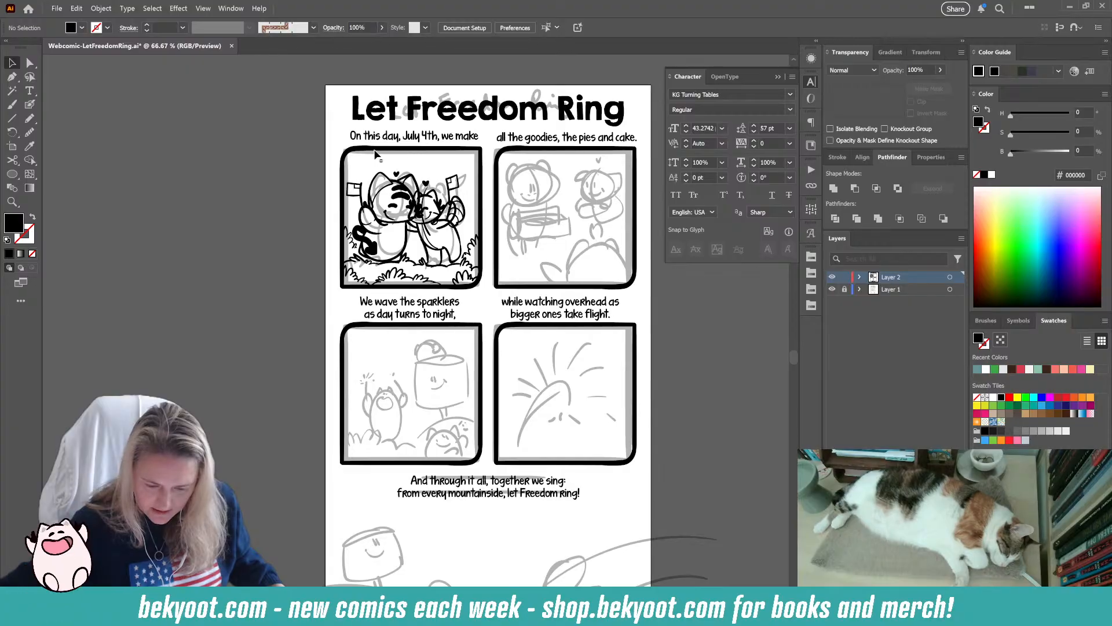
- Check the lettering across the whole page and save the webcomic file
{"action": "scroll", "coordinate": [581, 166], "scroll_direction": "down", "scroll_amount": 4}
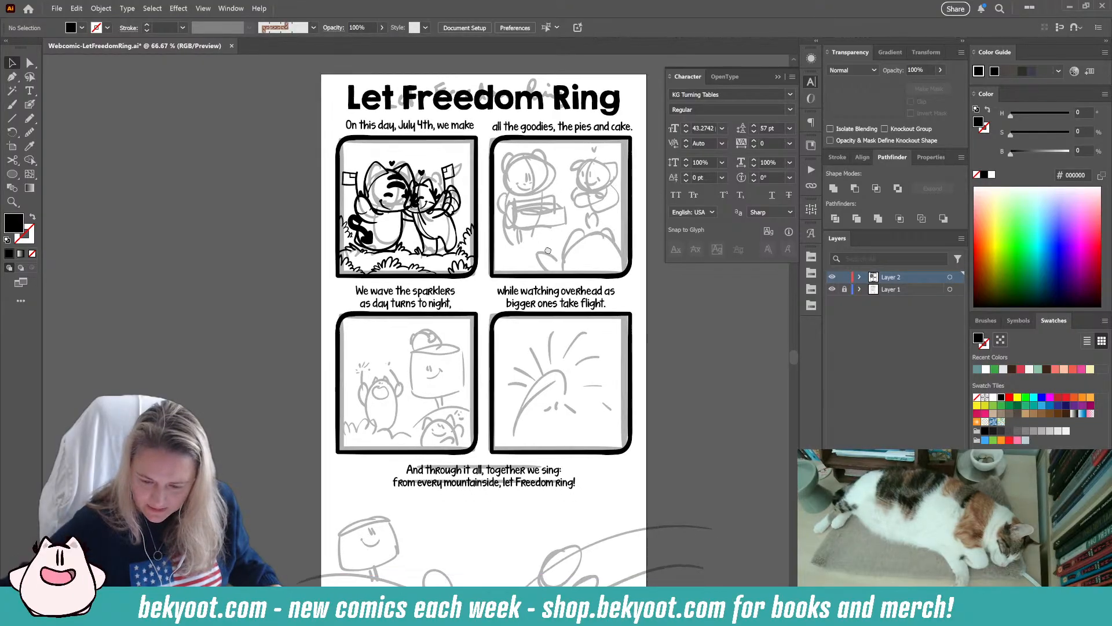
{"action": "scroll", "coordinate": [435, 174], "scroll_direction": "up", "scroll_amount": 3}
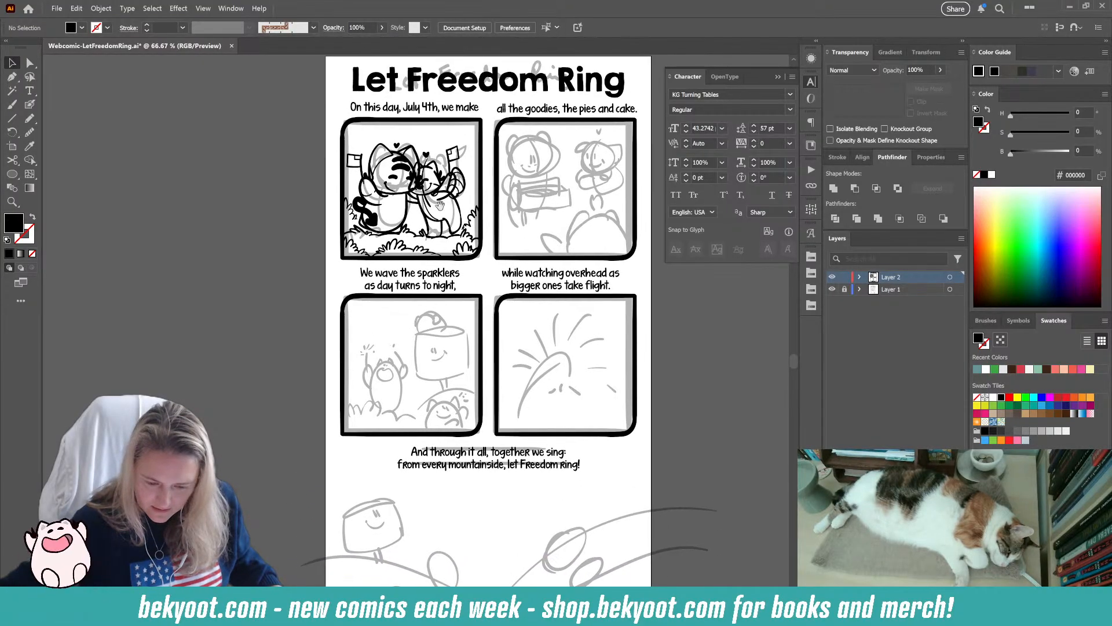
{"action": "scroll", "coordinate": [423, 168], "scroll_direction": "down", "scroll_amount": 2}
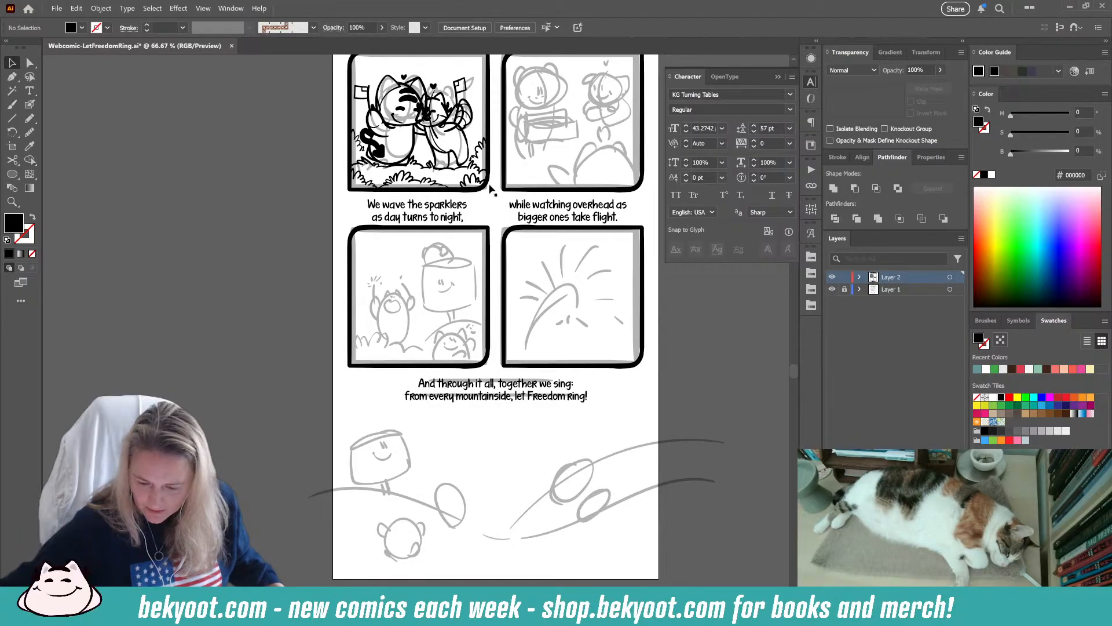
{"action": "scroll", "coordinate": [544, 355], "scroll_direction": "down", "scroll_amount": 2}
{"action": "scroll", "coordinate": [528, 314], "scroll_direction": "down", "scroll_amount": 2}
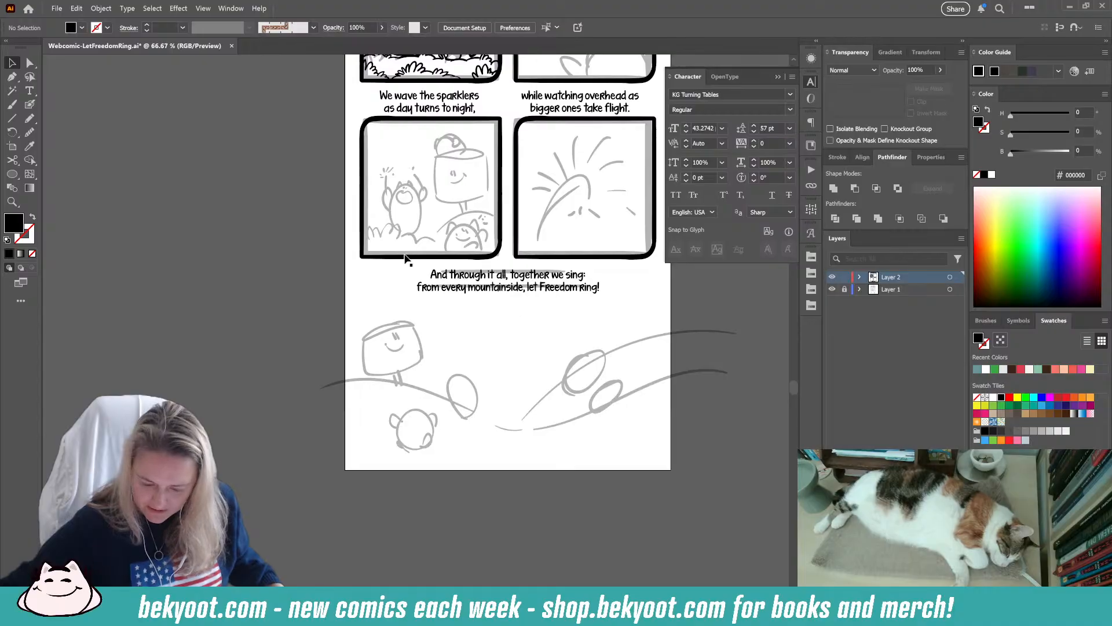
{"action": "scroll", "coordinate": [508, 290], "scroll_direction": "down", "scroll_amount": 1}
{"action": "scroll", "coordinate": [539, 214], "scroll_direction": "up", "scroll_amount": 4}
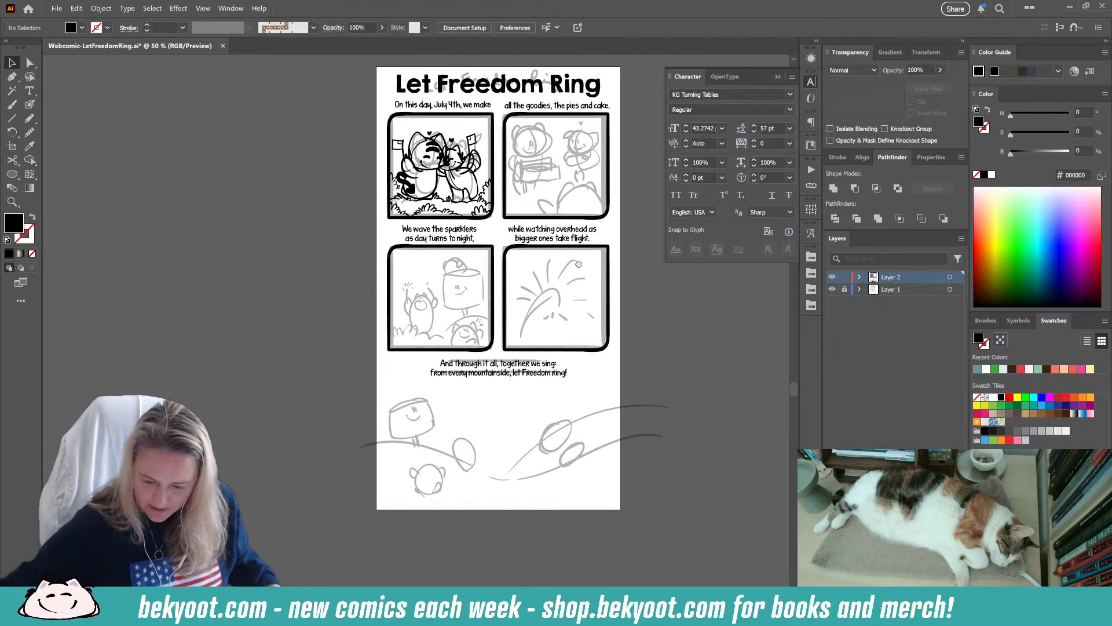
{"action": "key", "text": "ctrl+s"}
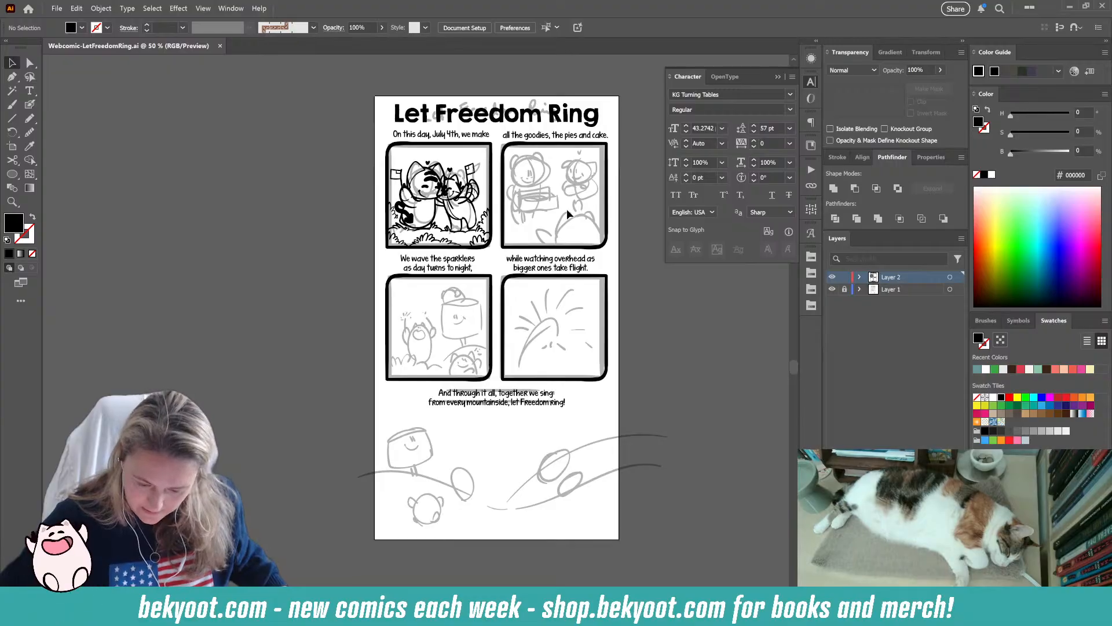
- Ink the rounded head outline of the box-carrying character in the second panel with the Blob Brush and shift it slightly upward
{"action": "scroll", "coordinate": [589, 186], "scroll_direction": "up", "scroll_amount": 2}
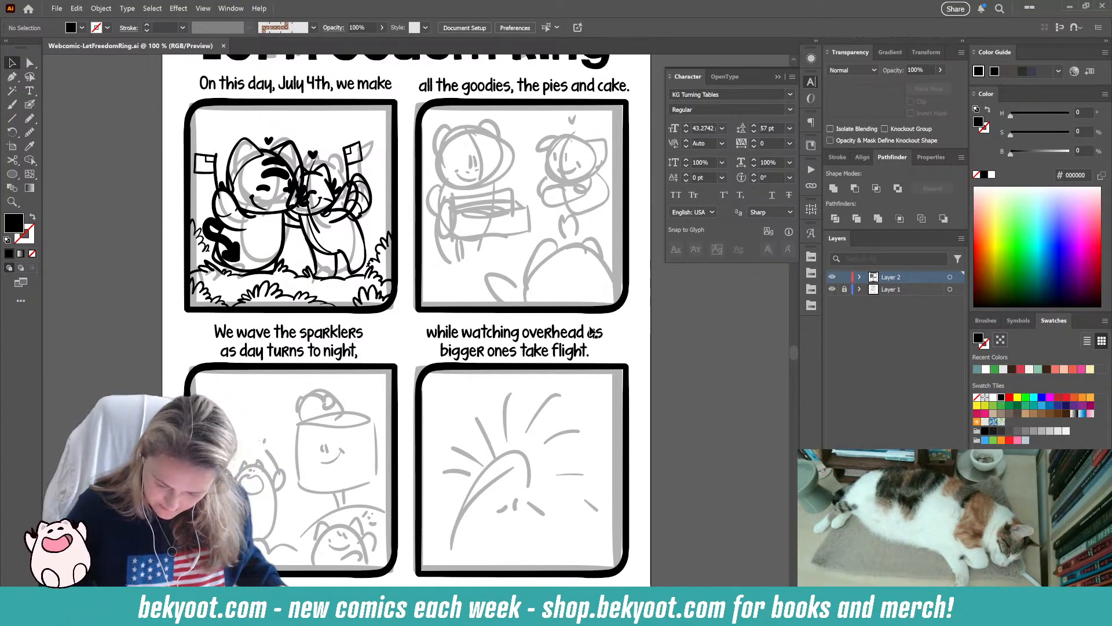
{"action": "left_click_drag", "start_coordinate": [650, 372], "coordinate": [589, 238]}
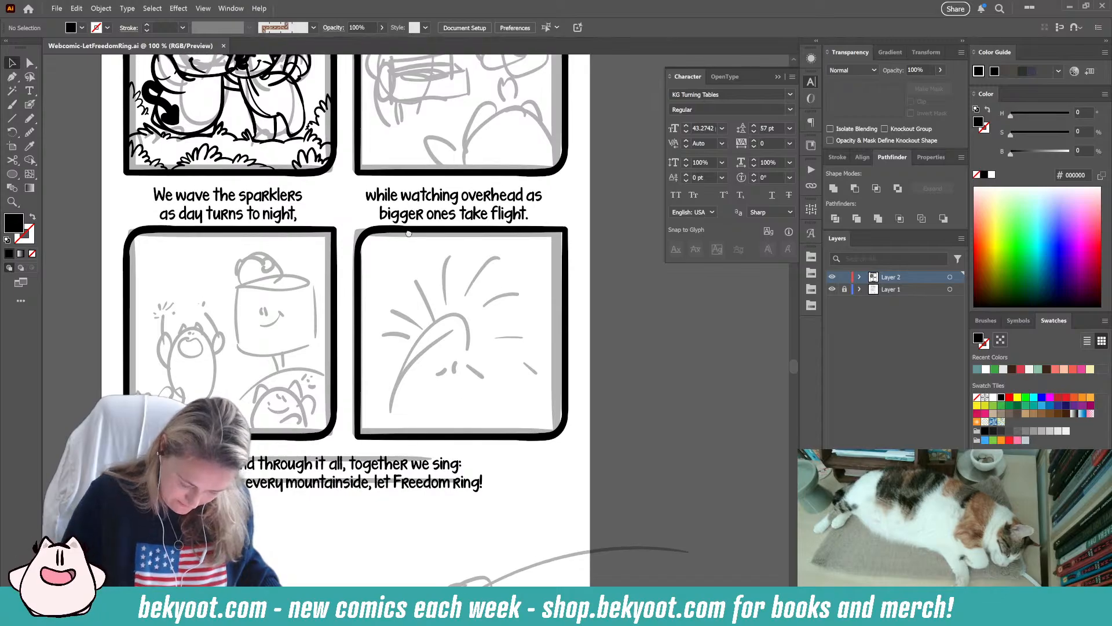
{"action": "scroll", "coordinate": [589, 239], "scroll_direction": "up", "scroll_amount": 5}
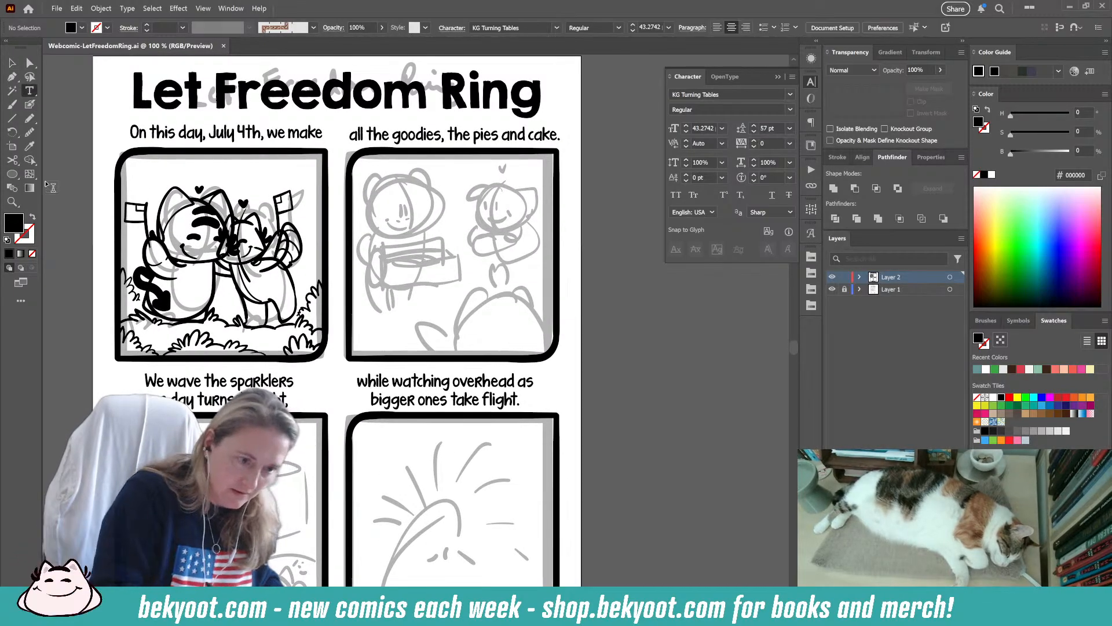
{"action": "left_click", "coordinate": [30, 119]}
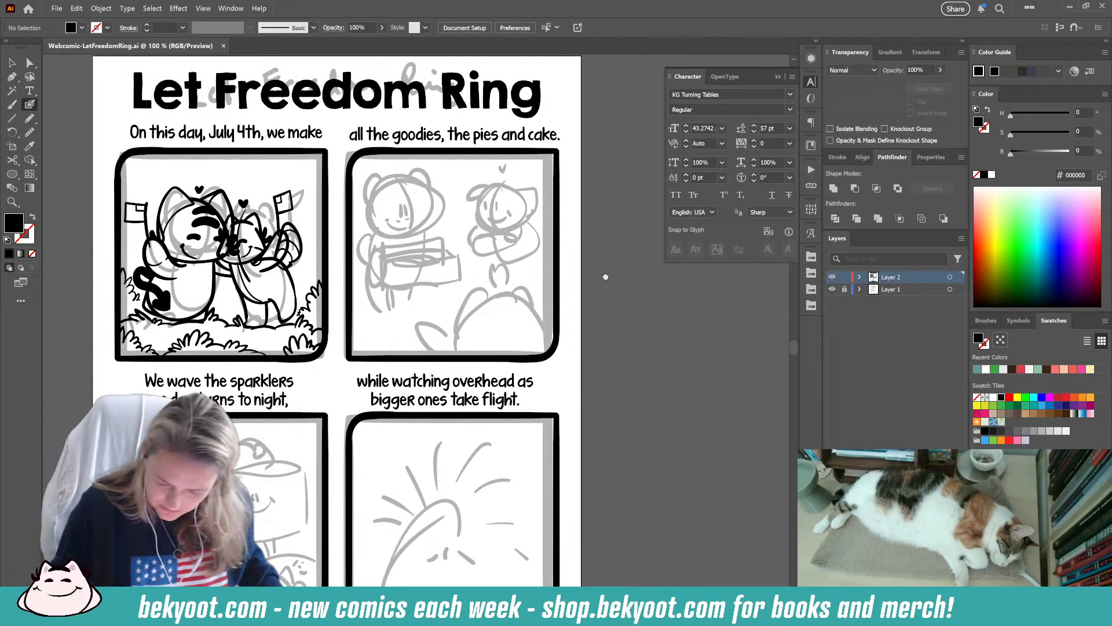
{"action": "left_click_drag", "start_coordinate": [605, 276], "coordinate": [583, 276]}
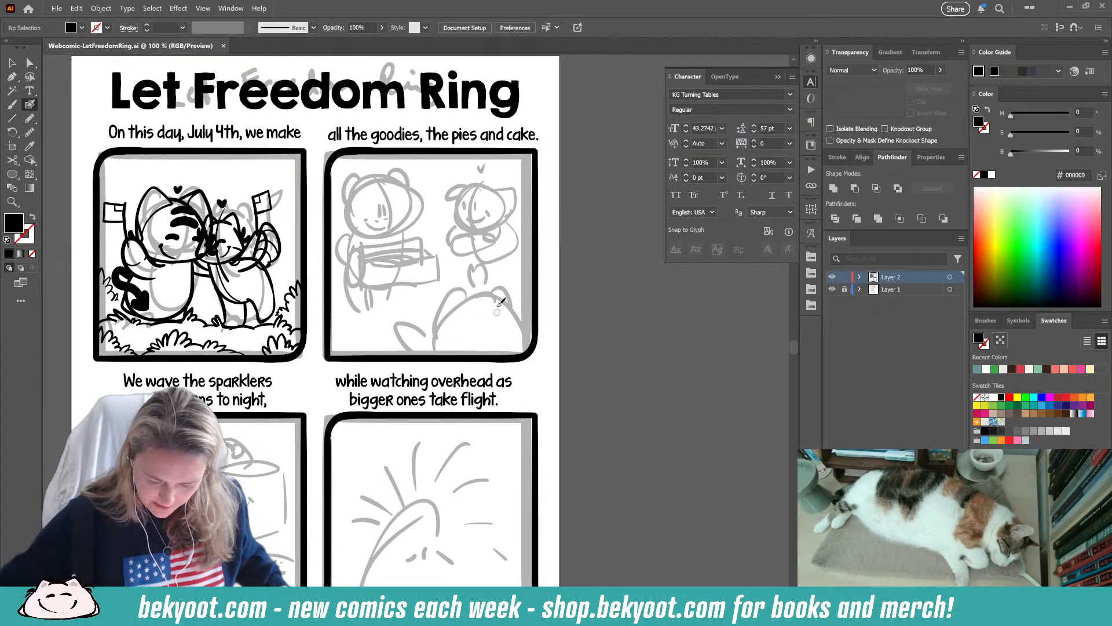
{"action": "key", "text": "ctrl+plus"}
{"action": "left_click_drag", "start_coordinate": [461, 312], "coordinate": [463, 372]}
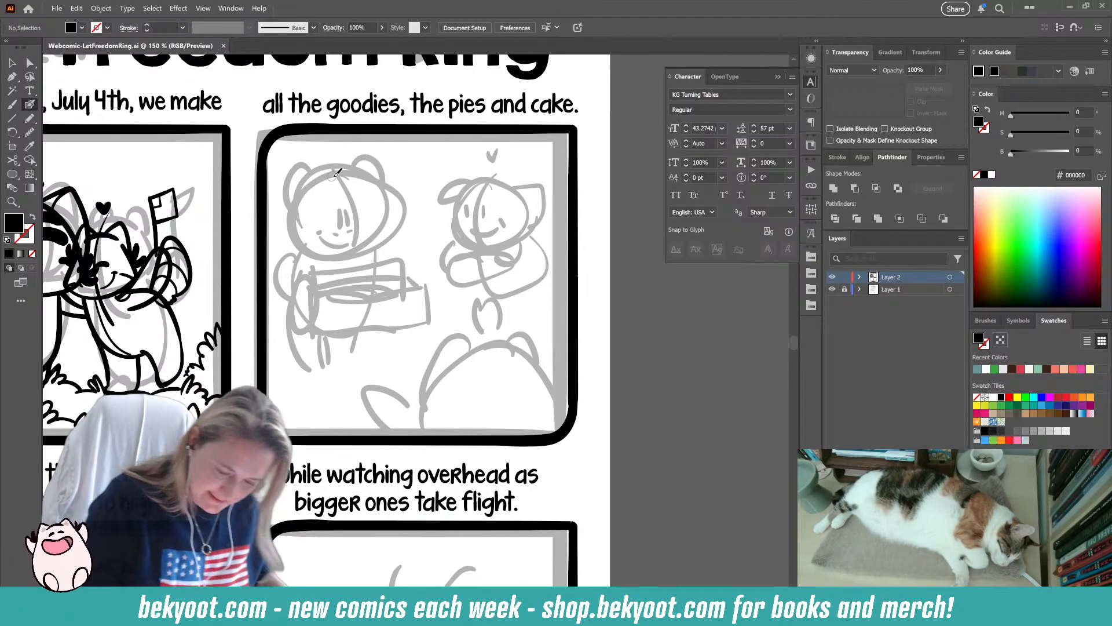
{"action": "mouse_move", "coordinate": [344, 167]}
{"action": "left_mouse_down"}
{"action": "mouse_move", "coordinate": [300, 200]}
{"action": "mouse_move", "coordinate": [299, 233]}
{"action": "mouse_move", "coordinate": [347, 256]}
{"action": "mouse_move", "coordinate": [373, 248]}
{"action": "mouse_move", "coordinate": [395, 218]}
{"action": "left_mouse_up"}
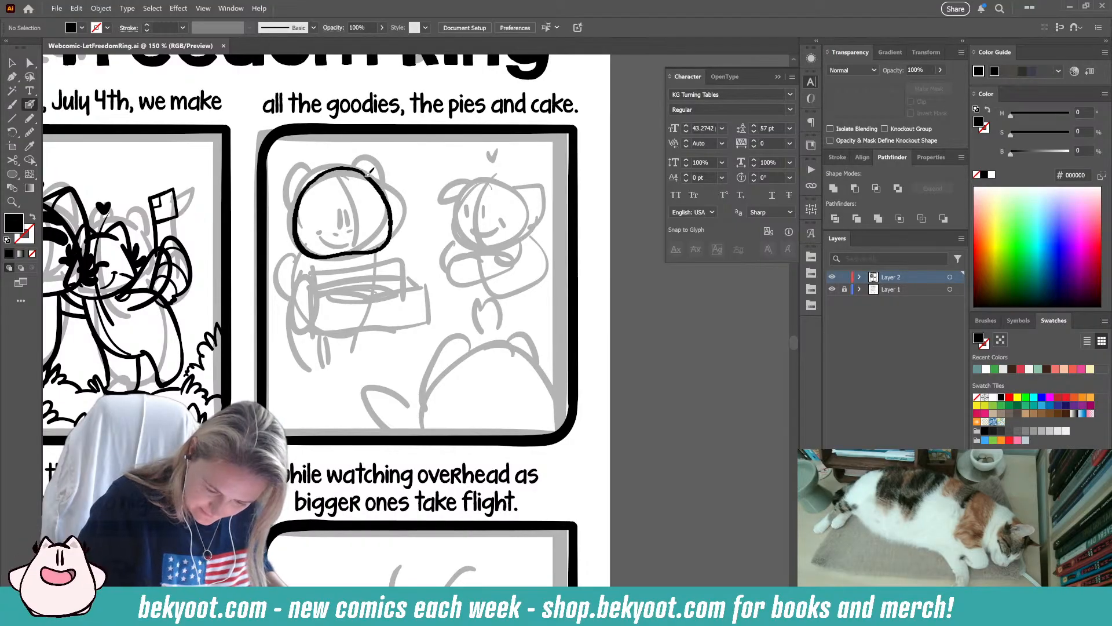
{"action": "left_click_drag", "start_coordinate": [356, 167], "coordinate": [346, 168]}
{"action": "key", "text": "shift+x"}
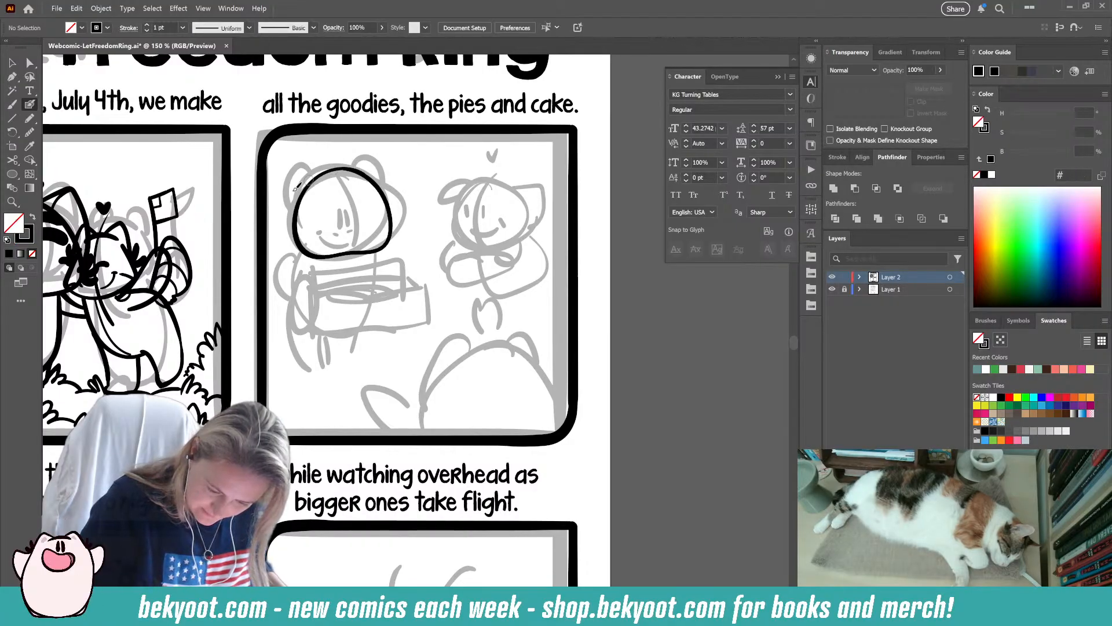
{"action": "left_click", "coordinate": [392, 219], "text": "ctrl"}
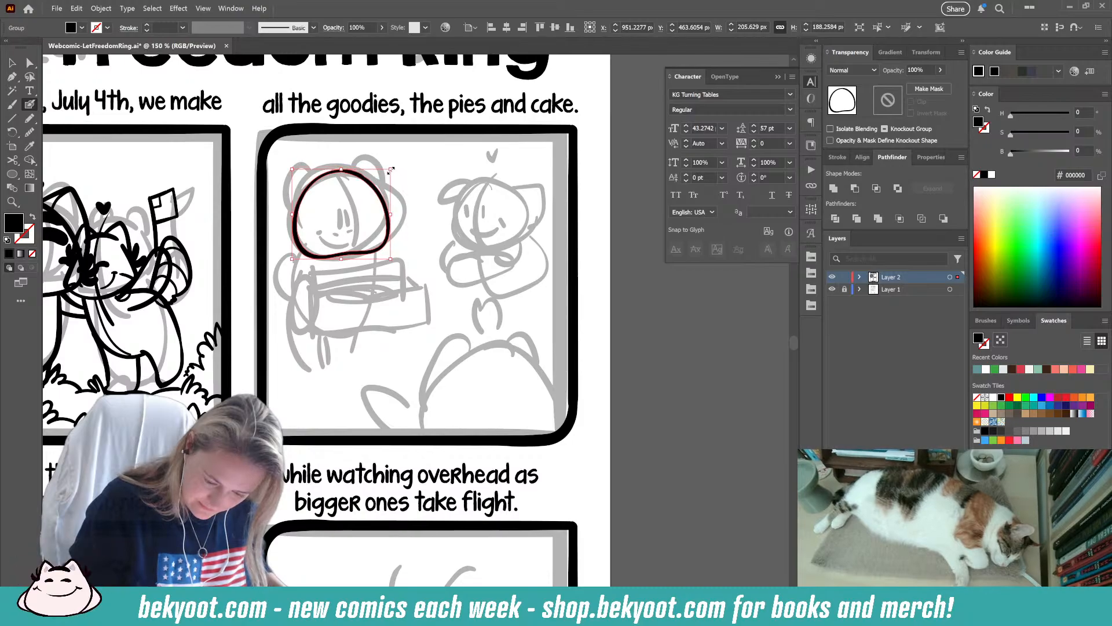
{"action": "key", "text": "ctrl+shift+a"}
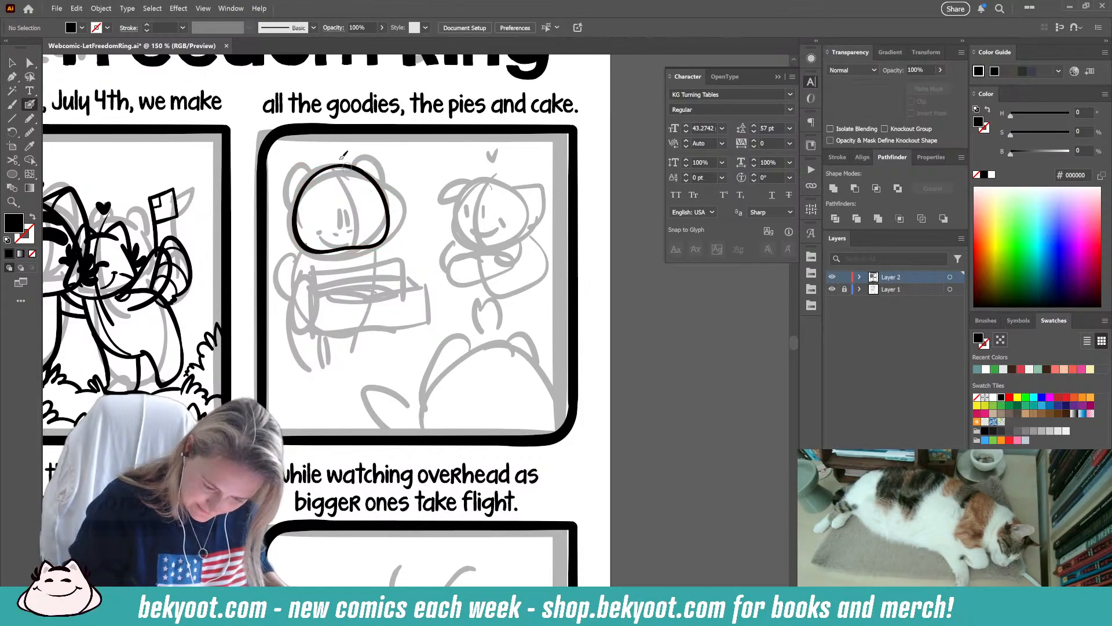
{"action": "mouse_move", "coordinate": [329, 156]}
{"action": "left_mouse_down"}
{"action": "mouse_move", "coordinate": [361, 204]}
{"action": "mouse_move", "coordinate": [349, 278]}
{"action": "left_mouse_up"}
{"action": "key", "text": "shift+x"}
{"action": "key", "text": "ctrl+z"}
{"action": "key", "text": "ctrl+z"}
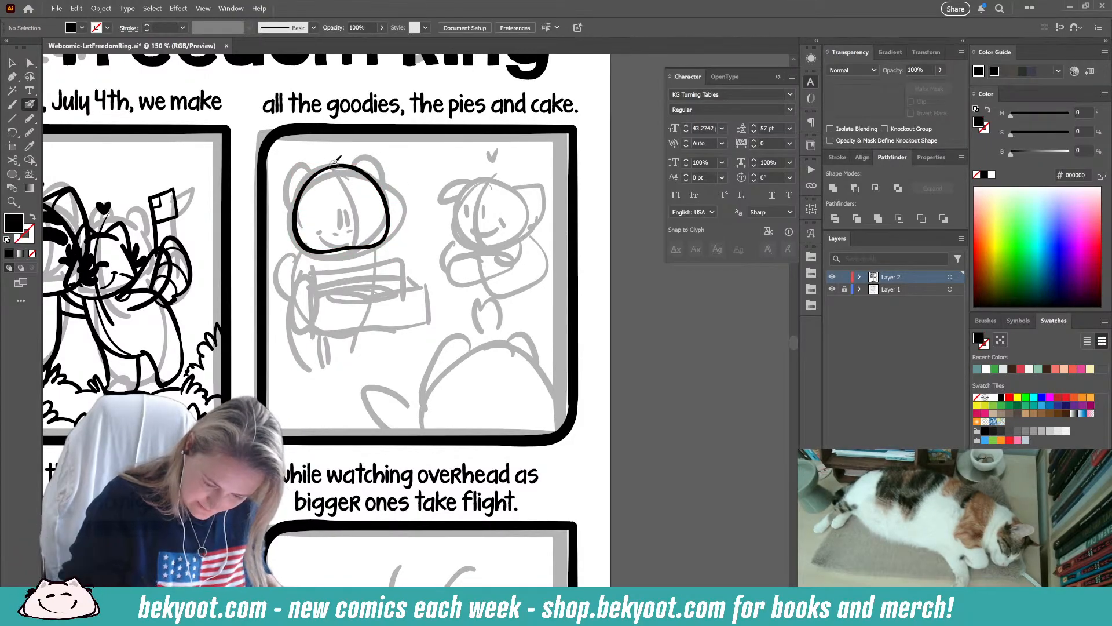
- Draw a curved vertical guideline down the middle of the face and flatten the head outline to about 173 px high
{"action": "left_click_drag", "start_coordinate": [331, 157], "coordinate": [346, 267]}
{"action": "left_click", "coordinate": [352, 237], "text": "ctrl"}
{"action": "left_click", "coordinate": [343, 251], "text": "ctrl"}
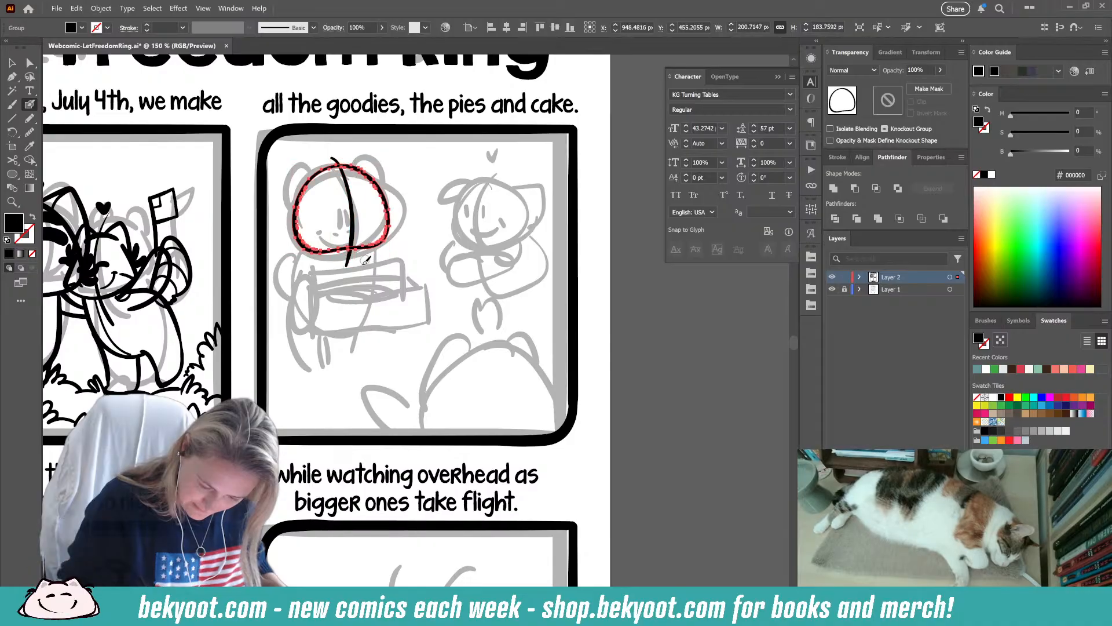
{"action": "left_click_drag", "start_coordinate": [343, 252], "coordinate": [342, 248]}
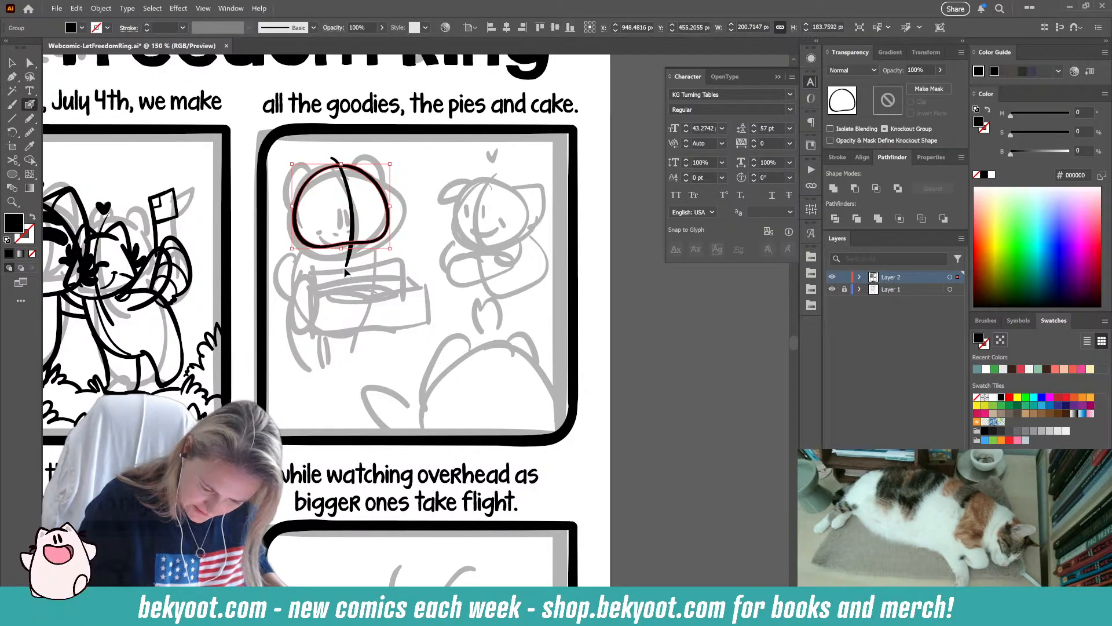
- Smooth the head outline slightly
{"action": "key", "text": "ctrl+alt+s"}
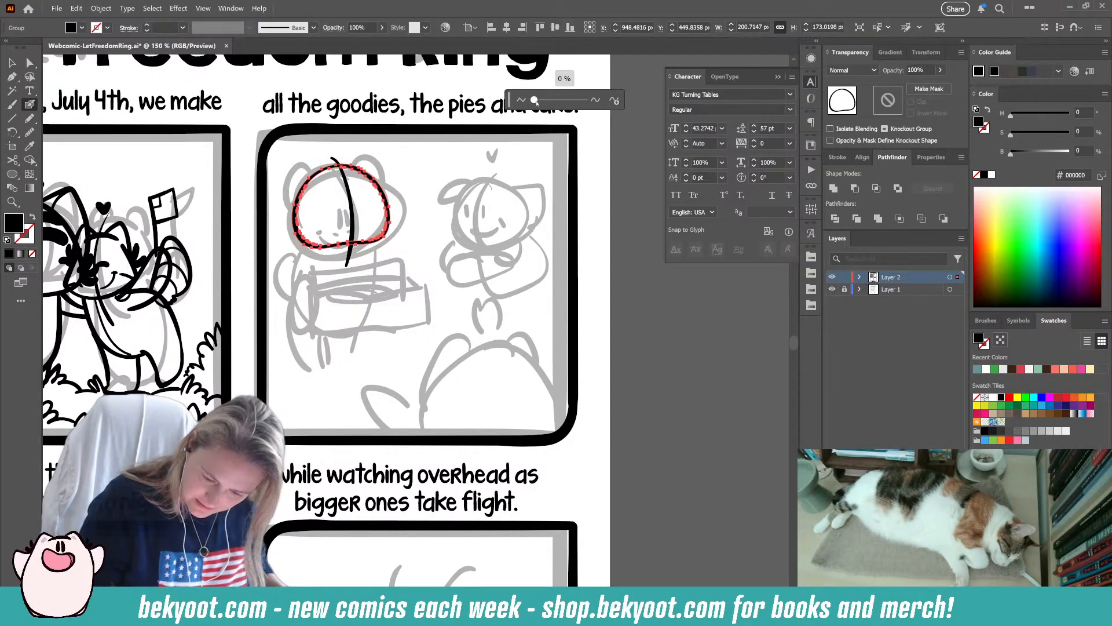
{"action": "left_click_drag", "start_coordinate": [535, 101], "coordinate": [539, 101]}
{"action": "left_click", "coordinate": [414, 190]}
- Group the head outline with its face guideline and move the group about 30 px down over the sketch
{"action": "left_click", "coordinate": [353, 226], "text": "ctrl+shift"}
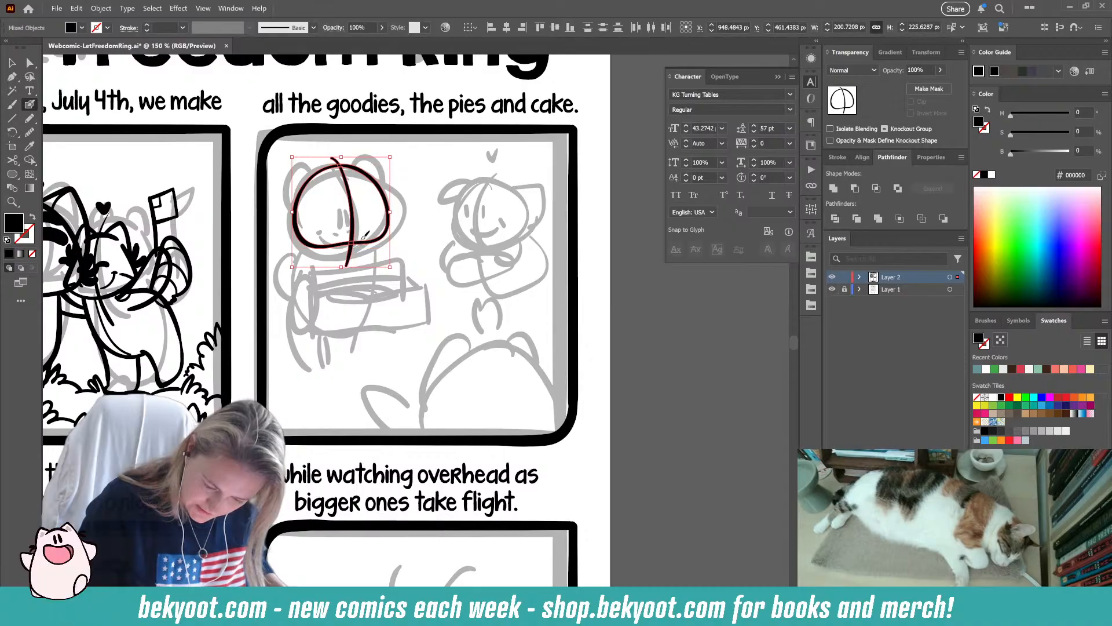
{"action": "key", "text": "ctrl+g"}
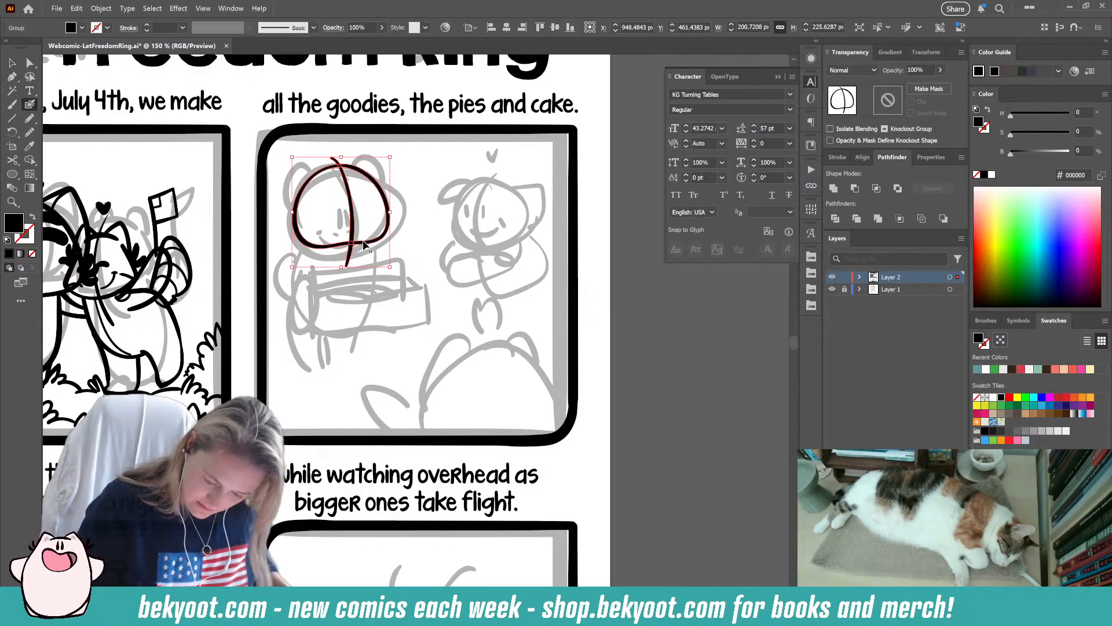
{"action": "left_click_drag", "start_coordinate": [363, 247], "coordinate": [365, 263]}
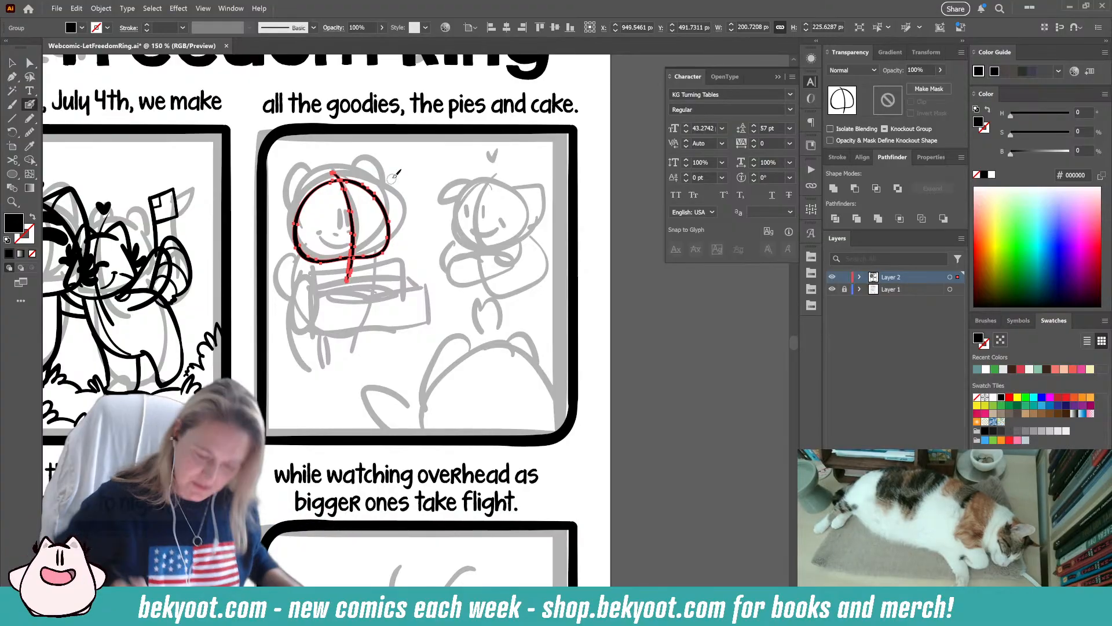
- Isolate the head group and ink both of the character's ears, redrawing the first attempt at the right one
{"action": "double_click", "coordinate": [376, 255], "text": "ctrl"}
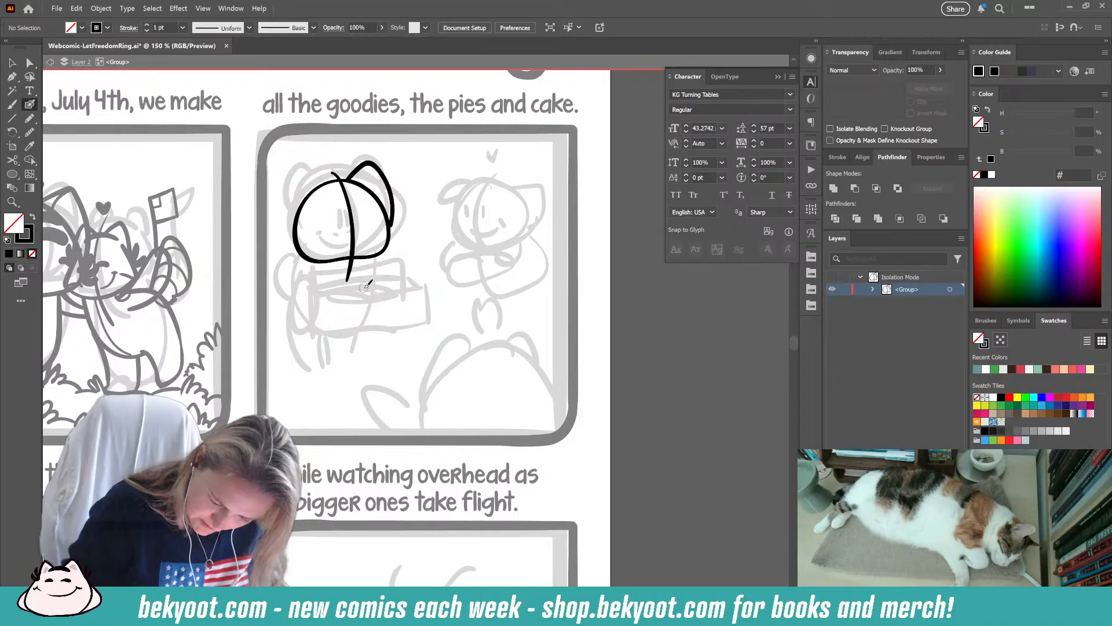
{"action": "key", "text": "ctrl+z"}
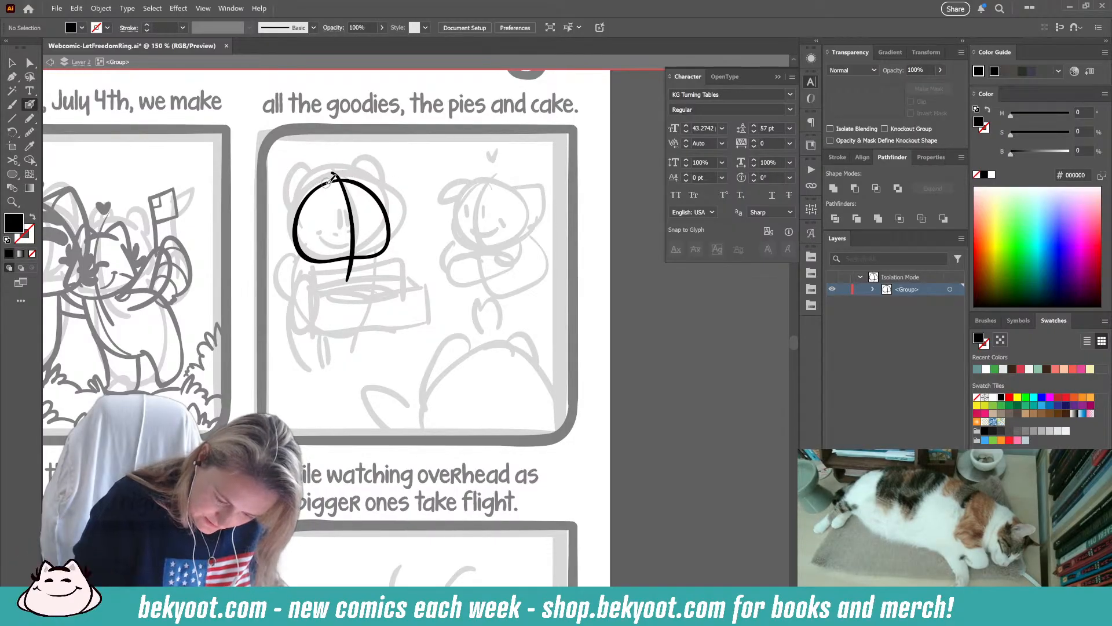
{"action": "left_click_drag", "start_coordinate": [318, 179], "coordinate": [307, 173]}
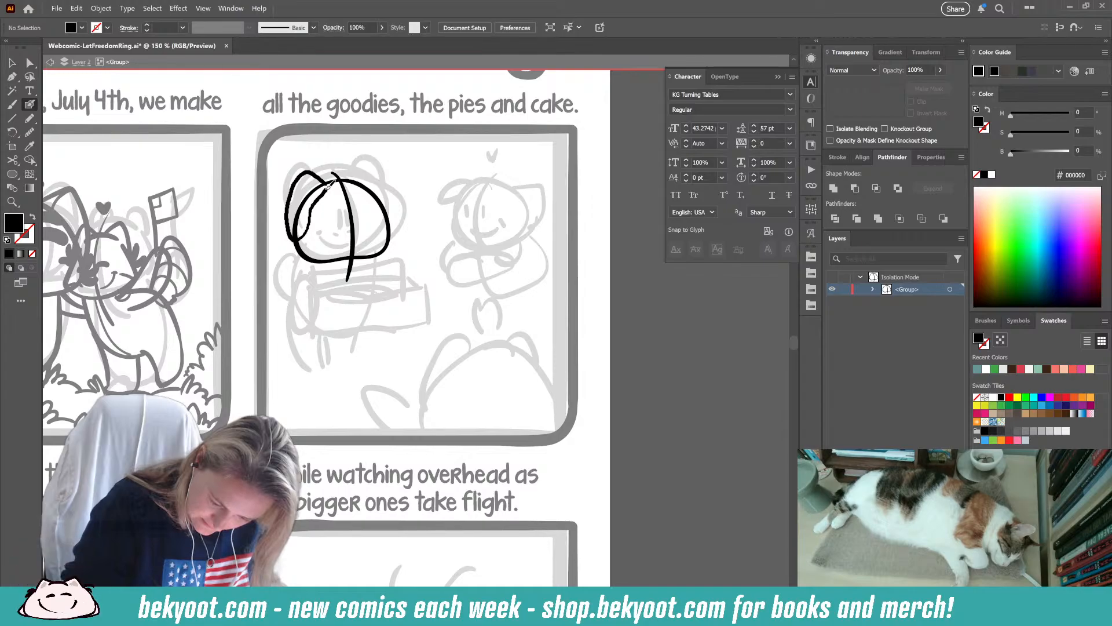
{"action": "key", "text": "shift+x"}
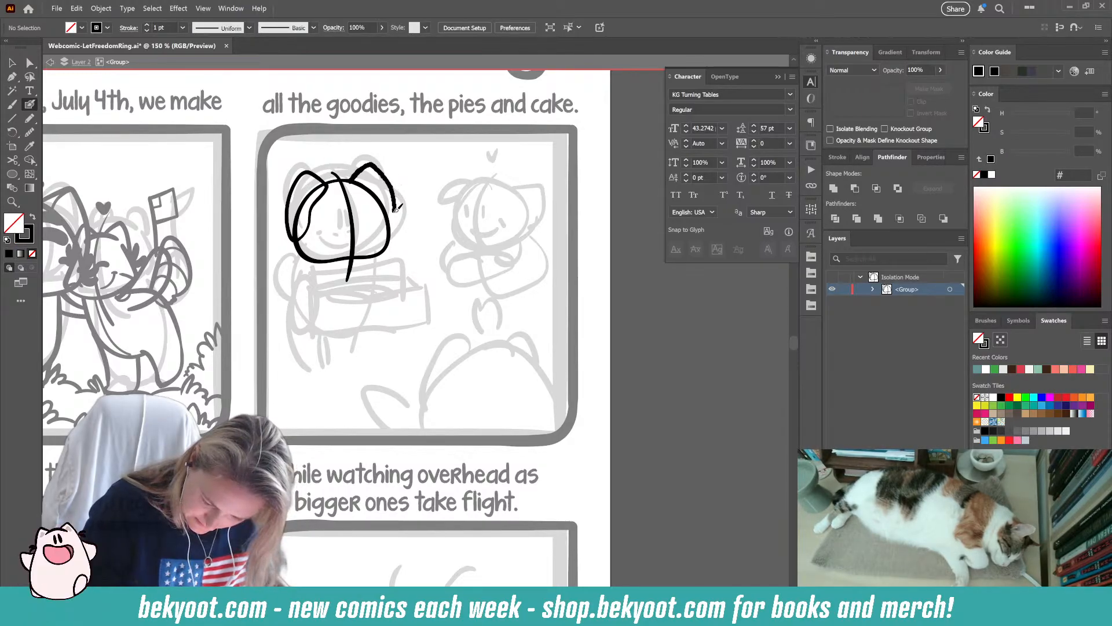
{"action": "left_click_drag", "start_coordinate": [397, 207], "coordinate": [394, 235]}
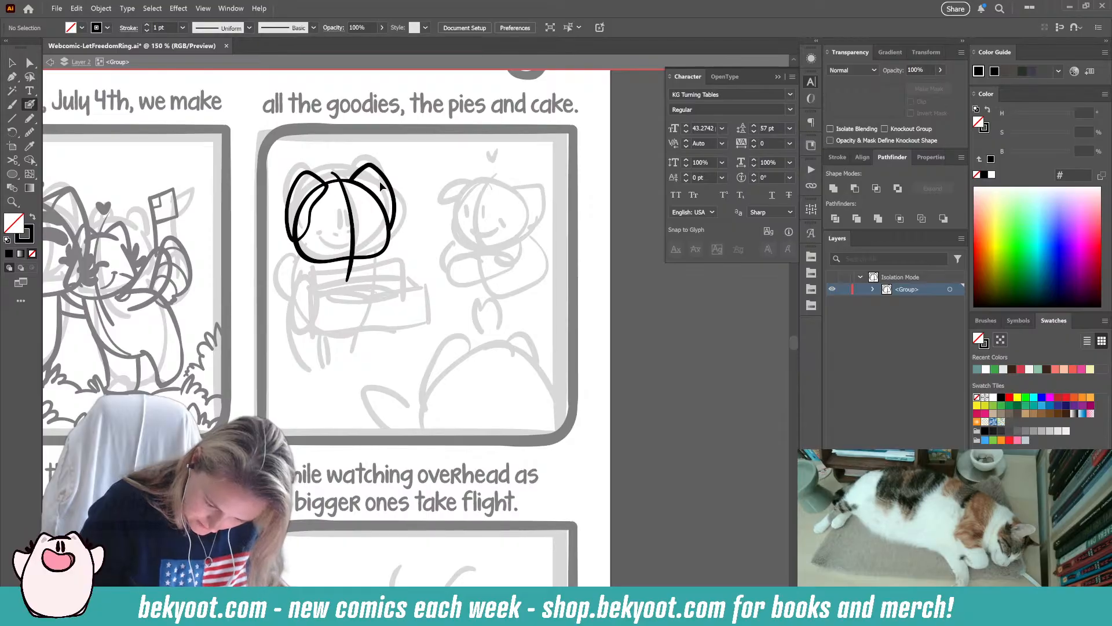
- Ink the left ear's inner edge and add a small curved inner-ear line inside each ear
{"action": "left_click_drag", "start_coordinate": [326, 187], "coordinate": [307, 240]}
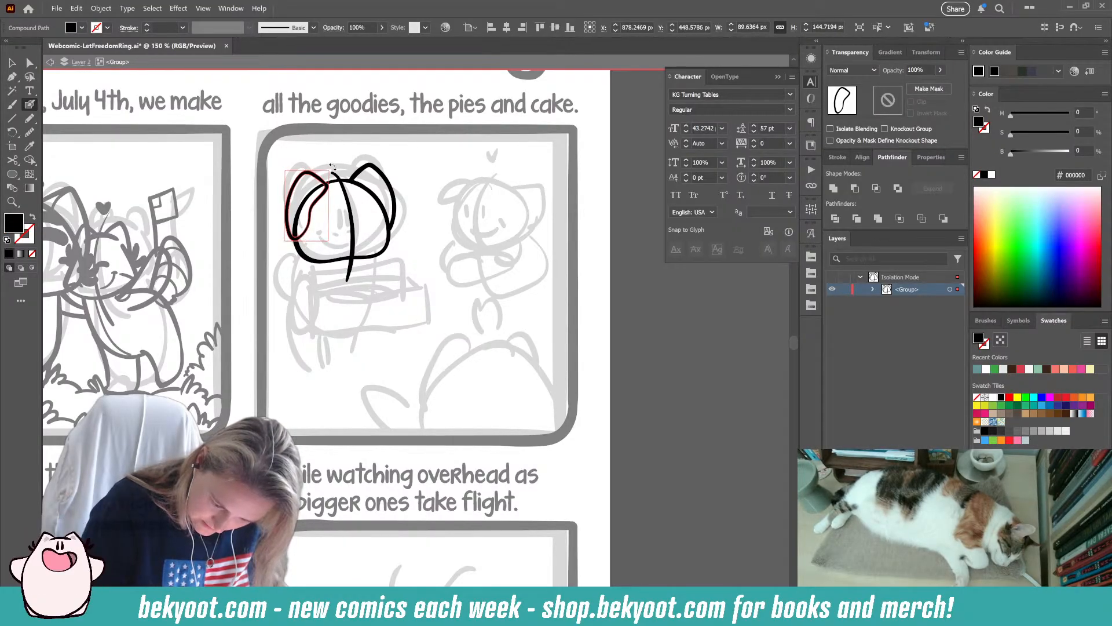
{"action": "key", "text": "ctrl+shift+a"}
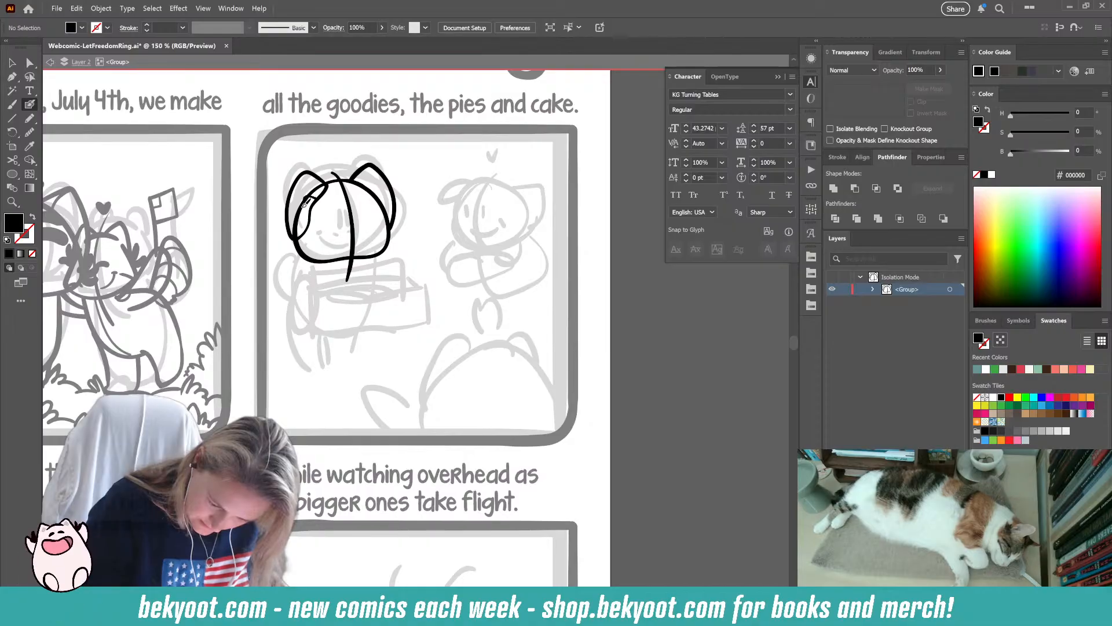
{"action": "key", "text": "shift+x"}
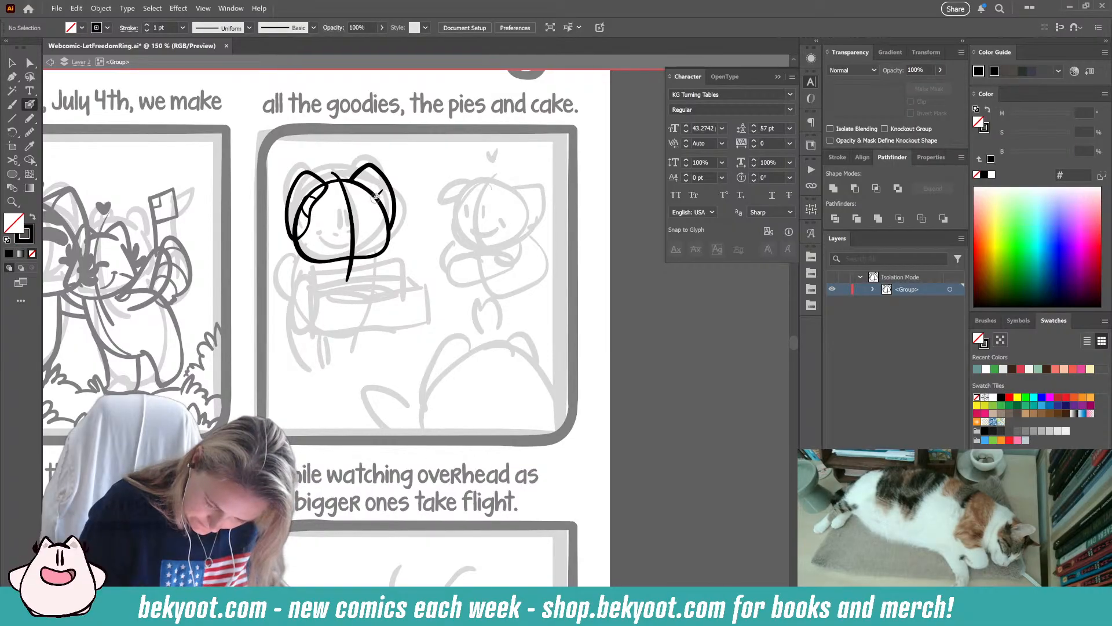
{"action": "left_click_drag", "start_coordinate": [381, 197], "coordinate": [381, 203]}
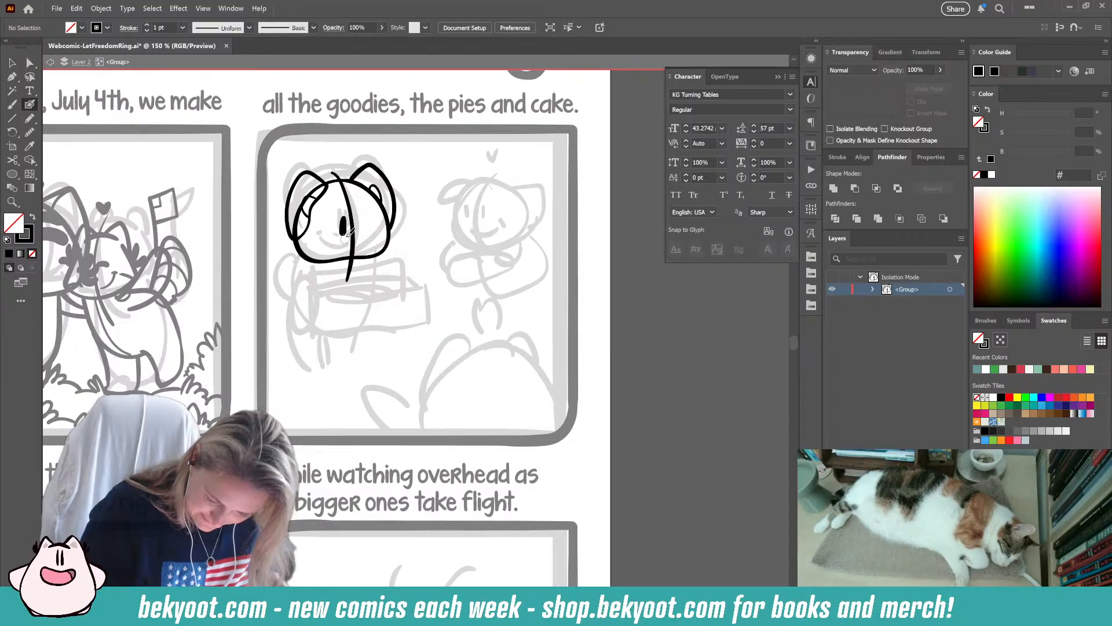
- Ink two solid oval eyes on either side of the face guideline and smooth both
{"action": "mouse_move", "coordinate": [345, 216]}
{"action": "left_mouse_down"}
{"action": "mouse_move", "coordinate": [346, 233]}
{"action": "mouse_move", "coordinate": [359, 232]}
{"action": "left_mouse_up"}
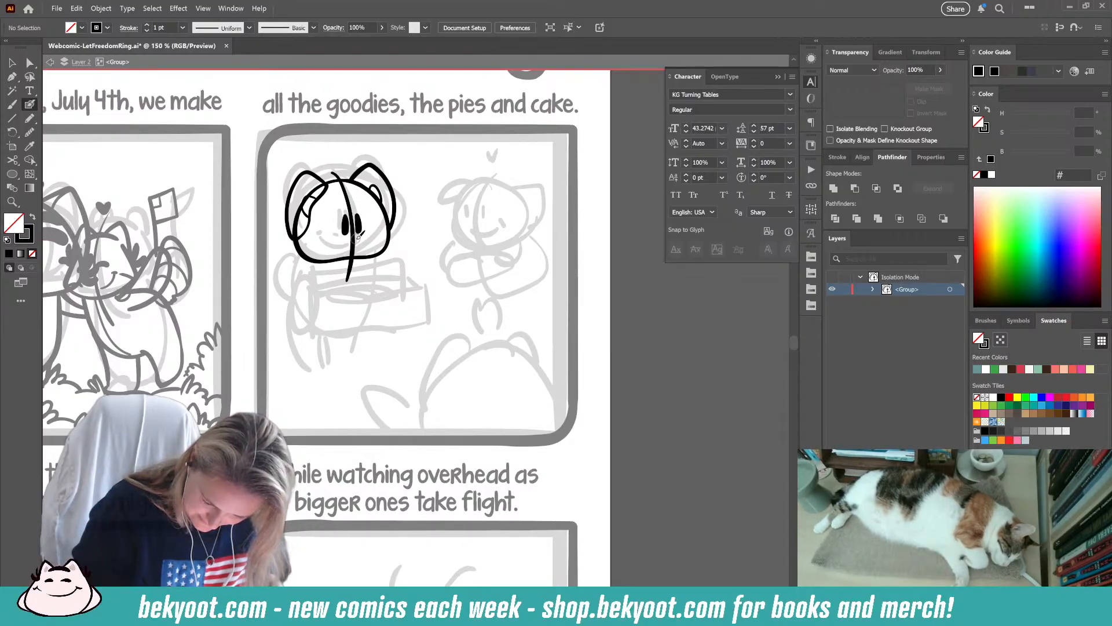
{"action": "left_click", "coordinate": [359, 225], "text": "ctrl"}
{"action": "left_click", "coordinate": [345, 225], "text": "ctrl+shift"}
{"action": "key", "text": "ctrl+alt+s"}
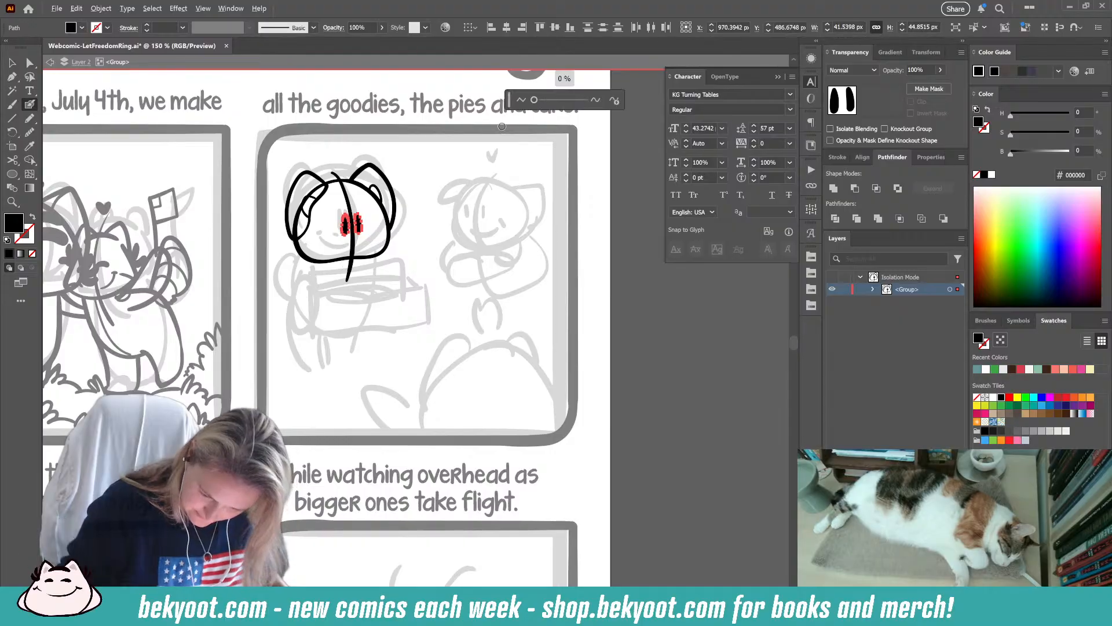
{"action": "left_click", "coordinate": [447, 187]}
{"action": "left_click", "coordinate": [373, 299], "text": "ctrl"}
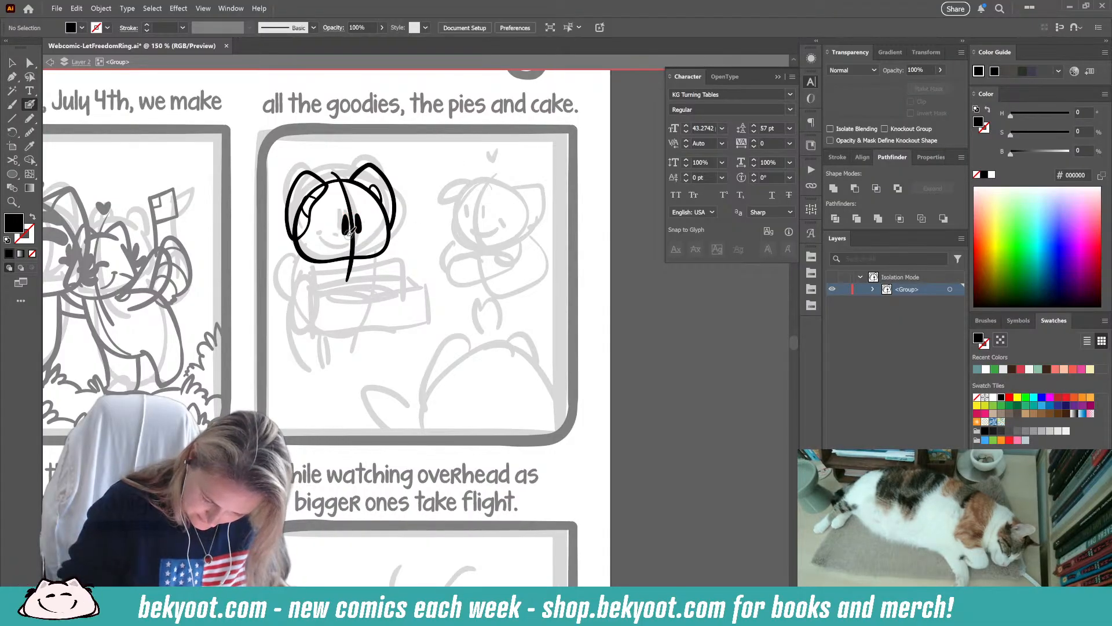
- Ink the small marks beneath the eyes and a curved smile on the lower face
{"action": "key", "text": "shift+x"}
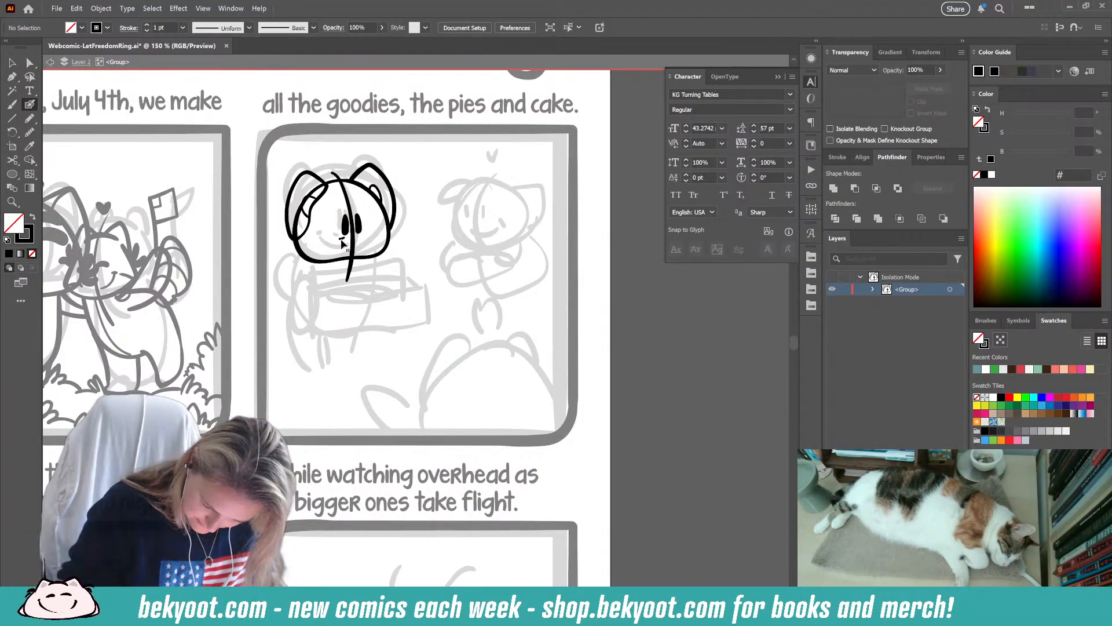
{"action": "left_click_drag", "start_coordinate": [341, 237], "coordinate": [350, 238]}
{"action": "left_click", "coordinate": [363, 231], "text": "ctrl"}
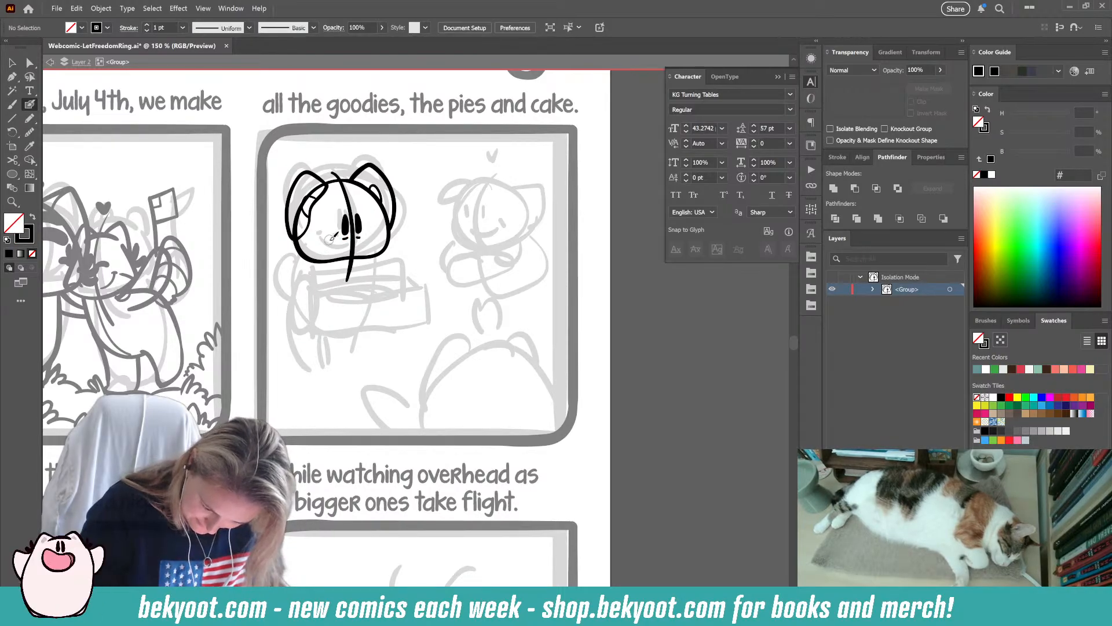
{"action": "left_click_drag", "start_coordinate": [335, 247], "coordinate": [356, 247]}
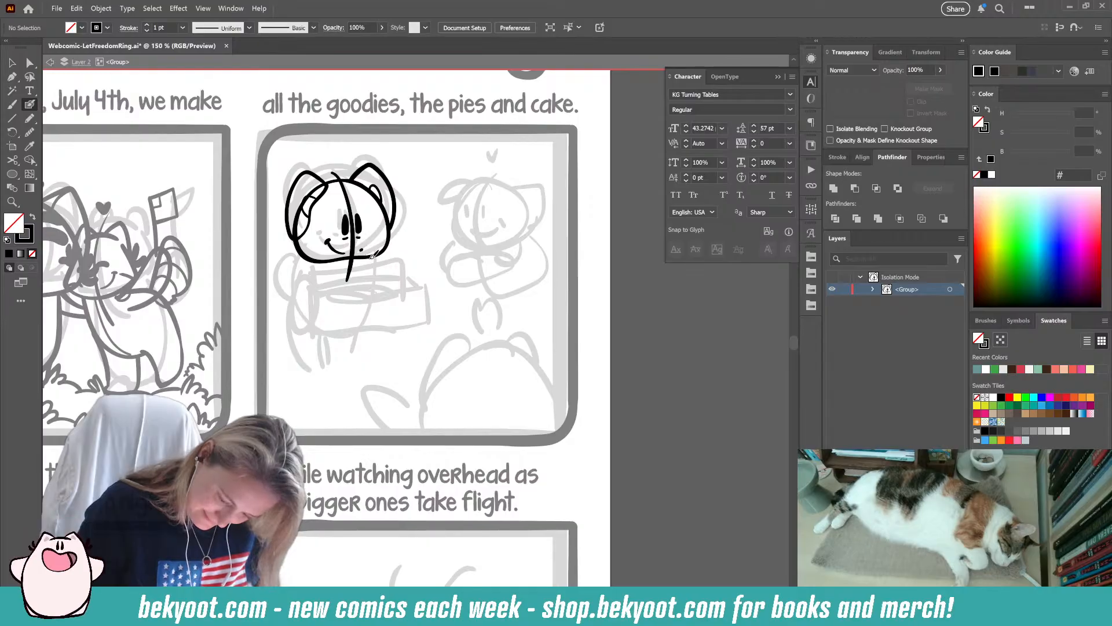
{"action": "mouse_move", "coordinate": [373, 255]}
{"action": "left_mouse_down"}
{"action": "mouse_move", "coordinate": [362, 326]}
{"action": "mouse_move", "coordinate": [334, 339]}
{"action": "mouse_move", "coordinate": [297, 311]}
{"action": "mouse_move", "coordinate": [329, 255]}
{"action": "left_mouse_up"}
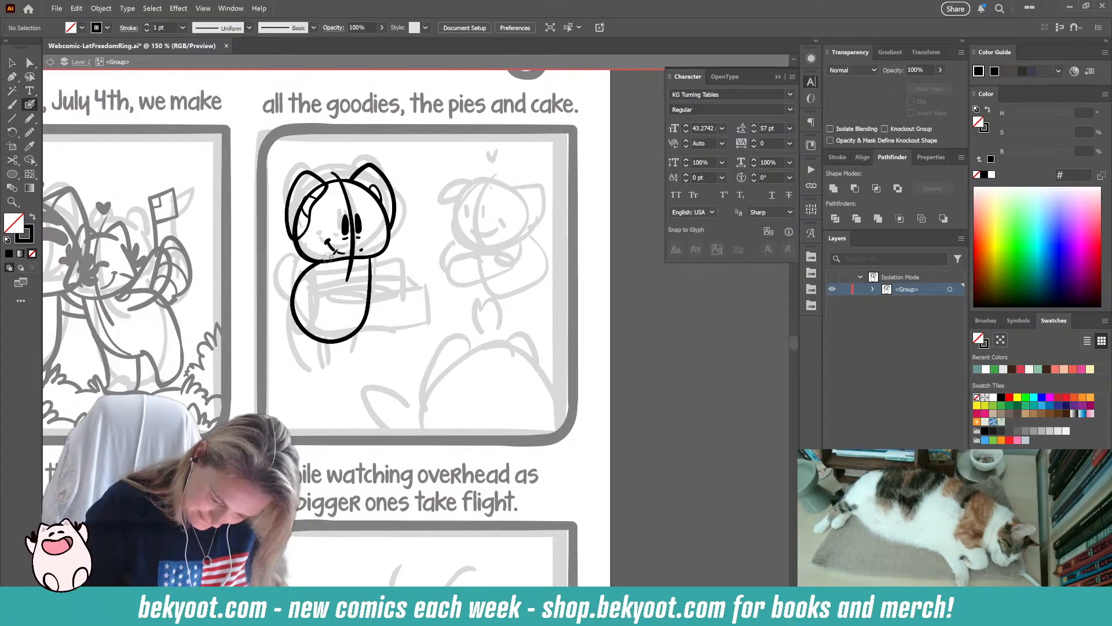
{"action": "left_click", "coordinate": [328, 343], "text": "ctrl"}
{"action": "left_click_drag", "start_coordinate": [331, 345], "coordinate": [331, 336]}
{"action": "key", "text": "ctrl+shift+a"}
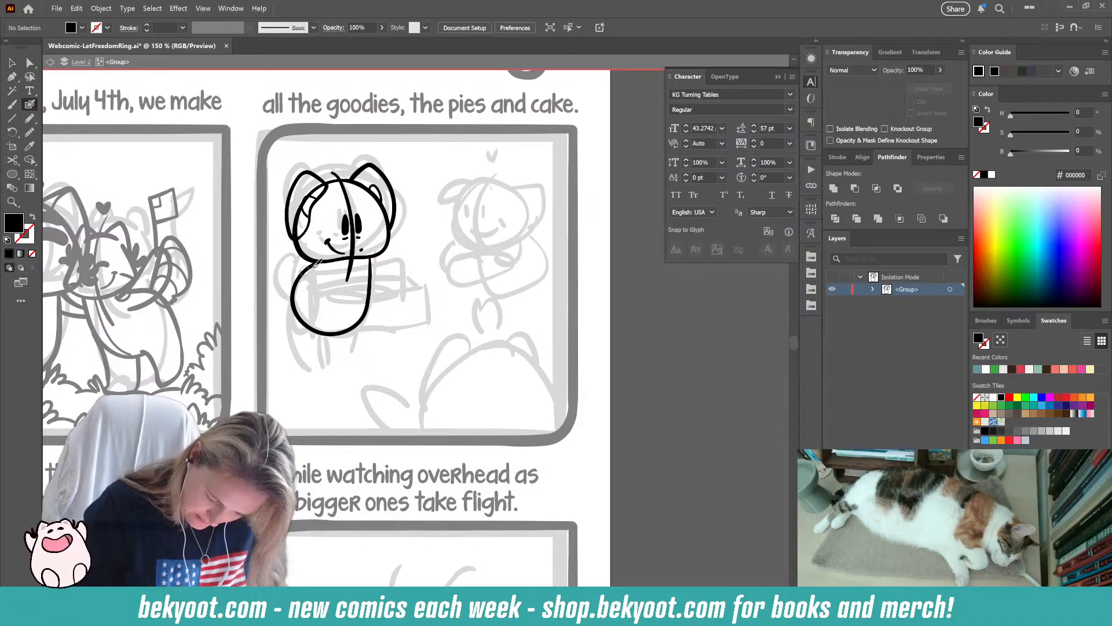
{"action": "left_click", "coordinate": [367, 298], "text": "ctrl"}
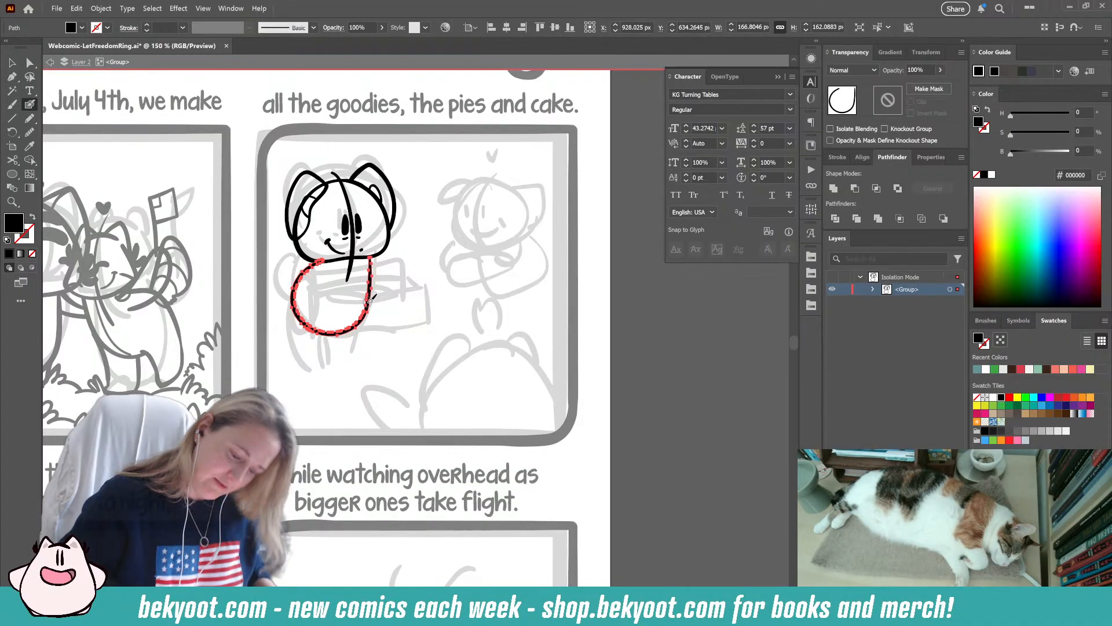
{"action": "key", "text": "Delete"}
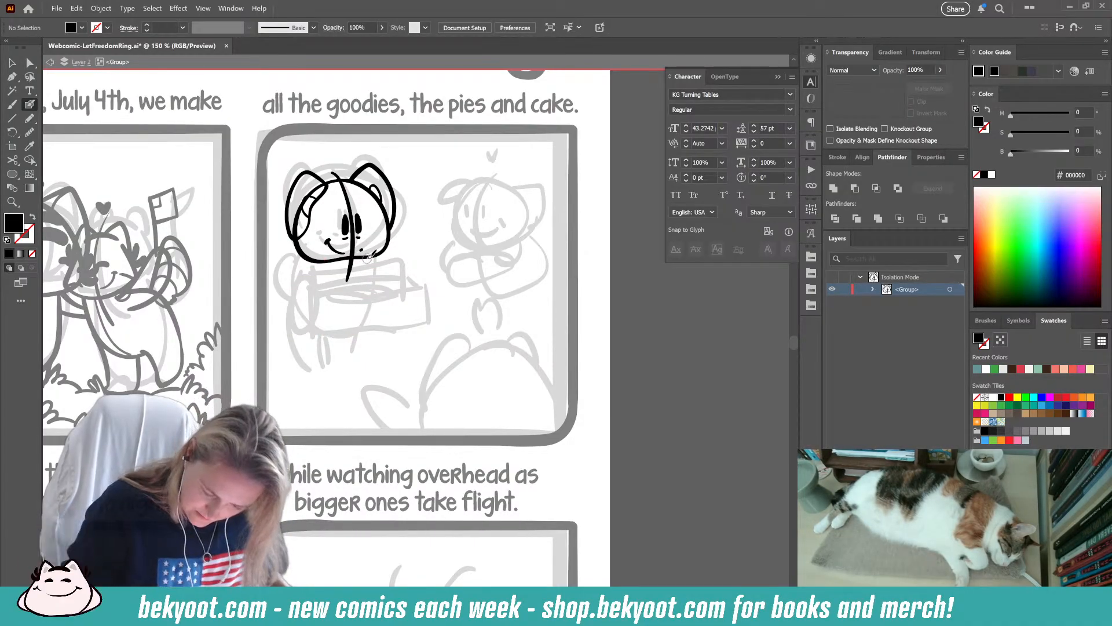
- Ink the rounded body outline beneath the head with a curved guideline down its front
{"action": "mouse_move", "coordinate": [369, 259]}
{"action": "left_mouse_down"}
{"action": "mouse_move", "coordinate": [360, 322]}
{"action": "mouse_move", "coordinate": [327, 329]}
{"action": "mouse_move", "coordinate": [292, 292]}
{"action": "mouse_move", "coordinate": [329, 256]}
{"action": "mouse_move", "coordinate": [350, 256]}
{"action": "mouse_move", "coordinate": [333, 329]}
{"action": "left_mouse_up"}
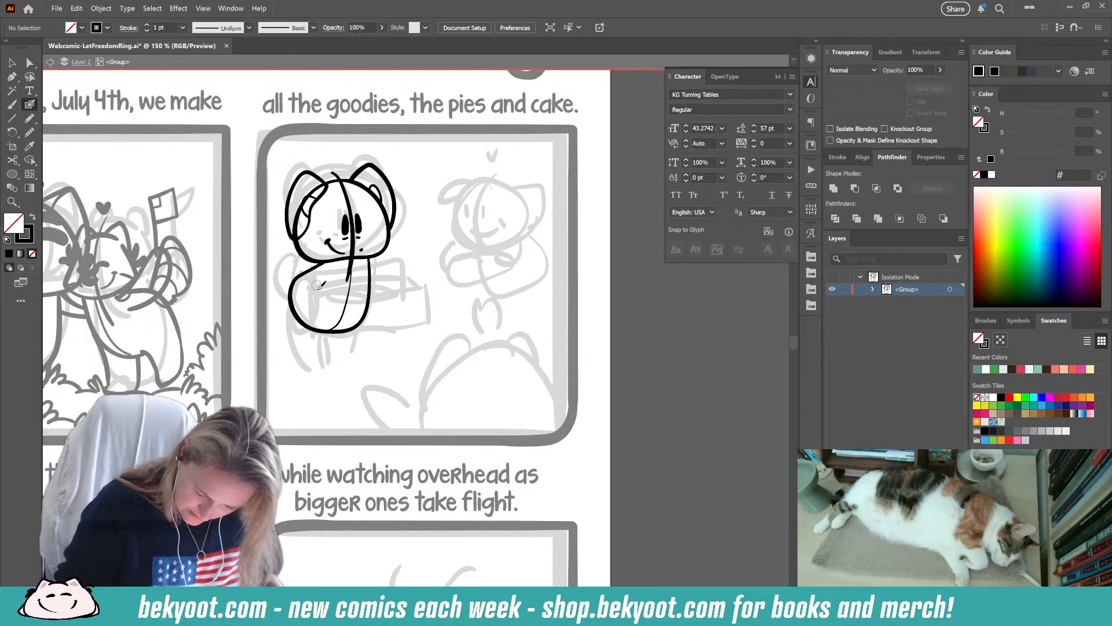
{"action": "mouse_move", "coordinate": [317, 285]}
{"action": "left_mouse_down"}
{"action": "mouse_move", "coordinate": [318, 310]}
{"action": "mouse_move", "coordinate": [344, 312]}
{"action": "mouse_move", "coordinate": [345, 288]}
{"action": "left_mouse_up"}
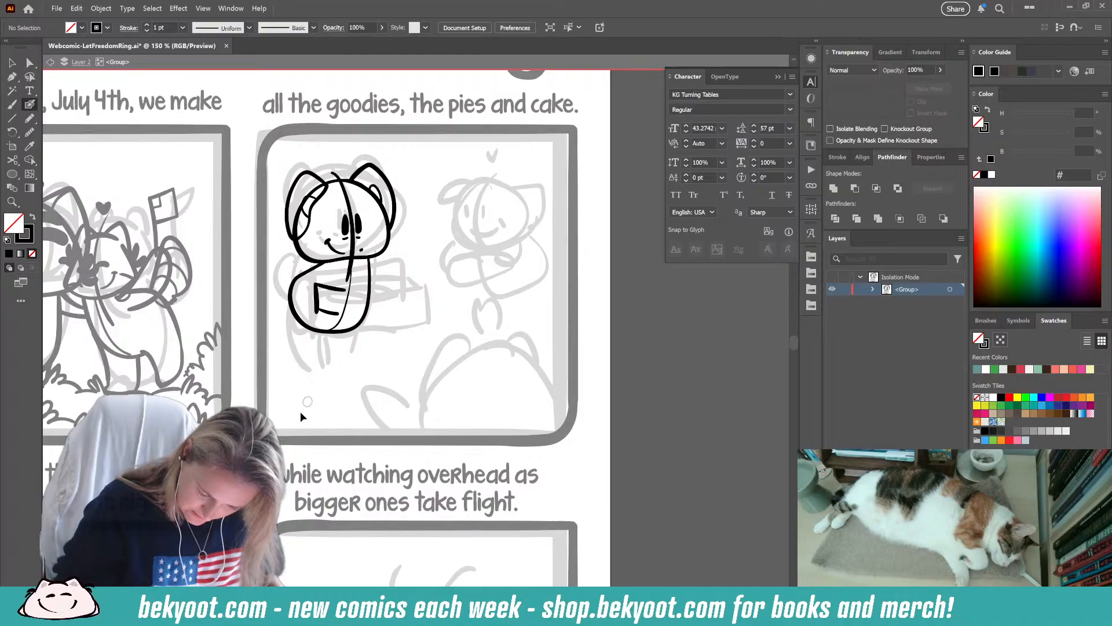
{"action": "key", "text": "ctrl+z"}
{"action": "key", "text": "ctrl+z"}
{"action": "key", "text": "ctrl+z"}
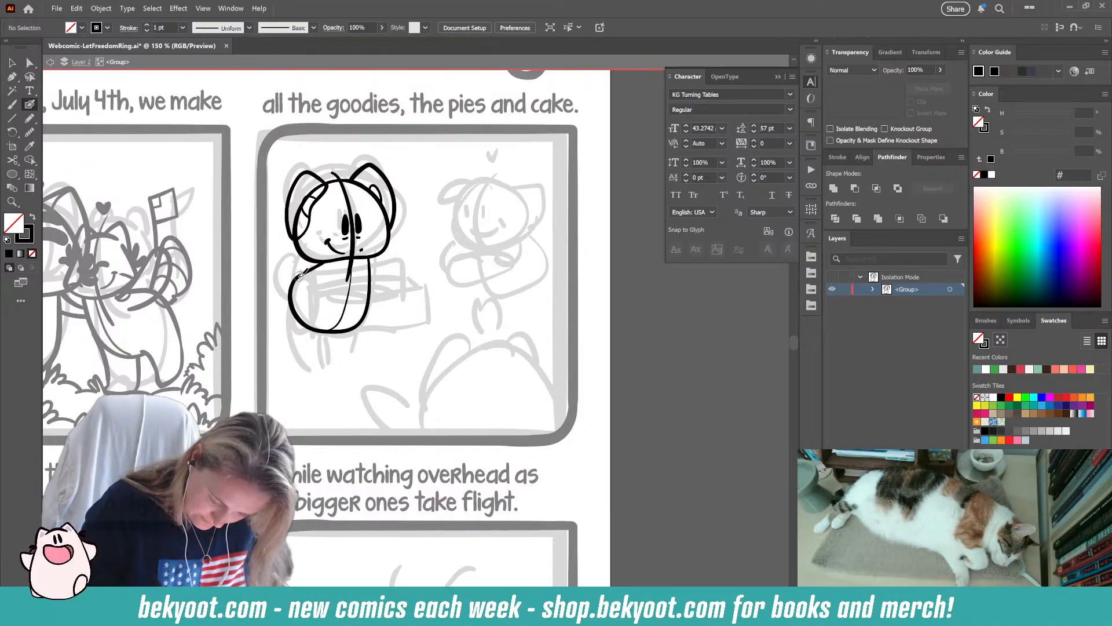
- Ink the curved shape that bulges out behind the upper back of the body
{"action": "left_click_drag", "start_coordinate": [287, 269], "coordinate": [291, 300]}
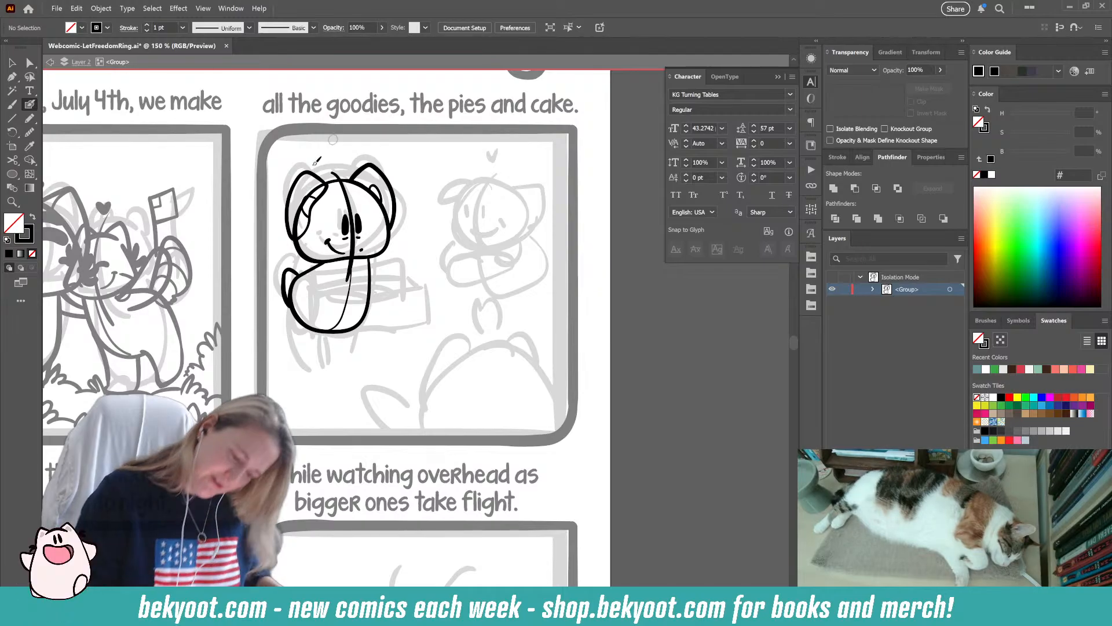
- Narrow the head outline slightly and shift both ears with their inner lines to fit it
{"action": "left_click", "coordinate": [313, 194], "text": "ctrl"}
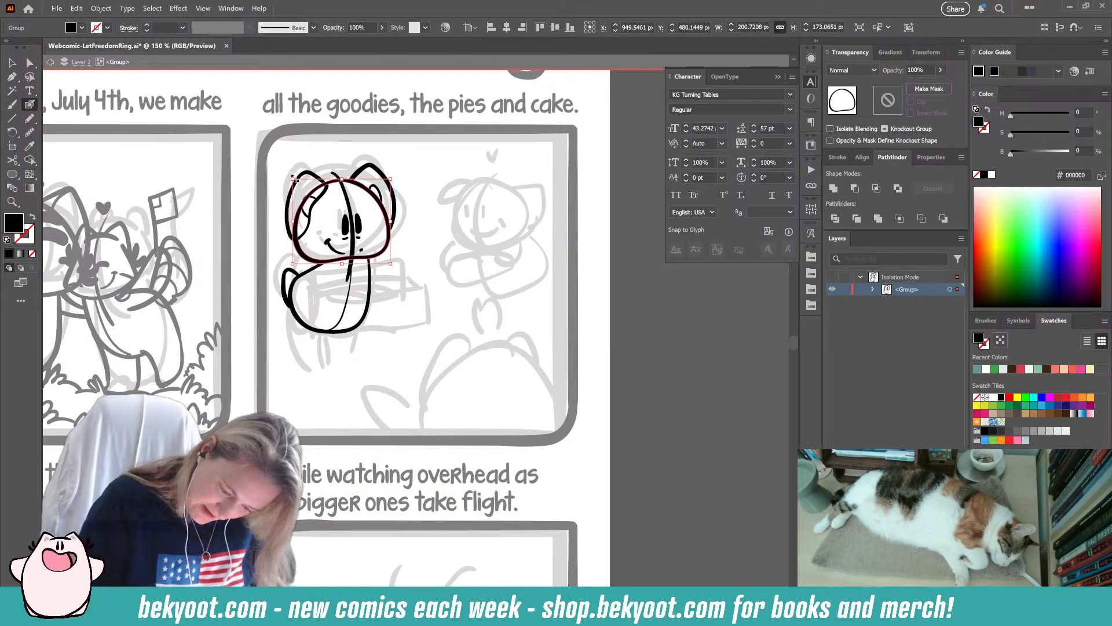
{"action": "left_click", "coordinate": [425, 244], "text": "ctrl"}
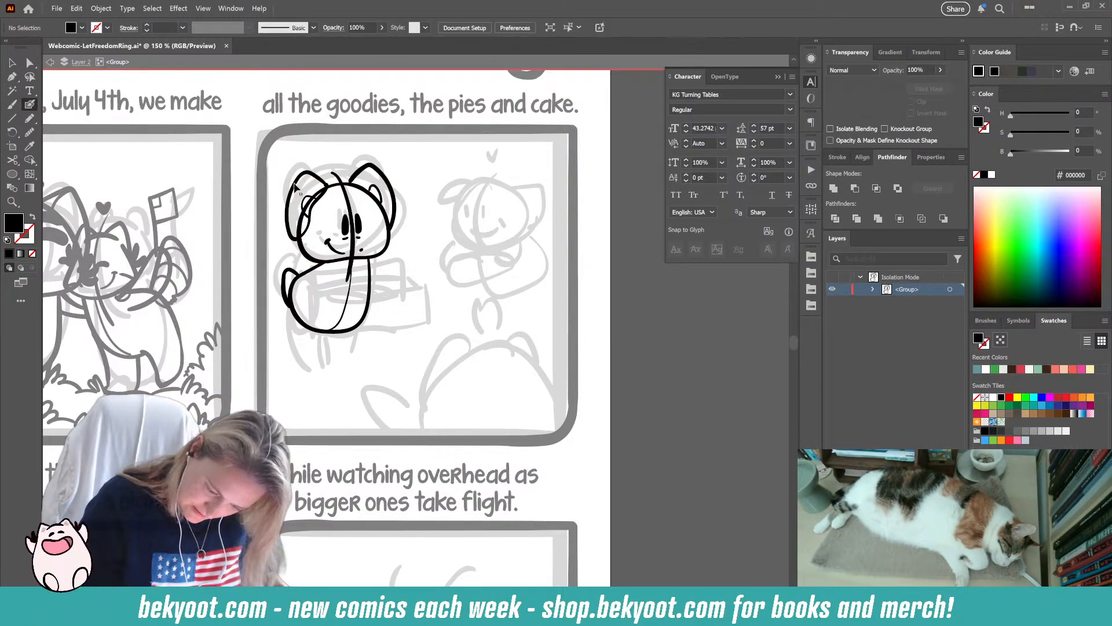
{"action": "left_click", "coordinate": [305, 202], "text": "ctrl"}
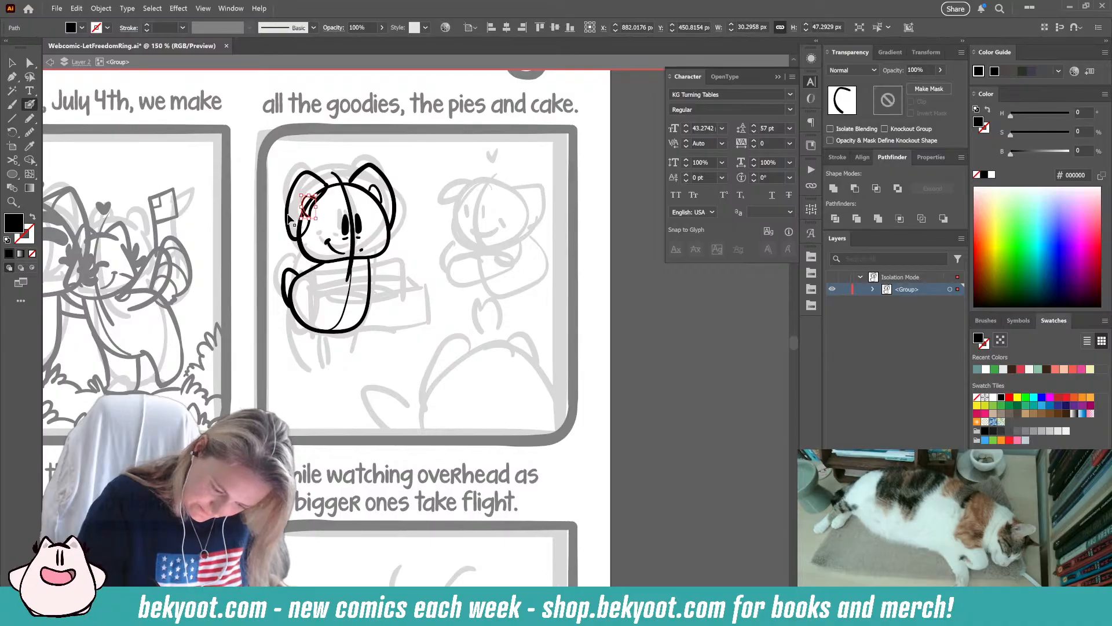
{"action": "left_click_drag", "start_coordinate": [328, 175], "coordinate": [326, 189]}
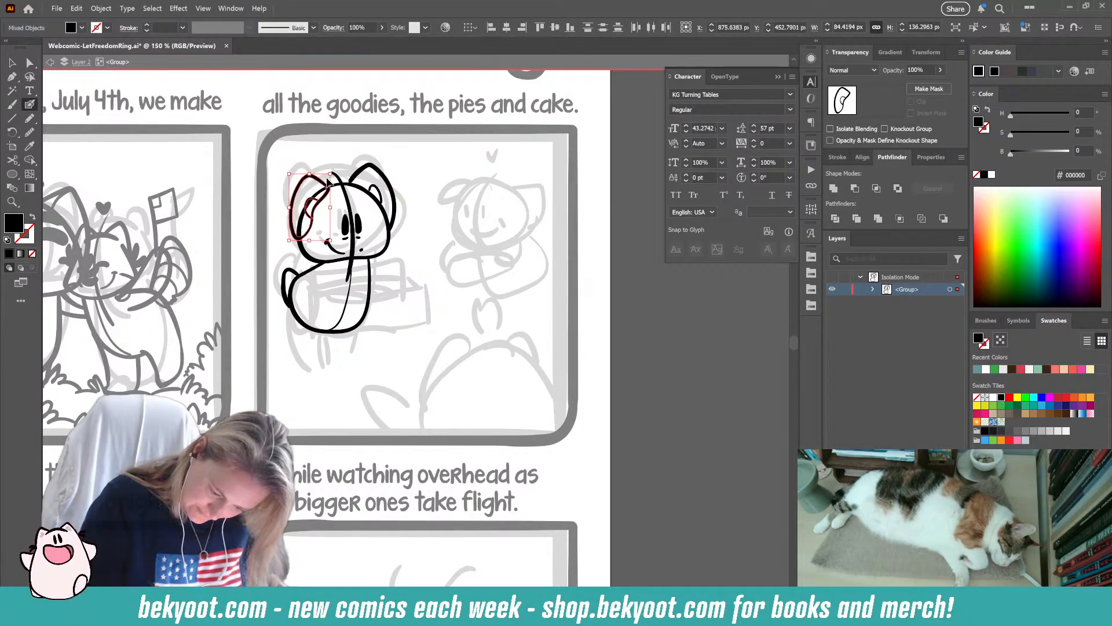
{"action": "left_click", "coordinate": [379, 190], "text": "ctrl"}
{"action": "left_click", "coordinate": [393, 193], "text": "ctrl+shift"}
{"action": "left_click_drag", "start_coordinate": [397, 209], "coordinate": [397, 215]}
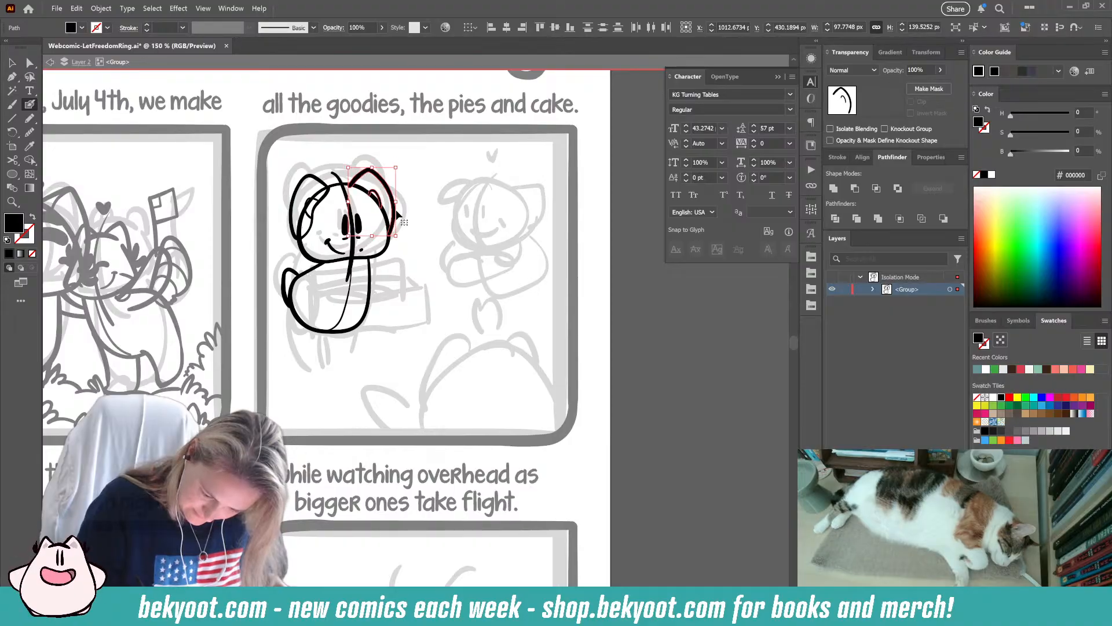
{"action": "left_click", "coordinate": [409, 168], "text": "ctrl"}
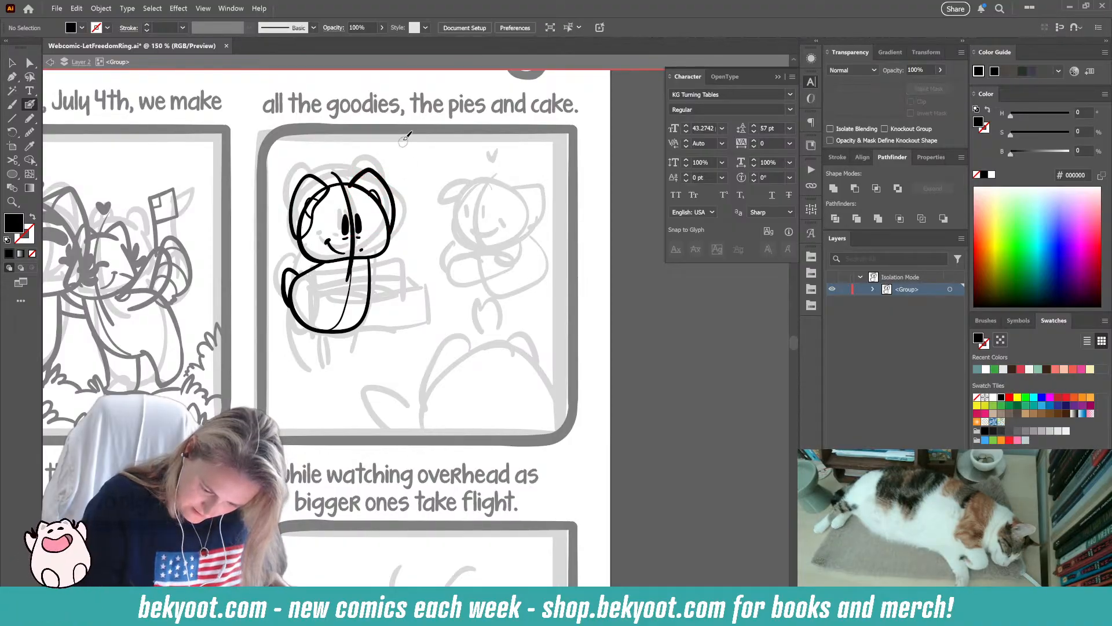
- Nudge the inner-ear line of the right ear slightly
{"action": "left_click", "coordinate": [376, 196], "text": "ctrl"}
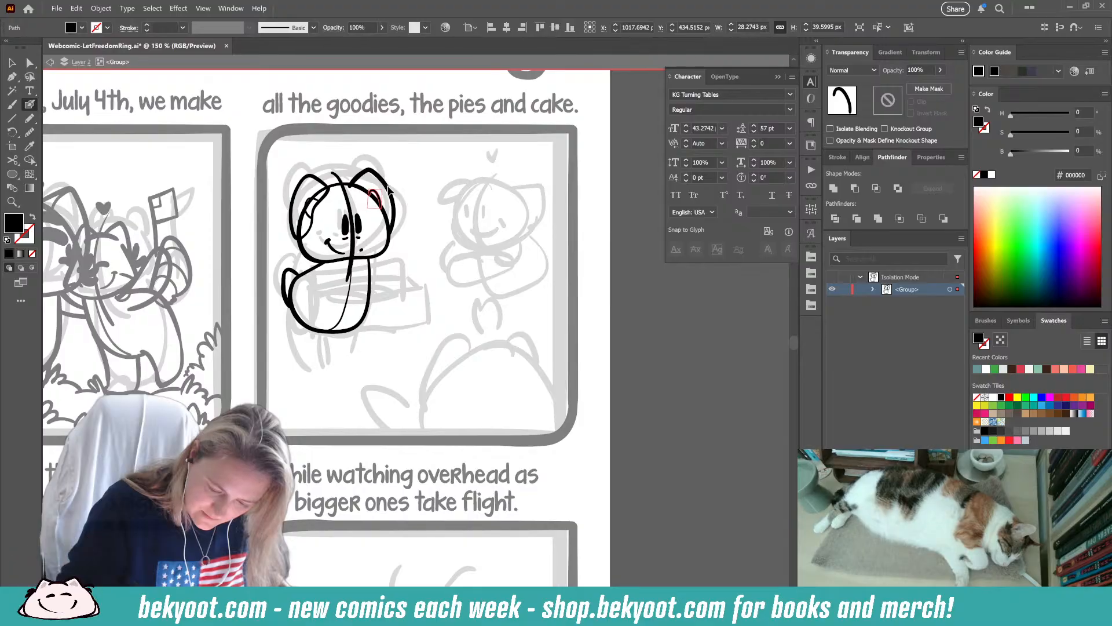
{"action": "mouse_move", "coordinate": [388, 189]}
{"action": "left_mouse_down"}
{"action": "mouse_move", "coordinate": [377, 199]}
{"action": "mouse_move", "coordinate": [397, 171]}
{"action": "mouse_move", "coordinate": [389, 187]}
{"action": "left_mouse_up"}
{"action": "left_click", "coordinate": [401, 176], "text": "ctrl"}
- Smooth the right ear's outline and then the left ear's outline slightly
{"action": "left_click", "coordinate": [388, 183], "text": "ctrl"}
{"action": "key", "text": "F2"}
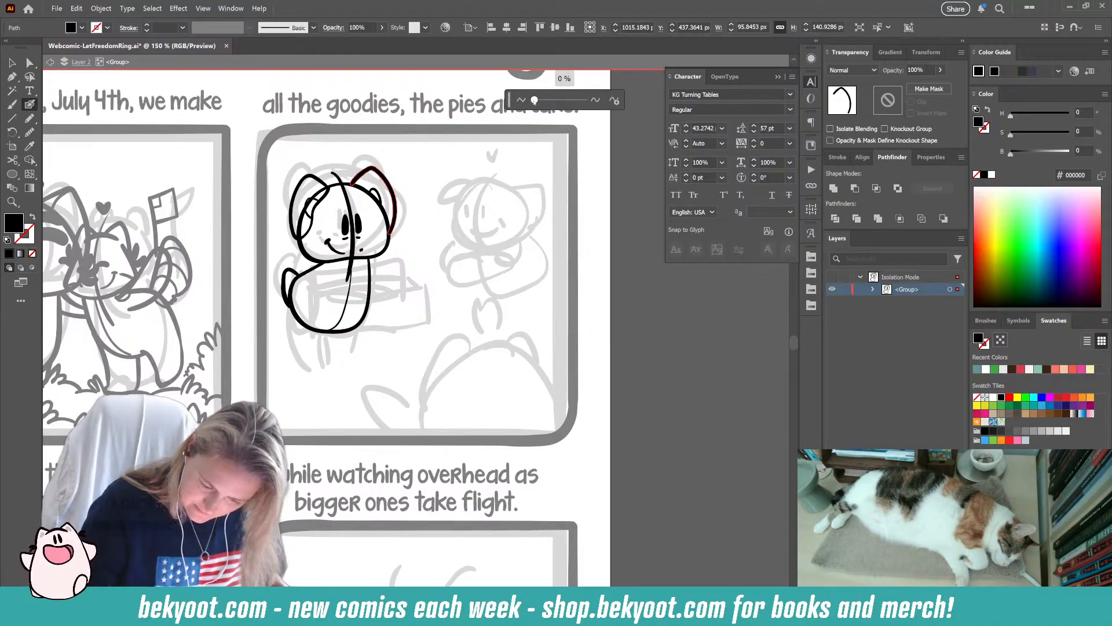
{"action": "key", "text": "Return"}
{"action": "left_click", "coordinate": [328, 188], "text": "ctrl"}
{"action": "key", "text": "F2"}
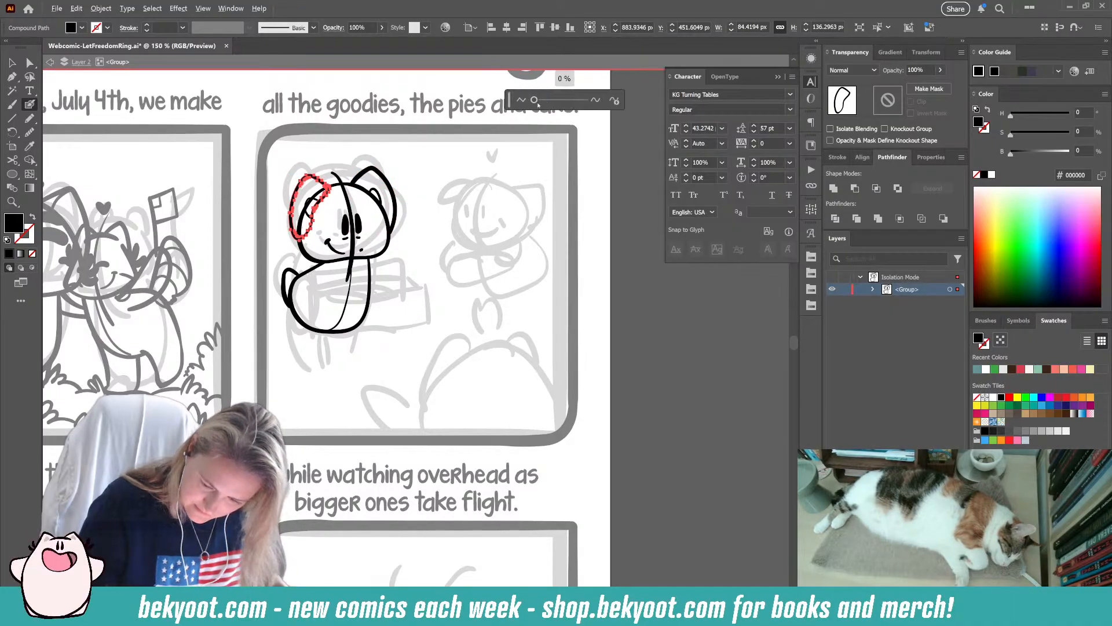
{"action": "left_click_drag", "start_coordinate": [534, 101], "coordinate": [536, 102]}
{"action": "key", "text": "Return"}
{"action": "key", "text": "ctrl+shift+a"}
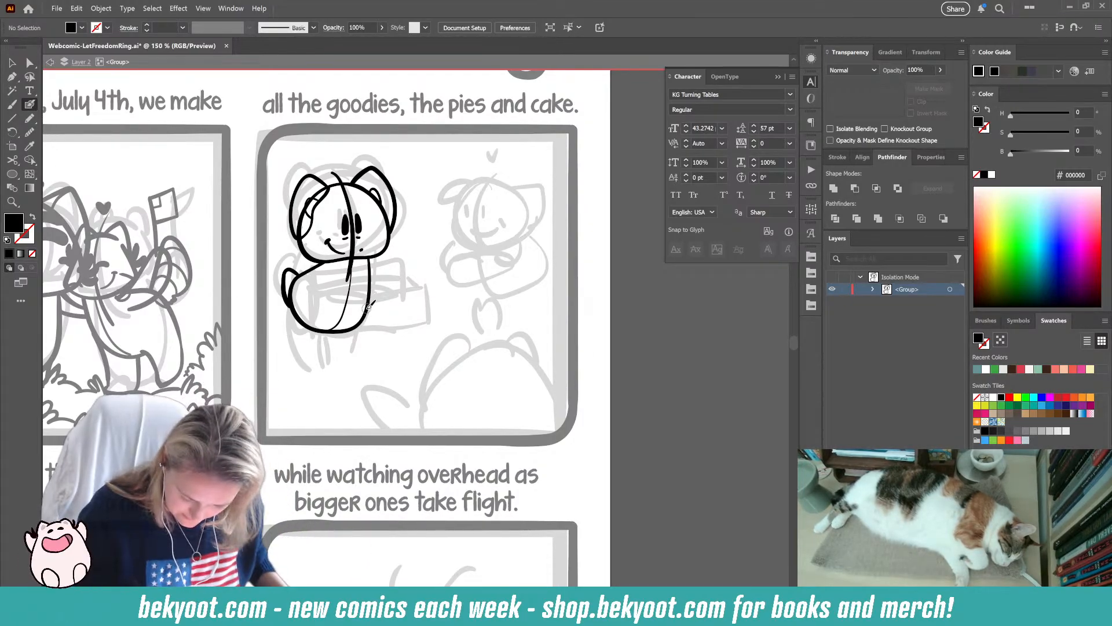
{"action": "left_click_drag", "start_coordinate": [365, 310], "coordinate": [369, 361]}
{"action": "key", "text": "ctrl+z"}
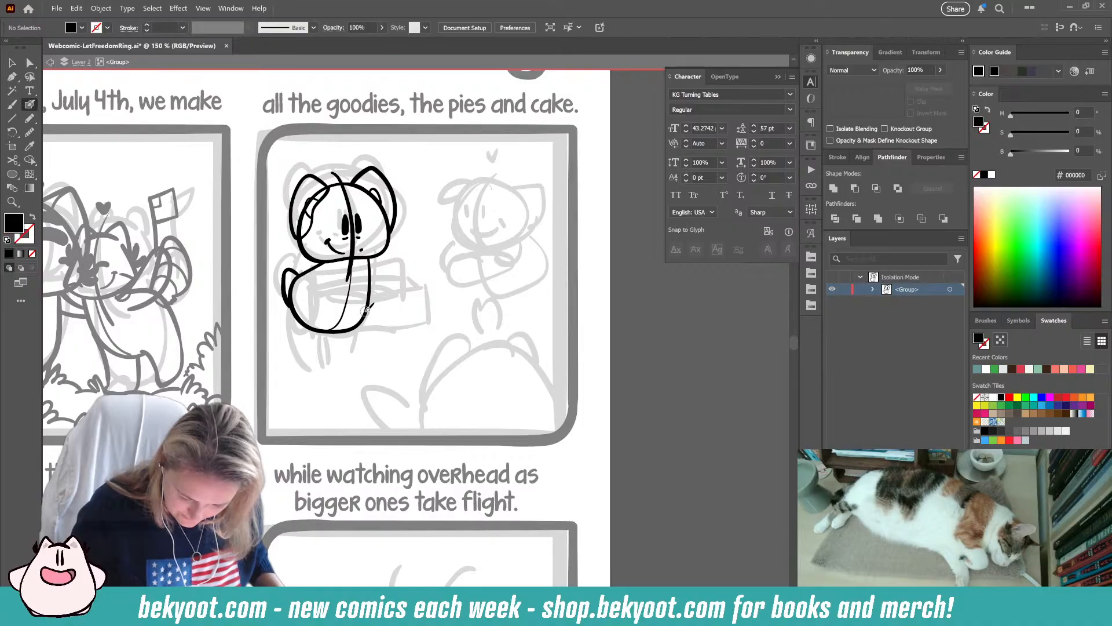
{"action": "left_click_drag", "start_coordinate": [366, 311], "coordinate": [368, 365]}
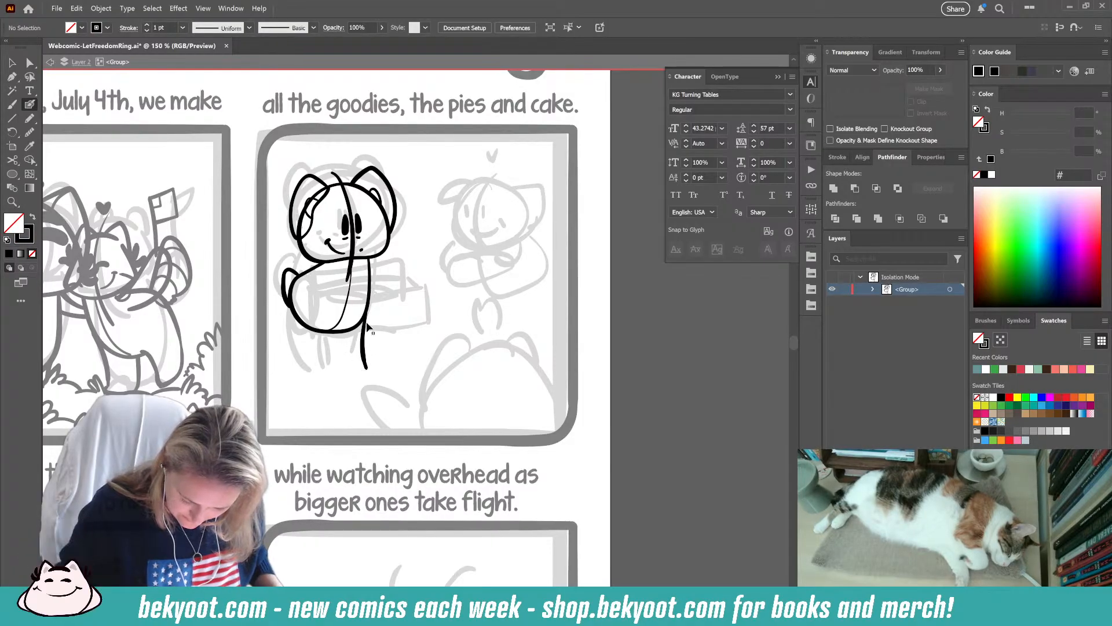
{"action": "key", "text": "ctrl+z"}
- Ink the front leg below the body, with a flat foot closing its lower end
{"action": "mouse_move", "coordinate": [367, 311]}
{"action": "left_mouse_down"}
{"action": "mouse_move", "coordinate": [371, 365]}
{"action": "mouse_move", "coordinate": [340, 366]}
{"action": "mouse_move", "coordinate": [340, 328]}
{"action": "mouse_move", "coordinate": [366, 319]}
{"action": "mouse_move", "coordinate": [369, 355]}
{"action": "left_mouse_up"}
{"action": "key", "text": "ctrl+z"}
{"action": "key", "text": "shift+x"}
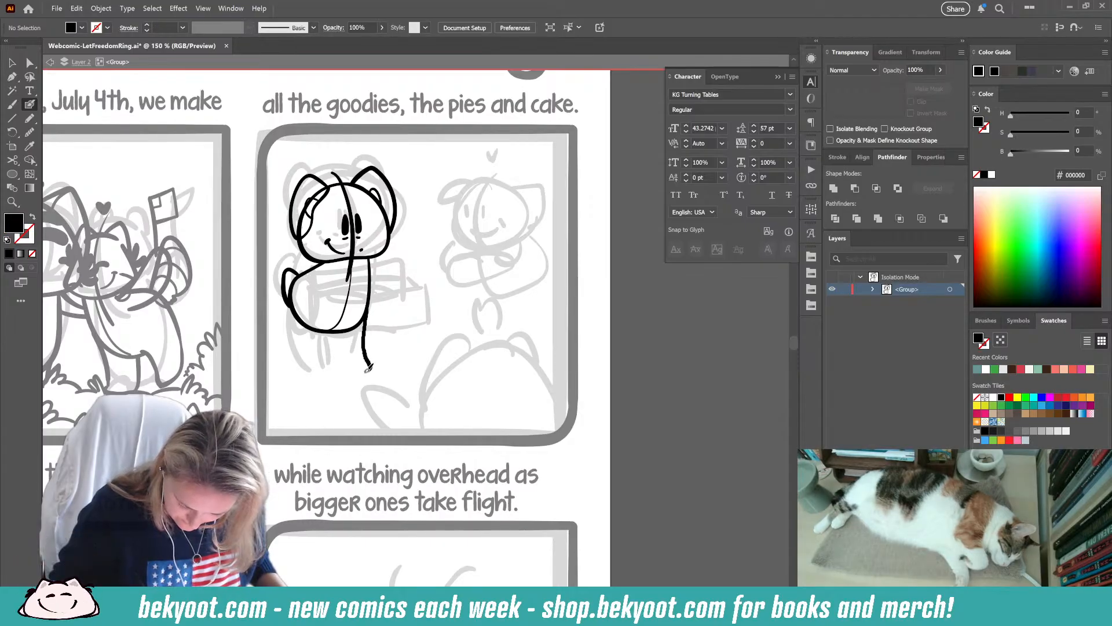
{"action": "key", "text": "shift+x"}
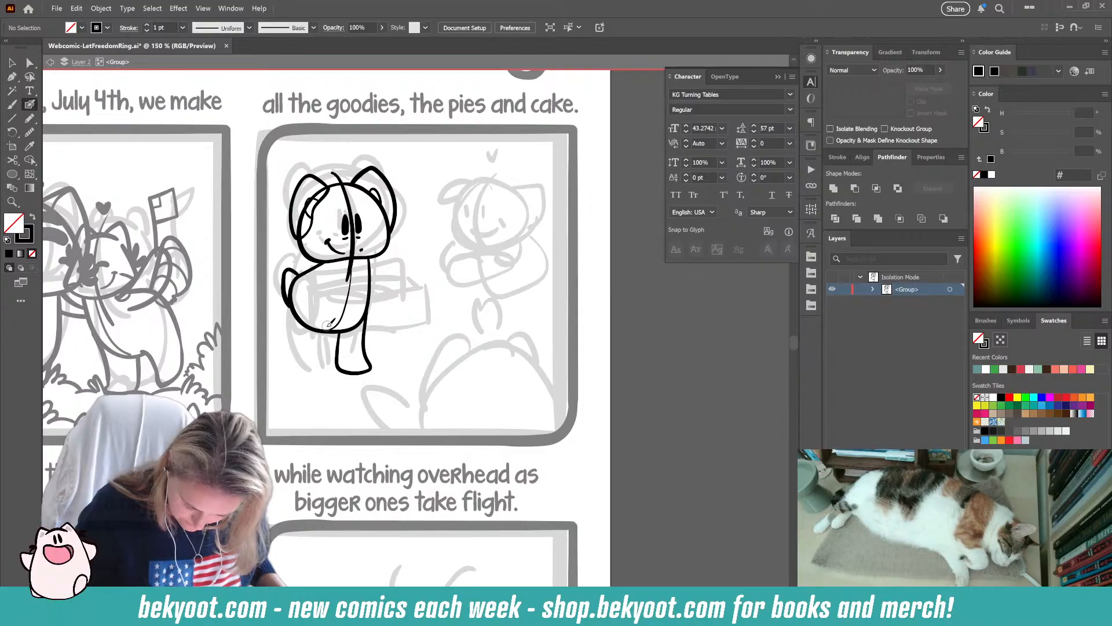
- Ink the back leg with a rounded inner edge and an outer line slanting from the body to the foot
{"action": "mouse_move", "coordinate": [327, 328]}
{"action": "left_mouse_down"}
{"action": "mouse_move", "coordinate": [333, 352]}
{"action": "mouse_move", "coordinate": [311, 354]}
{"action": "mouse_move", "coordinate": [337, 343]}
{"action": "left_mouse_up"}
{"action": "key", "text": "ctrl+z"}
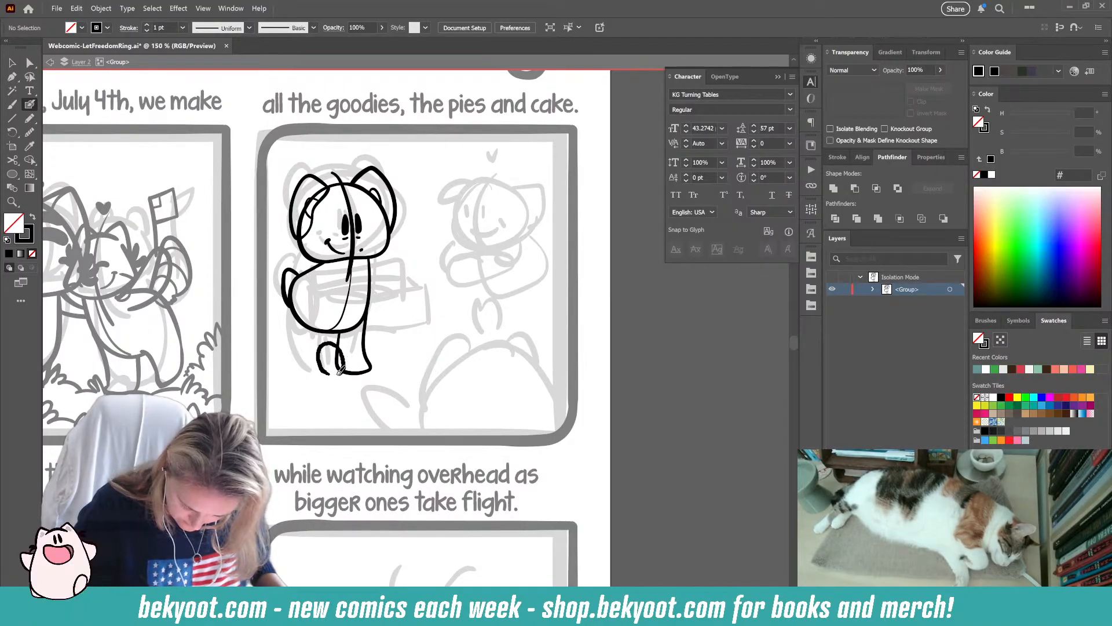
{"action": "left_click_drag", "start_coordinate": [289, 280], "coordinate": [322, 369]}
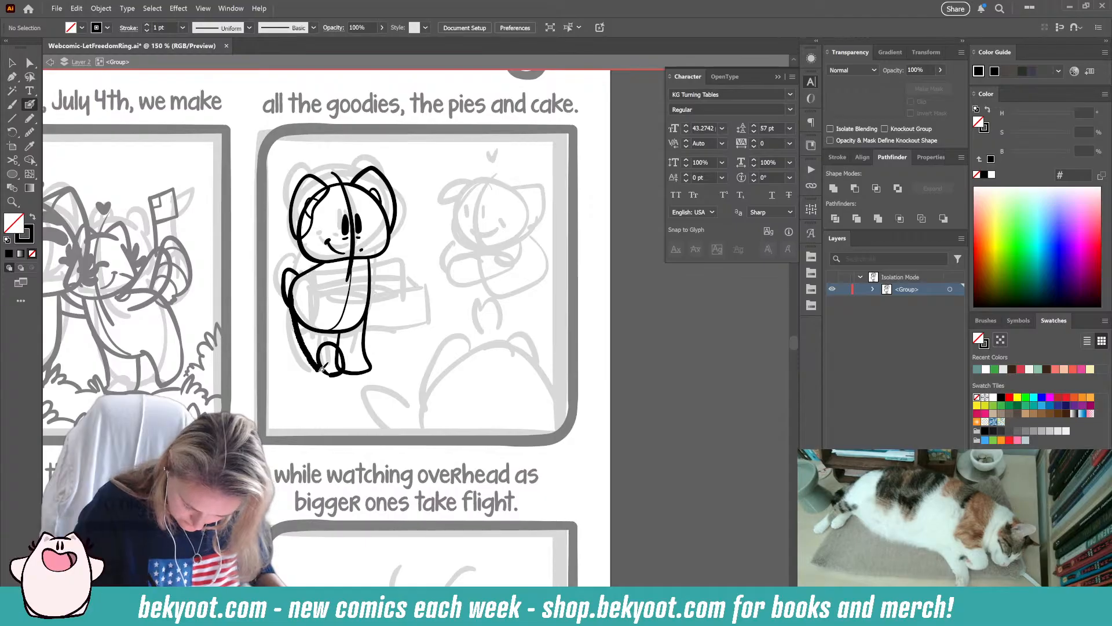
{"action": "left_click_drag", "start_coordinate": [329, 328], "coordinate": [341, 352]}
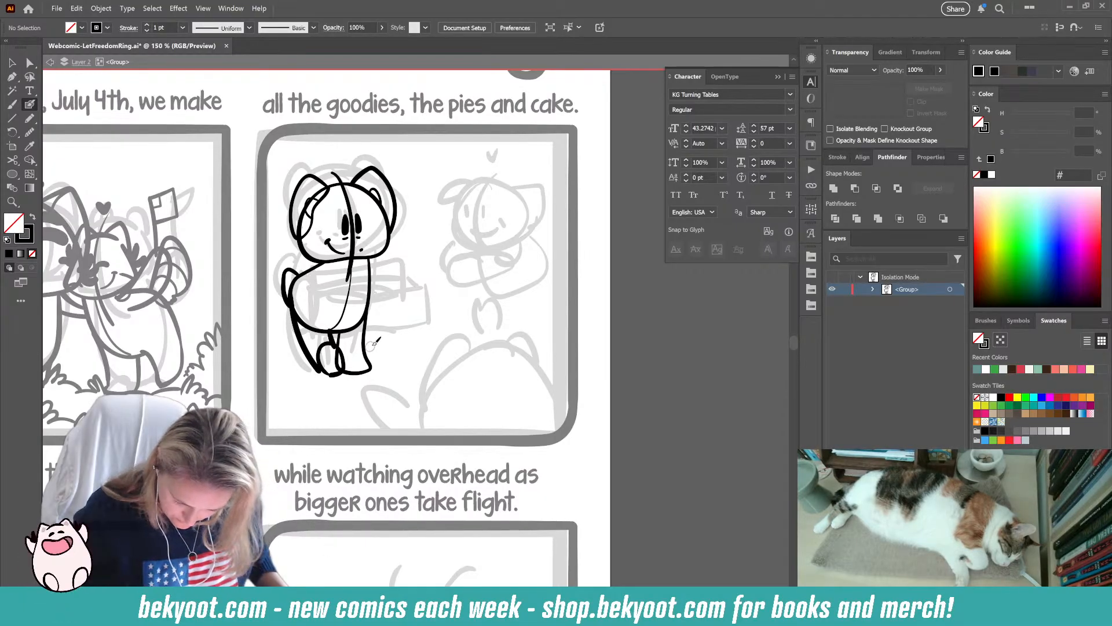
- Delete the flat-footed leg's outline and ink a slanting leg line with a small pointed foot in its place
{"action": "left_click", "coordinate": [365, 353], "text": "ctrl"}
{"action": "key", "text": "Delete"}
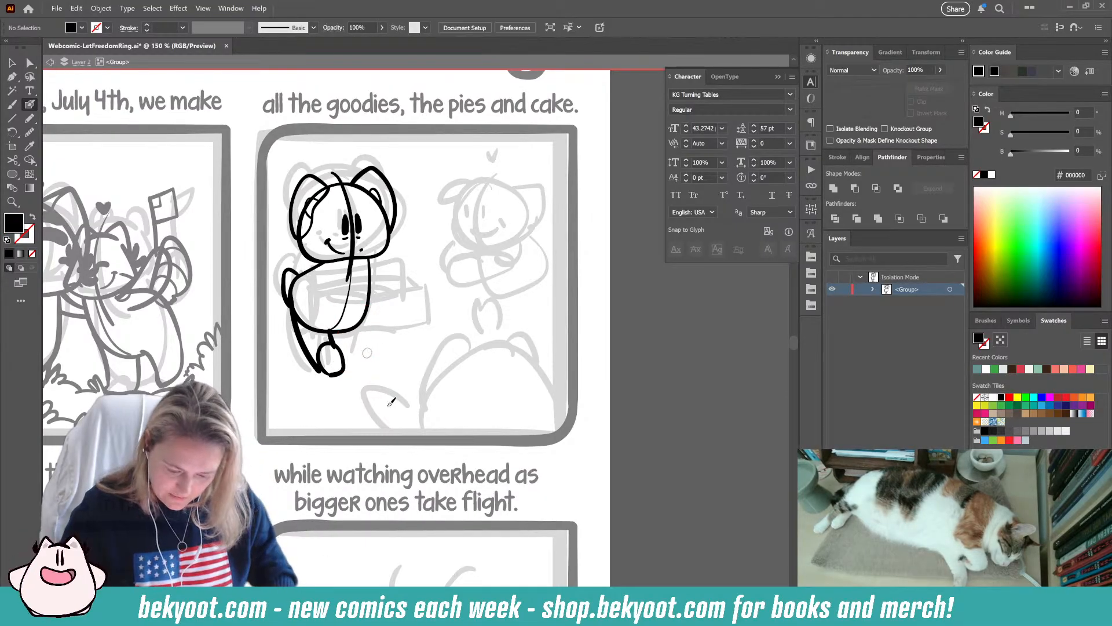
{"action": "key", "text": "shift+x"}
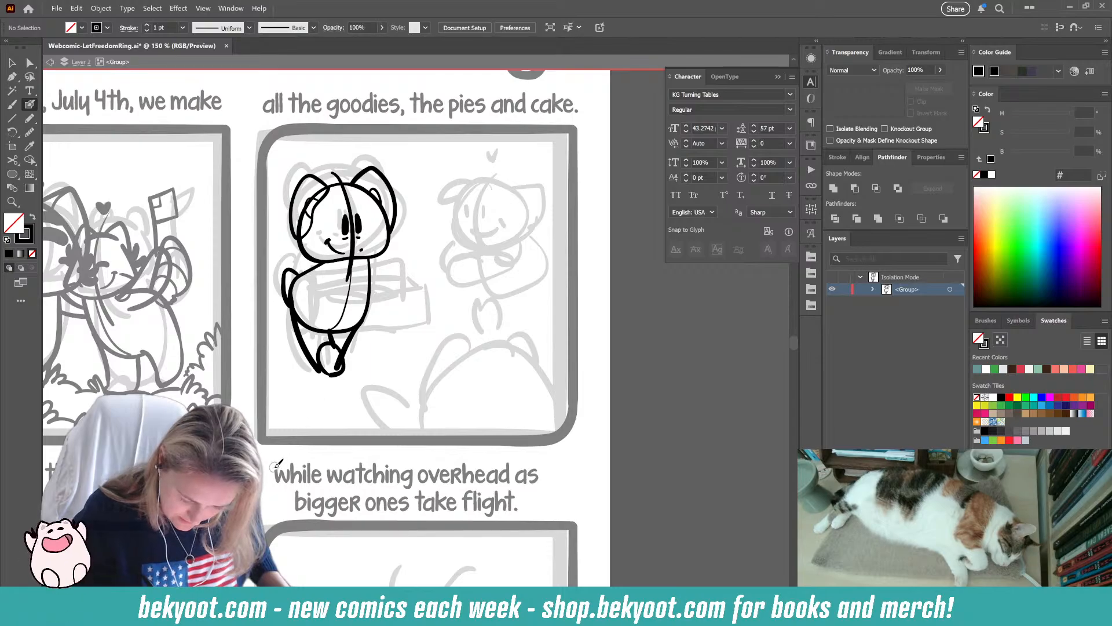
{"action": "mouse_move", "coordinate": [350, 342]}
{"action": "left_mouse_down"}
{"action": "mouse_move", "coordinate": [359, 362]}
{"action": "mouse_move", "coordinate": [335, 375]}
{"action": "left_mouse_up"}
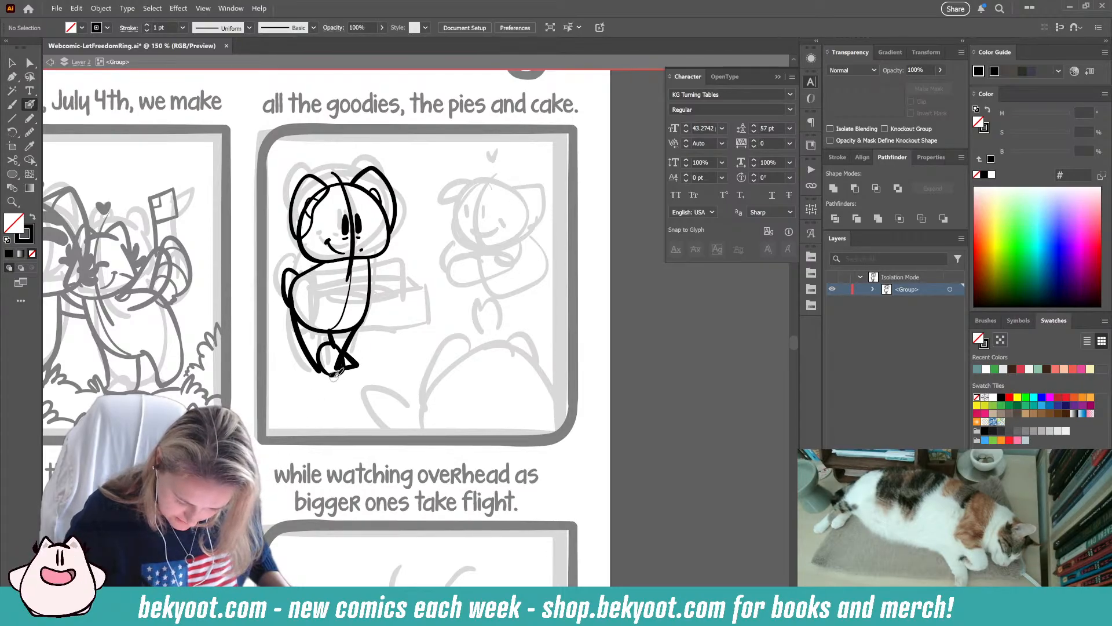
- Undo the leg strokes until both legs are removed from below the body
{"action": "key", "text": "ctrl+z"}
{"action": "key", "text": "ctrl+z"}
{"action": "key", "text": "ctrl+z"}
{"action": "key", "text": "ctrl+z"}
{"action": "key", "text": "ctrl+z"}
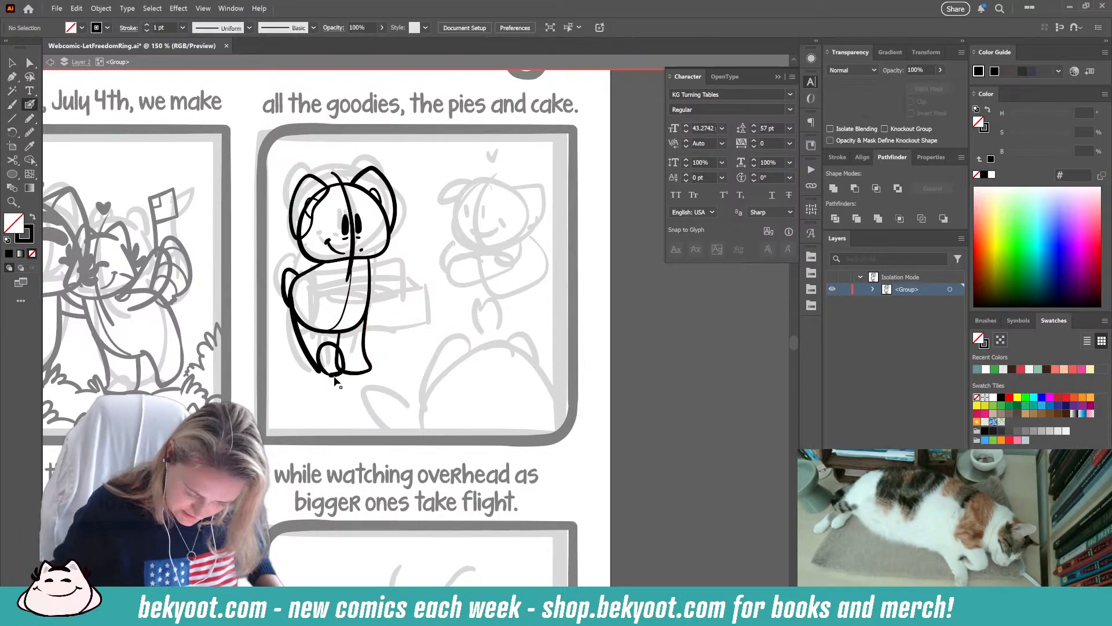
{"action": "key", "text": "ctrl+z"}
{"action": "key", "text": "ctrl+z"}
{"action": "key", "text": "ctrl+z"}
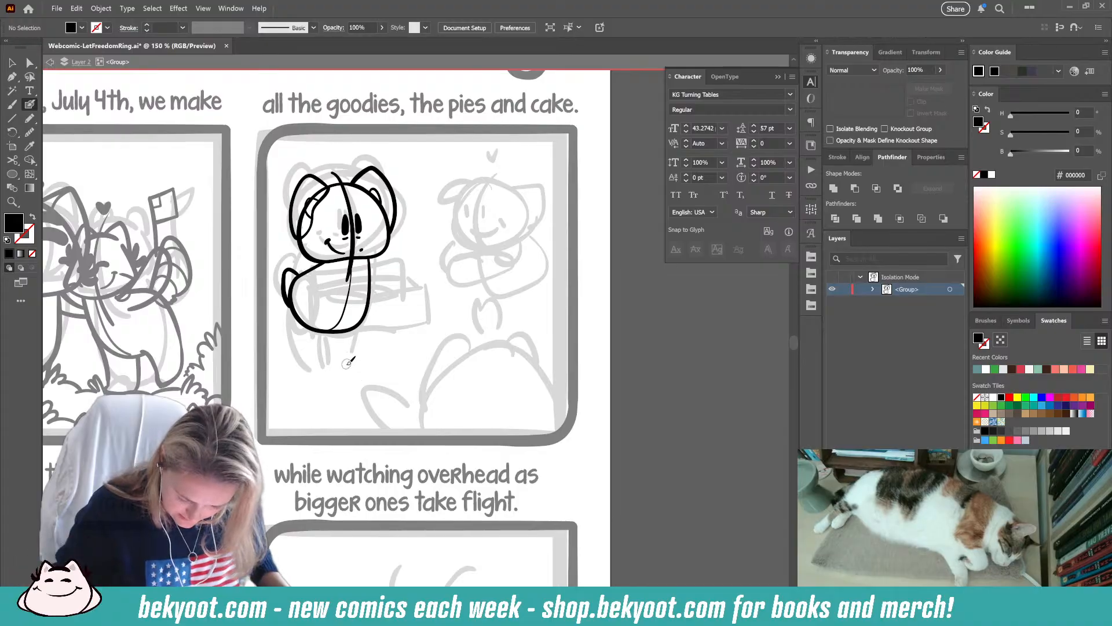
- Ink two new short legs below the body, with an oval foot on the right one, and raise the right leg slightly
{"action": "mouse_move", "coordinate": [346, 364]}
{"action": "left_mouse_down"}
{"action": "mouse_move", "coordinate": [374, 345]}
{"action": "mouse_move", "coordinate": [354, 367]}
{"action": "mouse_move", "coordinate": [346, 361]}
{"action": "mouse_move", "coordinate": [365, 343]}
{"action": "mouse_move", "coordinate": [344, 365]}
{"action": "mouse_move", "coordinate": [320, 355]}
{"action": "mouse_move", "coordinate": [293, 367]}
{"action": "mouse_move", "coordinate": [303, 275]}
{"action": "left_mouse_up"}
{"action": "key", "text": "ctrl+z"}
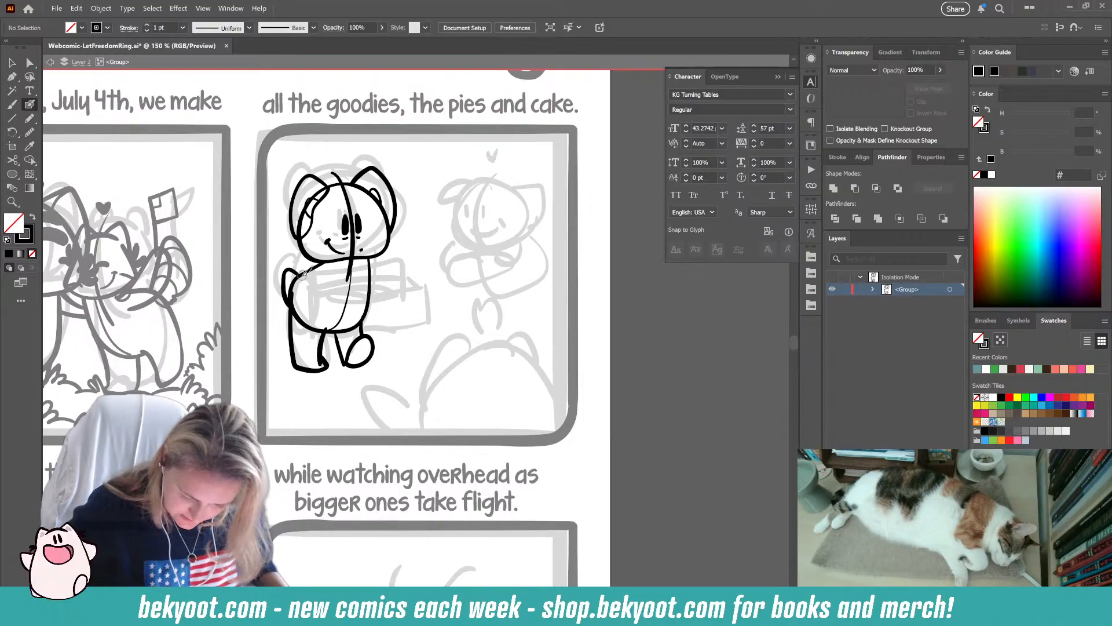
{"action": "left_click", "coordinate": [342, 357], "text": "ctrl"}
{"action": "left_click", "coordinate": [356, 366], "text": "ctrl+shift"}
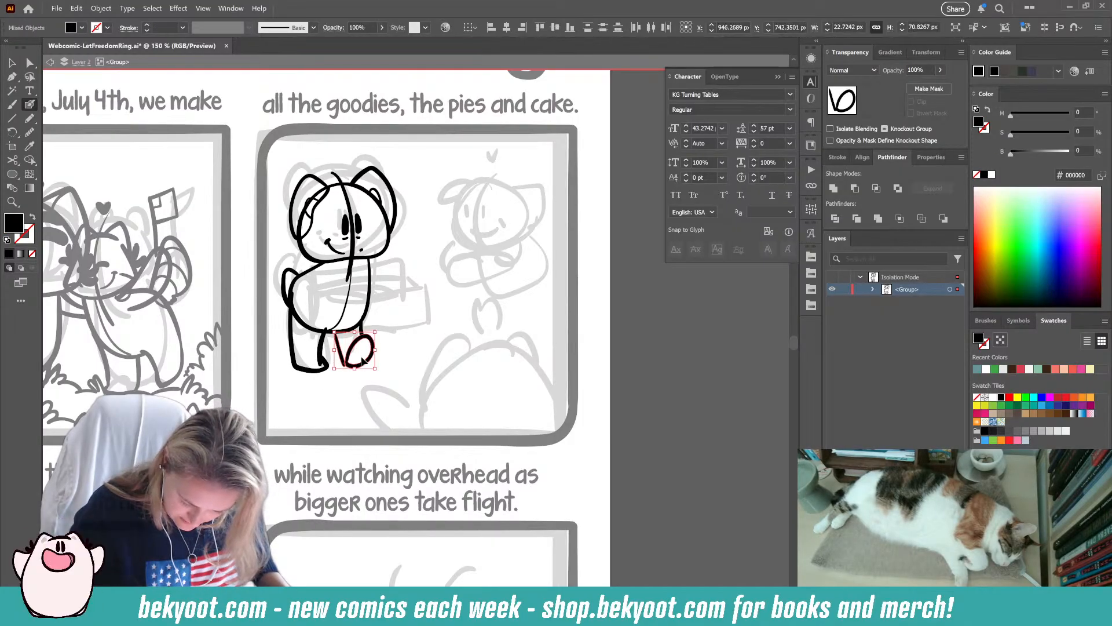
{"action": "left_click", "coordinate": [362, 331], "text": "ctrl+shift"}
{"action": "mouse_move", "coordinate": [357, 366]}
{"action": "left_mouse_down"}
{"action": "mouse_move", "coordinate": [298, 364]}
{"action": "mouse_move", "coordinate": [322, 360]}
{"action": "left_mouse_up"}
{"action": "left_click", "coordinate": [349, 378], "text": "ctrl"}
- Close the left foot with a curved upper edge and shorten the leg's inner line to meet it
{"action": "key", "text": "shift+x"}
{"action": "left_click", "coordinate": [320, 352], "text": "ctrl"}
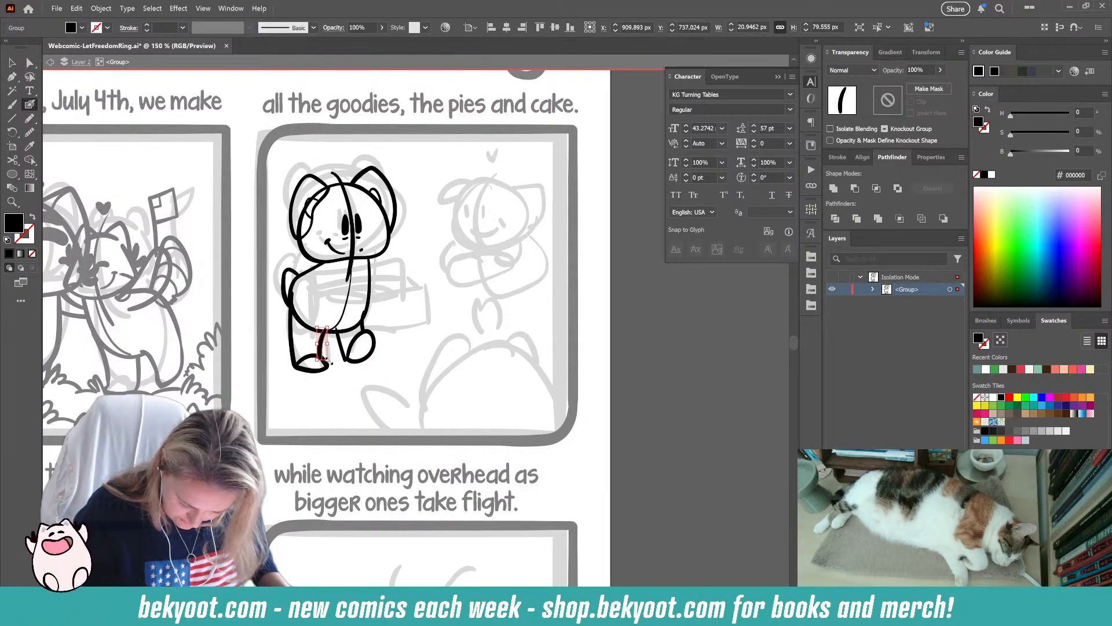
{"action": "left_click", "coordinate": [347, 382], "text": "ctrl"}
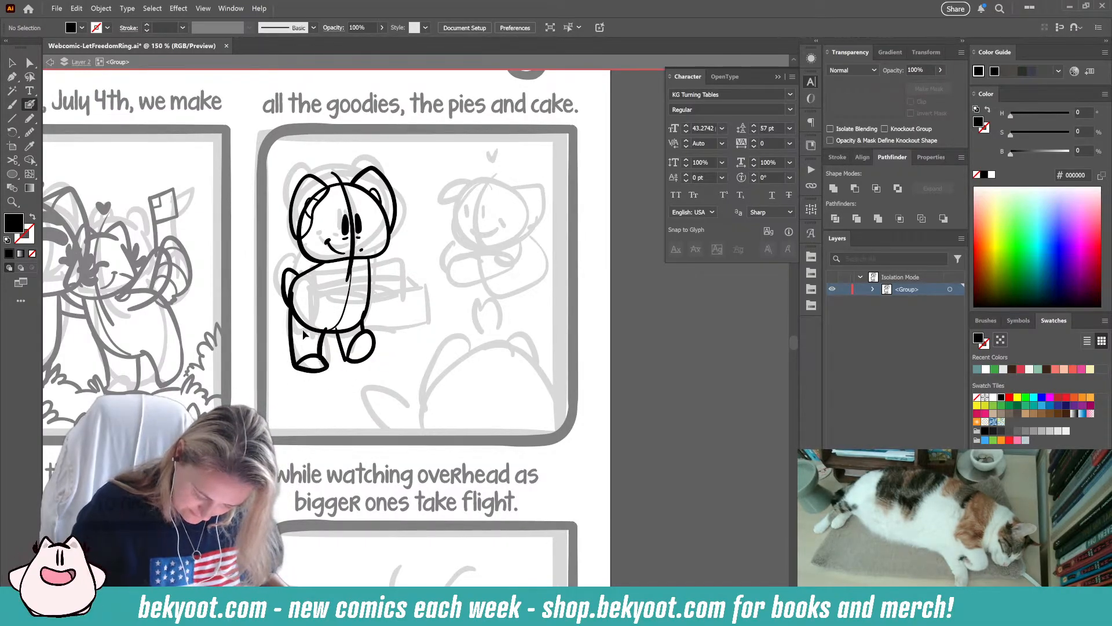
- Try to smooth the left leg's outer line together with its foot arc
{"action": "left_click", "coordinate": [311, 361]}
{"action": "left_click", "coordinate": [319, 374], "text": "ctrl+shift"}
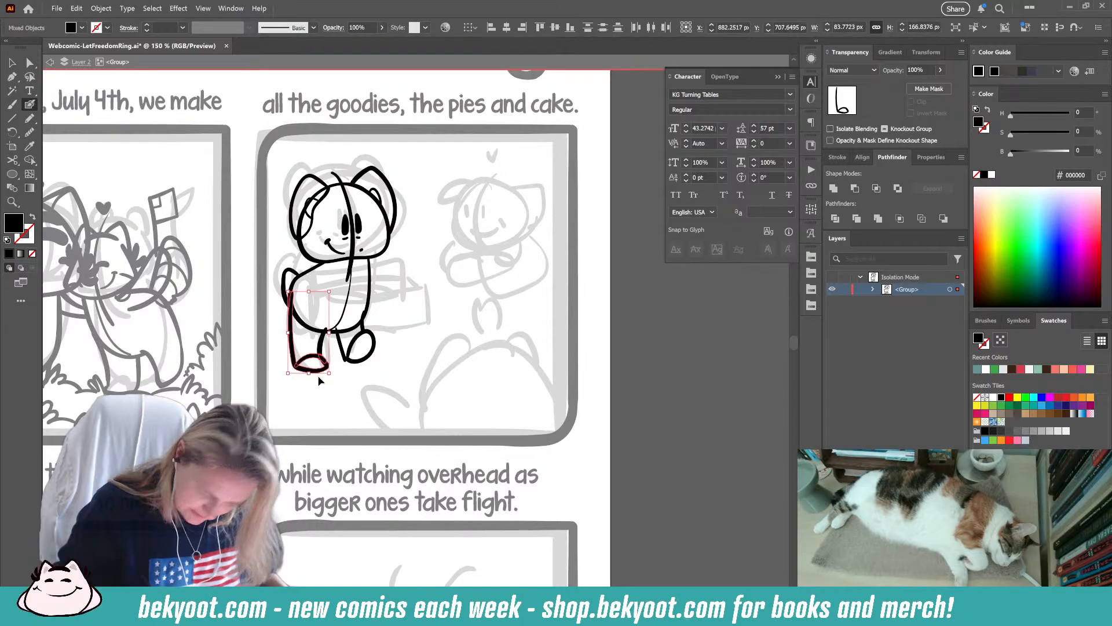
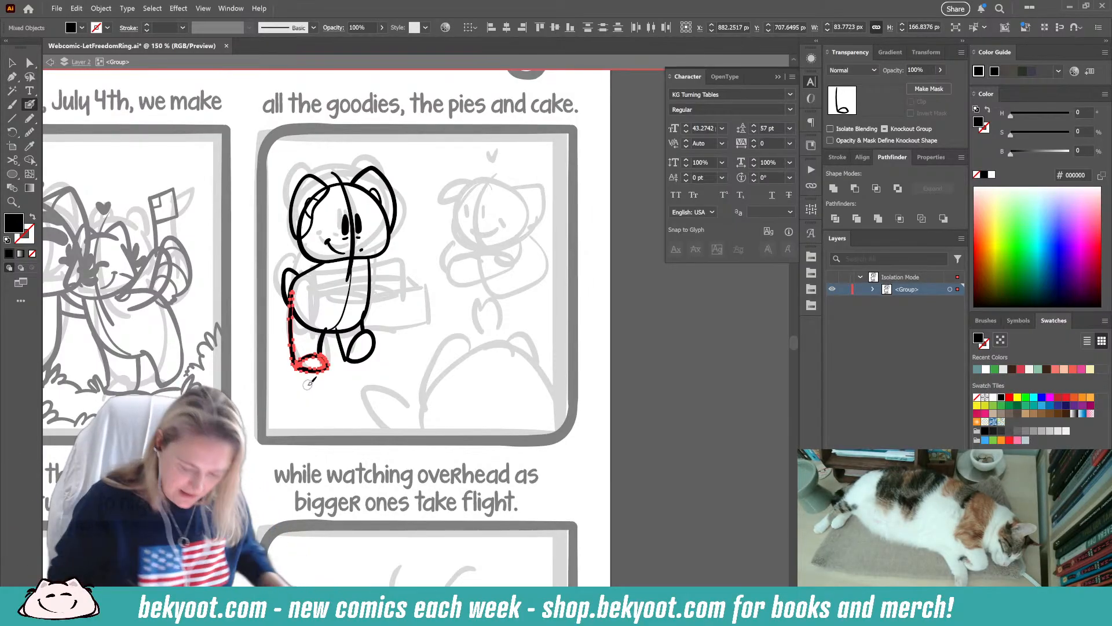
{"action": "left_click", "coordinate": [320, 376], "text": "ctrl"}
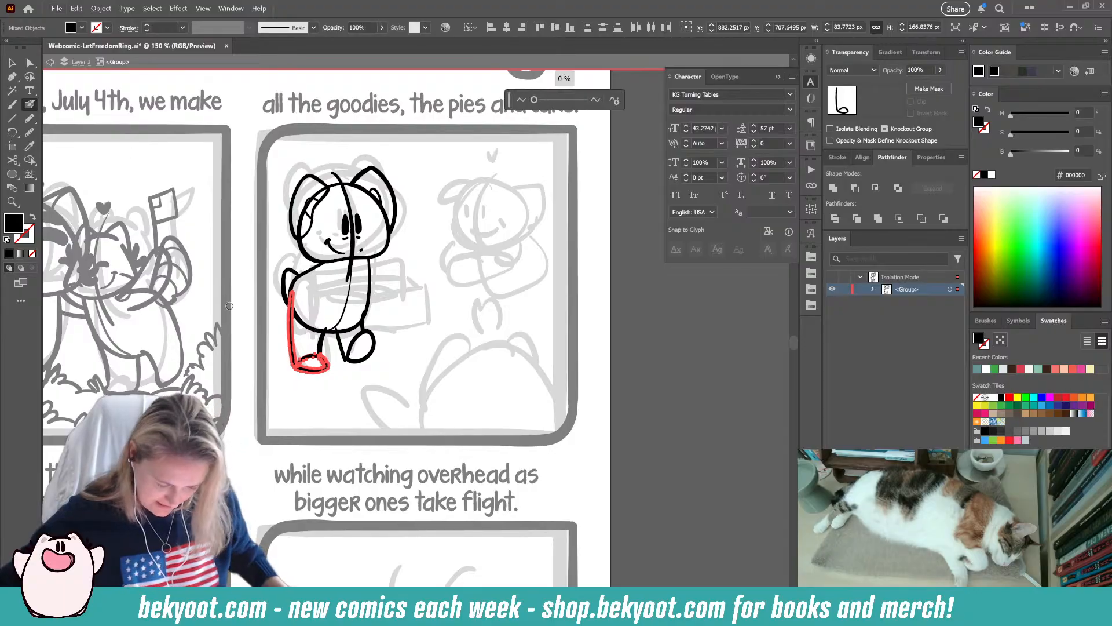
{"action": "scroll", "coordinate": [301, 338], "scroll_direction": "up", "scroll_amount": 2}
{"action": "scroll", "coordinate": [301, 338], "scroll_direction": "up", "scroll_amount": 2}
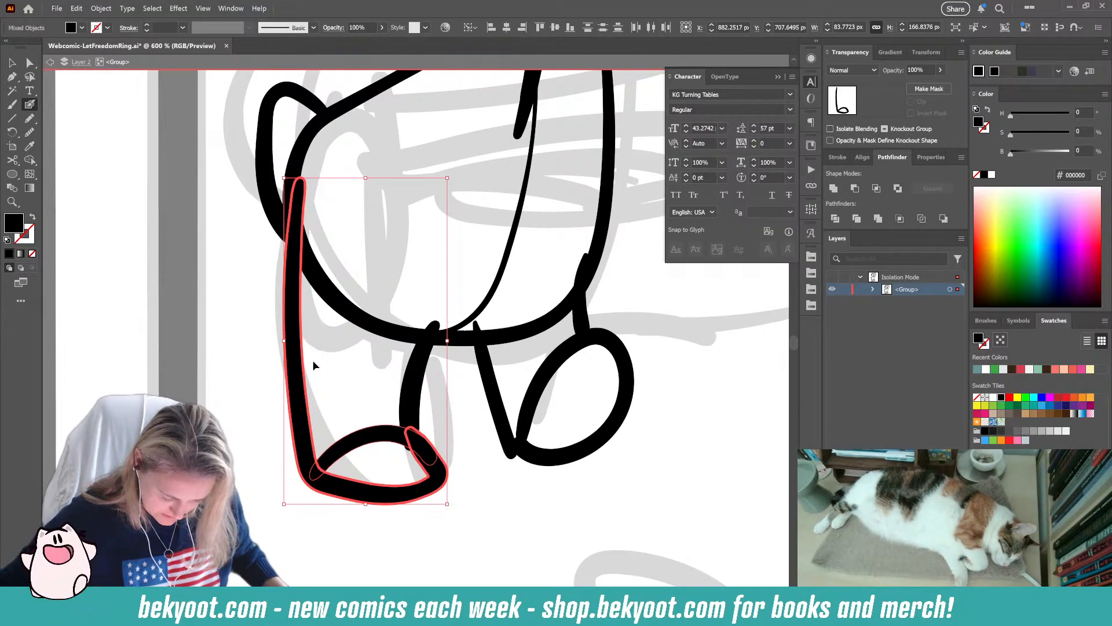
{"action": "left_click", "coordinate": [332, 385]}
{"action": "key", "text": "ctrl+z"}
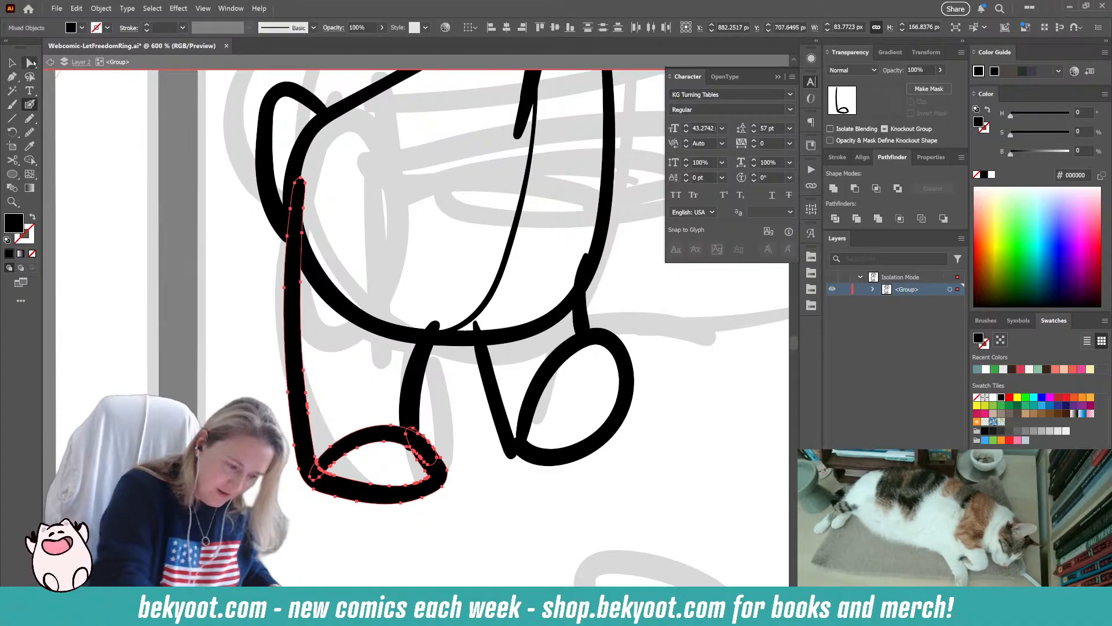
{"action": "key", "text": "a"}
{"action": "left_click", "coordinate": [299, 325]}
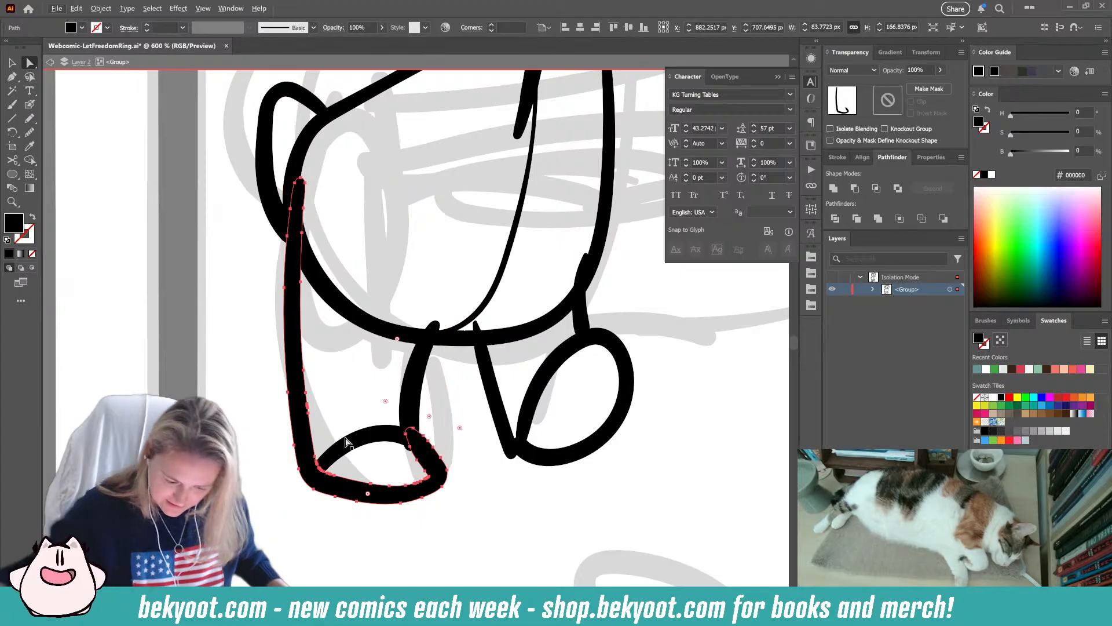
{"action": "scroll", "coordinate": [353, 400], "scroll_direction": "down", "scroll_amount": 2}
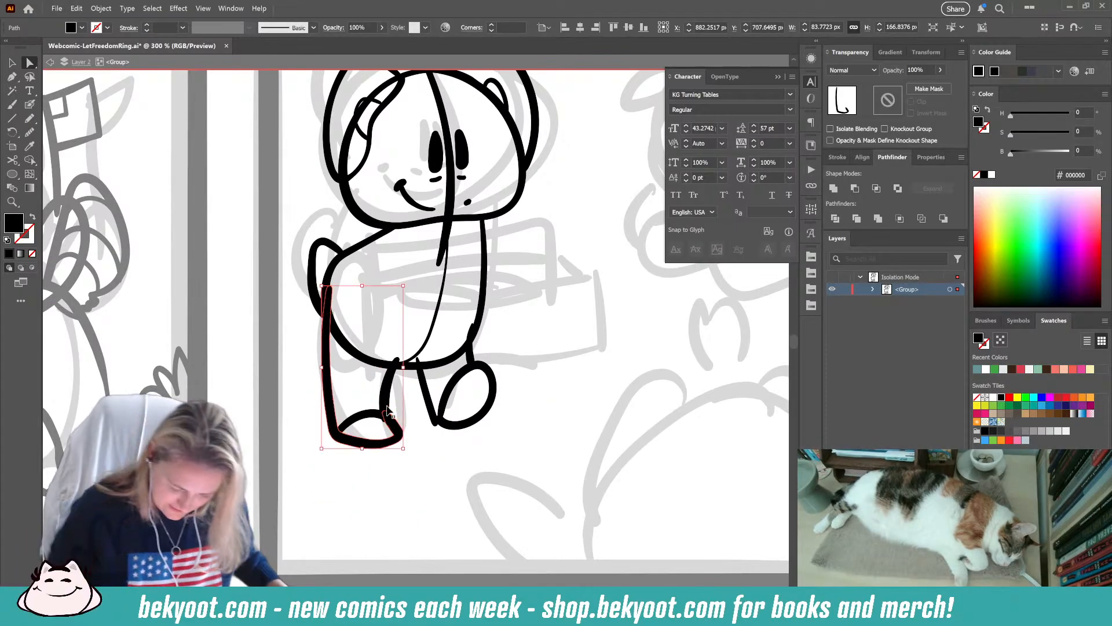
{"action": "key", "text": "ctrl+shift+a"}
{"action": "left_click_drag", "start_coordinate": [342, 465], "coordinate": [303, 462]}
{"action": "left_click", "coordinate": [354, 394]}
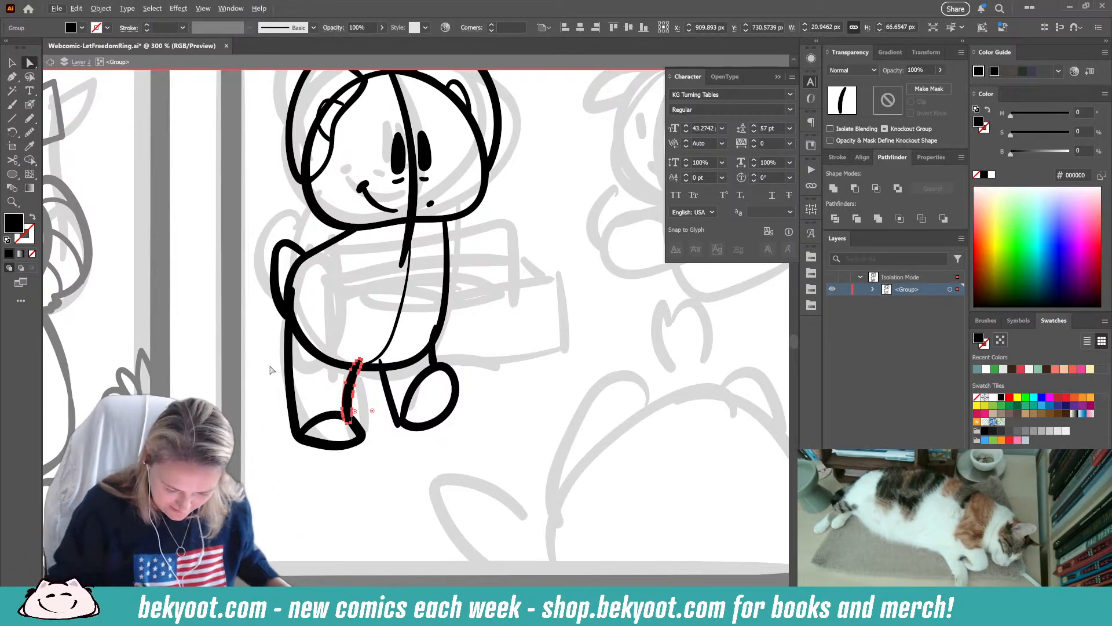
- Lower the opacity of the character's body outline to 37%
{"action": "key", "text": "v"}
{"action": "key", "text": "v"}
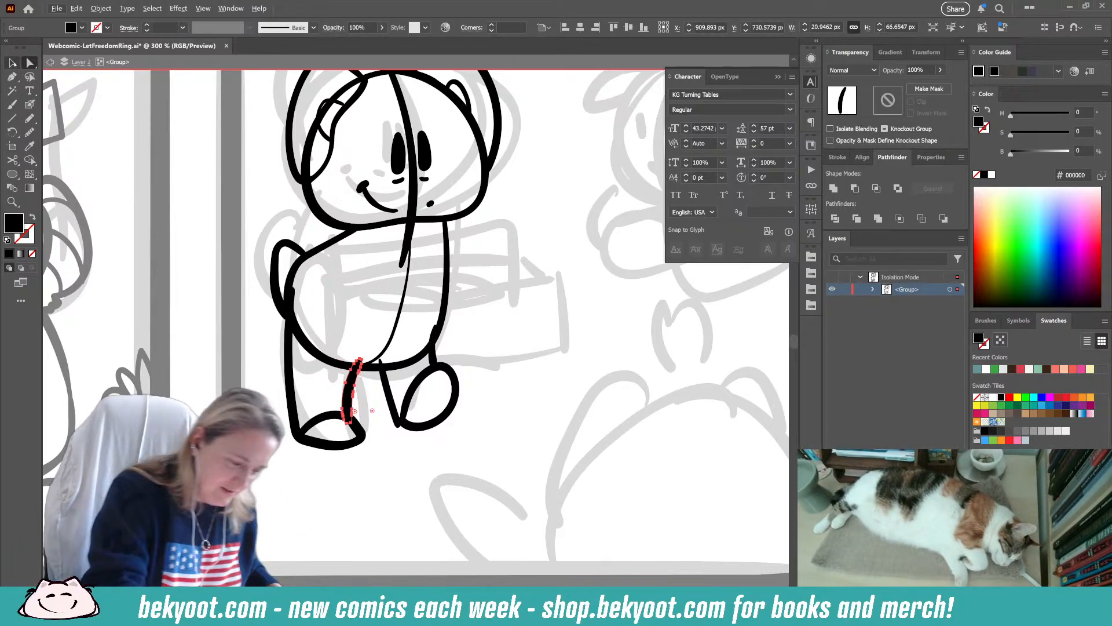
{"action": "left_click", "coordinate": [443, 255]}
{"action": "left_click", "coordinate": [940, 69]}
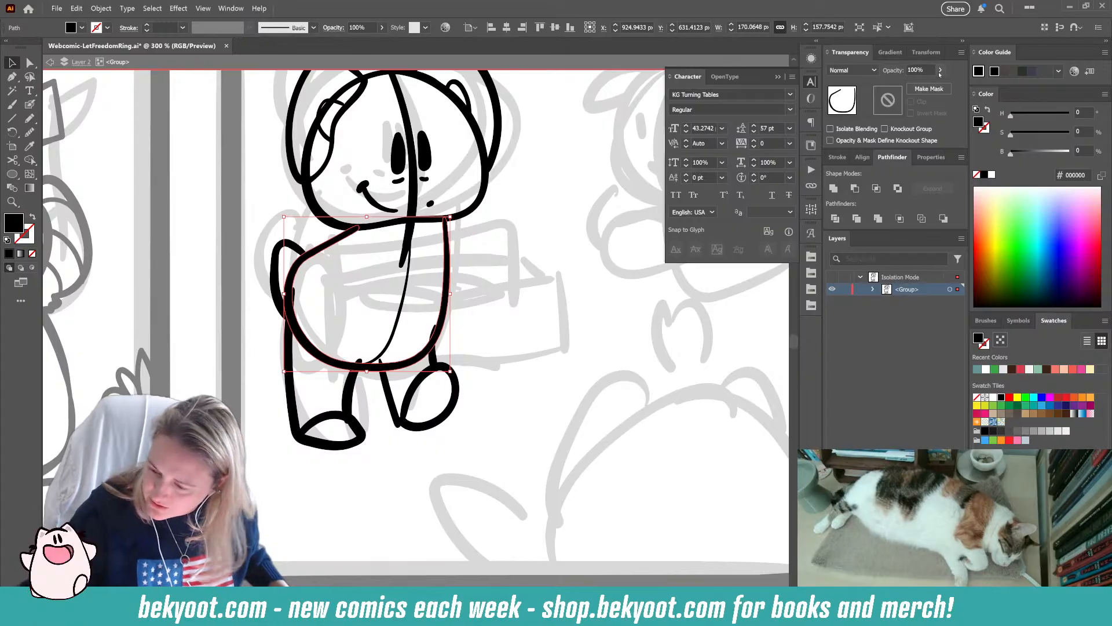
{"action": "left_click_drag", "start_coordinate": [938, 85], "coordinate": [911, 86]}
{"action": "left_click", "coordinate": [524, 317]}
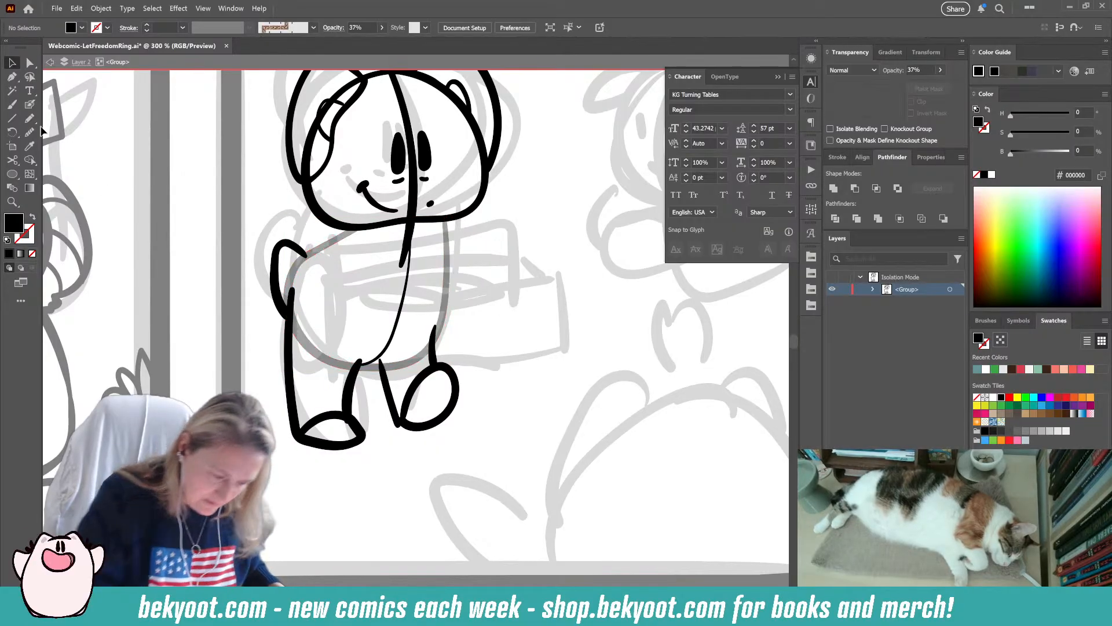
- Ink a new body outline over the faded one, from the chin's right side around the belly and up to the head's left side
{"action": "left_click", "coordinate": [29, 104]}
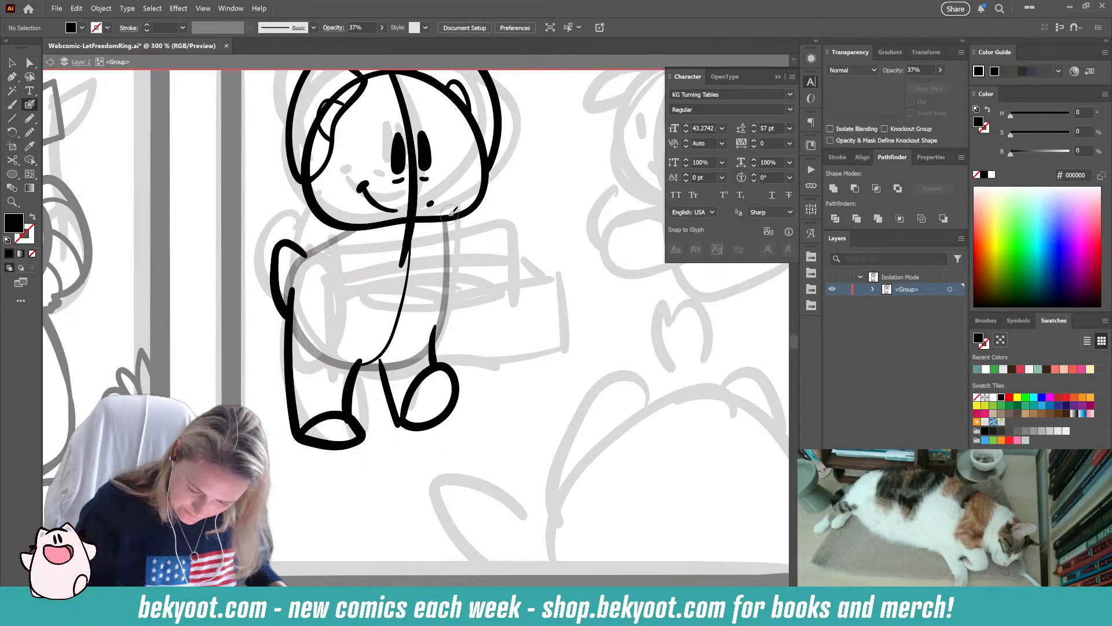
{"action": "left_click_drag", "start_coordinate": [449, 218], "coordinate": [441, 317]}
{"action": "key", "text": "ctrl+z"}
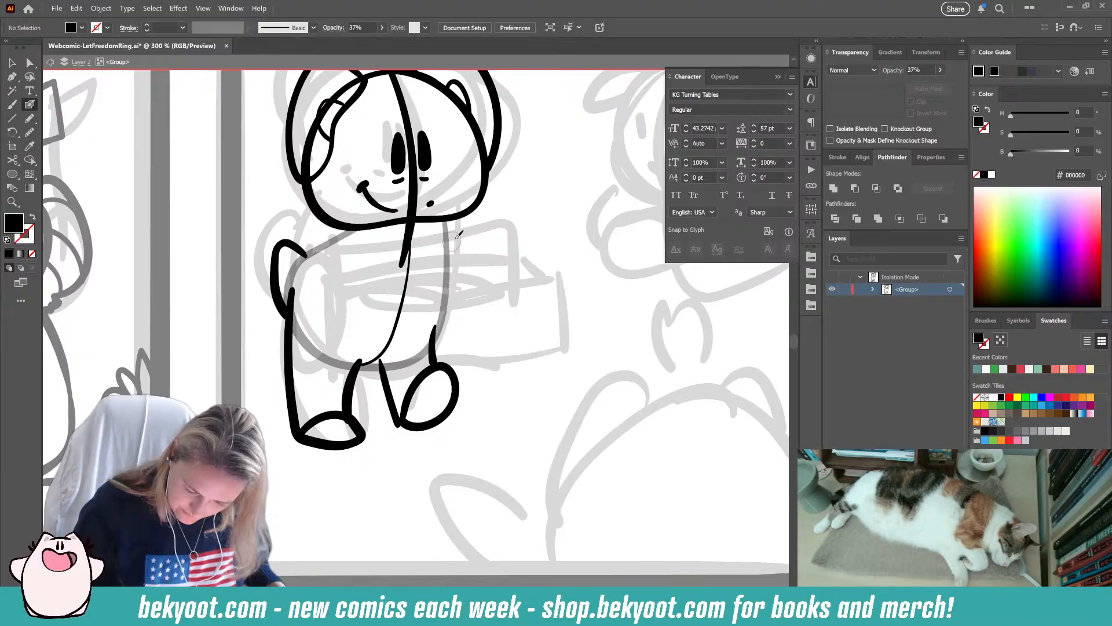
{"action": "left_click", "coordinate": [463, 216], "text": "ctrl"}
{"action": "left_click", "coordinate": [481, 263], "text": "ctrl"}
{"action": "mouse_move", "coordinate": [455, 210]}
{"action": "left_mouse_down"}
{"action": "mouse_move", "coordinate": [445, 311]}
{"action": "mouse_move", "coordinate": [423, 353]}
{"action": "mouse_move", "coordinate": [382, 368]}
{"action": "mouse_move", "coordinate": [320, 356]}
{"action": "mouse_move", "coordinate": [291, 296]}
{"action": "mouse_move", "coordinate": [368, 218]}
{"action": "left_mouse_up"}
{"action": "key", "text": "shift+x"}
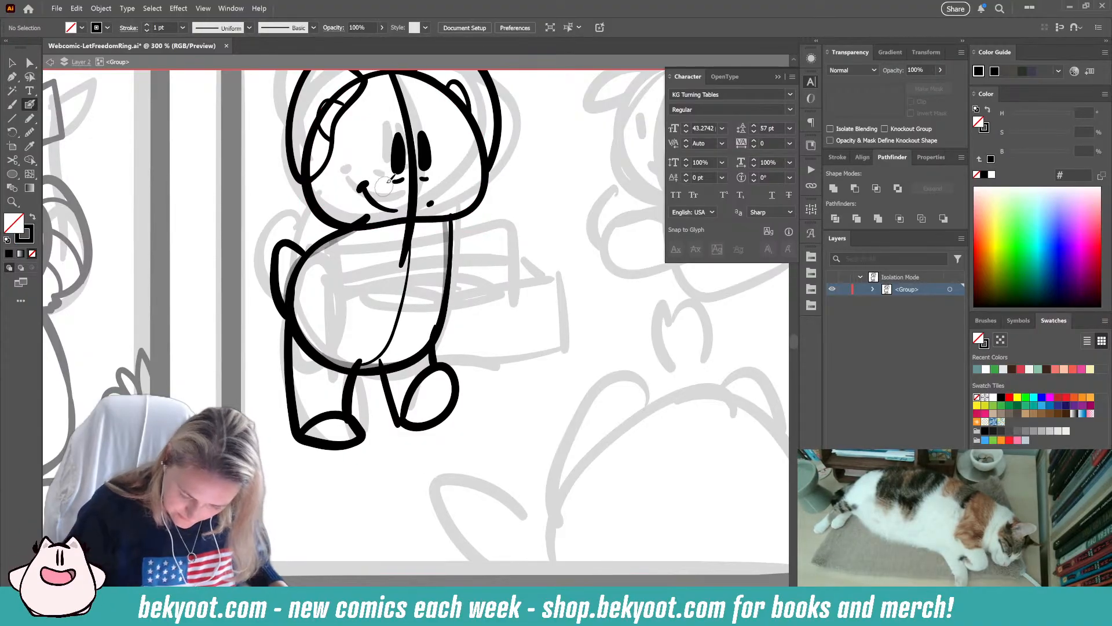
- Trim the new body outline's end where it crosses into the head and smooth the outline slightly
{"action": "left_click", "coordinate": [464, 231], "text": "ctrl"}
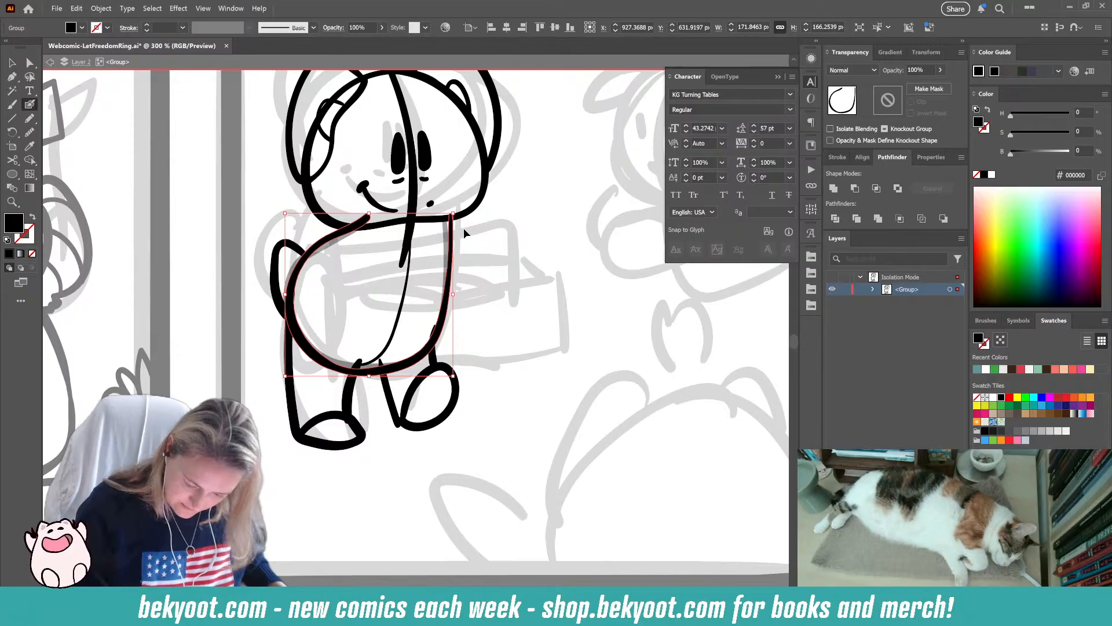
{"action": "left_click_drag", "start_coordinate": [371, 217], "coordinate": [346, 218]}
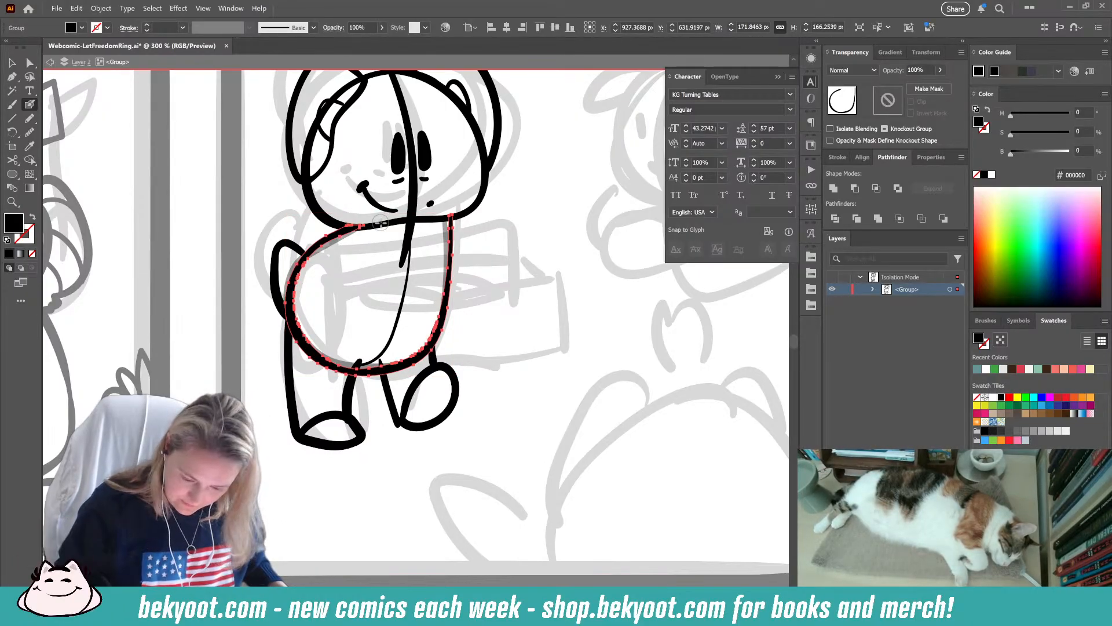
{"action": "key", "text": "ctrl+alt+s"}
{"action": "left_click", "coordinate": [535, 100]}
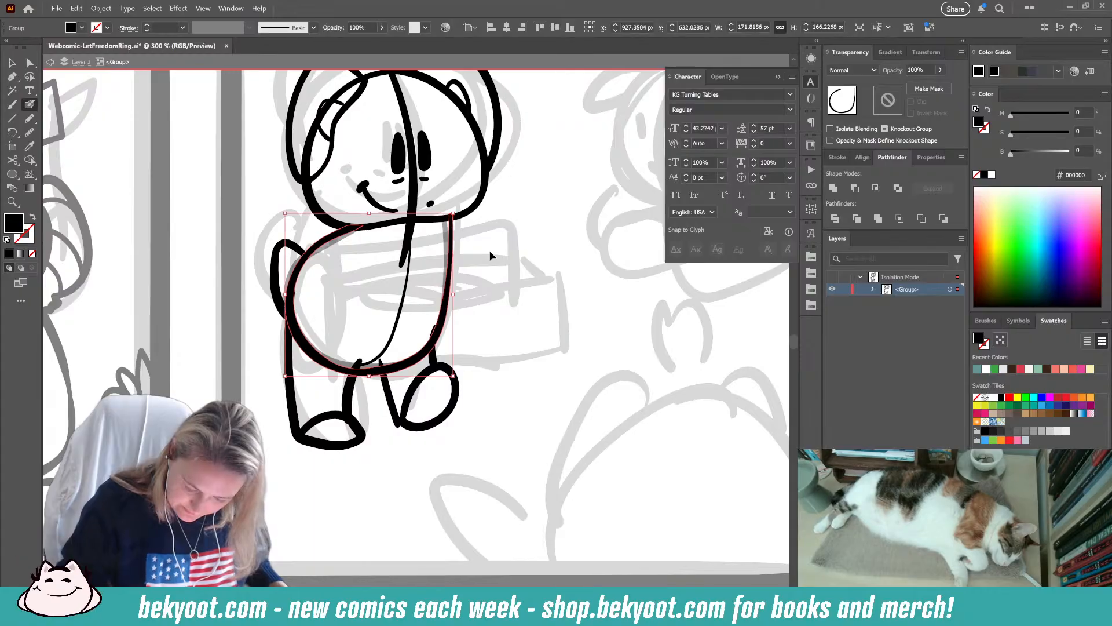
{"action": "left_click", "coordinate": [492, 254], "text": "ctrl"}
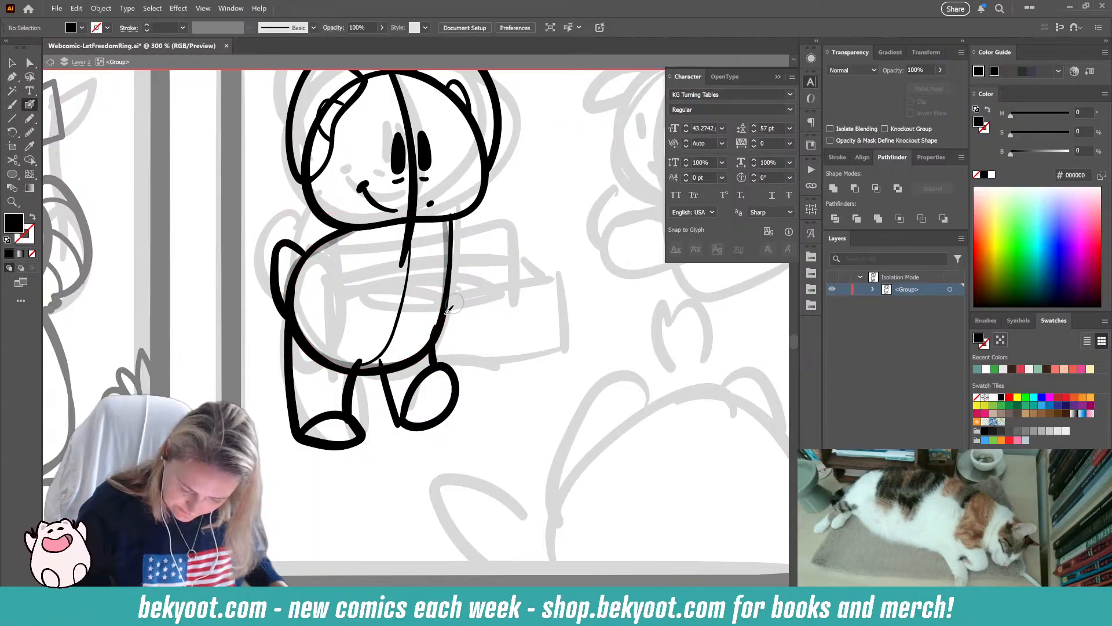
- Delete the newly inked body outline that lies over the faded one
{"action": "left_click", "coordinate": [335, 245], "text": "ctrl"}
{"action": "left_click", "coordinate": [336, 245], "text": "ctrl"}
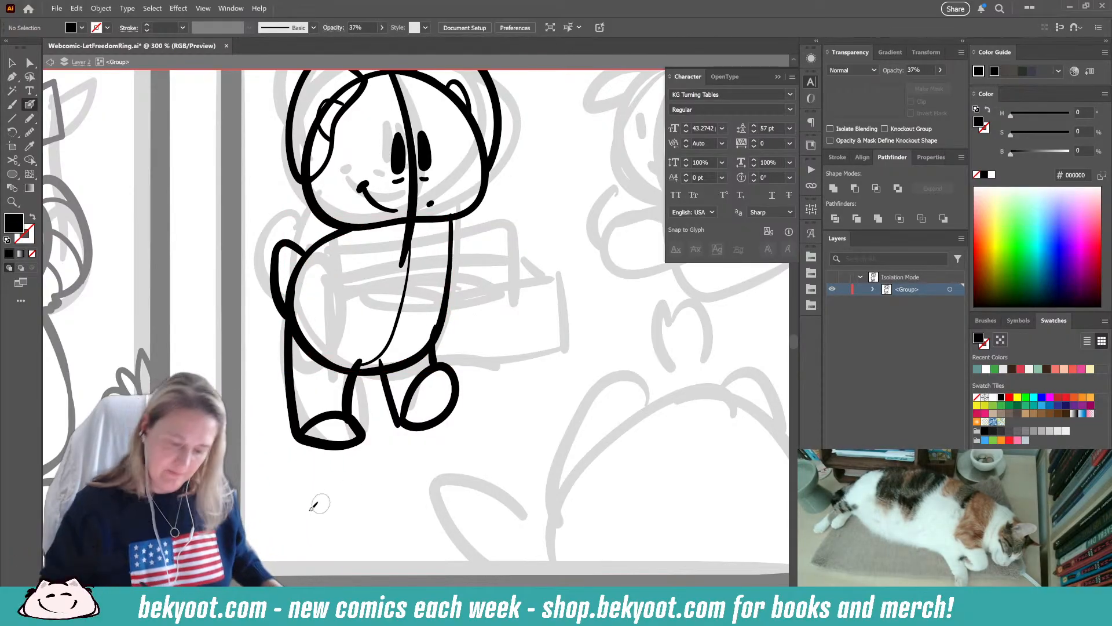
{"action": "left_click", "coordinate": [301, 249], "text": "ctrl"}
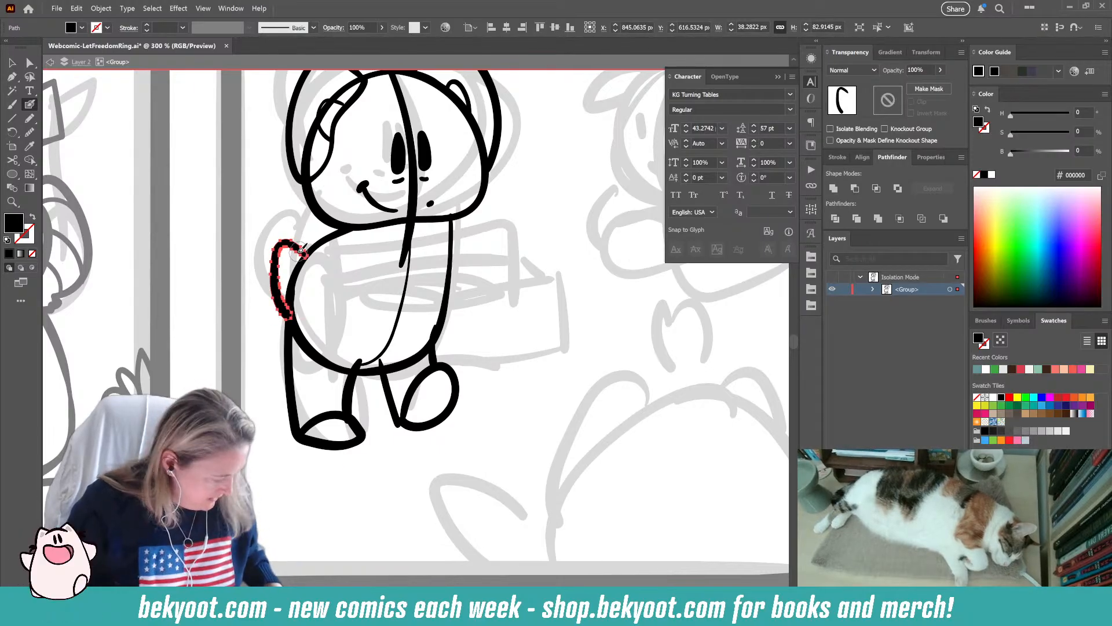
{"action": "left_click", "coordinate": [310, 251], "text": "ctrl"}
{"action": "key", "text": "ctrl+g"}
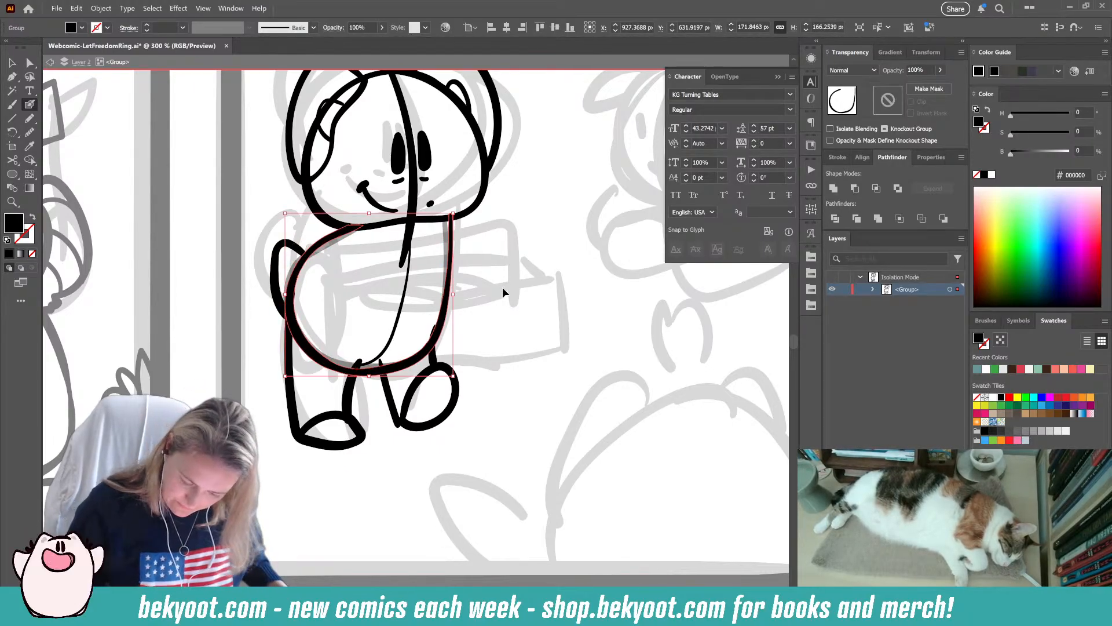
{"action": "left_click", "coordinate": [503, 288], "text": "ctrl"}
{"action": "left_click", "coordinate": [454, 231], "text": "ctrl"}
{"action": "key", "text": "Delete"}
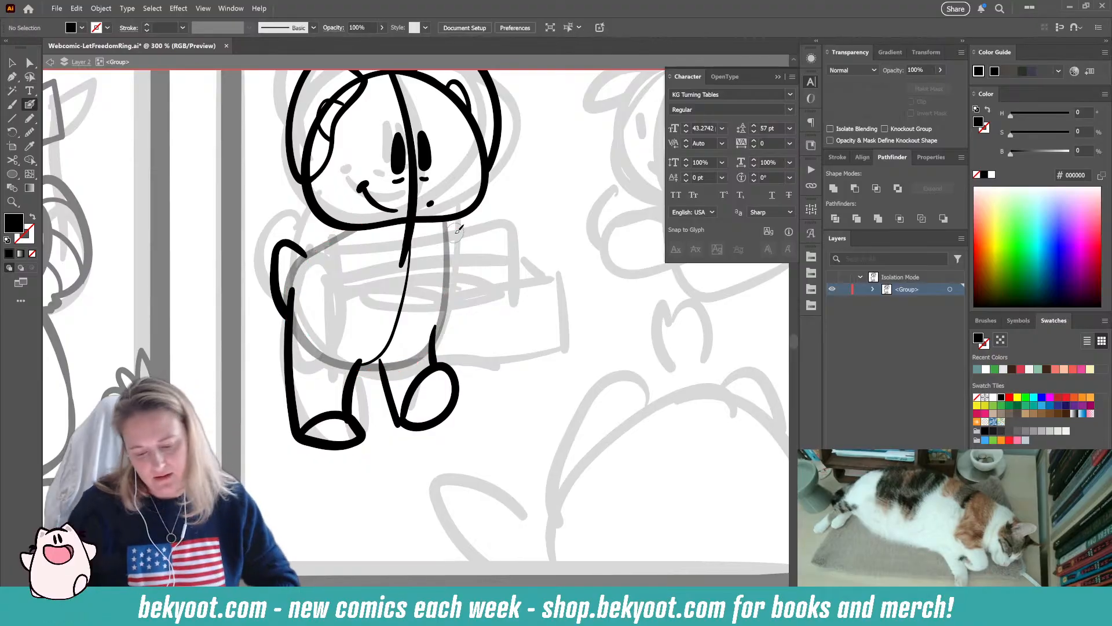
- Delete both legs with their feet and the thin centre line running down the belly
{"action": "left_click", "coordinate": [449, 409], "text": "ctrl"}
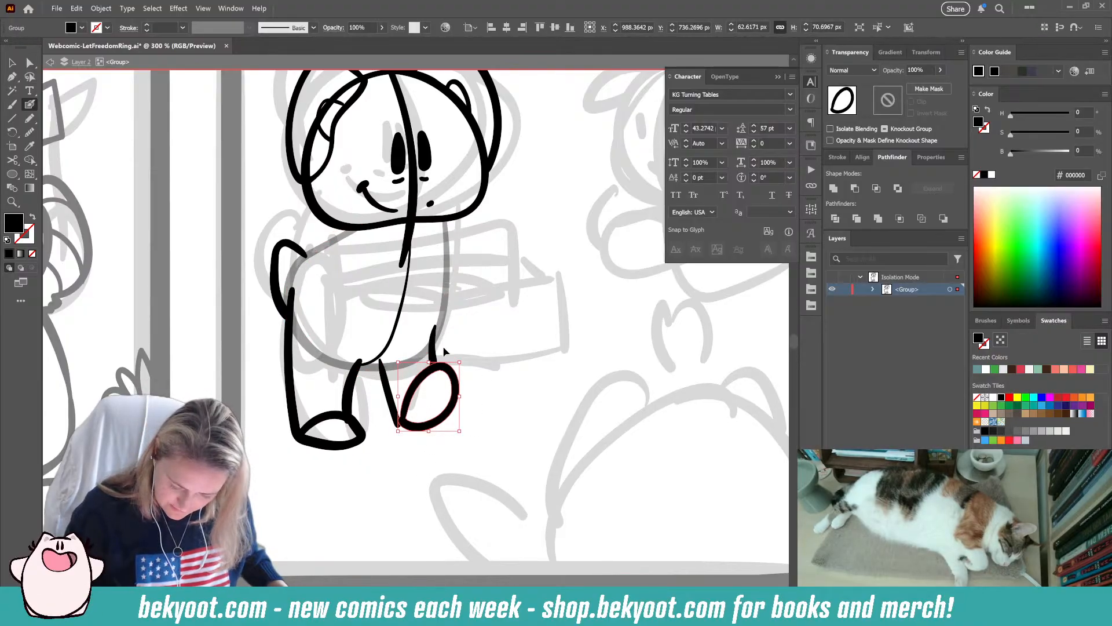
{"action": "left_click", "coordinate": [380, 408], "text": "ctrl+shift"}
{"action": "left_click", "coordinate": [350, 408], "text": "ctrl+shift"}
{"action": "left_click", "coordinate": [320, 446], "text": "ctrl+shift"}
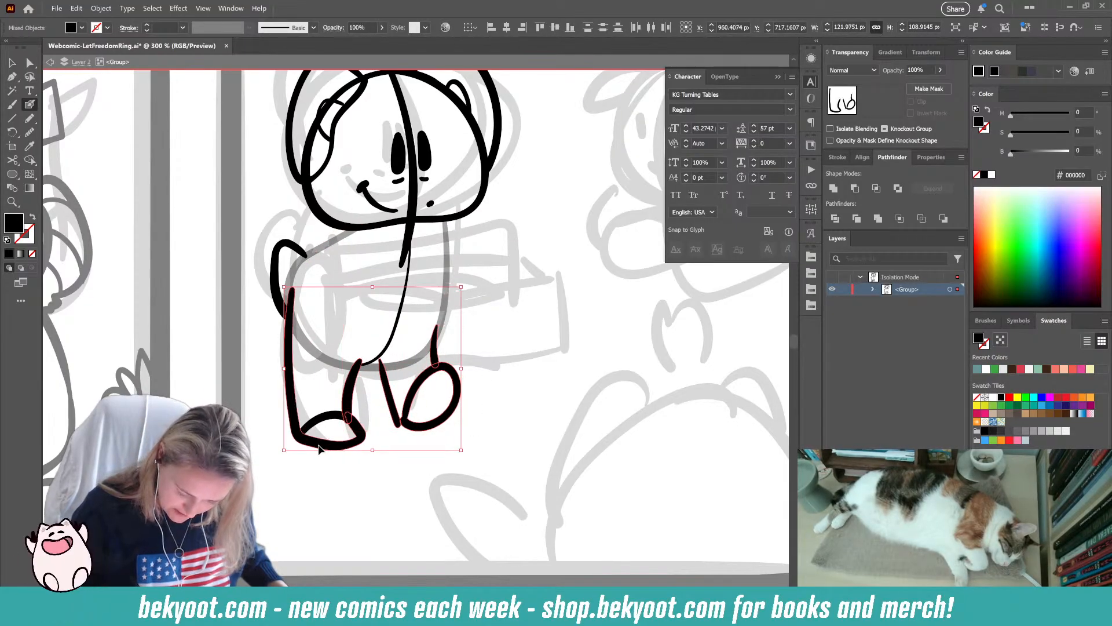
{"action": "key", "text": "Delete"}
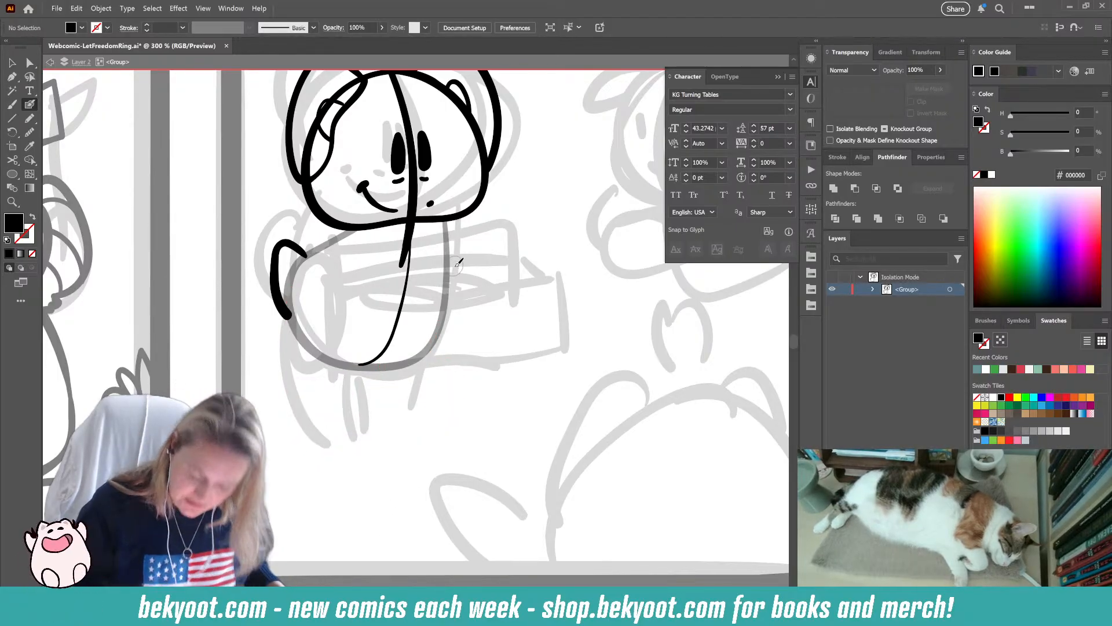
{"action": "mouse_move", "coordinate": [408, 272]}
{"action": "left_mouse_down"}
{"action": "mouse_move", "coordinate": [374, 346]}
{"action": "mouse_move", "coordinate": [405, 293]}
{"action": "mouse_move", "coordinate": [404, 303]}
{"action": "left_mouse_up"}
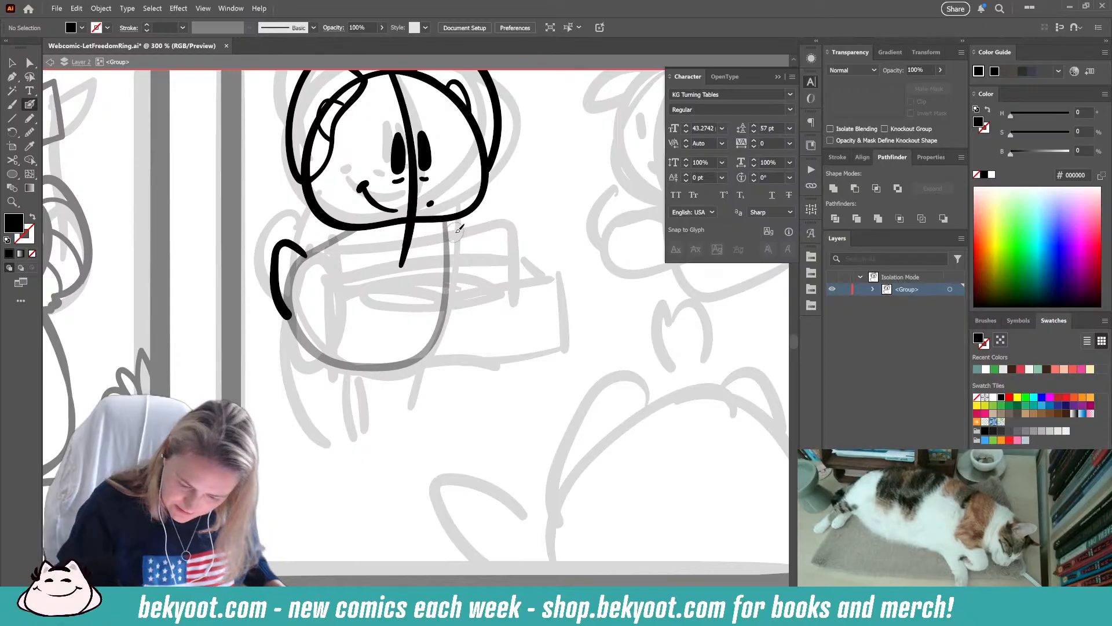
- Ink the body outline again over the faded one, running from below the chin around the belly and back up to the head
{"action": "mouse_move", "coordinate": [452, 216]}
{"action": "left_mouse_down"}
{"action": "mouse_move", "coordinate": [447, 308]}
{"action": "mouse_move", "coordinate": [426, 348]}
{"action": "mouse_move", "coordinate": [374, 367]}
{"action": "mouse_move", "coordinate": [309, 338]}
{"action": "mouse_move", "coordinate": [307, 264]}
{"action": "mouse_move", "coordinate": [363, 214]}
{"action": "left_mouse_up"}
{"action": "key", "text": "ctrl+z"}
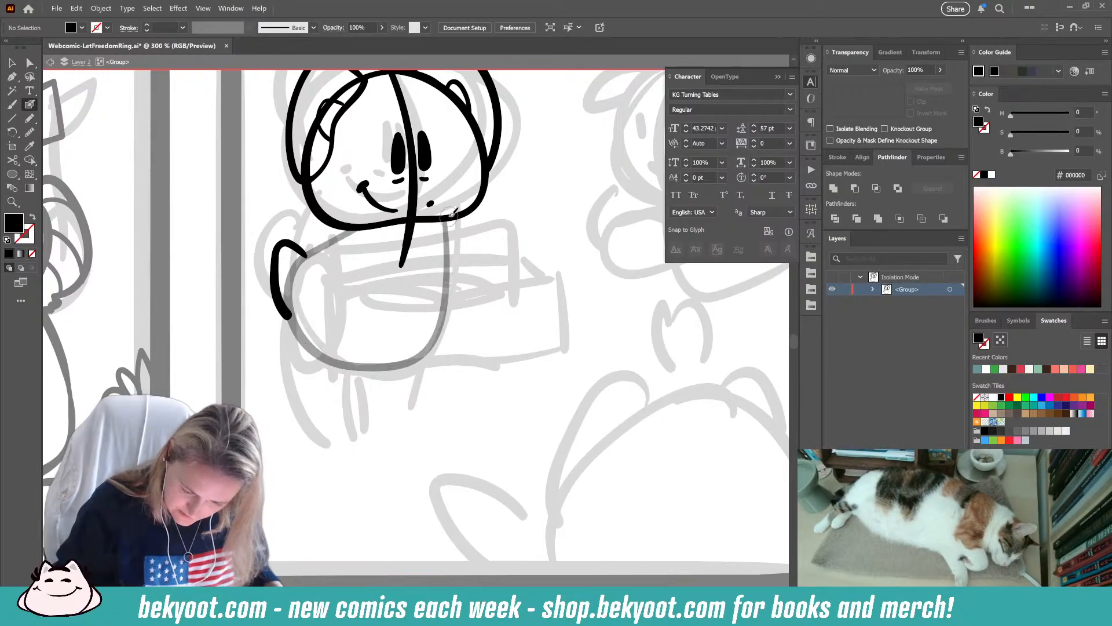
{"action": "mouse_move", "coordinate": [452, 219]}
{"action": "left_mouse_down"}
{"action": "mouse_move", "coordinate": [444, 311]}
{"action": "mouse_move", "coordinate": [391, 369]}
{"action": "mouse_move", "coordinate": [303, 334]}
{"action": "mouse_move", "coordinate": [331, 245]}
{"action": "mouse_move", "coordinate": [380, 217]}
{"action": "left_mouse_up"}
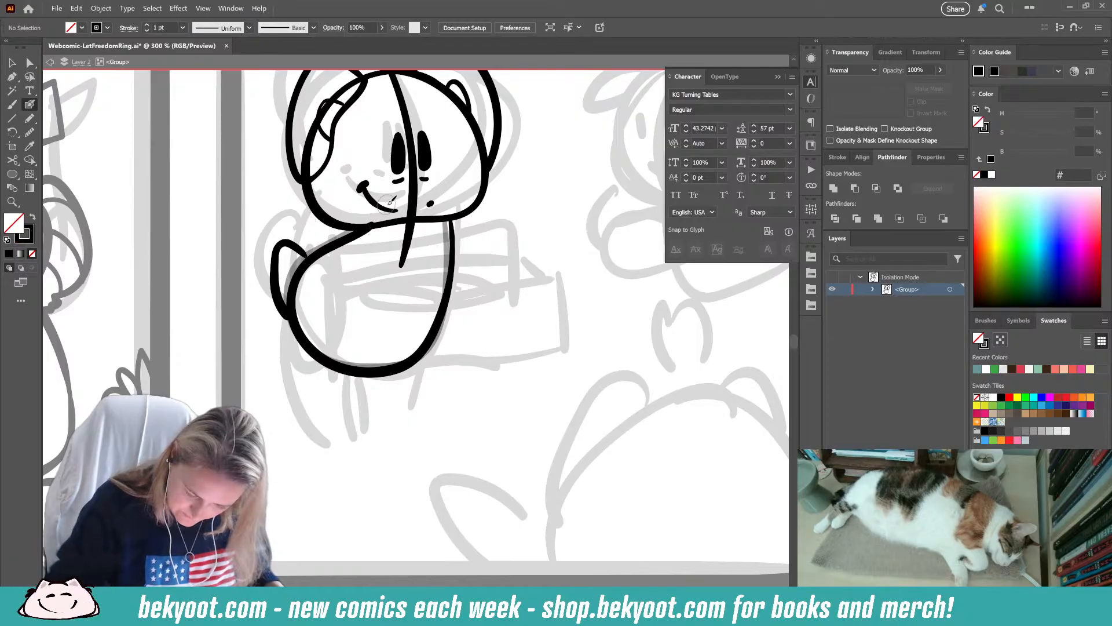
- Widen the newly inked body outline slightly and delete the faded outline beneath it
{"action": "left_click", "coordinate": [449, 310], "text": "ctrl"}
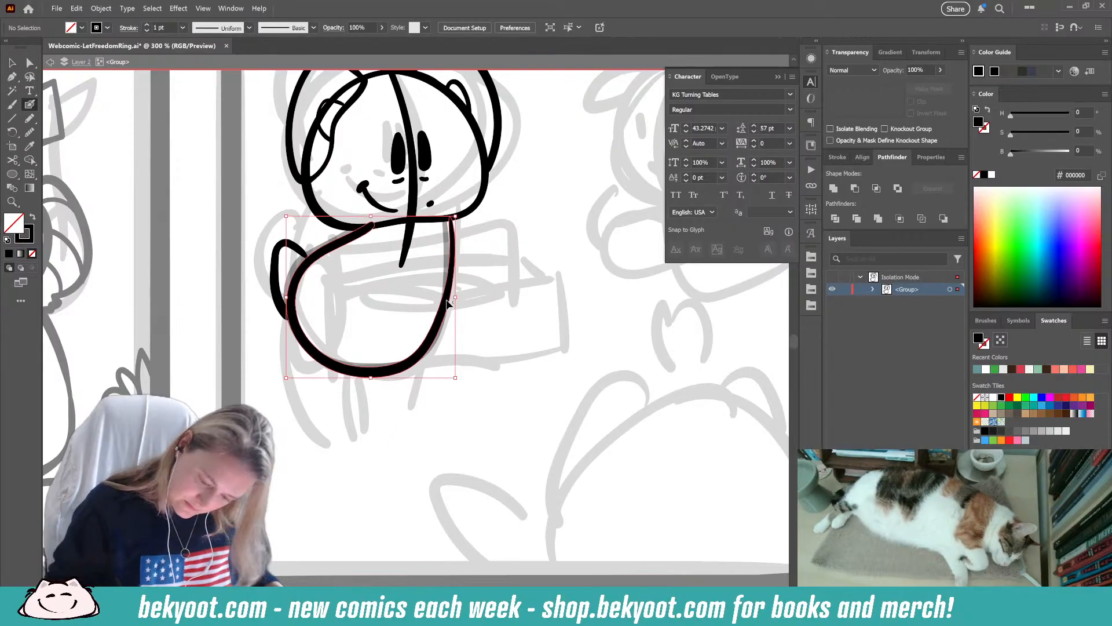
{"action": "left_click_drag", "start_coordinate": [455, 297], "coordinate": [459, 297]}
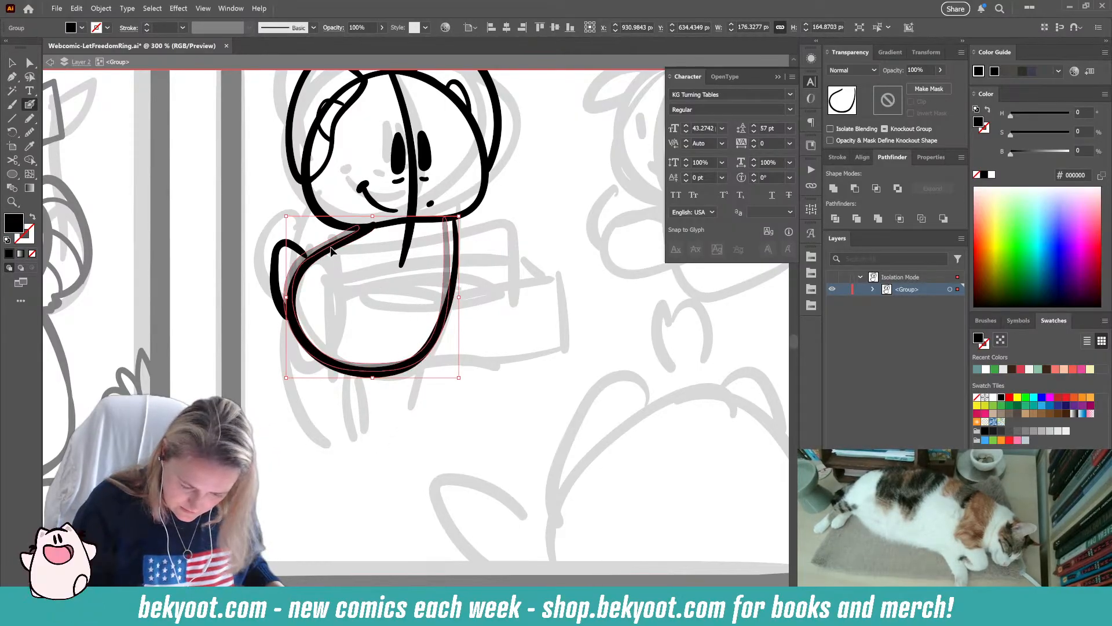
{"action": "left_click_drag", "start_coordinate": [334, 247], "coordinate": [336, 247]}
{"action": "left_click", "coordinate": [498, 254], "text": "ctrl"}
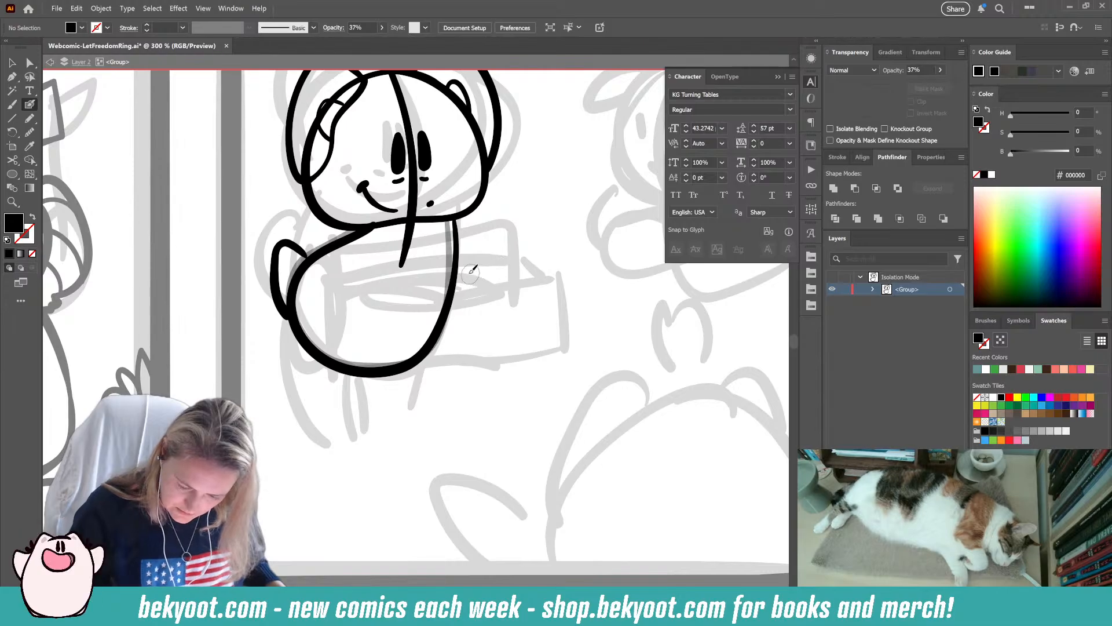
{"action": "left_click", "coordinate": [450, 257], "text": "ctrl"}
{"action": "key", "text": "Delete"}
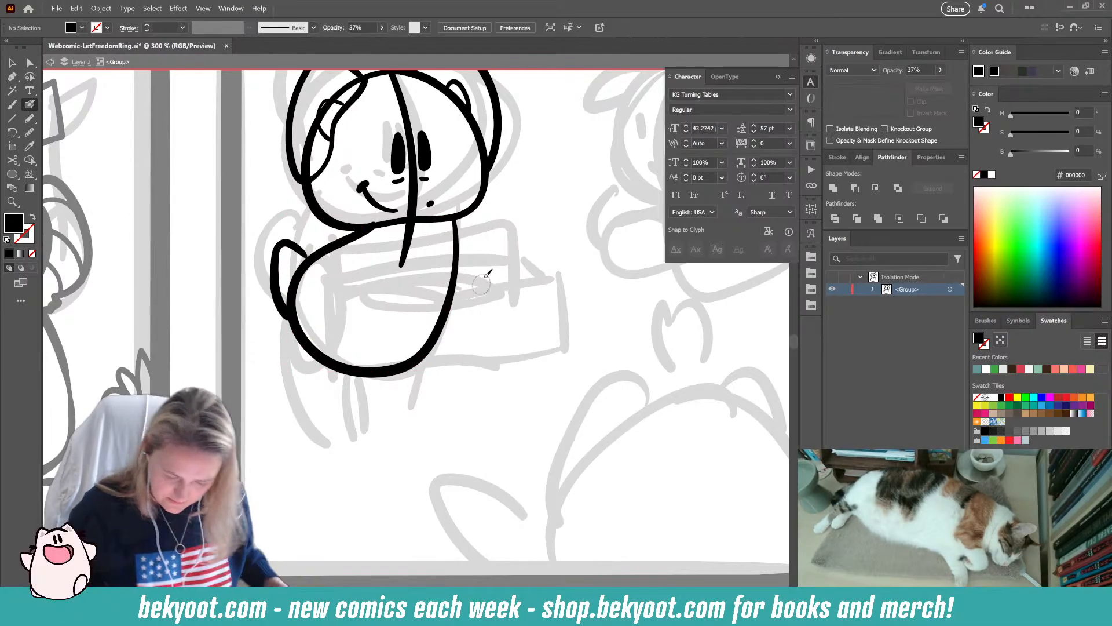
- Shift the body outline slightly left and redraw the small rounded loop on its left side to meet the new position
{"action": "left_click_drag", "start_coordinate": [435, 335], "coordinate": [425, 335]}
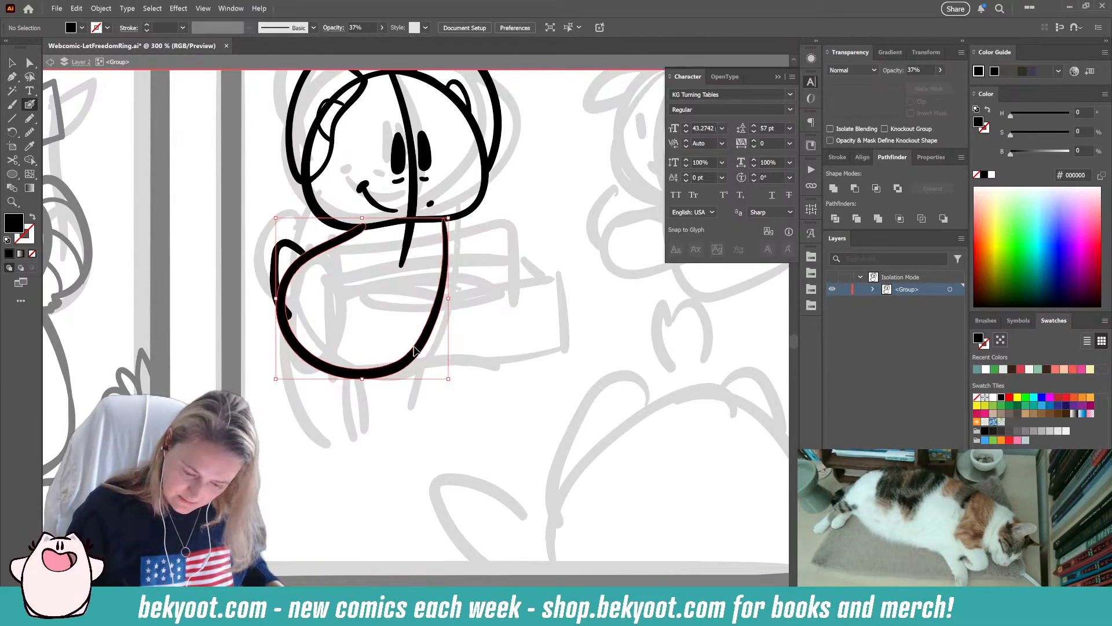
{"action": "left_click", "coordinate": [498, 299], "text": "ctrl"}
{"action": "left_click", "coordinate": [298, 249], "text": "ctrl"}
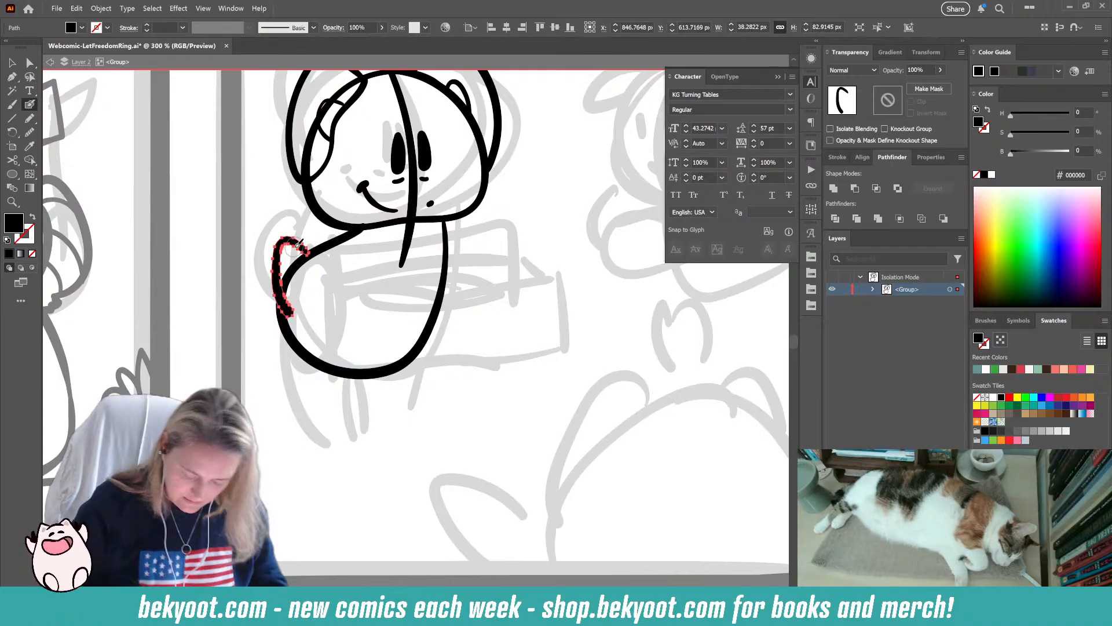
{"action": "key", "text": "Delete"}
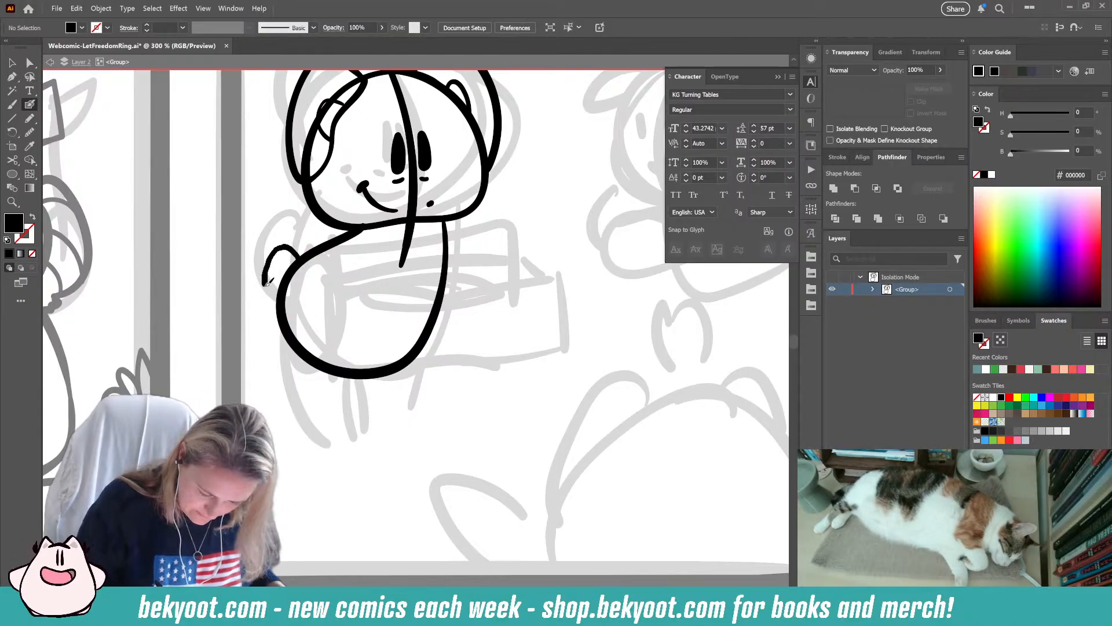
{"action": "left_click_drag", "start_coordinate": [268, 282], "coordinate": [283, 309]}
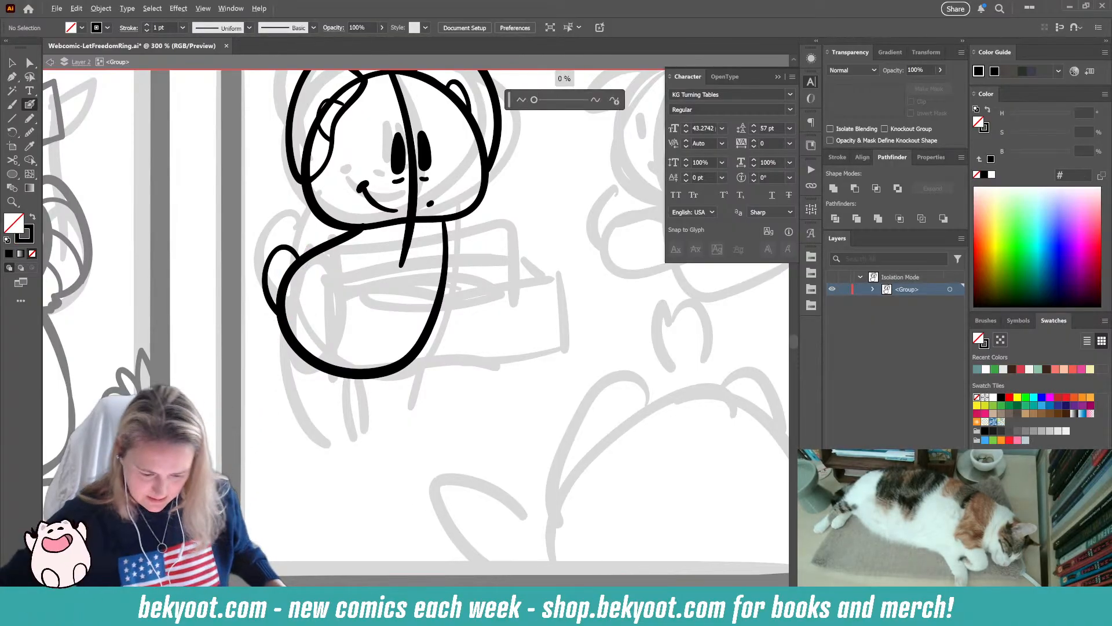
- Ink a curved centre line down the belly and a short shoulder line sloping out from under the chin's right side
{"action": "key", "text": "ctrl+1"}
{"action": "scroll", "coordinate": [361, 422], "scroll_direction": "up", "scroll_amount": 3}
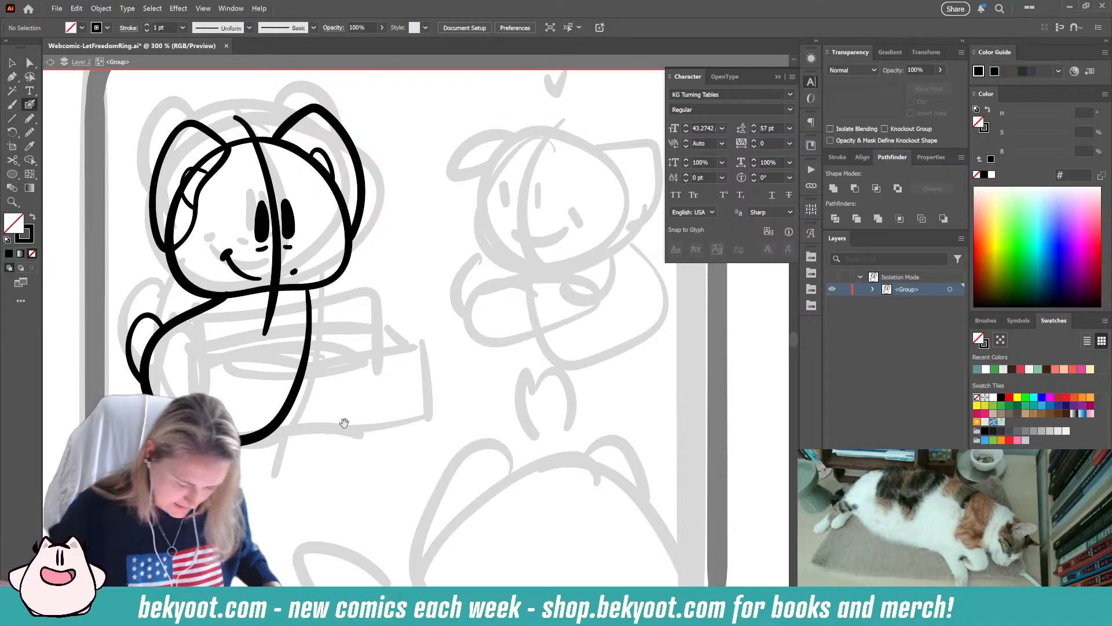
{"action": "left_click_drag", "start_coordinate": [290, 410], "coordinate": [429, 378]}
{"action": "mouse_move", "coordinate": [418, 253]}
{"action": "left_mouse_down"}
{"action": "mouse_move", "coordinate": [415, 343]}
{"action": "mouse_move", "coordinate": [399, 391]}
{"action": "mouse_move", "coordinate": [371, 415]}
{"action": "left_mouse_up"}
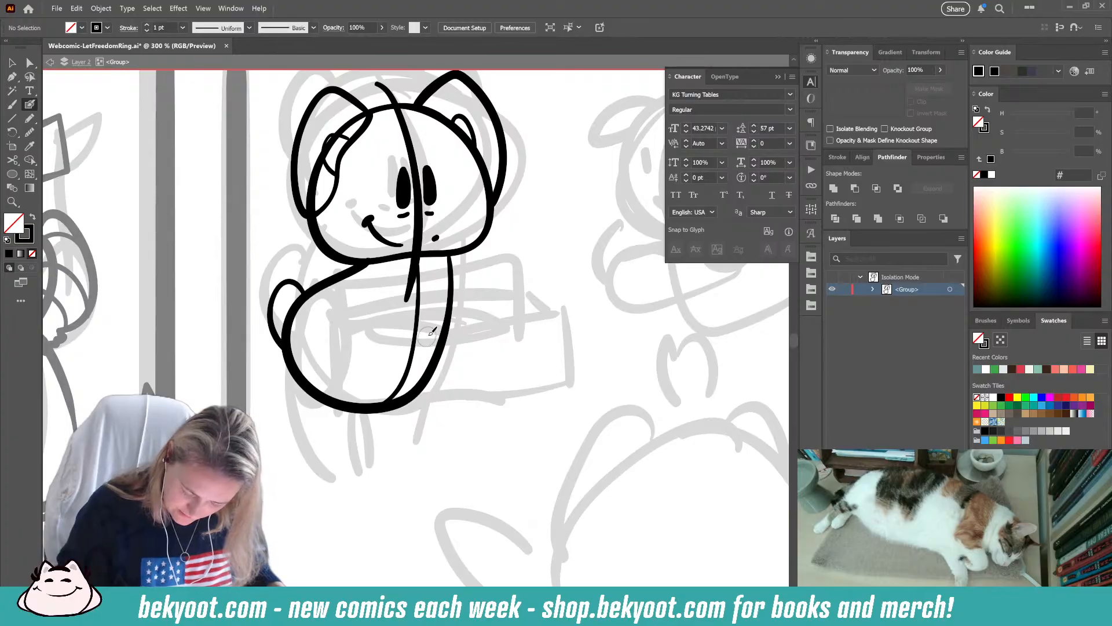
{"action": "left_click_drag", "start_coordinate": [454, 258], "coordinate": [509, 298]}
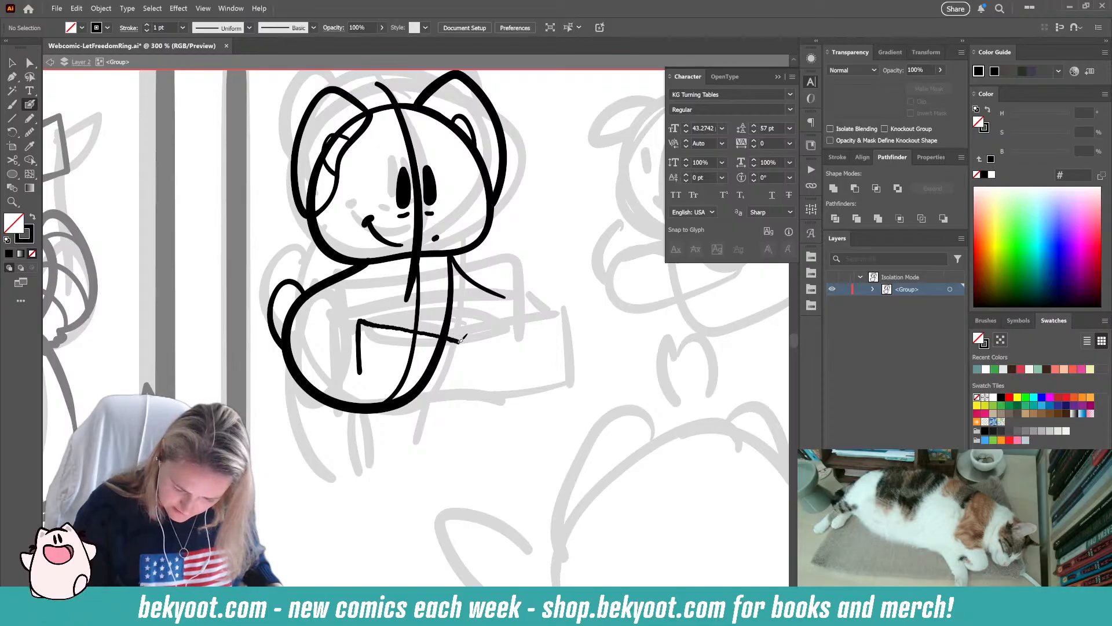
- Ink the box's four-sided left face over the belly and adjust its right and upper edges so the corners meet
{"action": "left_click_drag", "start_coordinate": [360, 373], "coordinate": [456, 404]}
{"action": "left_click_drag", "start_coordinate": [460, 341], "coordinate": [458, 403]}
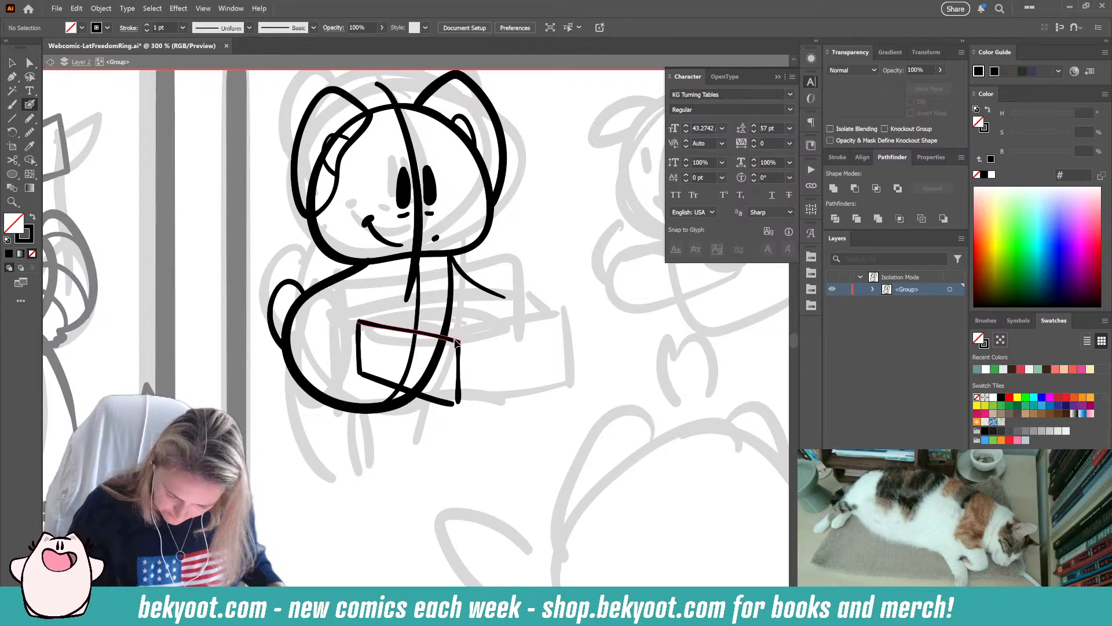
{"action": "left_click", "coordinate": [455, 340], "text": "ctrl"}
{"action": "left_click", "coordinate": [459, 388], "text": "ctrl+shift"}
{"action": "left_click_drag", "start_coordinate": [462, 362], "coordinate": [455, 361]}
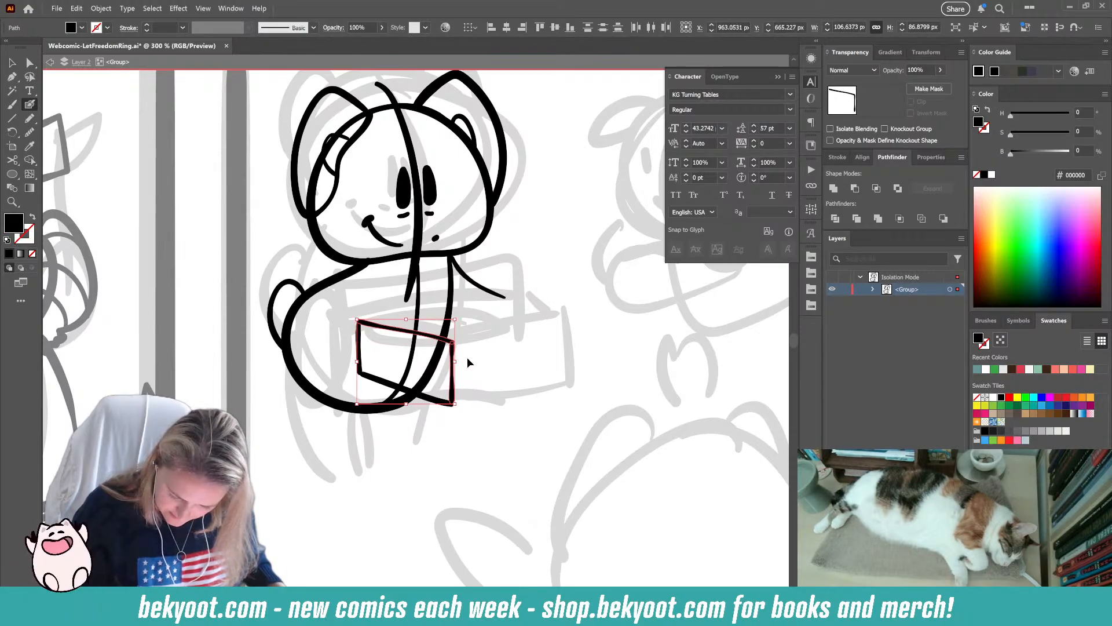
{"action": "left_click", "coordinate": [468, 363], "text": "ctrl"}
{"action": "left_click", "coordinate": [446, 406], "text": "ctrl"}
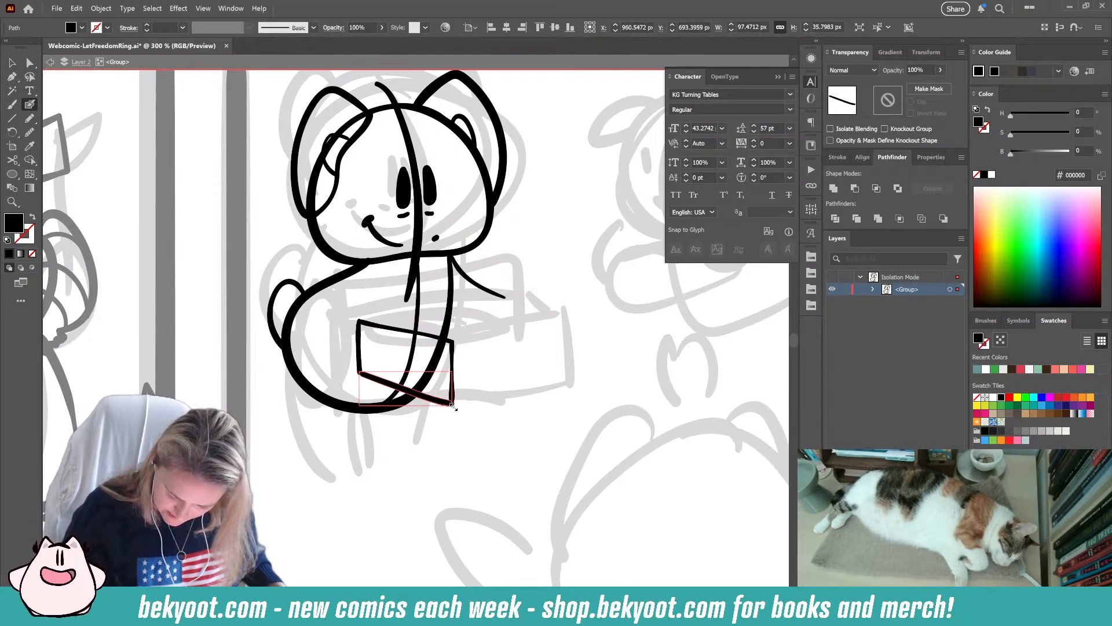
{"action": "left_click", "coordinate": [471, 417], "text": "ctrl"}
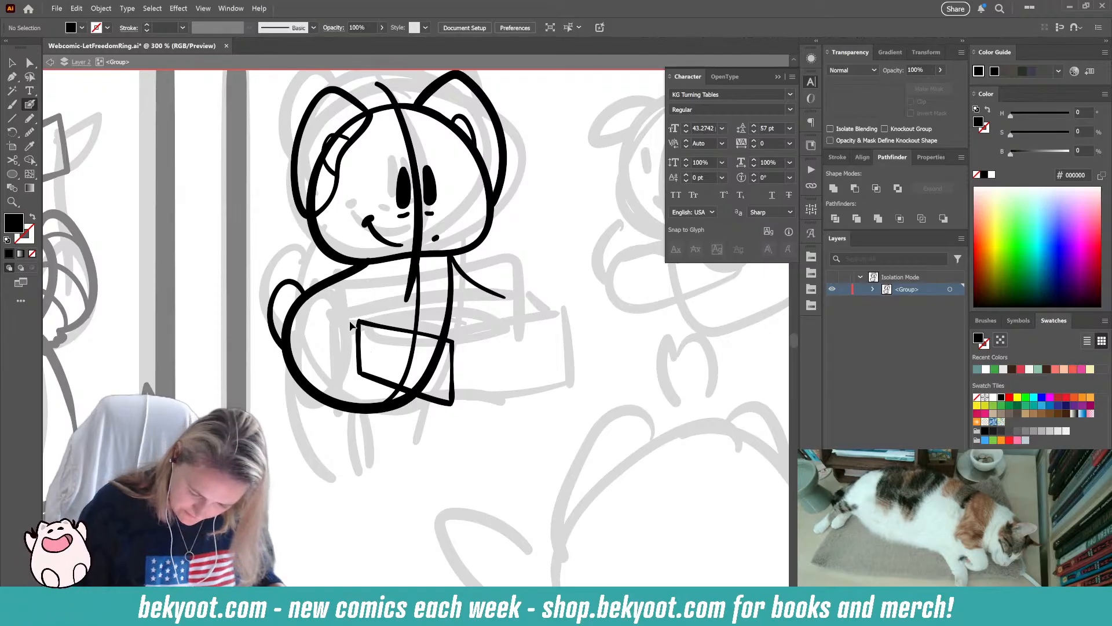
- Group the lines of the box's left face and move the face slightly up and to the right
{"action": "left_click_drag", "start_coordinate": [350, 322], "coordinate": [379, 369]}
{"action": "left_click", "coordinate": [451, 383], "text": "ctrl+shift"}
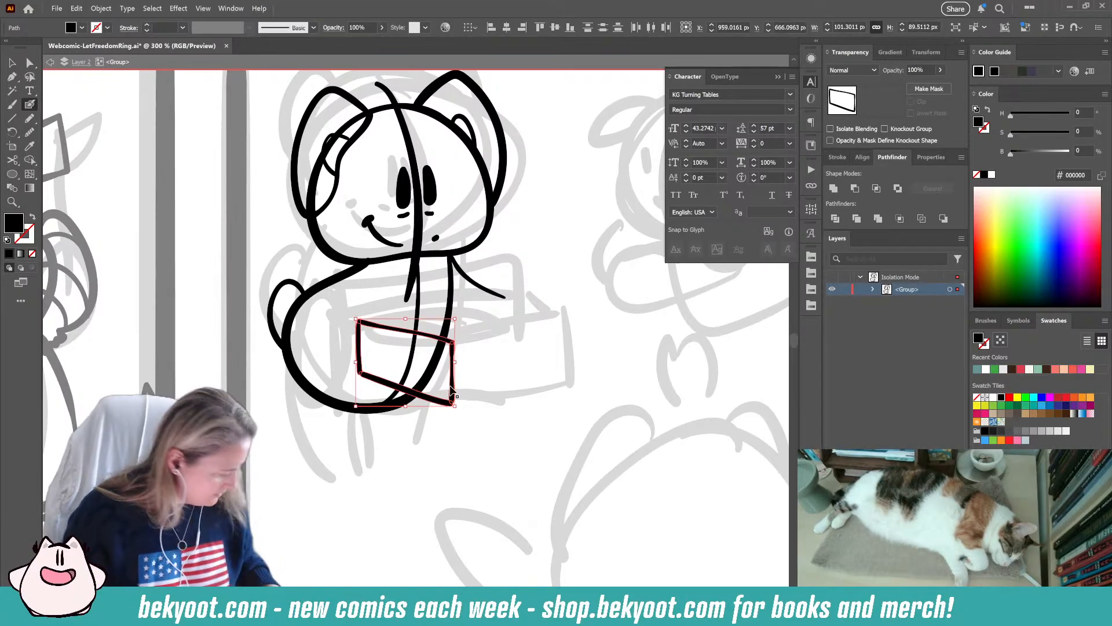
{"action": "key", "text": "ctrl+g"}
{"action": "mouse_move", "coordinate": [402, 327]}
{"action": "left_mouse_down"}
{"action": "mouse_move", "coordinate": [420, 307]}
{"action": "mouse_move", "coordinate": [565, 303]}
{"action": "left_mouse_up"}
- Inside the box group, ink the top and right faces to complete the three-dimensional box
{"action": "double_click", "coordinate": [471, 366]}
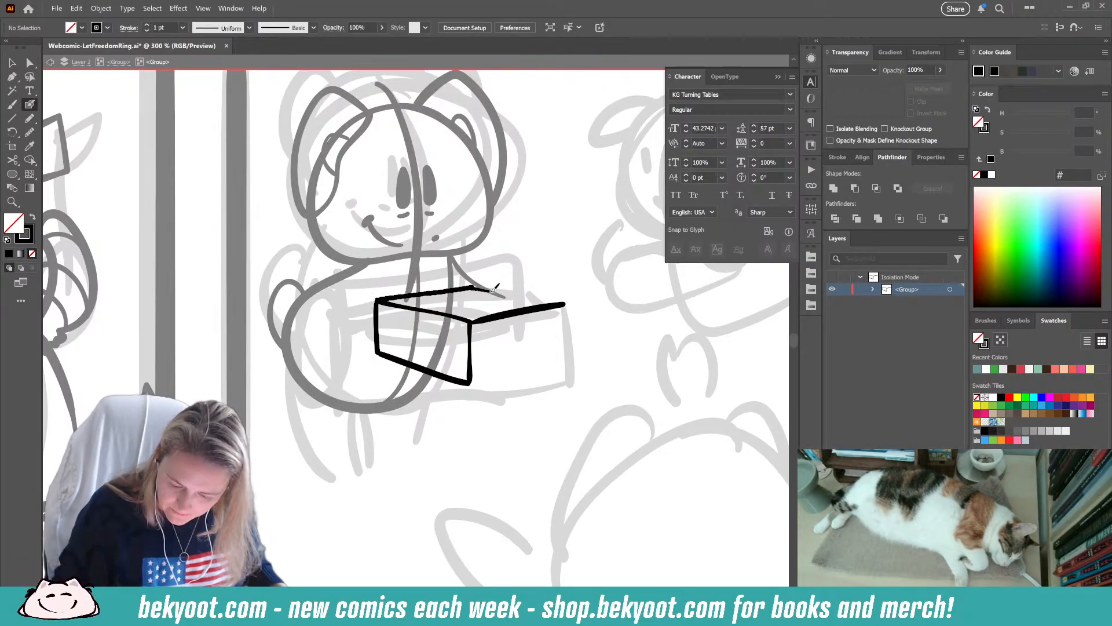
{"action": "mouse_move", "coordinate": [554, 298]}
{"action": "left_mouse_down"}
{"action": "mouse_move", "coordinate": [565, 302]}
{"action": "mouse_move", "coordinate": [562, 361]}
{"action": "mouse_move", "coordinate": [565, 351]}
{"action": "left_mouse_up"}
{"action": "key", "text": "ctrl+z"}
{"action": "left_click_drag", "start_coordinate": [474, 382], "coordinate": [563, 361]}
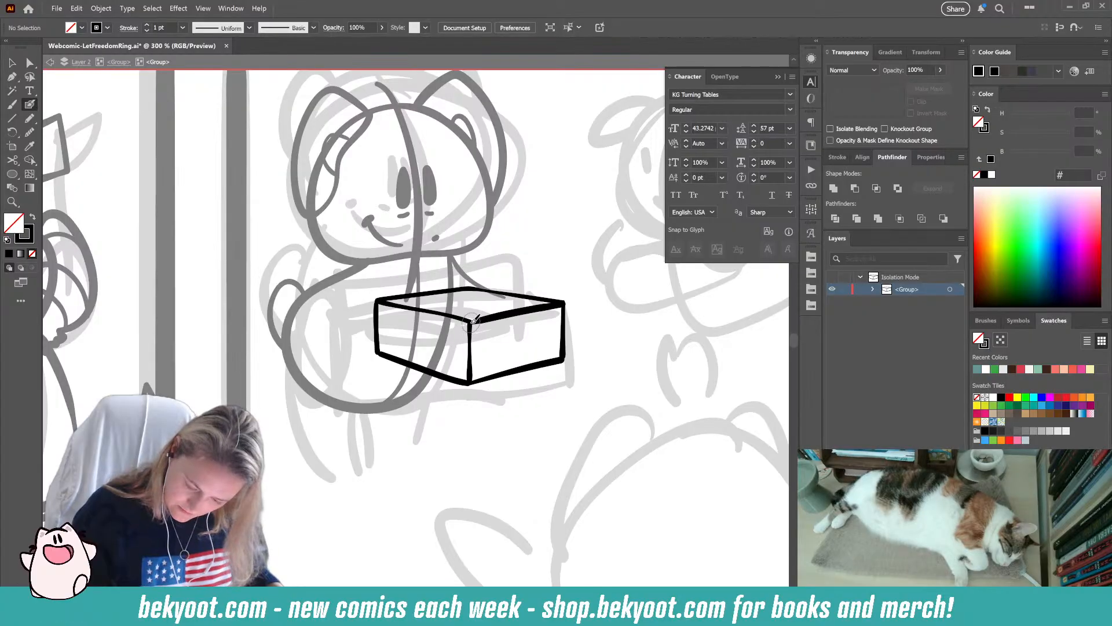
- Ink an envelope-style flap along the upper edge of the box's left face
{"action": "left_click_drag", "start_coordinate": [381, 300], "coordinate": [387, 306]}
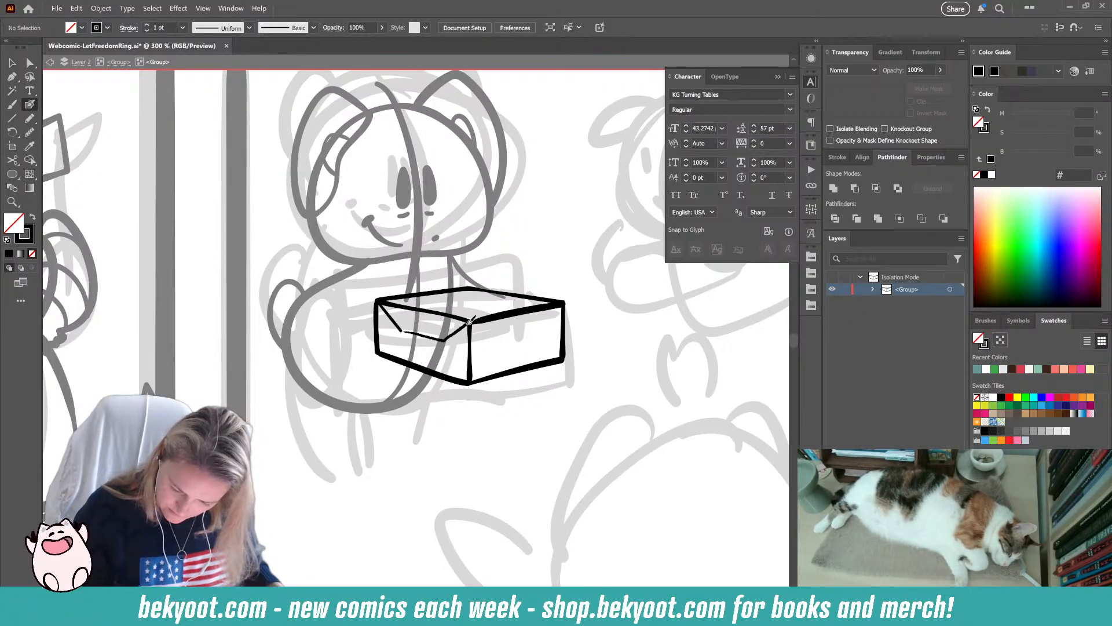
{"action": "left_click_drag", "start_coordinate": [471, 322], "coordinate": [472, 321]}
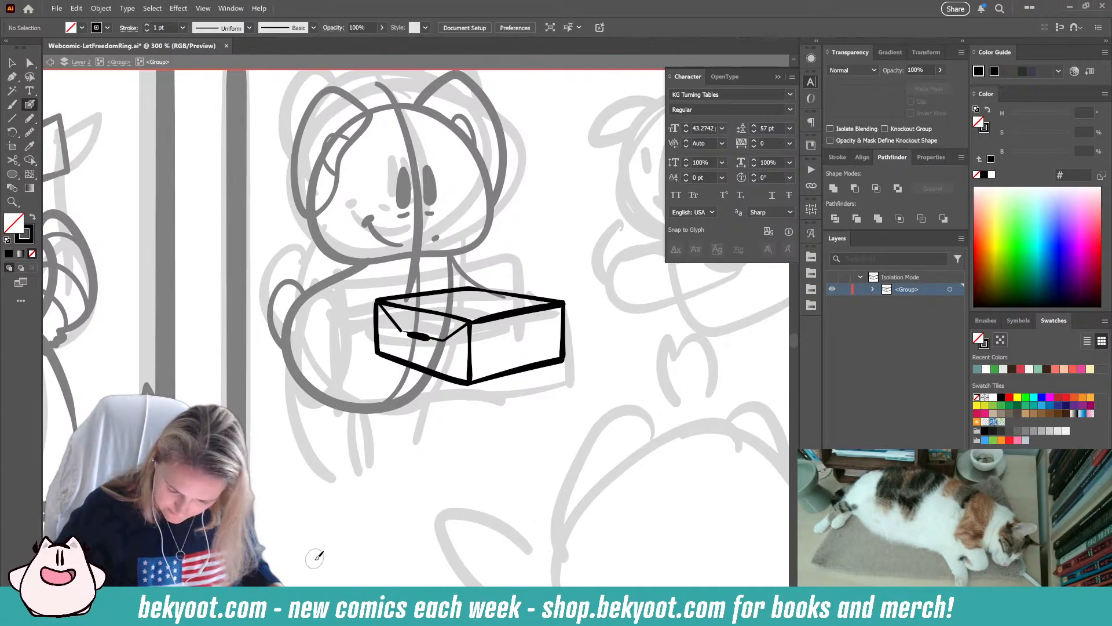
{"action": "key", "text": "ctrl+z"}
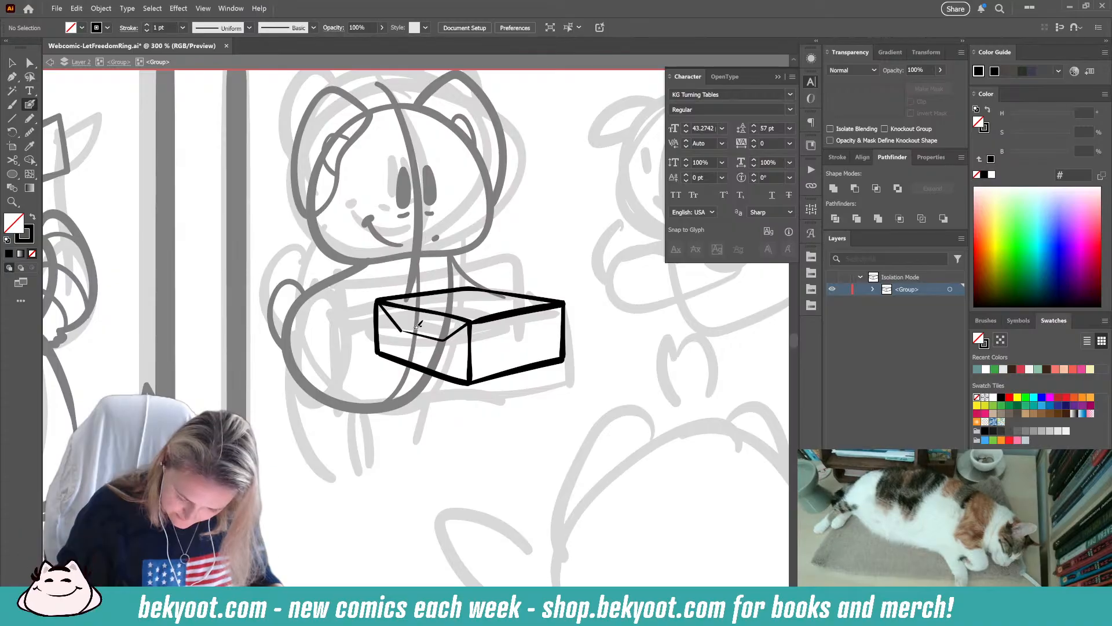
- Draw a small round clasp on the box flap and erase the flap line inside the circle
{"action": "mouse_move", "coordinate": [418, 325]}
{"action": "left_mouse_down"}
{"action": "mouse_move", "coordinate": [424, 344]}
{"action": "mouse_move", "coordinate": [433, 331]}
{"action": "mouse_move", "coordinate": [404, 331]}
{"action": "left_mouse_up"}
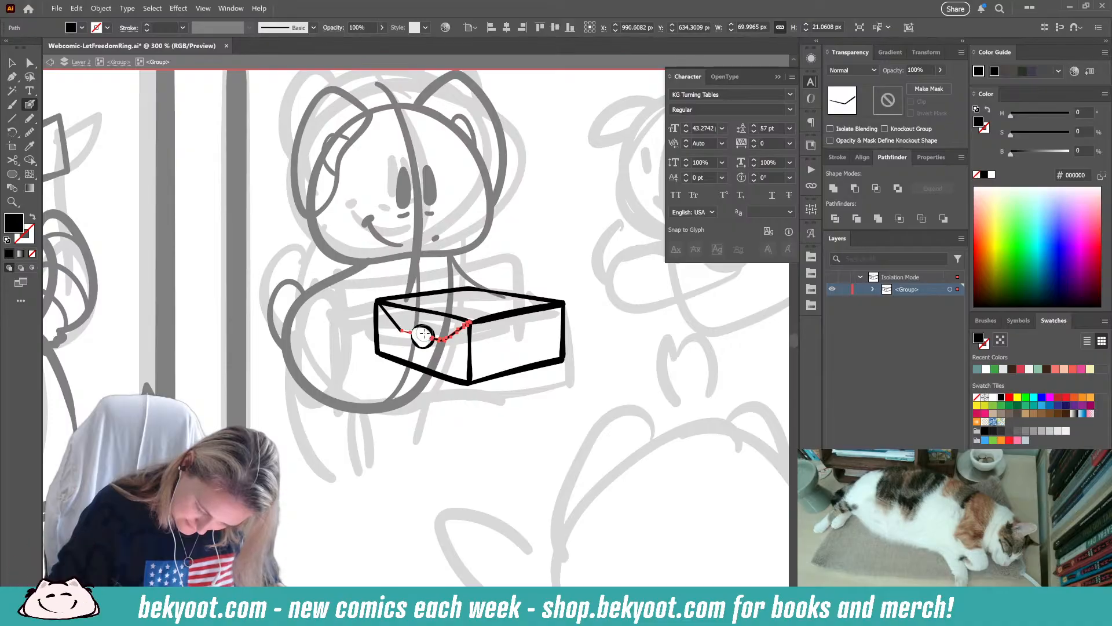
{"action": "left_click_drag", "start_coordinate": [426, 336], "coordinate": [433, 320]}
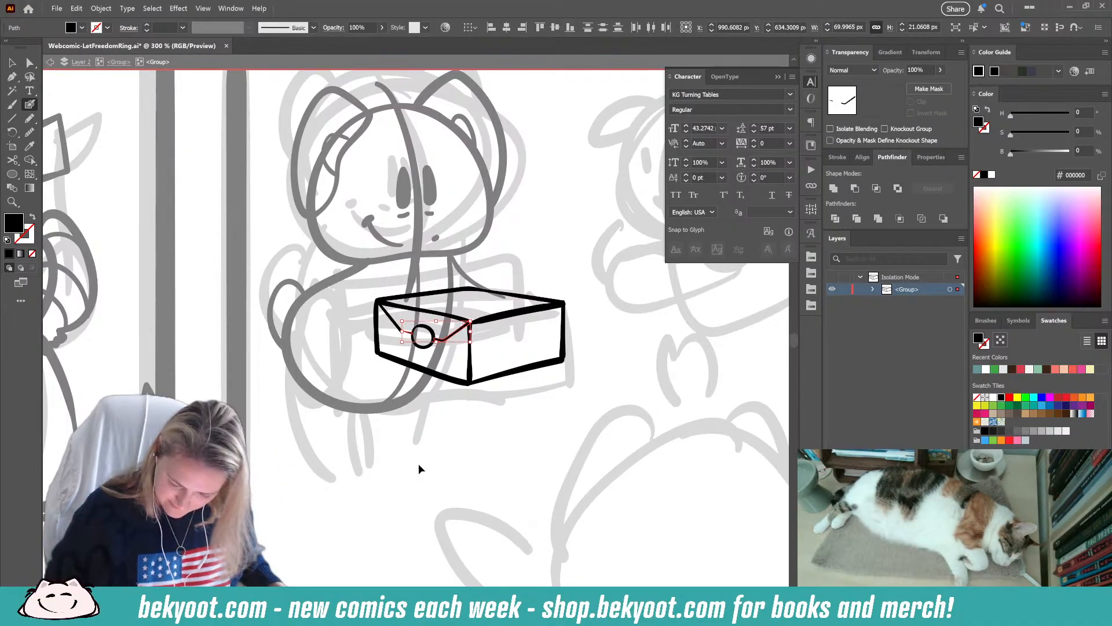
{"action": "key", "text": "ctrl+shift+a"}
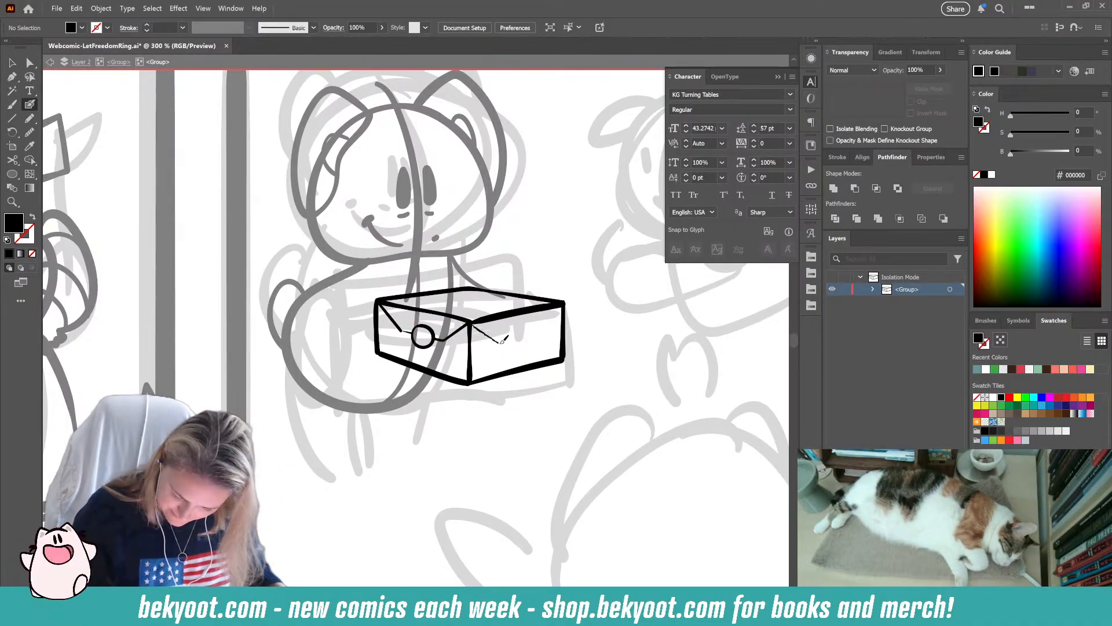
- Try inking flap and fold lines on the box's right face, undoing each attempt
{"action": "left_click_drag", "start_coordinate": [502, 343], "coordinate": [560, 351]}
{"action": "key", "text": "ctrl+z"}
{"action": "key", "text": "ctrl+z"}
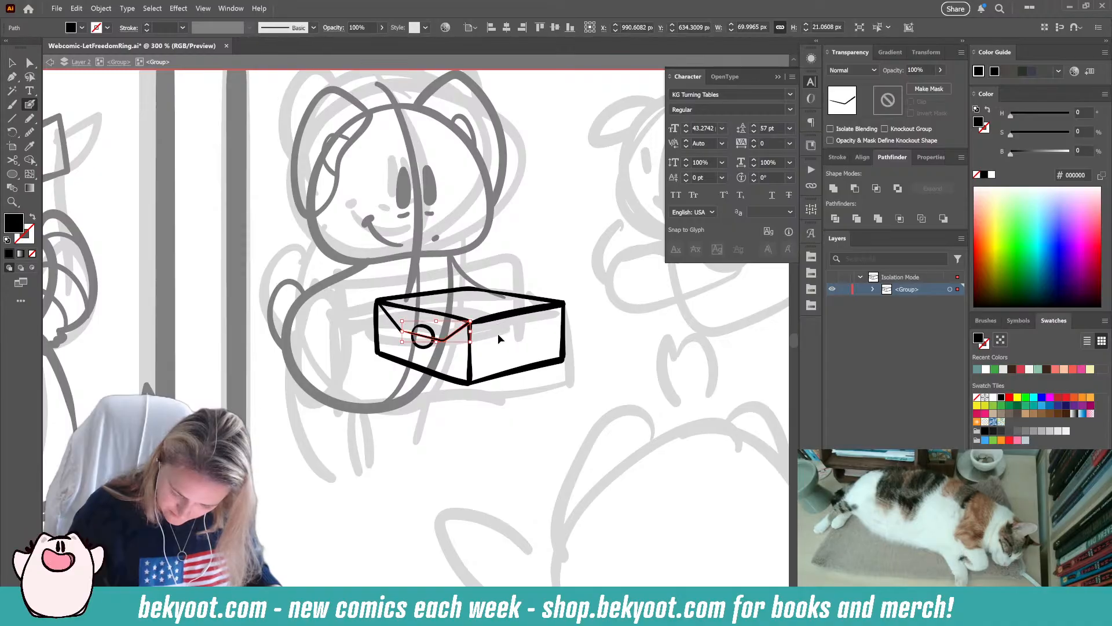
{"action": "key", "text": "ctrl+shift+a"}
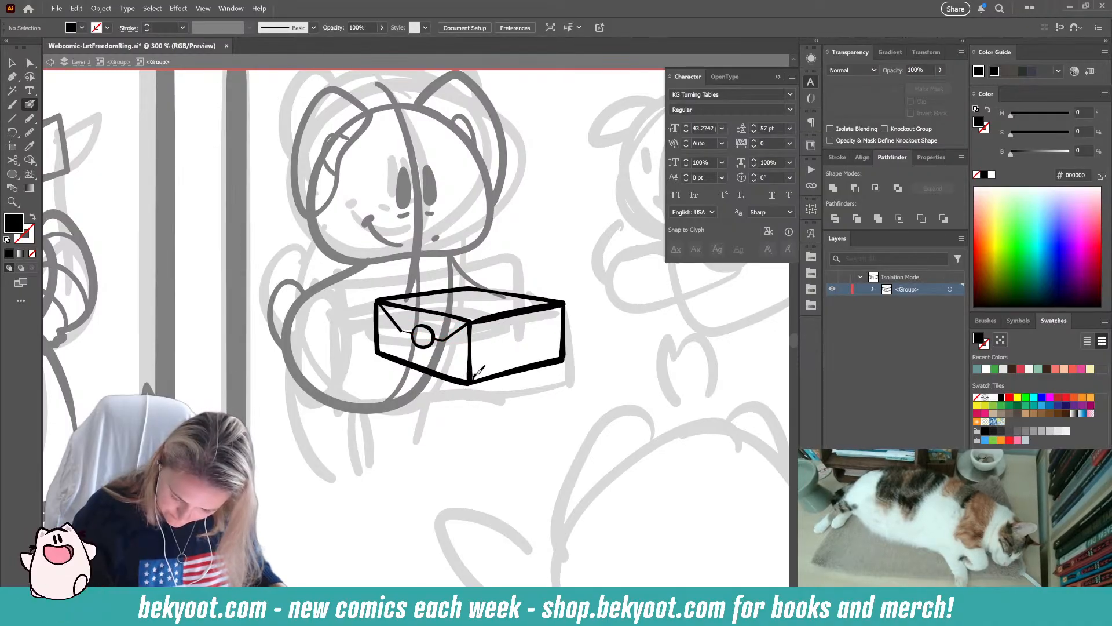
{"action": "left_click_drag", "start_coordinate": [473, 379], "coordinate": [493, 354]}
{"action": "key", "text": "shift+x"}
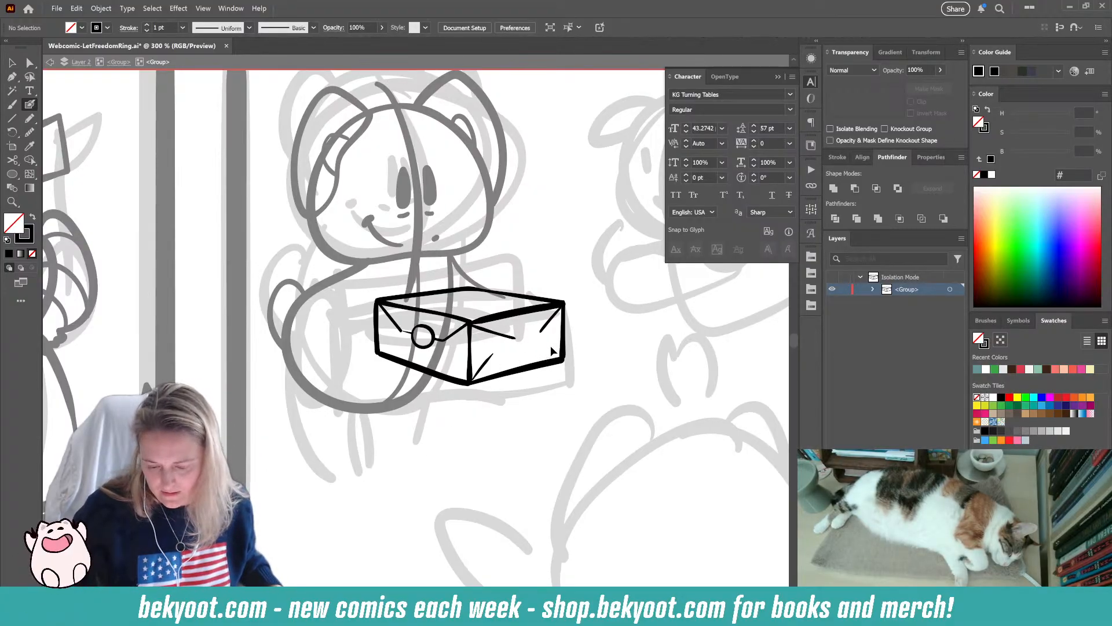
{"action": "key", "text": "ctrl+z"}
{"action": "key", "text": "ctrl+z"}
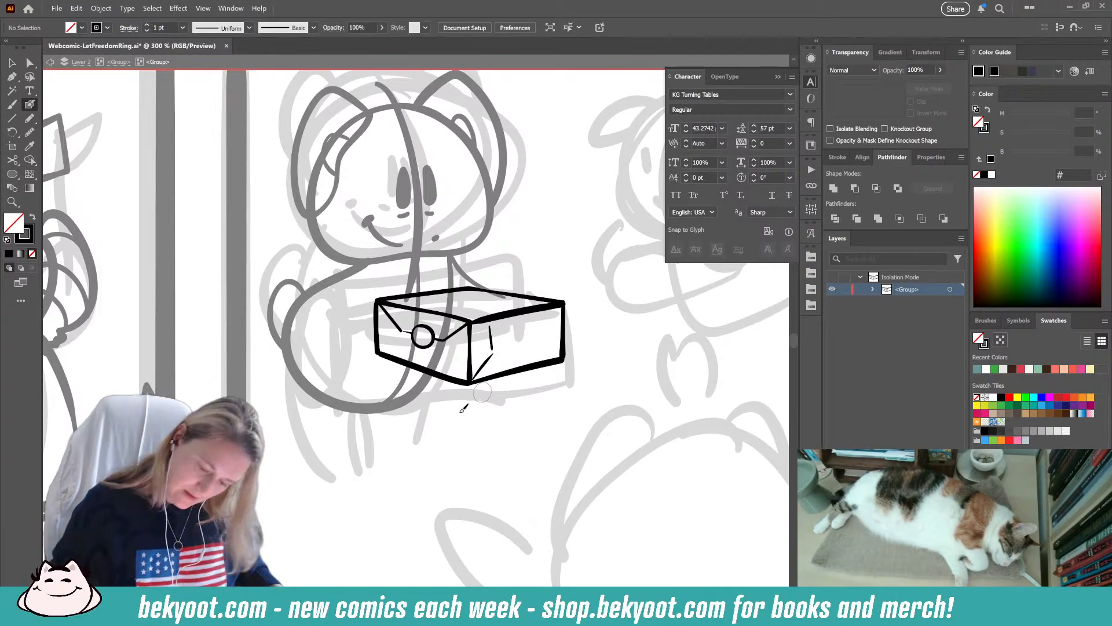
{"action": "key", "text": "ctrl+z"}
{"action": "key", "text": "ctrl+z"}
{"action": "key", "text": "shift+x"}
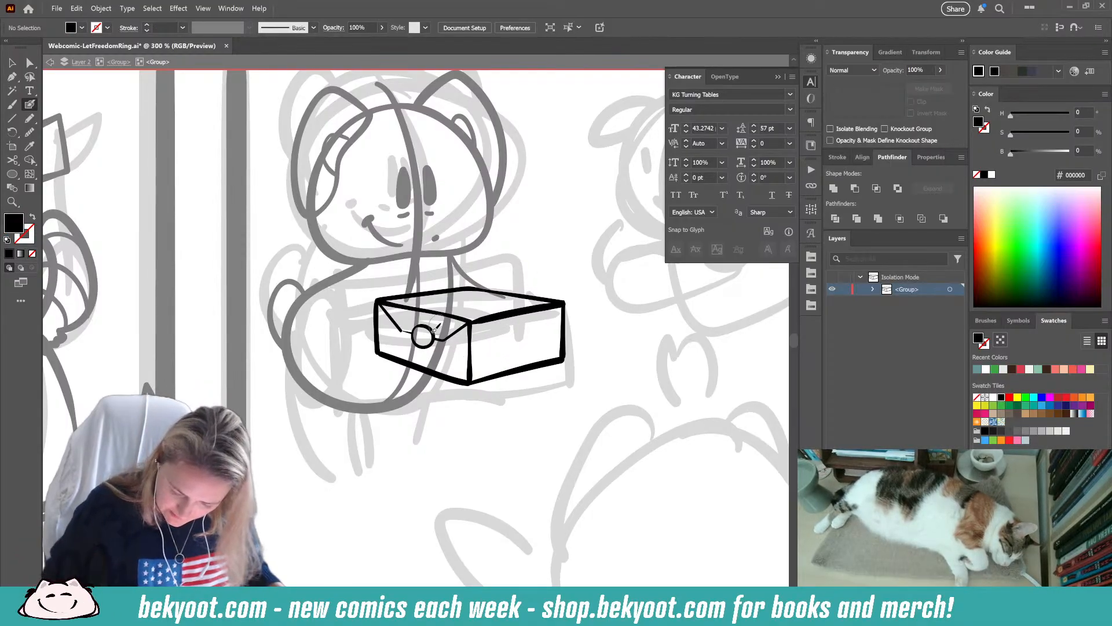
{"action": "left_click_drag", "start_coordinate": [470, 320], "coordinate": [563, 304]}
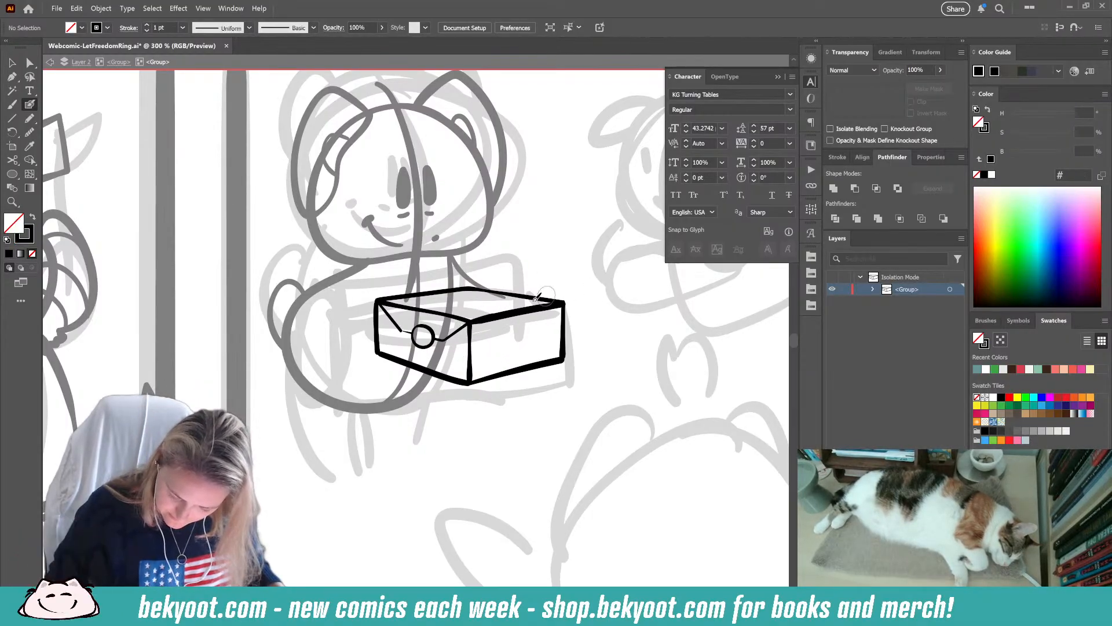
{"action": "key", "text": "ctrl+z"}
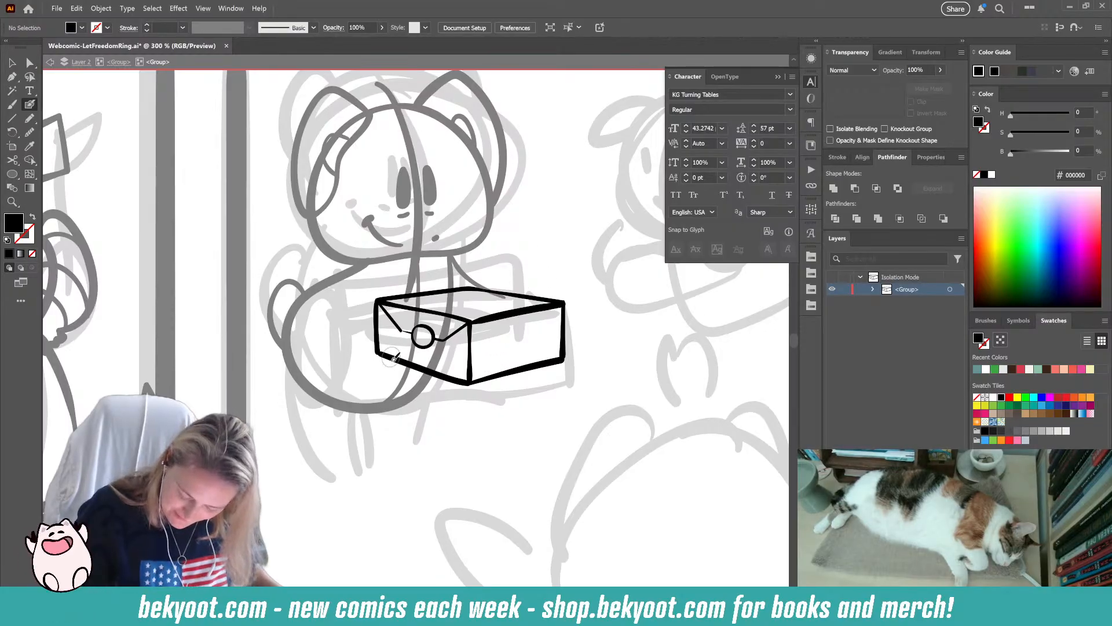
- Move the round clasp slightly left on the box's left face and delete the leftover flap line segment beside it
{"action": "left_click_drag", "start_coordinate": [423, 336], "coordinate": [416, 319]}
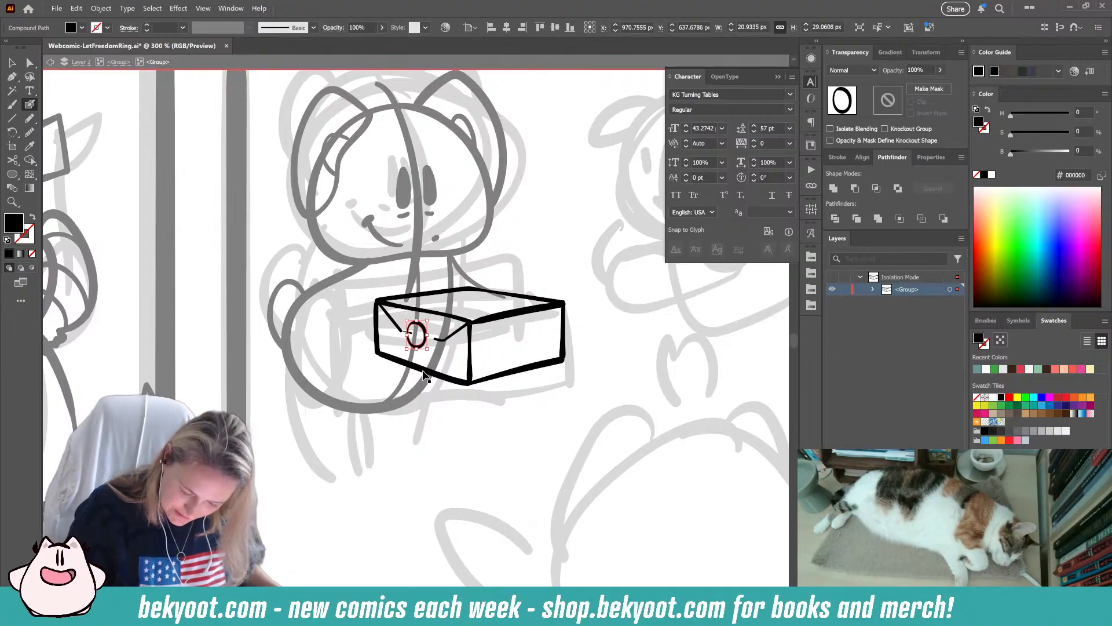
{"action": "left_click", "coordinate": [412, 333], "text": "ctrl"}
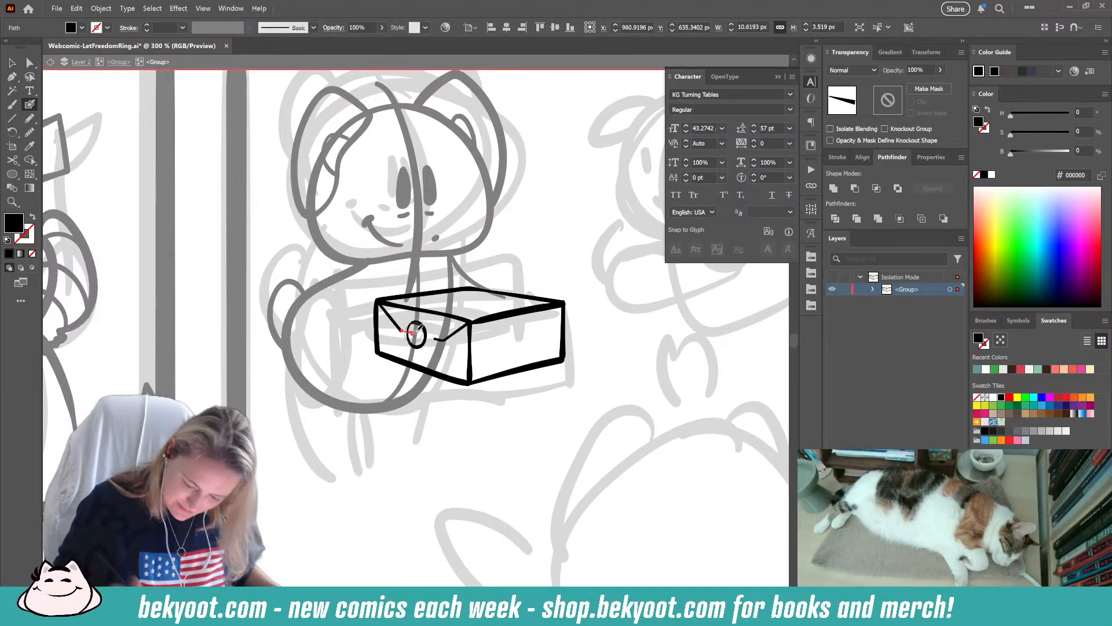
{"action": "left_click_drag", "start_coordinate": [410, 331], "coordinate": [412, 333]}
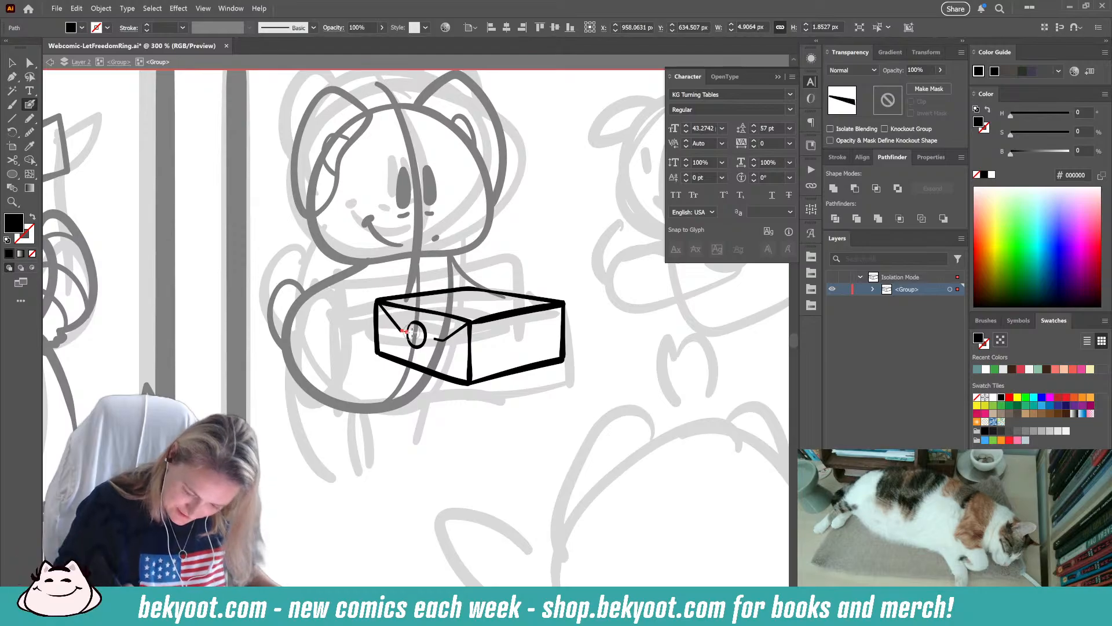
{"action": "left_click", "coordinate": [432, 426], "text": "ctrl"}
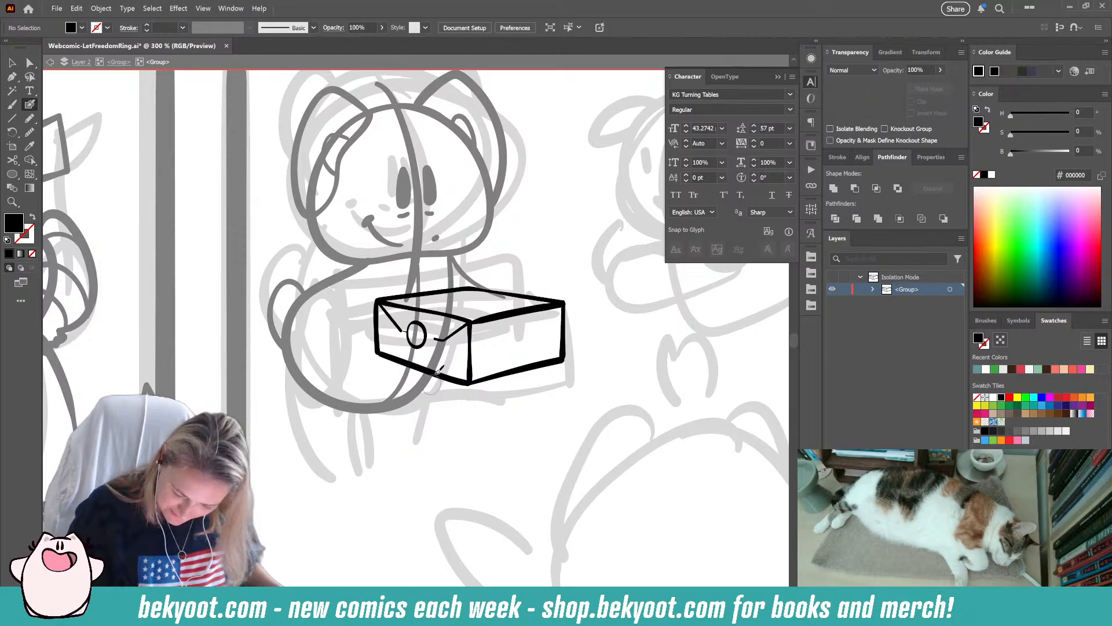
{"action": "left_click", "coordinate": [405, 331], "text": "ctrl"}
{"action": "key", "text": "Delete"}
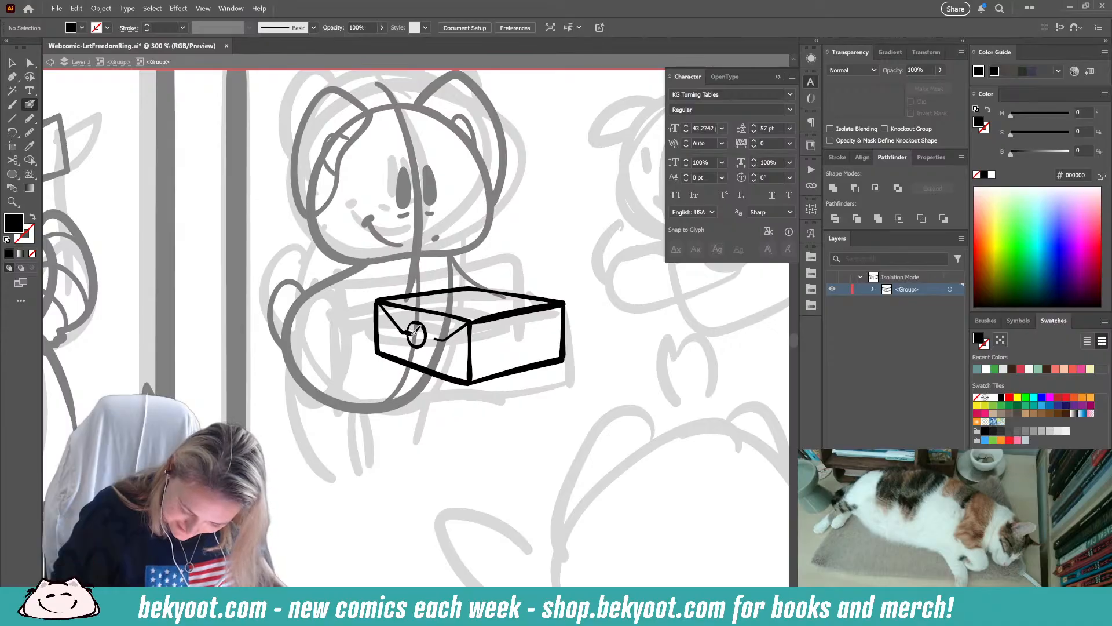
- Re-ink the lower flap line across the left face's clasp and erase the part inside the circle
{"action": "left_click_drag", "start_coordinate": [445, 339], "coordinate": [401, 331]}
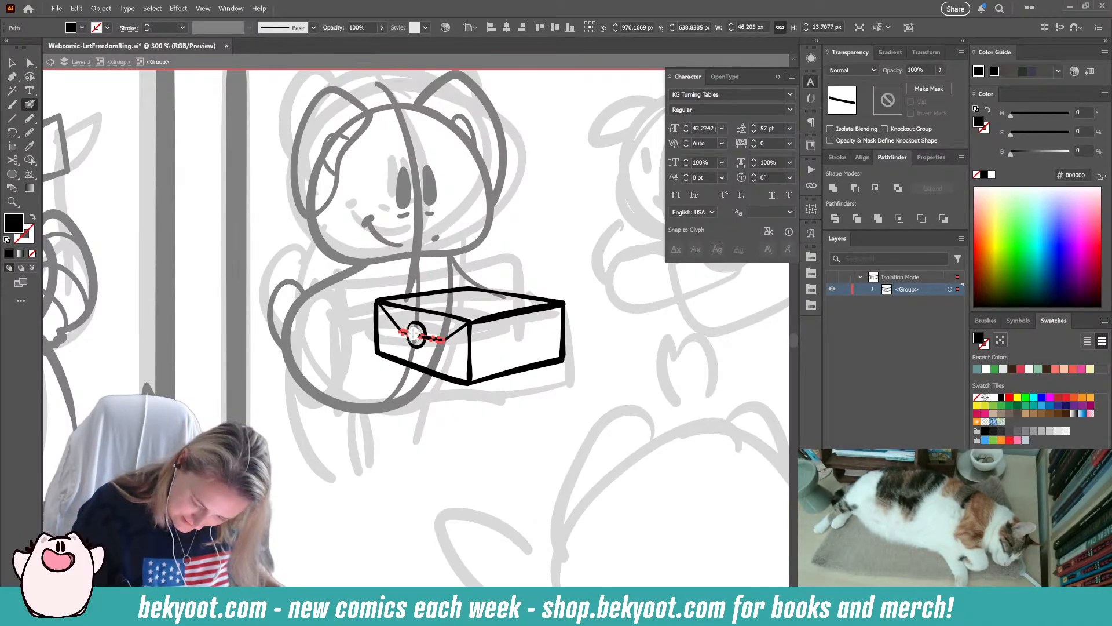
{"action": "left_click_drag", "start_coordinate": [419, 335], "coordinate": [417, 333]}
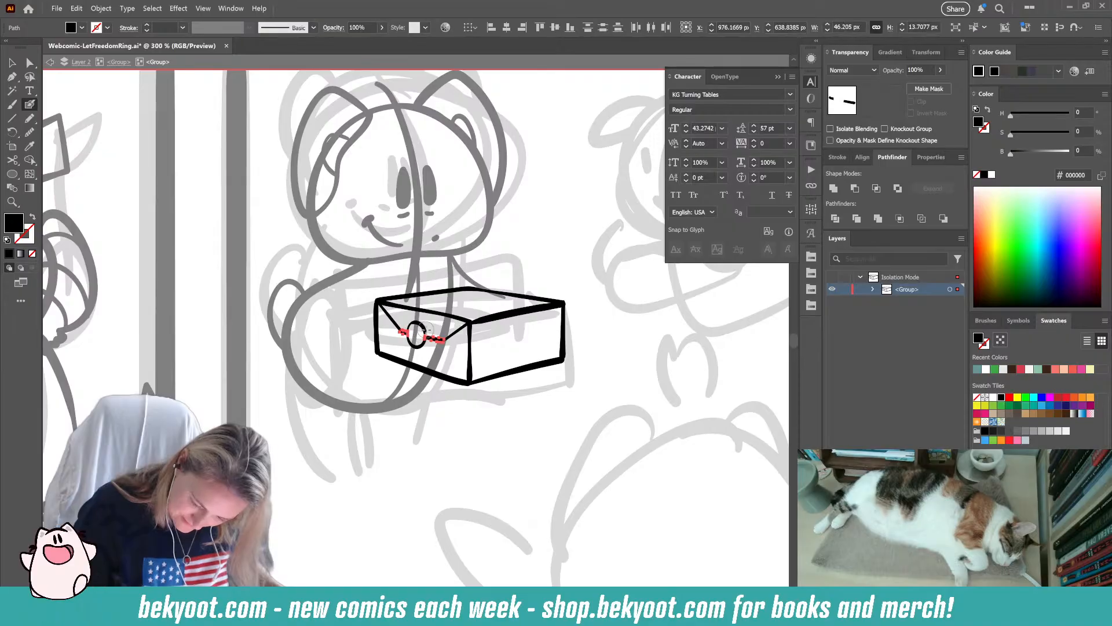
{"action": "left_click", "coordinate": [443, 407], "text": "ctrl"}
{"action": "left_click_drag", "start_coordinate": [457, 428], "coordinate": [390, 445]}
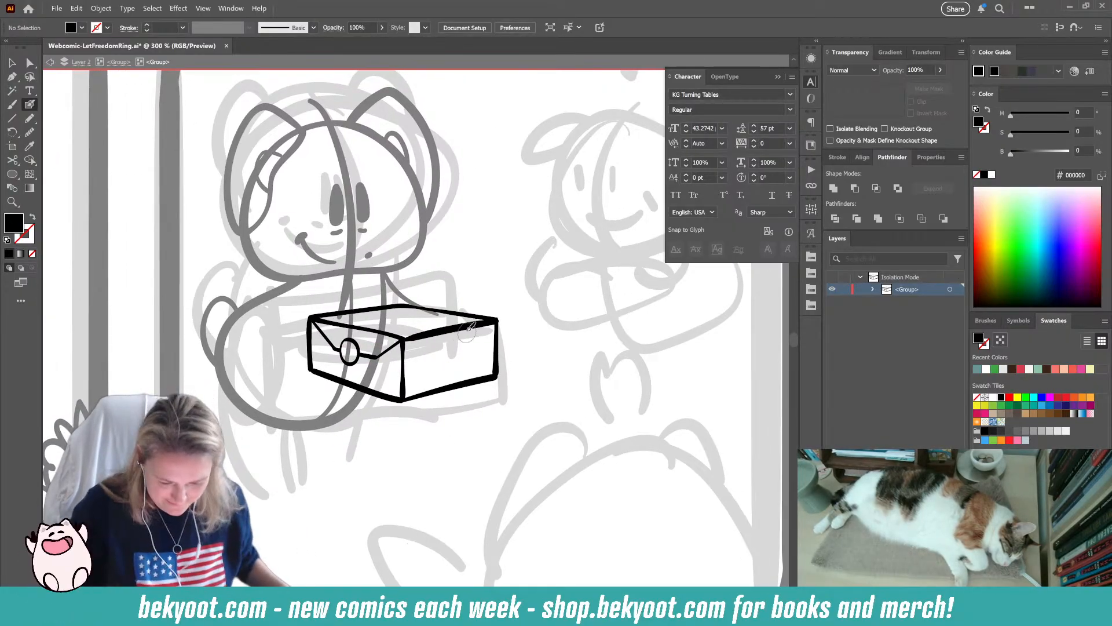
- Leave the box group, move the box slightly up and to the right, and delete the character's curved arm line above it
{"action": "left_click", "coordinate": [124, 63]}
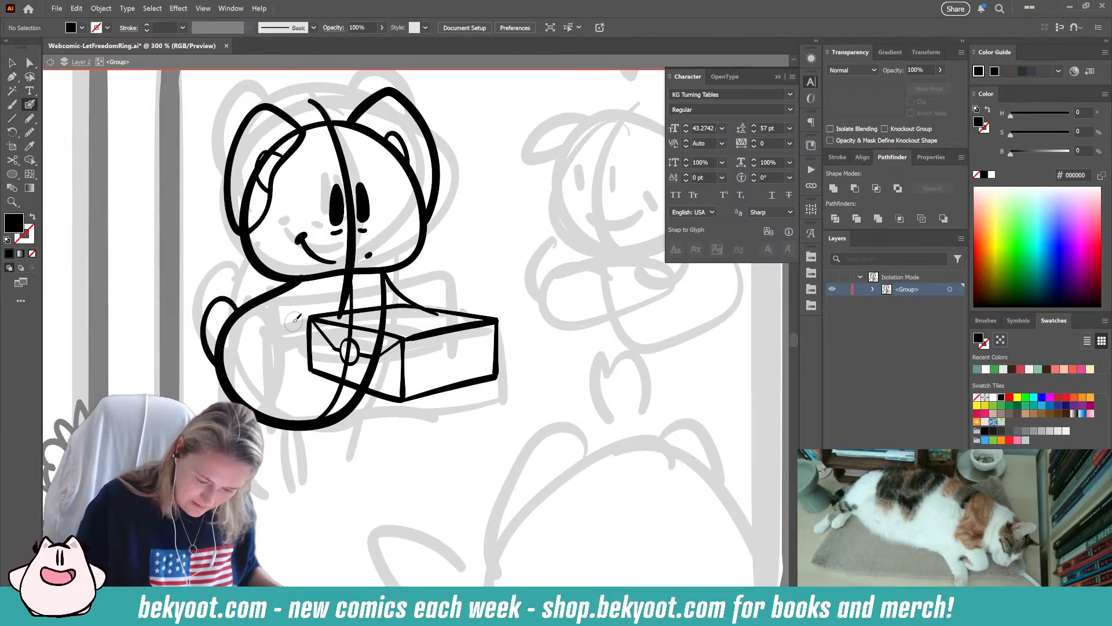
{"action": "left_click_drag", "start_coordinate": [309, 346], "coordinate": [321, 336]}
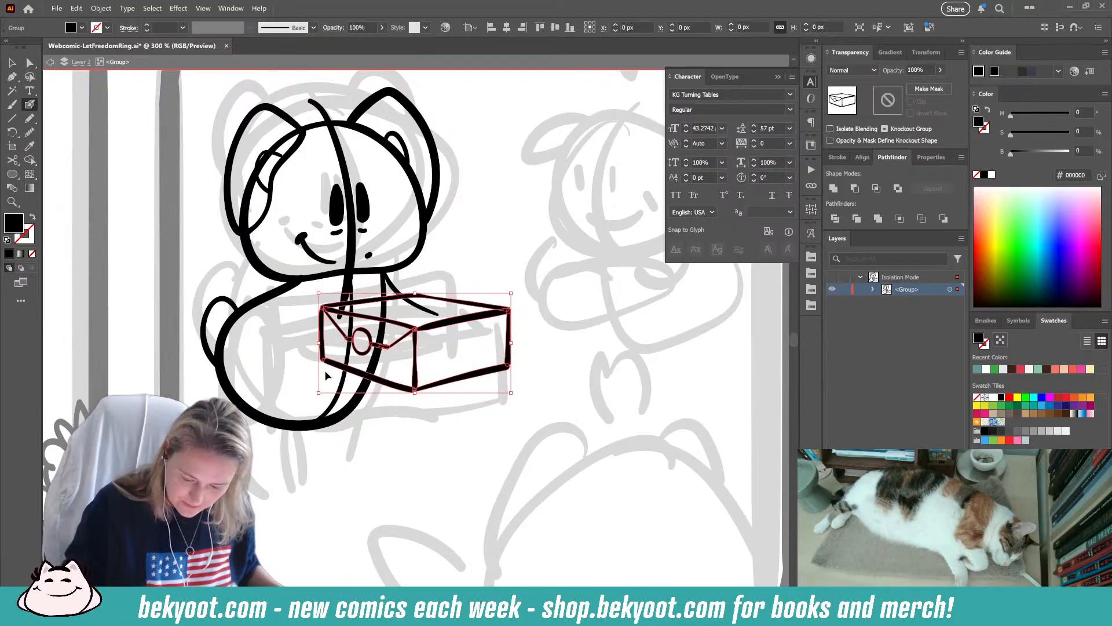
{"action": "left_click", "coordinate": [348, 416], "text": "ctrl"}
{"action": "left_click", "coordinate": [393, 289], "text": "ctrl"}
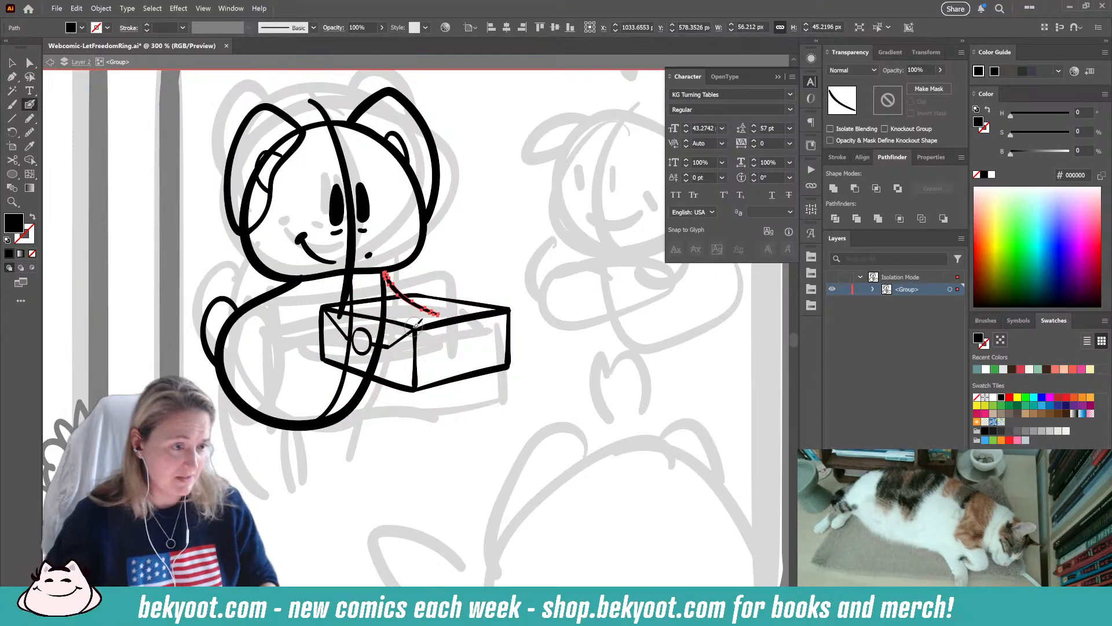
{"action": "key", "text": "Delete"}
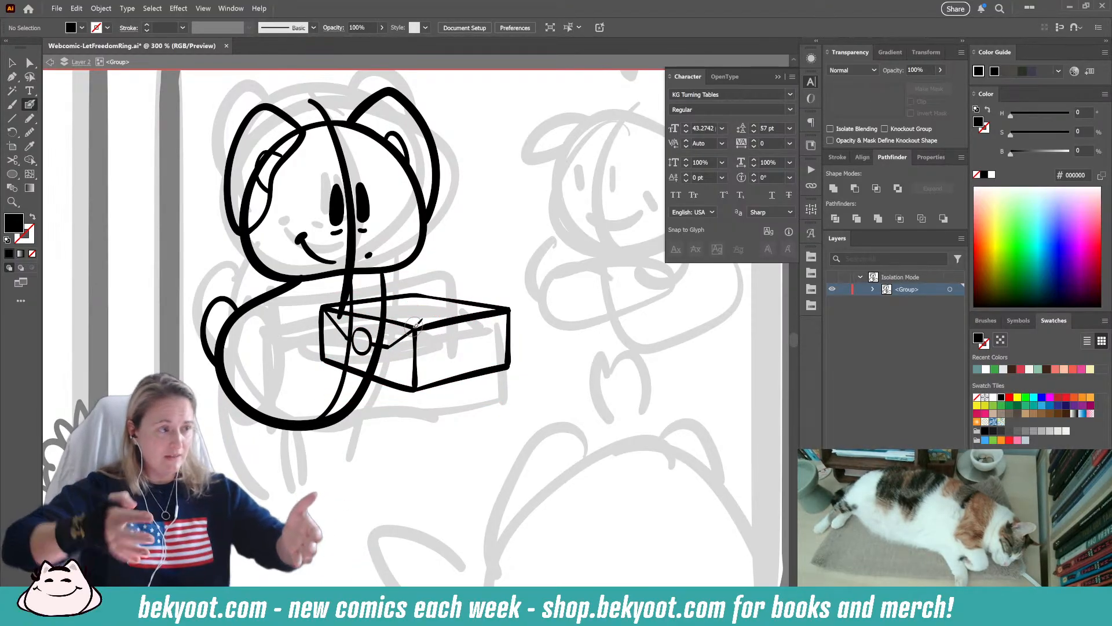
- Try inking the character's arms and hand shapes around the box
{"action": "mouse_move", "coordinate": [382, 387]}
{"action": "left_mouse_down"}
{"action": "mouse_move", "coordinate": [456, 371]}
{"action": "mouse_move", "coordinate": [385, 372]}
{"action": "left_mouse_up"}
{"action": "left_click_drag", "start_coordinate": [385, 275], "coordinate": [431, 294]}
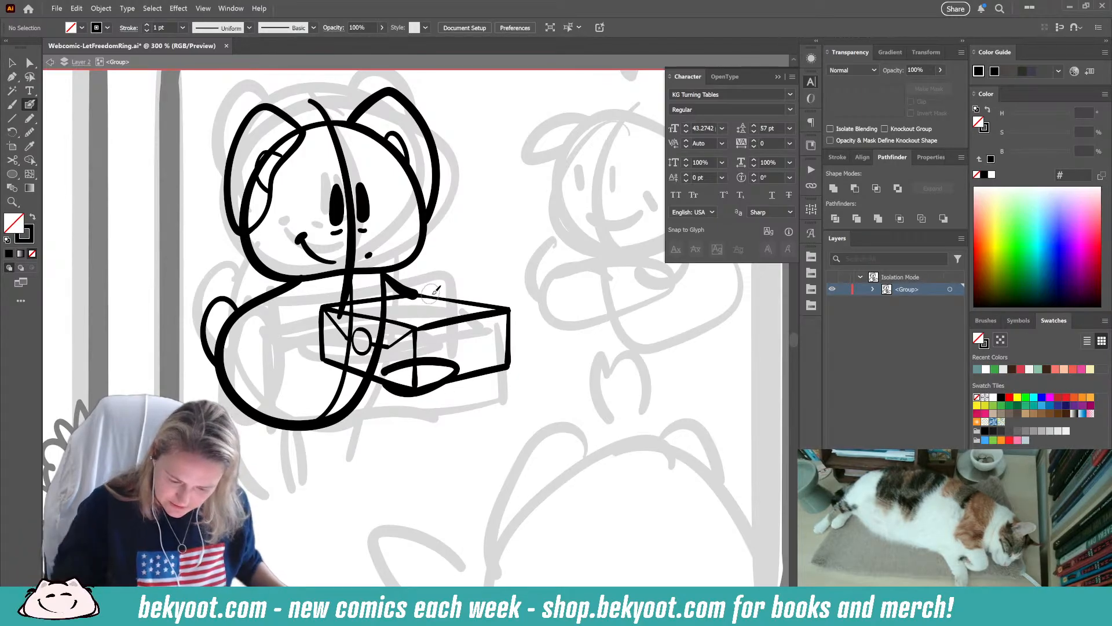
{"action": "key", "text": "ctrl+z"}
{"action": "key", "text": "ctrl+z"}
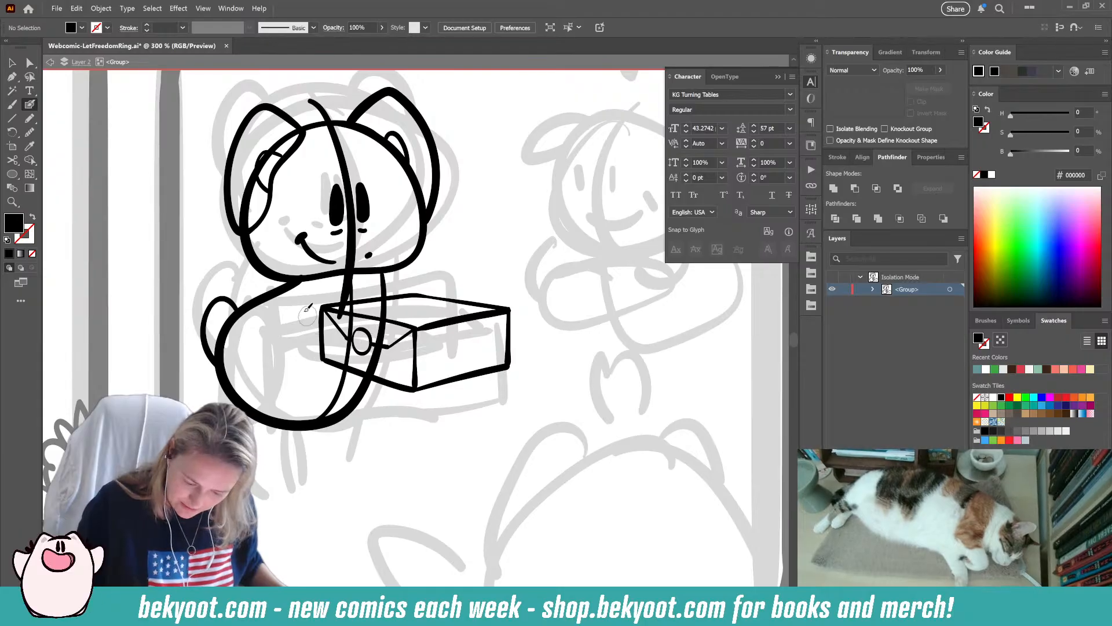
{"action": "mouse_move", "coordinate": [290, 294]}
{"action": "left_mouse_down"}
{"action": "mouse_move", "coordinate": [374, 335]}
{"action": "mouse_move", "coordinate": [229, 318]}
{"action": "left_mouse_up"}
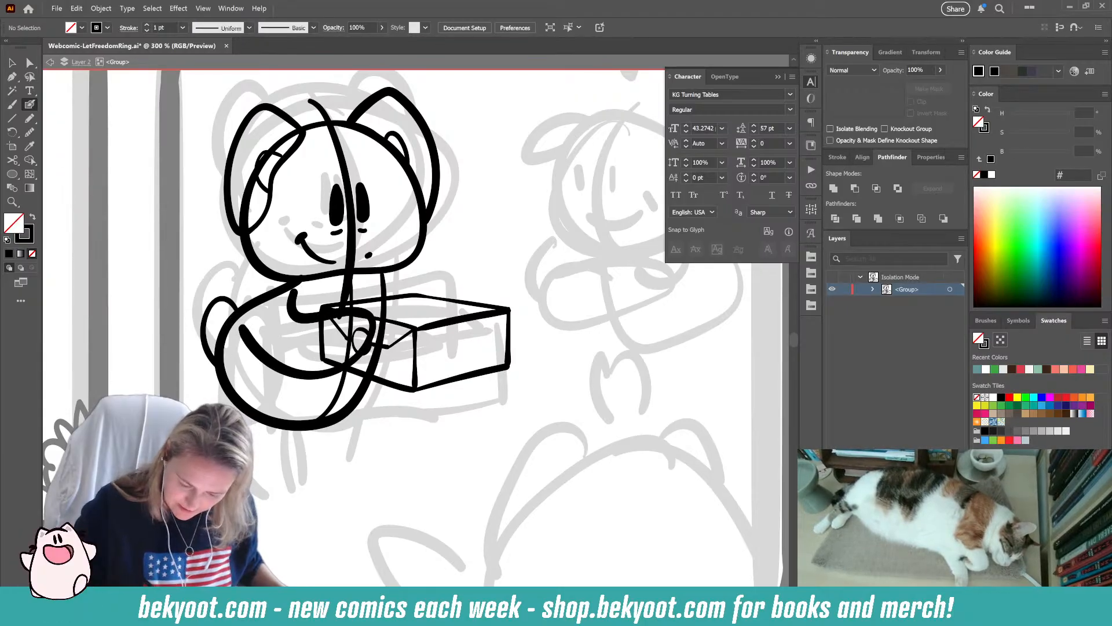
{"action": "key", "text": "ctrl+z"}
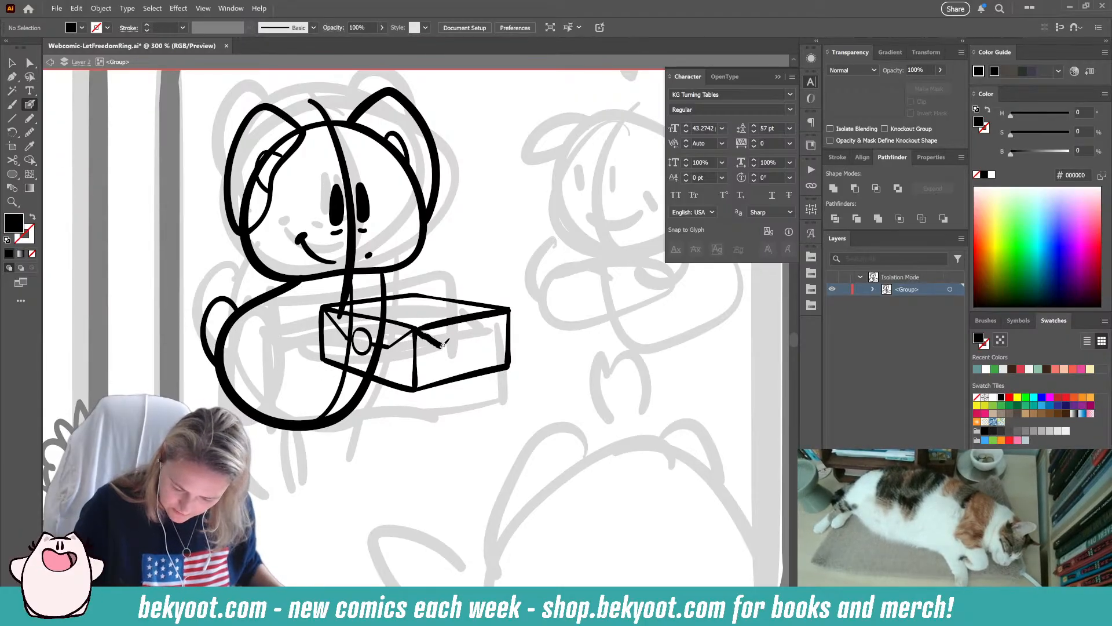
- Ink an envelope-style flap along the upper edge of the box's right face
{"action": "key", "text": "ctrl+z"}
{"action": "left_click_drag", "start_coordinate": [443, 346], "coordinate": [441, 345]}
{"action": "key", "text": "ctrl+z"}
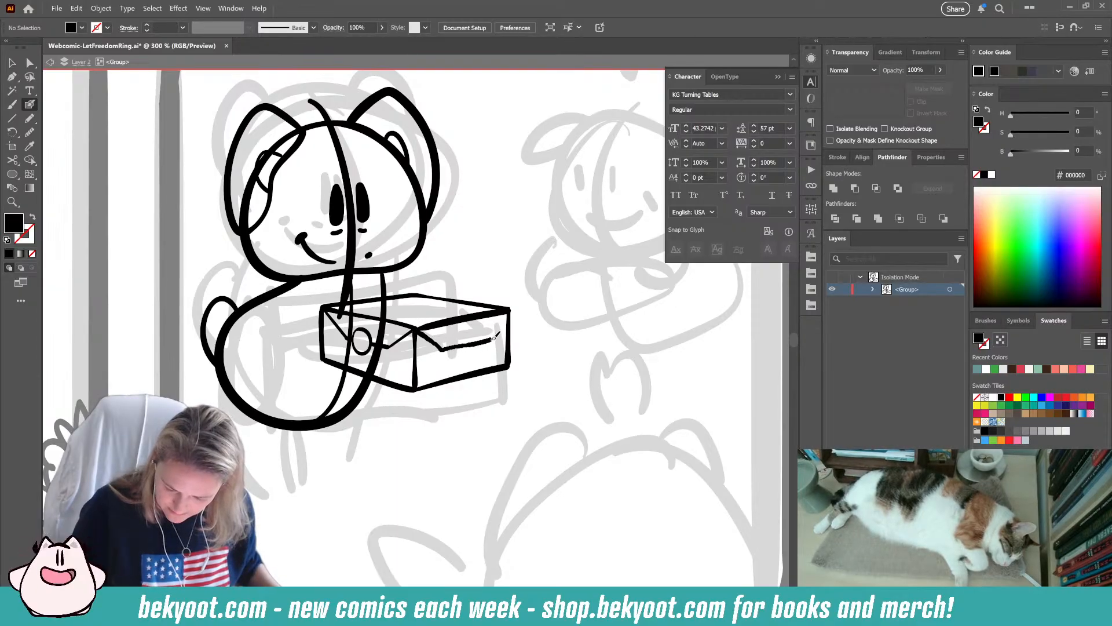
{"action": "key", "text": "ctrl+z"}
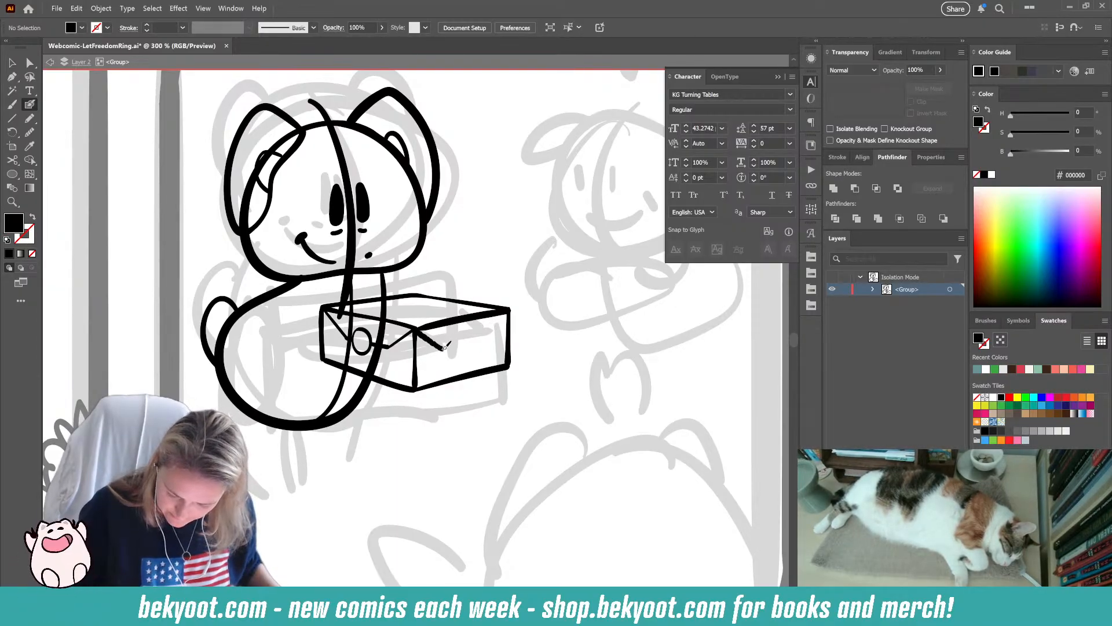
{"action": "left_click_drag", "start_coordinate": [497, 336], "coordinate": [506, 316]}
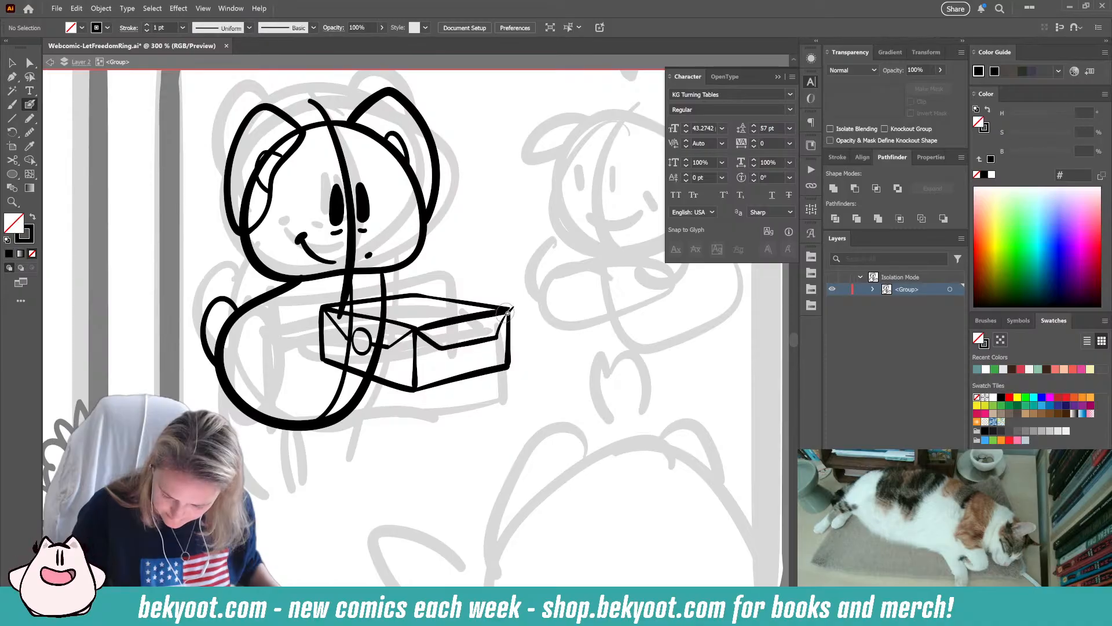
{"action": "key", "text": "ctrl+z"}
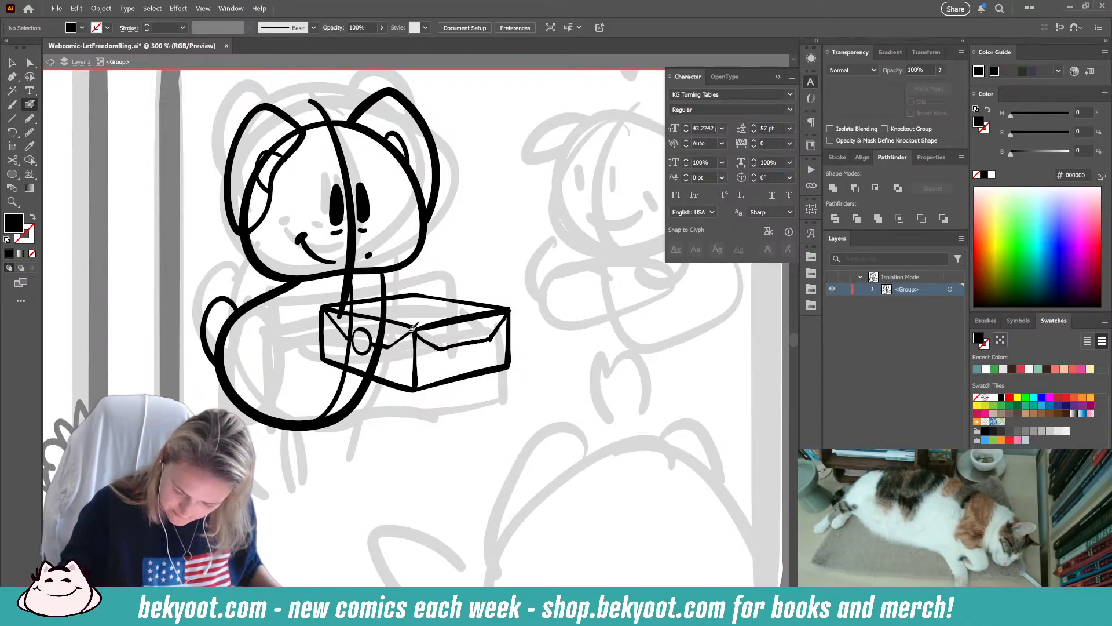
- Ink a small round clasp with a thinner brush at the middle of the right face's flap
{"action": "left_click_drag", "start_coordinate": [412, 329], "coordinate": [411, 328]}
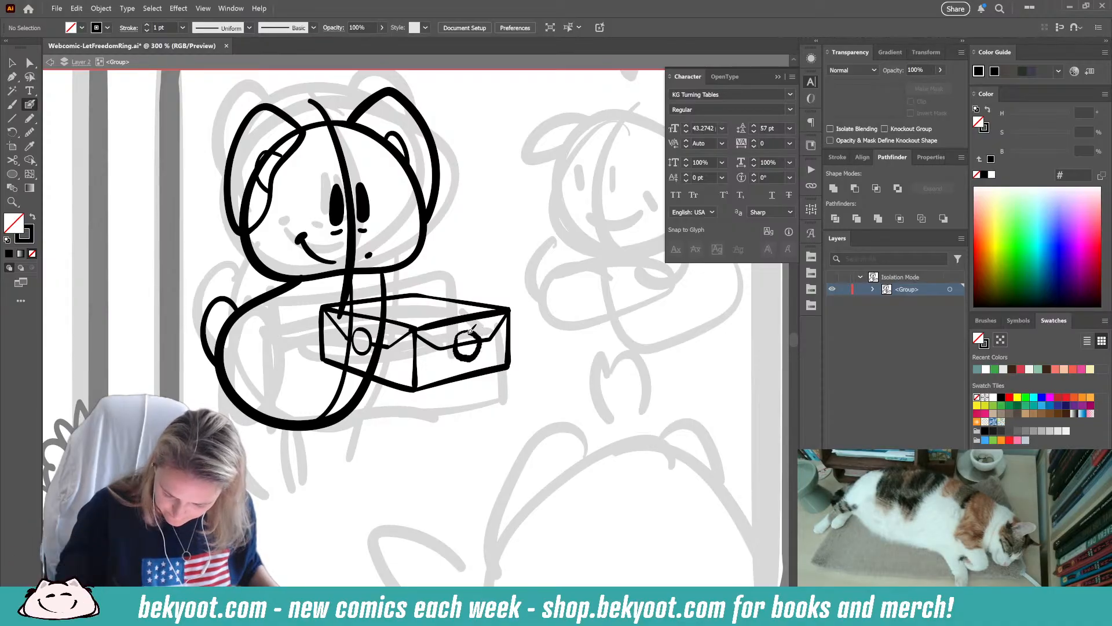
{"action": "key", "text": "ctrl+z"}
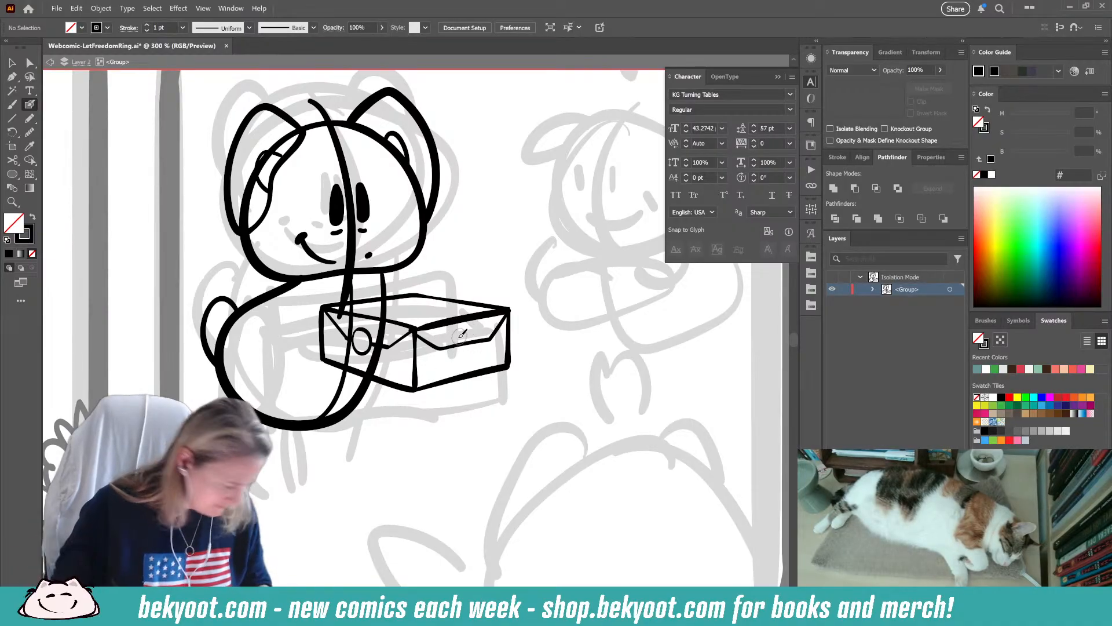
{"action": "key", "text": "Return"}
{"action": "key", "text": "Return"}
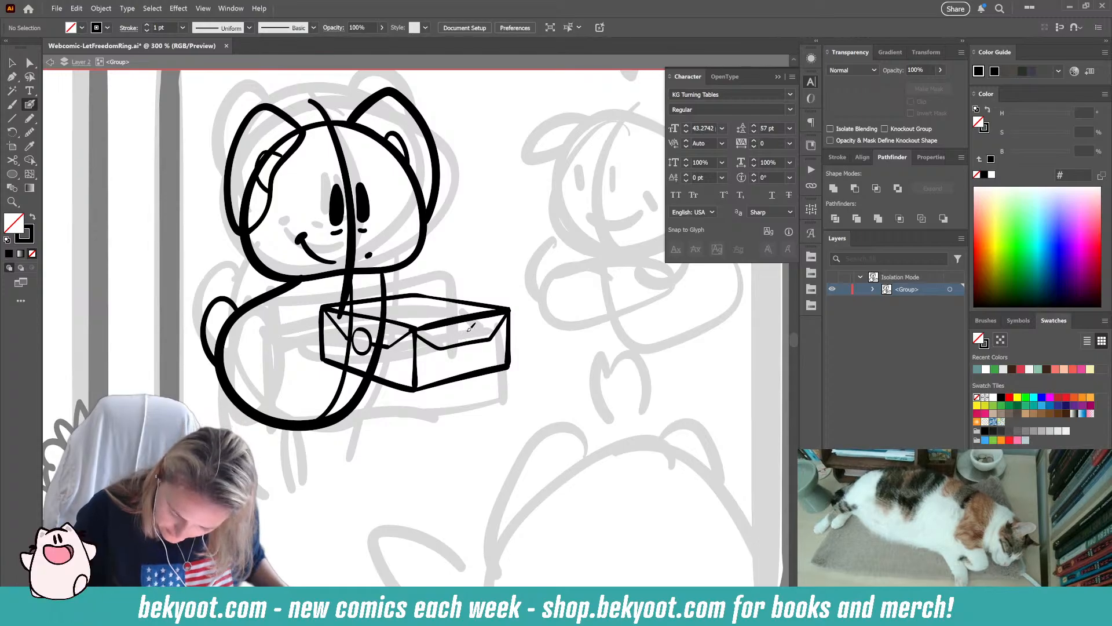
{"action": "left_click_drag", "start_coordinate": [455, 346], "coordinate": [477, 350]}
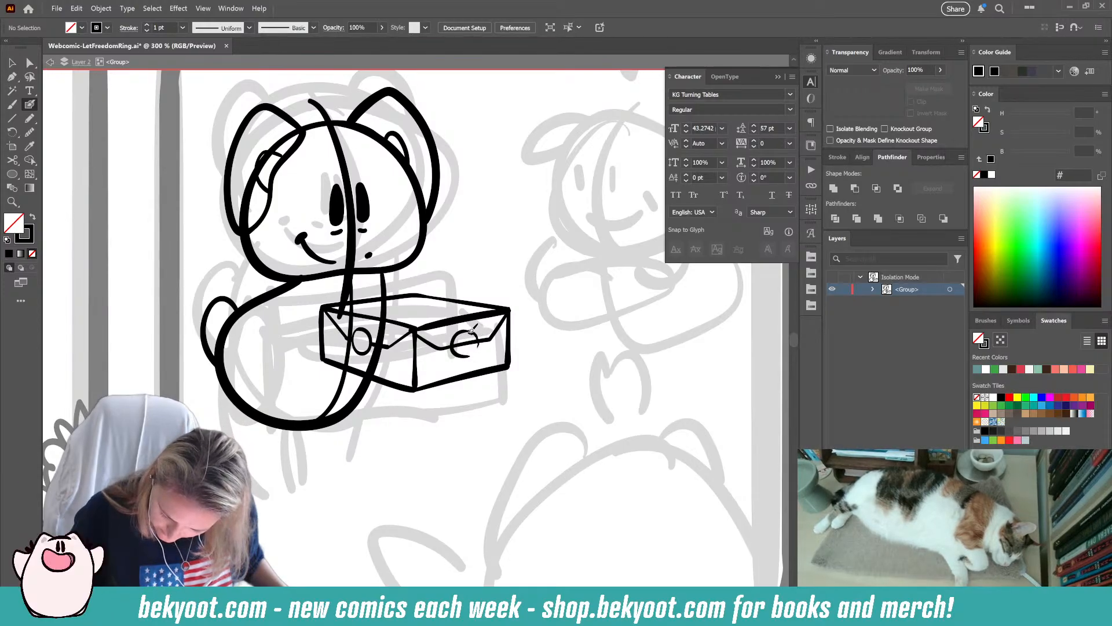
{"action": "key", "text": "ctrl+z"}
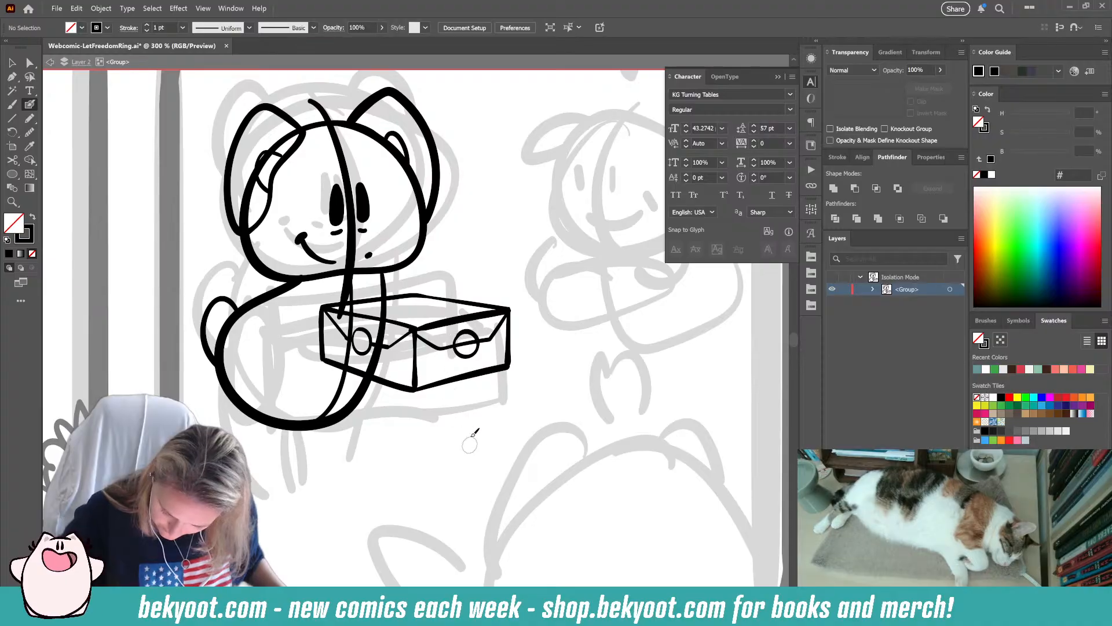
- Cut the right face's flap and clasp and paste them in place inside the box group
{"action": "left_click", "coordinate": [389, 351], "text": "ctrl"}
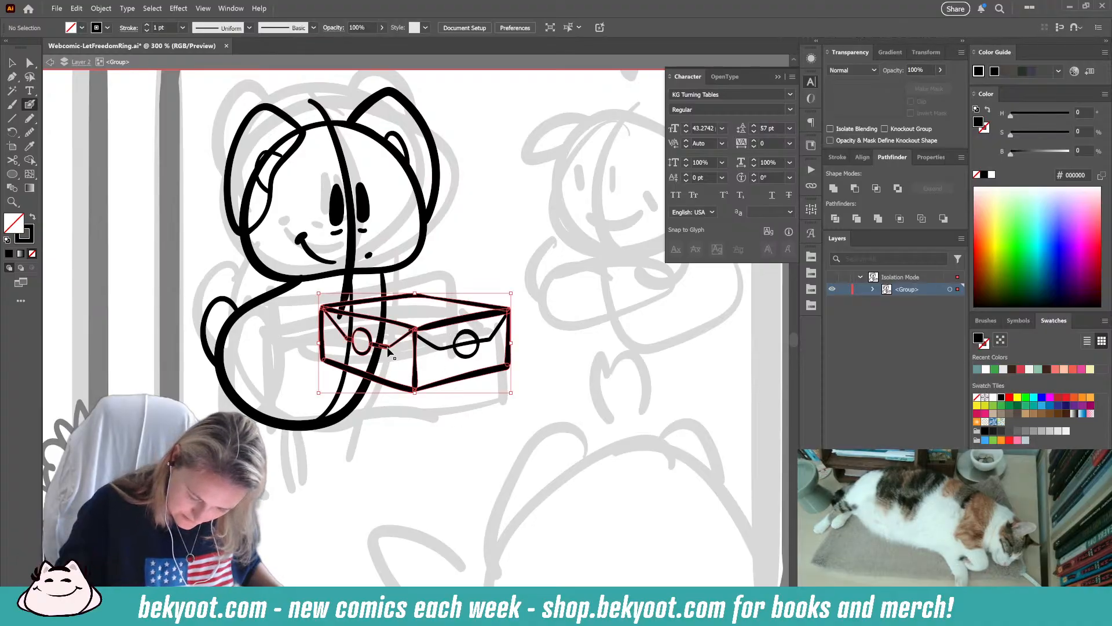
{"action": "left_click", "coordinate": [439, 366], "text": "ctrl"}
{"action": "left_click", "coordinate": [470, 343], "text": "ctrl"}
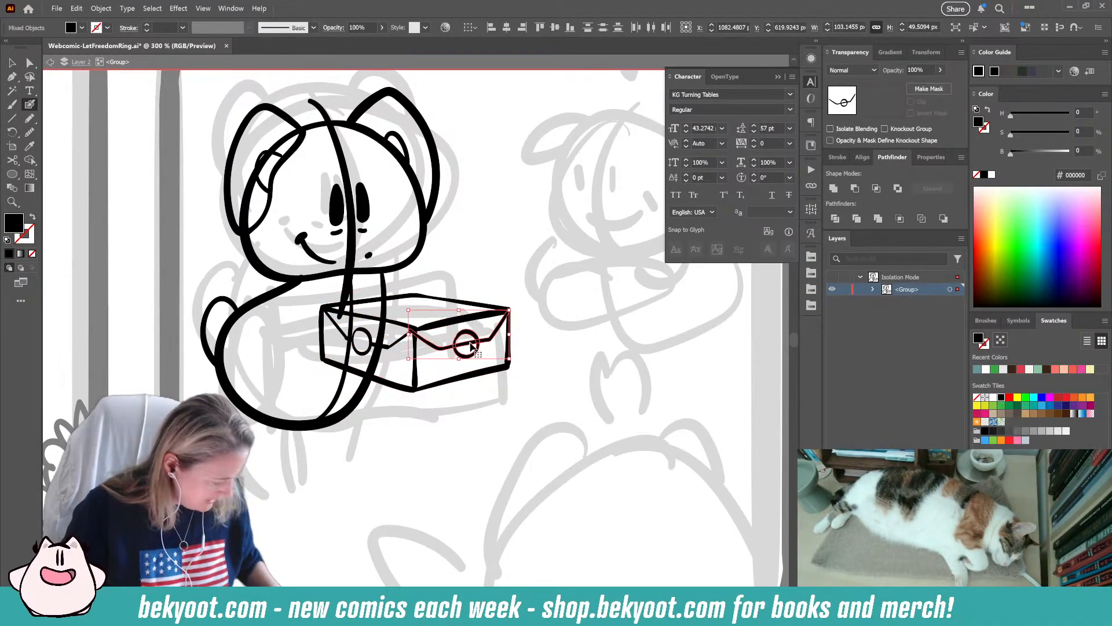
{"action": "key", "text": "Delete"}
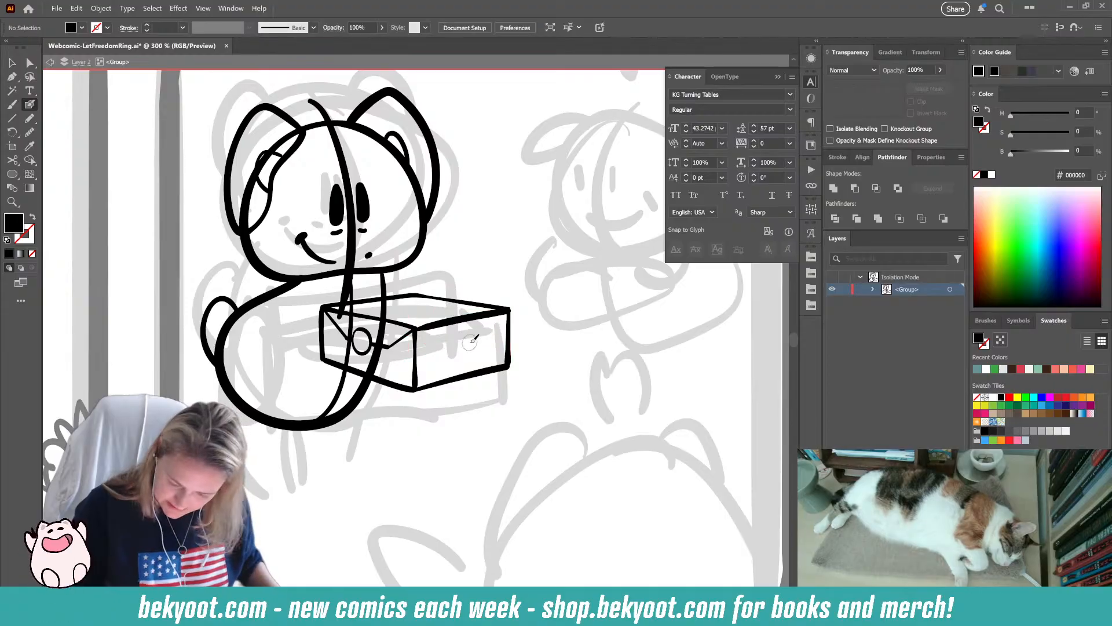
{"action": "double_click", "coordinate": [416, 365]}
{"action": "key", "text": "ctrl+f"}
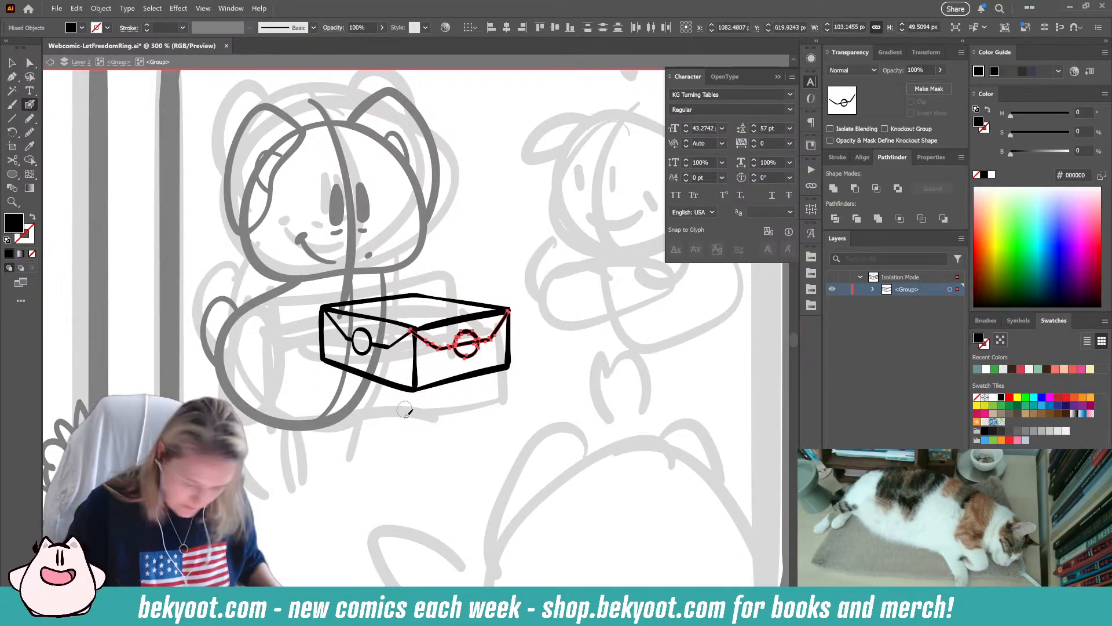
- Delete the flap lines and round clasp from the box's left face
{"action": "left_click", "coordinate": [373, 347], "text": "ctrl"}
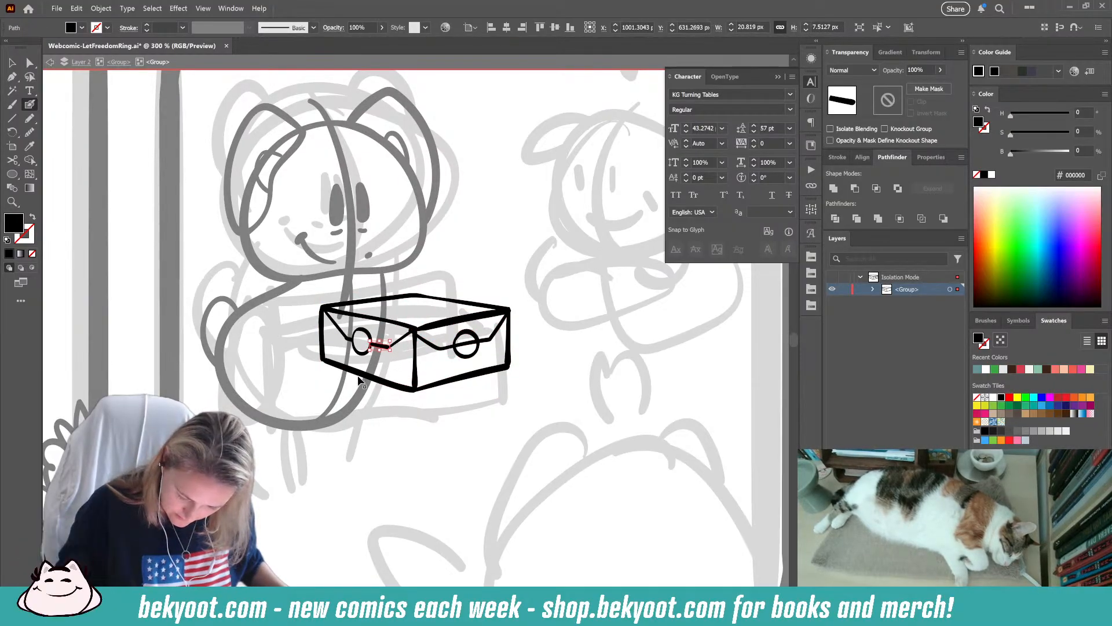
{"action": "mouse_move", "coordinate": [393, 355]}
{"action": "left_mouse_down"}
{"action": "mouse_move", "coordinate": [403, 346]}
{"action": "mouse_move", "coordinate": [358, 335]}
{"action": "left_mouse_up"}
{"action": "key", "text": "ctrl+z"}
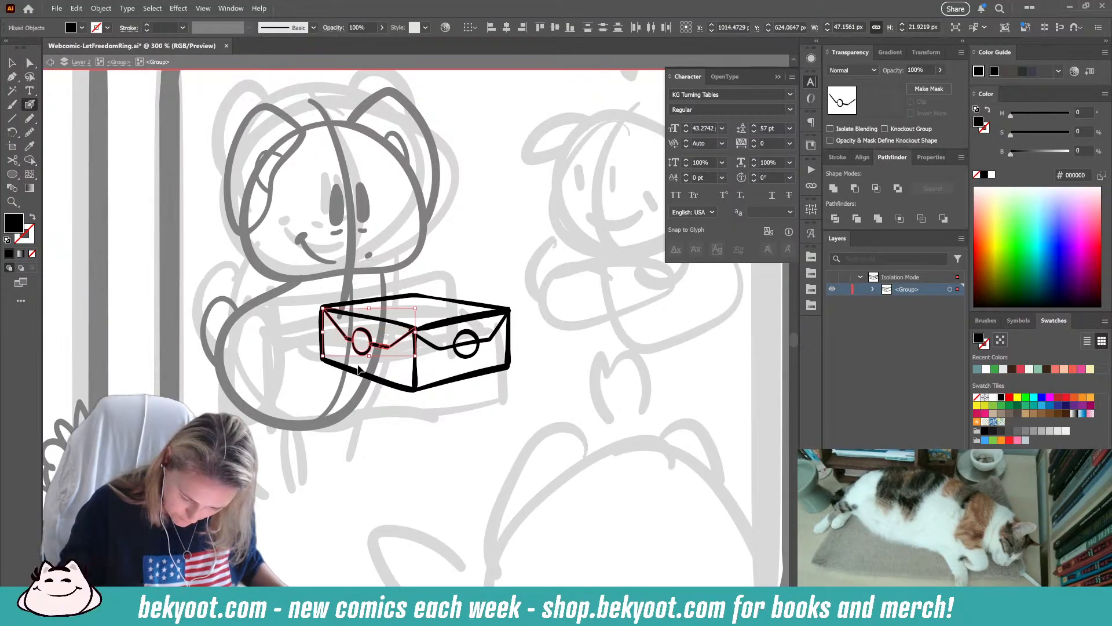
{"action": "key", "text": "Delete"}
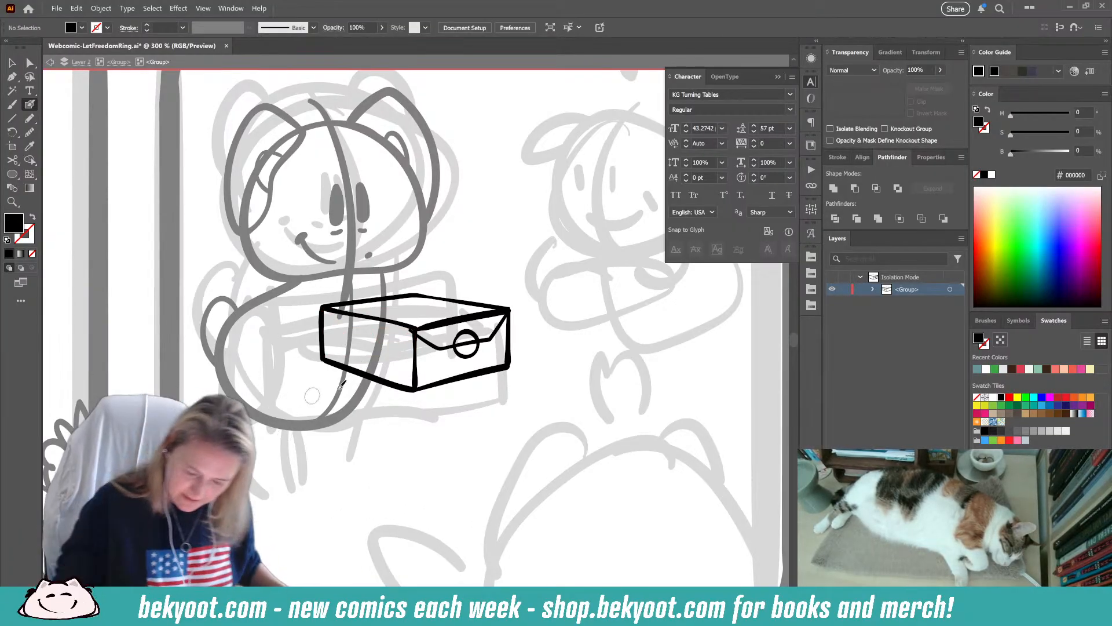
- Trim the right face's flap line where it overhangs the box's front corner and erase its part inside the round clasp
{"action": "left_click", "coordinate": [429, 345]}
{"action": "left_click_drag", "start_coordinate": [408, 330], "coordinate": [416, 331]}
{"action": "left_click", "coordinate": [524, 343], "text": "ctrl"}
{"action": "left_click", "coordinate": [466, 346], "text": "ctrl"}
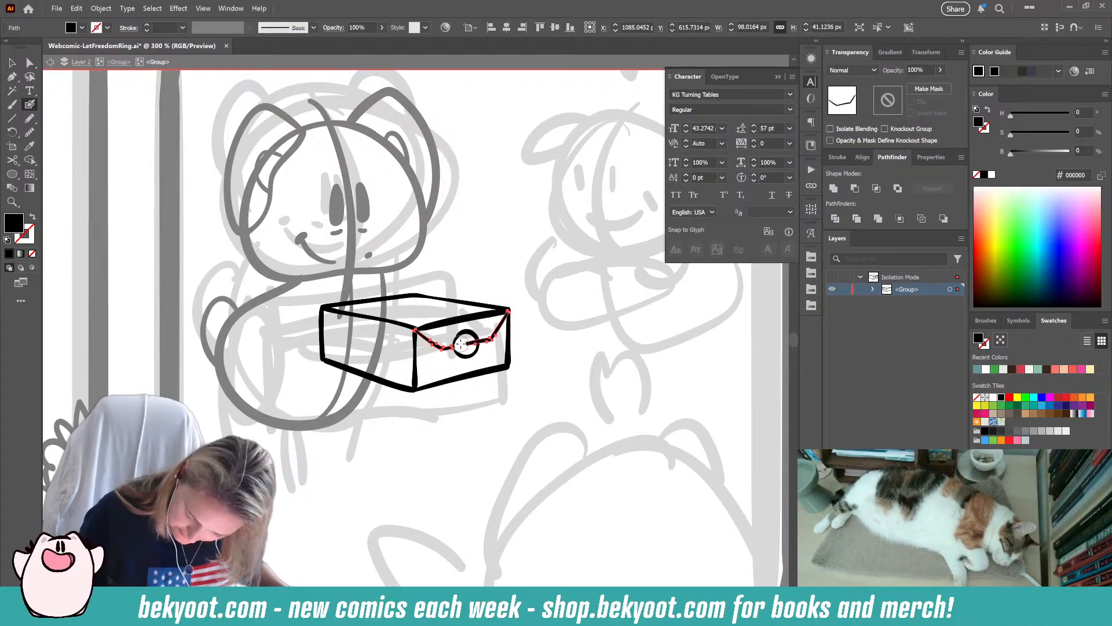
{"action": "left_click_drag", "start_coordinate": [461, 344], "coordinate": [472, 342]}
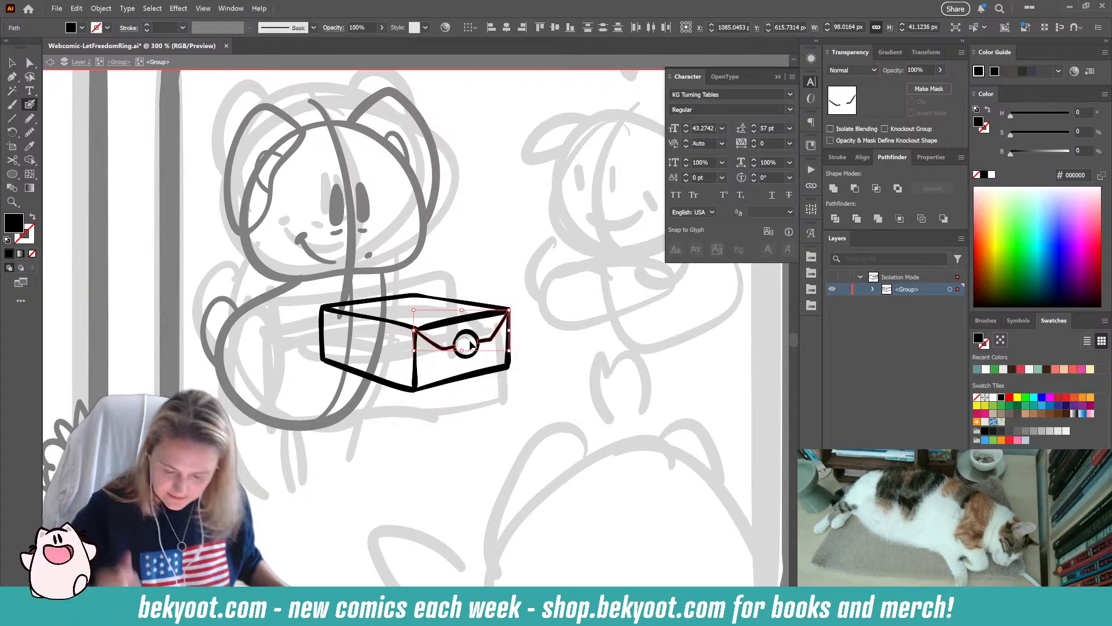
{"action": "left_click", "coordinate": [451, 428], "text": "ctrl"}
{"action": "left_click_drag", "start_coordinate": [416, 435], "coordinate": [412, 450]}
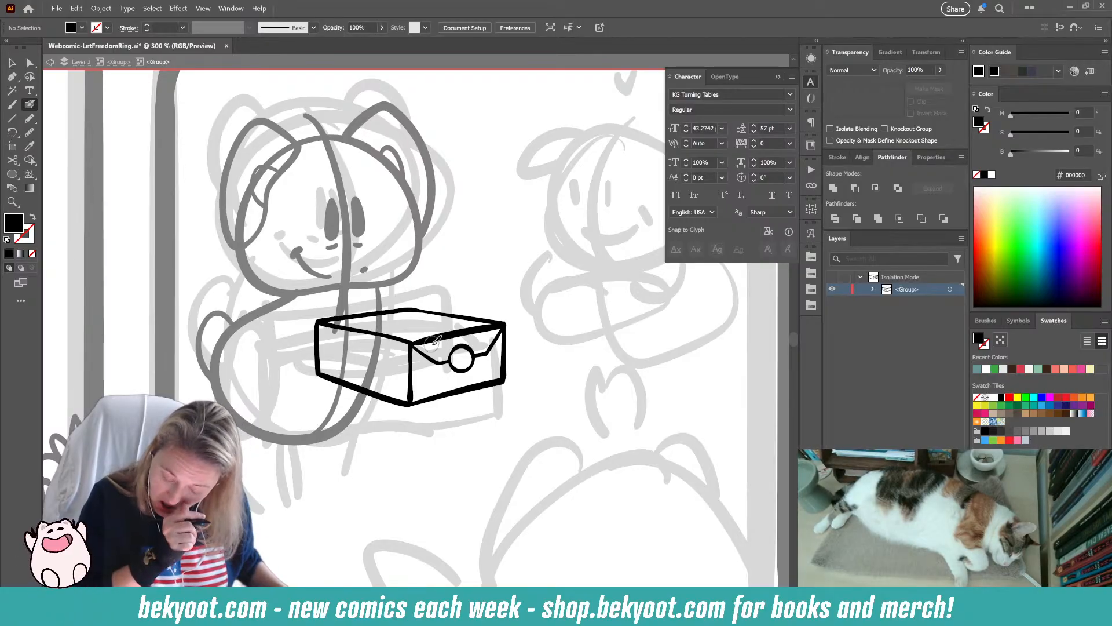
- Ink a small solid heart inside the round clasp, and leave the box group for the character's group
{"action": "left_click_drag", "start_coordinate": [464, 359], "coordinate": [461, 364]}
{"action": "key", "text": "shift+x"}
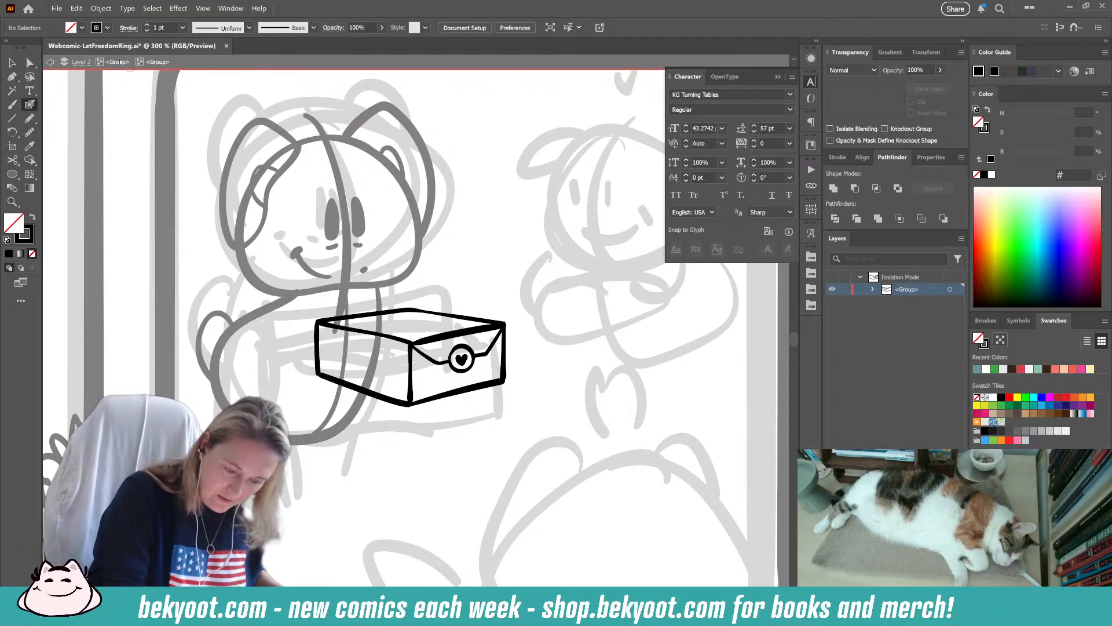
{"action": "left_click", "coordinate": [121, 62]}
- Ink the near arm curving across the body and the far arm reaching behind the box
{"action": "mouse_move", "coordinate": [295, 317]}
{"action": "left_mouse_down"}
{"action": "mouse_move", "coordinate": [325, 342]}
{"action": "mouse_move", "coordinate": [368, 339]}
{"action": "mouse_move", "coordinate": [365, 383]}
{"action": "mouse_move", "coordinate": [262, 364]}
{"action": "mouse_move", "coordinate": [253, 342]}
{"action": "left_mouse_up"}
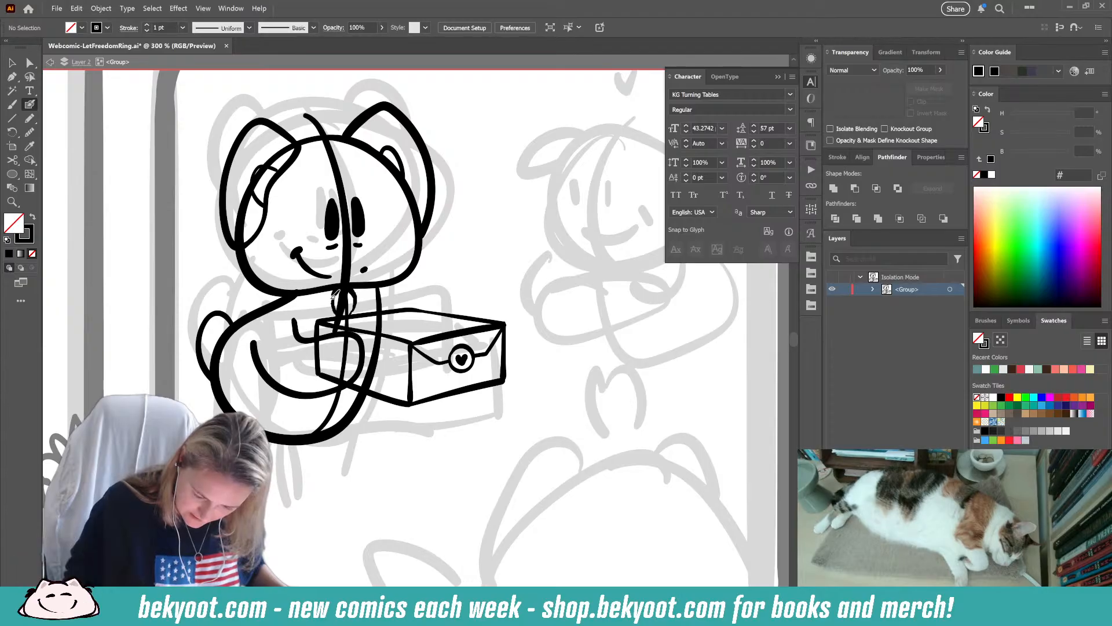
{"action": "key", "text": "ctrl+z"}
{"action": "mouse_move", "coordinate": [340, 294]}
{"action": "left_mouse_down"}
{"action": "mouse_move", "coordinate": [350, 312]}
{"action": "mouse_move", "coordinate": [342, 287]}
{"action": "mouse_move", "coordinate": [456, 316]}
{"action": "left_mouse_up"}
{"action": "key", "text": "ctrl+z"}
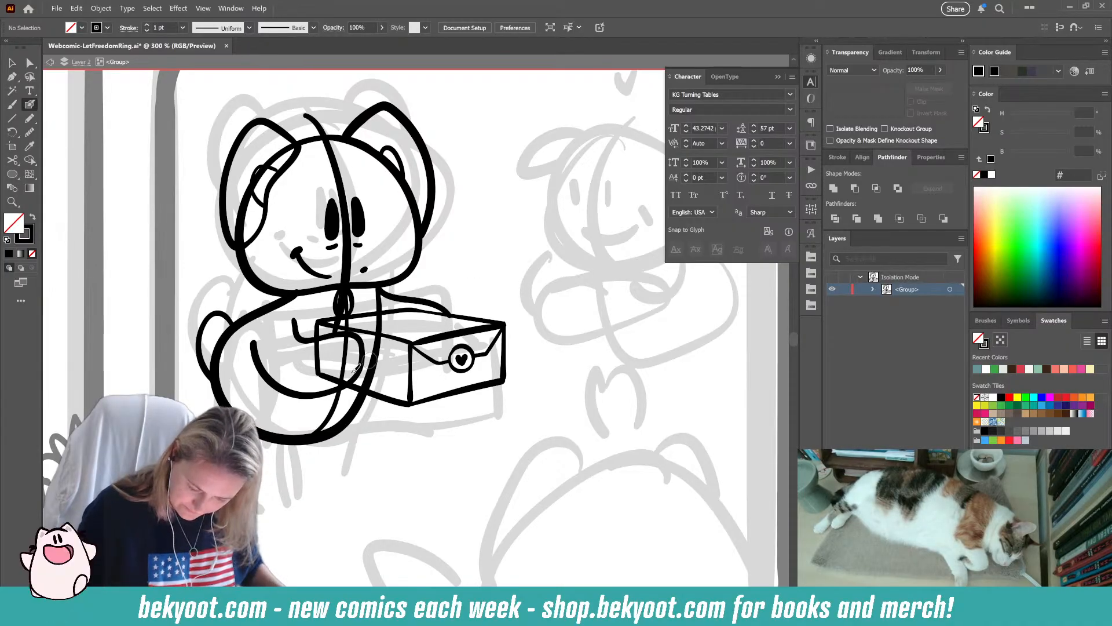
- Move the near arm's line slightly upward and rotate it a little to fit under the box
{"action": "left_click", "coordinate": [305, 338], "text": "ctrl"}
{"action": "left_click_drag", "start_coordinate": [304, 338], "coordinate": [306, 334]}
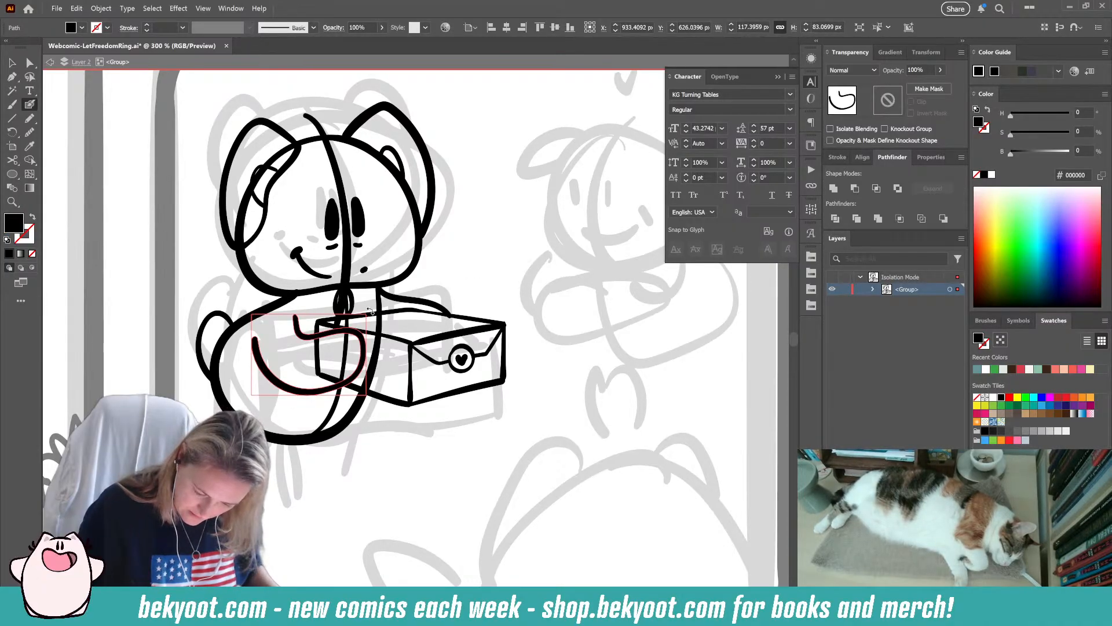
{"action": "left_click_drag", "start_coordinate": [371, 311], "coordinate": [376, 322]}
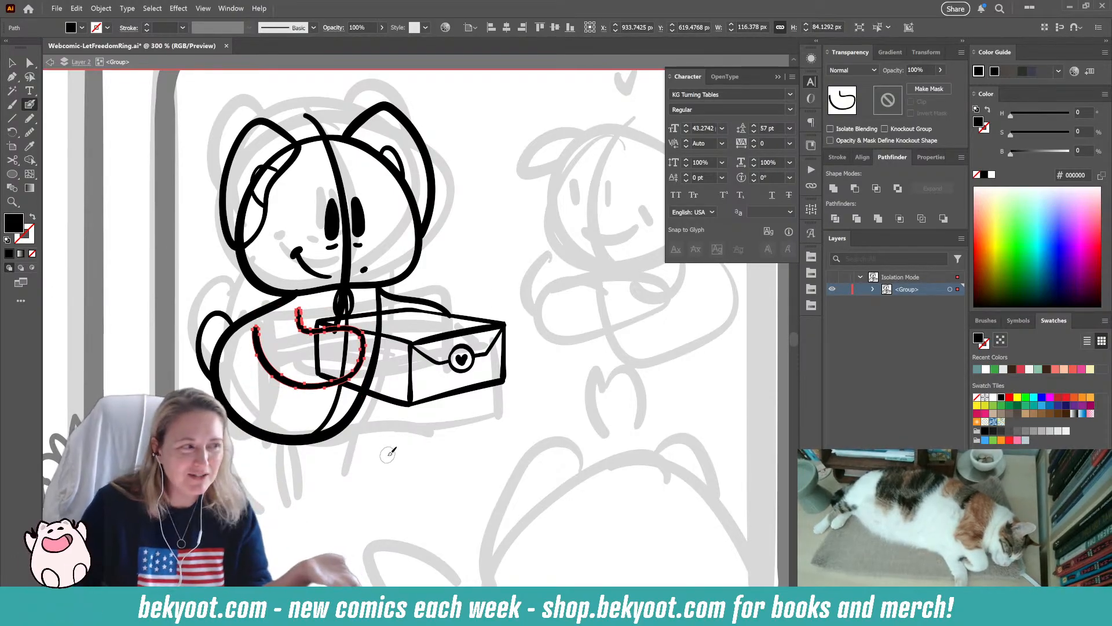
- Replace the far arm's line with a shorter stroke running from the chin to the box, and raise and slightly tilt the box
{"action": "left_click_drag", "start_coordinate": [377, 288], "coordinate": [449, 315]}
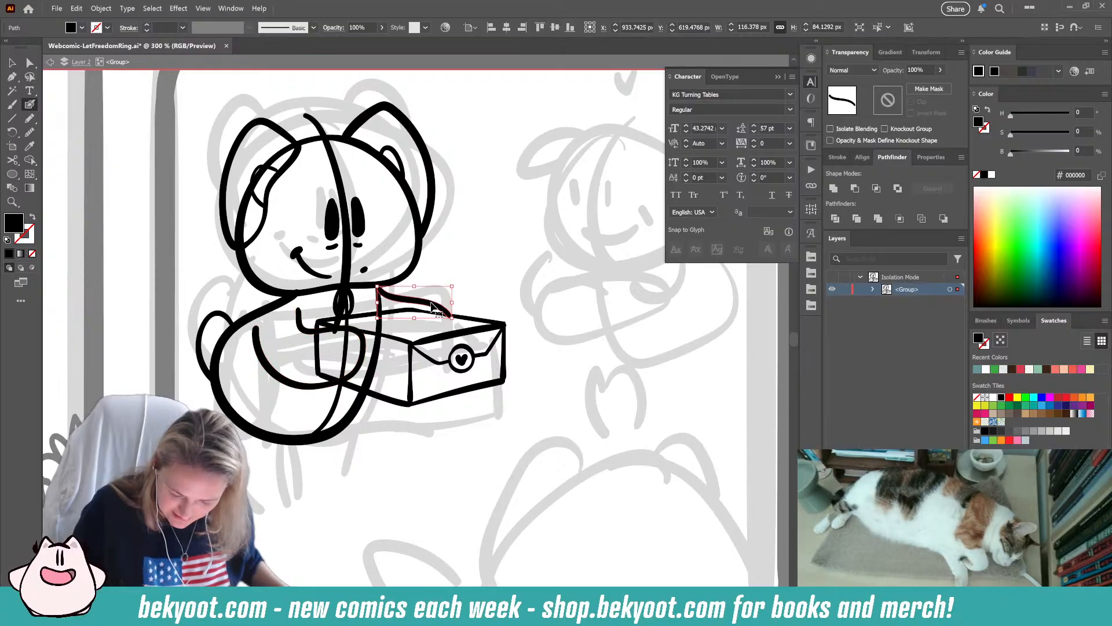
{"action": "key", "text": "Delete"}
{"action": "left_click_drag", "start_coordinate": [381, 288], "coordinate": [412, 309]}
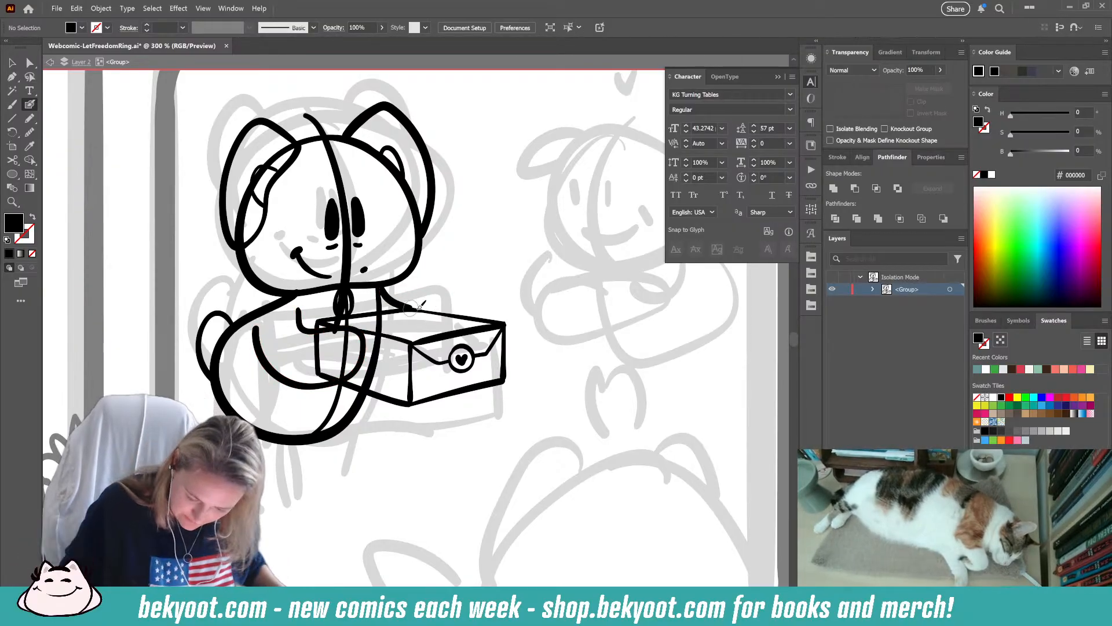
{"action": "left_click", "coordinate": [410, 383], "text": "ctrl"}
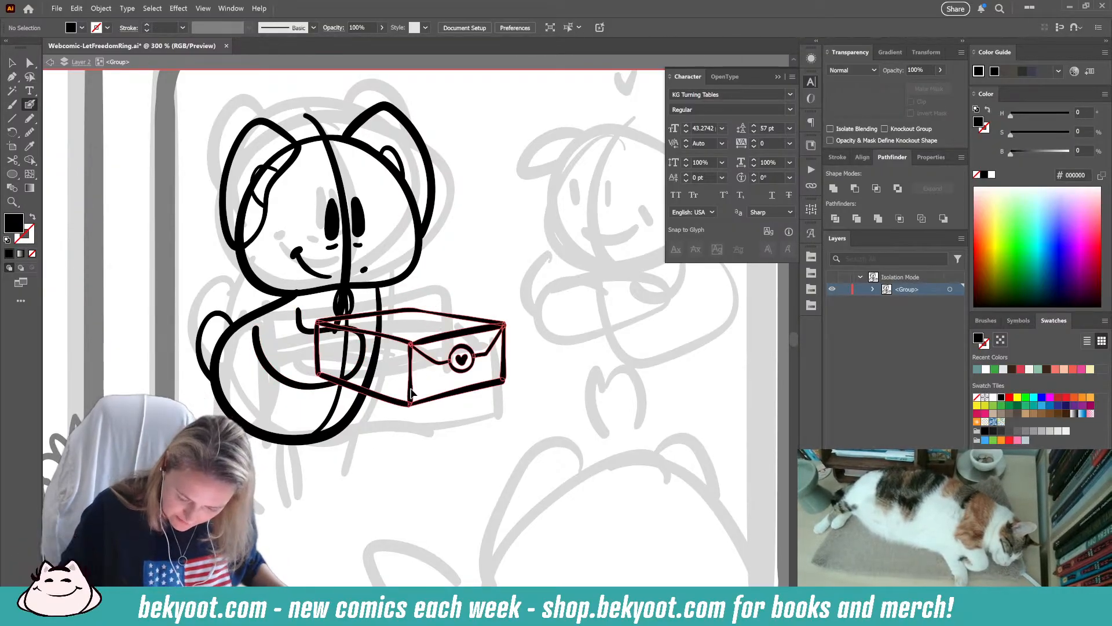
{"action": "left_click_drag", "start_coordinate": [410, 384], "coordinate": [410, 379]}
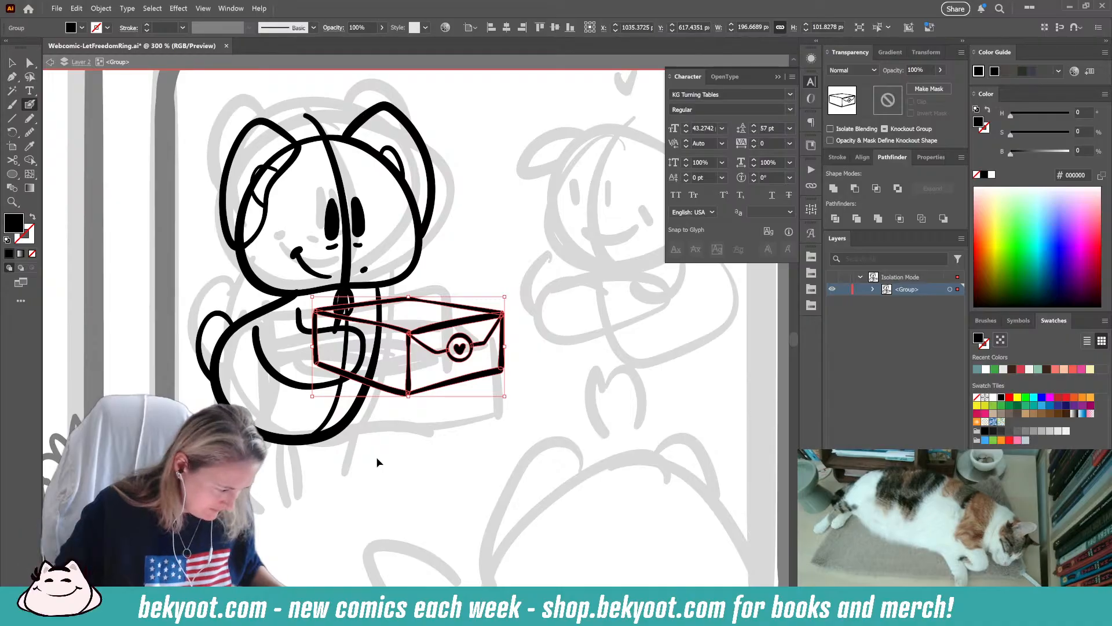
{"action": "left_click", "coordinate": [394, 432], "text": "ctrl"}
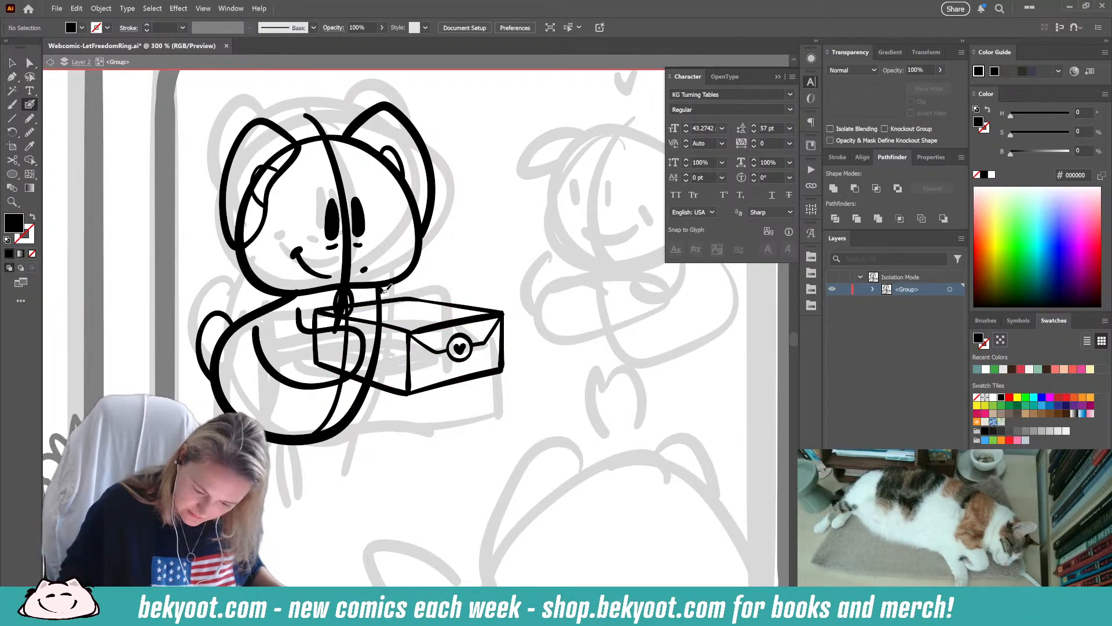
{"action": "left_click_drag", "start_coordinate": [380, 290], "coordinate": [401, 305]}
{"action": "mouse_move", "coordinate": [395, 363]}
{"action": "left_mouse_down"}
{"action": "mouse_move", "coordinate": [417, 355]}
{"action": "mouse_move", "coordinate": [388, 380]}
{"action": "left_mouse_up"}
{"action": "left_click_drag", "start_coordinate": [405, 307], "coordinate": [446, 348]}
{"action": "left_click_drag", "start_coordinate": [378, 347], "coordinate": [389, 377]}
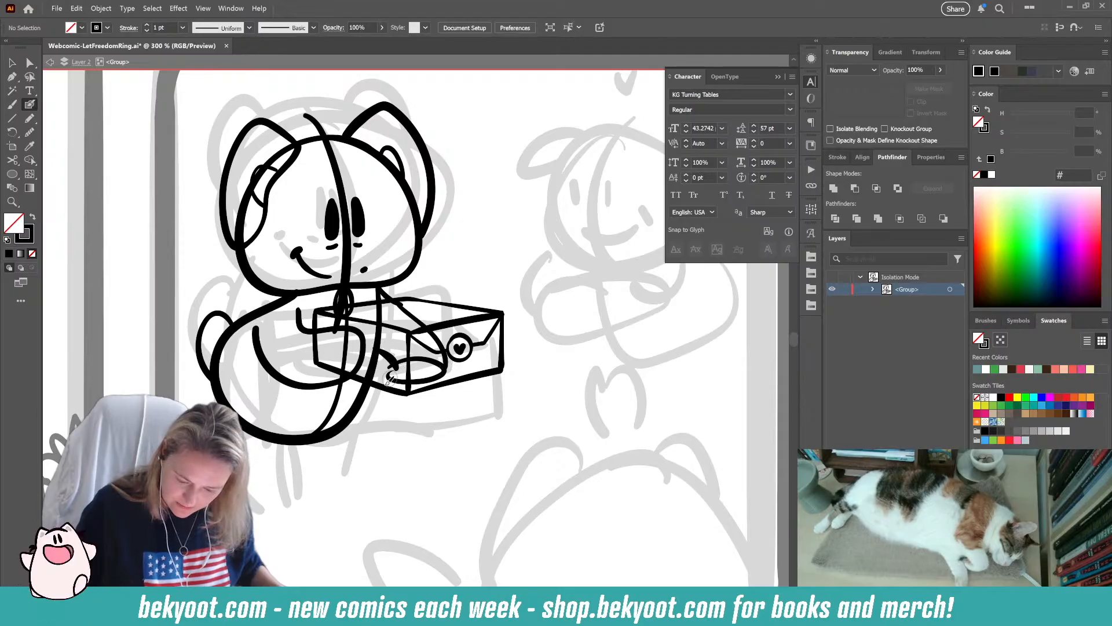
{"action": "key", "text": "ctrl+z"}
{"action": "key", "text": "ctrl+z"}
{"action": "key", "text": "ctrl+z"}
{"action": "key", "text": "ctrl+z"}
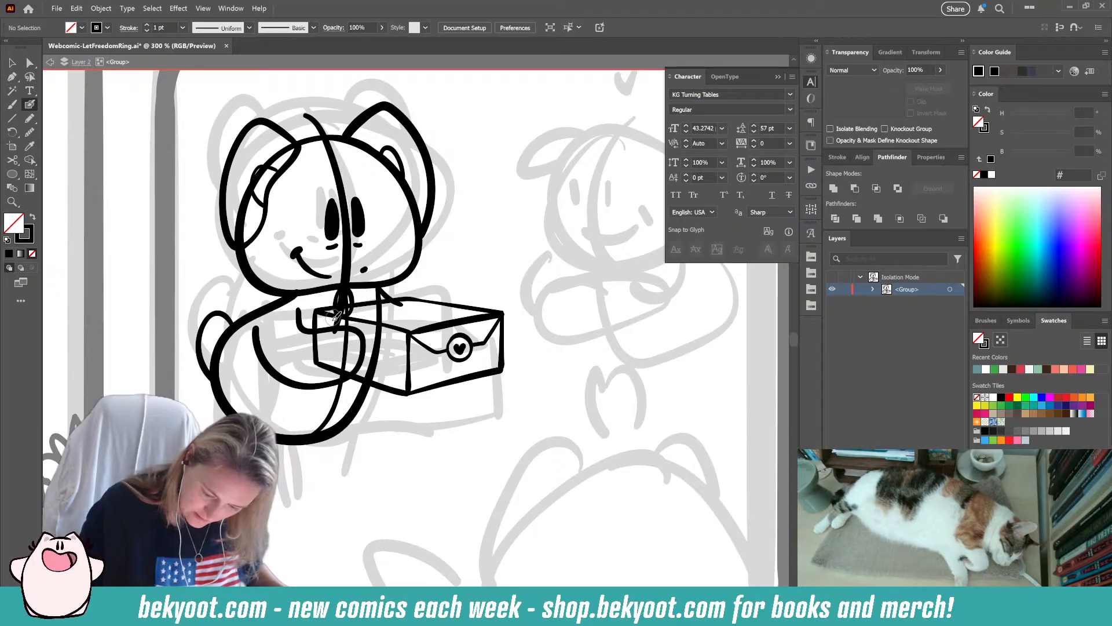
{"action": "left_click_drag", "start_coordinate": [318, 321], "coordinate": [280, 395]}
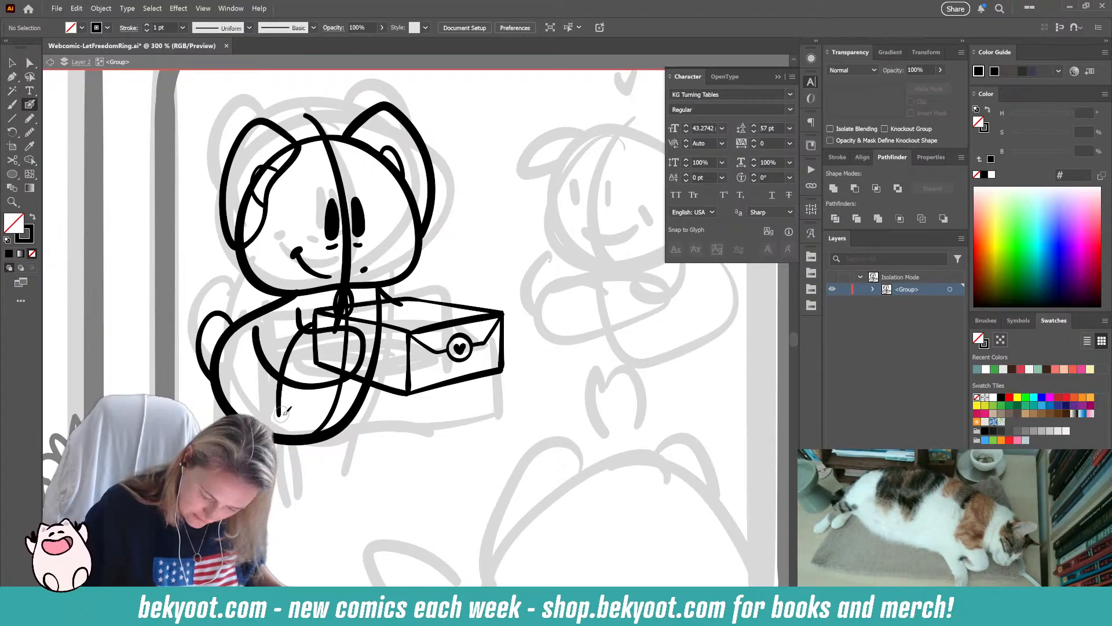
{"action": "key", "text": "ctrl+z"}
- Ink the character's two legs with rounded feet, and the open jacket's edge and hem on both sides of the body
{"action": "left_click_drag", "start_coordinate": [362, 399], "coordinate": [353, 496]}
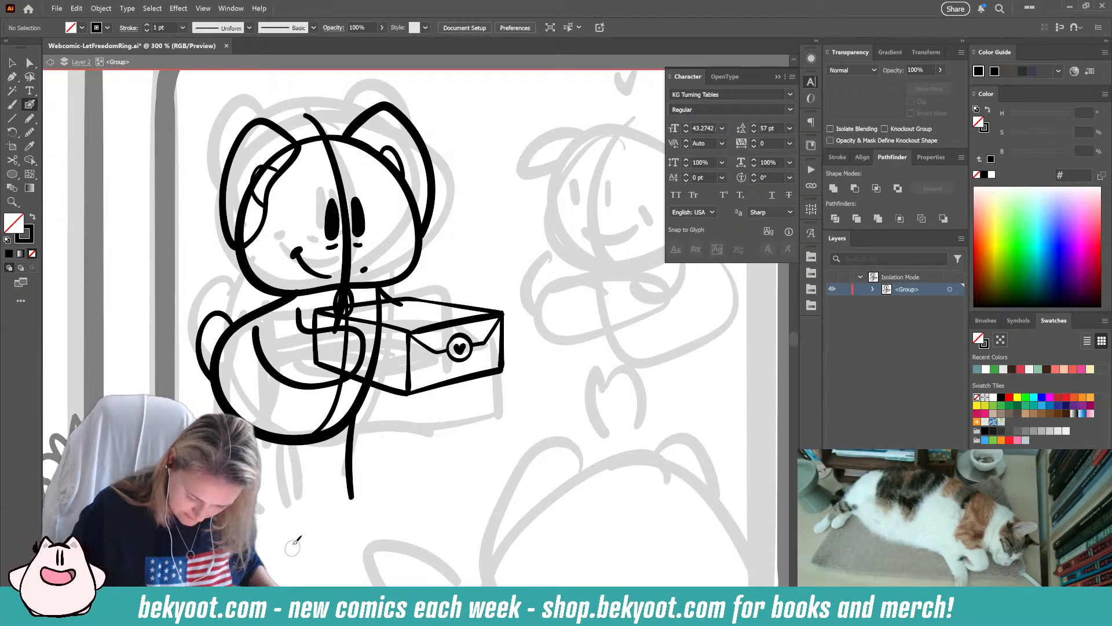
{"action": "key", "text": "ctrl+z"}
{"action": "mouse_move", "coordinate": [370, 387]}
{"action": "left_mouse_down"}
{"action": "mouse_move", "coordinate": [346, 493]}
{"action": "mouse_move", "coordinate": [357, 506]}
{"action": "mouse_move", "coordinate": [308, 515]}
{"action": "left_mouse_up"}
{"action": "key", "text": "ctrl+z"}
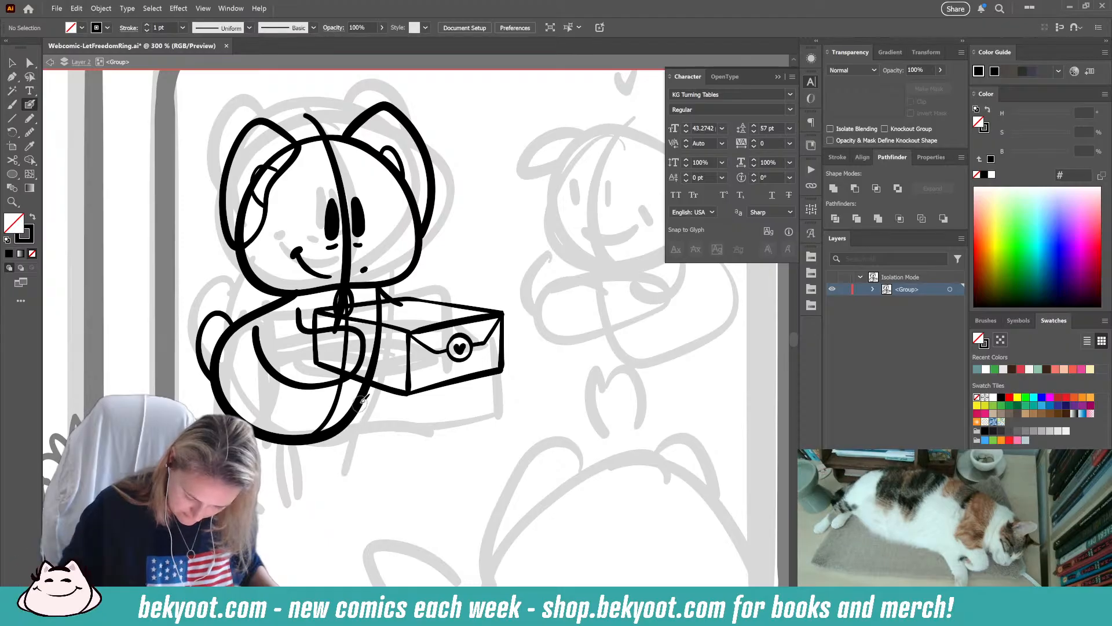
{"action": "mouse_move", "coordinate": [368, 390]}
{"action": "left_mouse_down"}
{"action": "mouse_move", "coordinate": [340, 478]}
{"action": "mouse_move", "coordinate": [349, 506]}
{"action": "mouse_move", "coordinate": [291, 506]}
{"action": "mouse_move", "coordinate": [311, 430]}
{"action": "left_mouse_up"}
{"action": "key", "text": "ctrl+z"}
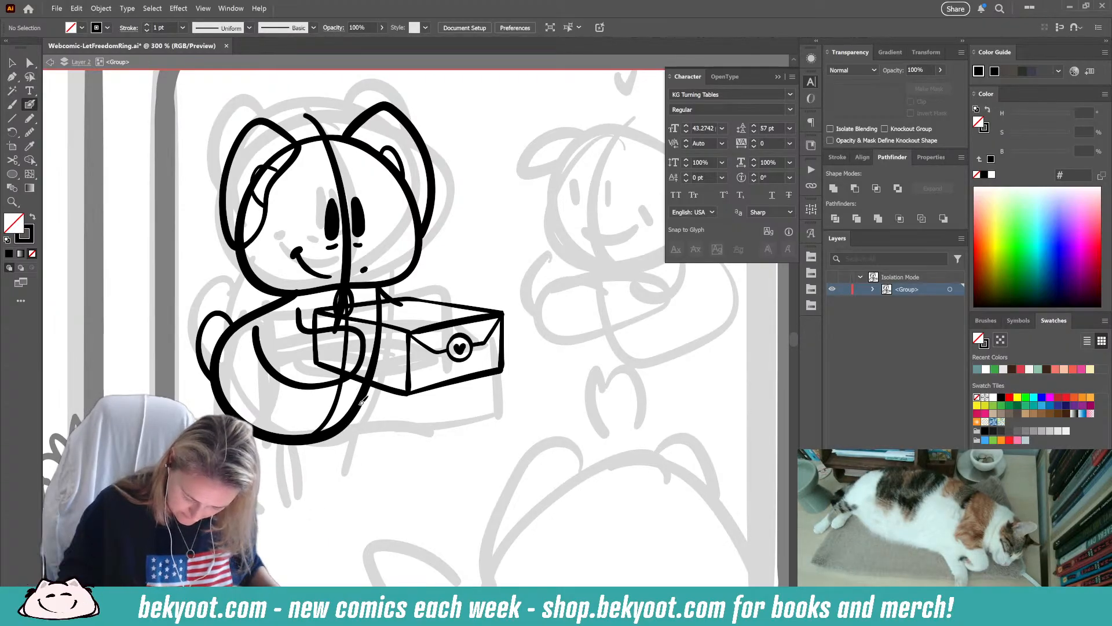
{"action": "mouse_move", "coordinate": [363, 400]}
{"action": "left_mouse_down"}
{"action": "mouse_move", "coordinate": [349, 474]}
{"action": "mouse_move", "coordinate": [366, 511]}
{"action": "mouse_move", "coordinate": [293, 519]}
{"action": "left_mouse_up"}
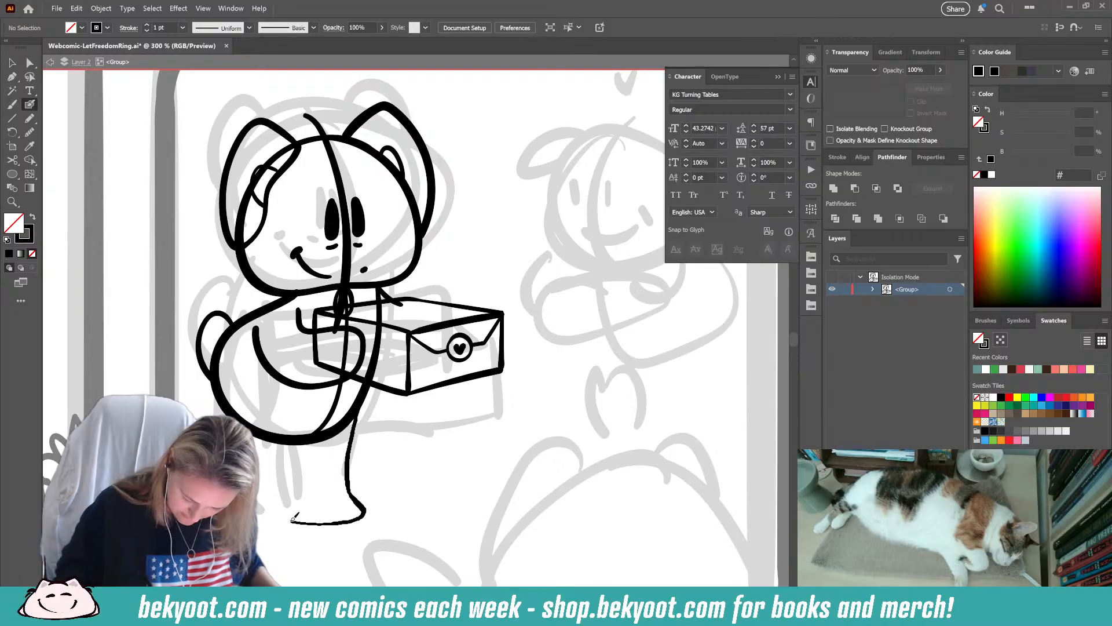
{"action": "mouse_move", "coordinate": [300, 446]}
{"action": "left_mouse_down"}
{"action": "mouse_move", "coordinate": [357, 427]}
{"action": "mouse_move", "coordinate": [356, 508]}
{"action": "mouse_move", "coordinate": [317, 511]}
{"action": "left_mouse_up"}
{"action": "key", "text": "ctrl+z"}
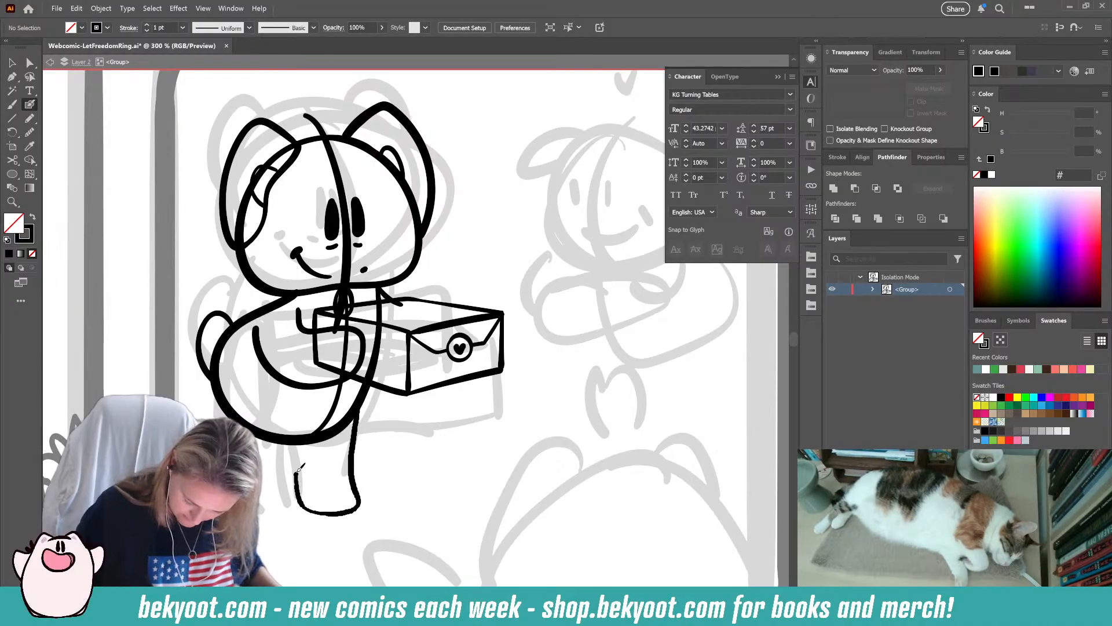
{"action": "left_click_drag", "start_coordinate": [300, 467], "coordinate": [310, 424]}
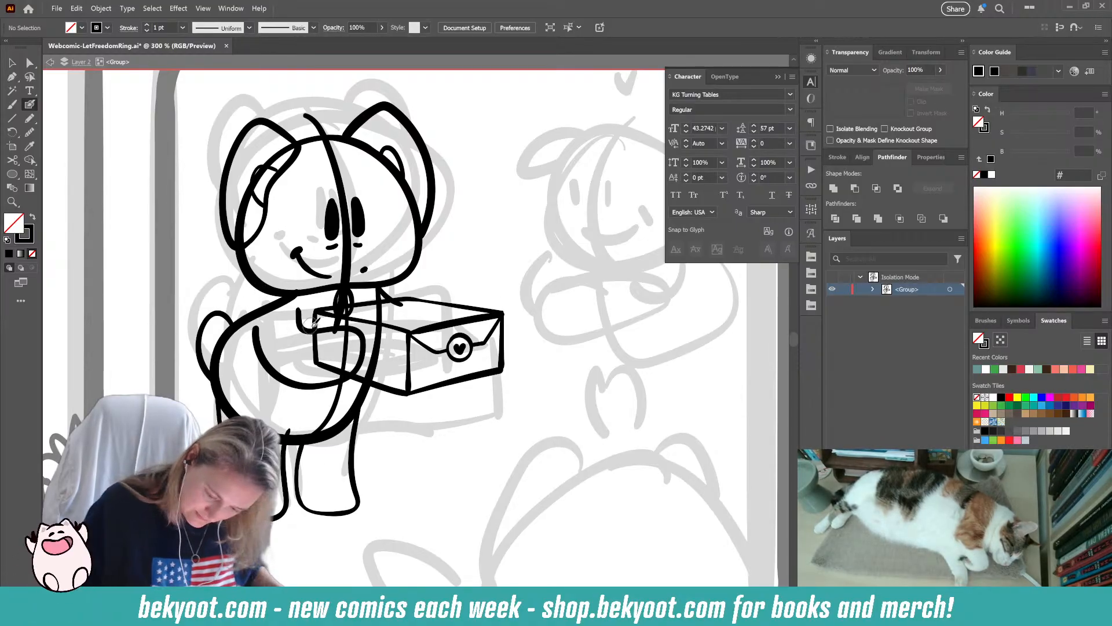
{"action": "mouse_move", "coordinate": [301, 328]}
{"action": "left_mouse_down"}
{"action": "mouse_move", "coordinate": [256, 404]}
{"action": "mouse_move", "coordinate": [210, 393]}
{"action": "mouse_move", "coordinate": [222, 331]}
{"action": "mouse_move", "coordinate": [298, 289]}
{"action": "left_mouse_up"}
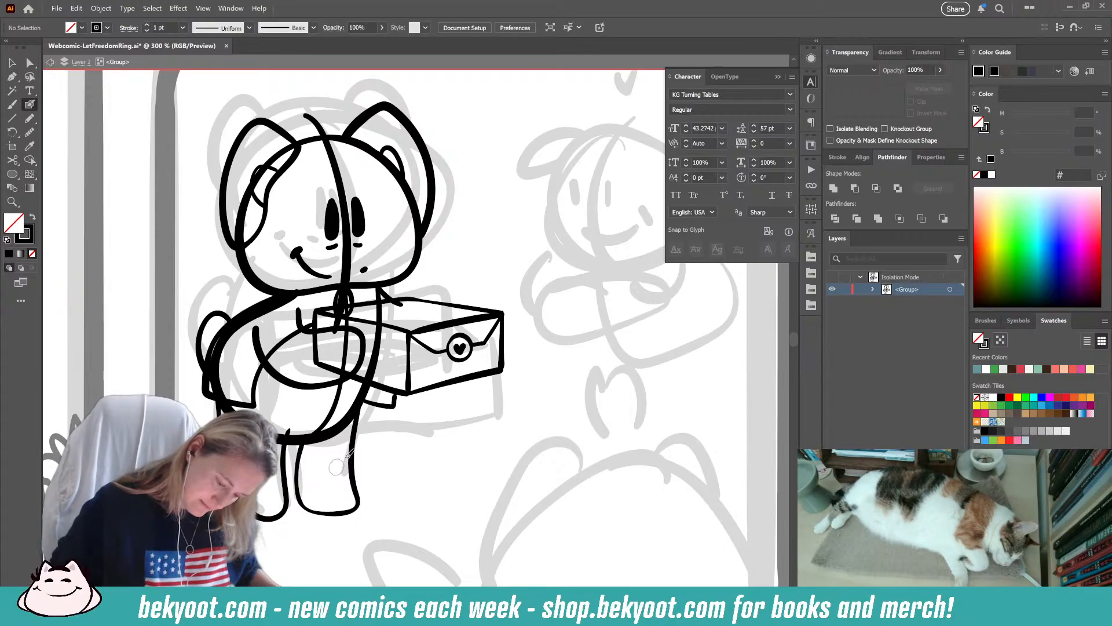
- Smooth the character's body outline by 15%
{"action": "left_click", "coordinate": [271, 435], "text": "ctrl"}
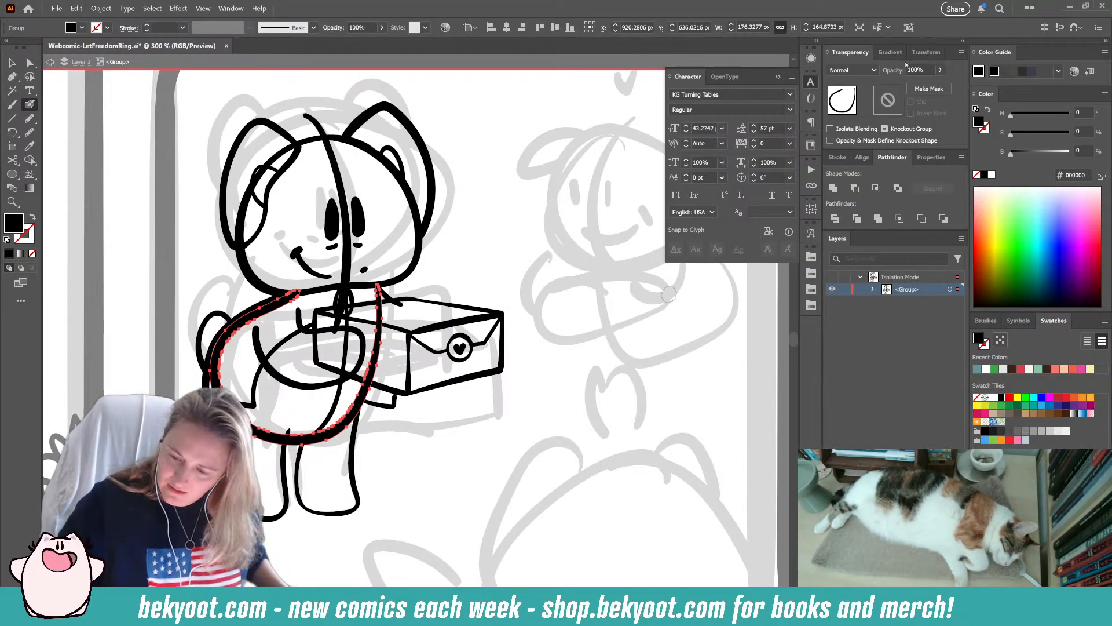
{"action": "key", "text": "ctrl+alt+s"}
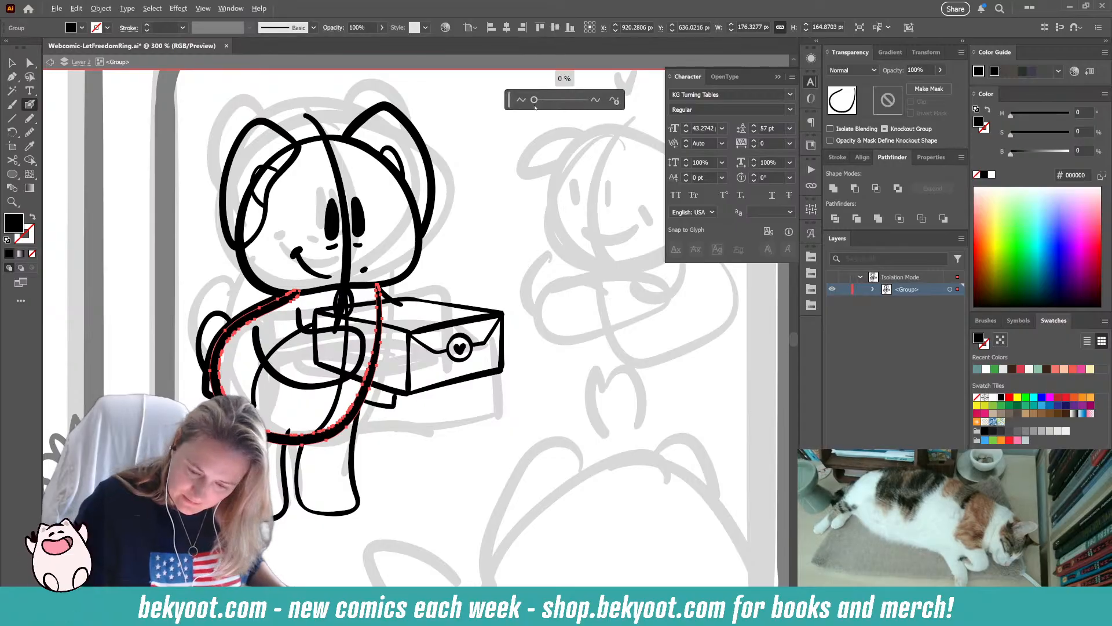
{"action": "left_click_drag", "start_coordinate": [533, 100], "coordinate": [542, 100]}
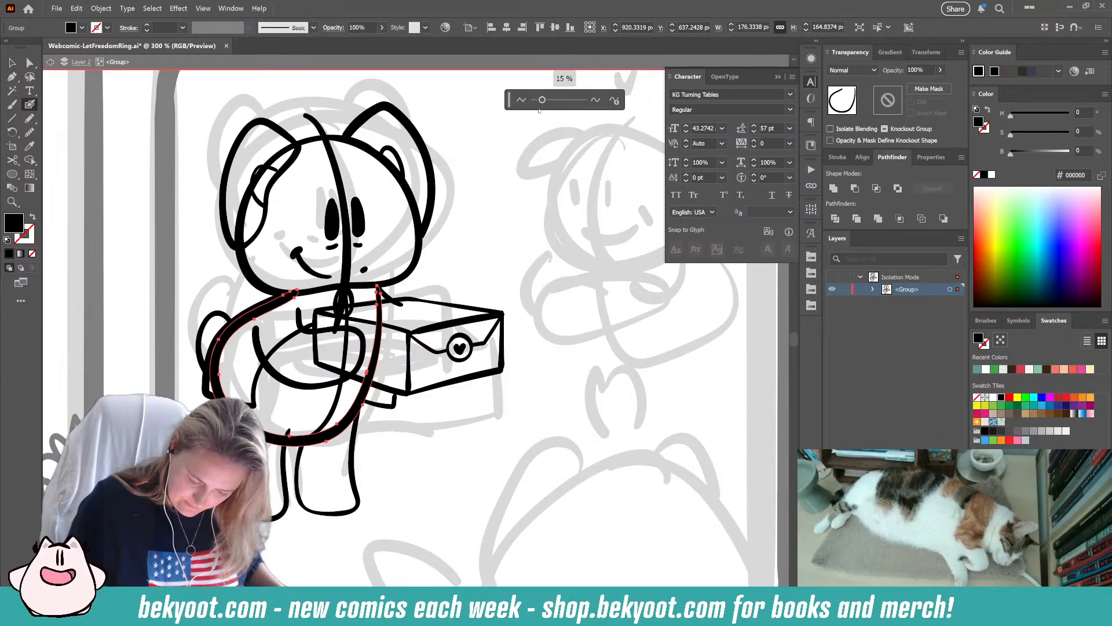
{"action": "left_click", "coordinate": [539, 110]}
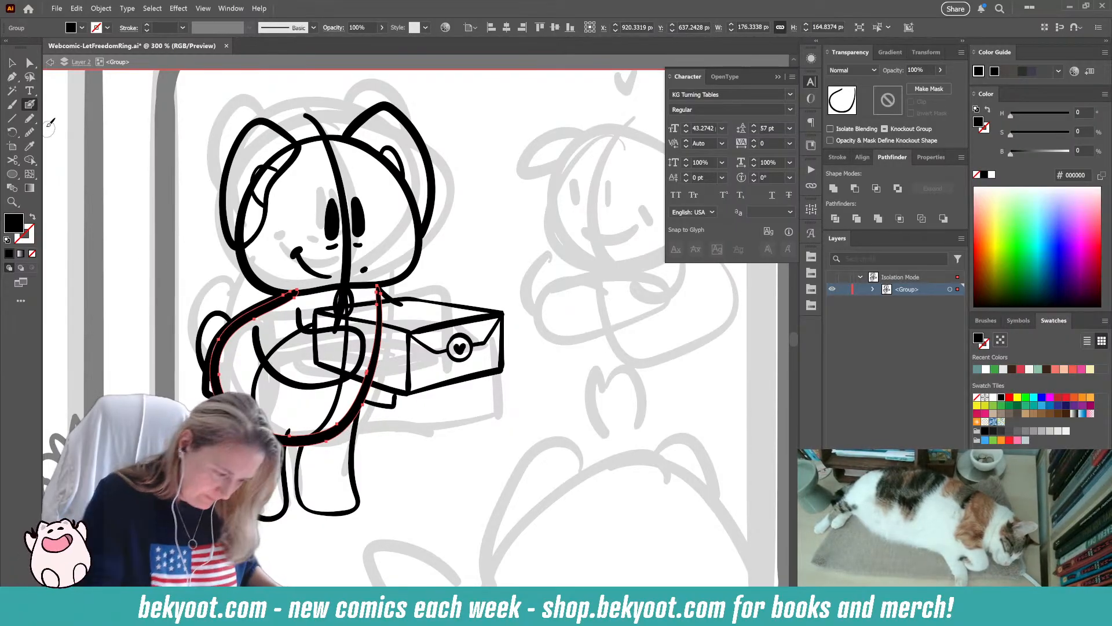
{"action": "key", "text": "ctrl+alt+s"}
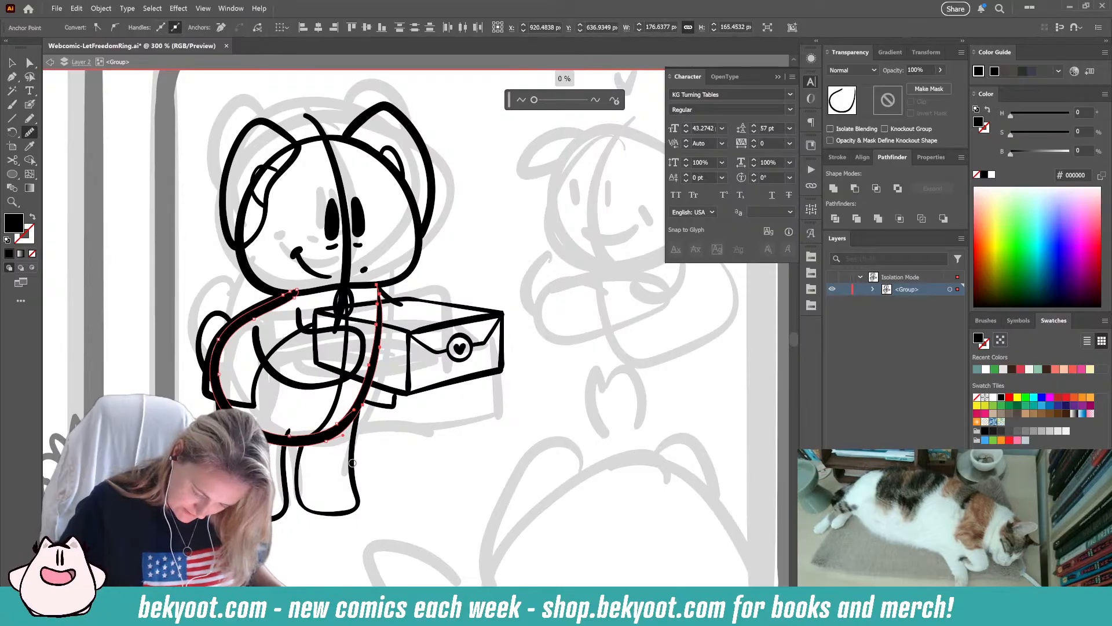
- Adjust the anchor points along the body outline's underside and front to even out its curve and line thickness
{"action": "left_click", "coordinate": [35, 64]}
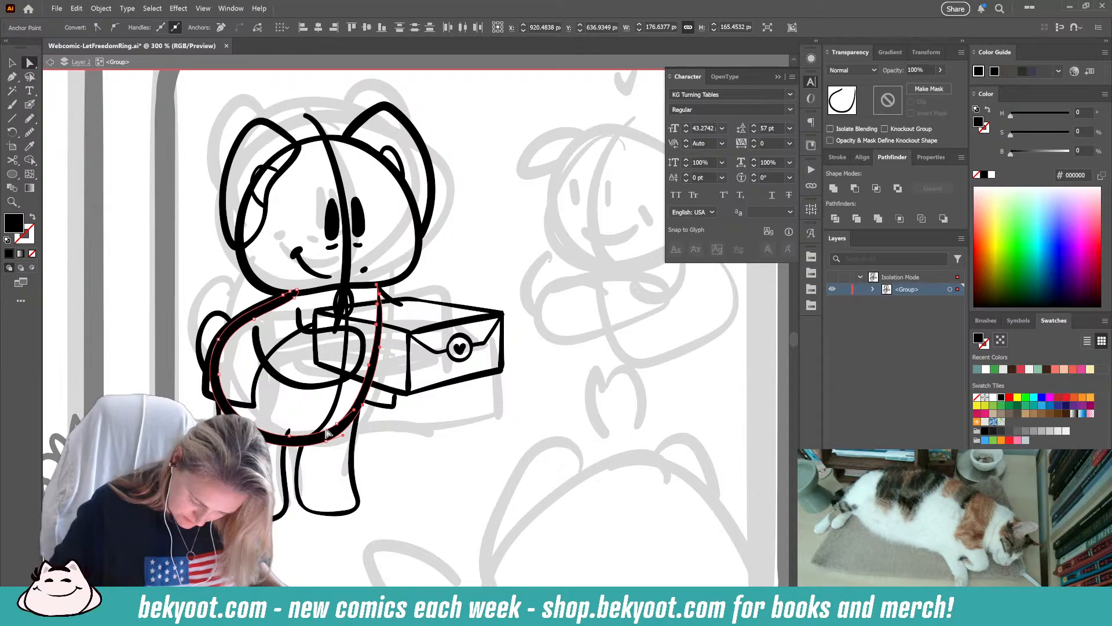
{"action": "key", "text": "ctrl"}
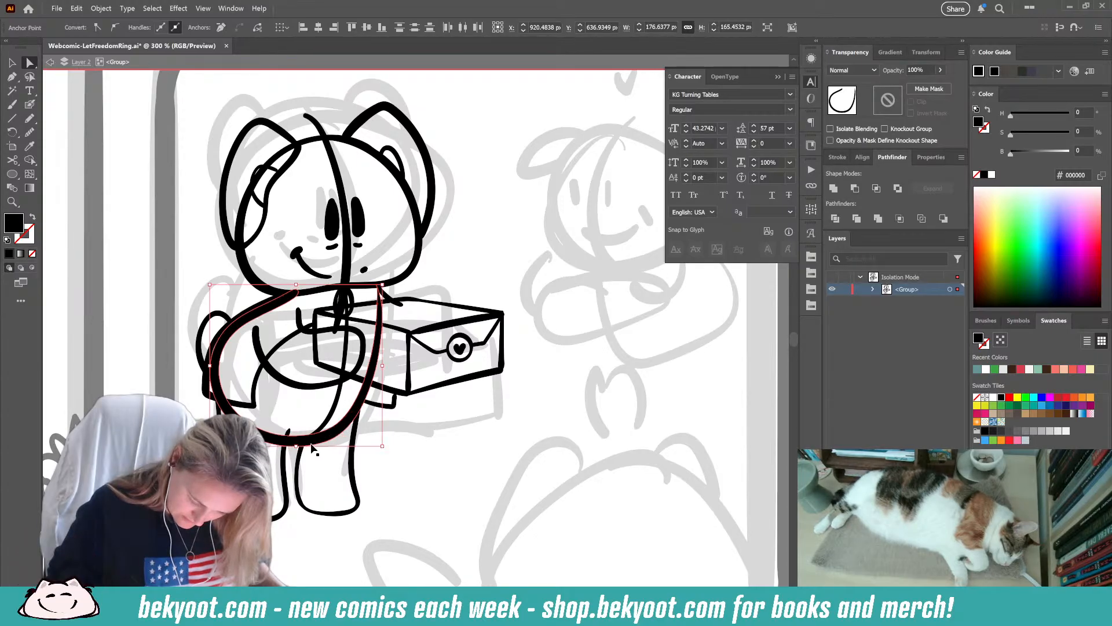
{"action": "left_click_drag", "start_coordinate": [297, 448], "coordinate": [342, 444]}
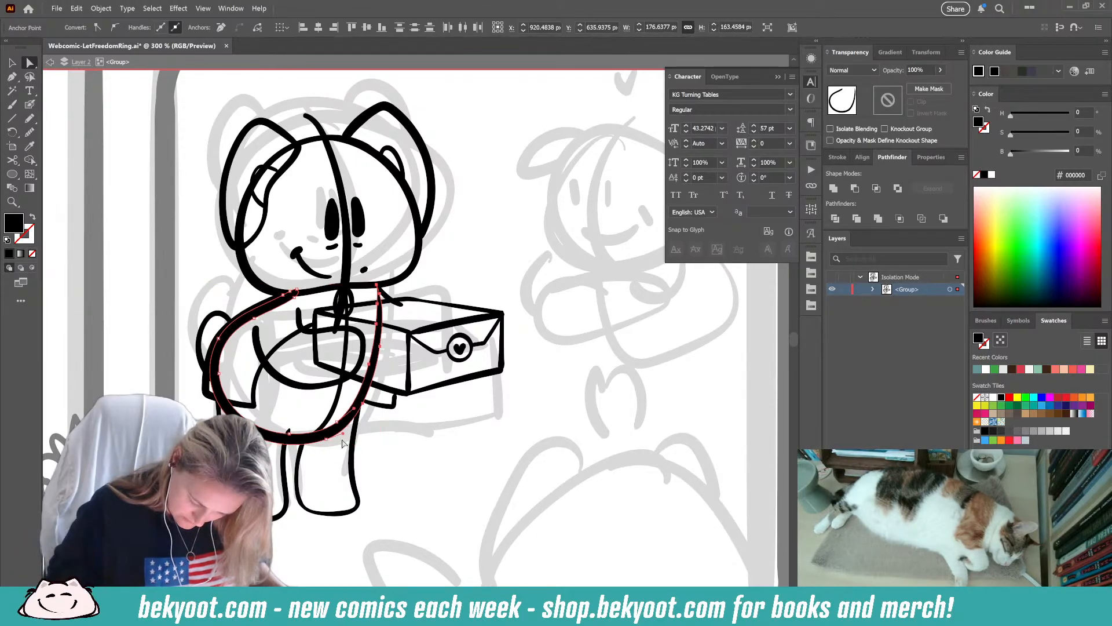
{"action": "left_click", "coordinate": [326, 442]}
{"action": "left_click", "coordinate": [361, 408]}
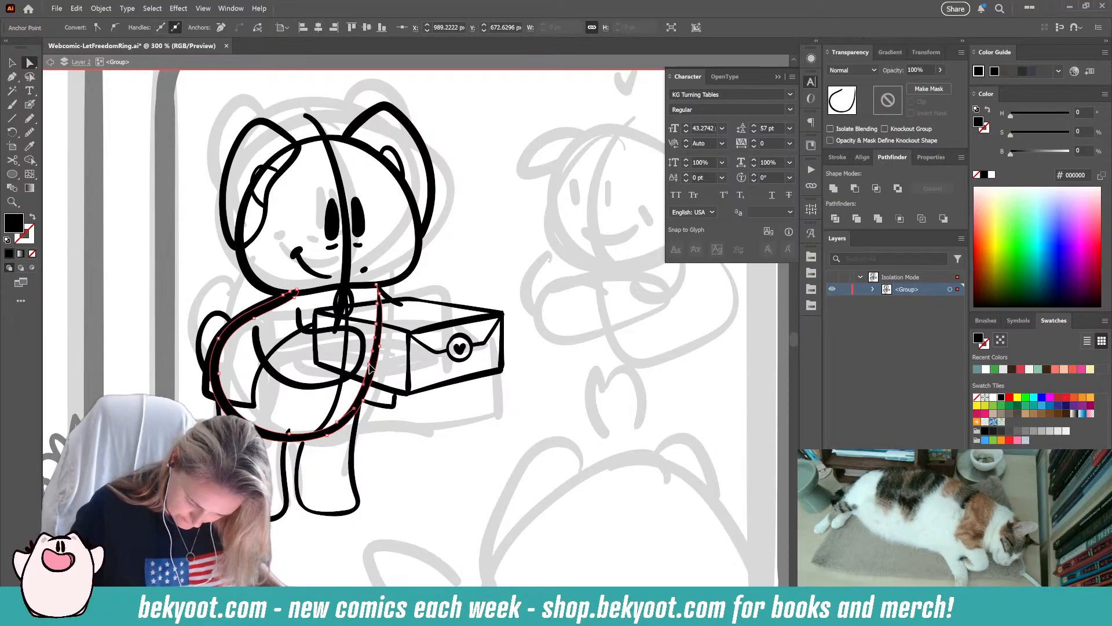
{"action": "left_click", "coordinate": [376, 327]}
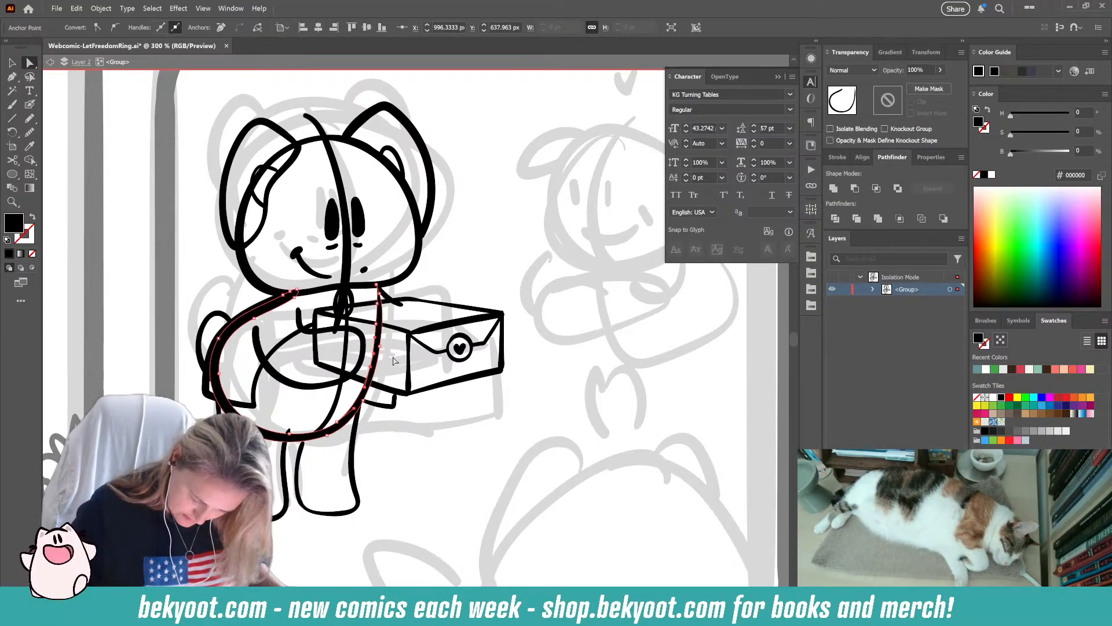
- Erase the body outline along the jacket's back and where its front edge crosses the box
{"action": "key", "text": "shift+e"}
{"action": "mouse_move", "coordinate": [302, 287]}
{"action": "left_mouse_down"}
{"action": "mouse_move", "coordinate": [243, 320]}
{"action": "mouse_move", "coordinate": [215, 377]}
{"action": "left_mouse_up"}
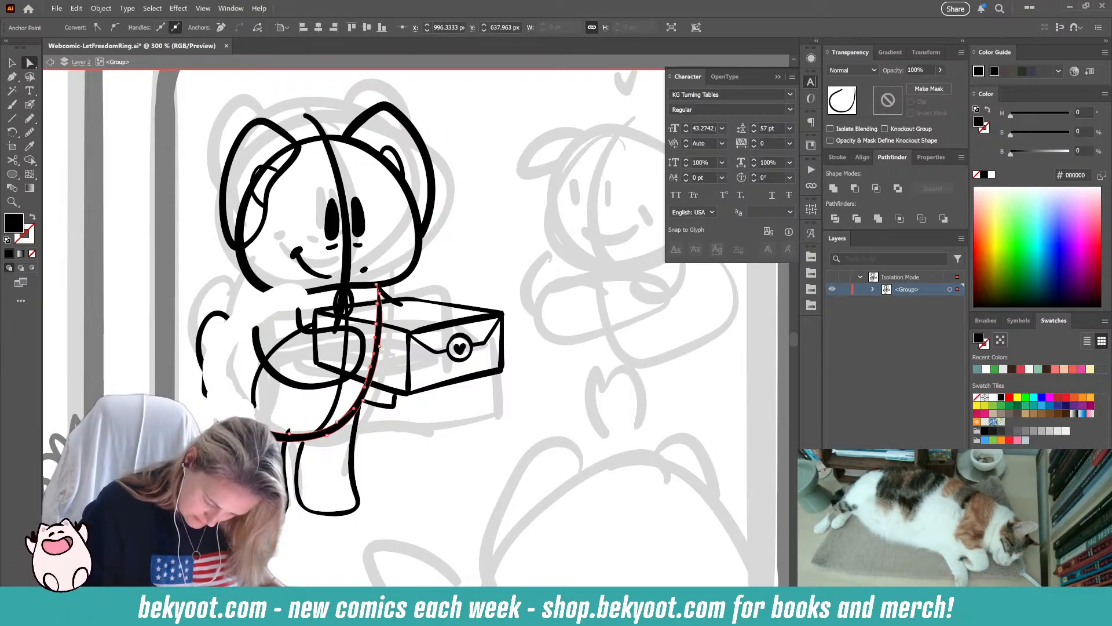
{"action": "key", "text": "ctrl+z"}
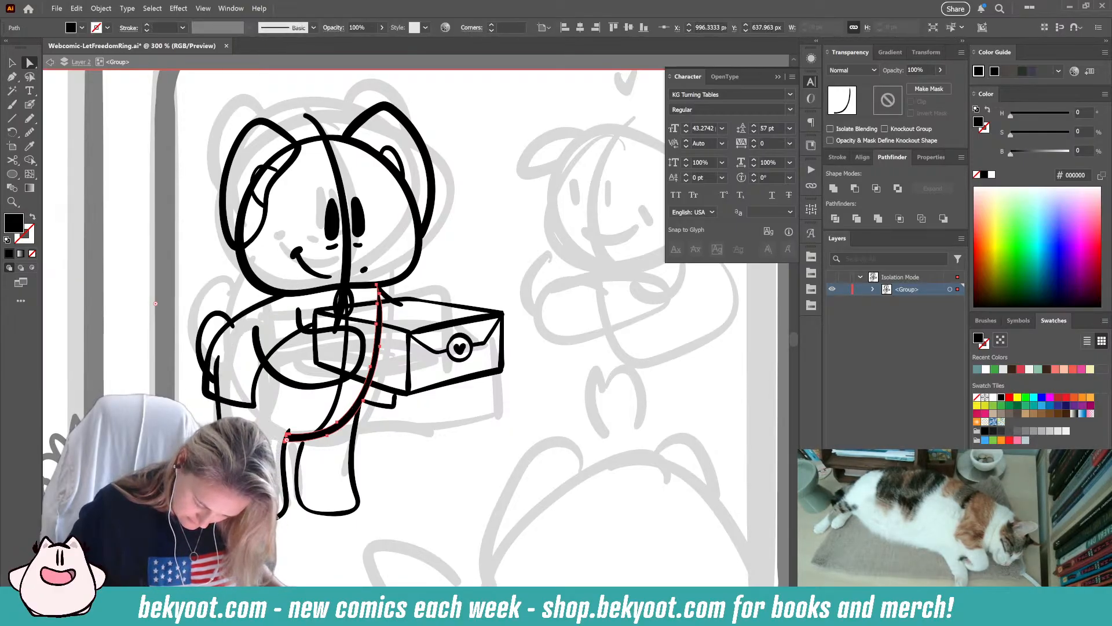
{"action": "left_click_drag", "start_coordinate": [366, 371], "coordinate": [380, 287]}
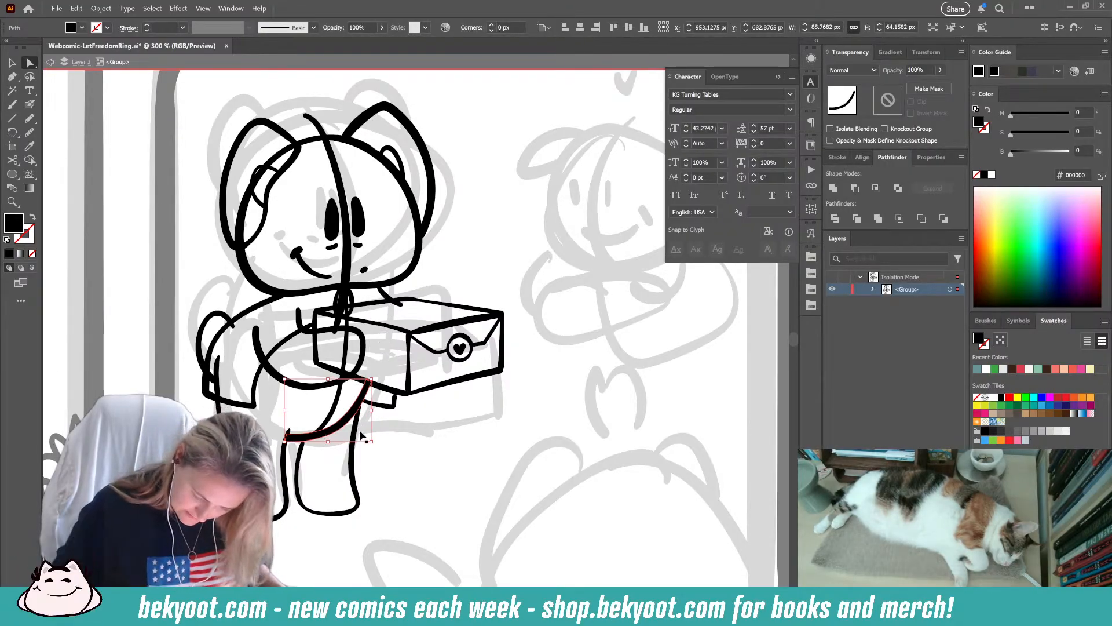
- Trim the lower end of the far arm's short line where it overlaps the box's top
{"action": "left_click", "coordinate": [388, 291]}
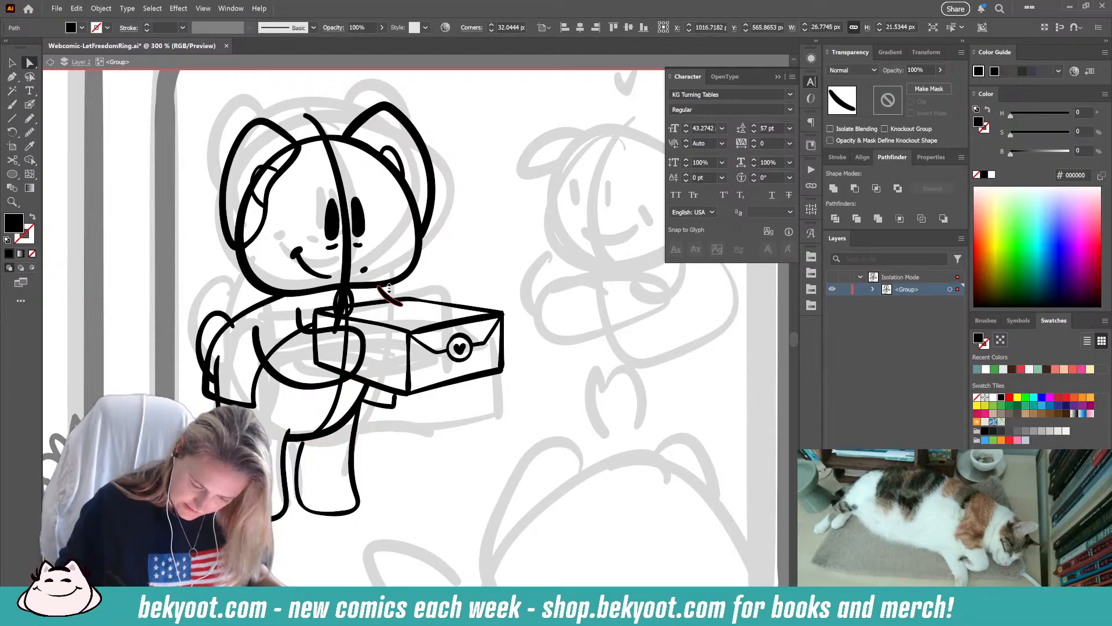
{"action": "key", "text": "shift+e"}
{"action": "left_click_drag", "start_coordinate": [396, 304], "coordinate": [385, 295]}
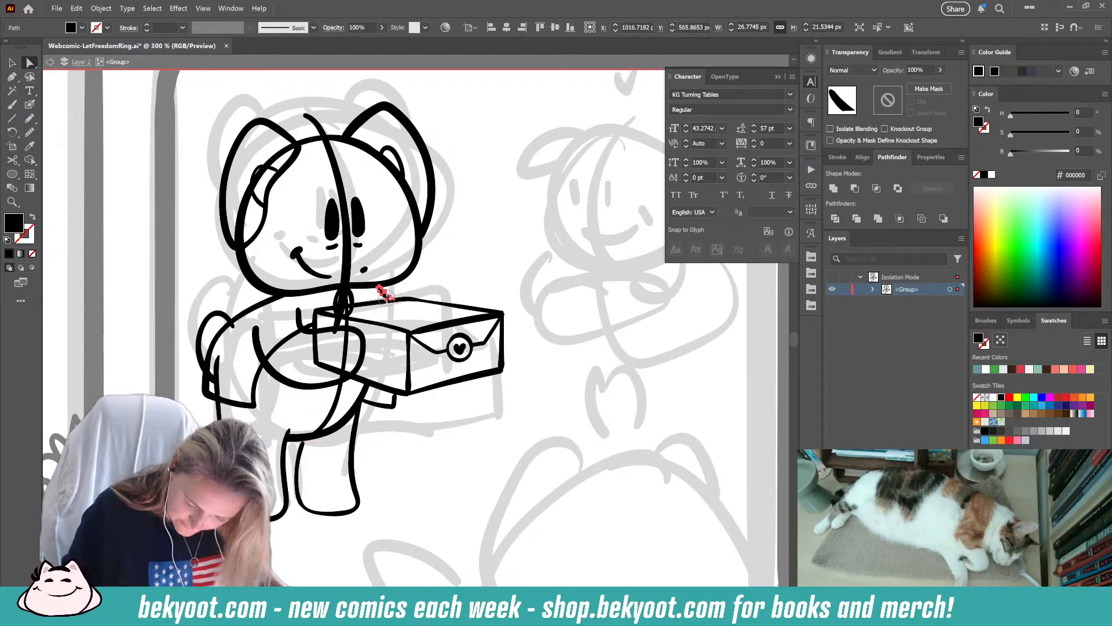
- Erase the two upper ends of the near arm's outline where they extend past the sleeve edge
{"action": "left_click", "coordinate": [399, 445]}
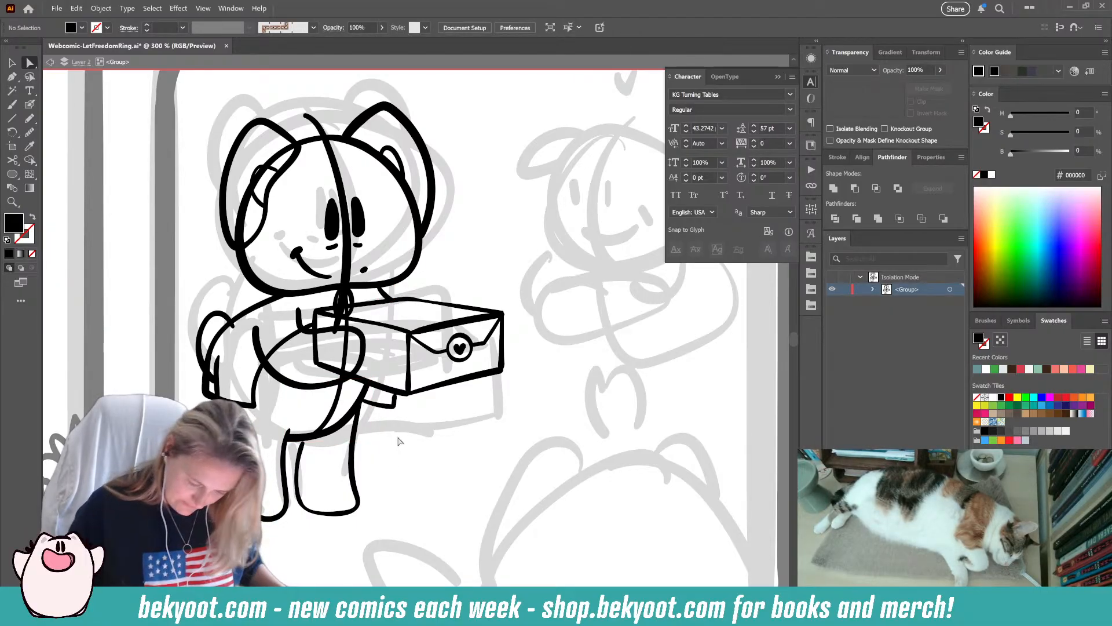
{"action": "left_click", "coordinate": [275, 349]}
{"action": "key", "text": "shift+e"}
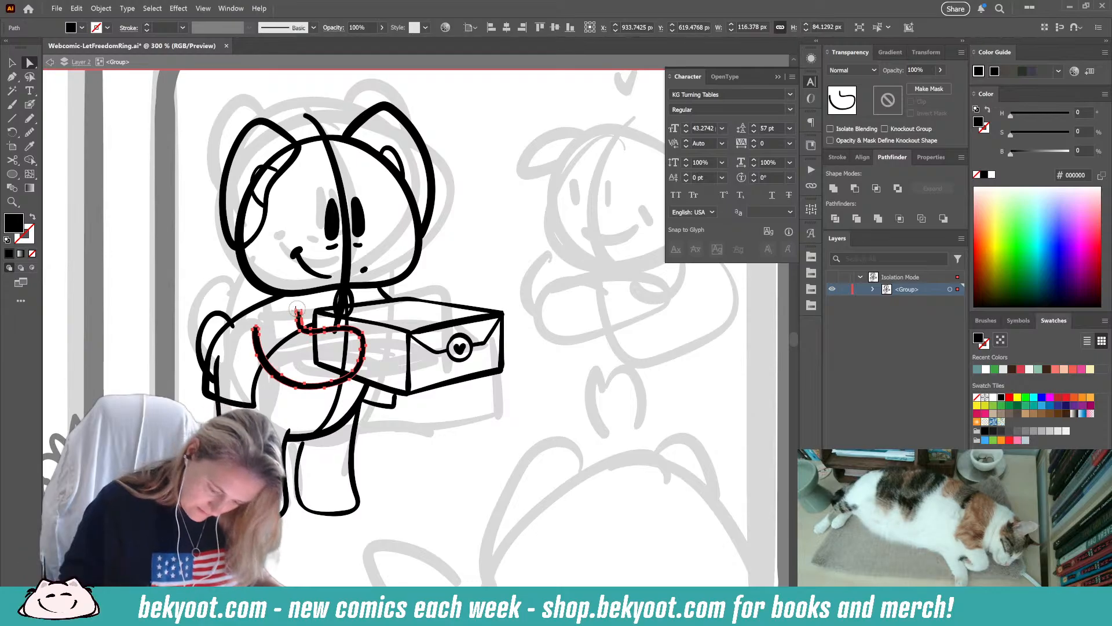
{"action": "mouse_move", "coordinate": [298, 307]}
{"action": "left_mouse_down"}
{"action": "mouse_move", "coordinate": [262, 320]}
{"action": "mouse_move", "coordinate": [263, 350]}
{"action": "mouse_move", "coordinate": [268, 320]}
{"action": "mouse_move", "coordinate": [215, 374]}
{"action": "mouse_move", "coordinate": [236, 328]}
{"action": "left_mouse_up"}
- Erase the parts of the tail and back leg lines that overlap the inside of the jacket
{"action": "left_click", "coordinate": [219, 318]}
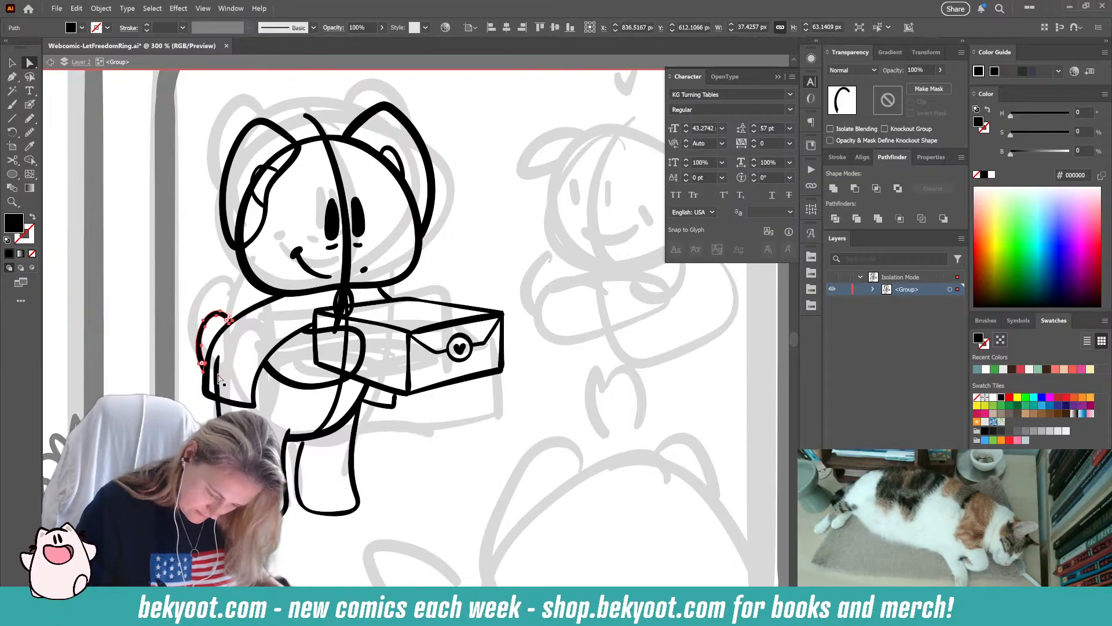
{"action": "left_click", "coordinate": [222, 351]}
{"action": "left_click", "coordinate": [224, 394]}
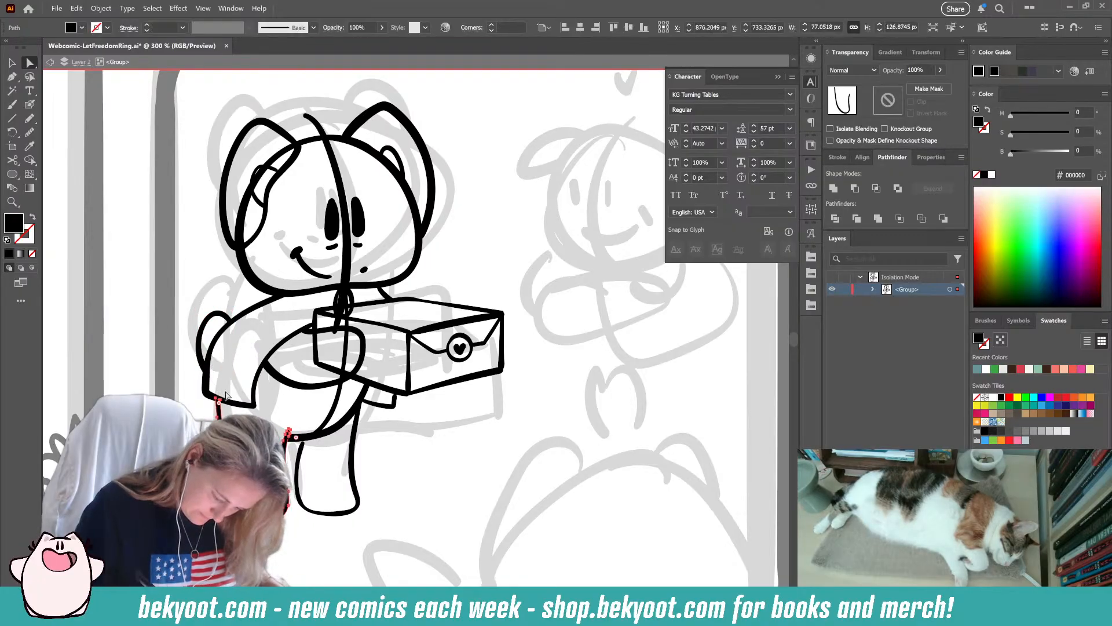
{"action": "left_click", "coordinate": [405, 470]}
- Delete the body's curved centre line below the chin and the small jacket corner under the box
{"action": "left_click", "coordinate": [336, 403]}
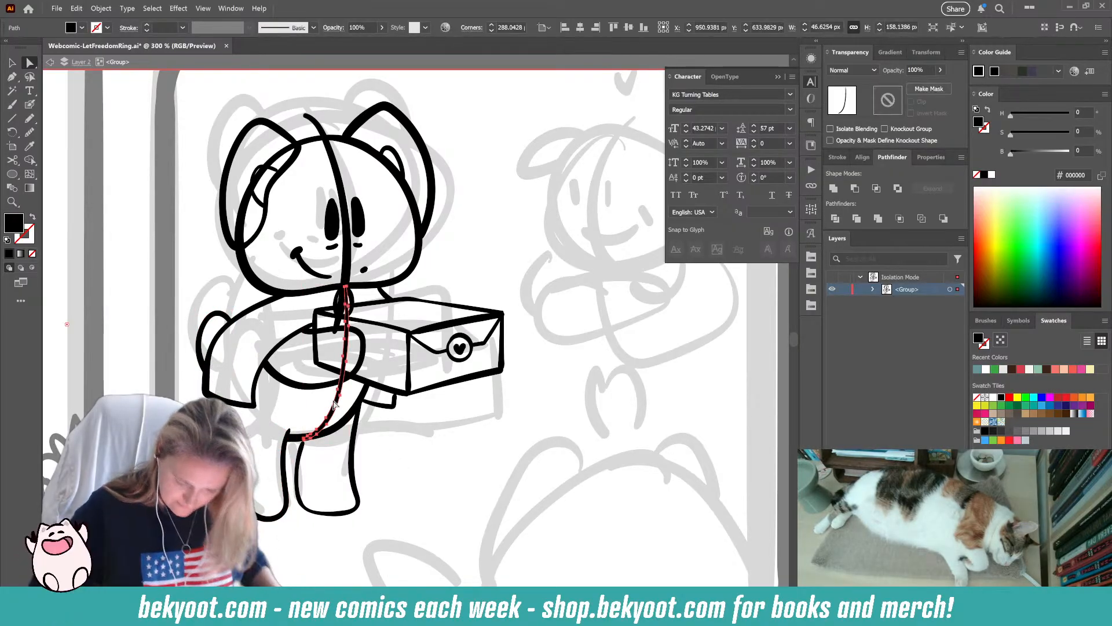
{"action": "key", "text": "Delete"}
{"action": "left_click", "coordinate": [29, 105]}
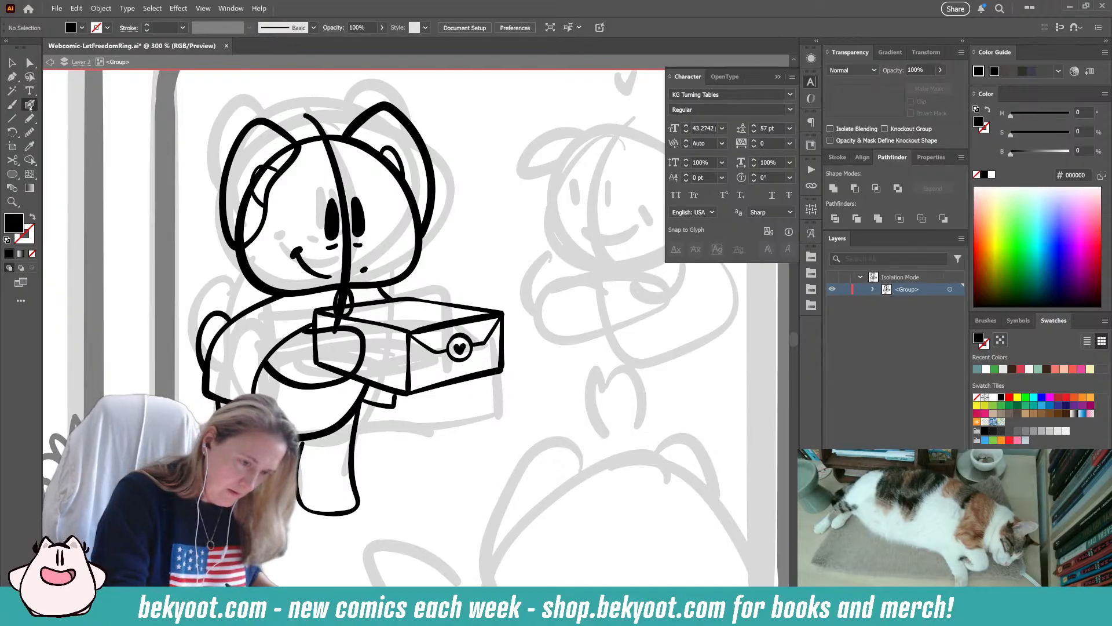
{"action": "left_click", "coordinate": [386, 404], "text": "ctrl"}
{"action": "key", "text": "Delete"}
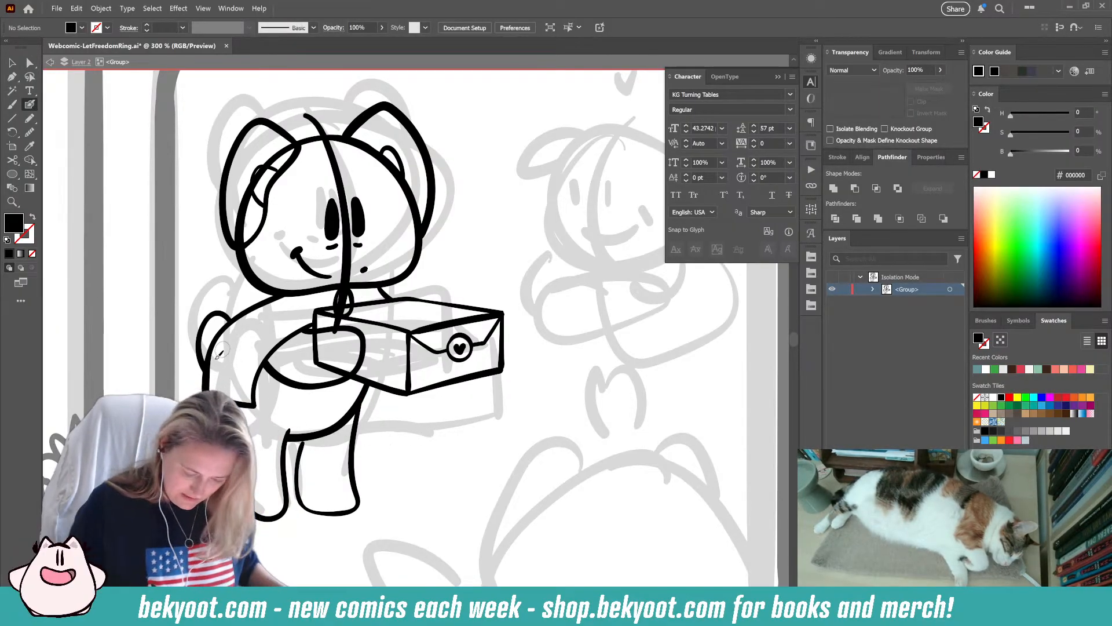
{"action": "mouse_move", "coordinate": [371, 390]}
{"action": "left_mouse_down"}
{"action": "mouse_move", "coordinate": [363, 398]}
{"action": "mouse_move", "coordinate": [428, 411]}
{"action": "left_mouse_up"}
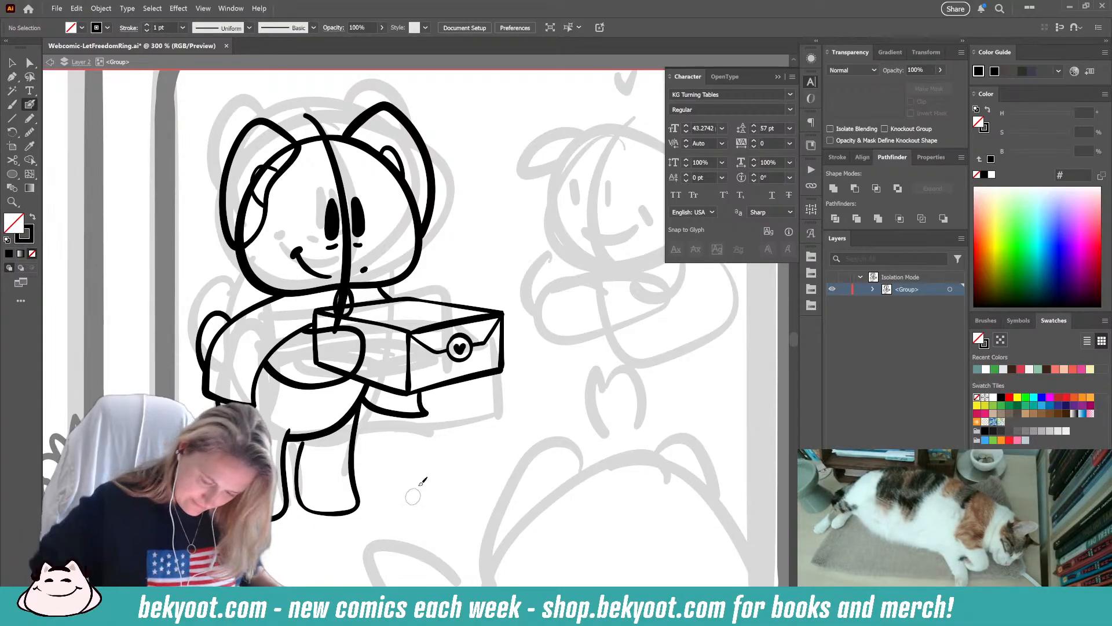
{"action": "key", "text": "ctrl+z"}
{"action": "mouse_move", "coordinate": [424, 387]}
{"action": "left_mouse_down"}
{"action": "mouse_move", "coordinate": [439, 412]}
{"action": "mouse_move", "coordinate": [415, 424]}
{"action": "mouse_move", "coordinate": [354, 432]}
{"action": "left_mouse_up"}
{"action": "key", "text": "ctrl+z"}
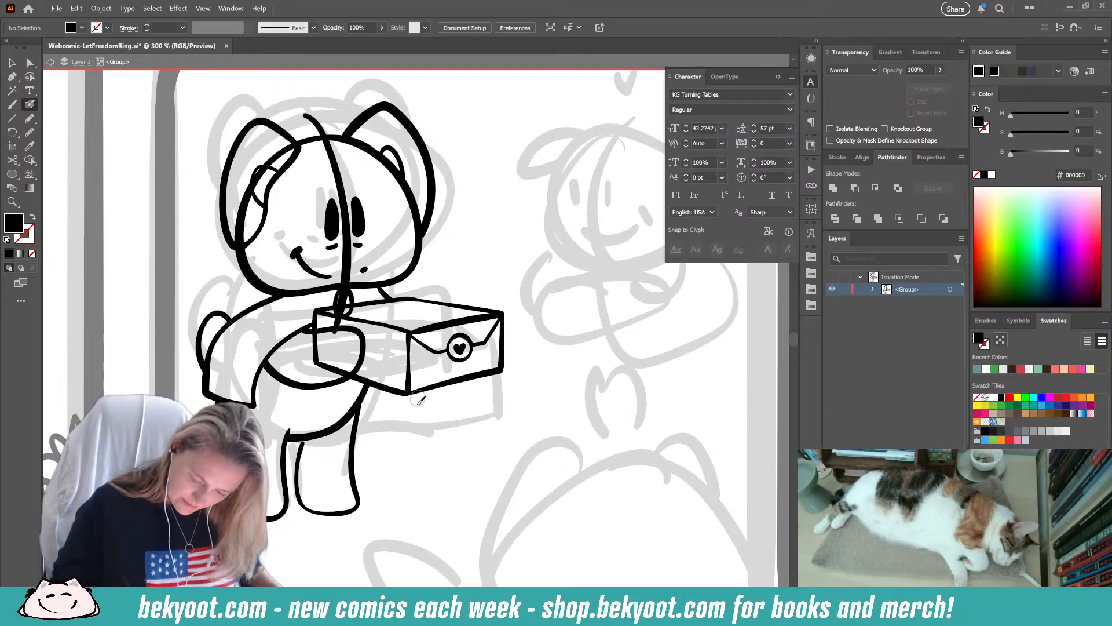
- Ink a flared far-side jacket panel from the neck down past the box, and fade the near jacket outline to 32% opacity
{"action": "mouse_move", "coordinate": [385, 291]}
{"action": "left_mouse_down"}
{"action": "mouse_move", "coordinate": [419, 309]}
{"action": "mouse_move", "coordinate": [443, 416]}
{"action": "mouse_move", "coordinate": [420, 428]}
{"action": "mouse_move", "coordinate": [357, 384]}
{"action": "left_mouse_up"}
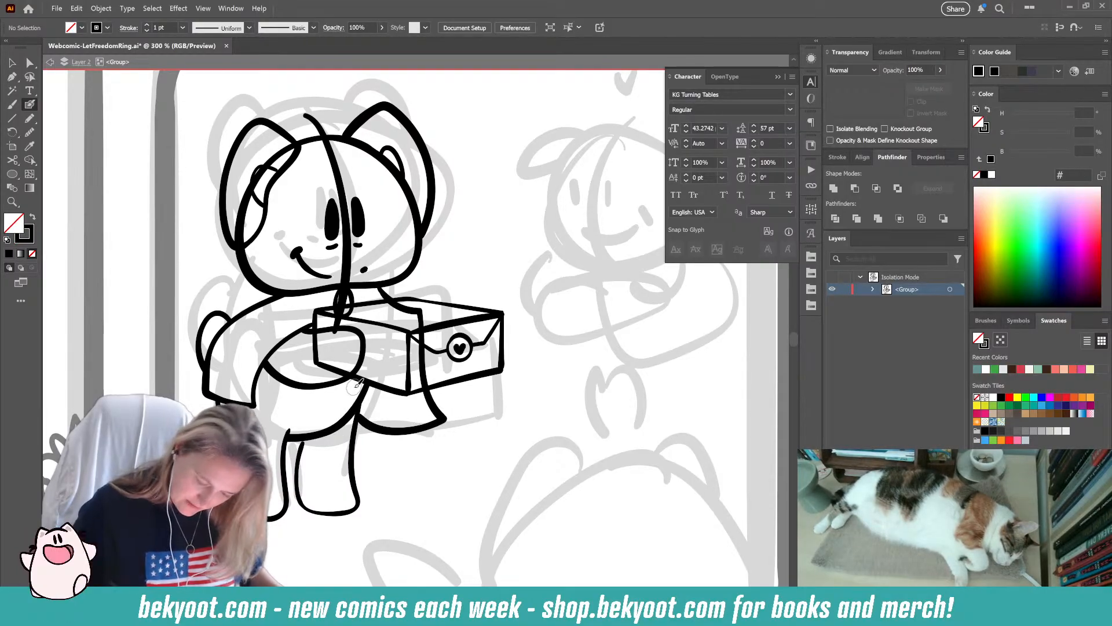
{"action": "left_click", "coordinate": [266, 380], "text": "ctrl"}
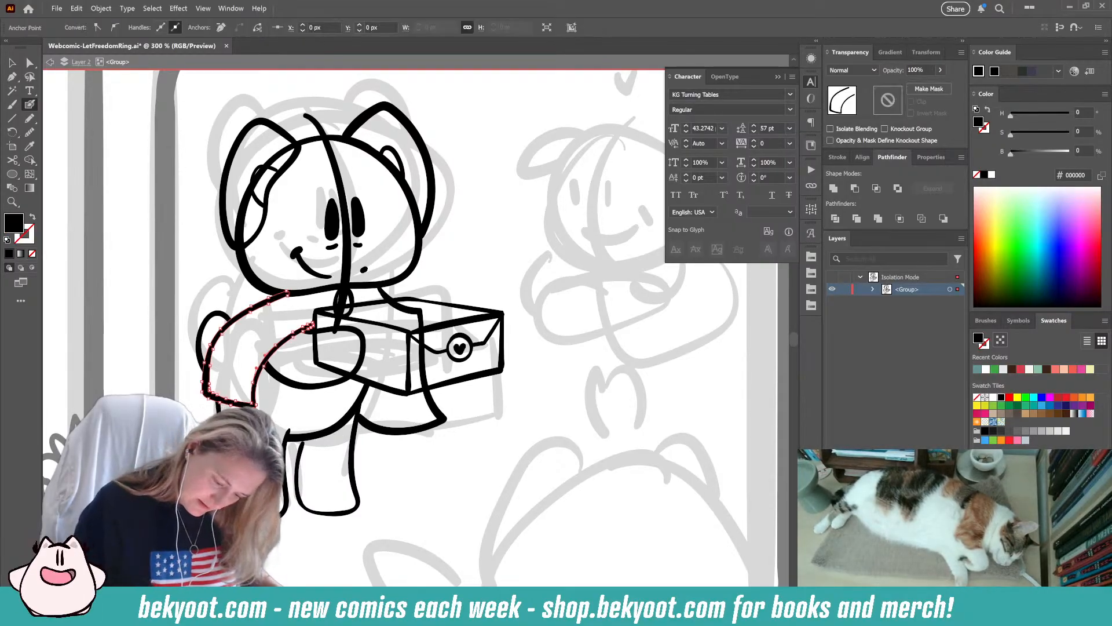
{"action": "left_click", "coordinate": [940, 70]}
{"action": "left_click_drag", "start_coordinate": [910, 90], "coordinate": [909, 88]}
{"action": "left_click", "coordinate": [427, 492], "text": "ctrl"}
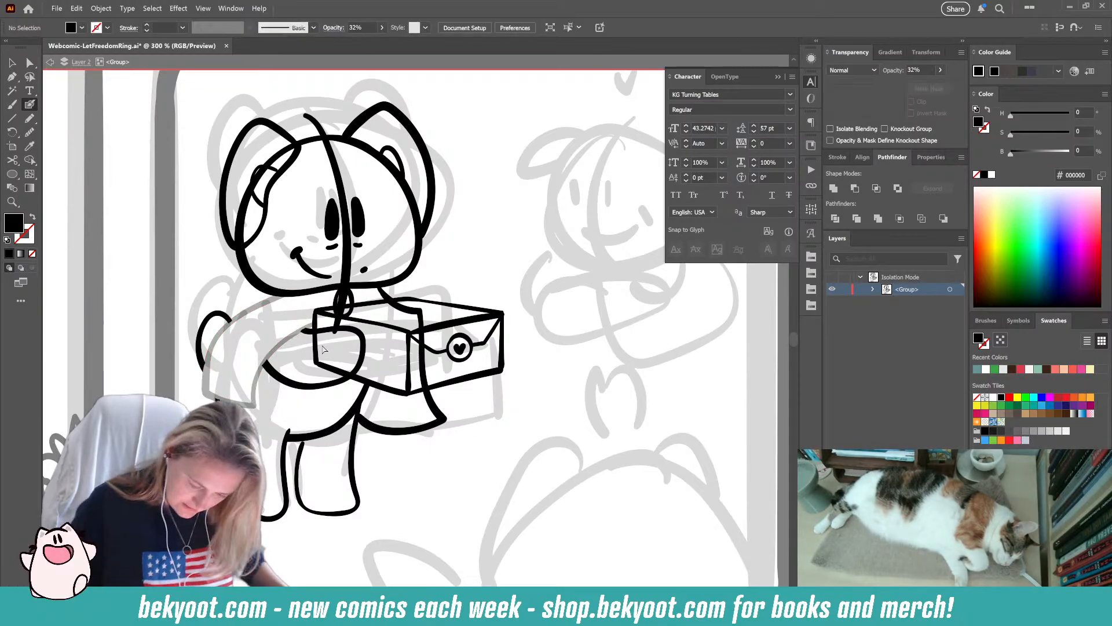
- Redraw the near side of the jacket over the faded outline, with a longer, flared hem and a back edge reaching the neck
{"action": "left_click", "coordinate": [284, 379], "text": "ctrl"}
{"action": "left_click", "coordinate": [287, 369], "text": "ctrl"}
{"action": "left_click_drag", "start_coordinate": [316, 322], "coordinate": [270, 358]}
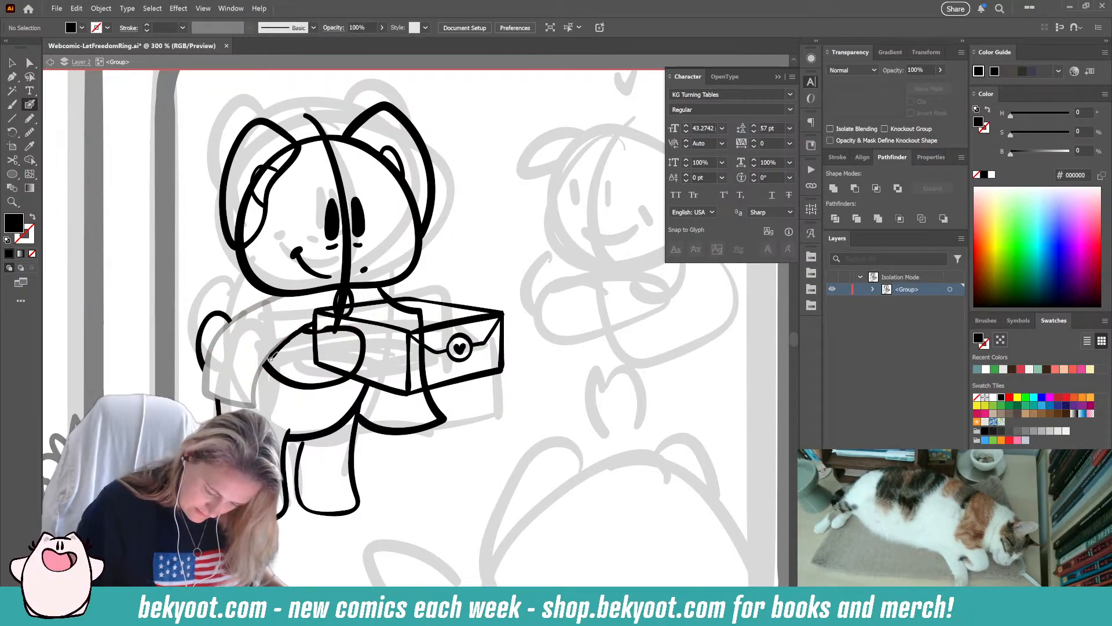
{"action": "mouse_move", "coordinate": [203, 391]}
{"action": "left_mouse_down"}
{"action": "mouse_move", "coordinate": [231, 330]}
{"action": "mouse_move", "coordinate": [291, 284]}
{"action": "left_mouse_up"}
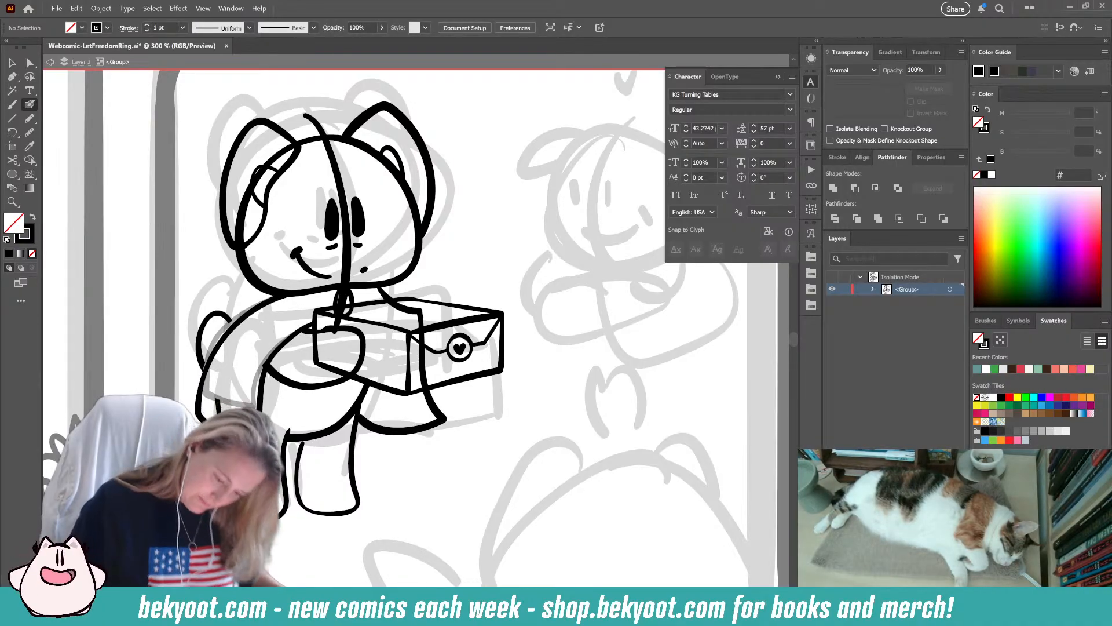
{"action": "left_click", "coordinate": [228, 338], "text": "ctrl"}
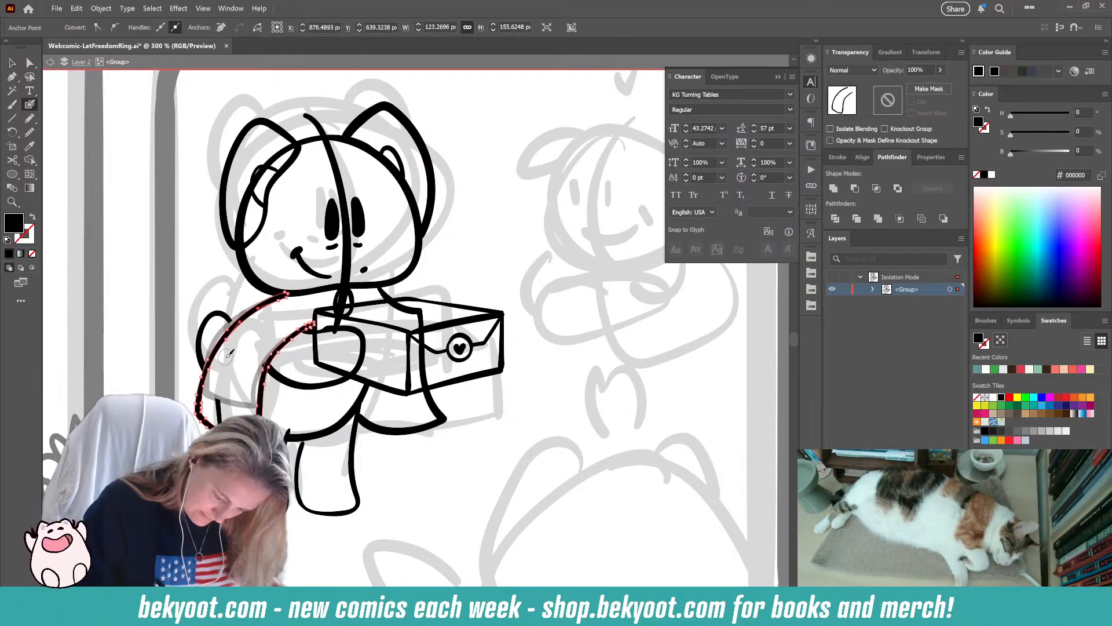
- Rotate the tail slightly clockwise so it sits against the back of the redrawn jacket
{"action": "left_click", "coordinate": [12, 64]}
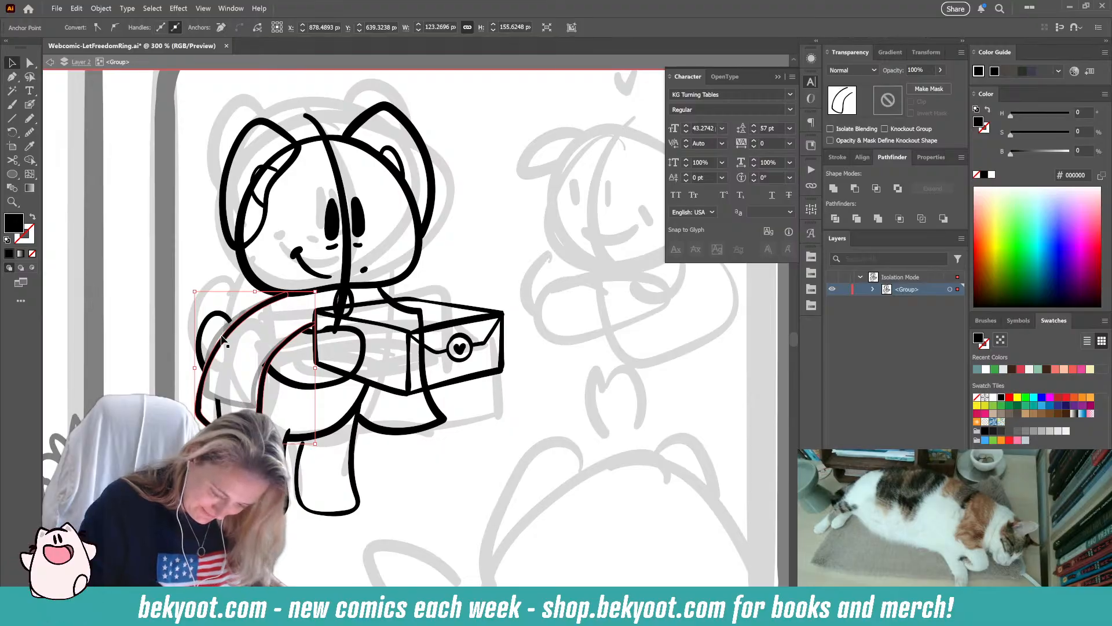
{"action": "left_click", "coordinate": [229, 318]}
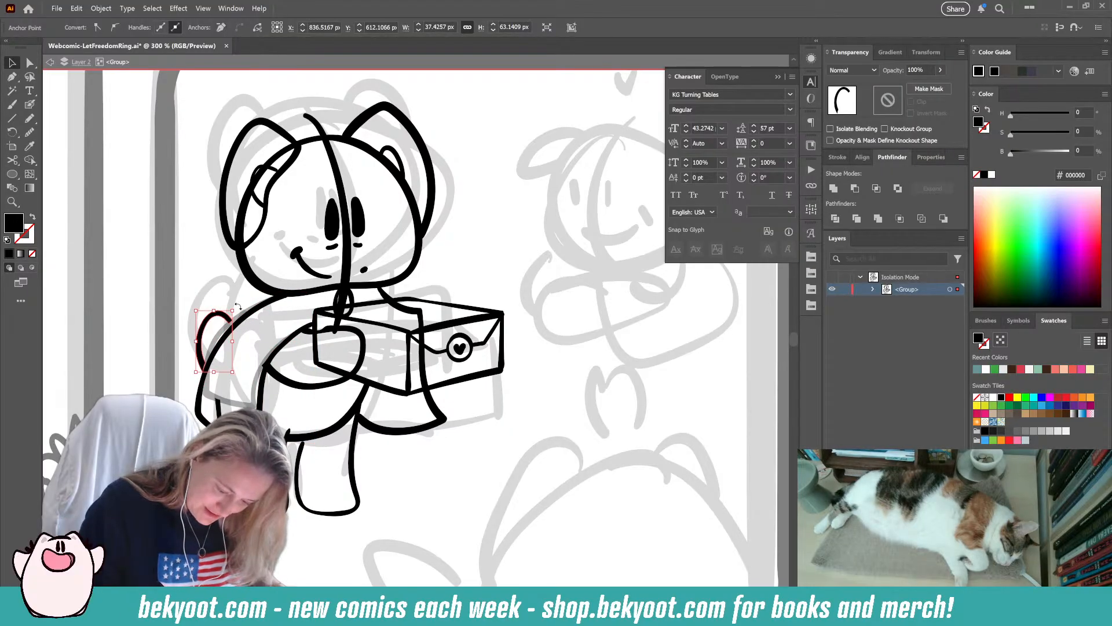
{"action": "left_click_drag", "start_coordinate": [236, 305], "coordinate": [210, 327]}
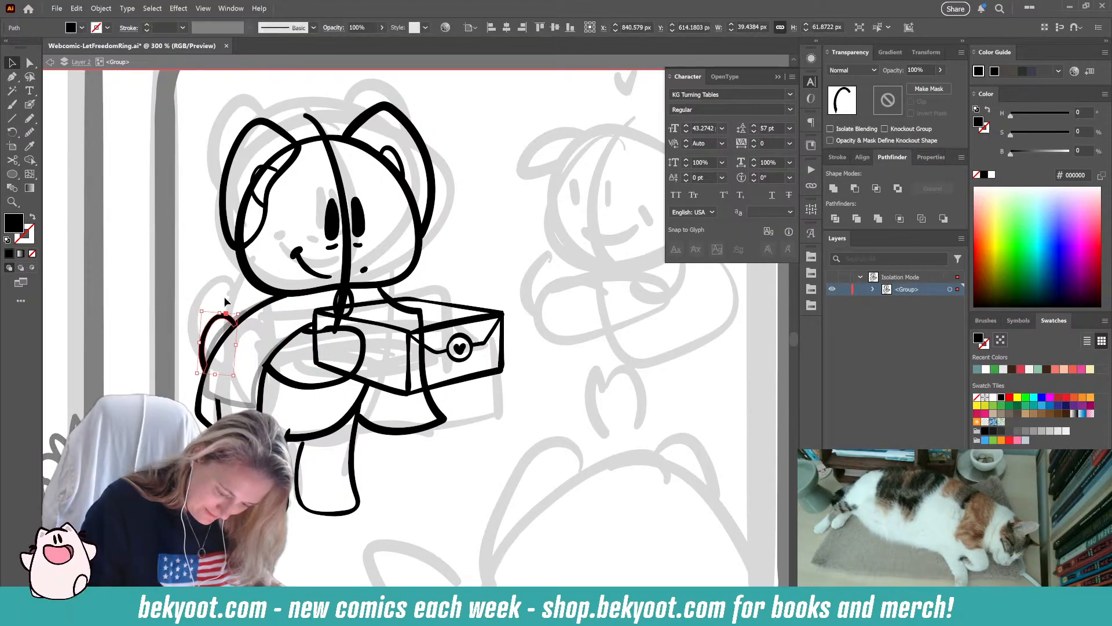
{"action": "left_click", "coordinate": [241, 305]}
- Erase the back leg line inside the jacket and the tip of the near arm's outline where it crosses the jacket edge
{"action": "left_click", "coordinate": [285, 503]}
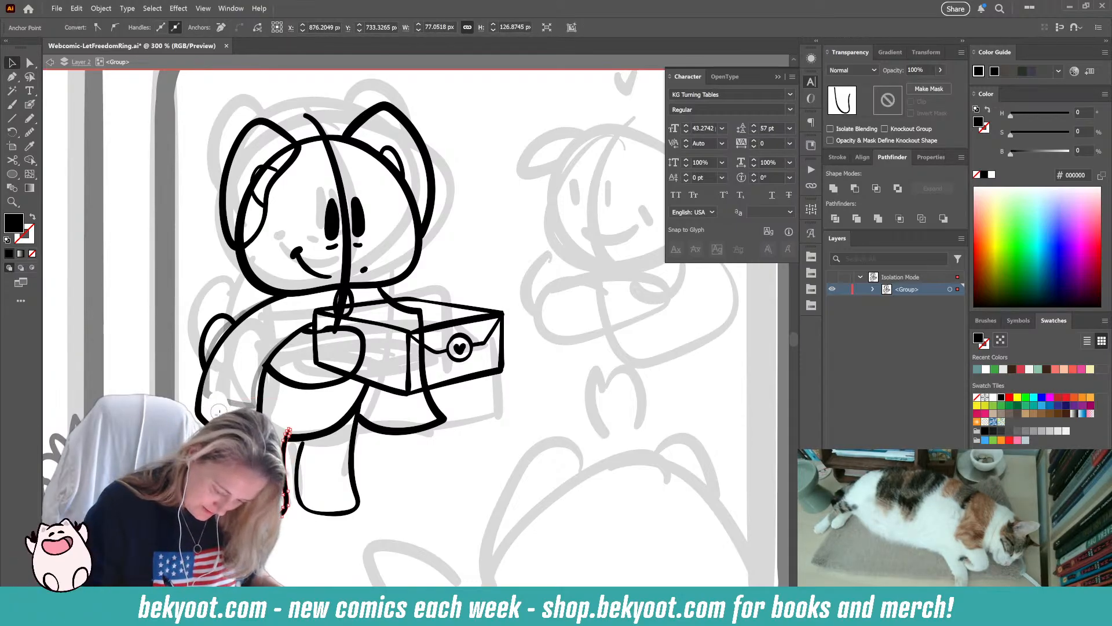
{"action": "key", "text": "Delete"}
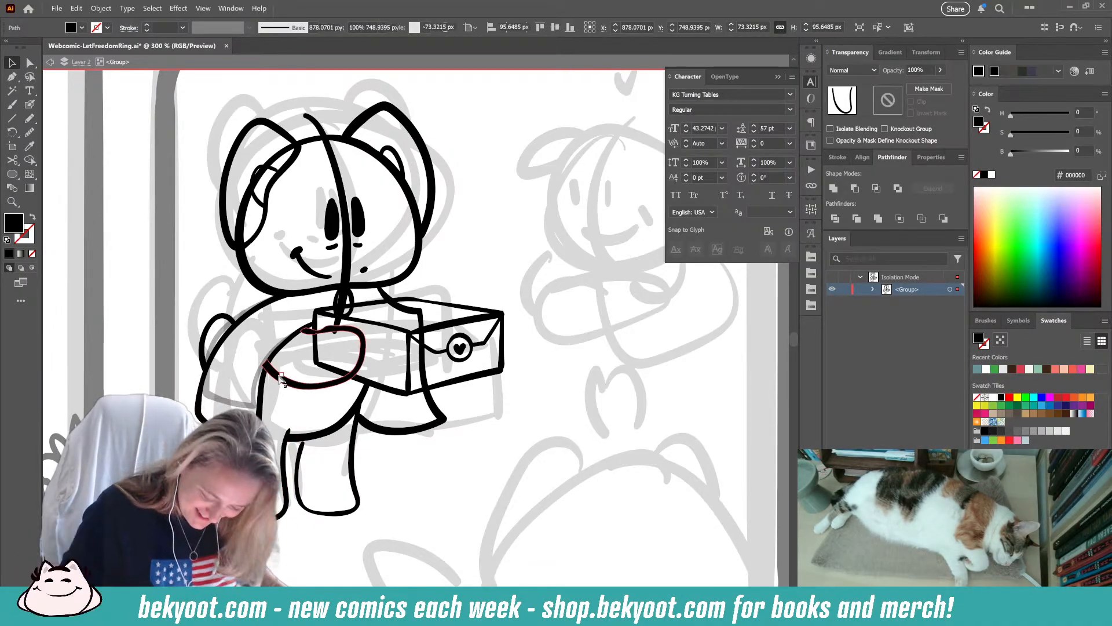
{"action": "left_click", "coordinate": [265, 351]}
{"action": "left_click_drag", "start_coordinate": [266, 351], "coordinate": [259, 367]}
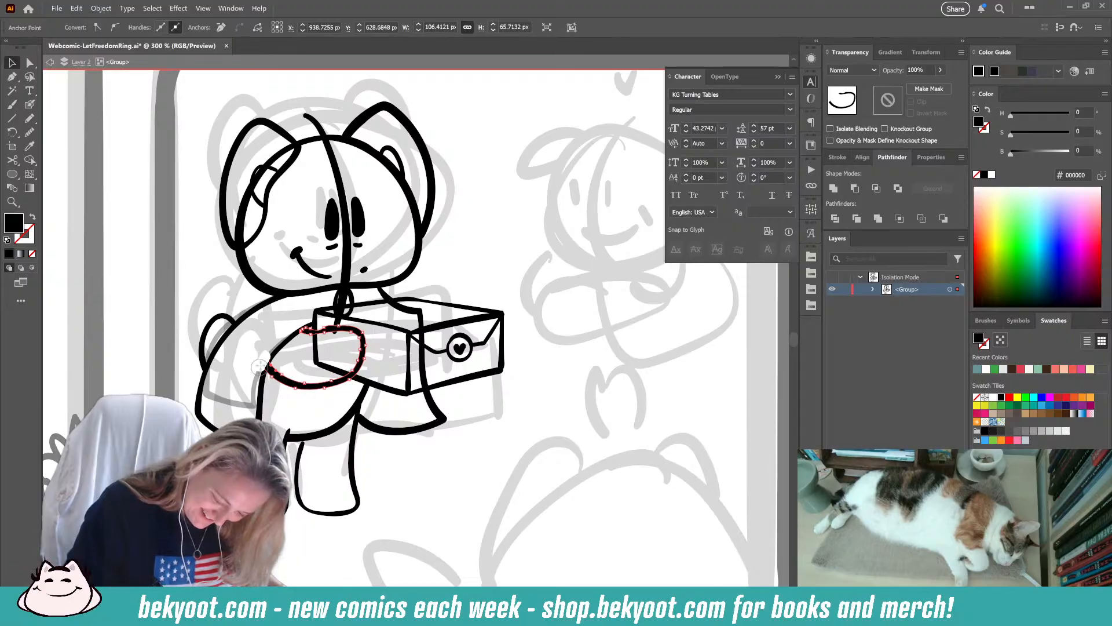
{"action": "left_click", "coordinate": [388, 455]}
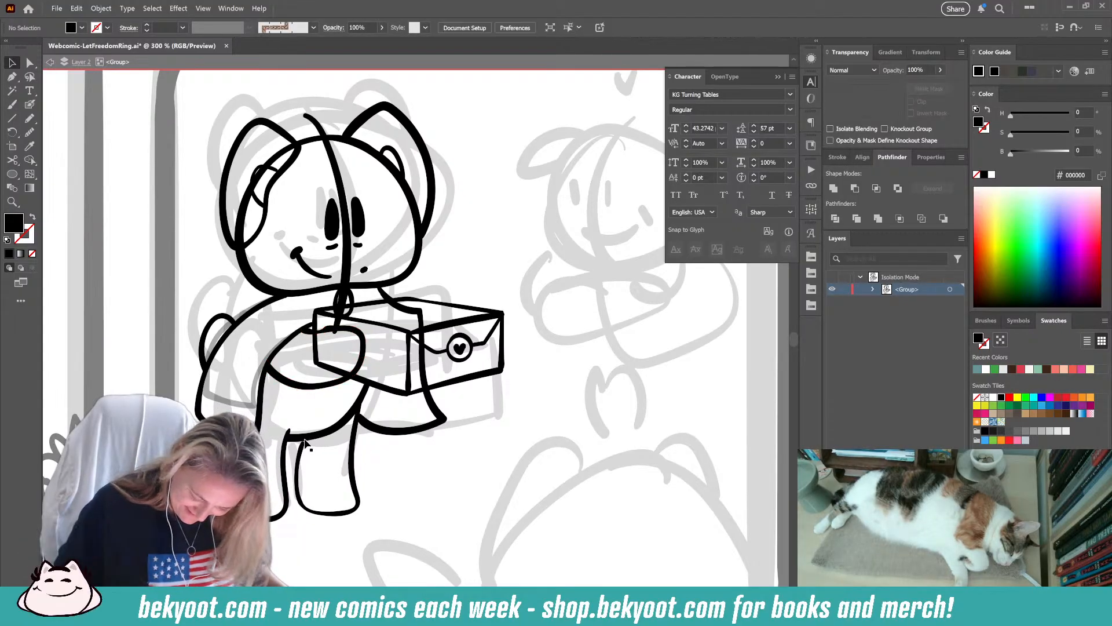
- Trim the upper end of the front leg's line at the body, and delete the faded old jacket outline
{"action": "left_click", "coordinate": [355, 451]}
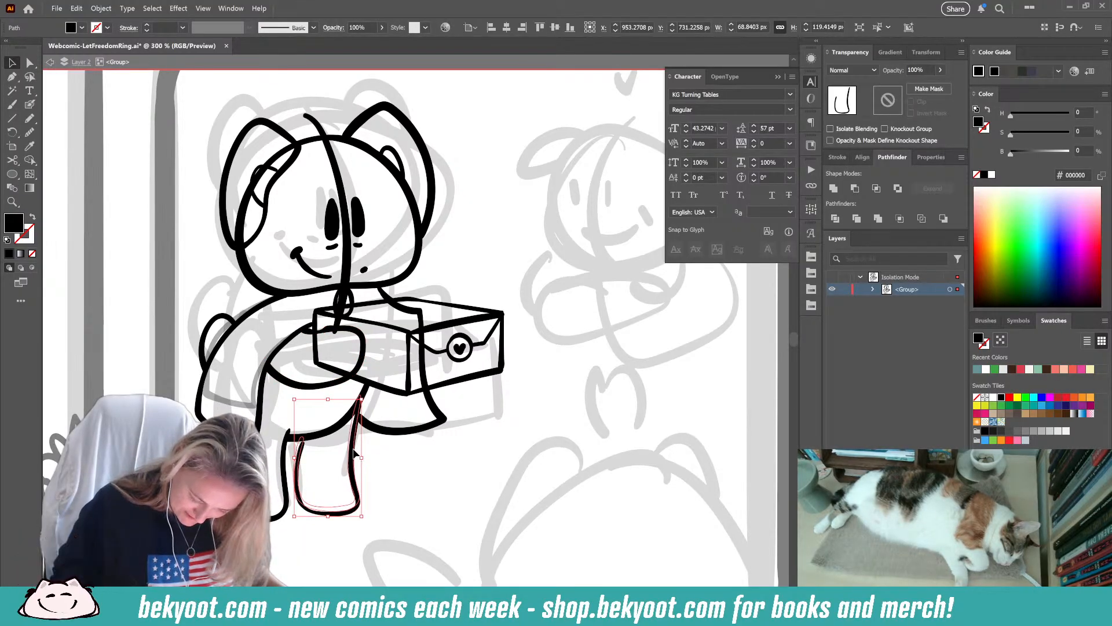
{"action": "left_click_drag", "start_coordinate": [355, 450], "coordinate": [372, 492]}
{"action": "left_click", "coordinate": [383, 463]}
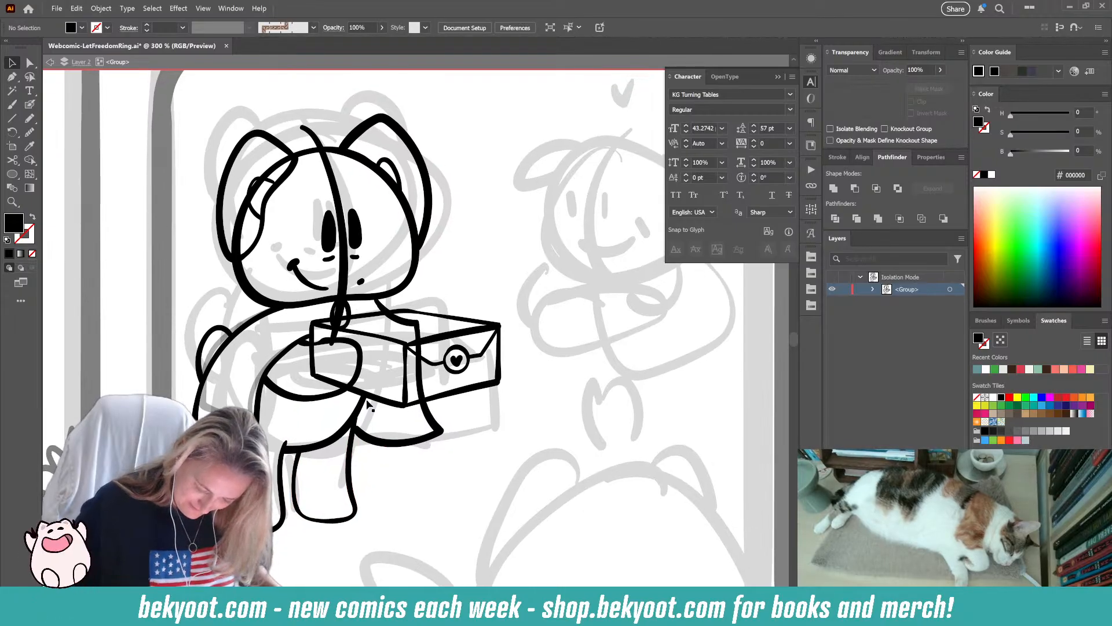
{"action": "left_click", "coordinate": [232, 406]}
{"action": "key", "text": "Delete"}
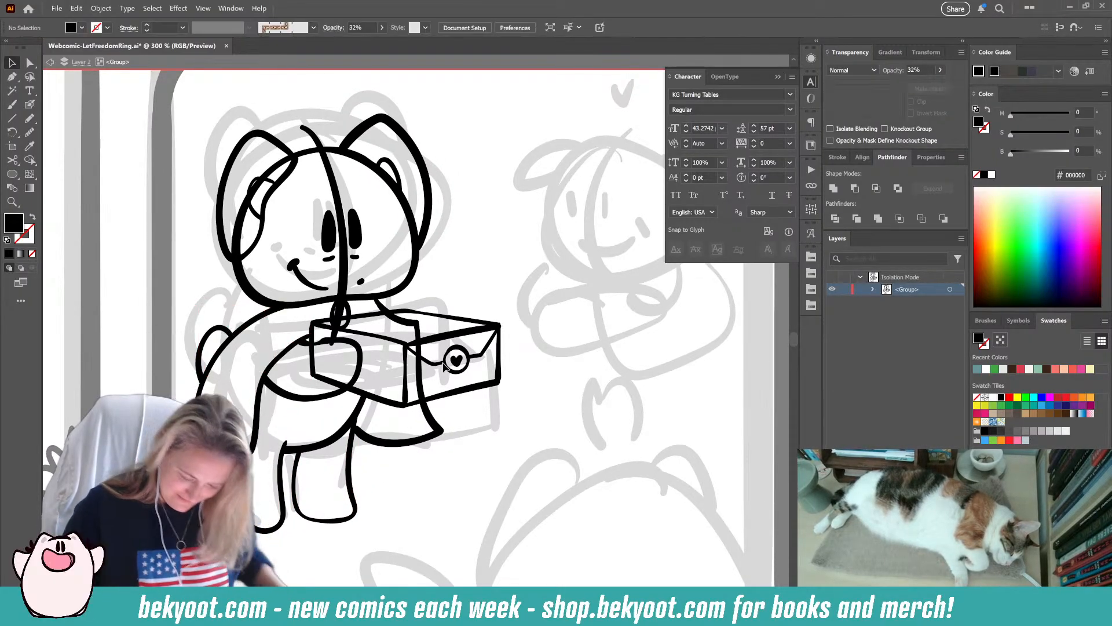
- Fade the near arm's outline to 51% opacity as a guide for redrawing it
{"action": "left_click", "coordinate": [324, 346]}
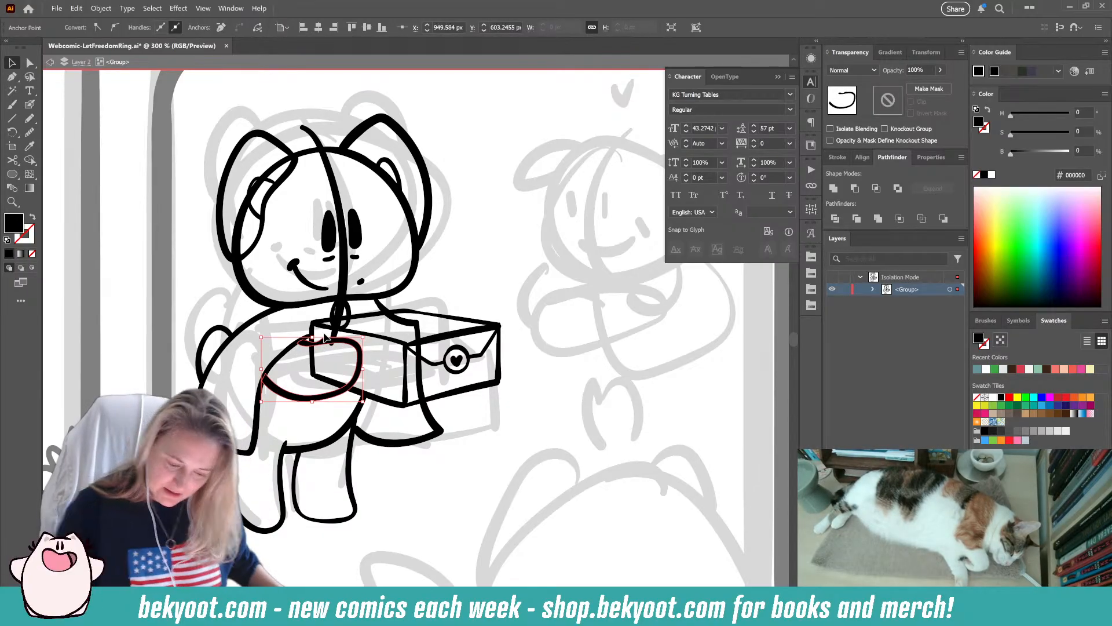
{"action": "left_click", "coordinate": [940, 70]}
{"action": "left_click_drag", "start_coordinate": [938, 85], "coordinate": [917, 85]}
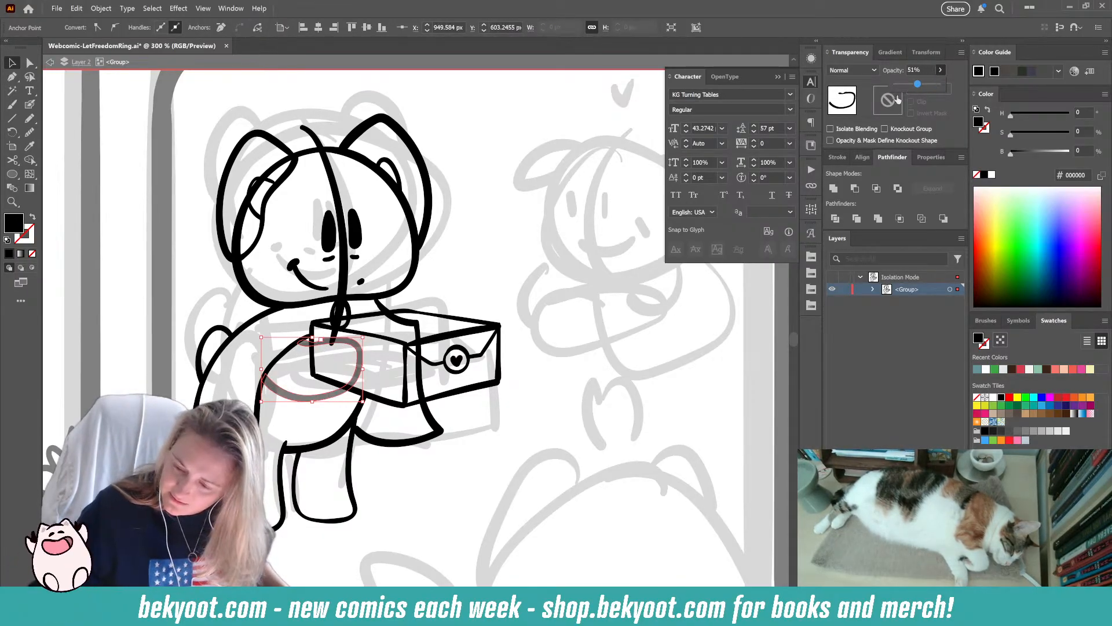
{"action": "left_click", "coordinate": [561, 407]}
{"action": "left_click", "coordinate": [369, 395]}
{"action": "left_click", "coordinate": [402, 464]}
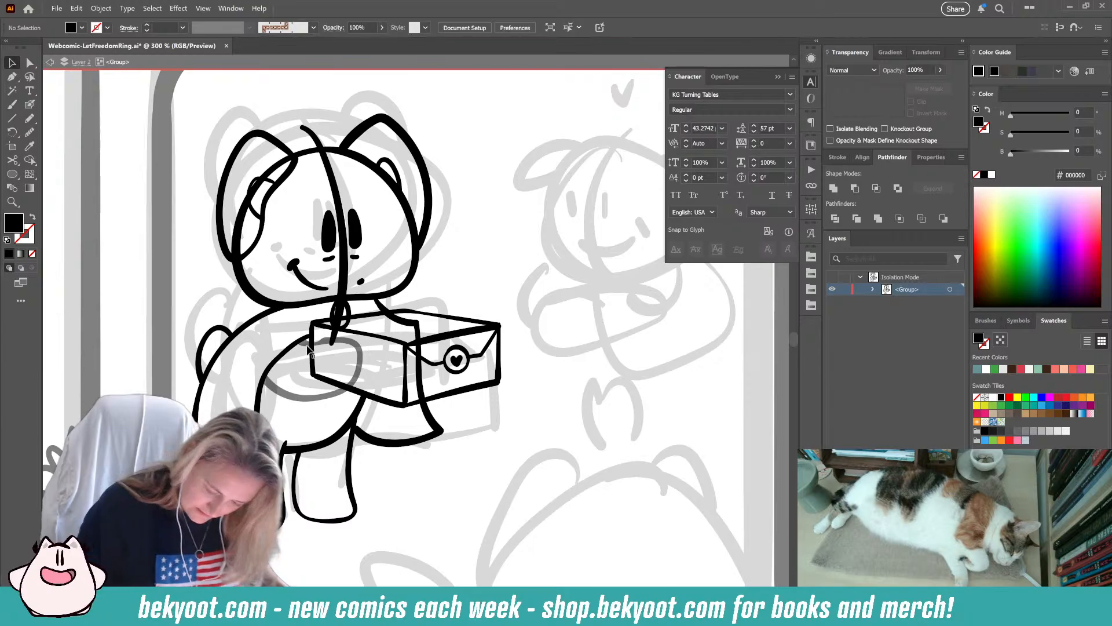
- Redraw the near arm over its faded outline with the Blob Brush, remove the faded version, and erase the new line's overhanging upper end
{"action": "left_click", "coordinate": [30, 104]}
{"action": "left_click_drag", "start_coordinate": [278, 335], "coordinate": [359, 344]}
{"action": "mouse_move", "coordinate": [351, 383]}
{"action": "left_mouse_down"}
{"action": "mouse_move", "coordinate": [278, 398]}
{"action": "mouse_move", "coordinate": [257, 382]}
{"action": "left_mouse_up"}
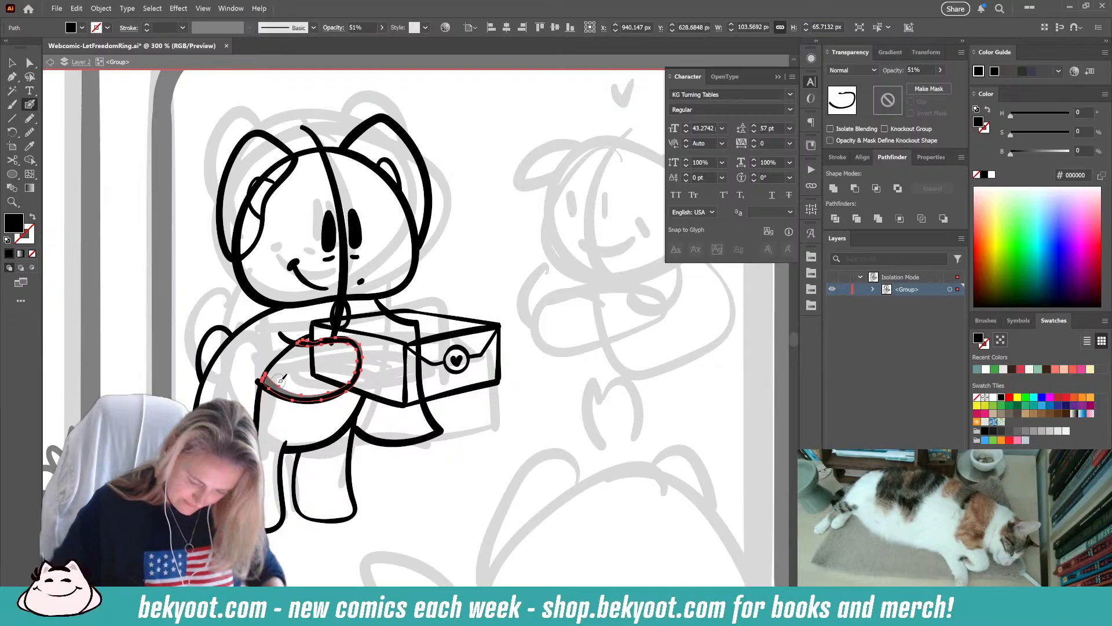
{"action": "left_click", "coordinate": [257, 376], "text": "ctrl"}
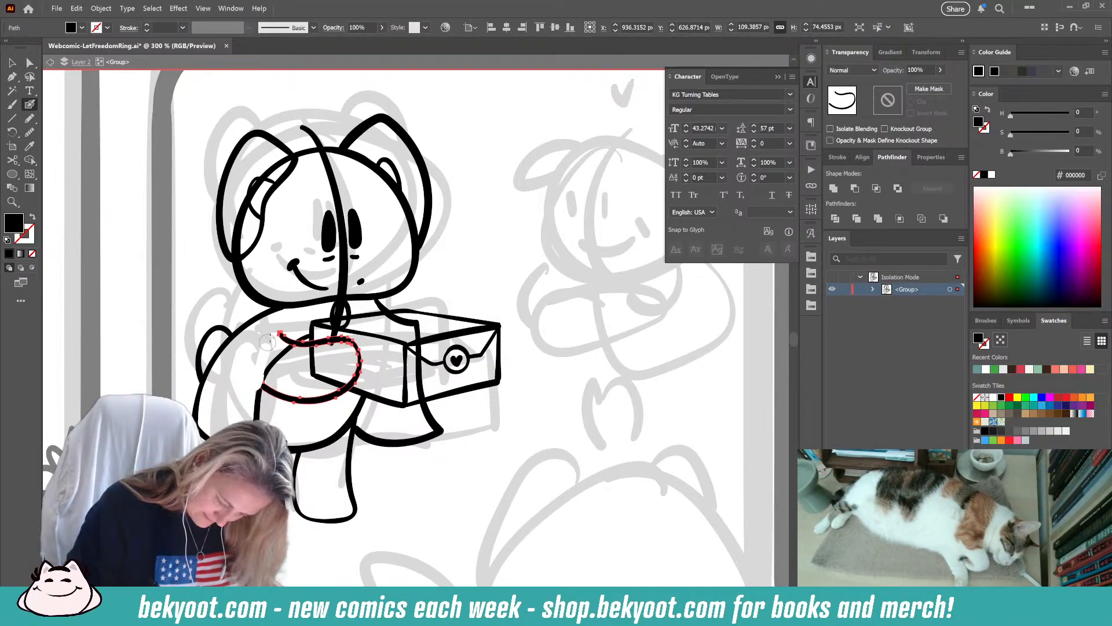
{"action": "left_click_drag", "start_coordinate": [298, 330], "coordinate": [291, 334]}
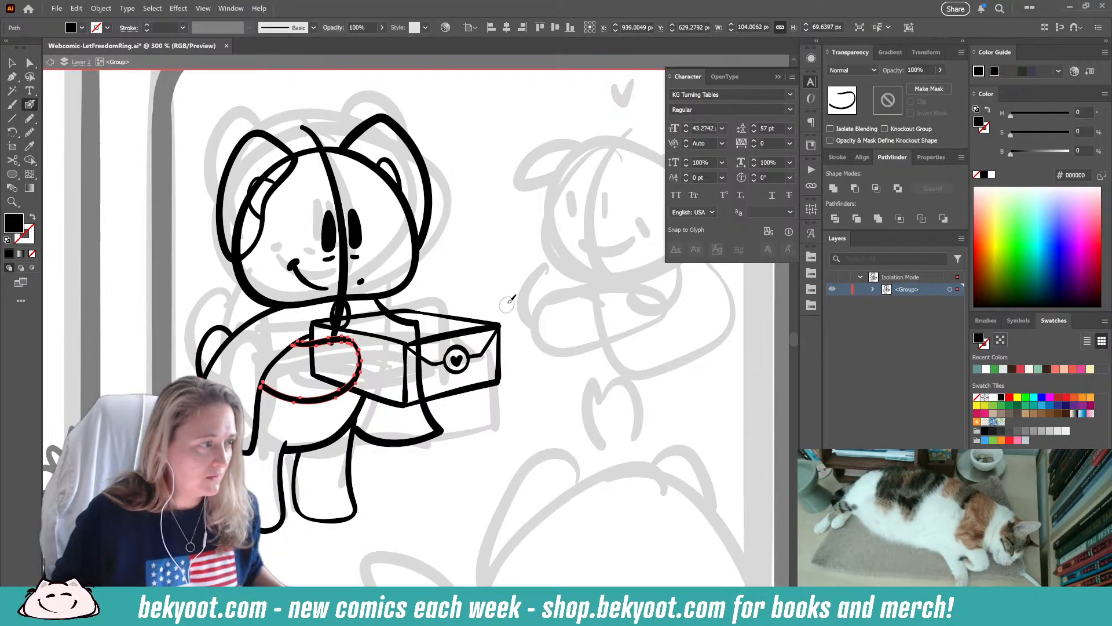
{"action": "key", "text": "ctrl"}
{"action": "left_click", "coordinate": [490, 292], "text": "ctrl"}
- Erase the far jacket panel's outline where it crosses the box
{"action": "left_click_drag", "start_coordinate": [480, 448], "coordinate": [470, 455]}
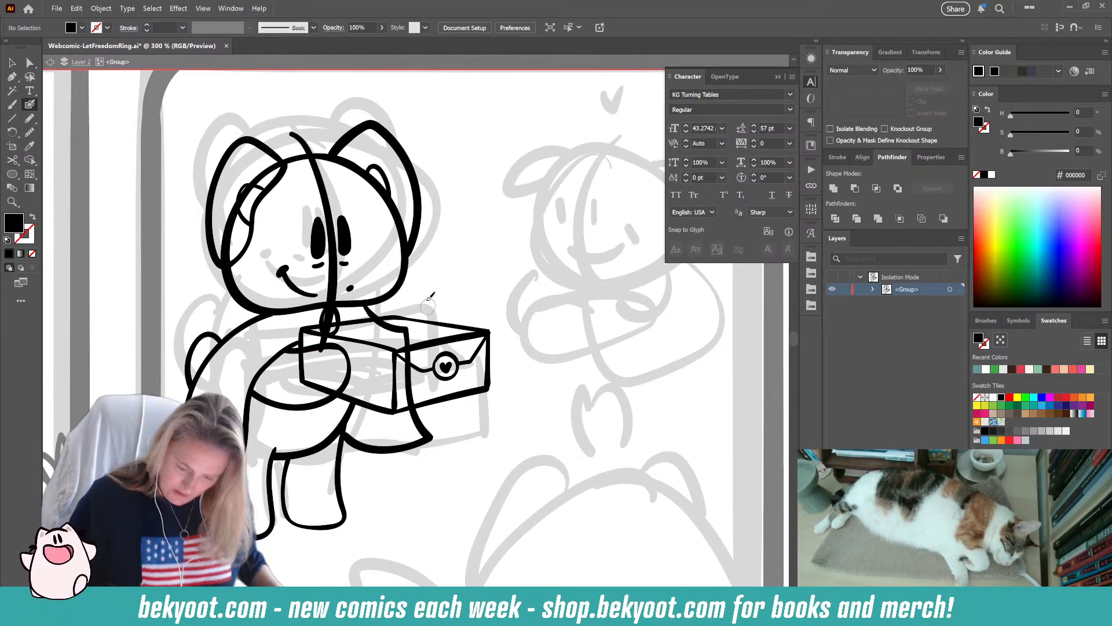
{"action": "left_click", "coordinate": [414, 409], "text": "ctrl"}
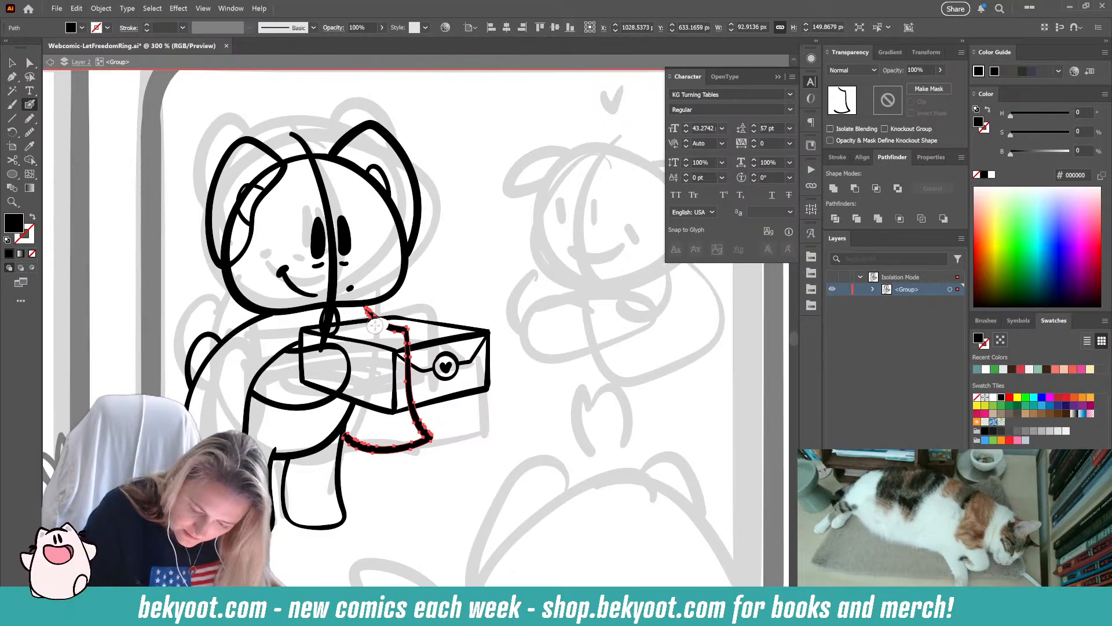
{"action": "mouse_move", "coordinate": [375, 326]}
{"action": "left_mouse_down"}
{"action": "mouse_move", "coordinate": [407, 333]}
{"action": "mouse_move", "coordinate": [412, 400]}
{"action": "left_mouse_up"}
{"action": "left_click", "coordinate": [485, 464], "text": "ctrl"}
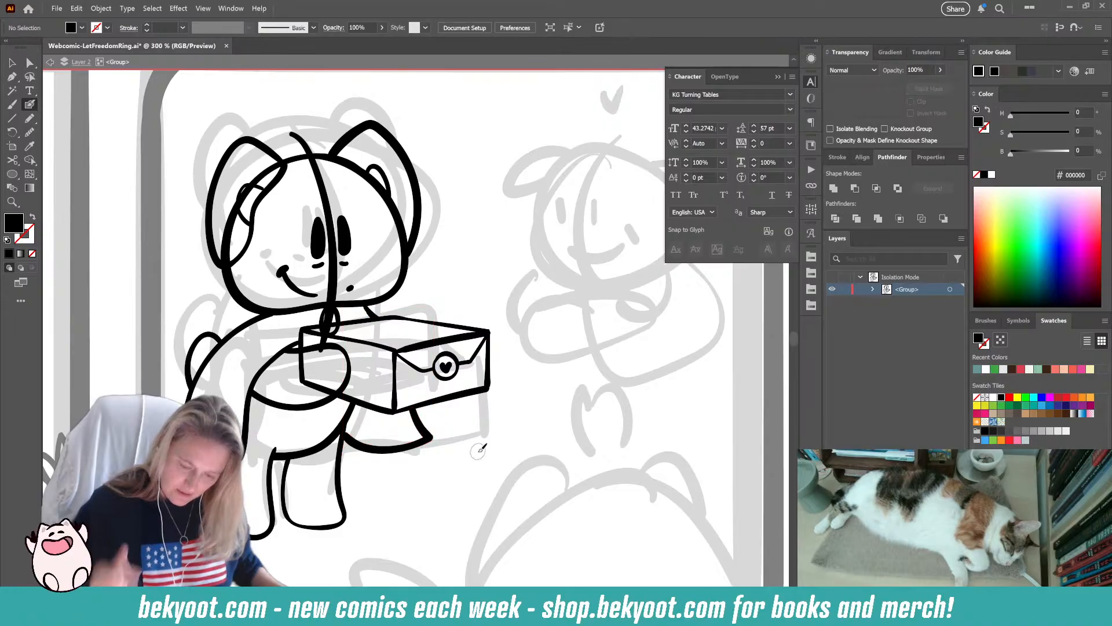
- Erase the box's outline where it crosses the near arm, and the lower part of the small neck oval over the box
{"action": "left_click", "coordinate": [313, 391], "text": "ctrl"}
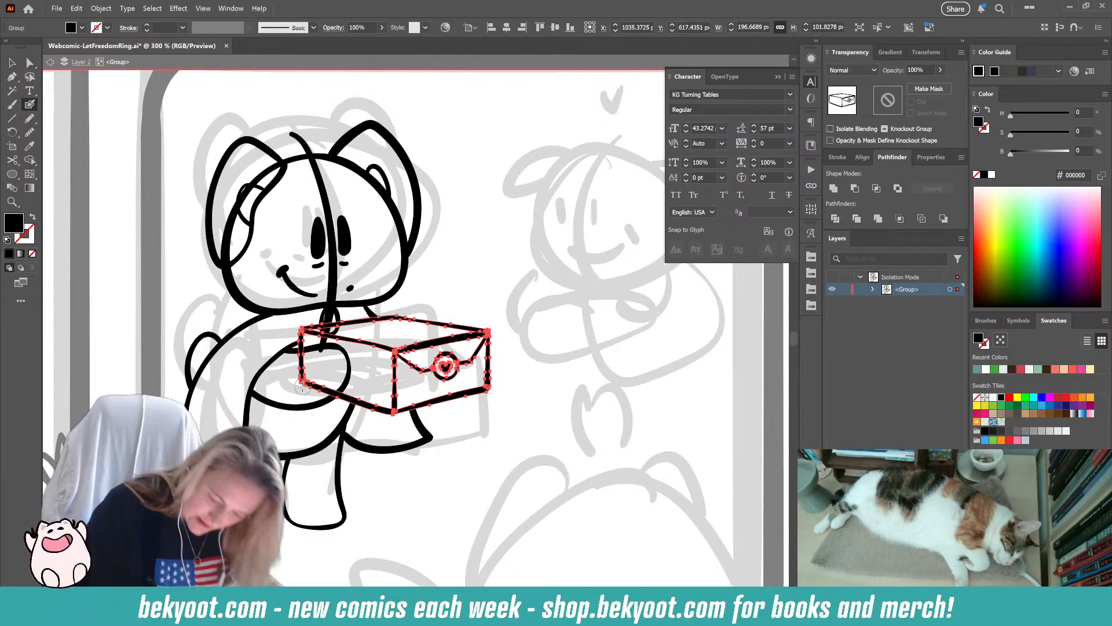
{"action": "mouse_move", "coordinate": [302, 388]}
{"action": "left_mouse_down"}
{"action": "mouse_move", "coordinate": [301, 358]}
{"action": "mouse_move", "coordinate": [310, 382]}
{"action": "mouse_move", "coordinate": [330, 385]}
{"action": "left_mouse_up"}
{"action": "left_click", "coordinate": [338, 318], "text": "ctrl"}
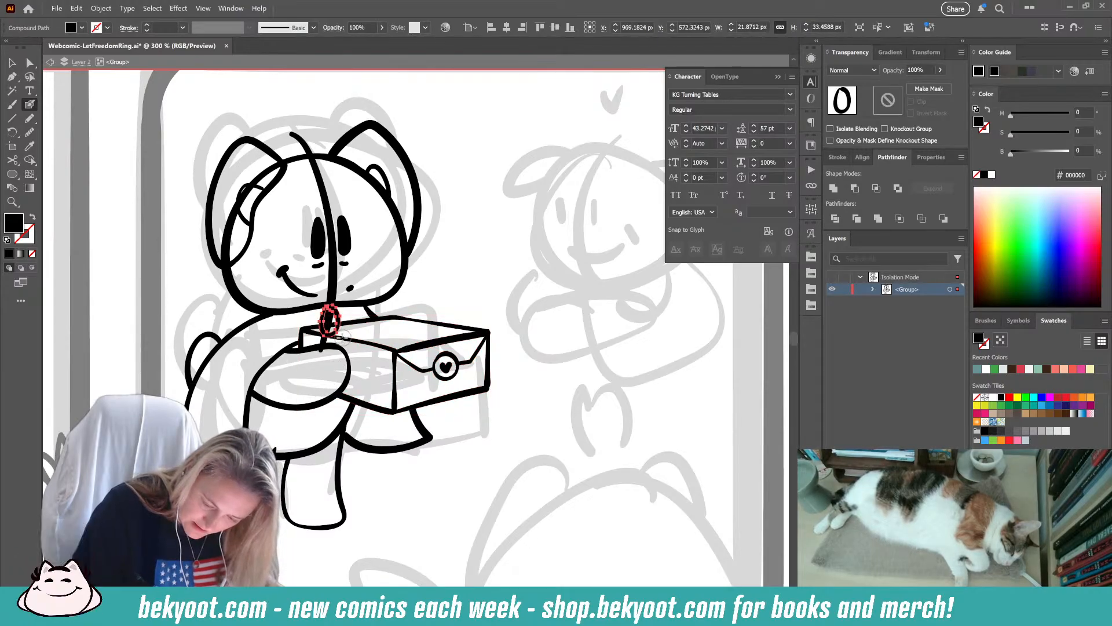
{"action": "mouse_move", "coordinate": [316, 341]}
{"action": "left_mouse_down"}
{"action": "mouse_move", "coordinate": [339, 334]}
{"action": "mouse_move", "coordinate": [327, 334]}
{"action": "left_mouse_up"}
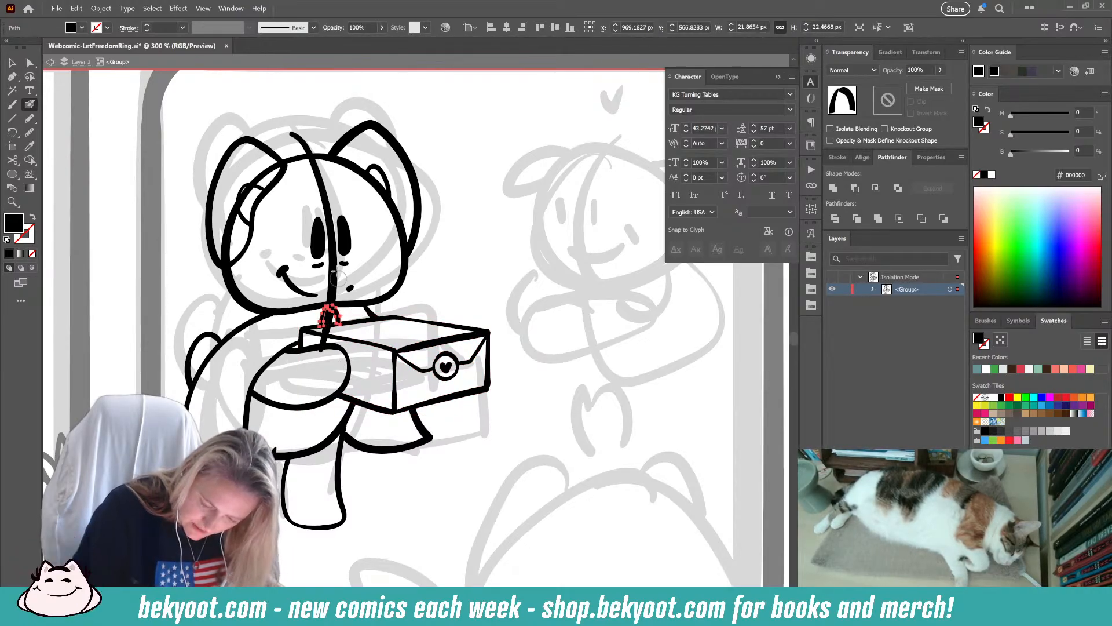
- Delete the vertical guide line running down the face and neck
{"action": "left_click", "coordinate": [317, 196], "text": "ctrl"}
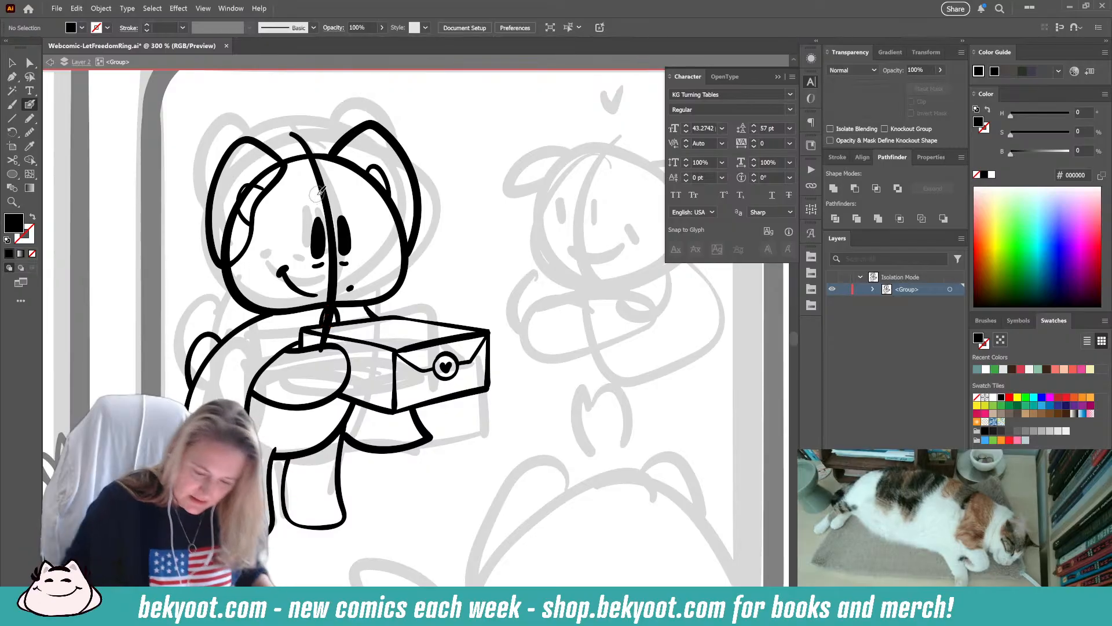
{"action": "left_click", "coordinate": [322, 184], "text": "ctrl"}
{"action": "key", "text": "Delete"}
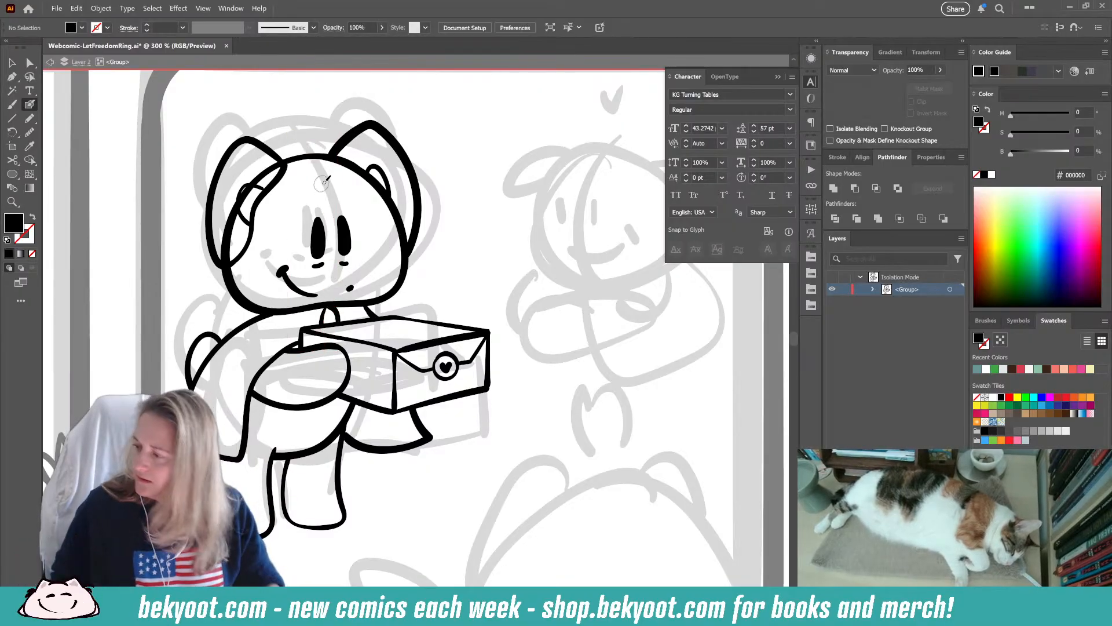
- Erase the head's outline where it crosses the near ear
{"action": "left_click", "coordinate": [228, 231], "text": "ctrl"}
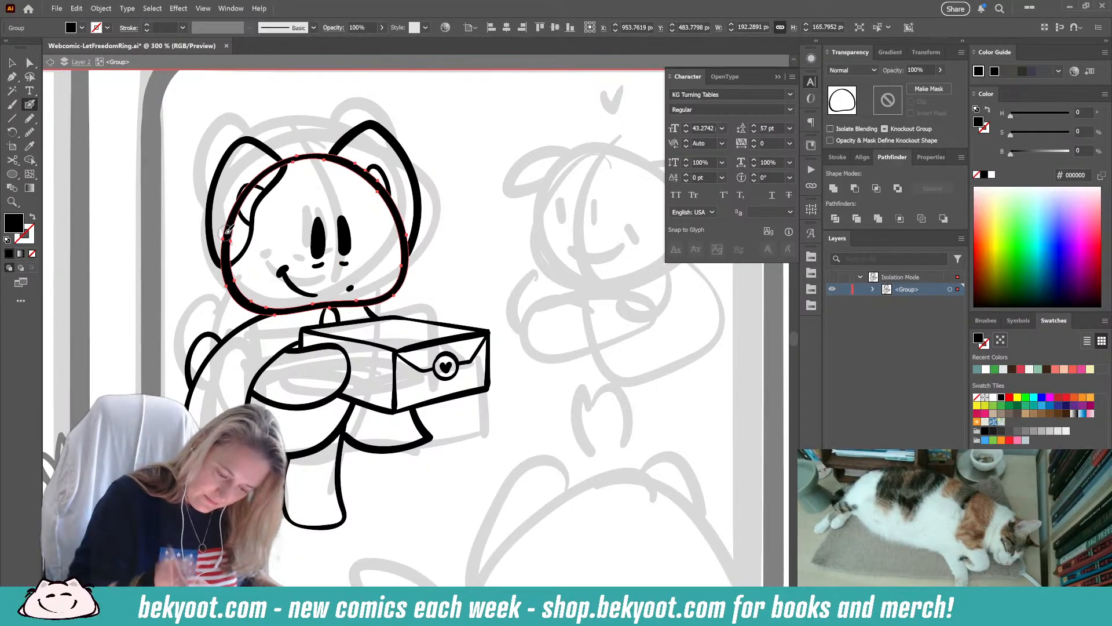
{"action": "mouse_move", "coordinate": [224, 258]}
{"action": "left_mouse_down"}
{"action": "mouse_move", "coordinate": [236, 211]}
{"action": "mouse_move", "coordinate": [273, 164]}
{"action": "left_mouse_up"}
{"action": "key", "text": "ctrl"}
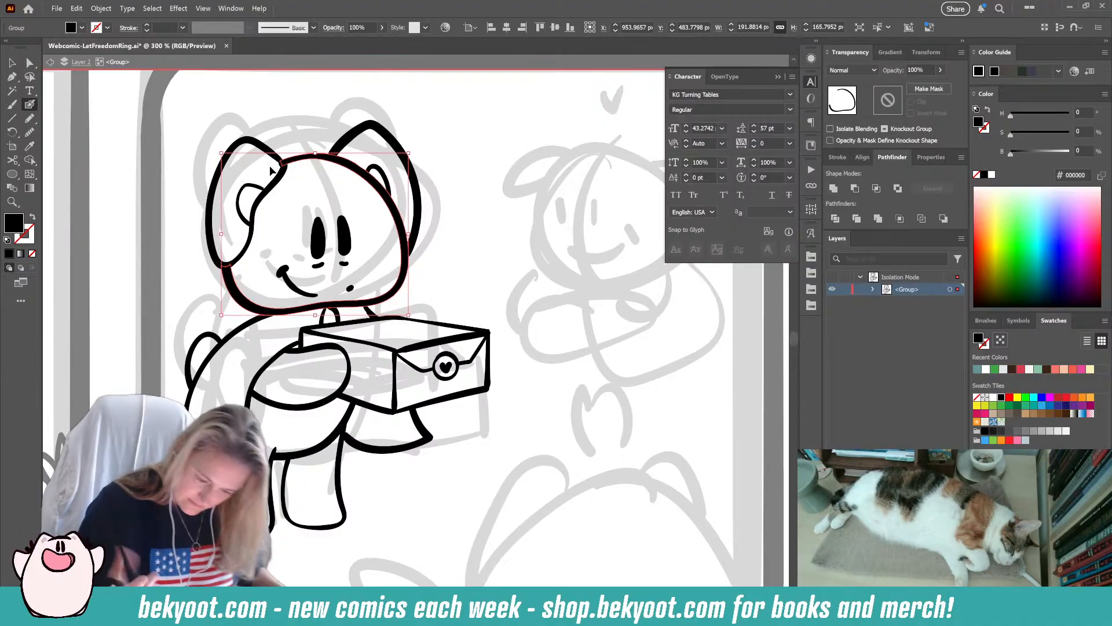
{"action": "left_click", "coordinate": [479, 266], "text": "ctrl"}
- Draw thin, broken lengthwise plaid lines along the near jacket panel with the Blob Brush, undoing and redrawing the rear line
{"action": "left_click_drag", "start_coordinate": [434, 501], "coordinate": [456, 494]}
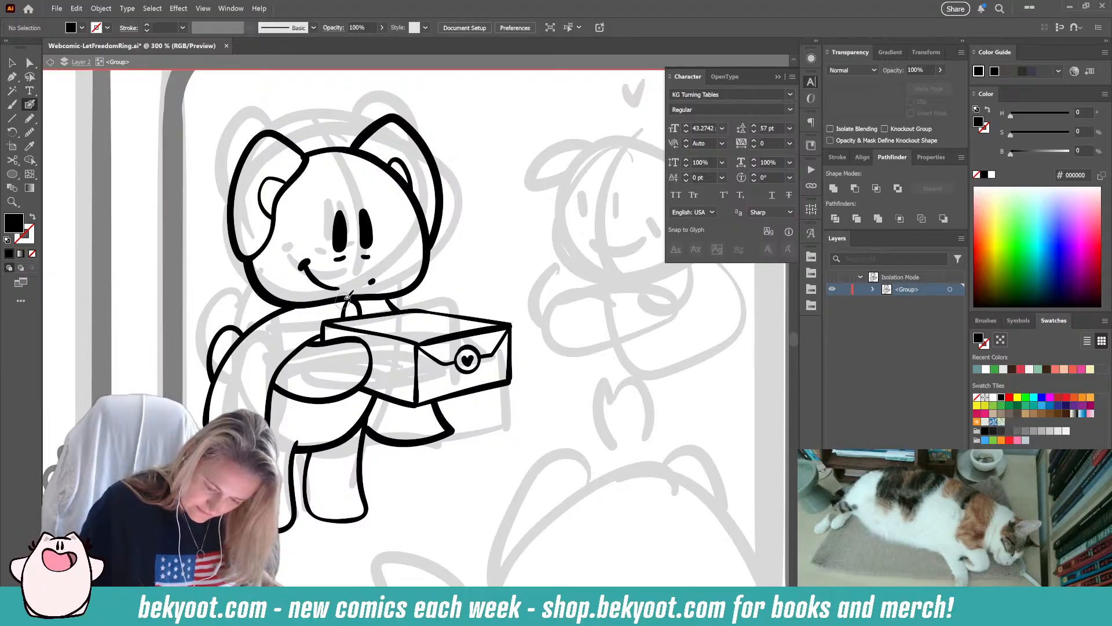
{"action": "key", "text": "shift+x"}
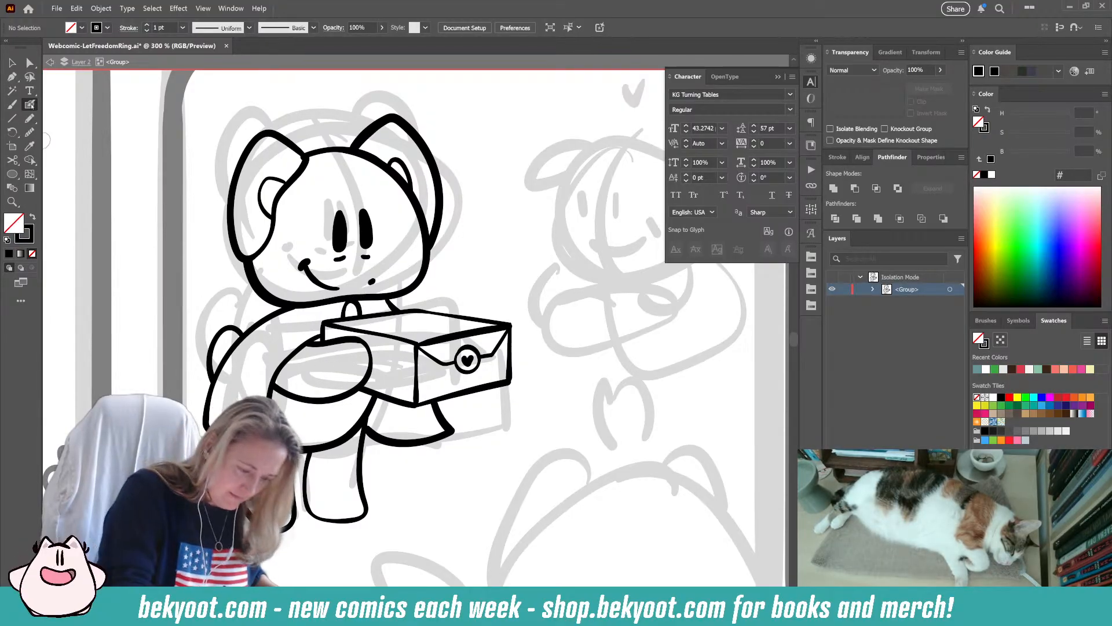
{"action": "left_click_drag", "start_coordinate": [344, 311], "coordinate": [276, 340]}
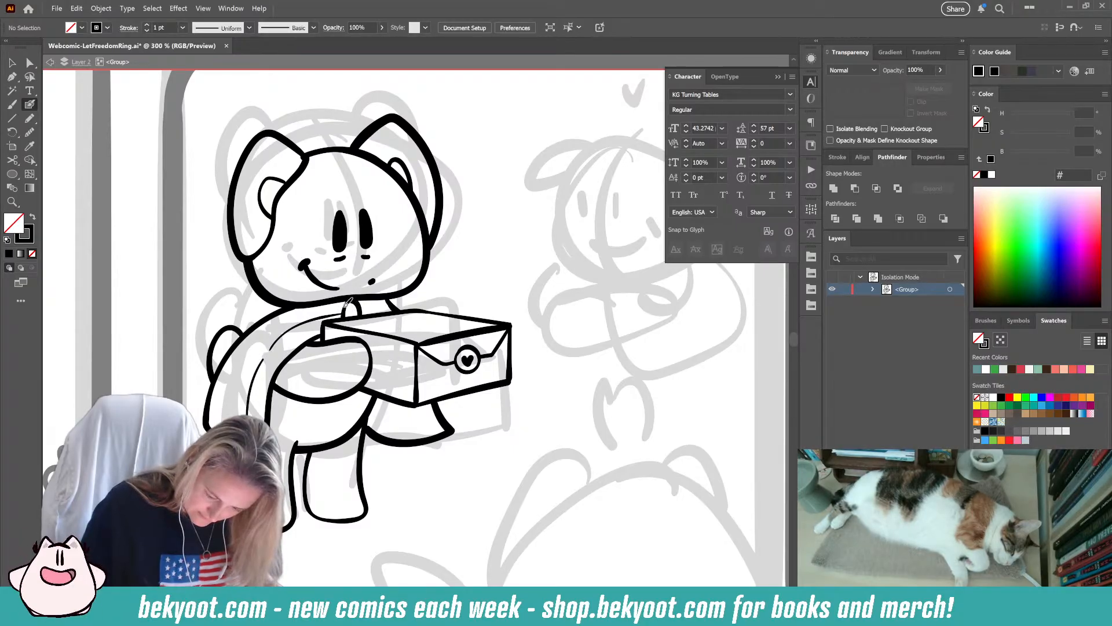
{"action": "mouse_move", "coordinate": [348, 304]}
{"action": "left_mouse_down"}
{"action": "mouse_move", "coordinate": [252, 344]}
{"action": "mouse_move", "coordinate": [220, 400]}
{"action": "left_mouse_up"}
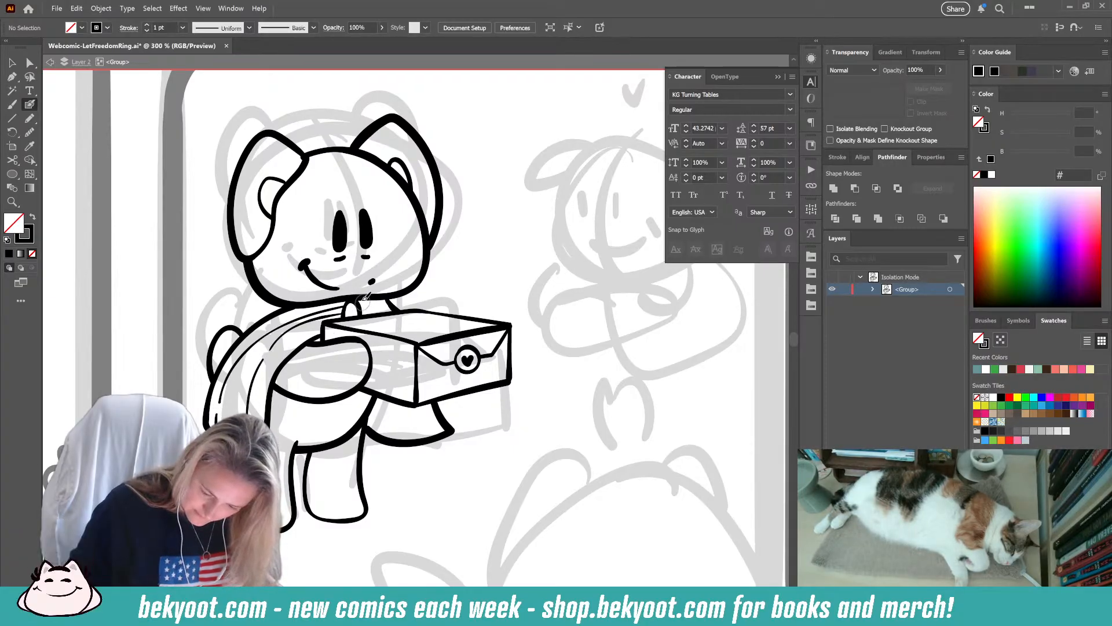
{"action": "key", "text": "ctrl+z"}
{"action": "key", "text": "ctrl+z"}
{"action": "mouse_move", "coordinate": [343, 308]}
{"action": "left_mouse_down"}
{"action": "mouse_move", "coordinate": [279, 313]}
{"action": "mouse_move", "coordinate": [243, 344]}
{"action": "left_mouse_up"}
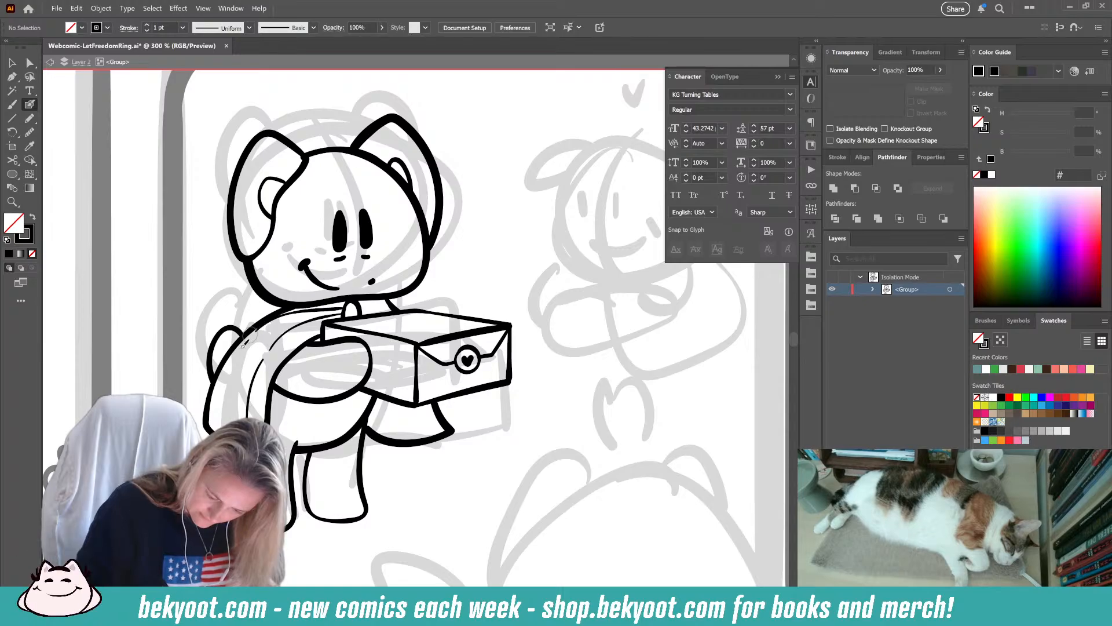
{"action": "key", "text": "ctrl+z"}
{"action": "mouse_move", "coordinate": [343, 310]}
{"action": "left_mouse_down"}
{"action": "mouse_move", "coordinate": [292, 316]}
{"action": "mouse_move", "coordinate": [252, 342]}
{"action": "mouse_move", "coordinate": [229, 378]}
{"action": "left_mouse_up"}
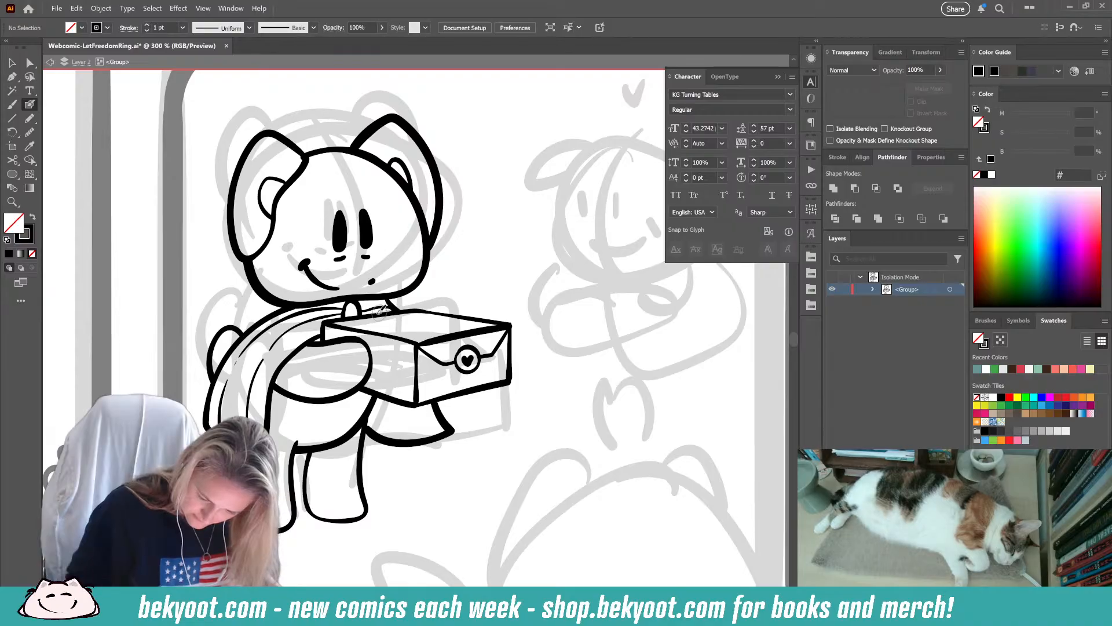
- Draw crossing plaid lines on the far jacket panel below the box
{"action": "left_click_drag", "start_coordinate": [410, 404], "coordinate": [418, 438]}
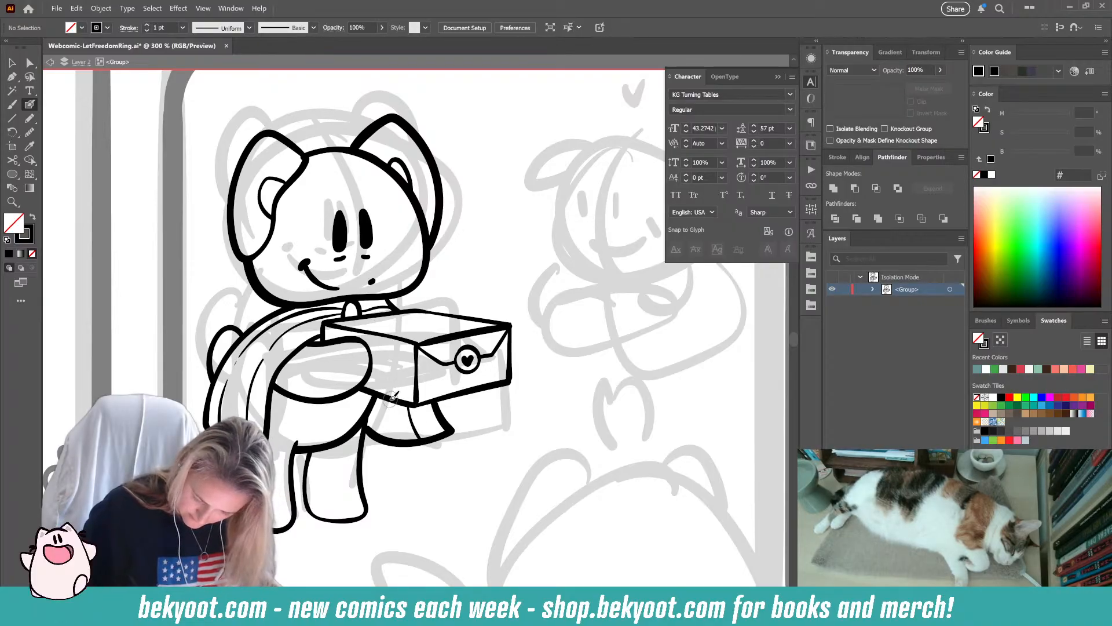
{"action": "mouse_move", "coordinate": [389, 401]}
{"action": "left_mouse_down"}
{"action": "mouse_move", "coordinate": [384, 436]}
{"action": "mouse_move", "coordinate": [421, 422]}
{"action": "mouse_move", "coordinate": [405, 416]}
{"action": "mouse_move", "coordinate": [426, 415]}
{"action": "left_mouse_up"}
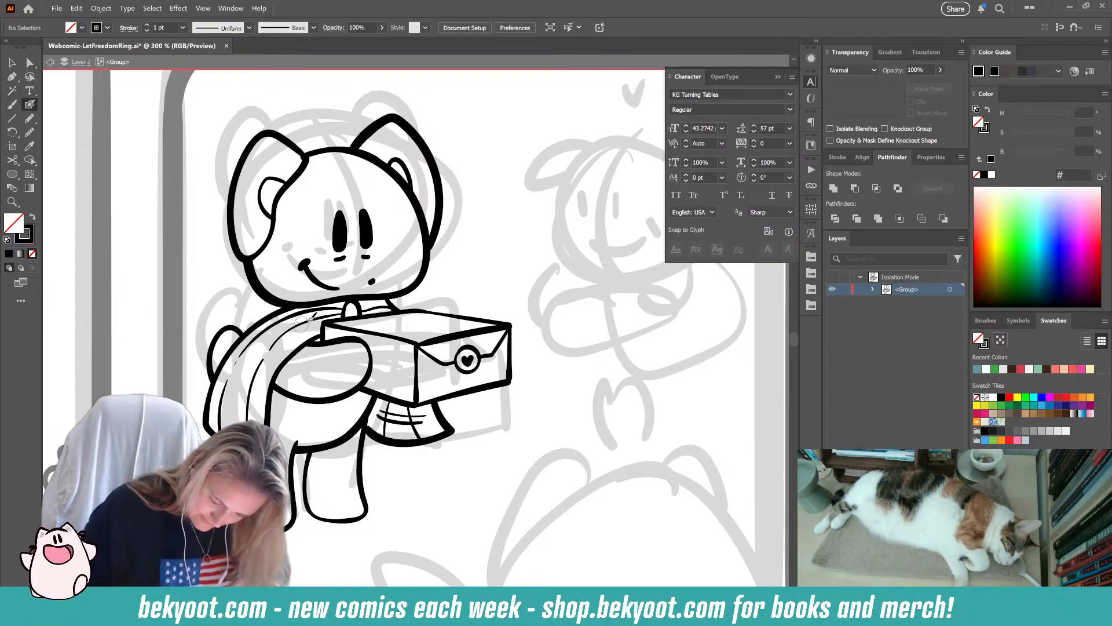
- Try short plaid cross lines and a line correction on the far collar above the box, and undo them
{"action": "left_click_drag", "start_coordinate": [372, 300], "coordinate": [384, 311]}
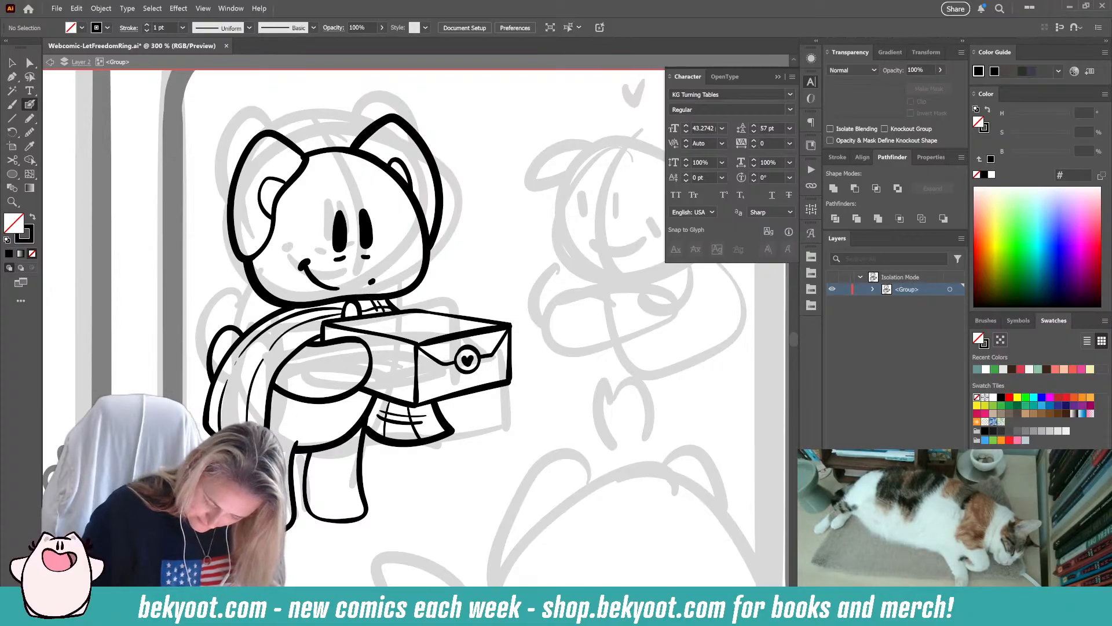
{"action": "key", "text": "ctrl+z"}
{"action": "key", "text": "ctrl+z"}
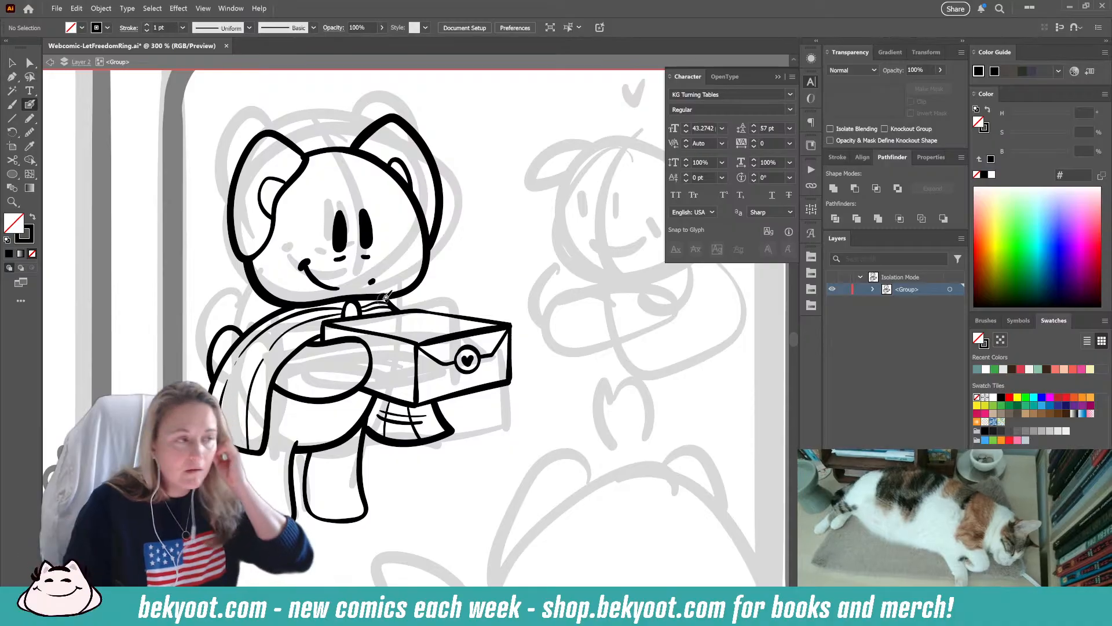
{"action": "left_click_drag", "start_coordinate": [392, 305], "coordinate": [361, 311]}
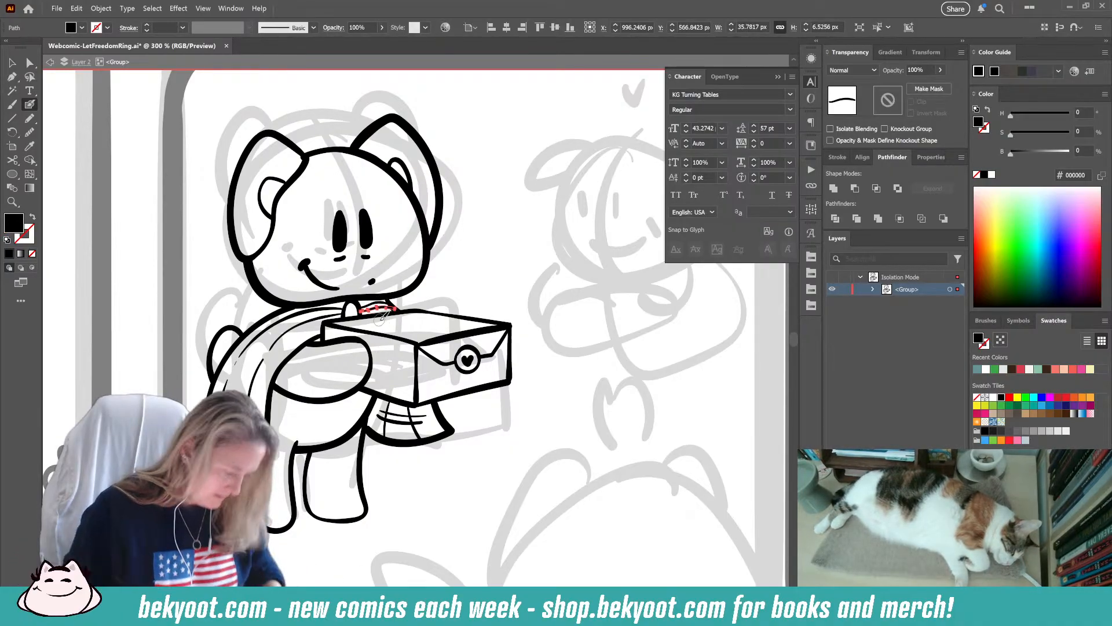
{"action": "key", "text": "ctrl+z"}
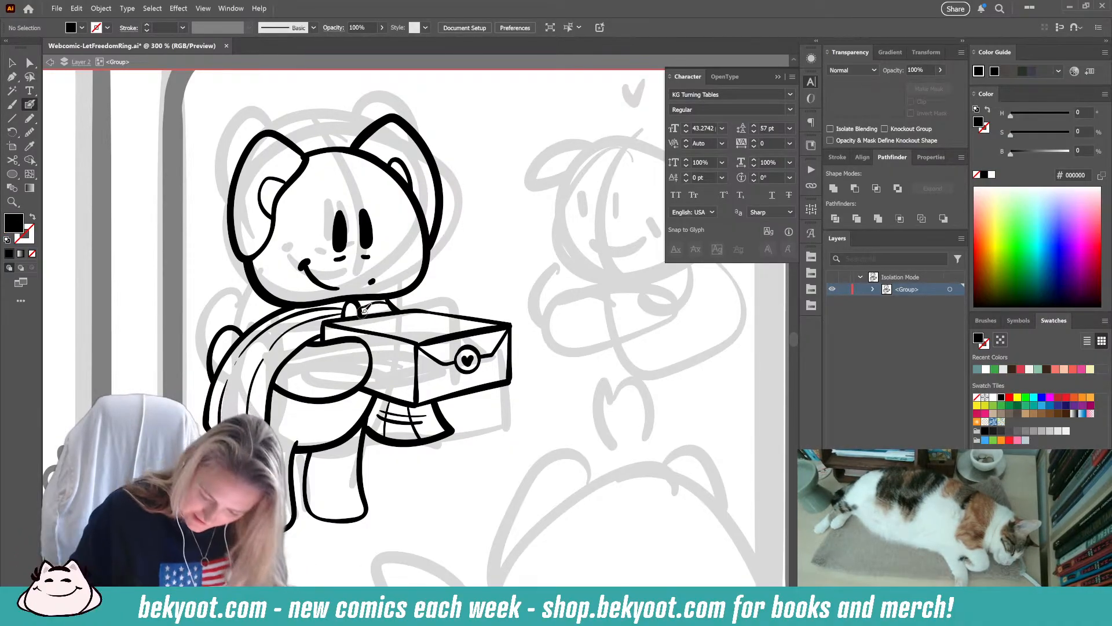
{"action": "key", "text": "shift+x"}
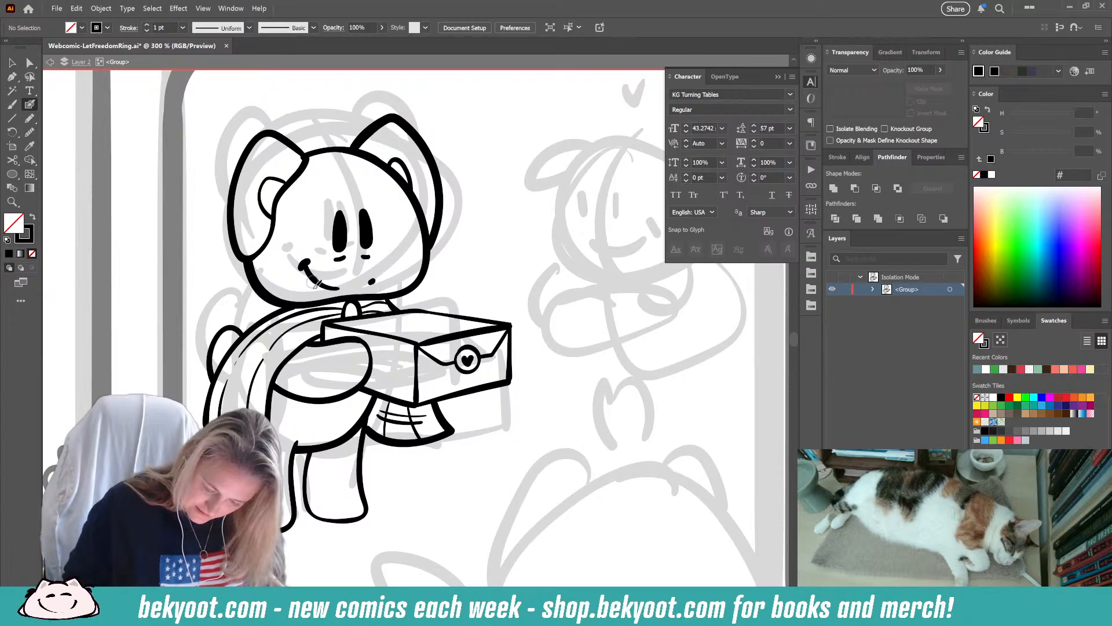
- Draw paired crosswise plaid lines over the near jacket panel and collar, and trim a line's end at the near arm
{"action": "mouse_move", "coordinate": [282, 314]}
{"action": "left_mouse_down"}
{"action": "mouse_move", "coordinate": [303, 341]}
{"action": "mouse_move", "coordinate": [293, 328]}
{"action": "mouse_move", "coordinate": [316, 334]}
{"action": "left_mouse_up"}
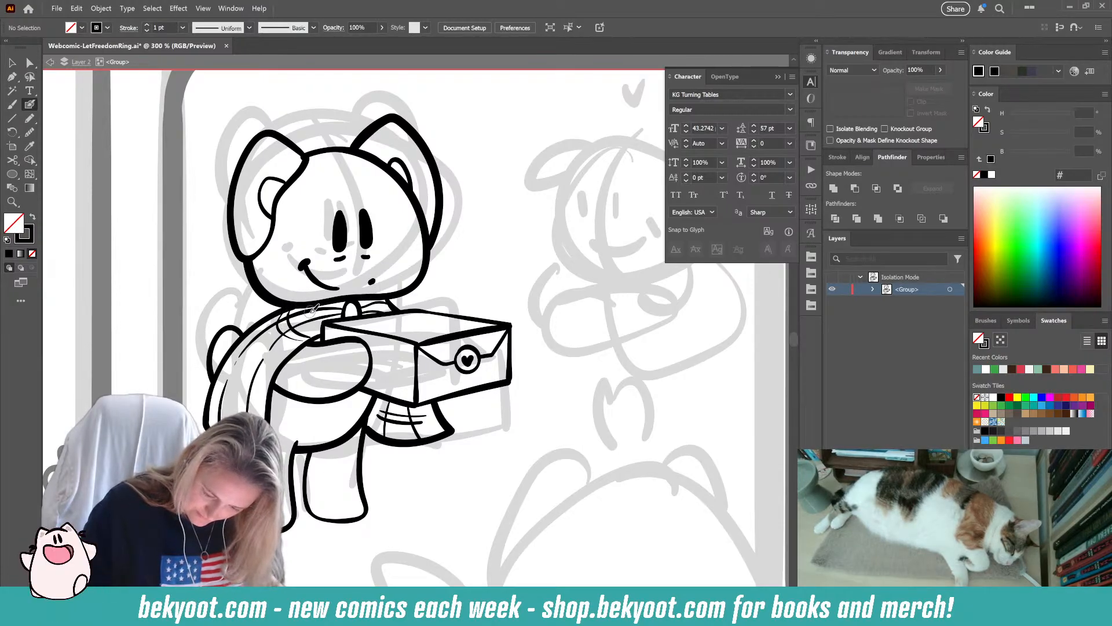
{"action": "key", "text": "ctrl+z"}
{"action": "key", "text": "ctrl+z"}
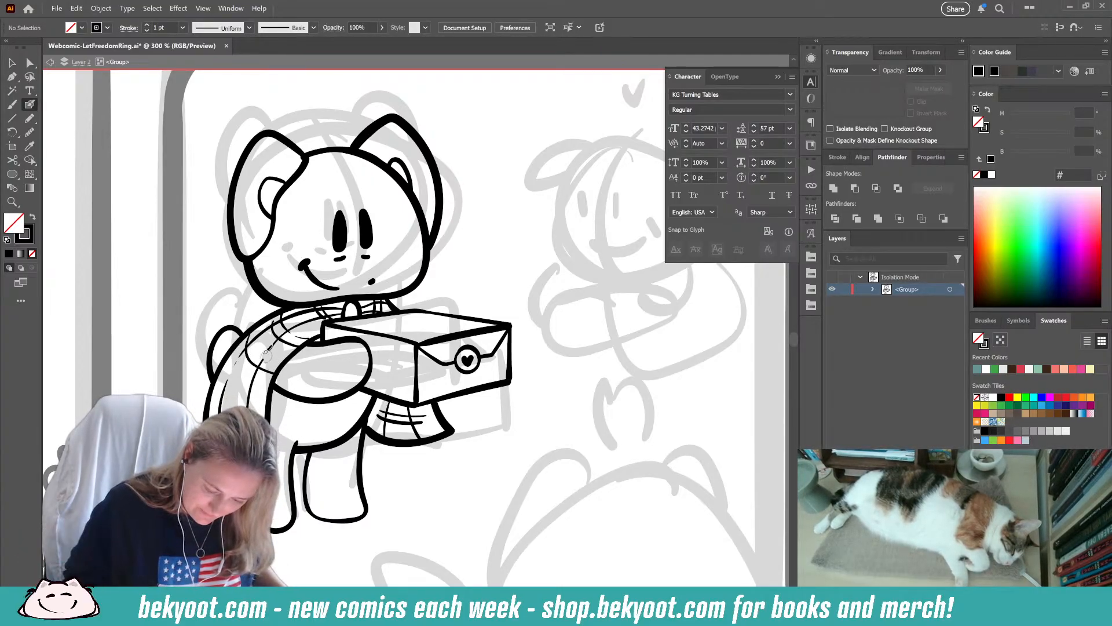
{"action": "left_click_drag", "start_coordinate": [253, 338], "coordinate": [280, 366]}
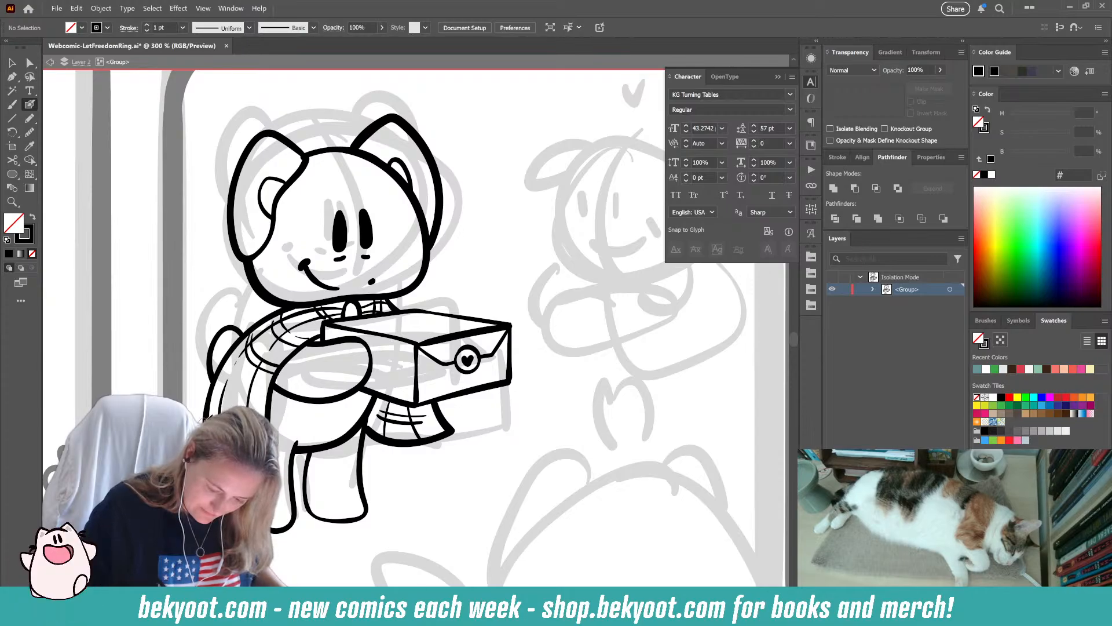
{"action": "left_click", "coordinate": [267, 372], "text": "ctrl"}
{"action": "left_click_drag", "start_coordinate": [278, 374], "coordinate": [274, 373]}
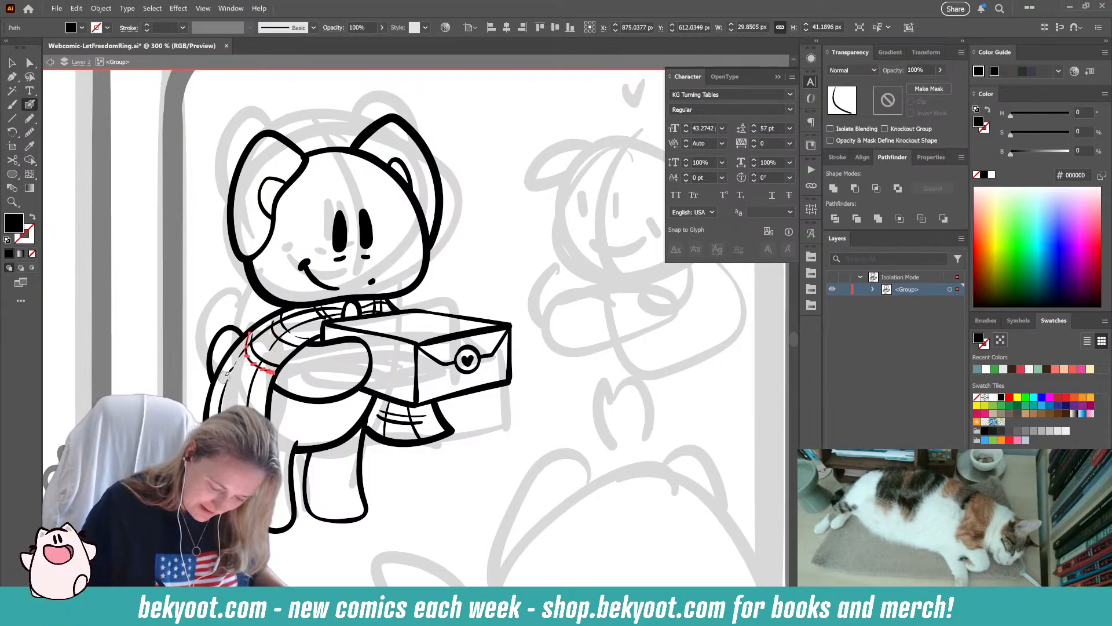
{"action": "key", "text": "ctrl+shift+a"}
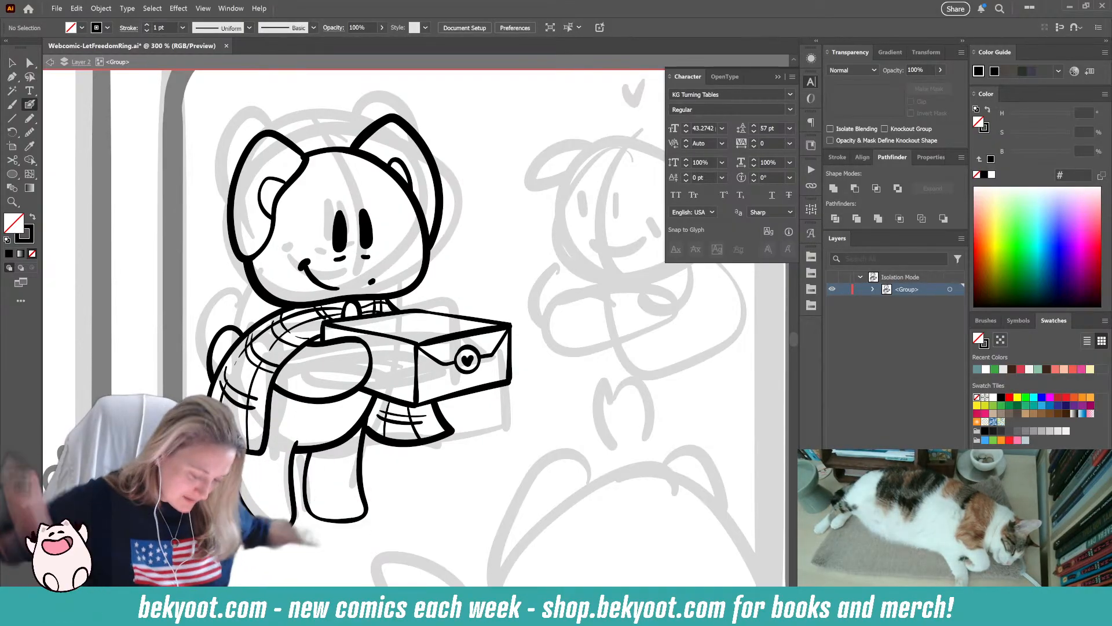
- Try to rework the rearmost lengthwise plaid line on the near jacket panel, and undo the change
{"action": "left_click_drag", "start_coordinate": [227, 381], "coordinate": [220, 405]}
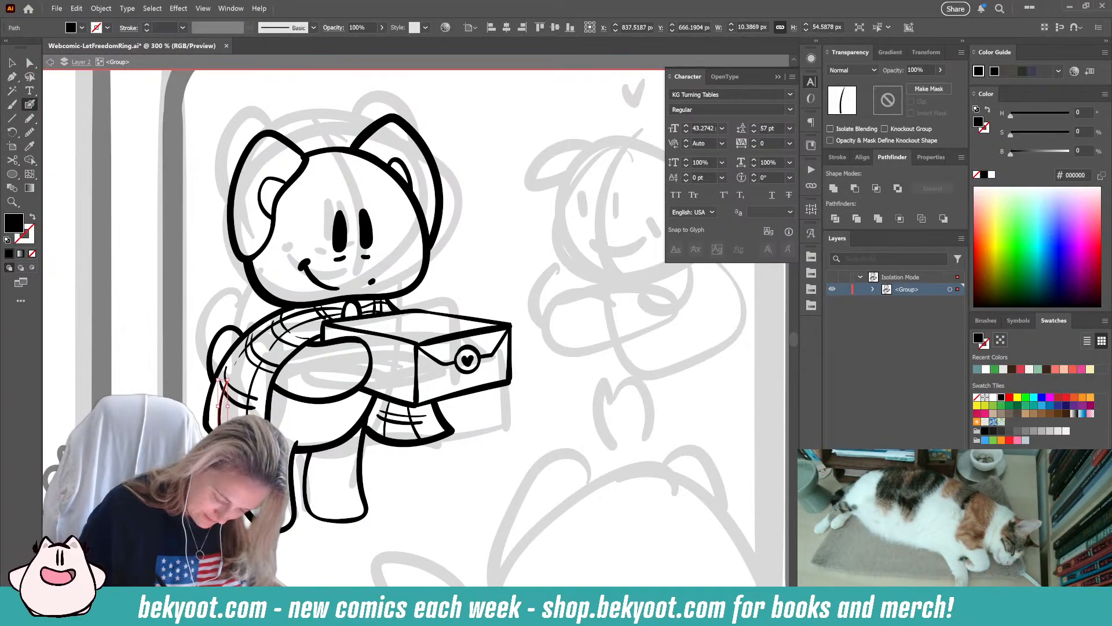
{"action": "key", "text": "ctrl+z"}
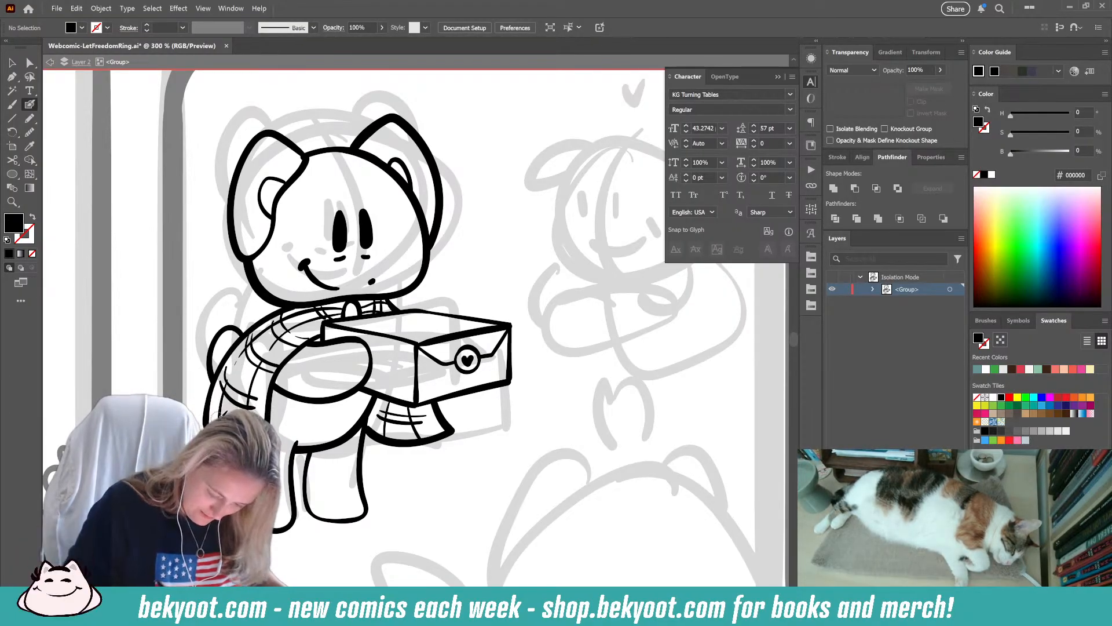
{"action": "key", "text": "shift+x"}
{"action": "key", "text": "shift+x"}
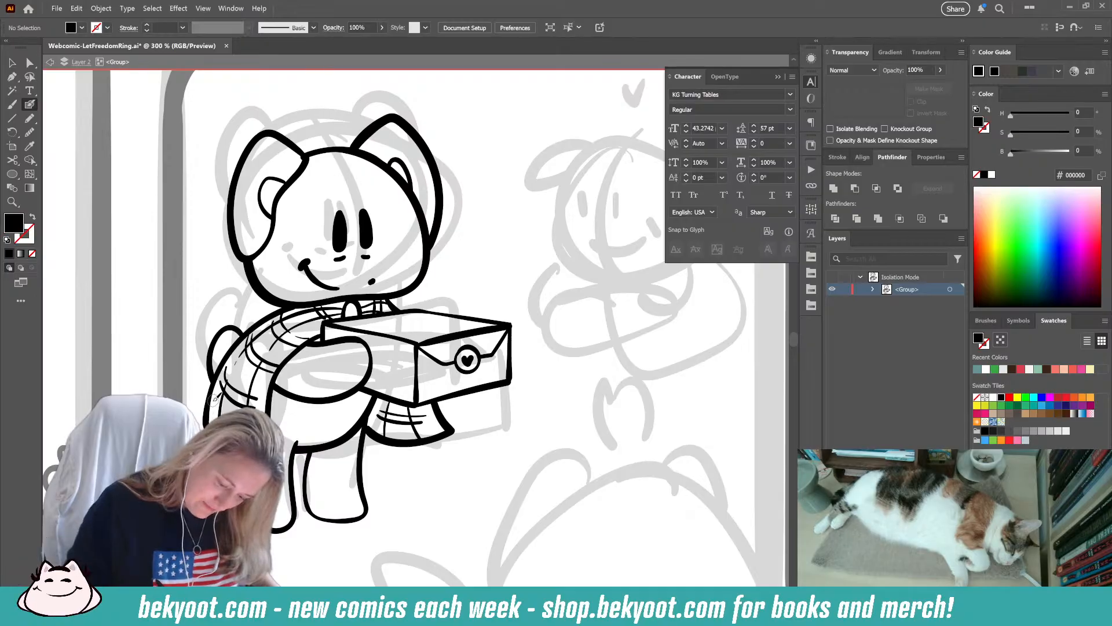
{"action": "key", "text": "shift+x"}
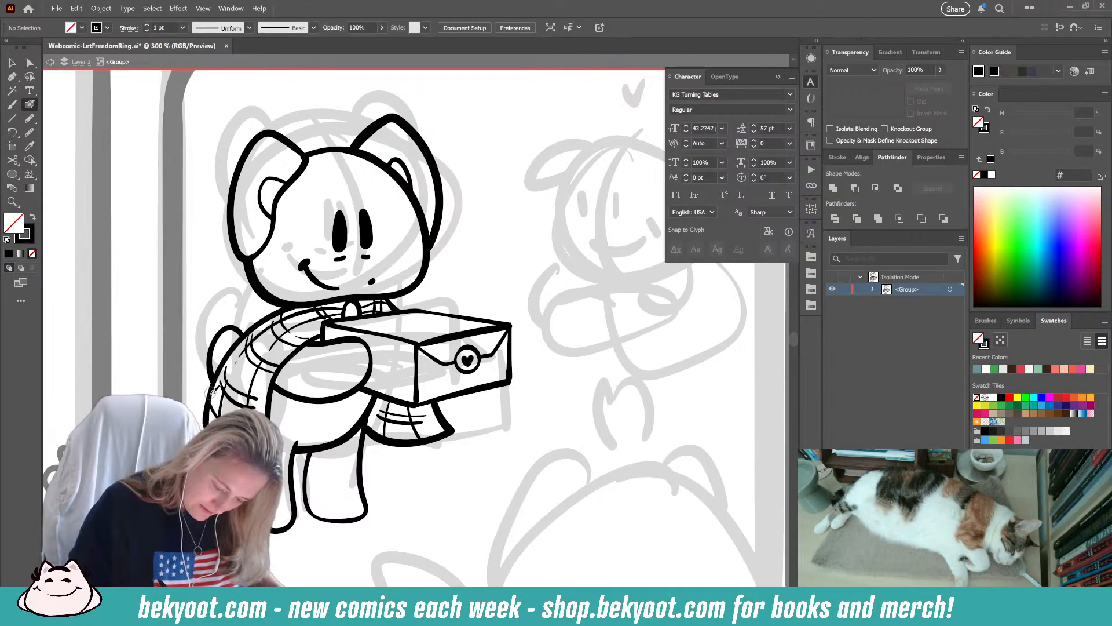
- Draw a grass tuft in front of the front leg and a ground line beneath the front foot
{"action": "left_click_drag", "start_coordinate": [318, 510], "coordinate": [269, 504]}
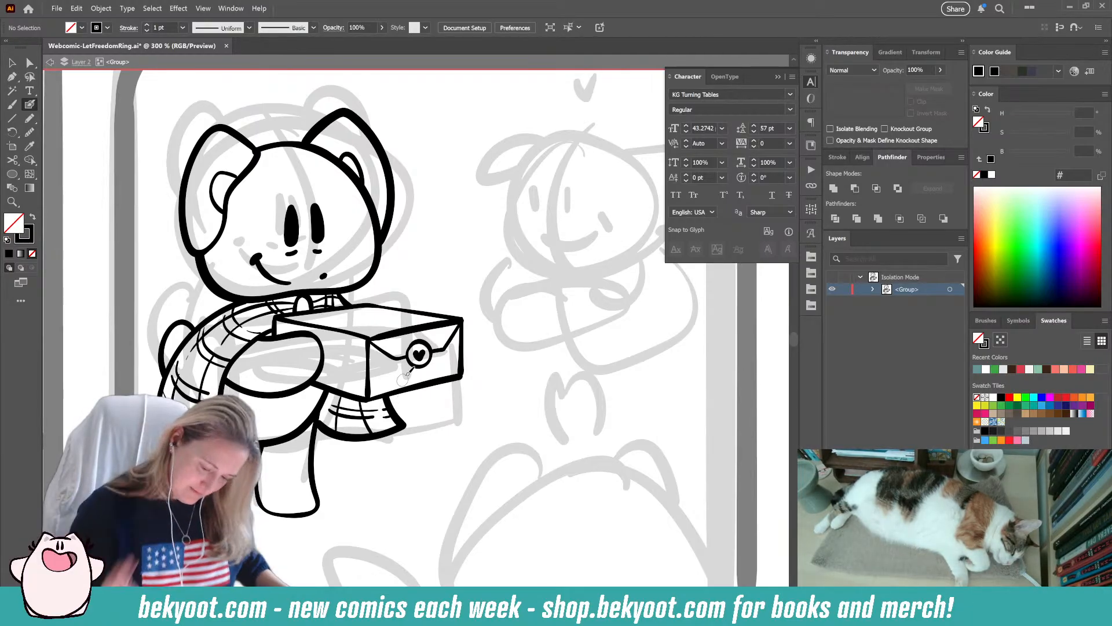
{"action": "left_click_drag", "start_coordinate": [415, 246], "coordinate": [417, 270]}
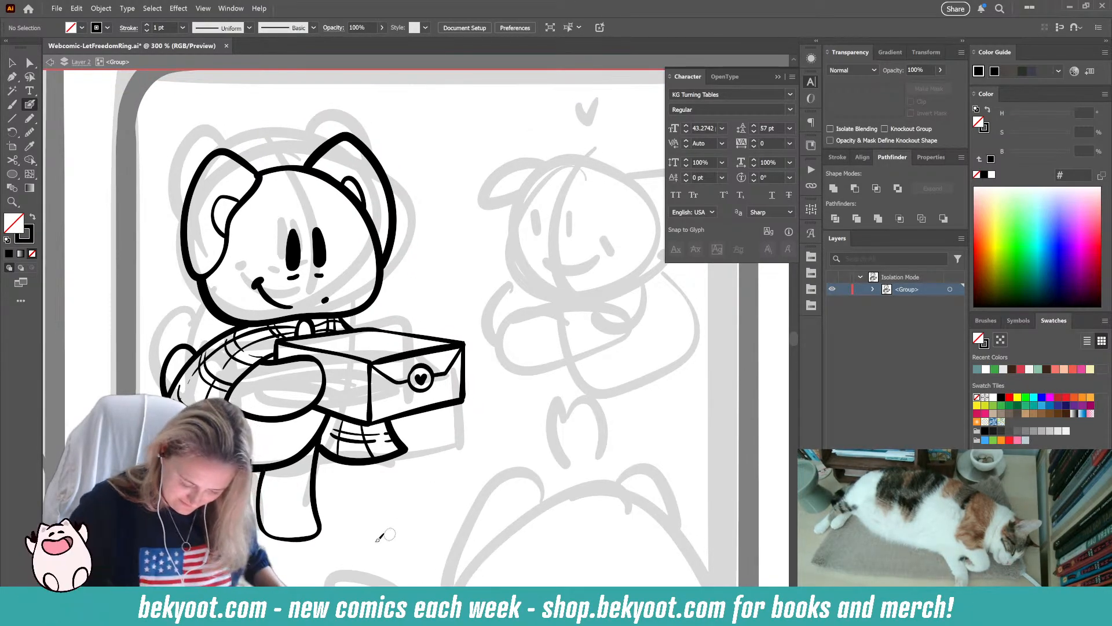
{"action": "mouse_move", "coordinate": [320, 537]}
{"action": "left_mouse_down"}
{"action": "mouse_move", "coordinate": [375, 447]}
{"action": "mouse_move", "coordinate": [356, 450]}
{"action": "mouse_move", "coordinate": [451, 410]}
{"action": "mouse_move", "coordinate": [485, 425]}
{"action": "left_mouse_up"}
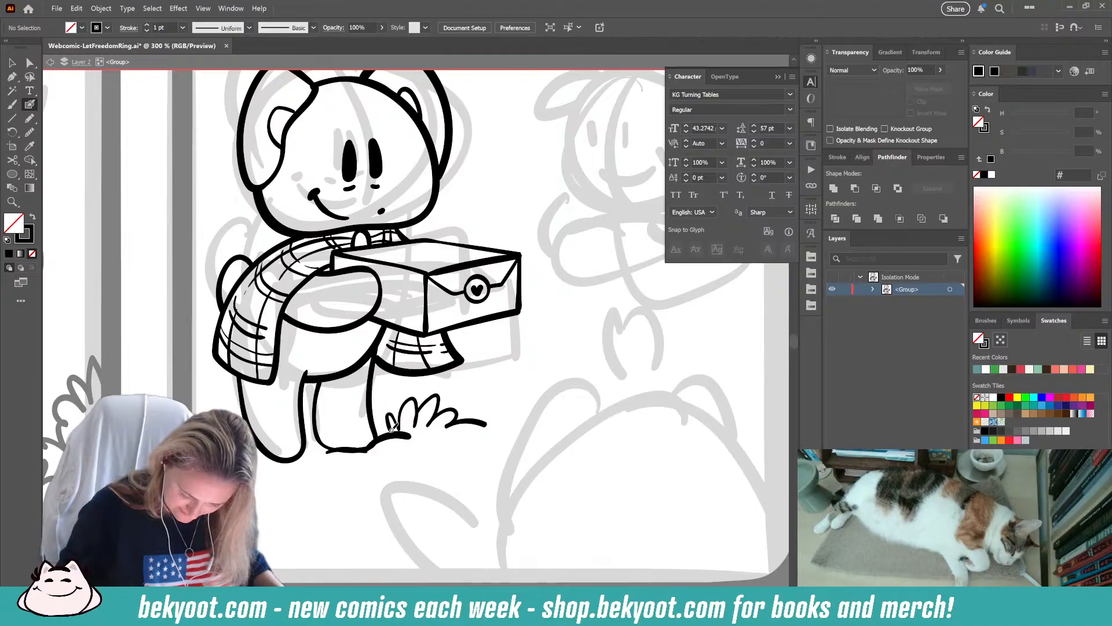
{"action": "left_click_drag", "start_coordinate": [379, 422], "coordinate": [391, 433]}
- Draw a ground line between the feet and grass tufts behind the back leg
{"action": "left_click_drag", "start_coordinate": [316, 480], "coordinate": [371, 483]}
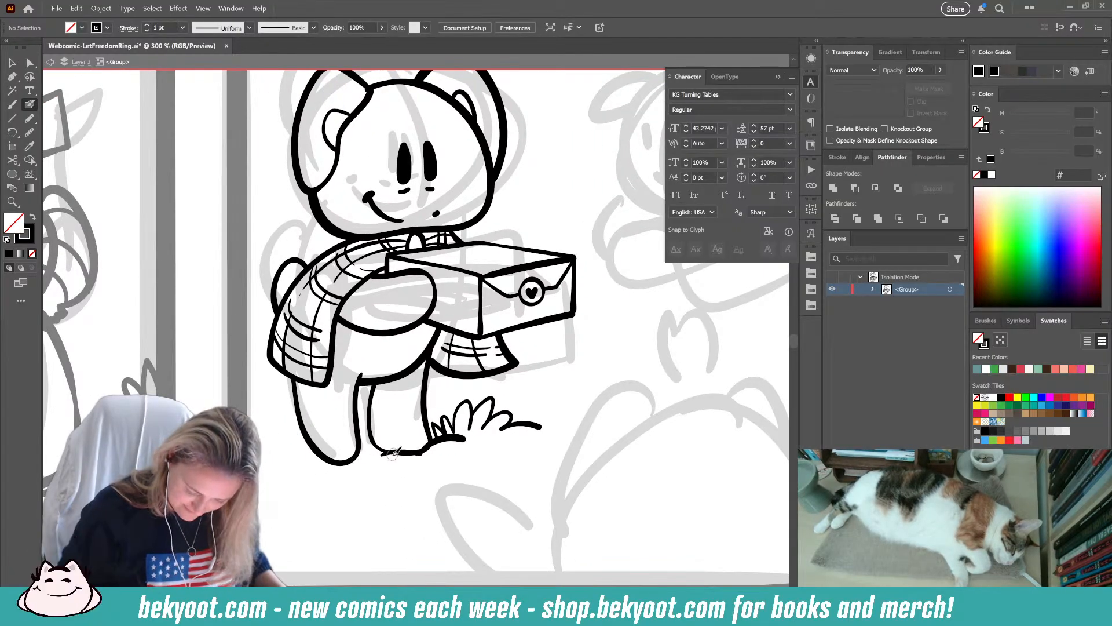
{"action": "left_click_drag", "start_coordinate": [386, 436], "coordinate": [359, 450]}
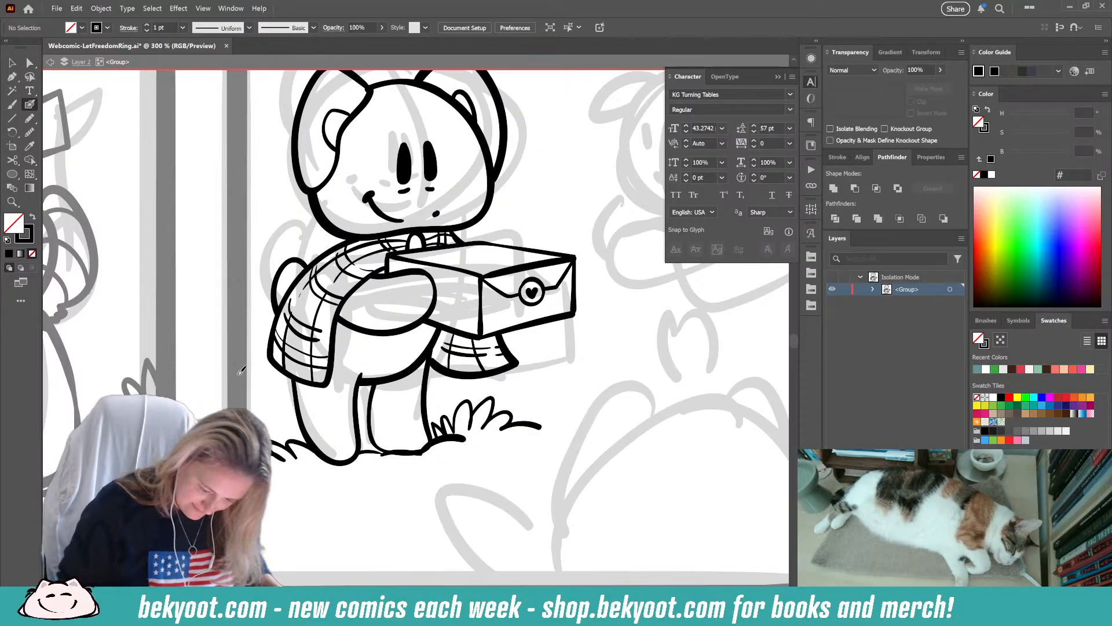
{"action": "mouse_move", "coordinate": [254, 403]}
{"action": "left_mouse_down"}
{"action": "mouse_move", "coordinate": [266, 373]}
{"action": "mouse_move", "coordinate": [265, 405]}
{"action": "left_mouse_up"}
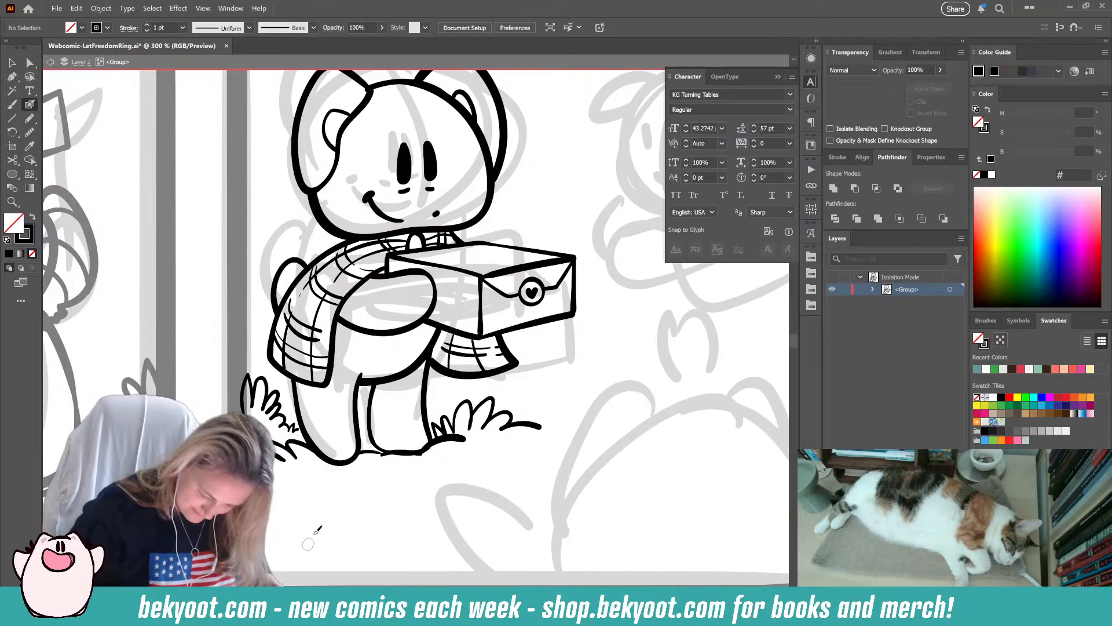
- Draw a curved hill guide line beyond the box-carrying character, and undo a larger arch over the foreground figure's sketch
{"action": "left_click_drag", "start_coordinate": [394, 513], "coordinate": [312, 515]}
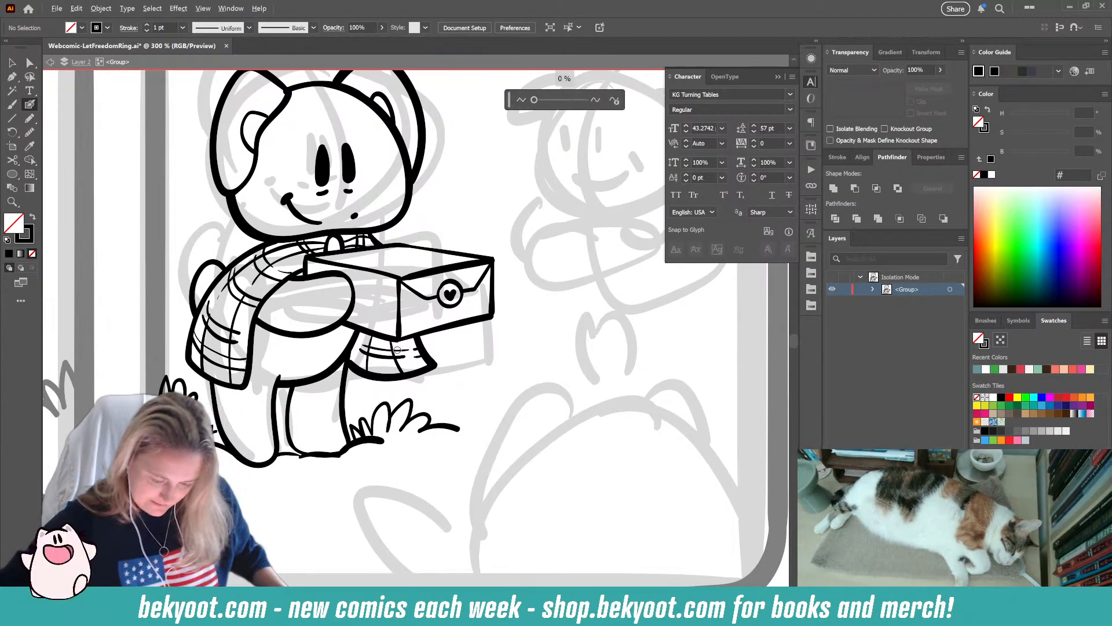
{"action": "scroll", "coordinate": [397, 350], "scroll_direction": "down", "scroll_amount": 2}
{"action": "left_click_drag", "start_coordinate": [329, 437], "coordinate": [257, 434]}
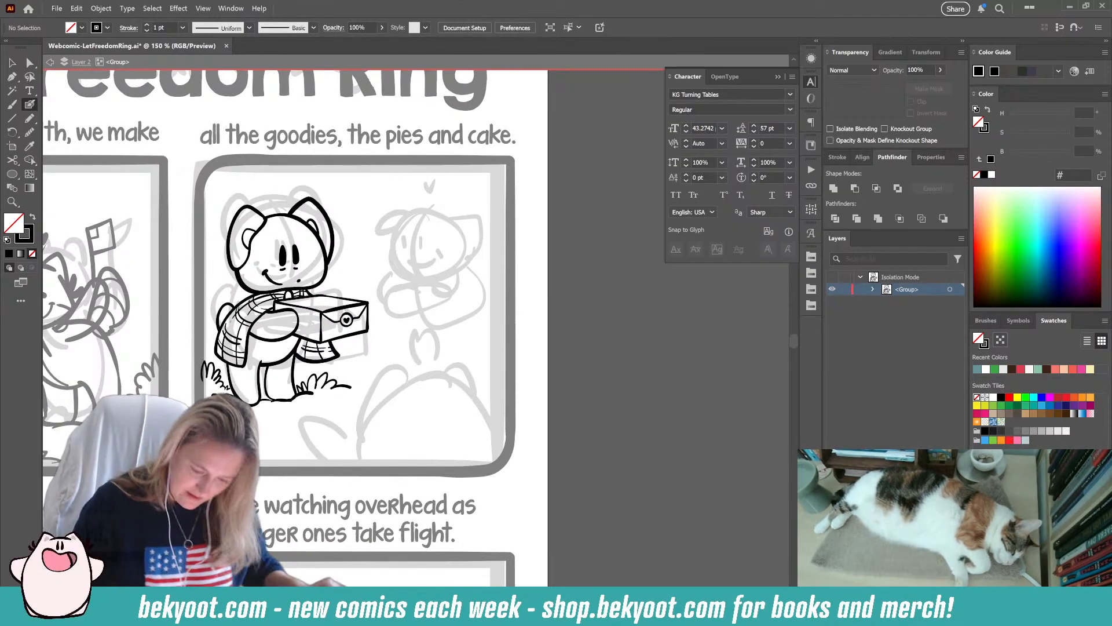
{"action": "mouse_move", "coordinate": [338, 377]}
{"action": "left_mouse_down"}
{"action": "mouse_move", "coordinate": [309, 393]}
{"action": "mouse_move", "coordinate": [427, 356]}
{"action": "mouse_move", "coordinate": [452, 364]}
{"action": "left_mouse_up"}
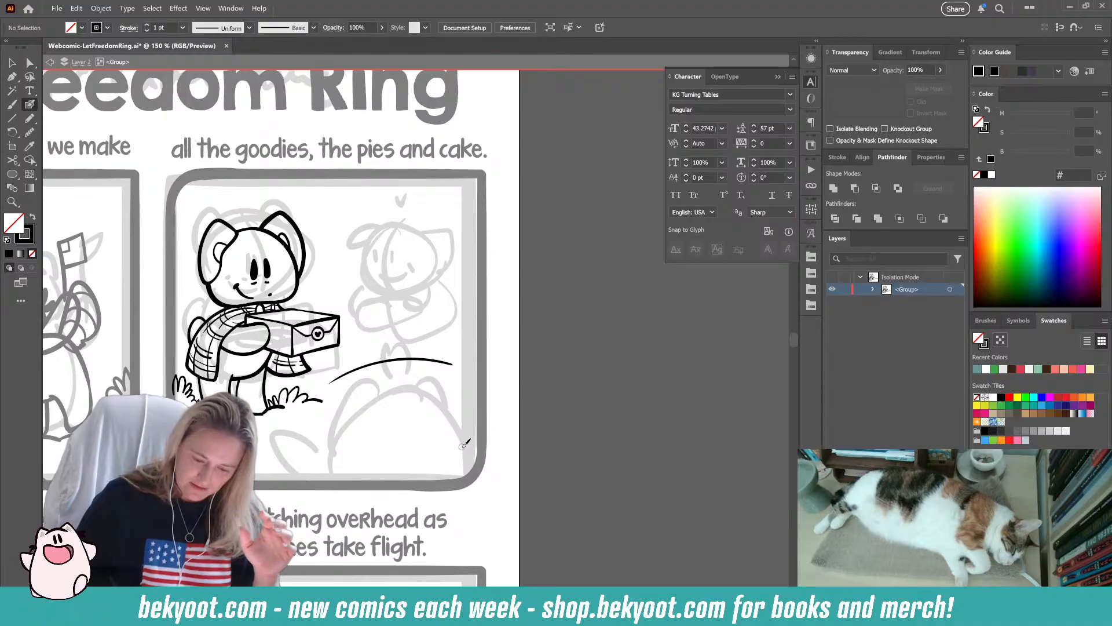
{"action": "mouse_move", "coordinate": [314, 478]}
{"action": "left_mouse_down"}
{"action": "mouse_move", "coordinate": [418, 400]}
{"action": "mouse_move", "coordinate": [451, 467]}
{"action": "left_mouse_up"}
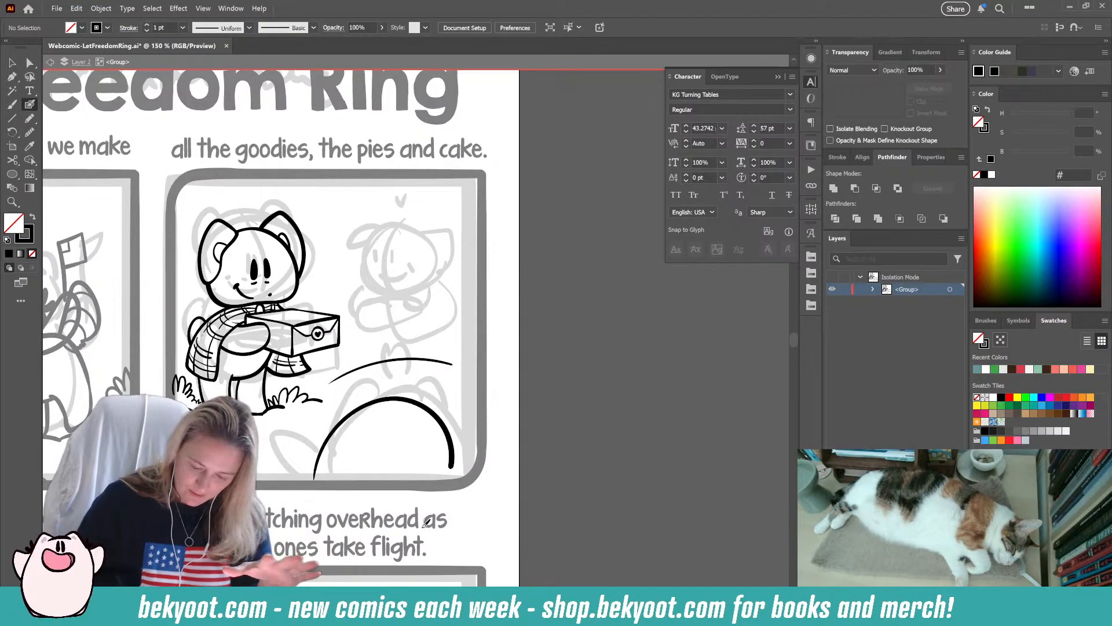
{"action": "key", "text": "ctrl+z"}
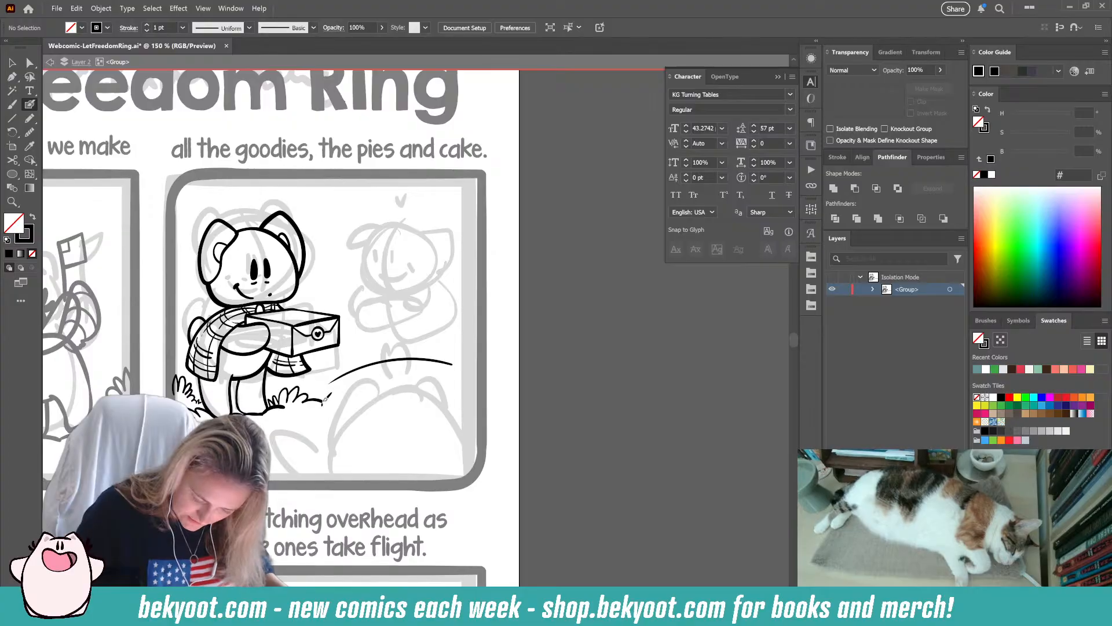
- Extend the grass from the box character's feet with small tufts down the near slope
{"action": "mouse_move", "coordinate": [338, 398]}
{"action": "left_mouse_down"}
{"action": "mouse_move", "coordinate": [367, 435]}
{"action": "mouse_move", "coordinate": [336, 431]}
{"action": "left_mouse_up"}
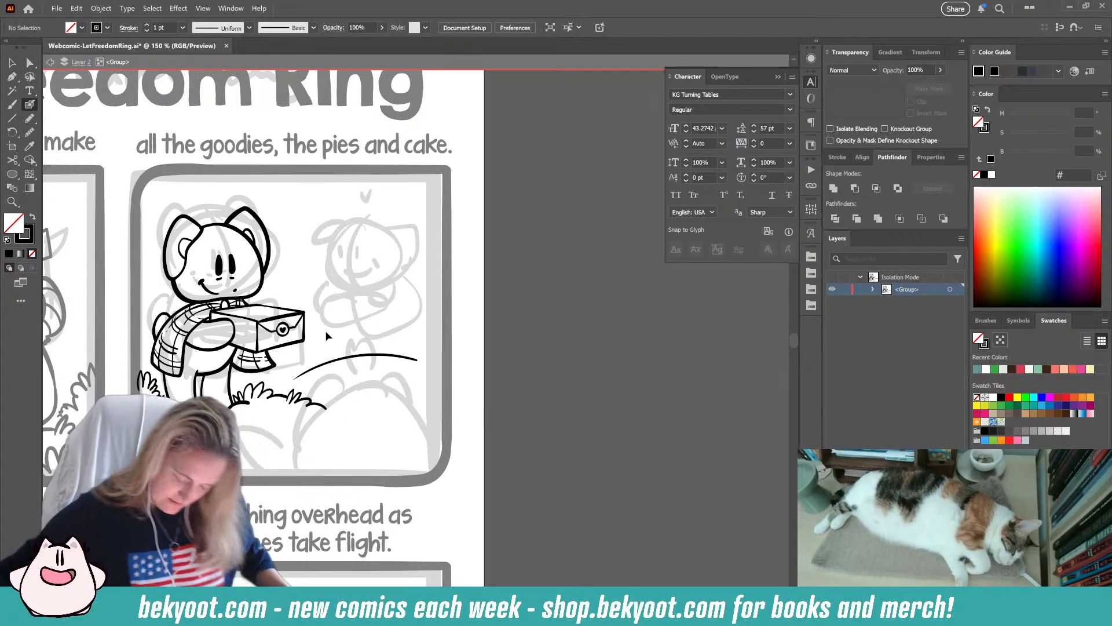
{"action": "key", "text": "alt"}
{"action": "scroll", "coordinate": [287, 368], "scroll_direction": "up", "scroll_amount": 2}
{"action": "left_click_drag", "start_coordinate": [325, 422], "coordinate": [358, 451]}
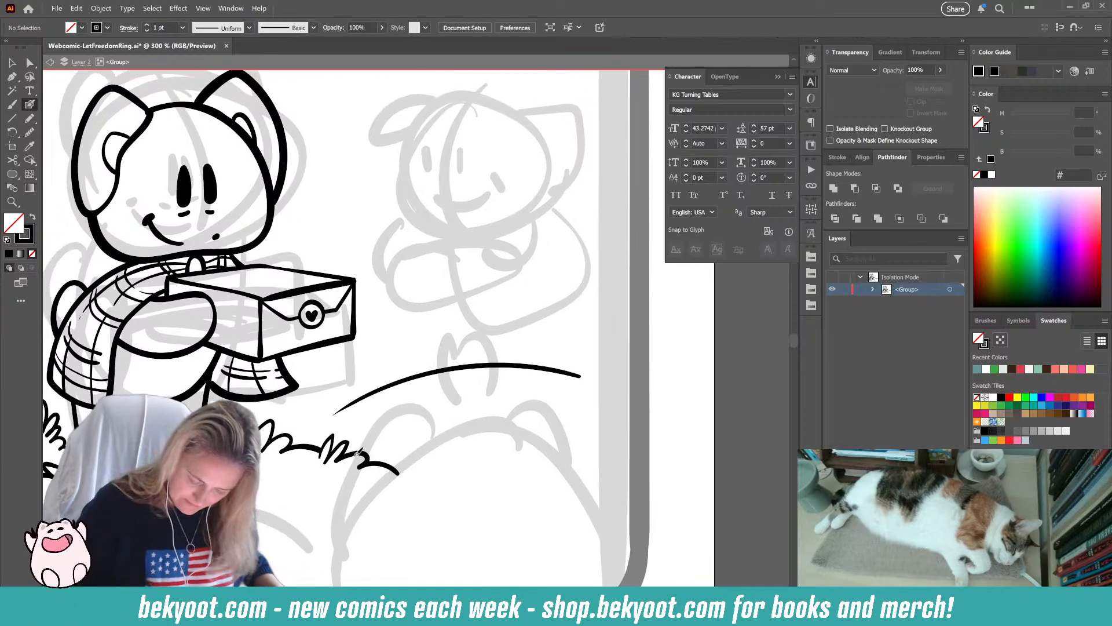
- Draw grass tufts along the hill's curve out to the panel border, and delete the smooth guide line beneath them
{"action": "mouse_move", "coordinate": [393, 394]}
{"action": "left_mouse_down"}
{"action": "mouse_move", "coordinate": [384, 370]}
{"action": "mouse_move", "coordinate": [382, 388]}
{"action": "mouse_move", "coordinate": [357, 384]}
{"action": "mouse_move", "coordinate": [364, 402]}
{"action": "mouse_move", "coordinate": [307, 416]}
{"action": "left_mouse_up"}
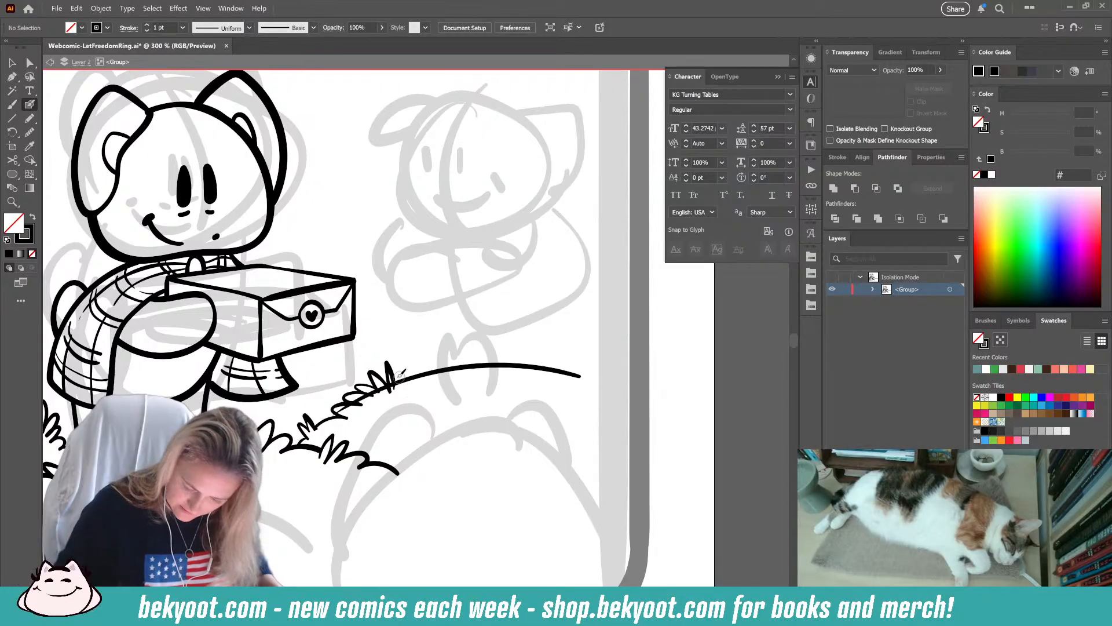
{"action": "mouse_move", "coordinate": [400, 376]}
{"action": "left_mouse_down"}
{"action": "mouse_move", "coordinate": [538, 357]}
{"action": "mouse_move", "coordinate": [567, 373]}
{"action": "mouse_move", "coordinate": [588, 351]}
{"action": "mouse_move", "coordinate": [580, 373]}
{"action": "mouse_move", "coordinate": [594, 390]}
{"action": "mouse_move", "coordinate": [640, 394]}
{"action": "left_mouse_up"}
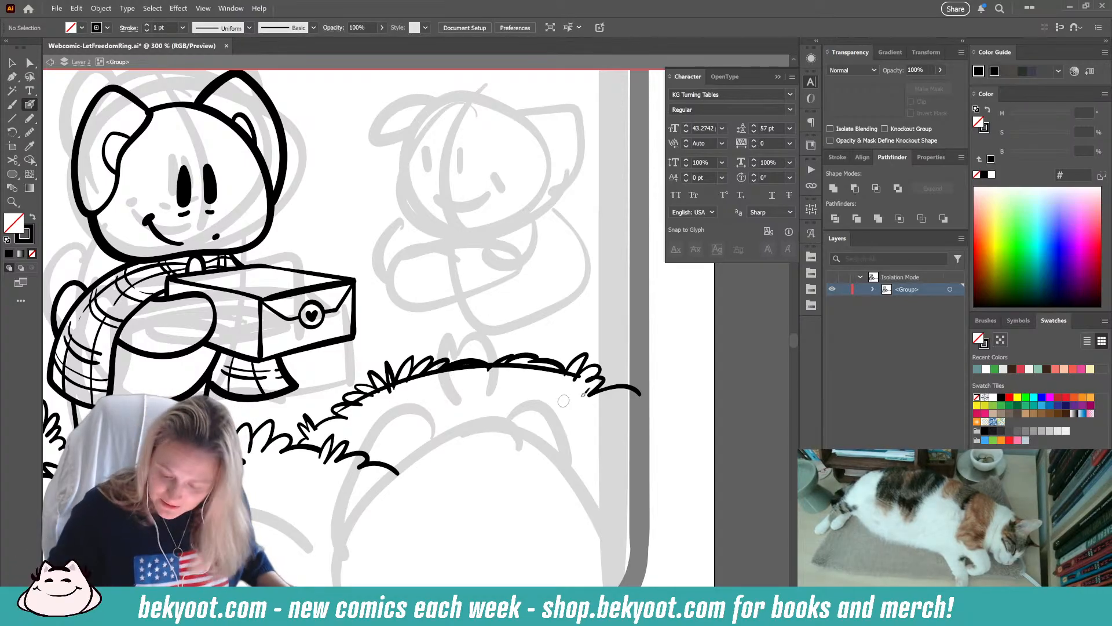
{"action": "left_click_drag", "start_coordinate": [538, 377], "coordinate": [536, 377]}
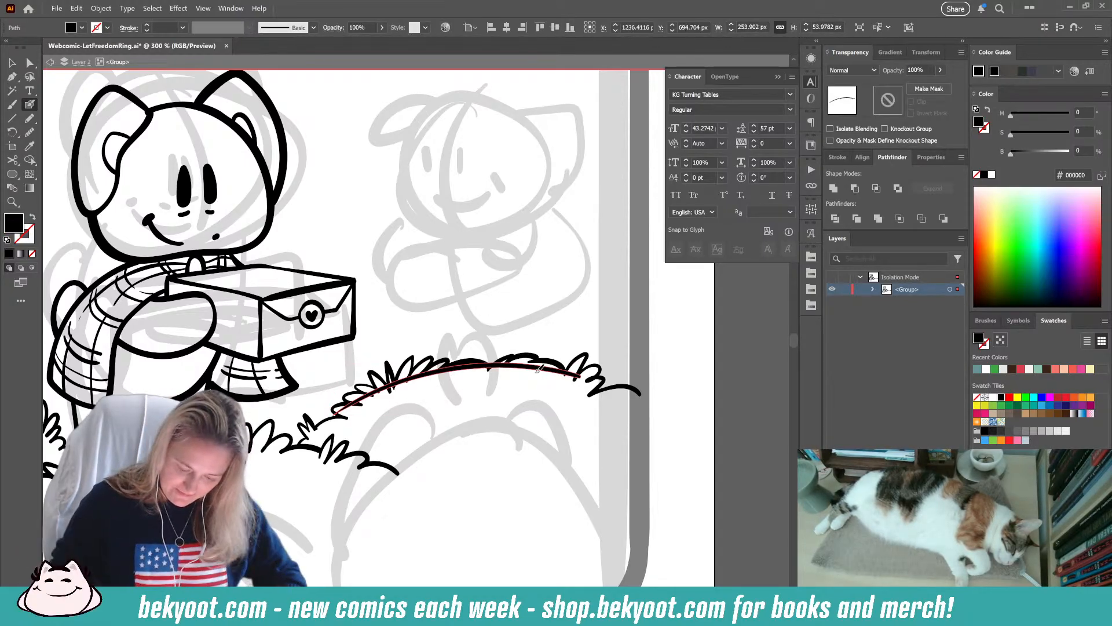
{"action": "key", "text": "ctrl+z"}
{"action": "left_click", "coordinate": [320, 428], "text": "ctrl"}
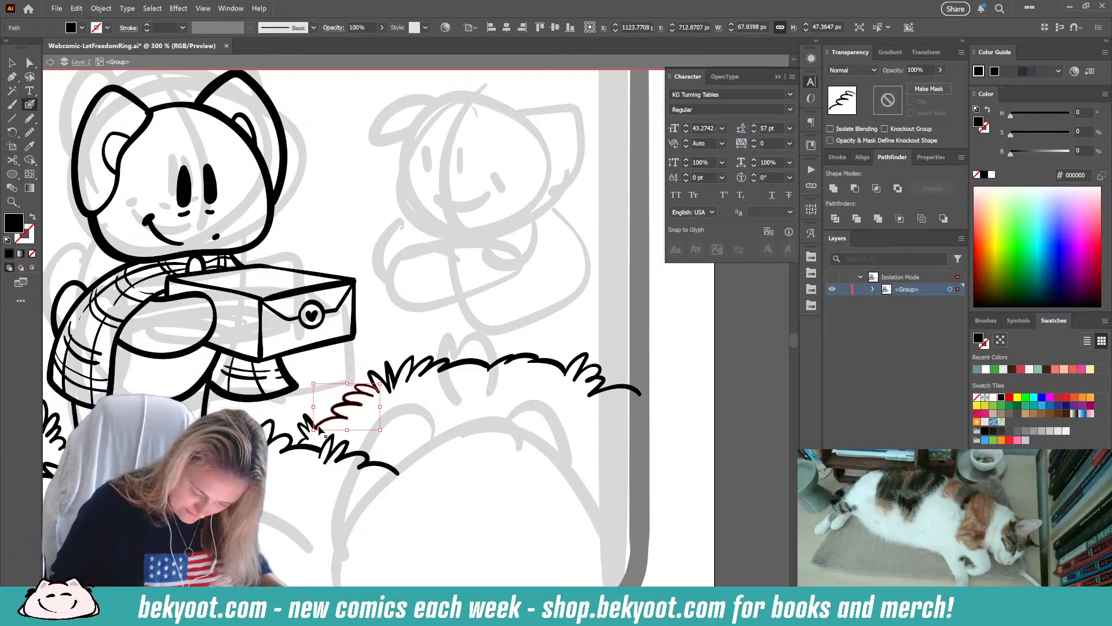
{"action": "left_click", "coordinate": [464, 433], "text": "ctrl"}
- Draw the closed, rounded head outline of the small character sketched above the hill, replacing trial curves as needed
{"action": "left_click_drag", "start_coordinate": [531, 444], "coordinate": [485, 492]}
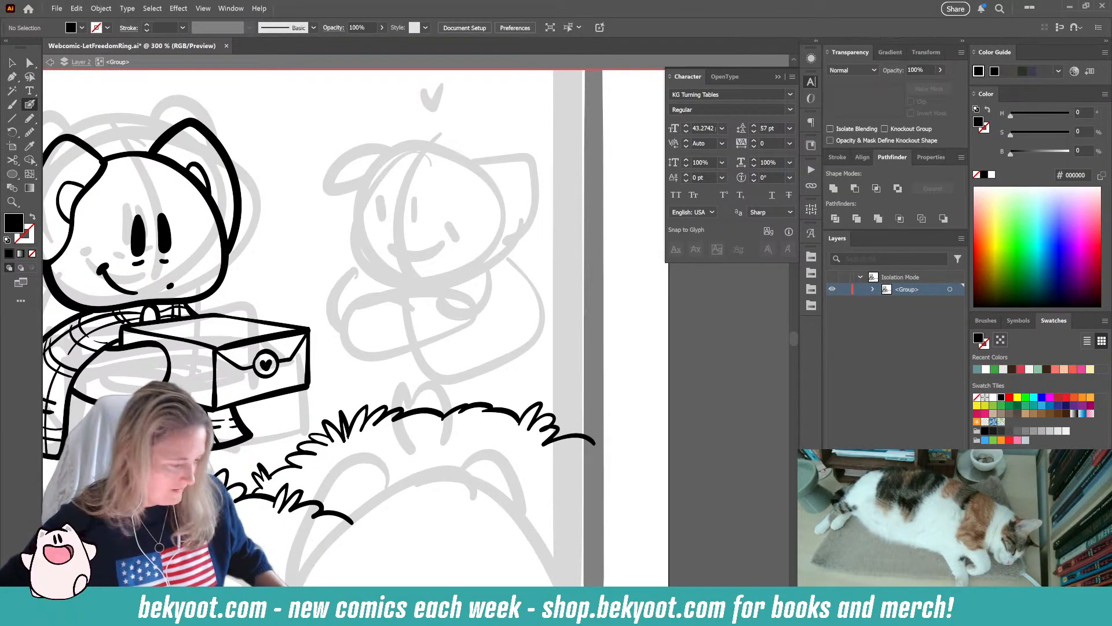
{"action": "scroll", "coordinate": [435, 360], "scroll_direction": "down", "scroll_amount": 1}
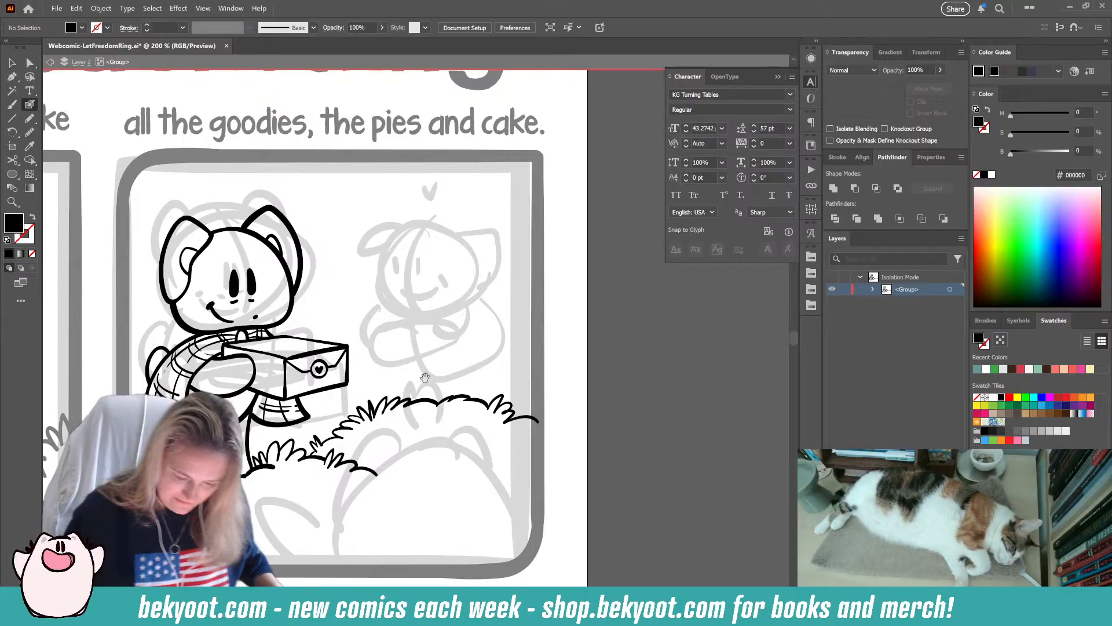
{"action": "left_click_drag", "start_coordinate": [424, 378], "coordinate": [412, 407]}
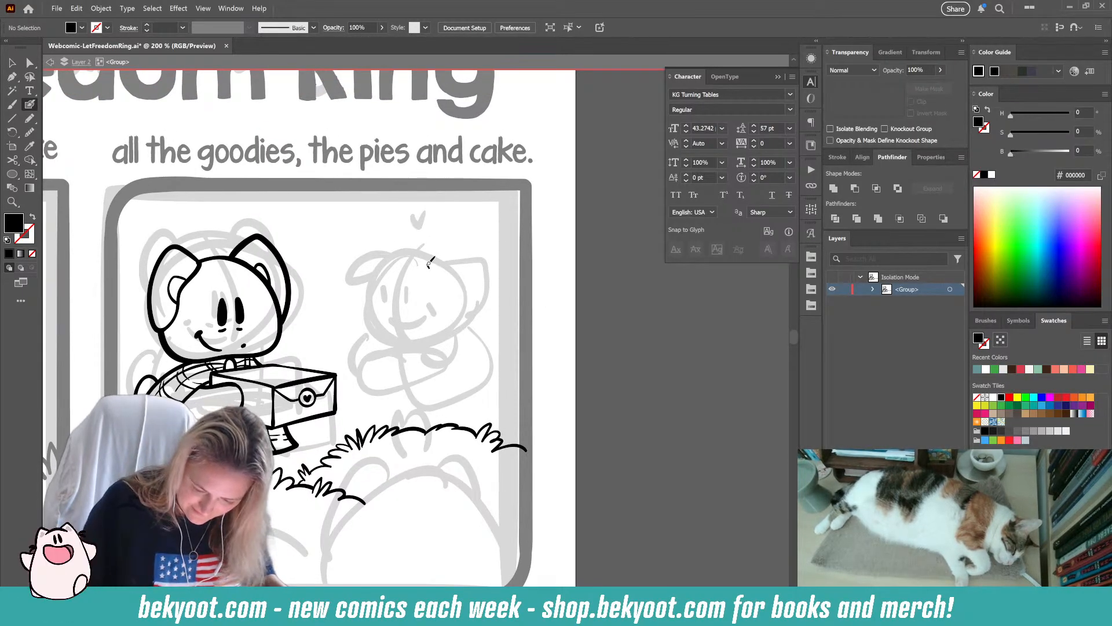
{"action": "mouse_move", "coordinate": [429, 264]}
{"action": "left_mouse_down"}
{"action": "mouse_move", "coordinate": [392, 261]}
{"action": "mouse_move", "coordinate": [377, 294]}
{"action": "left_mouse_up"}
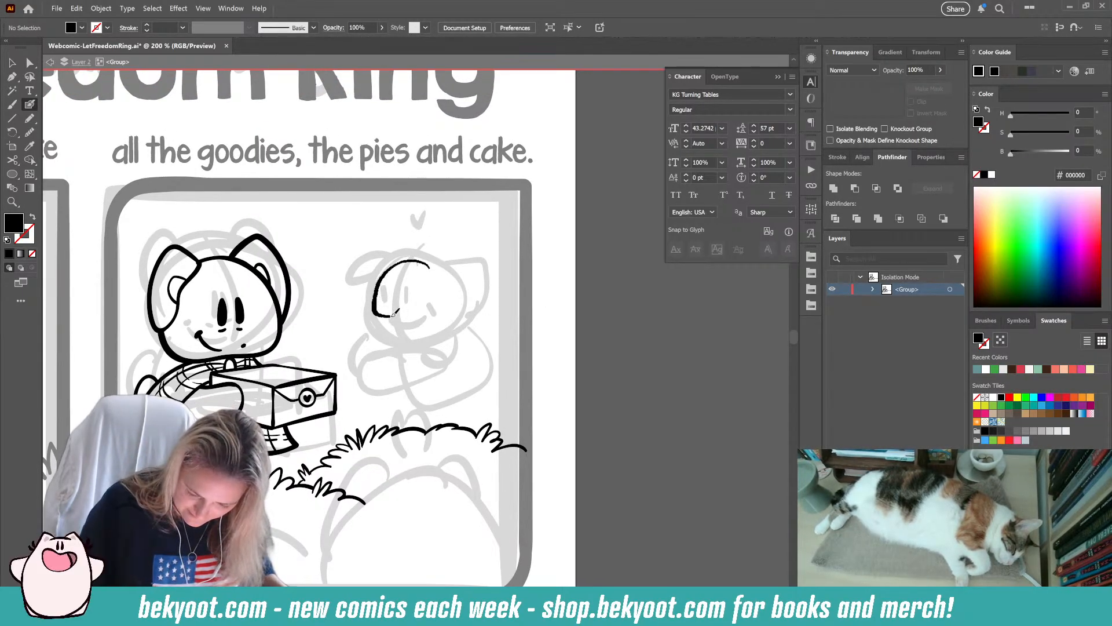
{"action": "left_click_drag", "start_coordinate": [394, 313], "coordinate": [399, 310]}
{"action": "key", "text": "ctrl+z"}
{"action": "left_click_drag", "start_coordinate": [394, 264], "coordinate": [375, 302]}
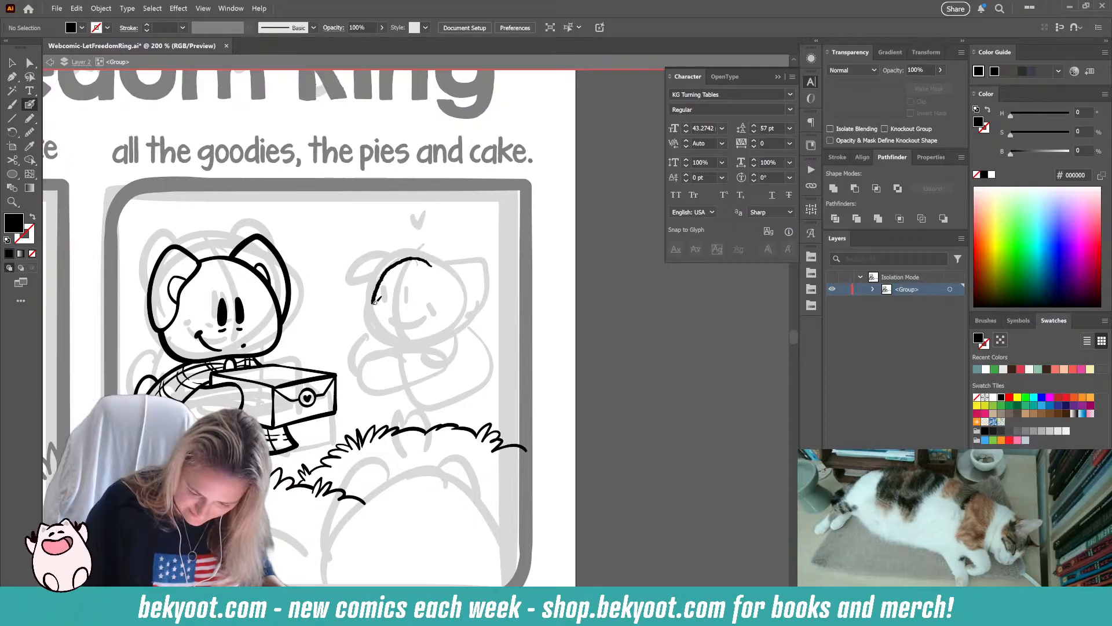
{"action": "key", "text": "ctrl+z"}
{"action": "mouse_move", "coordinate": [425, 262]}
{"action": "left_mouse_down"}
{"action": "mouse_move", "coordinate": [399, 261]}
{"action": "mouse_move", "coordinate": [374, 316]}
{"action": "left_mouse_up"}
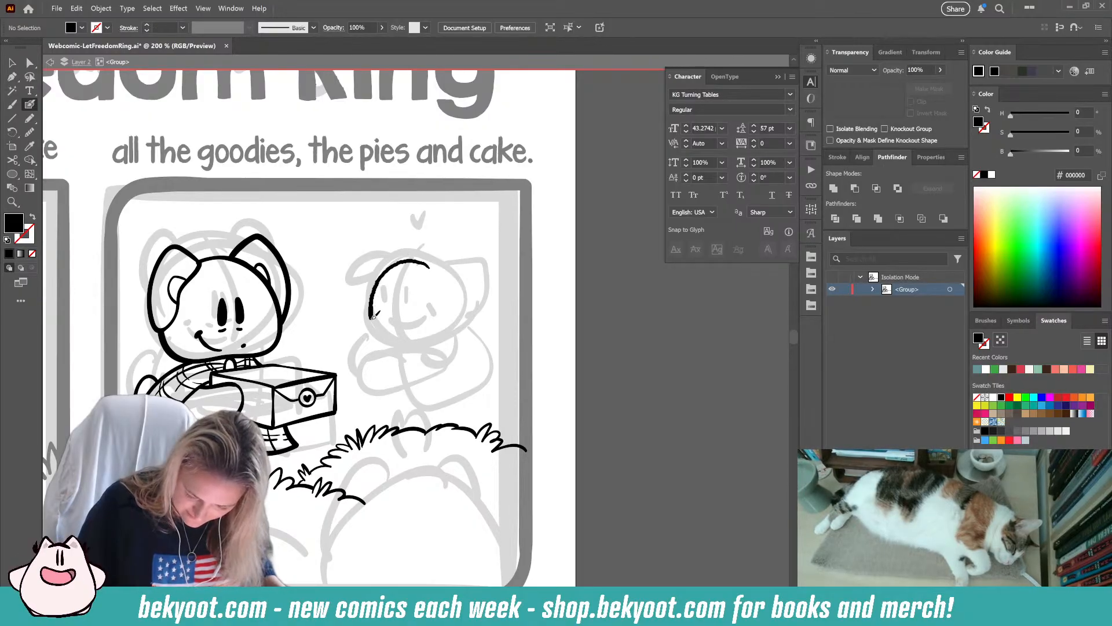
{"action": "mouse_move", "coordinate": [453, 290]}
{"action": "left_mouse_down"}
{"action": "mouse_move", "coordinate": [412, 261]}
{"action": "mouse_move", "coordinate": [467, 256]}
{"action": "mouse_move", "coordinate": [463, 293]}
{"action": "left_mouse_up"}
{"action": "left_click", "coordinate": [447, 318], "text": "ctrl"}
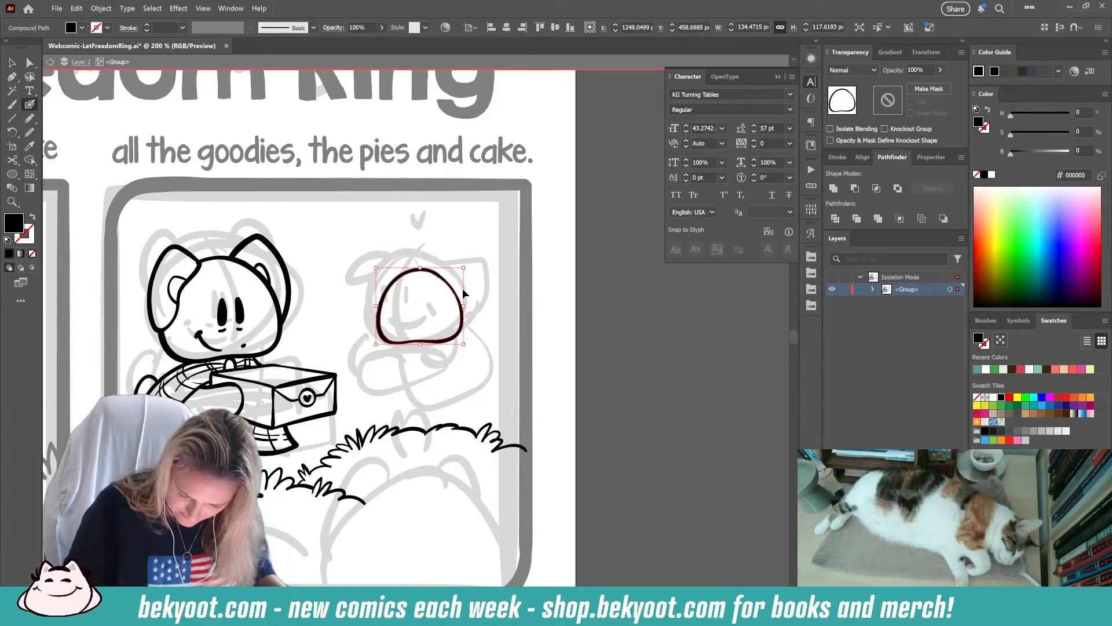
{"action": "left_click", "coordinate": [472, 268], "text": "ctrl"}
- Draw a vertical centre guideline, two oval eyes, a nose and a smile on the hill character's face
{"action": "mouse_move", "coordinate": [425, 256]}
{"action": "left_mouse_down"}
{"action": "mouse_move", "coordinate": [410, 339]}
{"action": "mouse_move", "coordinate": [419, 359]}
{"action": "left_mouse_up"}
{"action": "mouse_move", "coordinate": [402, 302]}
{"action": "left_mouse_down"}
{"action": "mouse_move", "coordinate": [401, 321]}
{"action": "mouse_move", "coordinate": [415, 321]}
{"action": "mouse_move", "coordinate": [399, 320]}
{"action": "mouse_move", "coordinate": [417, 318]}
{"action": "left_mouse_up"}
{"action": "key", "text": "ctrl+z"}
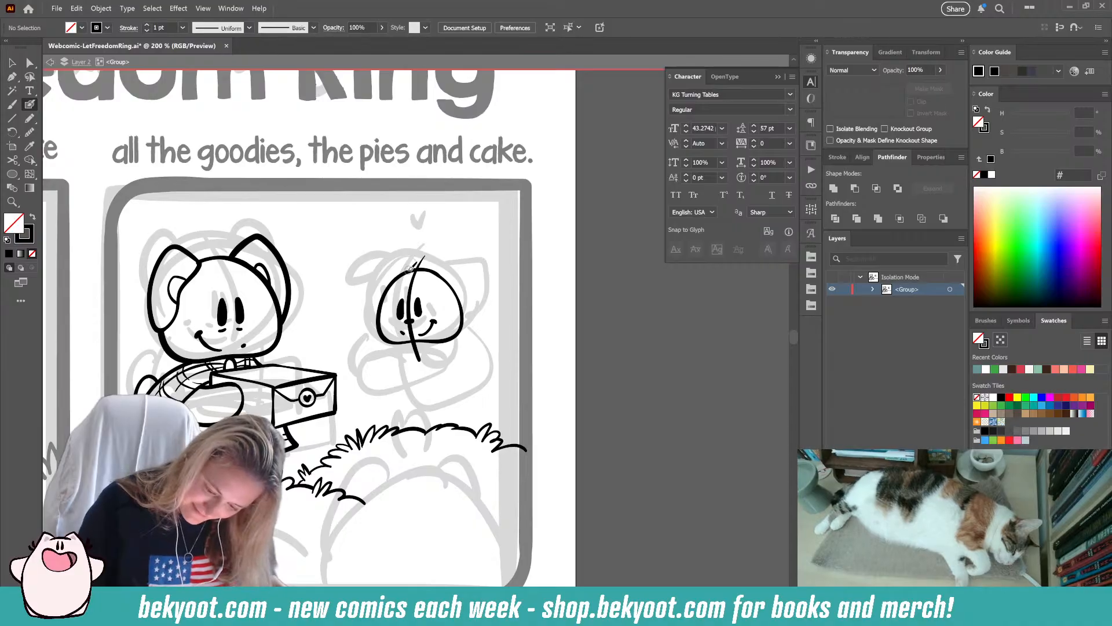
- Undo the trial ear strokes and draw a pointed ear on each side of the hill character's head
{"action": "mouse_move", "coordinate": [412, 267]}
{"action": "left_mouse_down"}
{"action": "mouse_move", "coordinate": [369, 260]}
{"action": "mouse_move", "coordinate": [364, 277]}
{"action": "mouse_move", "coordinate": [389, 296]}
{"action": "mouse_move", "coordinate": [413, 268]}
{"action": "mouse_move", "coordinate": [369, 262]}
{"action": "mouse_move", "coordinate": [402, 270]}
{"action": "left_mouse_up"}
{"action": "key", "text": "ctrl+z"}
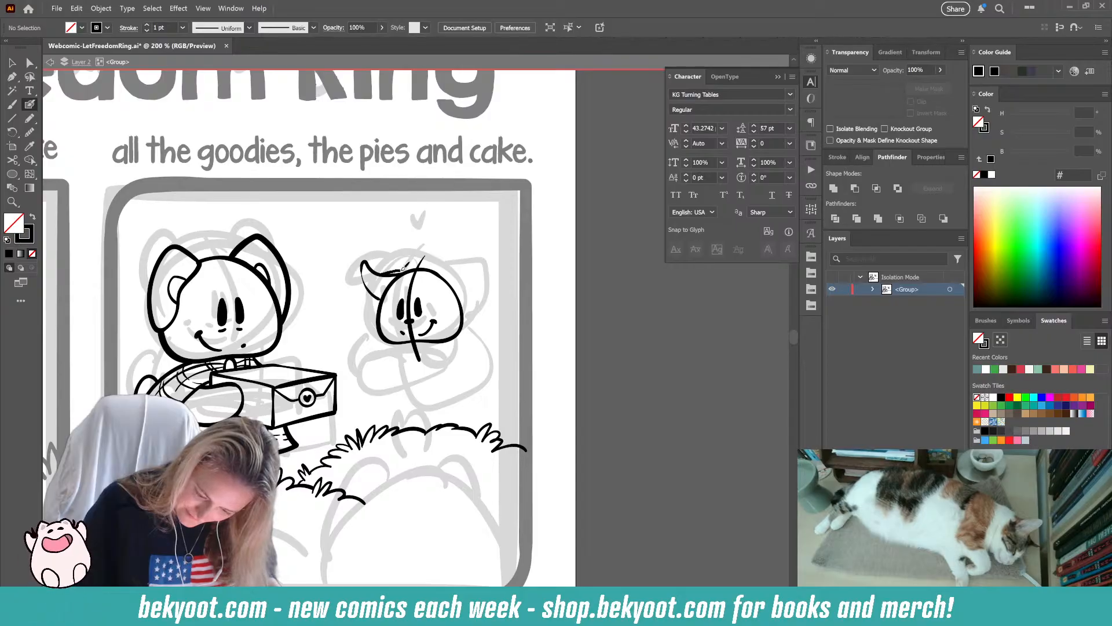
{"action": "key", "text": "ctrl+z"}
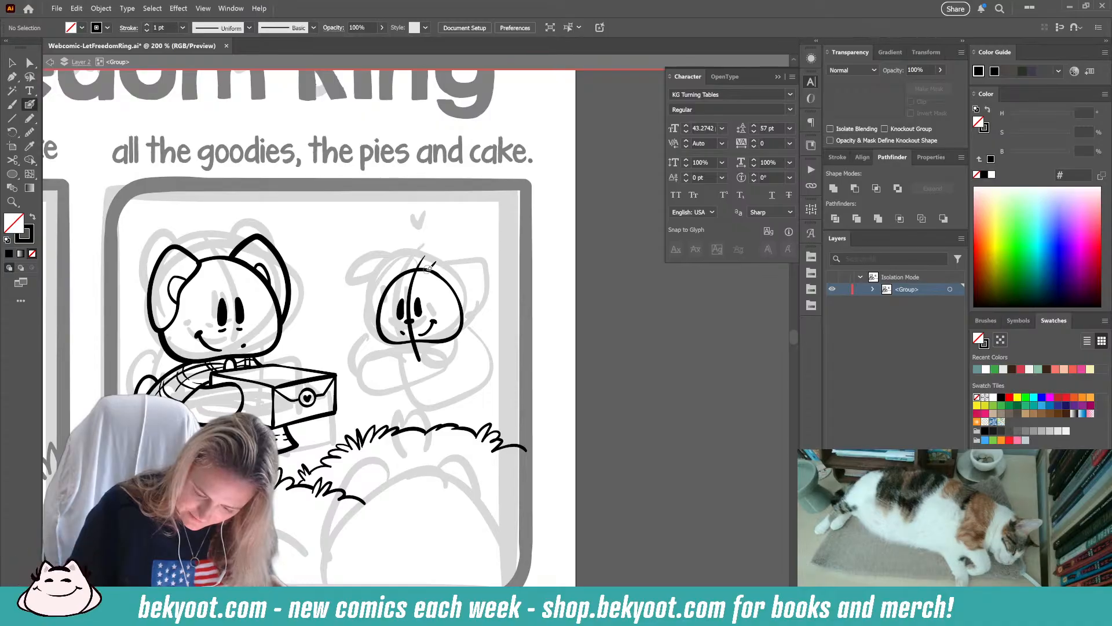
{"action": "mouse_move", "coordinate": [429, 268]}
{"action": "left_mouse_down"}
{"action": "mouse_move", "coordinate": [481, 262]}
{"action": "mouse_move", "coordinate": [487, 281]}
{"action": "mouse_move", "coordinate": [468, 308]}
{"action": "mouse_move", "coordinate": [431, 274]}
{"action": "mouse_move", "coordinate": [465, 271]}
{"action": "left_mouse_up"}
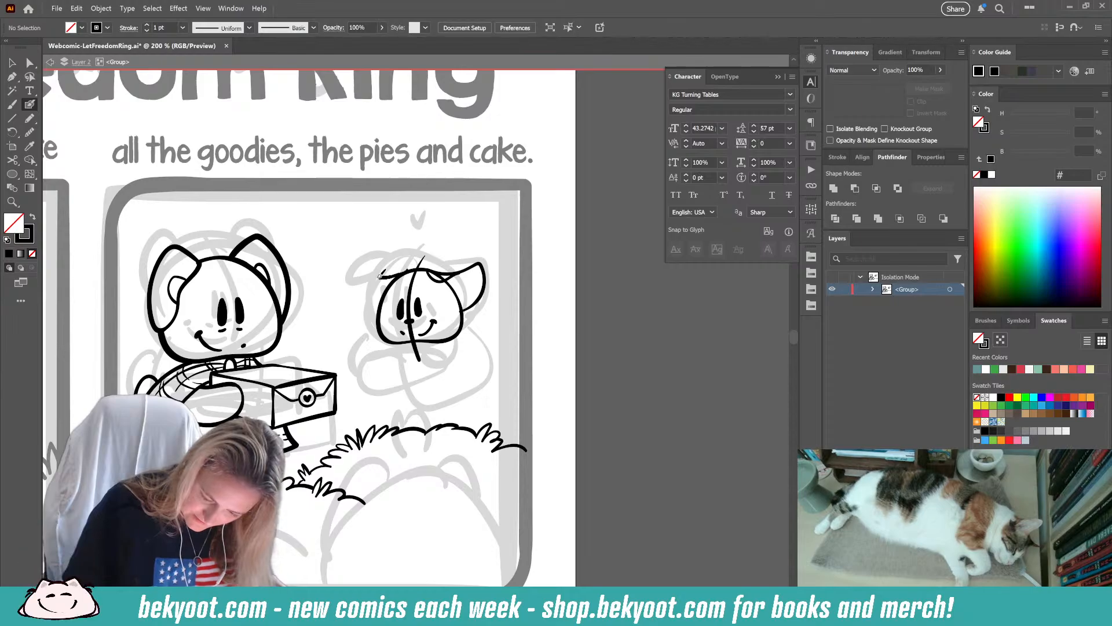
{"action": "mouse_move", "coordinate": [365, 273]}
{"action": "left_mouse_down"}
{"action": "mouse_move", "coordinate": [364, 293]}
{"action": "mouse_move", "coordinate": [382, 304]}
{"action": "left_mouse_up"}
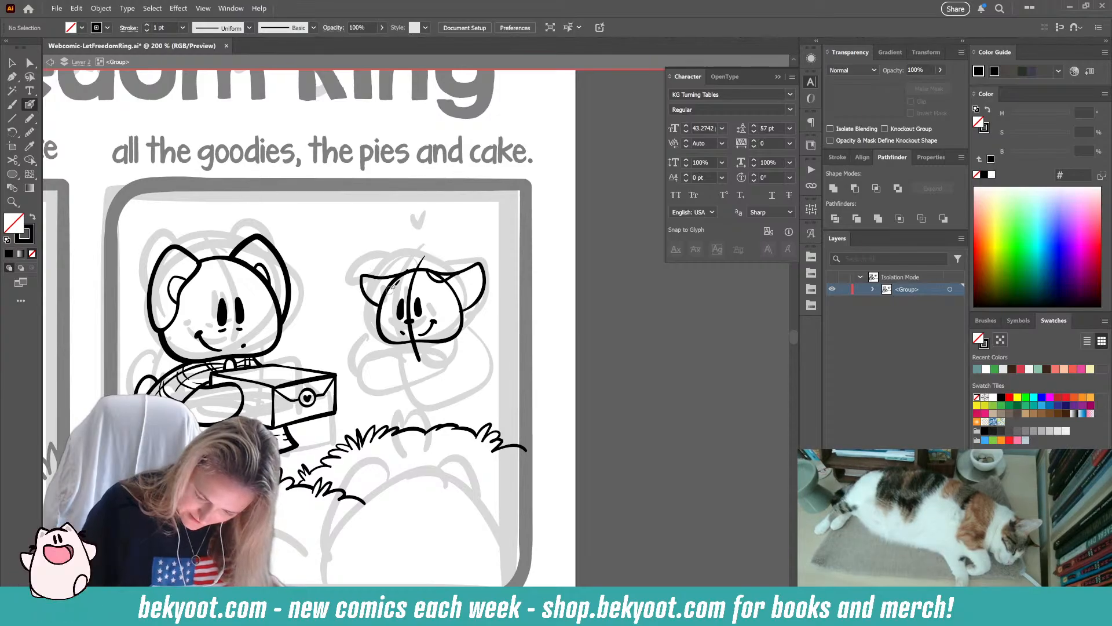
- Touch up the outline of the hill character's ear nearest the panel border
{"action": "left_click_drag", "start_coordinate": [471, 277], "coordinate": [448, 270]}
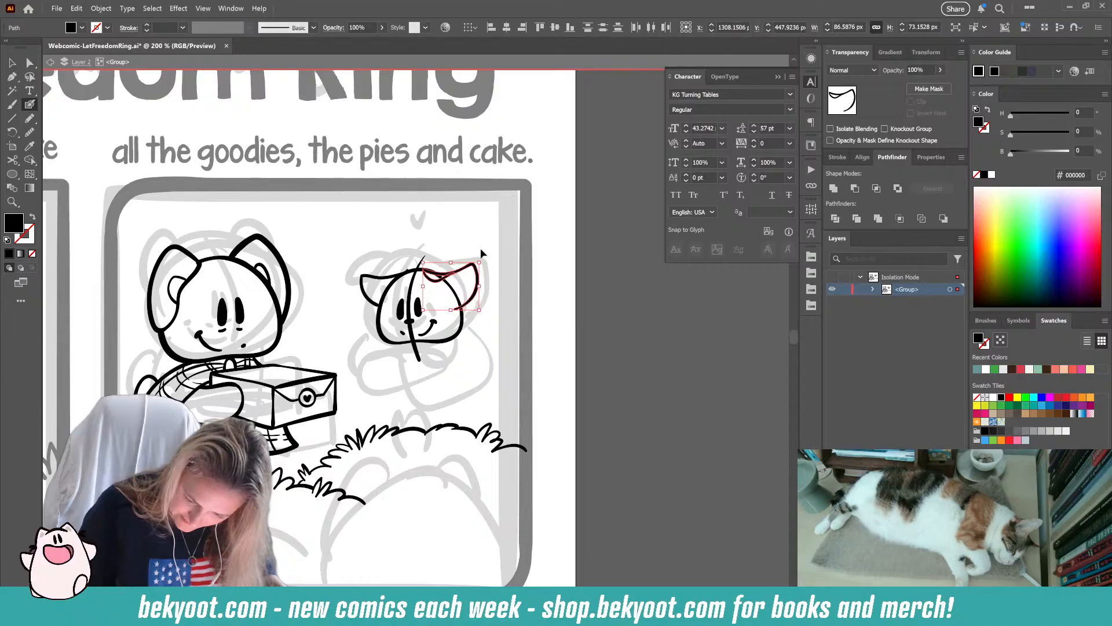
{"action": "left_click", "coordinate": [481, 248], "text": "ctrl"}
{"action": "left_click", "coordinate": [466, 271], "text": "ctrl"}
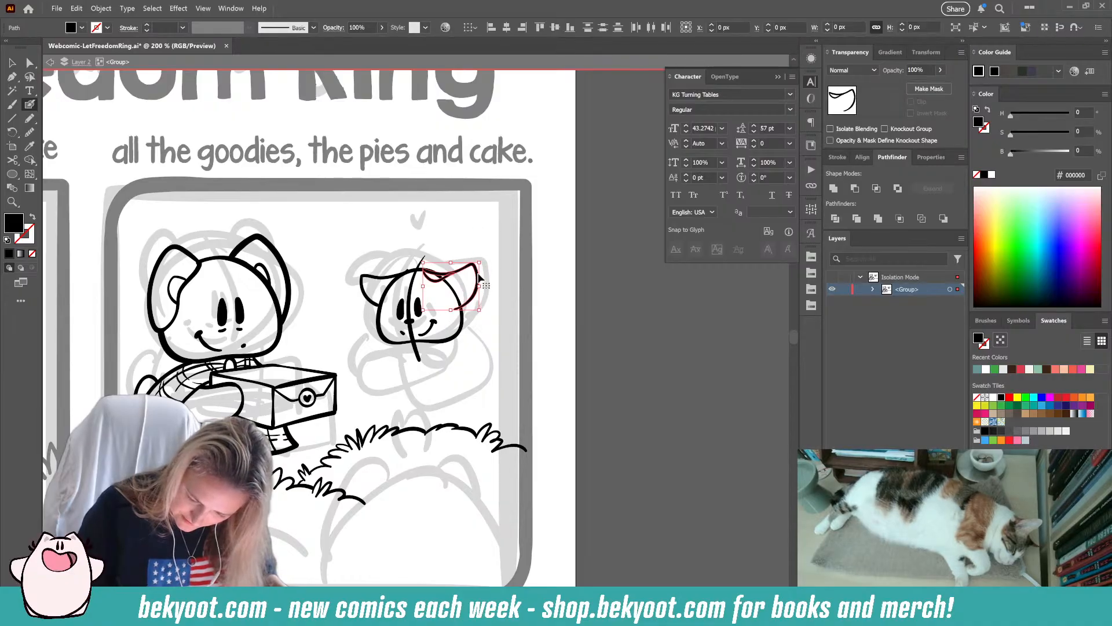
{"action": "left_click", "coordinate": [486, 224], "text": "ctrl"}
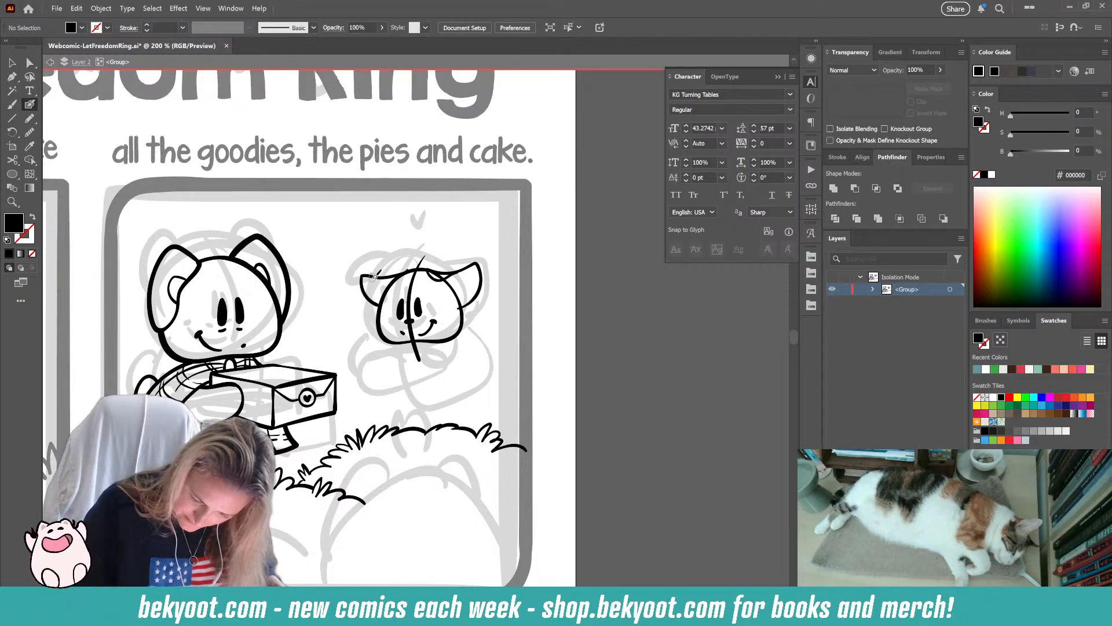
{"action": "key", "text": "shift+x"}
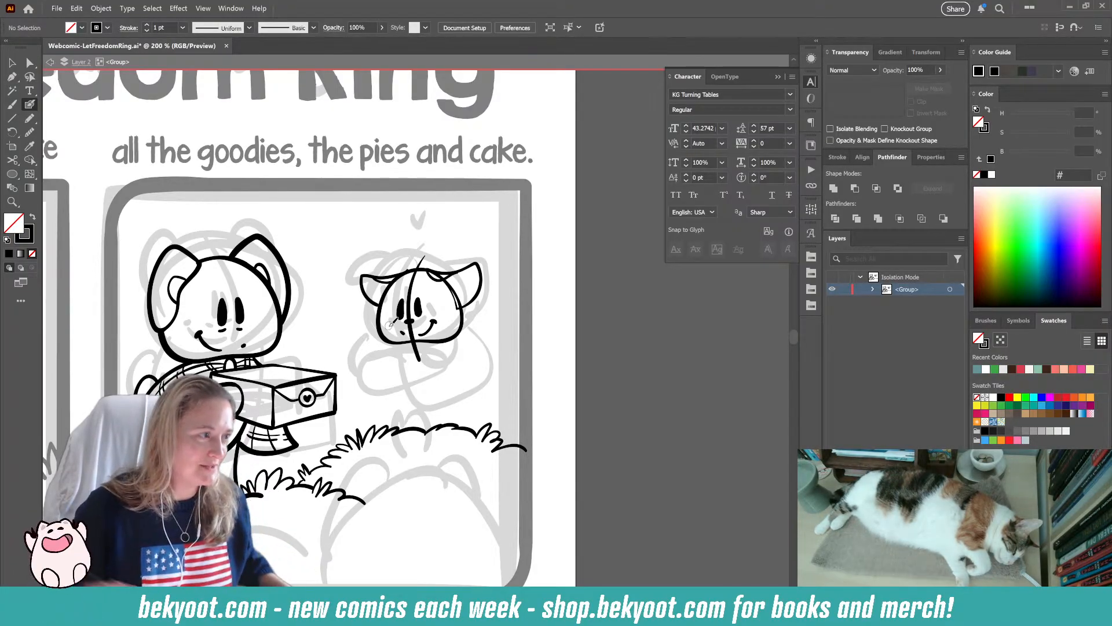
- Reshape the hill character's ear facing the box so it extends wider, and undo the stray stroke at its base
{"action": "scroll", "coordinate": [421, 399], "scroll_direction": "up", "scroll_amount": 1}
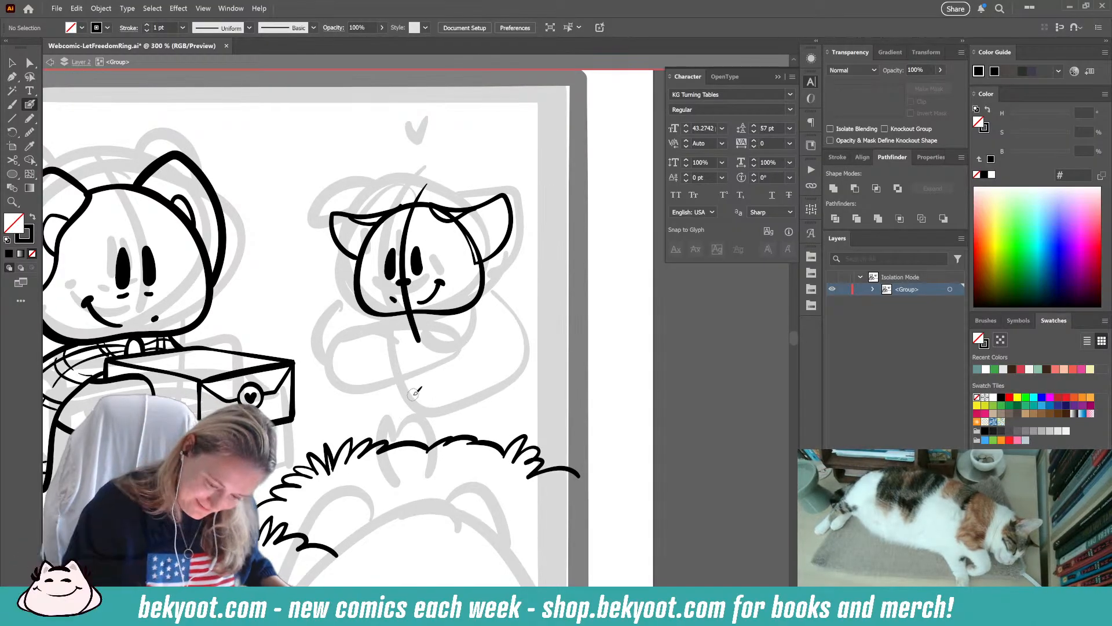
{"action": "left_click_drag", "start_coordinate": [344, 218], "coordinate": [362, 223]}
{"action": "left_click", "coordinate": [358, 203], "text": "ctrl"}
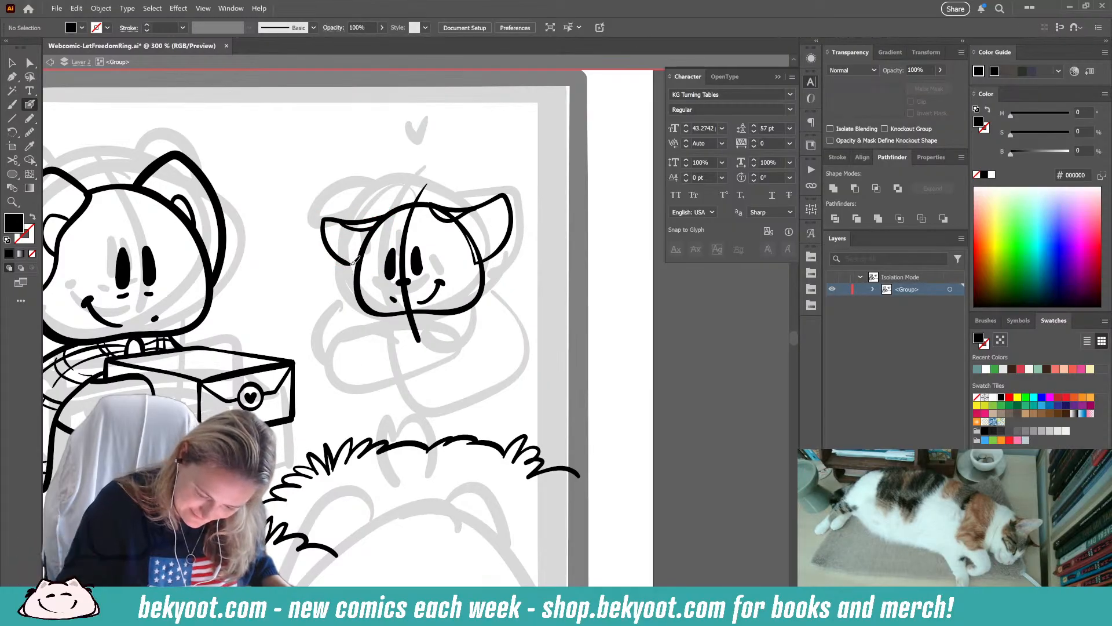
{"action": "left_click_drag", "start_coordinate": [357, 266], "coordinate": [355, 267]}
{"action": "key", "text": "ctrl+z"}
- Refine the shape of the hill character's eye nearest the panel border
{"action": "left_click_drag", "start_coordinate": [431, 400], "coordinate": [374, 410]}
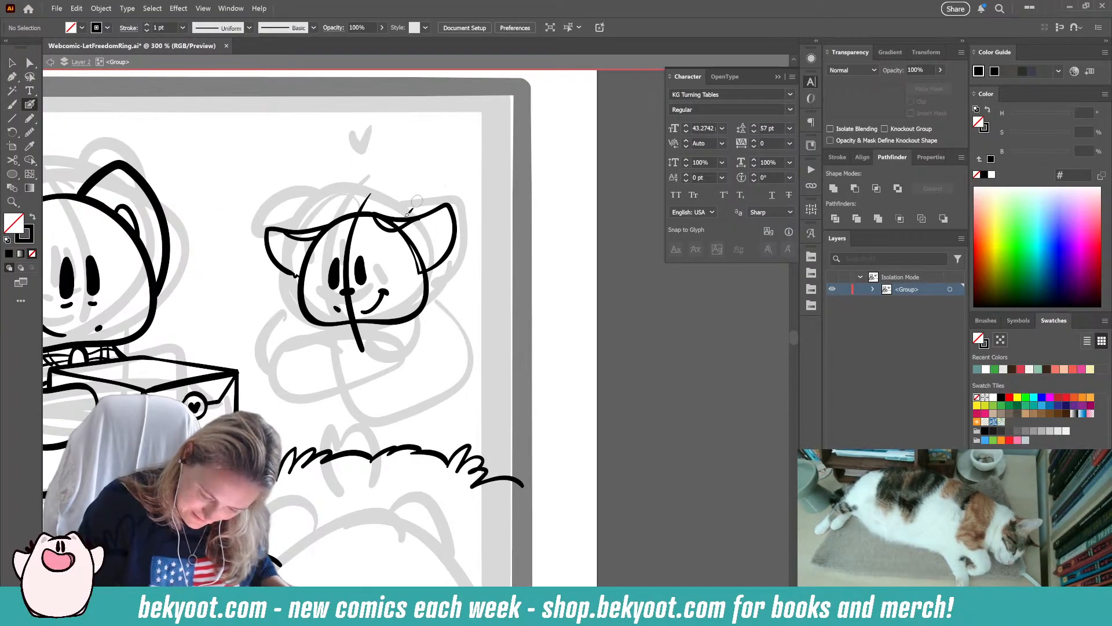
{"action": "mouse_move", "coordinate": [338, 262]}
{"action": "left_mouse_down"}
{"action": "mouse_move", "coordinate": [332, 286]}
{"action": "mouse_move", "coordinate": [360, 283]}
{"action": "left_mouse_up"}
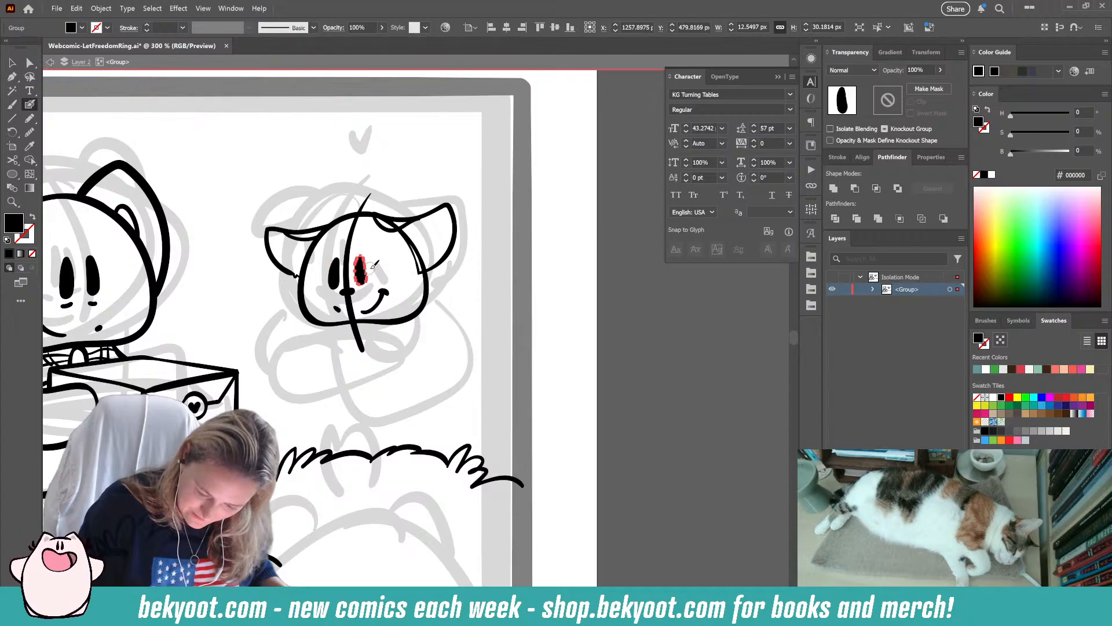
{"action": "key", "text": "ctrl+shift+a"}
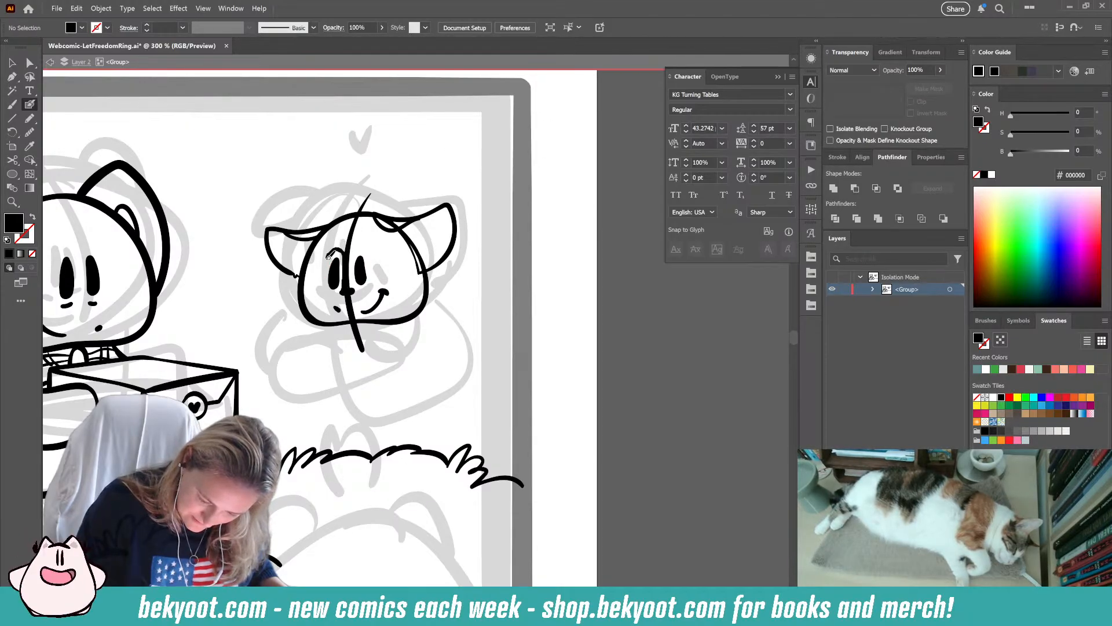
- Draw the face marking on the hill character as arches over both eyes that curve out to the cheeks
{"action": "mouse_move", "coordinate": [328, 256]}
{"action": "left_mouse_down"}
{"action": "mouse_move", "coordinate": [325, 281]}
{"action": "mouse_move", "coordinate": [353, 293]}
{"action": "mouse_move", "coordinate": [334, 258]}
{"action": "left_mouse_up"}
{"action": "key", "text": "ctrl+z"}
{"action": "key", "text": "ctrl+shift+a"}
{"action": "left_click", "coordinate": [361, 270], "text": "ctrl"}
{"action": "left_click", "coordinate": [335, 280], "text": "ctrl"}
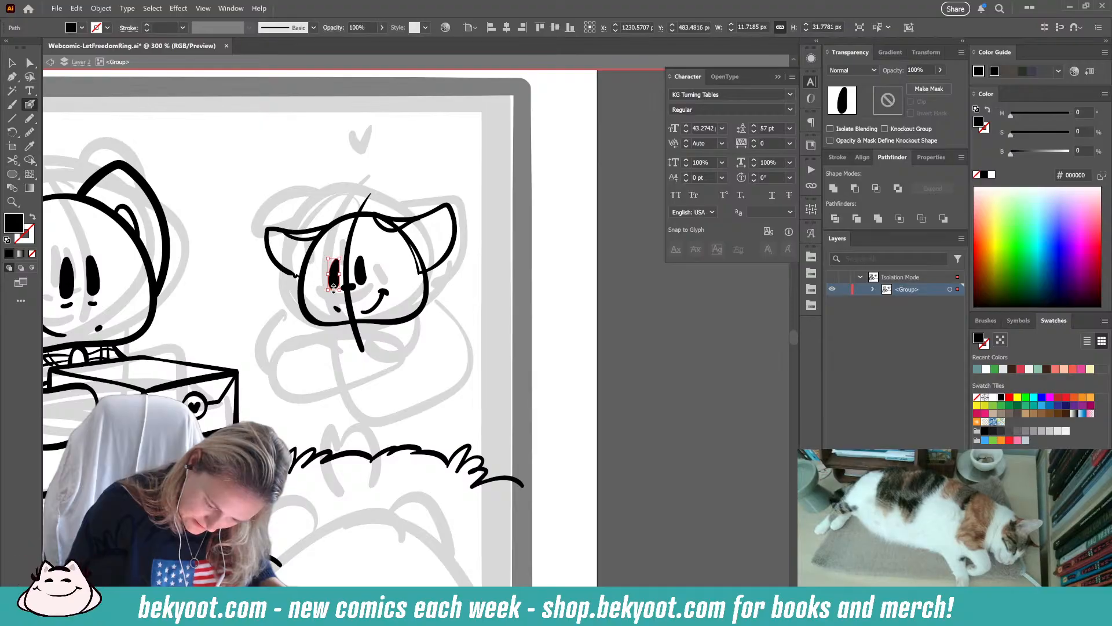
{"action": "key", "text": "ctrl+shift+a"}
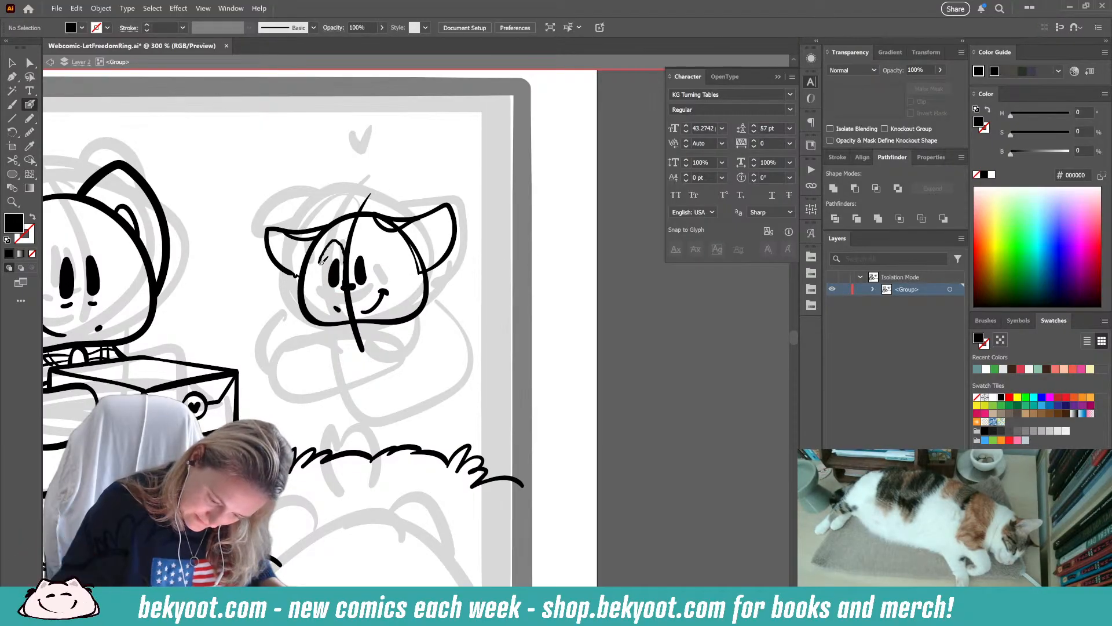
{"action": "mouse_move", "coordinate": [321, 287]}
{"action": "left_mouse_down"}
{"action": "mouse_move", "coordinate": [302, 310]}
{"action": "mouse_move", "coordinate": [342, 257]}
{"action": "mouse_move", "coordinate": [354, 284]}
{"action": "mouse_move", "coordinate": [375, 232]}
{"action": "left_mouse_up"}
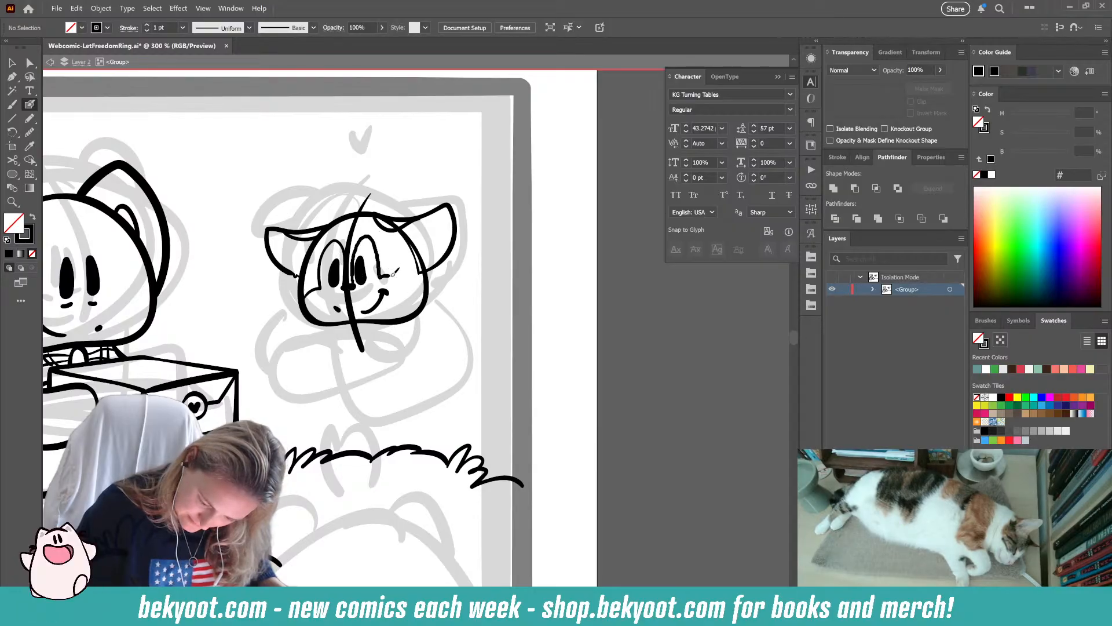
{"action": "left_click_drag", "start_coordinate": [393, 275], "coordinate": [420, 307]}
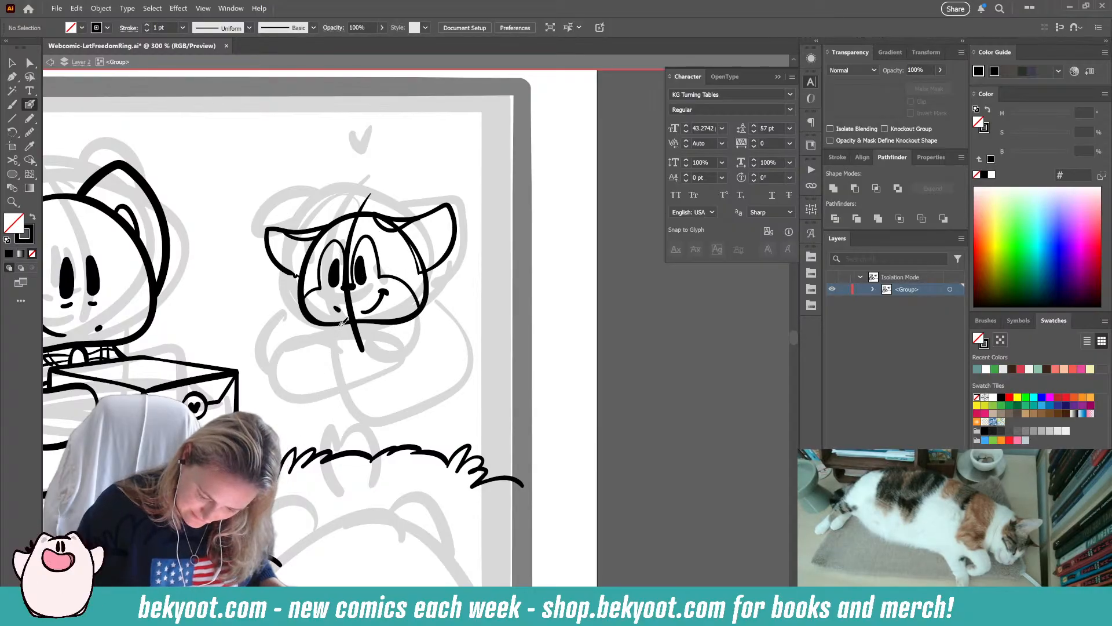
- Draw the hill character's rounded body below the head, undo a trial leg stroke, and add a curled tail at the rump
{"action": "mouse_move", "coordinate": [341, 323]}
{"action": "left_mouse_down"}
{"action": "mouse_move", "coordinate": [356, 387]}
{"action": "mouse_move", "coordinate": [382, 406]}
{"action": "mouse_move", "coordinate": [414, 407]}
{"action": "mouse_move", "coordinate": [451, 381]}
{"action": "mouse_move", "coordinate": [451, 335]}
{"action": "mouse_move", "coordinate": [389, 317]}
{"action": "left_mouse_up"}
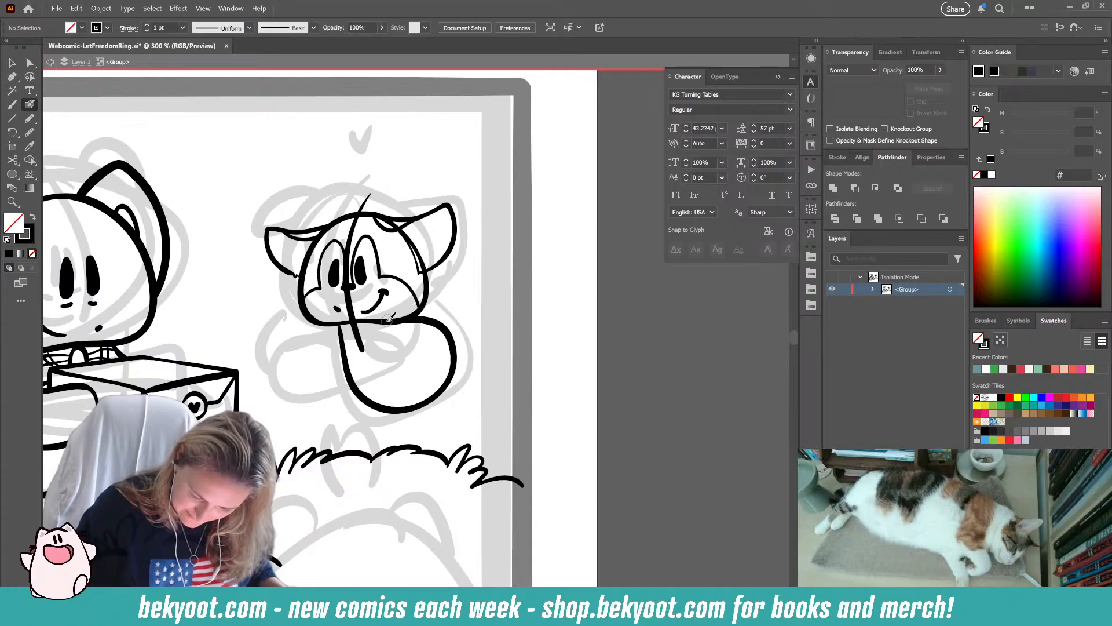
{"action": "left_click_drag", "start_coordinate": [359, 399], "coordinate": [373, 463]}
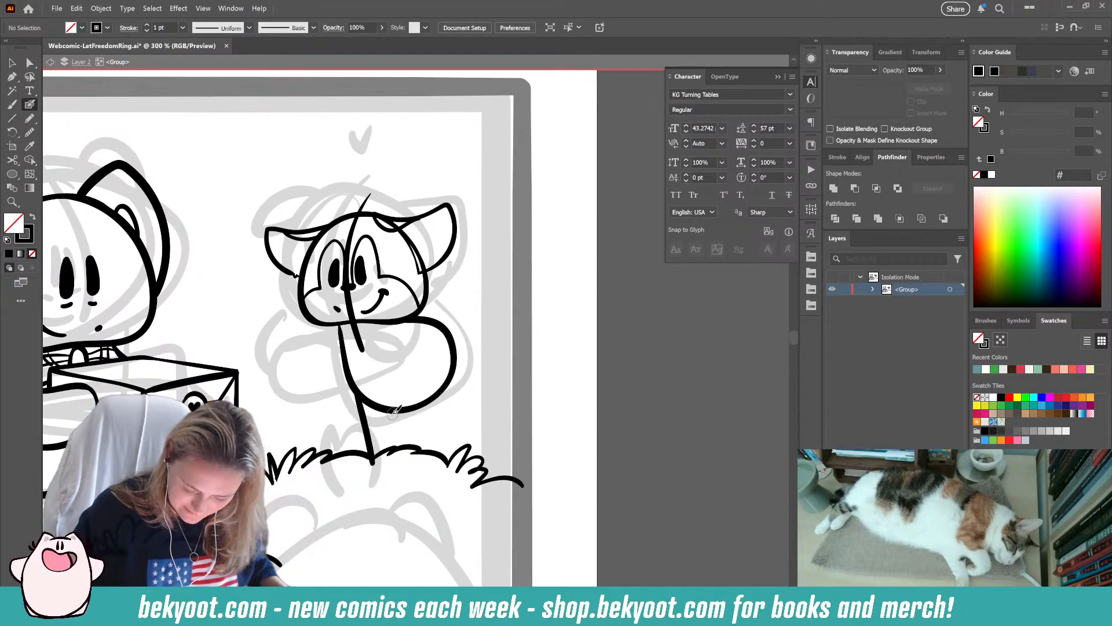
{"action": "key", "text": "ctrl+z"}
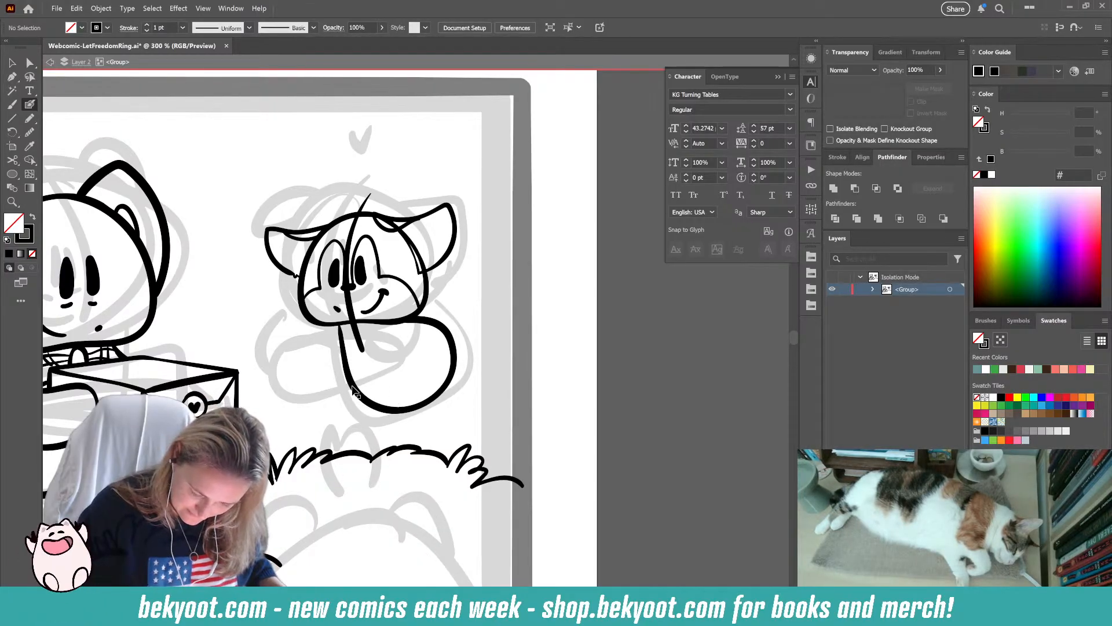
{"action": "left_click", "coordinate": [356, 399], "text": "ctrl"}
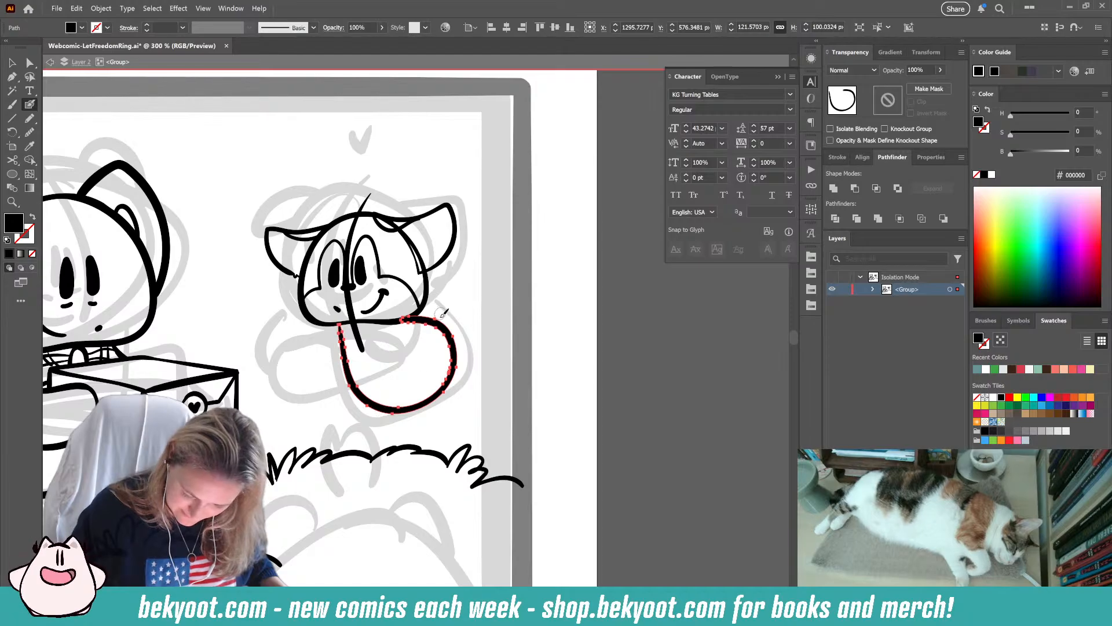
{"action": "left_click", "coordinate": [458, 299], "text": "ctrl"}
{"action": "mouse_move", "coordinate": [443, 334]}
{"action": "left_mouse_down"}
{"action": "mouse_move", "coordinate": [463, 302]}
{"action": "mouse_move", "coordinate": [454, 308]}
{"action": "left_mouse_up"}
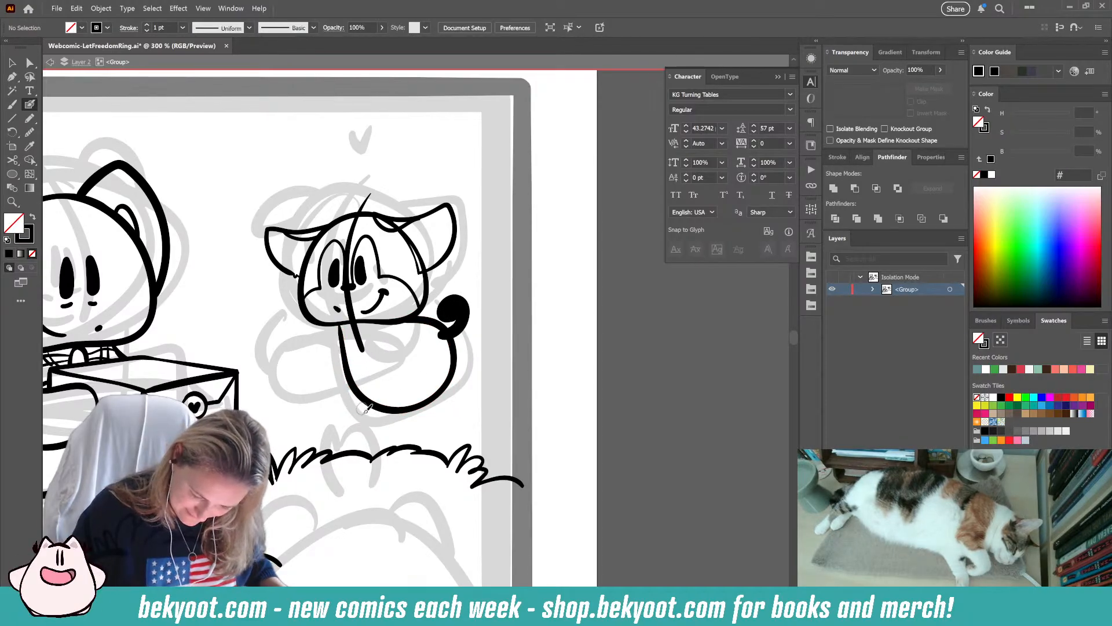
- Shrink the hill character's head outline slightly and adjust both ears to fit against it
{"action": "left_click", "coordinate": [348, 216], "text": "ctrl"}
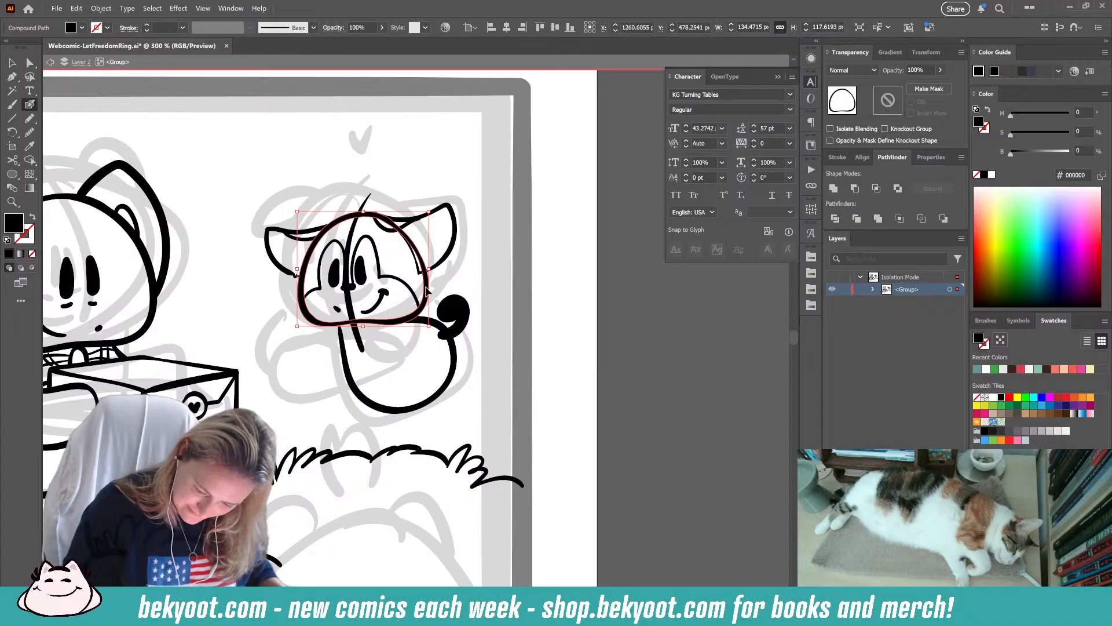
{"action": "mouse_move", "coordinate": [429, 326]}
{"action": "left_mouse_down"}
{"action": "mouse_move", "coordinate": [412, 313]}
{"action": "mouse_move", "coordinate": [422, 318]}
{"action": "left_mouse_up"}
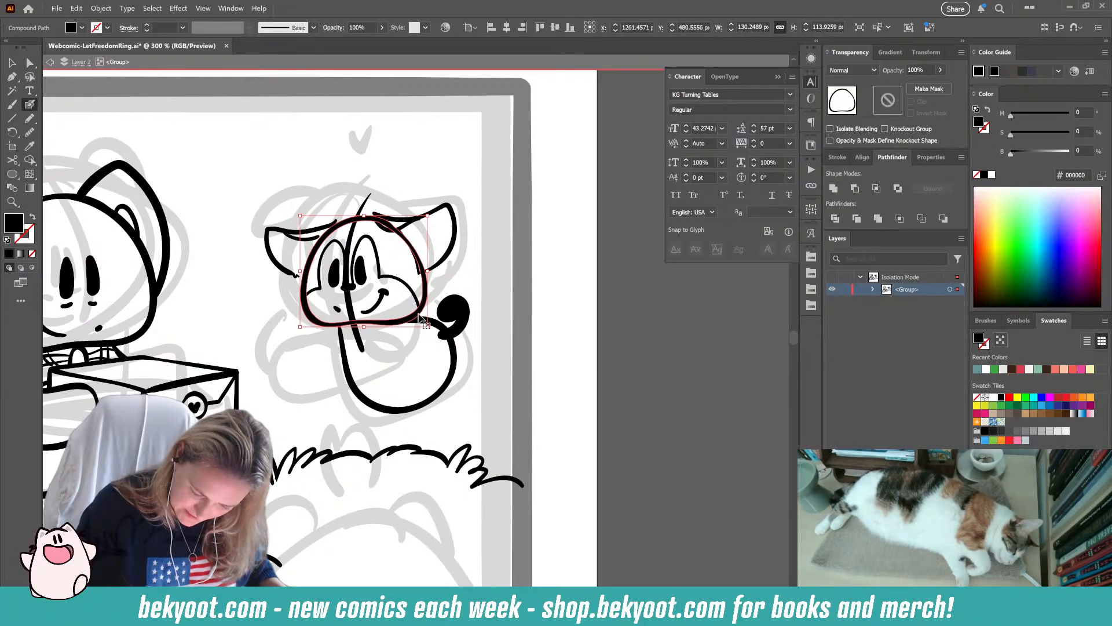
{"action": "left_click", "coordinate": [480, 245]}
{"action": "left_click", "coordinate": [407, 212]}
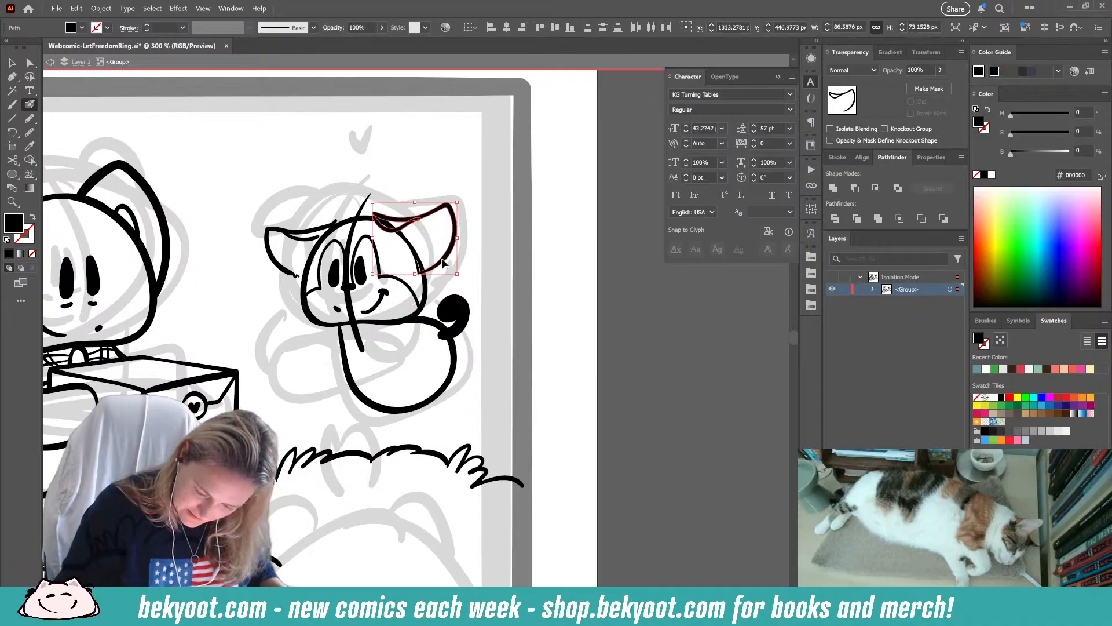
{"action": "left_click", "coordinate": [475, 206]}
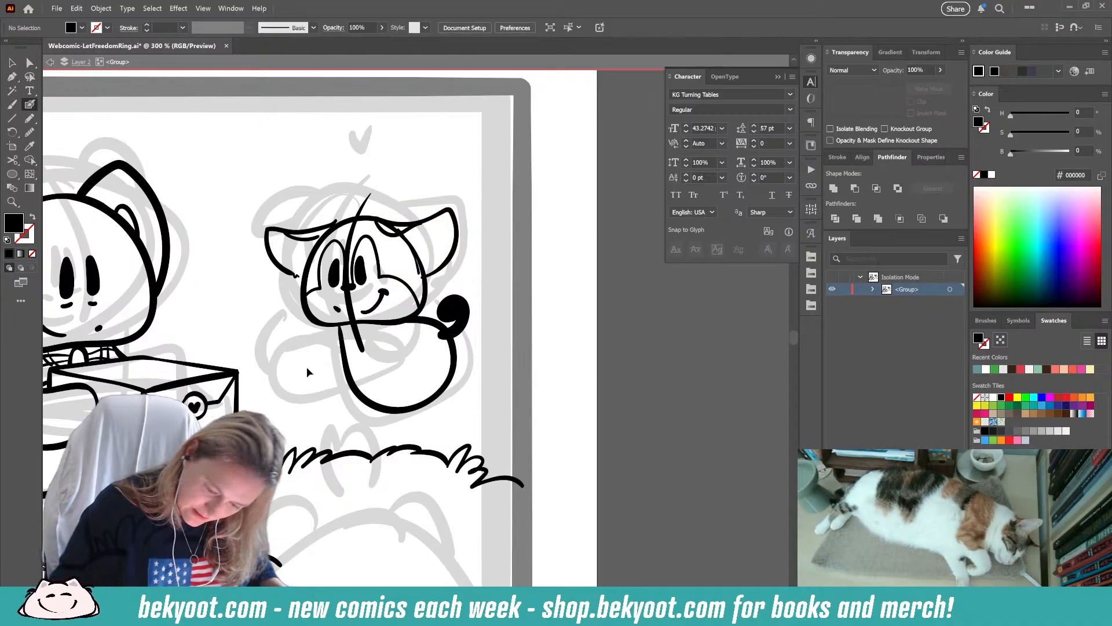
{"action": "left_click", "coordinate": [291, 233], "text": "ctrl"}
{"action": "left_click", "coordinate": [256, 301], "text": "ctrl"}
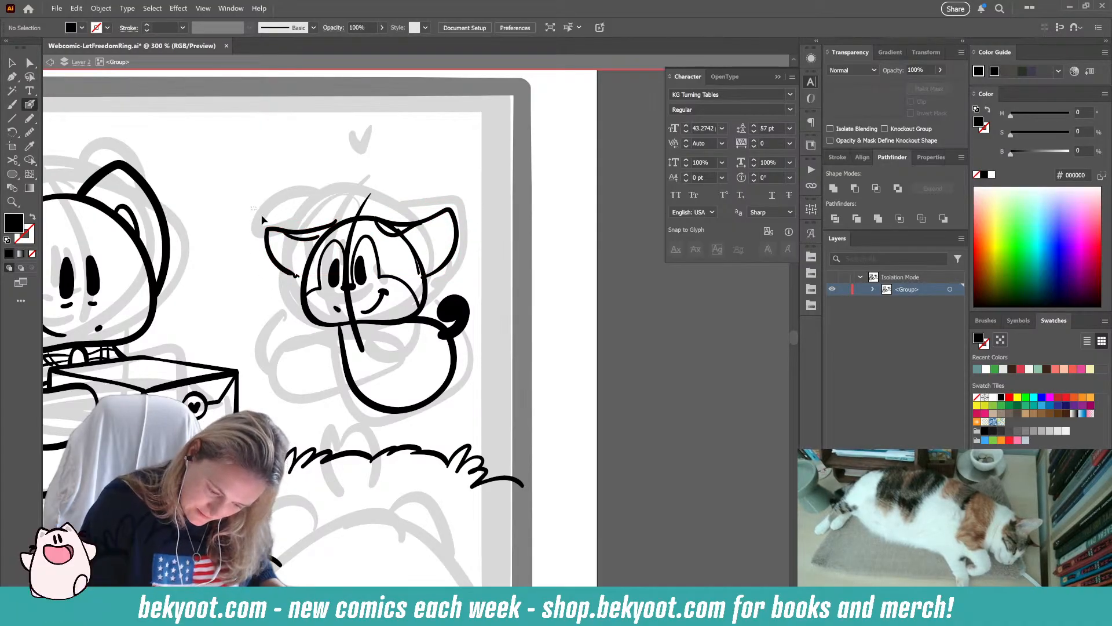
{"action": "left_click_drag", "start_coordinate": [300, 294], "coordinate": [301, 296]}
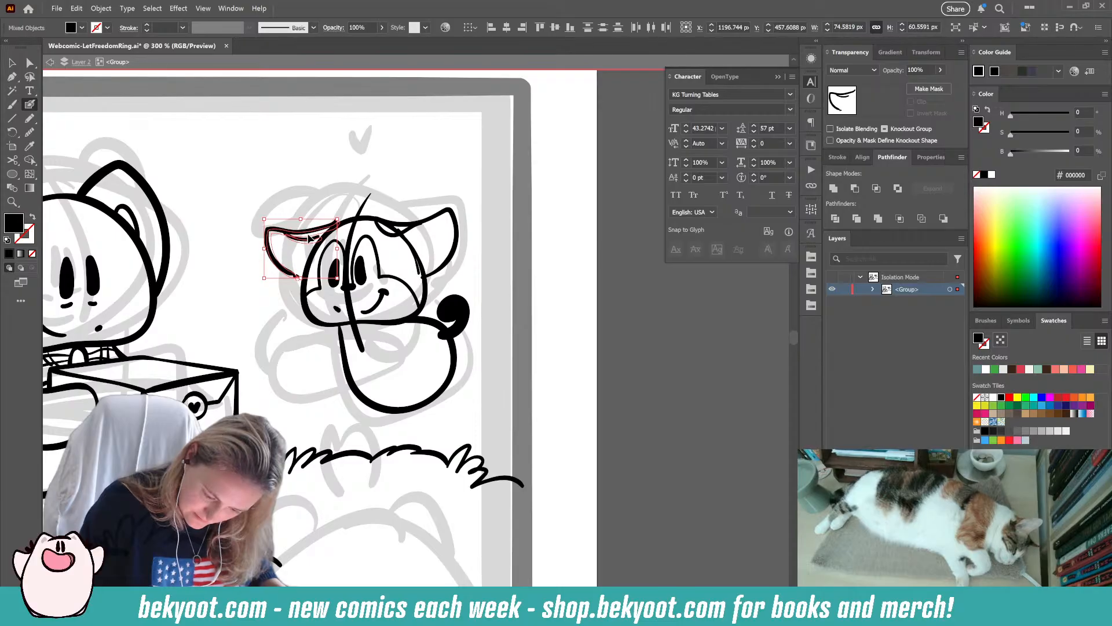
{"action": "key", "text": "Delete"}
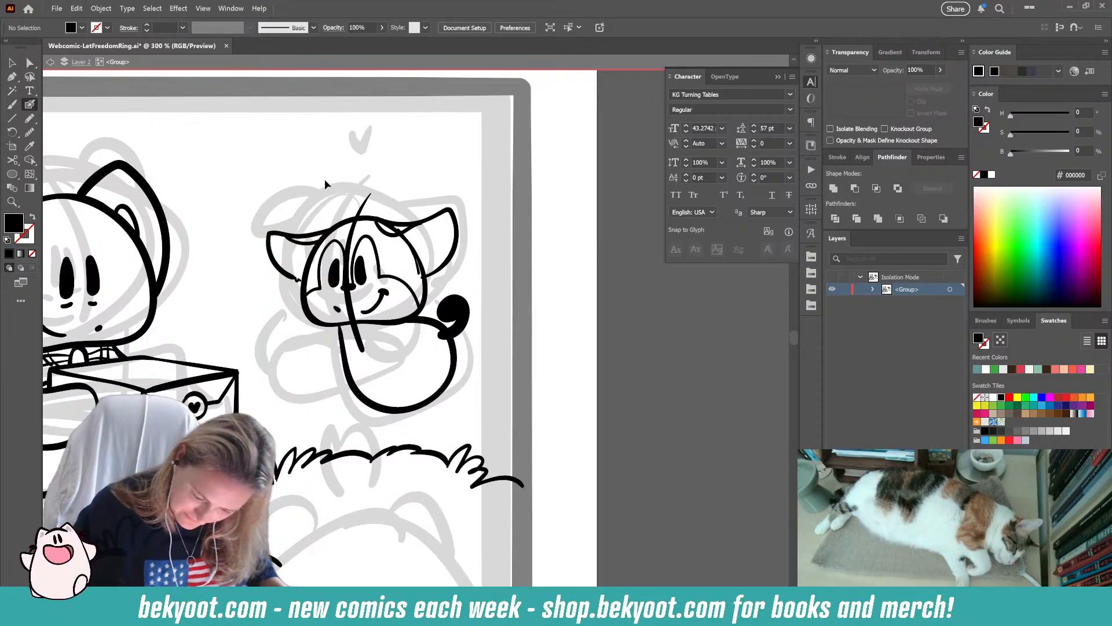
- Draw the hill character's belly line and its front and hind legs reaching down to the grass
{"action": "mouse_move", "coordinate": [360, 342]}
{"action": "left_mouse_down"}
{"action": "mouse_move", "coordinate": [380, 390]}
{"action": "mouse_move", "coordinate": [409, 410]}
{"action": "left_mouse_up"}
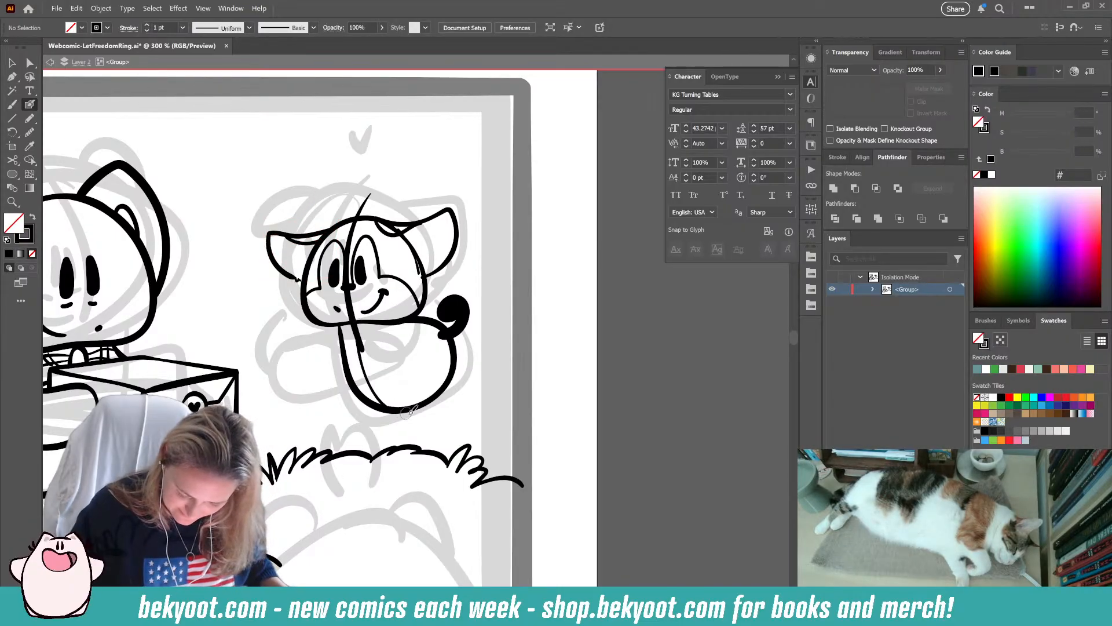
{"action": "left_click_drag", "start_coordinate": [352, 382], "coordinate": [371, 455]}
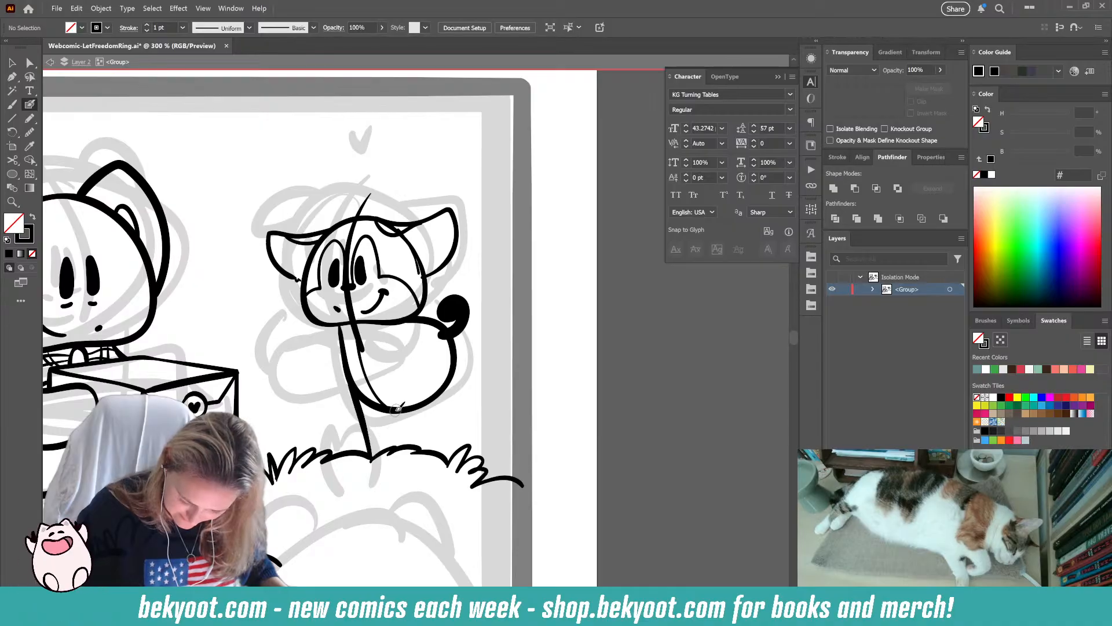
{"action": "mouse_move", "coordinate": [398, 409]}
{"action": "left_mouse_down"}
{"action": "mouse_move", "coordinate": [404, 444]}
{"action": "mouse_move", "coordinate": [414, 420]}
{"action": "mouse_move", "coordinate": [417, 445]}
{"action": "left_mouse_up"}
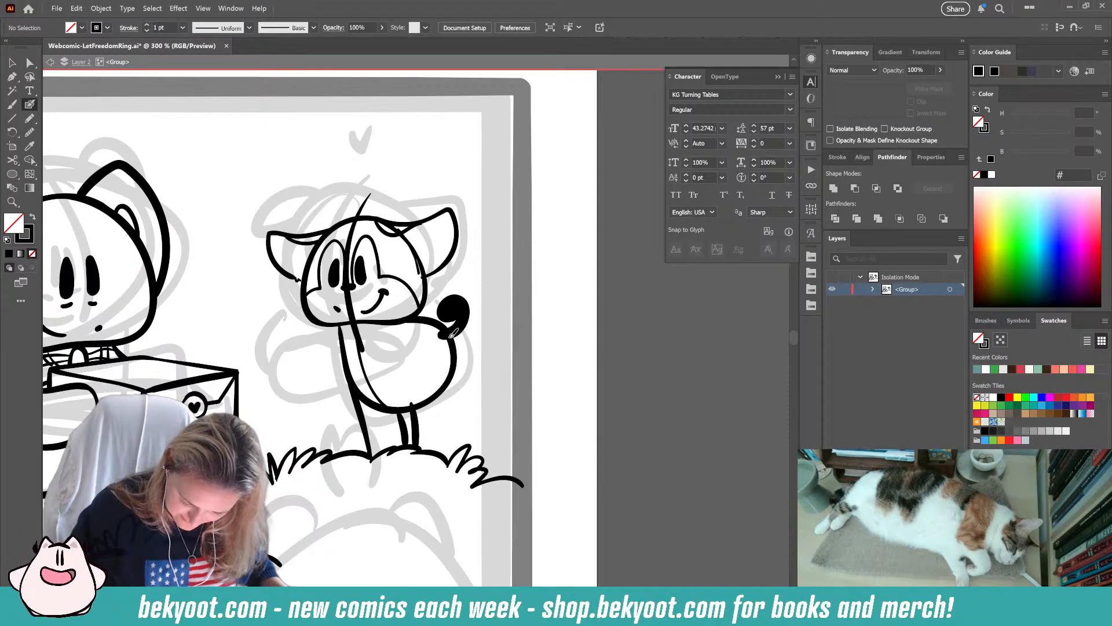
{"action": "left_click_drag", "start_coordinate": [452, 335], "coordinate": [456, 443]}
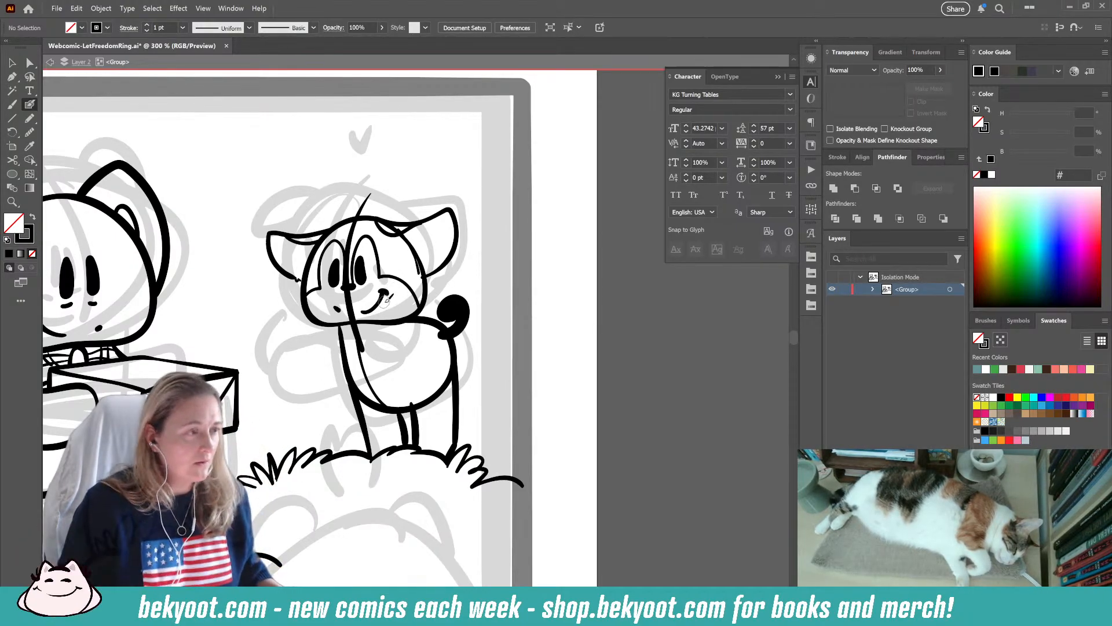
- Trim the base of the hill character's curled tail so it joins the rump neatly
{"action": "left_click", "coordinate": [464, 313], "text": "ctrl"}
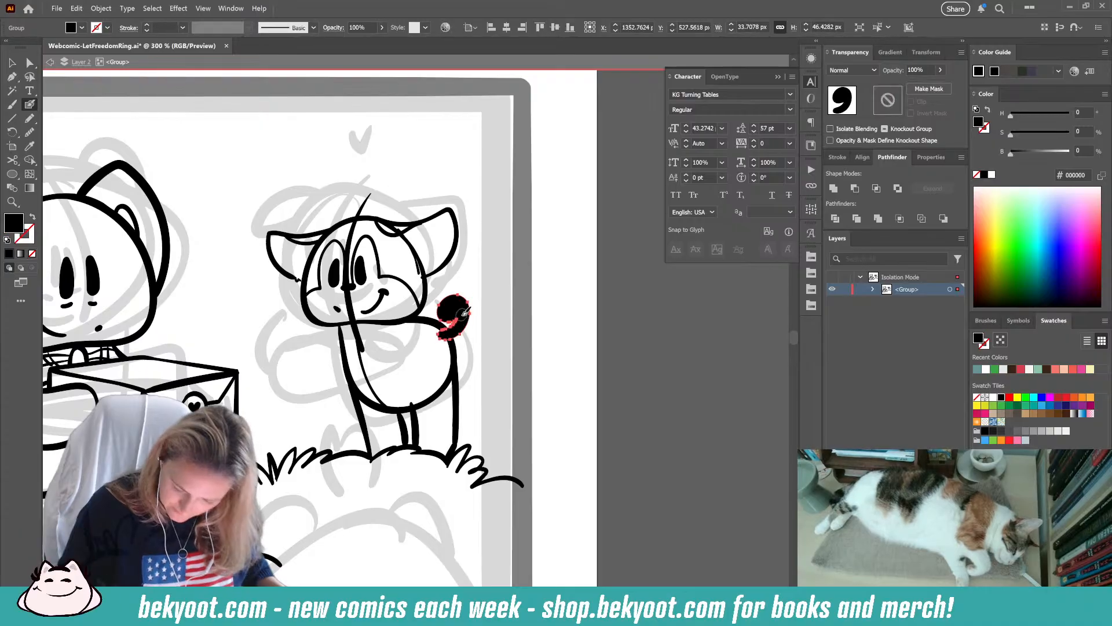
{"action": "left_click_drag", "start_coordinate": [435, 335], "coordinate": [444, 349]}
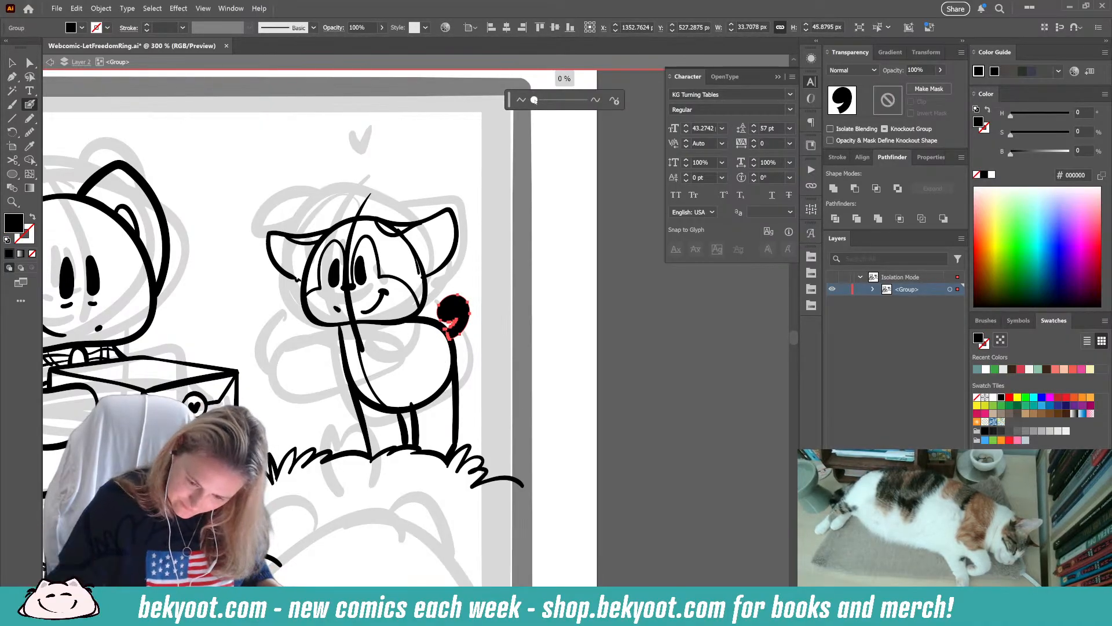
{"action": "left_click", "coordinate": [507, 252], "text": "ctrl"}
{"action": "left_click_drag", "start_coordinate": [493, 348], "coordinate": [482, 341]}
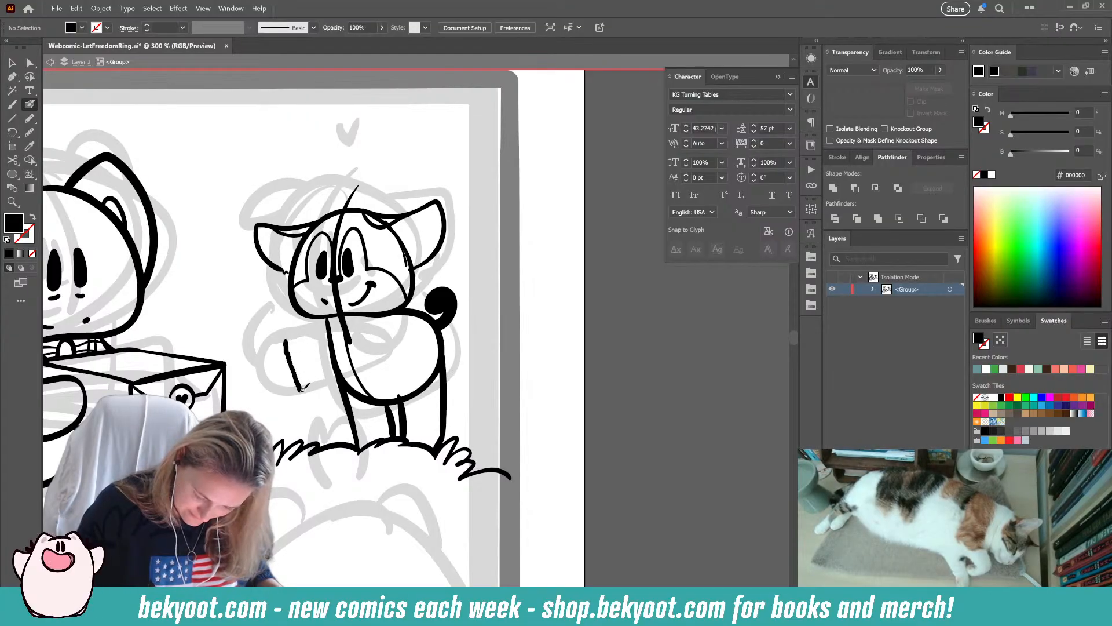
{"action": "mouse_move", "coordinate": [283, 341]}
{"action": "left_mouse_down"}
{"action": "mouse_move", "coordinate": [293, 393]}
{"action": "mouse_move", "coordinate": [352, 401]}
{"action": "mouse_move", "coordinate": [362, 400]}
{"action": "mouse_move", "coordinate": [288, 342]}
{"action": "mouse_move", "coordinate": [368, 340]}
{"action": "left_mouse_up"}
{"action": "key", "text": "shift+x"}
{"action": "key", "text": "ctrl+z"}
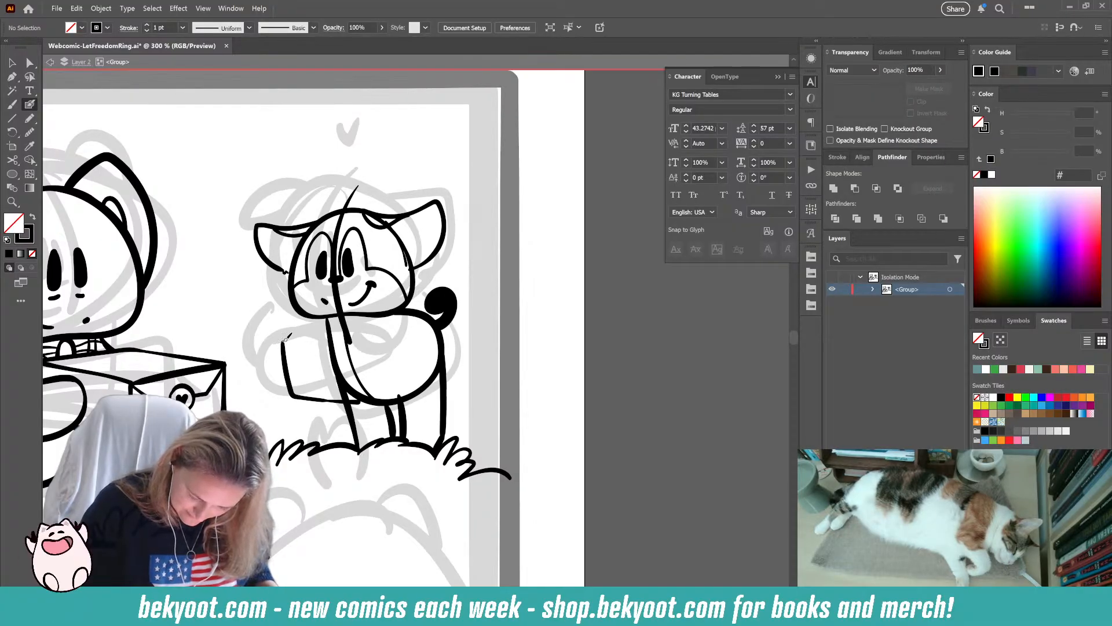
{"action": "mouse_move", "coordinate": [281, 341]}
{"action": "left_mouse_down"}
{"action": "mouse_move", "coordinate": [352, 342]}
{"action": "mouse_move", "coordinate": [377, 393]}
{"action": "mouse_move", "coordinate": [404, 381]}
{"action": "mouse_move", "coordinate": [407, 330]}
{"action": "left_mouse_up"}
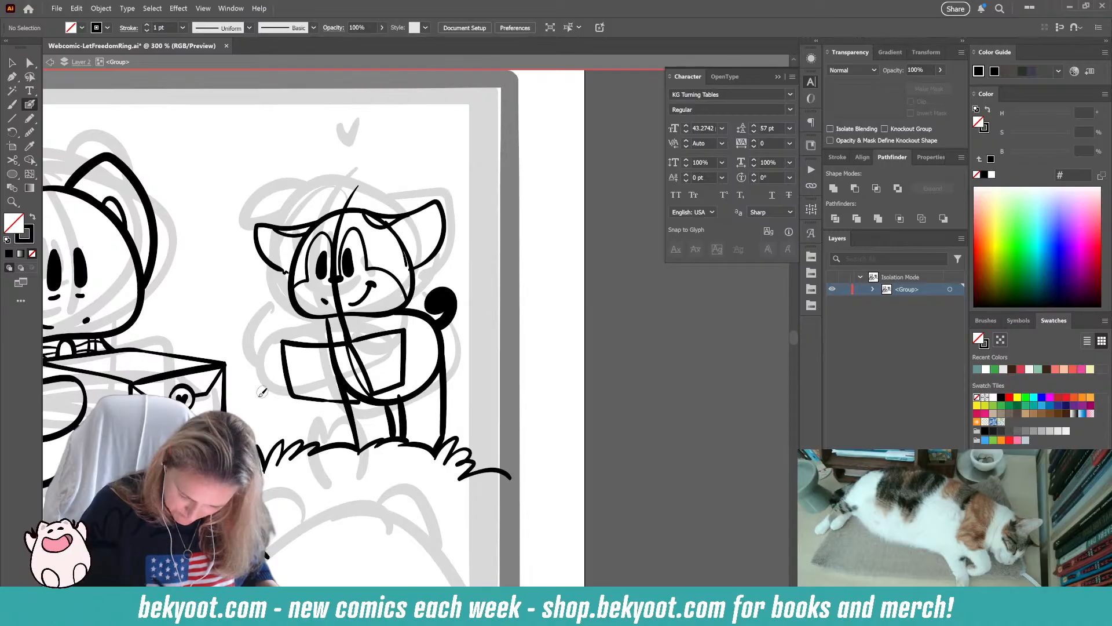
{"action": "key", "text": "ctrl+z"}
{"action": "key", "text": "ctrl+z"}
{"action": "key", "text": "ctrl+z"}
{"action": "key", "text": "shift+x"}
{"action": "left_click_drag", "start_coordinate": [278, 335], "coordinate": [291, 400]}
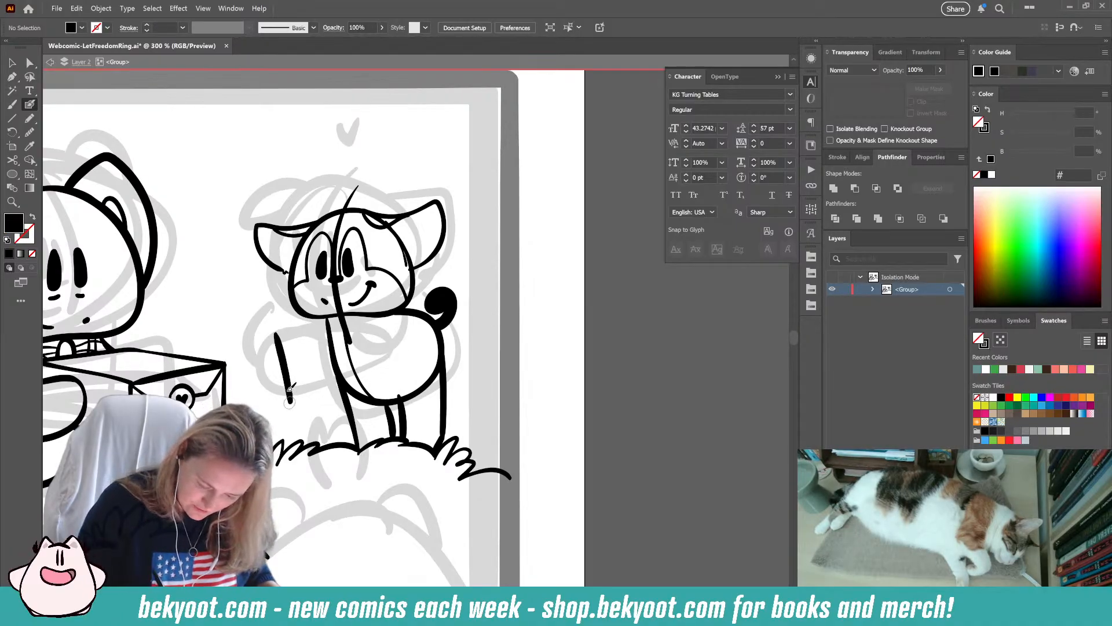
{"action": "left_click_drag", "start_coordinate": [278, 337], "coordinate": [360, 336]}
{"action": "left_click_drag", "start_coordinate": [291, 400], "coordinate": [351, 409]}
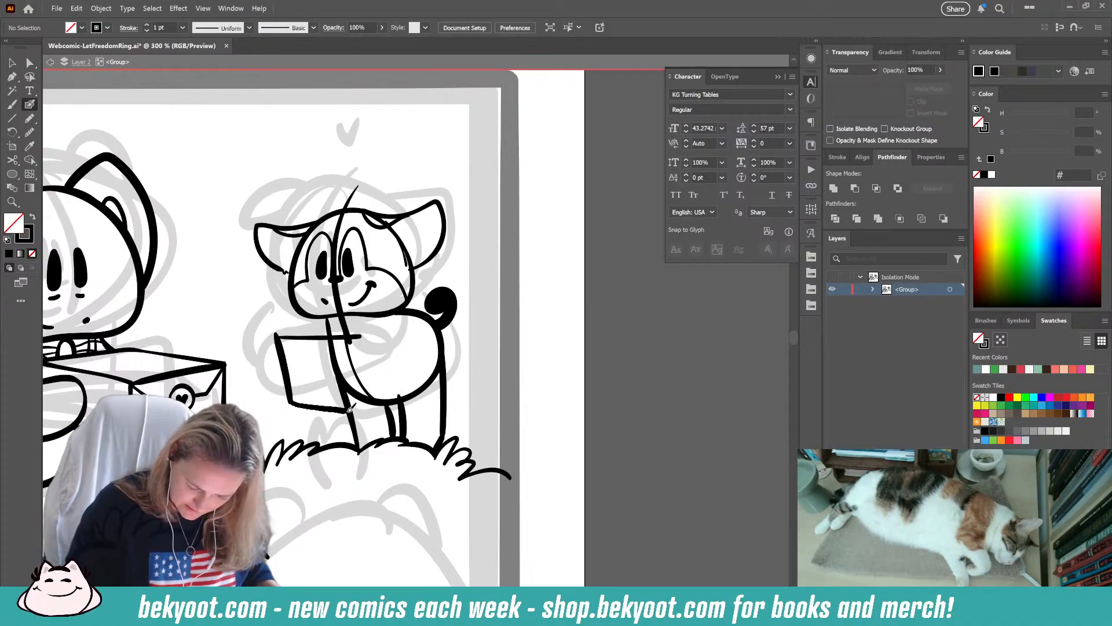
{"action": "key", "text": "ctrl+z"}
{"action": "key", "text": "ctrl+z"}
{"action": "key", "text": "ctrl+z"}
{"action": "key", "text": "shift+x"}
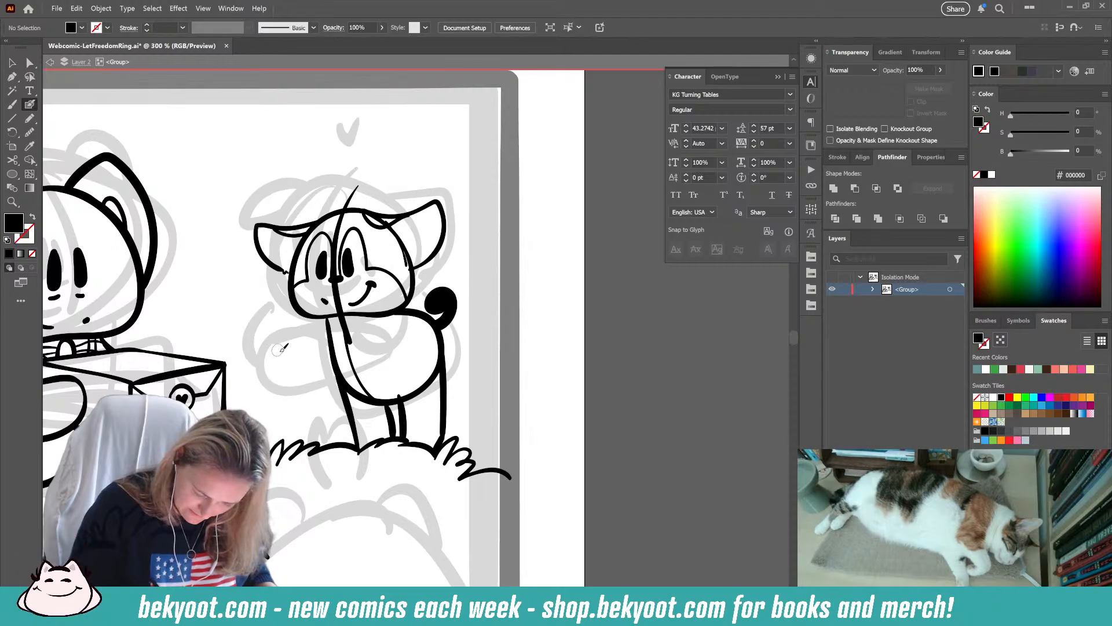
- Draw a boxy shape in front of the hill character's chest, with a wide front face meeting a narrower side face
{"action": "mouse_move", "coordinate": [279, 339]}
{"action": "left_mouse_down"}
{"action": "mouse_move", "coordinate": [291, 392]}
{"action": "mouse_move", "coordinate": [351, 407]}
{"action": "left_mouse_up"}
{"action": "key", "text": "shift+x"}
{"action": "mouse_move", "coordinate": [282, 336]}
{"action": "left_mouse_down"}
{"action": "mouse_move", "coordinate": [363, 337]}
{"action": "mouse_move", "coordinate": [366, 397]}
{"action": "left_mouse_up"}
{"action": "mouse_move", "coordinate": [358, 342]}
{"action": "left_mouse_down"}
{"action": "mouse_move", "coordinate": [395, 327]}
{"action": "mouse_move", "coordinate": [391, 381]}
{"action": "mouse_move", "coordinate": [365, 401]}
{"action": "left_mouse_up"}
{"action": "key", "text": "shift+x"}
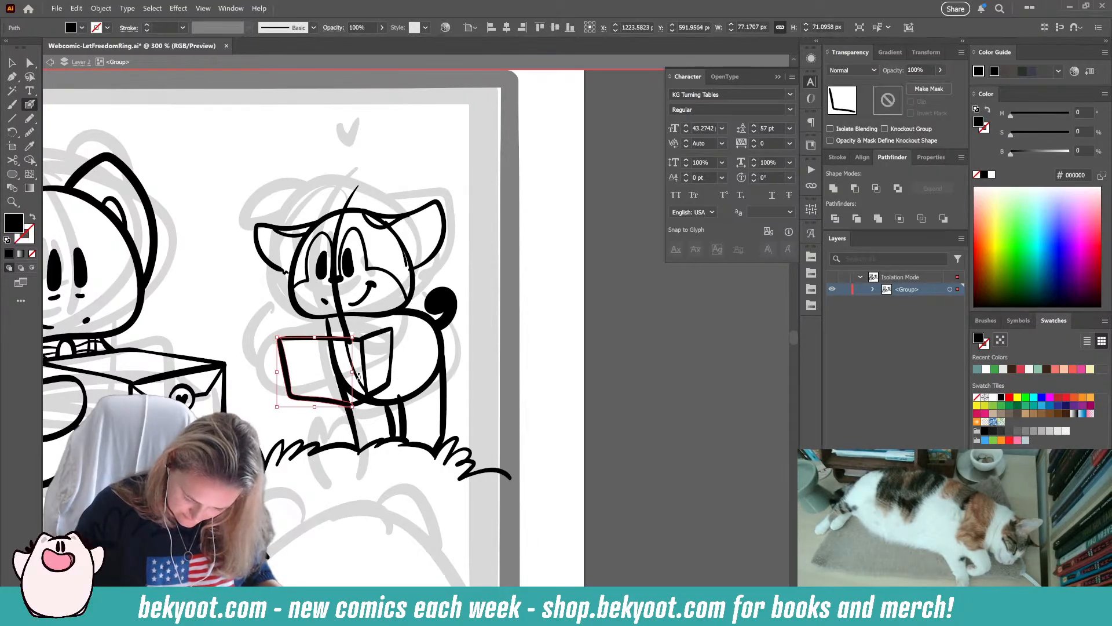
{"action": "left_click_drag", "start_coordinate": [280, 339], "coordinate": [368, 399]}
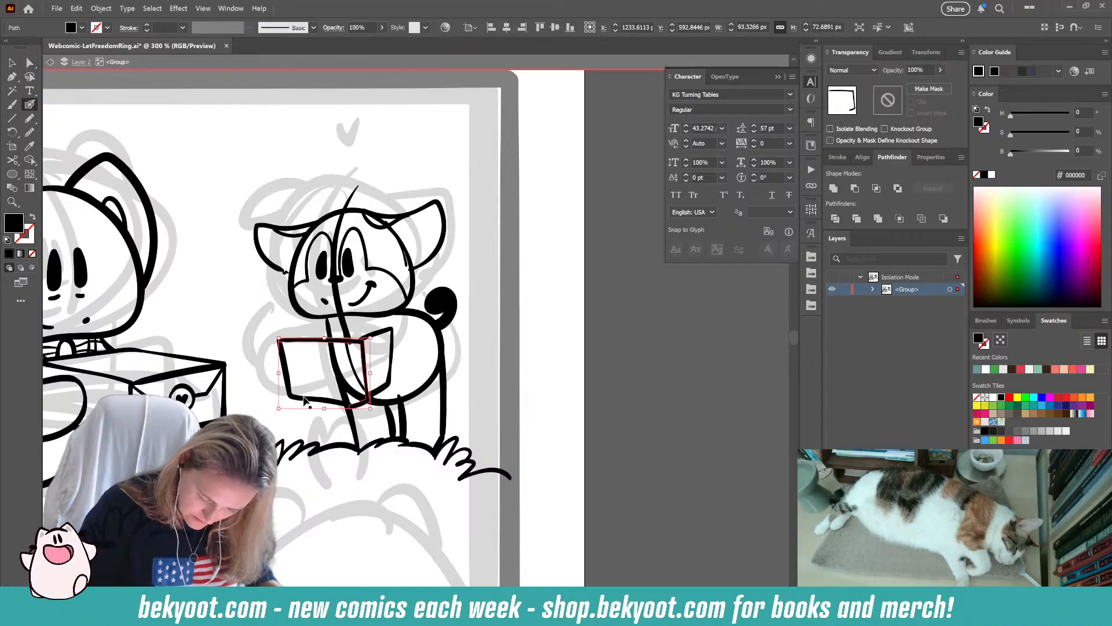
- Delete the inked strokes of the open box in front of the small character on the hill
{"action": "mouse_move", "coordinate": [325, 337]}
{"action": "left_mouse_down"}
{"action": "mouse_move", "coordinate": [325, 351]}
{"action": "mouse_move", "coordinate": [312, 343]}
{"action": "left_mouse_up"}
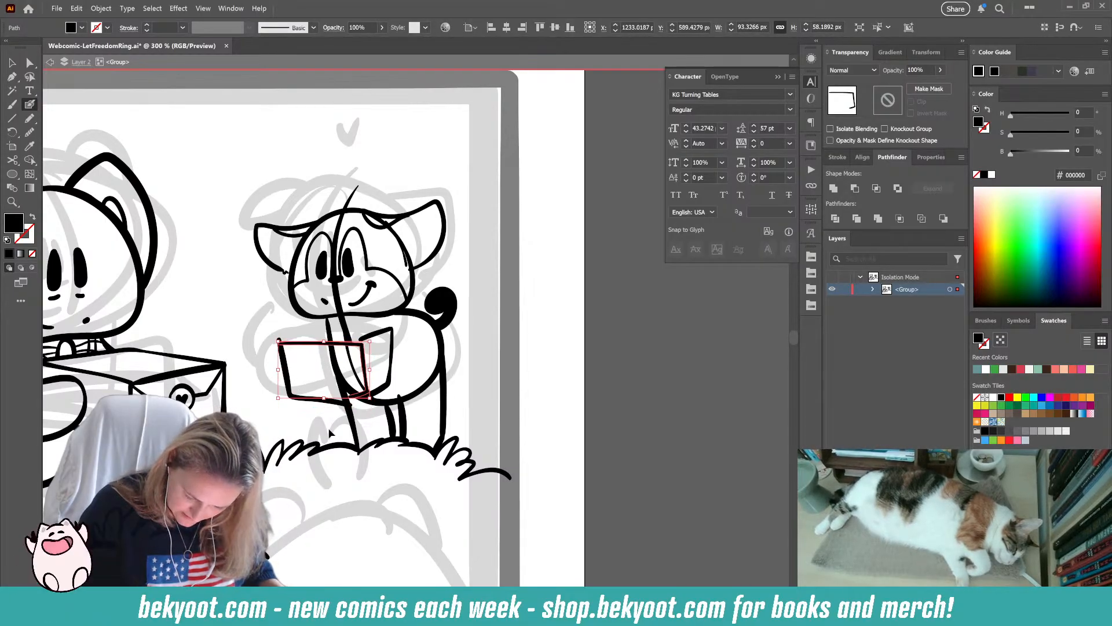
{"action": "left_click", "coordinate": [309, 426], "text": "ctrl"}
{"action": "left_click", "coordinate": [312, 400], "text": "ctrl"}
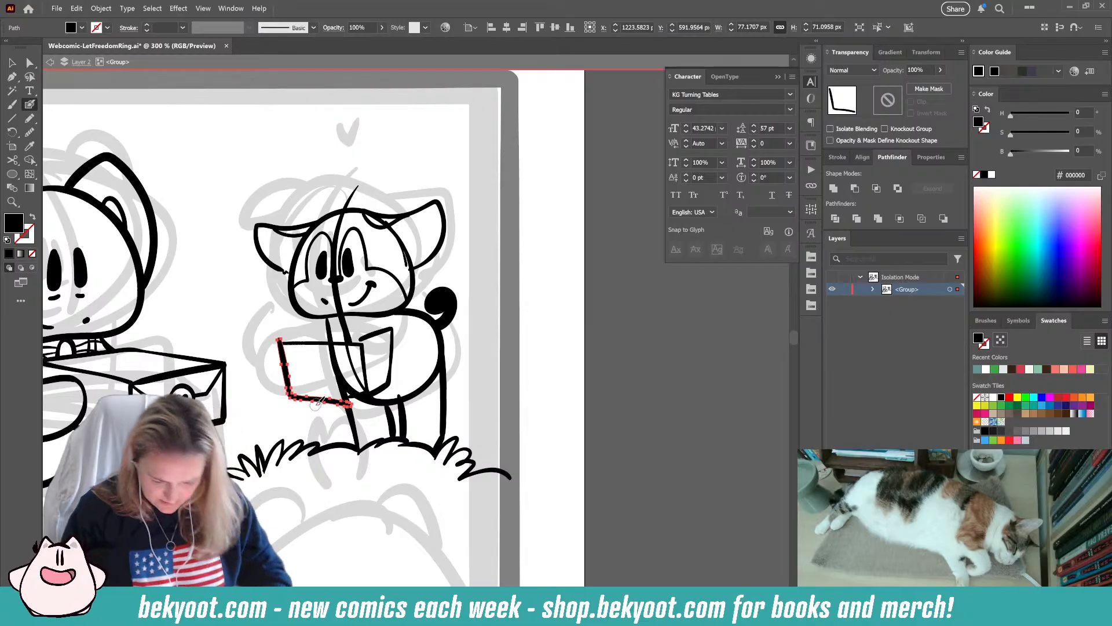
{"action": "key", "text": "Delete"}
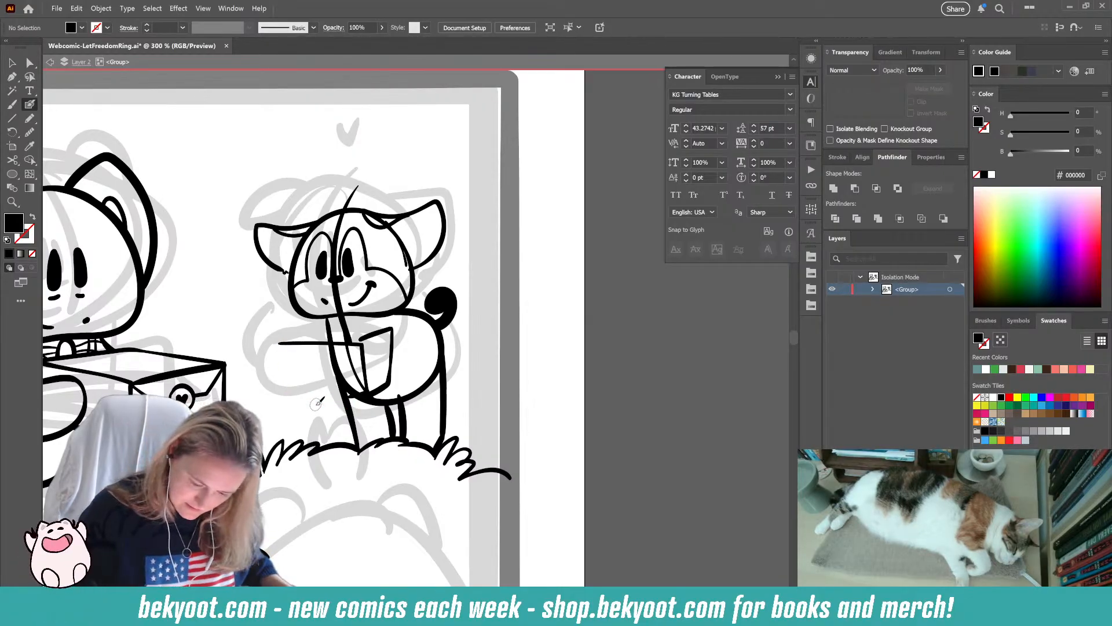
{"action": "left_click", "coordinate": [381, 342], "text": "ctrl"}
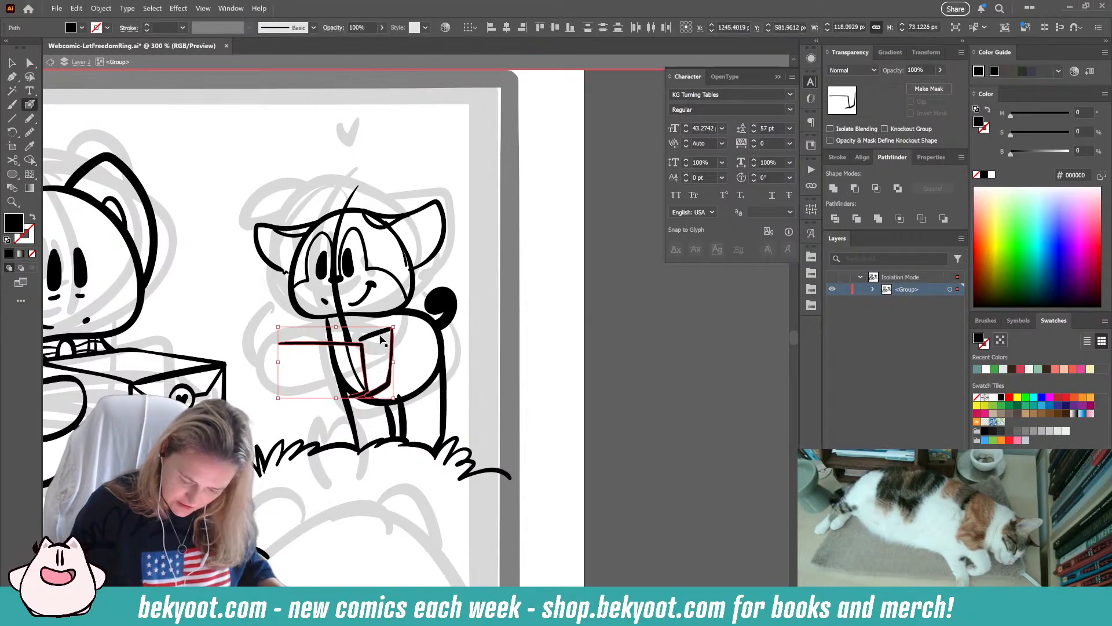
{"action": "key", "text": "Delete"}
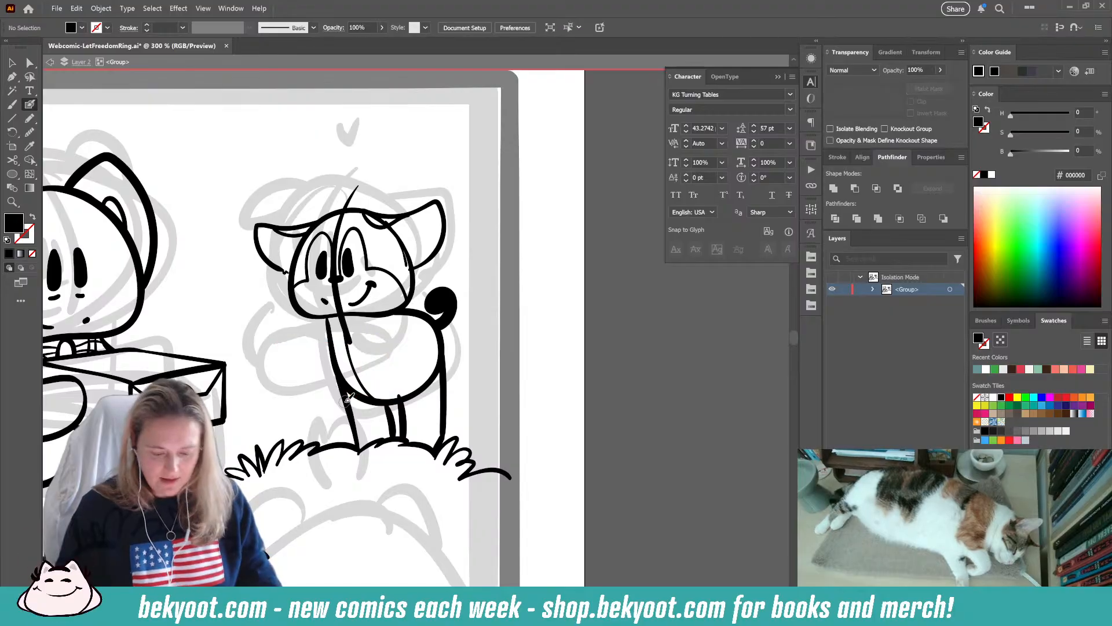
- Ink a small handled bag beside the small character and the curved arm strokes across its body
{"action": "mouse_move", "coordinate": [326, 329]}
{"action": "left_mouse_down"}
{"action": "mouse_move", "coordinate": [285, 369]}
{"action": "mouse_move", "coordinate": [313, 371]}
{"action": "mouse_move", "coordinate": [319, 400]}
{"action": "left_mouse_up"}
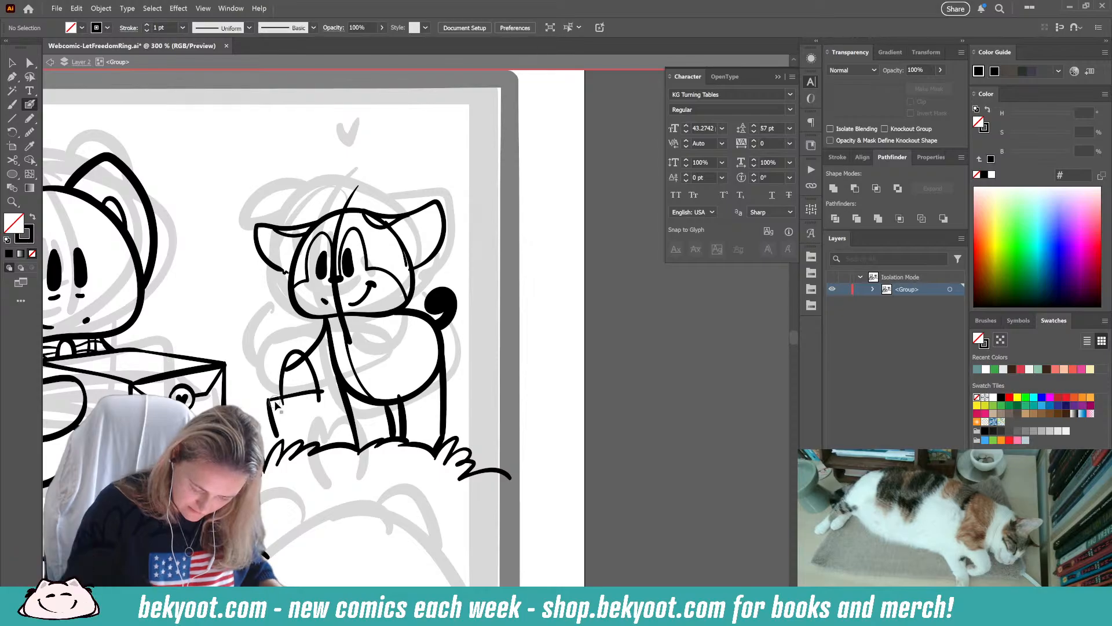
{"action": "mouse_move", "coordinate": [320, 400]}
{"action": "left_mouse_down"}
{"action": "mouse_move", "coordinate": [271, 399]}
{"action": "mouse_move", "coordinate": [312, 383]}
{"action": "mouse_move", "coordinate": [333, 394]}
{"action": "left_mouse_up"}
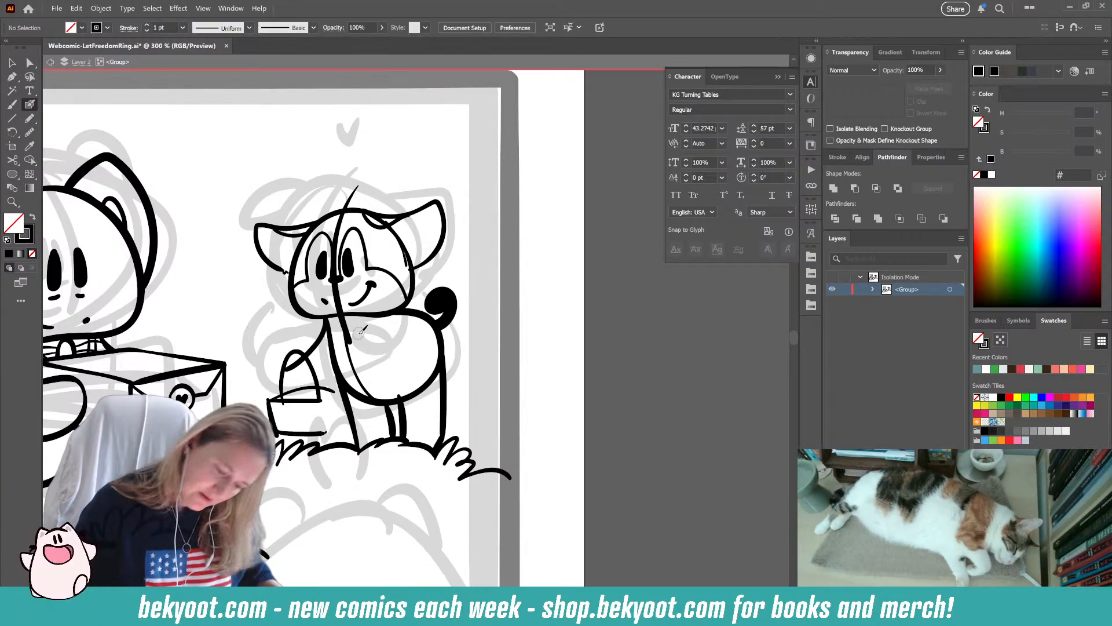
{"action": "mouse_move", "coordinate": [371, 331]}
{"action": "left_mouse_down"}
{"action": "mouse_move", "coordinate": [342, 323]}
{"action": "mouse_move", "coordinate": [378, 360]}
{"action": "left_mouse_up"}
{"action": "mouse_move", "coordinate": [396, 323]}
{"action": "left_mouse_down"}
{"action": "mouse_move", "coordinate": [343, 365]}
{"action": "mouse_move", "coordinate": [405, 377]}
{"action": "left_mouse_up"}
{"action": "key", "text": "ctrl+z"}
{"action": "mouse_move", "coordinate": [400, 324]}
{"action": "left_mouse_down"}
{"action": "mouse_move", "coordinate": [365, 336]}
{"action": "mouse_move", "coordinate": [351, 365]}
{"action": "mouse_move", "coordinate": [397, 378]}
{"action": "mouse_move", "coordinate": [419, 344]}
{"action": "left_mouse_up"}
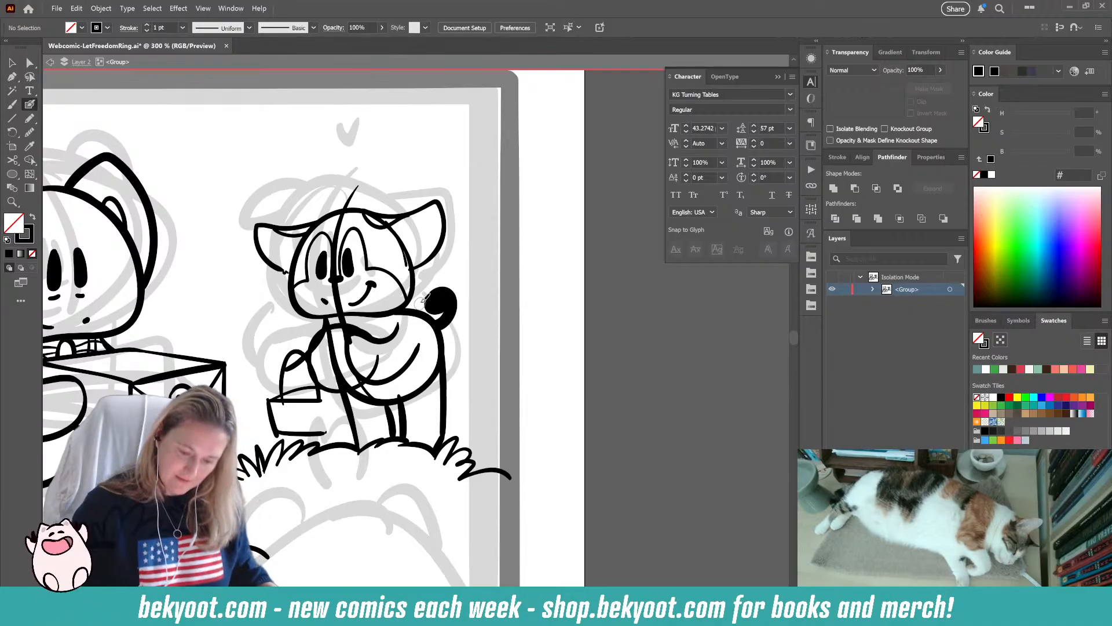
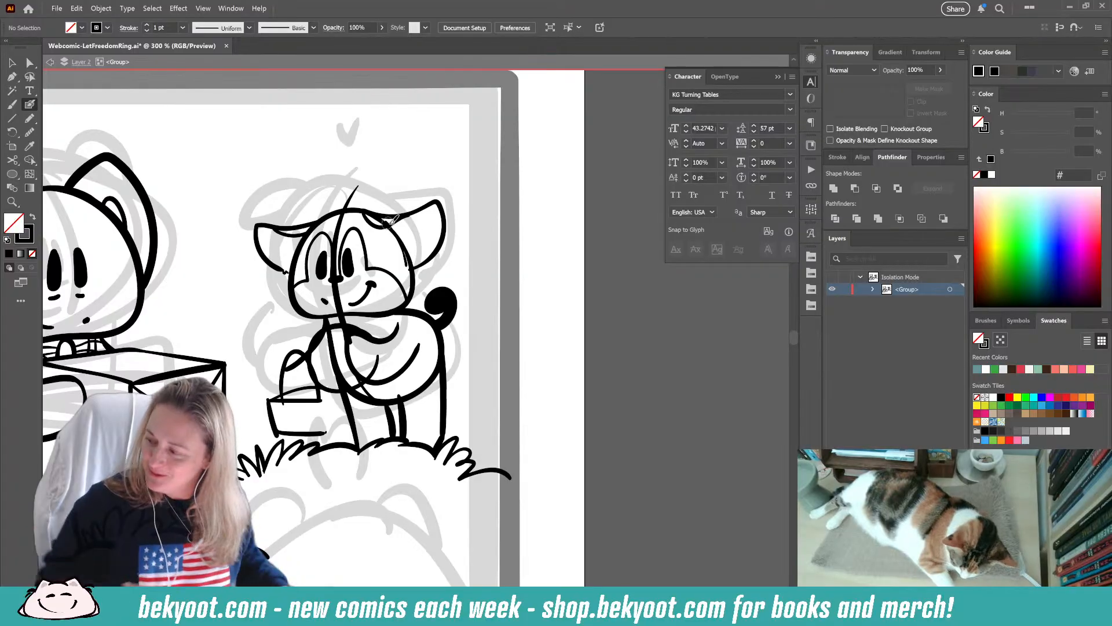
- Rework the ink line along the small character's head below the right ear, and delete the vertical line crossing its face and chest
{"action": "left_click_drag", "start_coordinate": [491, 305], "coordinate": [486, 294]}
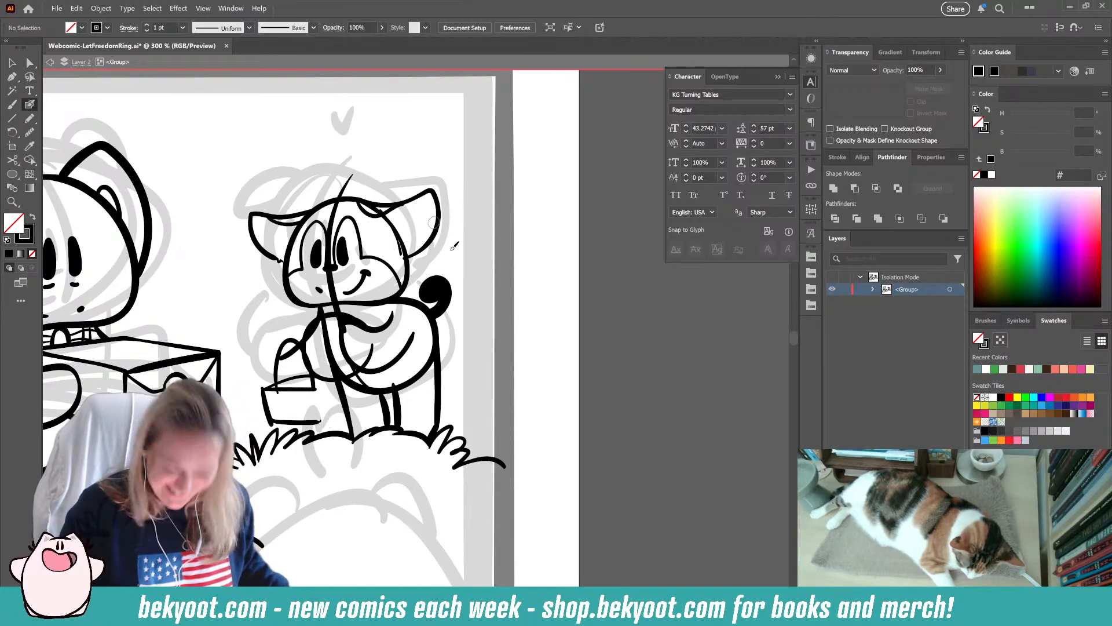
{"action": "left_click_drag", "start_coordinate": [401, 253], "coordinate": [379, 210]}
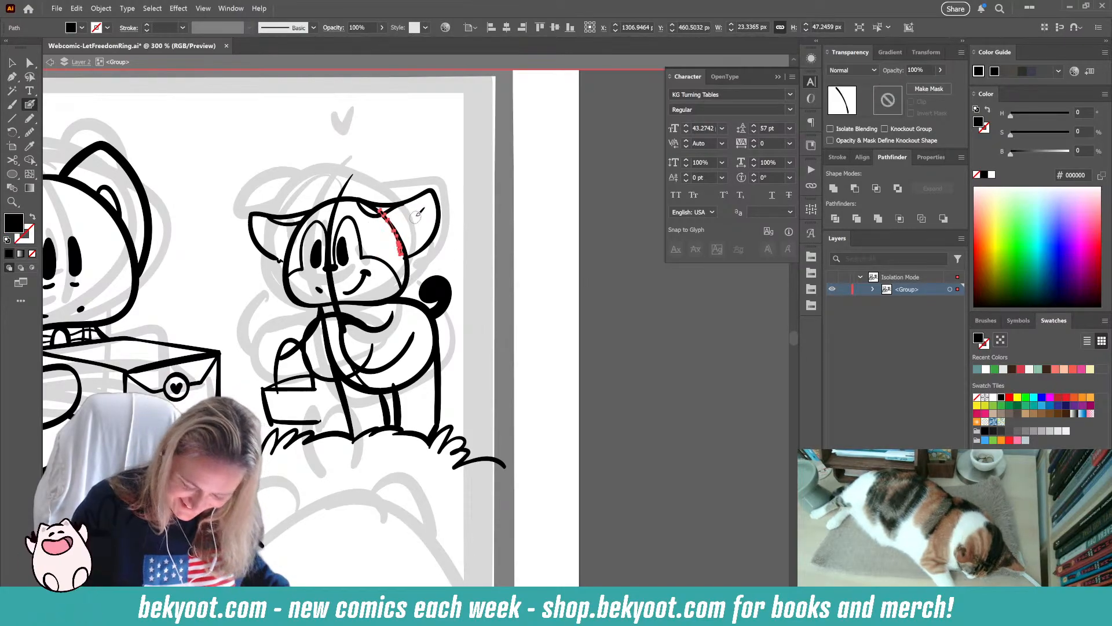
{"action": "key", "text": "ctrl+z"}
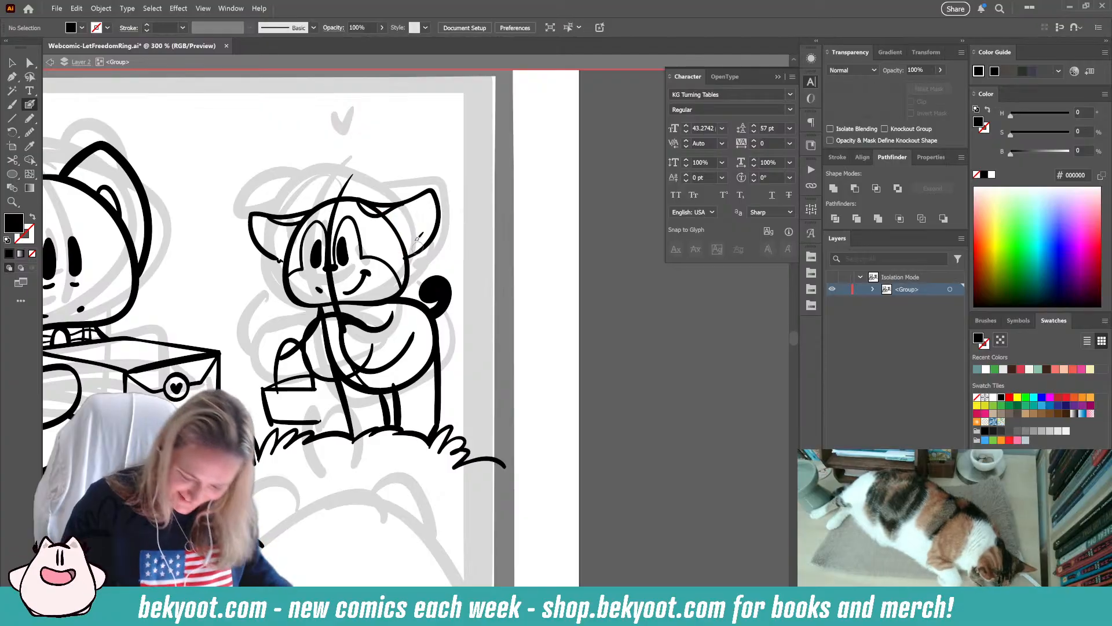
{"action": "key", "text": "shift+x"}
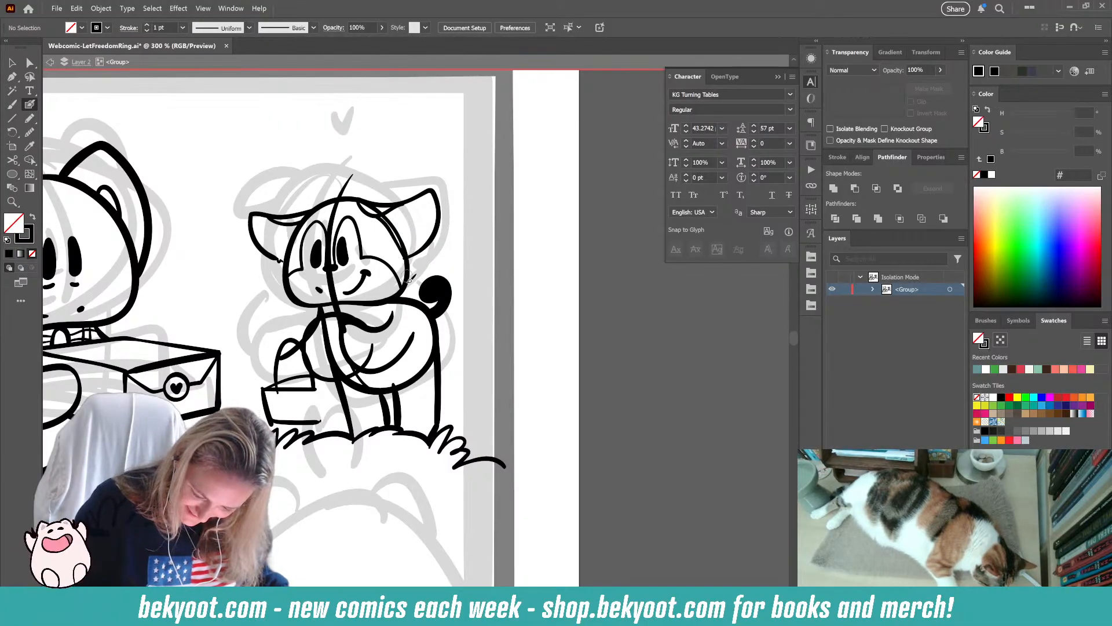
{"action": "key", "text": "shift+x"}
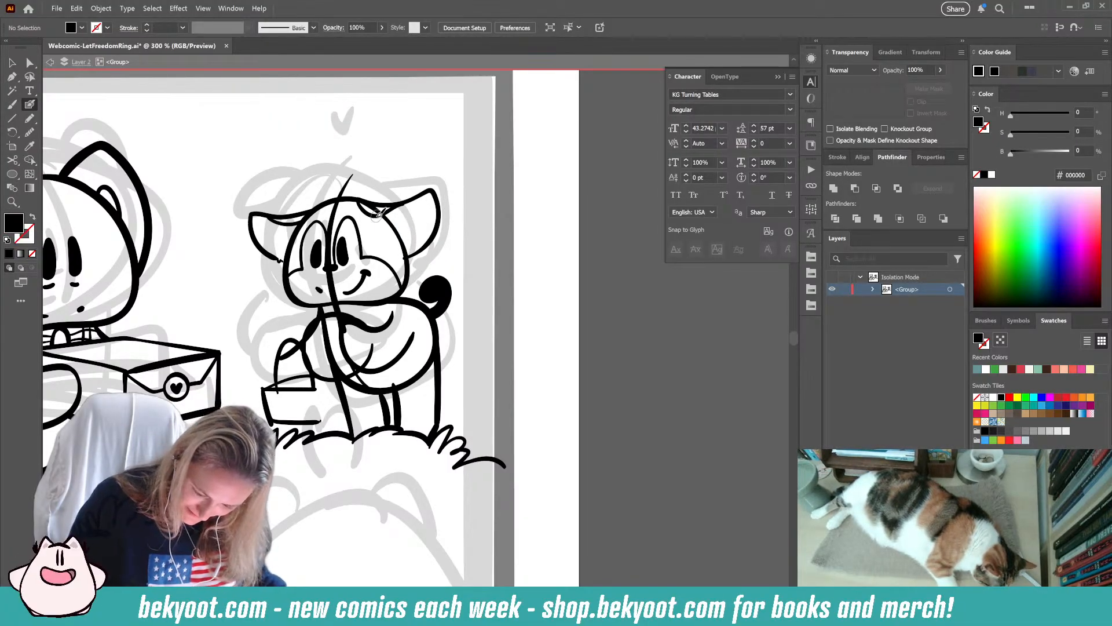
{"action": "mouse_move", "coordinate": [386, 221]}
{"action": "left_mouse_down"}
{"action": "mouse_move", "coordinate": [405, 255]}
{"action": "mouse_move", "coordinate": [438, 237]}
{"action": "left_mouse_up"}
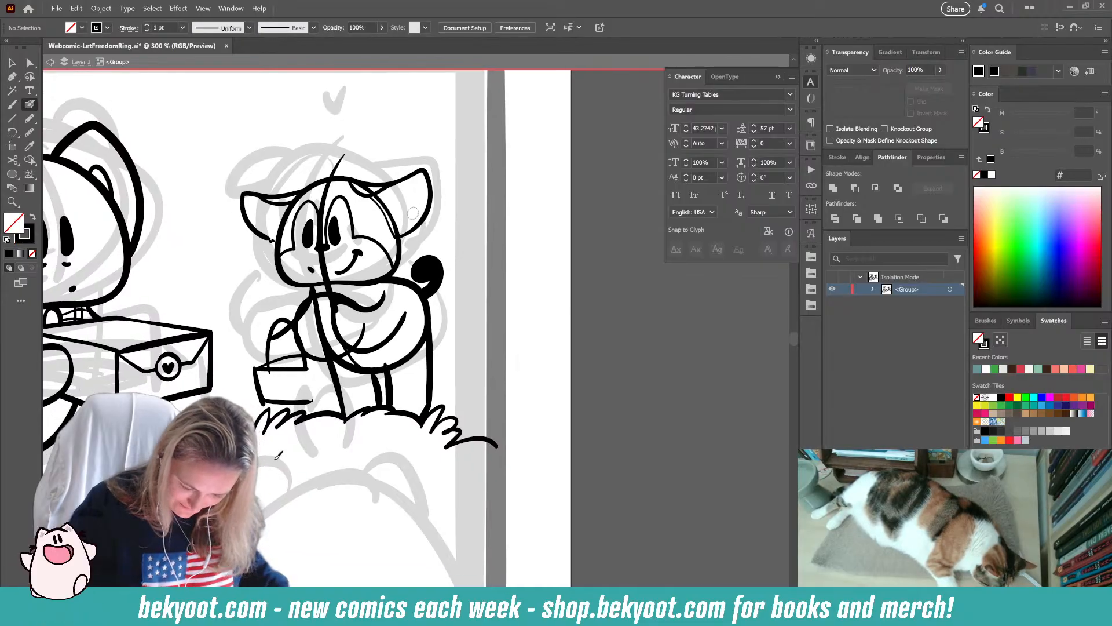
{"action": "left_click", "coordinate": [327, 268], "text": "ctrl"}
{"action": "key", "text": "Delete"}
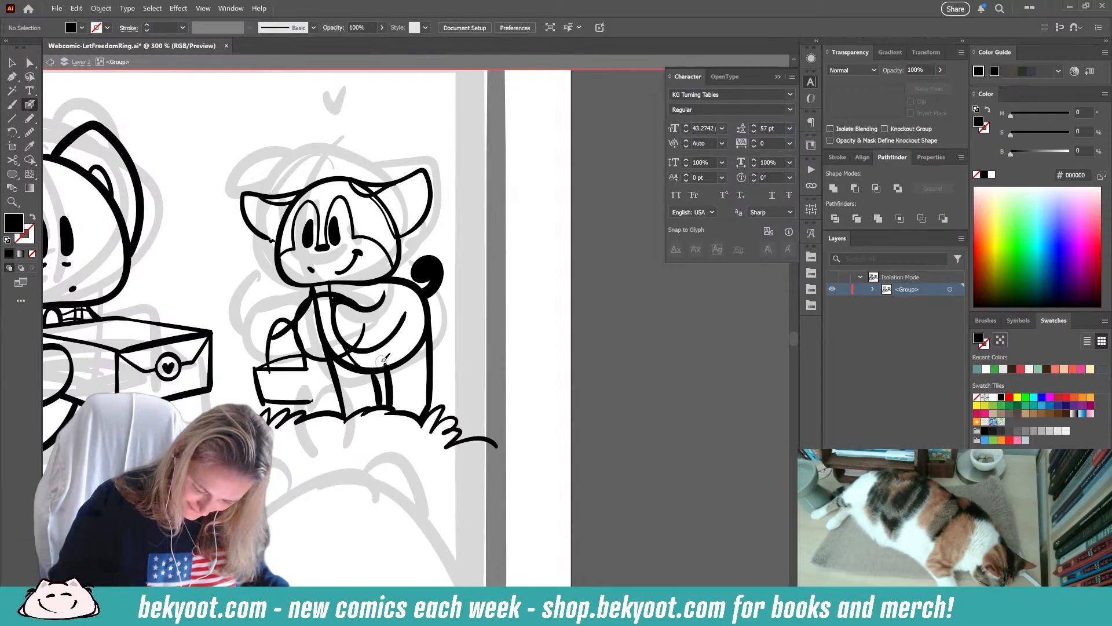
- Ink a rounded thigh under the small character's rear and delete the two straight rear-leg lines
{"action": "key", "text": "shift+x"}
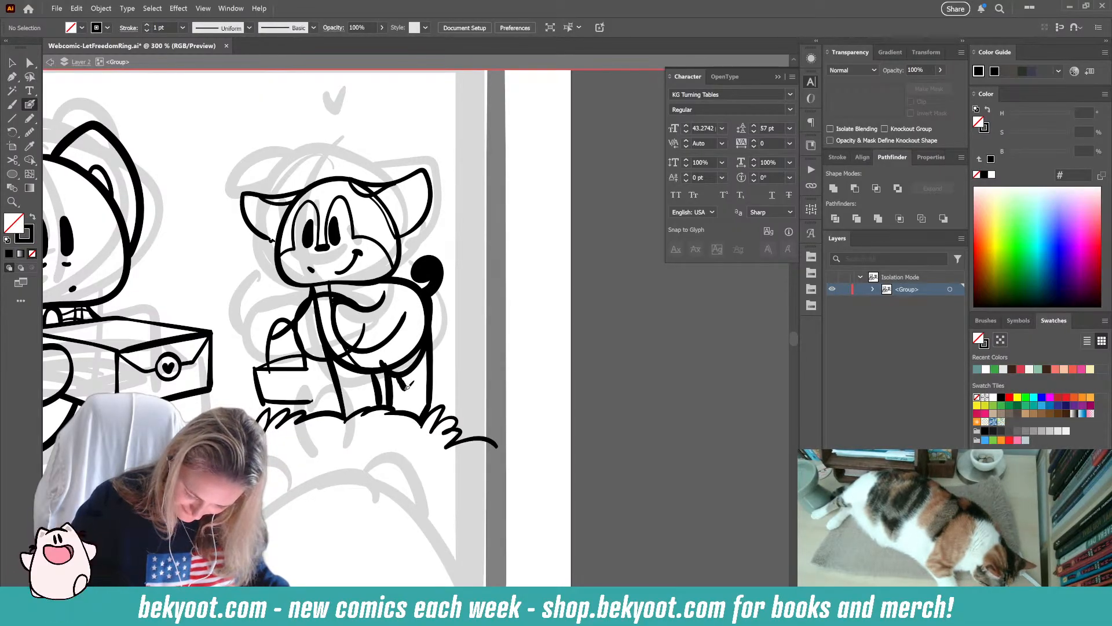
{"action": "left_click_drag", "start_coordinate": [406, 387], "coordinate": [429, 355]}
{"action": "key", "text": "ctrl+z"}
{"action": "left_click", "coordinate": [430, 388], "text": "ctrl"}
{"action": "left_click", "coordinate": [389, 390], "text": "ctrl+shift"}
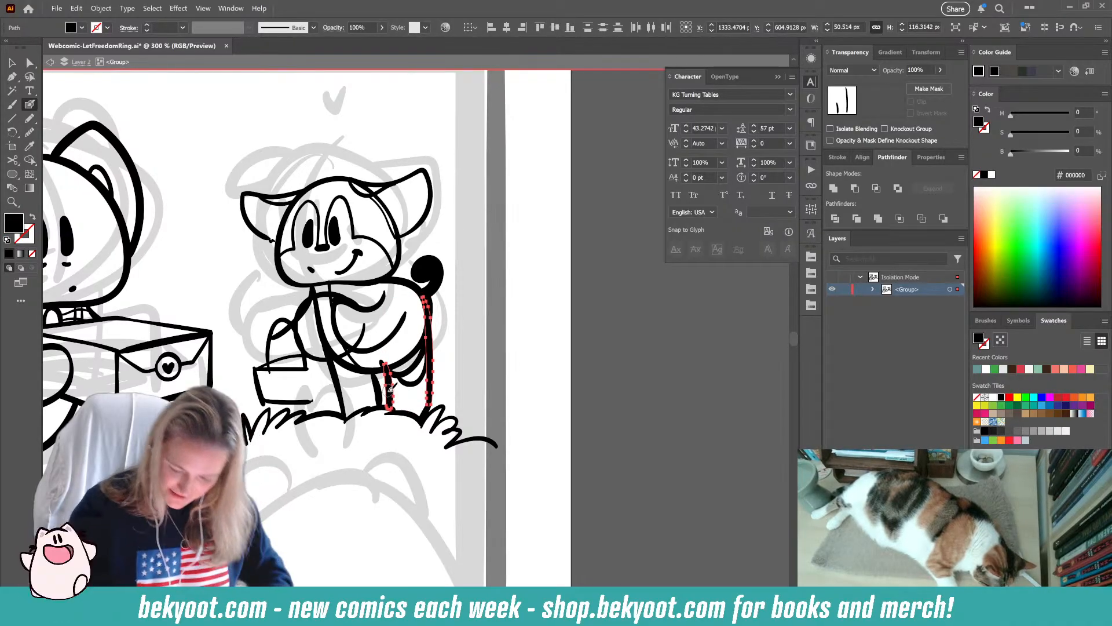
{"action": "key", "text": "Delete"}
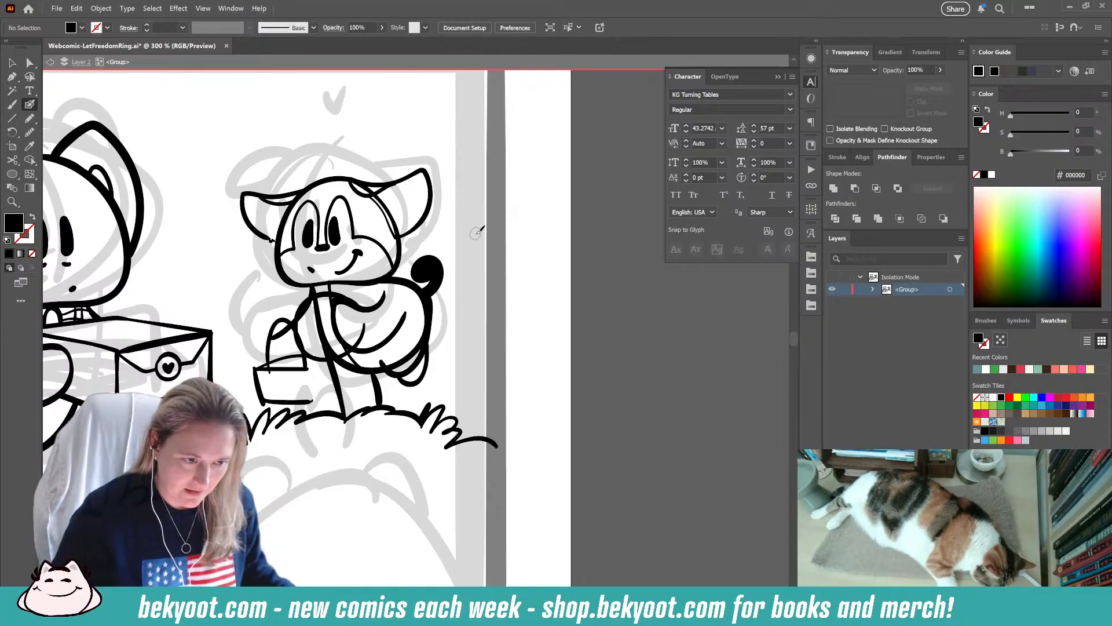
- Erase the extra line running down inside the small character's chest beside the front leg
{"action": "left_click_drag", "start_coordinate": [484, 268], "coordinate": [515, 286]}
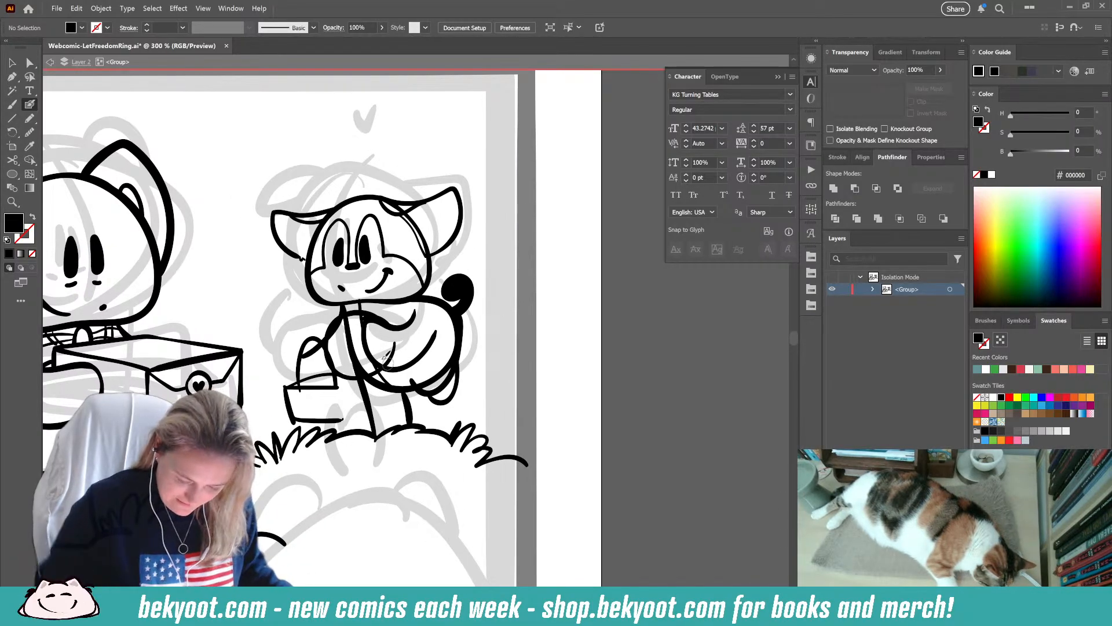
{"action": "left_click_drag", "start_coordinate": [359, 300], "coordinate": [399, 391]}
{"action": "key", "text": "ctrl+z"}
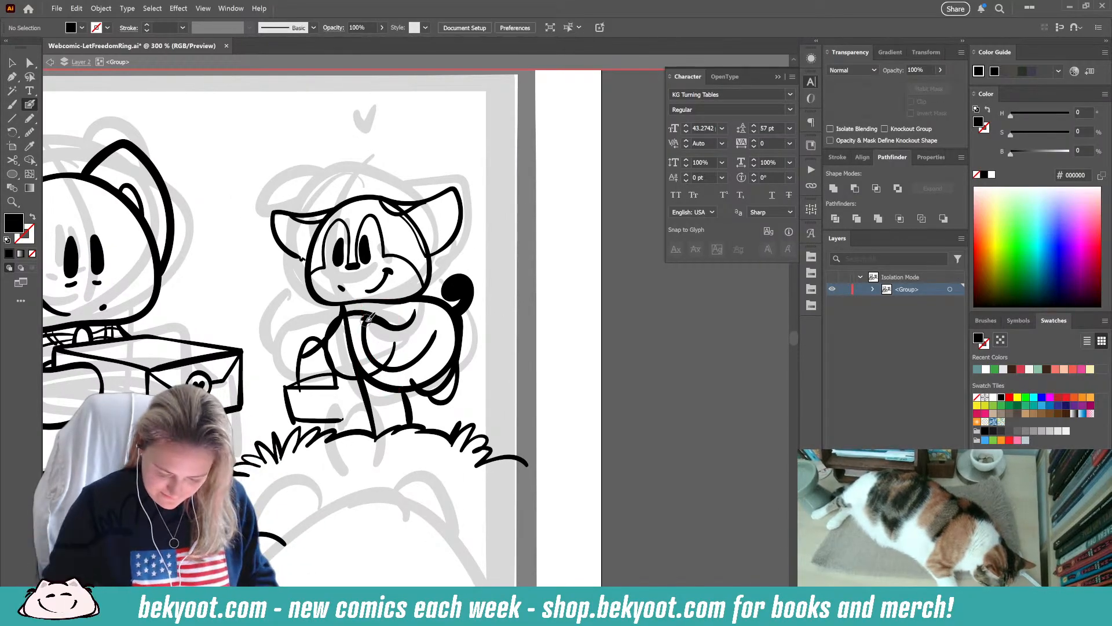
{"action": "left_click_drag", "start_coordinate": [461, 437], "coordinate": [415, 379]}
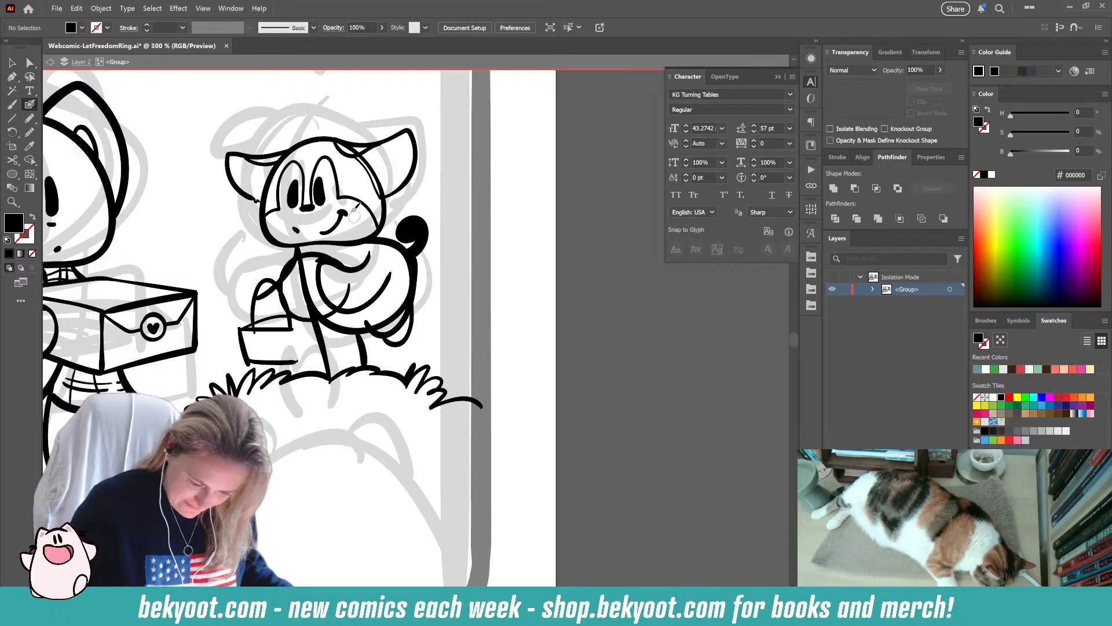
- Select the small character's body outline and erase its section overlapping the rear thigh
{"action": "left_click", "coordinate": [323, 191], "text": "ctrl"}
{"action": "left_click", "coordinate": [342, 121], "text": "ctrl"}
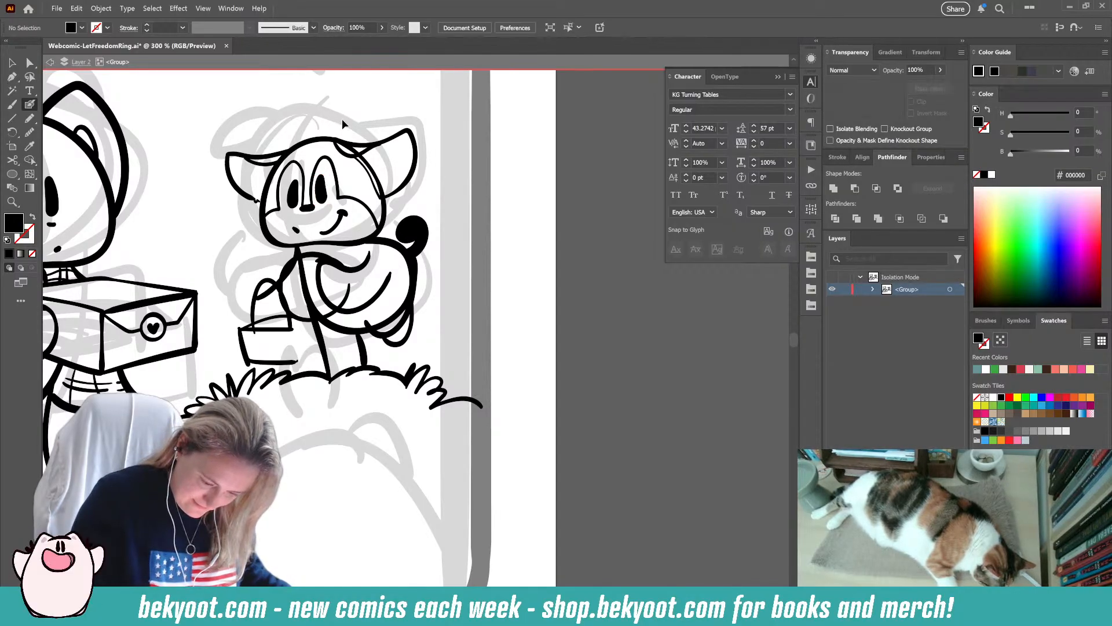
{"action": "left_click", "coordinate": [387, 313], "text": "ctrl"}
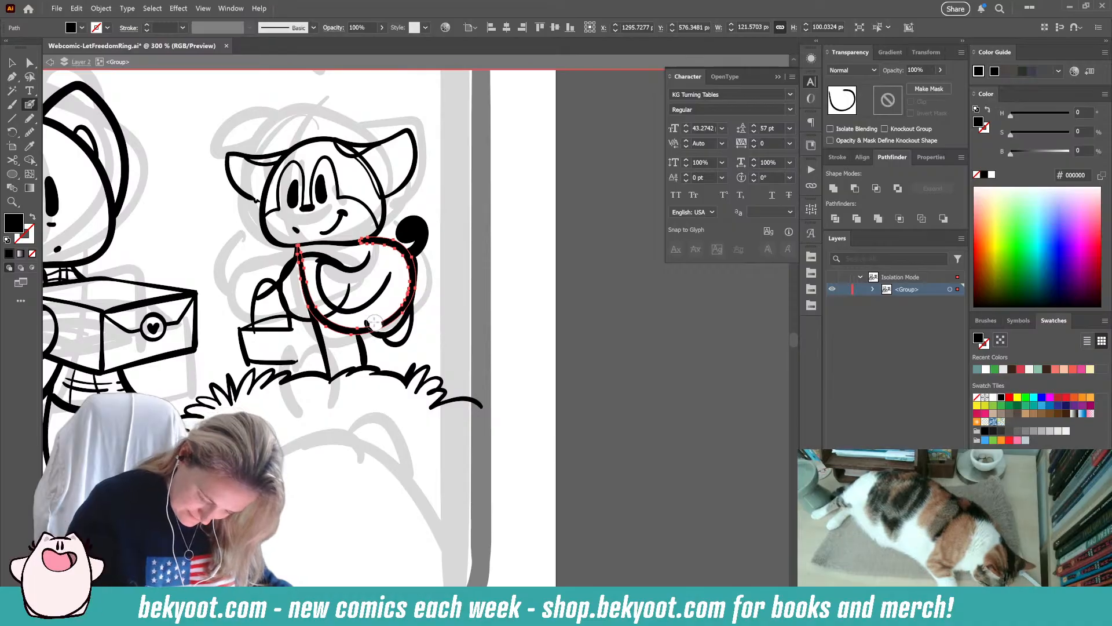
{"action": "left_click_drag", "start_coordinate": [396, 311], "coordinate": [395, 263]}
{"action": "left_click", "coordinate": [504, 300], "text": "ctrl"}
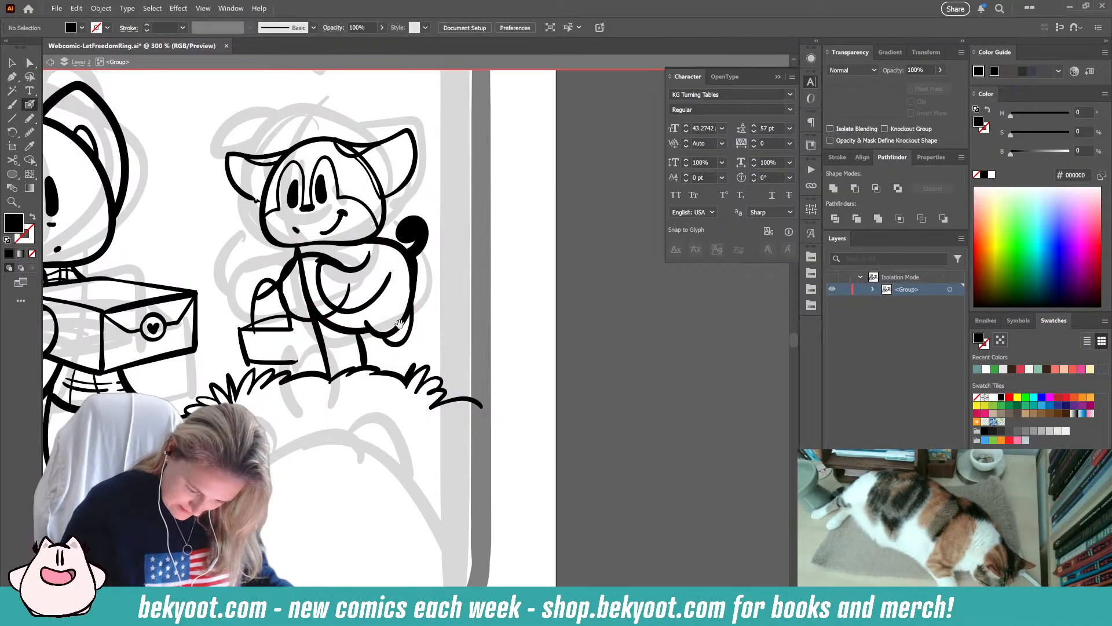
- Erase the section of the round arm stroke crossing the chest, and rework the rear-leg line near the hill
{"action": "left_click_drag", "start_coordinate": [418, 331], "coordinate": [488, 338]}
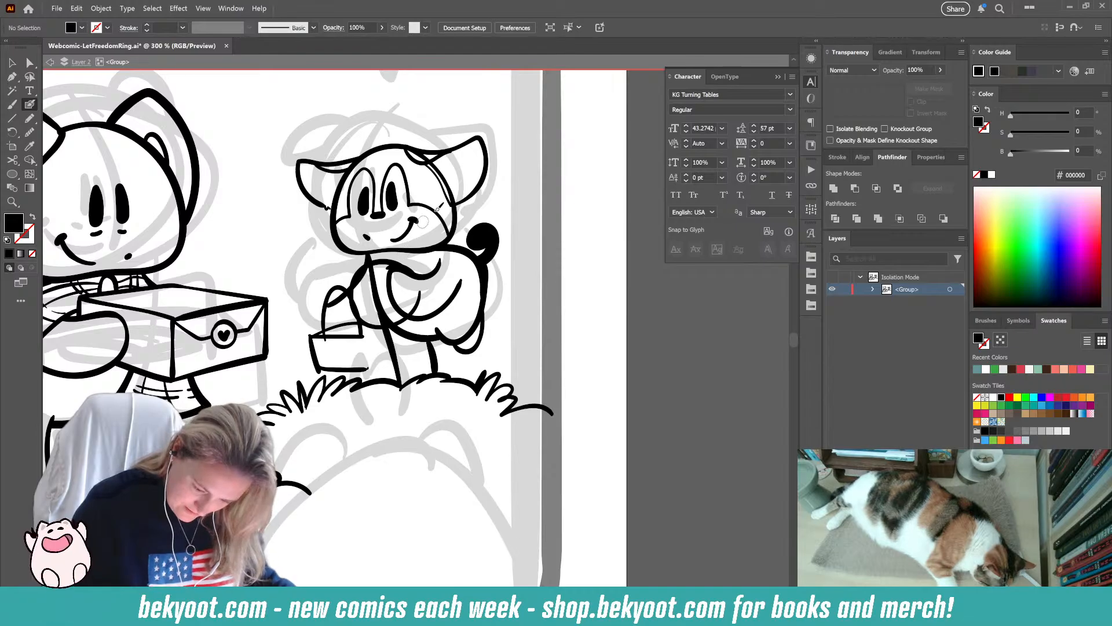
{"action": "left_click", "coordinate": [375, 327], "text": "ctrl"}
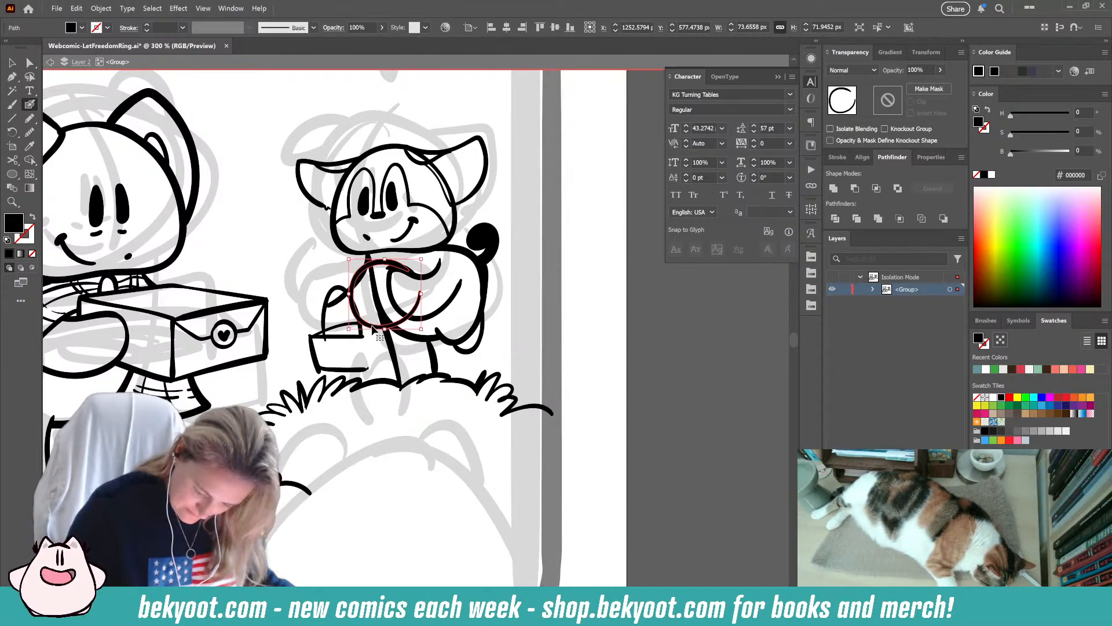
{"action": "left_click", "coordinate": [557, 259], "text": "ctrl"}
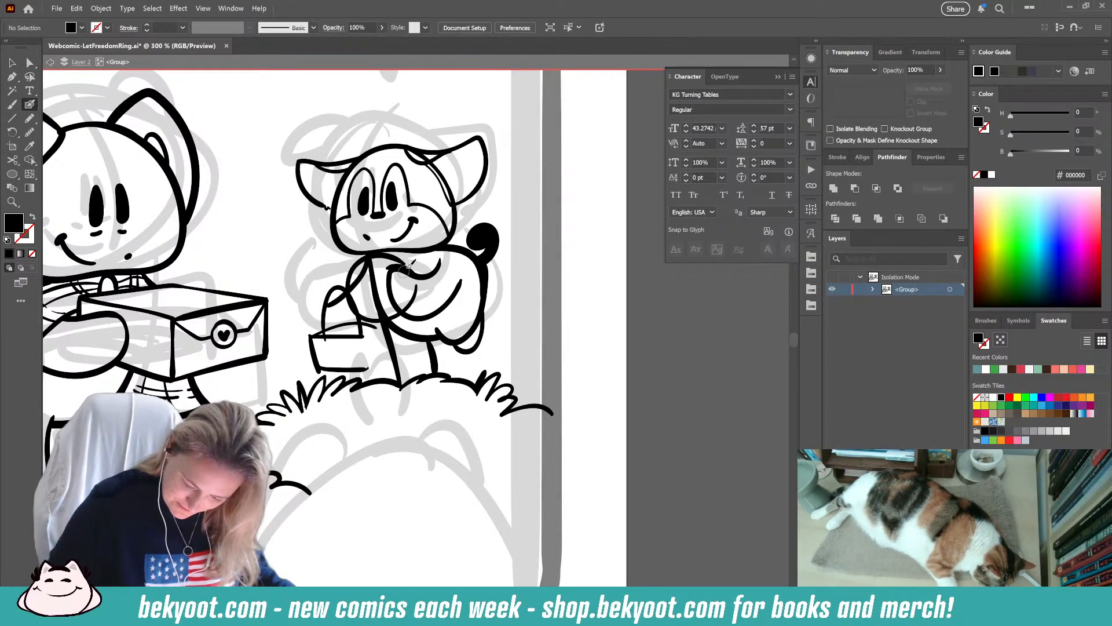
{"action": "left_click_drag", "start_coordinate": [430, 339], "coordinate": [434, 384]}
{"action": "key", "text": "ctrl+z"}
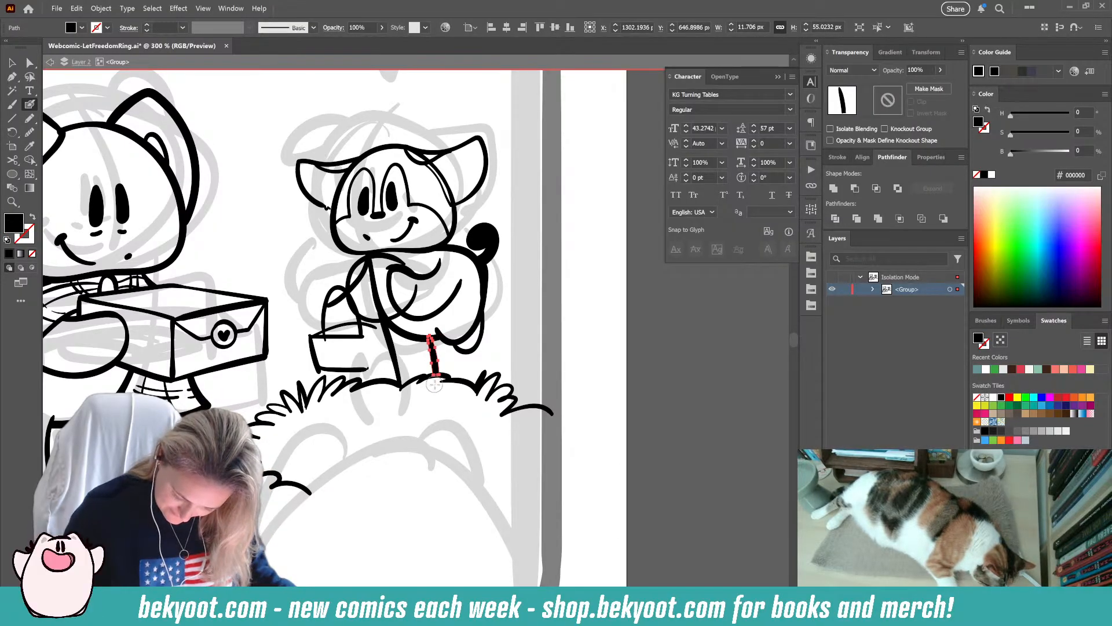
{"action": "left_click", "coordinate": [567, 326], "text": "ctrl"}
- Ink a rounded hand gripping the bag's handle and the arm line leading to it
{"action": "left_click_drag", "start_coordinate": [348, 399], "coordinate": [357, 391]}
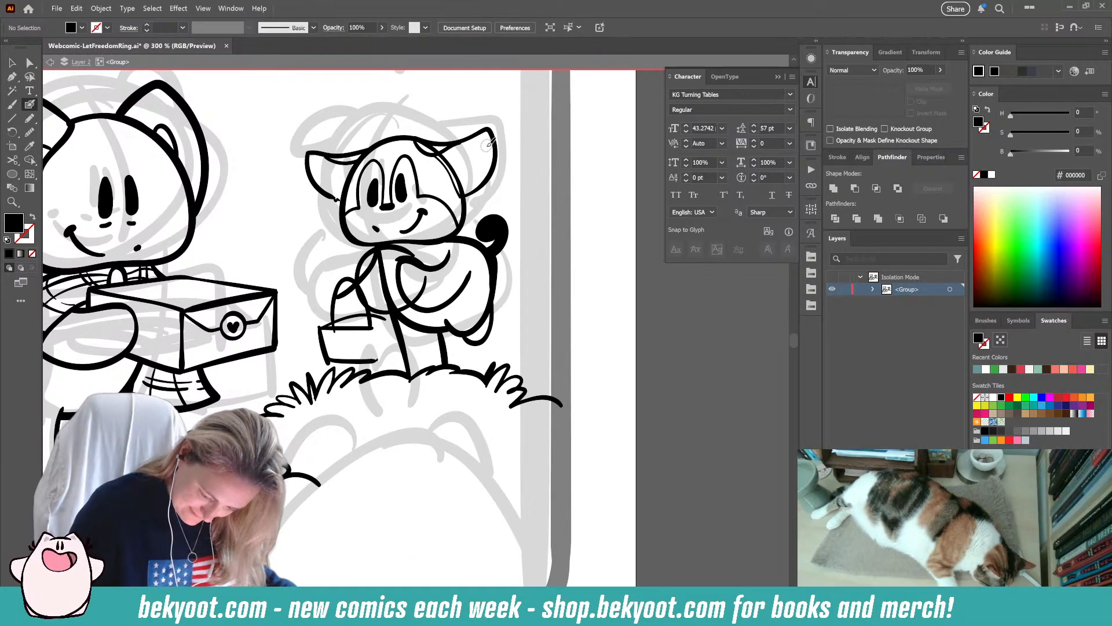
{"action": "left_click_drag", "start_coordinate": [328, 287], "coordinate": [348, 306]}
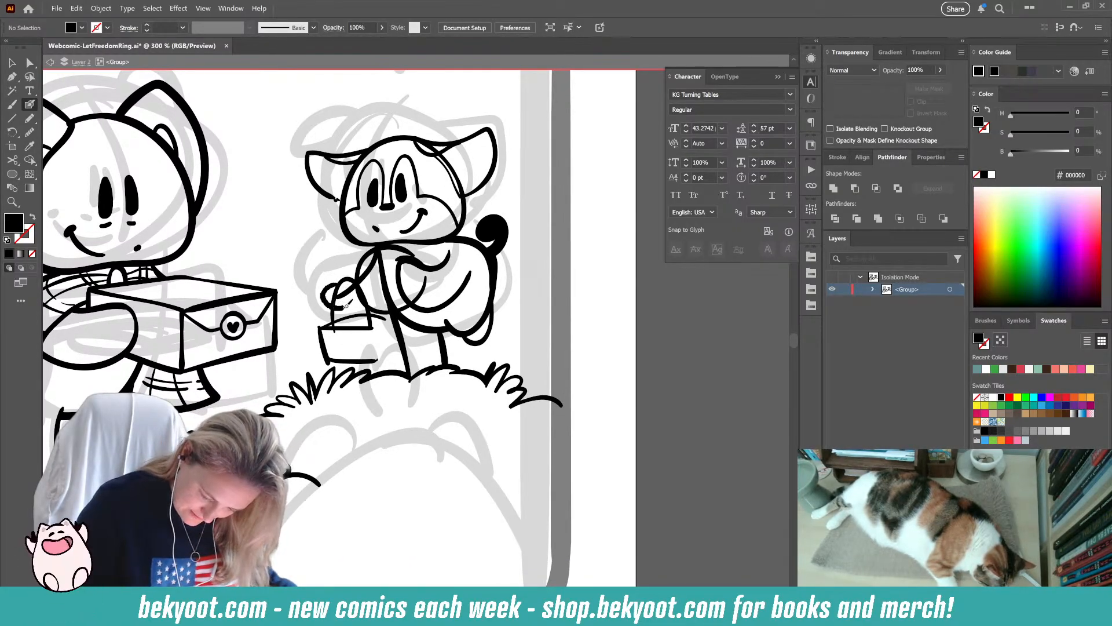
{"action": "key", "text": "shift+x"}
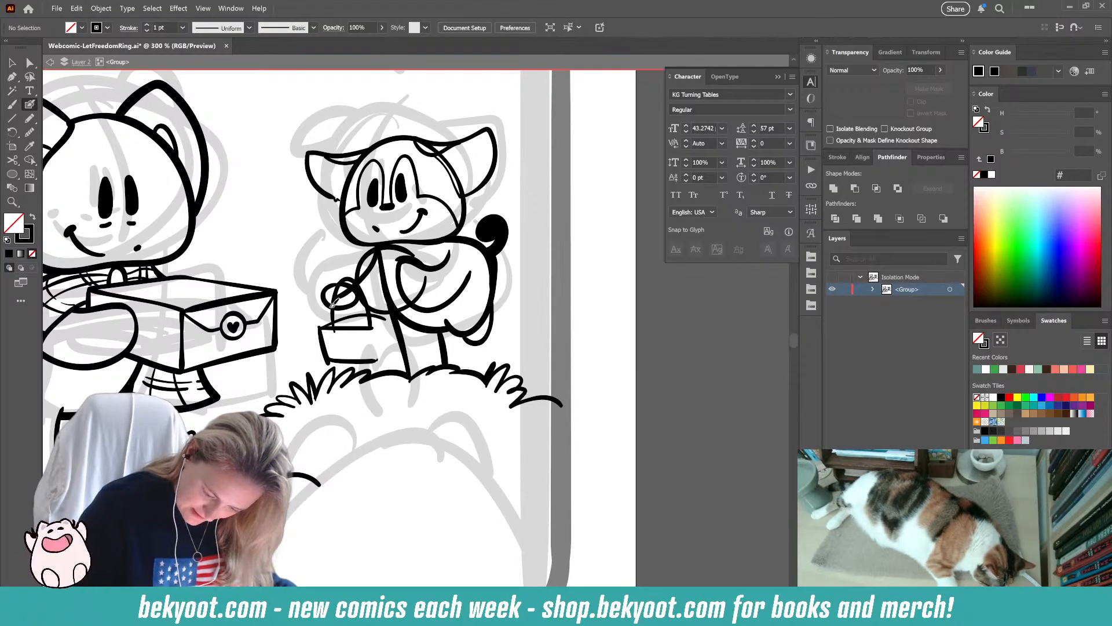
{"action": "mouse_move", "coordinate": [356, 310]}
{"action": "left_mouse_down"}
{"action": "mouse_move", "coordinate": [384, 292]}
{"action": "mouse_move", "coordinate": [366, 270]}
{"action": "left_mouse_up"}
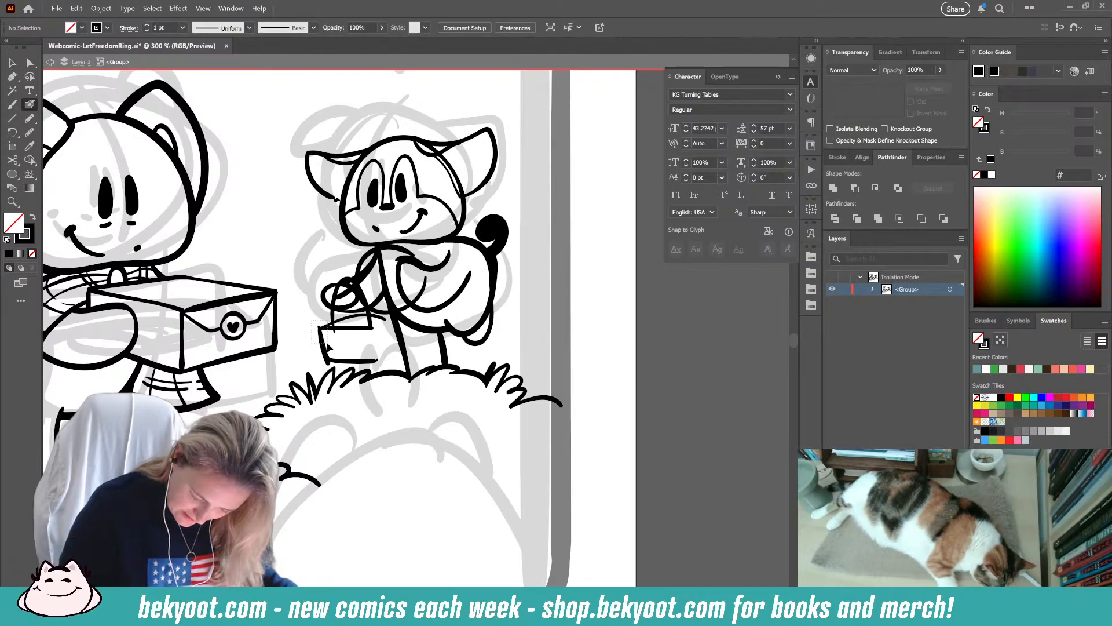
- Select the strokes that form the small bag and its handle and group them
{"action": "left_click_drag", "start_coordinate": [328, 347], "coordinate": [375, 360]}
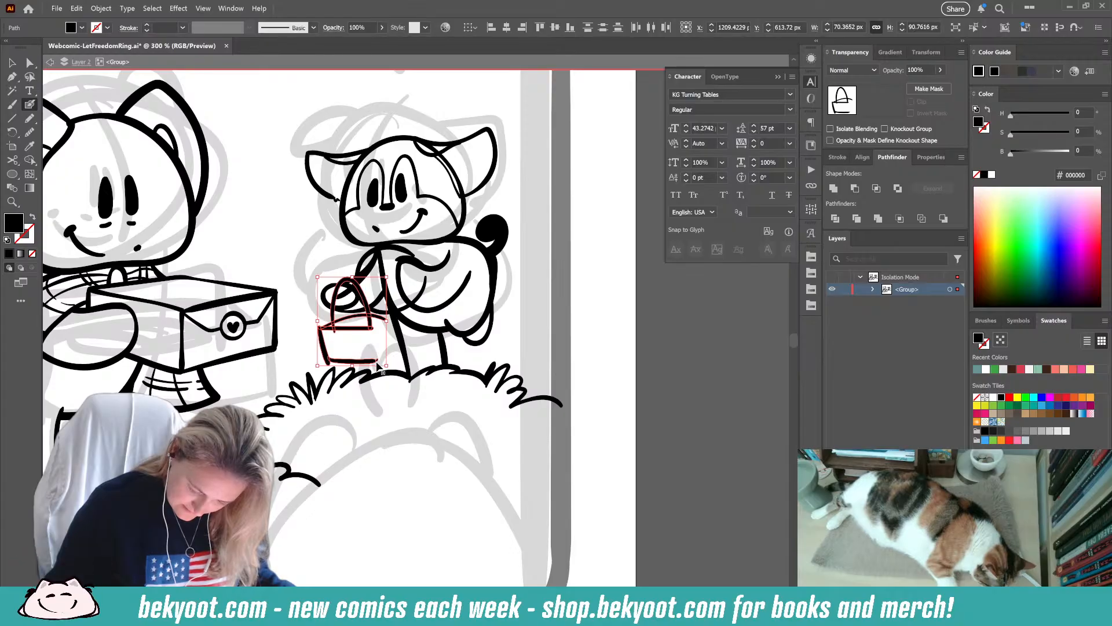
{"action": "key", "text": "ctrl+g"}
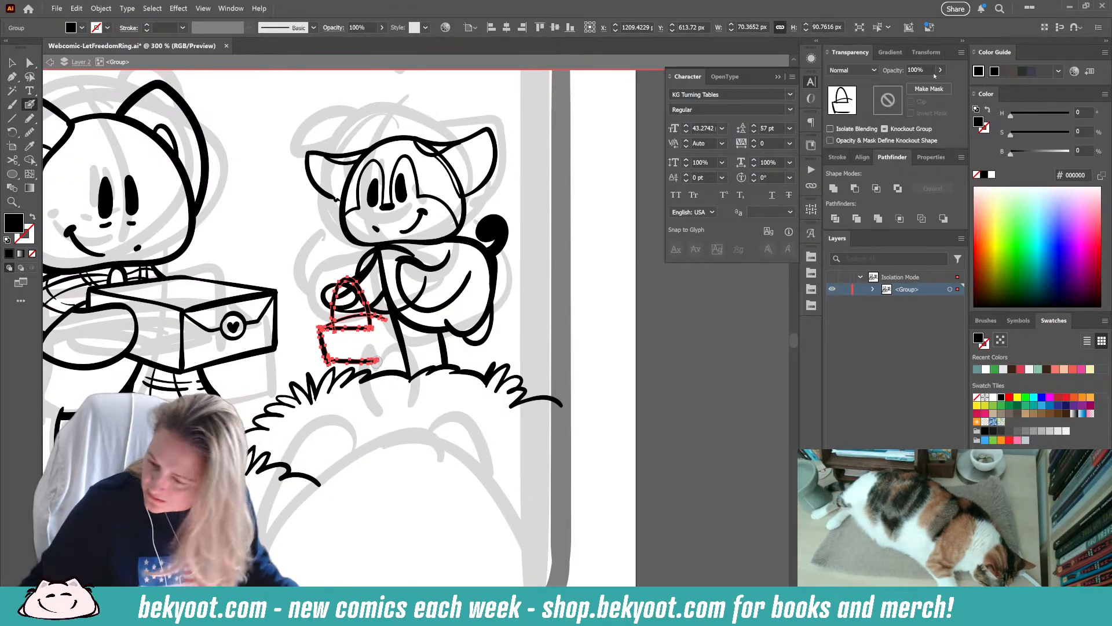
- Lower the bag group's opacity to 38% so it serves as a faded guide, and deselect it
{"action": "left_click", "coordinate": [940, 70]}
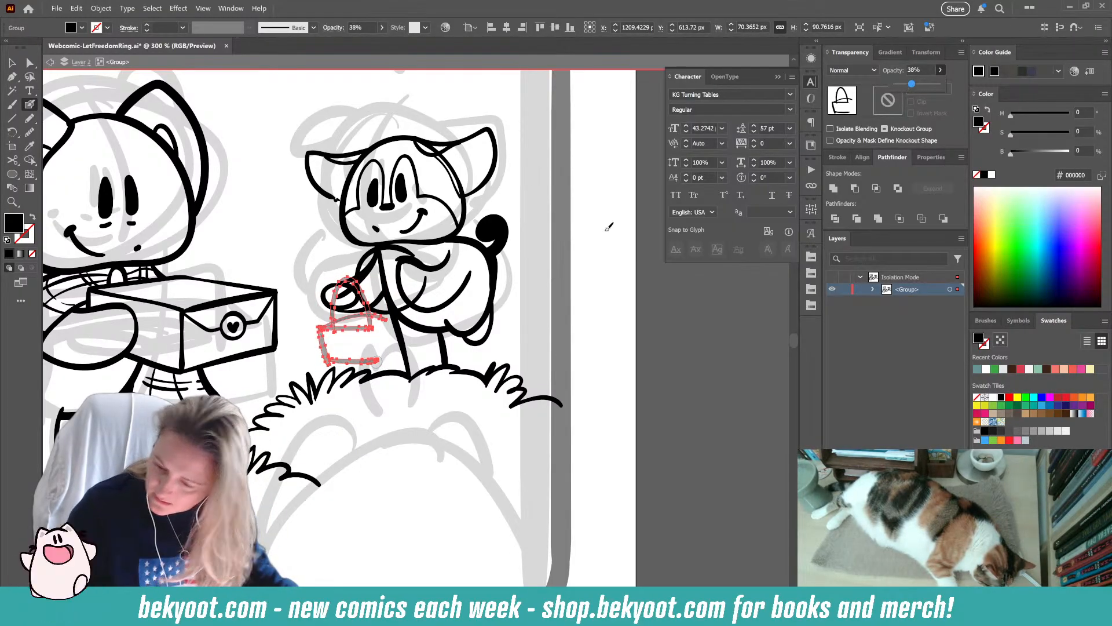
{"action": "key", "text": "ctrl+shift+a"}
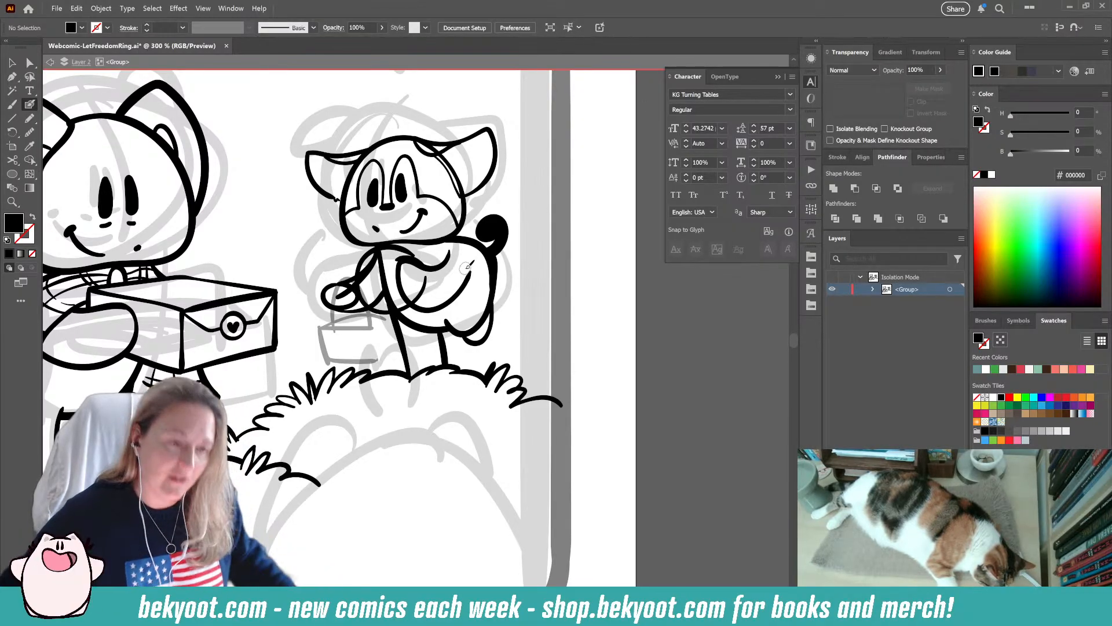
- Delete the arm stroke running from the neck down into the small character's rounded hand
{"action": "scroll", "coordinate": [352, 326], "scroll_direction": "up", "scroll_amount": 2}
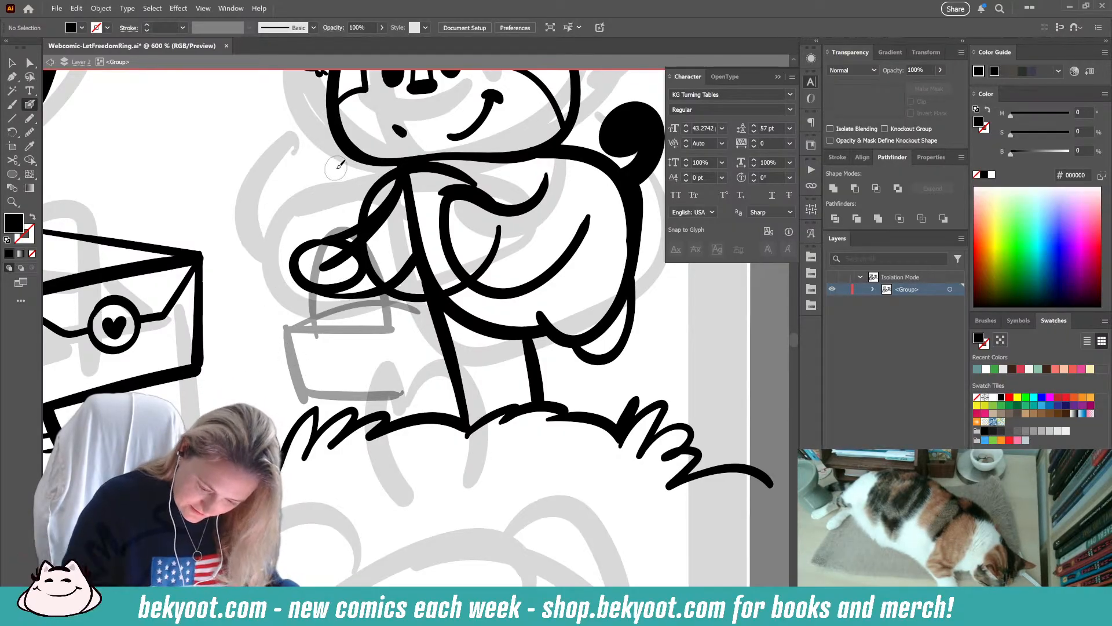
{"action": "left_click_drag", "start_coordinate": [366, 240], "coordinate": [337, 265]}
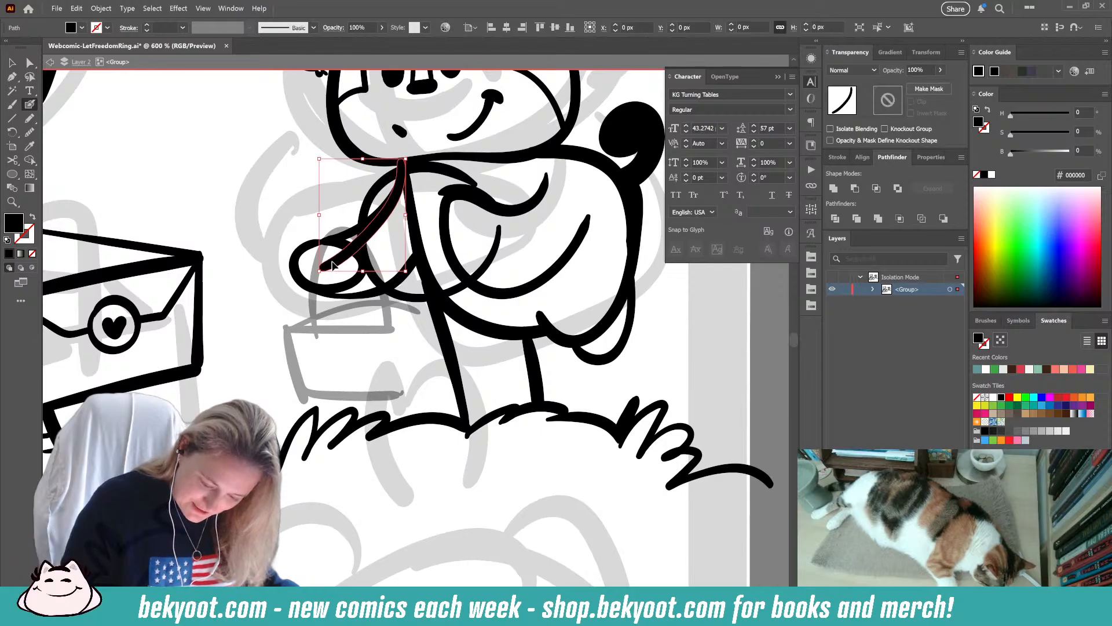
{"action": "key", "text": "Delete"}
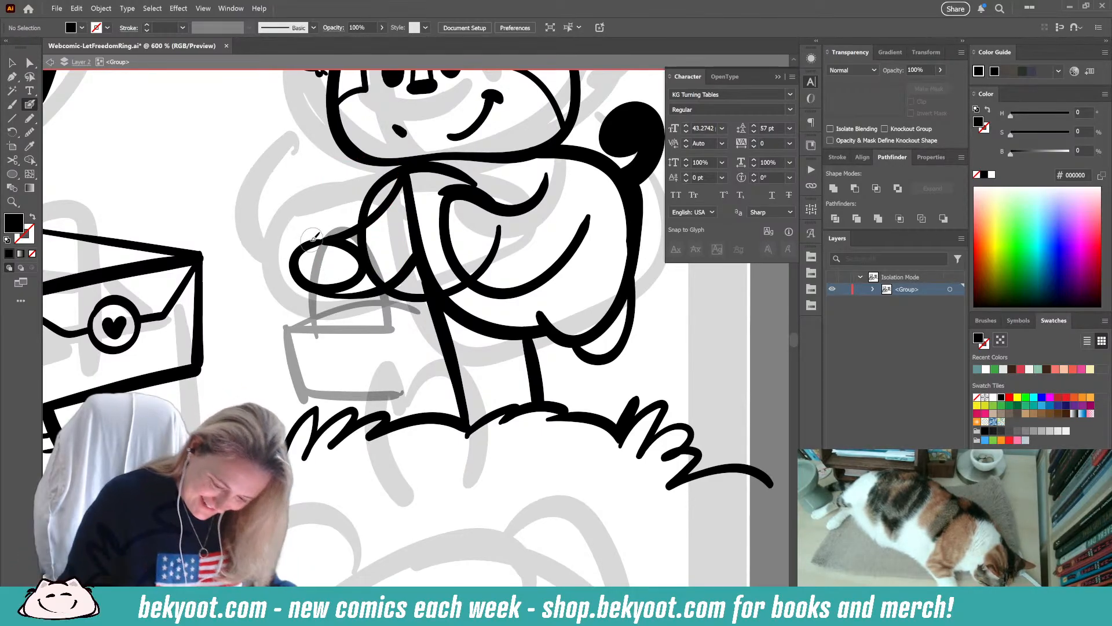
- Ink an outer curved handle stroke beside the hand and a short inner stroke just below it
{"action": "left_click_drag", "start_coordinate": [301, 256], "coordinate": [294, 328]}
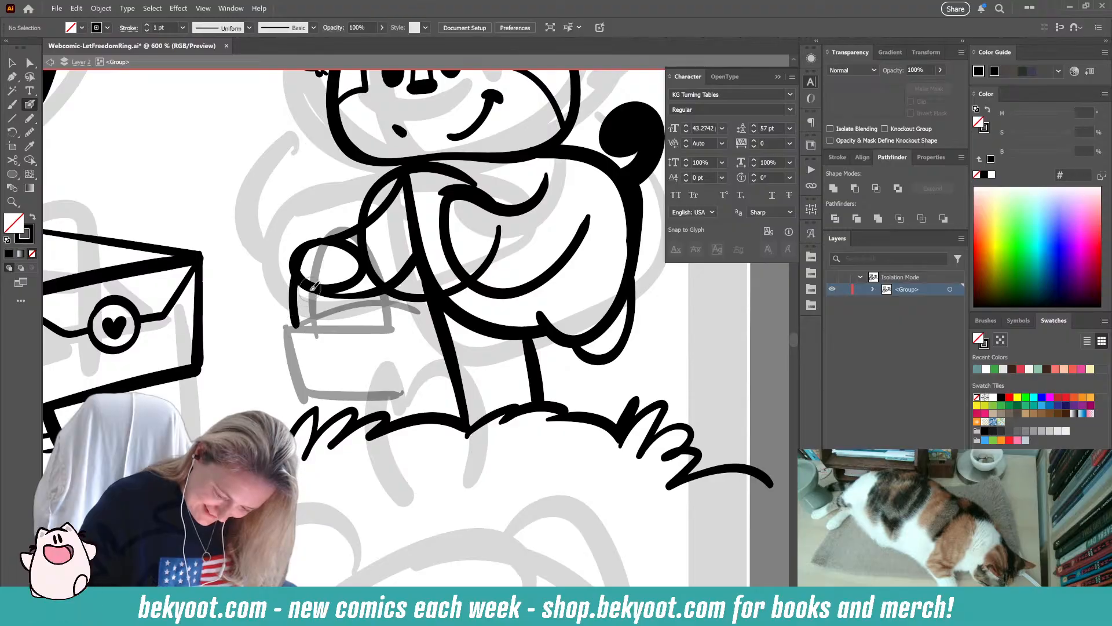
{"action": "left_click_drag", "start_coordinate": [315, 284], "coordinate": [318, 312]}
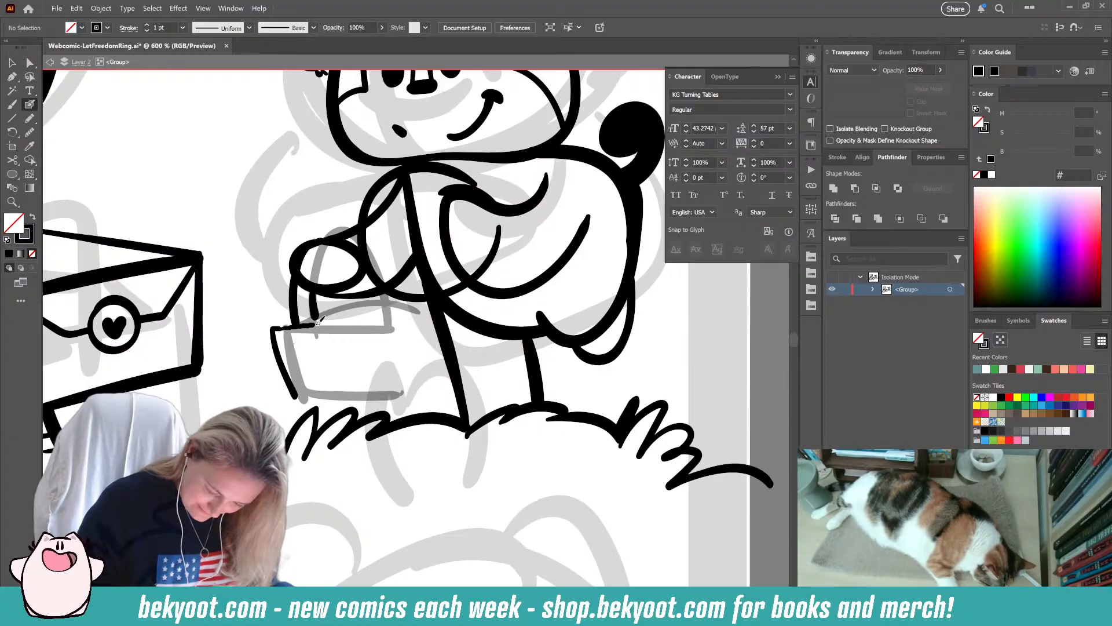
- Try inking the bag's body as a flat front shape with tapered sides, reworking its top and bottom edges
{"action": "key", "text": "ctrl+z"}
{"action": "left_click_drag", "start_coordinate": [291, 323], "coordinate": [356, 320]}
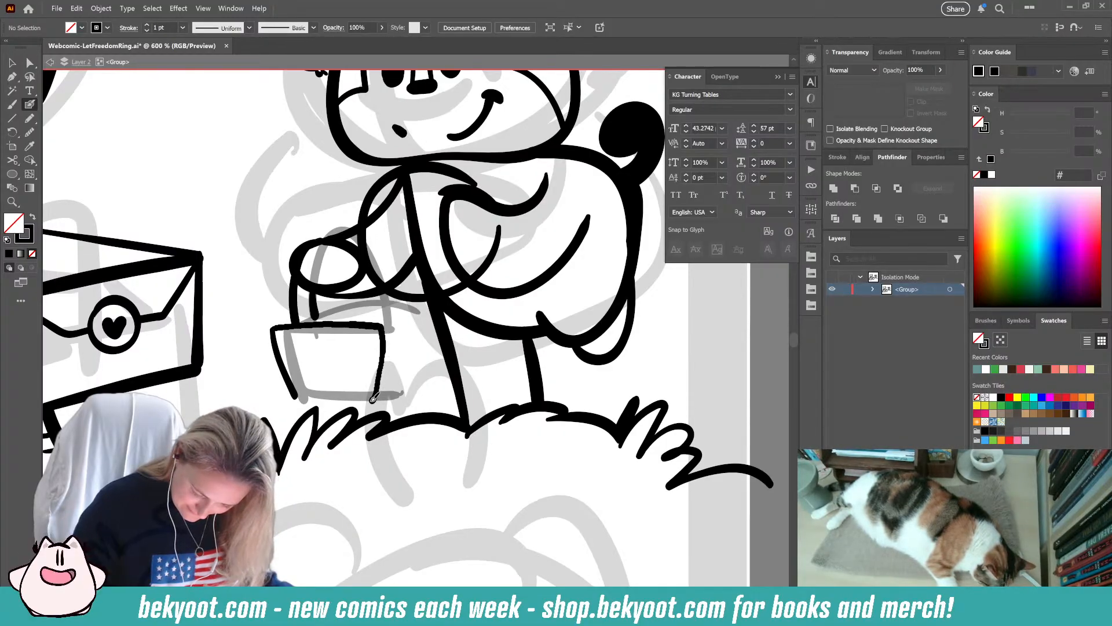
{"action": "left_click_drag", "start_coordinate": [296, 399], "coordinate": [294, 400]}
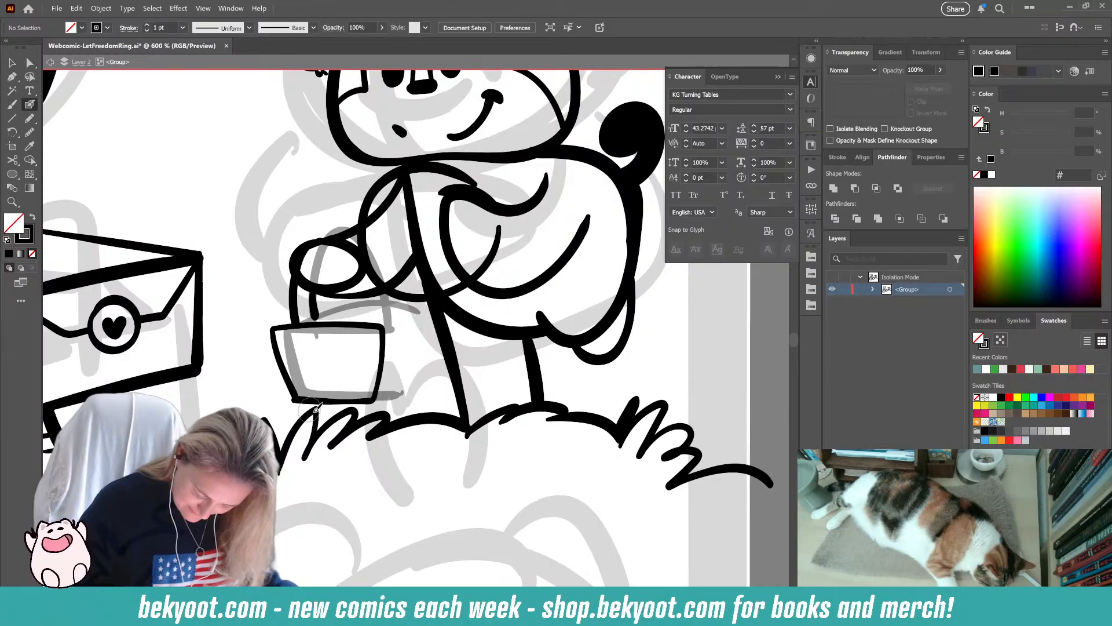
{"action": "key", "text": "ctrl+z"}
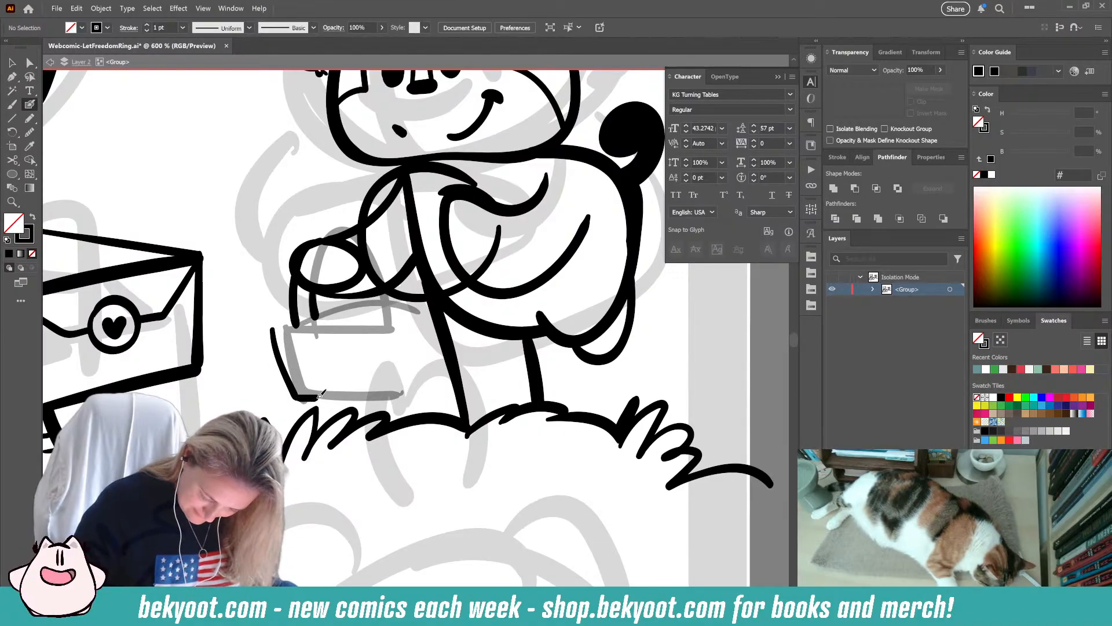
{"action": "left_click_drag", "start_coordinate": [354, 394], "coordinate": [313, 396]}
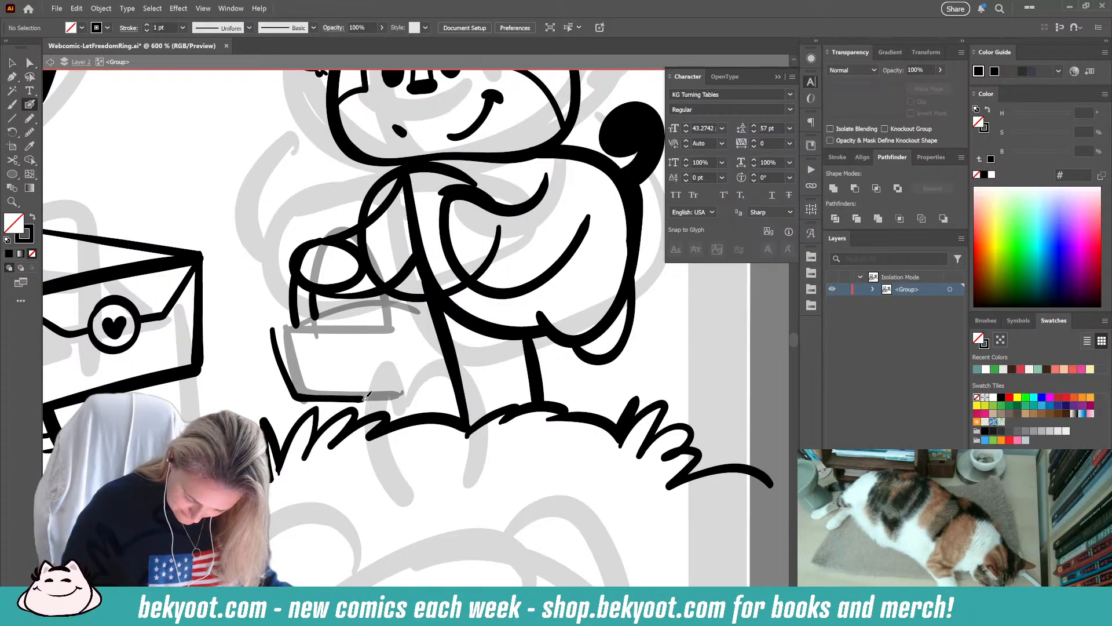
{"action": "mouse_move", "coordinate": [376, 365]}
{"action": "left_mouse_down"}
{"action": "mouse_move", "coordinate": [378, 327]}
{"action": "mouse_move", "coordinate": [321, 336]}
{"action": "mouse_move", "coordinate": [271, 328]}
{"action": "left_mouse_up"}
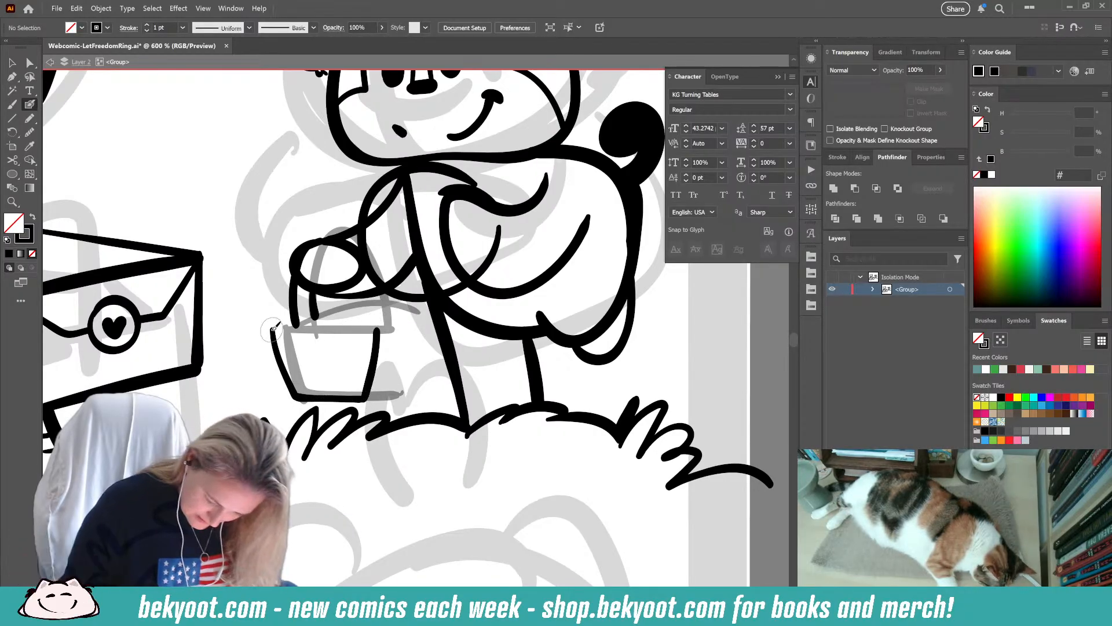
{"action": "left_click_drag", "start_coordinate": [368, 330], "coordinate": [376, 330]}
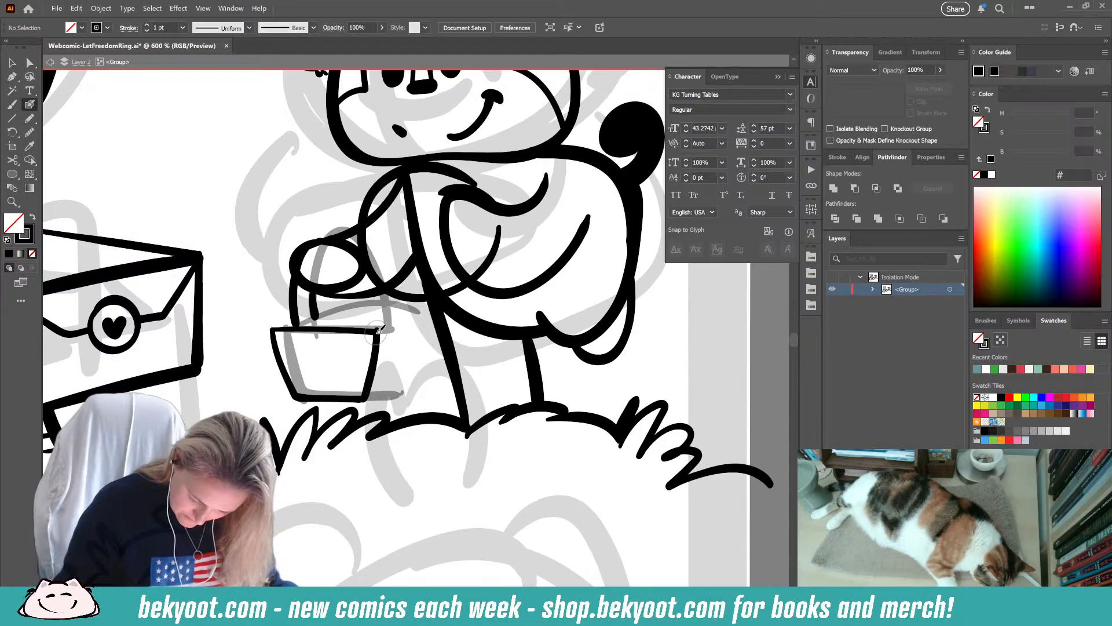
{"action": "key", "text": "ctrl+z"}
{"action": "left_click_drag", "start_coordinate": [285, 328], "coordinate": [298, 327]}
{"action": "key", "text": "ctrl+z"}
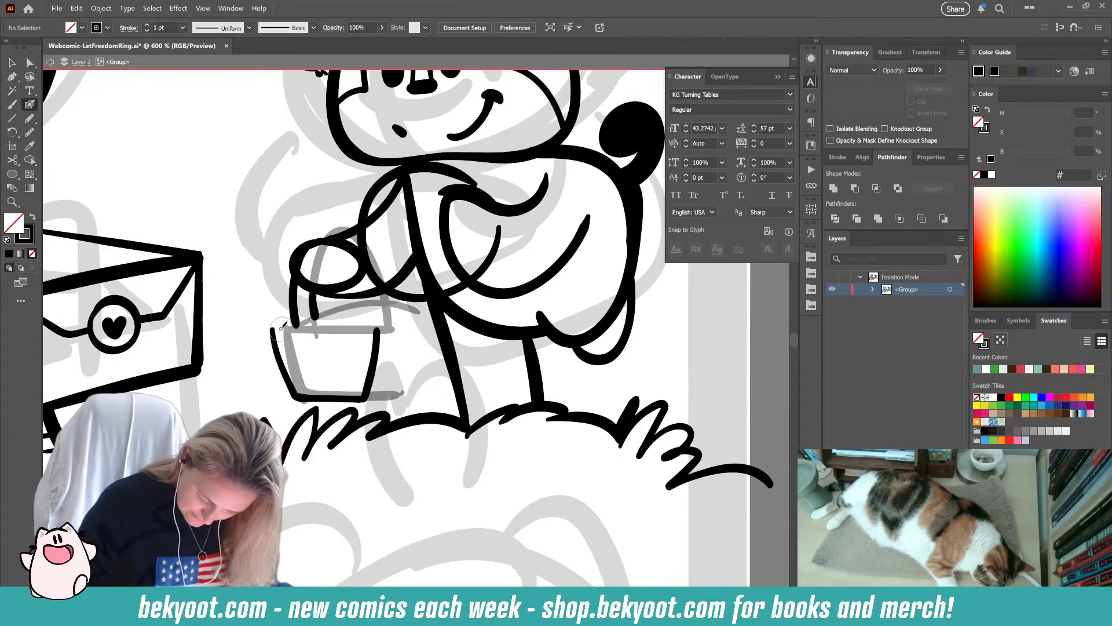
- Select the tapered bag body's strokes, try narrowing the shape, and delete the strokes
{"action": "left_click", "coordinate": [365, 328], "text": "ctrl"}
{"action": "left_click", "coordinate": [374, 360], "text": "ctrl+shift"}
{"action": "left_click", "coordinate": [342, 399], "text": "ctrl+shift"}
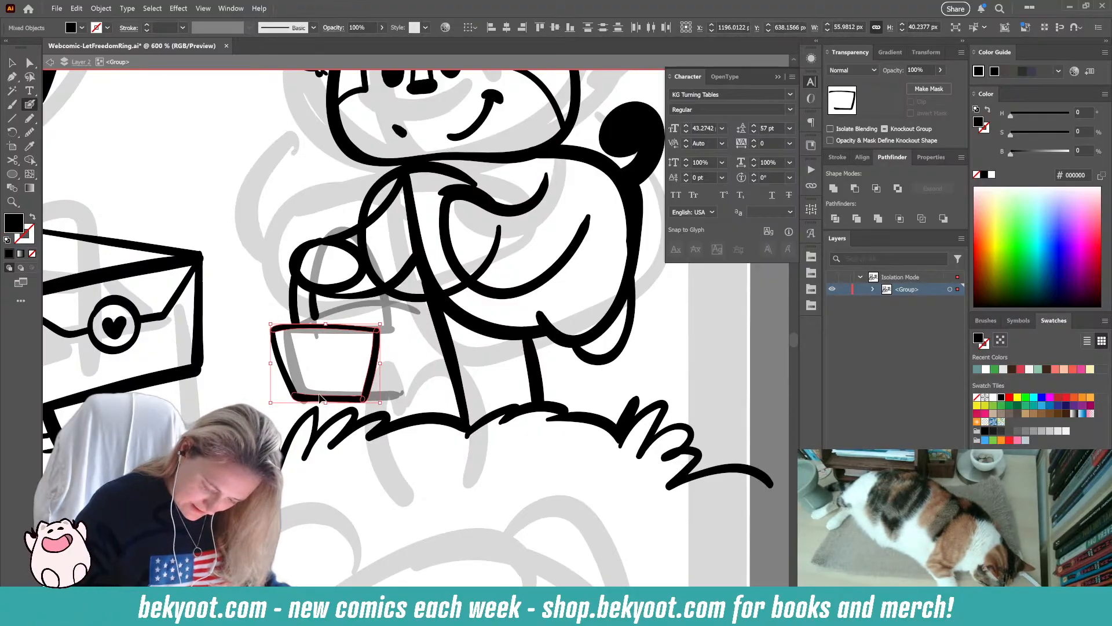
{"action": "left_click", "coordinate": [285, 374], "text": "ctrl+shift"}
{"action": "left_click_drag", "start_coordinate": [380, 363], "coordinate": [348, 339]}
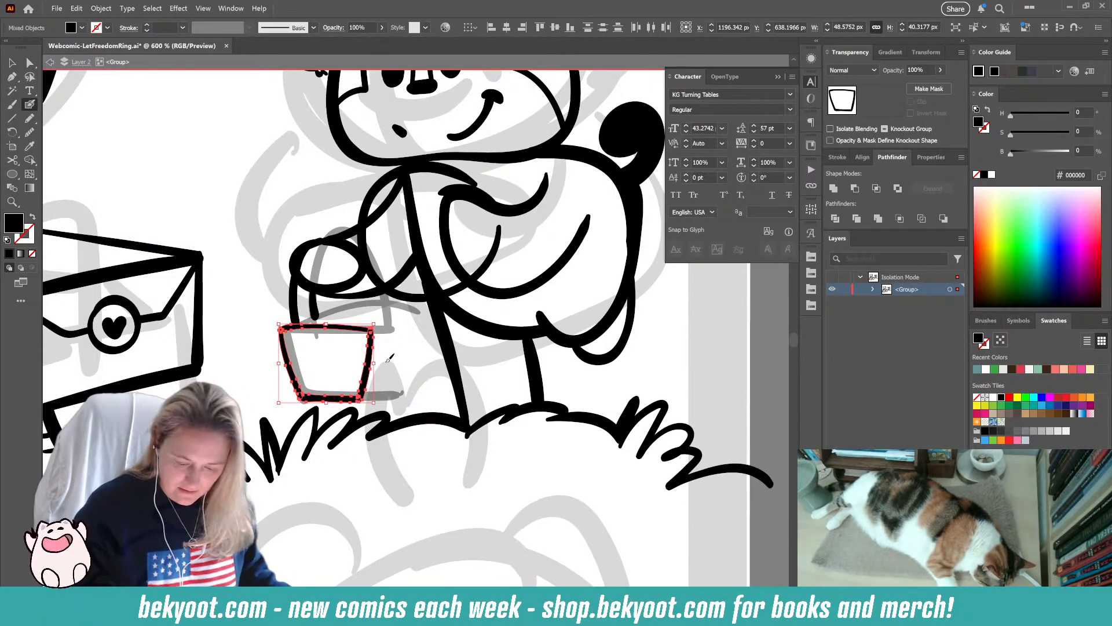
{"action": "key", "text": "ctrl+z"}
{"action": "key", "text": "Delete"}
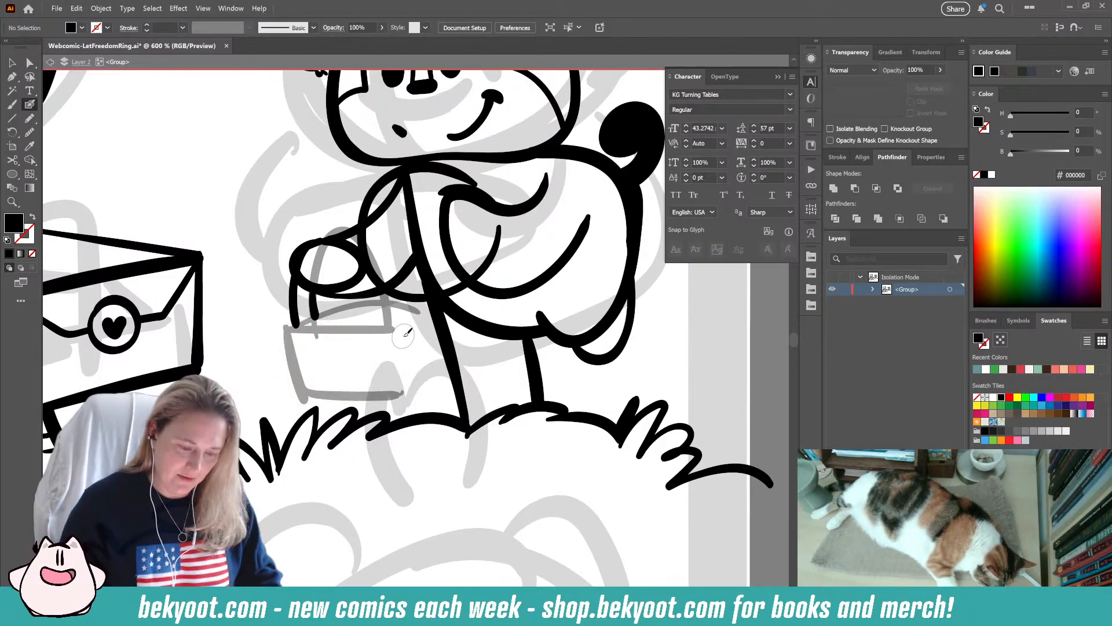
- Try inking the bag's body tilted upward toward the character, and delete those strokes
{"action": "left_click_drag", "start_coordinate": [410, 306], "coordinate": [356, 350]}
{"action": "key", "text": "ctrl+z"}
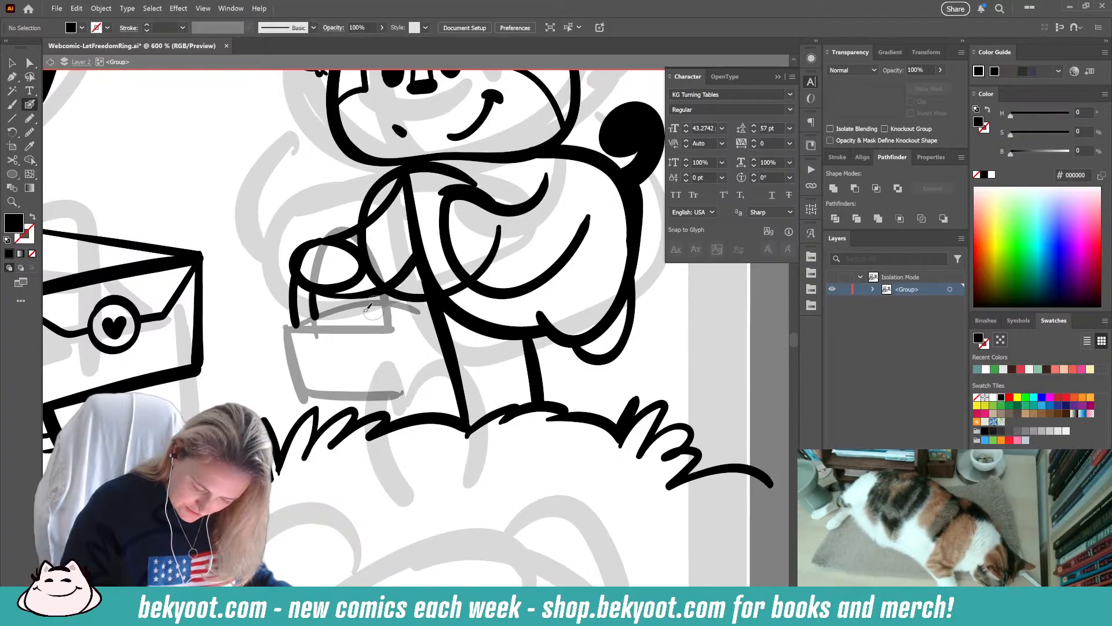
{"action": "mouse_move", "coordinate": [286, 331]}
{"action": "left_mouse_down"}
{"action": "mouse_move", "coordinate": [316, 394]}
{"action": "mouse_move", "coordinate": [407, 374]}
{"action": "left_mouse_up"}
{"action": "left_click_drag", "start_coordinate": [286, 335], "coordinate": [384, 309]}
{"action": "left_click", "coordinate": [377, 382], "text": "ctrl"}
{"action": "left_click", "coordinate": [308, 380], "text": "ctrl+shift"}
{"action": "left_click", "coordinate": [346, 320], "text": "ctrl+shift"}
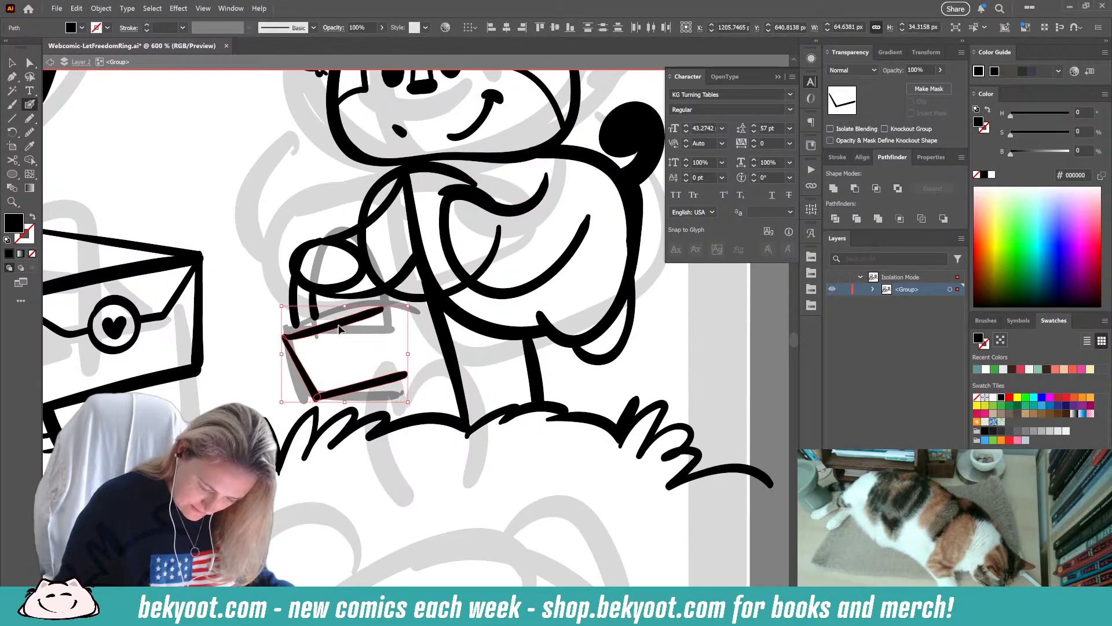
{"action": "key", "text": "Delete"}
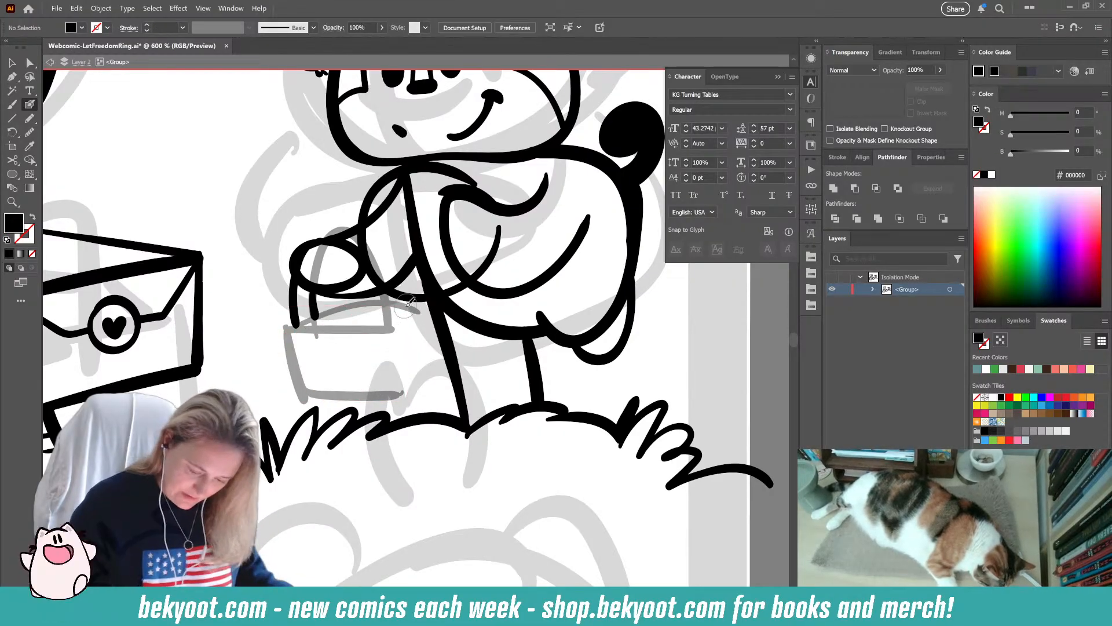
- Ink the bag as an open box in perspective, with its rim, left side, bottom and receding side edge
{"action": "mouse_move", "coordinate": [285, 320]}
{"action": "left_mouse_down"}
{"action": "mouse_move", "coordinate": [381, 330]}
{"action": "mouse_move", "coordinate": [420, 308]}
{"action": "left_mouse_up"}
{"action": "left_click_drag", "start_coordinate": [285, 323], "coordinate": [290, 339]}
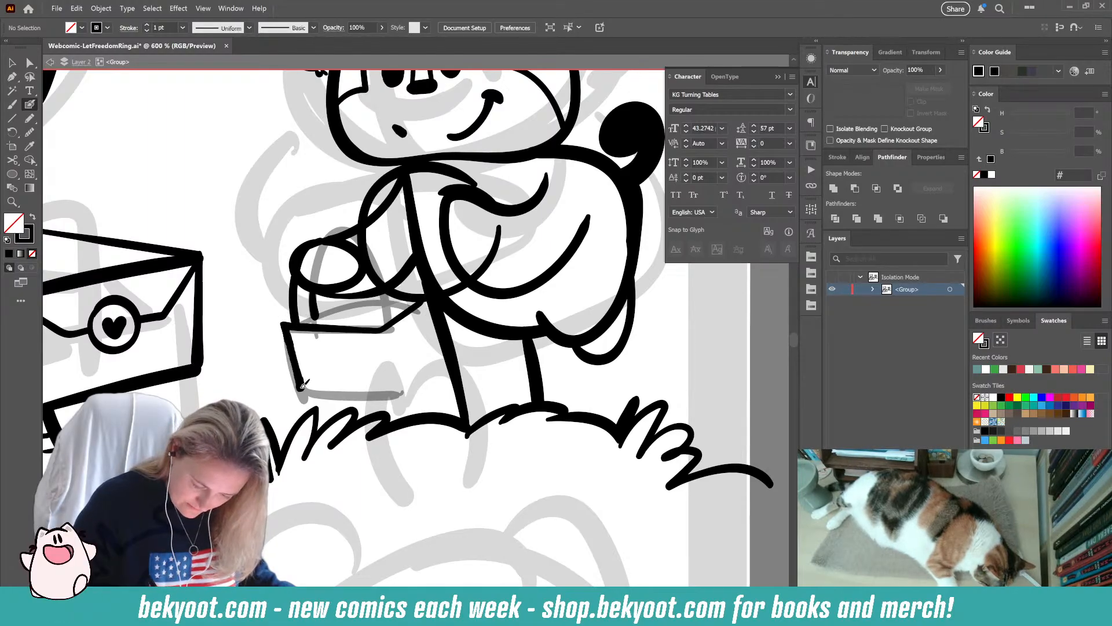
{"action": "mouse_move", "coordinate": [320, 386]}
{"action": "left_mouse_down"}
{"action": "mouse_move", "coordinate": [394, 391]}
{"action": "mouse_move", "coordinate": [443, 345]}
{"action": "left_mouse_up"}
{"action": "left_click_drag", "start_coordinate": [290, 319], "coordinate": [333, 297]}
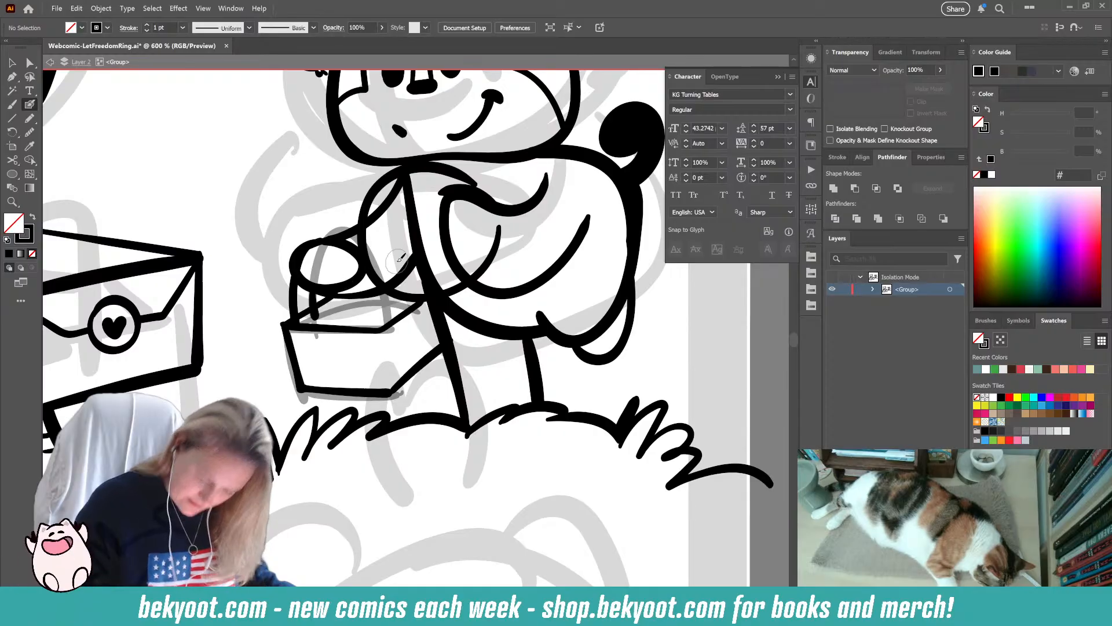
- Delete the outer curved handle stroke that runs from beside the hand to the box's rim
{"action": "left_click", "coordinate": [298, 316], "text": "ctrl"}
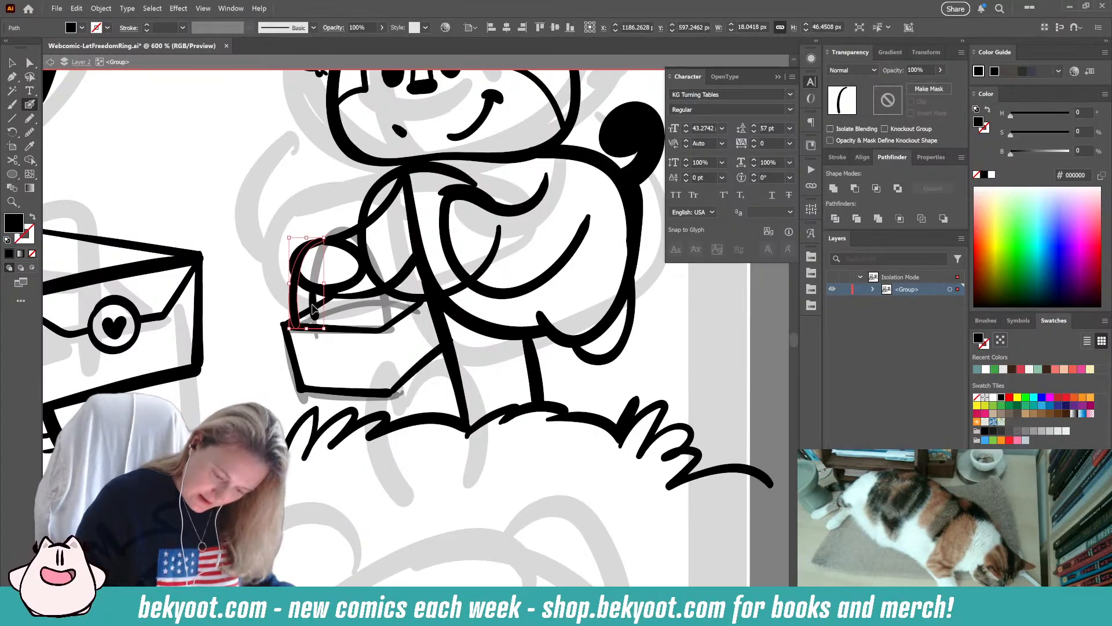
{"action": "left_click", "coordinate": [313, 307], "text": "ctrl+shift"}
{"action": "left_click", "coordinate": [315, 313], "text": "ctrl"}
{"action": "left_click", "coordinate": [298, 309], "text": "ctrl"}
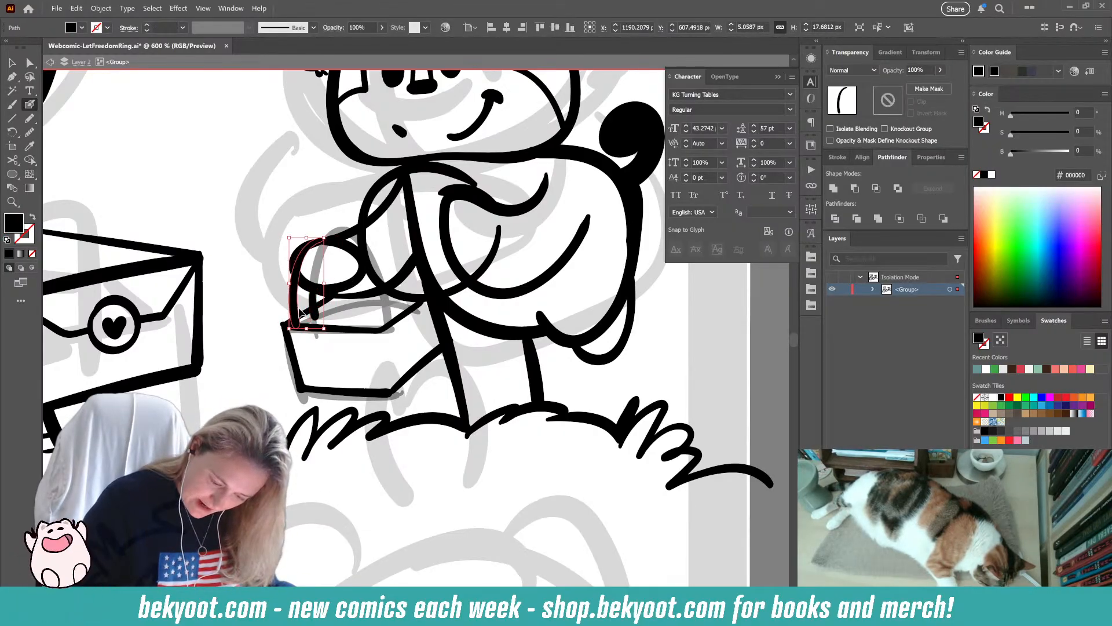
{"action": "key", "text": "Delete"}
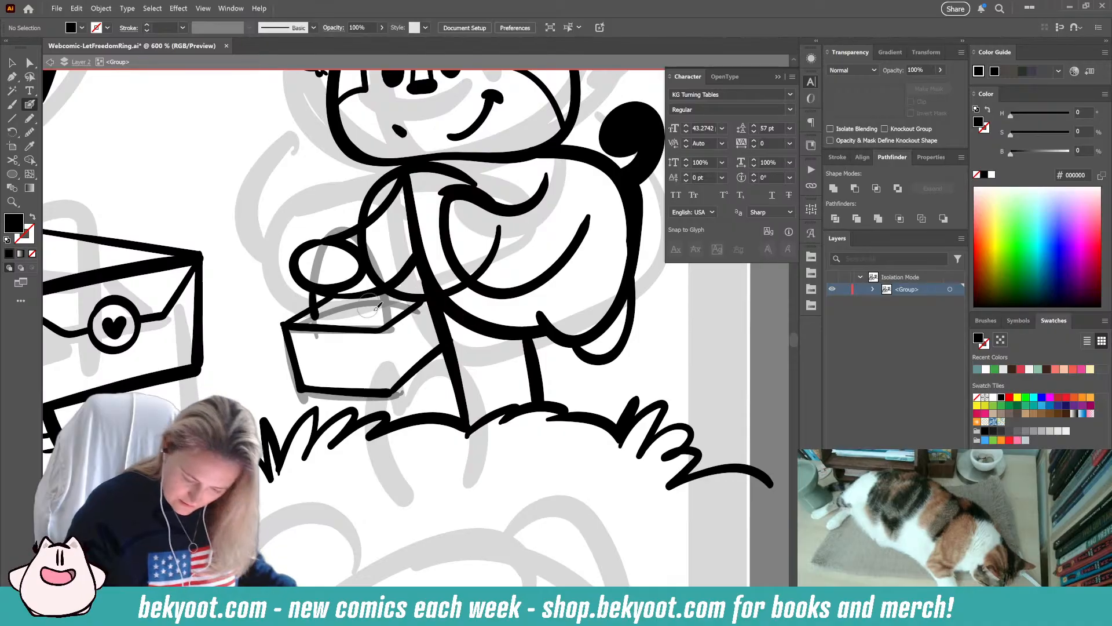
- Ink both sides of an arched handle running through the hand down to the box-shaped bag
{"action": "key", "text": "shift+x"}
{"action": "key", "text": "shift+x"}
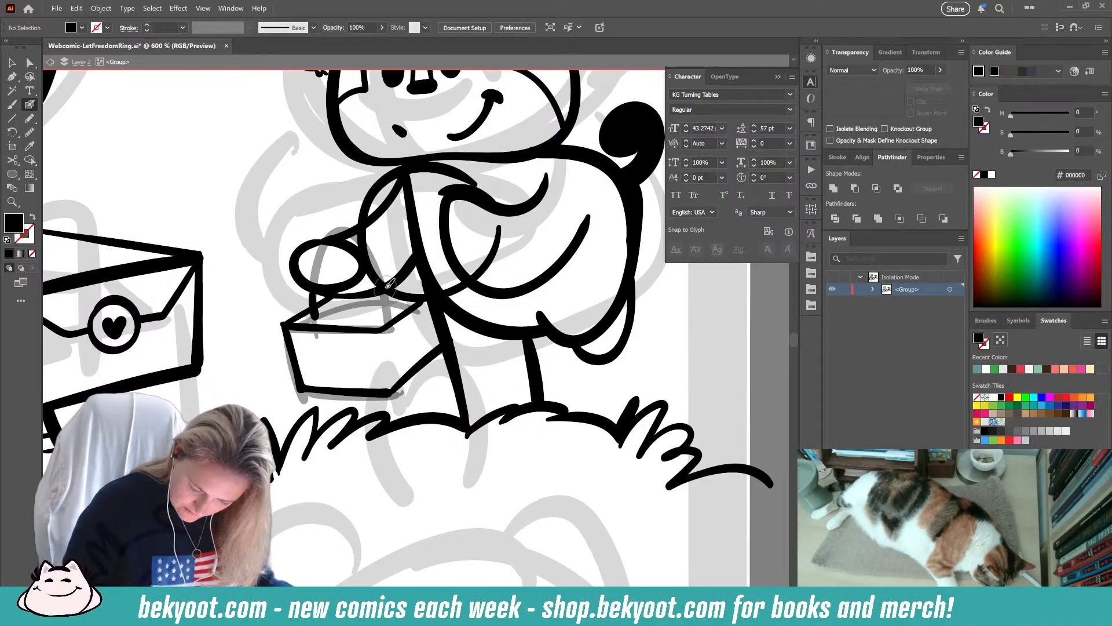
{"action": "key", "text": "shift+x"}
{"action": "key", "text": "shift+x"}
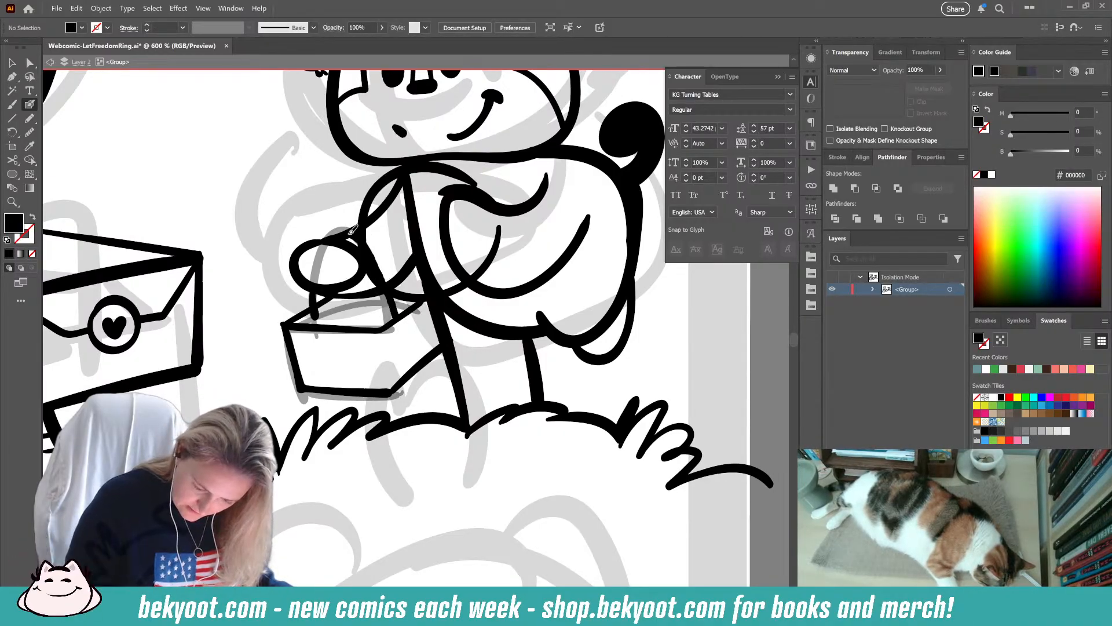
{"action": "left_click_drag", "start_coordinate": [324, 261], "coordinate": [313, 316]}
{"action": "key", "text": "shift+x"}
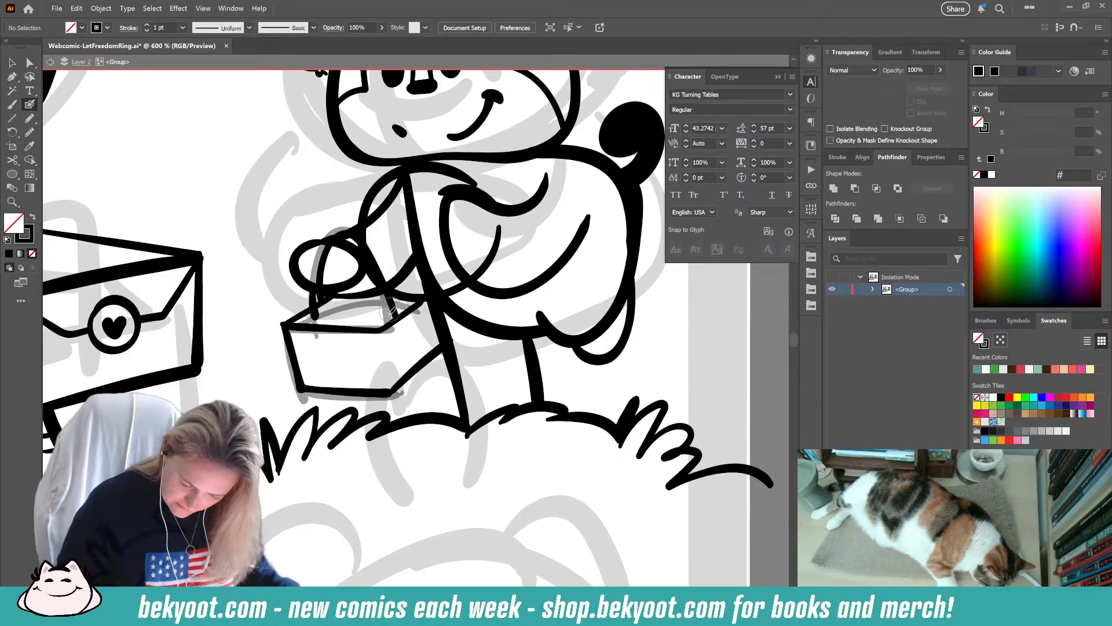
- Ink a more tapered left side and a vertical front corner on the bag, and redraw its receding side panel's edges
{"action": "left_click_drag", "start_coordinate": [390, 312], "coordinate": [397, 319]}
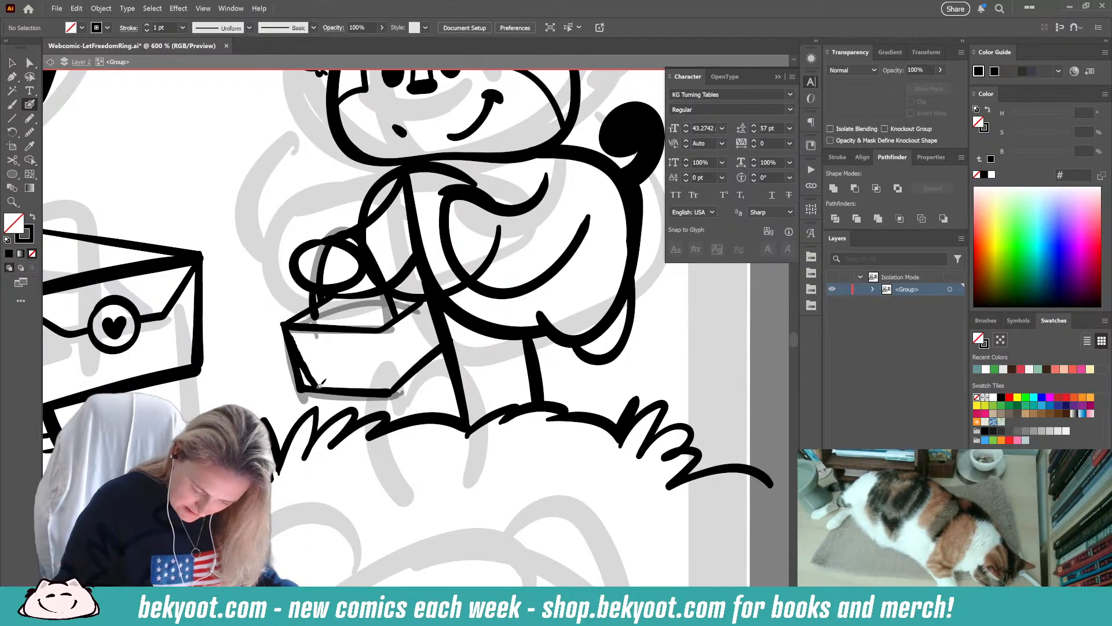
{"action": "mouse_move", "coordinate": [376, 390]}
{"action": "left_mouse_down"}
{"action": "mouse_move", "coordinate": [384, 329]}
{"action": "mouse_move", "coordinate": [386, 397]}
{"action": "mouse_move", "coordinate": [452, 340]}
{"action": "left_mouse_up"}
{"action": "key", "text": "ctrl+z"}
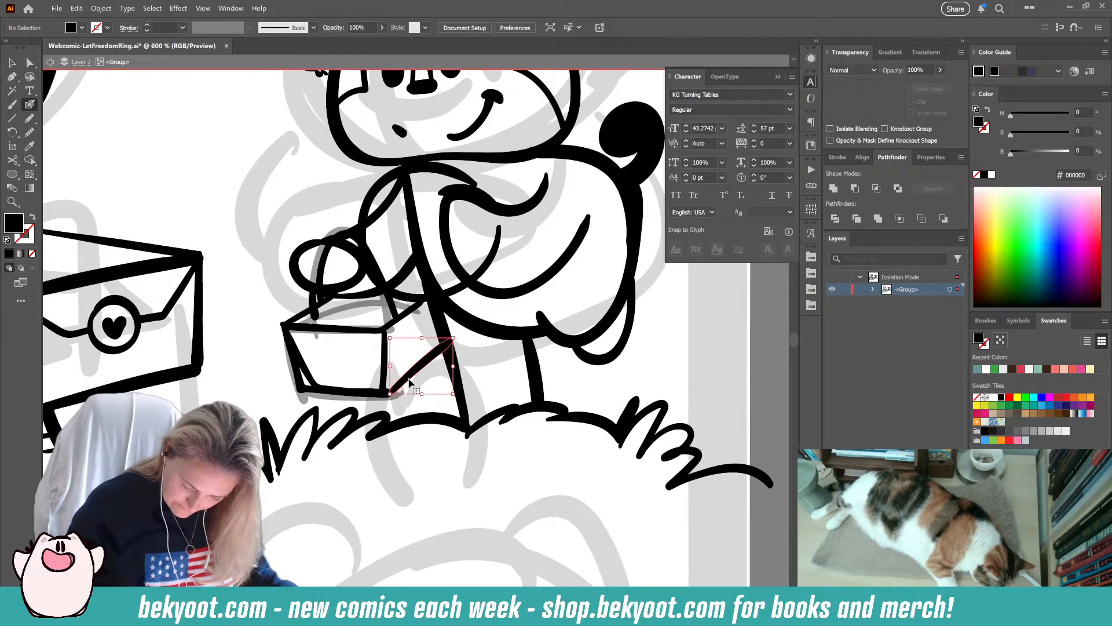
{"action": "key", "text": "ctrl+z"}
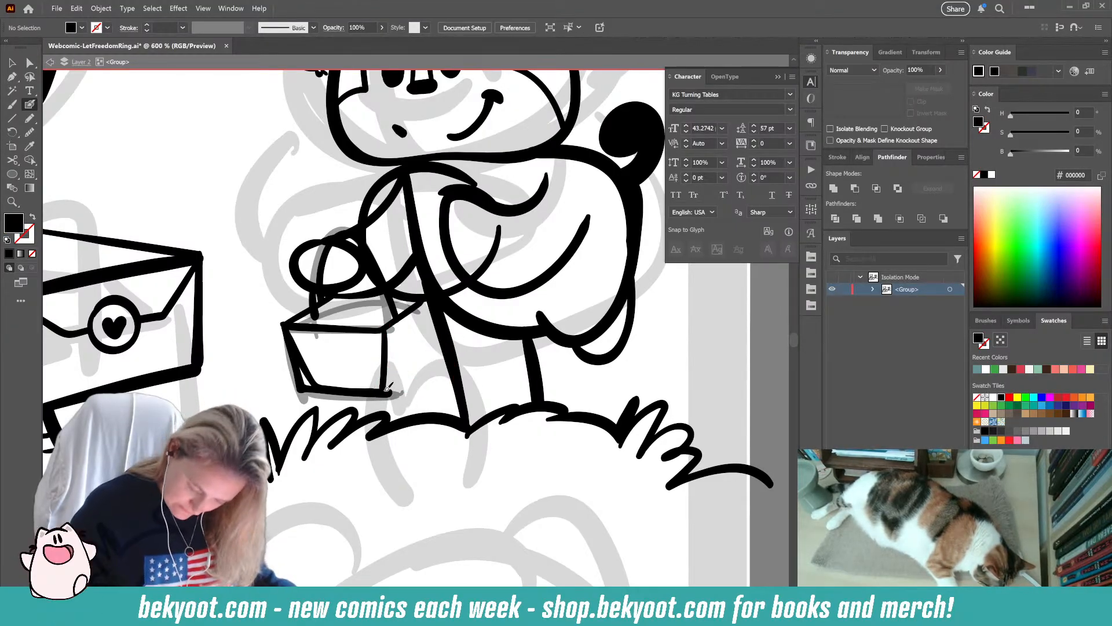
{"action": "mouse_move", "coordinate": [388, 387]}
{"action": "left_mouse_down"}
{"action": "mouse_move", "coordinate": [435, 349]}
{"action": "mouse_move", "coordinate": [436, 303]}
{"action": "left_mouse_up"}
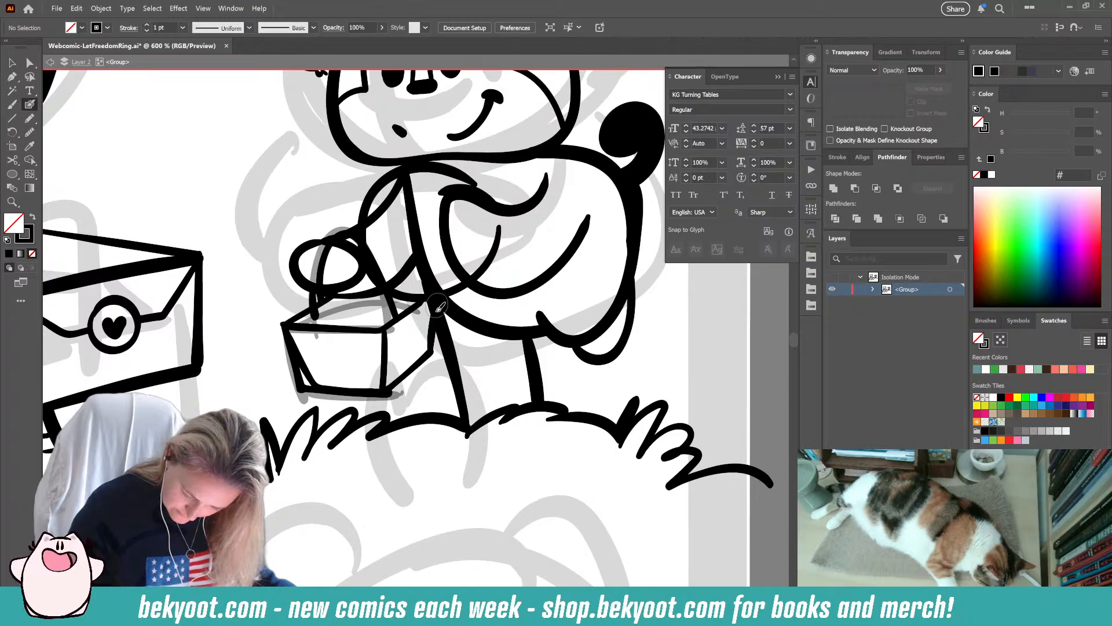
- Delete the older outline stroke along the bag's left side and bottom, outside the tapered one
{"action": "left_click", "coordinate": [390, 387], "text": "ctrl"}
{"action": "left_click", "coordinate": [316, 392], "text": "ctrl"}
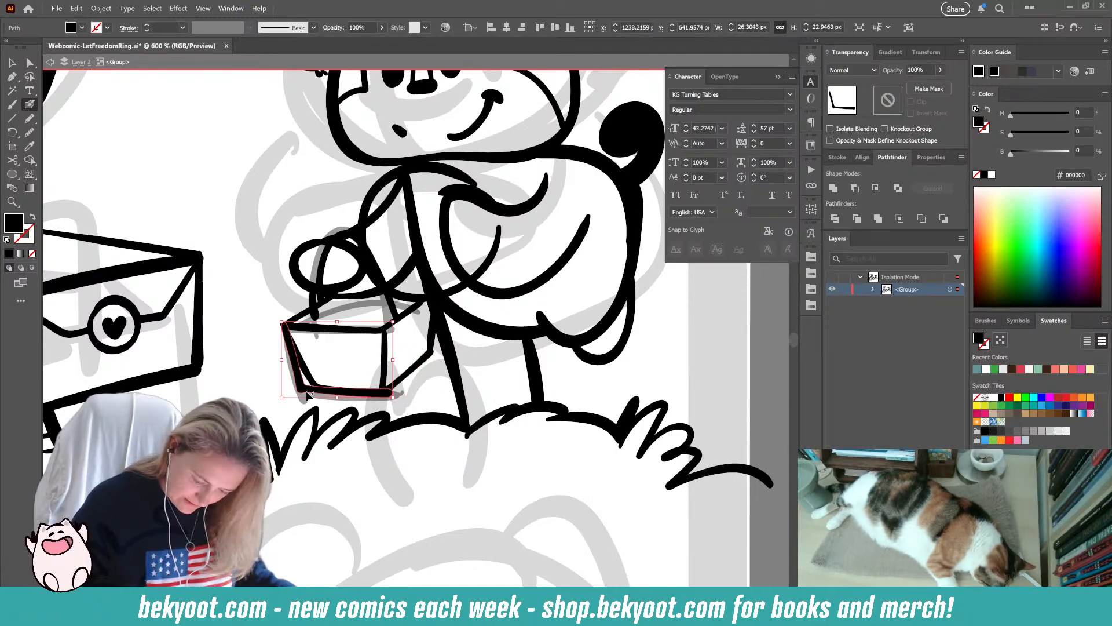
{"action": "key", "text": "Delete"}
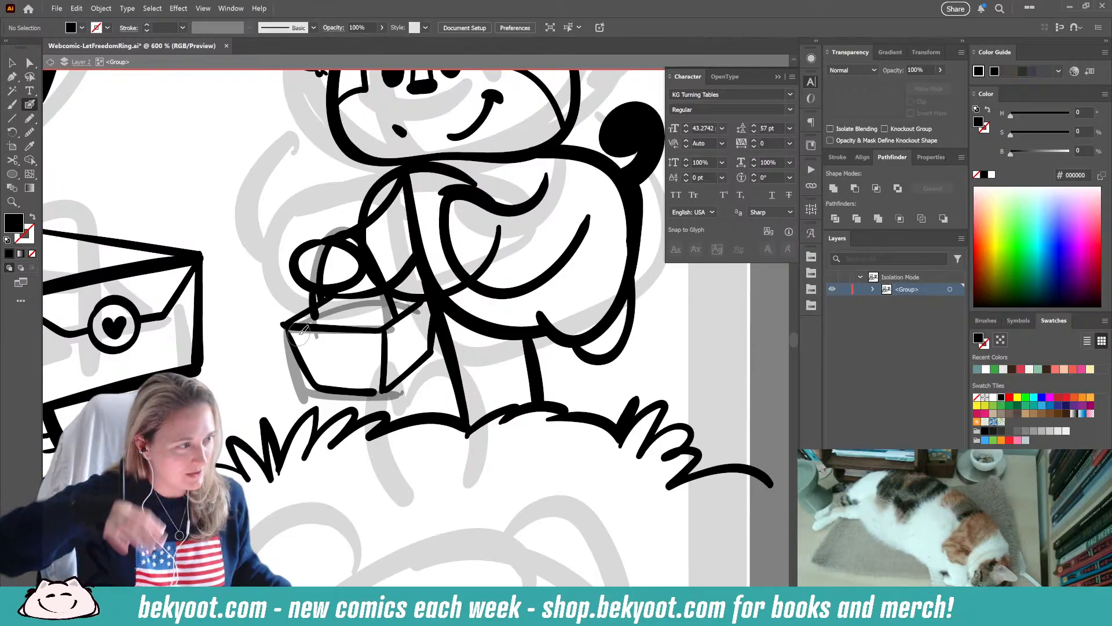
- Trim the lower end of the short handle post above the box's rim and widen the front outline to meet the vertical corner
{"action": "left_click_drag", "start_coordinate": [311, 288], "coordinate": [315, 317]}
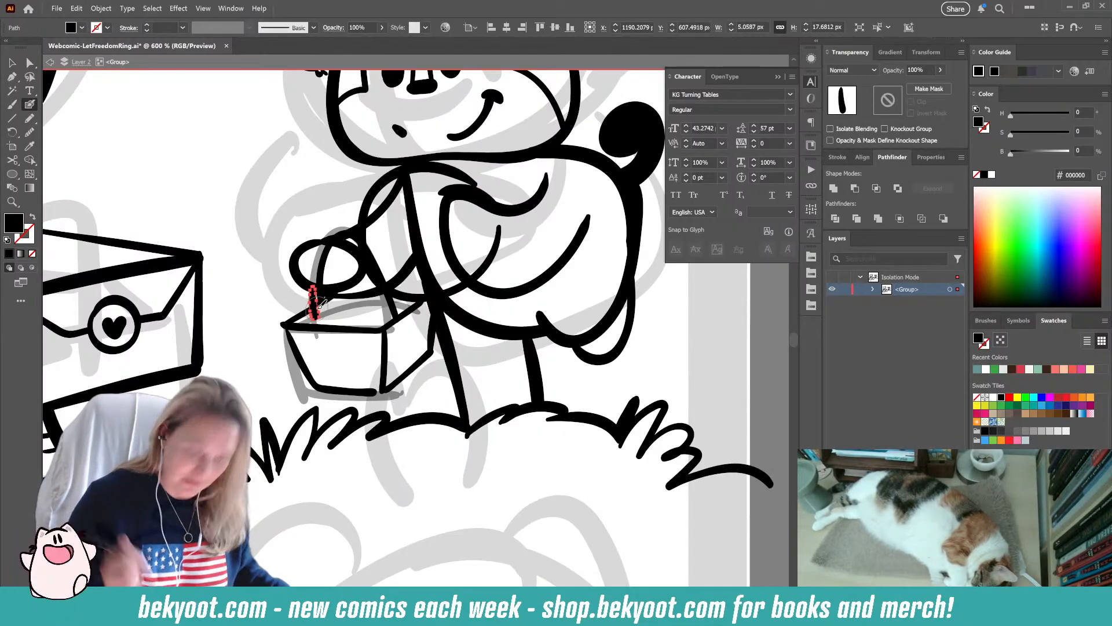
{"action": "left_click_drag", "start_coordinate": [322, 319], "coordinate": [311, 325]}
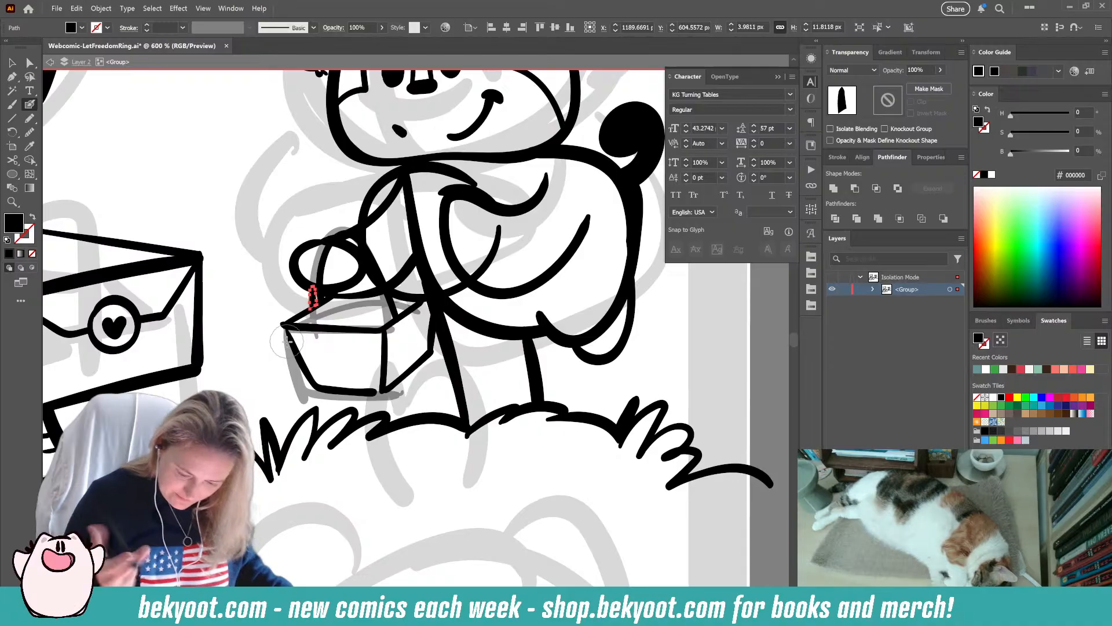
{"action": "left_click", "coordinate": [327, 424], "text": "ctrl"}
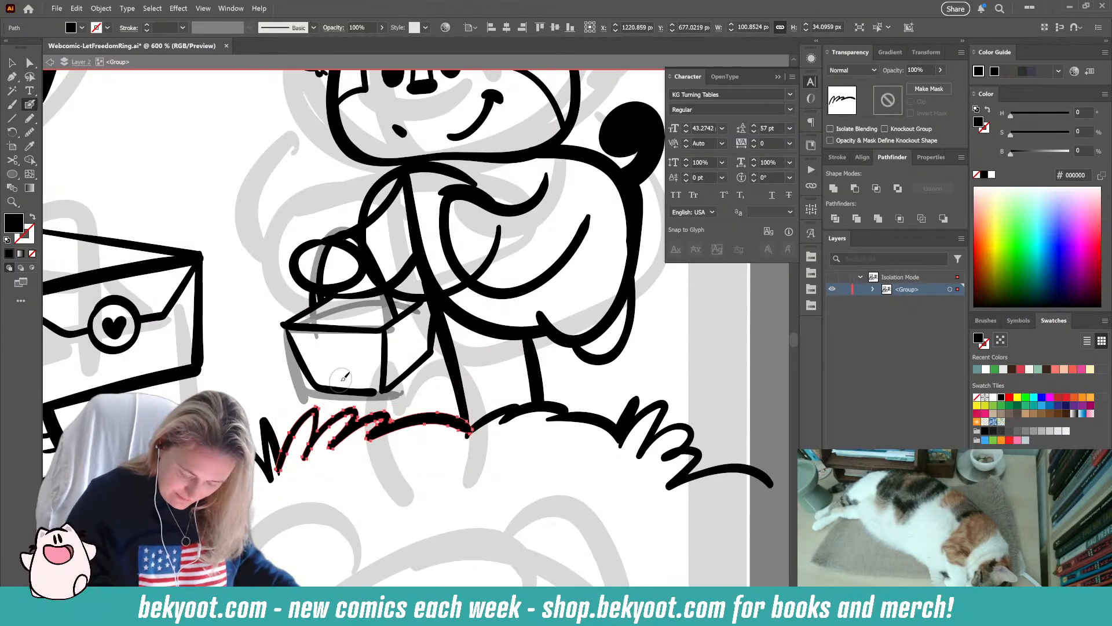
{"action": "left_click", "coordinate": [348, 393], "text": "ctrl"}
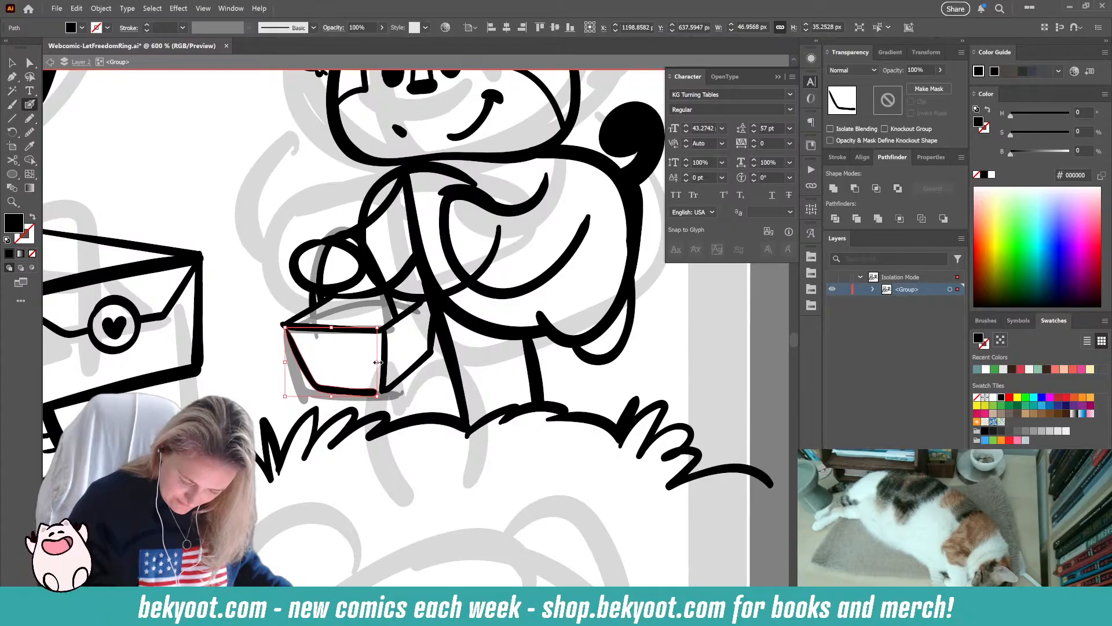
{"action": "left_click_drag", "start_coordinate": [378, 362], "coordinate": [383, 363]}
- Delete the grey rough sketch group behind the inked box and handle
{"action": "left_click", "coordinate": [405, 393], "text": "ctrl"}
{"action": "left_click", "coordinate": [400, 395], "text": "ctrl"}
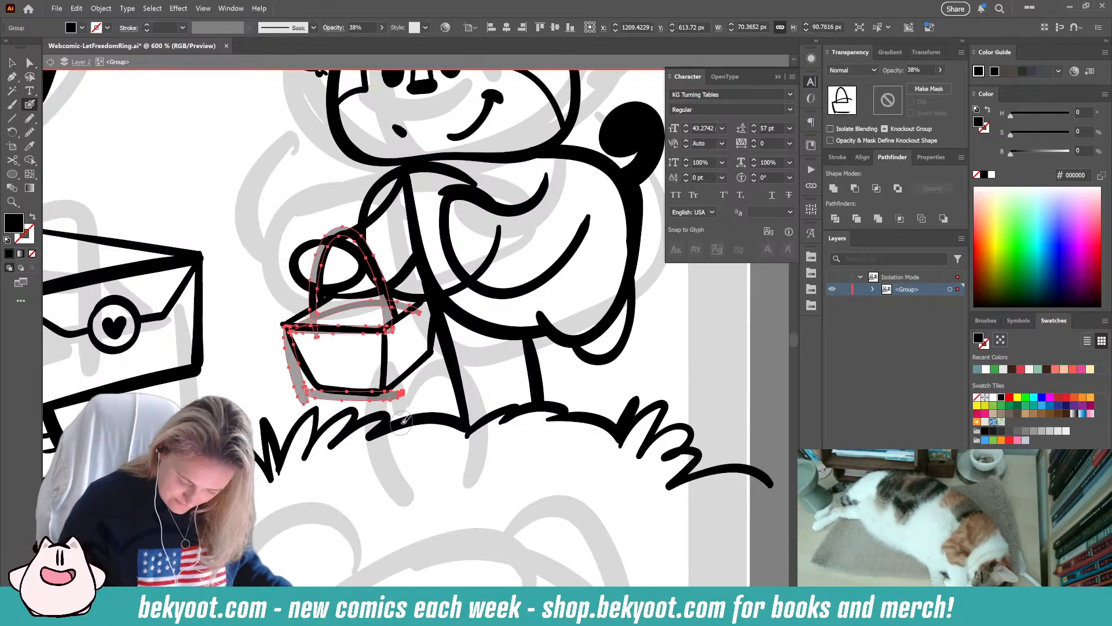
{"action": "key", "text": "Delete"}
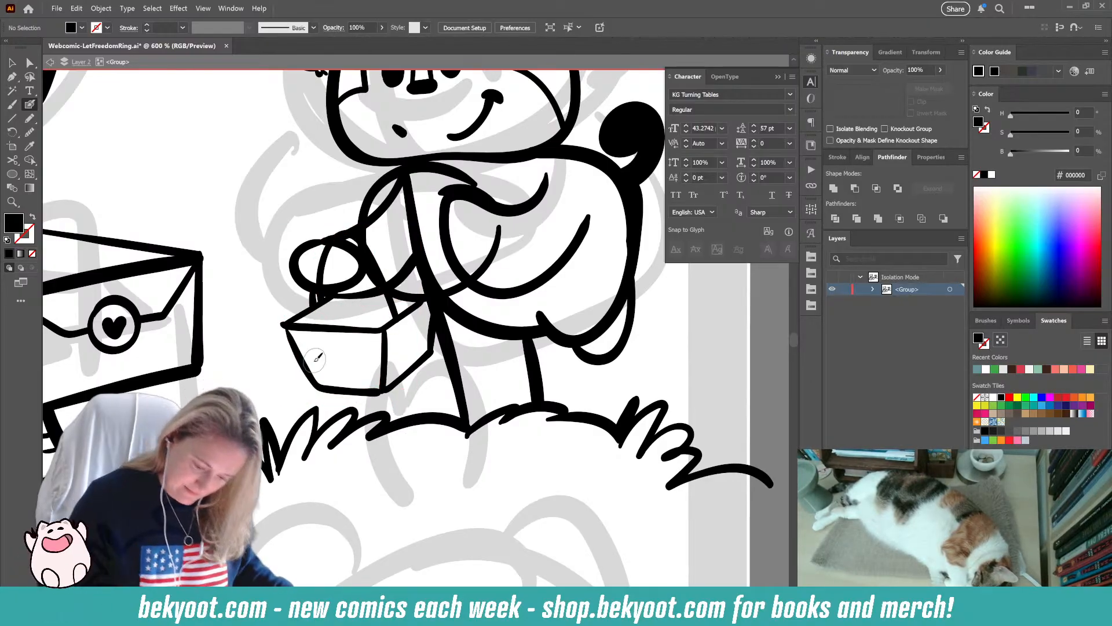
- Clean up the box's outer top corner where the rim meets the tapered side
{"action": "left_click", "coordinate": [297, 350], "text": "ctrl"}
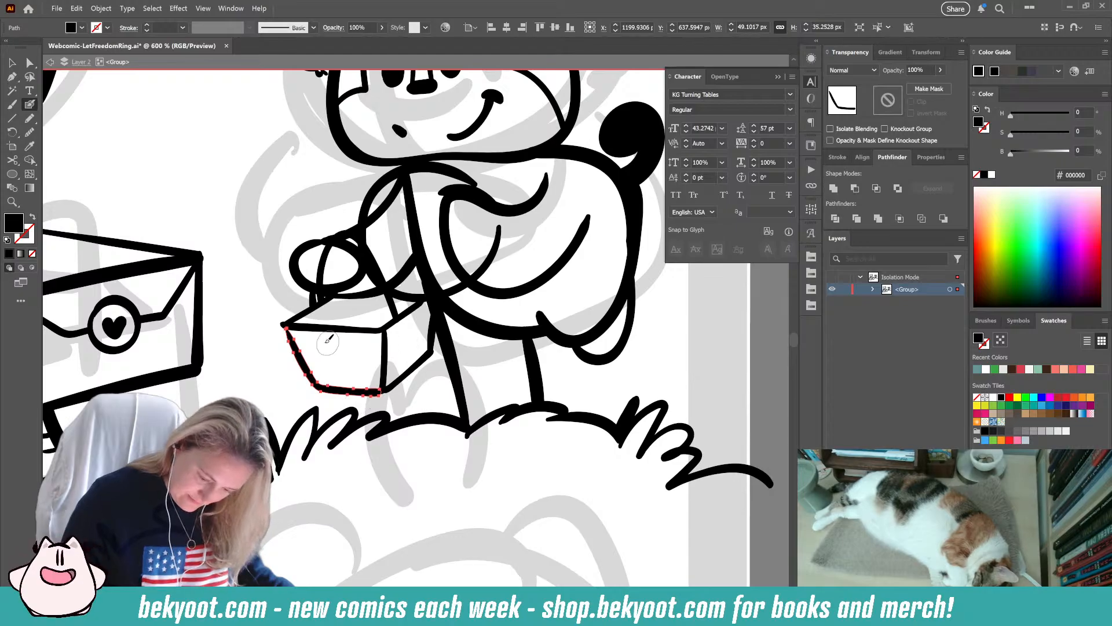
{"action": "left_click", "coordinate": [283, 323], "text": "ctrl"}
{"action": "mouse_move", "coordinate": [281, 317]}
{"action": "left_mouse_down"}
{"action": "mouse_move", "coordinate": [300, 317]}
{"action": "mouse_move", "coordinate": [290, 333]}
{"action": "mouse_move", "coordinate": [299, 357]}
{"action": "left_mouse_up"}
{"action": "left_click", "coordinate": [275, 353], "text": "ctrl"}
{"action": "left_click", "coordinate": [303, 375], "text": "ctrl"}
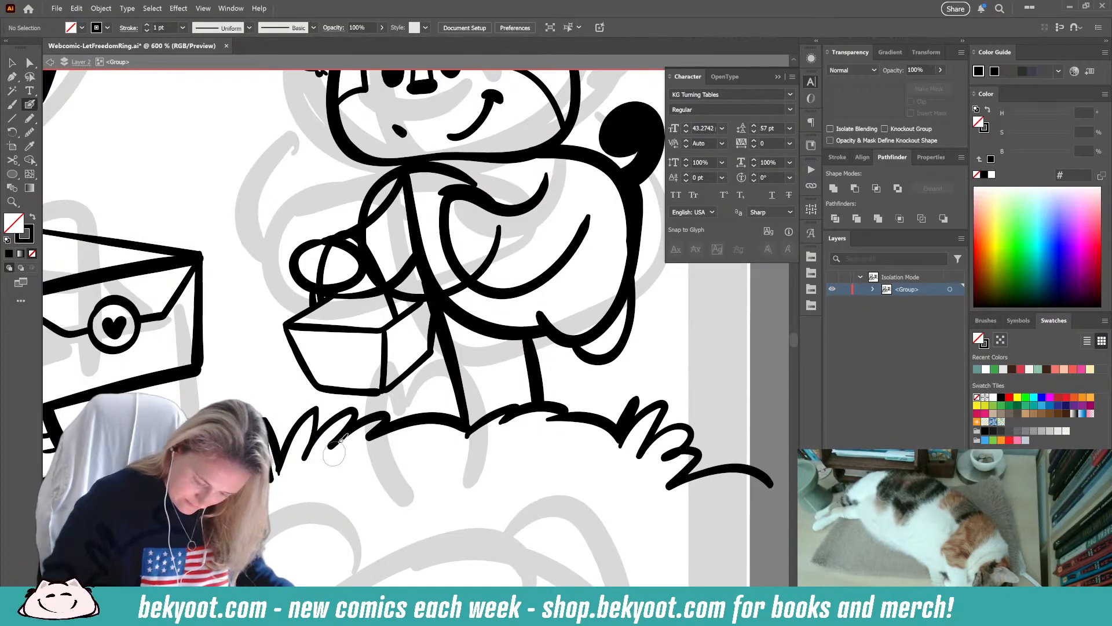
- Clean up the box's bottom front corner where the front and side panels' lower edges meet
{"action": "left_click_drag", "start_coordinate": [377, 393], "coordinate": [394, 385]}
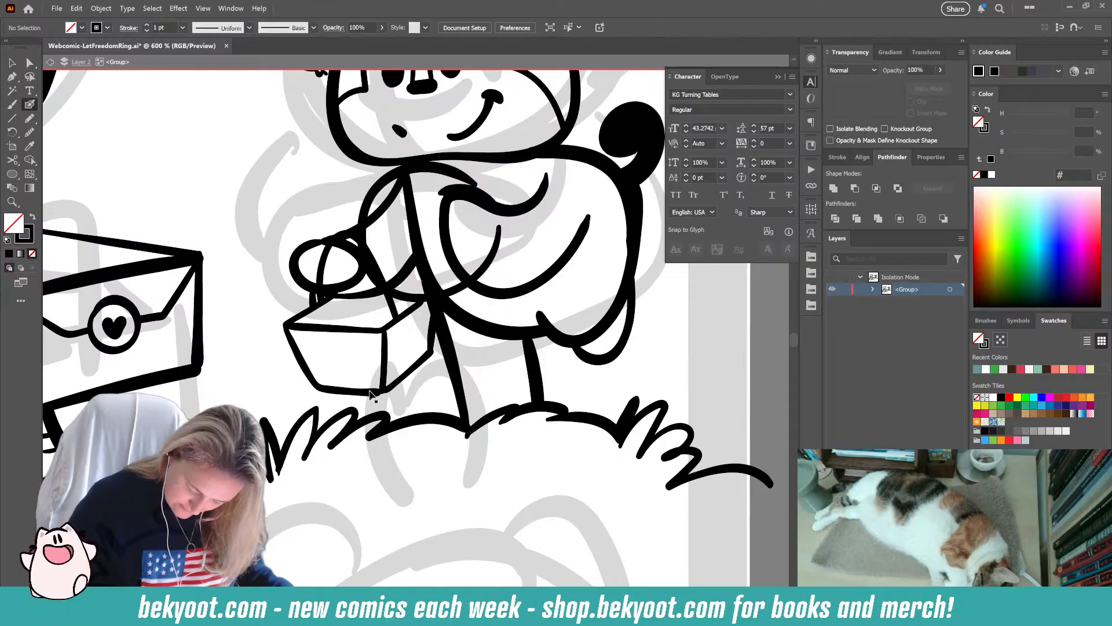
{"action": "left_click", "coordinate": [374, 392], "text": "ctrl"}
{"action": "left_click", "coordinate": [396, 398], "text": "ctrl"}
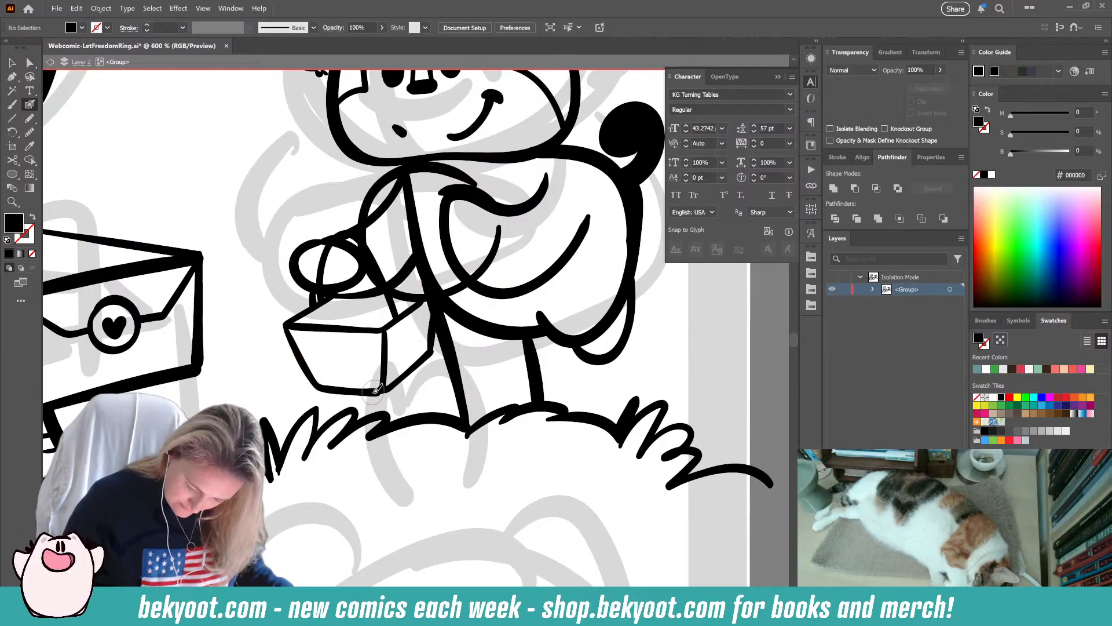
{"action": "left_click_drag", "start_coordinate": [404, 378], "coordinate": [428, 353]}
{"action": "key", "text": "ctrl+z"}
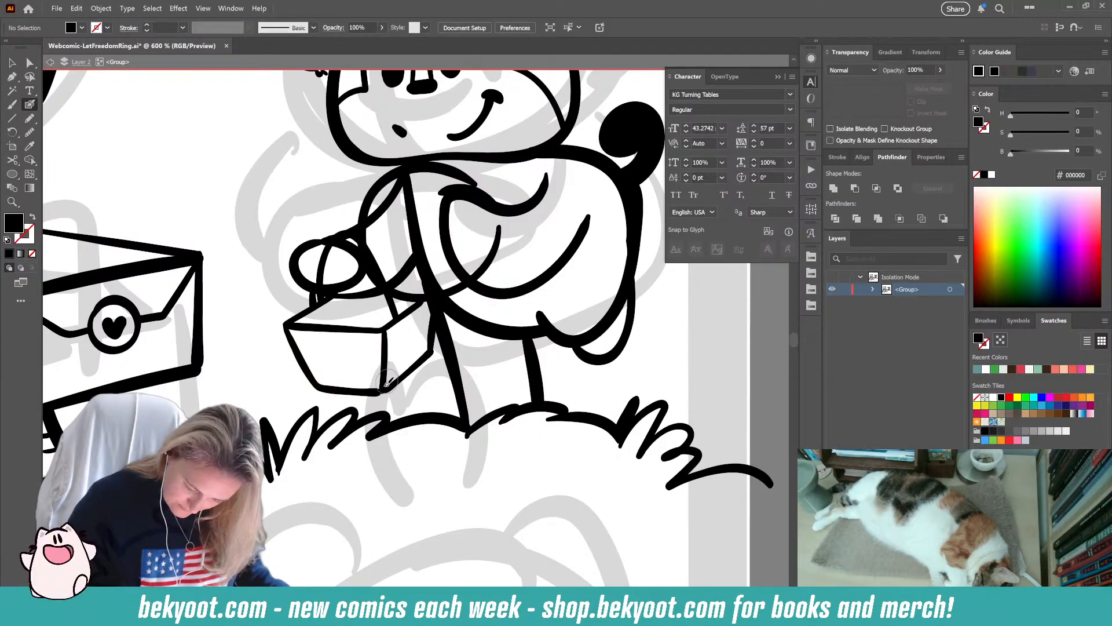
{"action": "left_click_drag", "start_coordinate": [380, 392], "coordinate": [428, 354]}
{"action": "key", "text": "ctrl+z"}
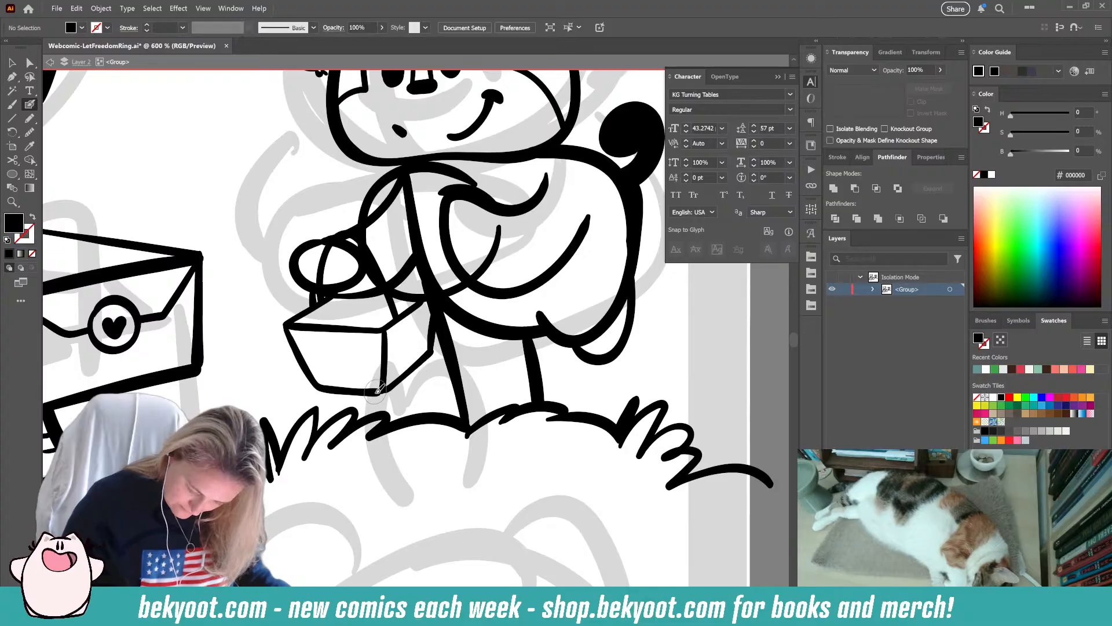
{"action": "left_click_drag", "start_coordinate": [375, 395], "coordinate": [395, 385]}
- Ink a band line below the rim across the box's front and side panels, and a rounded mound above the rim
{"action": "key", "text": "shift+x"}
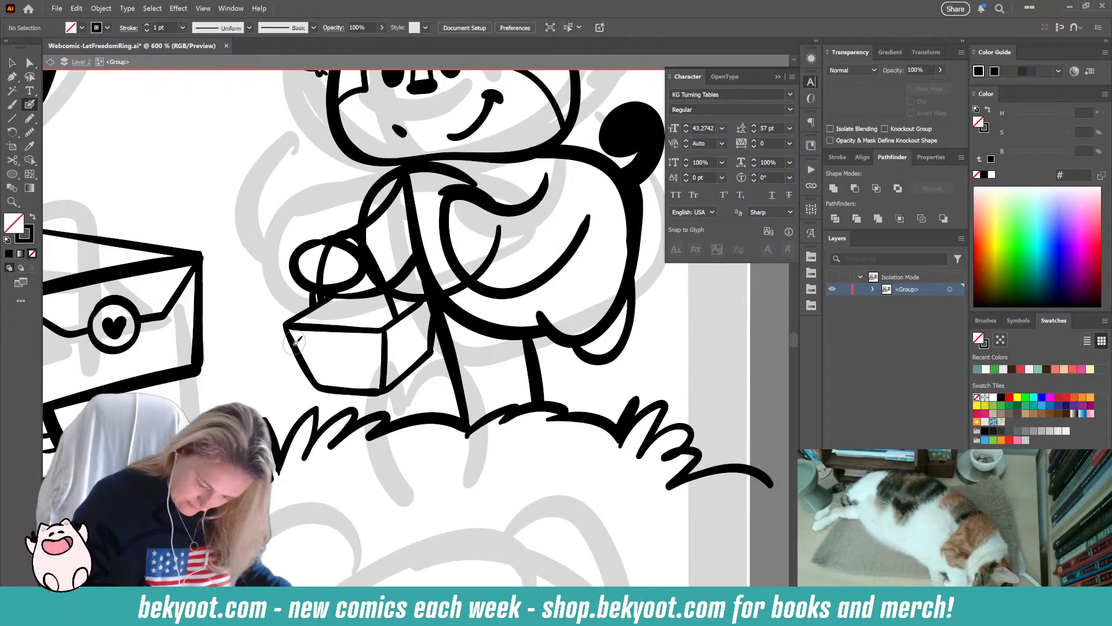
{"action": "left_click_drag", "start_coordinate": [380, 348], "coordinate": [432, 314]}
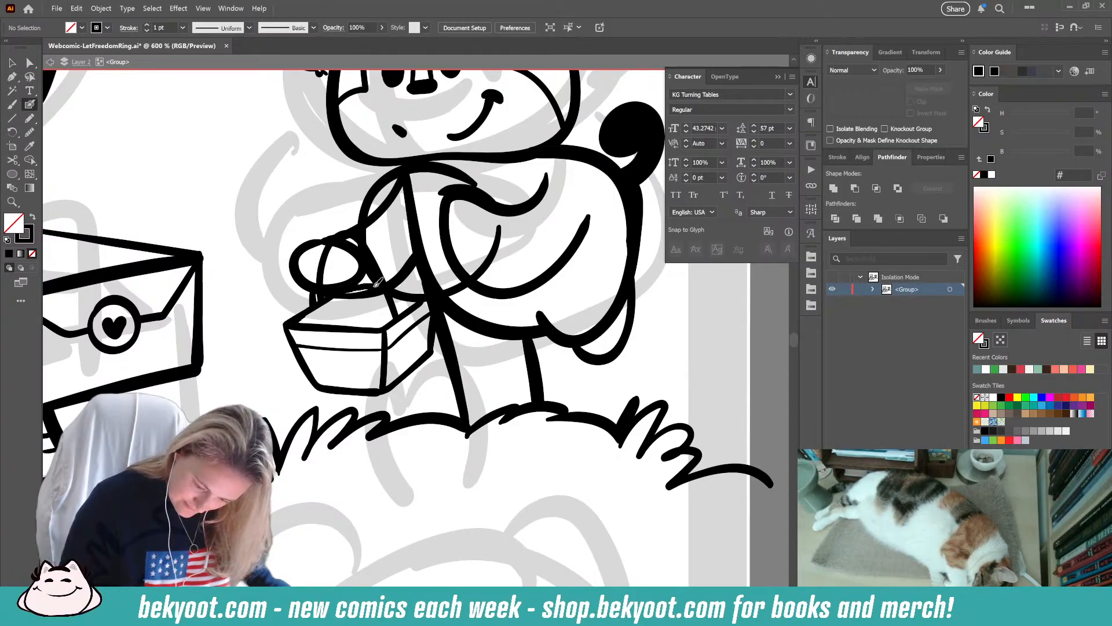
- Delete the curved arm stroke that runs beneath the hand and up toward the body
{"action": "left_click_drag", "start_coordinate": [382, 286], "coordinate": [420, 250]}
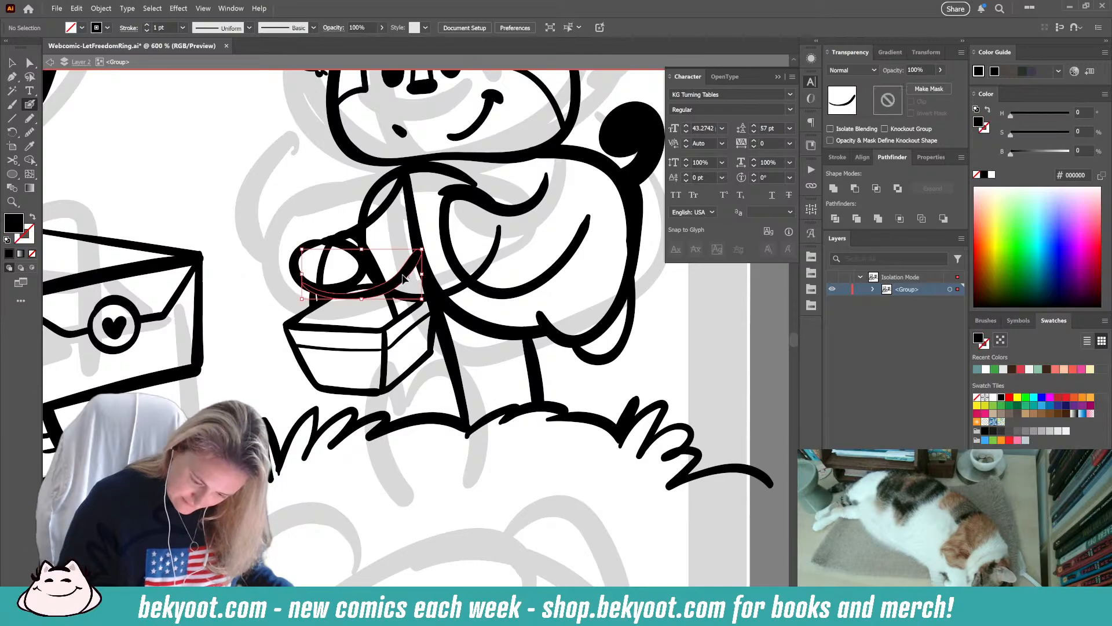
{"action": "key", "text": "ctrl+z"}
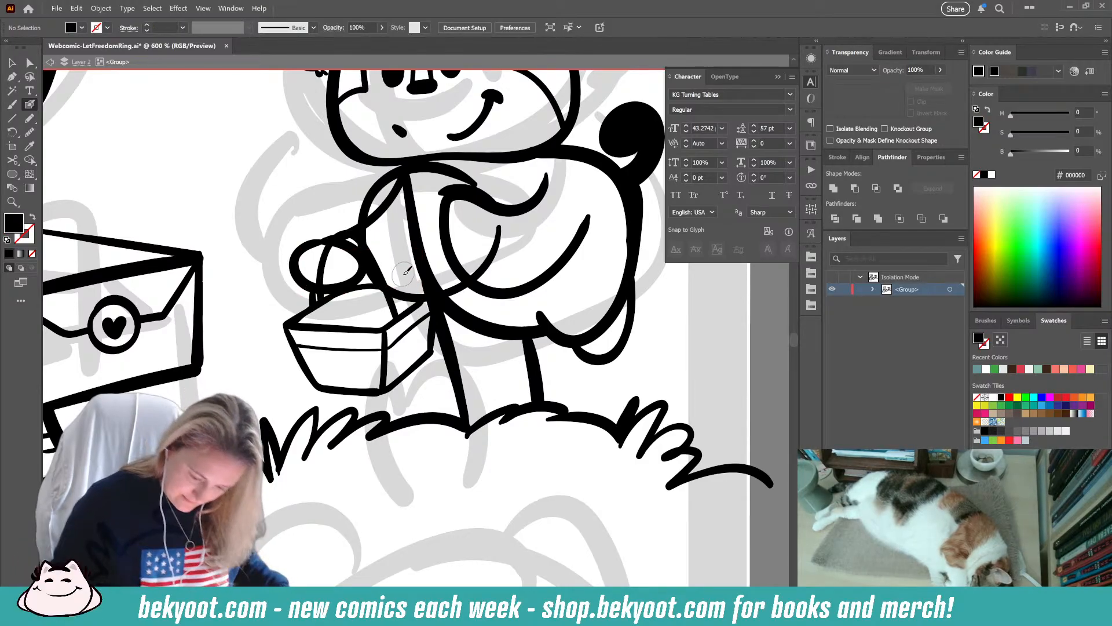
- Ink crossing curved lattice lines over the rounded mound on top of the basket
{"action": "key", "text": "shift+x"}
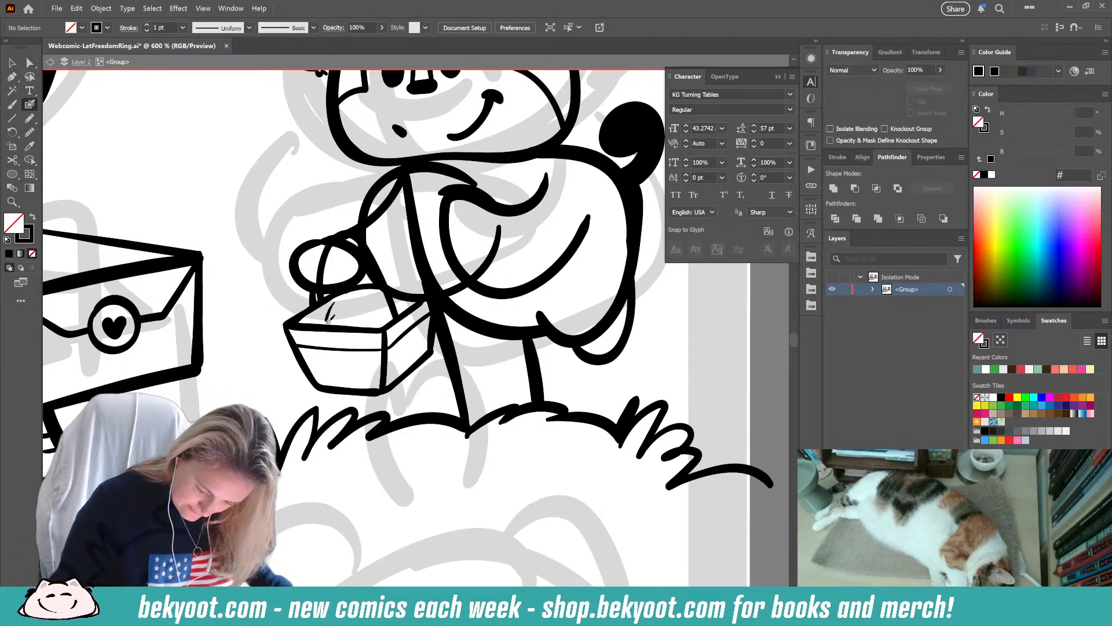
{"action": "key", "text": "ctrl+z"}
{"action": "mouse_move", "coordinate": [345, 293]}
{"action": "left_mouse_down"}
{"action": "mouse_move", "coordinate": [327, 314]}
{"action": "mouse_move", "coordinate": [355, 308]}
{"action": "mouse_move", "coordinate": [346, 331]}
{"action": "left_mouse_up"}
{"action": "mouse_move", "coordinate": [388, 292]}
{"action": "left_mouse_down"}
{"action": "mouse_move", "coordinate": [367, 327]}
{"action": "mouse_move", "coordinate": [367, 288]}
{"action": "mouse_move", "coordinate": [359, 325]}
{"action": "mouse_move", "coordinate": [394, 314]}
{"action": "left_mouse_up"}
{"action": "key", "text": "ctrl+z"}
{"action": "key", "text": "ctrl+z"}
{"action": "key", "text": "ctrl+z"}
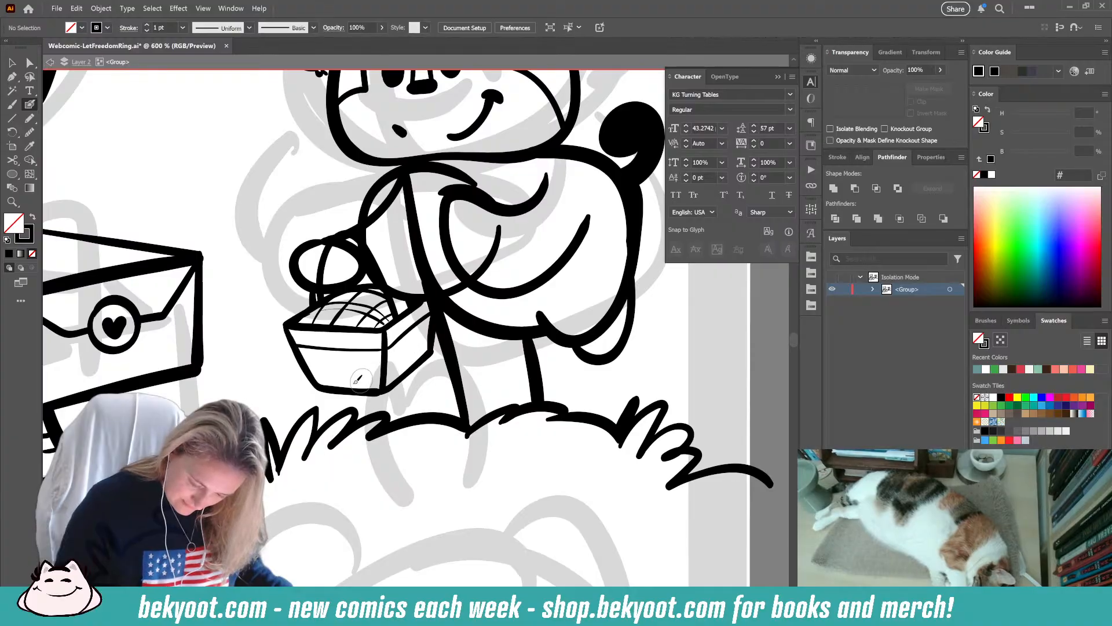
- Ink thin vertical slat lines below the band on the basket's front and side panels
{"action": "mouse_move", "coordinate": [317, 349]}
{"action": "left_mouse_down"}
{"action": "mouse_move", "coordinate": [332, 385]}
{"action": "mouse_move", "coordinate": [356, 353]}
{"action": "mouse_move", "coordinate": [355, 386]}
{"action": "left_mouse_up"}
{"action": "left_click_drag", "start_coordinate": [405, 339], "coordinate": [398, 377]}
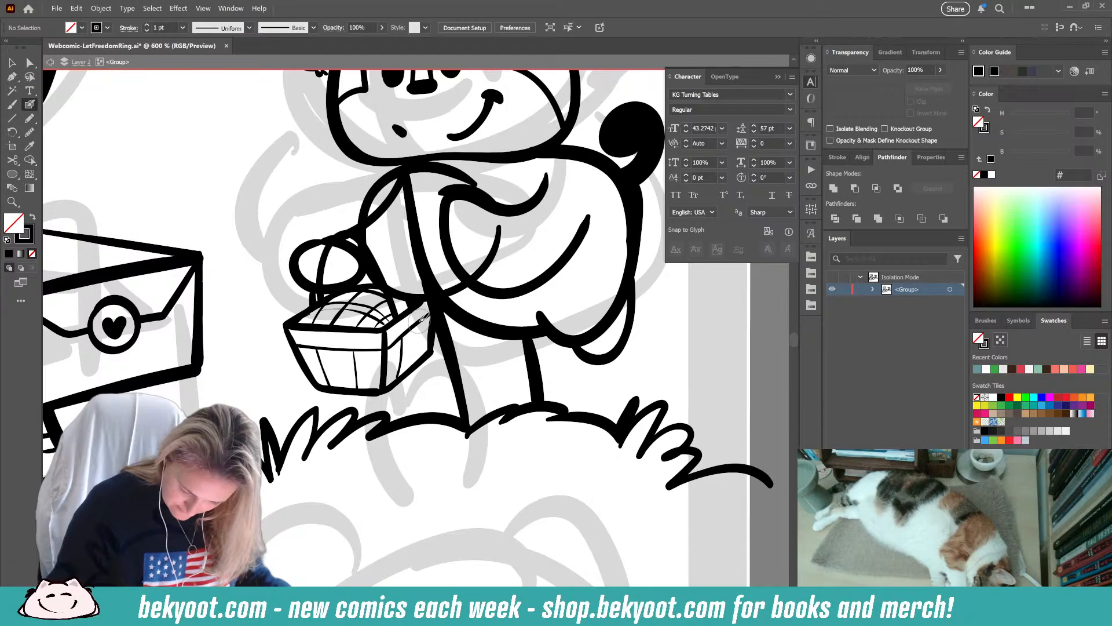
{"action": "left_click_drag", "start_coordinate": [419, 323], "coordinate": [422, 355]}
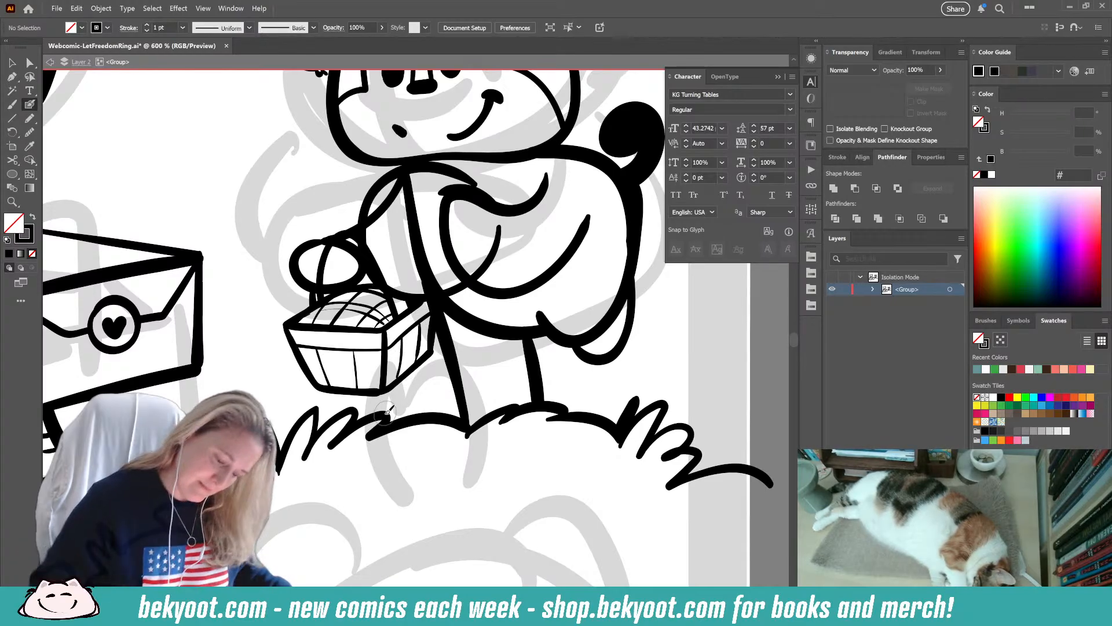
- Remove the short outer handle post beside the arched handle, between the hand and the basket
{"action": "left_click_drag", "start_coordinate": [320, 302], "coordinate": [398, 318]}
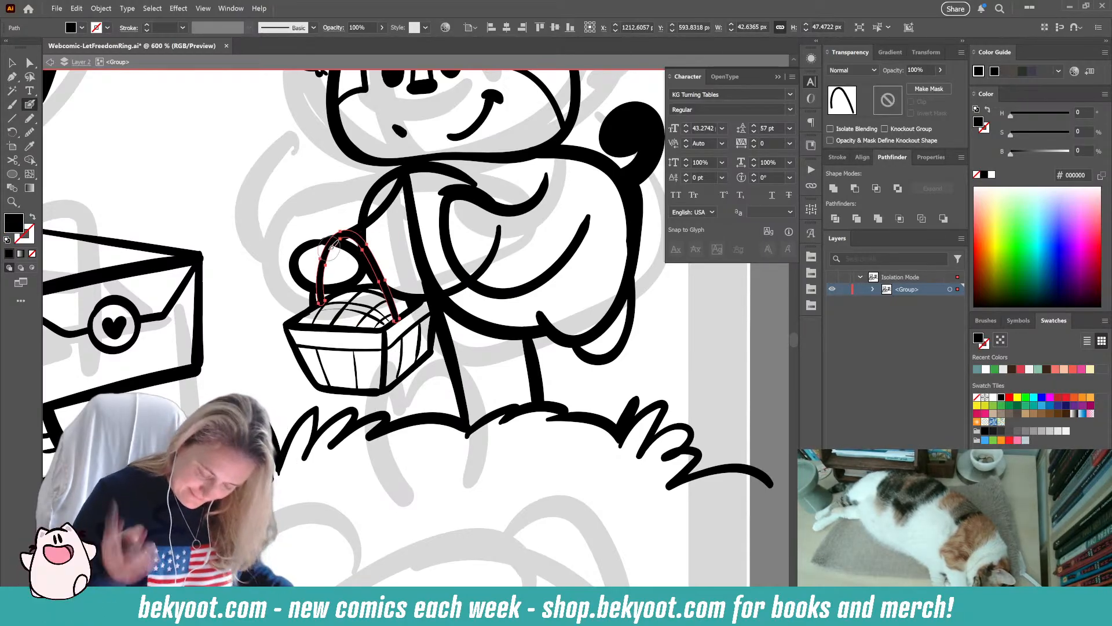
{"action": "left_click", "coordinate": [277, 373], "text": "ctrl"}
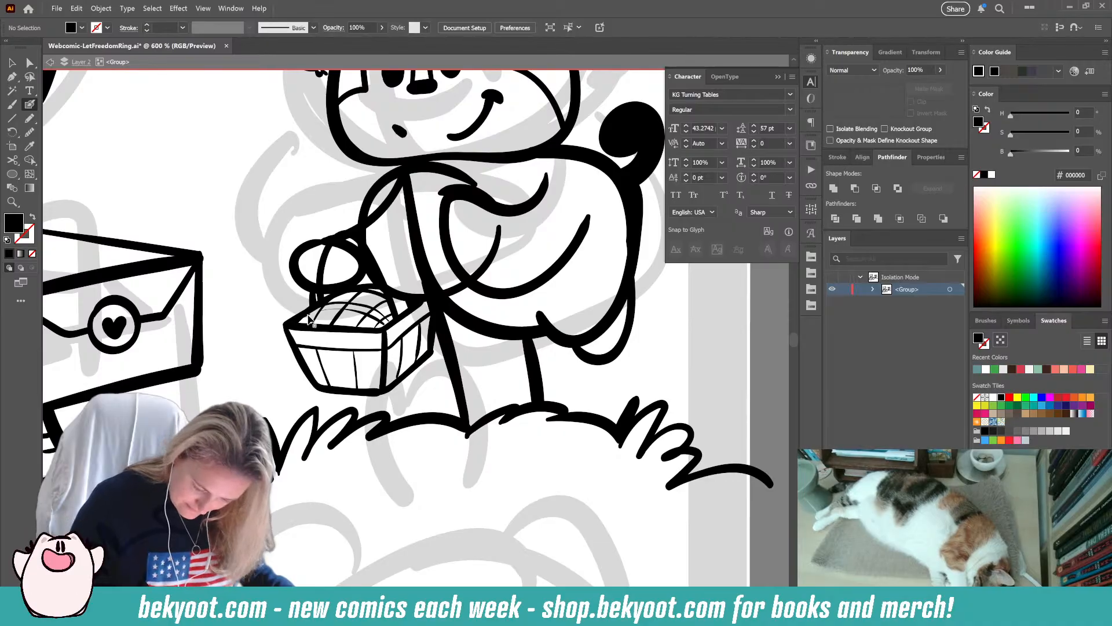
{"action": "left_click_drag", "start_coordinate": [301, 320], "coordinate": [310, 314]}
{"action": "key", "text": "ctrl+z"}
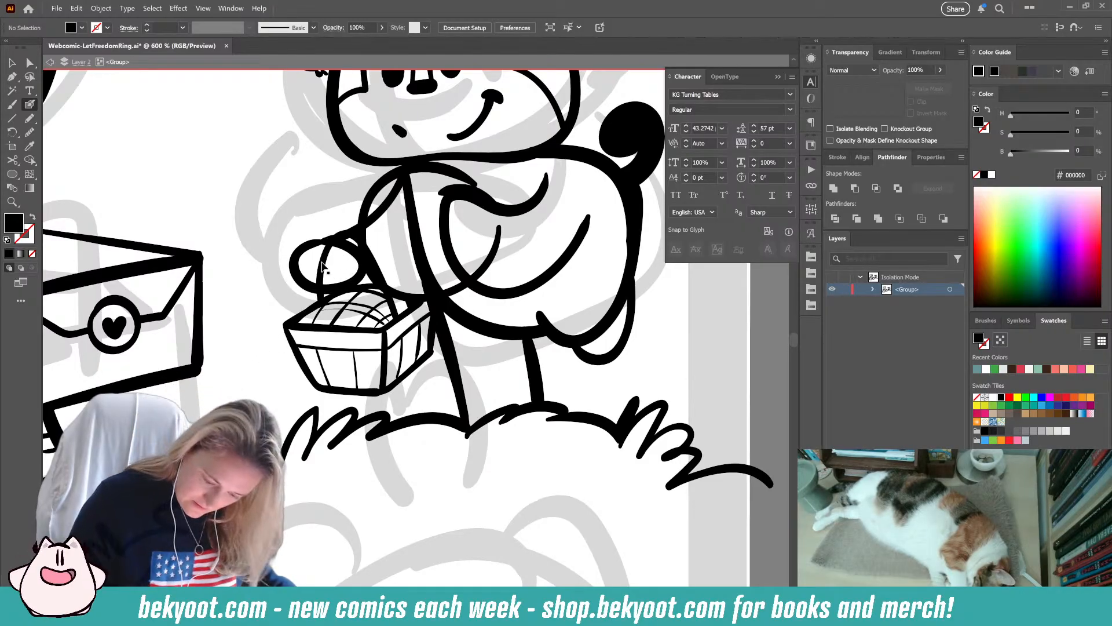
{"action": "left_click_drag", "start_coordinate": [320, 302], "coordinate": [397, 320]}
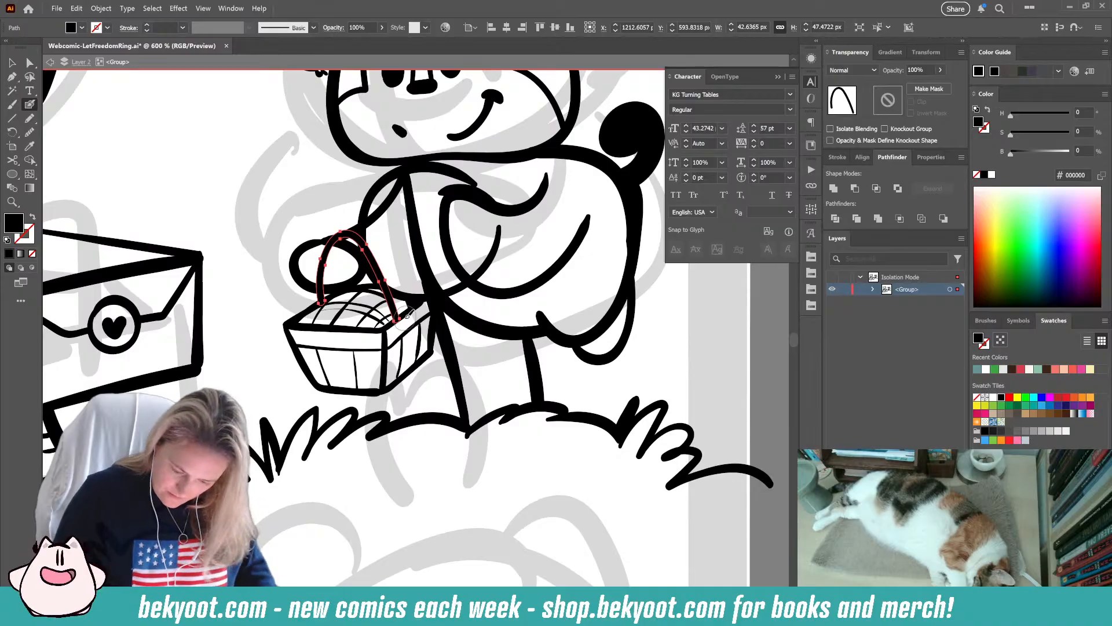
{"action": "left_click_drag", "start_coordinate": [316, 277], "coordinate": [316, 276]}
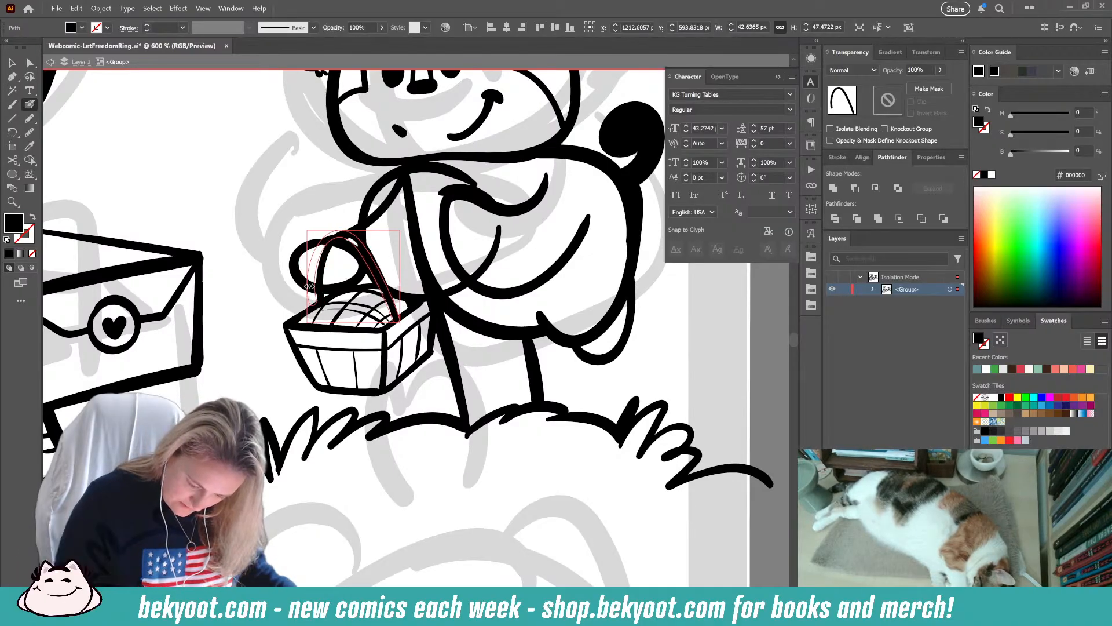
{"action": "left_click", "coordinate": [335, 263], "text": "ctrl"}
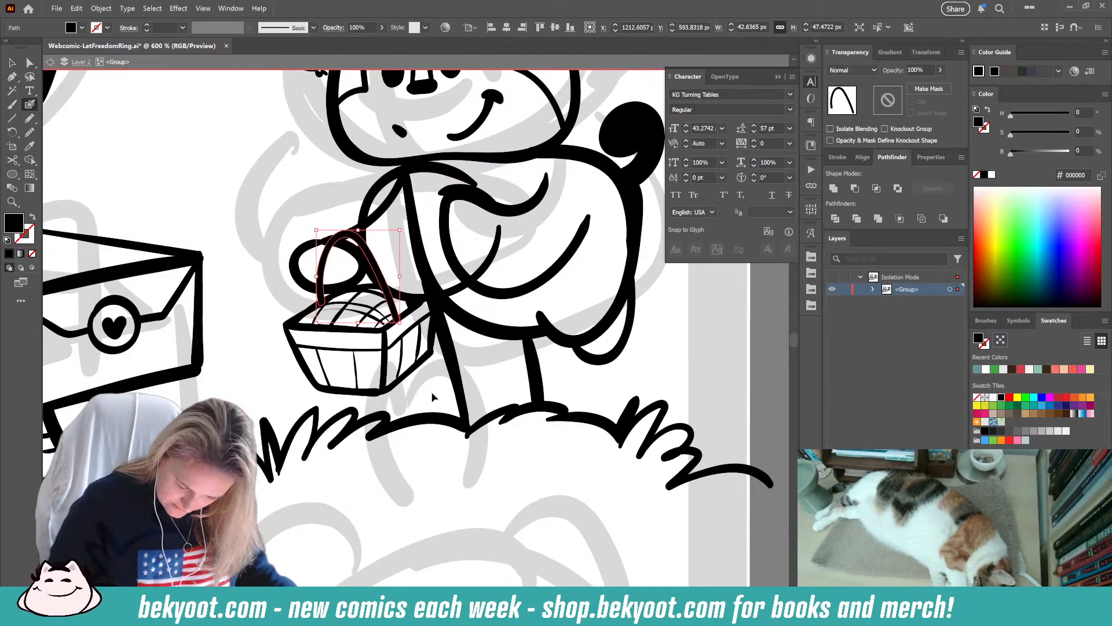
- Ink a new outer edge for the basket handle, curving from the rim up through the hand
{"action": "key", "text": "shift+x"}
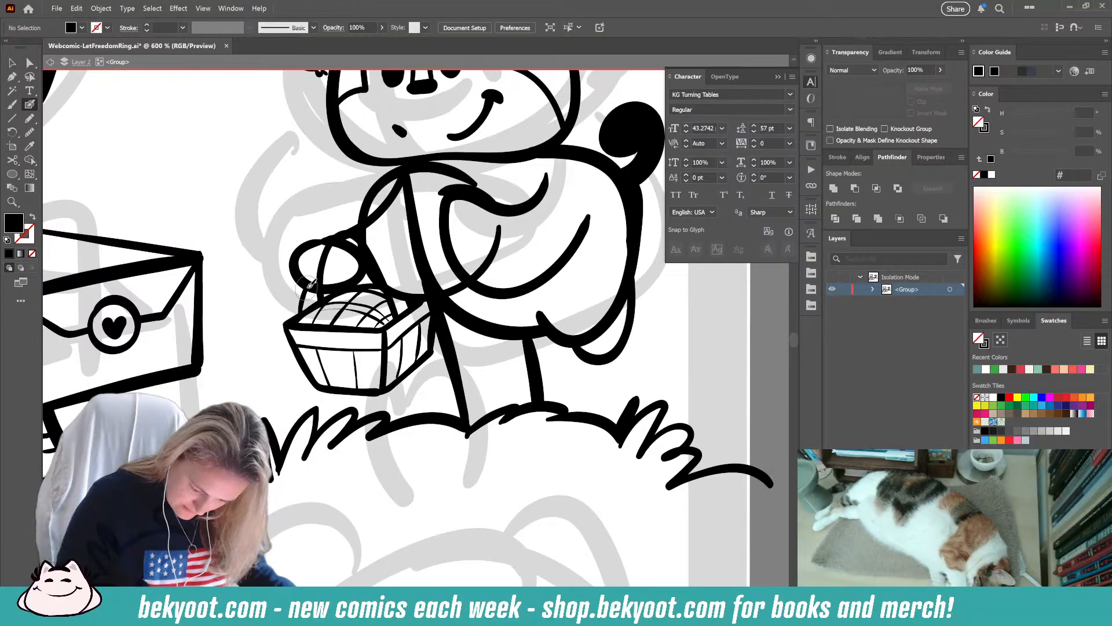
{"action": "key", "text": "ctrl+z"}
{"action": "left_click_drag", "start_coordinate": [300, 314], "coordinate": [316, 242]}
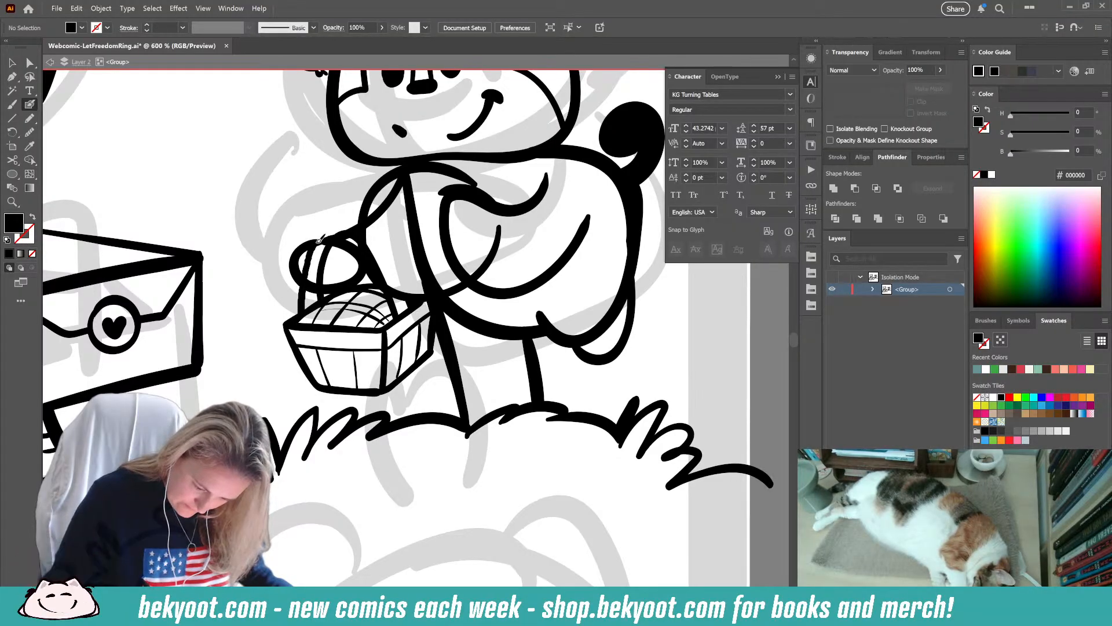
- Erase the parts of both handle strokes that cross the inside of the hand
{"action": "left_click", "coordinate": [326, 265], "text": "ctrl"}
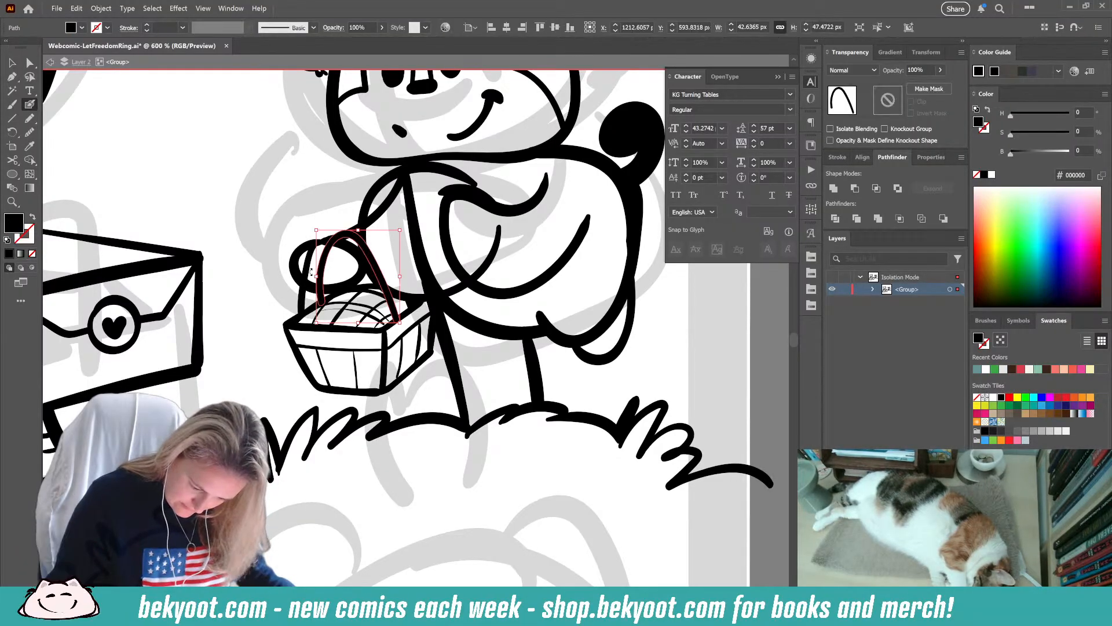
{"action": "left_click", "coordinate": [306, 263], "text": "ctrl+shift"}
{"action": "mouse_move", "coordinate": [306, 276]}
{"action": "left_mouse_down"}
{"action": "mouse_move", "coordinate": [323, 281]}
{"action": "mouse_move", "coordinate": [307, 264]}
{"action": "mouse_move", "coordinate": [324, 246]}
{"action": "mouse_move", "coordinate": [332, 253]}
{"action": "left_mouse_up"}
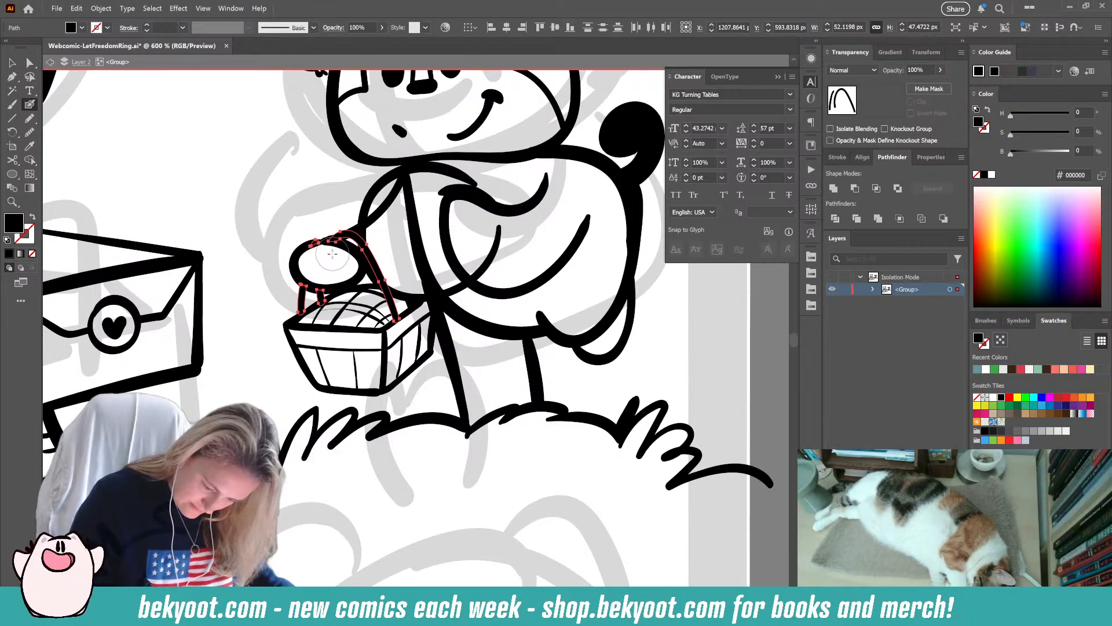
{"action": "left_click", "coordinate": [253, 366], "text": "ctrl"}
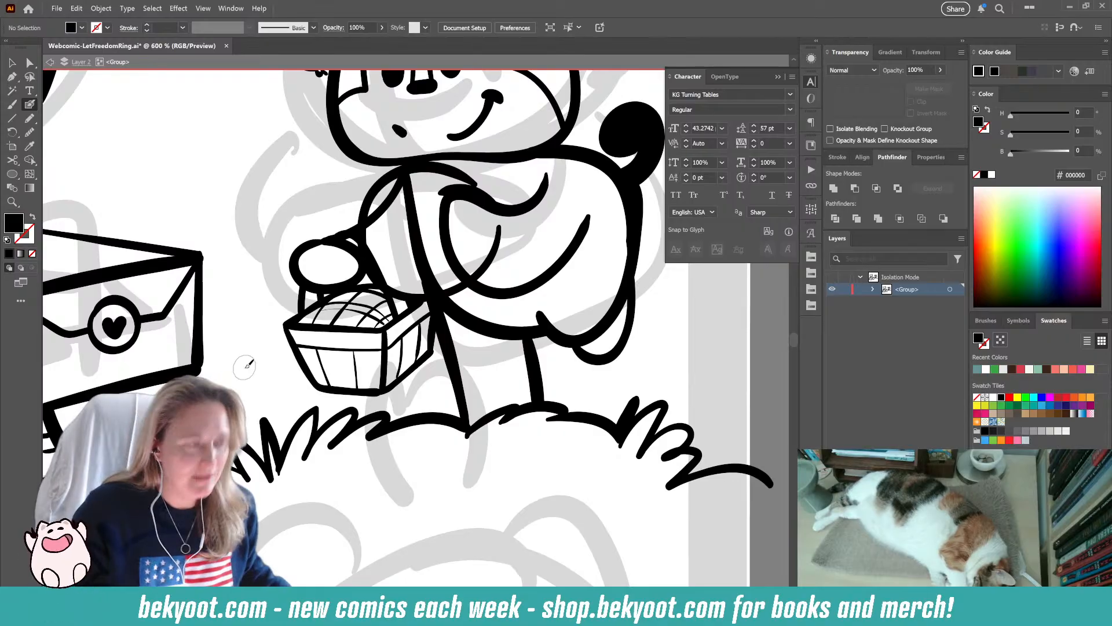
- Smooth the hand's oval outline with the smoothing amount set to 0%, and work on the inner handle post just below it
{"action": "left_click", "coordinate": [307, 247], "text": "ctrl"}
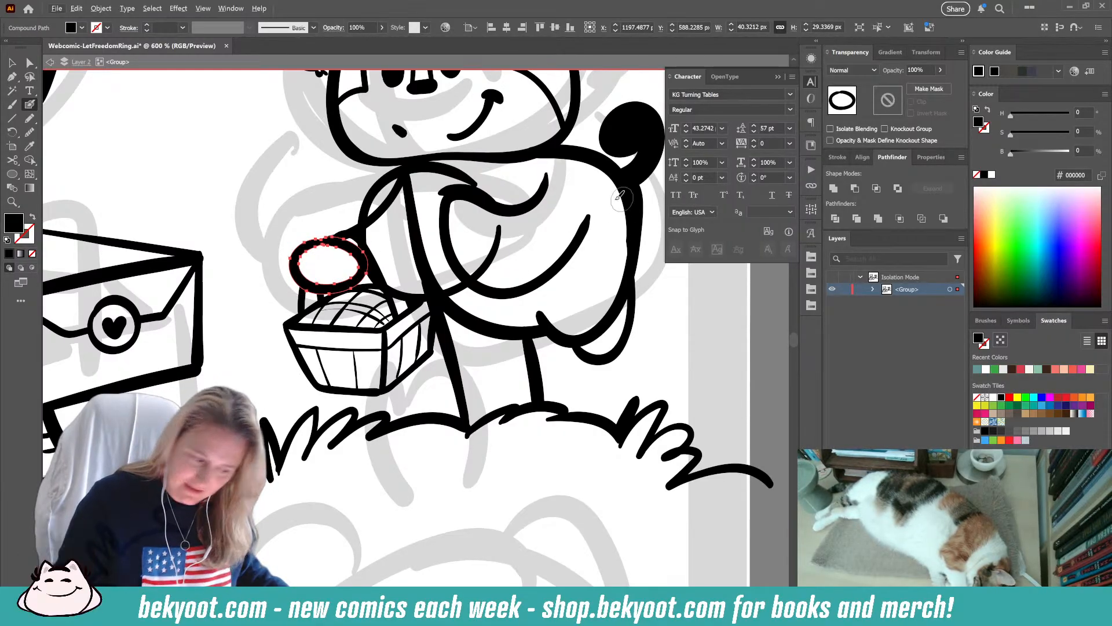
{"action": "double_click", "coordinate": [34, 132]}
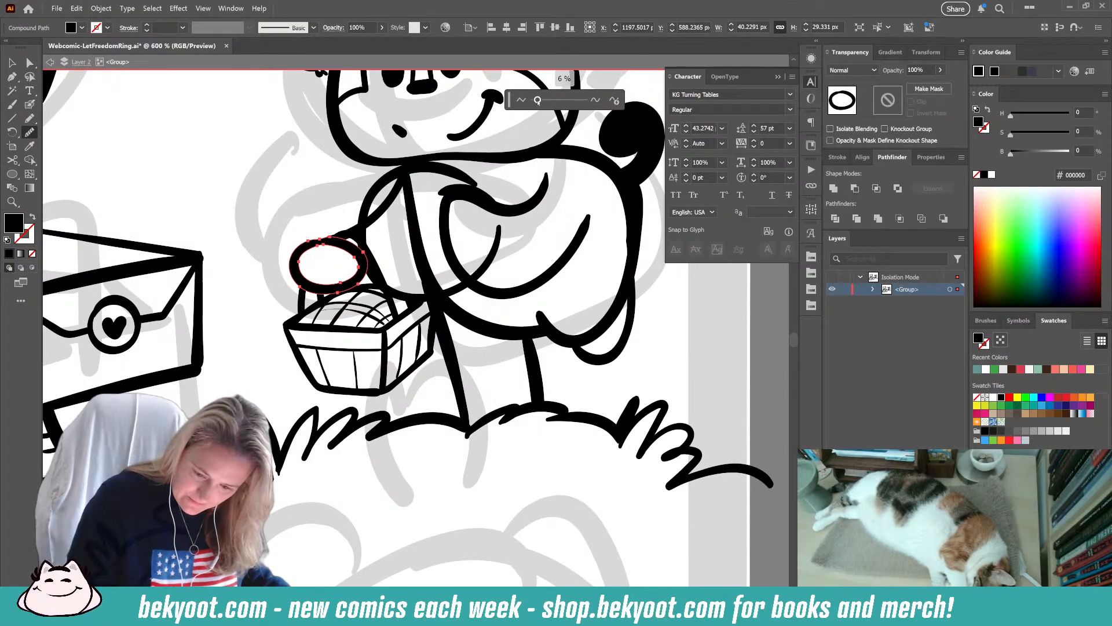
{"action": "left_click_drag", "start_coordinate": [538, 101], "coordinate": [534, 99]}
{"action": "left_click", "coordinate": [317, 206], "text": "ctrl"}
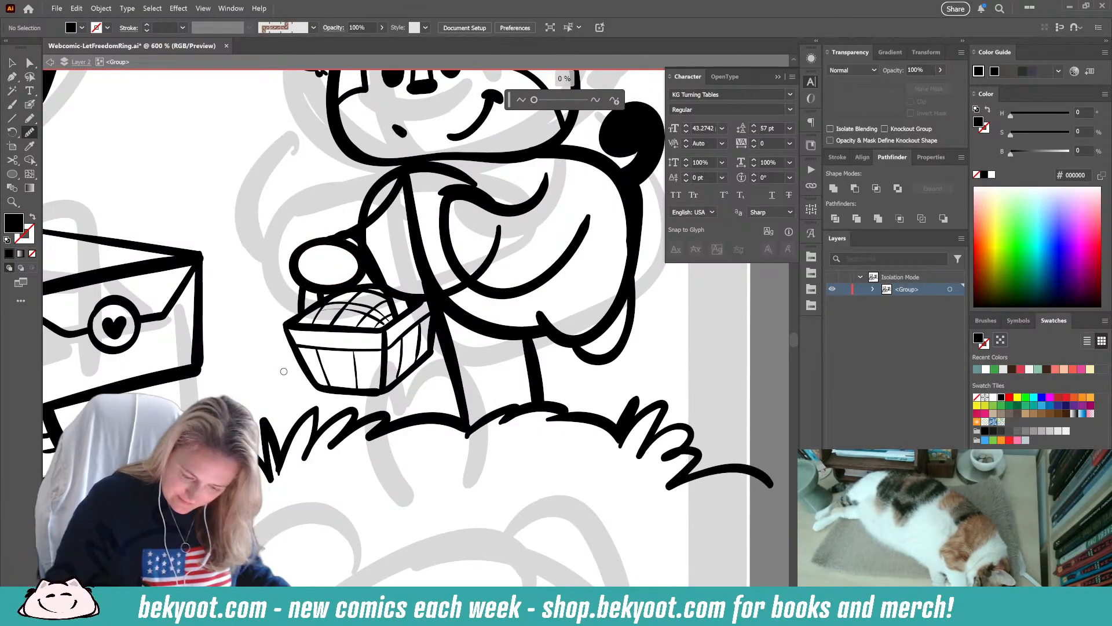
{"action": "left_click_drag", "start_coordinate": [320, 298], "coordinate": [322, 289]}
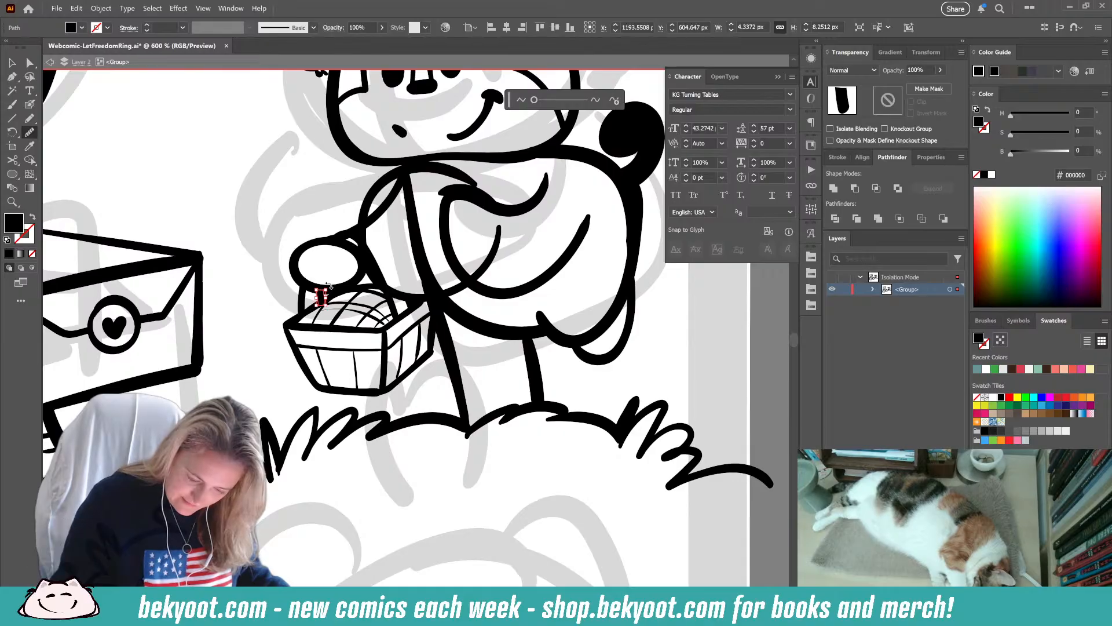
- Undo the last change at the inner handle post and add a short ink stroke at the basket's near rim corner
{"action": "key", "text": "ctrl+z"}
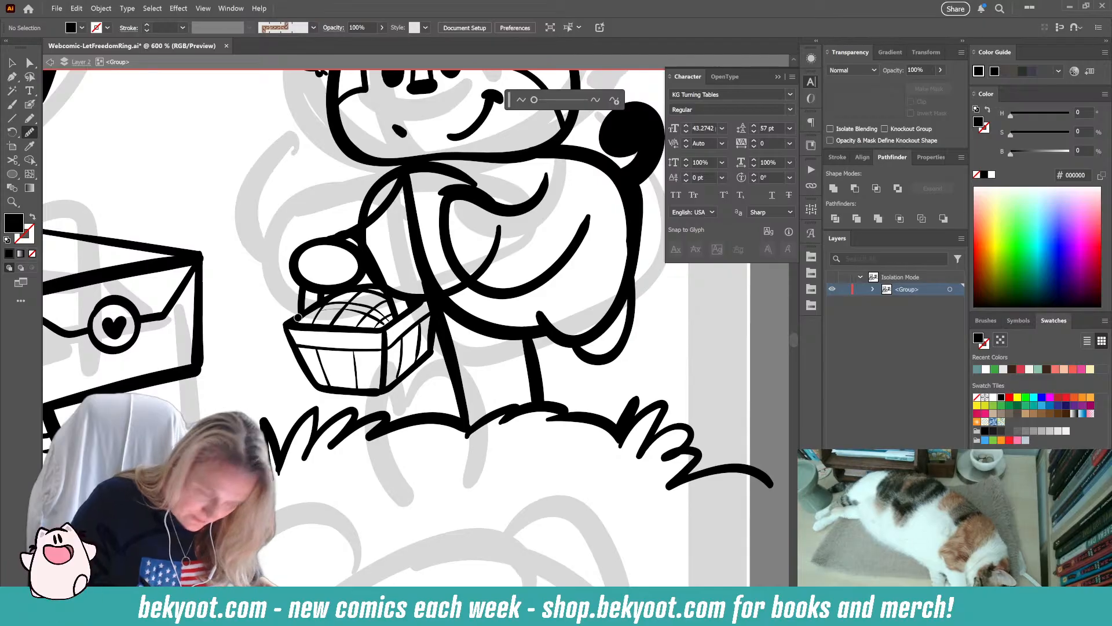
{"action": "key", "text": "shift+b"}
{"action": "left_click_drag", "start_coordinate": [307, 318], "coordinate": [303, 325]}
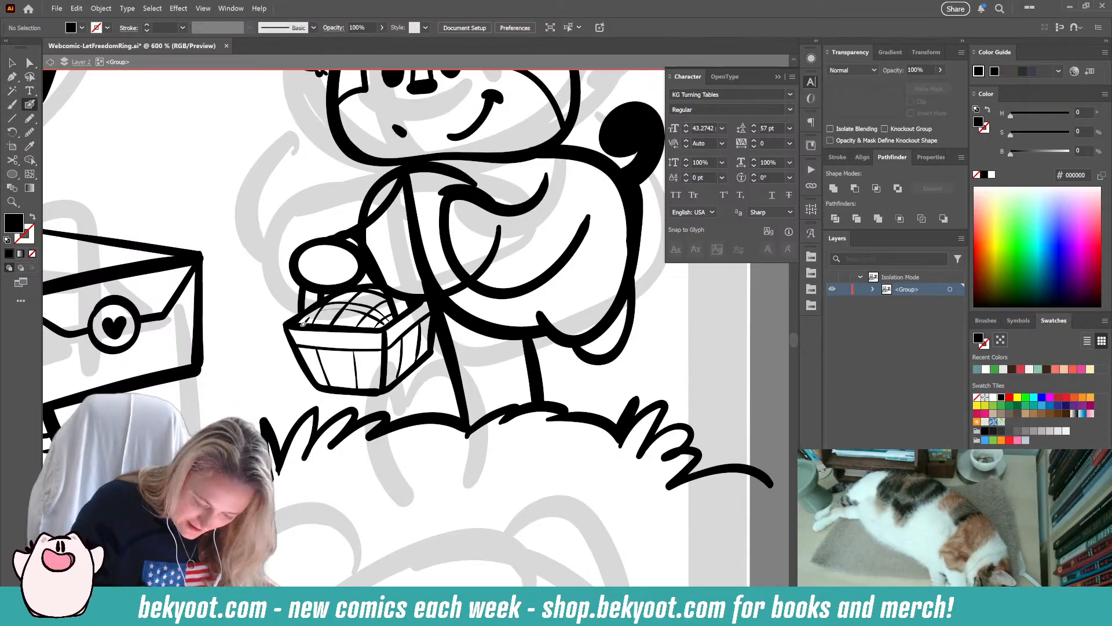
{"action": "key", "text": "shift+x"}
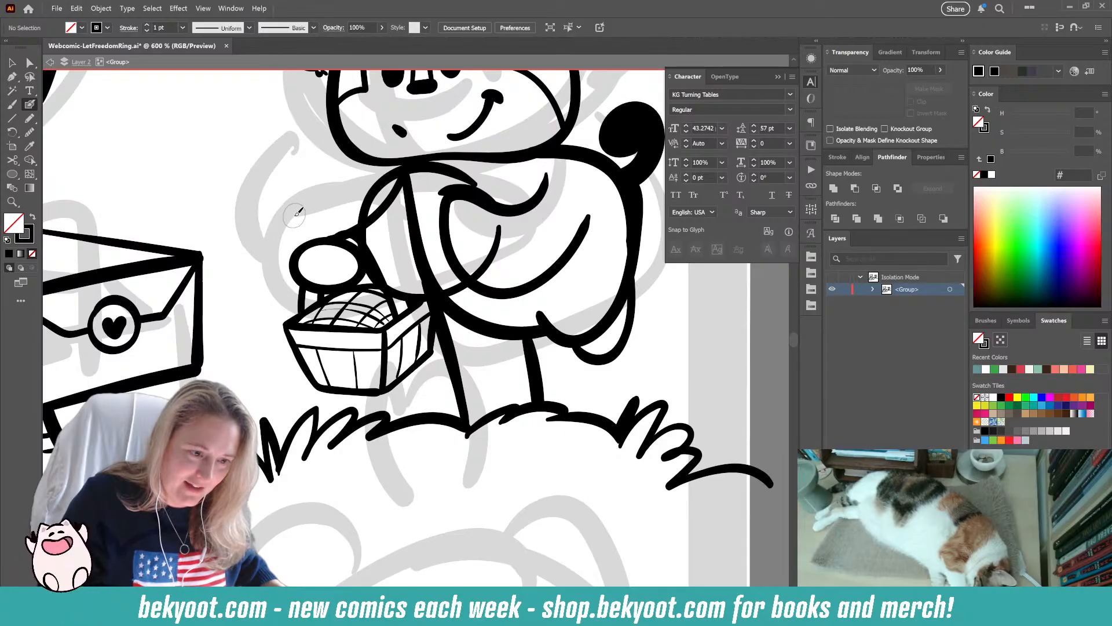
- Sketch a guide circle about 74 by 72 over the small character's chest and set its opacity to 40%
{"action": "left_click_drag", "start_coordinate": [417, 318], "coordinate": [369, 288]}
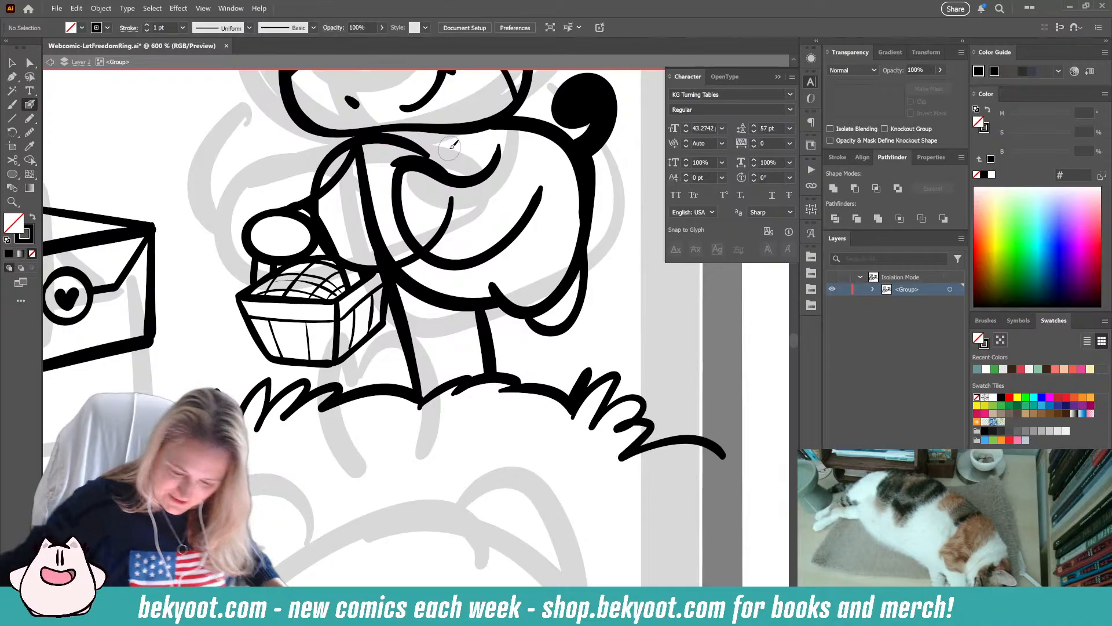
{"action": "scroll", "coordinate": [434, 209], "scroll_direction": "down", "scroll_amount": 2}
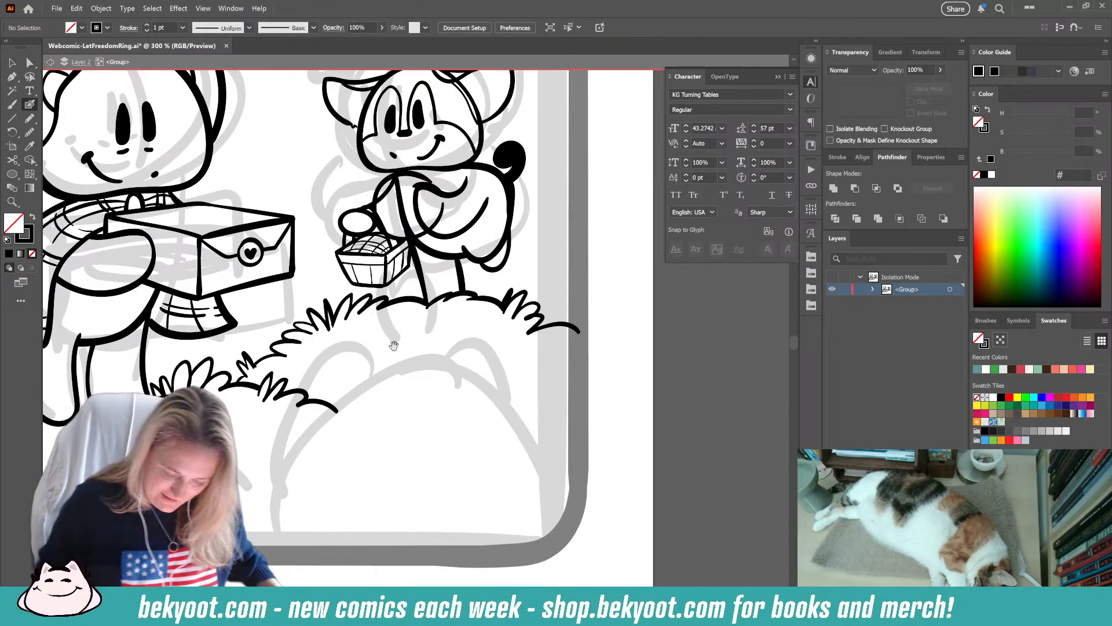
{"action": "left_click_drag", "start_coordinate": [393, 346], "coordinate": [391, 462]}
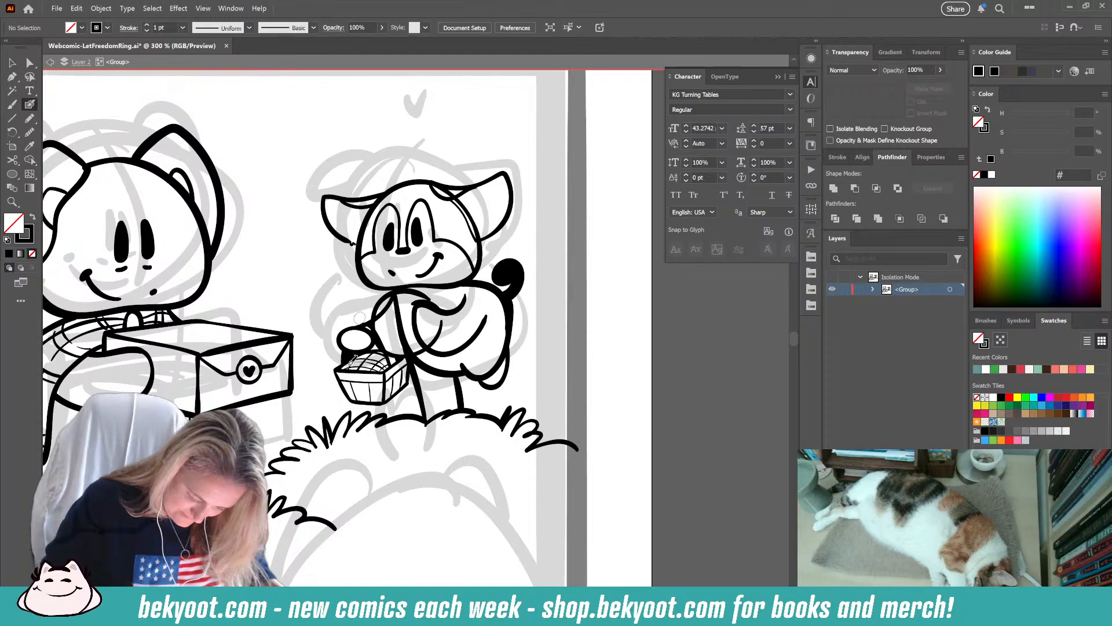
{"action": "left_click_drag", "start_coordinate": [384, 355], "coordinate": [361, 370]}
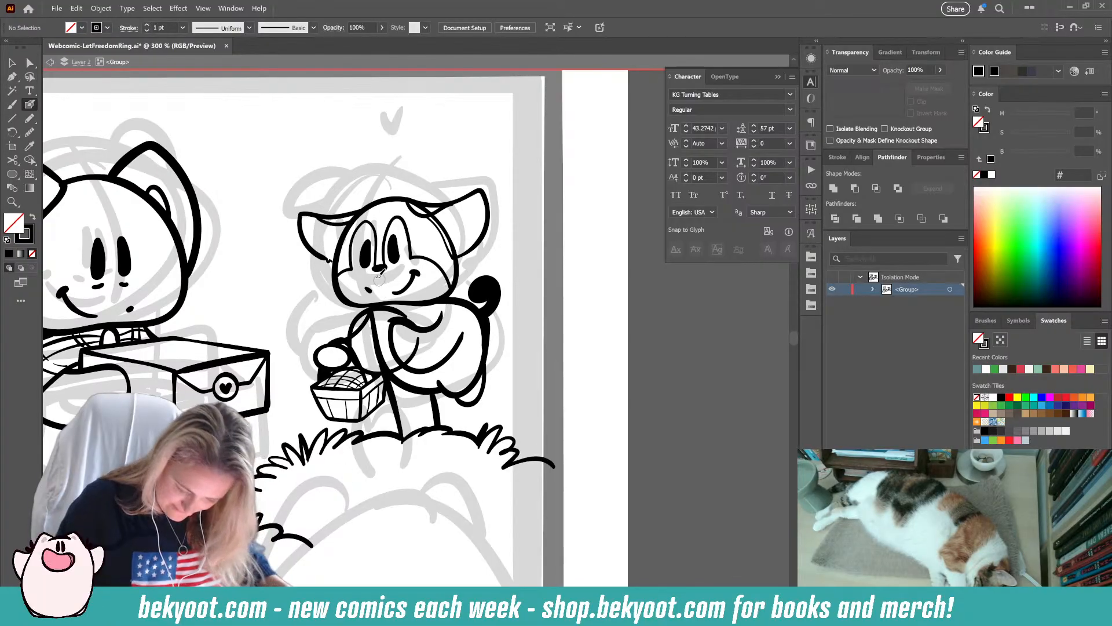
{"action": "left_click_drag", "start_coordinate": [371, 311], "coordinate": [331, 345]}
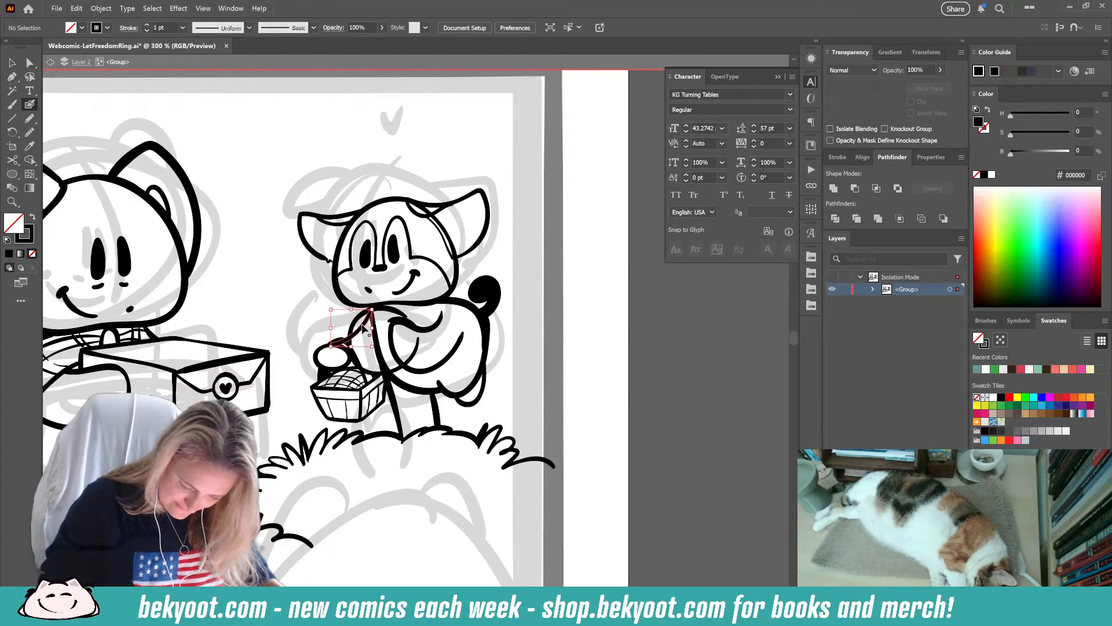
{"action": "left_click", "coordinate": [282, 410], "text": "ctrl"}
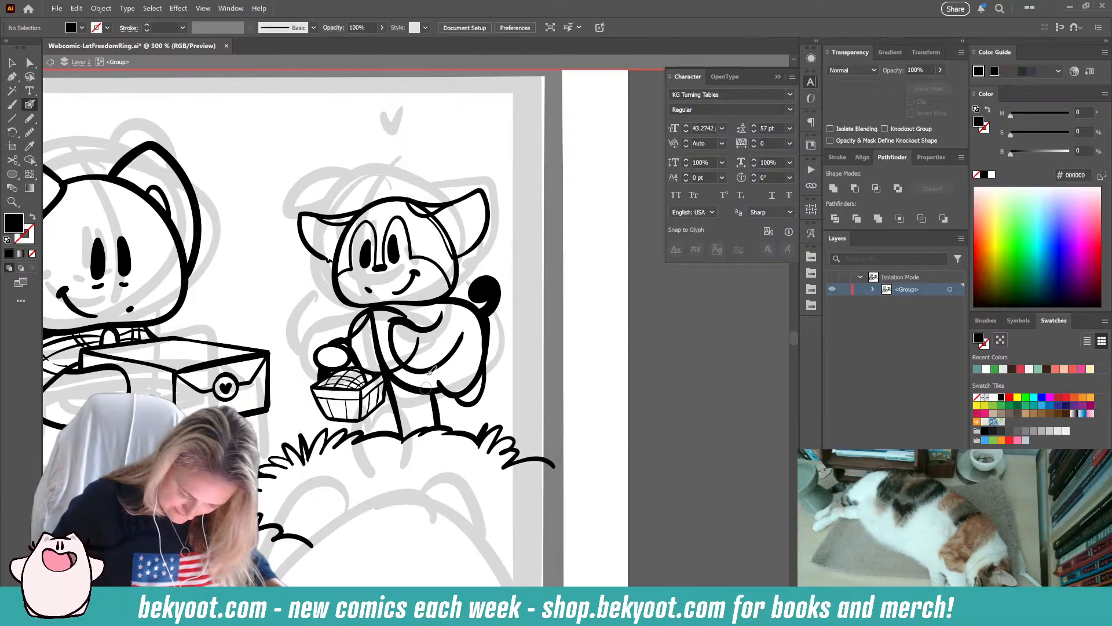
{"action": "left_click_drag", "start_coordinate": [404, 316], "coordinate": [418, 341]}
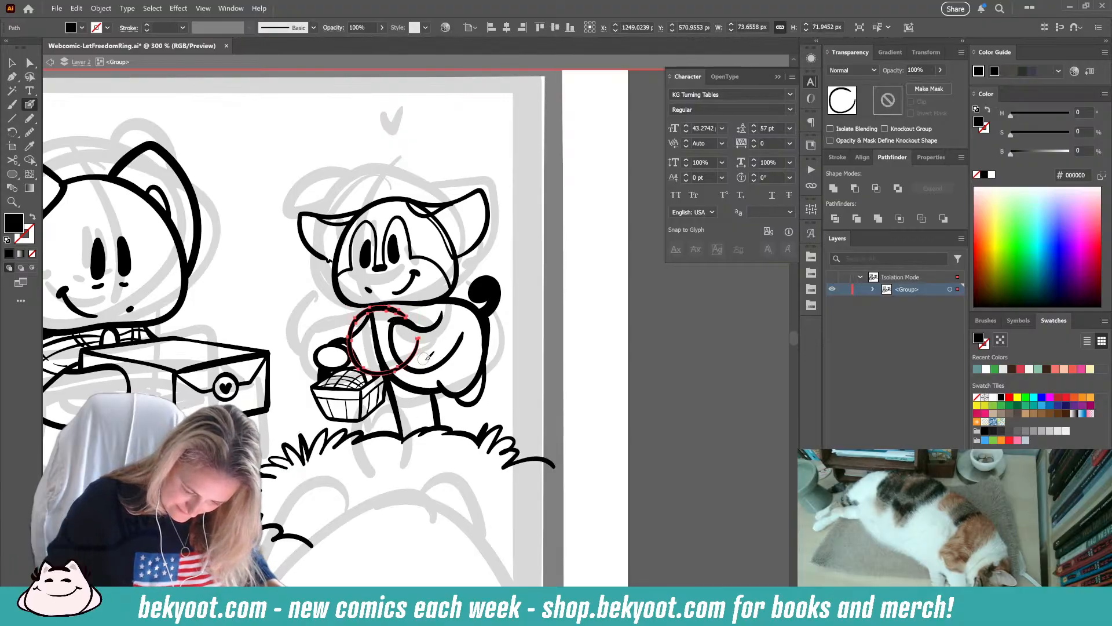
{"action": "left_click", "coordinate": [940, 70]}
{"action": "left_click_drag", "start_coordinate": [943, 84], "coordinate": [914, 85]}
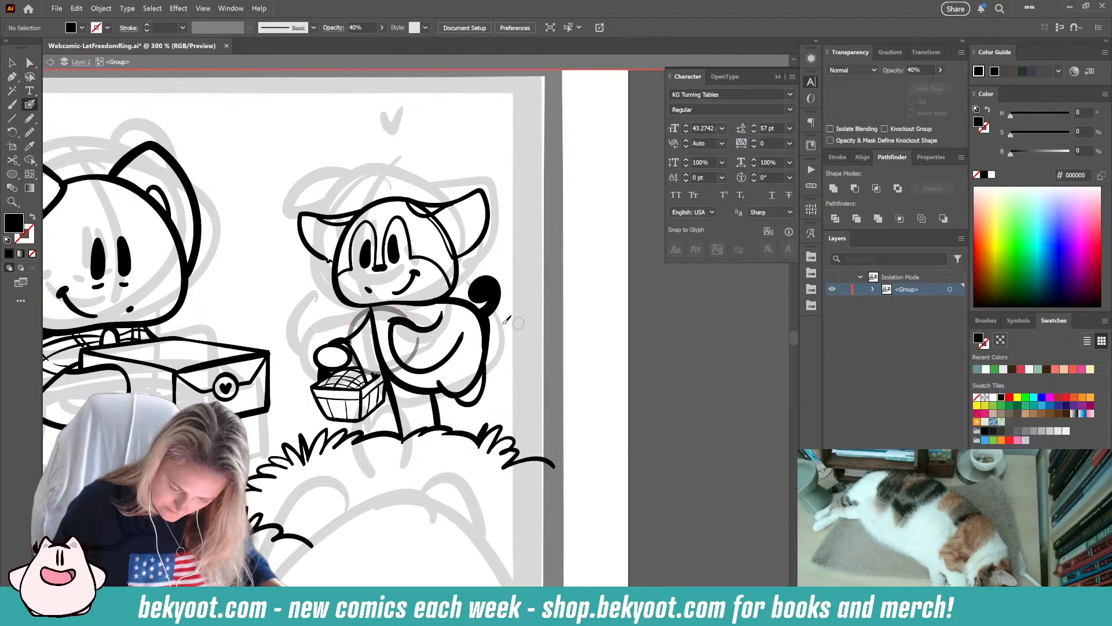
{"action": "left_click", "coordinate": [550, 352], "text": "ctrl"}
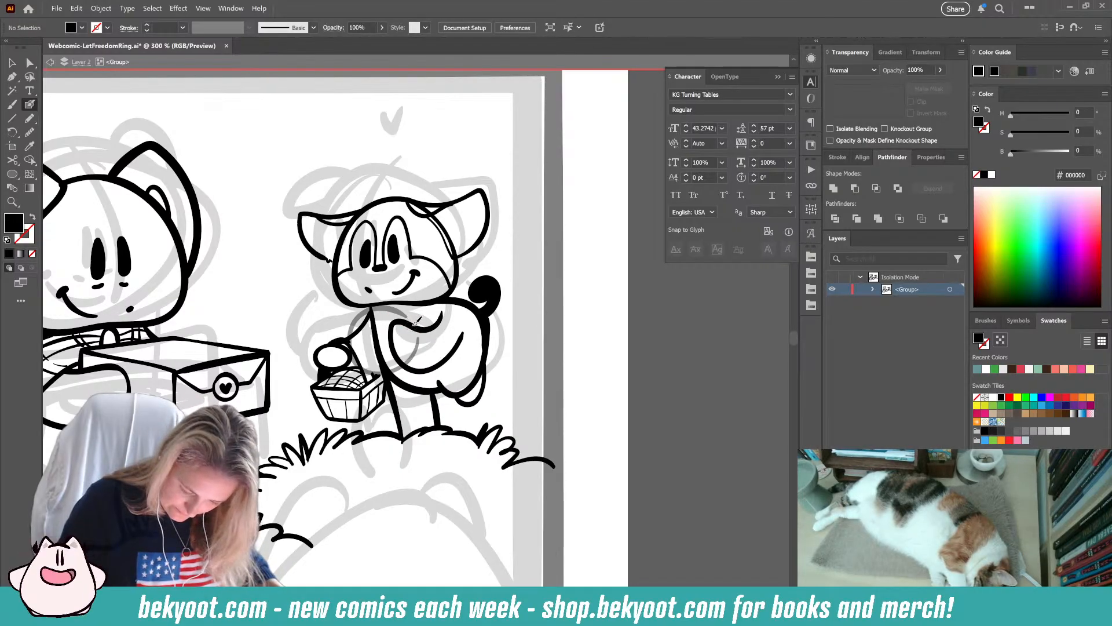
- Ink a circle about 84 by 81 over the faint guide, smooth its outline, and narrow it to about 81 wide
{"action": "mouse_move", "coordinate": [350, 328]}
{"action": "left_mouse_down"}
{"action": "mouse_move", "coordinate": [352, 359]}
{"action": "mouse_move", "coordinate": [380, 380]}
{"action": "mouse_move", "coordinate": [416, 363]}
{"action": "mouse_move", "coordinate": [424, 340]}
{"action": "mouse_move", "coordinate": [409, 314]}
{"action": "left_mouse_up"}
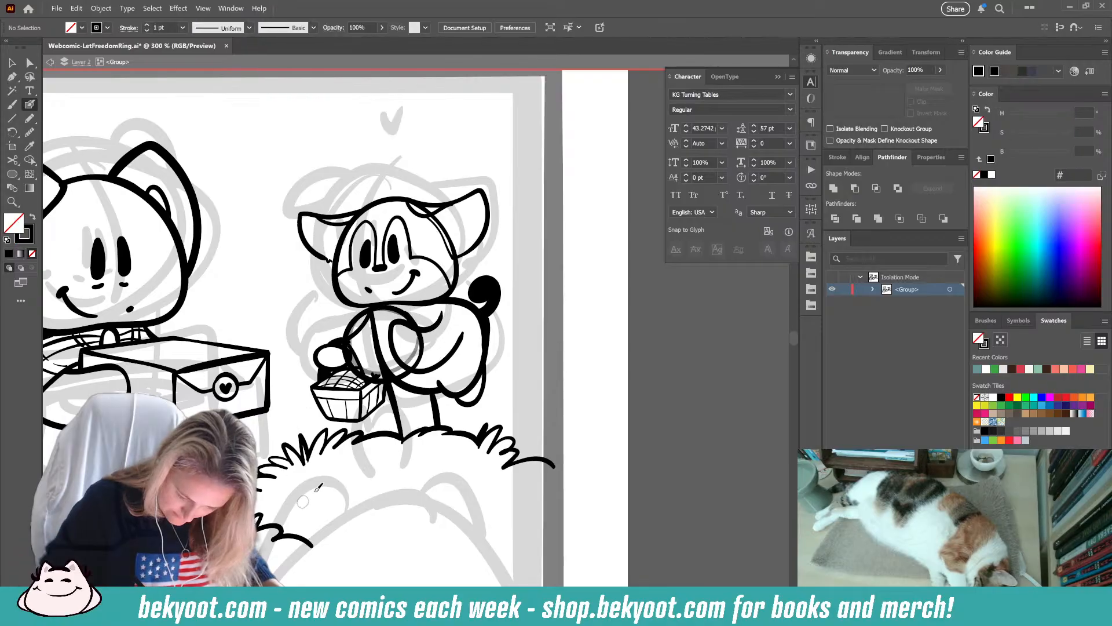
{"action": "left_click", "coordinate": [423, 336], "text": "ctrl"}
{"action": "key", "text": "ctrl+alt+s"}
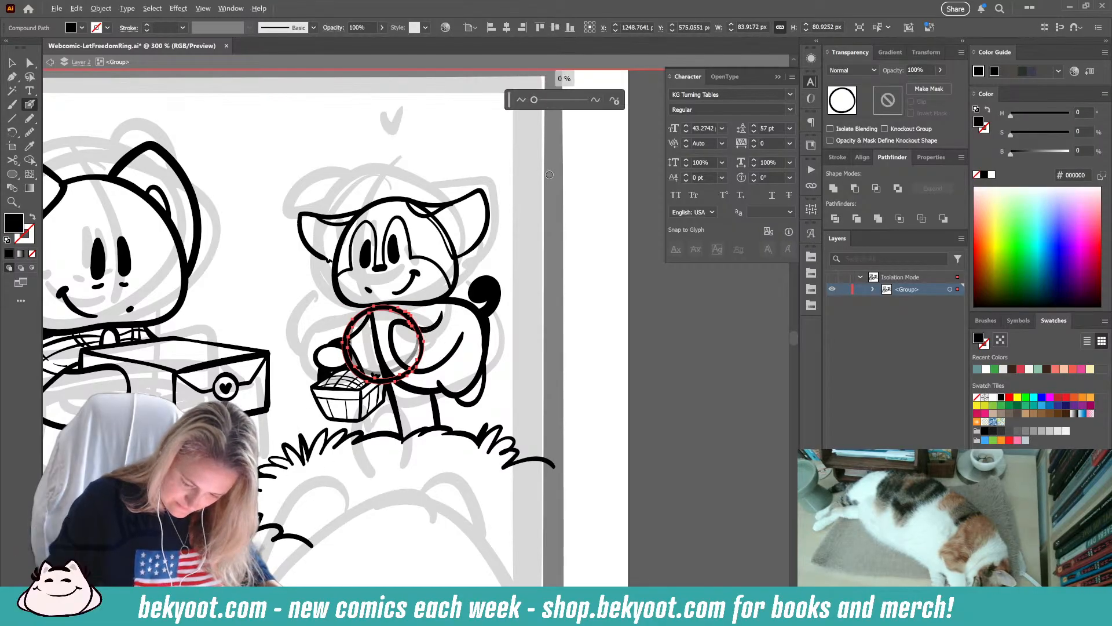
{"action": "left_click_drag", "start_coordinate": [534, 99], "coordinate": [540, 100]}
{"action": "left_click_drag", "start_coordinate": [425, 344], "coordinate": [422, 344]}
- Delete the faint guide circle underneath the inked circle on the character's chest
{"action": "left_click", "coordinate": [402, 375], "text": "ctrl"}
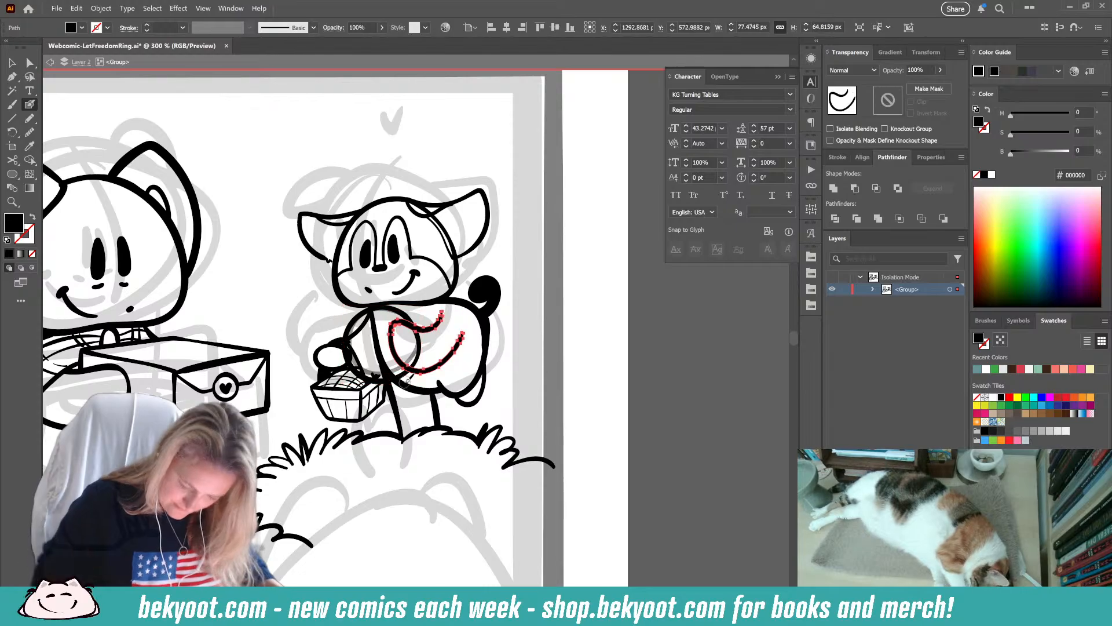
{"action": "left_click", "coordinate": [417, 364], "text": "ctrl"}
{"action": "key", "text": "Delete"}
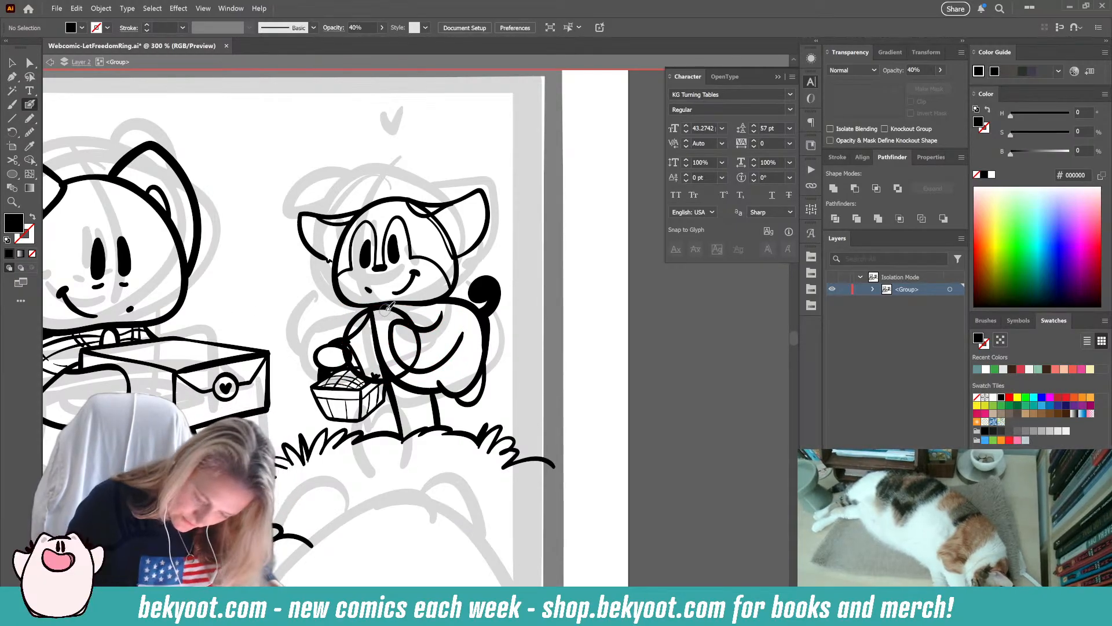
- Draw a faint curved segment line down the ball, between its near edge and centre, and group it with the circle
{"action": "key", "text": "shift+x"}
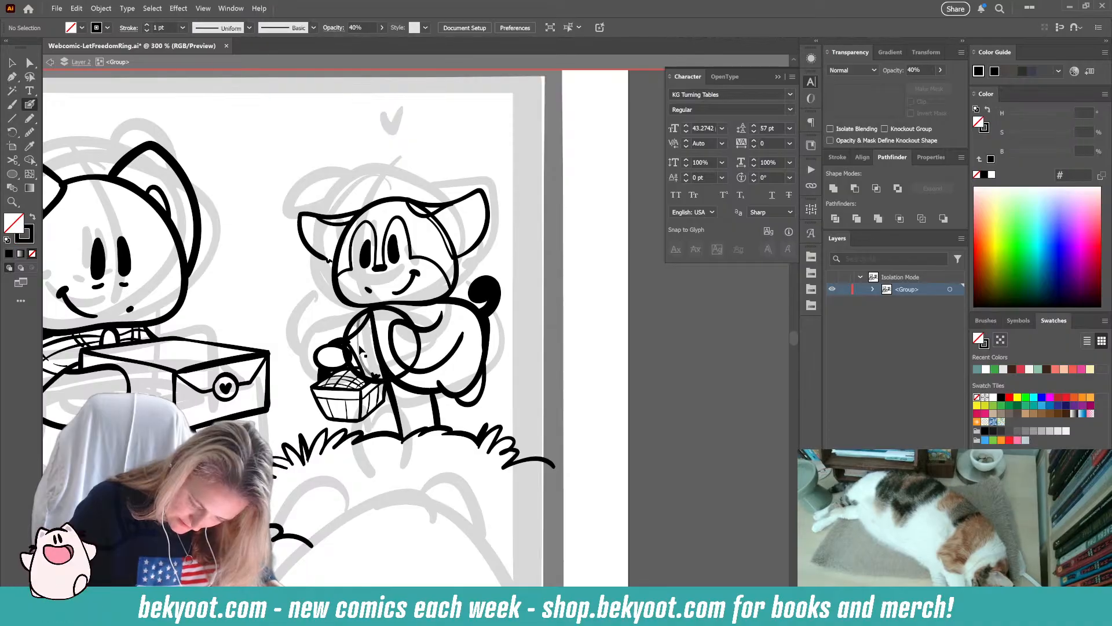
{"action": "key", "text": "shift+x"}
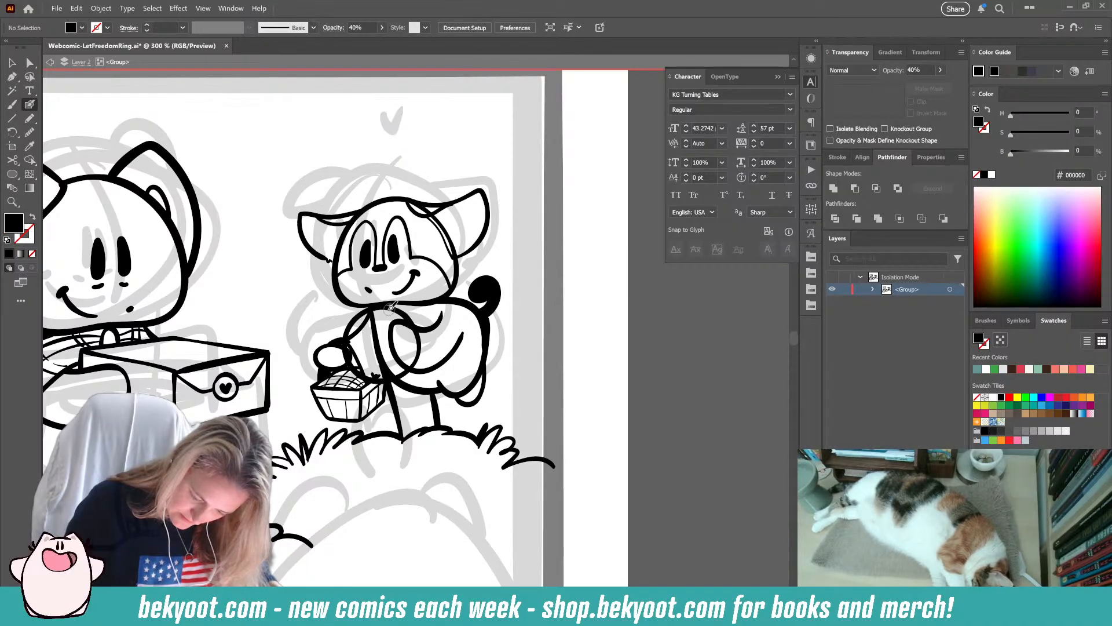
{"action": "left_click_drag", "start_coordinate": [366, 346], "coordinate": [378, 379]}
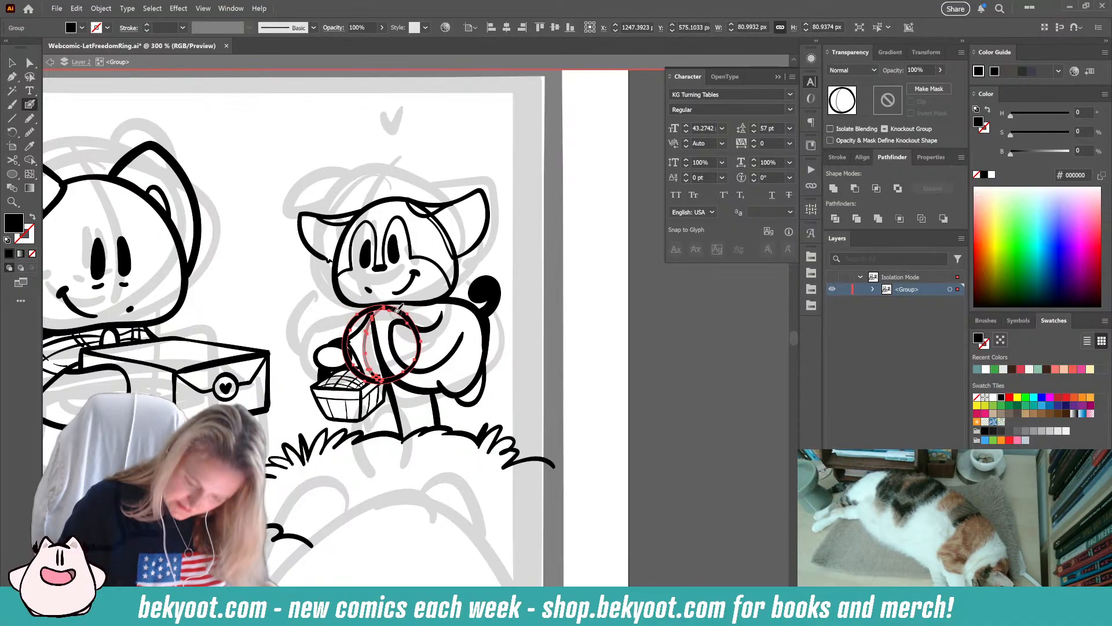
- Isolate the ball's group and ink segment lines along its near edge, far side and centre, undoing one stray stroke
{"action": "double_click", "coordinate": [358, 328]}
{"action": "key", "text": "shift+x"}
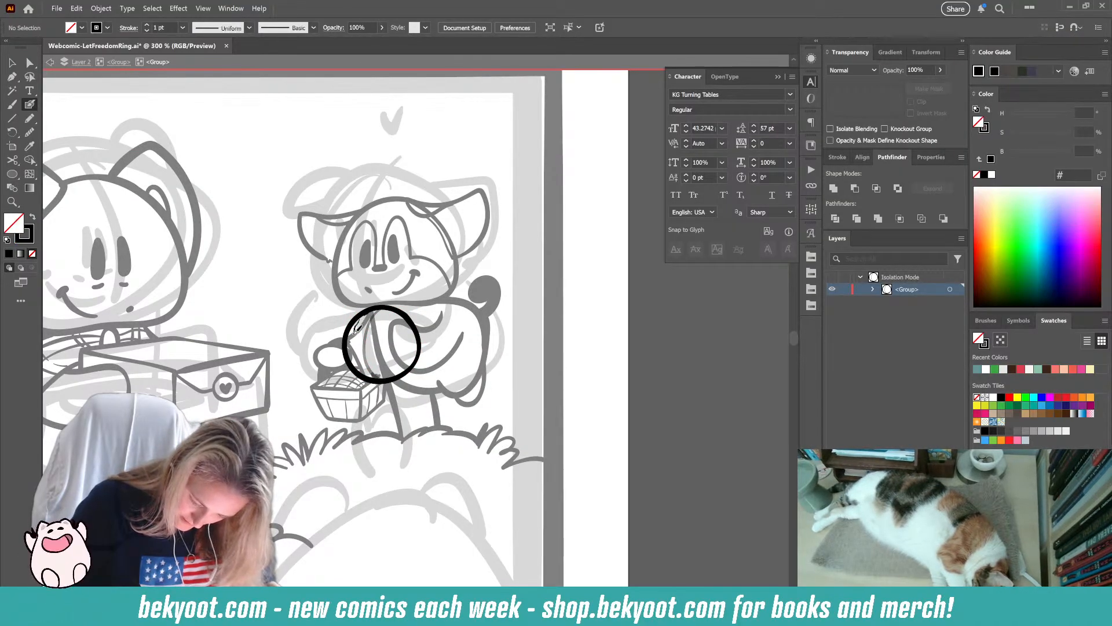
{"action": "left_click_drag", "start_coordinate": [352, 325], "coordinate": [372, 376]}
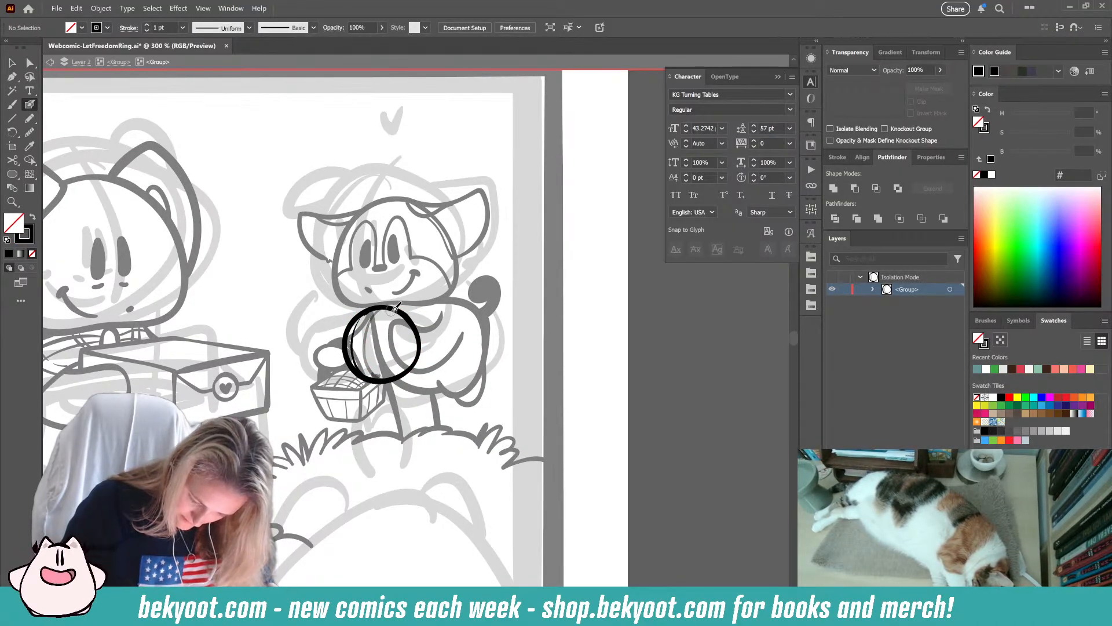
{"action": "left_click_drag", "start_coordinate": [387, 337], "coordinate": [400, 371]}
{"action": "key", "text": "ctrl+z"}
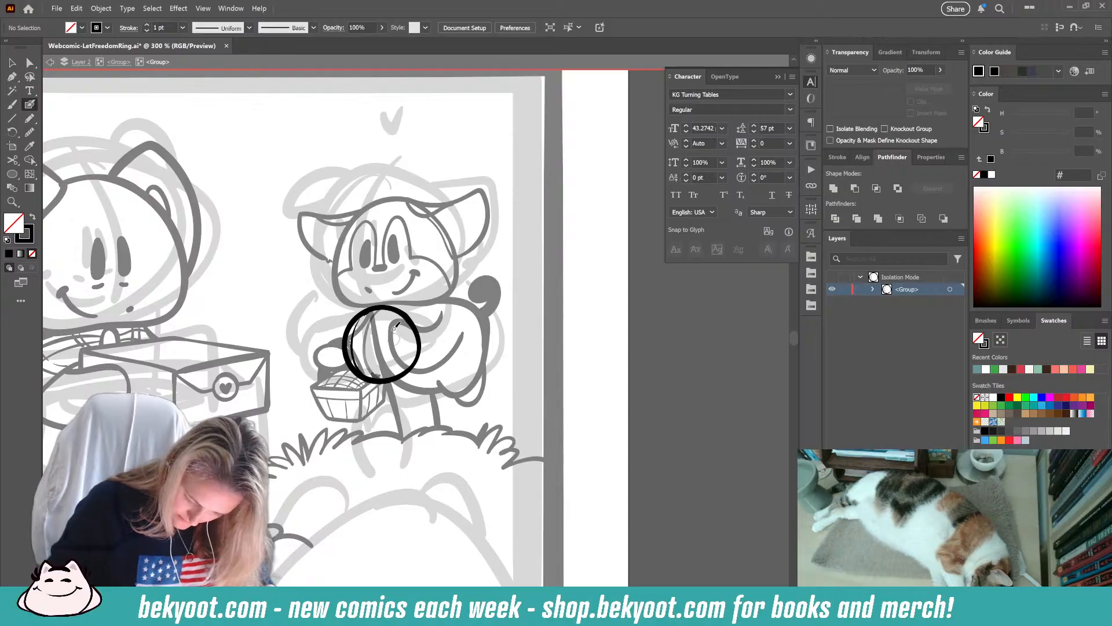
{"action": "left_click_drag", "start_coordinate": [390, 308], "coordinate": [400, 373]}
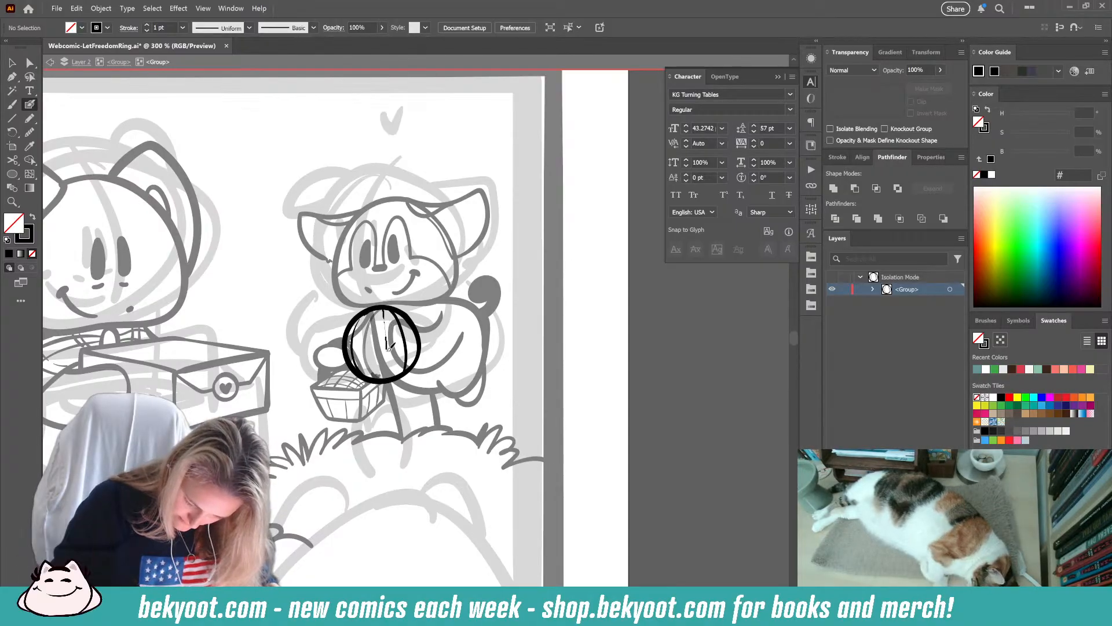
{"action": "left_click_drag", "start_coordinate": [385, 310], "coordinate": [389, 376]}
- Replace the ball's first faint segment curve with a flatter one running from the circle's upper edge to its lower edge
{"action": "left_click", "coordinate": [376, 318], "text": "ctrl"}
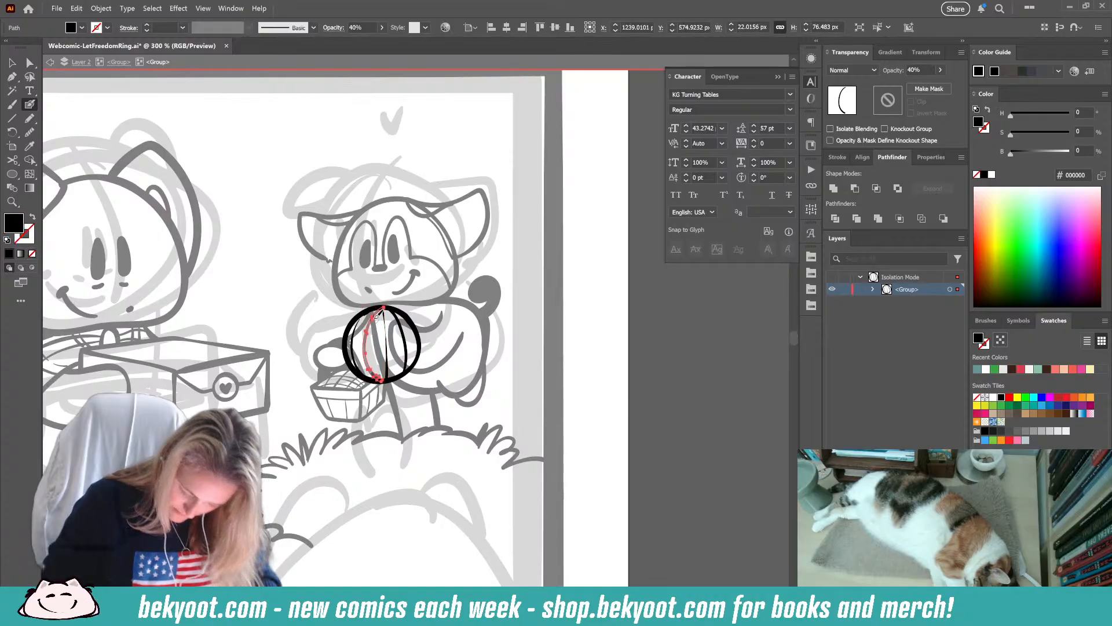
{"action": "key", "text": "Delete"}
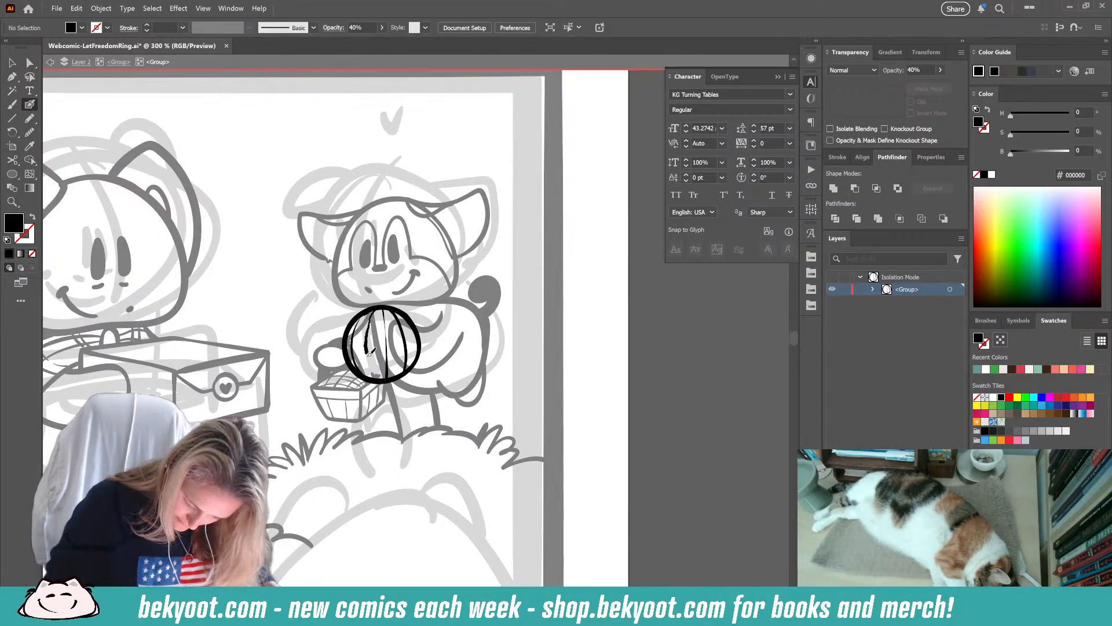
{"action": "key", "text": "shift+x"}
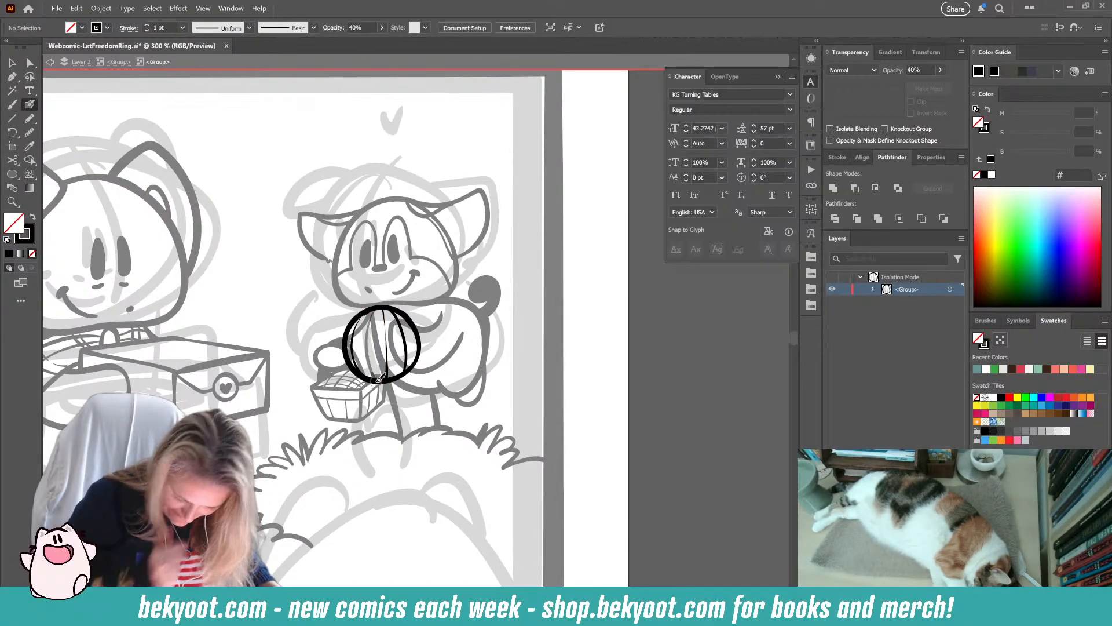
- Match the redrawn segment curve to the solid black, 100% opacity appearance of the ball's other ink lines
{"action": "left_click", "coordinate": [371, 356], "text": "ctrl"}
{"action": "key", "text": "i"}
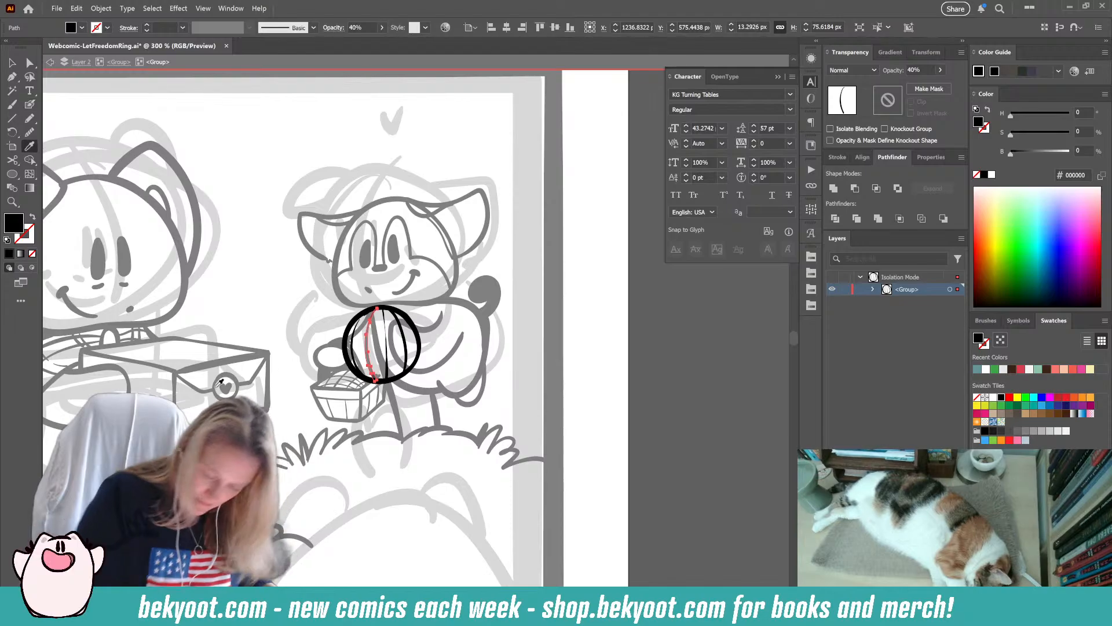
{"action": "left_click", "coordinate": [405, 335]}
{"action": "left_click", "coordinate": [519, 262], "text": "ctrl"}
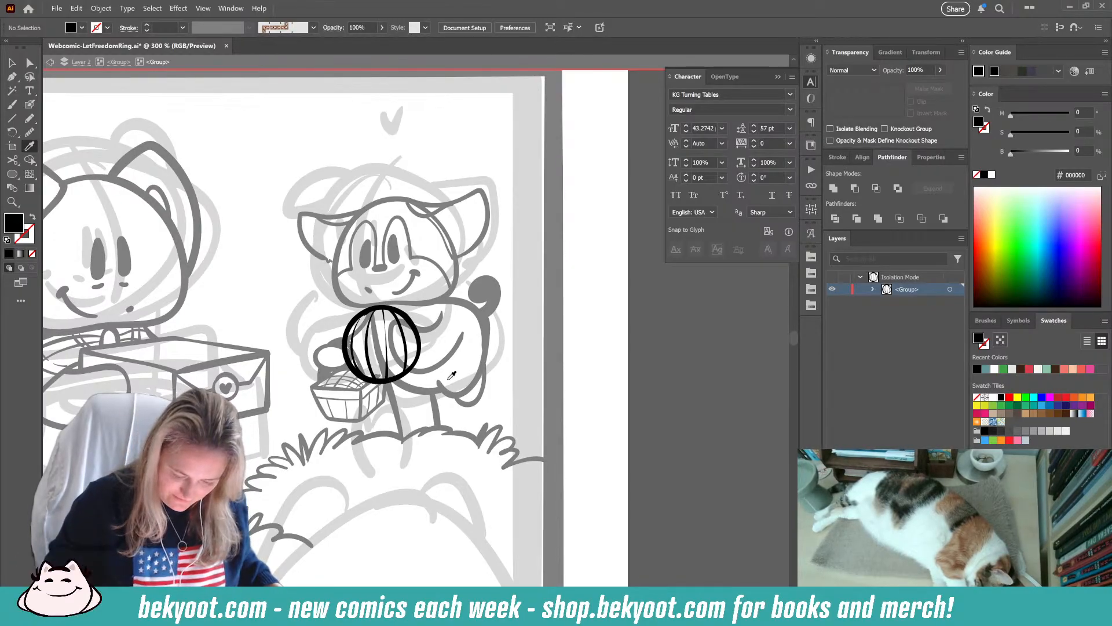
- Return to the parent group and shift the striped ball slightly down and toward the basket
{"action": "left_click", "coordinate": [119, 62]}
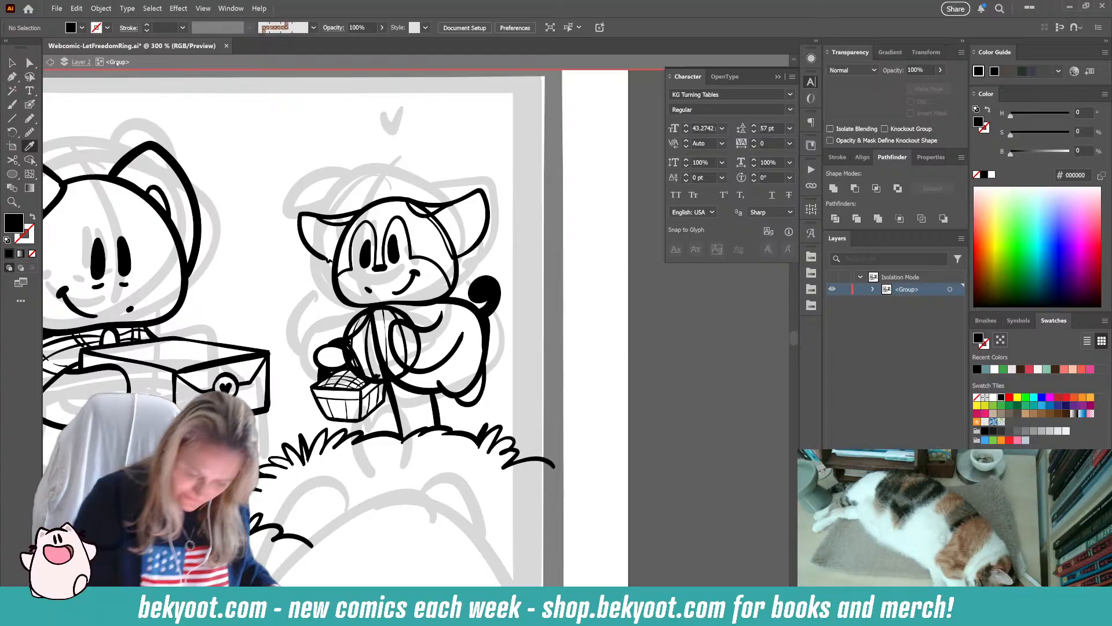
{"action": "left_click", "coordinate": [431, 349]}
{"action": "left_click", "coordinate": [381, 422], "text": "ctrl"}
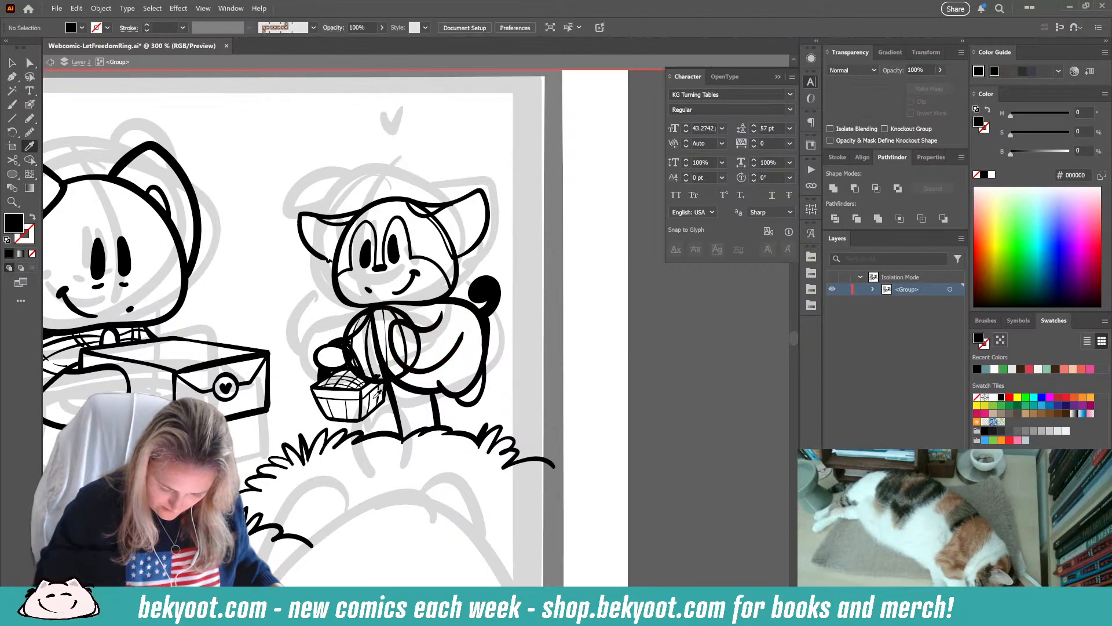
{"action": "left_click", "coordinate": [403, 317]}
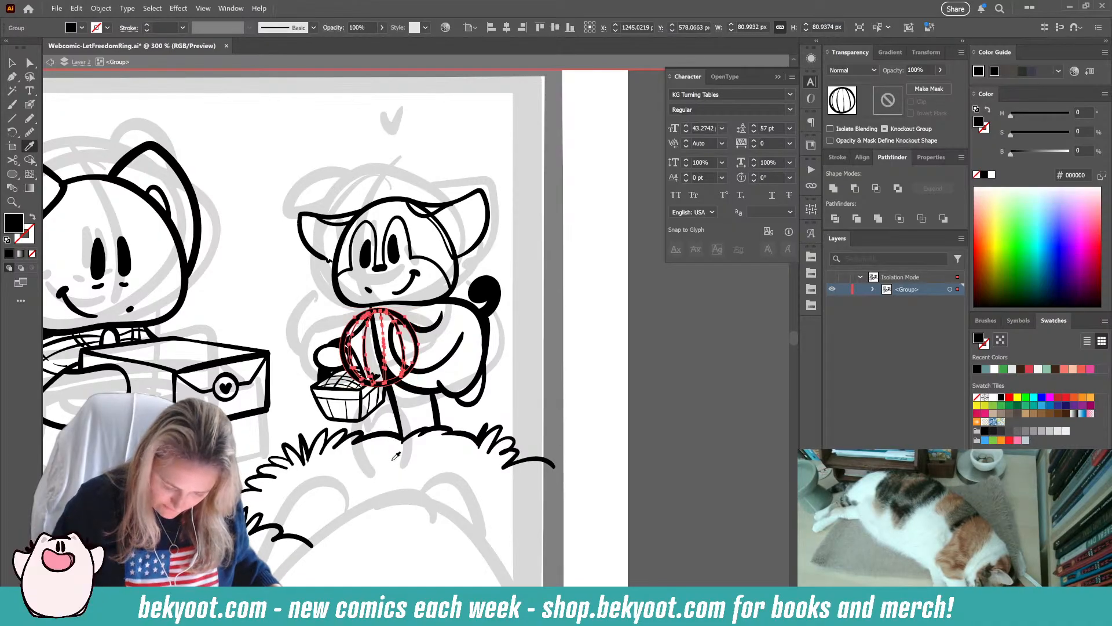
- Ink a small solid black heart above the small character's head with the Blob Brush
{"action": "left_click_drag", "start_coordinate": [375, 464], "coordinate": [350, 462]}
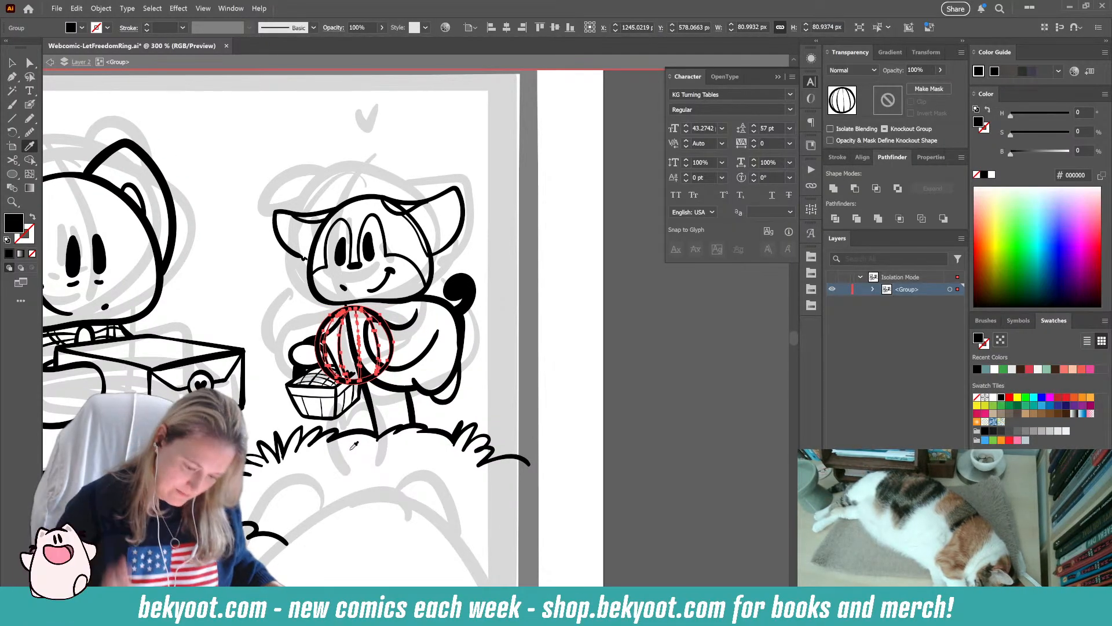
{"action": "left_click", "coordinate": [32, 105]}
{"action": "left_click_drag", "start_coordinate": [351, 169], "coordinate": [359, 166]}
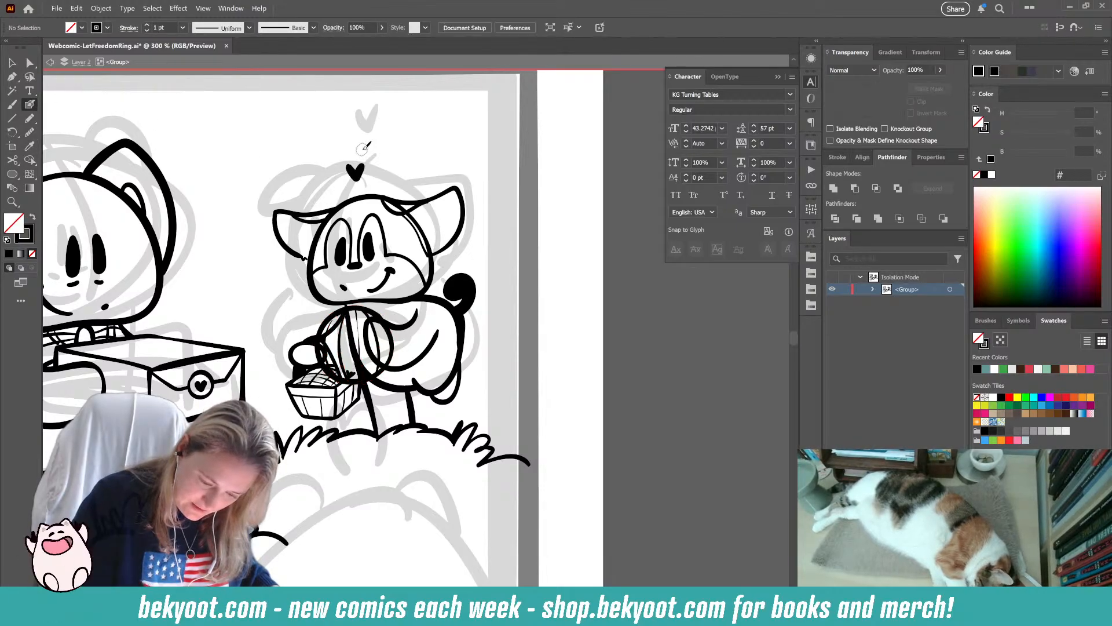
- Delete the curved arm stroke drawn across the small character's body behind the ball
{"action": "left_click", "coordinate": [412, 325], "text": "ctrl"}
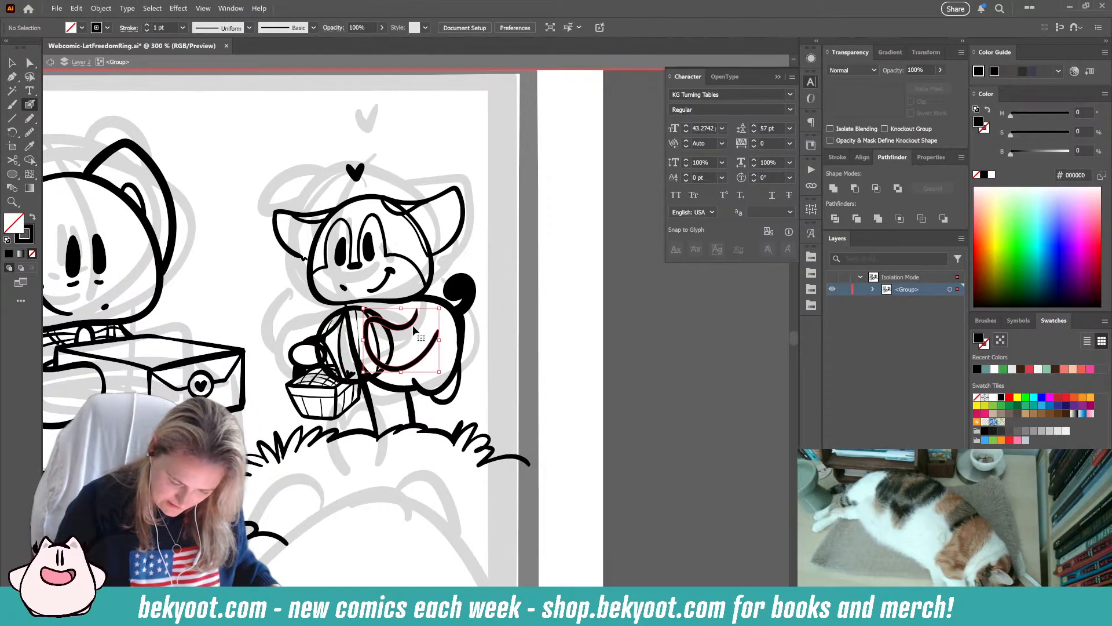
{"action": "key", "text": "Delete"}
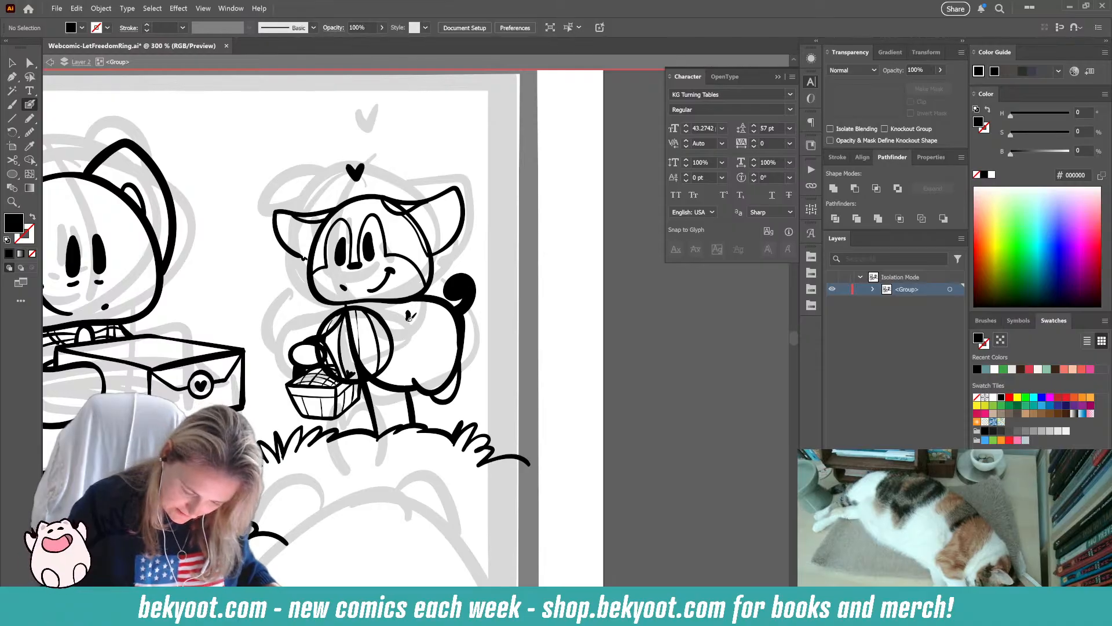
- Ink the small character's curved arm wrapping around the striped ball and erase the head outline where it crosses the right ear
{"action": "mouse_move", "coordinate": [409, 315]}
{"action": "left_mouse_down"}
{"action": "mouse_move", "coordinate": [366, 334]}
{"action": "mouse_move", "coordinate": [376, 354]}
{"action": "mouse_move", "coordinate": [397, 364]}
{"action": "mouse_move", "coordinate": [421, 353]}
{"action": "mouse_move", "coordinate": [434, 322]}
{"action": "left_mouse_up"}
{"action": "key", "text": "shift+x"}
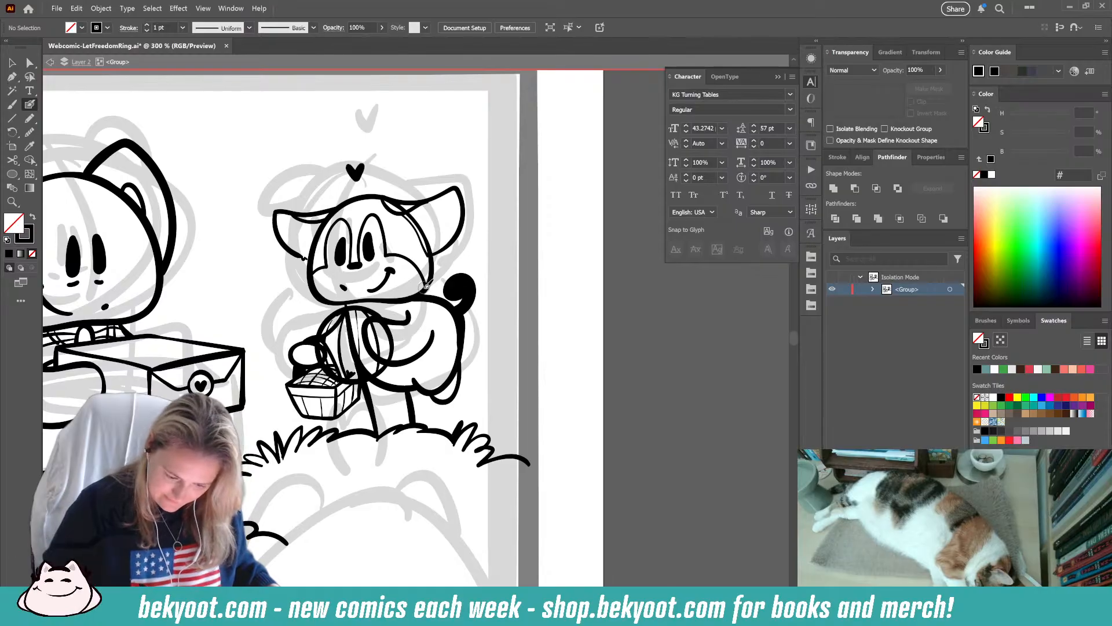
{"action": "mouse_move", "coordinate": [422, 233]}
{"action": "left_mouse_down"}
{"action": "mouse_move", "coordinate": [380, 200]}
{"action": "mouse_move", "coordinate": [417, 220]}
{"action": "mouse_move", "coordinate": [432, 248]}
{"action": "left_mouse_up"}
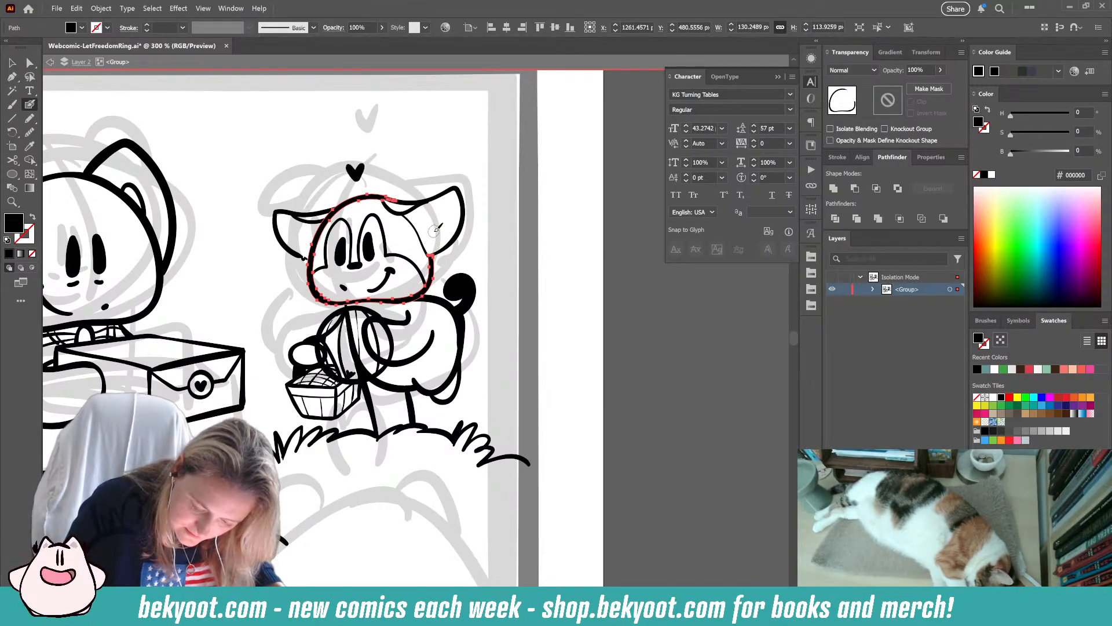
{"action": "left_click", "coordinate": [543, 290], "text": "ctrl"}
- Erase the ball lines overlapping the front arm and the body line running across the ball
{"action": "left_click_drag", "start_coordinate": [448, 367], "coordinate": [455, 317]}
{"action": "left_click", "coordinate": [400, 289], "text": "ctrl"}
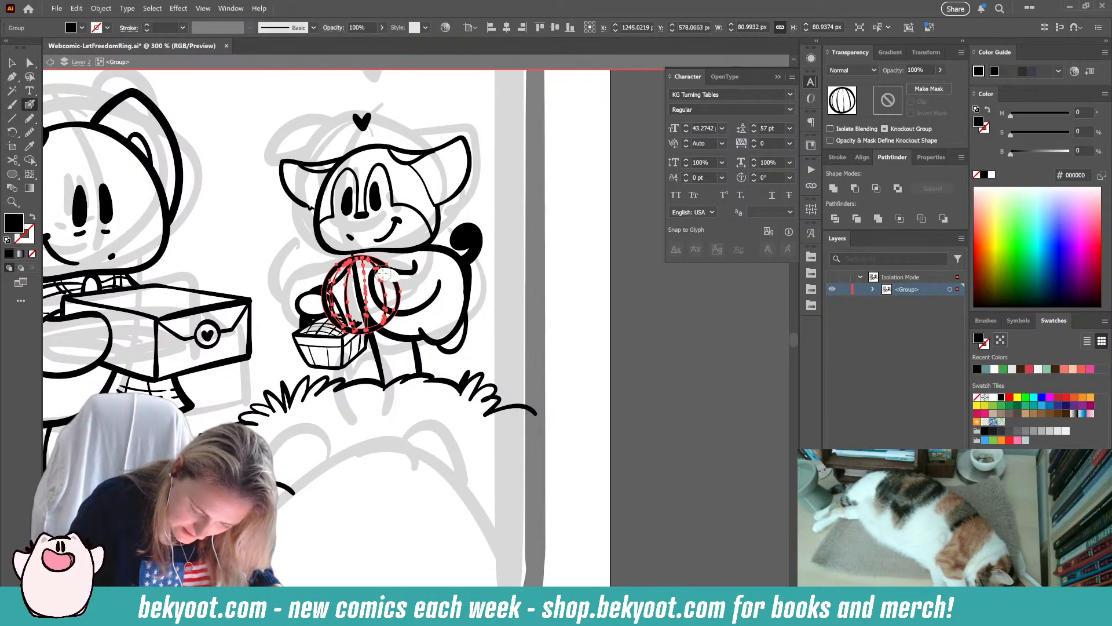
{"action": "mouse_move", "coordinate": [380, 280]}
{"action": "left_mouse_down"}
{"action": "mouse_move", "coordinate": [407, 314]}
{"action": "mouse_move", "coordinate": [399, 267]}
{"action": "mouse_move", "coordinate": [351, 276]}
{"action": "mouse_move", "coordinate": [376, 325]}
{"action": "left_mouse_up"}
{"action": "left_click", "coordinate": [552, 268], "text": "ctrl"}
{"action": "left_click", "coordinate": [354, 271], "text": "ctrl"}
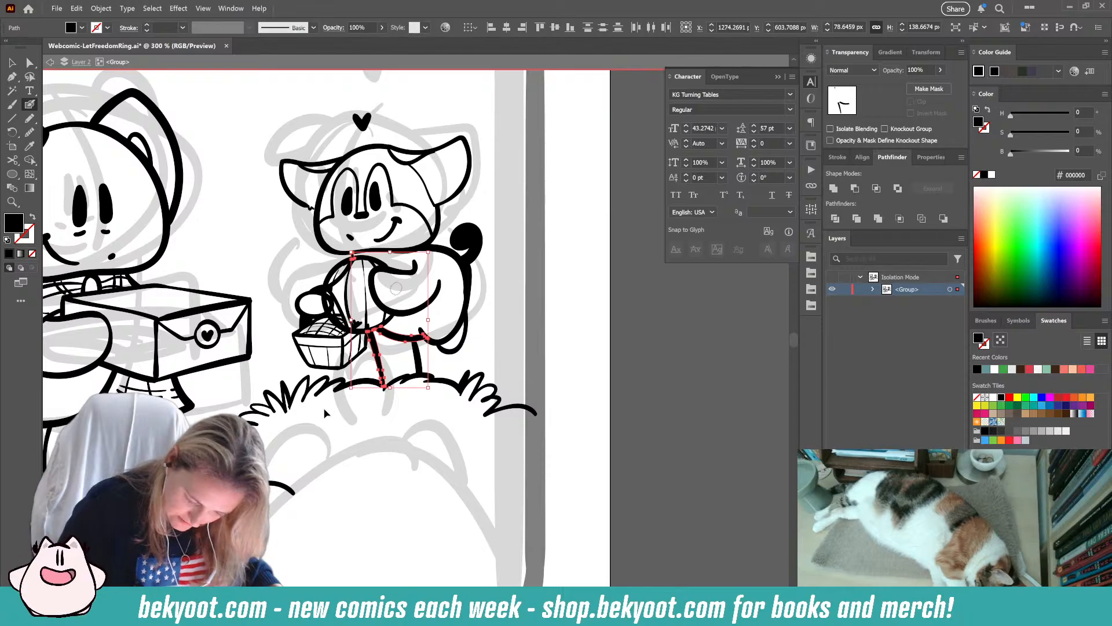
{"action": "key", "text": "F2"}
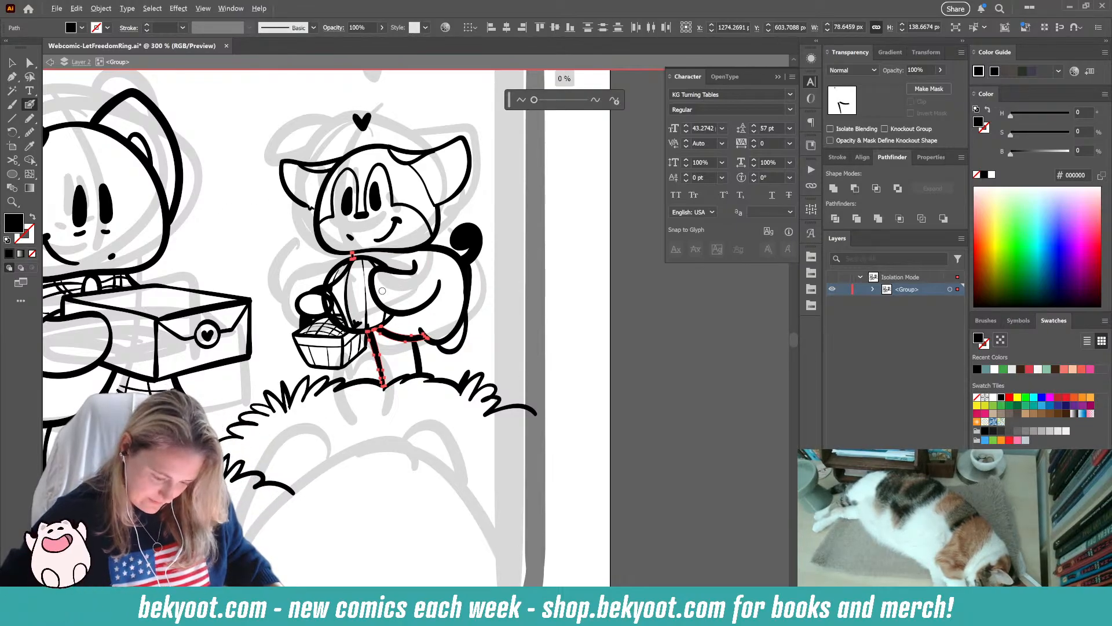
- Erase the far arm's line where it crosses the striped ball, leaving the ball's own lines intact
{"action": "scroll", "coordinate": [378, 293], "scroll_direction": "up", "scroll_amount": 2}
{"action": "left_click", "coordinate": [348, 294], "text": "ctrl"}
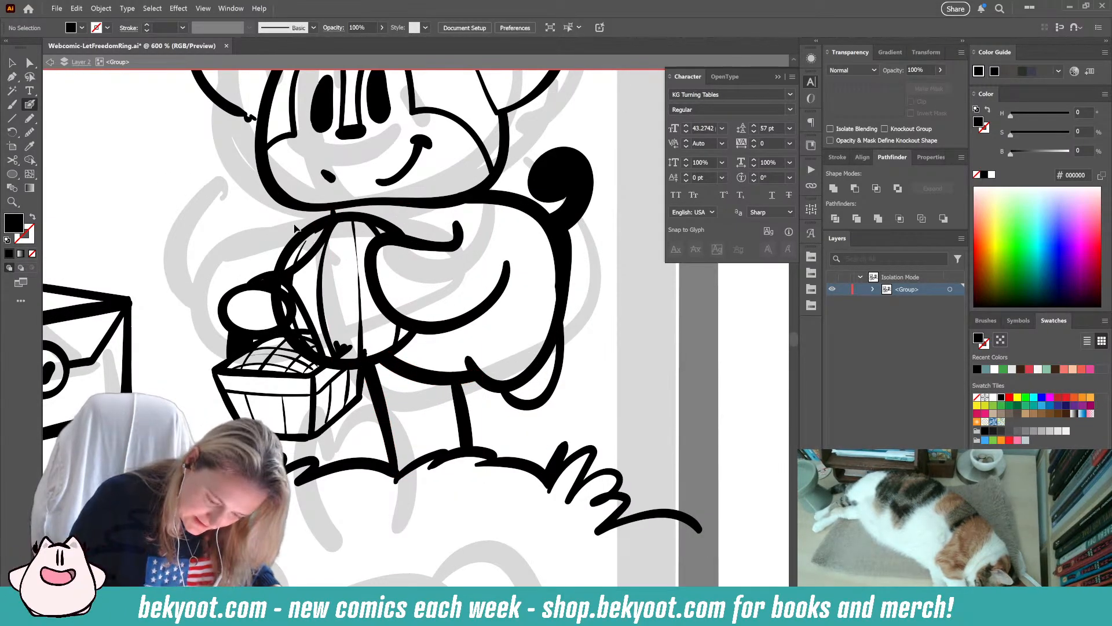
{"action": "left_click_drag", "start_coordinate": [294, 228], "coordinate": [330, 252]}
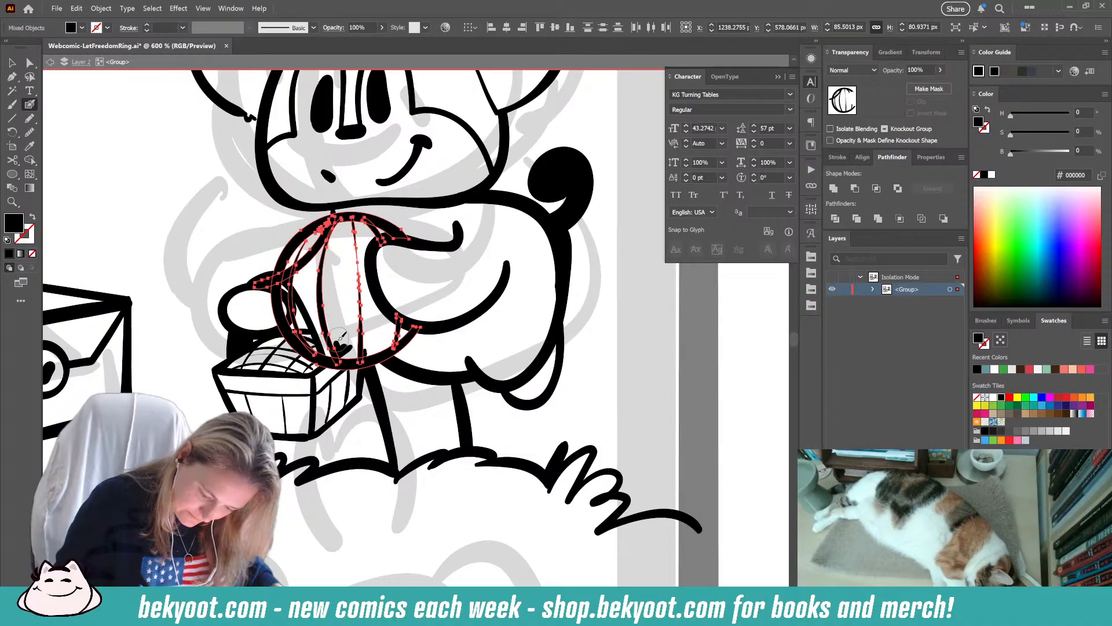
{"action": "key", "text": "ctrl+z"}
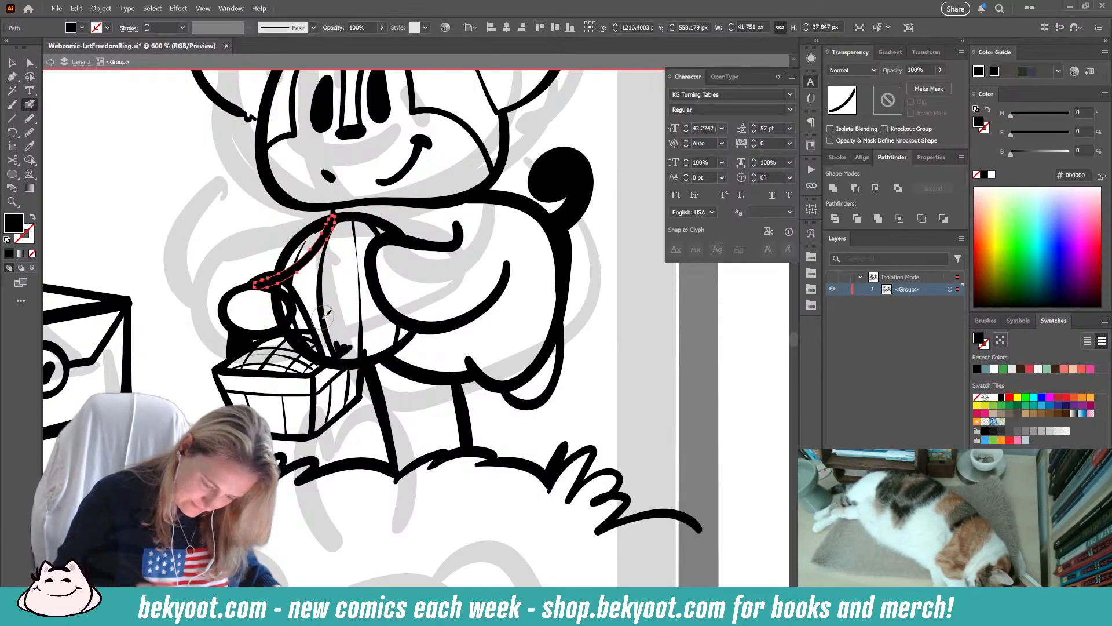
{"action": "mouse_move", "coordinate": [333, 219]}
{"action": "left_mouse_down"}
{"action": "mouse_move", "coordinate": [342, 228]}
{"action": "mouse_move", "coordinate": [330, 222]}
{"action": "mouse_move", "coordinate": [284, 281]}
{"action": "left_mouse_up"}
{"action": "left_click", "coordinate": [253, 241], "text": "ctrl"}
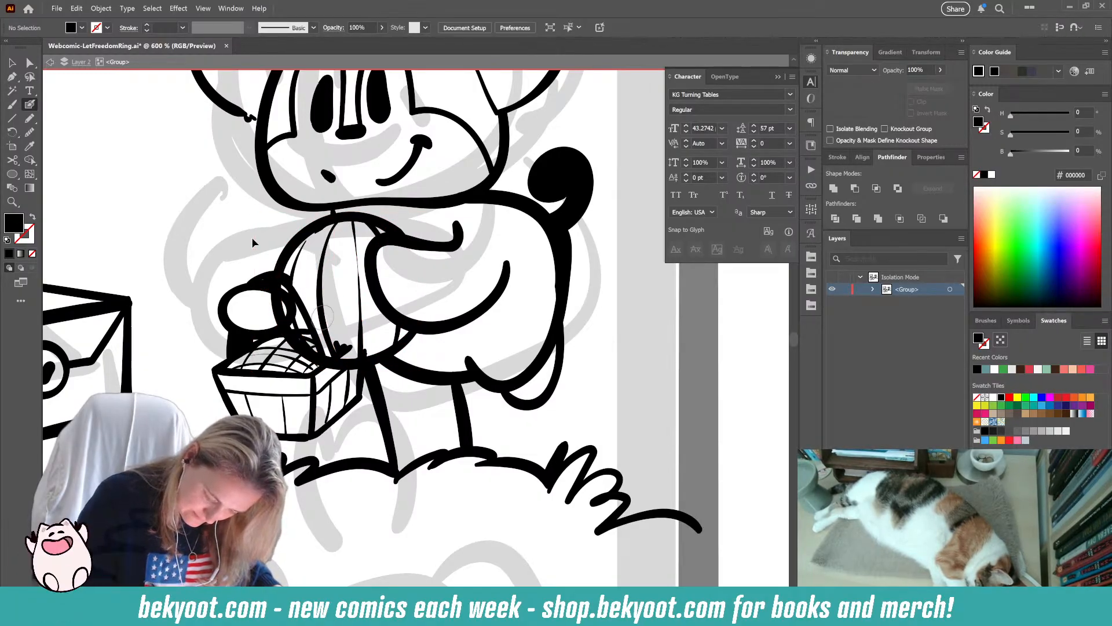
- Erase the parts of the hand, basket handle and basket rim strokes that overlap the striped ball
{"action": "left_click", "coordinate": [231, 291], "text": "ctrl"}
{"action": "left_click", "coordinate": [314, 321], "text": "ctrl+shift"}
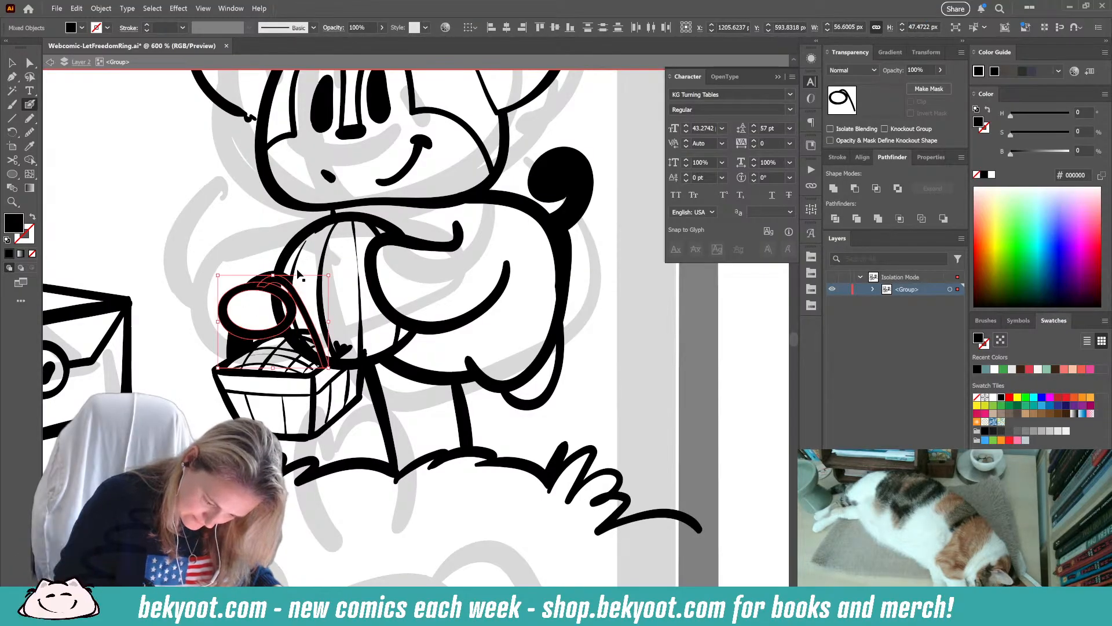
{"action": "left_click_drag", "start_coordinate": [266, 280], "coordinate": [267, 268]}
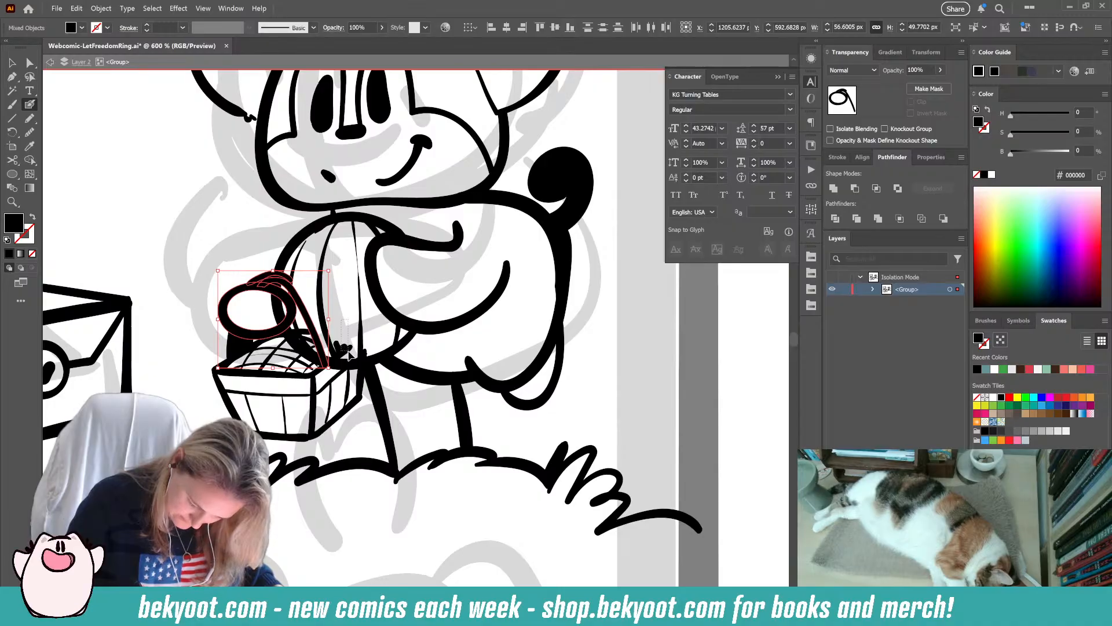
{"action": "left_click_drag", "start_coordinate": [350, 355], "coordinate": [357, 346]}
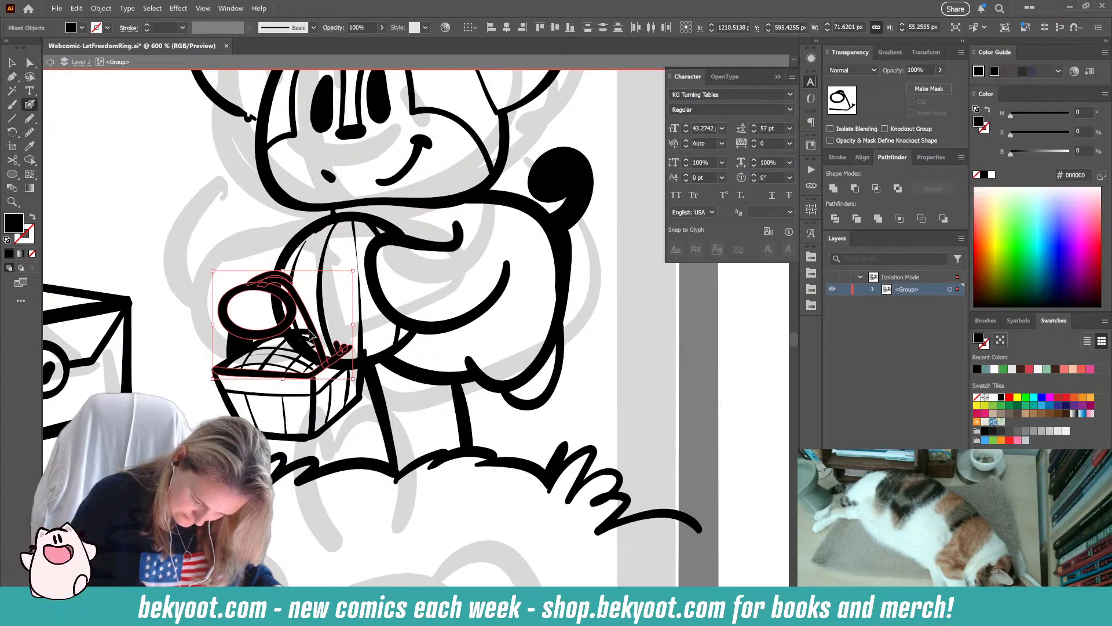
{"action": "mouse_move", "coordinate": [293, 247]}
{"action": "left_mouse_down"}
{"action": "mouse_move", "coordinate": [296, 314]}
{"action": "mouse_move", "coordinate": [348, 349]}
{"action": "left_mouse_up"}
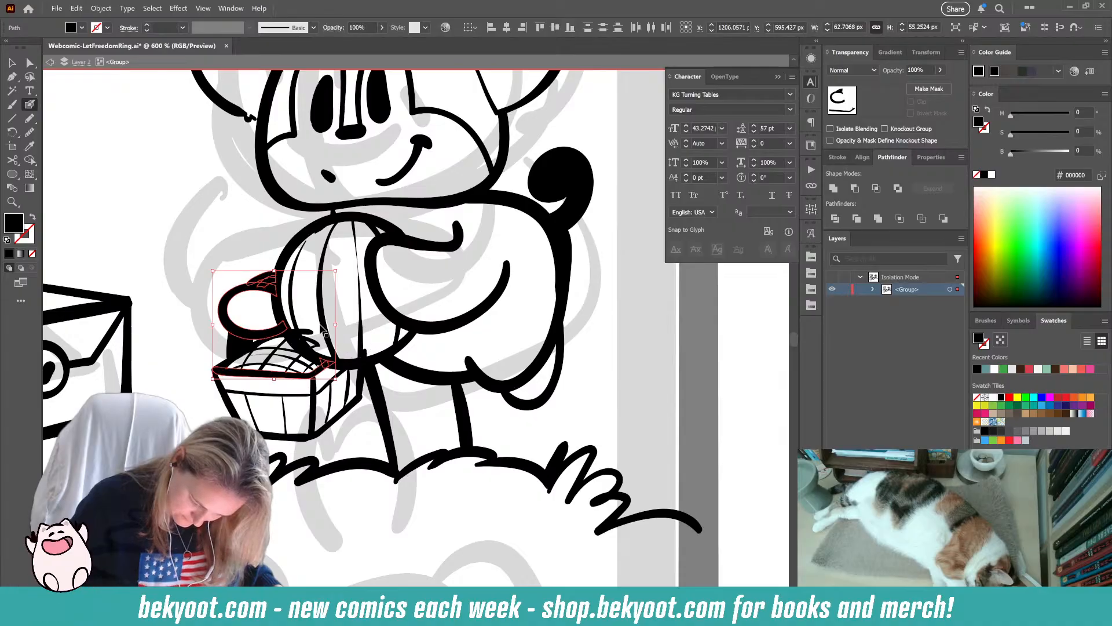
{"action": "key", "text": "ctrl+shift+a"}
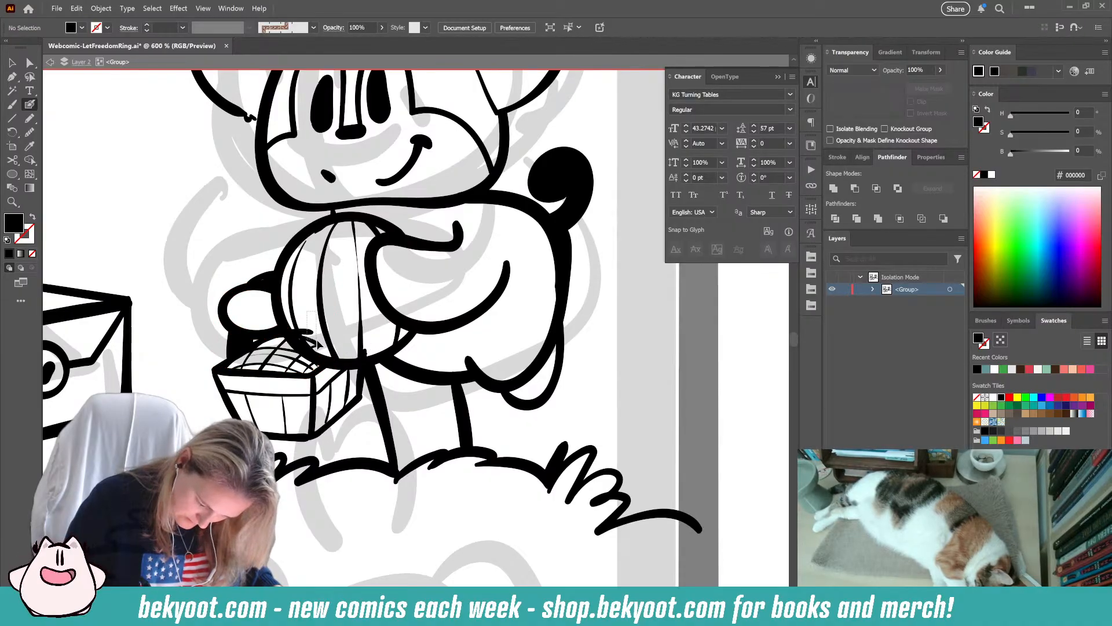
- Erase the ends of the basket's cloth lines and side strokes that run into the bottom of the ball
{"action": "left_click_drag", "start_coordinate": [317, 342], "coordinate": [307, 335]}
{"action": "left_click", "coordinate": [318, 345], "text": "ctrl"}
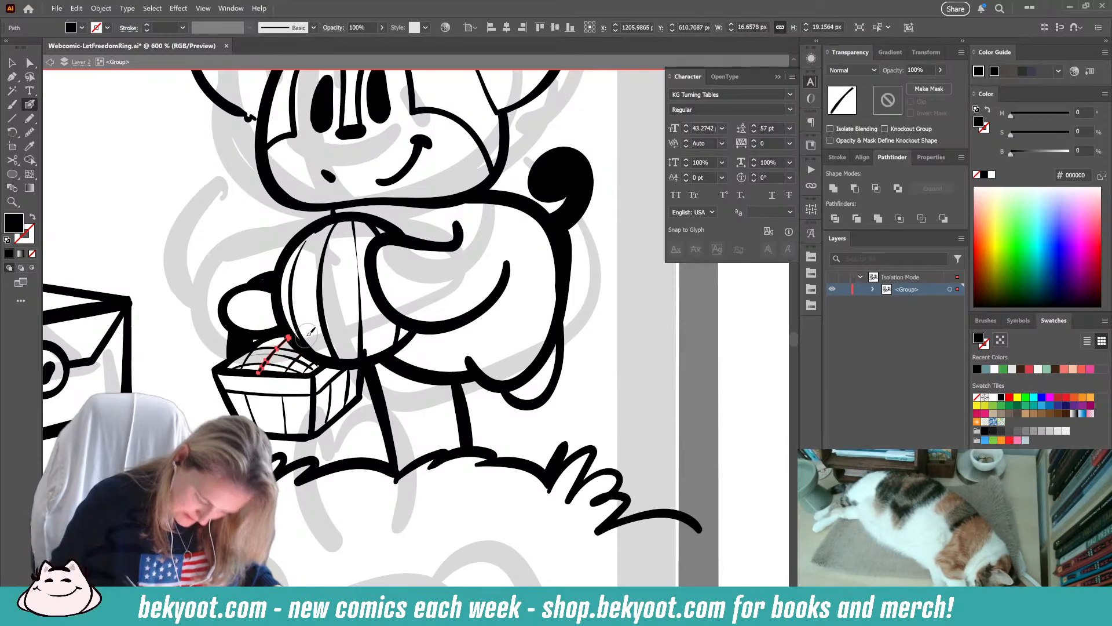
{"action": "left_click", "coordinate": [338, 377], "text": "ctrl"}
{"action": "left_click", "coordinate": [360, 390], "text": "ctrl+shift"}
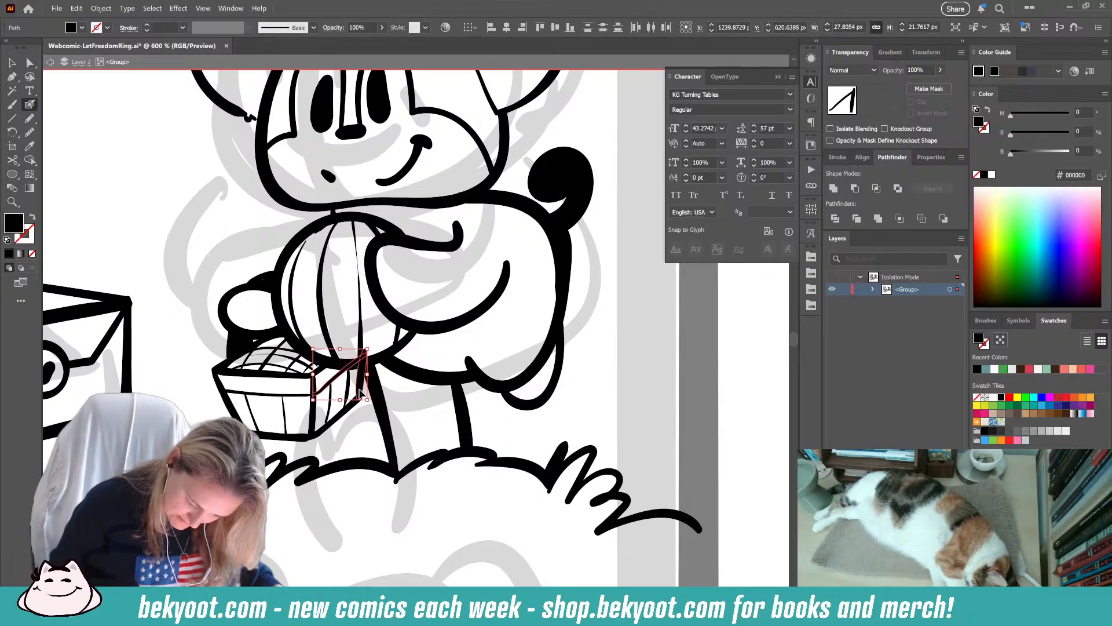
{"action": "left_click", "coordinate": [348, 384], "text": "ctrl+shift"}
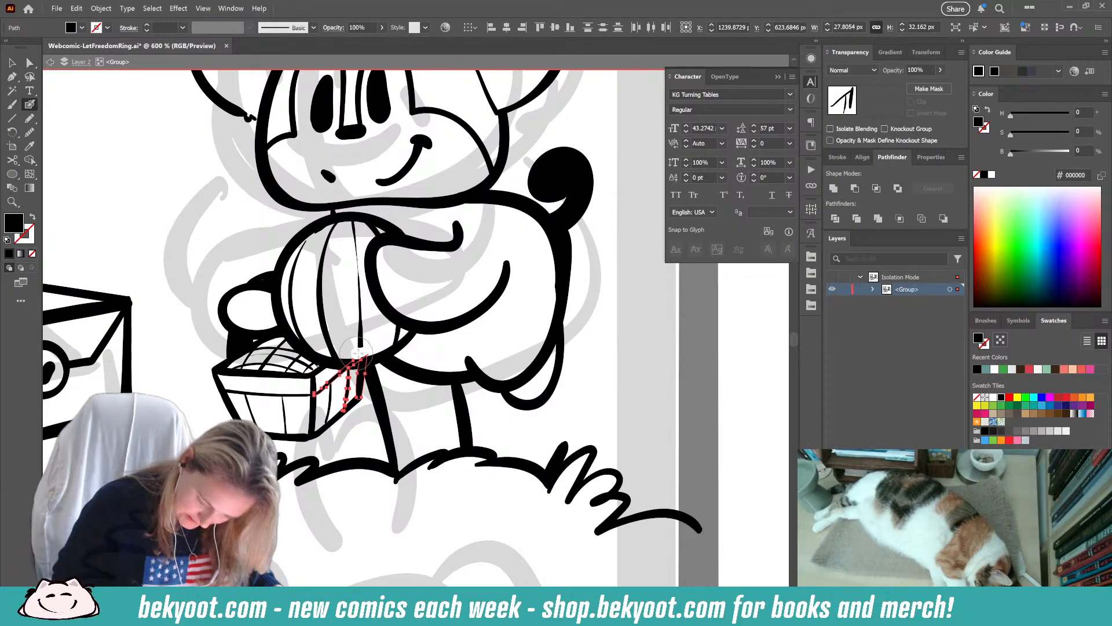
{"action": "left_click_drag", "start_coordinate": [374, 350], "coordinate": [348, 335]}
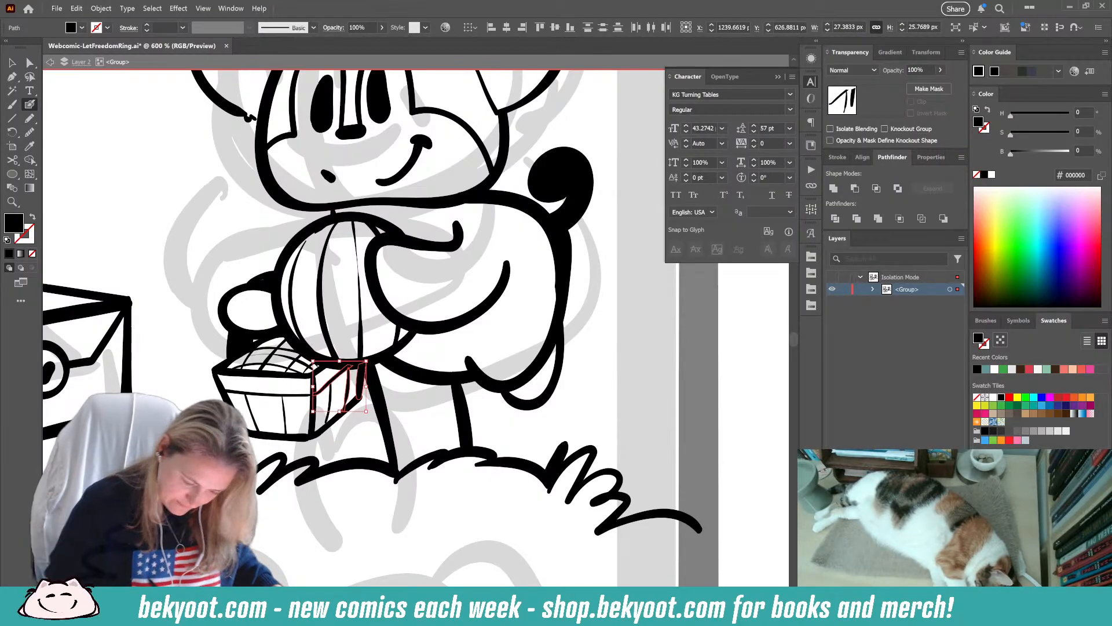
{"action": "key", "text": "ctrl+shift+a"}
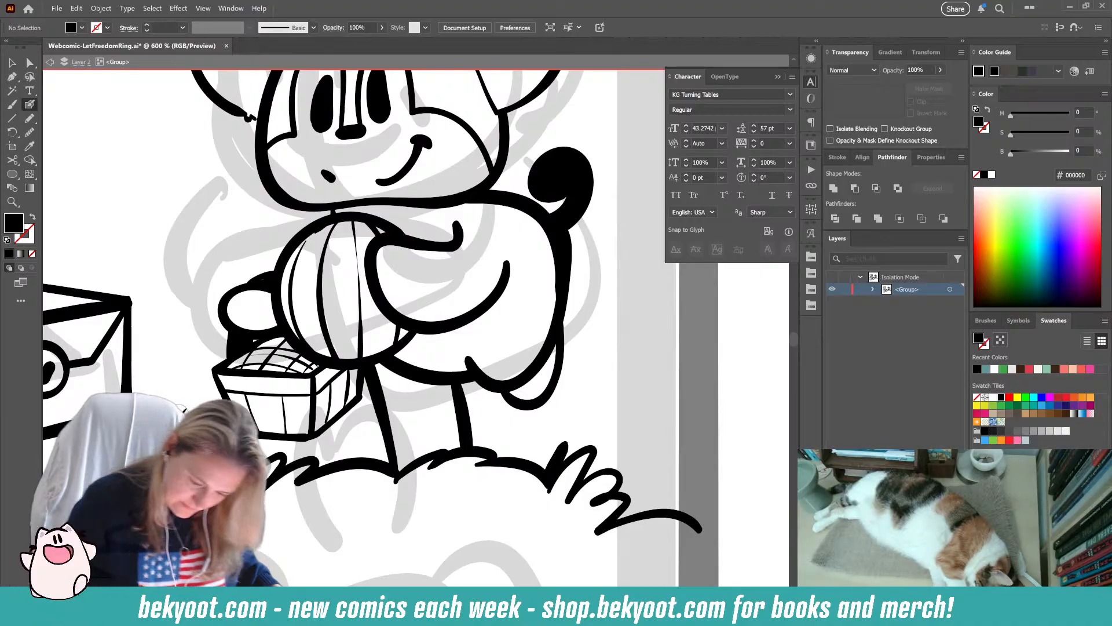
{"action": "scroll", "coordinate": [393, 408], "scroll_direction": "down", "scroll_amount": 3}
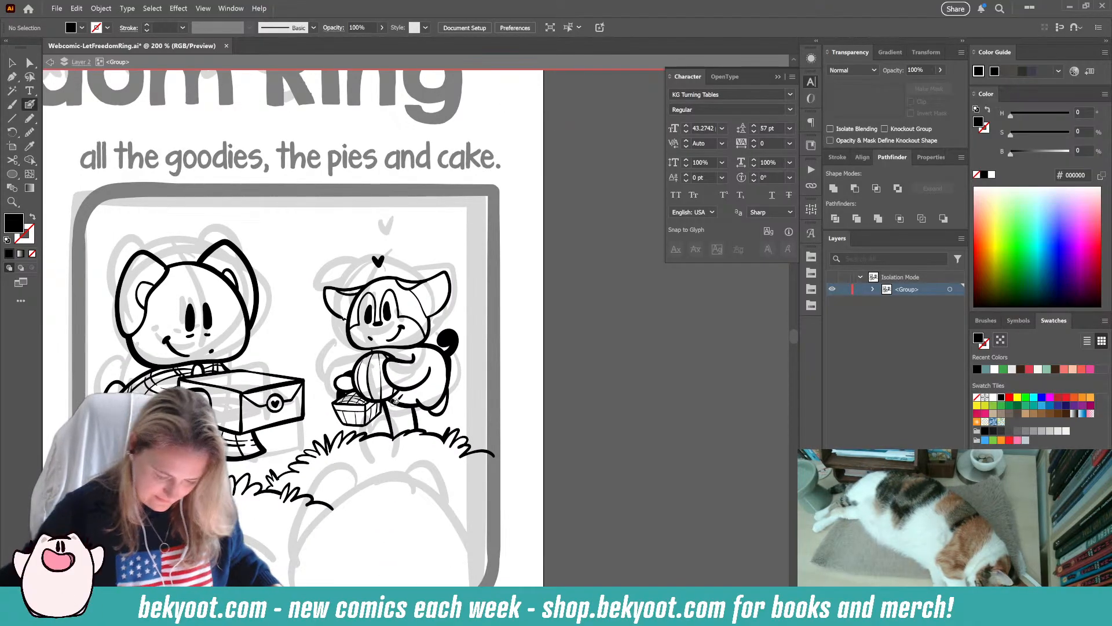
{"action": "left_click_drag", "start_coordinate": [322, 515], "coordinate": [354, 445]}
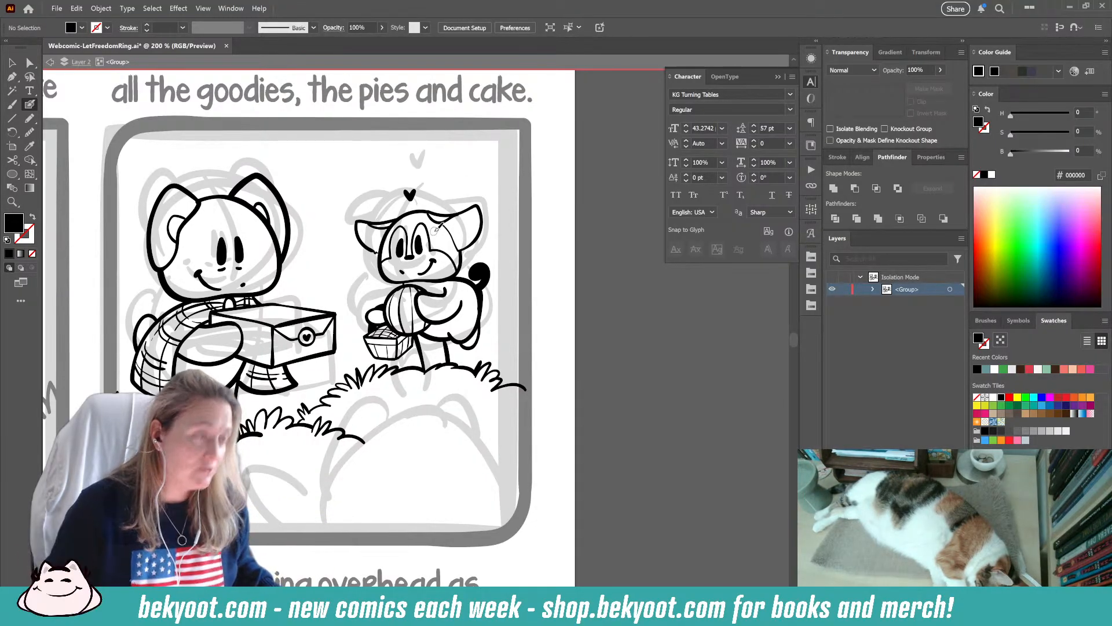
{"action": "scroll", "coordinate": [436, 229], "scroll_direction": "down", "scroll_amount": 3}
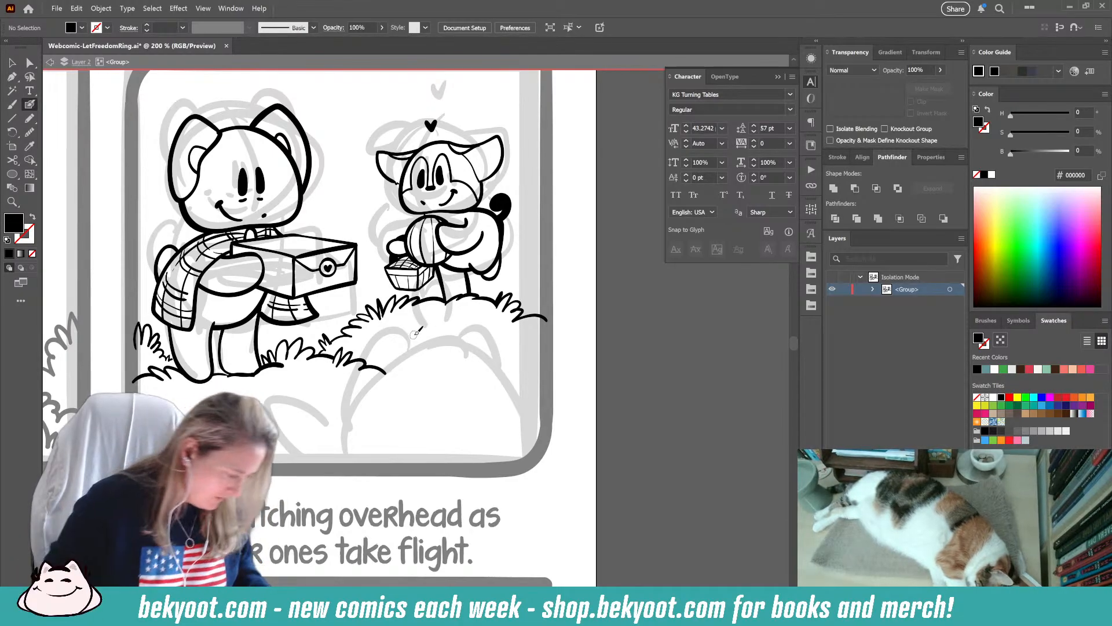
{"action": "key", "text": "Return"}
{"action": "key", "text": "Escape"}
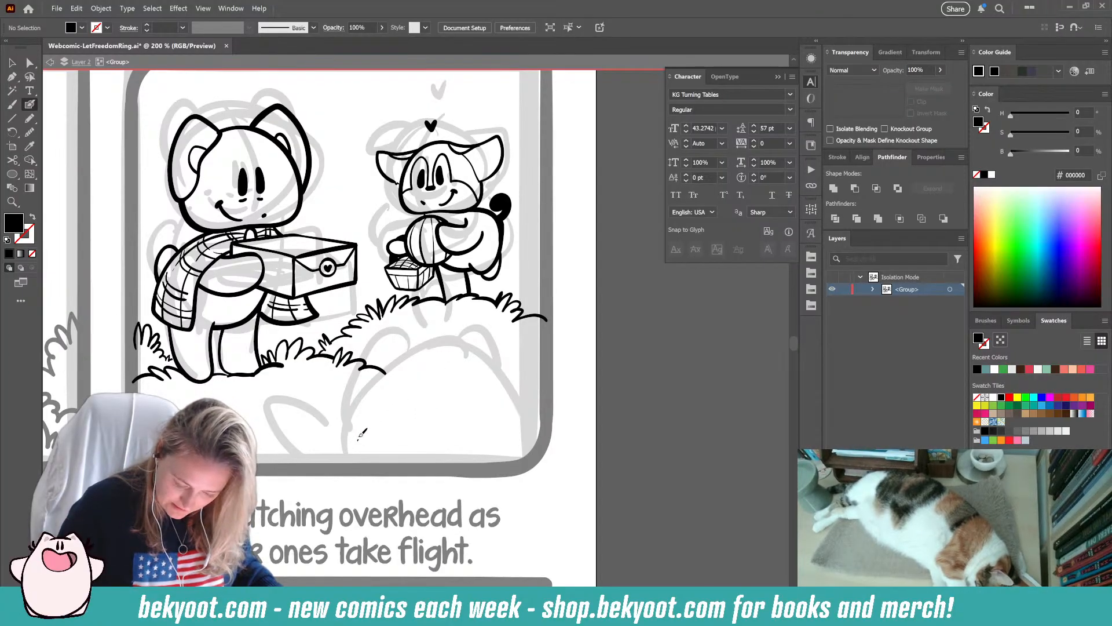
{"action": "mouse_move", "coordinate": [361, 433]}
{"action": "left_mouse_down"}
{"action": "mouse_move", "coordinate": [383, 391]}
{"action": "mouse_move", "coordinate": [424, 354]}
{"action": "mouse_move", "coordinate": [464, 351]}
{"action": "left_mouse_up"}
{"action": "key", "text": "ctrl+z"}
{"action": "mouse_move", "coordinate": [366, 397]}
{"action": "left_mouse_down"}
{"action": "mouse_move", "coordinate": [412, 354]}
{"action": "mouse_move", "coordinate": [449, 347]}
{"action": "mouse_move", "coordinate": [478, 360]}
{"action": "mouse_move", "coordinate": [509, 399]}
{"action": "left_mouse_up"}
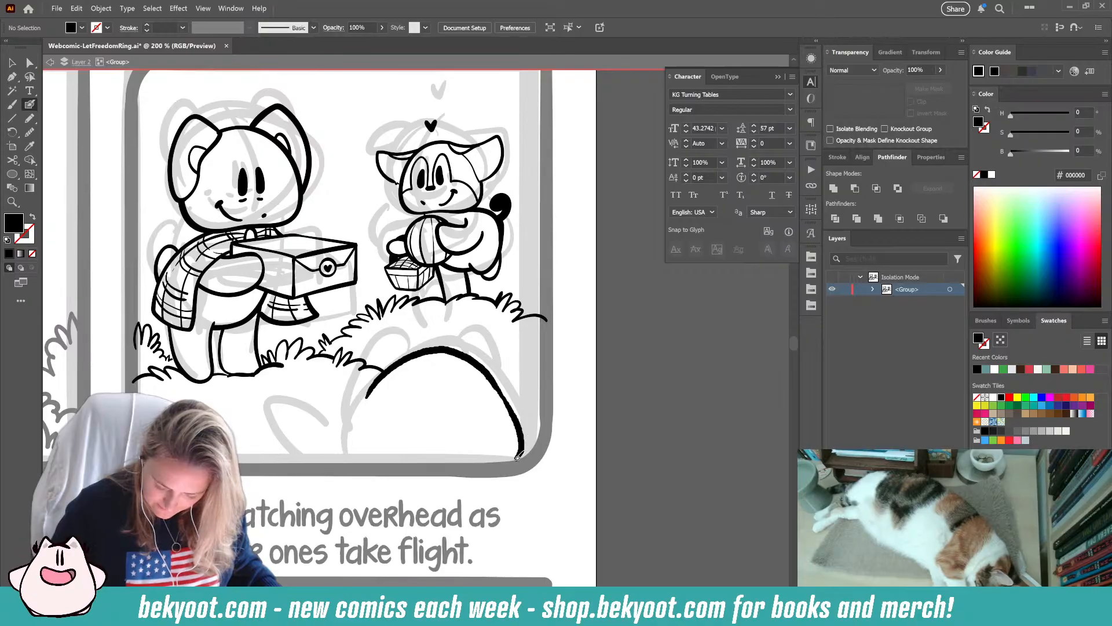
{"action": "key", "text": "ctrl+z"}
- Ink a closed, rounded head outline about 262 by 217 px over the foreground character's sketch and smooth its path
{"action": "mouse_move", "coordinate": [479, 352]}
{"action": "left_mouse_down"}
{"action": "mouse_move", "coordinate": [449, 338]}
{"action": "mouse_move", "coordinate": [374, 389]}
{"action": "mouse_move", "coordinate": [355, 445]}
{"action": "mouse_move", "coordinate": [400, 470]}
{"action": "mouse_move", "coordinate": [469, 473]}
{"action": "mouse_move", "coordinate": [513, 453]}
{"action": "mouse_move", "coordinate": [505, 383]}
{"action": "mouse_move", "coordinate": [460, 338]}
{"action": "left_mouse_up"}
{"action": "left_click", "coordinate": [513, 404], "text": "ctrl"}
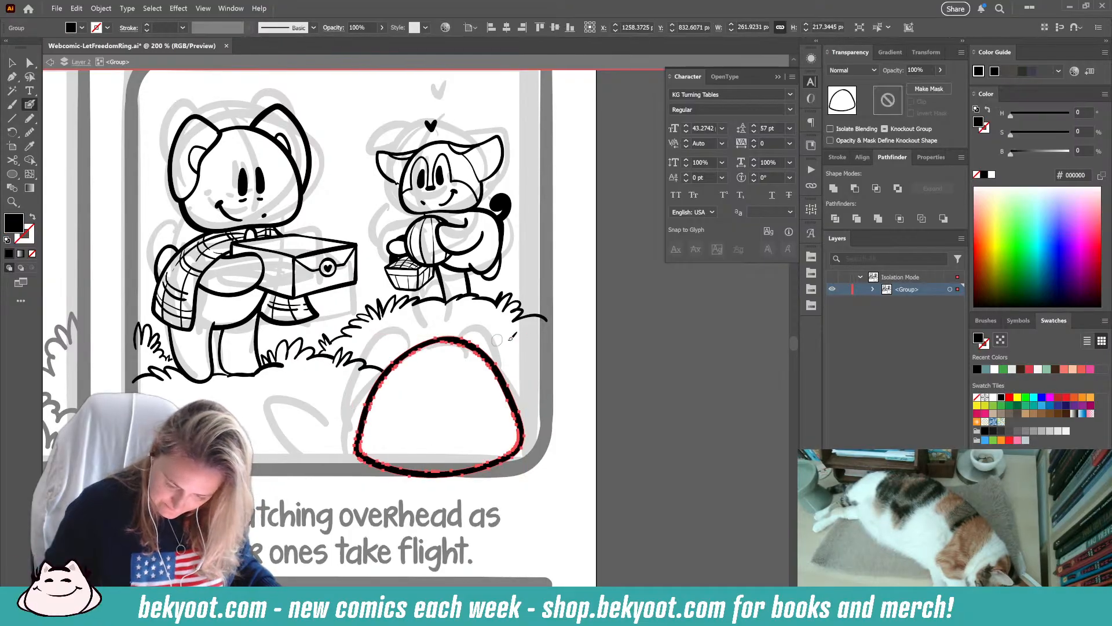
{"action": "key", "text": "ctrl+alt+s"}
{"action": "left_click", "coordinate": [534, 101]}
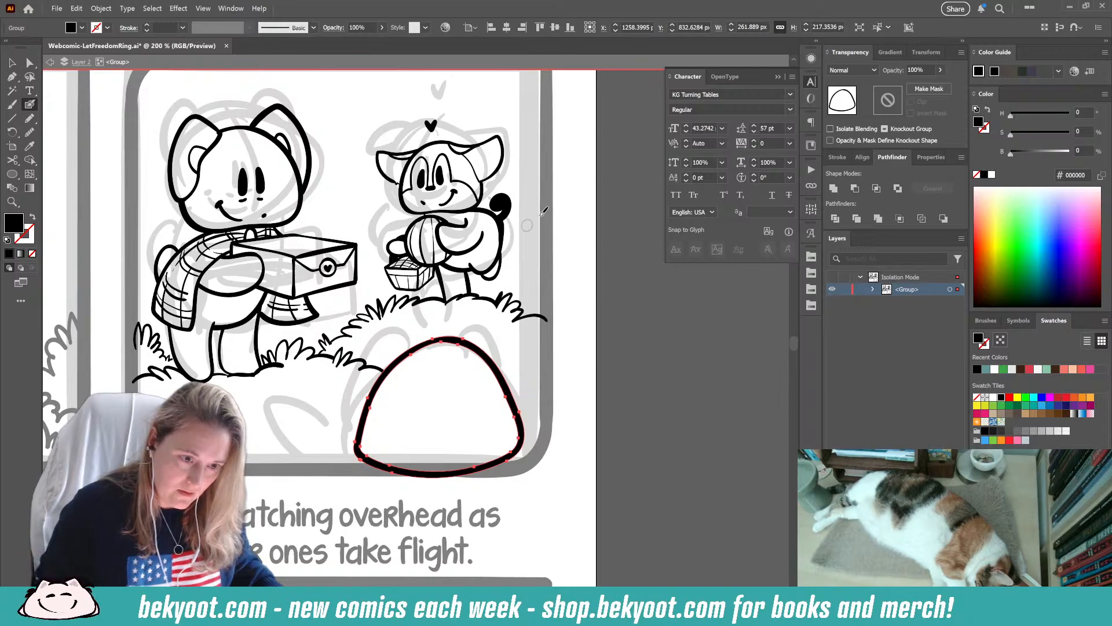
- Shift the foreground head outline slightly up and to the right
{"action": "left_click", "coordinate": [506, 378], "text": "ctrl"}
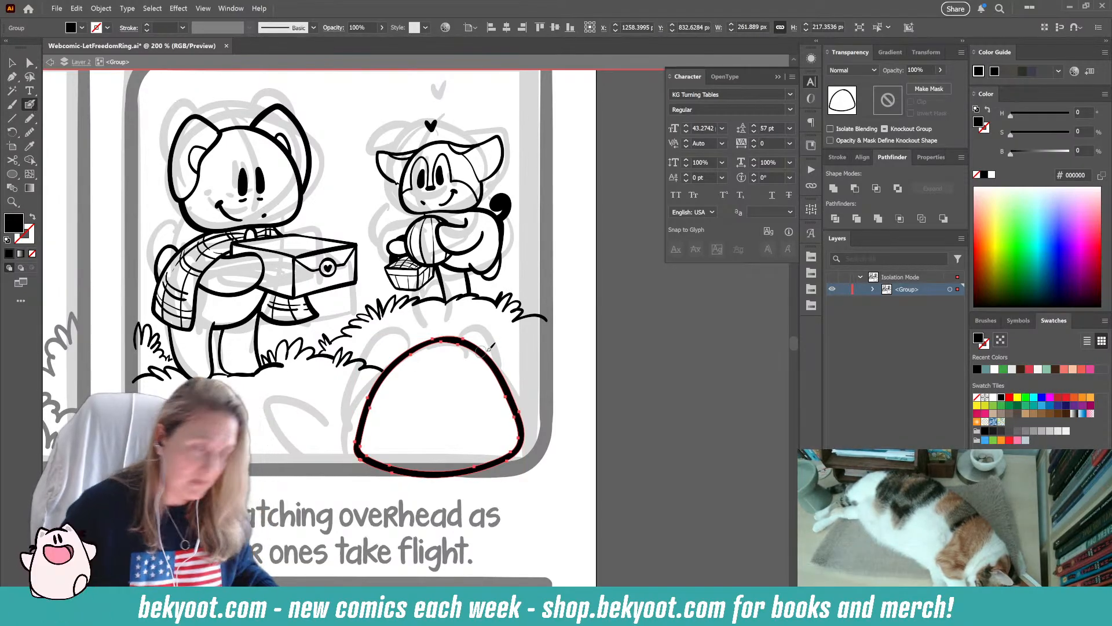
{"action": "left_click_drag", "start_coordinate": [497, 371], "coordinate": [504, 365]}
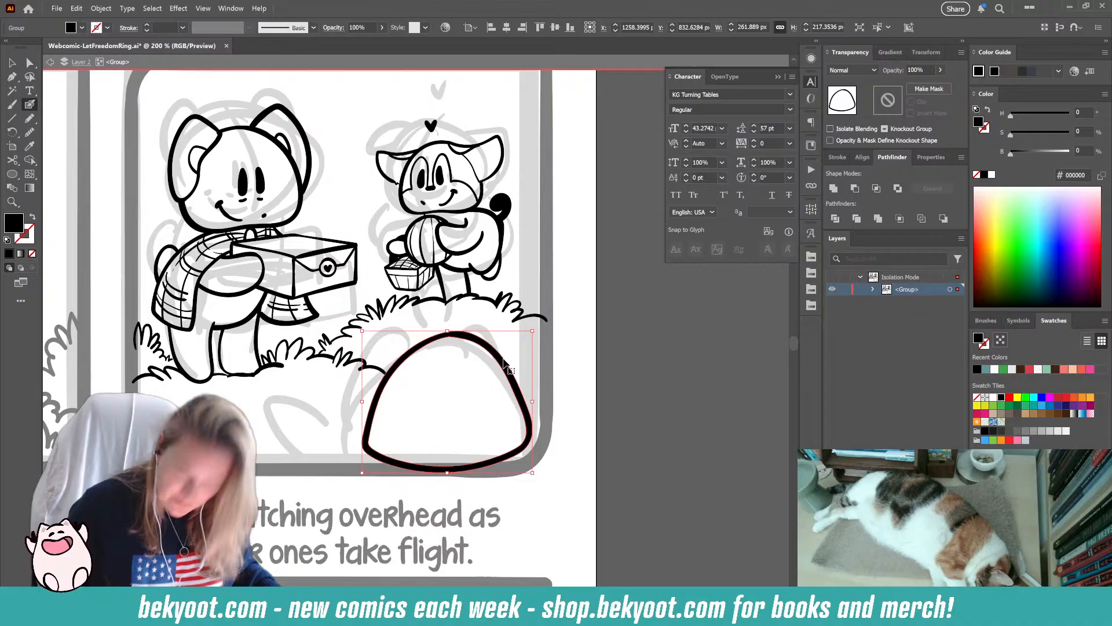
{"action": "left_click", "coordinate": [571, 381], "text": "ctrl"}
- Ink the foreground head's curved centre line, two pointed ears and inner left curve, erasing the ground line beside the left ear
{"action": "mouse_move", "coordinate": [435, 322]}
{"action": "left_mouse_down"}
{"action": "mouse_move", "coordinate": [482, 408]}
{"action": "mouse_move", "coordinate": [474, 479]}
{"action": "left_mouse_up"}
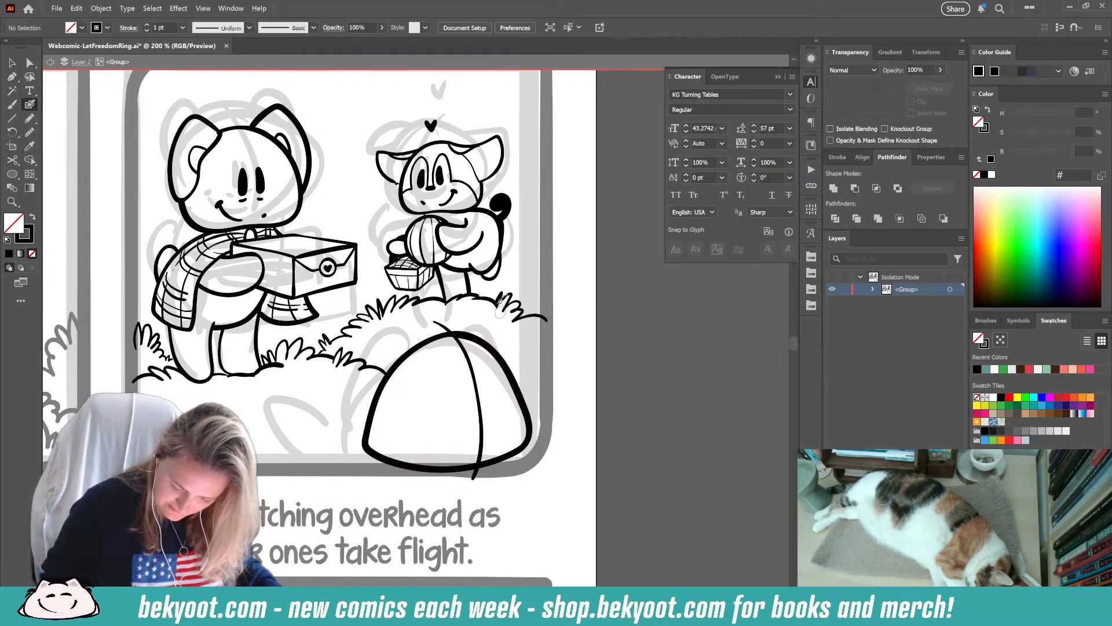
{"action": "left_click_drag", "start_coordinate": [335, 351], "coordinate": [374, 360]}
{"action": "left_click", "coordinate": [374, 361], "text": "ctrl"}
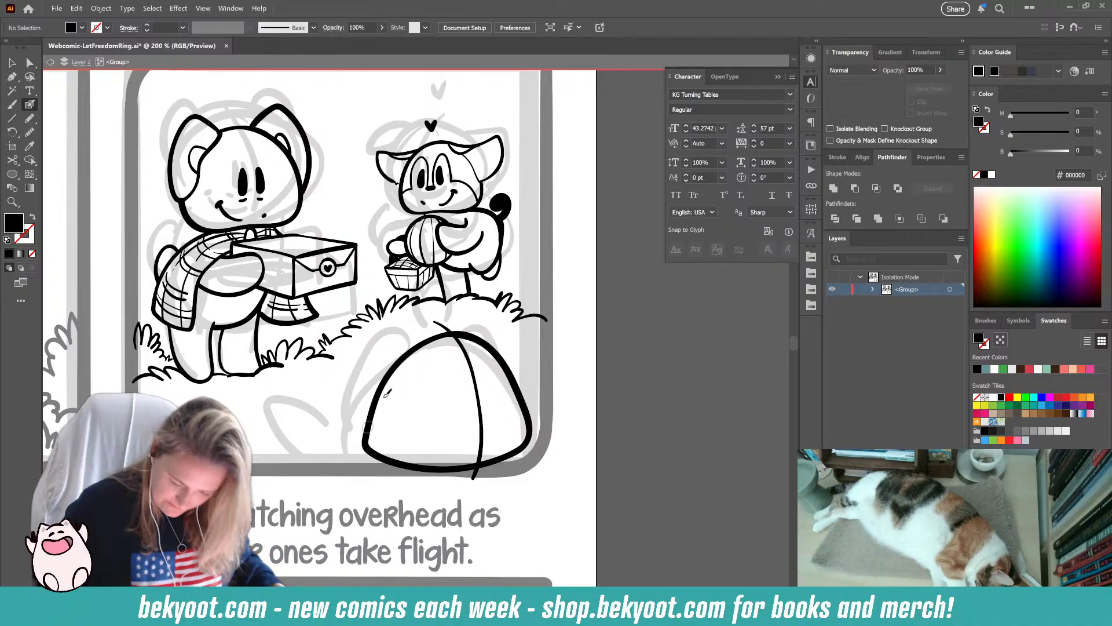
{"action": "mouse_move", "coordinate": [443, 336]}
{"action": "left_mouse_down"}
{"action": "mouse_move", "coordinate": [400, 320]}
{"action": "mouse_move", "coordinate": [370, 368]}
{"action": "mouse_move", "coordinate": [368, 429]}
{"action": "left_mouse_up"}
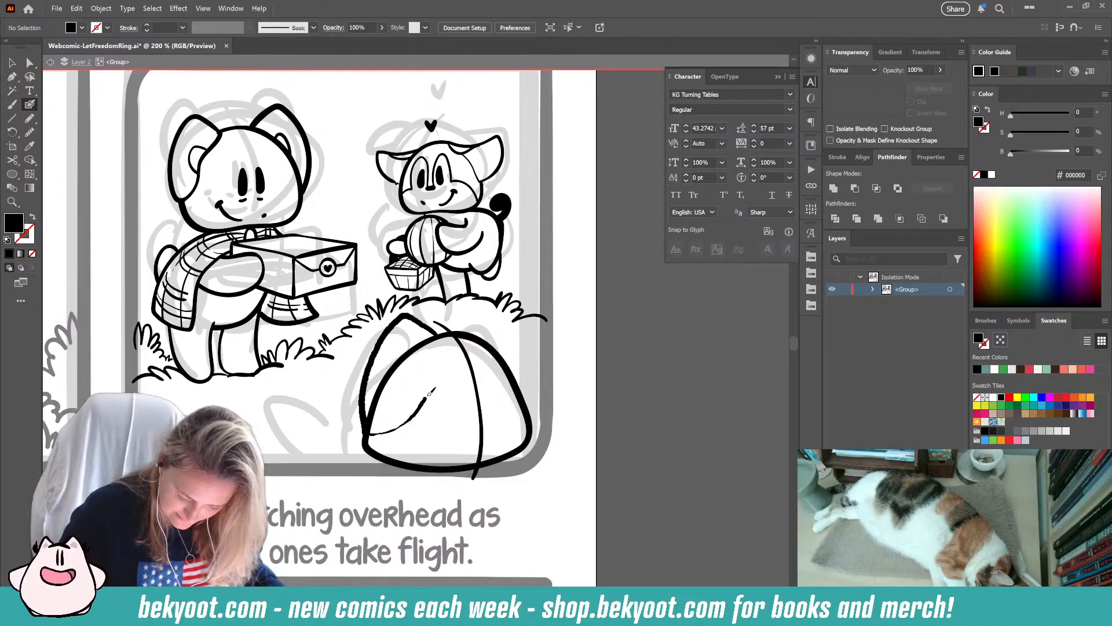
{"action": "mouse_move", "coordinate": [429, 394]}
{"action": "left_mouse_down"}
{"action": "mouse_move", "coordinate": [440, 333]}
{"action": "mouse_move", "coordinate": [491, 310]}
{"action": "mouse_move", "coordinate": [525, 355]}
{"action": "mouse_move", "coordinate": [529, 415]}
{"action": "left_mouse_up"}
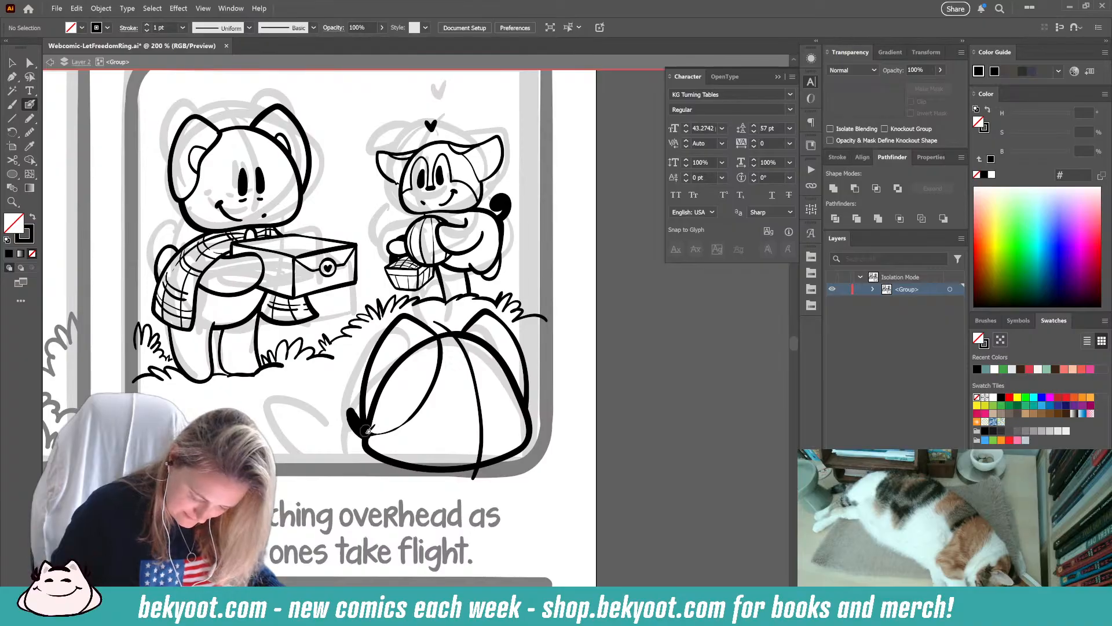
- Ink solid black fur tufts on both cheeks of the foreground head and short marks along its lower edge
{"action": "mouse_move", "coordinate": [371, 430]}
{"action": "left_mouse_down"}
{"action": "mouse_move", "coordinate": [362, 407]}
{"action": "mouse_move", "coordinate": [370, 431]}
{"action": "mouse_move", "coordinate": [355, 435]}
{"action": "mouse_move", "coordinate": [360, 413]}
{"action": "mouse_move", "coordinate": [367, 437]}
{"action": "mouse_move", "coordinate": [353, 443]}
{"action": "mouse_move", "coordinate": [351, 418]}
{"action": "left_mouse_up"}
{"action": "mouse_move", "coordinate": [529, 406]}
{"action": "left_mouse_down"}
{"action": "mouse_move", "coordinate": [537, 376]}
{"action": "mouse_move", "coordinate": [547, 426]}
{"action": "left_mouse_up"}
{"action": "left_click_drag", "start_coordinate": [498, 463], "coordinate": [503, 471]}
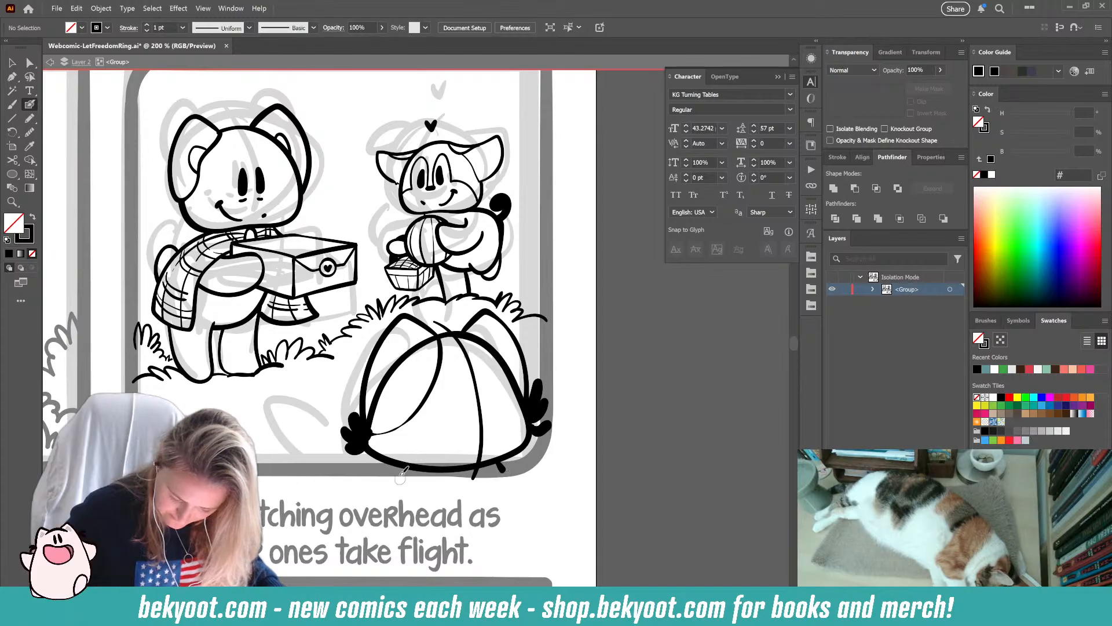
{"action": "left_click_drag", "start_coordinate": [403, 469], "coordinate": [402, 476]}
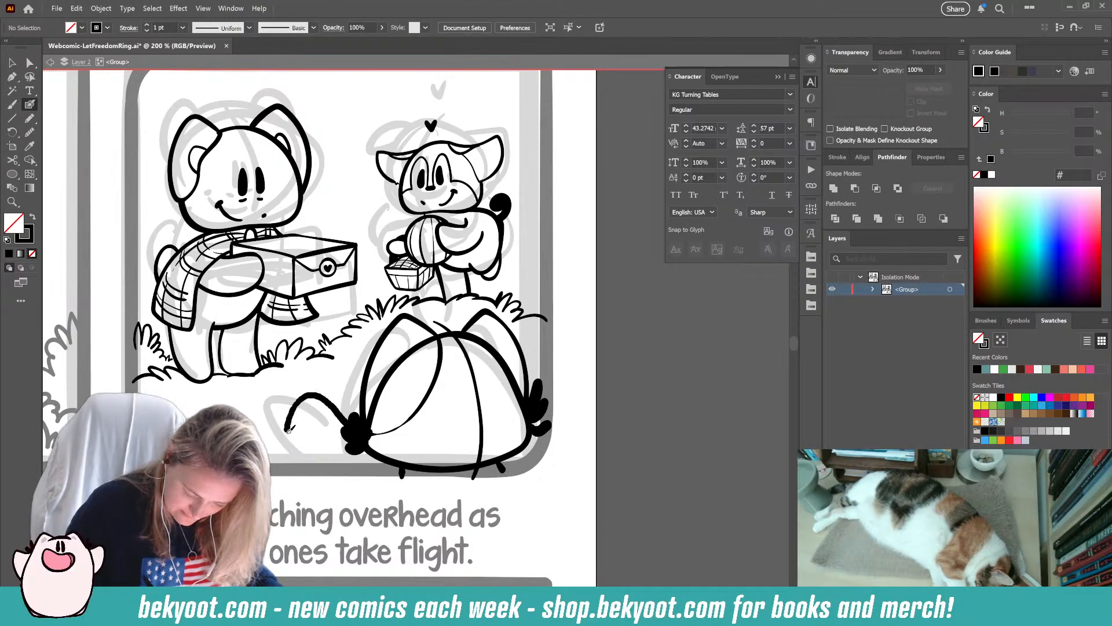
{"action": "mouse_move", "coordinate": [363, 436]}
{"action": "left_mouse_down"}
{"action": "mouse_move", "coordinate": [345, 404]}
{"action": "mouse_move", "coordinate": [319, 406]}
{"action": "mouse_move", "coordinate": [306, 442]}
{"action": "mouse_move", "coordinate": [320, 465]}
{"action": "mouse_move", "coordinate": [374, 439]}
{"action": "left_mouse_up"}
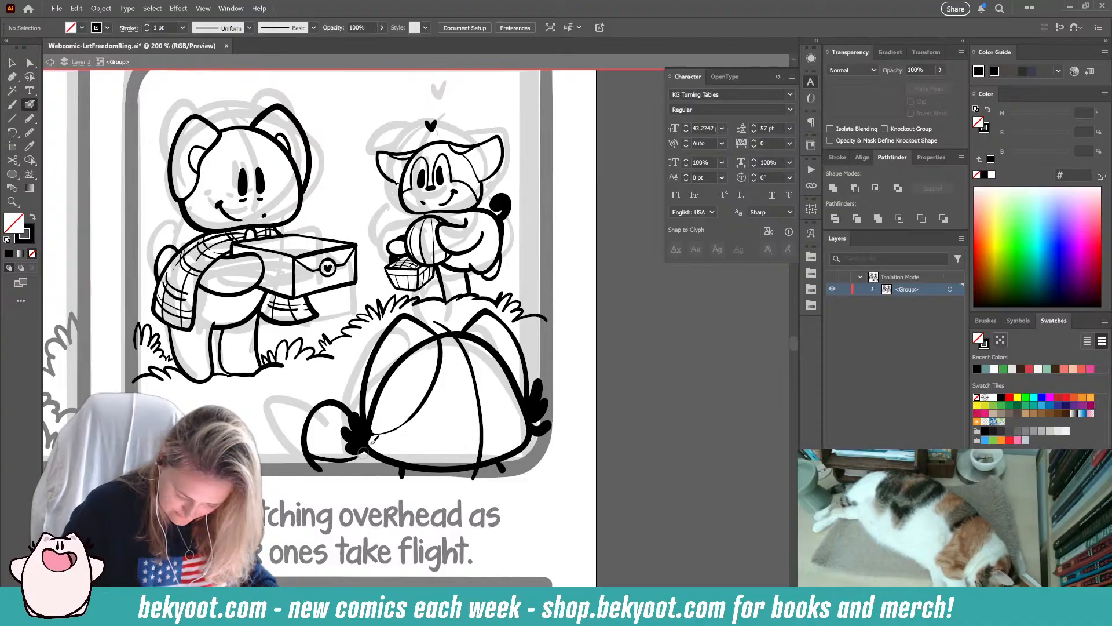
{"action": "key", "text": "ctrl+z"}
{"action": "key", "text": "ctrl+z"}
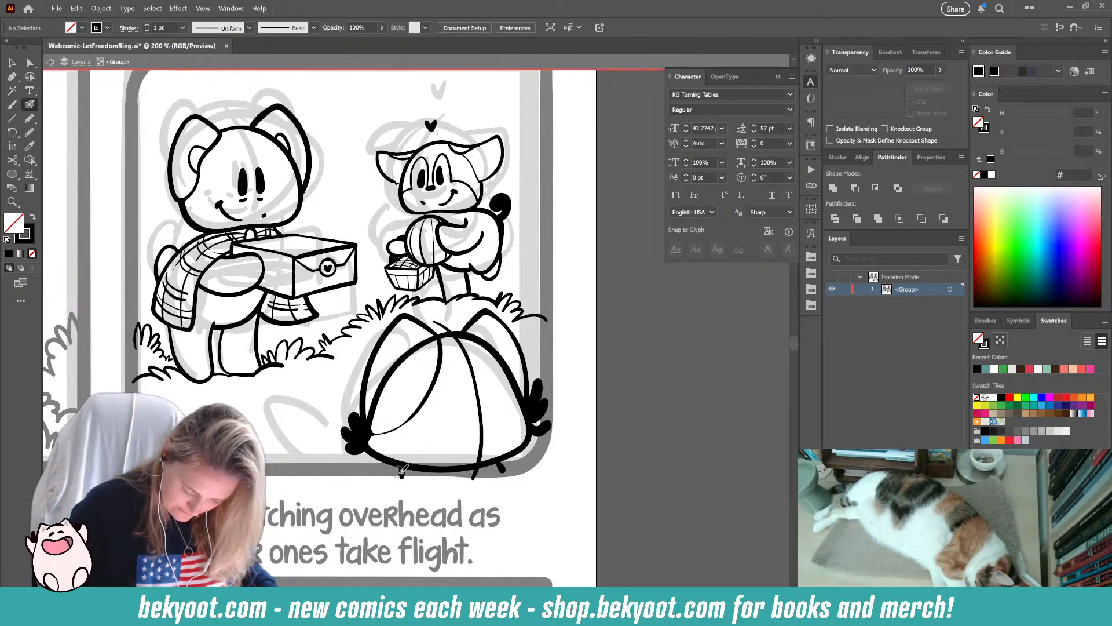
- Ink a narrow rounded tail beside the foreground head's left cheek tuft, with two short motion lines next to it
{"action": "mouse_move", "coordinate": [385, 444]}
{"action": "left_mouse_down"}
{"action": "mouse_move", "coordinate": [345, 394]}
{"action": "mouse_move", "coordinate": [329, 418]}
{"action": "mouse_move", "coordinate": [333, 451]}
{"action": "mouse_move", "coordinate": [356, 452]}
{"action": "left_mouse_up"}
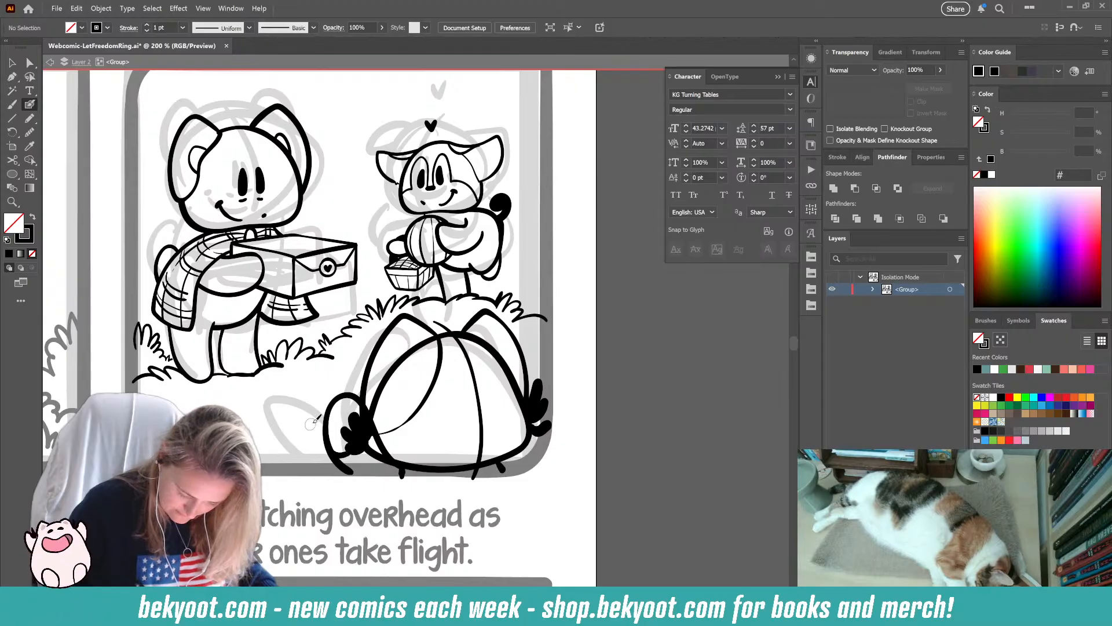
{"action": "left_click_drag", "start_coordinate": [316, 416], "coordinate": [309, 438]}
{"action": "left_click_drag", "start_coordinate": [456, 478], "coordinate": [440, 472]}
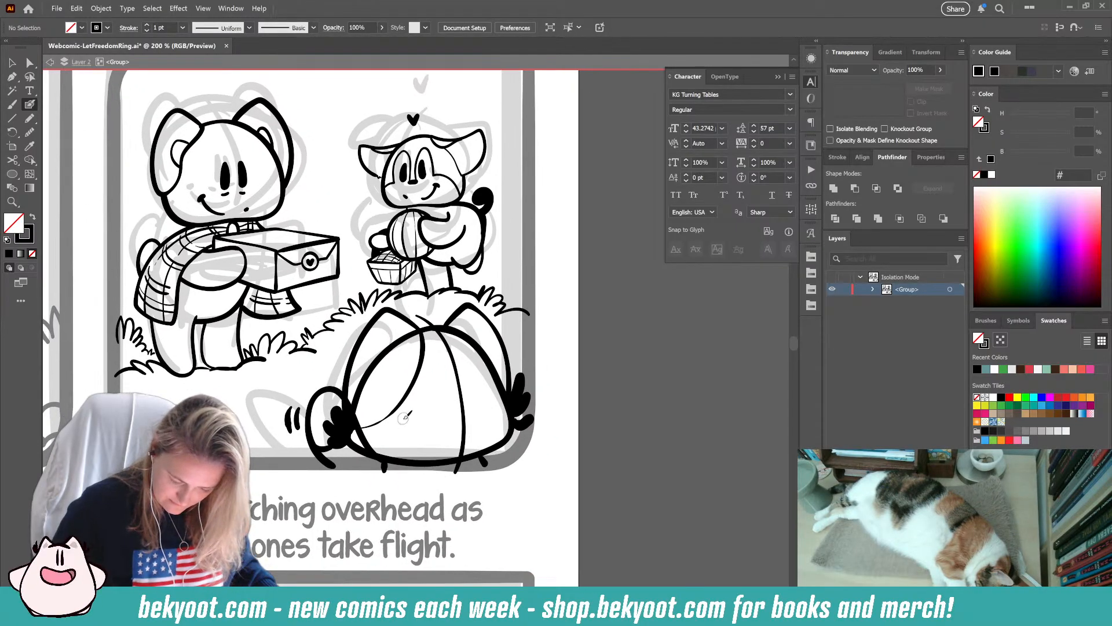
- Erase the part of the tail stroke that crosses inside the foreground head outline
{"action": "left_click", "coordinate": [385, 350], "text": "ctrl"}
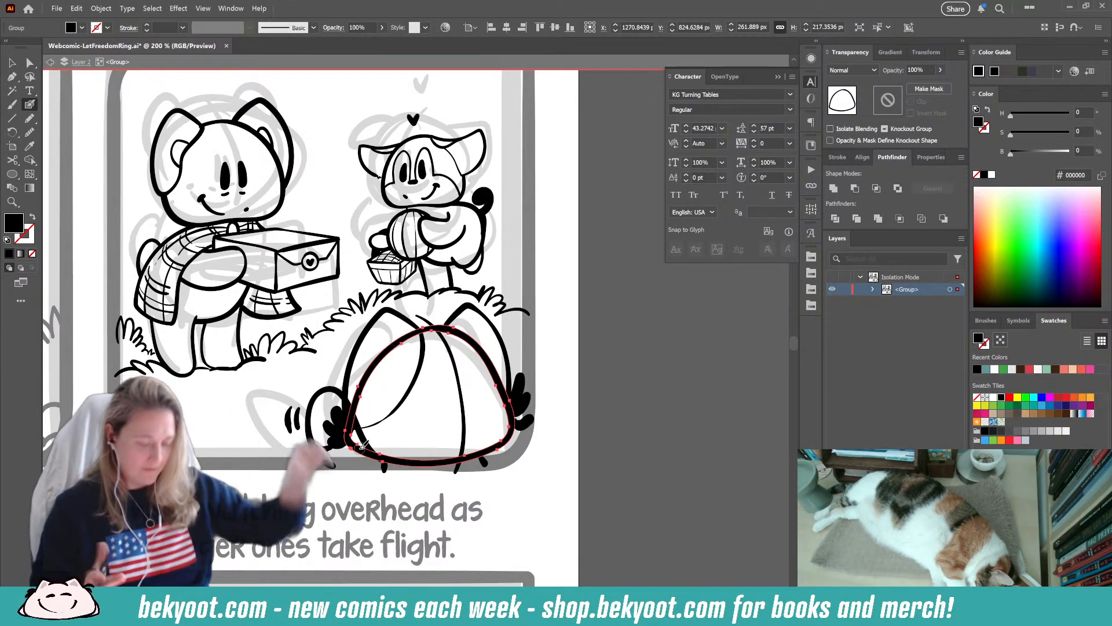
{"action": "key", "text": "ctrl"}
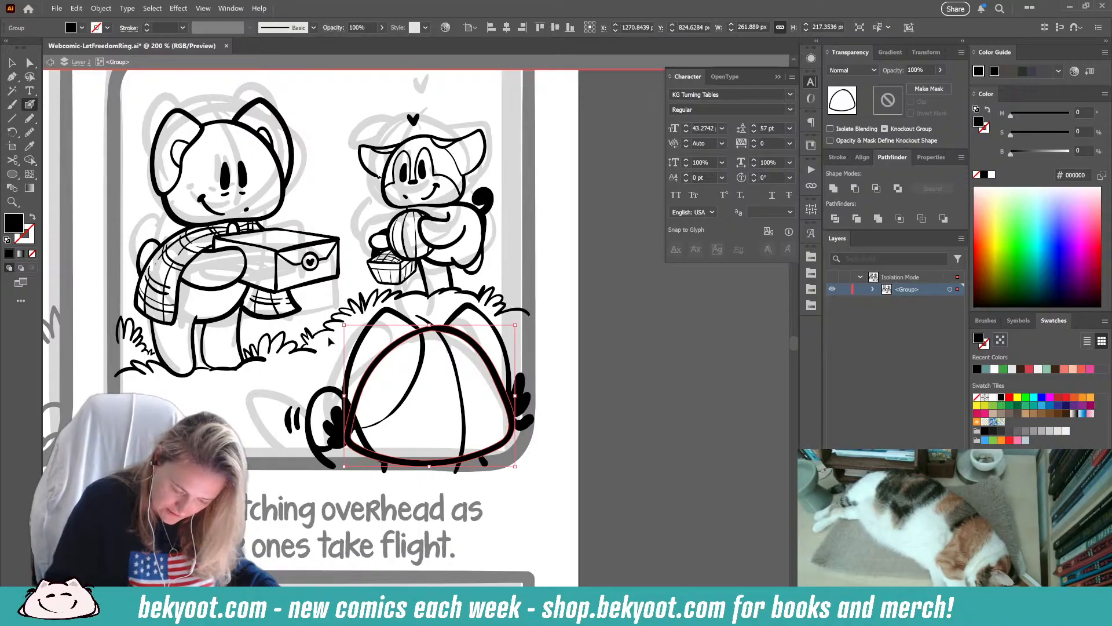
{"action": "left_click", "coordinate": [370, 446], "text": "ctrl"}
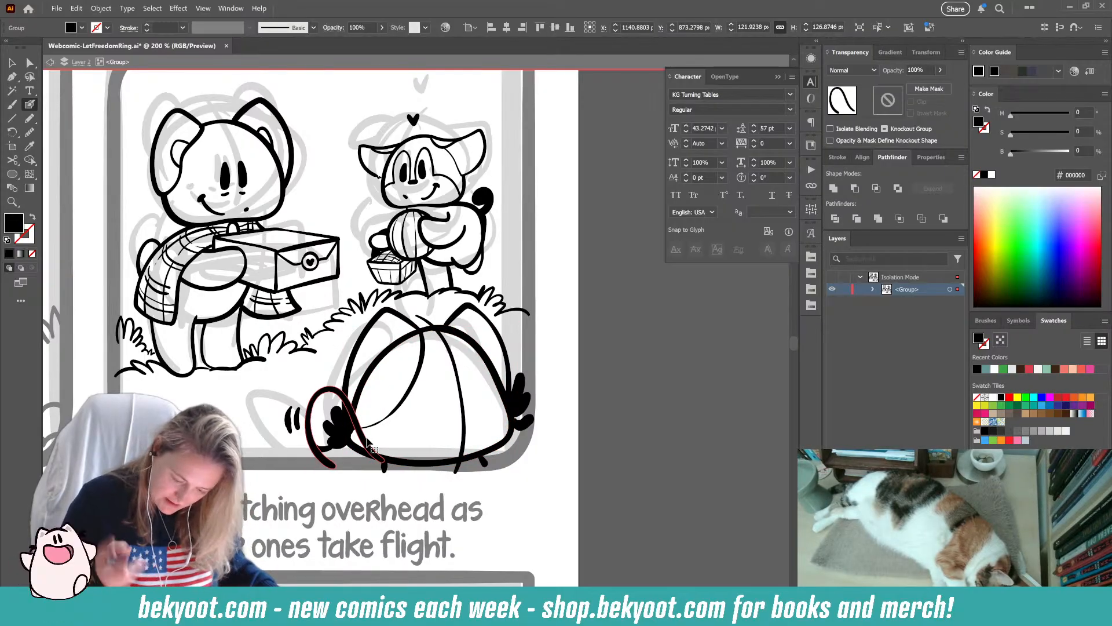
{"action": "mouse_move", "coordinate": [352, 409]}
{"action": "left_mouse_down"}
{"action": "mouse_move", "coordinate": [351, 398]}
{"action": "mouse_move", "coordinate": [359, 432]}
{"action": "mouse_move", "coordinate": [394, 468]}
{"action": "left_mouse_up"}
{"action": "left_click", "coordinate": [633, 374], "text": "ctrl"}
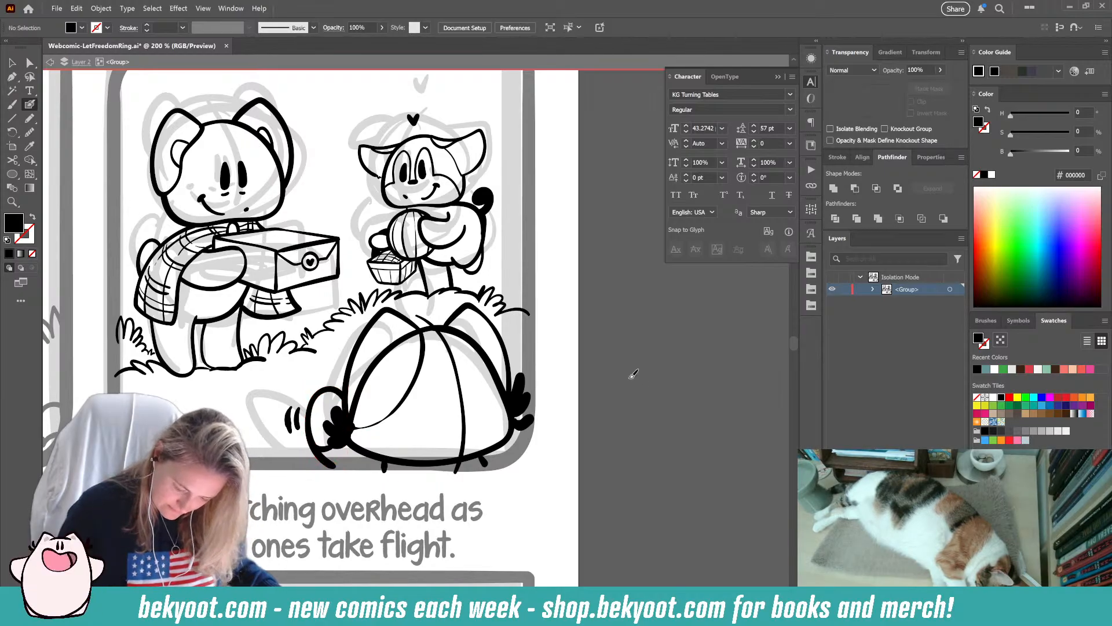
- Erase the head outline's upper-left section between the cheek tuft and the inner curve, and delete the curved centre line
{"action": "left_click", "coordinate": [376, 355], "text": "ctrl"}
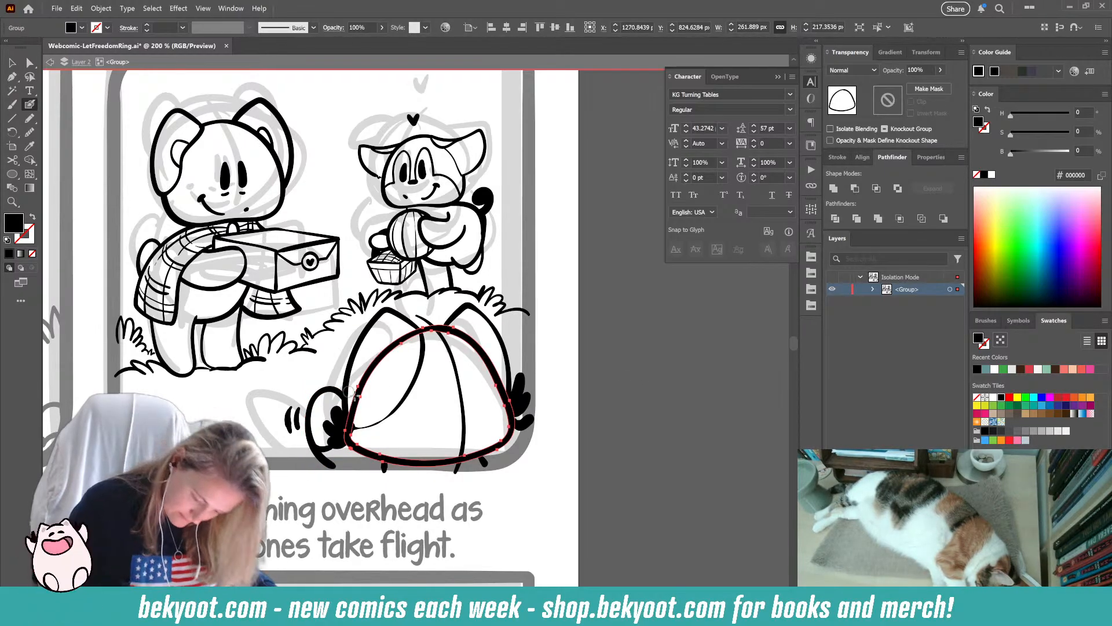
{"action": "mouse_move", "coordinate": [353, 423]}
{"action": "left_mouse_down"}
{"action": "mouse_move", "coordinate": [364, 372]}
{"action": "mouse_move", "coordinate": [383, 346]}
{"action": "mouse_move", "coordinate": [413, 334]}
{"action": "left_mouse_up"}
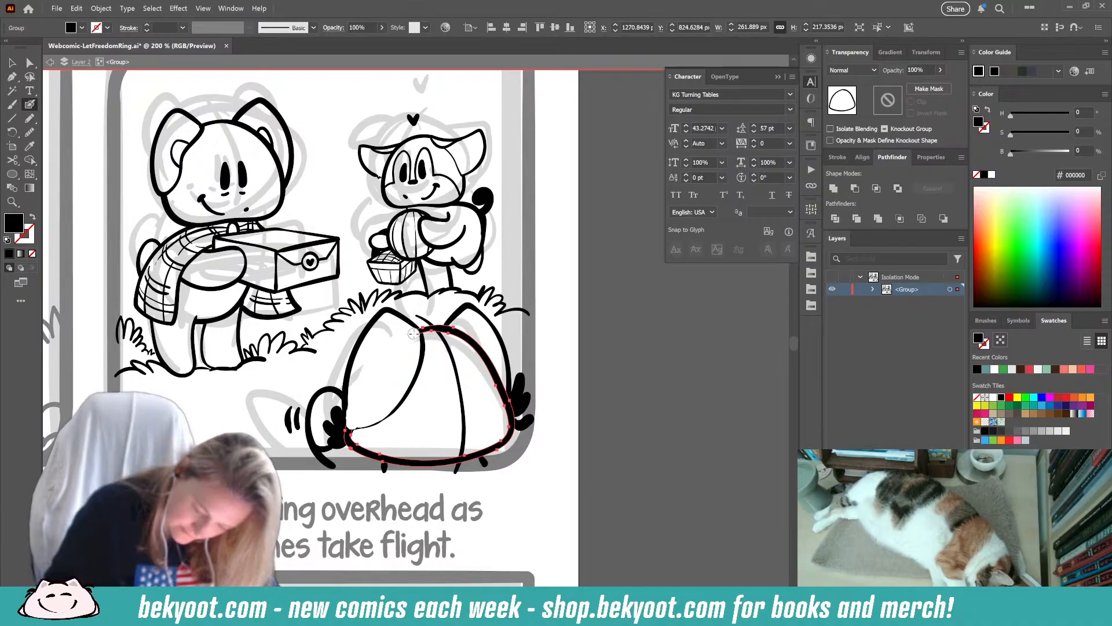
{"action": "left_click", "coordinate": [463, 393], "text": "ctrl"}
{"action": "key", "text": "Delete"}
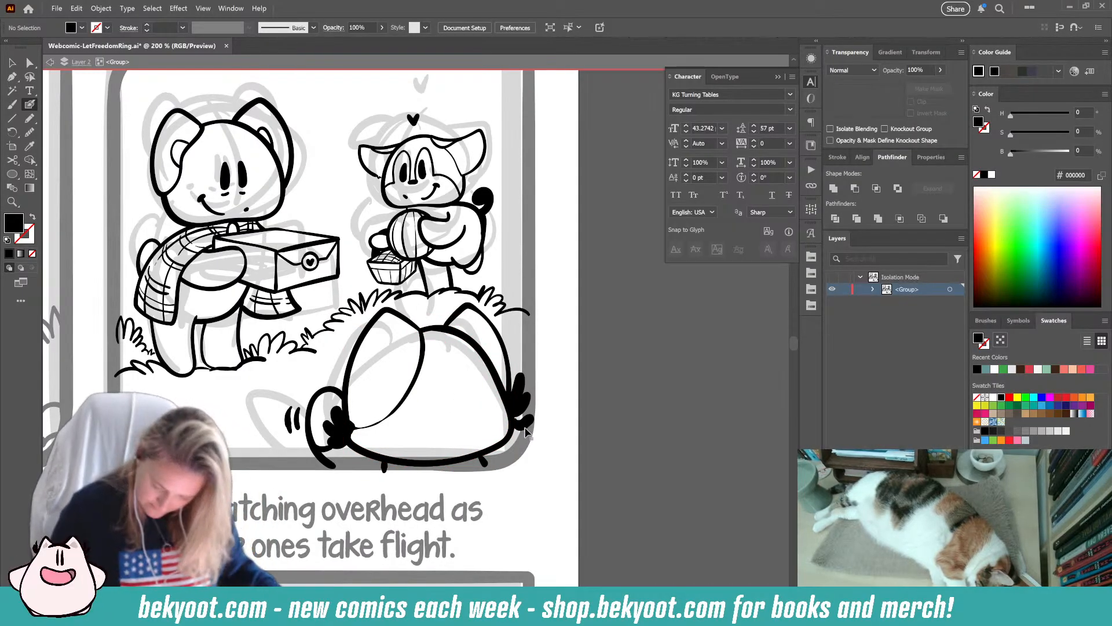
- Nudge an anchor point on the top of the foreground head outline to refine its curve between the ears
{"action": "key", "text": "shift+x"}
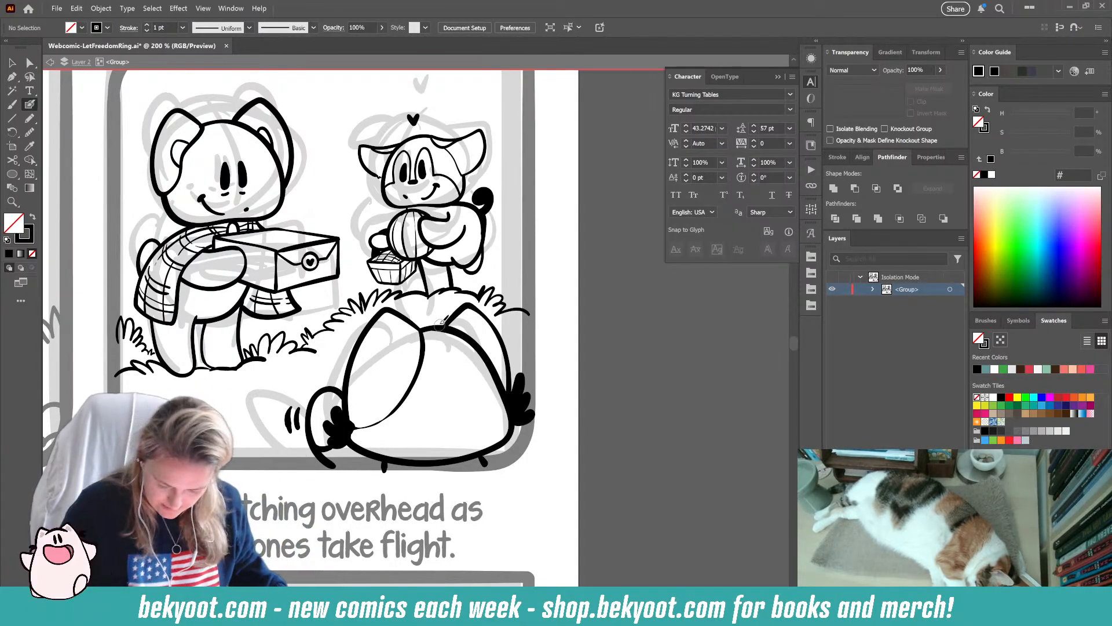
{"action": "left_click", "coordinate": [462, 336], "text": "ctrl"}
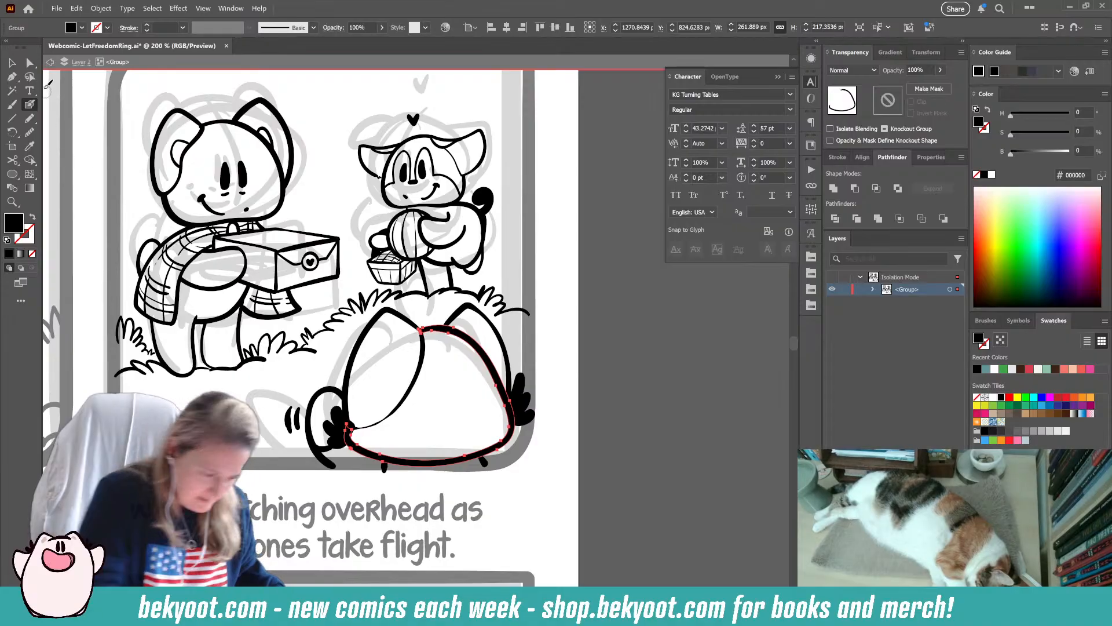
{"action": "key", "text": "a"}
{"action": "left_click", "coordinate": [447, 334]}
{"action": "left_click_drag", "start_coordinate": [448, 332], "coordinate": [450, 331]}
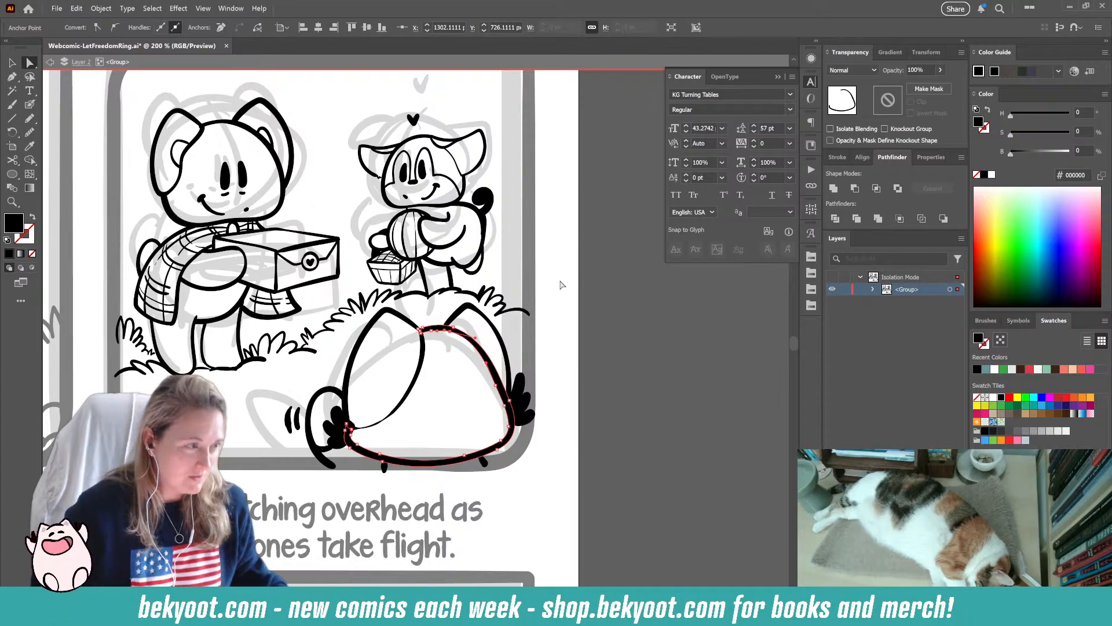
- Erase the lower ends of the left mark under the foreground head and of the tail stroke near the panel border
{"action": "left_click", "coordinate": [385, 467]}
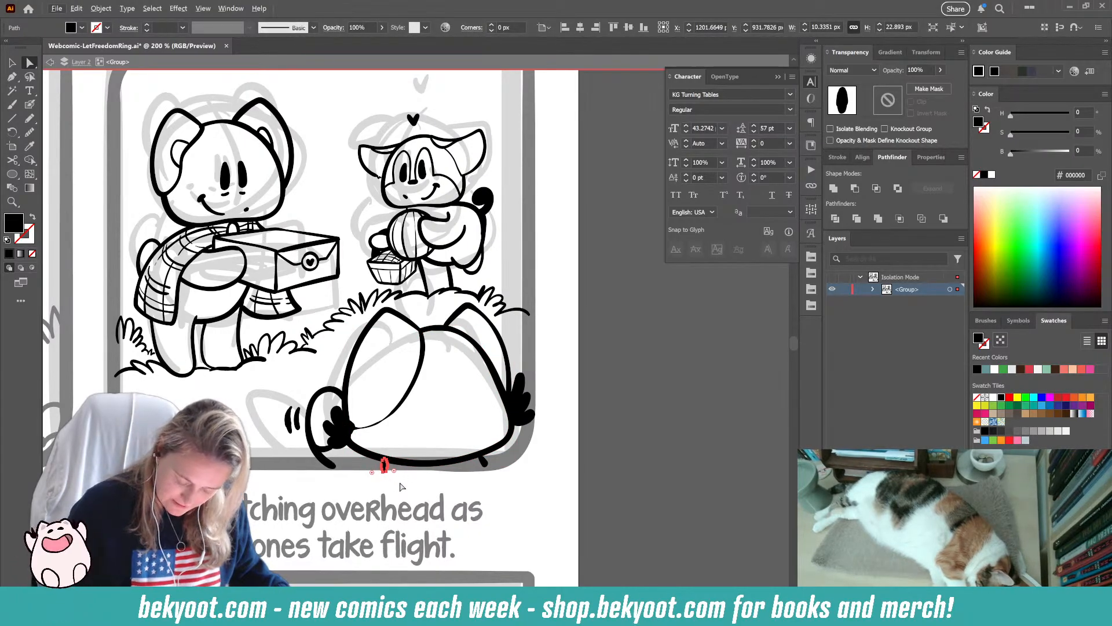
{"action": "key", "text": "shift+e"}
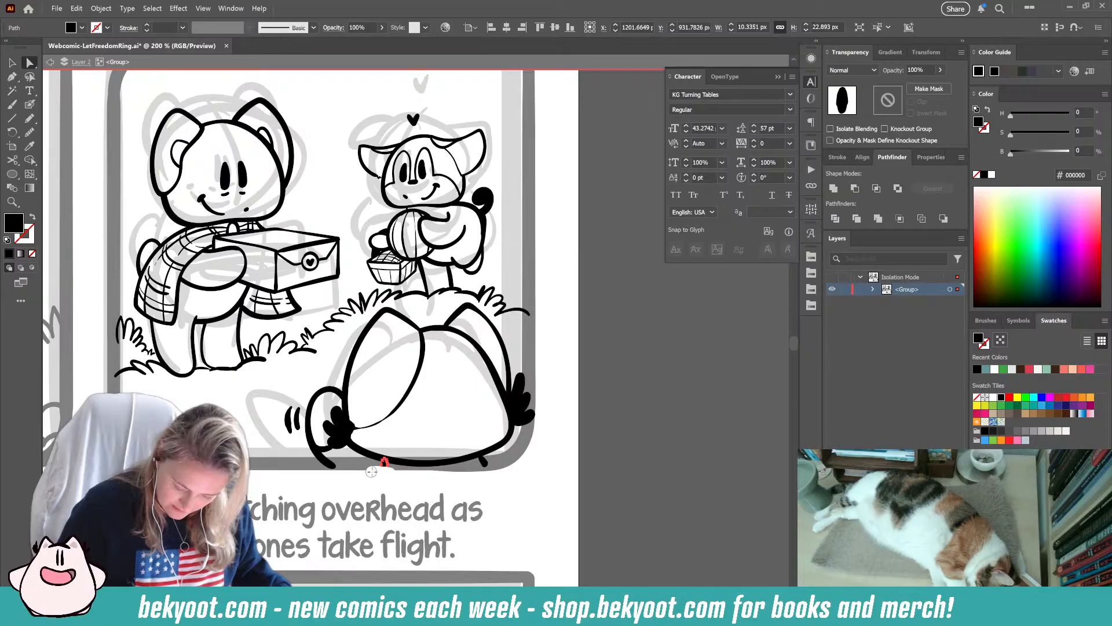
{"action": "left_click_drag", "start_coordinate": [376, 473], "coordinate": [388, 476]}
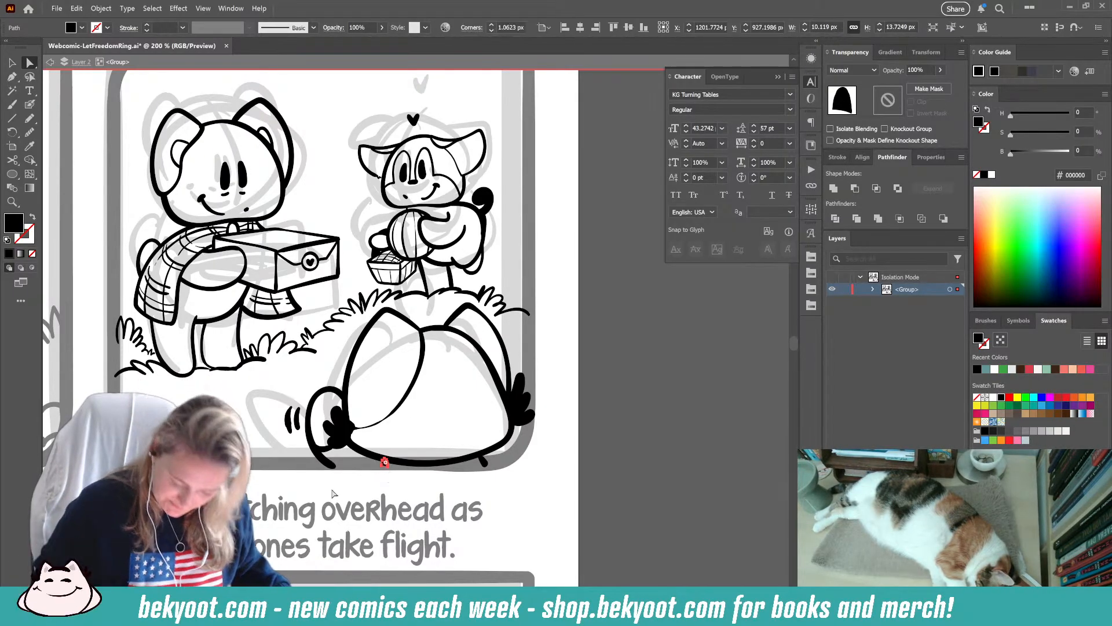
{"action": "left_click", "coordinate": [328, 464], "text": "ctrl"}
{"action": "key", "text": "shift+e"}
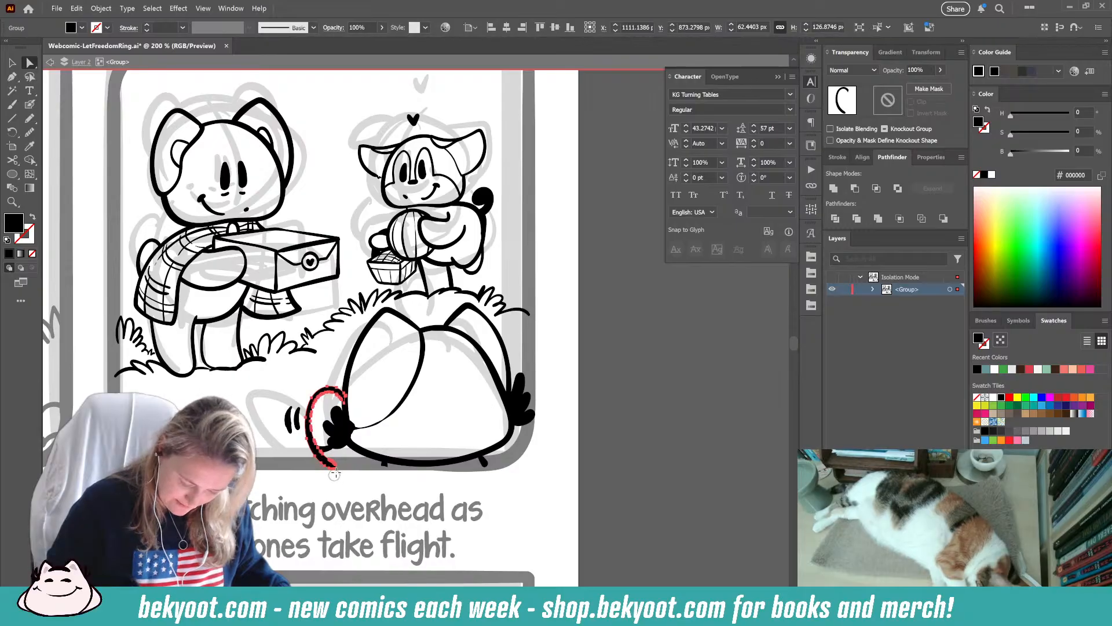
{"action": "left_click_drag", "start_coordinate": [336, 471], "coordinate": [340, 470]}
{"action": "key", "text": "a"}
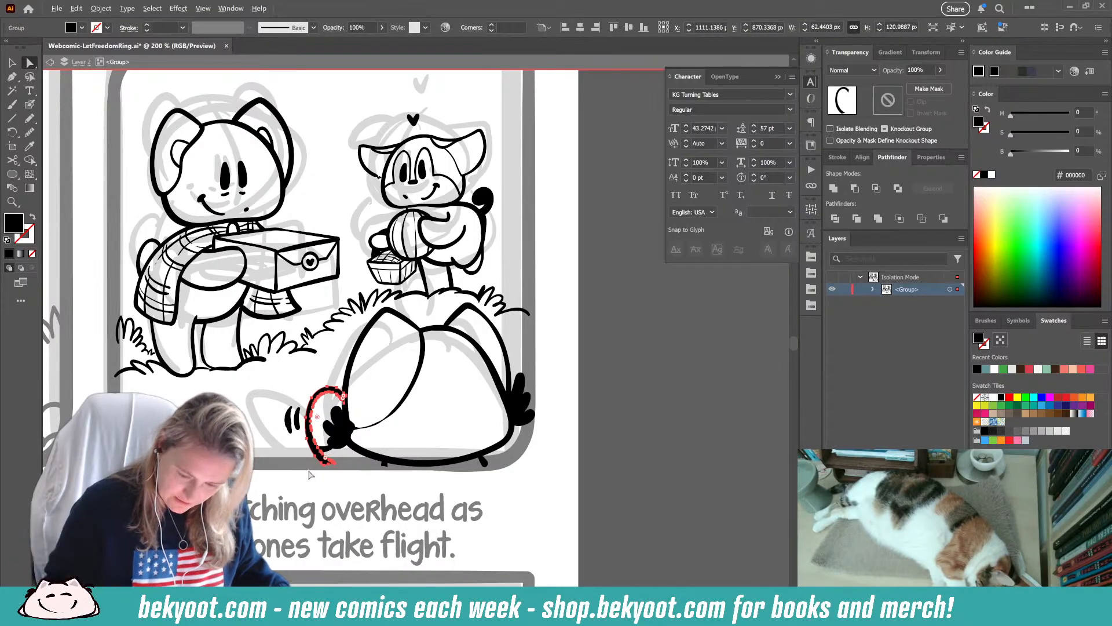
{"action": "left_click", "coordinate": [29, 104]}
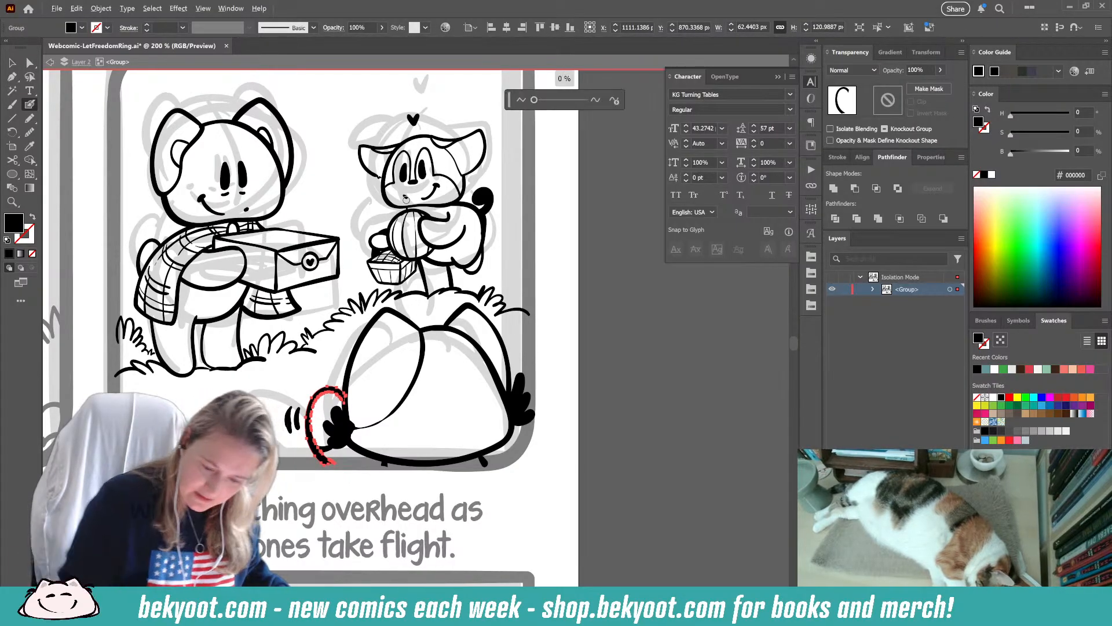
{"action": "key", "text": "ctrl+shift+a"}
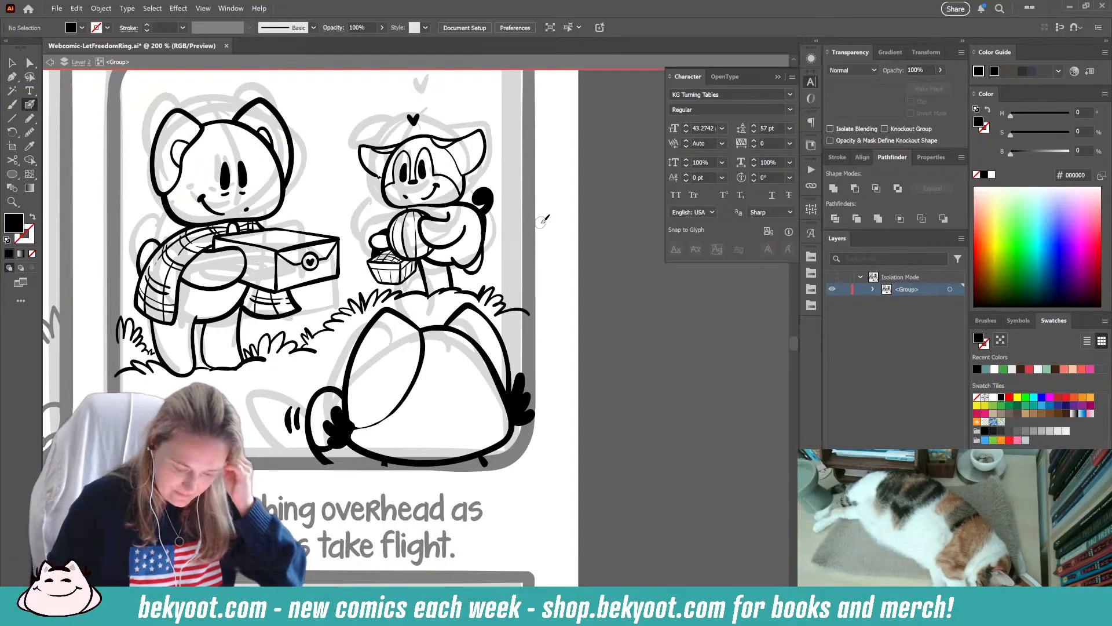
- Ink a row of grass blades in the panel's lower-left foreground and short curved ground strokes below the bear's feet
{"action": "left_click_drag", "start_coordinate": [140, 371], "coordinate": [213, 335]}
{"action": "mouse_move", "coordinate": [189, 384]}
{"action": "left_mouse_down"}
{"action": "mouse_move", "coordinate": [207, 355]}
{"action": "mouse_move", "coordinate": [208, 383]}
{"action": "mouse_move", "coordinate": [282, 395]}
{"action": "left_mouse_up"}
{"action": "key", "text": "shift+x"}
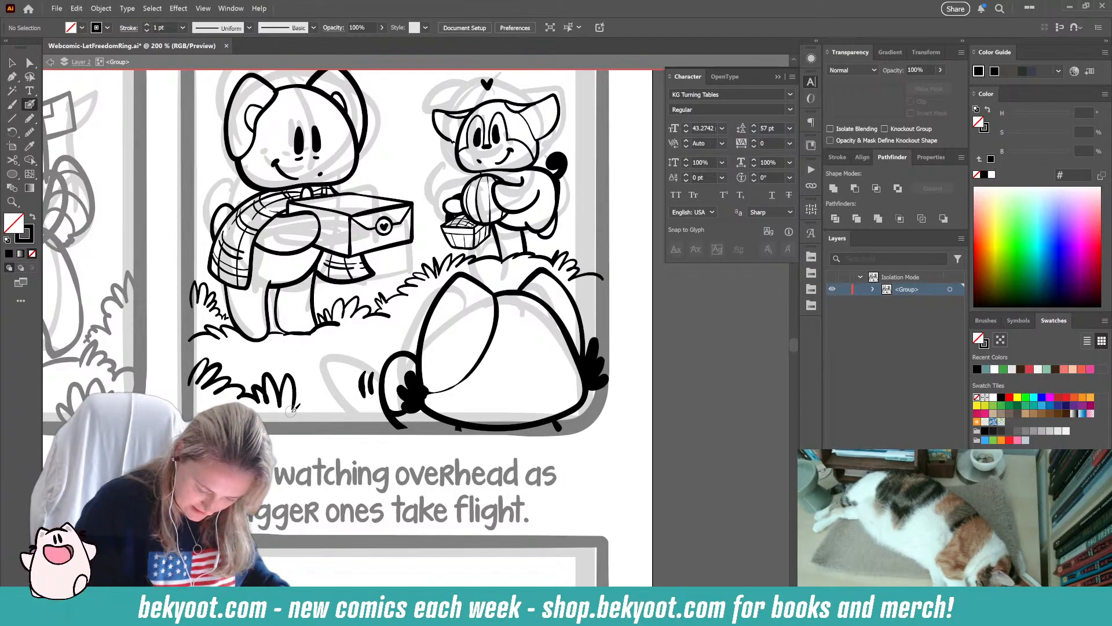
{"action": "left_click_drag", "start_coordinate": [311, 410], "coordinate": [335, 426]}
{"action": "key", "text": "ctrl+z"}
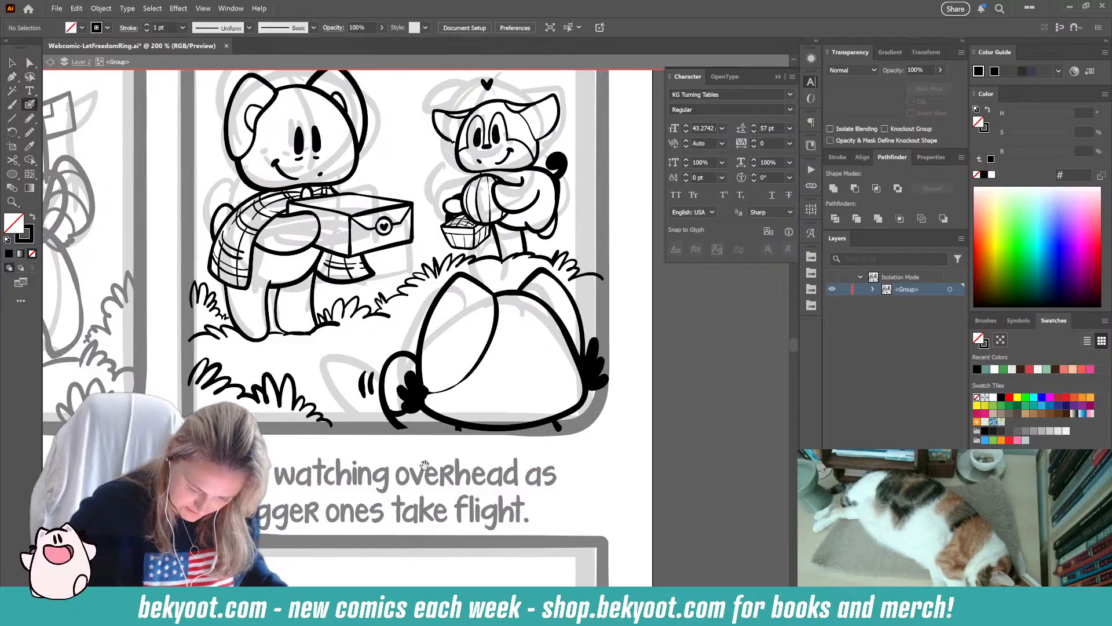
{"action": "left_click_drag", "start_coordinate": [424, 464], "coordinate": [425, 511]}
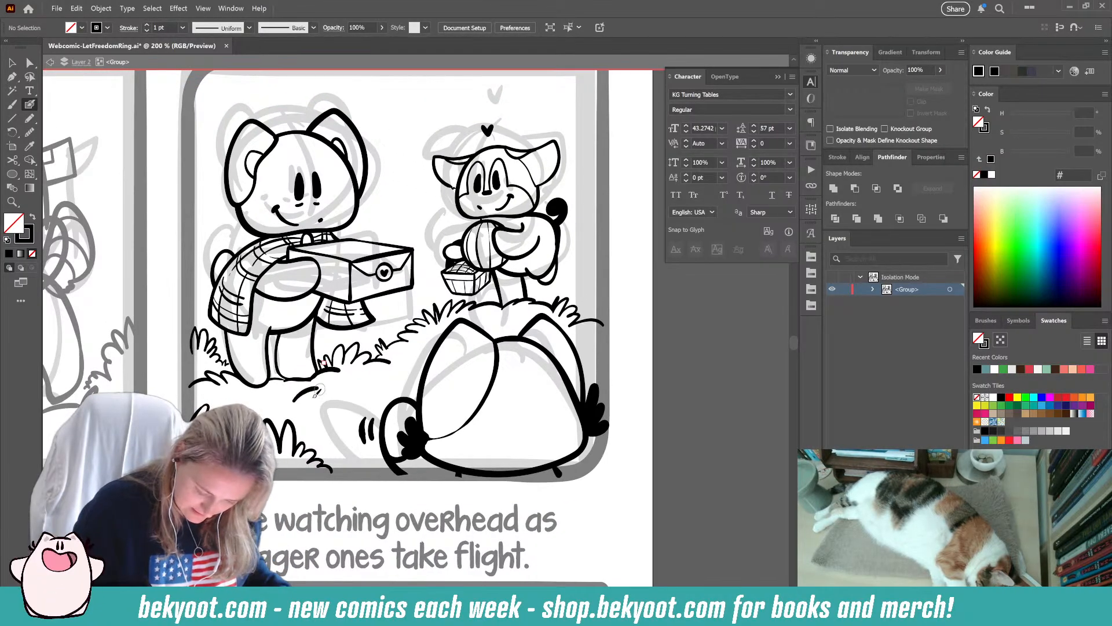
{"action": "left_click_drag", "start_coordinate": [316, 394], "coordinate": [355, 407]}
{"action": "left_click_drag", "start_coordinate": [323, 363], "coordinate": [223, 357]}
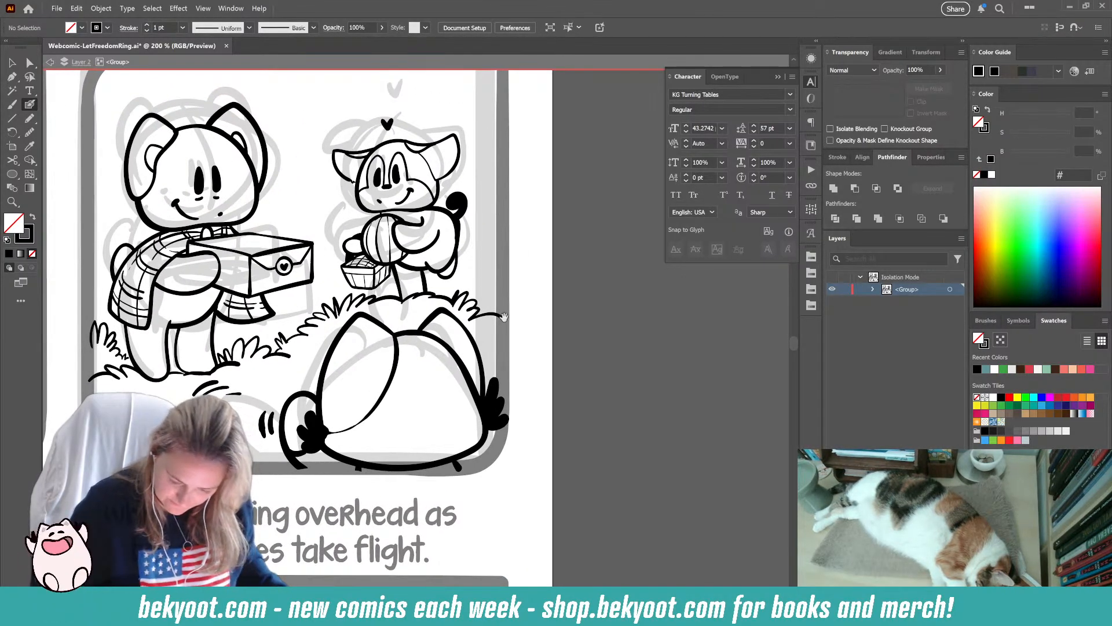
- Ink a small solid heart above the foreground character's tail
{"action": "left_click_drag", "start_coordinate": [504, 317], "coordinate": [525, 380]}
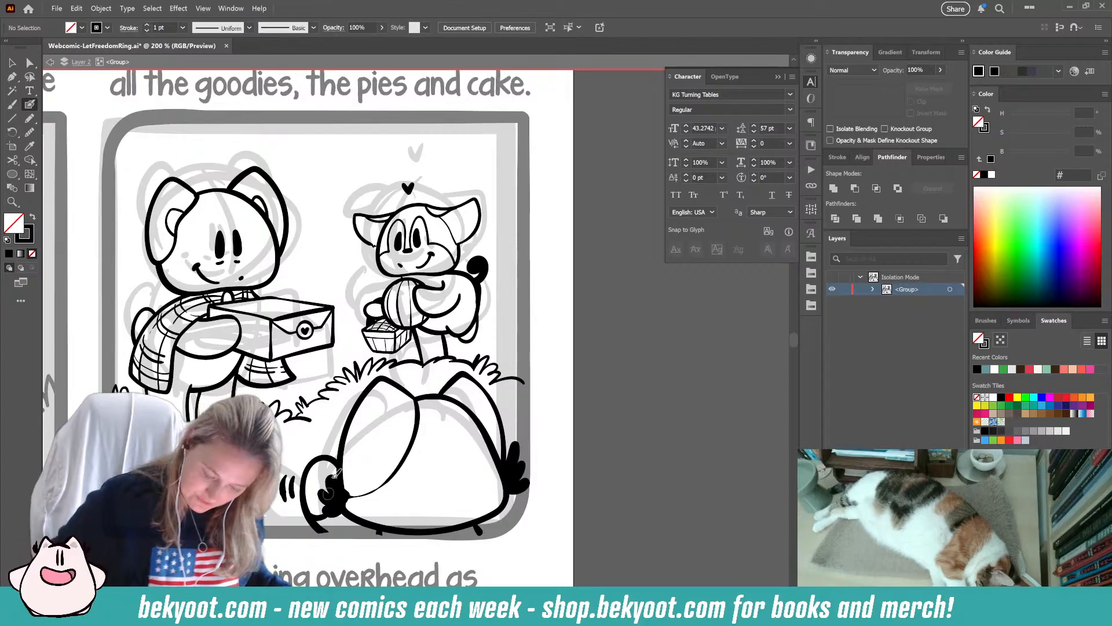
{"action": "mouse_move", "coordinate": [319, 430]}
{"action": "left_mouse_down"}
{"action": "mouse_move", "coordinate": [325, 443]}
{"action": "mouse_move", "coordinate": [322, 435]}
{"action": "left_mouse_up"}
{"action": "key", "text": "ctrl+z"}
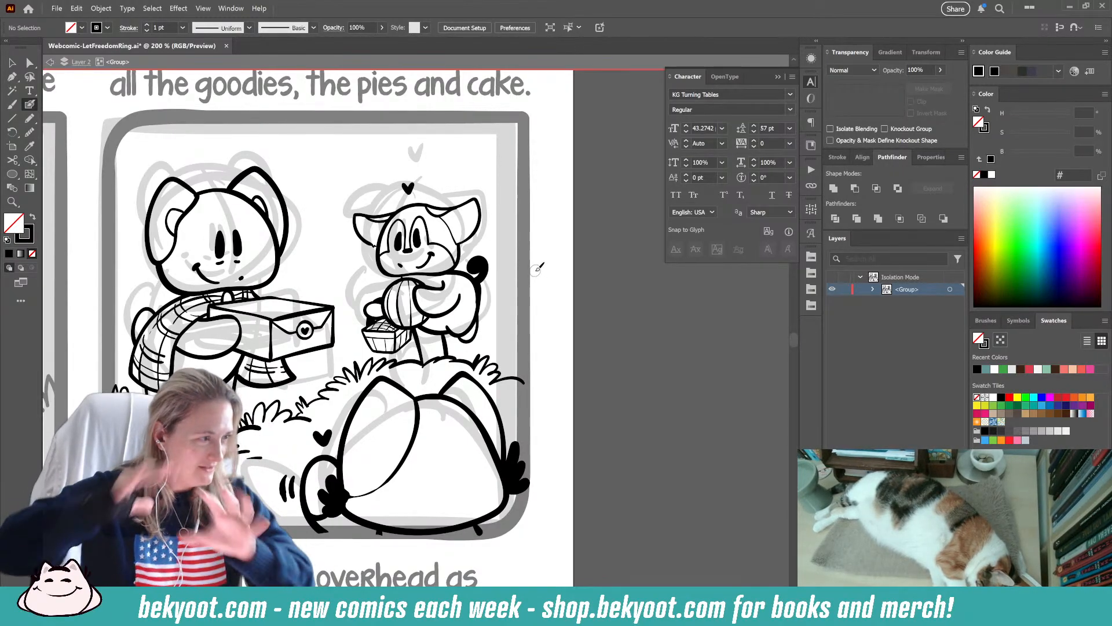
{"action": "mouse_move", "coordinate": [522, 325]}
{"action": "left_mouse_down"}
{"action": "mouse_move", "coordinate": [512, 290]}
{"action": "mouse_move", "coordinate": [491, 331]}
{"action": "mouse_move", "coordinate": [498, 347]}
{"action": "left_mouse_up"}
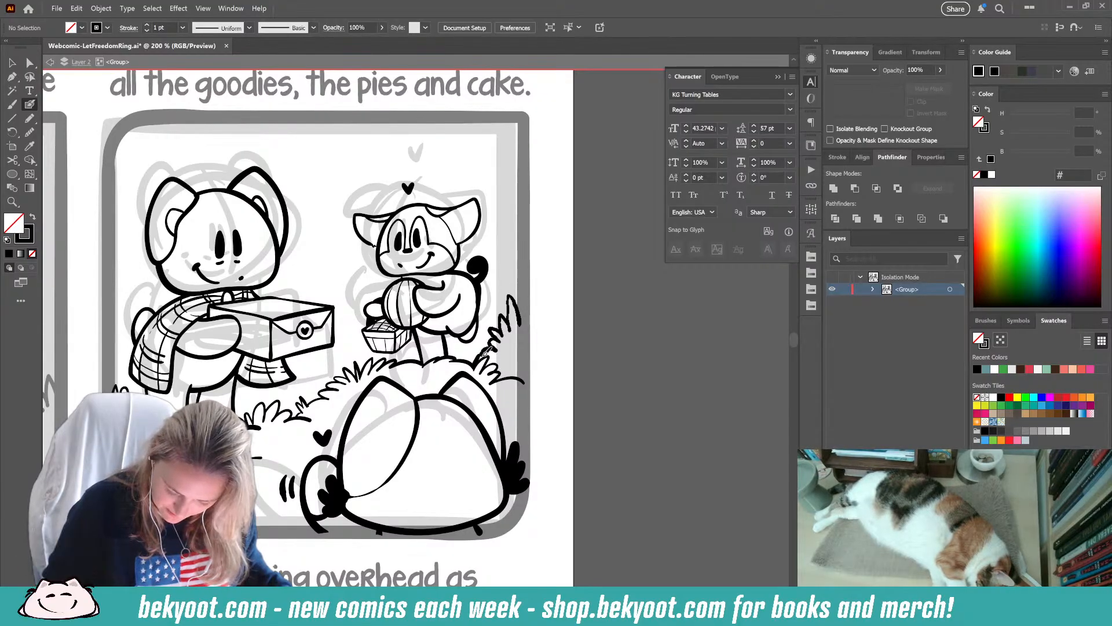
{"action": "key", "text": "ctrl+z"}
{"action": "key", "text": "ctrl+z"}
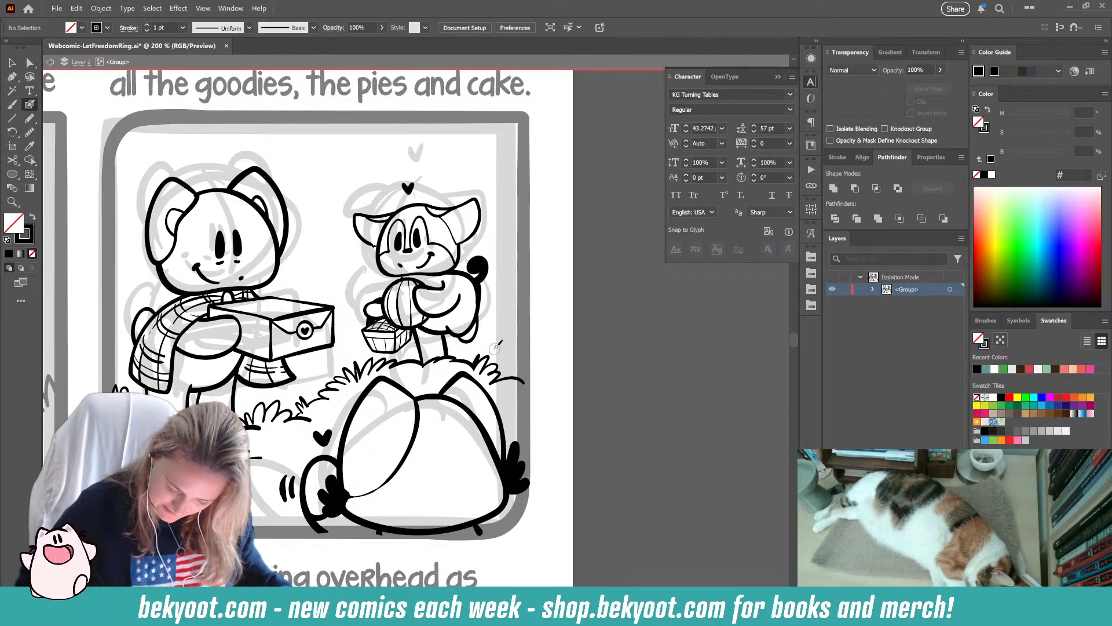
- Ink a short grass clump at the panel's right edge behind the small character, and a solid heart beside the bear's head
{"action": "mouse_move", "coordinate": [497, 346]}
{"action": "left_mouse_down"}
{"action": "mouse_move", "coordinate": [509, 318]}
{"action": "mouse_move", "coordinate": [521, 354]}
{"action": "mouse_move", "coordinate": [491, 350]}
{"action": "left_mouse_up"}
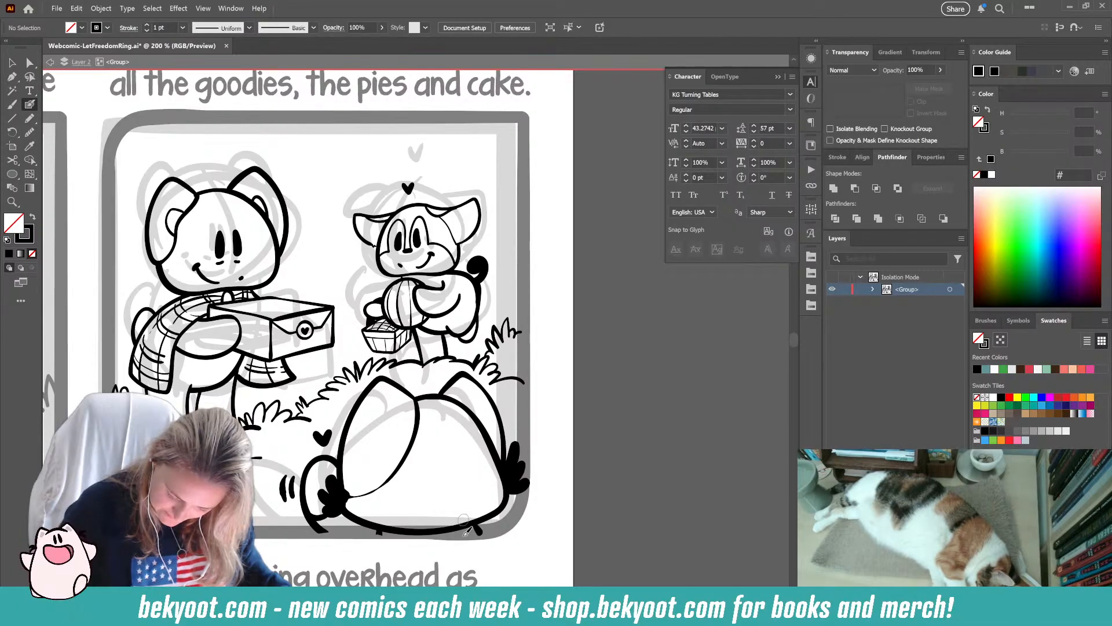
{"action": "left_click_drag", "start_coordinate": [398, 459], "coordinate": [444, 426]}
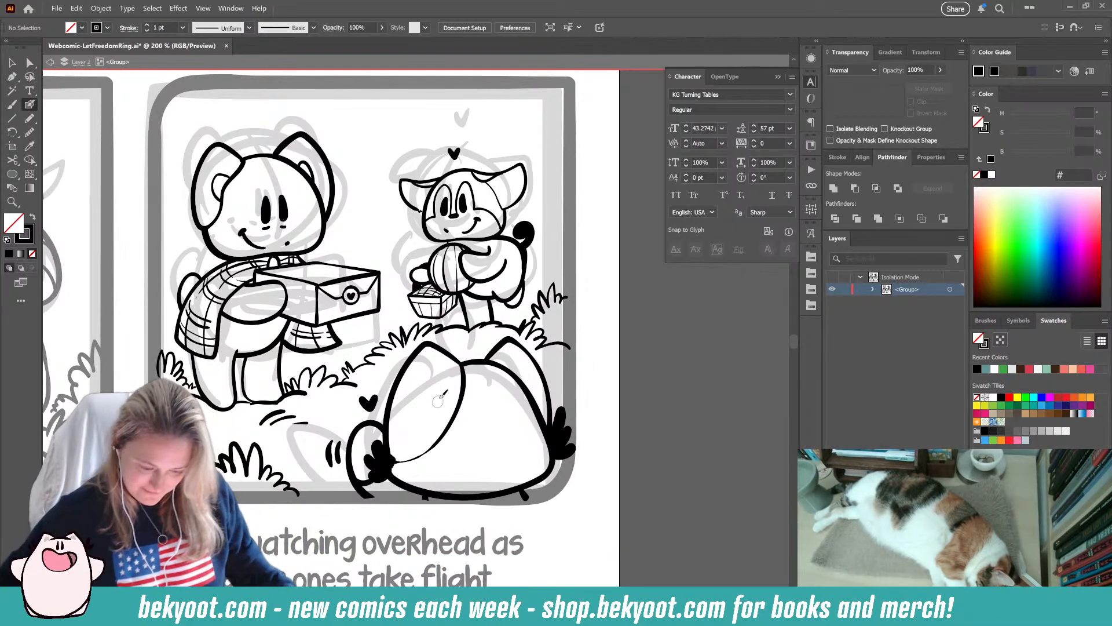
{"action": "scroll", "coordinate": [413, 363], "scroll_direction": "down", "scroll_amount": 1}
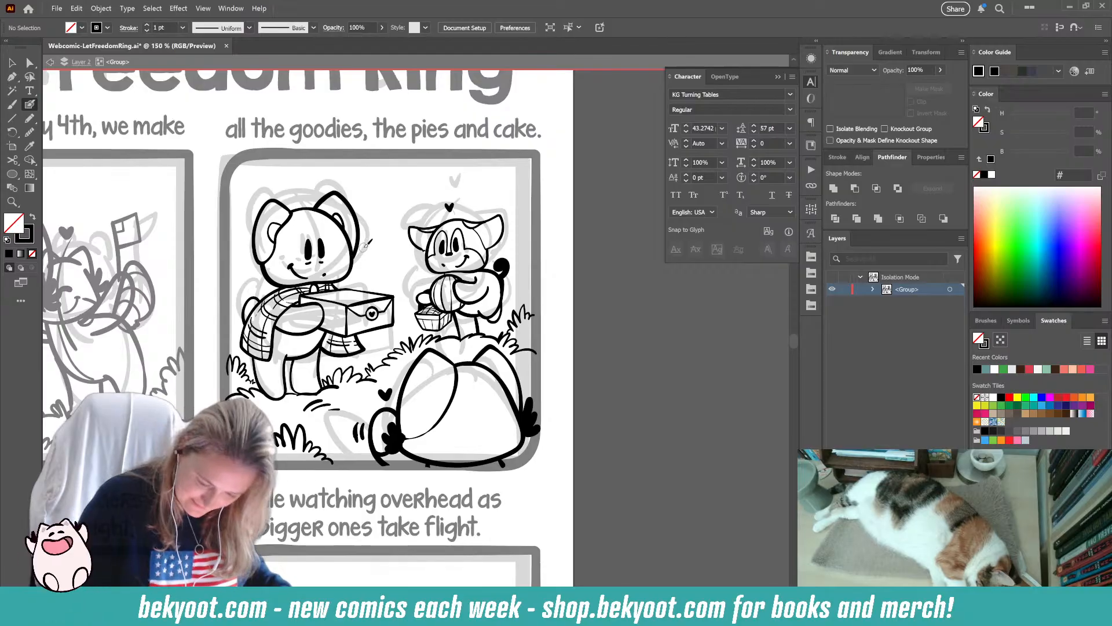
{"action": "left_click_drag", "start_coordinate": [373, 248], "coordinate": [366, 254]}
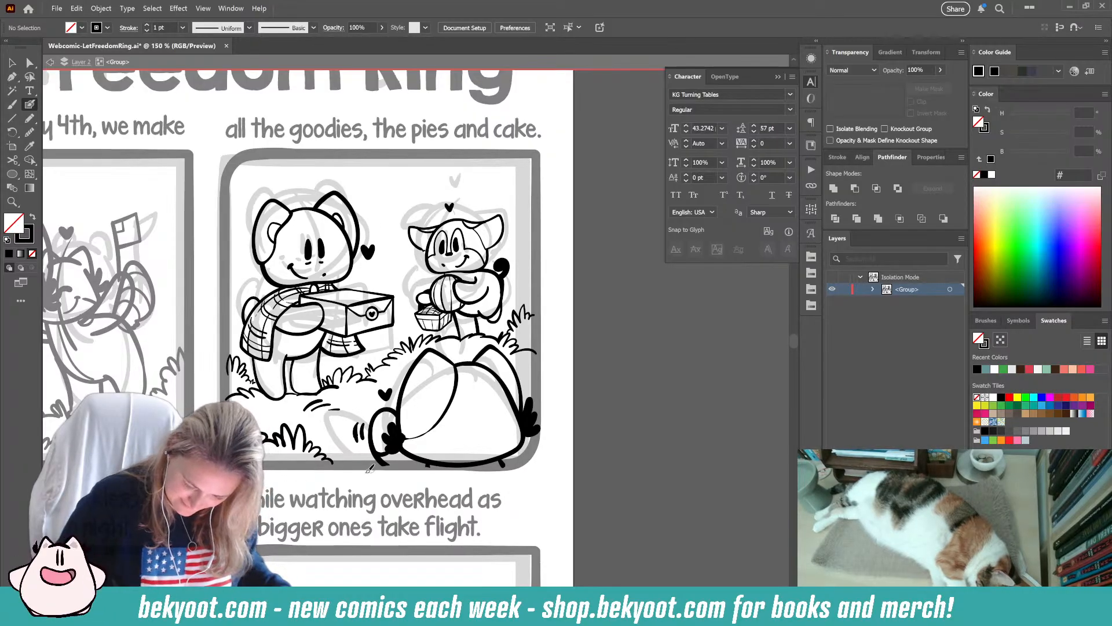
- Leave the isolated group of the inked second panel and return to the full comic page
{"action": "key", "text": "v"}
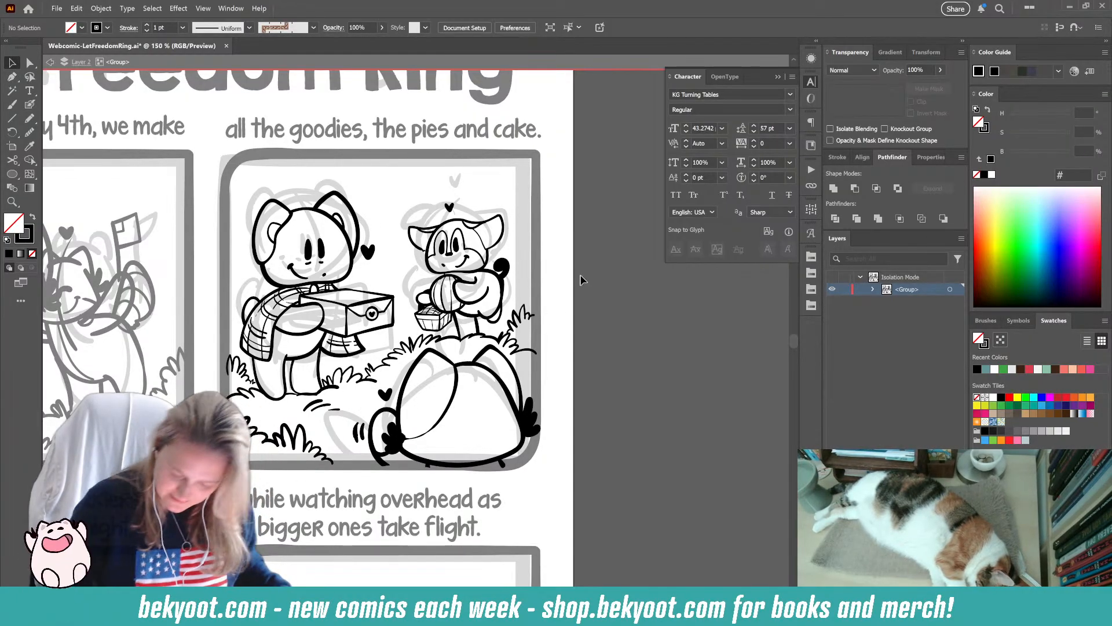
{"action": "key", "text": "Escape"}
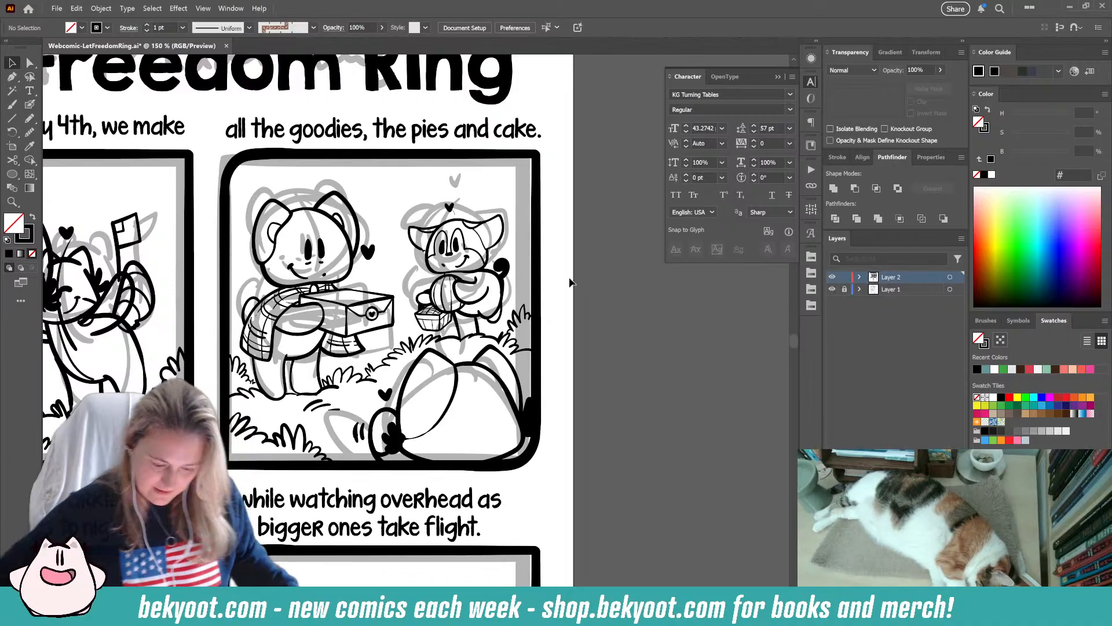
{"action": "key", "text": "ctrl+minus"}
{"action": "key", "text": "ctrl+minus"}
{"action": "left_click_drag", "start_coordinate": [322, 221], "coordinate": [456, 259]}
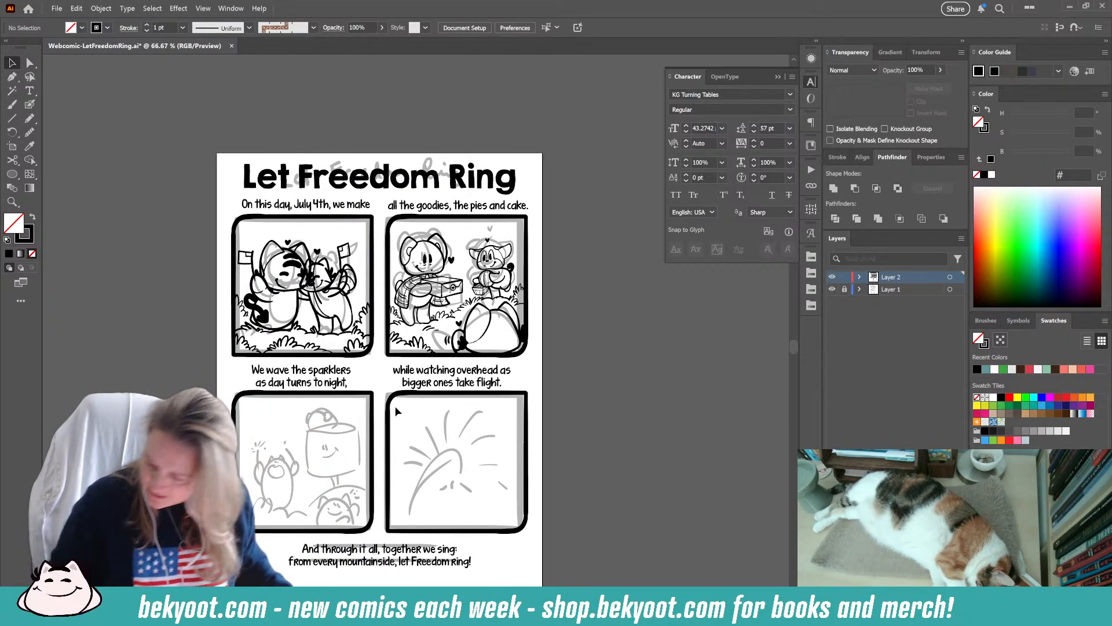
- Move the upper panels' rough sketch off the page to the left, then relock Layer 1 and make Layer 2 active
{"action": "left_click", "coordinate": [843, 291]}
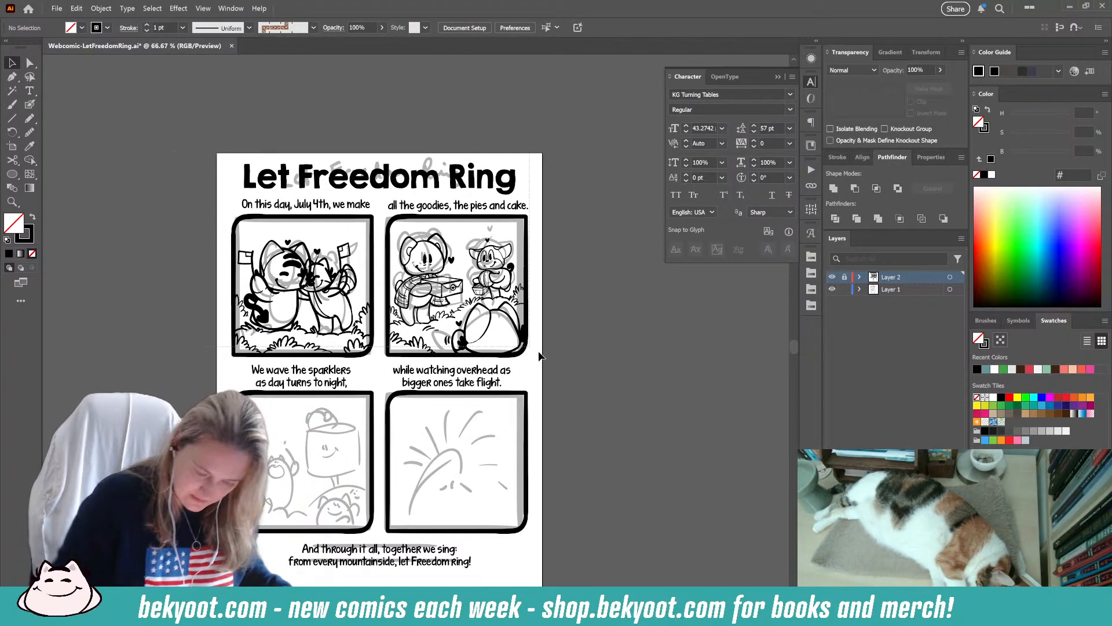
{"action": "key", "text": "ctrl+a"}
{"action": "left_click_drag", "start_coordinate": [468, 351], "coordinate": [68, 342]}
{"action": "left_click_drag", "start_coordinate": [545, 347], "coordinate": [515, 236]}
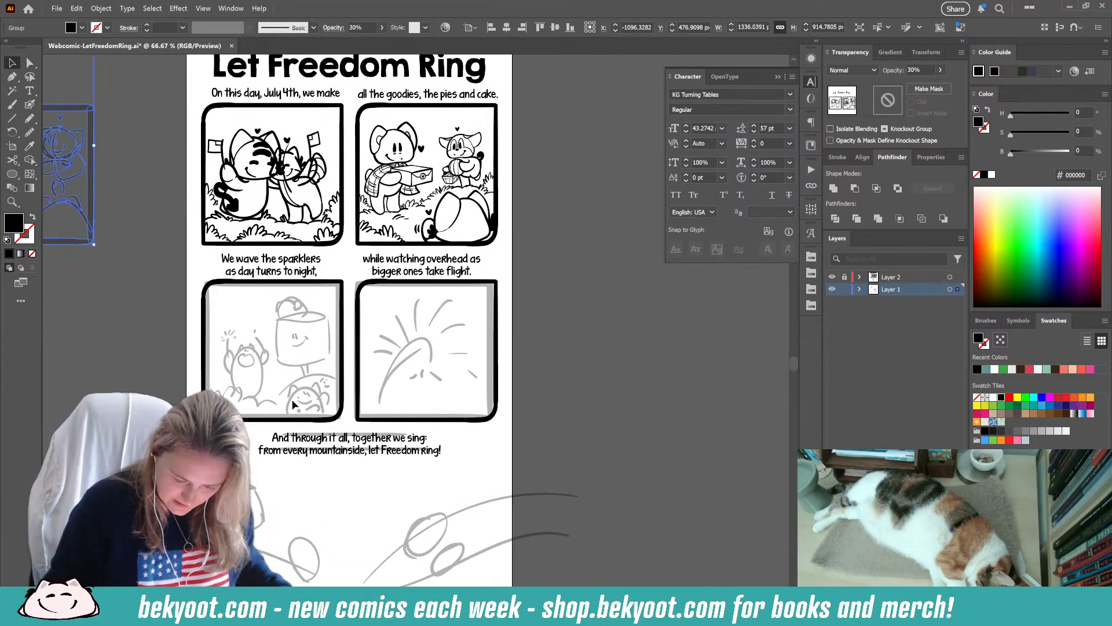
{"action": "left_click", "coordinate": [845, 289]}
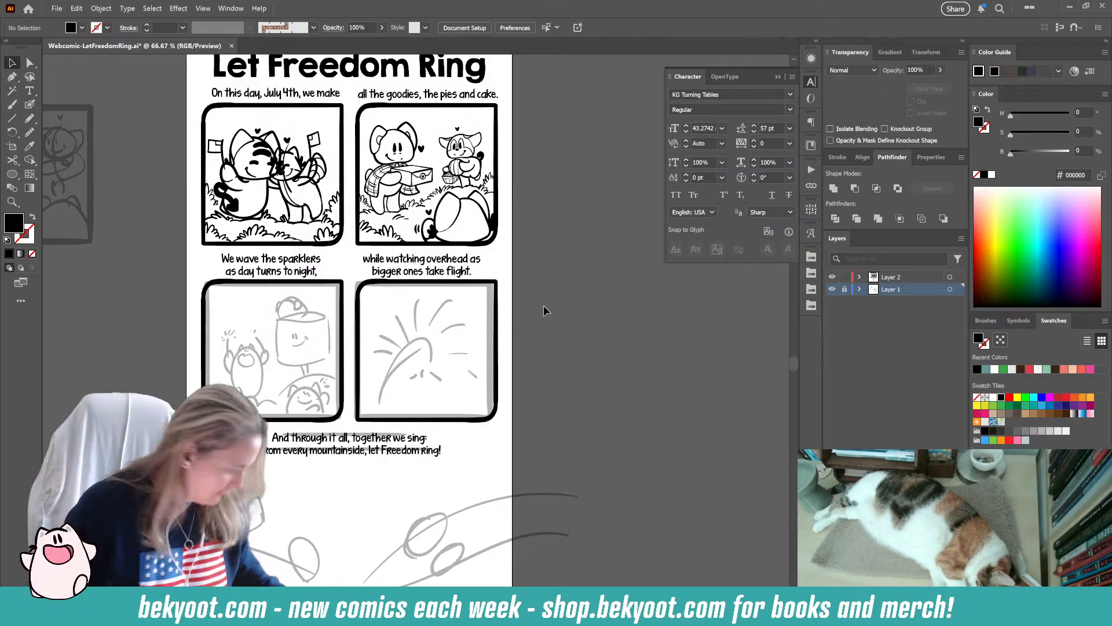
{"action": "left_click", "coordinate": [883, 278]}
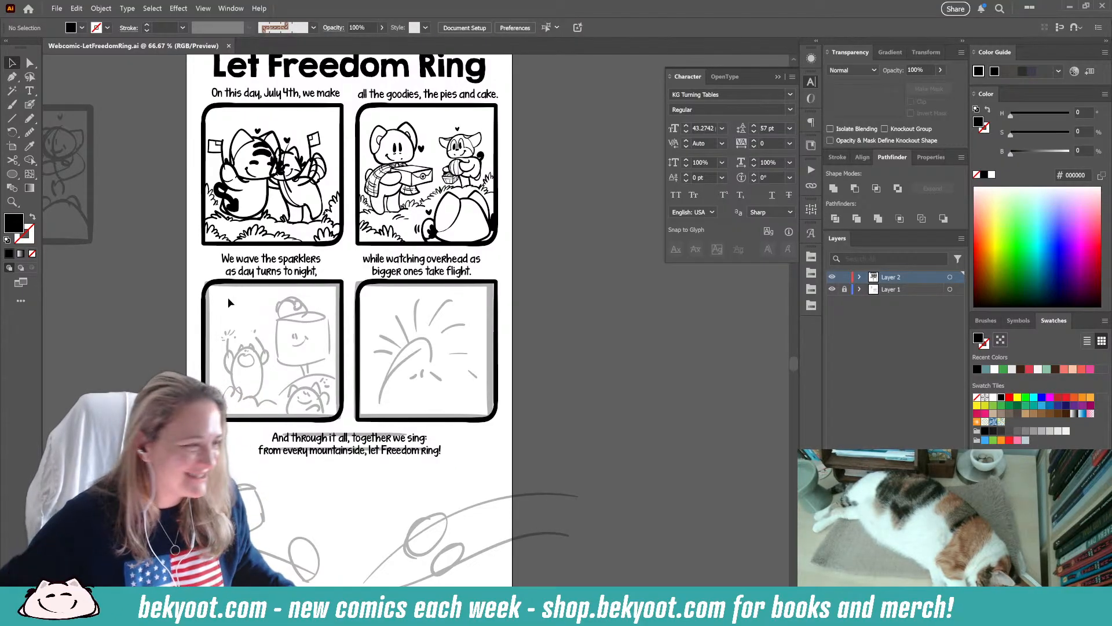
- Collapse the floating Character settings and look over the inked upper panels and the rough sketches below
{"action": "scroll", "coordinate": [284, 352], "scroll_direction": "up", "scroll_amount": 1}
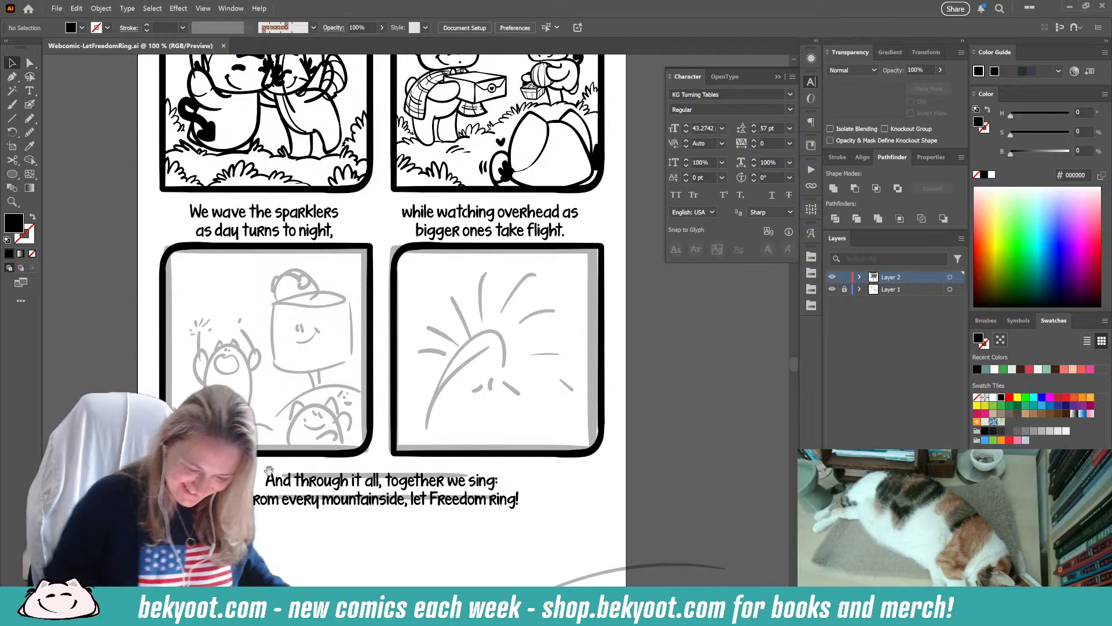
{"action": "left_click_drag", "start_coordinate": [337, 324], "coordinate": [345, 311]}
{"action": "scroll", "coordinate": [347, 319], "scroll_direction": "up", "scroll_amount": 4}
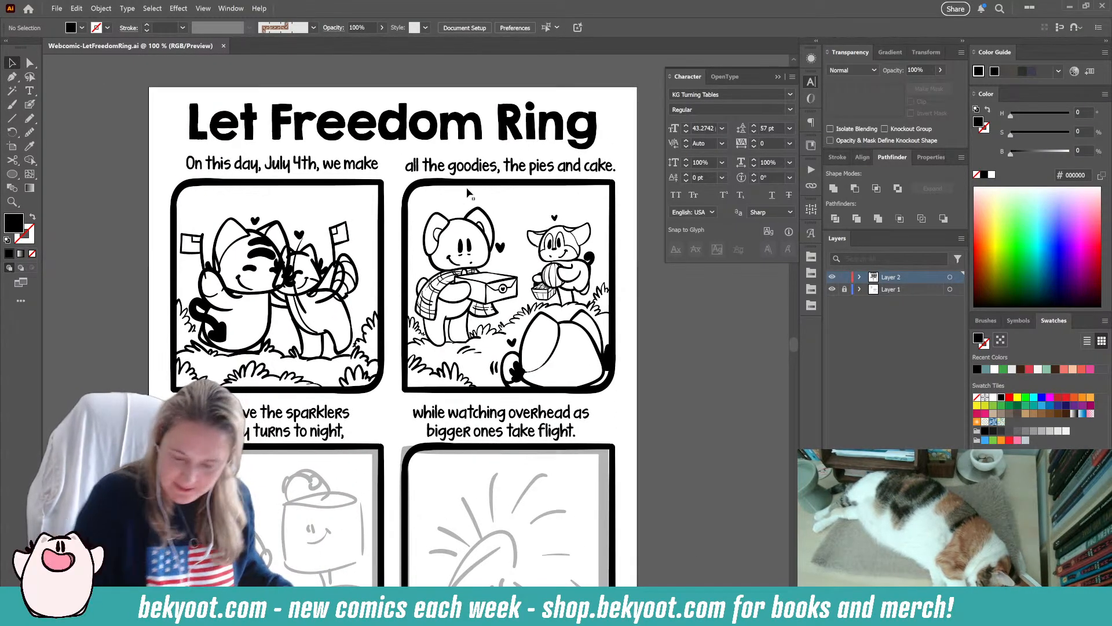
{"action": "left_click", "coordinate": [778, 77]}
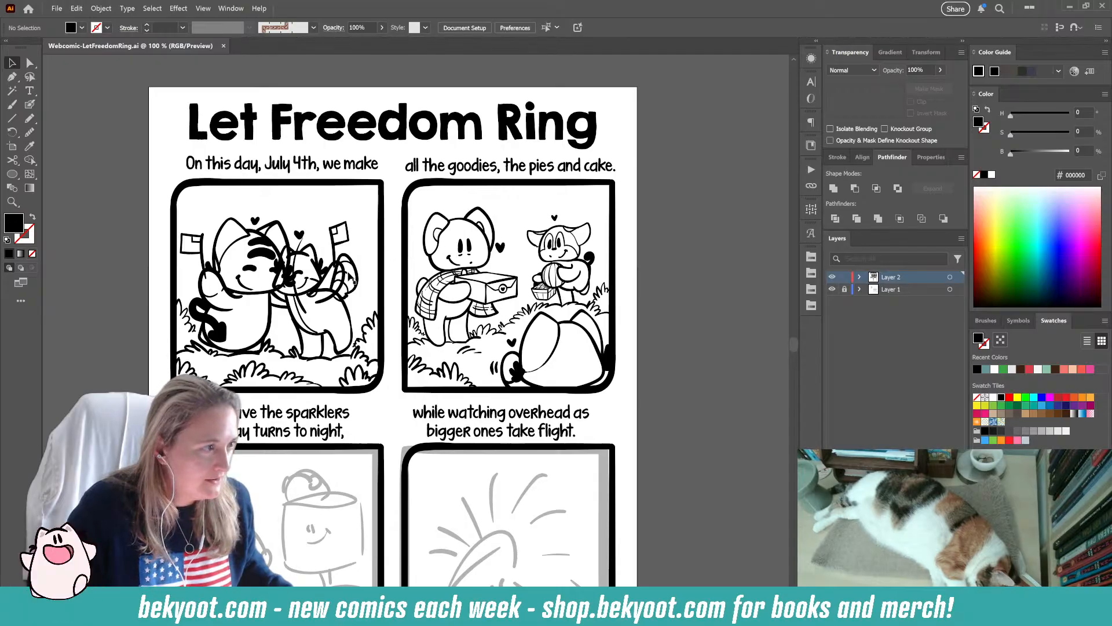
{"action": "left_click_drag", "start_coordinate": [344, 296], "coordinate": [445, 275]}
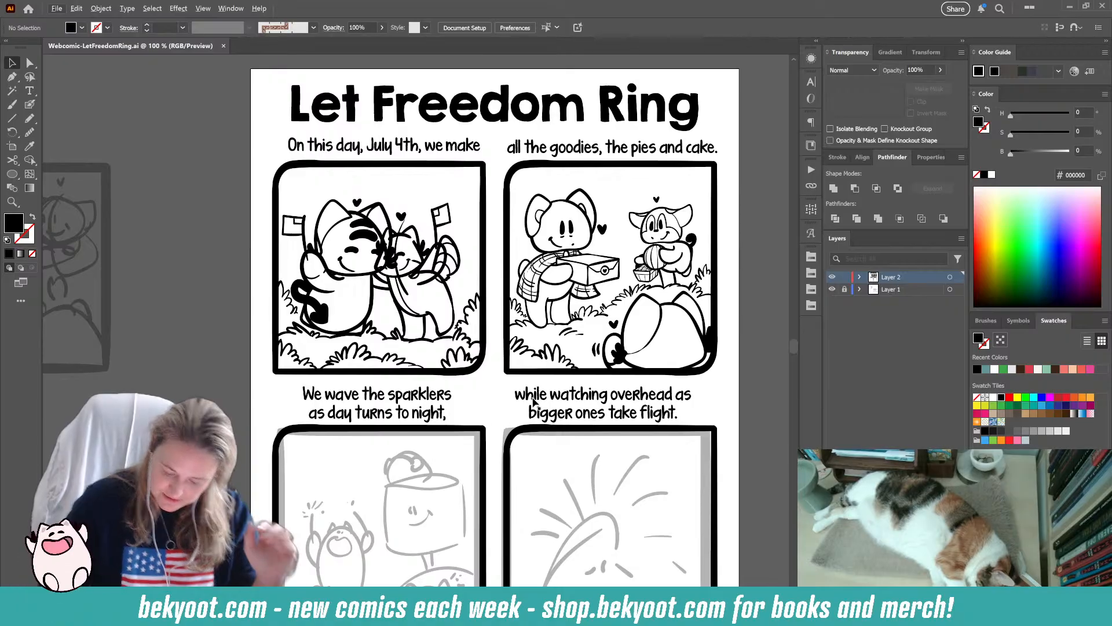
{"action": "scroll", "coordinate": [533, 400], "scroll_direction": "down", "scroll_amount": 5}
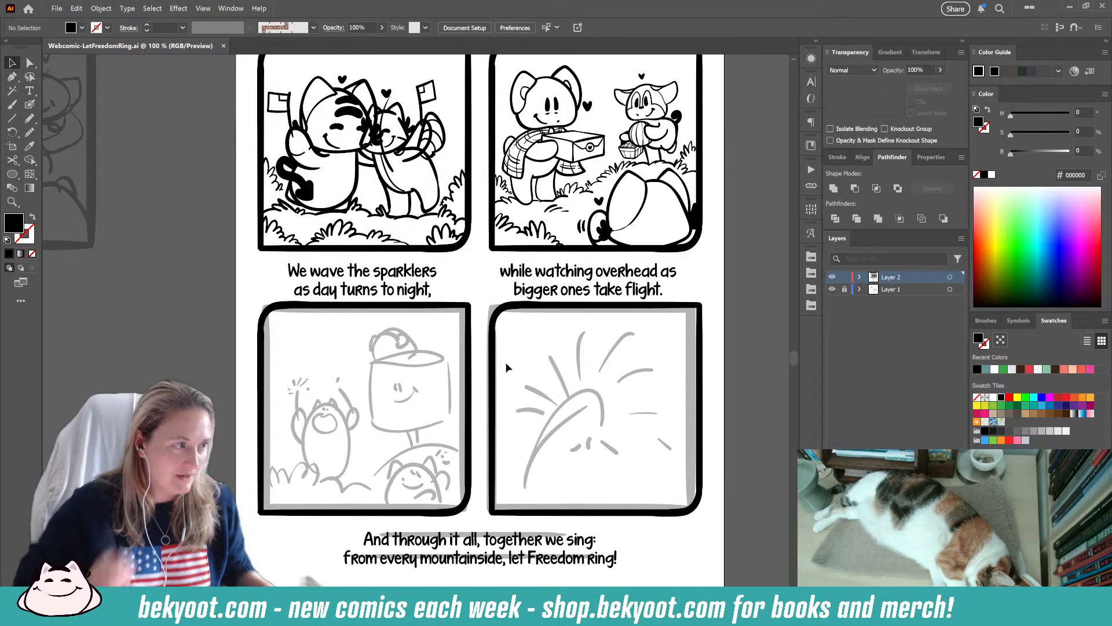
{"action": "left_click_drag", "start_coordinate": [527, 519], "coordinate": [481, 256]}
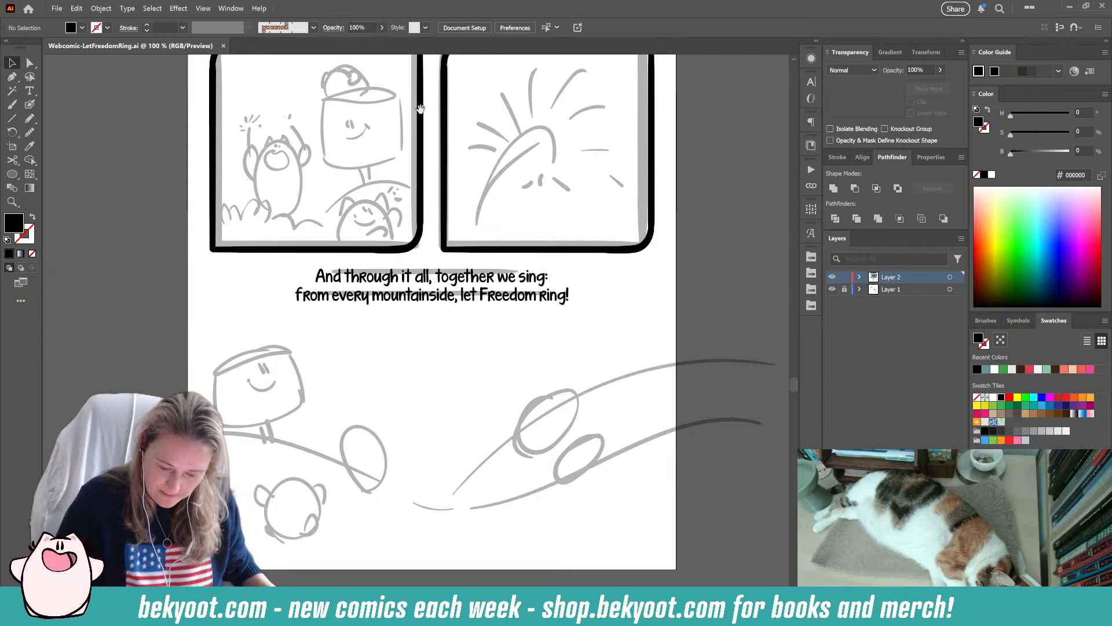
{"action": "mouse_move", "coordinate": [420, 109]}
{"action": "left_mouse_down"}
{"action": "mouse_move", "coordinate": [447, 281]}
{"action": "mouse_move", "coordinate": [485, 347]}
{"action": "left_mouse_up"}
- Set up the Blob Brush with no fill and a black stroke for the sparkler panel, deleting the stray dot beside the page
{"action": "key", "text": "shift+b"}
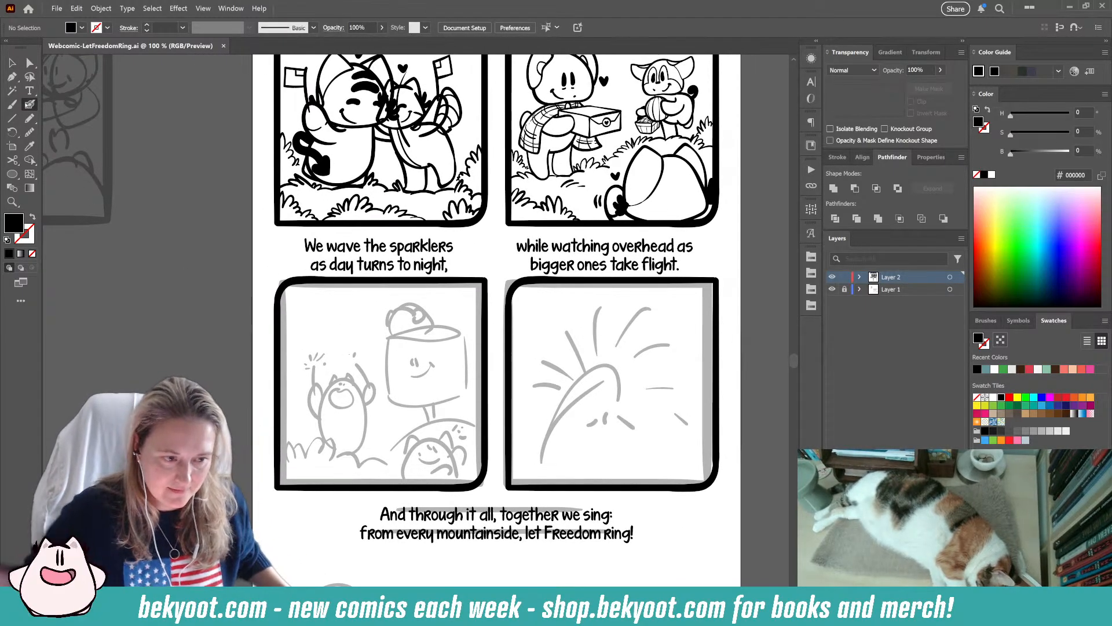
{"action": "scroll", "coordinate": [339, 441], "scroll_direction": "up", "scroll_amount": 1}
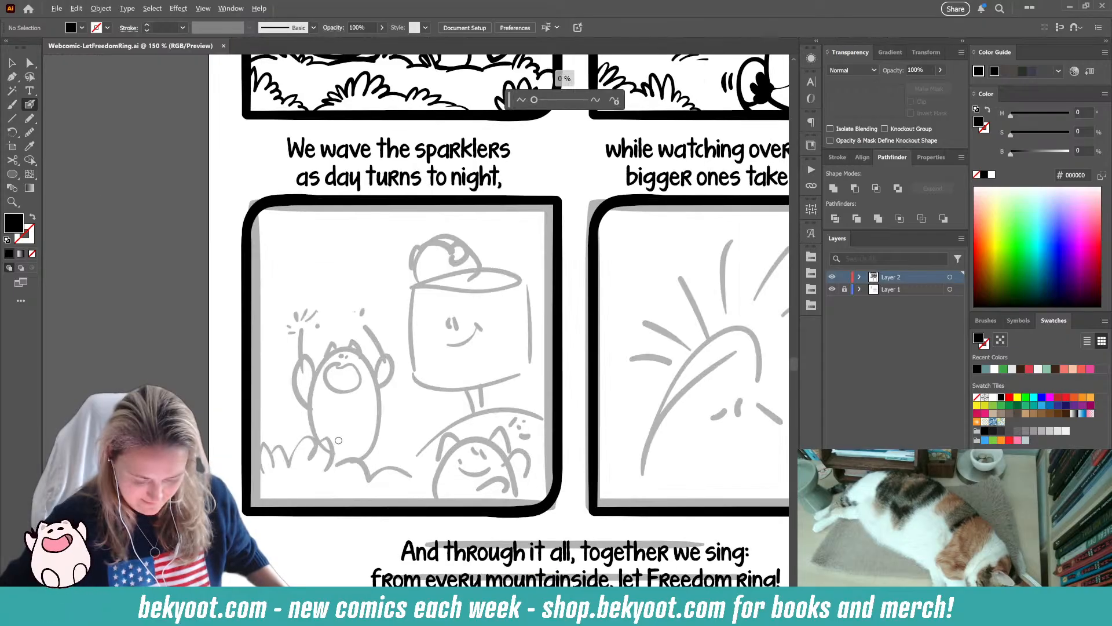
{"action": "left_click_drag", "start_coordinate": [334, 412], "coordinate": [326, 387]}
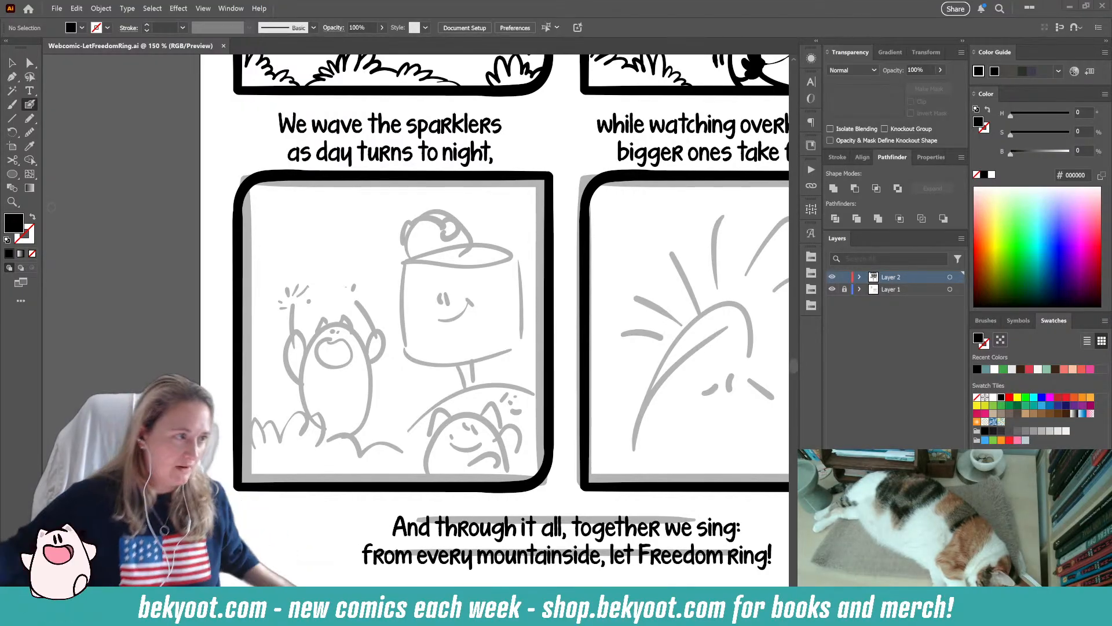
{"action": "key", "text": "shift+x"}
{"action": "left_click_drag", "start_coordinate": [390, 393], "coordinate": [370, 372]}
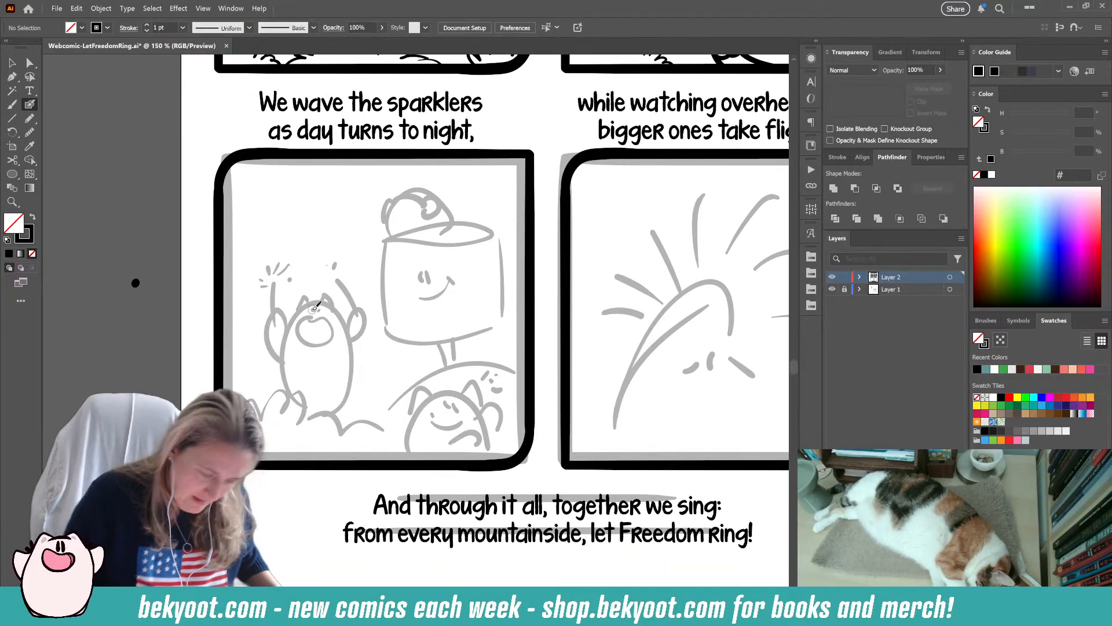
{"action": "left_click", "coordinate": [135, 282]}
{"action": "key", "text": "Delete"}
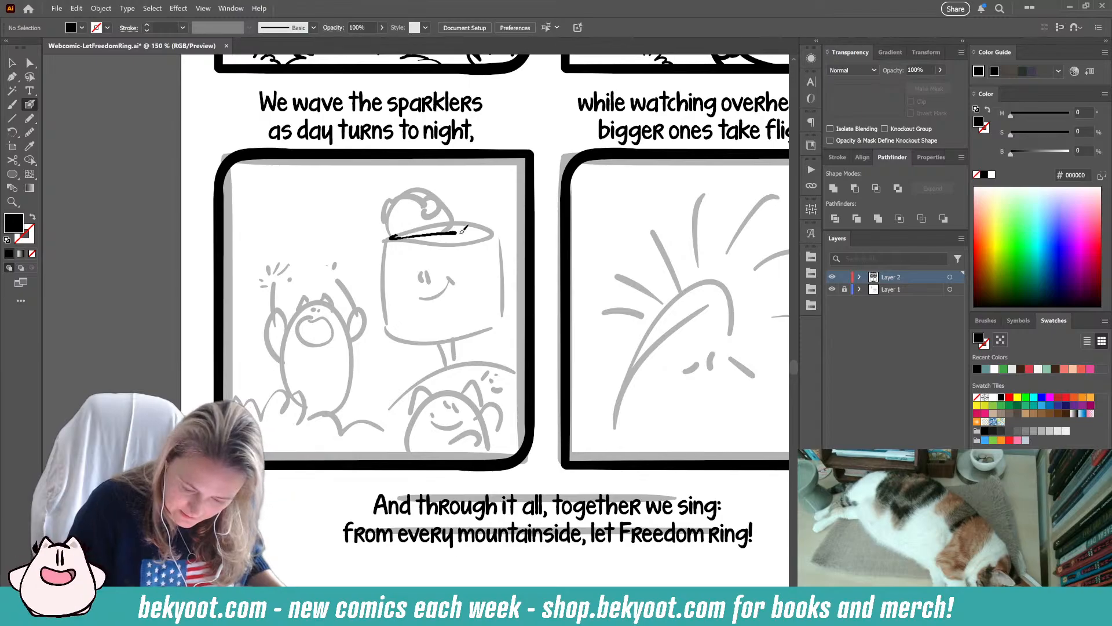
- Ink the narrow top rim, sides and rounded bottom of the large smiling character in the sparkler panel
{"action": "left_click_drag", "start_coordinate": [409, 231], "coordinate": [392, 237]}
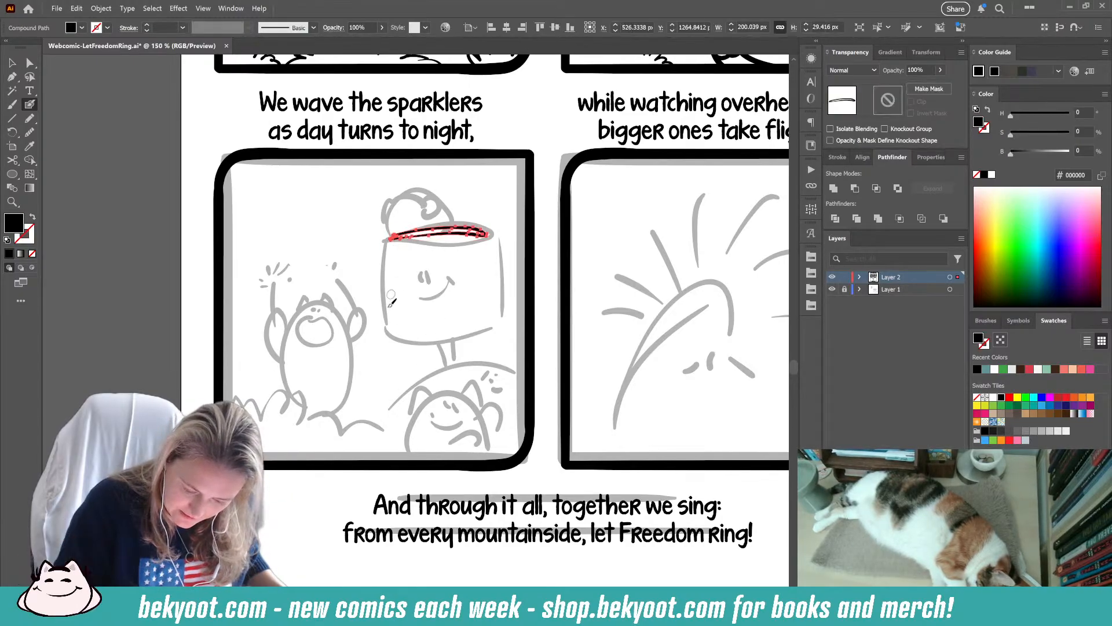
{"action": "left_click_drag", "start_coordinate": [540, 103], "coordinate": [542, 103]}
{"action": "key", "text": "ctrl+shift+a"}
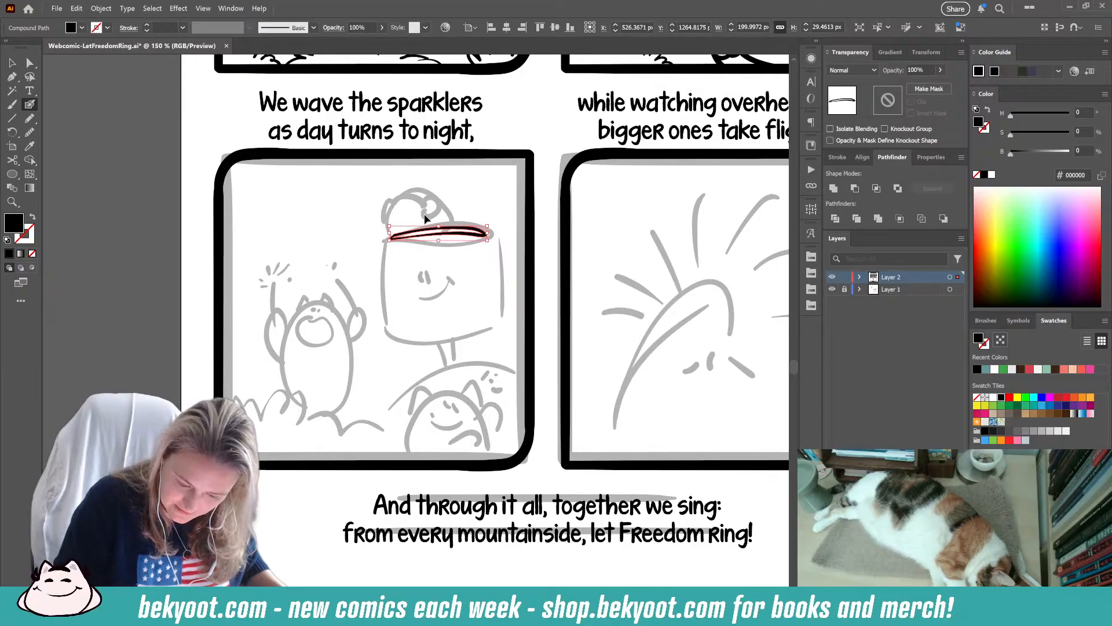
{"action": "left_click_drag", "start_coordinate": [391, 239], "coordinate": [386, 320]}
{"action": "key", "text": "ctrl+z"}
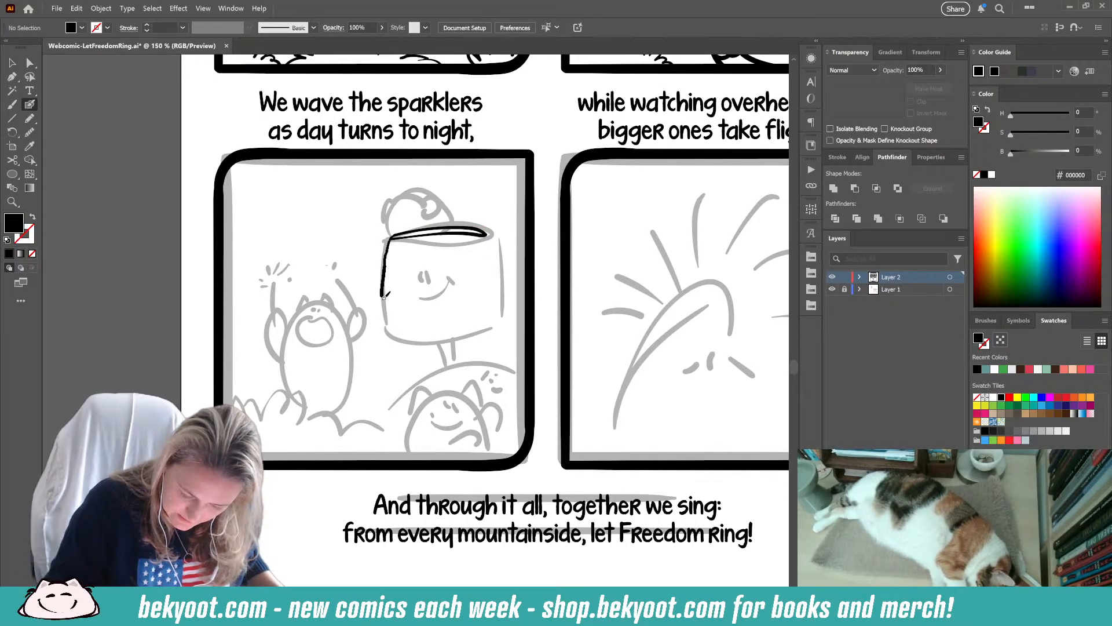
{"action": "mouse_move", "coordinate": [456, 340]}
{"action": "left_mouse_down"}
{"action": "mouse_move", "coordinate": [504, 323]}
{"action": "mouse_move", "coordinate": [486, 232]}
{"action": "left_mouse_up"}
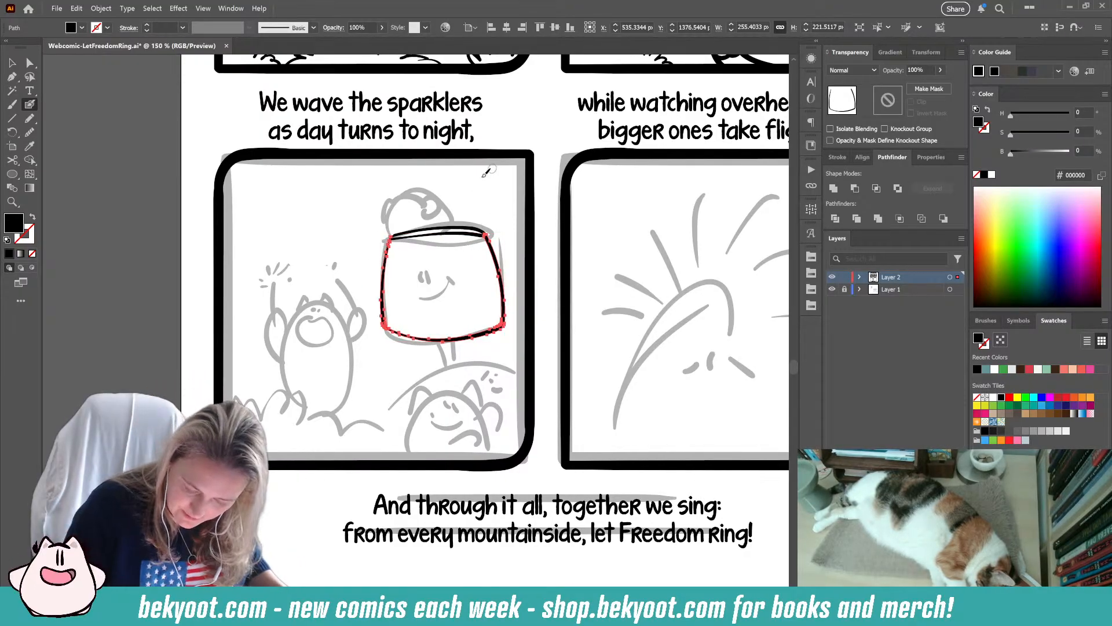
{"action": "left_click", "coordinate": [501, 208], "text": "ctrl"}
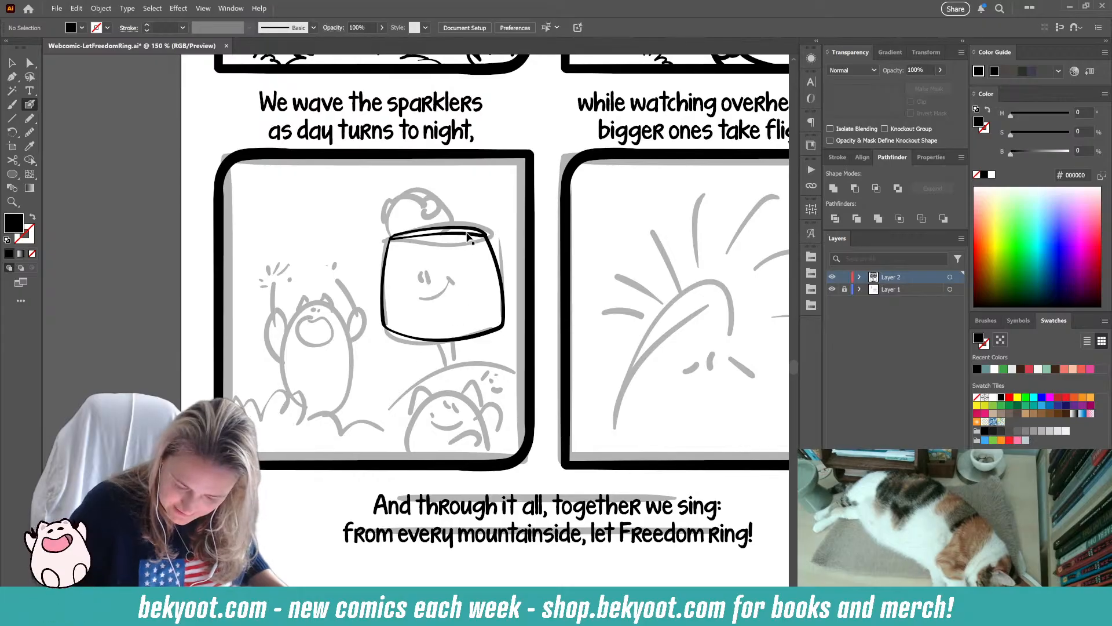
- Adjust the right end of the top rim to meet the upper corner of the large character's outline
{"action": "left_click_drag", "start_coordinate": [468, 236], "coordinate": [484, 234]}
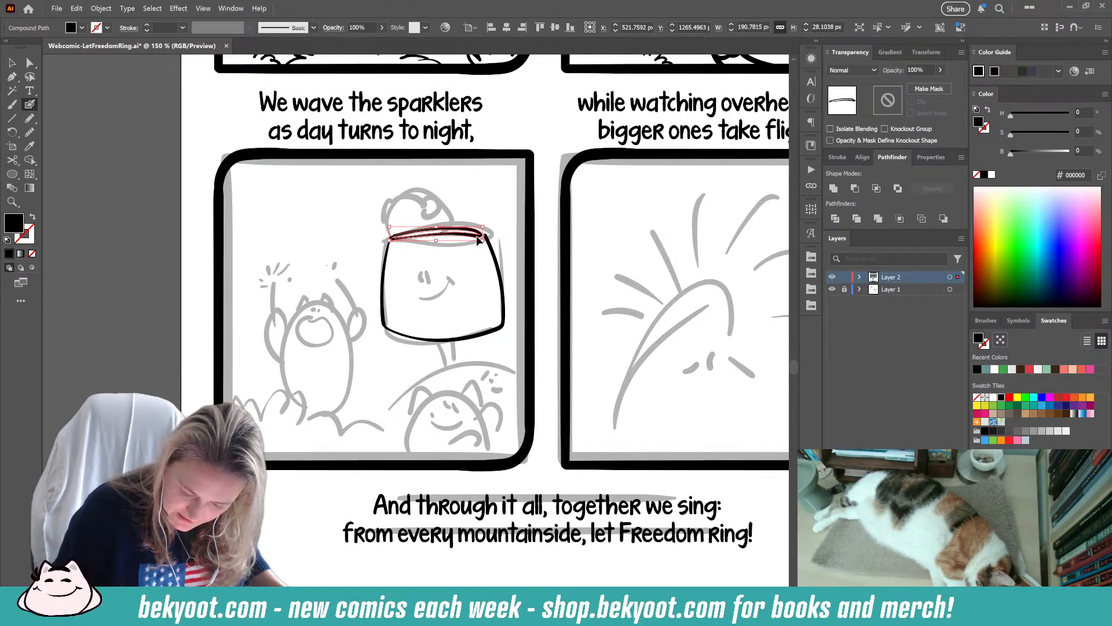
{"action": "mouse_move", "coordinate": [478, 239]}
{"action": "left_mouse_down"}
{"action": "mouse_move", "coordinate": [454, 233]}
{"action": "mouse_move", "coordinate": [490, 236]}
{"action": "left_mouse_up"}
{"action": "left_click", "coordinate": [503, 227], "text": "ctrl"}
{"action": "left_click", "coordinate": [499, 224], "text": "ctrl"}
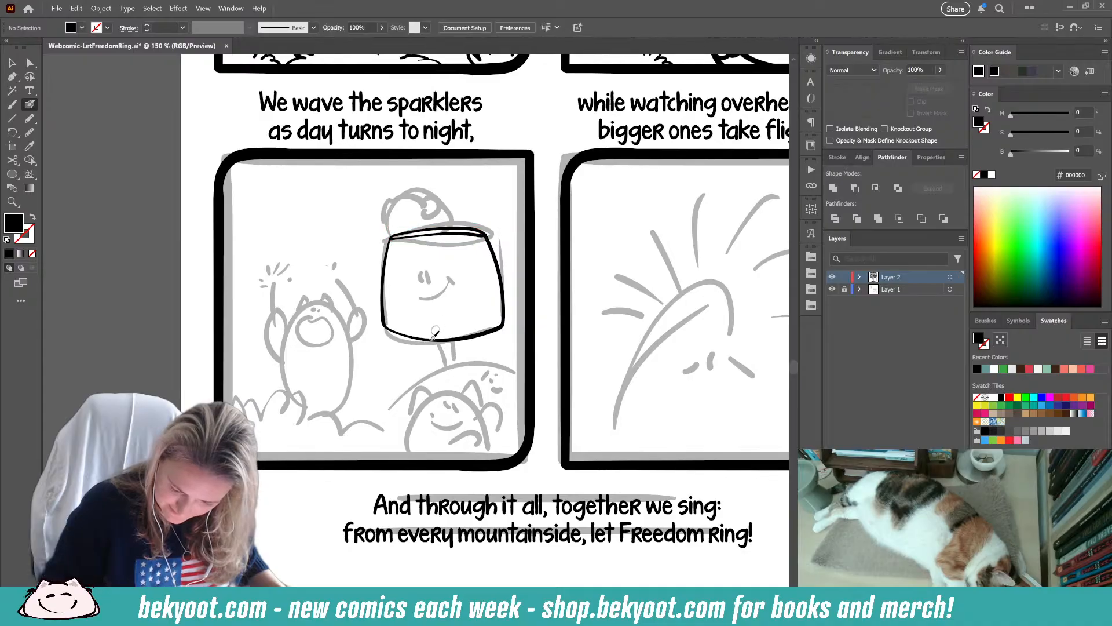
- Ink a curved vertical line through the large character's middle and reshape the outline and rim around it
{"action": "left_click_drag", "start_coordinate": [436, 332], "coordinate": [436, 223]}
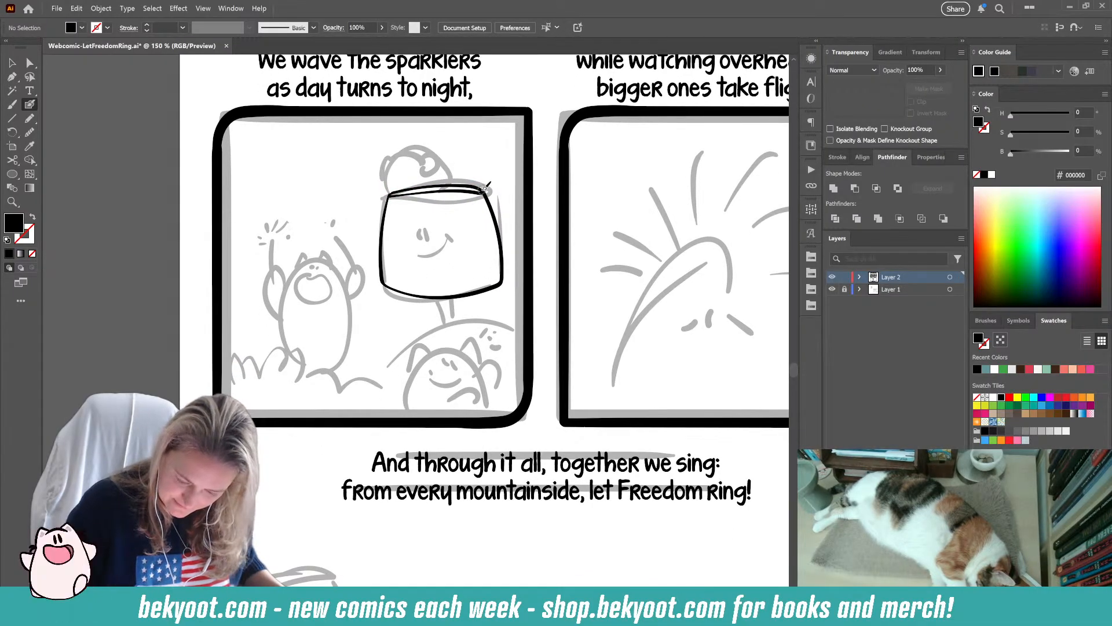
{"action": "left_click_drag", "start_coordinate": [436, 181], "coordinate": [442, 325]}
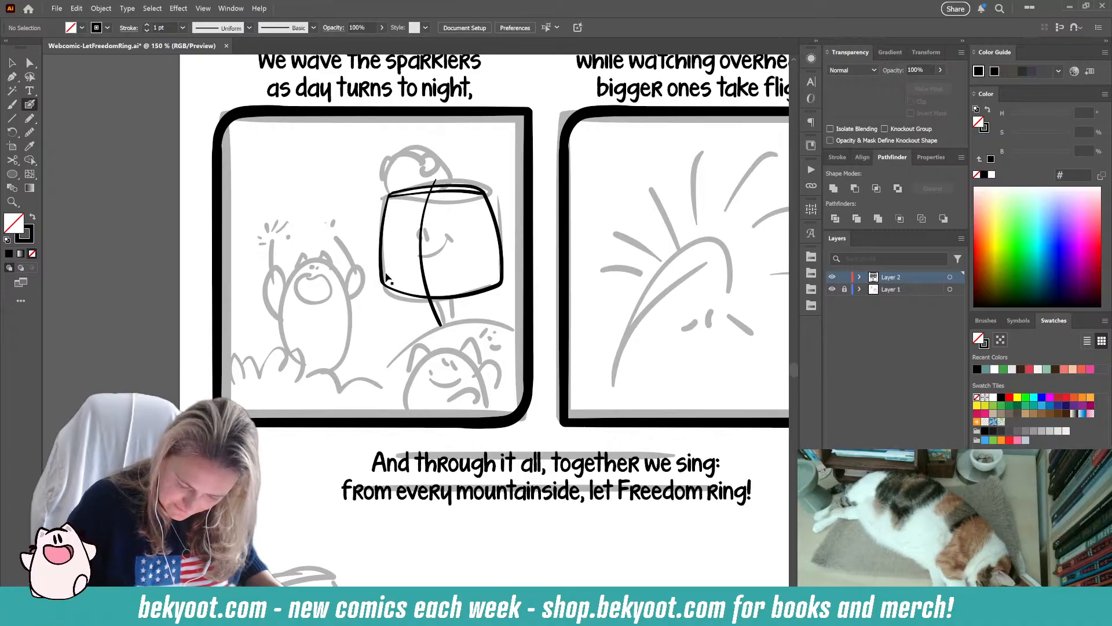
{"action": "left_click", "coordinate": [387, 278], "text": "ctrl"}
{"action": "left_click_drag", "start_coordinate": [505, 298], "coordinate": [475, 292]}
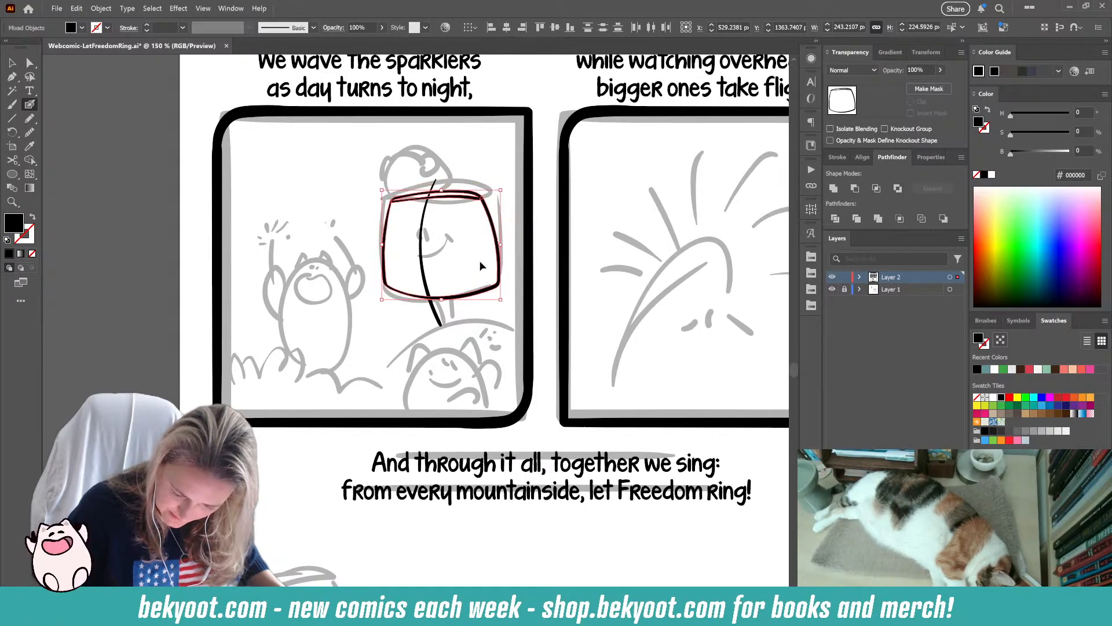
{"action": "left_click", "coordinate": [481, 154], "text": "ctrl"}
- Ink two short thick legs below the large character, then group all its strokes and isolate the group
{"action": "mouse_move", "coordinate": [441, 325]}
{"action": "left_mouse_down"}
{"action": "mouse_move", "coordinate": [432, 292]}
{"action": "mouse_move", "coordinate": [436, 331]}
{"action": "left_mouse_up"}
{"action": "left_click_drag", "start_coordinate": [447, 294], "coordinate": [448, 329]}
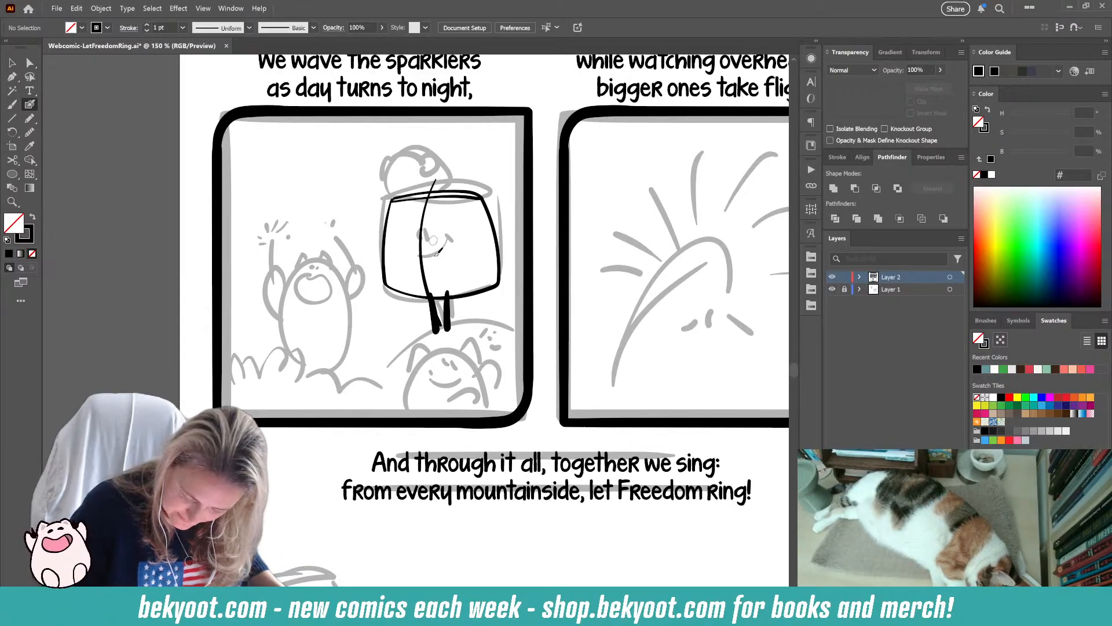
{"action": "left_click_drag", "start_coordinate": [386, 186], "coordinate": [487, 323]}
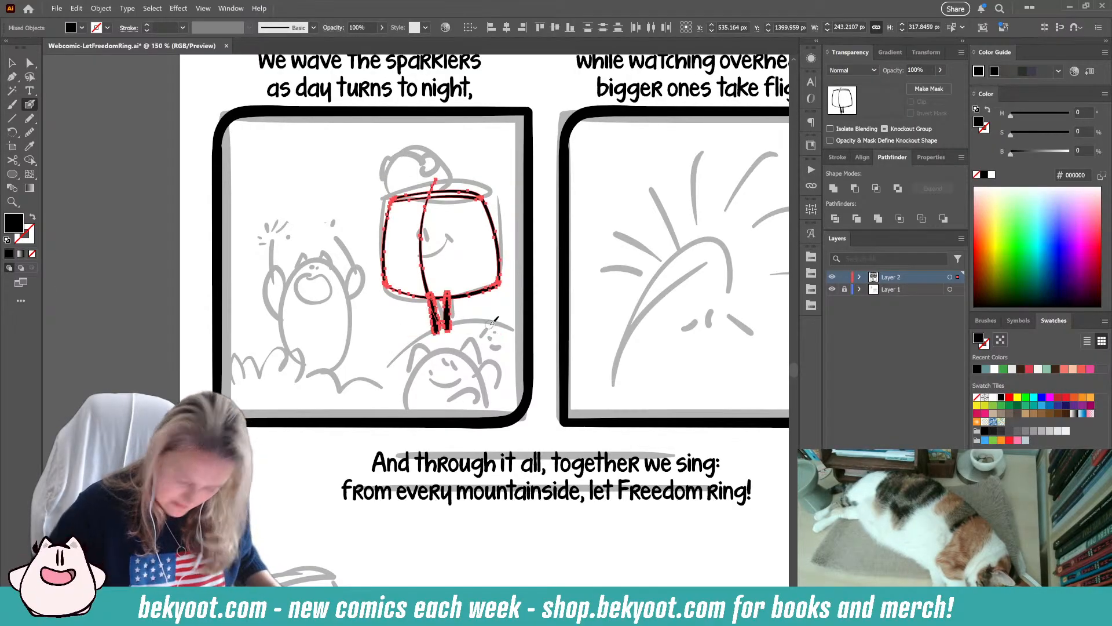
{"action": "double_click", "coordinate": [472, 282], "text": "ctrl"}
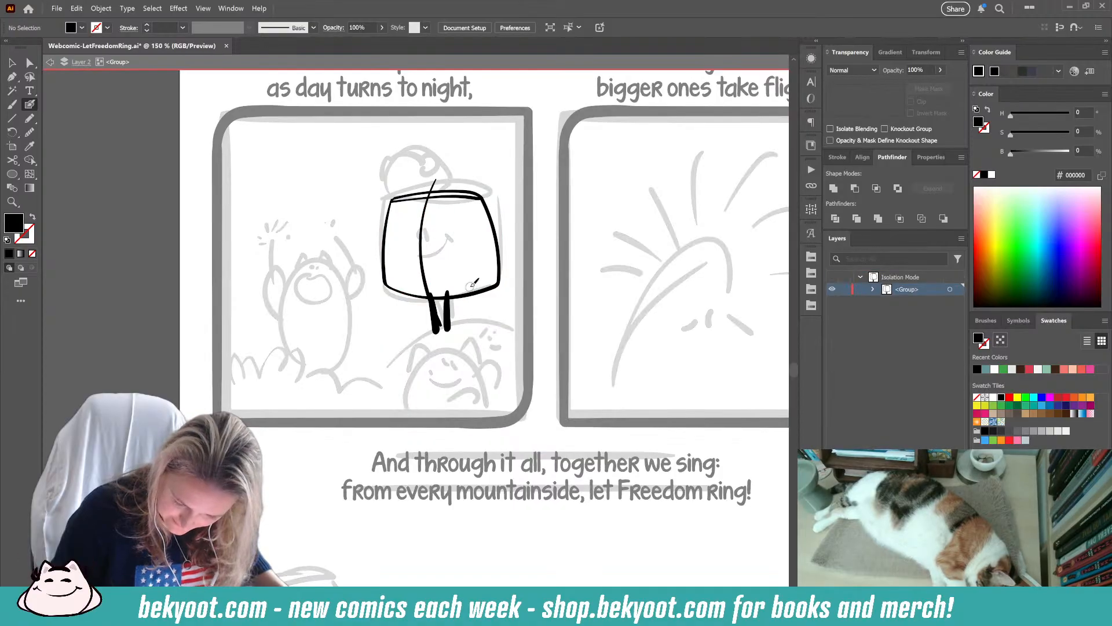
- Ink a dark patch inside the large character's top rim and adjust the rim's left tip
{"action": "key", "text": "shift+x"}
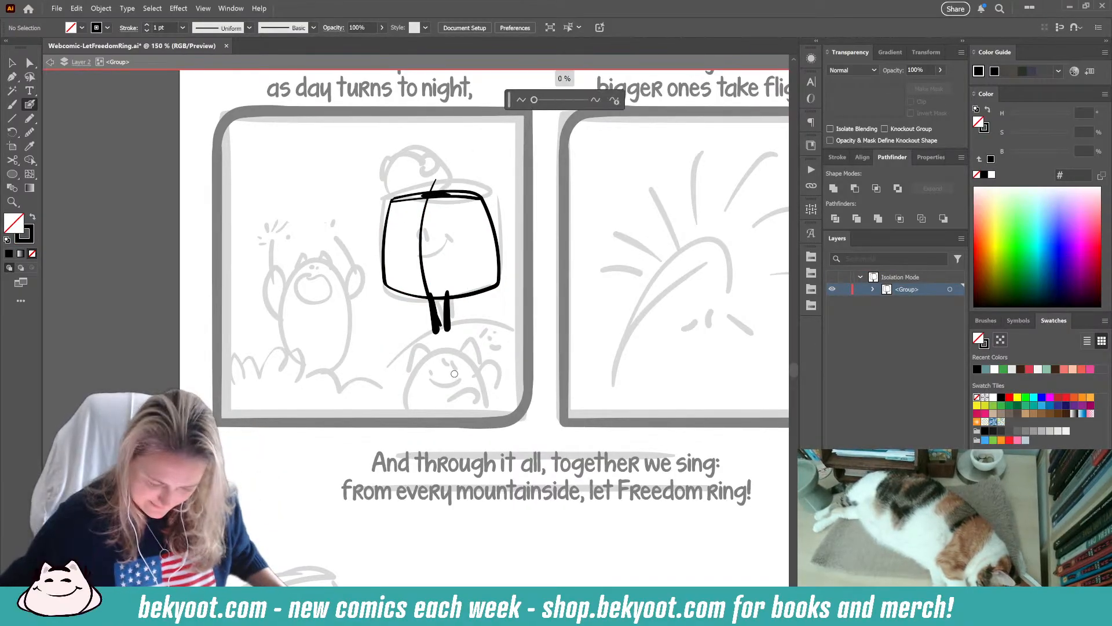
{"action": "scroll", "coordinate": [429, 191], "scroll_direction": "up", "scroll_amount": 2}
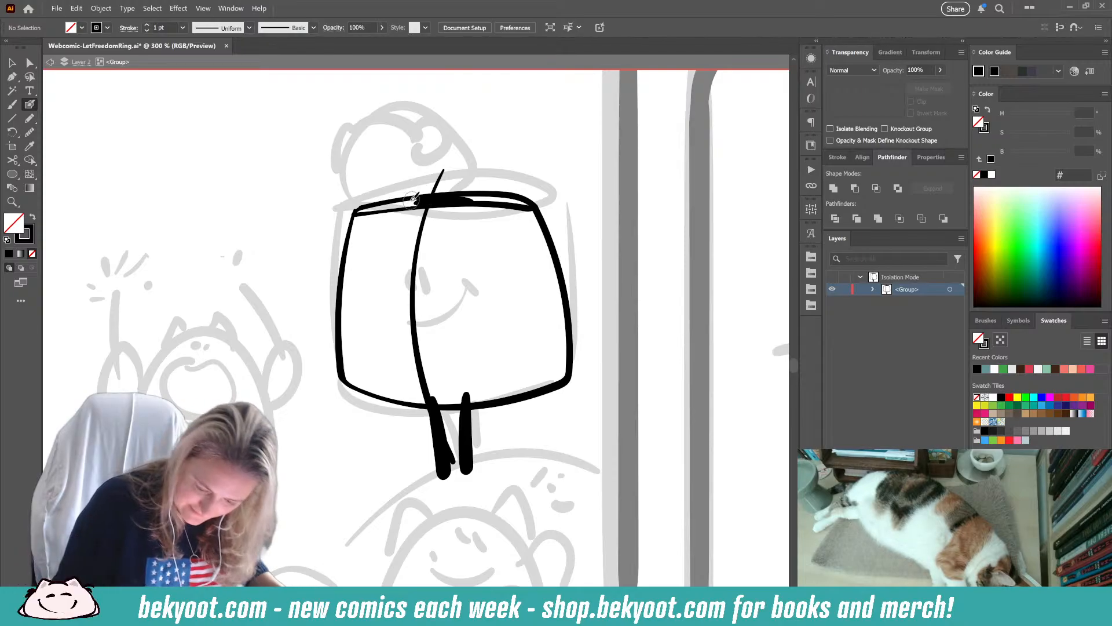
{"action": "left_click", "coordinate": [351, 239], "text": "ctrl"}
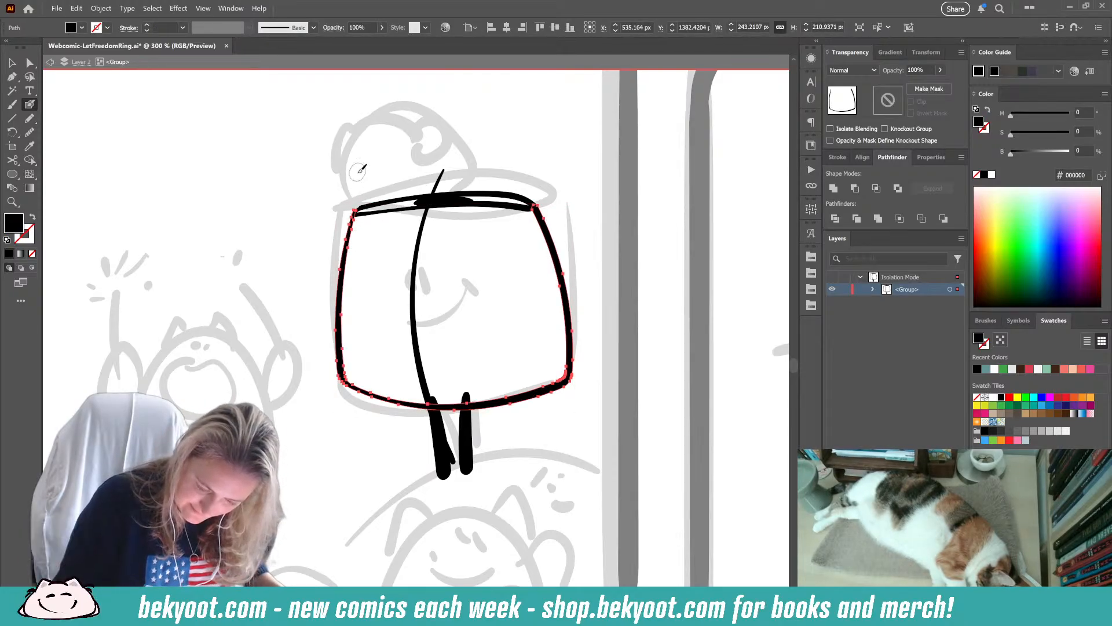
{"action": "left_click", "coordinate": [409, 204], "text": "ctrl"}
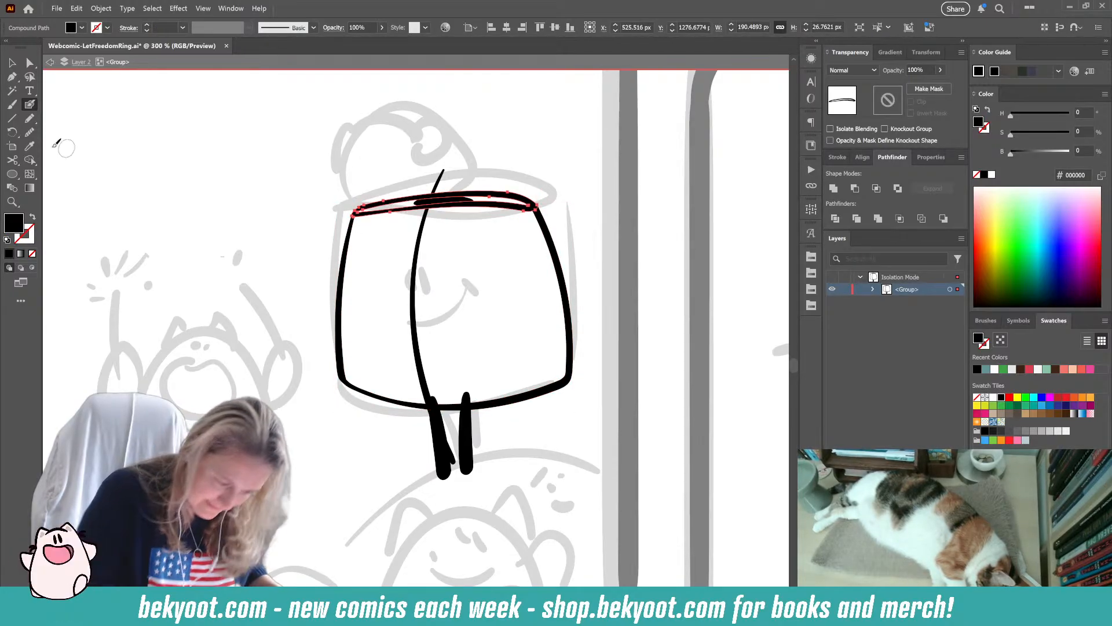
{"action": "left_click", "coordinate": [29, 133]}
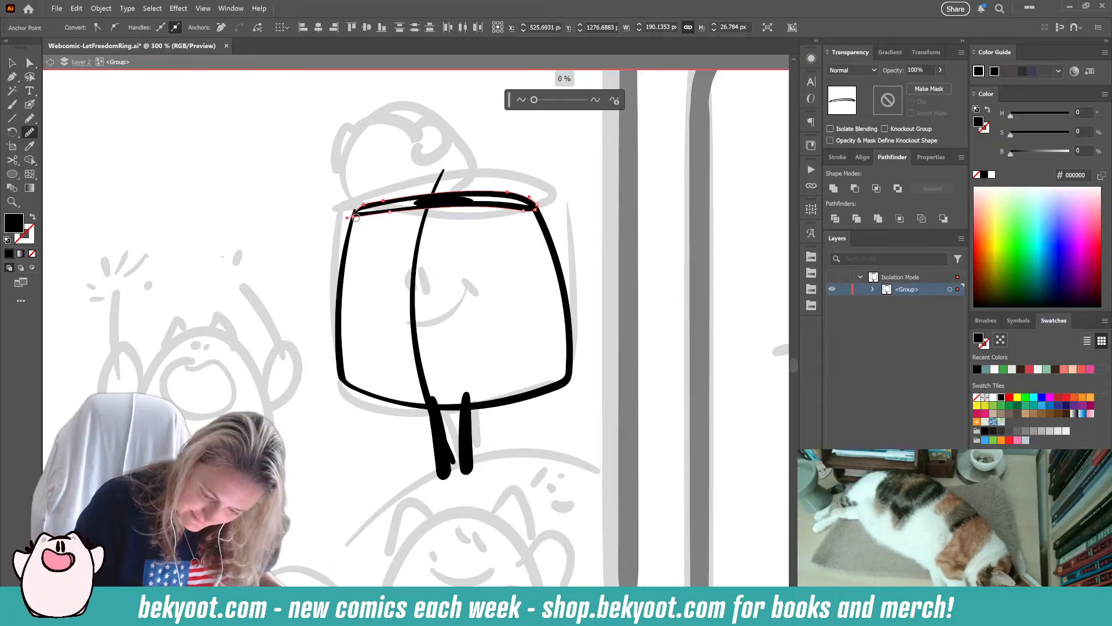
{"action": "key", "text": "a"}
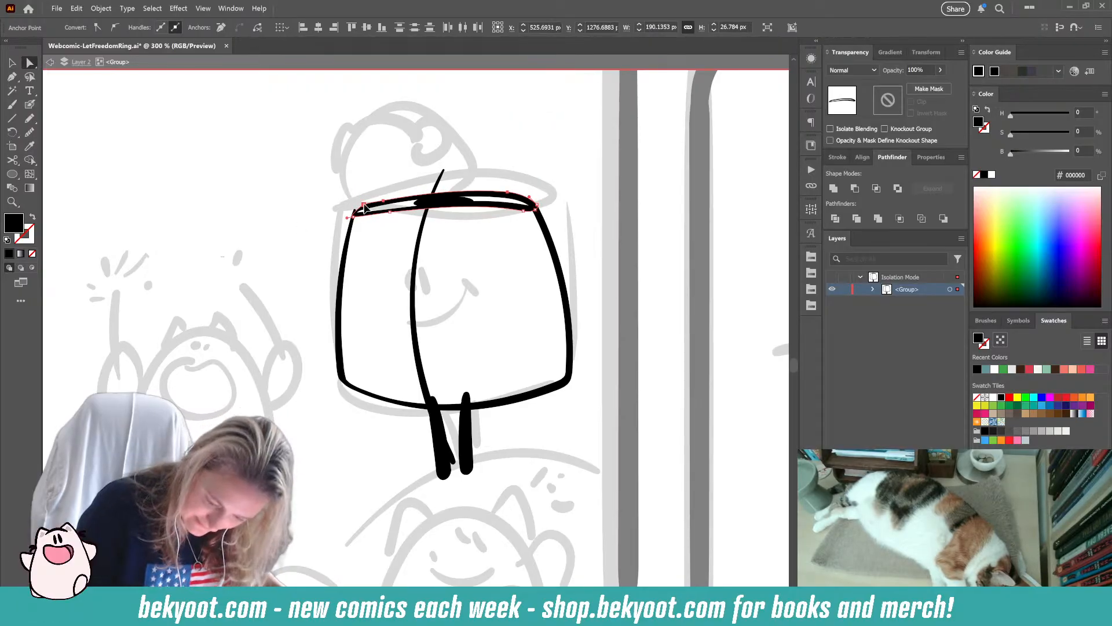
{"action": "left_click", "coordinate": [361, 207]}
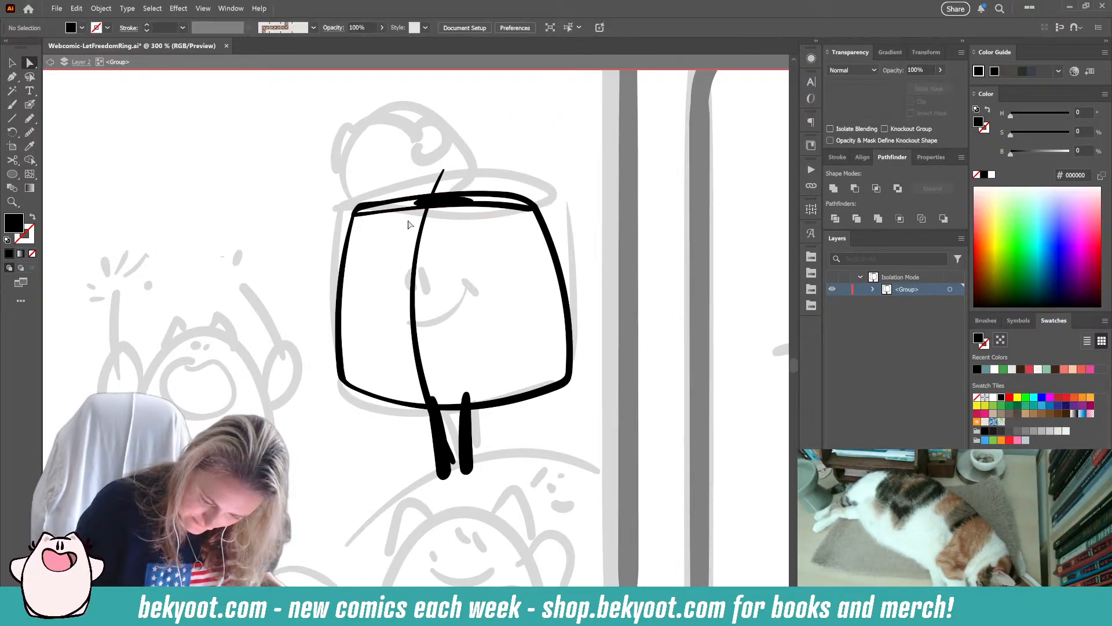
{"action": "left_click", "coordinate": [348, 239]}
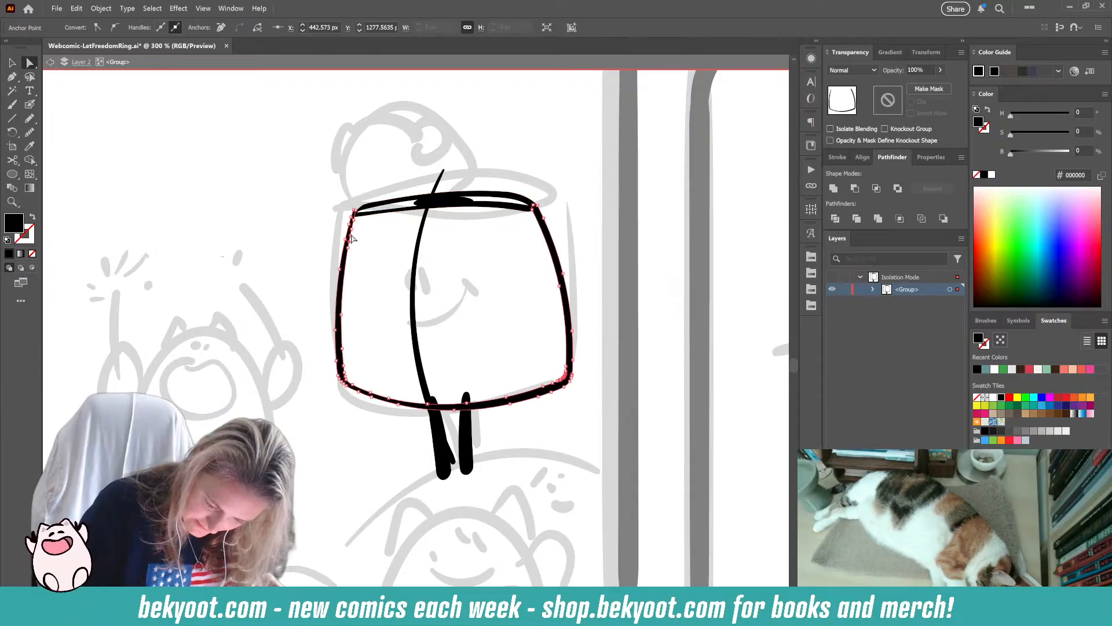
{"action": "left_click", "coordinate": [352, 226]}
{"action": "left_click", "coordinate": [369, 213]}
{"action": "key", "text": "Delete"}
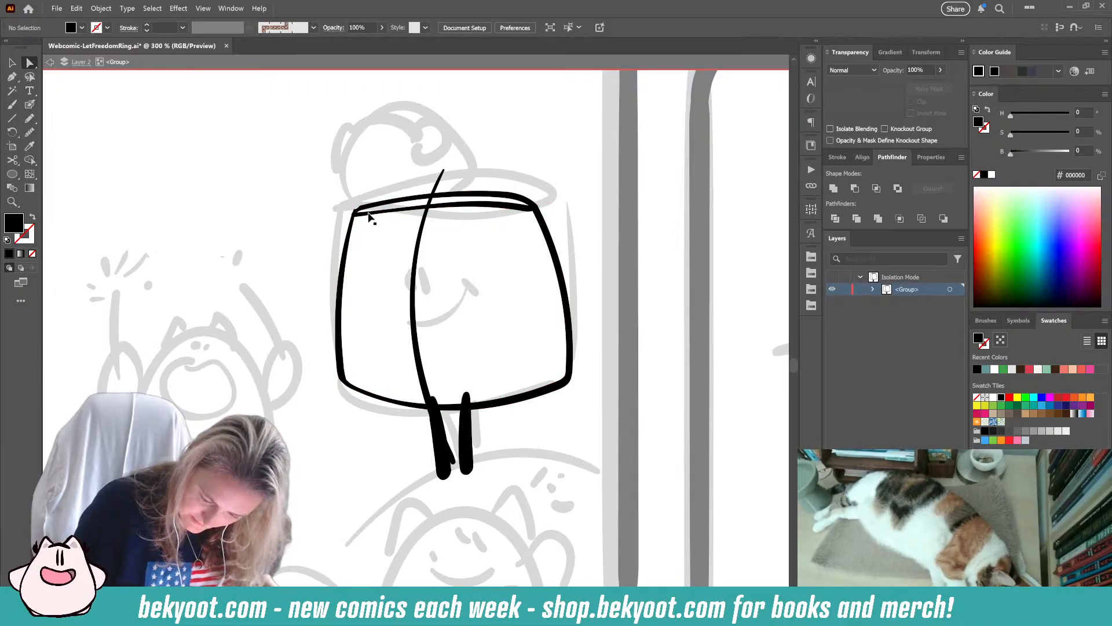
{"action": "key", "text": "ctrl+z"}
- Reshape the left tip of the large character's top rim around the outline's upper left corner
{"action": "left_click", "coordinate": [379, 202]}
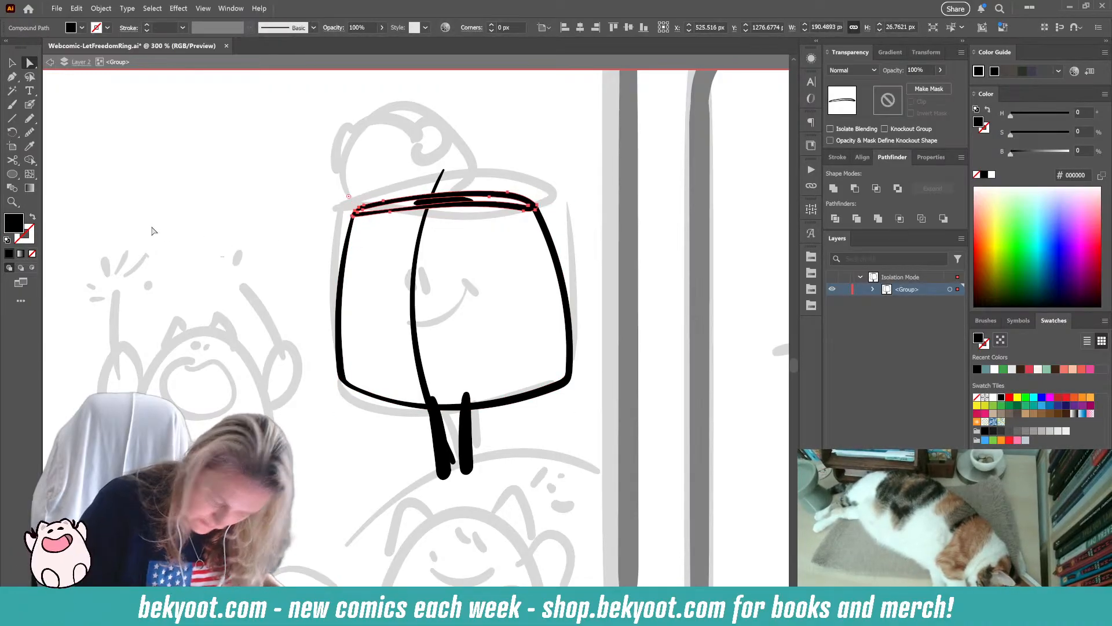
{"action": "left_click", "coordinate": [29, 132]}
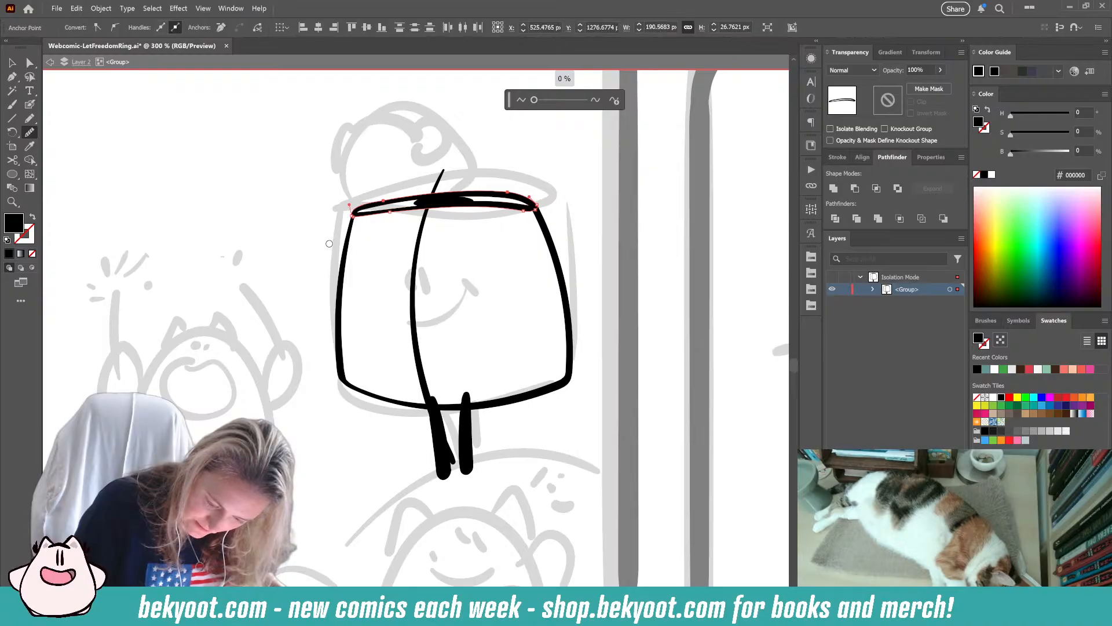
{"action": "key", "text": "ctrl+shift+a"}
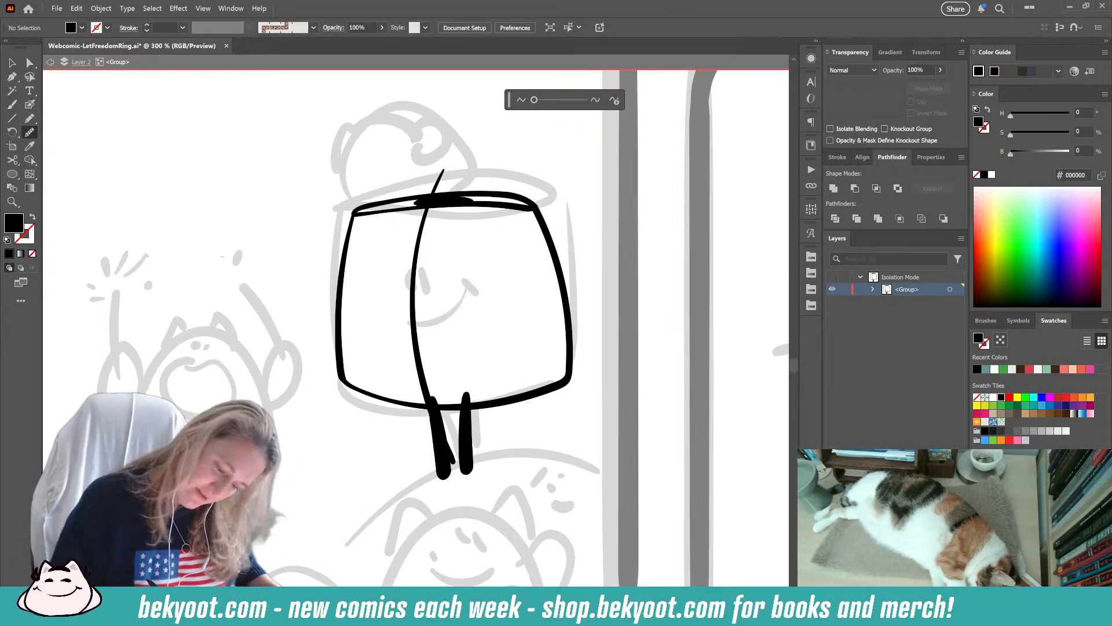
{"action": "left_click", "coordinate": [353, 248], "text": "ctrl"}
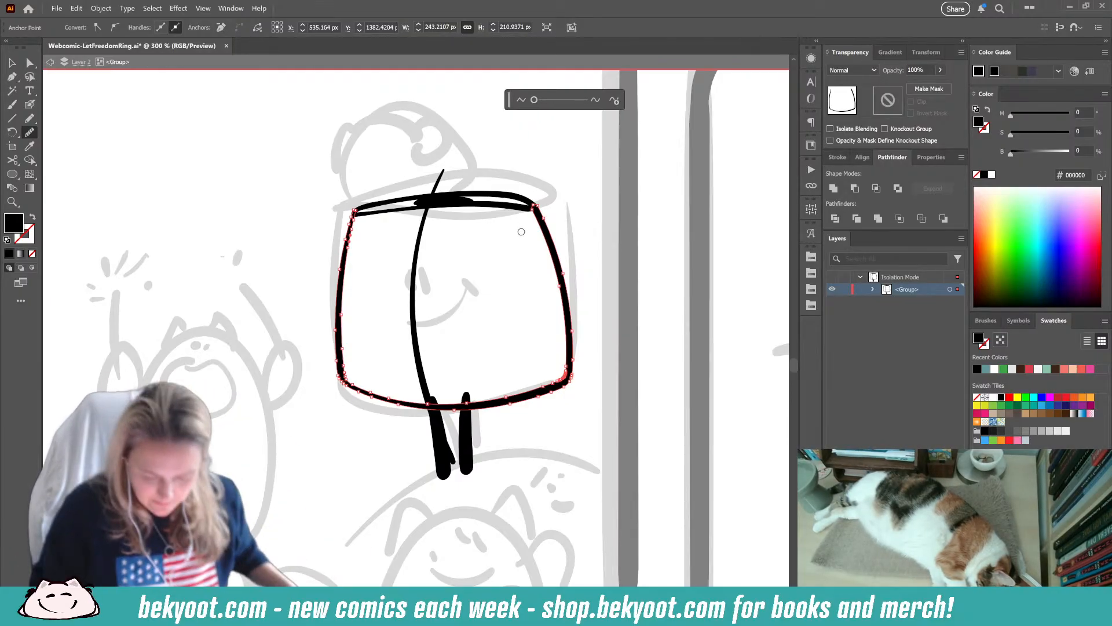
{"action": "key", "text": "shift+b"}
{"action": "left_click", "coordinate": [188, 344], "text": "ctrl"}
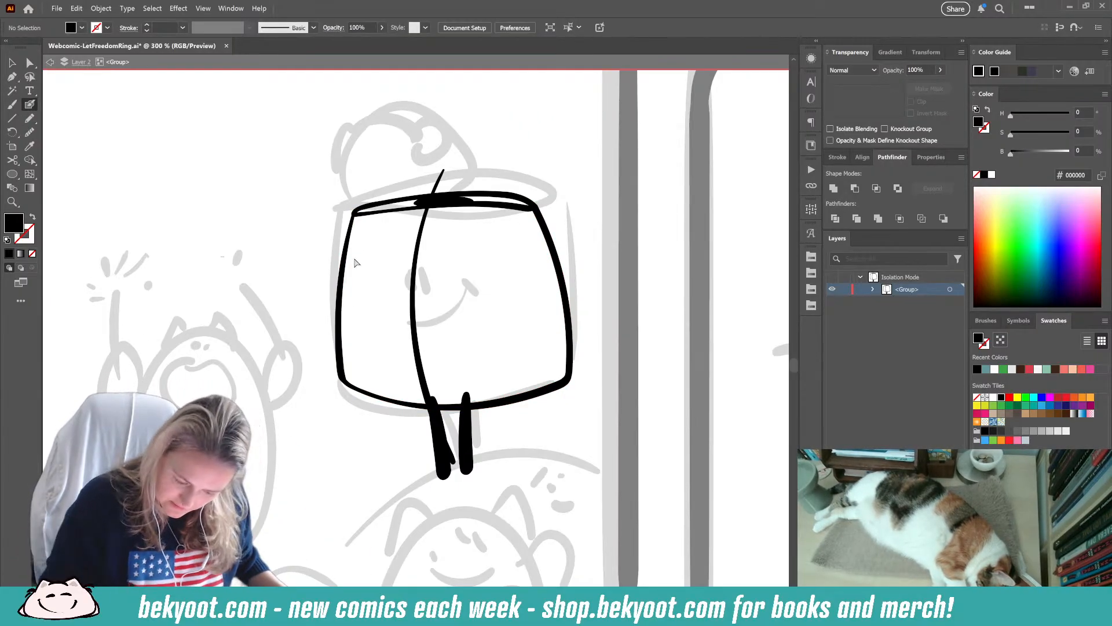
- Narrow the large character's top rim slightly from its left end to fit the outline
{"action": "left_click", "coordinate": [358, 212], "text": "ctrl"}
{"action": "left_click", "coordinate": [13, 63]}
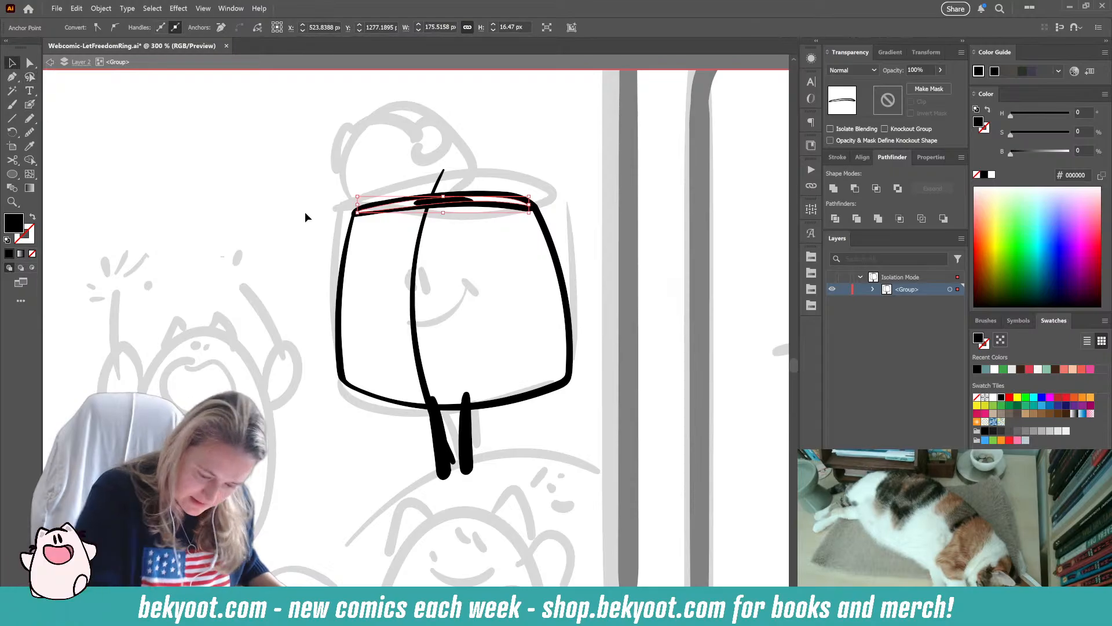
{"action": "left_click", "coordinate": [379, 209]}
{"action": "left_click_drag", "start_coordinate": [354, 205], "coordinate": [356, 207]}
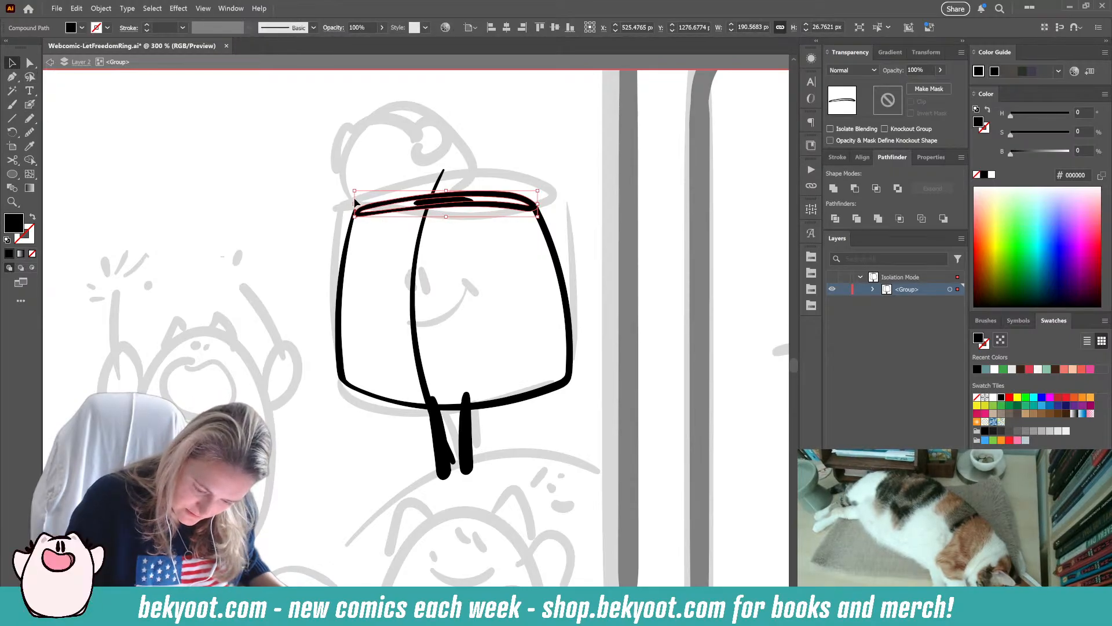
{"action": "left_click", "coordinate": [371, 177]}
{"action": "left_click", "coordinate": [29, 104]}
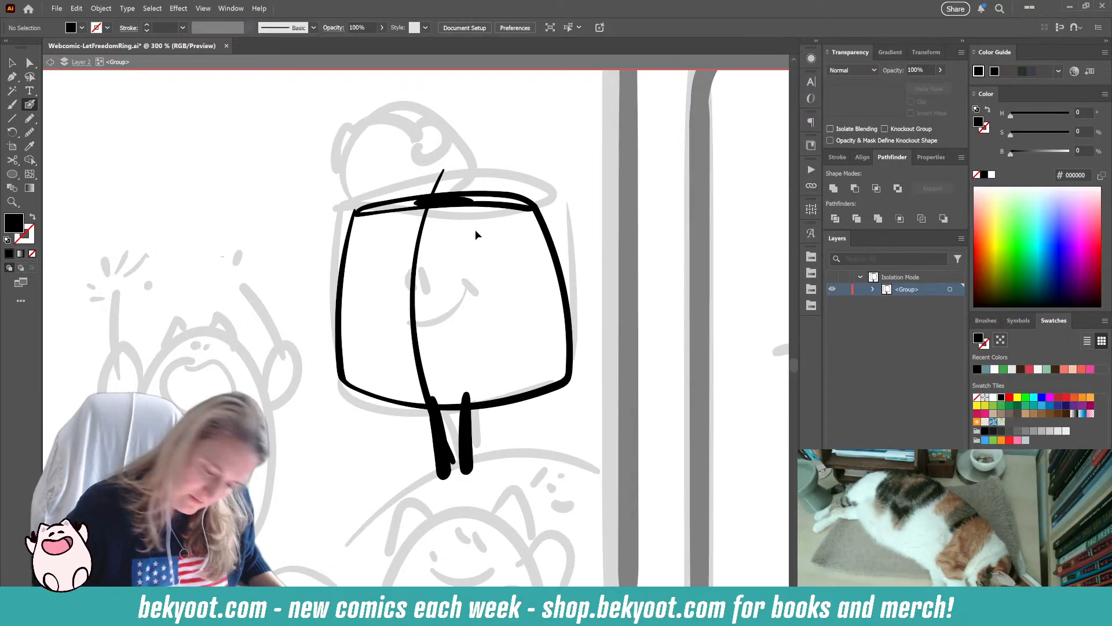
- Rotate the rim together with its dark patch slightly clockwise to line up with the outline's upper corners
{"action": "left_click_drag", "start_coordinate": [474, 220], "coordinate": [475, 222]}
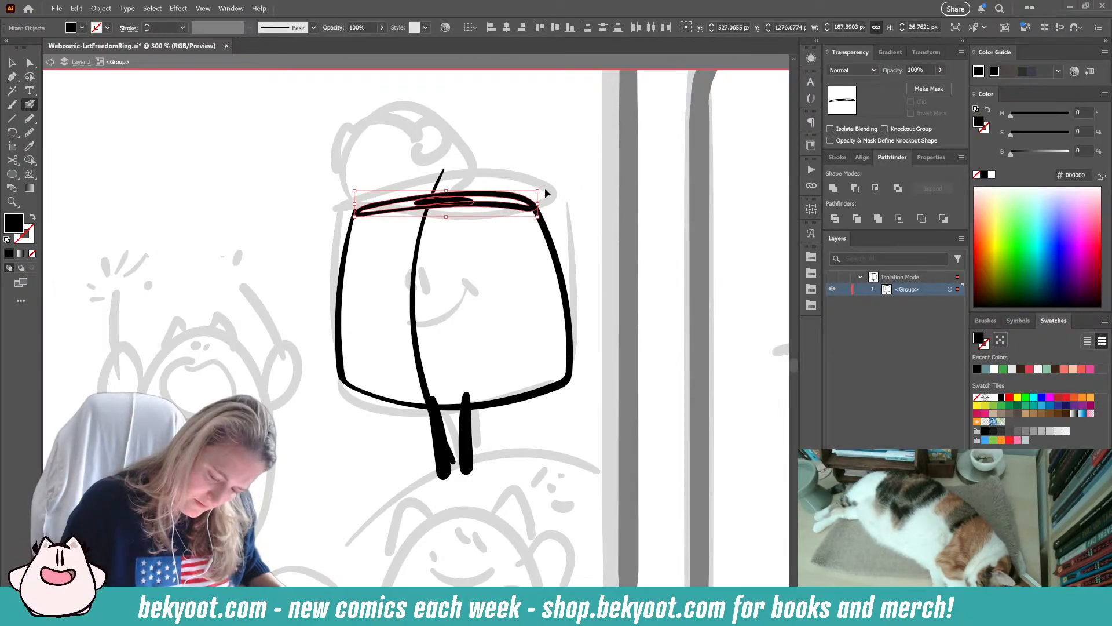
{"action": "left_click", "coordinate": [545, 188], "text": "ctrl"}
{"action": "left_click_drag", "start_coordinate": [496, 164], "coordinate": [469, 203]}
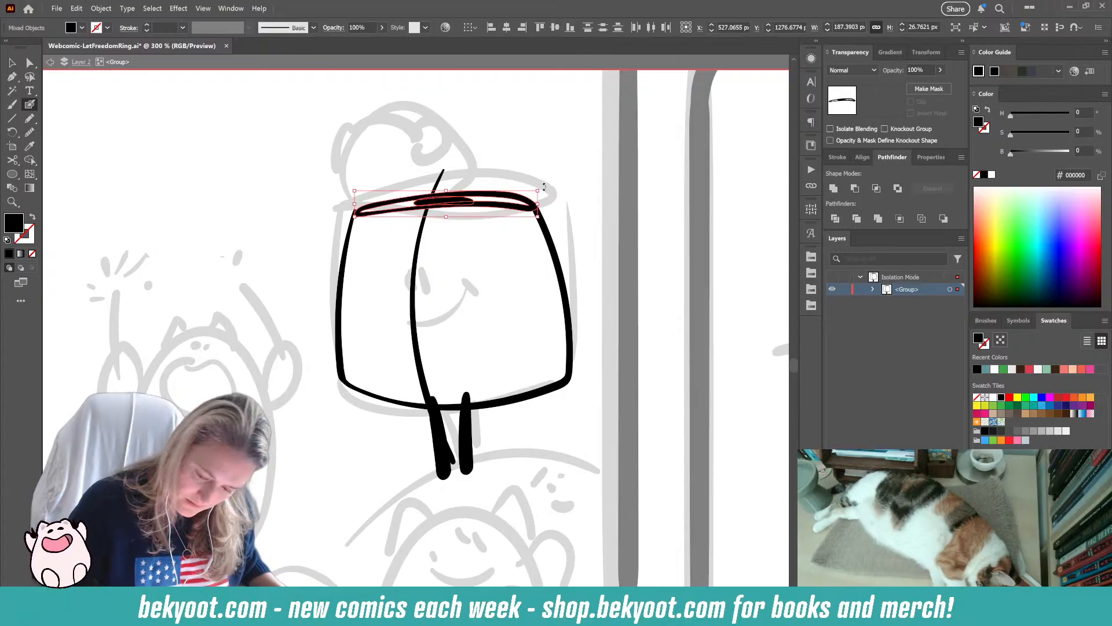
{"action": "left_click_drag", "start_coordinate": [544, 186], "coordinate": [545, 191]}
{"action": "left_click", "coordinate": [557, 165], "text": "ctrl"}
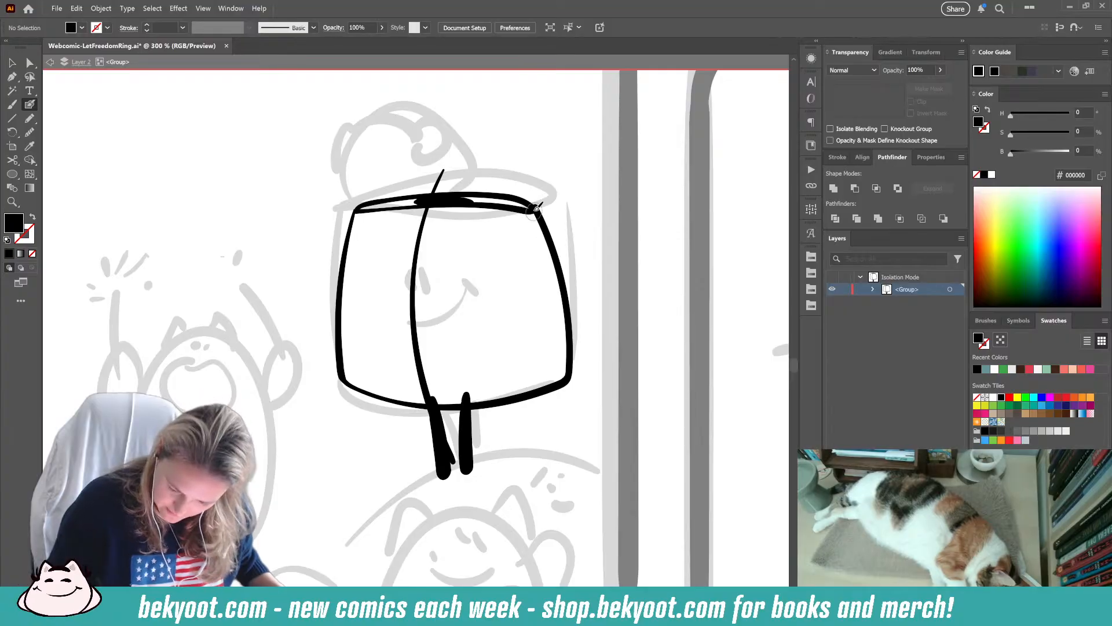
- Ink a new right side closer to the body's center and erase the outline's old right side
{"action": "left_click_drag", "start_coordinate": [535, 208], "coordinate": [559, 329]}
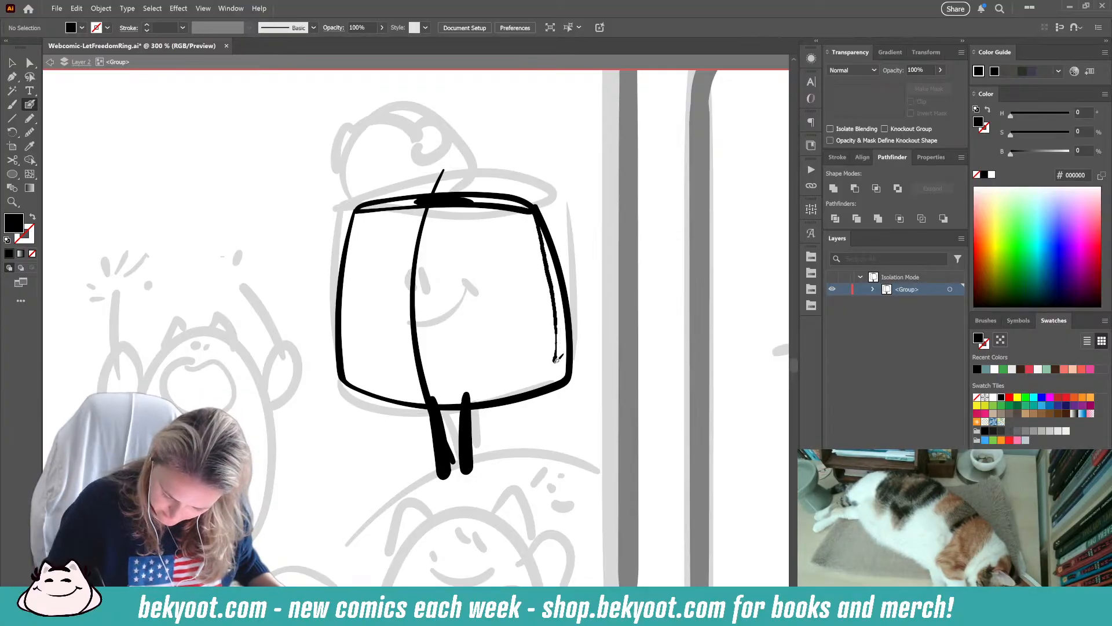
{"action": "key", "text": "ctrl+z"}
{"action": "mouse_move", "coordinate": [530, 205]}
{"action": "left_mouse_down"}
{"action": "mouse_move", "coordinate": [555, 362]}
{"action": "mouse_move", "coordinate": [511, 397]}
{"action": "mouse_move", "coordinate": [464, 405]}
{"action": "left_mouse_up"}
{"action": "key", "text": "shift+x"}
{"action": "left_click", "coordinate": [563, 392], "text": "ctrl"}
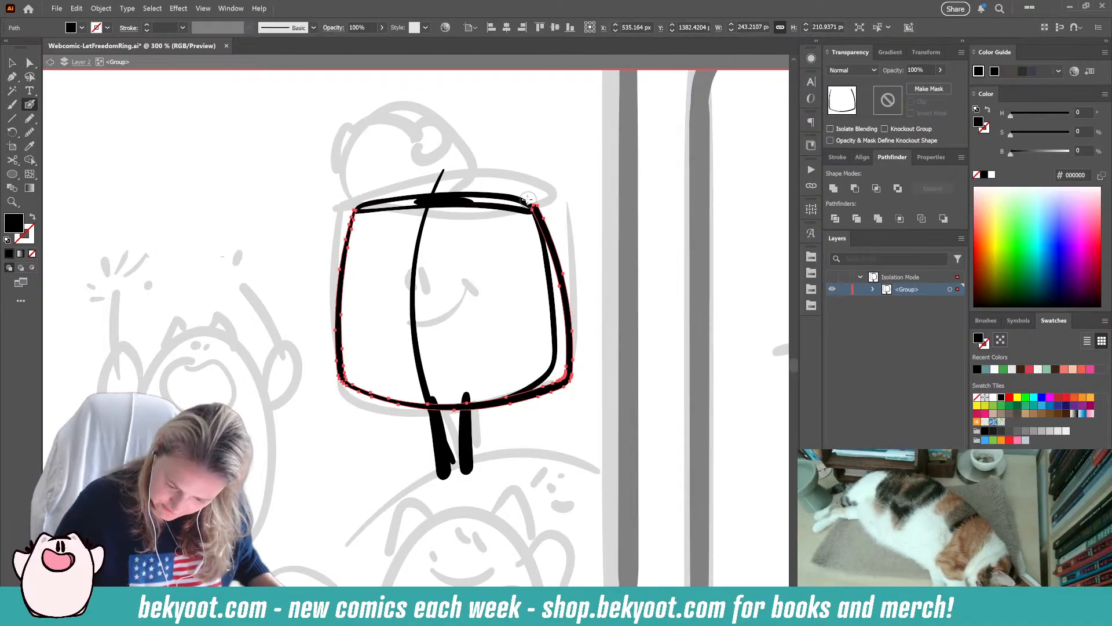
{"action": "mouse_move", "coordinate": [545, 194]}
{"action": "left_mouse_down"}
{"action": "mouse_move", "coordinate": [556, 278]}
{"action": "mouse_move", "coordinate": [565, 380]}
{"action": "mouse_move", "coordinate": [574, 348]}
{"action": "mouse_move", "coordinate": [562, 387]}
{"action": "mouse_move", "coordinate": [533, 406]}
{"action": "mouse_move", "coordinate": [564, 371]}
{"action": "mouse_move", "coordinate": [502, 415]}
{"action": "left_mouse_up"}
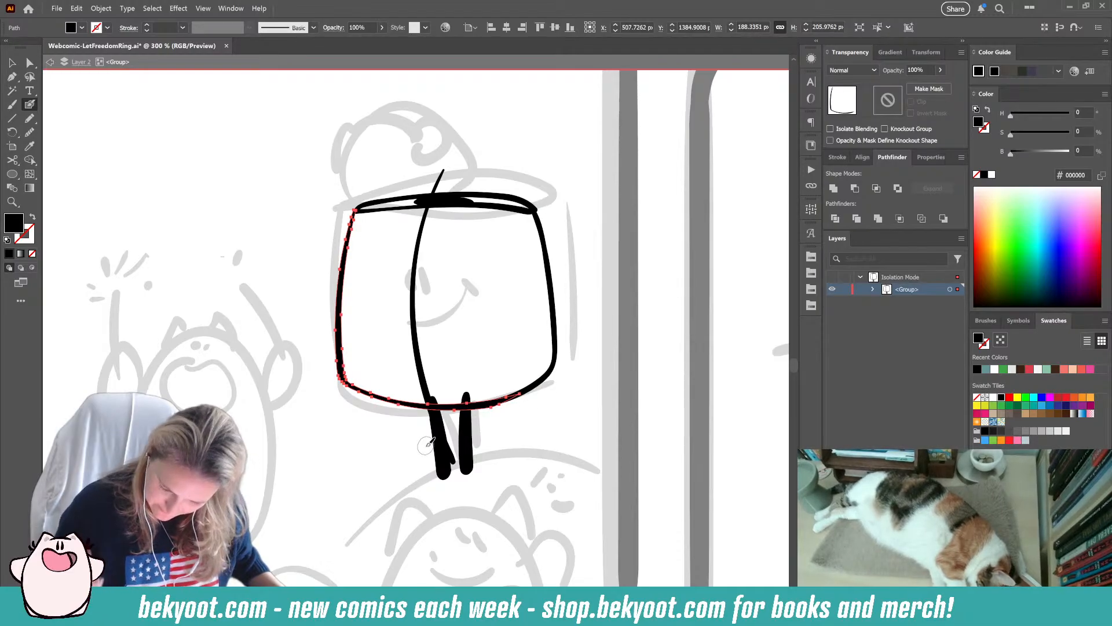
- Widen the large character's outline strokes slightly toward the right
{"action": "left_click", "coordinate": [595, 240], "text": "ctrl"}
{"action": "left_click_drag", "start_coordinate": [500, 351], "coordinate": [547, 414]}
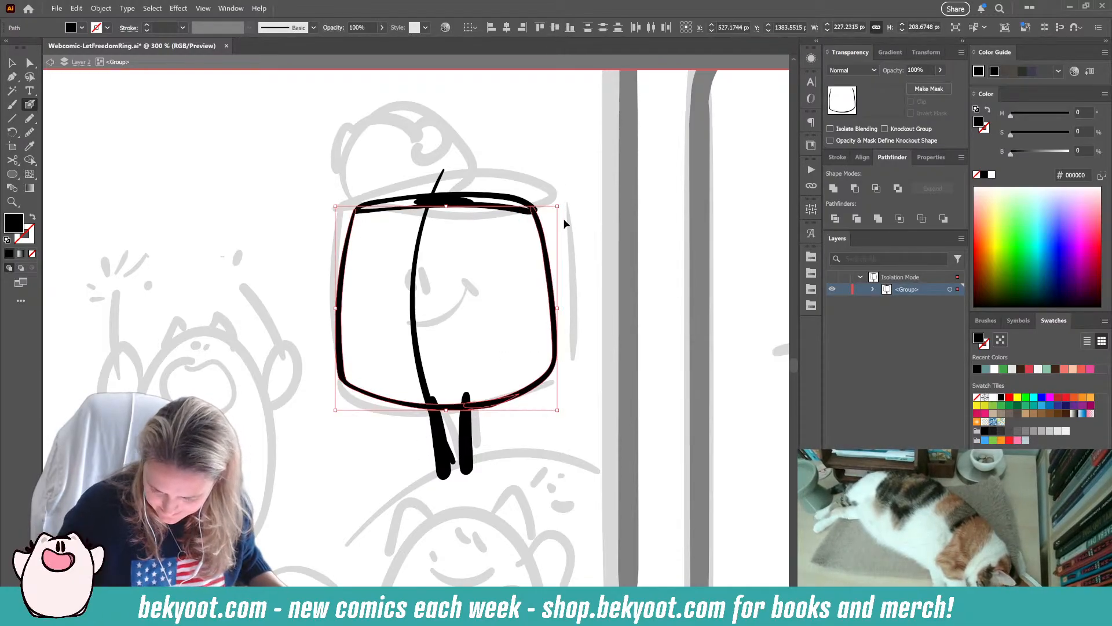
{"action": "left_click", "coordinate": [587, 244], "text": "ctrl"}
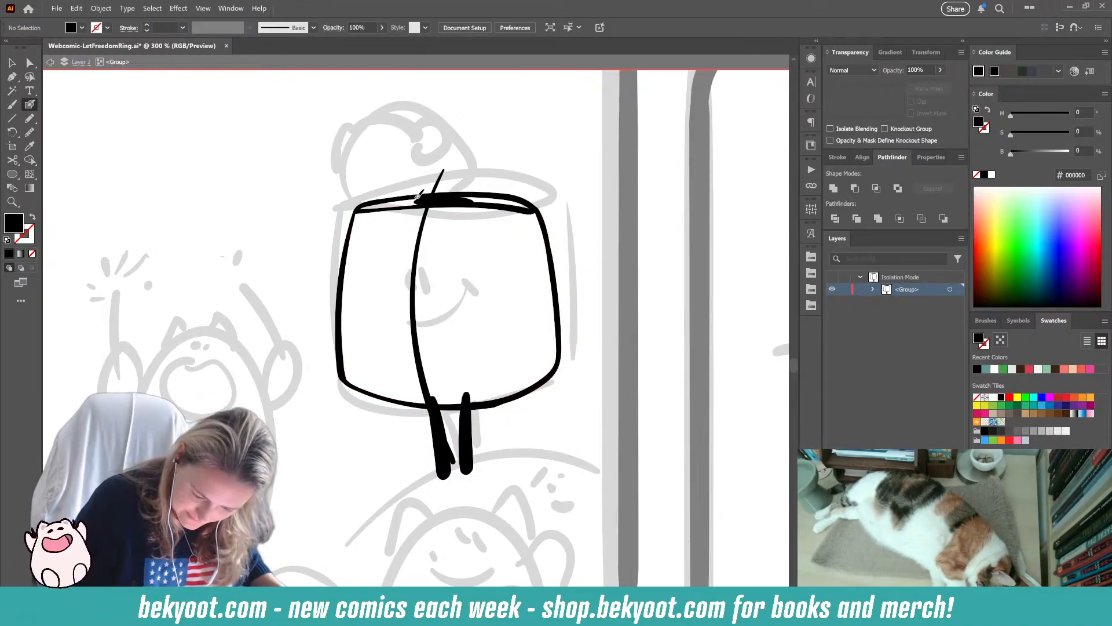
- Extend the dark patch inside the rim with short strokes and ink two upright oval eyes beside the center line
{"action": "key", "text": "shift+x"}
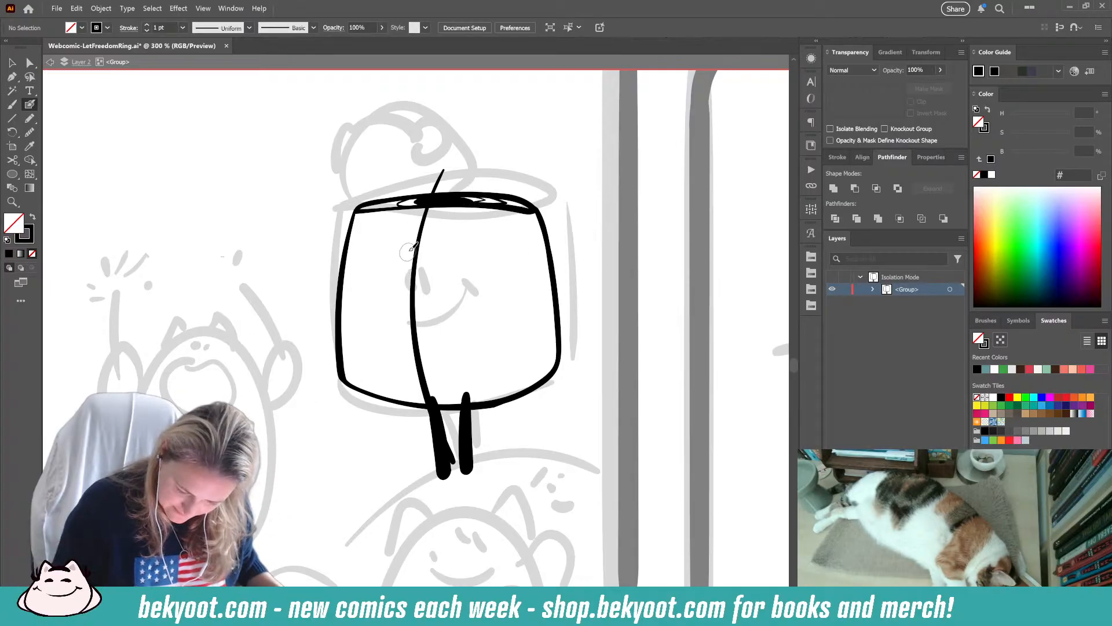
{"action": "mouse_move", "coordinate": [409, 245]}
{"action": "left_mouse_down"}
{"action": "mouse_move", "coordinate": [405, 280]}
{"action": "mouse_move", "coordinate": [408, 256]}
{"action": "mouse_move", "coordinate": [406, 277]}
{"action": "mouse_move", "coordinate": [425, 277]}
{"action": "left_mouse_up"}
{"action": "key", "text": "ctrl+z"}
{"action": "key", "text": "ctrl+z"}
{"action": "key", "text": "ctrl+z"}
{"action": "key", "text": "ctrl+z"}
- Smooth both of the large character's eyes by 2% and narrow the left eye slightly
{"action": "left_click", "coordinate": [424, 270], "text": "ctrl"}
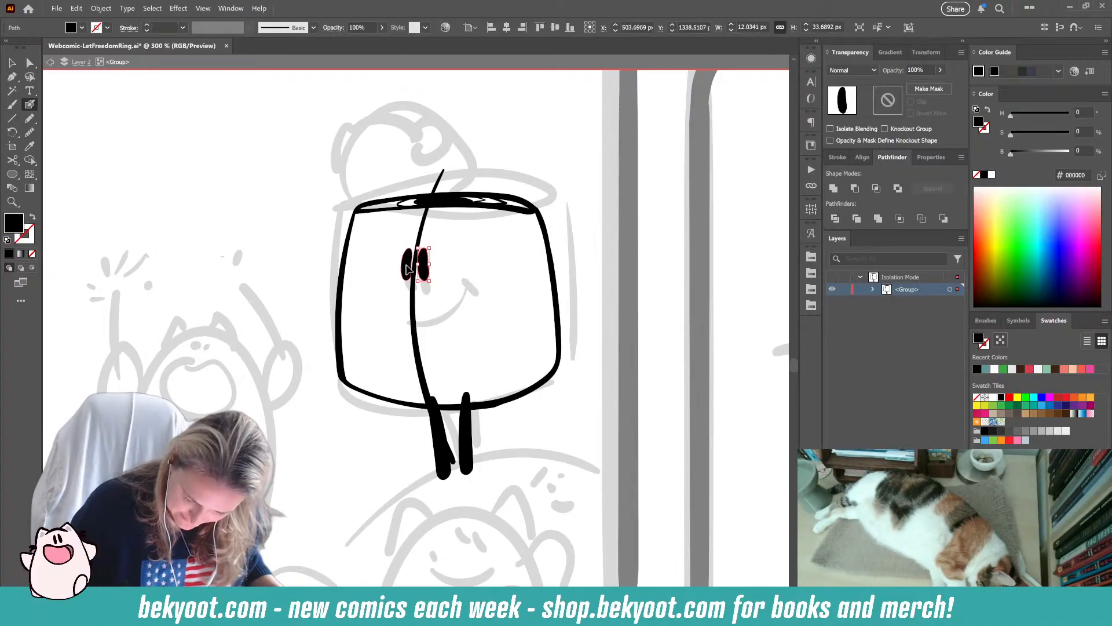
{"action": "left_click", "coordinate": [406, 268], "text": "ctrl+shift"}
{"action": "key", "text": "ctrl+alt+s"}
{"action": "left_click_drag", "start_coordinate": [532, 101], "coordinate": [533, 103]}
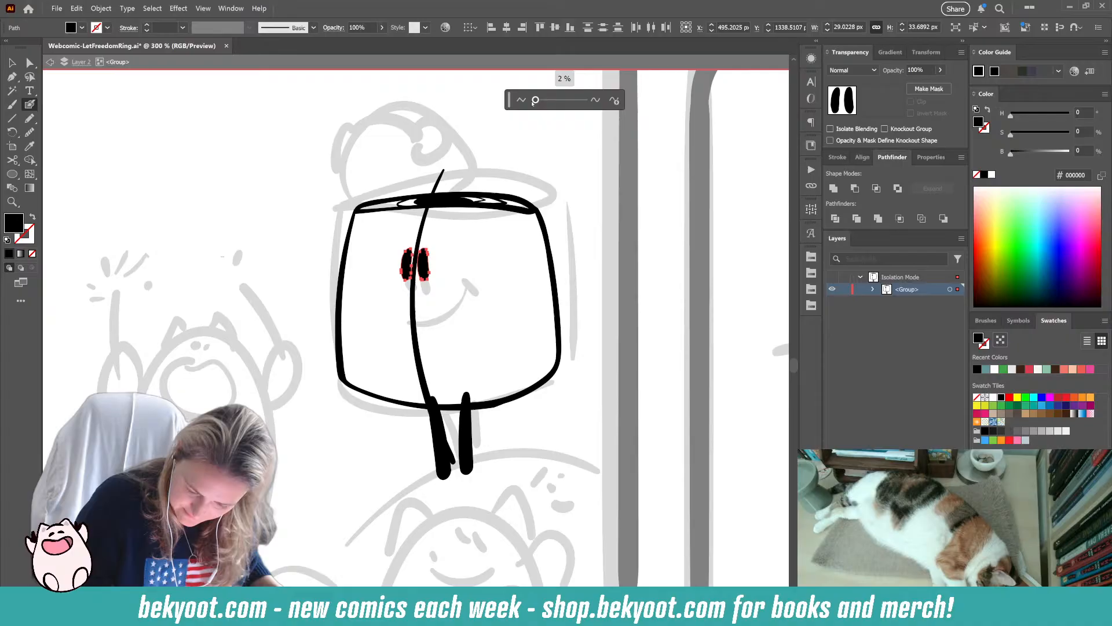
{"action": "left_click", "coordinate": [450, 267], "text": "ctrl"}
{"action": "left_click", "coordinate": [425, 269], "text": "ctrl"}
{"action": "left_click", "coordinate": [407, 266], "text": "ctrl"}
{"action": "left_click_drag", "start_coordinate": [413, 265], "coordinate": [411, 265]}
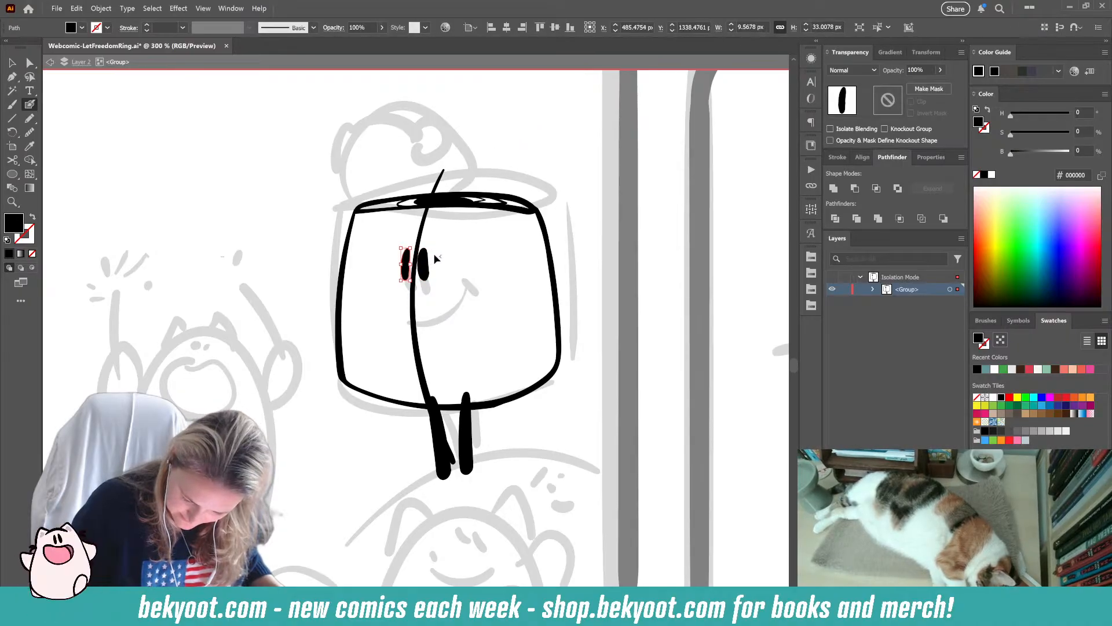
{"action": "left_click", "coordinate": [435, 254], "text": "ctrl"}
- Ink a small curved smile below the eyes and shift the left leg slightly left
{"action": "key", "text": "shift+x"}
{"action": "left_click_drag", "start_coordinate": [422, 306], "coordinate": [444, 286]}
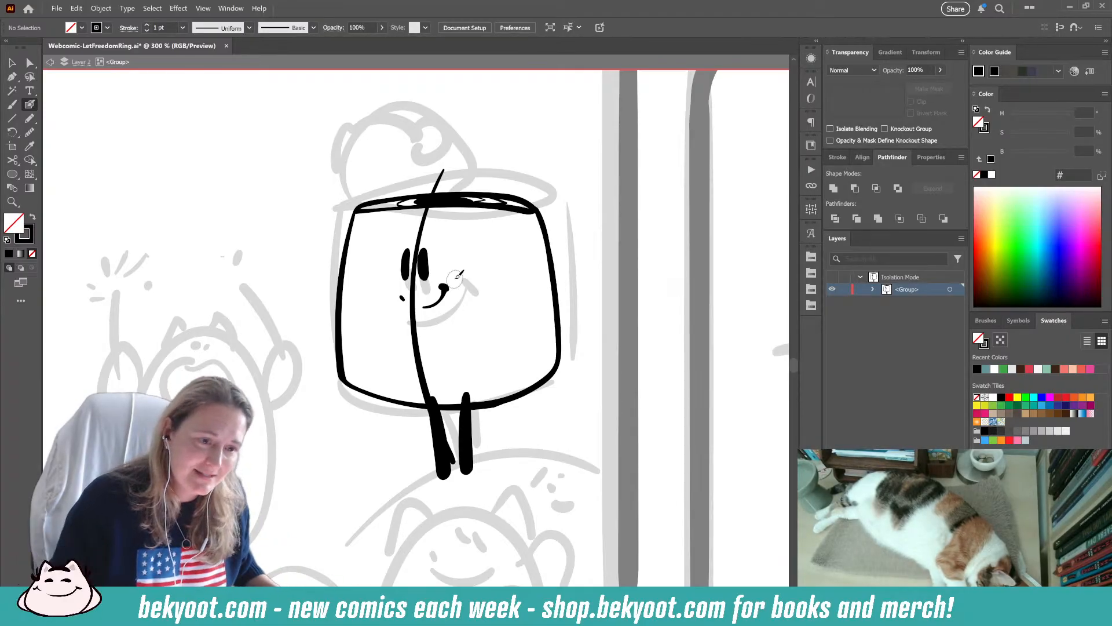
{"action": "left_click", "coordinate": [438, 463], "text": "ctrl"}
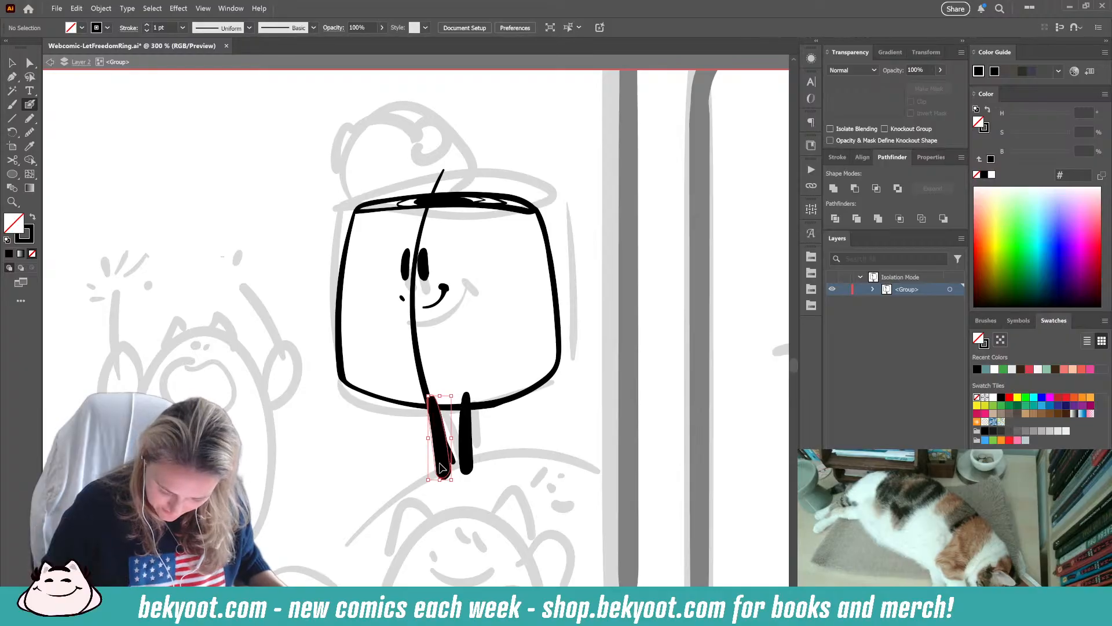
{"action": "left_click_drag", "start_coordinate": [435, 460], "coordinate": [435, 460]}
- Unite the new right side with the rest of the large character's outline and smooth the joint along the bottom
{"action": "left_click", "coordinate": [495, 407], "text": "ctrl"}
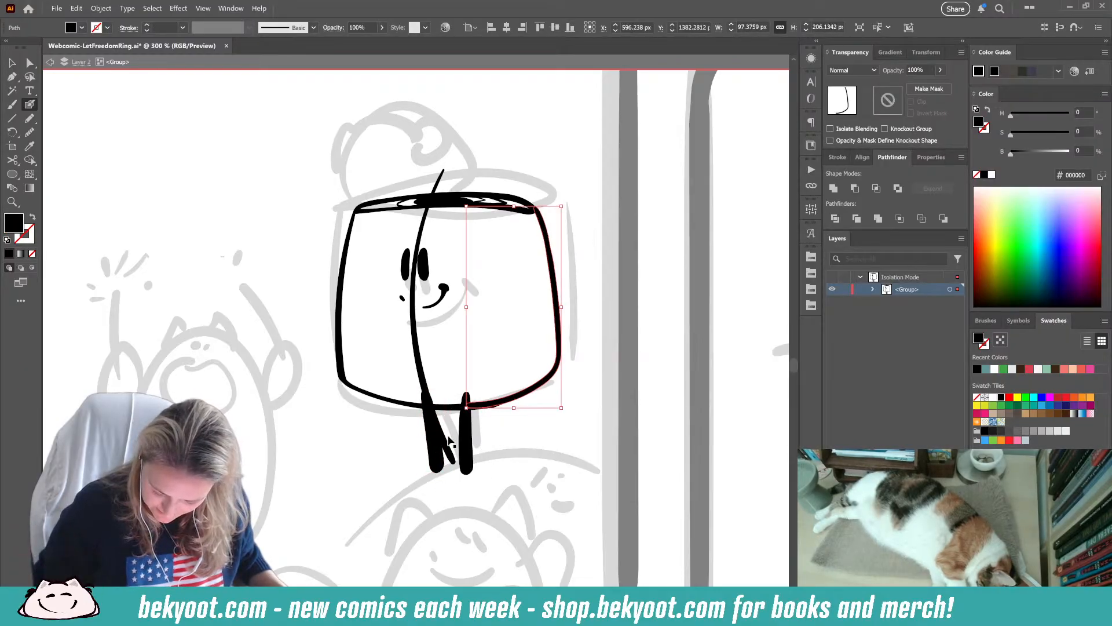
{"action": "left_click", "coordinate": [450, 412], "text": "ctrl+shift"}
{"action": "left_click", "coordinate": [833, 188]}
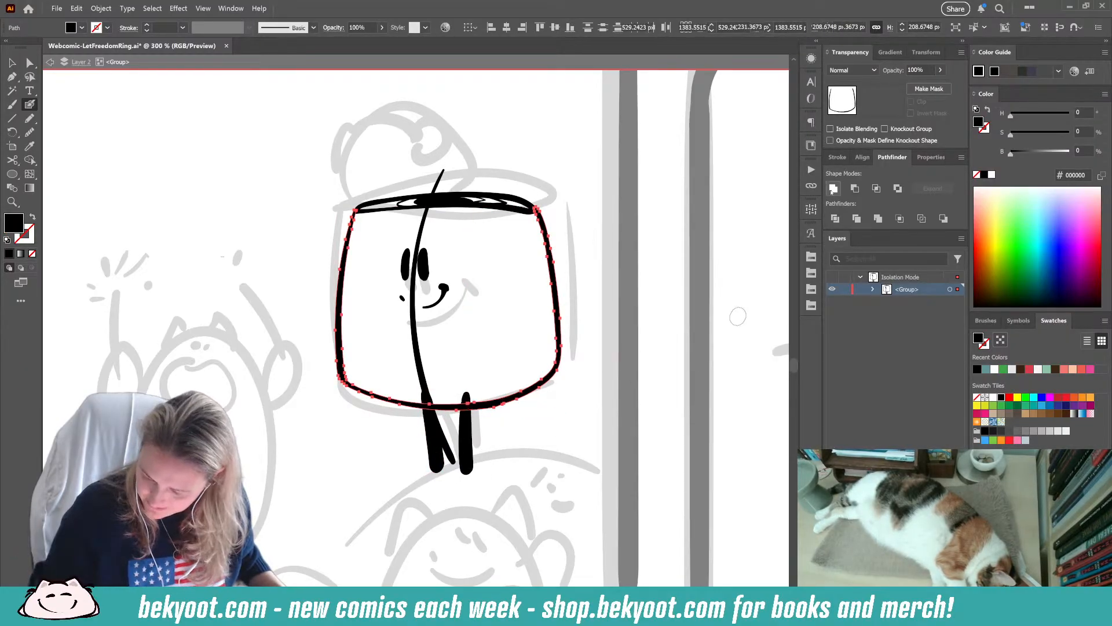
{"action": "left_click", "coordinate": [30, 133]}
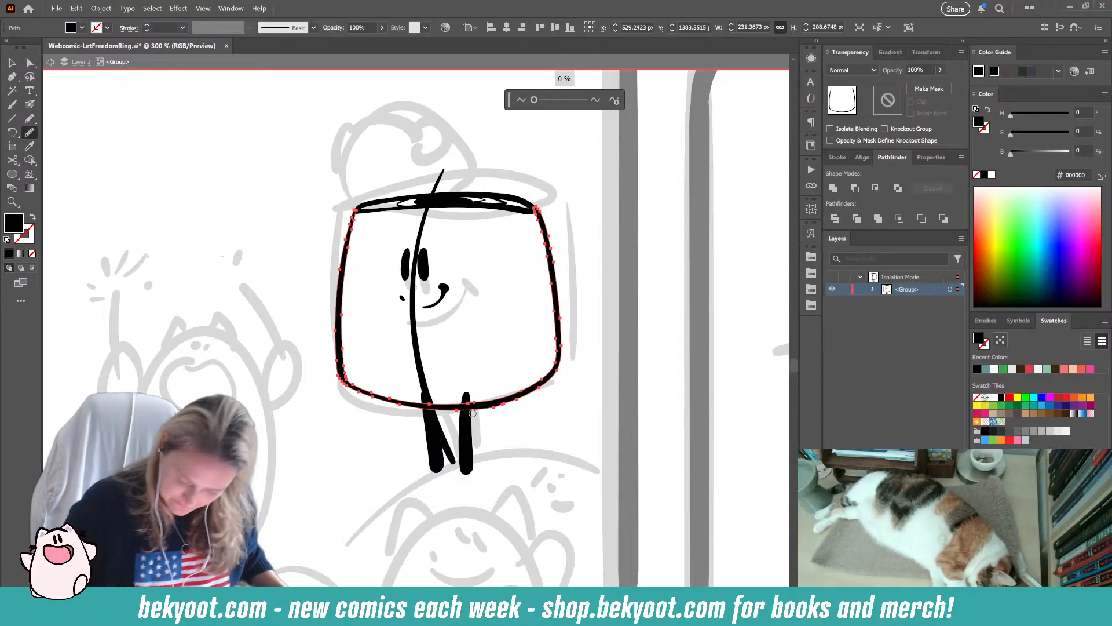
{"action": "key", "text": "ctrl+shift+a"}
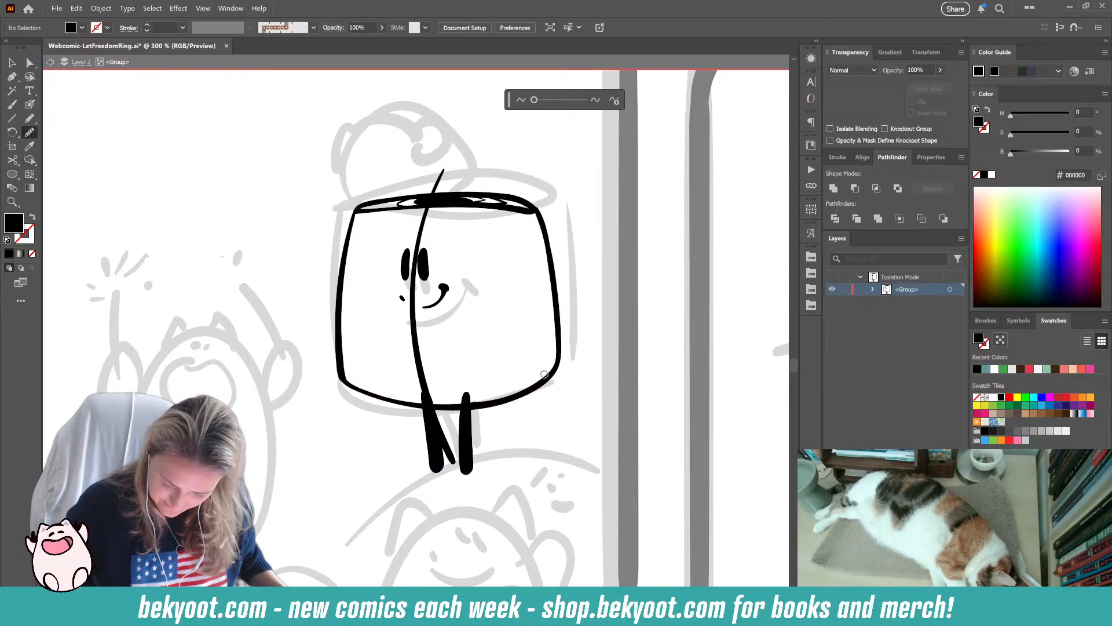
{"action": "left_click", "coordinate": [513, 402], "text": "ctrl"}
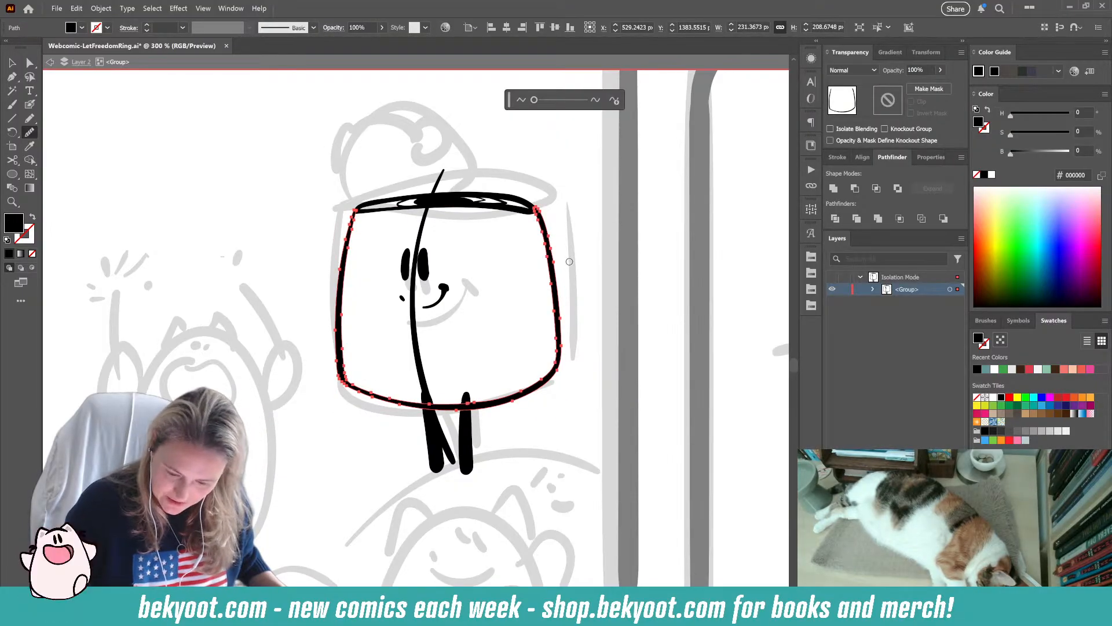
{"action": "left_click", "coordinate": [11, 63]}
{"action": "left_click", "coordinate": [224, 213]}
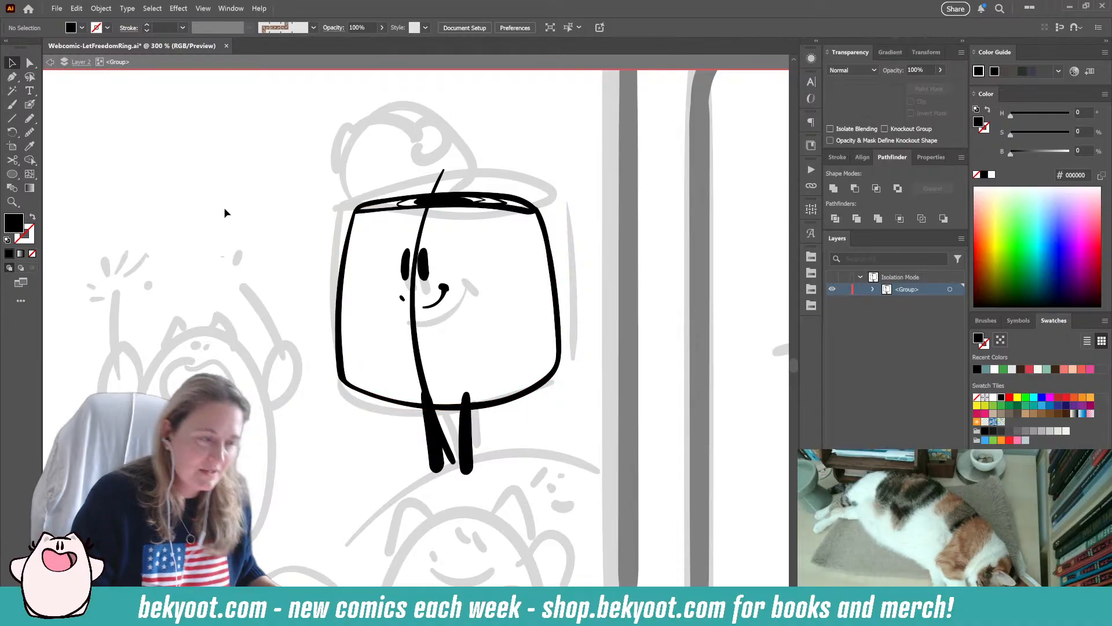
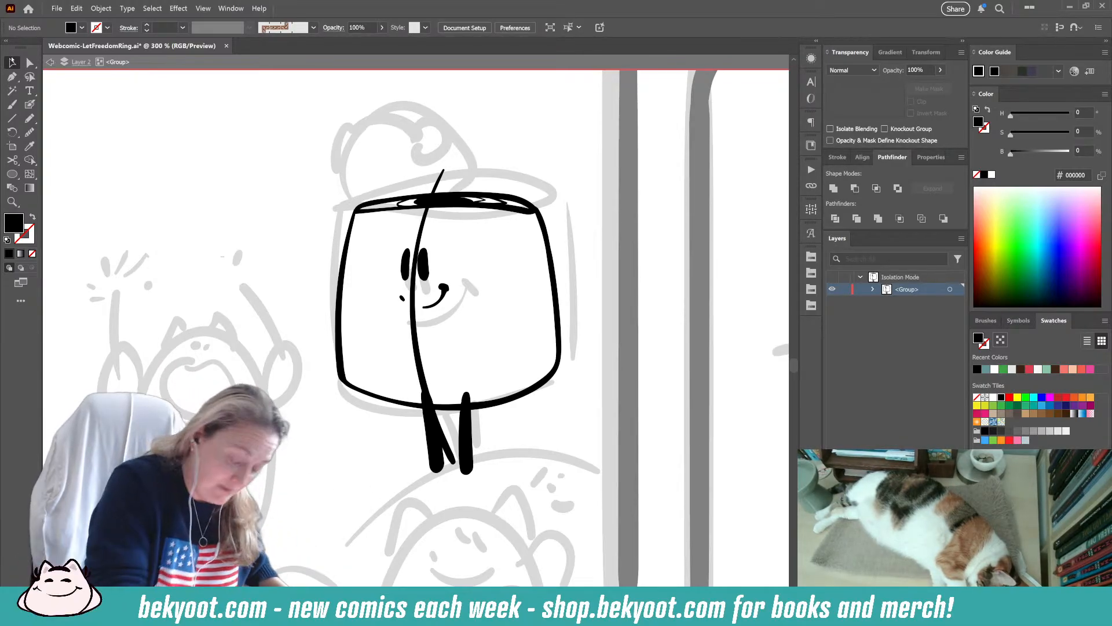
- Ink a solid black oval foot at the lower end of each of the large character's legs
{"action": "scroll", "coordinate": [490, 301], "scroll_direction": "down", "scroll_amount": 1}
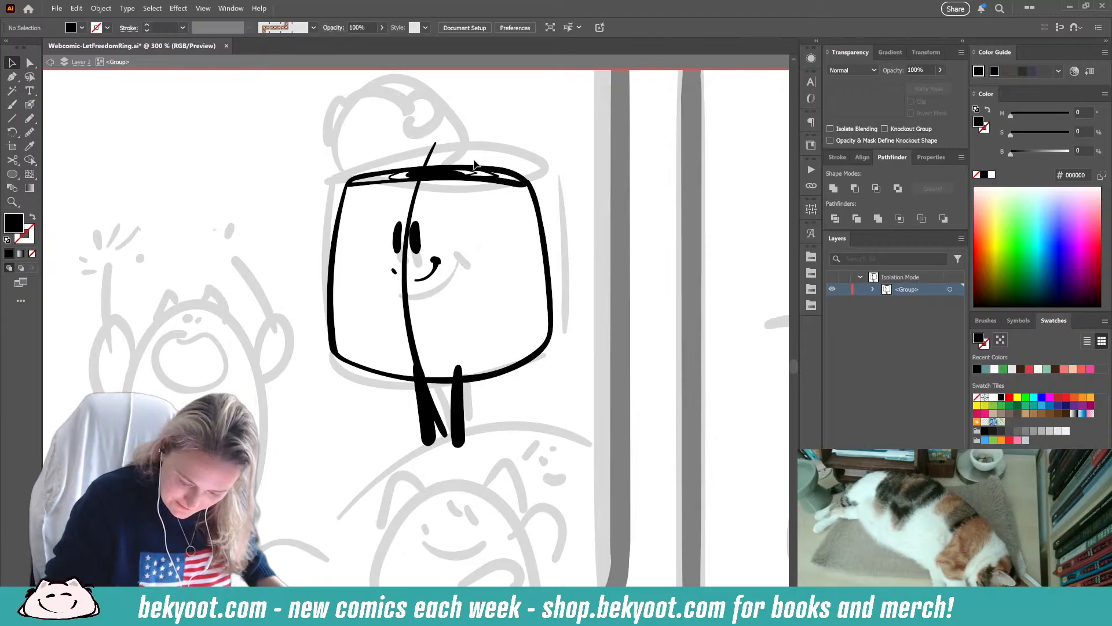
{"action": "left_click", "coordinate": [29, 105]}
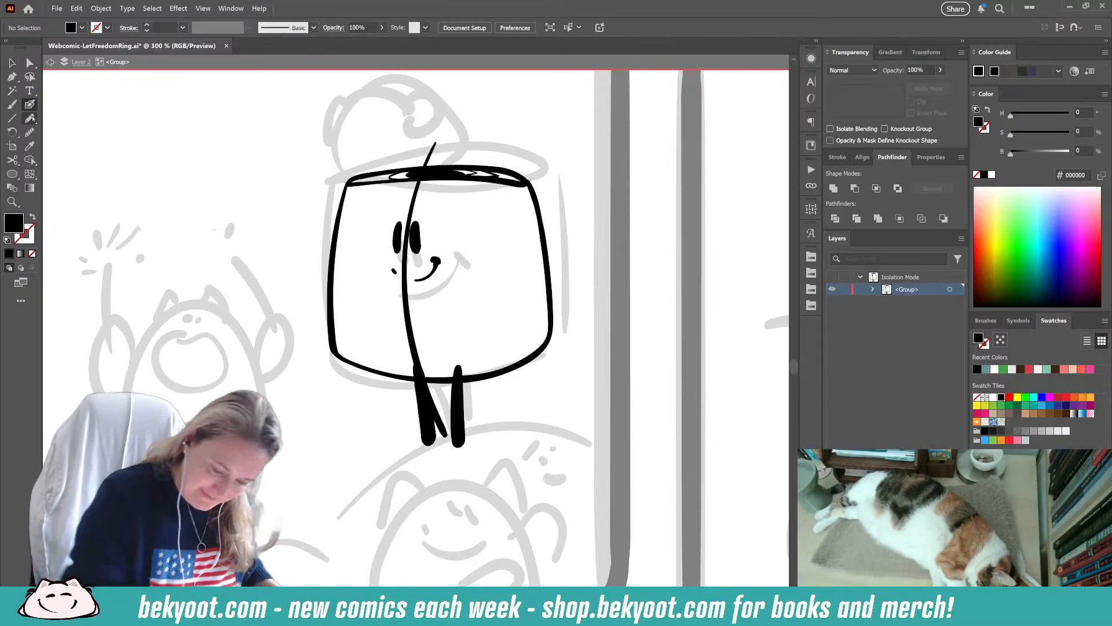
{"action": "mouse_move", "coordinate": [429, 443]}
{"action": "left_mouse_down"}
{"action": "mouse_move", "coordinate": [404, 450]}
{"action": "mouse_move", "coordinate": [434, 446]}
{"action": "left_mouse_up"}
{"action": "key", "text": "ctrl+z"}
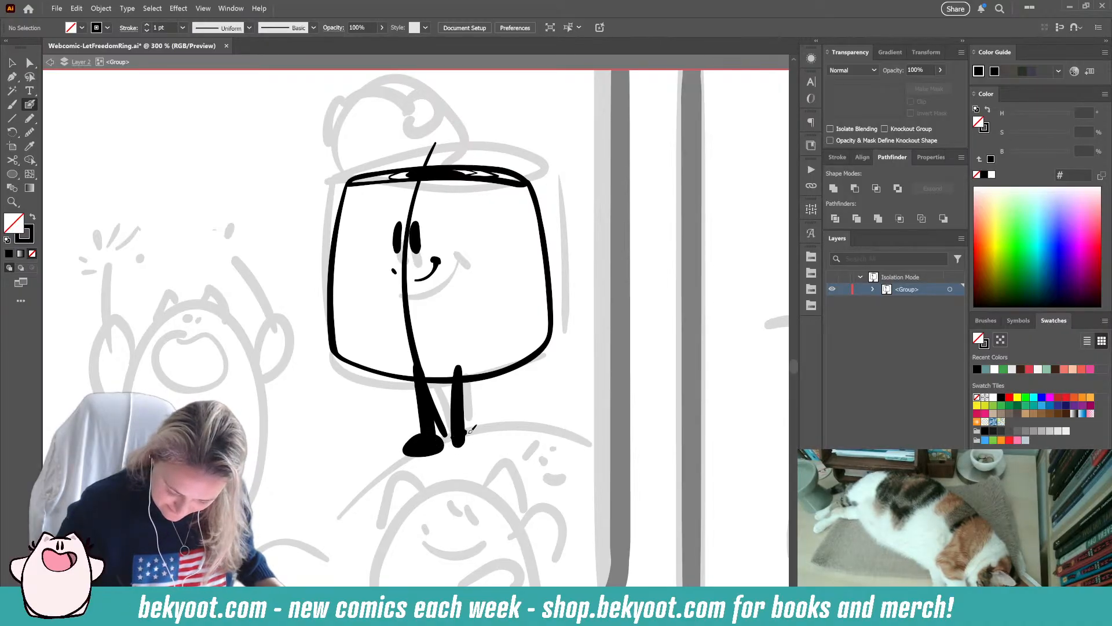
{"action": "left_click_drag", "start_coordinate": [473, 444], "coordinate": [450, 443]}
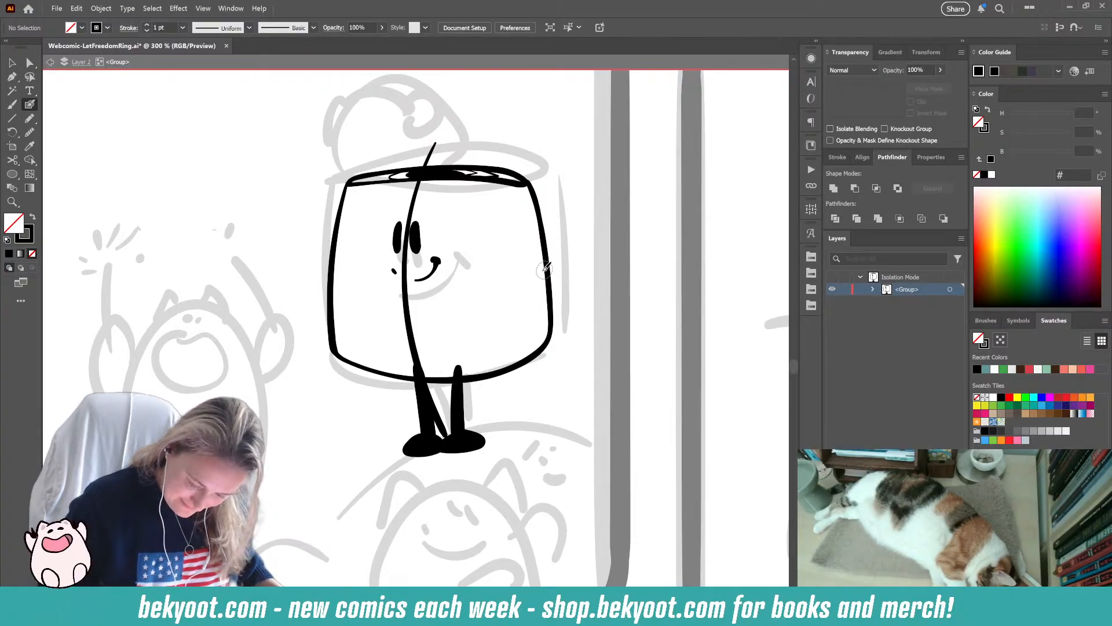
- Ink two curved lines across the lower body from the center line toward the right side
{"action": "mouse_move", "coordinate": [521, 263]}
{"action": "left_mouse_down"}
{"action": "mouse_move", "coordinate": [477, 299]}
{"action": "mouse_move", "coordinate": [410, 291]}
{"action": "left_mouse_up"}
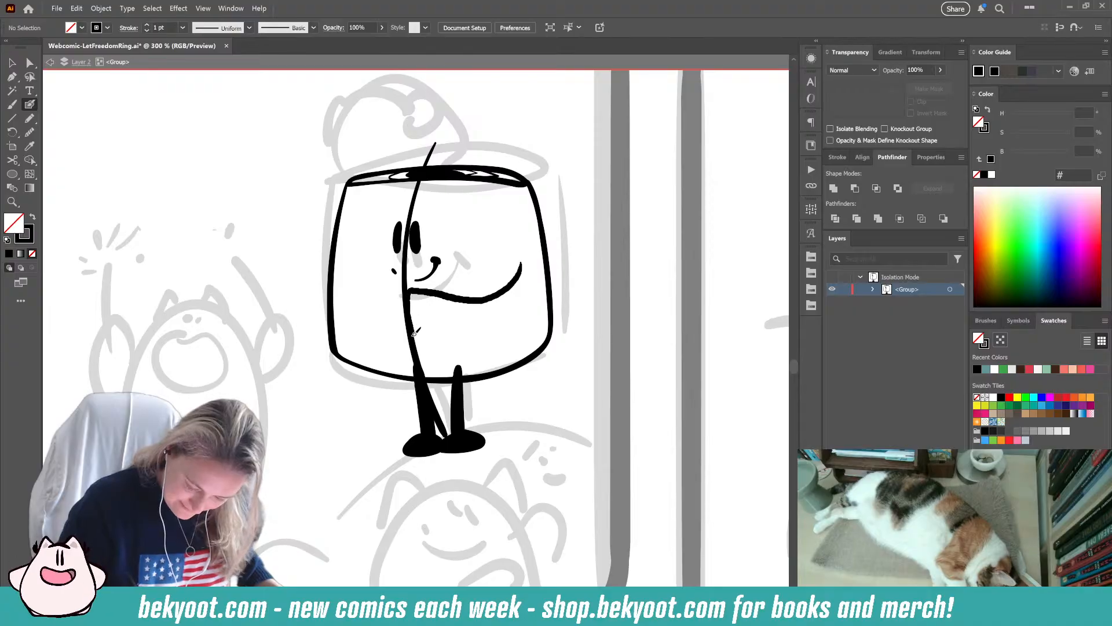
{"action": "mouse_move", "coordinate": [413, 334]}
{"action": "left_mouse_down"}
{"action": "mouse_move", "coordinate": [468, 351]}
{"action": "mouse_move", "coordinate": [526, 320]}
{"action": "left_mouse_up"}
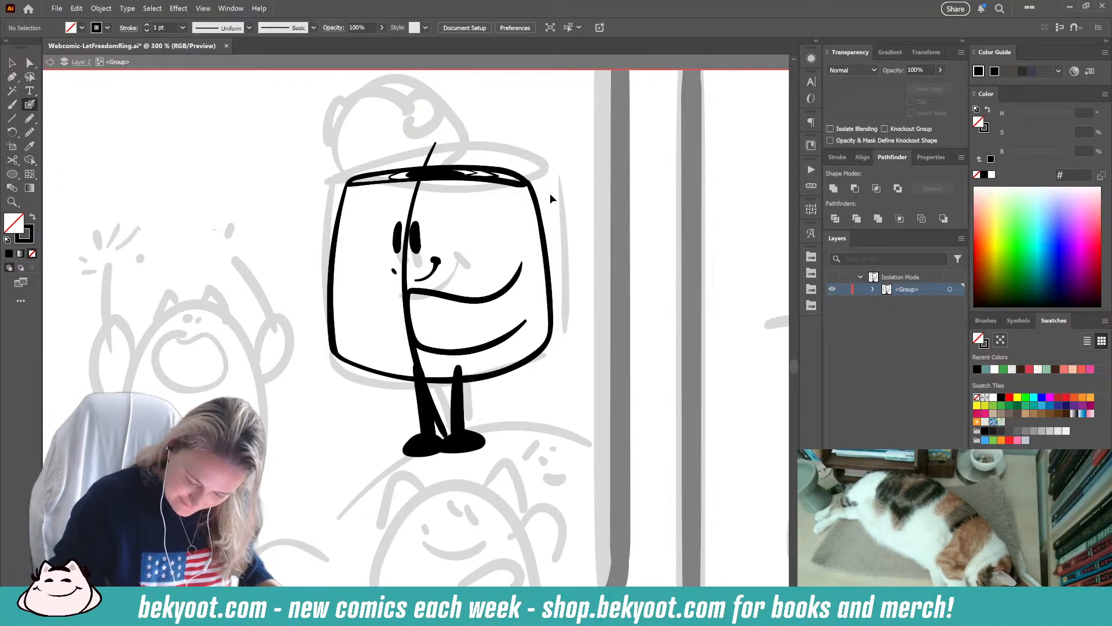
- Shrink the body outline and rim slightly around their center and delete the two curved lines across the lower body
{"action": "key", "text": "v"}
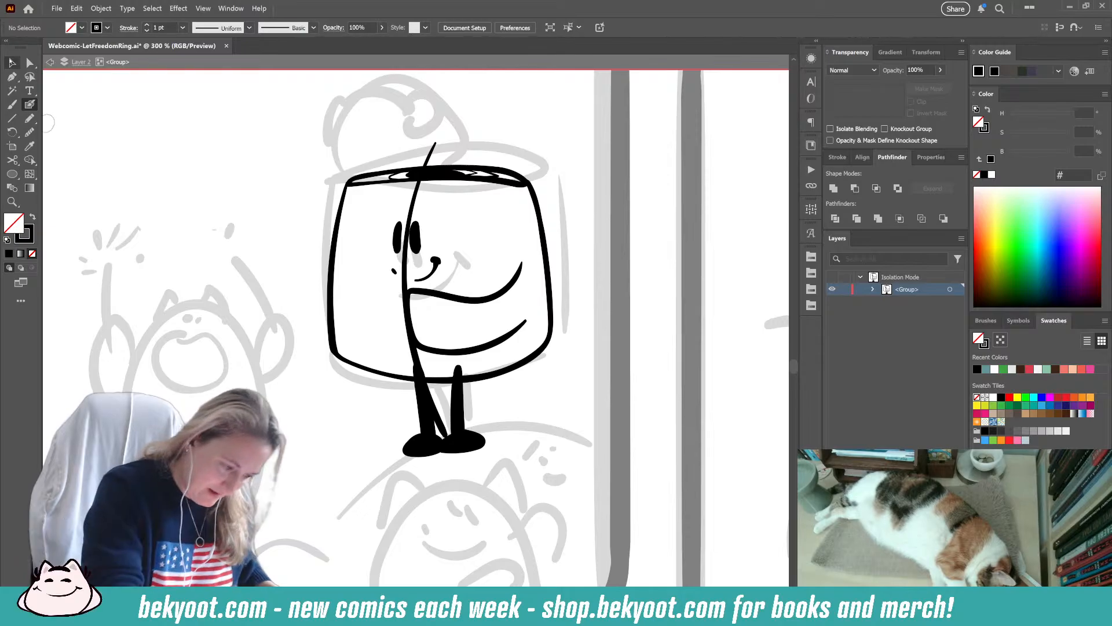
{"action": "mouse_move", "coordinate": [277, 146]}
{"action": "left_mouse_down"}
{"action": "mouse_move", "coordinate": [585, 373]}
{"action": "mouse_move", "coordinate": [580, 394]}
{"action": "left_mouse_up"}
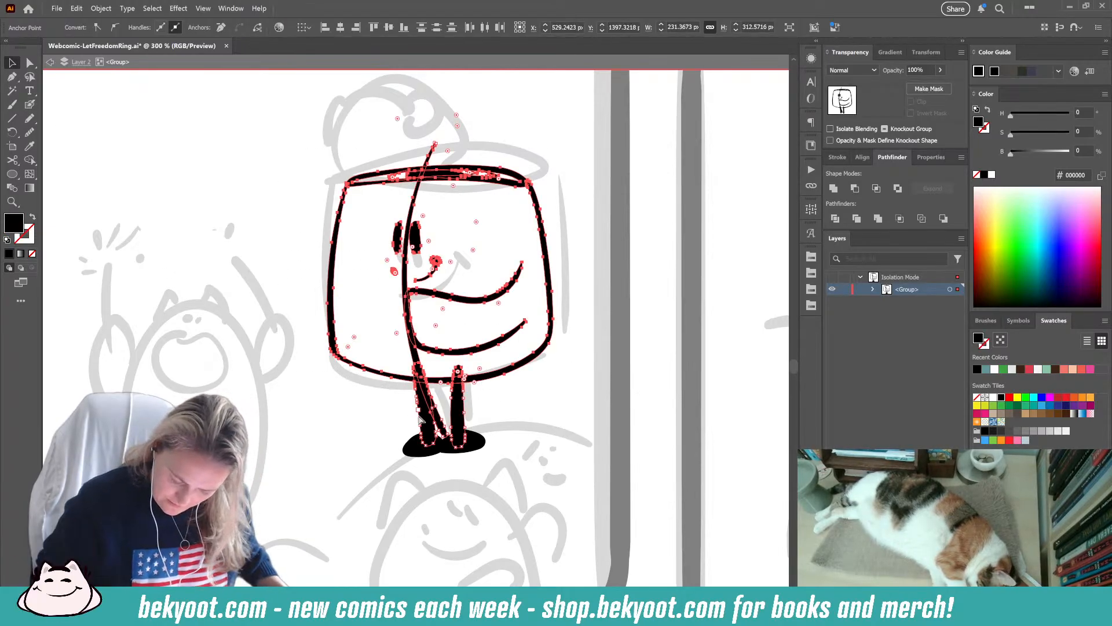
{"action": "left_click", "coordinate": [461, 415], "text": "shift"}
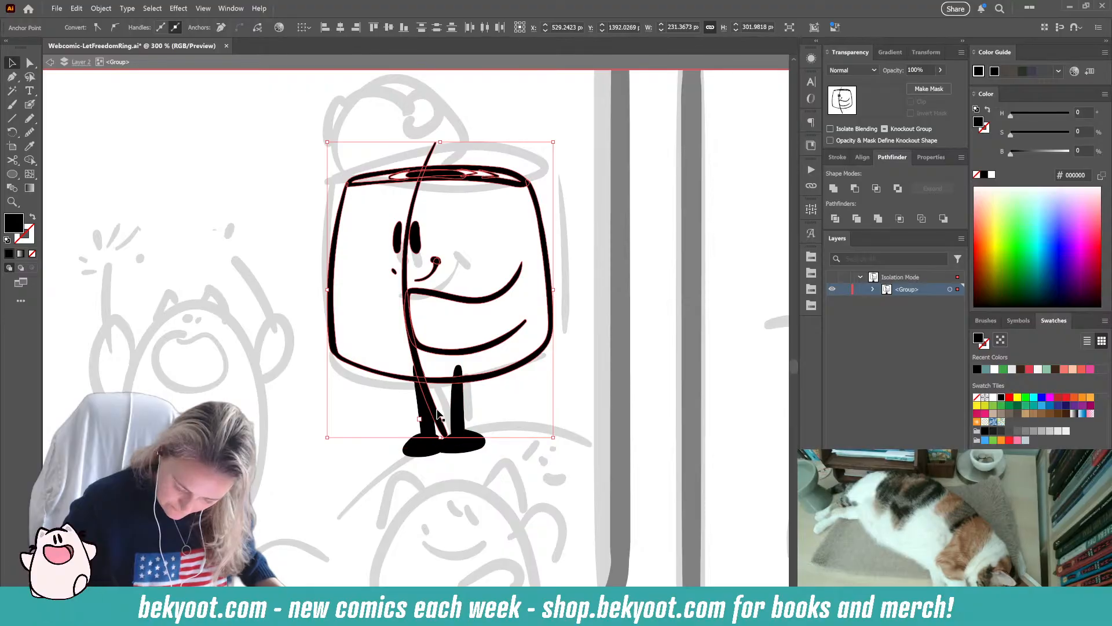
{"action": "left_click", "coordinate": [439, 416], "text": "shift"}
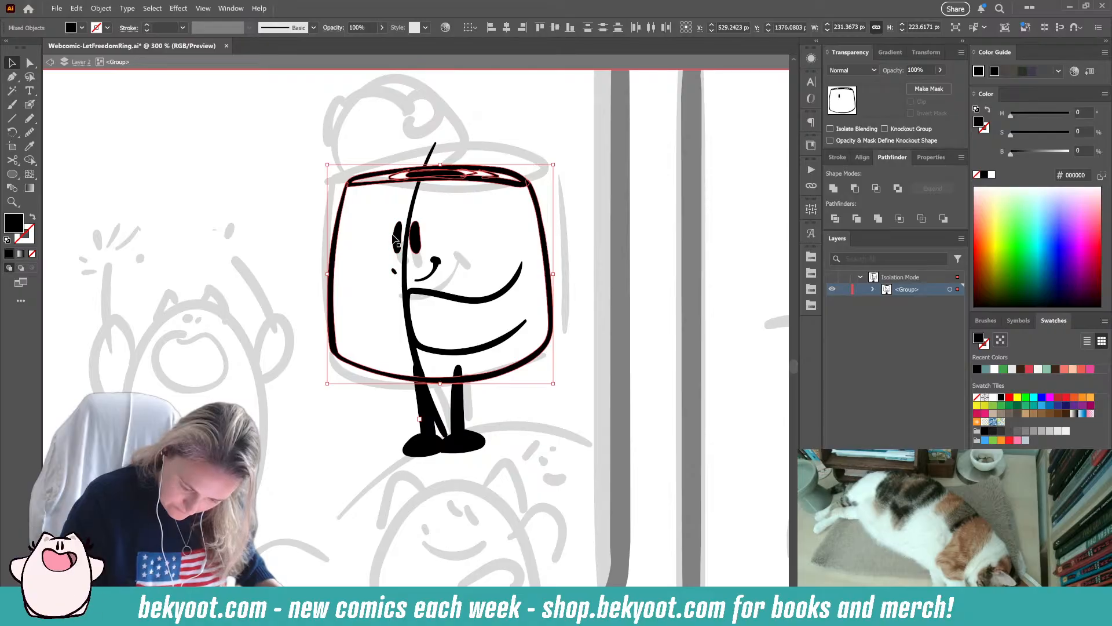
{"action": "left_click_drag", "start_coordinate": [555, 385], "coordinate": [548, 377]}
{"action": "left_click", "coordinate": [570, 215]}
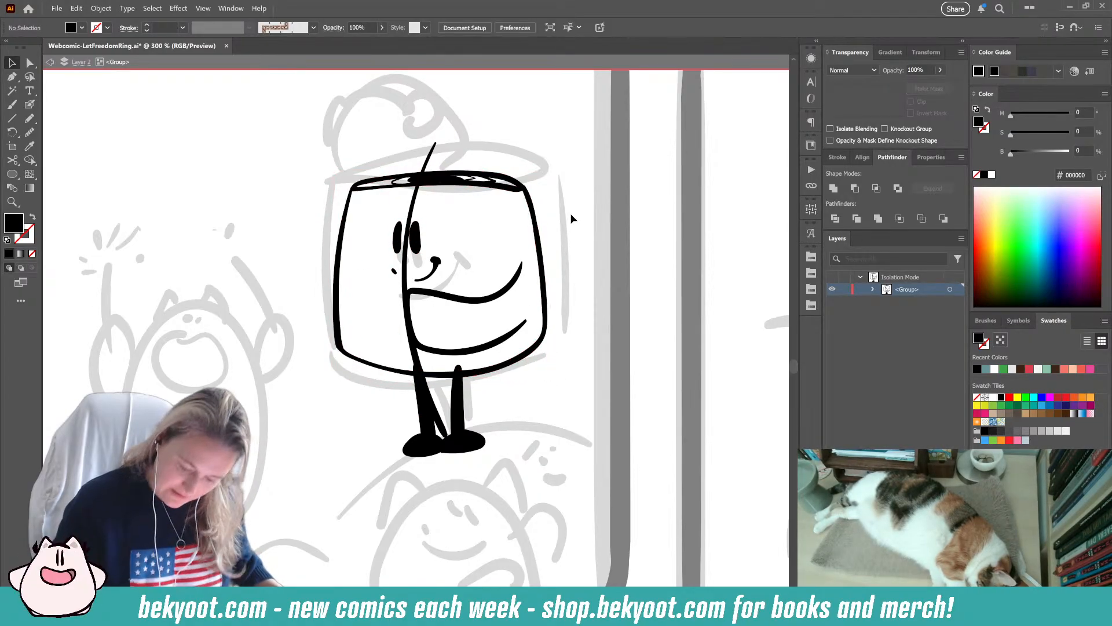
{"action": "left_click", "coordinate": [494, 298]}
{"action": "key", "text": "Delete"}
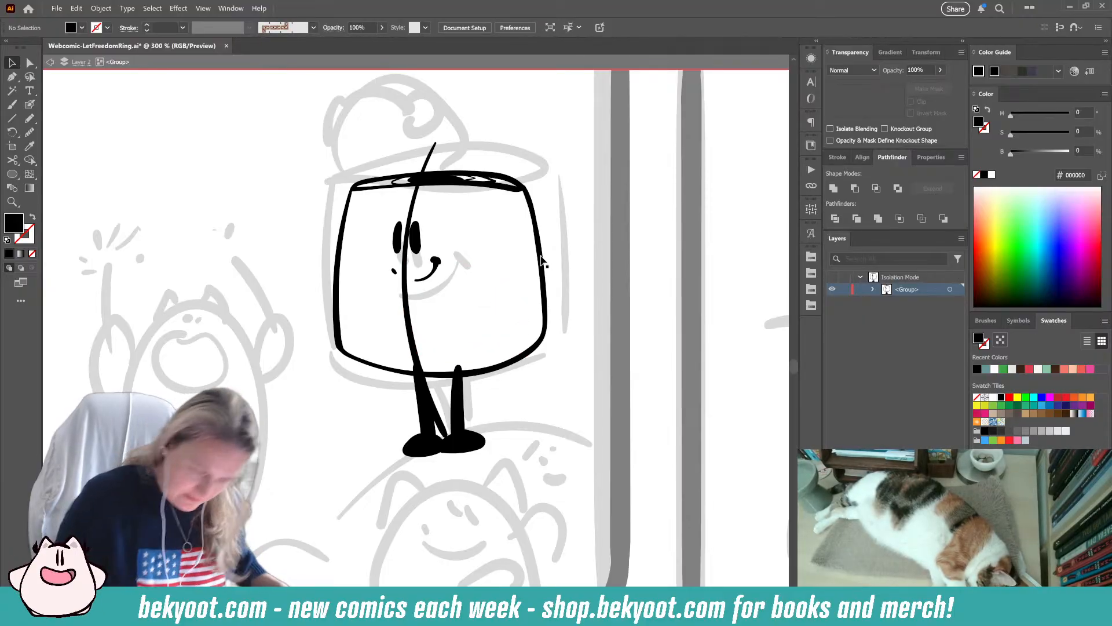
- Ink an open jacket over the body, with a wide flap on the right side and a narrow one on the left
{"action": "key", "text": "shift+b"}
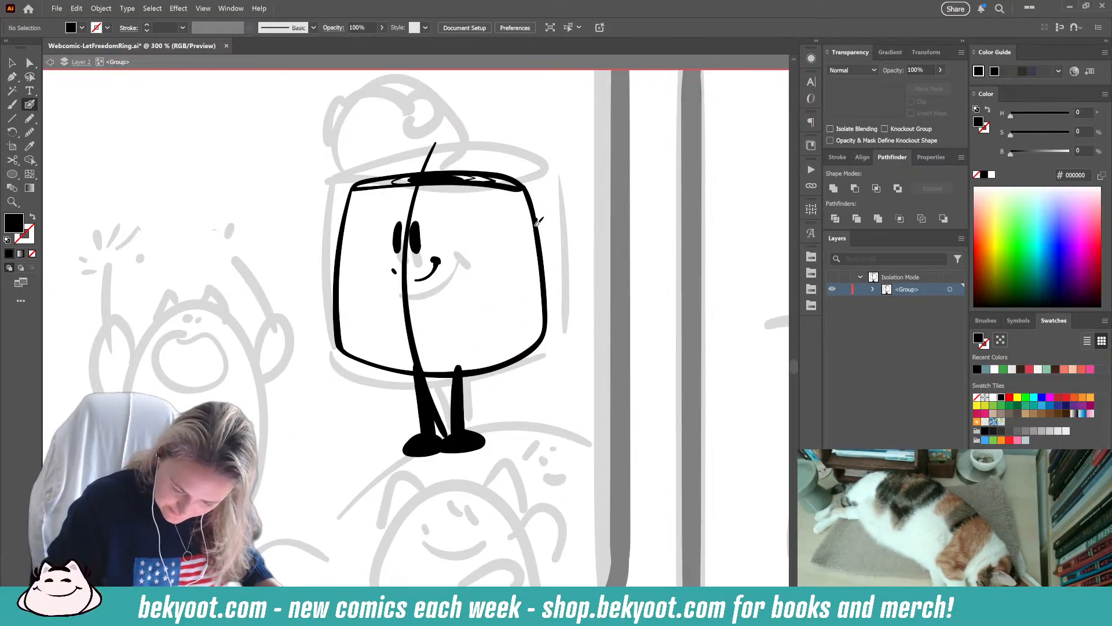
{"action": "mouse_move", "coordinate": [501, 245]}
{"action": "left_mouse_down"}
{"action": "mouse_move", "coordinate": [483, 267]}
{"action": "mouse_move", "coordinate": [489, 353]}
{"action": "left_mouse_up"}
{"action": "key", "text": "ctrl+z"}
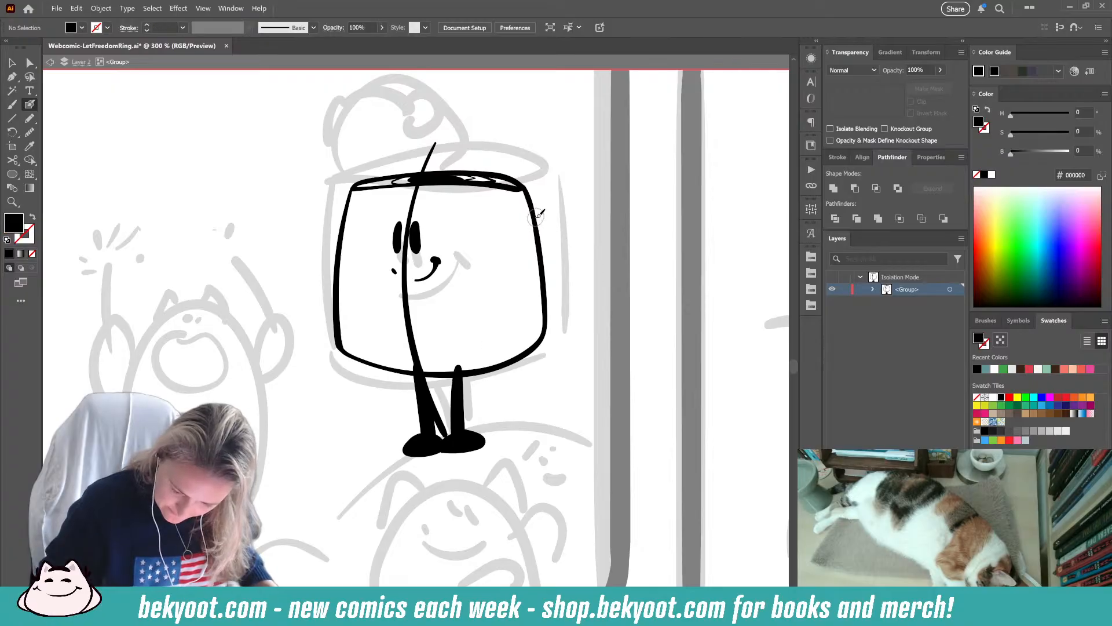
{"action": "mouse_move", "coordinate": [536, 219]}
{"action": "left_mouse_down"}
{"action": "mouse_move", "coordinate": [483, 272]}
{"action": "mouse_move", "coordinate": [480, 320]}
{"action": "left_mouse_up"}
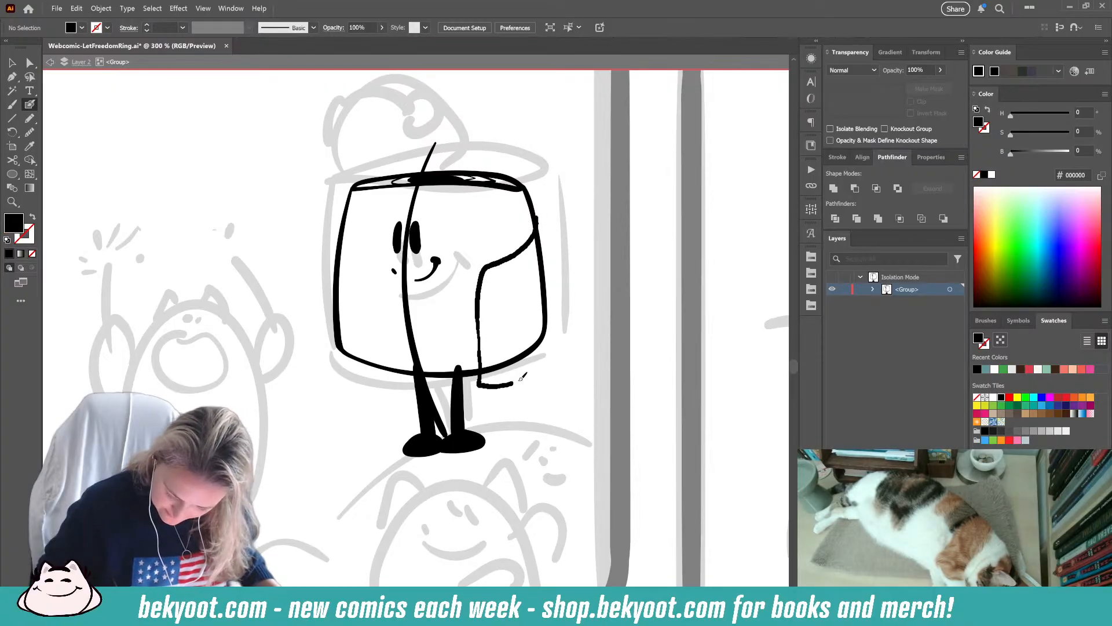
{"action": "left_click_drag", "start_coordinate": [561, 320], "coordinate": [531, 186]}
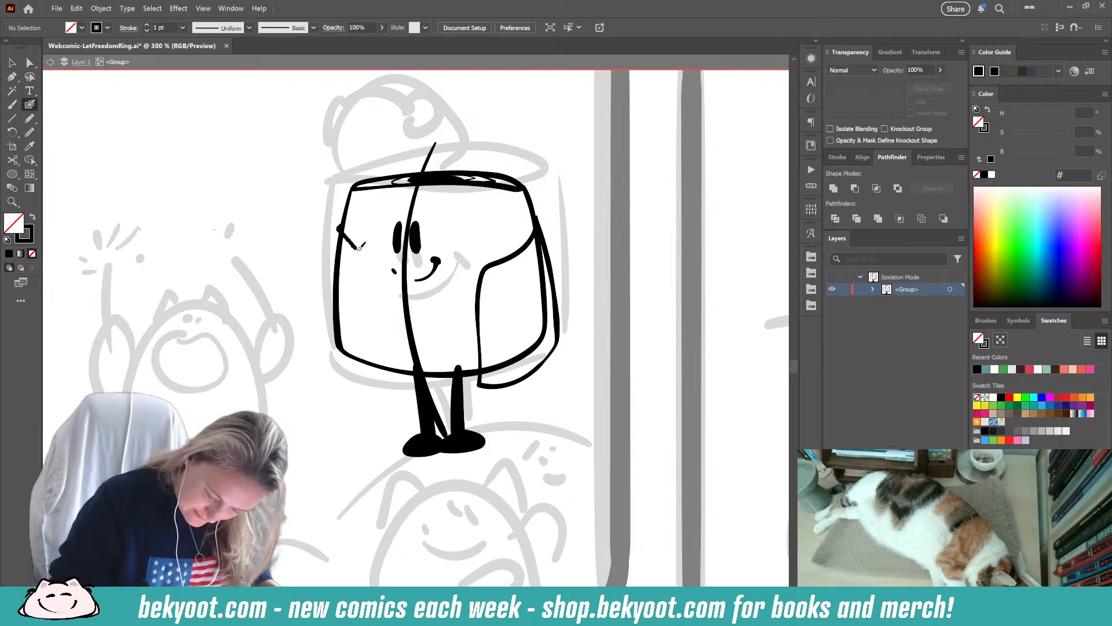
{"action": "mouse_move", "coordinate": [360, 248]}
{"action": "left_mouse_down"}
{"action": "mouse_move", "coordinate": [370, 376]}
{"action": "mouse_move", "coordinate": [341, 373]}
{"action": "mouse_move", "coordinate": [328, 358]}
{"action": "mouse_move", "coordinate": [347, 215]}
{"action": "left_mouse_up"}
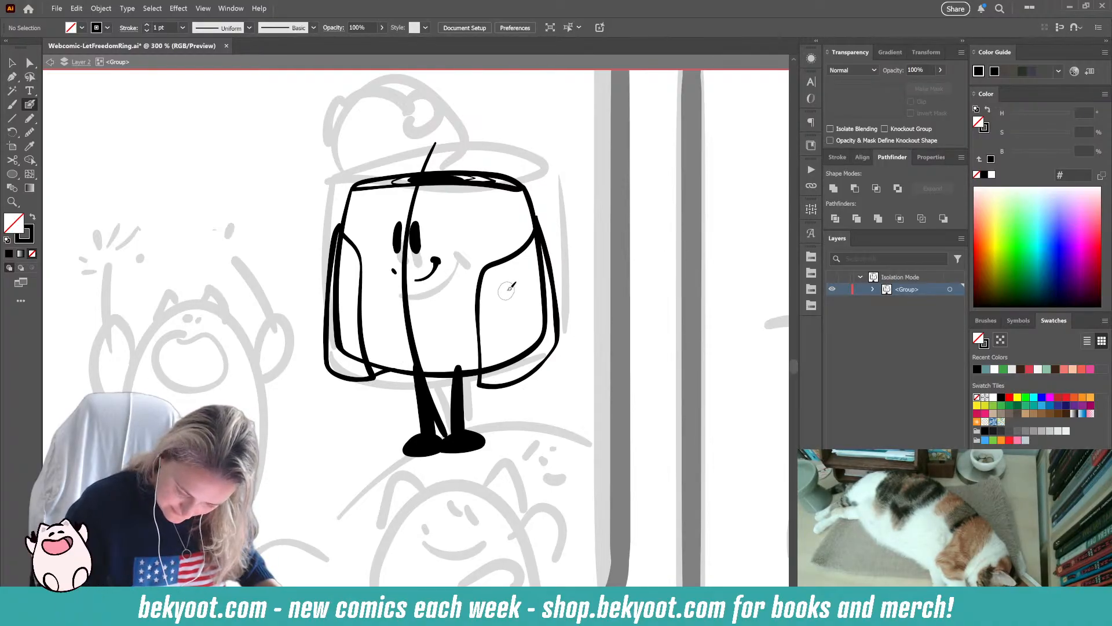
- Ink the upper and lower edges of a band from the center line across the right jacket flap
{"action": "left_click_drag", "start_coordinate": [465, 302], "coordinate": [414, 291]}
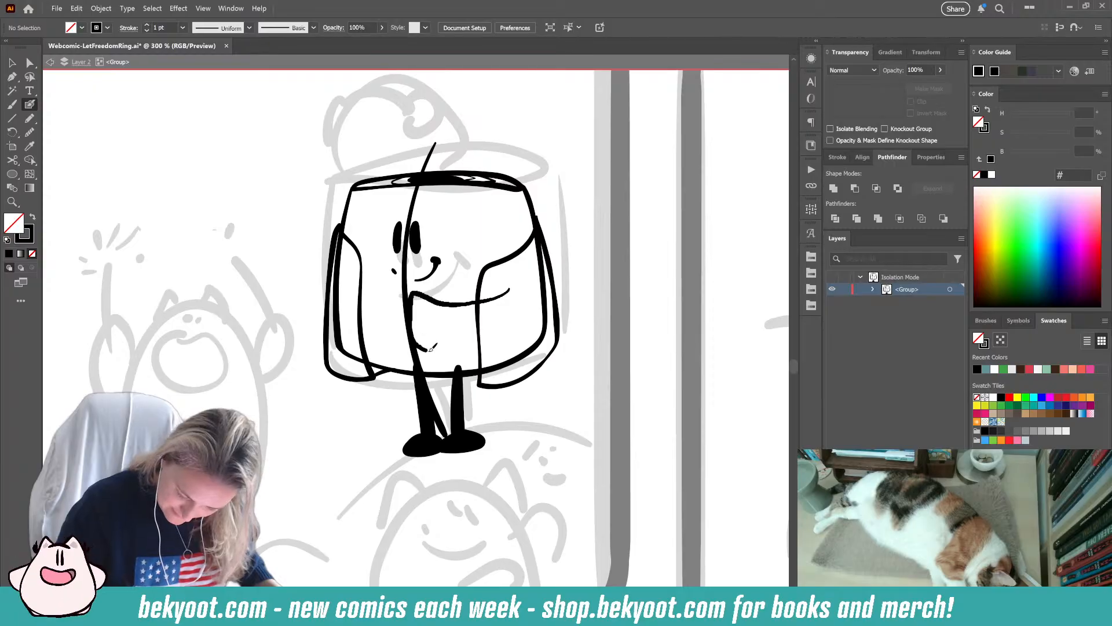
{"action": "mouse_move", "coordinate": [430, 349]}
{"action": "left_mouse_down"}
{"action": "mouse_move", "coordinate": [470, 352]}
{"action": "mouse_move", "coordinate": [525, 332]}
{"action": "left_mouse_up"}
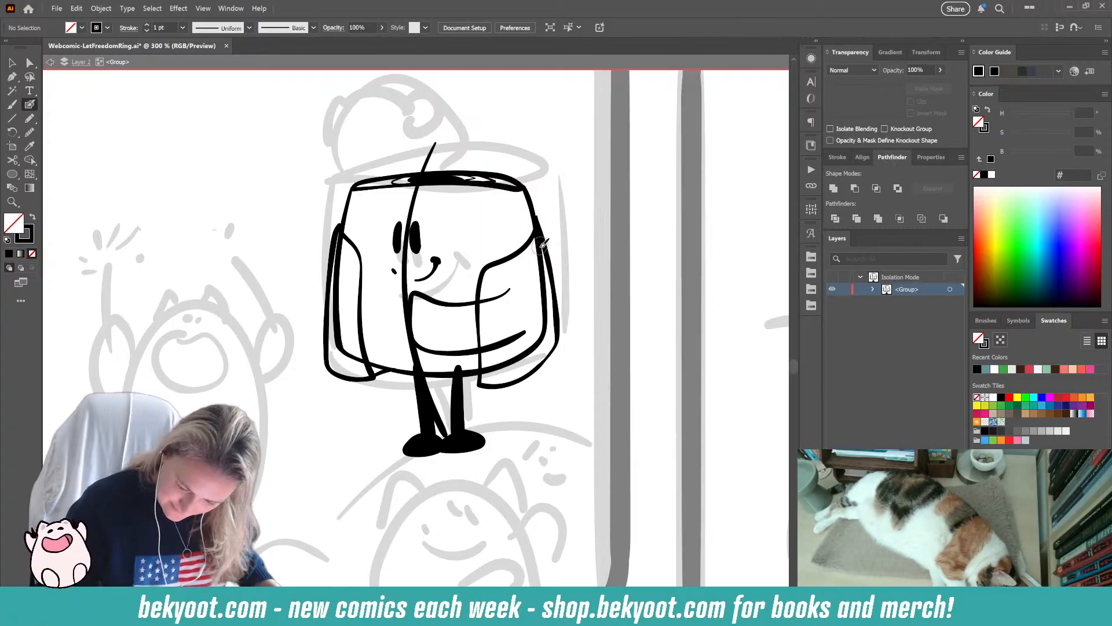
- Ink a thin trim line just inside the front edge of each jacket flap
{"action": "left_click_drag", "start_coordinate": [490, 284], "coordinate": [486, 298]}
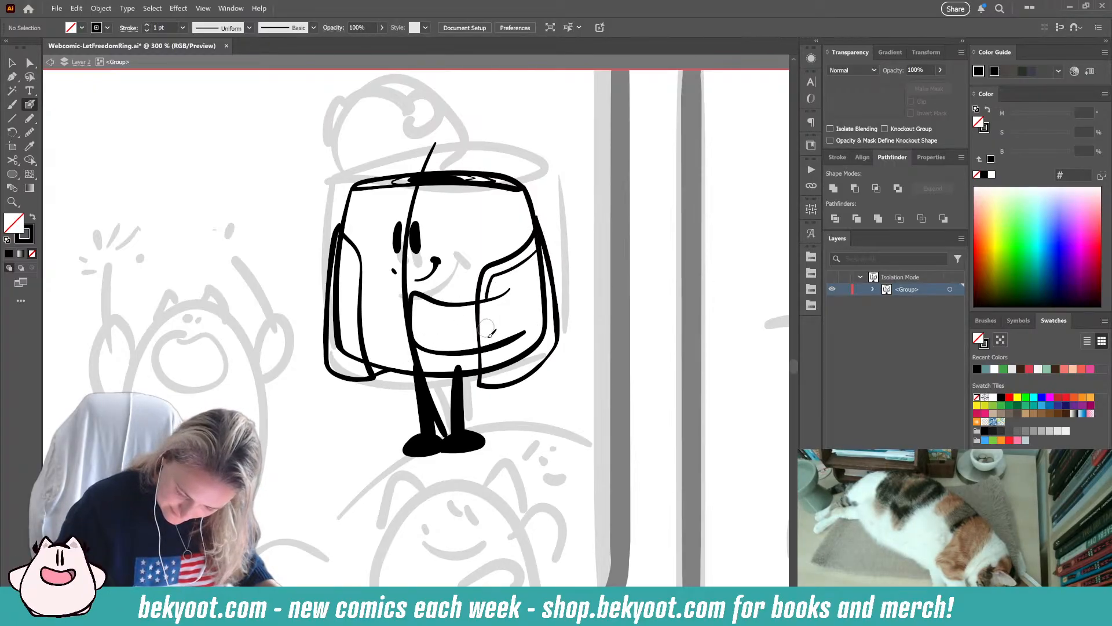
{"action": "key", "text": "ctrl+z"}
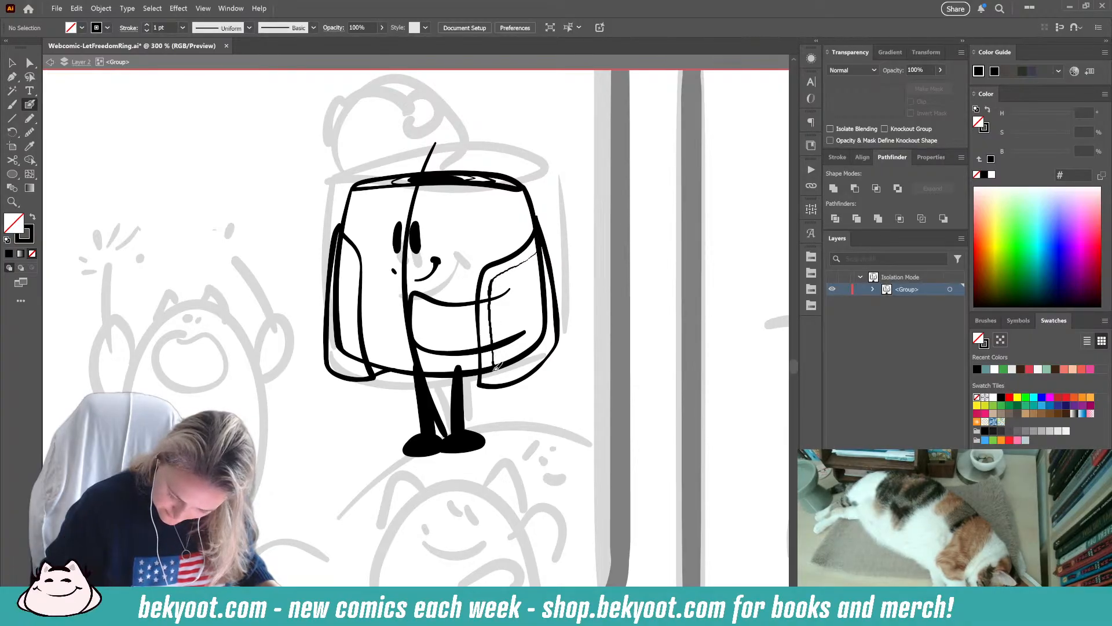
{"action": "left_click_drag", "start_coordinate": [497, 366], "coordinate": [491, 383]}
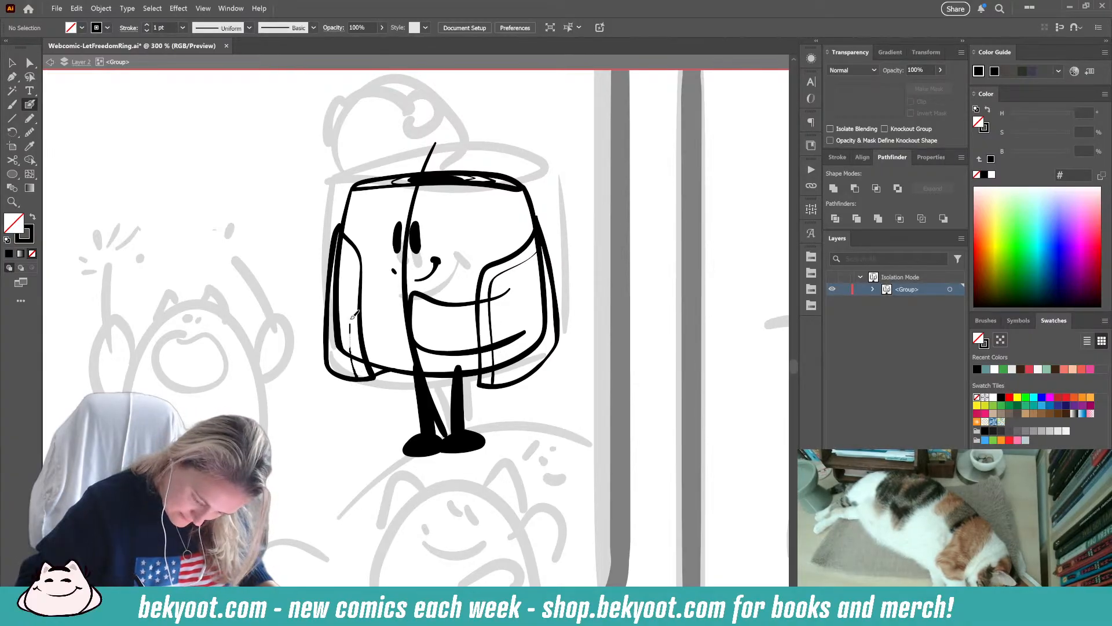
{"action": "left_click_drag", "start_coordinate": [353, 315], "coordinate": [340, 210]}
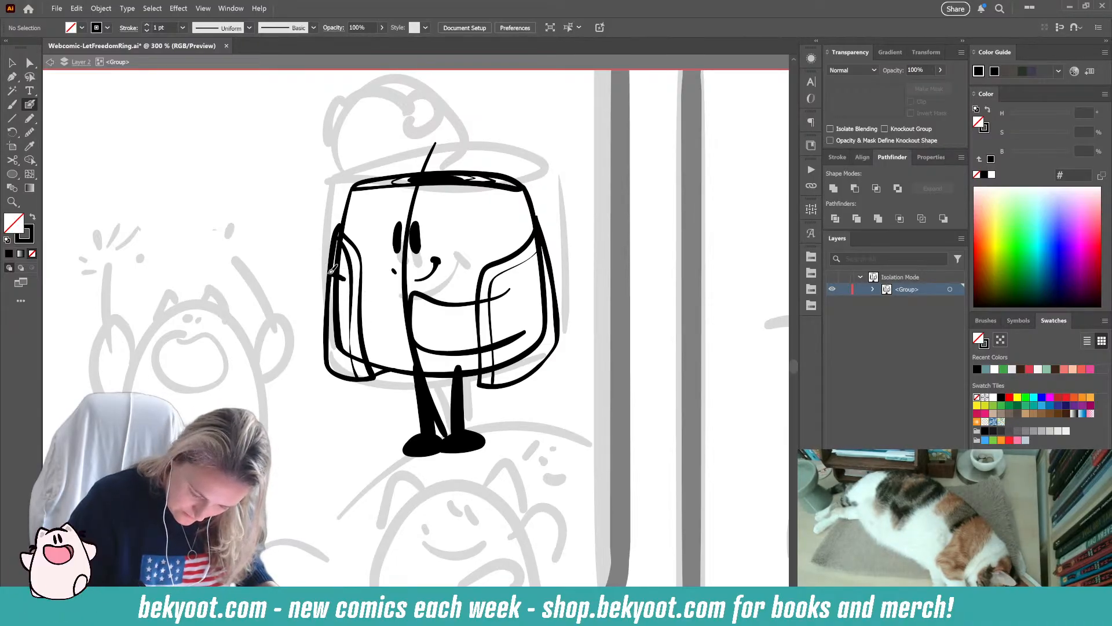
- Ink a narrow oval loop at the left jacket flap and a curved band from it to the center line
{"action": "left_click_drag", "start_coordinate": [346, 296], "coordinate": [344, 279]}
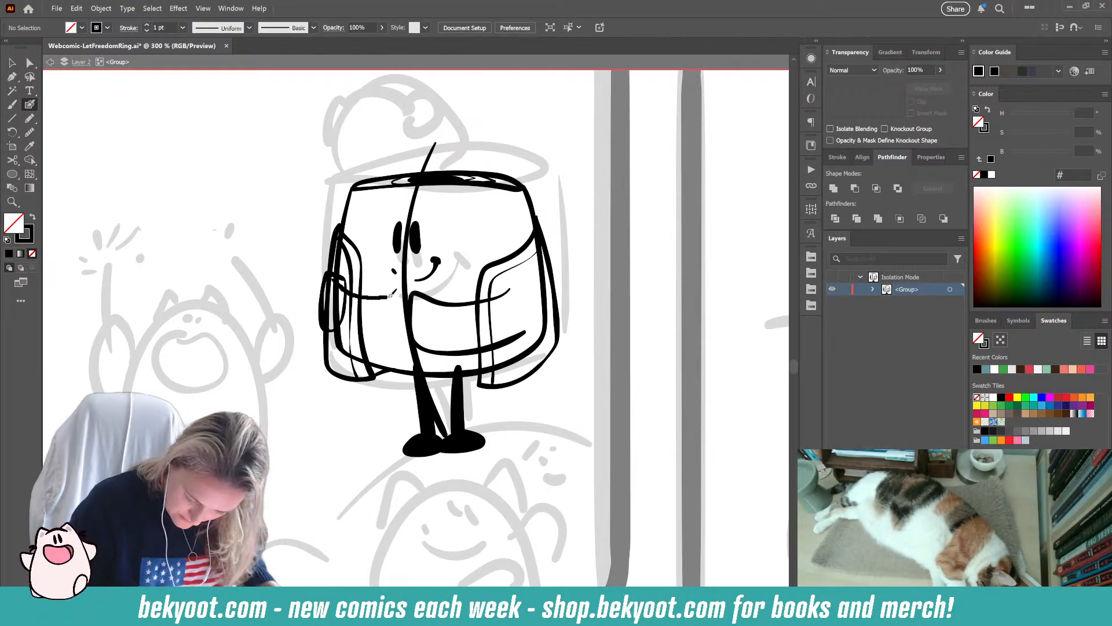
{"action": "left_click_drag", "start_coordinate": [359, 335], "coordinate": [332, 321]}
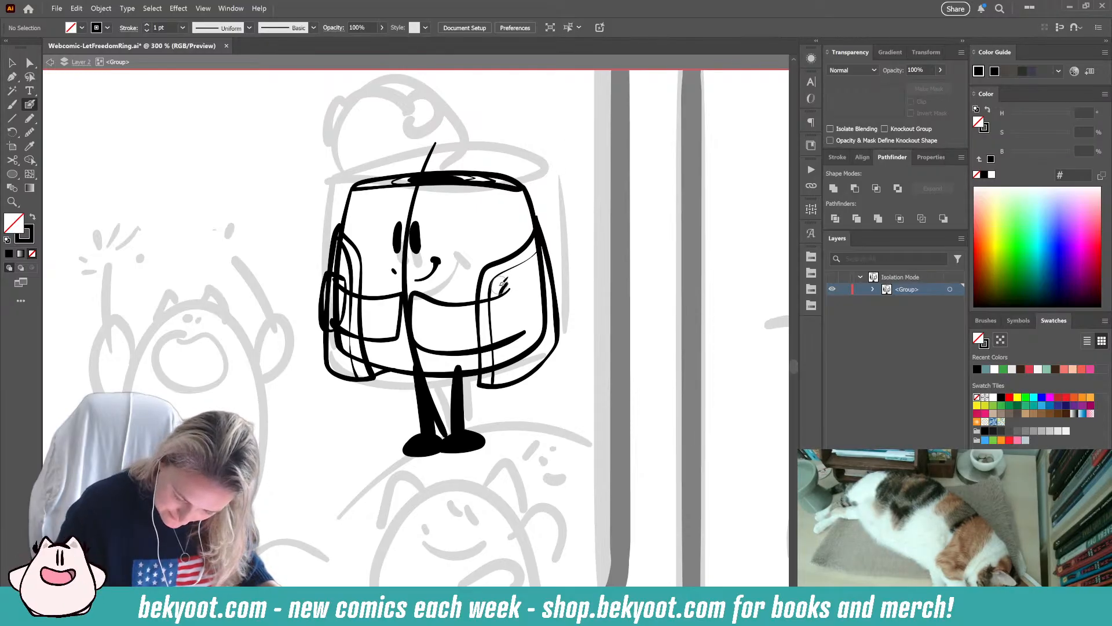
- Ink an angular bracket shape over the right flap's front edge and remove the two band lines running from the center line
{"action": "mouse_move", "coordinate": [503, 292]}
{"action": "left_mouse_down"}
{"action": "mouse_move", "coordinate": [471, 296]}
{"action": "mouse_move", "coordinate": [469, 339]}
{"action": "mouse_move", "coordinate": [473, 358]}
{"action": "mouse_move", "coordinate": [510, 352]}
{"action": "left_mouse_up"}
{"action": "key", "text": "ctrl+z"}
{"action": "key", "text": "ctrl+z"}
{"action": "key", "text": "ctrl+z"}
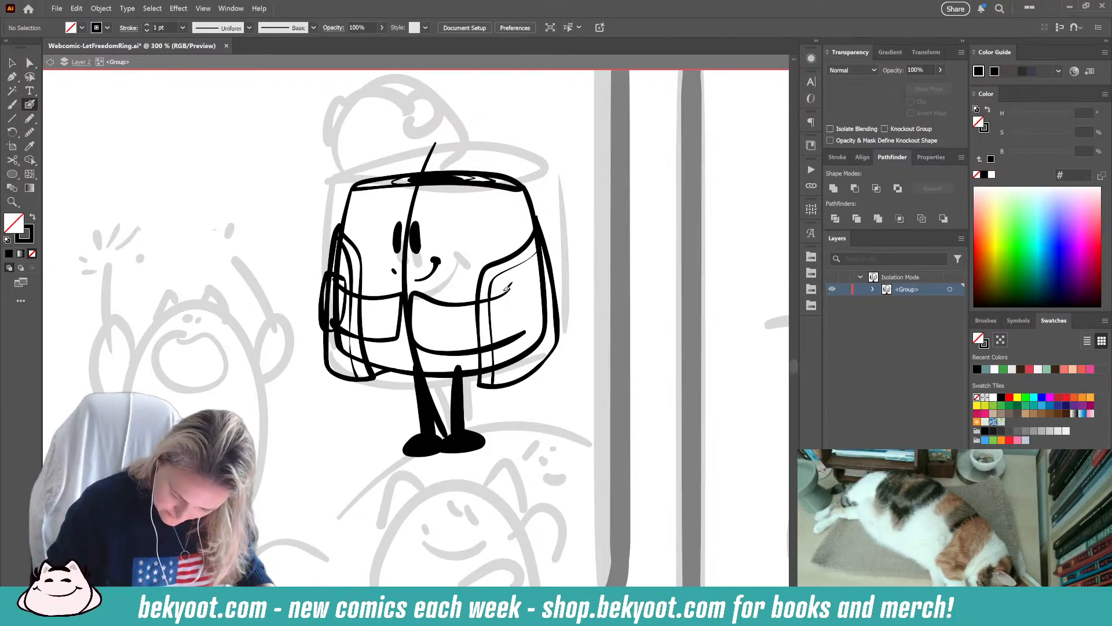
{"action": "mouse_move", "coordinate": [505, 291]}
{"action": "left_mouse_down"}
{"action": "mouse_move", "coordinate": [469, 305]}
{"action": "mouse_move", "coordinate": [480, 357]}
{"action": "mouse_move", "coordinate": [519, 341]}
{"action": "left_mouse_up"}
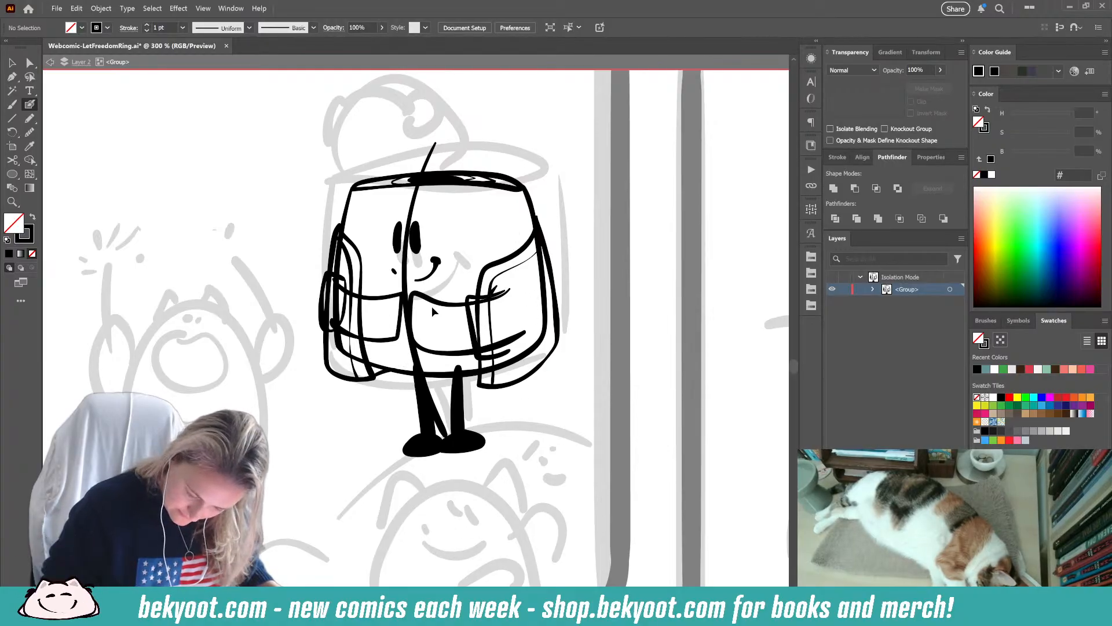
{"action": "left_click_drag", "start_coordinate": [508, 288], "coordinate": [439, 300]}
{"action": "key", "text": "ctrl+z"}
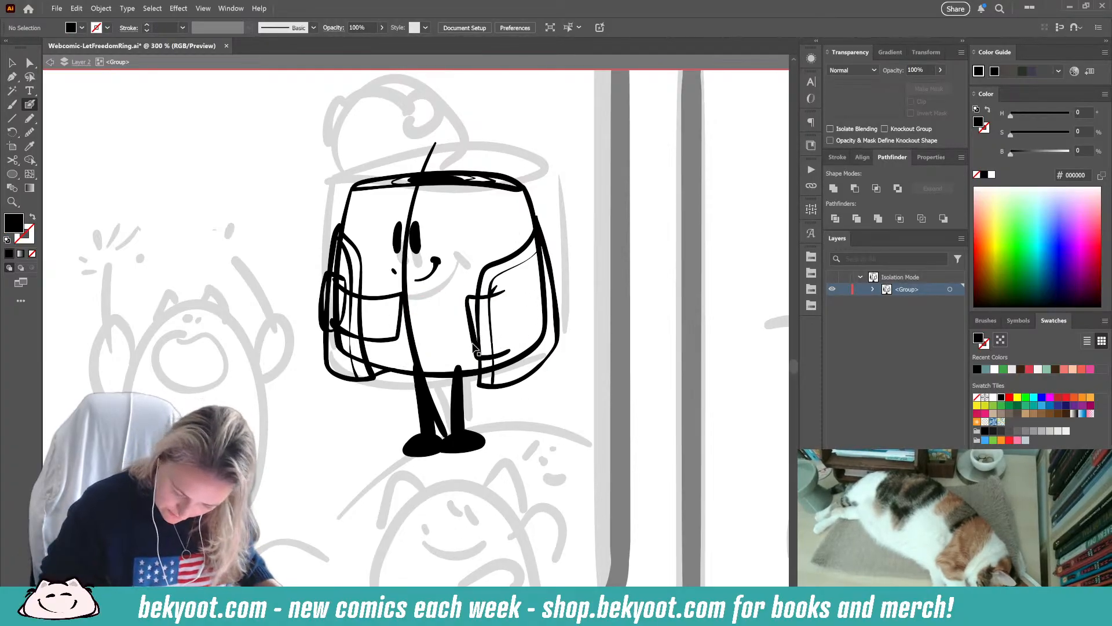
- Stretch the left oval loop slightly downward and shorten the right bracket shape slightly from below
{"action": "left_click", "coordinate": [331, 329], "text": "ctrl"}
{"action": "left_click_drag", "start_coordinate": [332, 332], "coordinate": [333, 341]}
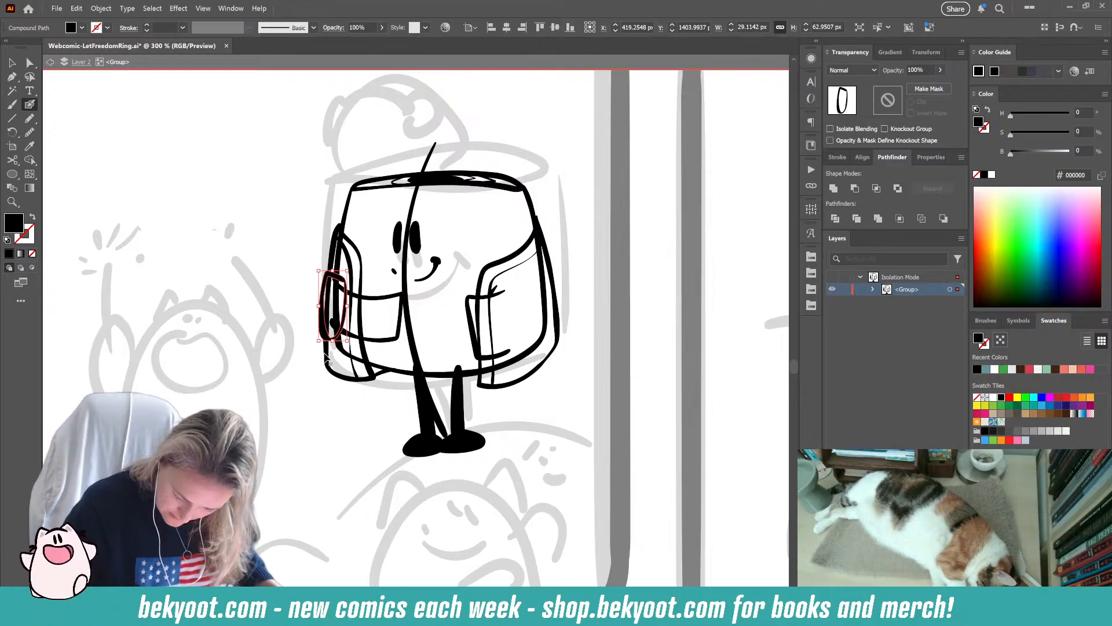
{"action": "left_click", "coordinate": [305, 383], "text": "ctrl"}
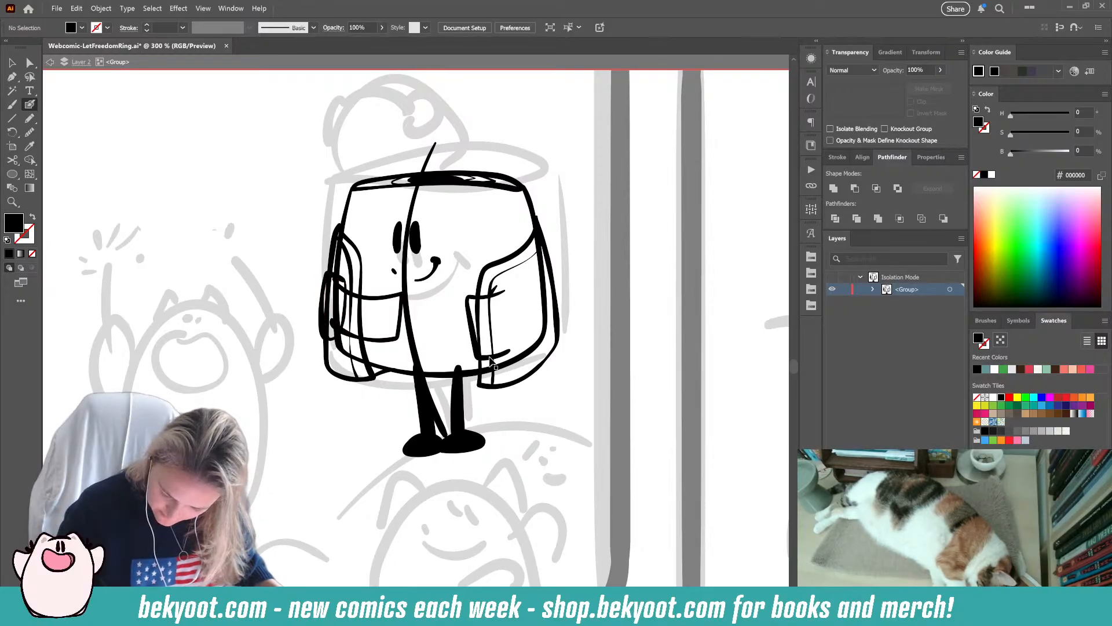
{"action": "left_click", "coordinate": [495, 356], "text": "ctrl"}
{"action": "left_click_drag", "start_coordinate": [490, 357], "coordinate": [491, 351]}
{"action": "left_click", "coordinate": [508, 427], "text": "ctrl"}
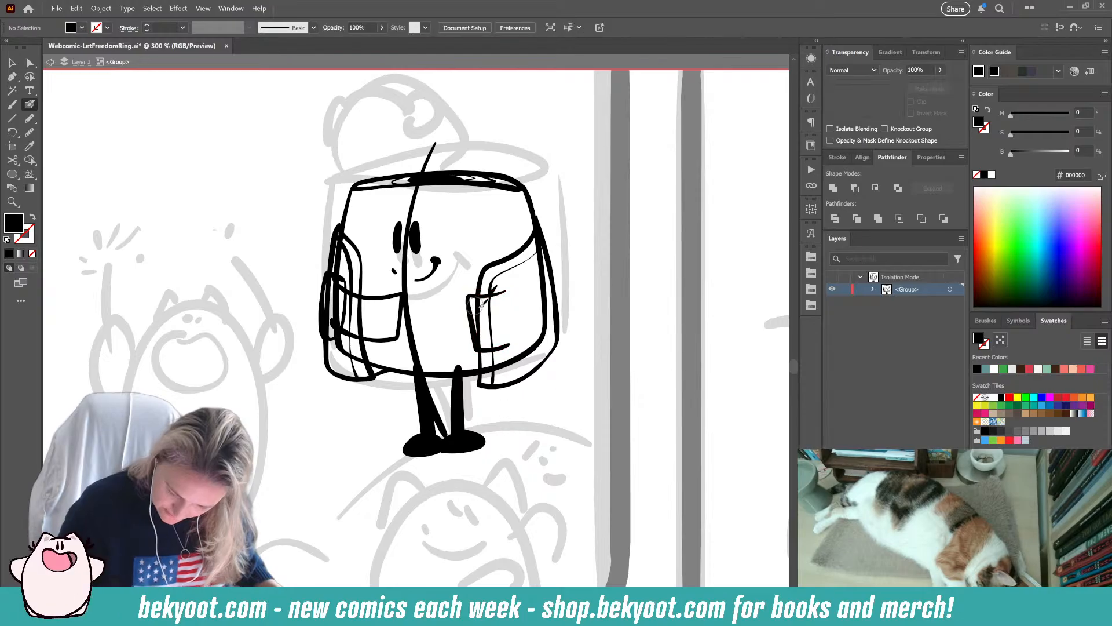
- Ink new upper and lower band edges between the center line and the right bracket shape
{"action": "mouse_move", "coordinate": [495, 301]}
{"action": "left_mouse_down"}
{"action": "mouse_move", "coordinate": [451, 305]}
{"action": "mouse_move", "coordinate": [417, 292]}
{"action": "mouse_move", "coordinate": [412, 334]}
{"action": "mouse_move", "coordinate": [478, 346]}
{"action": "left_mouse_up"}
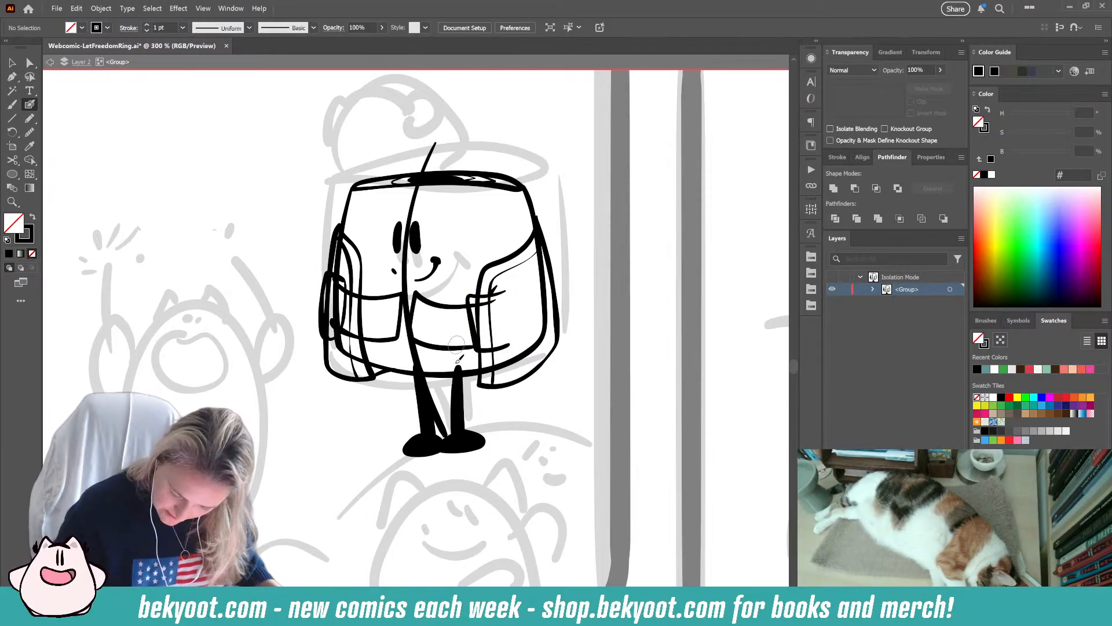
- Simplify the outline of the large character's right eye
{"action": "left_click_drag", "start_coordinate": [406, 371], "coordinate": [411, 398]}
{"action": "mouse_move", "coordinate": [421, 262]}
{"action": "left_mouse_down"}
{"action": "mouse_move", "coordinate": [407, 264]}
{"action": "mouse_move", "coordinate": [409, 275]}
{"action": "mouse_move", "coordinate": [429, 266]}
{"action": "left_mouse_up"}
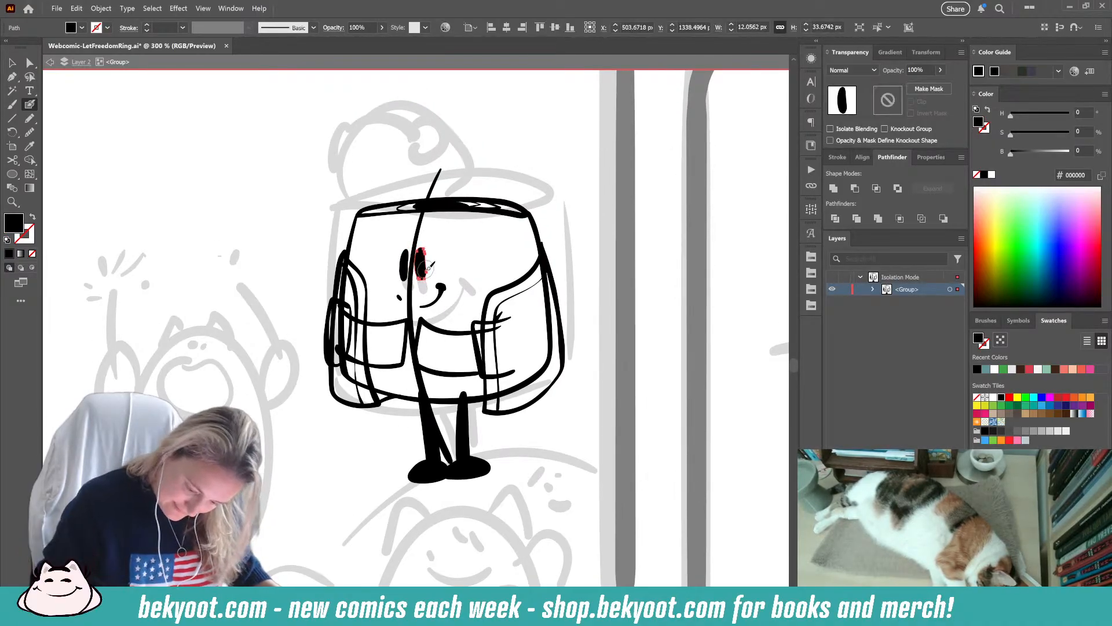
{"action": "key", "text": "bracketleft"}
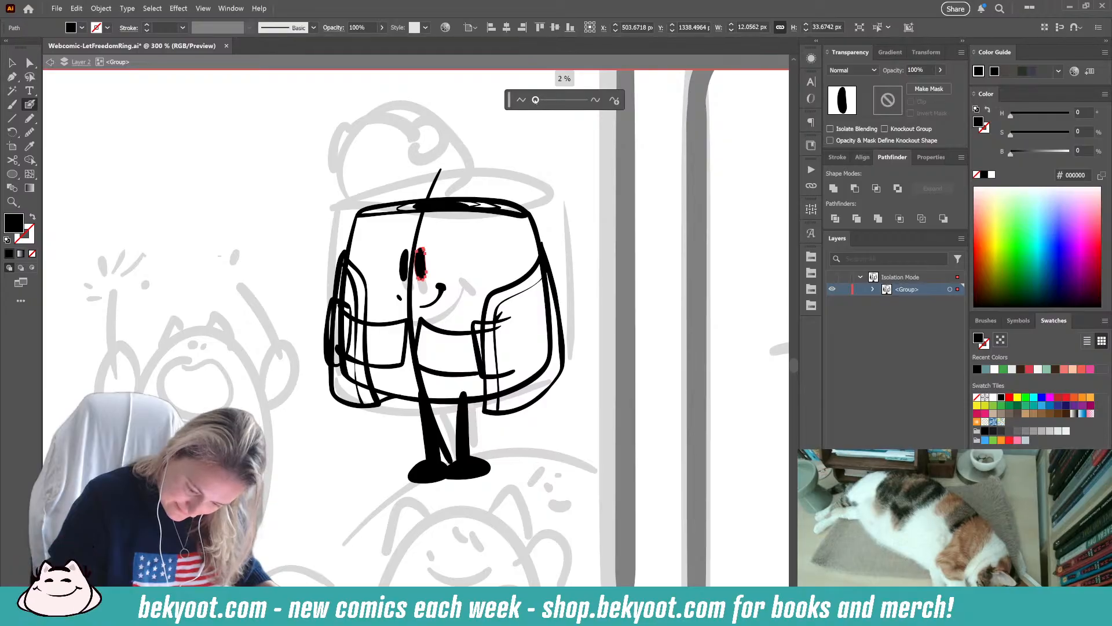
{"action": "key", "text": "ctrl+shift+a"}
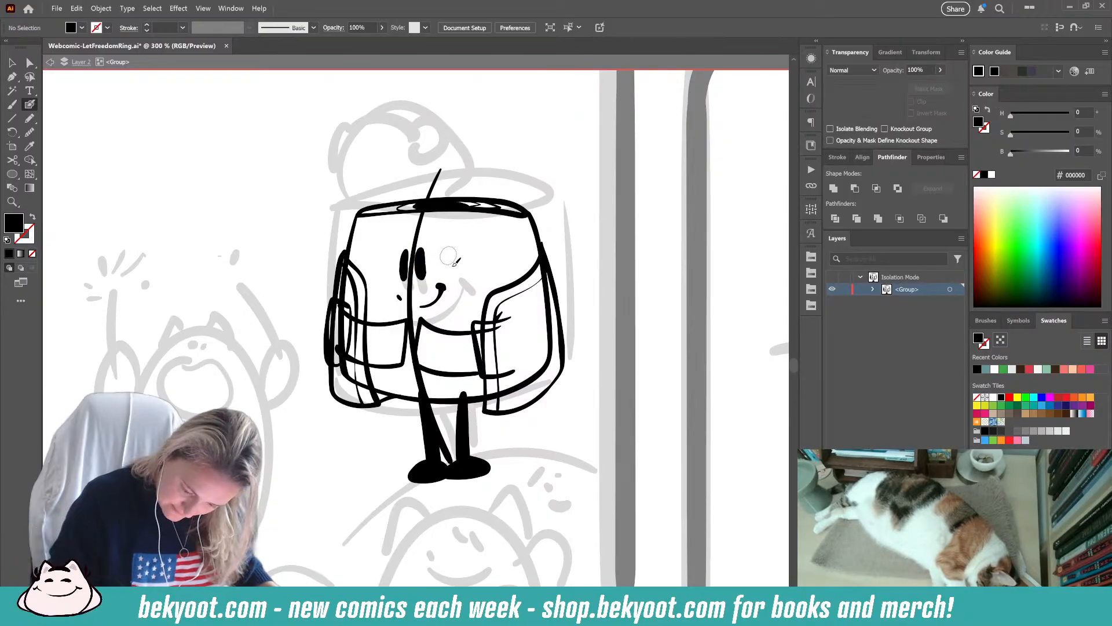
- Erase the tops of both legs where they overlap the large character's bottom body edge
{"action": "key", "text": "space"}
{"action": "left_click_drag", "start_coordinate": [455, 319], "coordinate": [452, 310]}
{"action": "left_click_drag", "start_coordinate": [456, 272], "coordinate": [456, 273]}
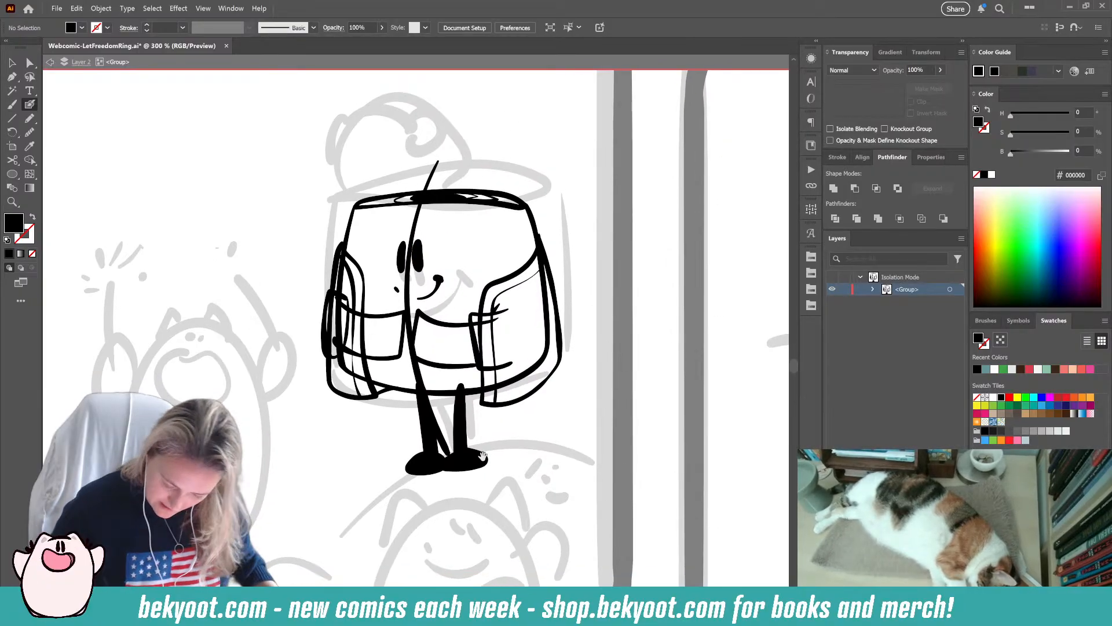
{"action": "left_click", "coordinate": [464, 414], "text": "ctrl"}
{"action": "left_click", "coordinate": [424, 413], "text": "ctrl+shift"}
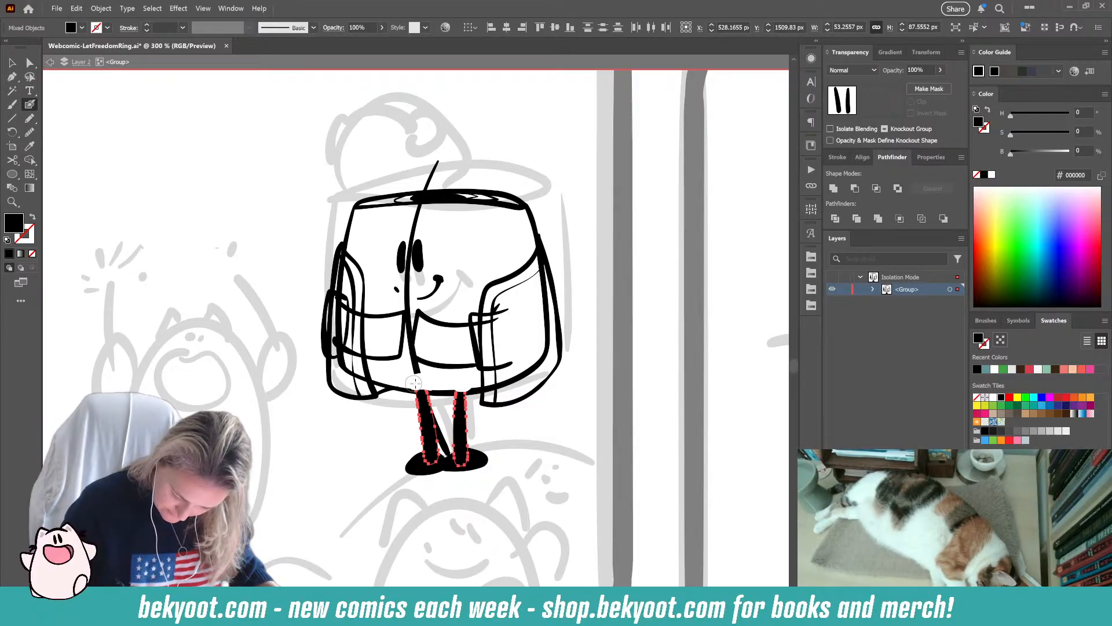
{"action": "left_click_drag", "start_coordinate": [414, 383], "coordinate": [497, 384]}
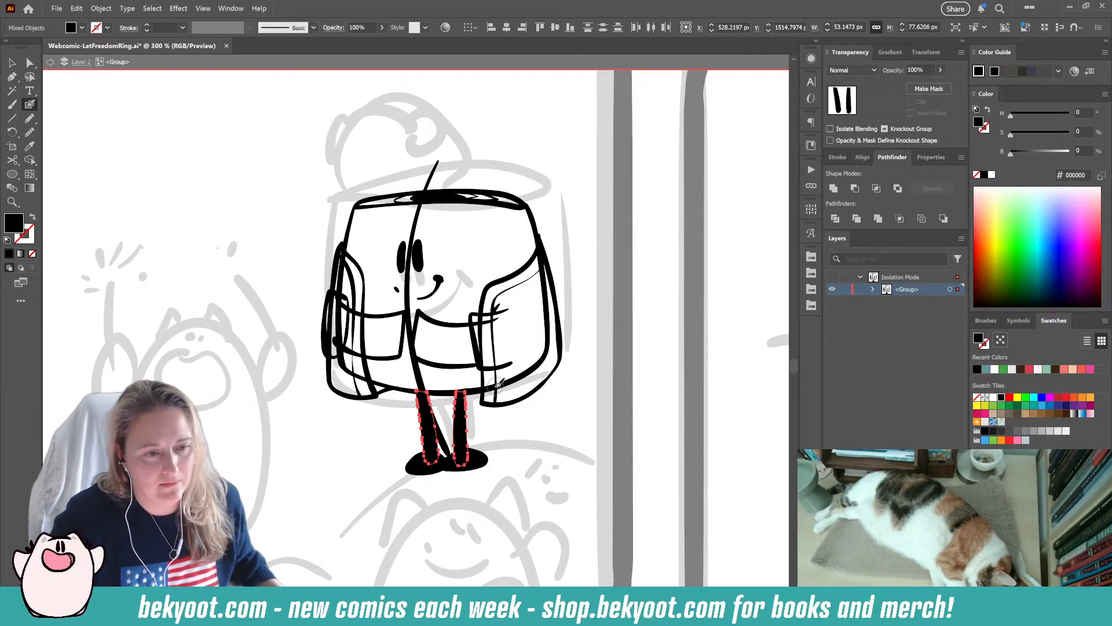
- Erase the body outline where the right and left jacket flaps cover it, keeping the shoulders and the bottom edge between the flaps
{"action": "left_click", "coordinate": [592, 292], "text": "ctrl"}
{"action": "left_click", "coordinate": [529, 362], "text": "ctrl"}
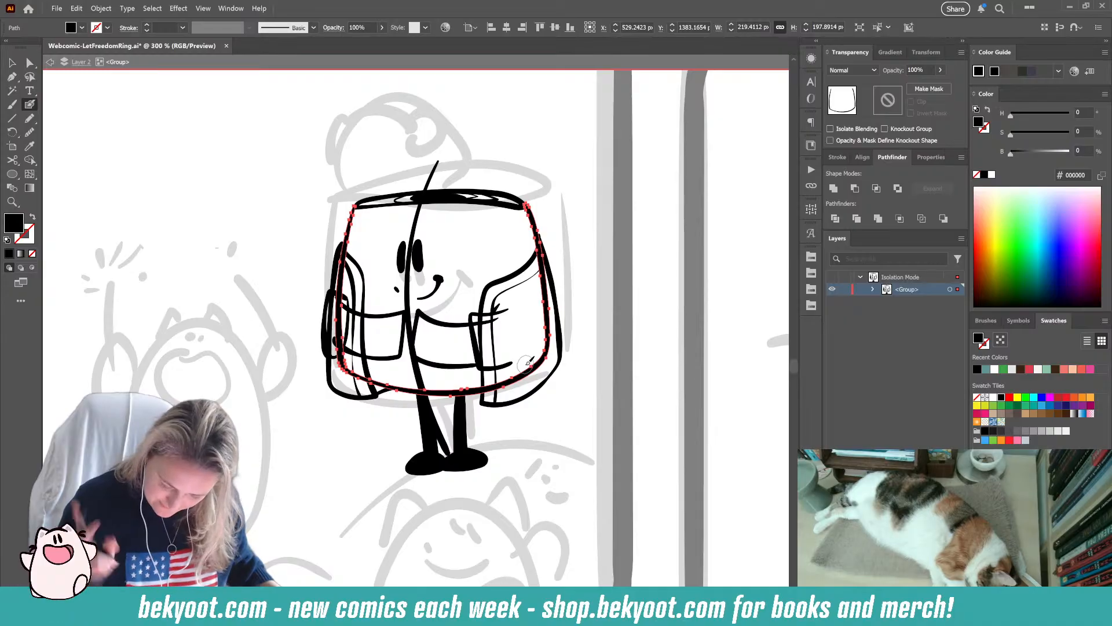
{"action": "mouse_move", "coordinate": [492, 394]}
{"action": "left_mouse_down"}
{"action": "mouse_move", "coordinate": [518, 339]}
{"action": "mouse_move", "coordinate": [512, 379]}
{"action": "mouse_move", "coordinate": [540, 352]}
{"action": "mouse_move", "coordinate": [549, 256]}
{"action": "left_mouse_up"}
{"action": "key", "text": "ctrl+z"}
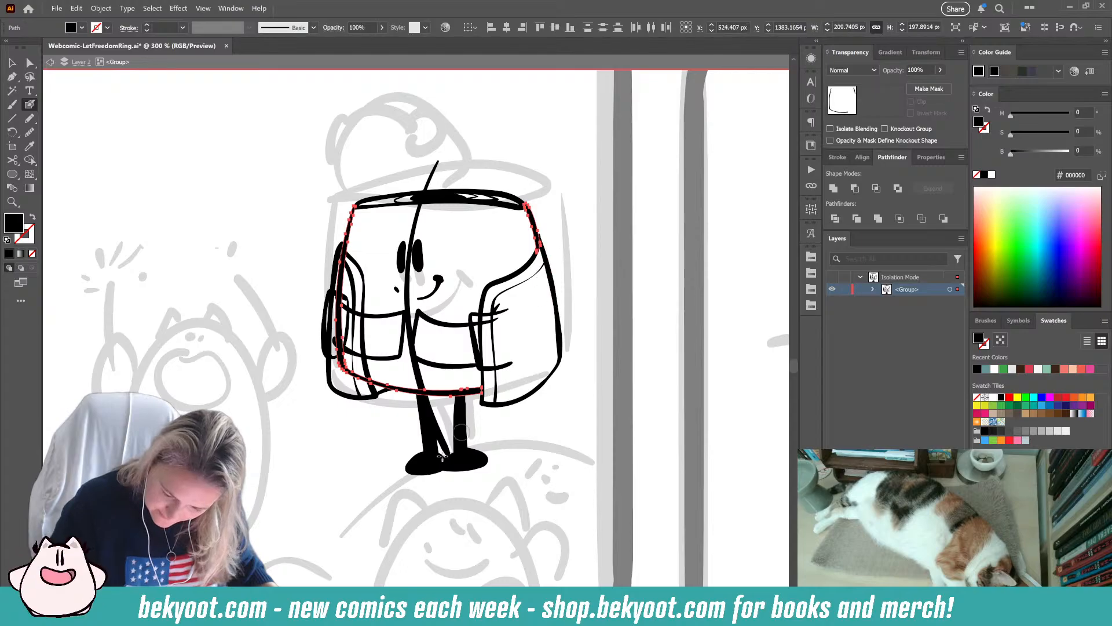
{"action": "mouse_move", "coordinate": [363, 378]}
{"action": "left_mouse_down"}
{"action": "mouse_move", "coordinate": [345, 364]}
{"action": "mouse_move", "coordinate": [338, 256]}
{"action": "left_mouse_up"}
{"action": "left_click", "coordinate": [343, 469], "text": "ctrl"}
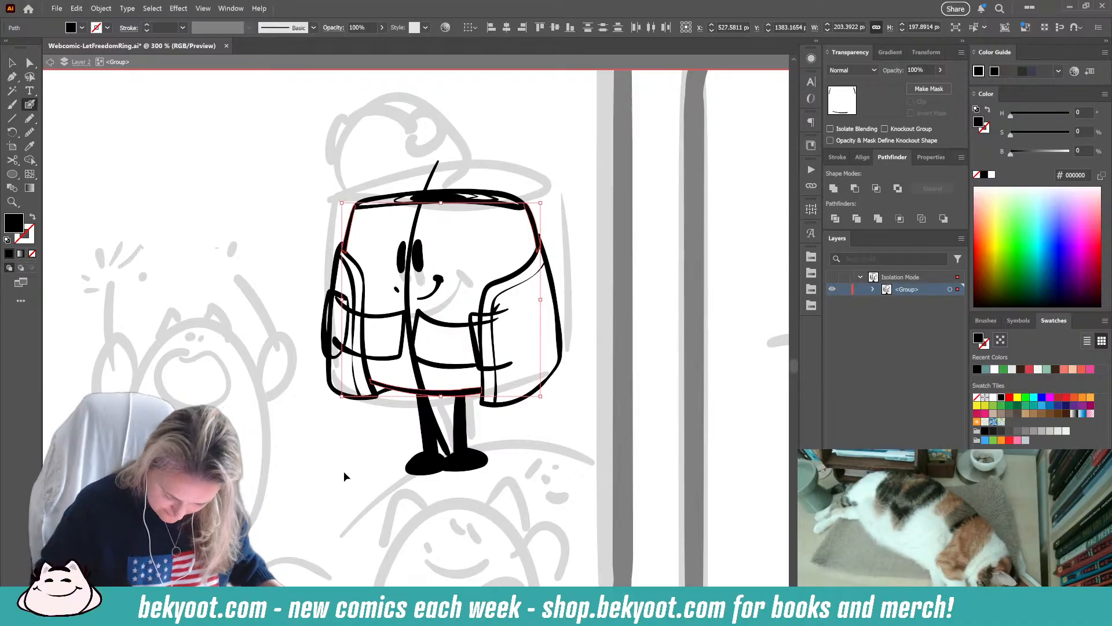
- Erase the right flap's front lines inside the bracket shape and trim the right band's upper edge at the bracket
{"action": "left_click", "coordinate": [482, 325], "text": "ctrl"}
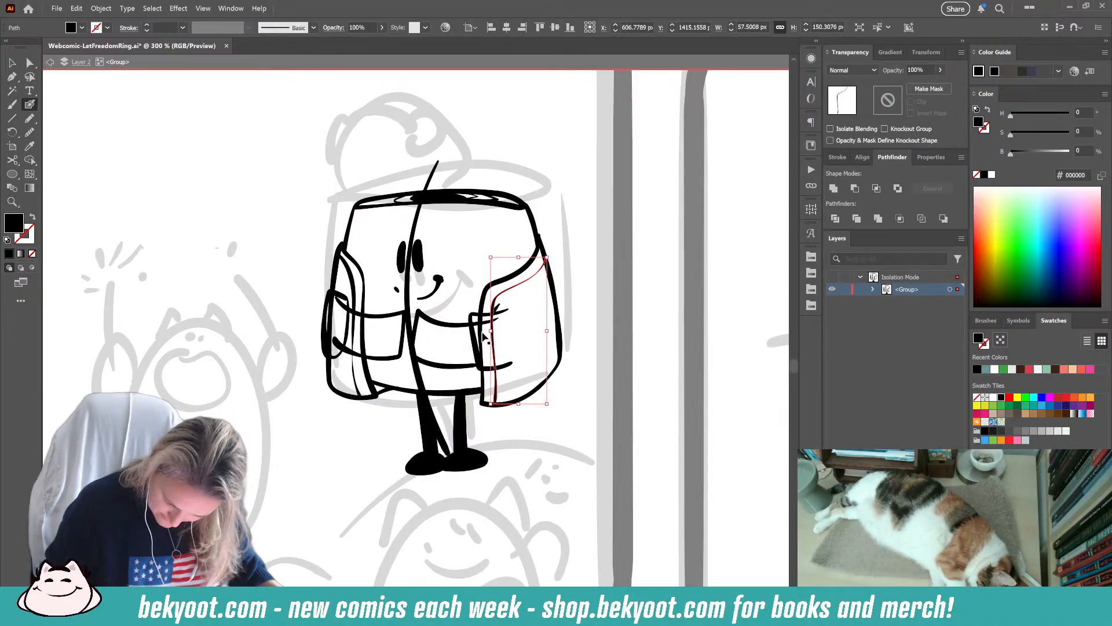
{"action": "left_click", "coordinate": [488, 325], "text": "ctrl+shift"}
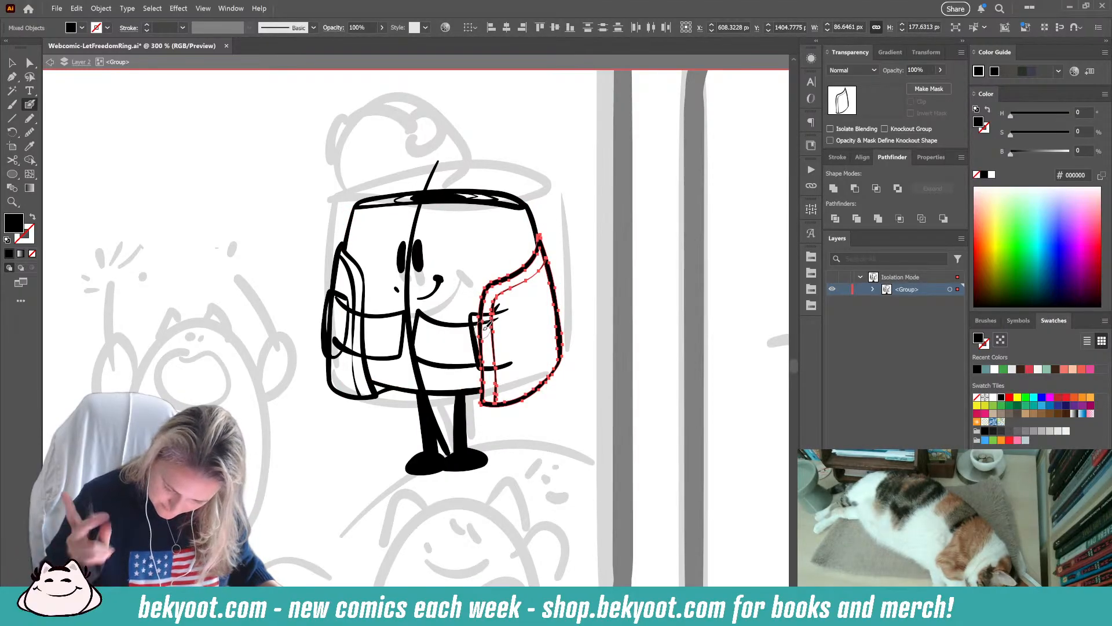
{"action": "mouse_move", "coordinate": [478, 321]}
{"action": "left_mouse_down"}
{"action": "mouse_move", "coordinate": [498, 319]}
{"action": "mouse_move", "coordinate": [484, 339]}
{"action": "mouse_move", "coordinate": [493, 362]}
{"action": "left_mouse_up"}
{"action": "left_click", "coordinate": [532, 328], "text": "ctrl"}
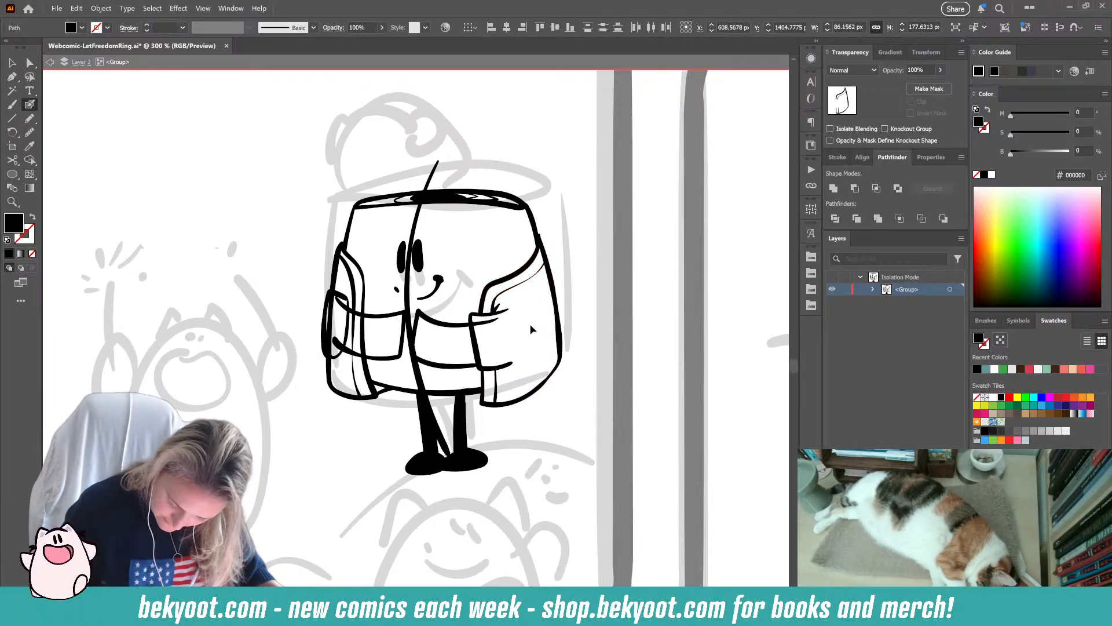
{"action": "left_click", "coordinate": [496, 321], "text": "ctrl"}
{"action": "left_click_drag", "start_coordinate": [505, 320], "coordinate": [473, 323]}
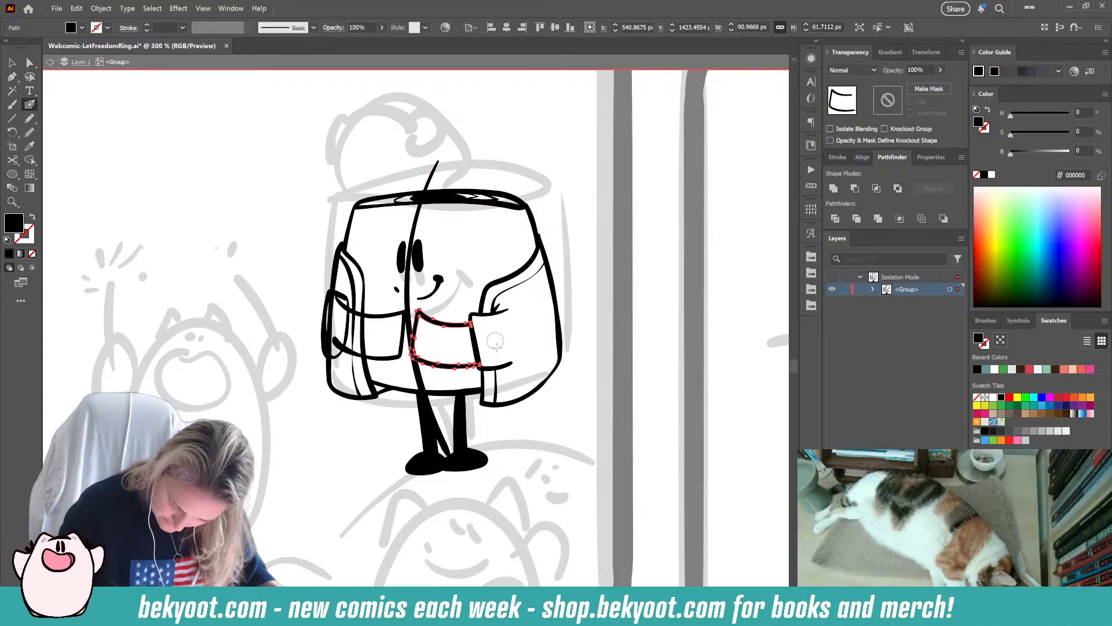
- Erase the left flap's front lines crossing the left band and trim the band's ends at the oval loop
{"action": "left_click", "coordinate": [365, 330], "text": "ctrl"}
{"action": "mouse_move", "coordinate": [366, 326]}
{"action": "left_mouse_down"}
{"action": "mouse_move", "coordinate": [345, 317]}
{"action": "mouse_move", "coordinate": [374, 335]}
{"action": "mouse_move", "coordinate": [349, 336]}
{"action": "mouse_move", "coordinate": [375, 341]}
{"action": "left_mouse_up"}
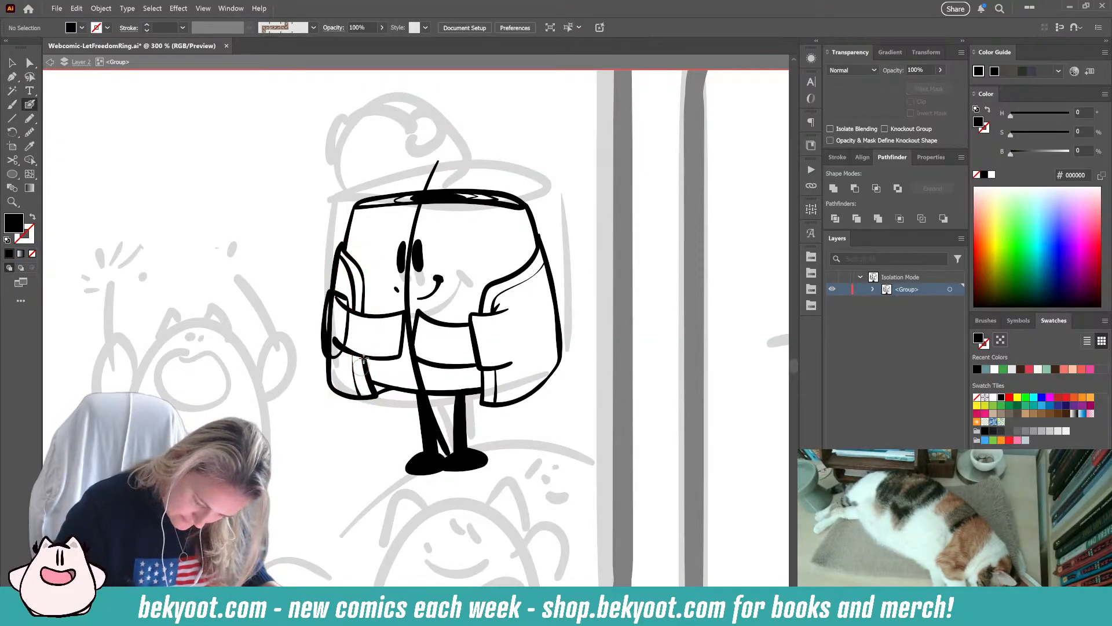
{"action": "left_click", "coordinate": [373, 345], "text": "ctrl"}
{"action": "mouse_move", "coordinate": [344, 308]}
{"action": "left_mouse_down"}
{"action": "mouse_move", "coordinate": [337, 301]}
{"action": "mouse_move", "coordinate": [339, 344]}
{"action": "left_mouse_up"}
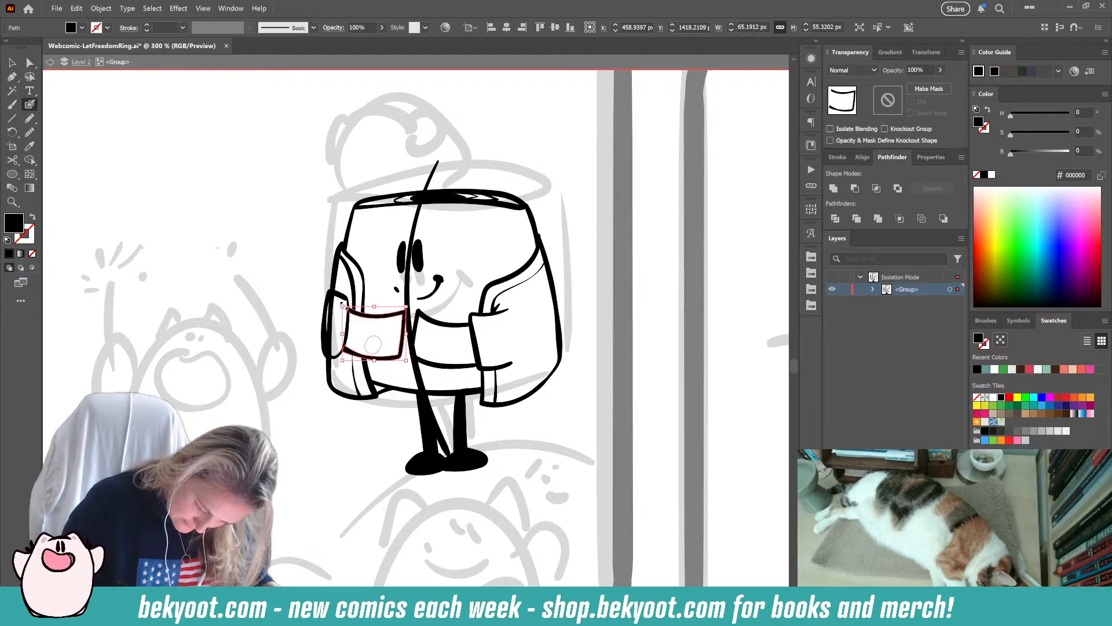
{"action": "left_click", "coordinate": [314, 455], "text": "ctrl"}
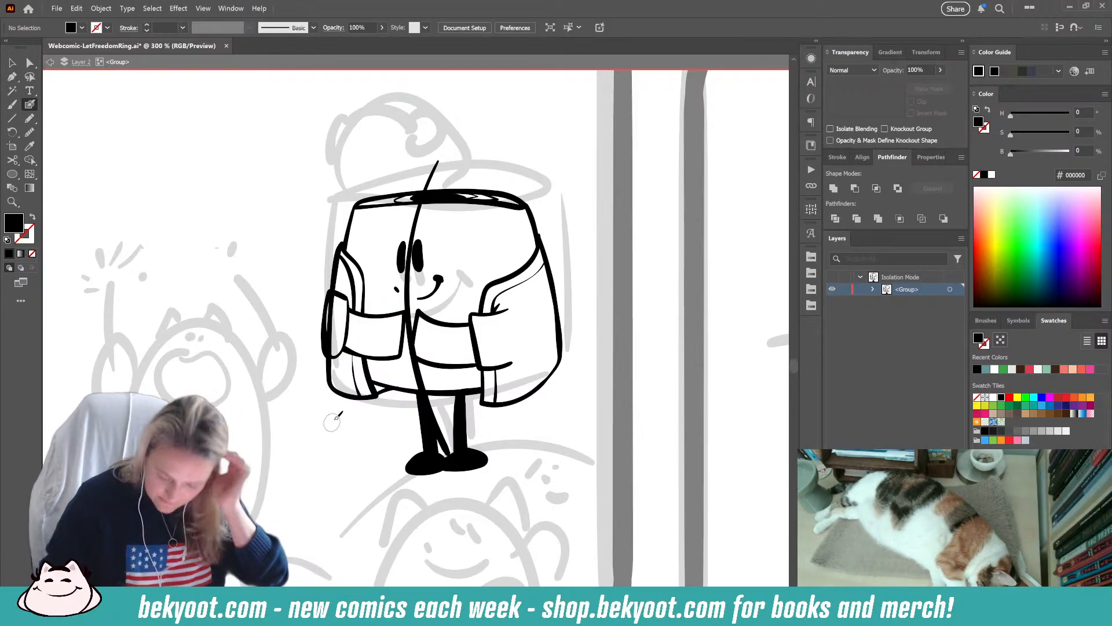
- Erase the left jacket flap's outer outline where it passes through the oval loop
{"action": "left_click", "coordinate": [332, 316], "text": "ctrl"}
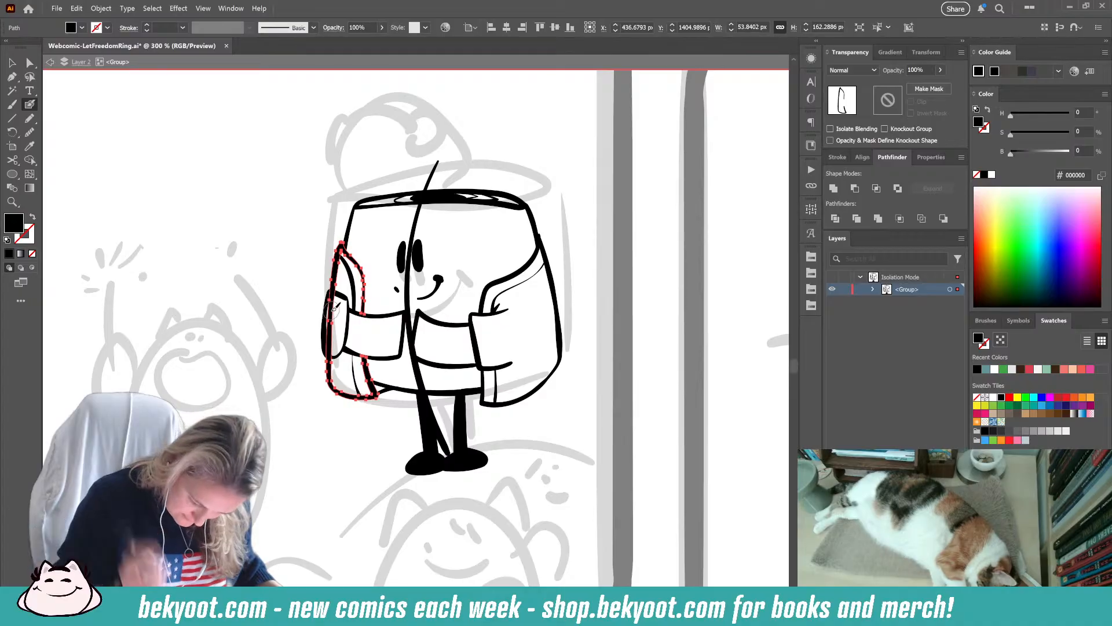
{"action": "mouse_move", "coordinate": [335, 297]}
{"action": "left_mouse_down"}
{"action": "mouse_move", "coordinate": [332, 355]}
{"action": "mouse_move", "coordinate": [335, 334]}
{"action": "left_mouse_up"}
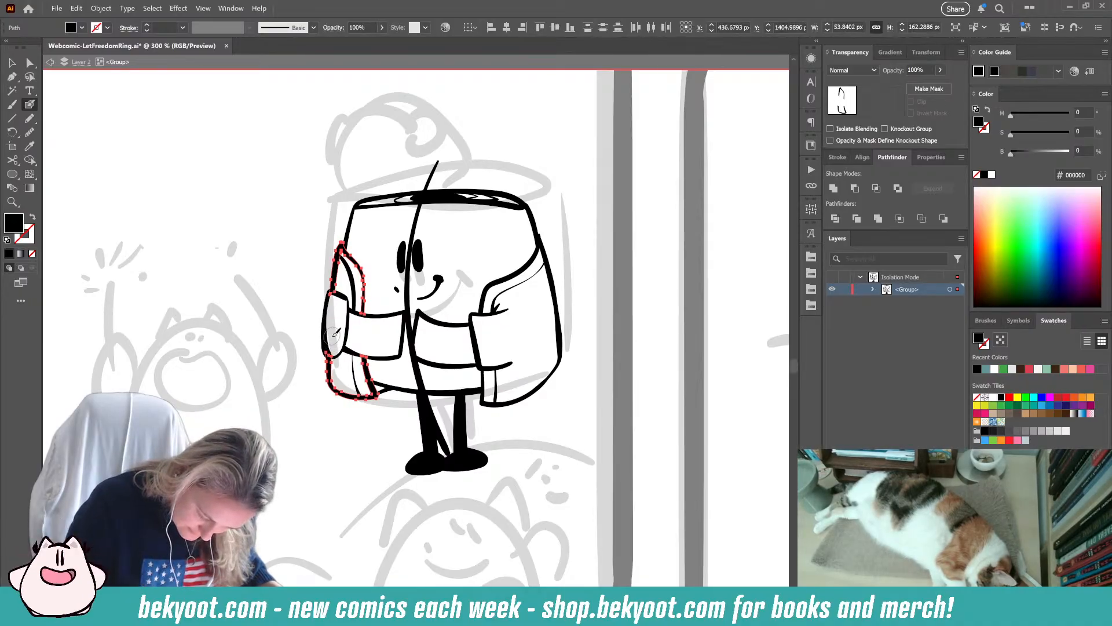
{"action": "left_click", "coordinate": [300, 454], "text": "ctrl"}
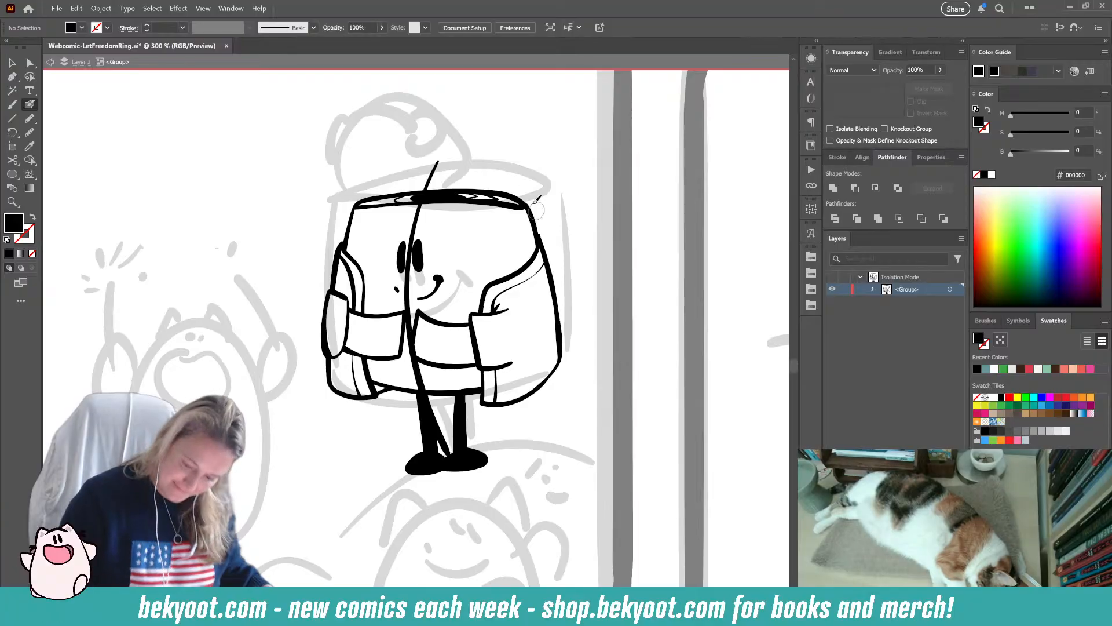
- Ink two vertical dashed lines on each band half and delete the center line running through the large character
{"action": "mouse_move", "coordinate": [384, 324]}
{"action": "left_mouse_down"}
{"action": "mouse_move", "coordinate": [361, 325]}
{"action": "mouse_move", "coordinate": [371, 387]}
{"action": "mouse_move", "coordinate": [362, 348]}
{"action": "left_mouse_up"}
{"action": "mouse_move", "coordinate": [439, 331]}
{"action": "left_mouse_down"}
{"action": "mouse_move", "coordinate": [435, 352]}
{"action": "mouse_move", "coordinate": [462, 340]}
{"action": "mouse_move", "coordinate": [460, 354]}
{"action": "left_mouse_up"}
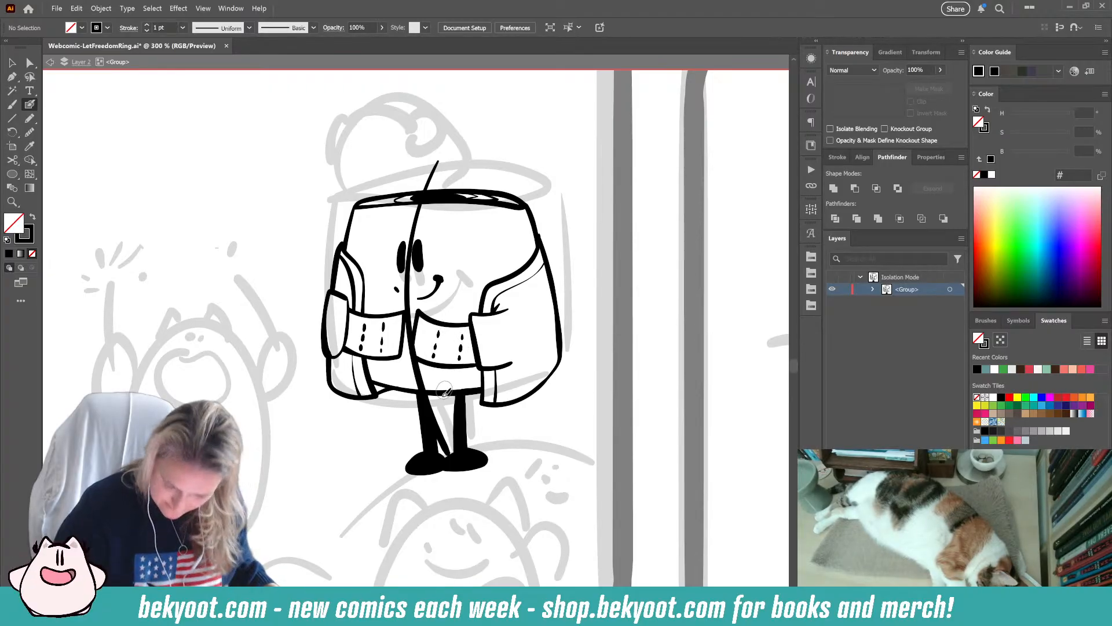
{"action": "left_click", "coordinate": [419, 211], "text": "ctrl"}
{"action": "key", "text": "Delete"}
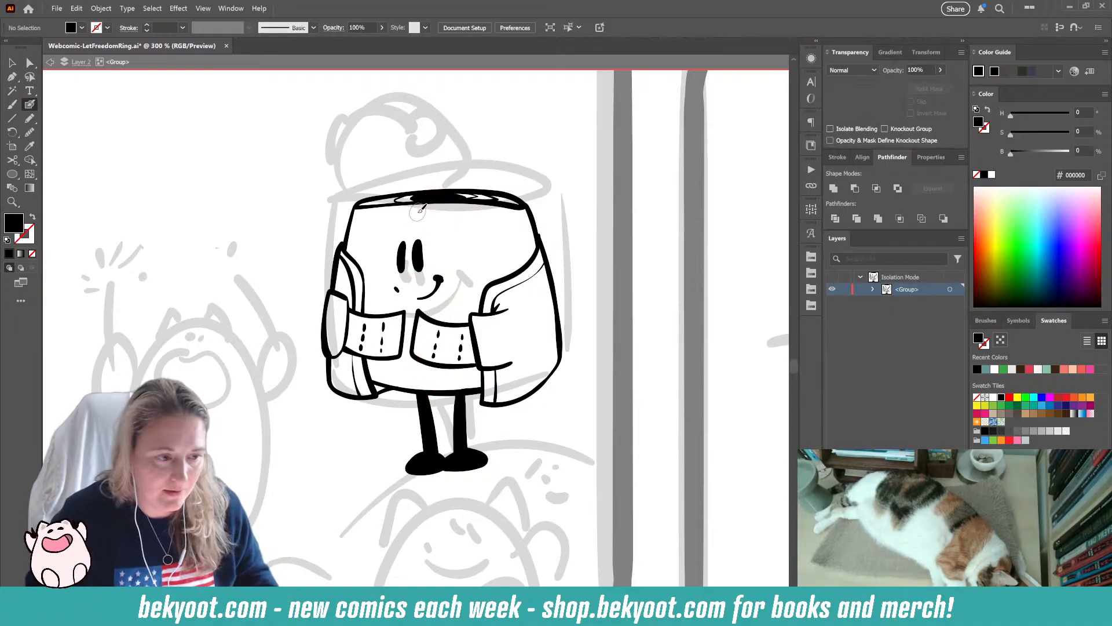
- Redraw the large character's two eyes slightly lower on the face
{"action": "left_click_drag", "start_coordinate": [366, 467], "coordinate": [362, 463]}
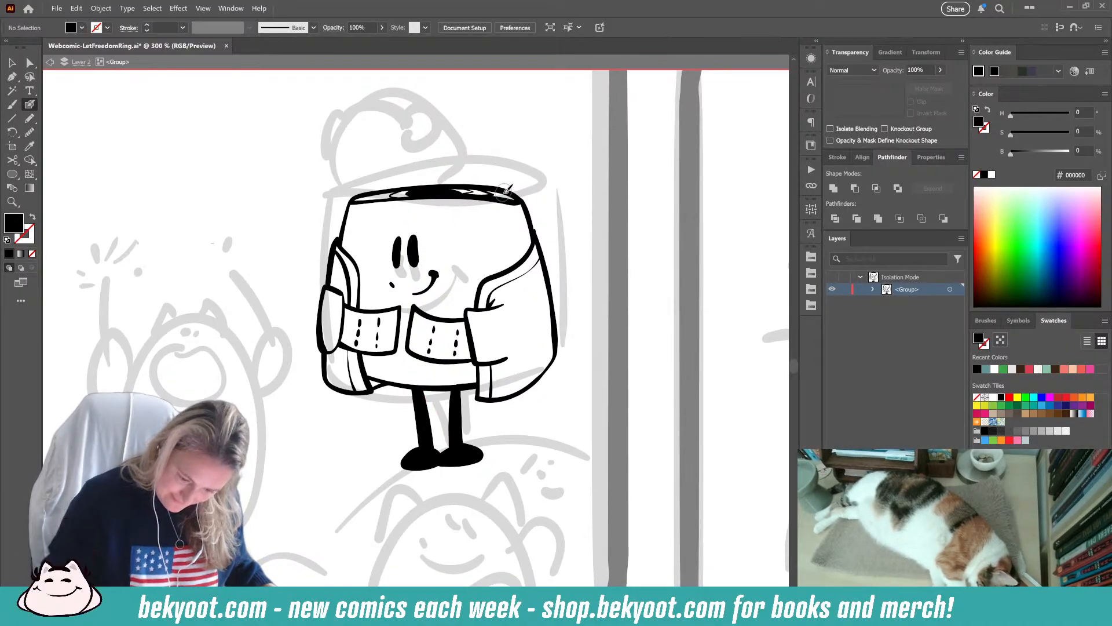
{"action": "left_click_drag", "start_coordinate": [351, 506], "coordinate": [361, 531]}
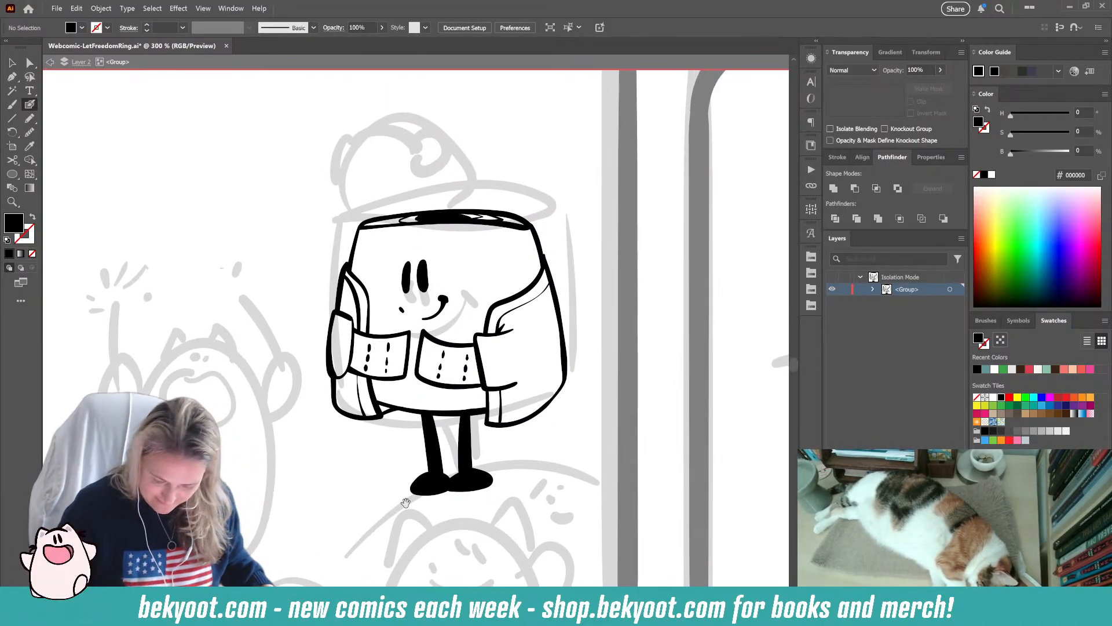
{"action": "mouse_move", "coordinate": [407, 280]}
{"action": "left_mouse_down"}
{"action": "mouse_move", "coordinate": [432, 253]}
{"action": "mouse_move", "coordinate": [421, 284]}
{"action": "left_mouse_up"}
{"action": "left_click", "coordinate": [423, 278], "text": "ctrl"}
{"action": "left_click", "coordinate": [410, 277], "text": "ctrl+shift"}
{"action": "left_click", "coordinate": [444, 257], "text": "ctrl"}
{"action": "left_click_drag", "start_coordinate": [410, 494], "coordinate": [481, 481]}
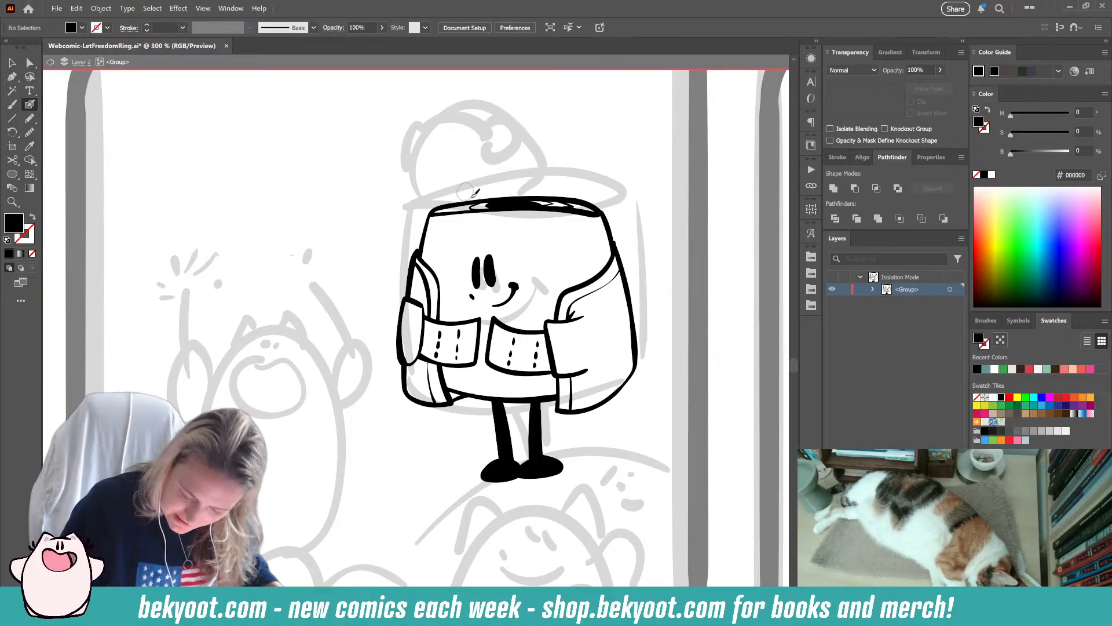
{"action": "mouse_move", "coordinate": [457, 208]}
{"action": "left_mouse_down"}
{"action": "mouse_move", "coordinate": [501, 148]}
{"action": "mouse_move", "coordinate": [521, 203]}
{"action": "left_mouse_up"}
{"action": "key", "text": "ctrl+z"}
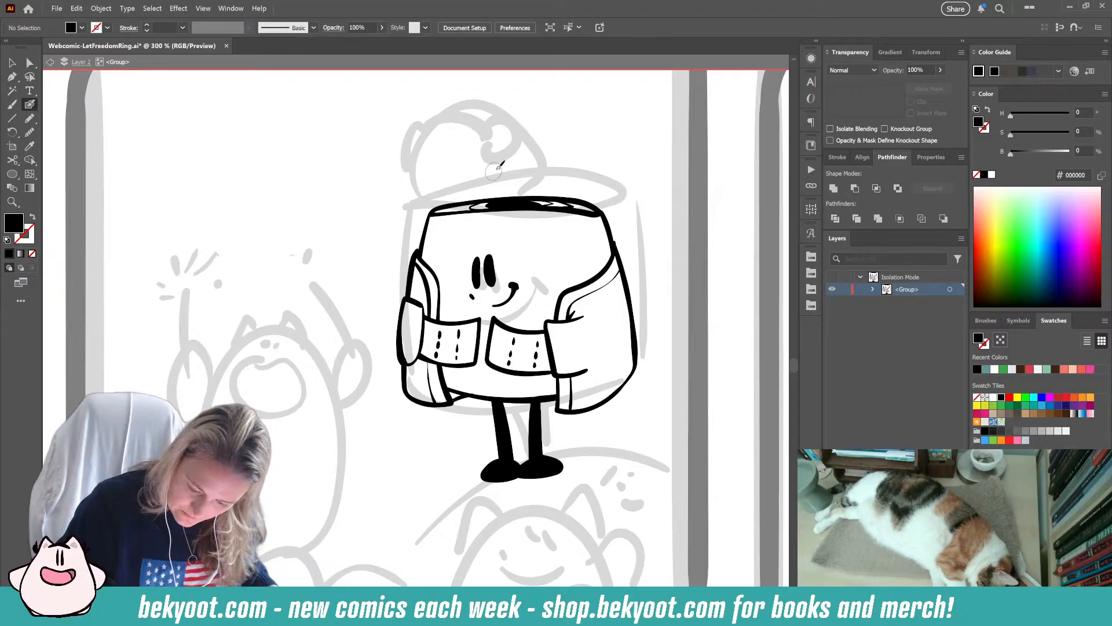
{"action": "mouse_move", "coordinate": [466, 200]}
{"action": "left_mouse_down"}
{"action": "mouse_move", "coordinate": [493, 121]}
{"action": "mouse_move", "coordinate": [516, 194]}
{"action": "left_mouse_up"}
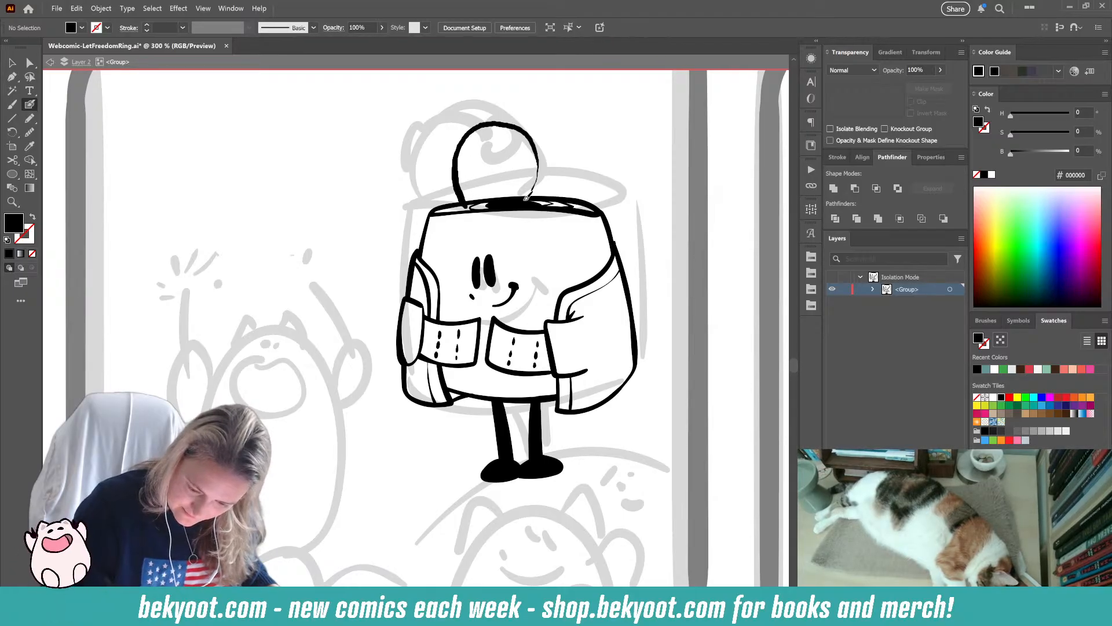
{"action": "key", "text": "ctrl+z"}
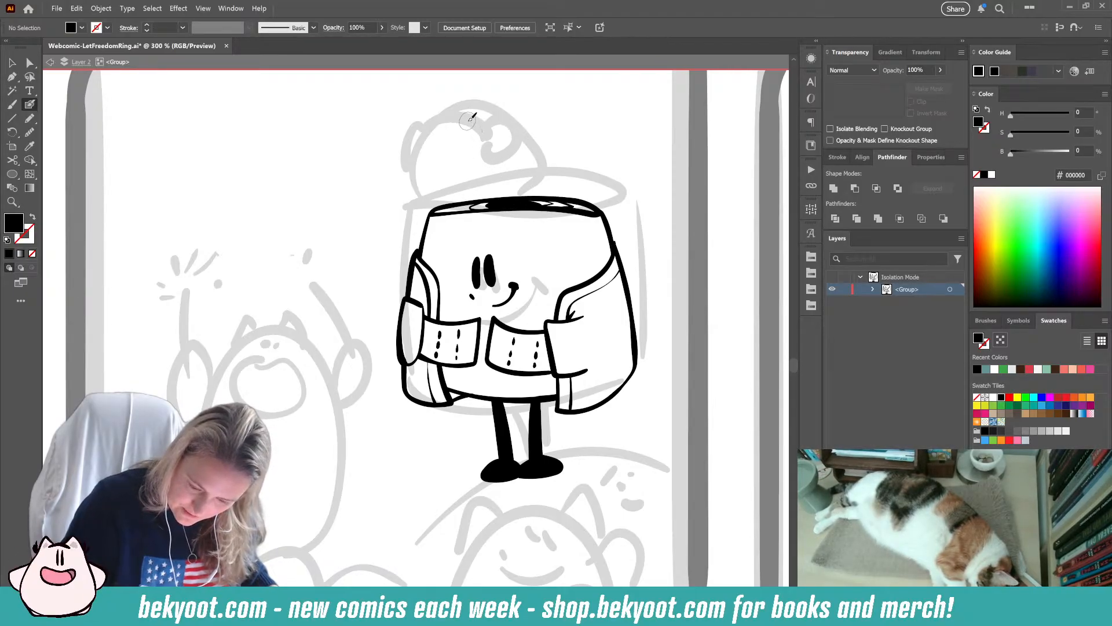
- Ink a small cat's ears, face, raised paws and upper left side over the cap sketch above the large character
{"action": "left_click_drag", "start_coordinate": [493, 112], "coordinate": [502, 116]}
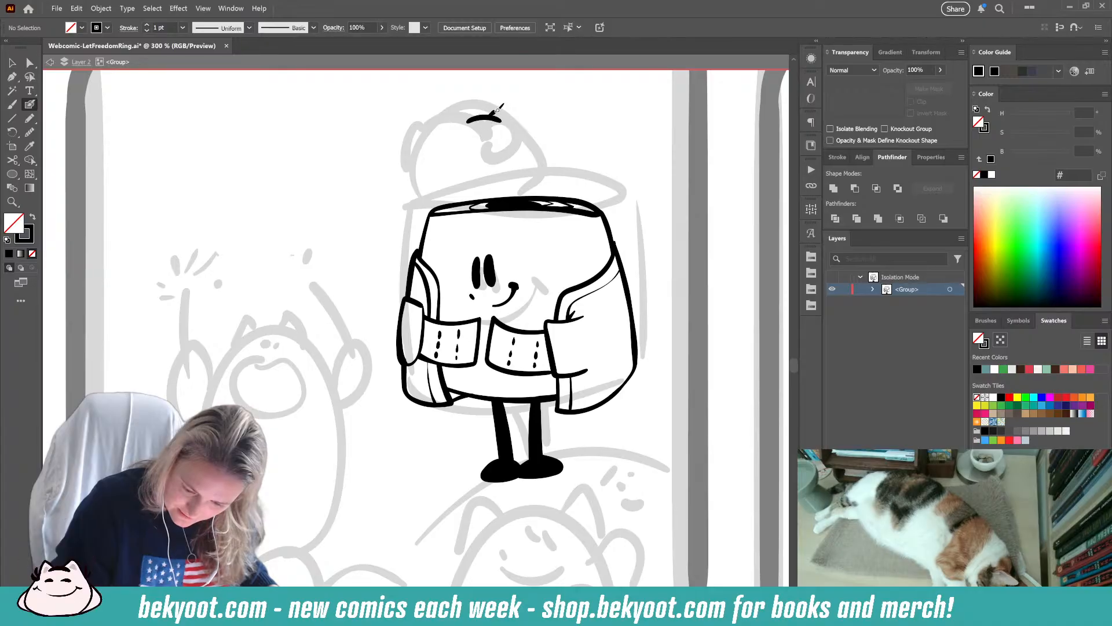
{"action": "key", "text": "ctrl+z"}
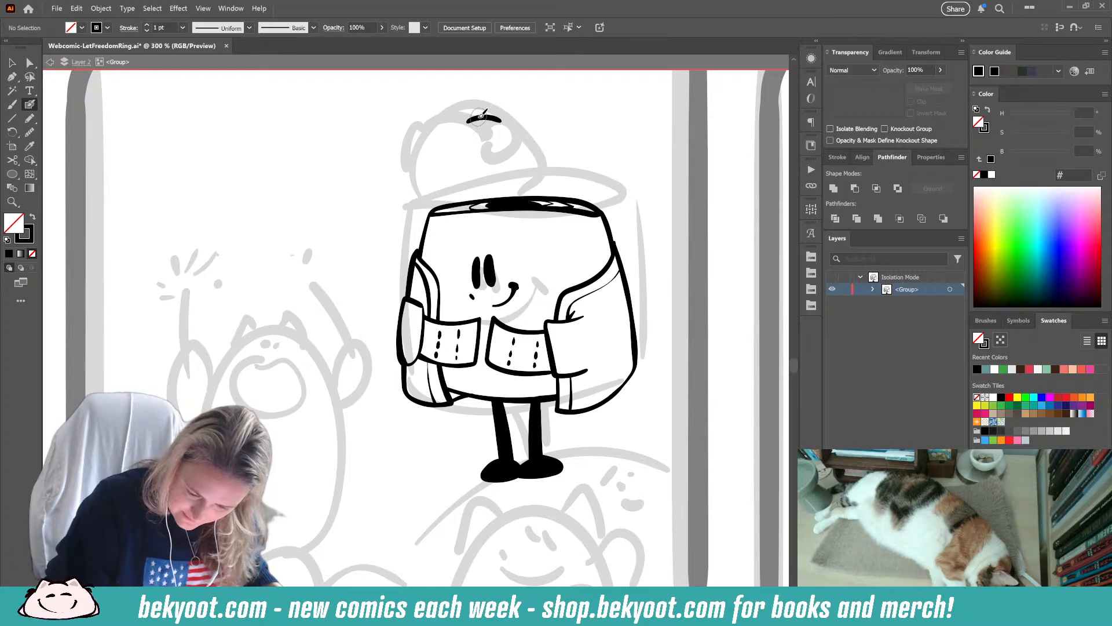
{"action": "left_click_drag", "start_coordinate": [468, 109], "coordinate": [458, 118]}
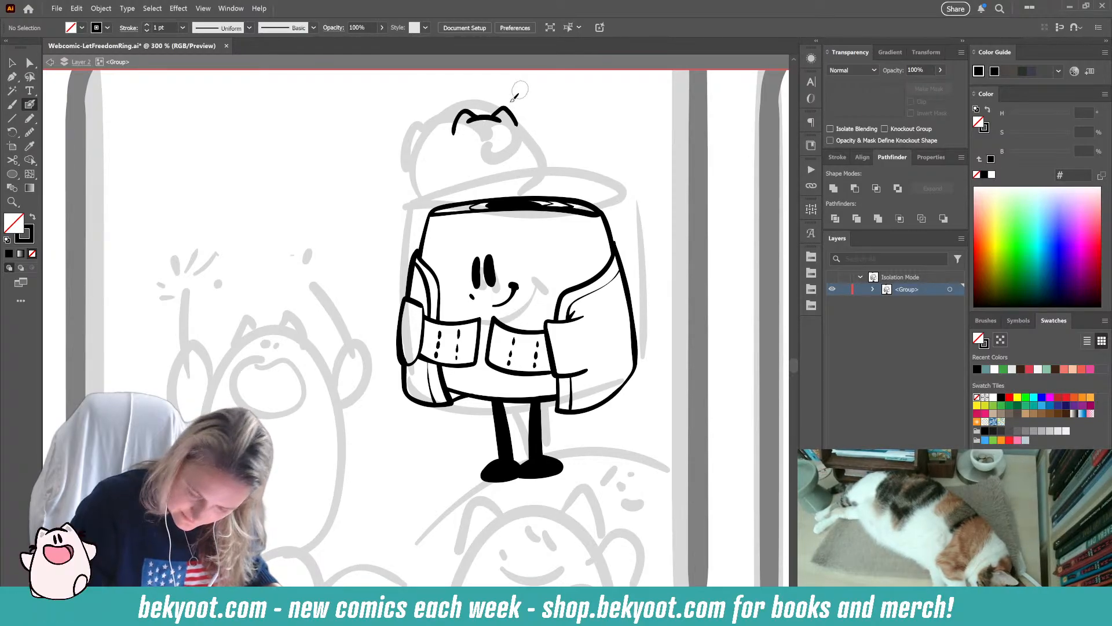
{"action": "left_click_drag", "start_coordinate": [476, 127], "coordinate": [475, 141]}
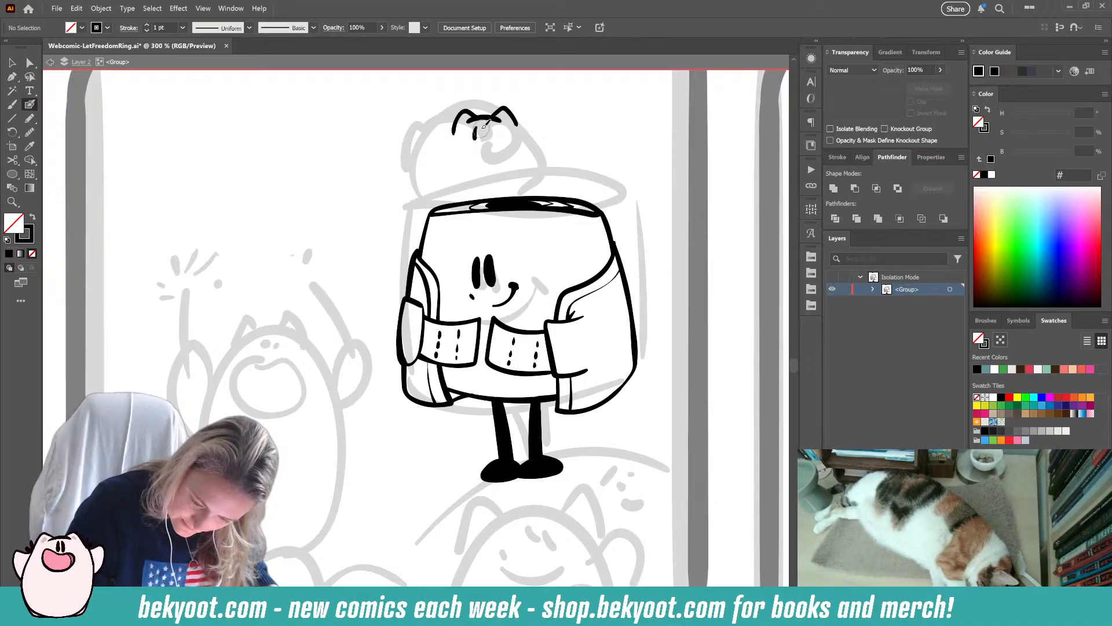
{"action": "mouse_move", "coordinate": [481, 149]}
{"action": "left_mouse_down"}
{"action": "mouse_move", "coordinate": [499, 152]}
{"action": "mouse_move", "coordinate": [527, 131]}
{"action": "left_mouse_up"}
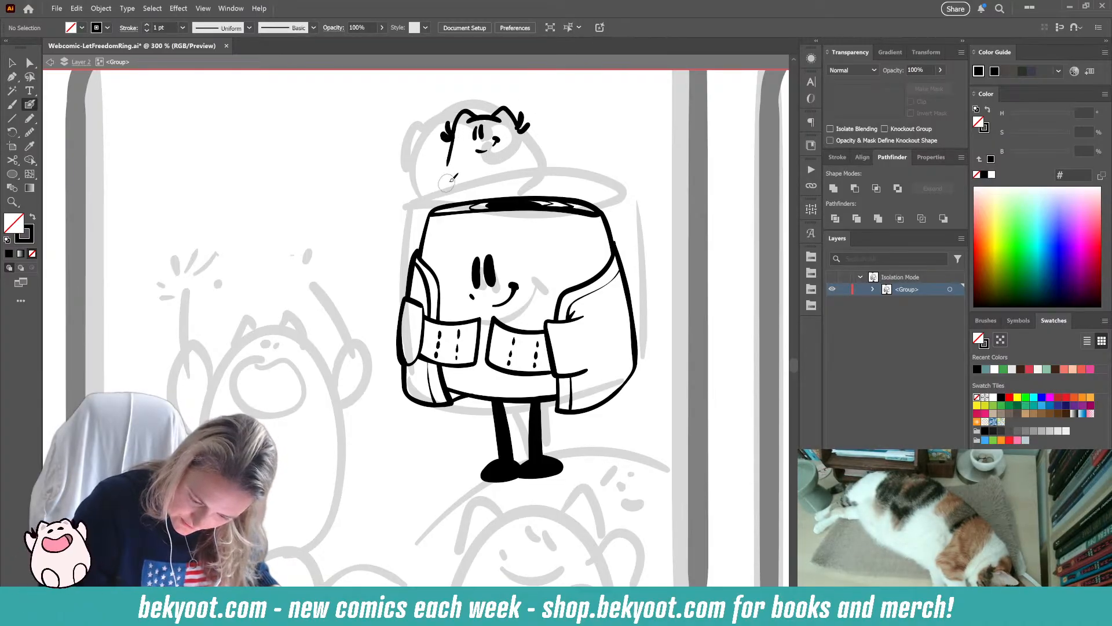
- Isolate the small cat's group and ink its body sides and two rounded feet resting on the large character's head
{"action": "left_click", "coordinate": [468, 132], "text": "ctrl"}
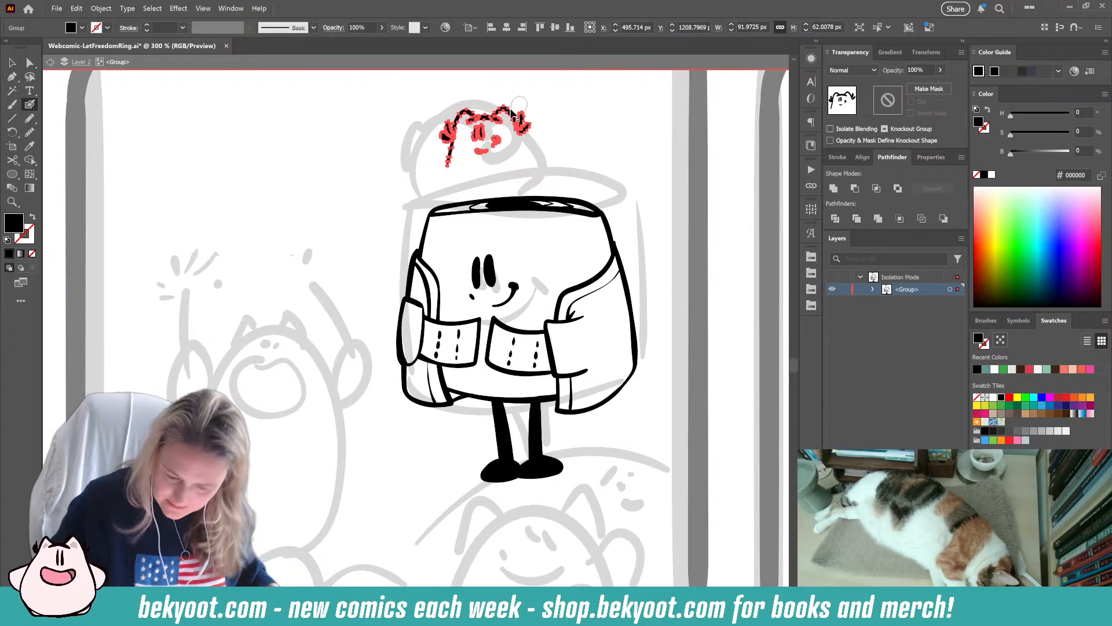
{"action": "double_click", "coordinate": [486, 120]}
{"action": "mouse_move", "coordinate": [519, 120]}
{"action": "left_mouse_down"}
{"action": "mouse_move", "coordinate": [535, 181]}
{"action": "mouse_move", "coordinate": [515, 207]}
{"action": "left_mouse_up"}
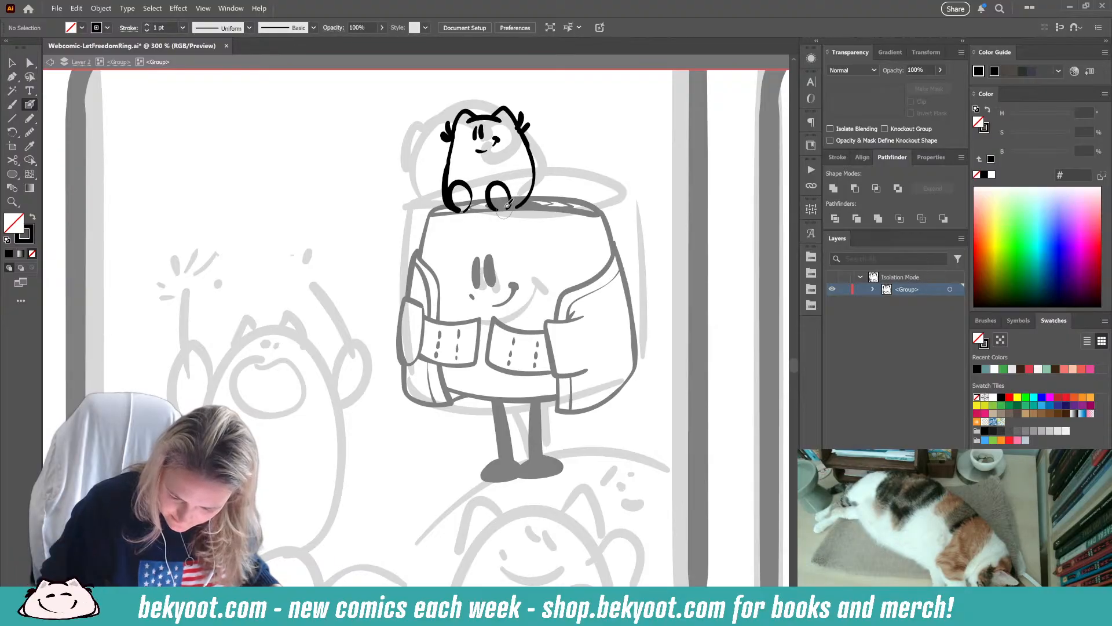
- Select the small cat's eyes, nose and mouth together and nudge them slightly left on its face
{"action": "left_click", "coordinate": [479, 134], "text": "ctrl"}
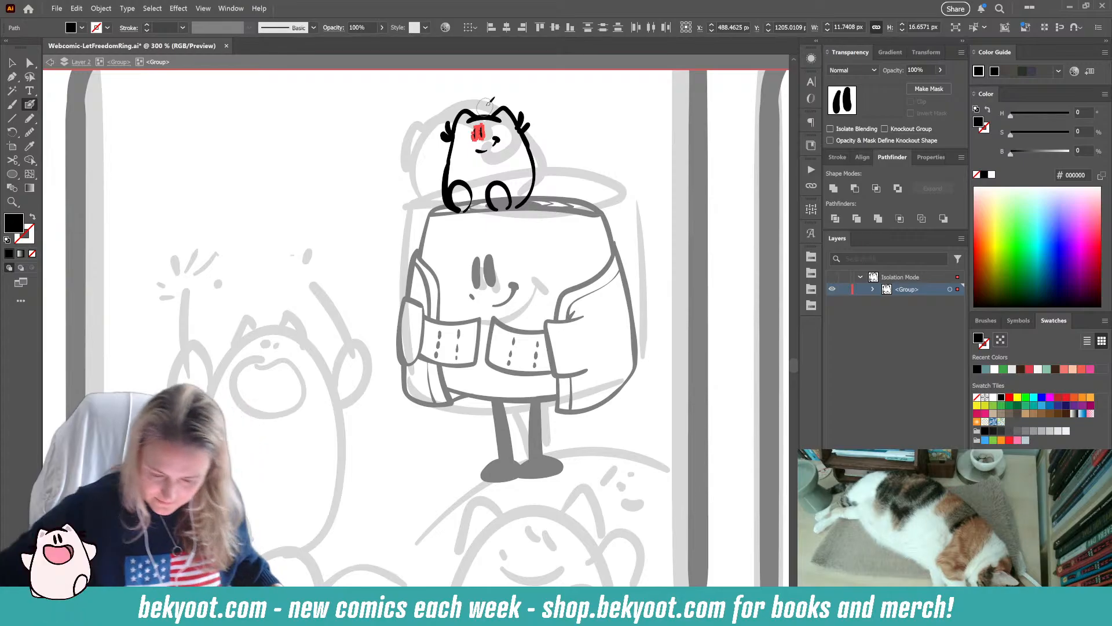
{"action": "key", "text": "ctrl+shift+s"}
{"action": "scroll", "coordinate": [481, 151], "scroll_direction": "up", "scroll_amount": 1}
{"action": "scroll", "coordinate": [482, 151], "scroll_direction": "up", "scroll_amount": 2}
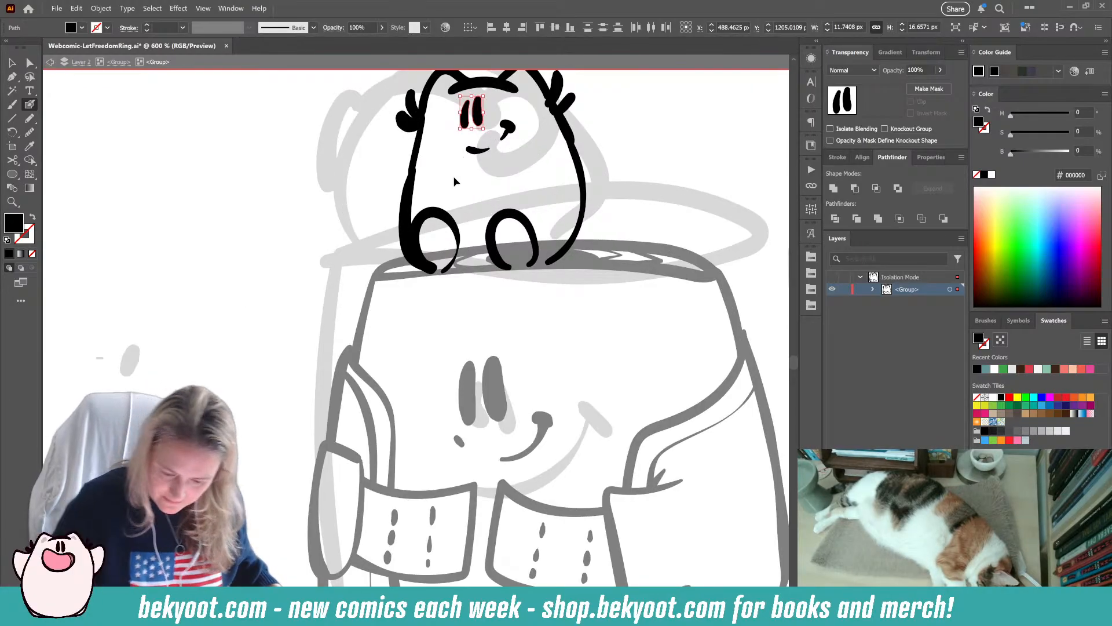
{"action": "left_click_drag", "start_coordinate": [451, 110], "coordinate": [523, 159]}
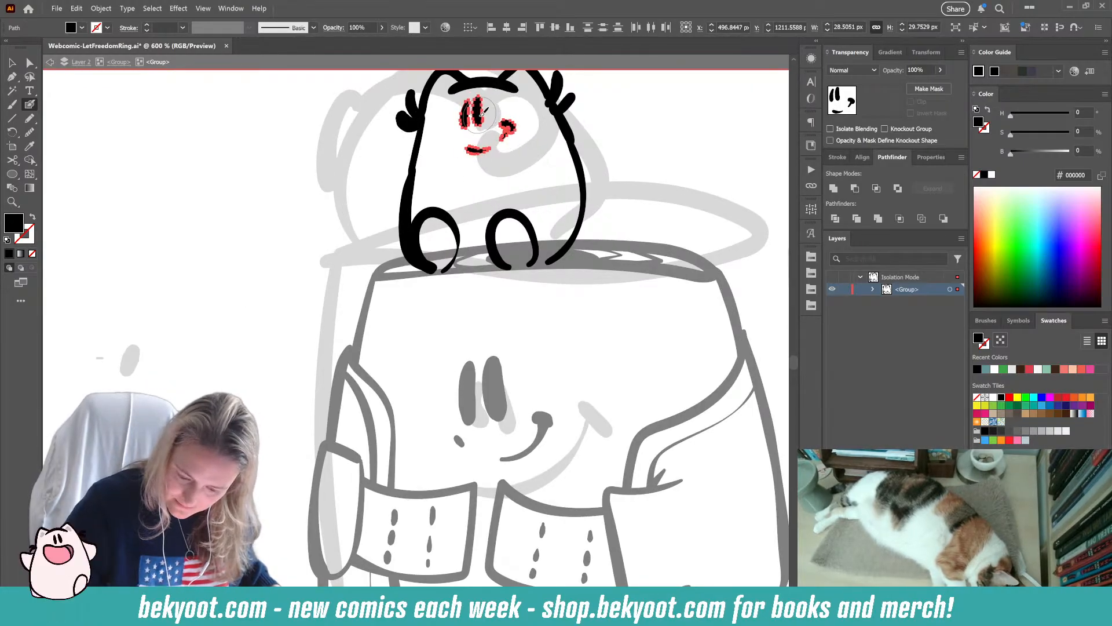
{"action": "mouse_move", "coordinate": [479, 115]}
{"action": "left_mouse_down"}
{"action": "mouse_move", "coordinate": [489, 144]}
{"action": "mouse_move", "coordinate": [472, 125]}
{"action": "mouse_move", "coordinate": [507, 99]}
{"action": "mouse_move", "coordinate": [477, 116]}
{"action": "left_mouse_up"}
{"action": "left_click", "coordinate": [350, 158], "text": "ctrl"}
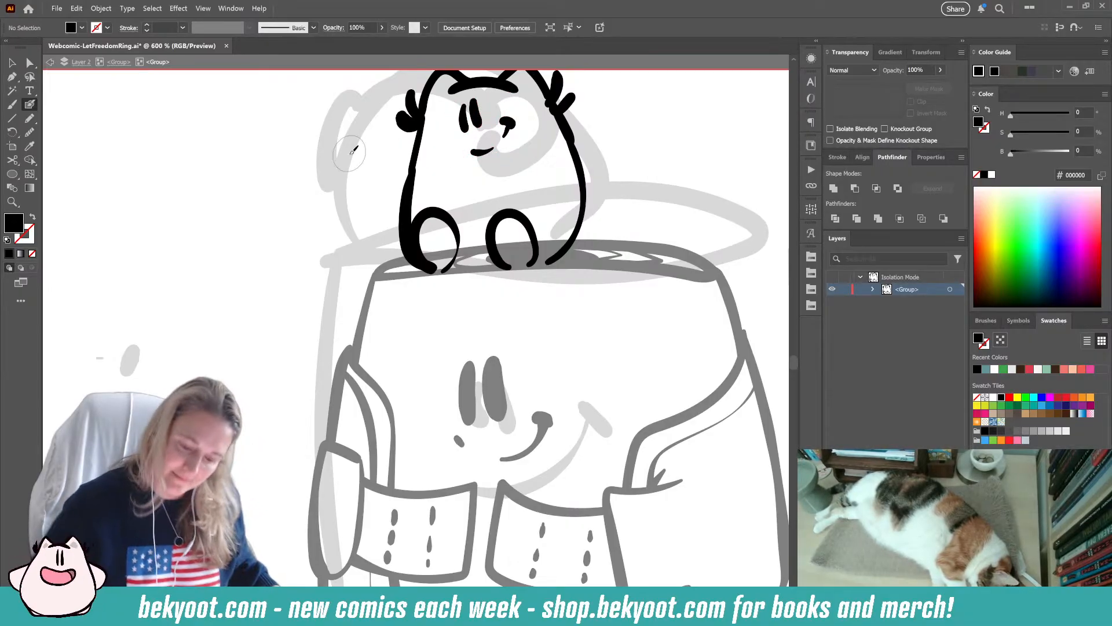
- Simplify the paths of the small cat's two eyes one after the other, the first at 2%
{"action": "scroll", "coordinate": [487, 319], "scroll_direction": "down", "scroll_amount": 3}
{"action": "left_click_drag", "start_coordinate": [527, 302], "coordinate": [472, 301]}
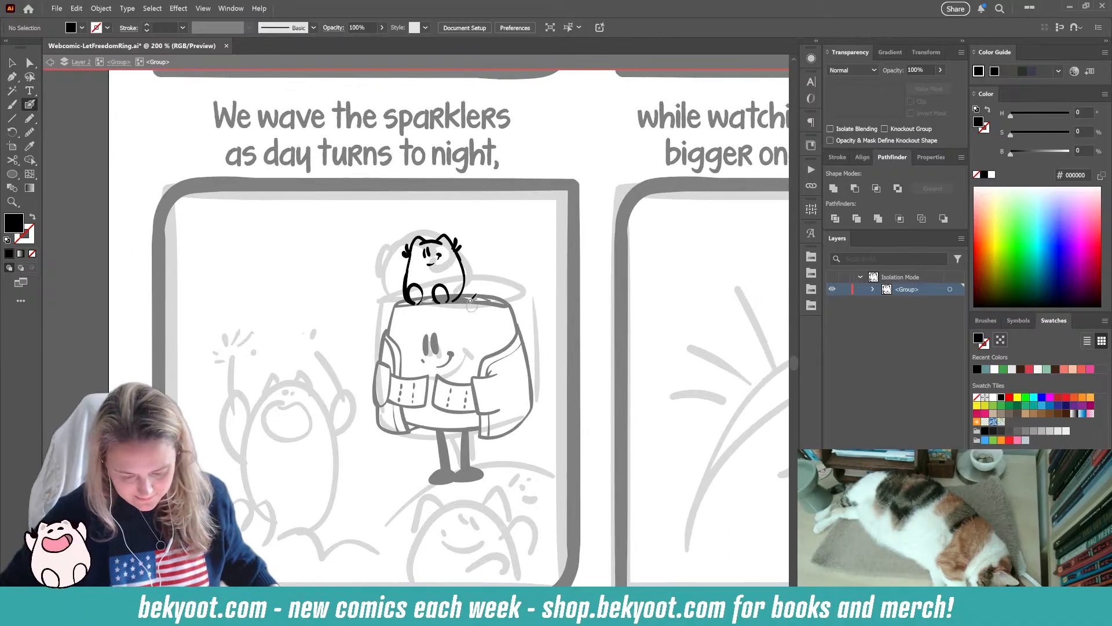
{"action": "scroll", "coordinate": [471, 299], "scroll_direction": "up", "scroll_amount": 2}
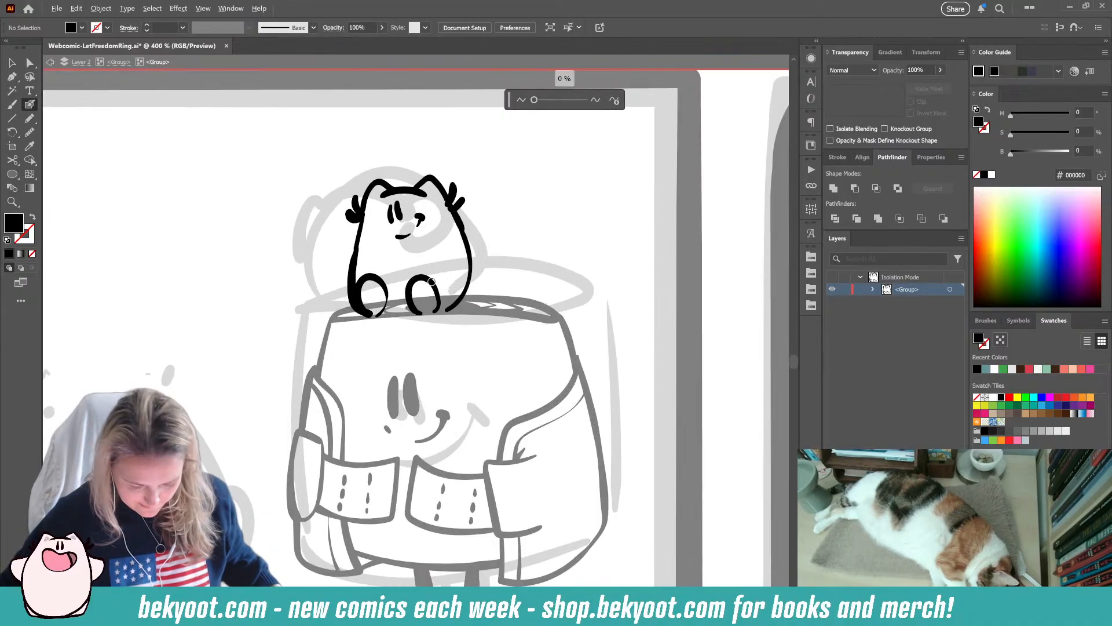
{"action": "left_click", "coordinate": [399, 215], "text": "ctrl"}
{"action": "key", "text": "F2"}
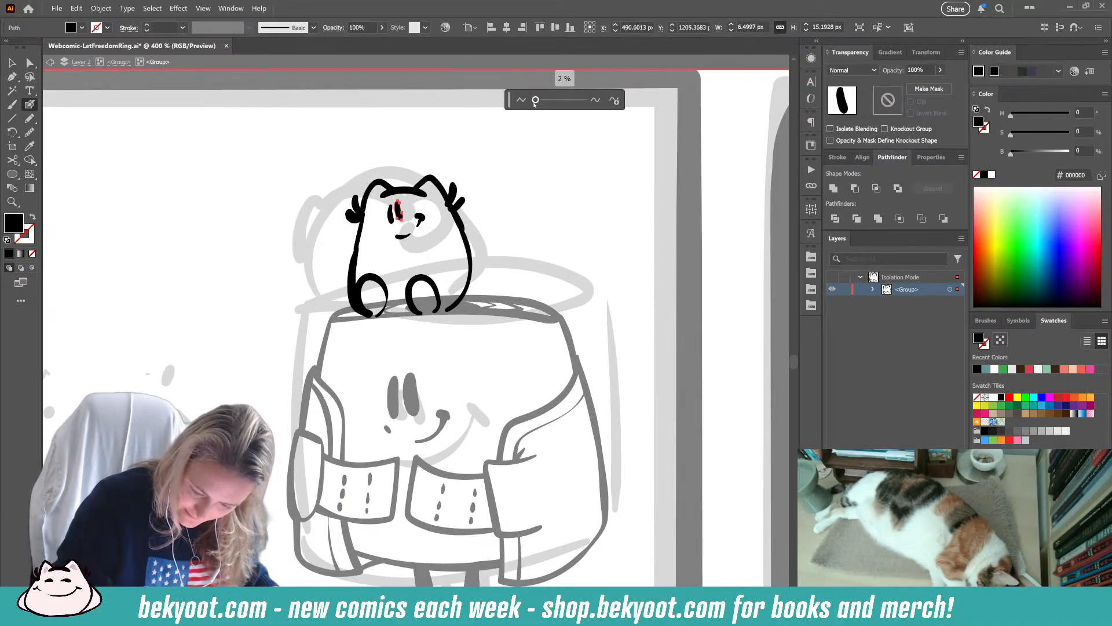
{"action": "left_click", "coordinate": [491, 184], "text": "ctrl"}
{"action": "left_click", "coordinate": [392, 215], "text": "ctrl"}
{"action": "key", "text": "F2"}
{"action": "left_click_drag", "start_coordinate": [533, 101], "coordinate": [534, 102]}
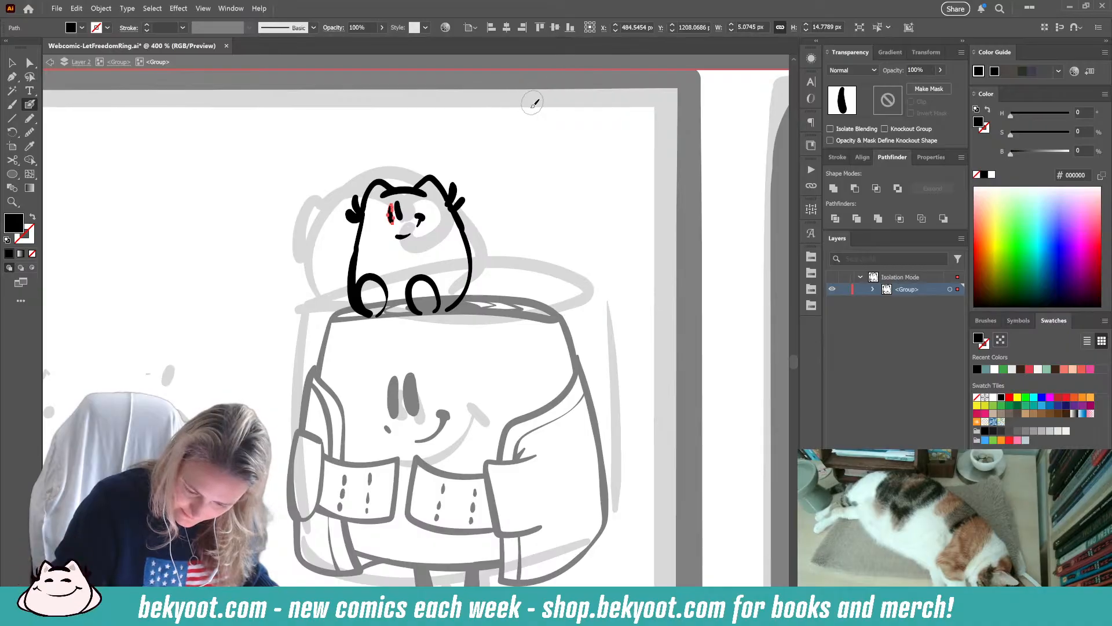
{"action": "left_click", "coordinate": [497, 203], "text": "ctrl"}
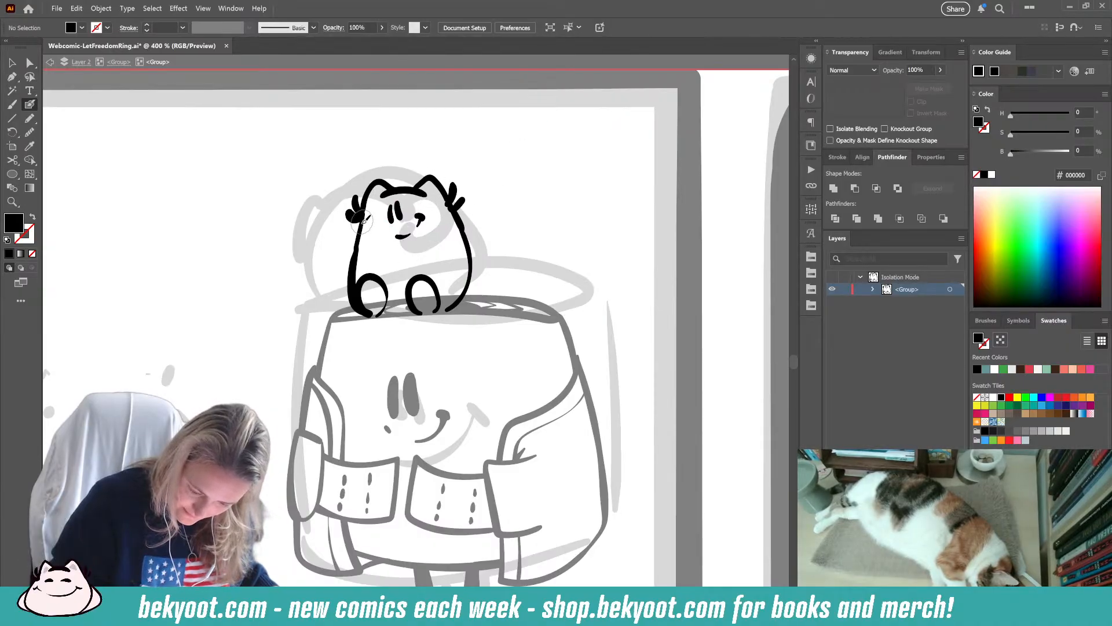
- Try inking a curved shape over the small cat's left ear and raised paw, and undo it
{"action": "left_click_drag", "start_coordinate": [373, 205], "coordinate": [367, 221]}
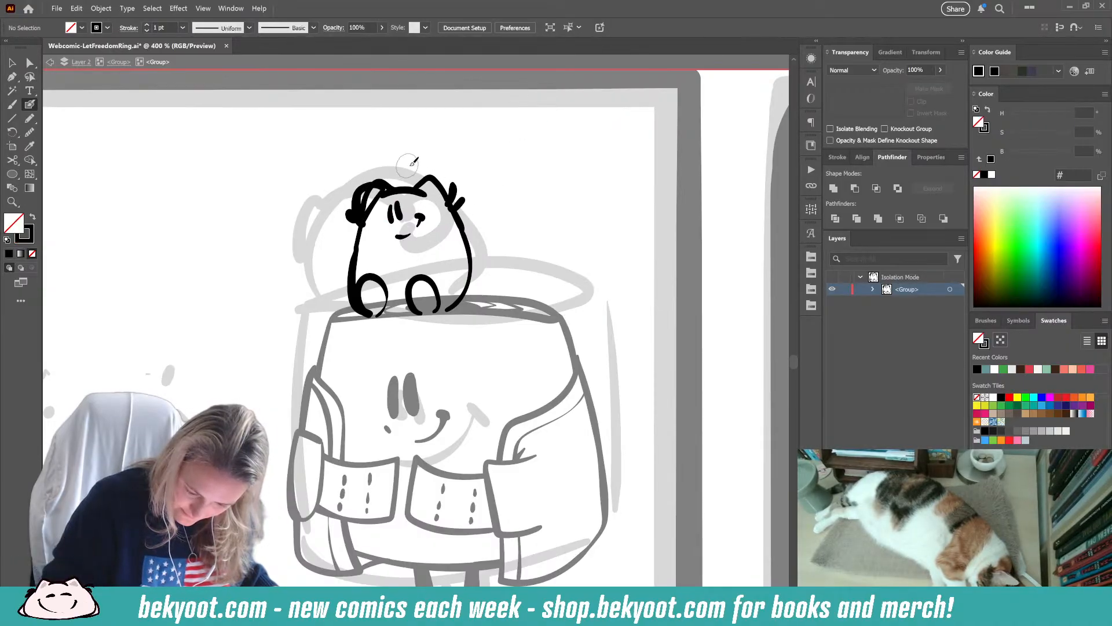
{"action": "key", "text": "ctrl+z"}
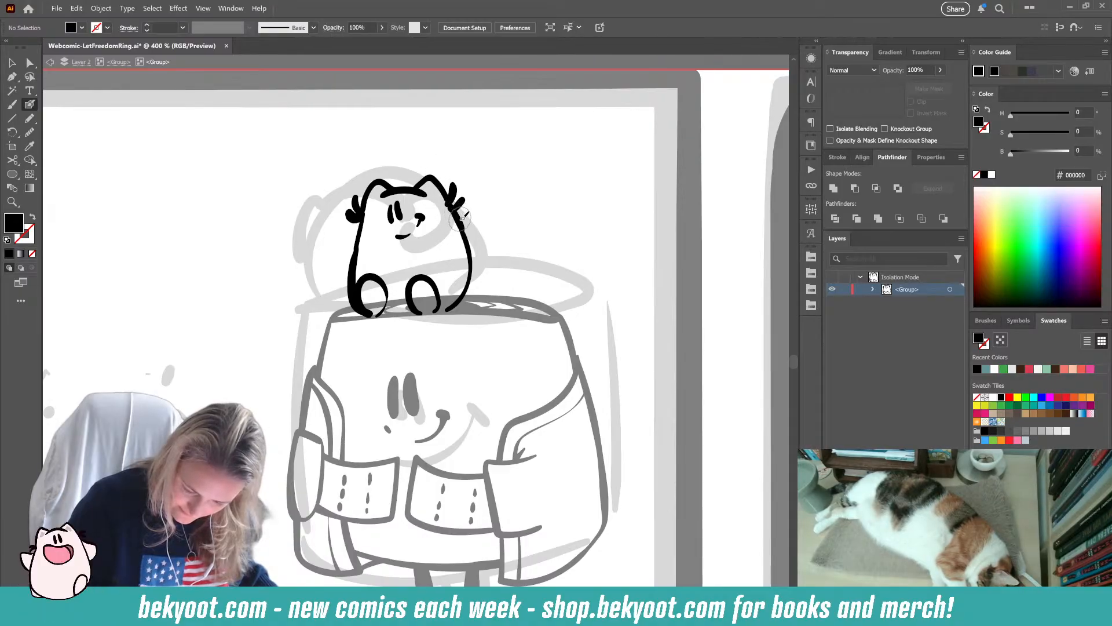
{"action": "left_click_drag", "start_coordinate": [462, 205], "coordinate": [460, 201]}
{"action": "left_click", "coordinate": [485, 202], "text": "ctrl"}
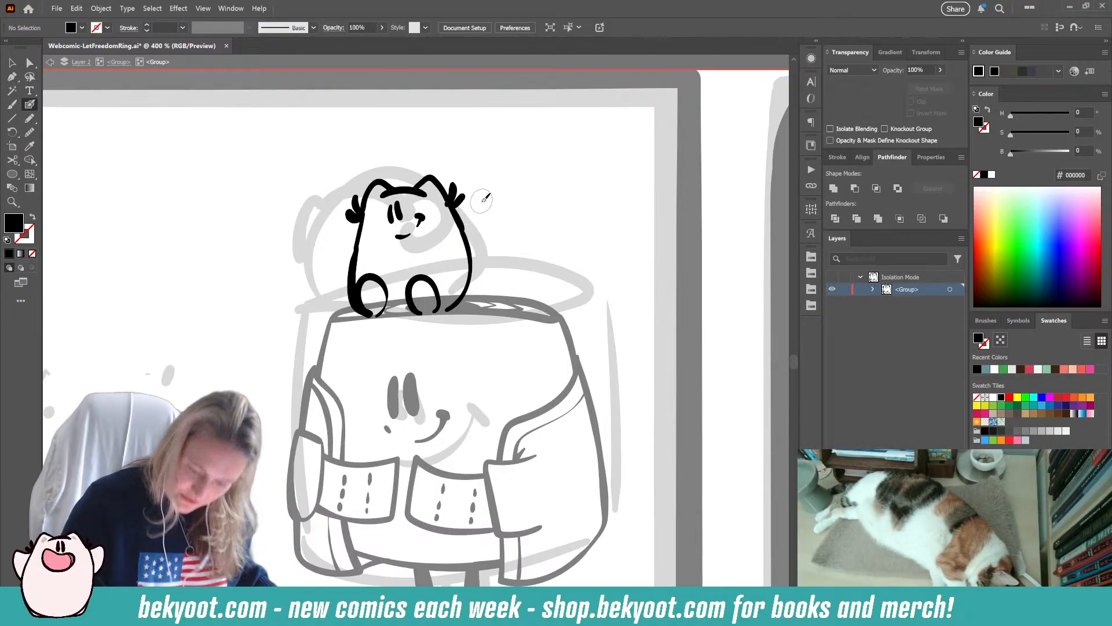
- Ink two curved lines branching across the small cat's belly above its feet and delete its eyes, nose and mouth
{"action": "left_click_drag", "start_coordinate": [407, 244], "coordinate": [413, 265]}
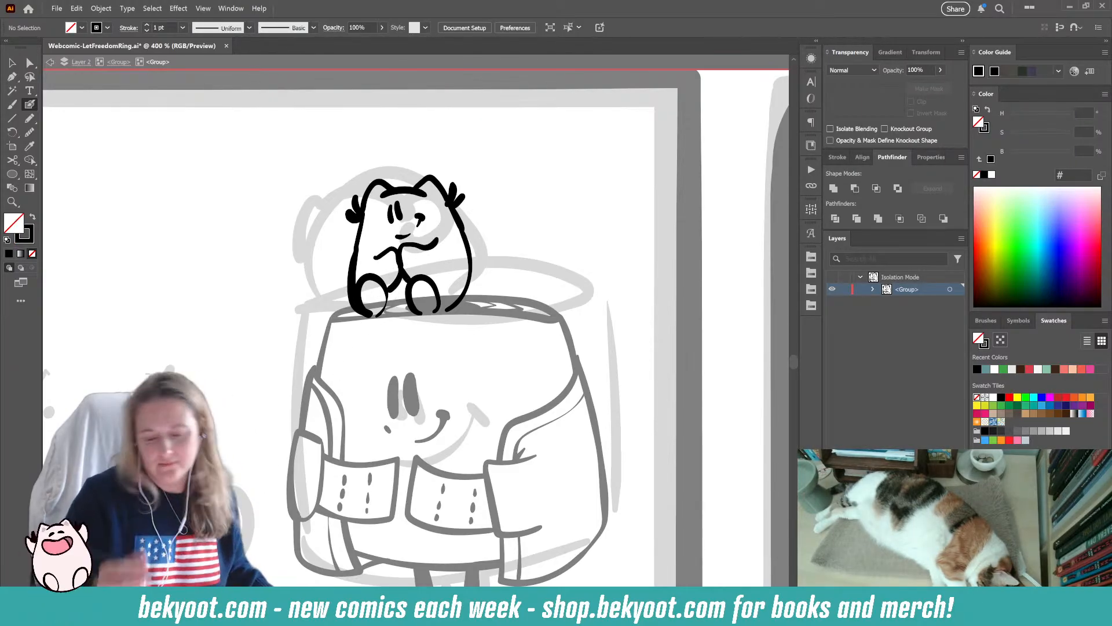
{"action": "left_click_drag", "start_coordinate": [383, 197], "coordinate": [424, 234]}
{"action": "key", "text": "ctrl+z"}
{"action": "left_click", "coordinate": [513, 188], "text": "ctrl"}
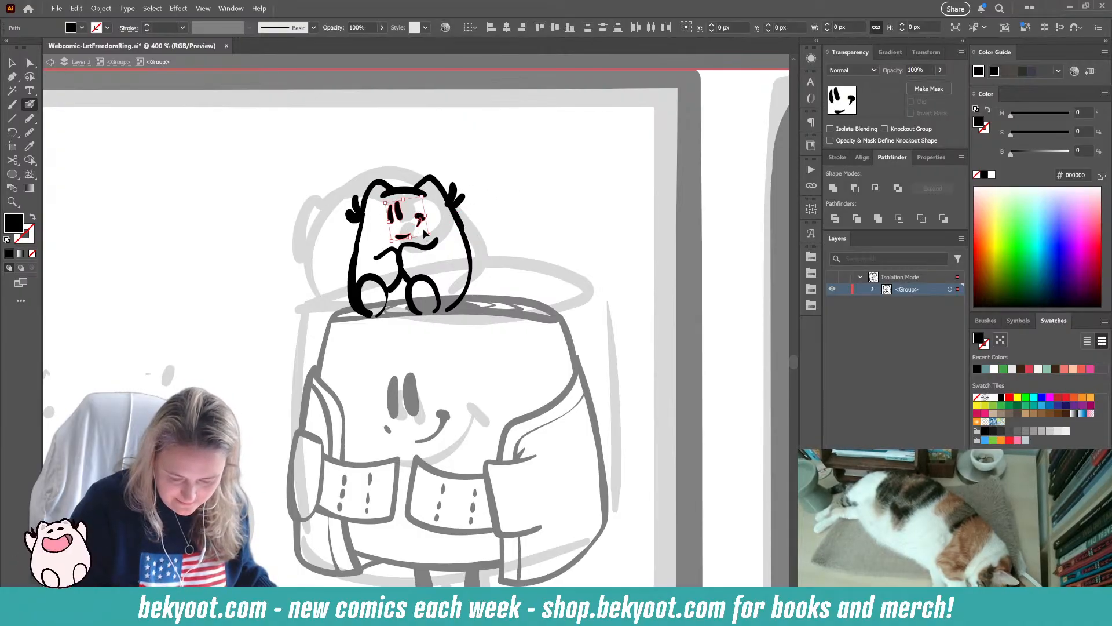
{"action": "key", "text": "Delete"}
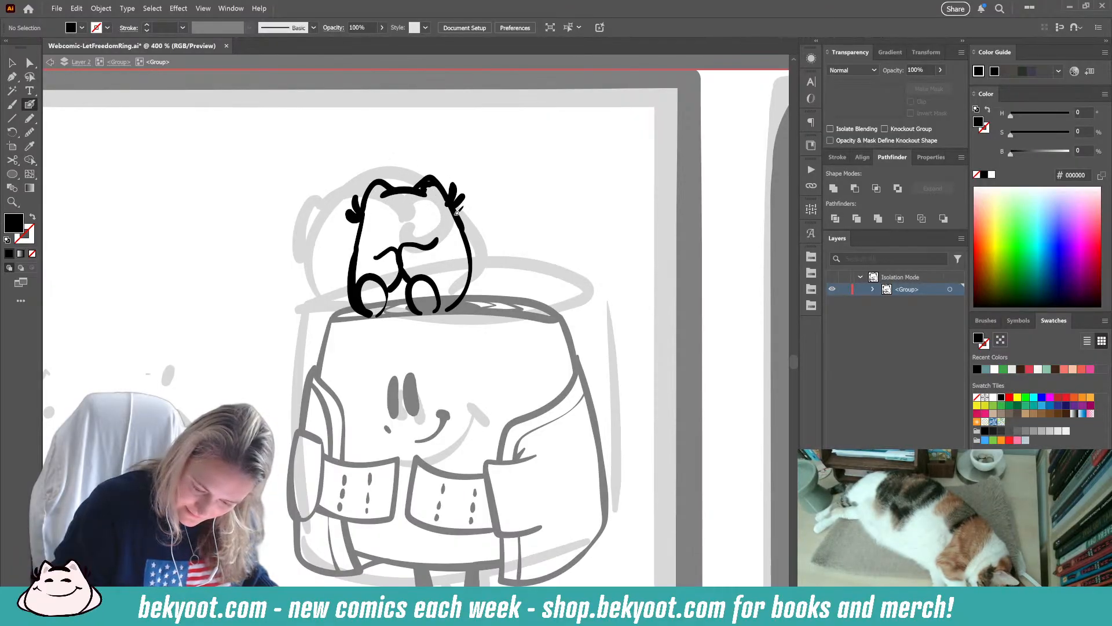
- Try inking large curves from the top of the small cat's head around both ears, undoing each attempt
{"action": "left_click_drag", "start_coordinate": [436, 203], "coordinate": [428, 182]}
{"action": "key", "text": "ctrl+z"}
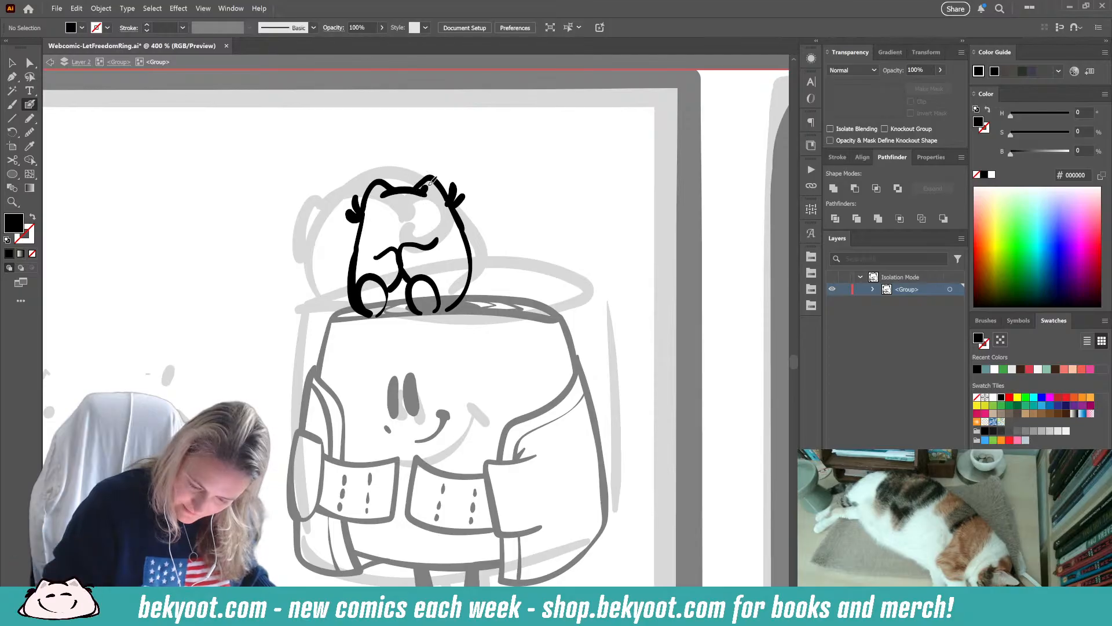
{"action": "key", "text": "shift+x"}
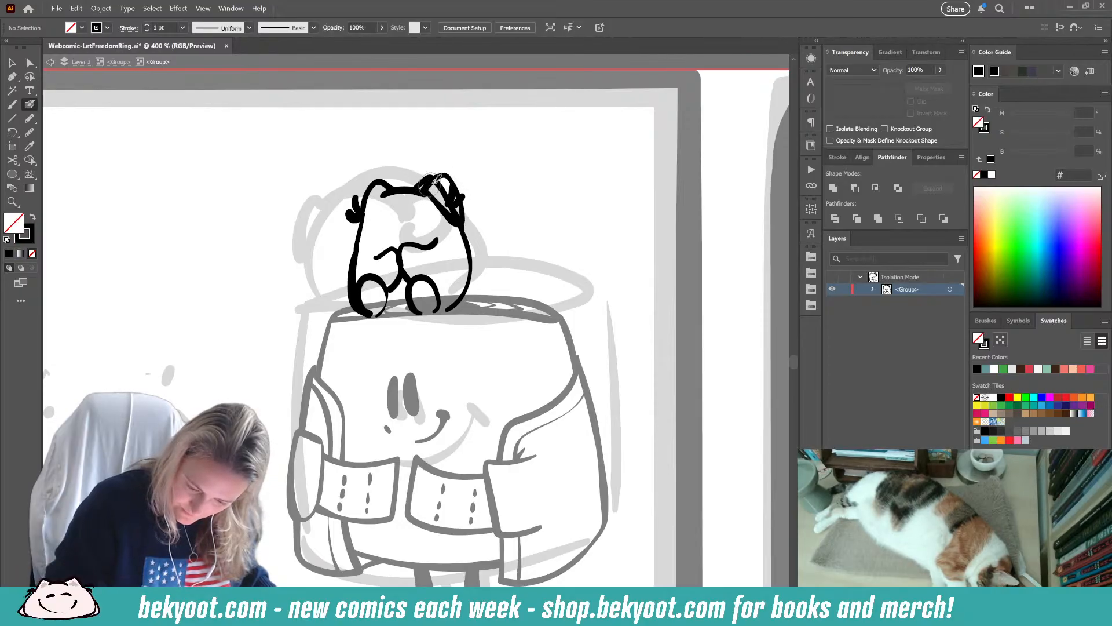
{"action": "key", "text": "ctrl+z"}
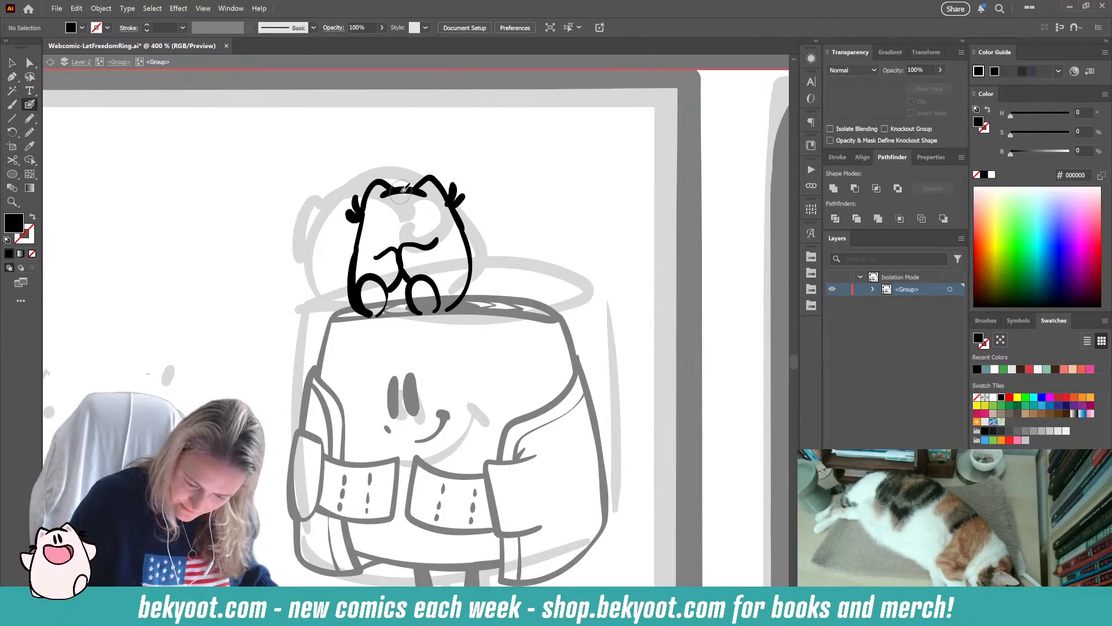
{"action": "mouse_move", "coordinate": [401, 190]}
{"action": "left_mouse_down"}
{"action": "mouse_move", "coordinate": [384, 175]}
{"action": "mouse_move", "coordinate": [366, 183]}
{"action": "mouse_move", "coordinate": [358, 228]}
{"action": "mouse_move", "coordinate": [413, 191]}
{"action": "mouse_move", "coordinate": [461, 217]}
{"action": "mouse_move", "coordinate": [456, 191]}
{"action": "mouse_move", "coordinate": [431, 172]}
{"action": "mouse_move", "coordinate": [413, 186]}
{"action": "mouse_move", "coordinate": [393, 174]}
{"action": "mouse_move", "coordinate": [417, 183]}
{"action": "left_mouse_up"}
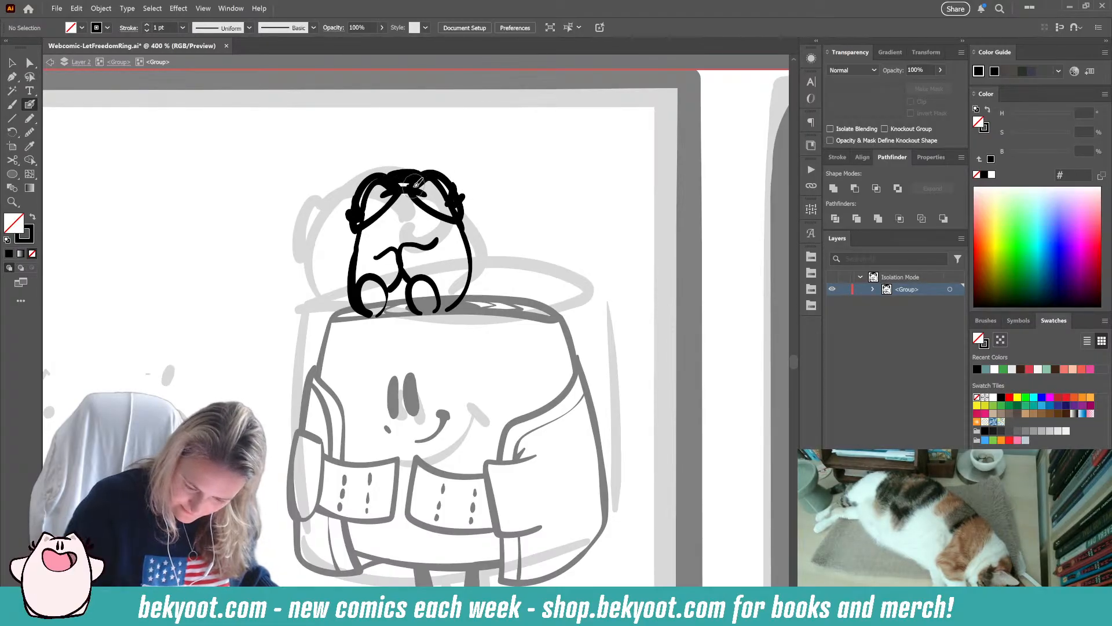
{"action": "key", "text": "ctrl+z"}
{"action": "key", "text": "ctrl+z"}
{"action": "key", "text": "ctrl+z"}
{"action": "key", "text": "ctrl+z"}
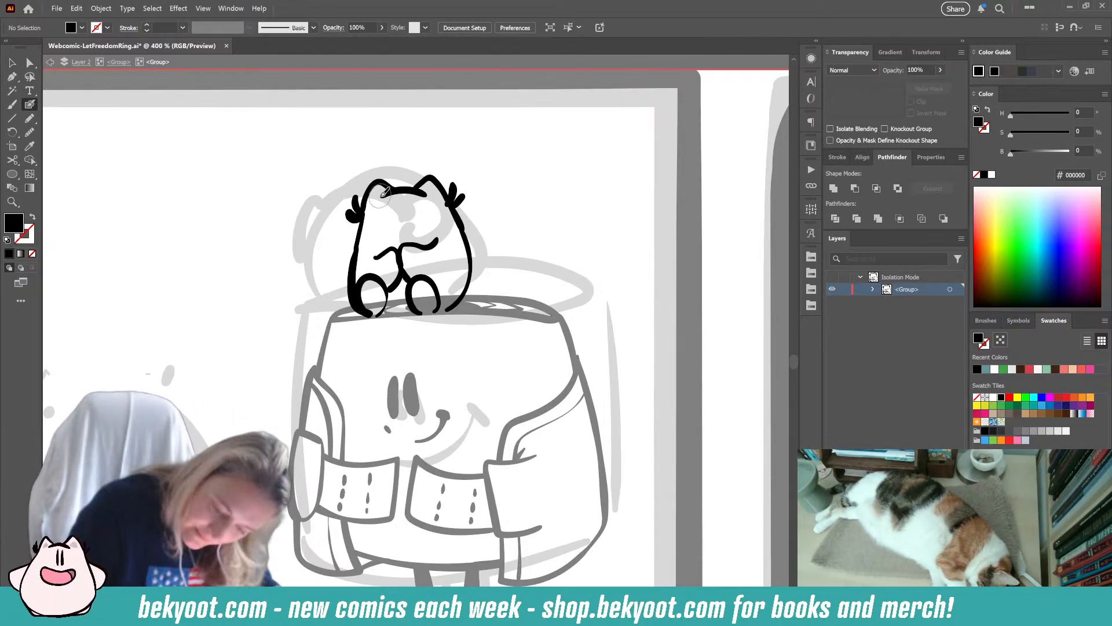
- Ink an arc between the small cat's ears with curved inner-ear lines, and two short horizontal eyes below it
{"action": "left_click_drag", "start_coordinate": [386, 184], "coordinate": [371, 206]}
{"action": "key", "text": "ctrl+z"}
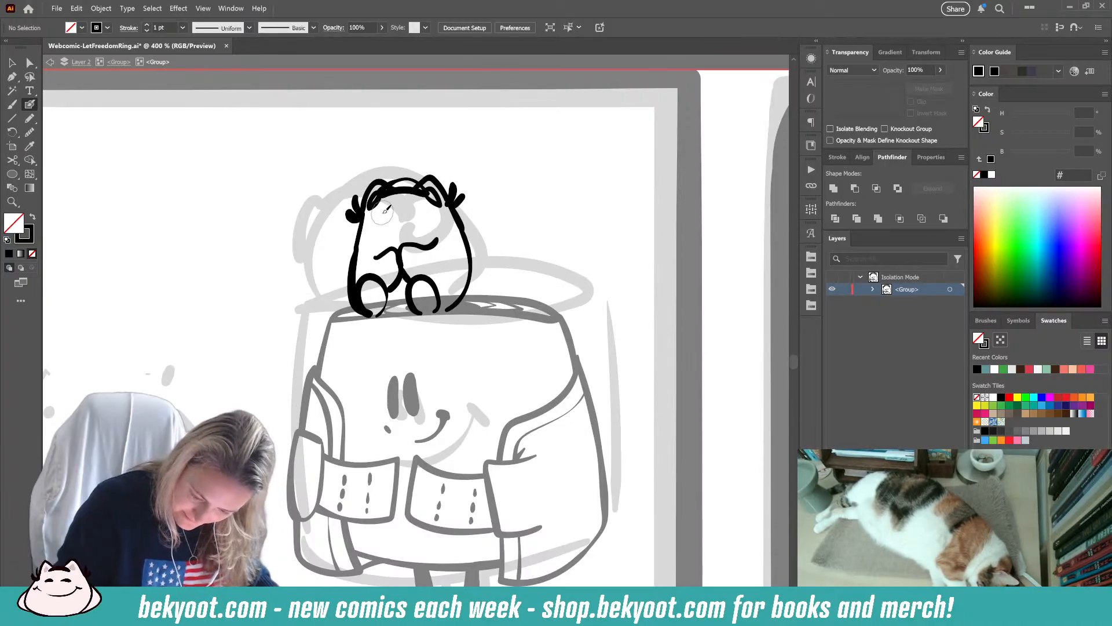
{"action": "left_click_drag", "start_coordinate": [382, 207], "coordinate": [383, 209]}
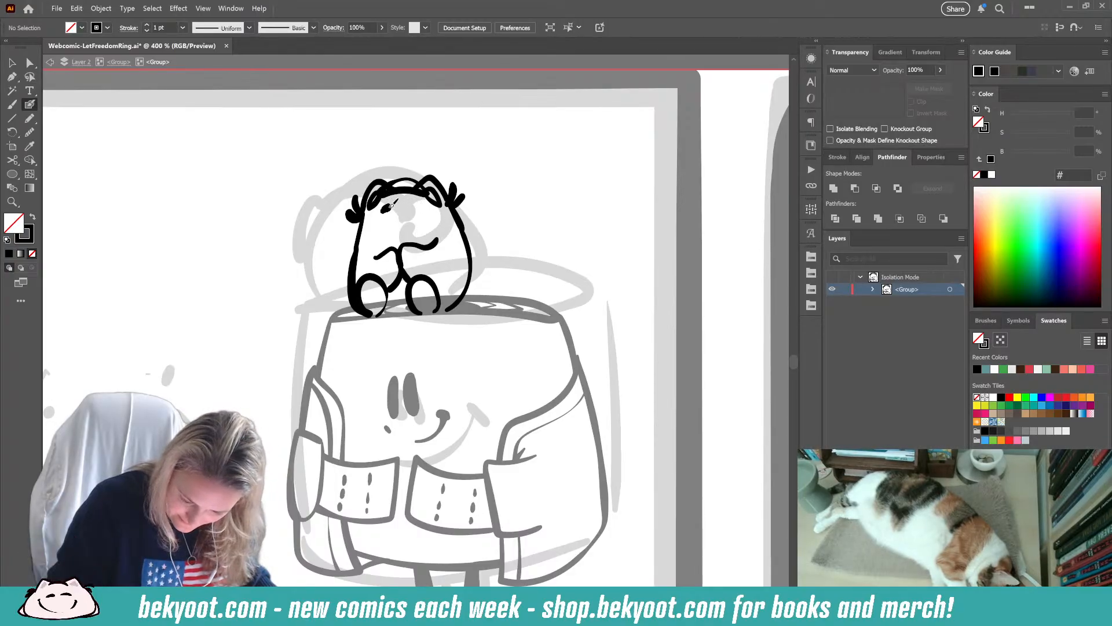
{"action": "key", "text": "ctrl+z"}
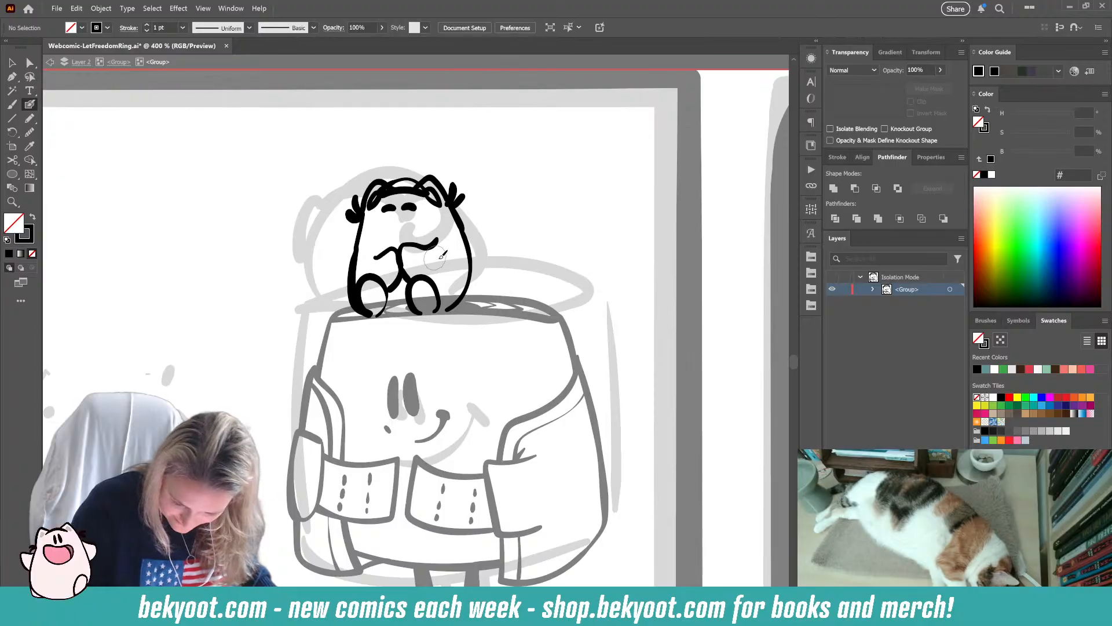
- Move the small cat's two new eyes slightly up and ink a small cheek mark and a curved smile below them
{"action": "left_click", "coordinate": [389, 208], "text": "ctrl"}
{"action": "left_click", "coordinate": [409, 207], "text": "ctrl+shift"}
{"action": "left_click_drag", "start_coordinate": [423, 198], "coordinate": [423, 197]}
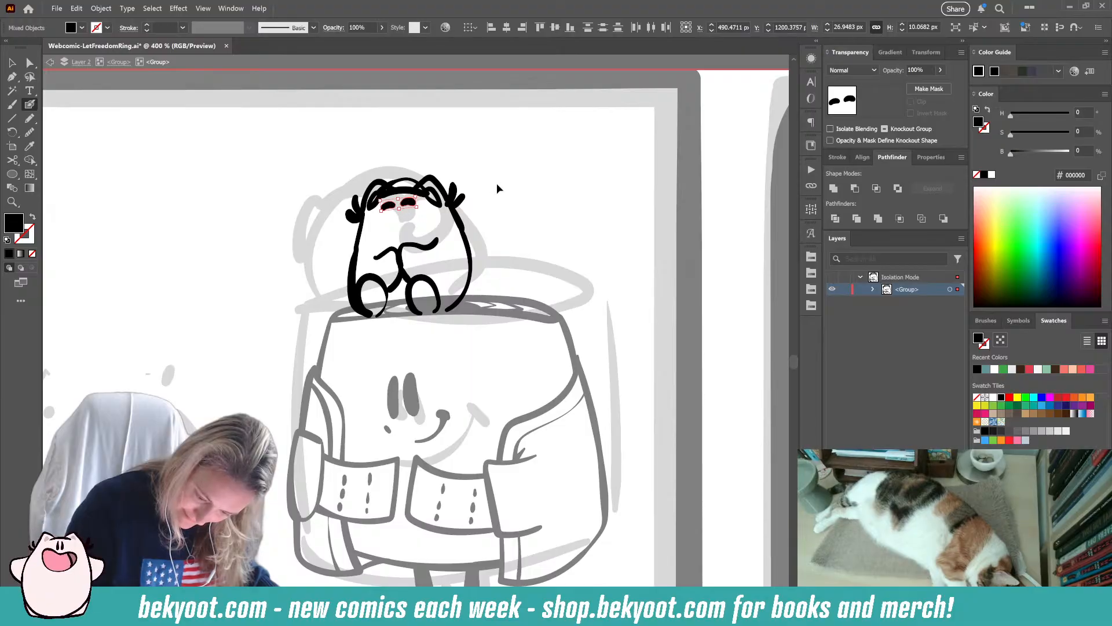
{"action": "left_click", "coordinate": [498, 184], "text": "ctrl"}
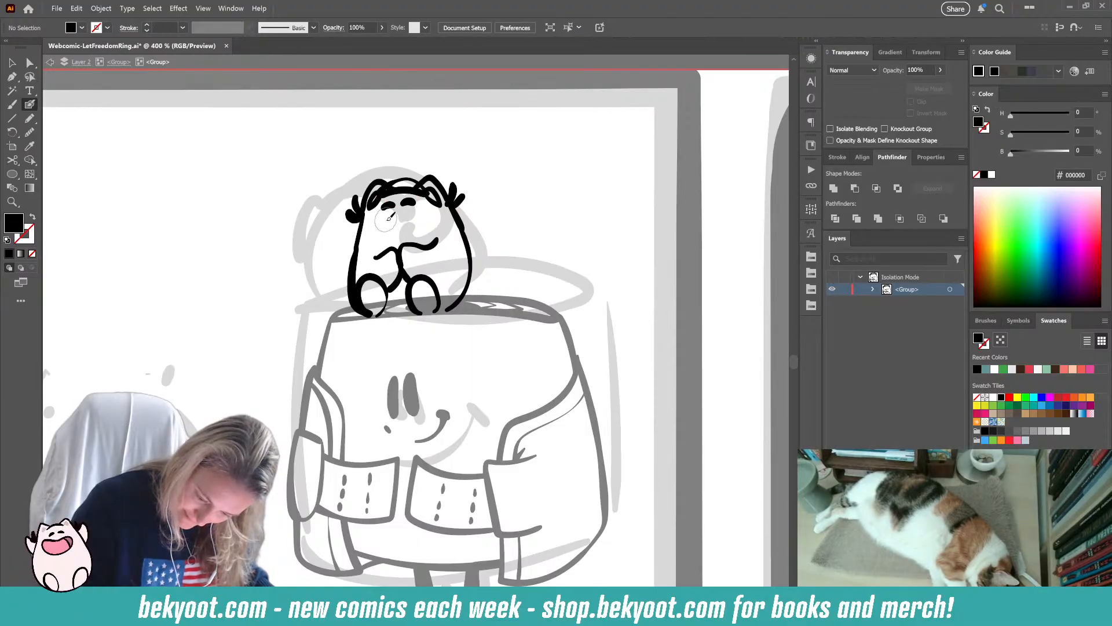
{"action": "left_click", "coordinate": [388, 221]}
{"action": "left_click_drag", "start_coordinate": [406, 225], "coordinate": [427, 206]}
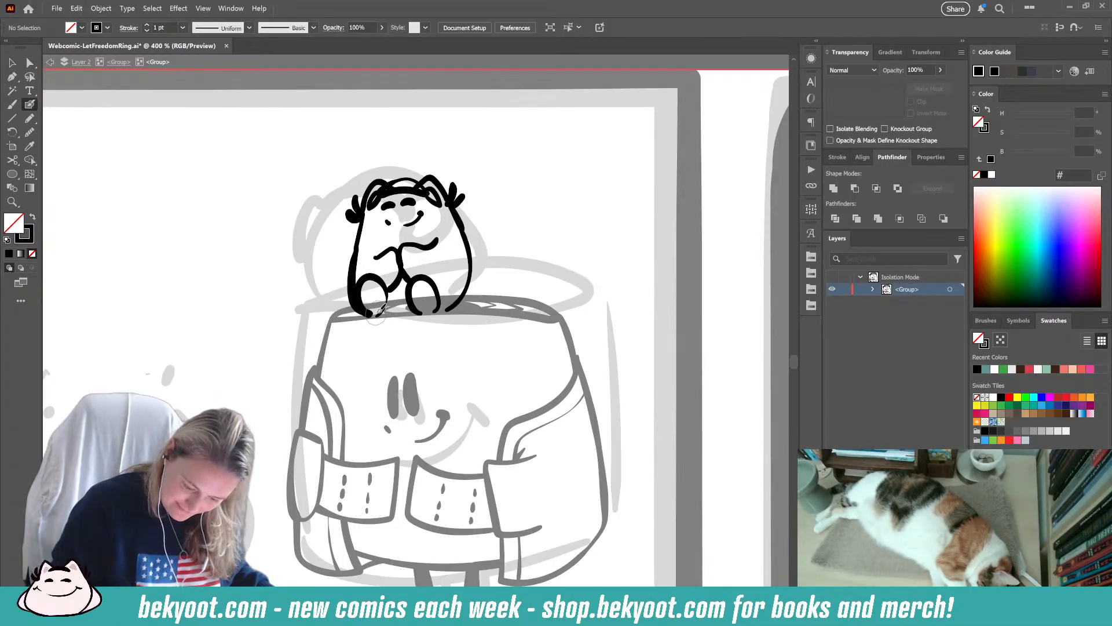
- Scale the whole small cat down to about 81 by 92 px and shift it slightly right on the large character's head
{"action": "left_click", "coordinate": [11, 64]}
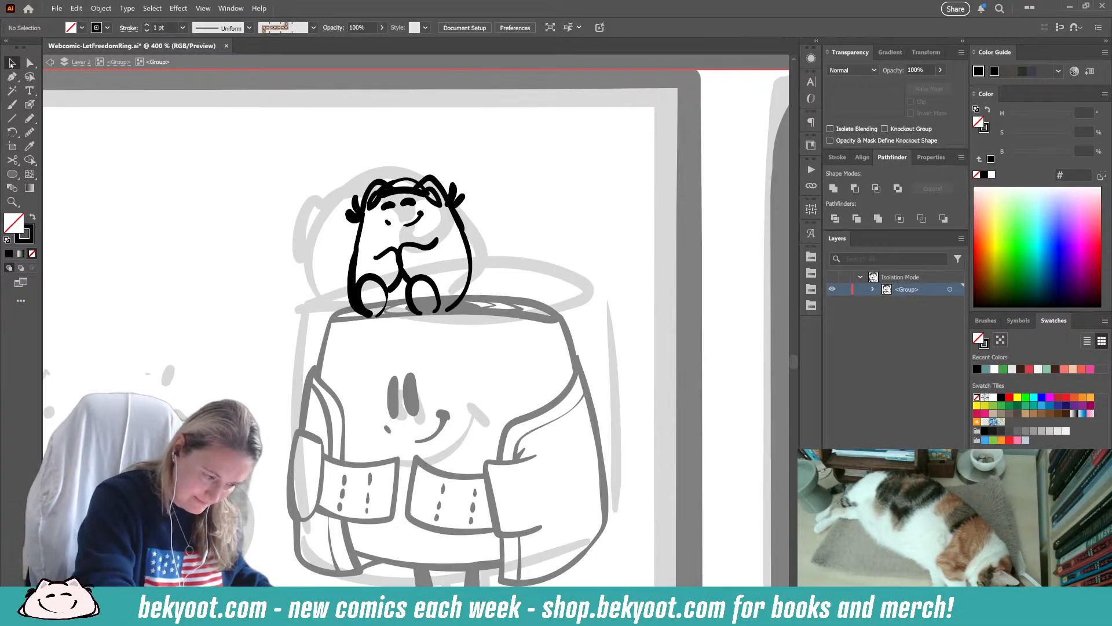
{"action": "left_click_drag", "start_coordinate": [330, 164], "coordinate": [464, 293]}
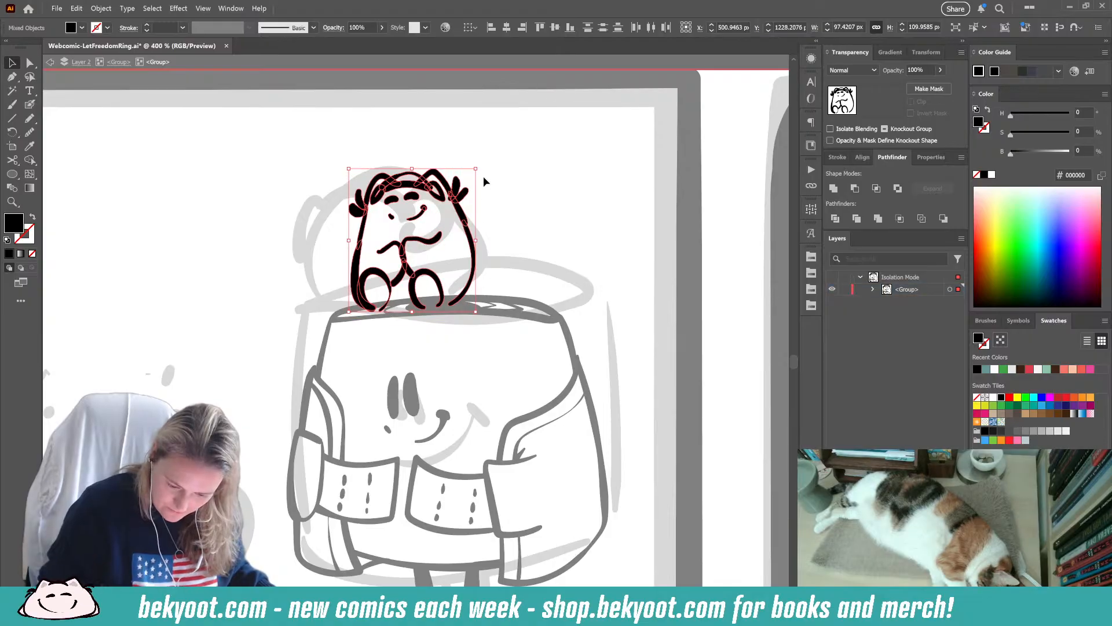
{"action": "left_click_drag", "start_coordinate": [476, 169], "coordinate": [455, 192]}
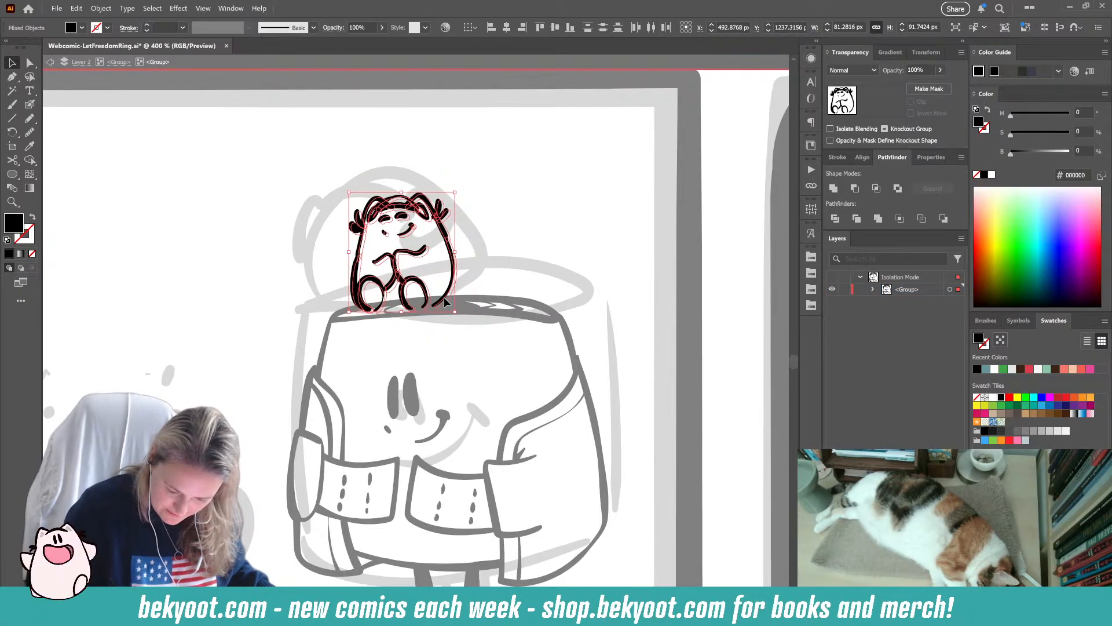
{"action": "left_click_drag", "start_coordinate": [444, 297], "coordinate": [449, 298]}
{"action": "left_click", "coordinate": [238, 365]}
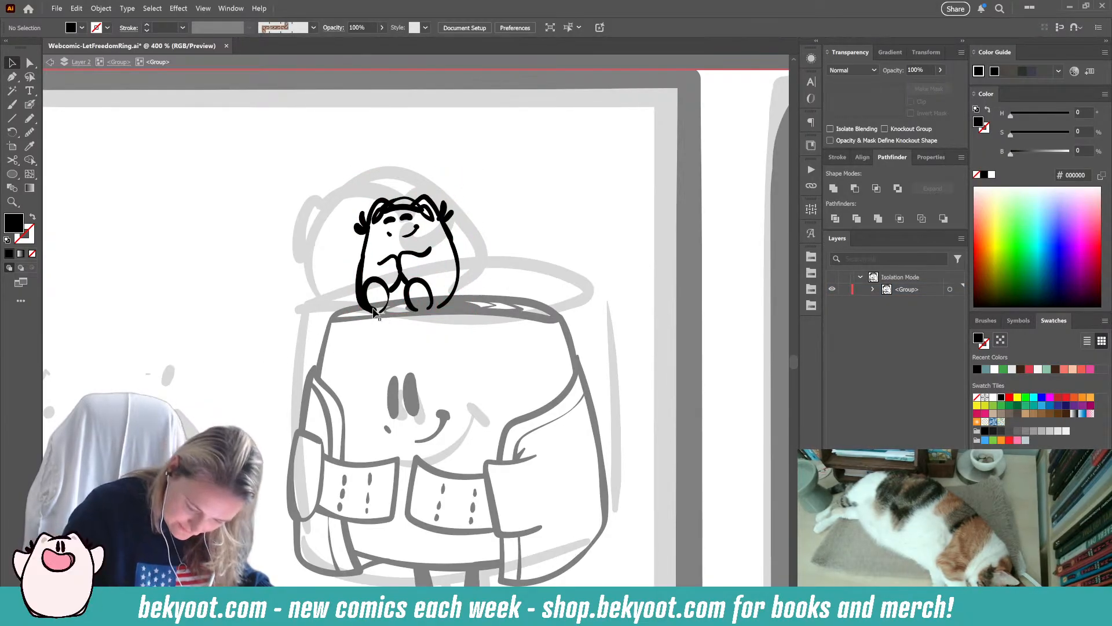
- Close the feet and bottom outline of the small seated character with the Blob Brush and raise its arm lines slightly on the body
{"action": "key", "text": "shift+b"}
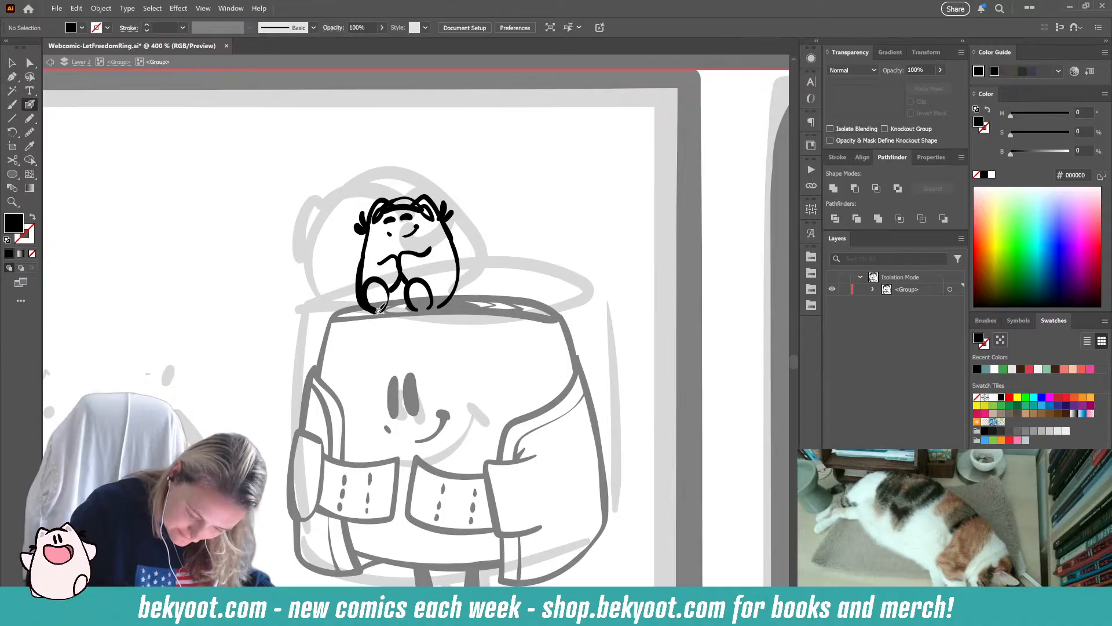
{"action": "left_click_drag", "start_coordinate": [379, 312], "coordinate": [435, 309]}
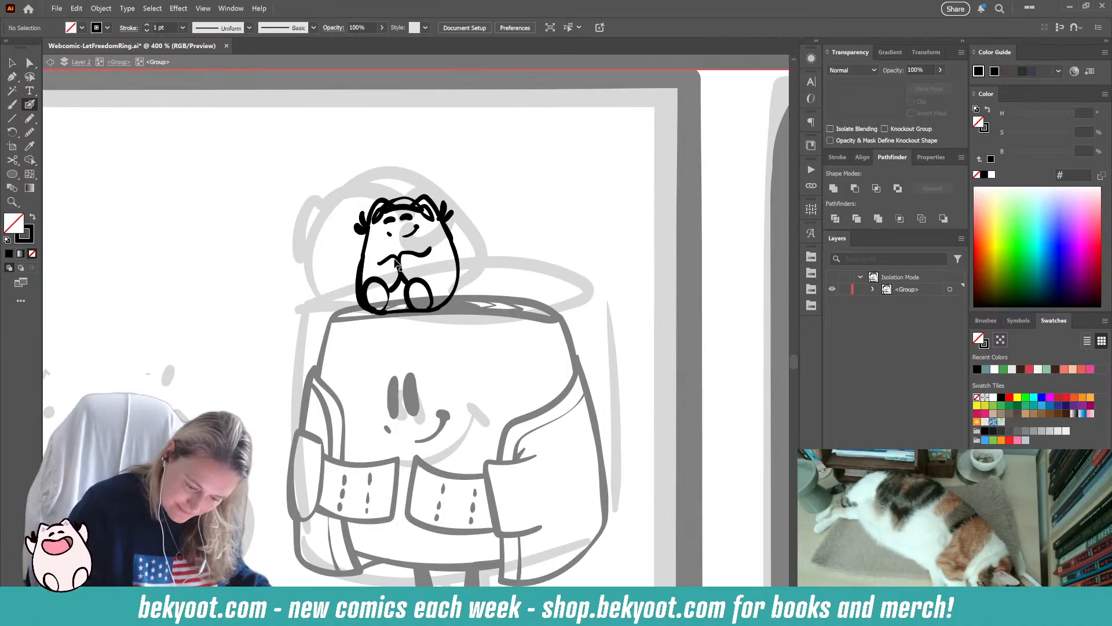
{"action": "mouse_move", "coordinate": [396, 263]}
{"action": "left_mouse_down"}
{"action": "mouse_move", "coordinate": [411, 290]}
{"action": "mouse_move", "coordinate": [404, 268]}
{"action": "left_mouse_up"}
{"action": "left_click", "coordinate": [474, 219], "text": "ctrl"}
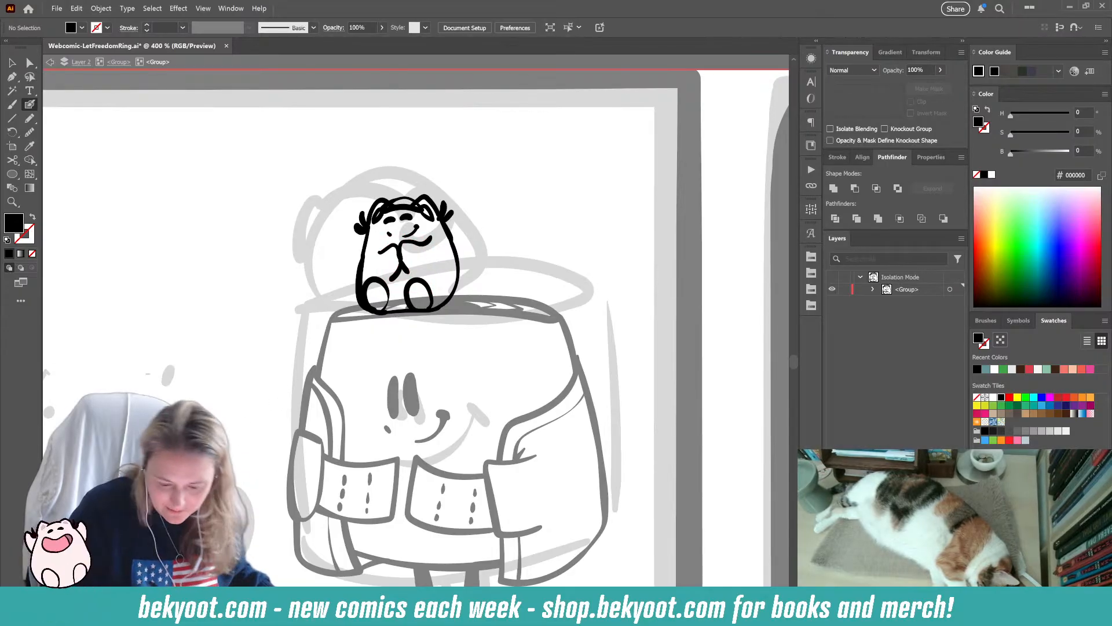
{"action": "key", "text": "shift+x"}
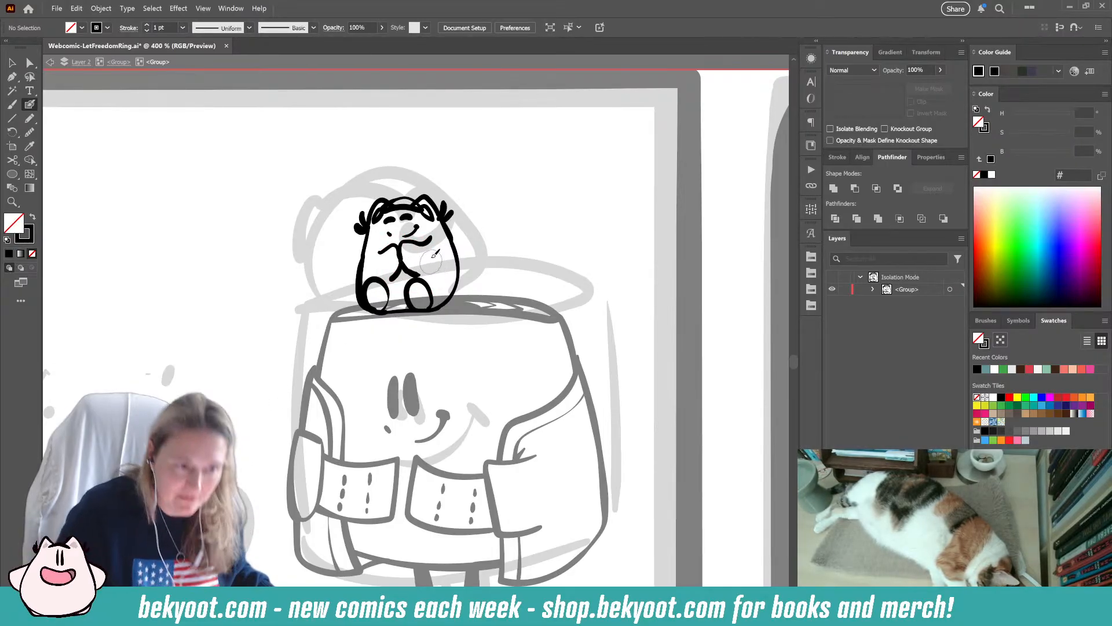
{"action": "key", "text": "shift+x"}
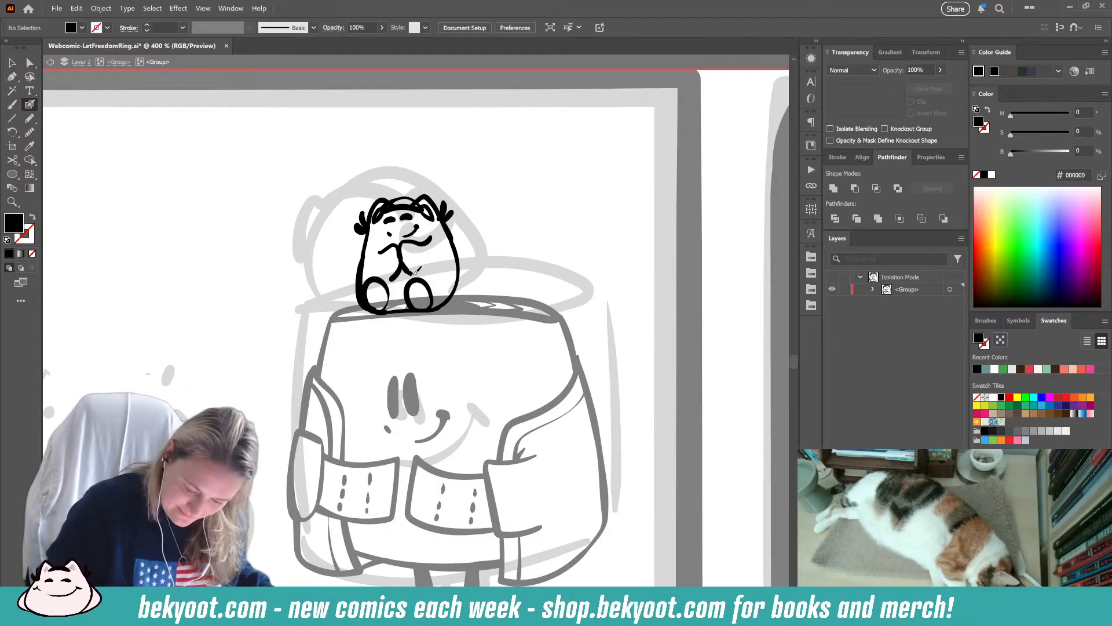
{"action": "key", "text": "shift+x"}
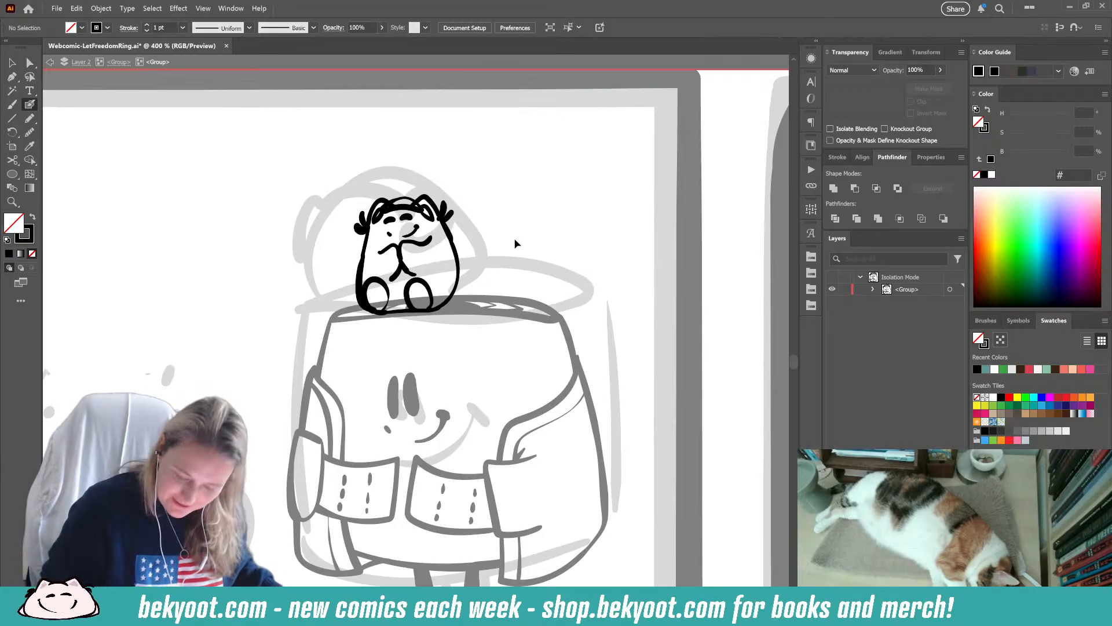
- Redraw the small character's left side outline down to its bottom edge and erase the part overlapping the foot
{"action": "left_click_drag", "start_coordinate": [363, 254], "coordinate": [375, 312]}
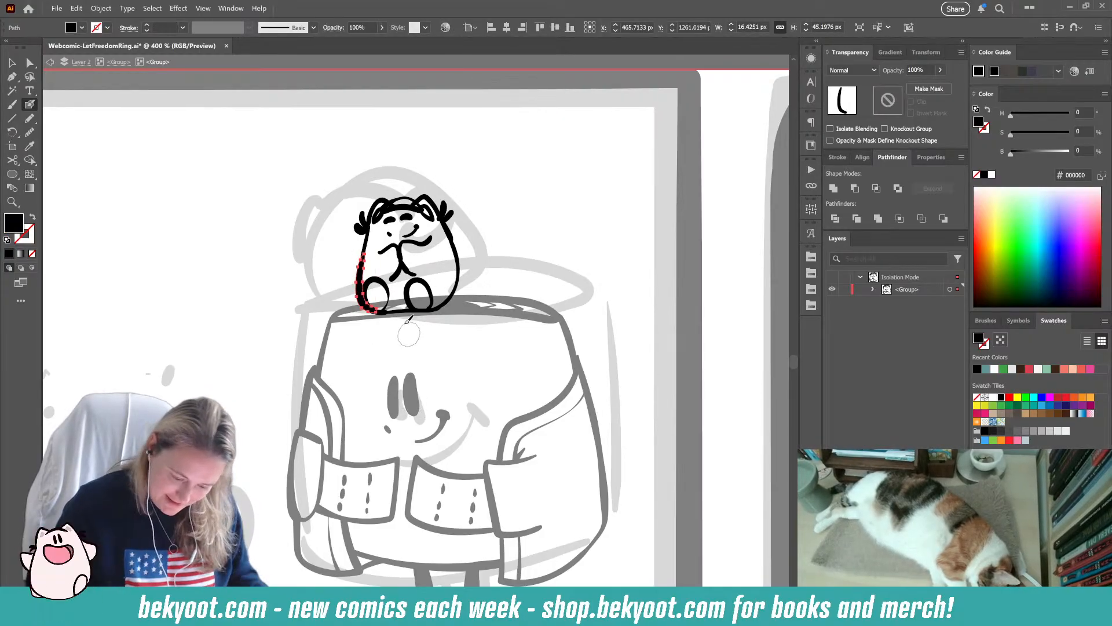
{"action": "key", "text": "ctrl"}
{"action": "left_click", "coordinate": [343, 325], "text": "ctrl"}
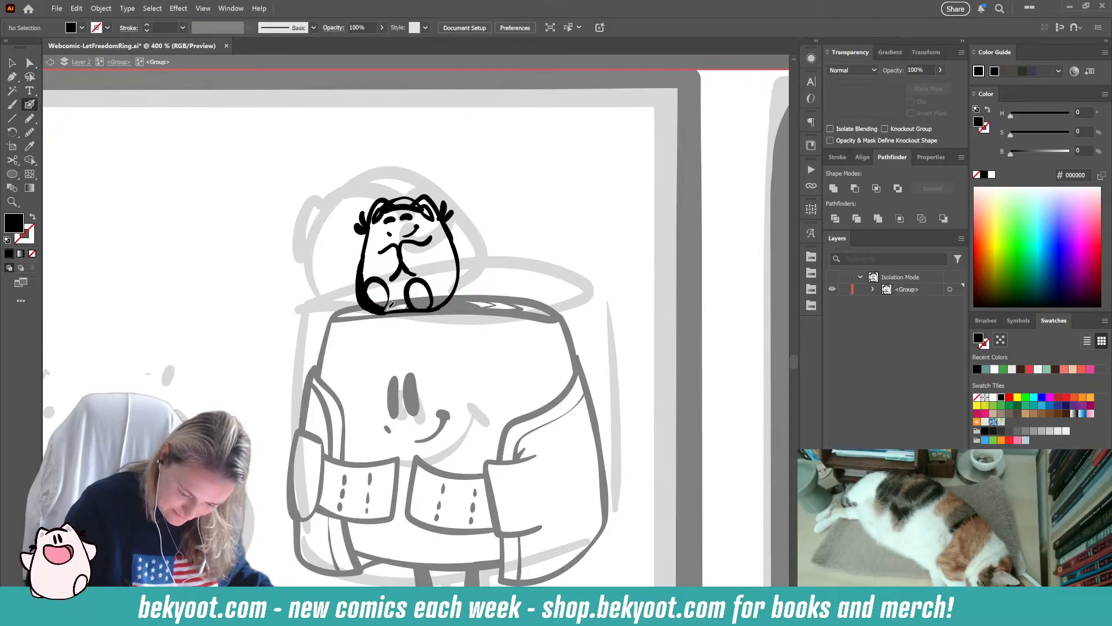
{"action": "key", "text": "shift+x"}
{"action": "left_click", "coordinate": [360, 286], "text": "ctrl"}
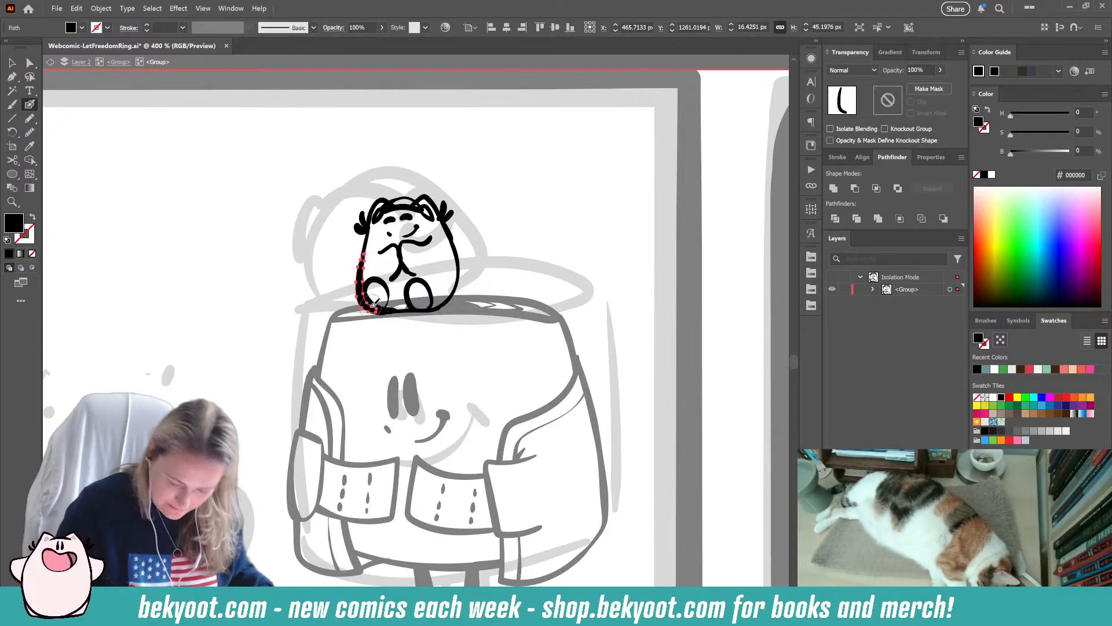
{"action": "key", "text": "Delete"}
{"action": "left_click_drag", "start_coordinate": [362, 255], "coordinate": [375, 305]}
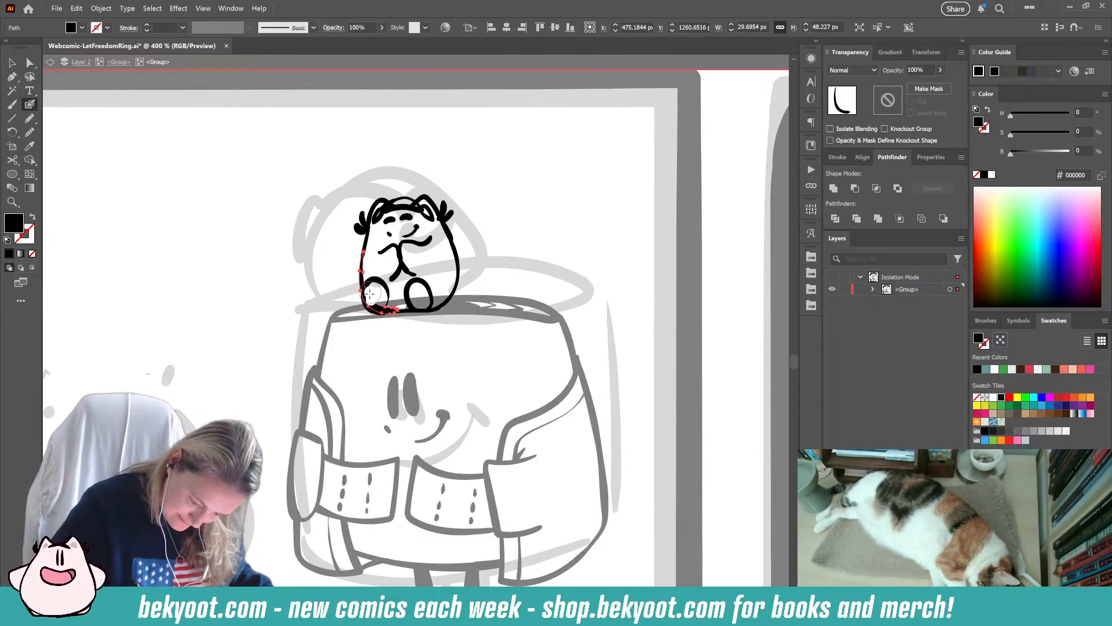
{"action": "left_click_drag", "start_coordinate": [375, 302], "coordinate": [382, 293]}
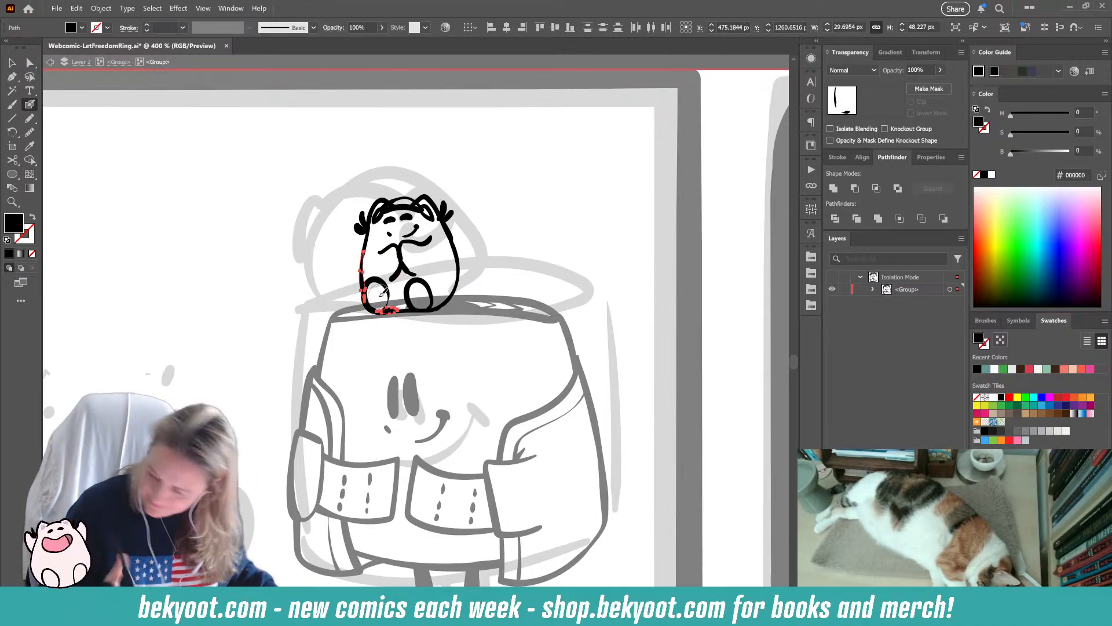
{"action": "left_click", "coordinate": [446, 346], "text": "ctrl"}
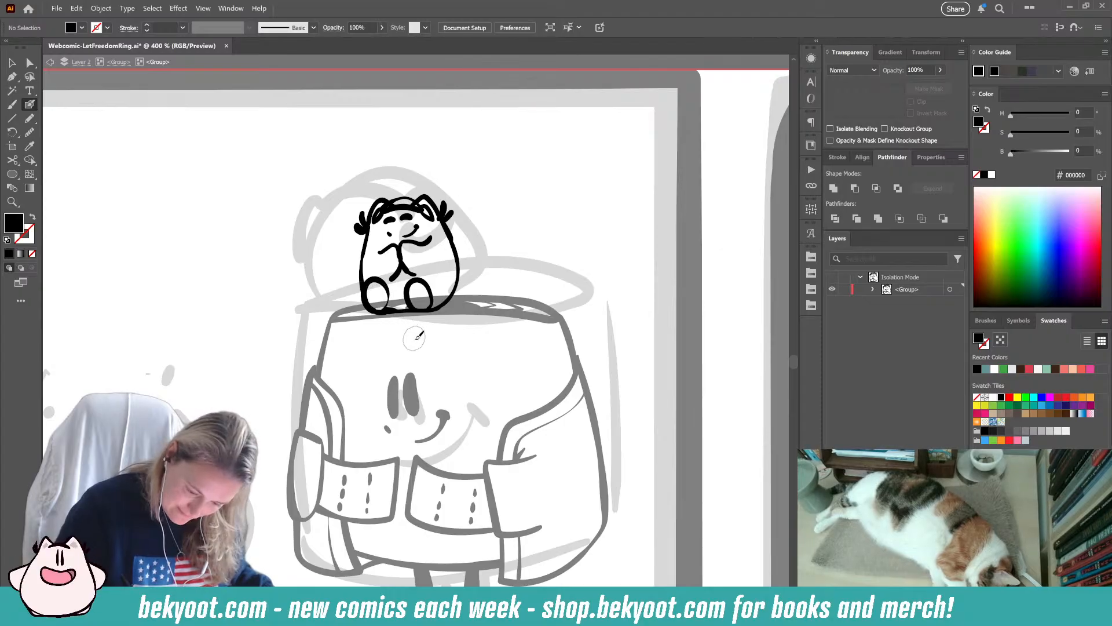
- Exit isolation of the small character's group back to its parent group
{"action": "left_click_drag", "start_coordinate": [450, 301], "coordinate": [426, 289]}
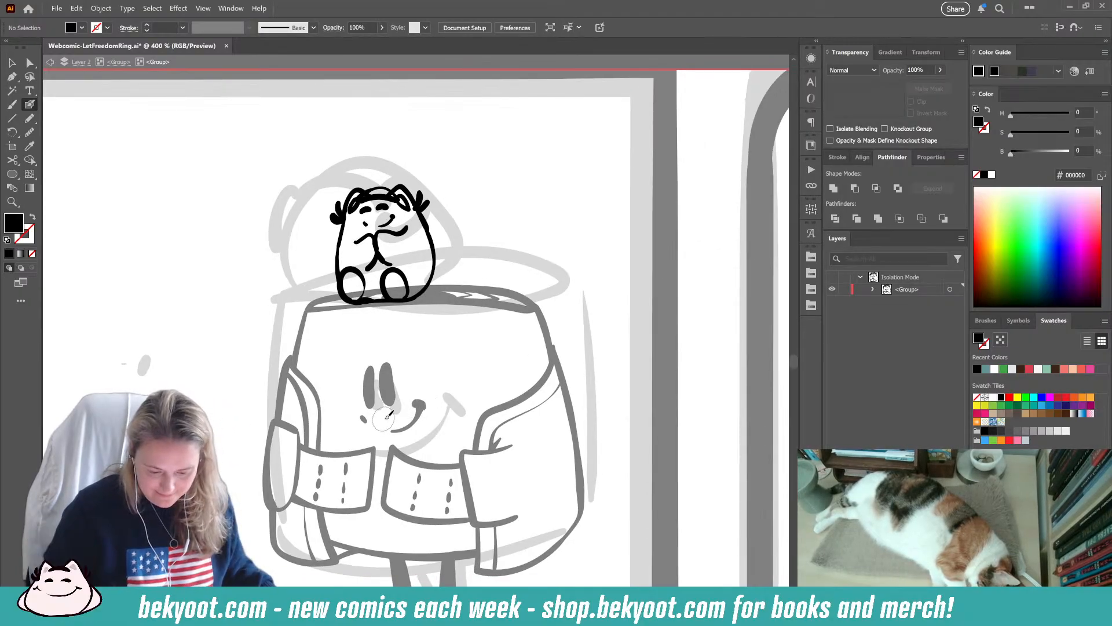
{"action": "key", "text": "v"}
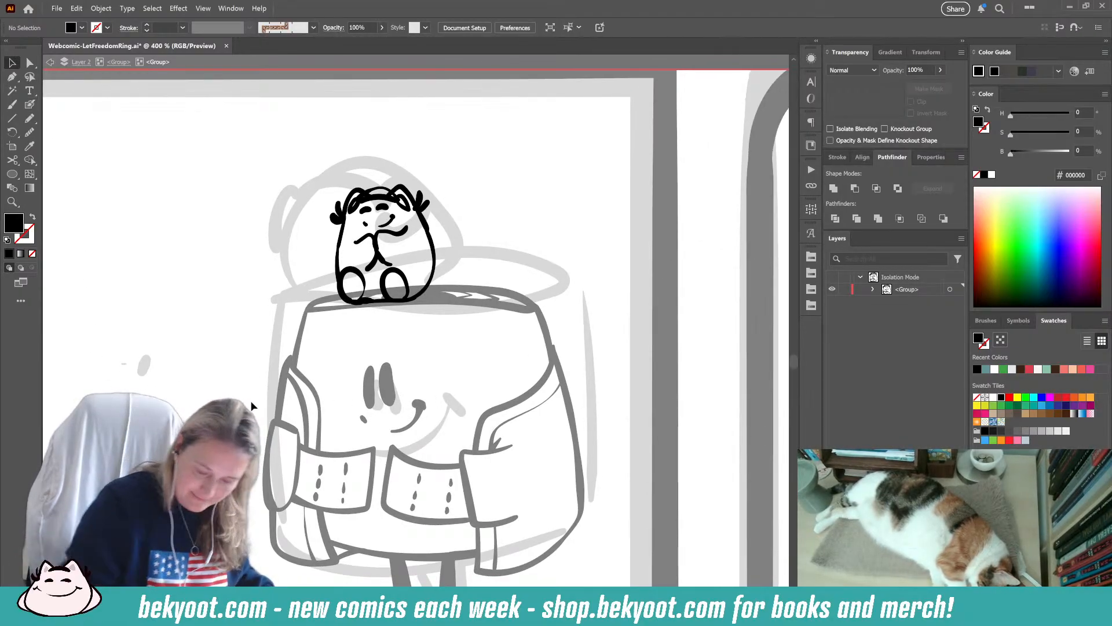
{"action": "left_click", "coordinate": [119, 62]}
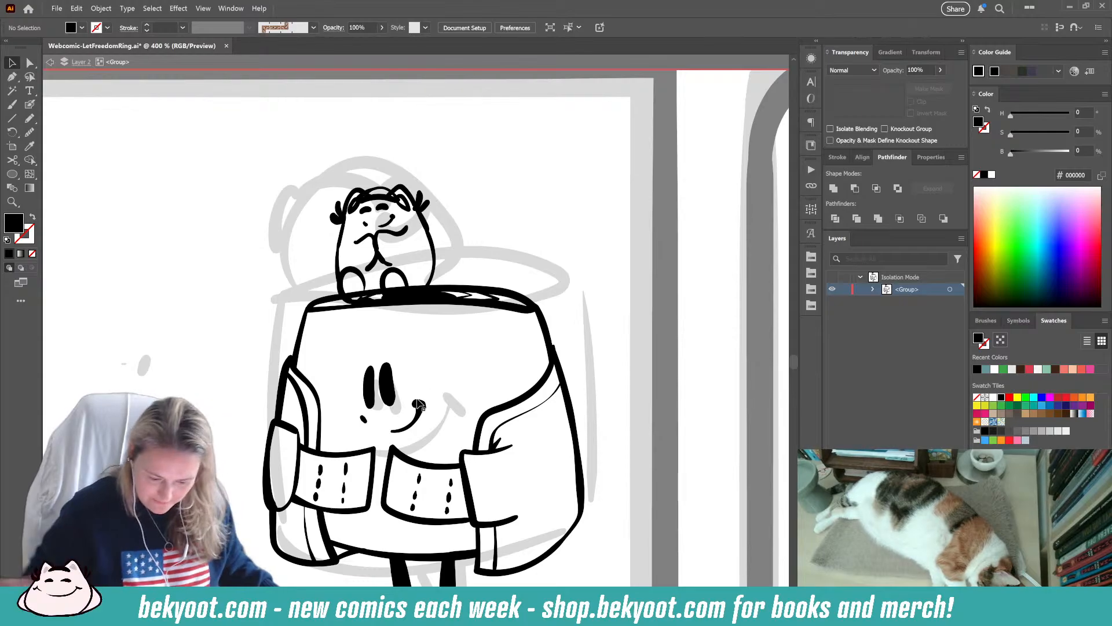
- Ink the ears, top of the head, nostrils and wide open mouth of the sketched character beside the jacket figure with the Blob Brush
{"action": "scroll", "coordinate": [365, 388], "scroll_direction": "down", "scroll_amount": 2}
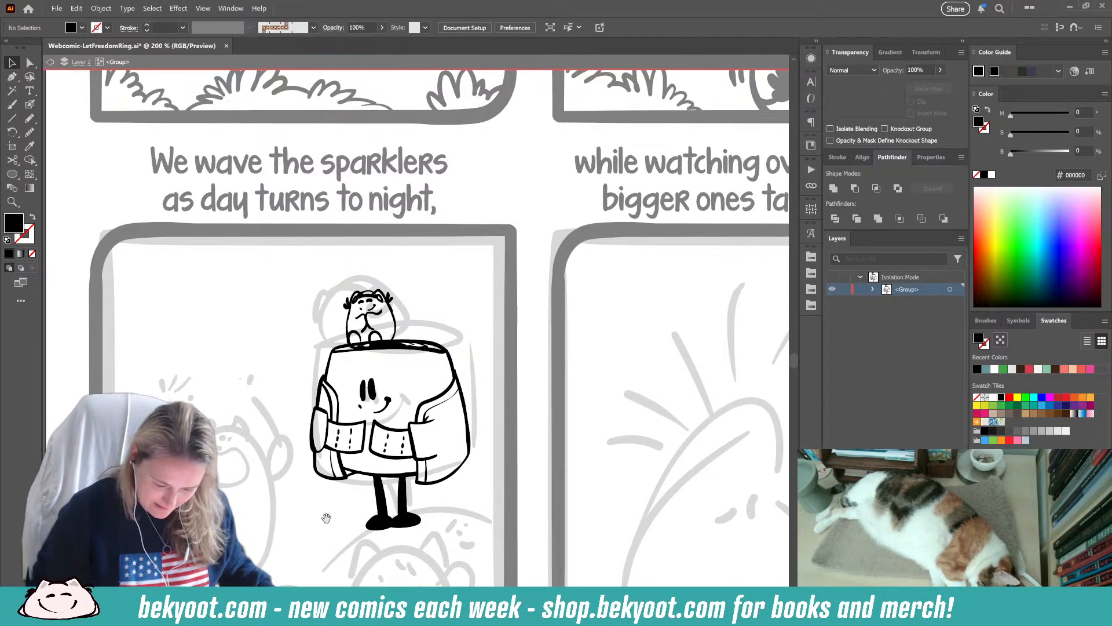
{"action": "left_click_drag", "start_coordinate": [327, 518], "coordinate": [456, 412]}
{"action": "left_click", "coordinate": [29, 105]}
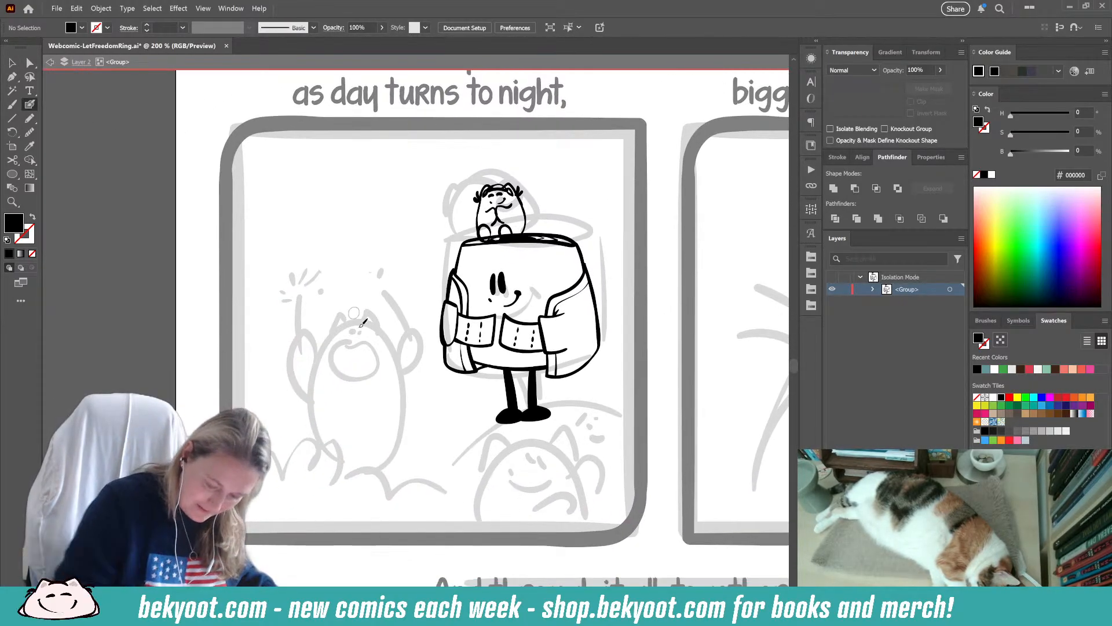
{"action": "mouse_move", "coordinate": [326, 323]}
{"action": "left_mouse_down"}
{"action": "mouse_move", "coordinate": [345, 311]}
{"action": "mouse_move", "coordinate": [371, 317]}
{"action": "left_mouse_up"}
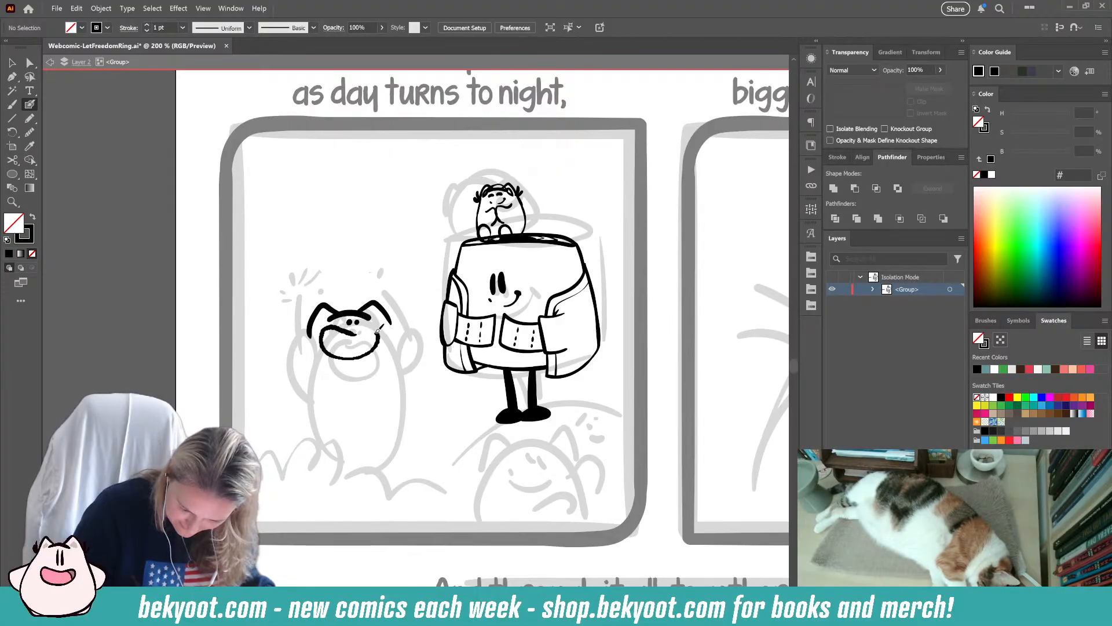
- Select the open mouth shape and even out its outline with the Smooth tool
{"action": "left_click", "coordinate": [368, 335], "text": "ctrl"}
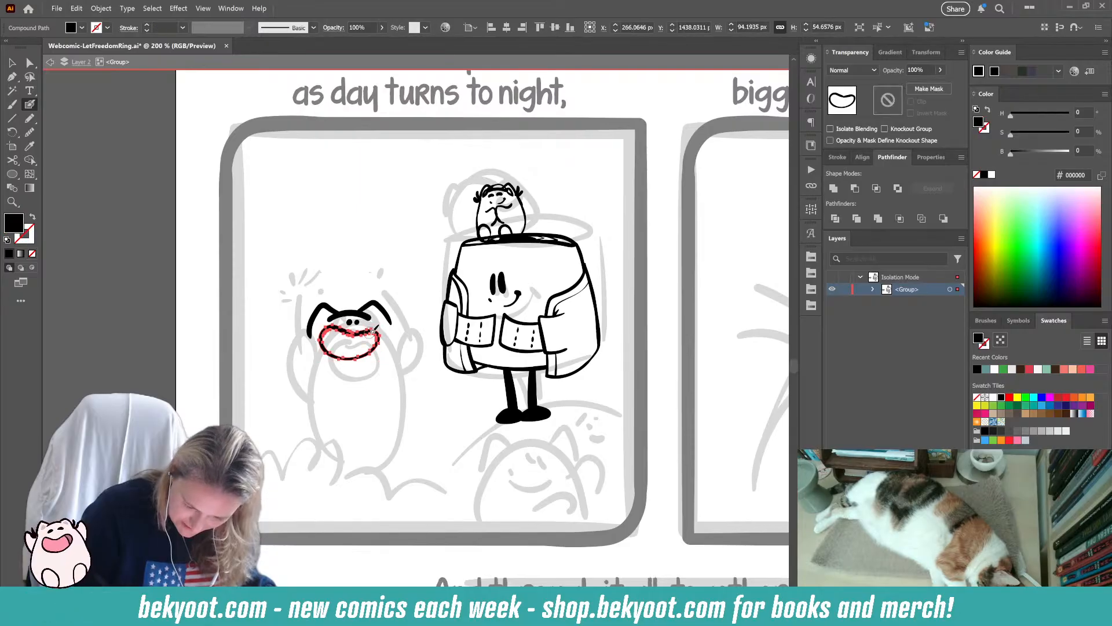
{"action": "key", "text": "F6"}
{"action": "left_click", "coordinate": [535, 102]}
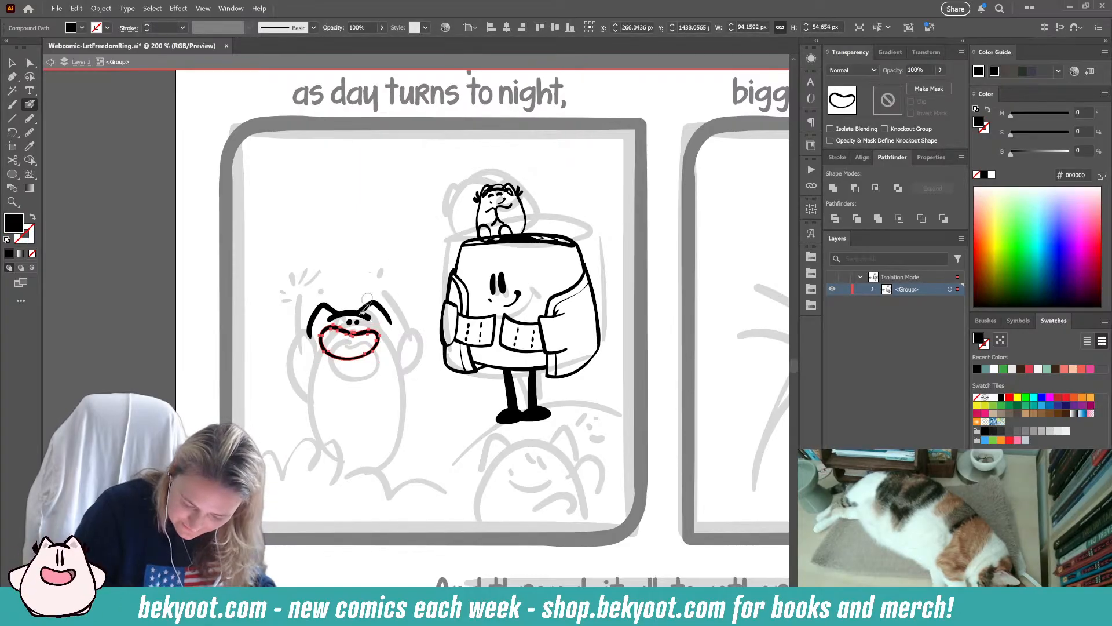
{"action": "key", "text": "F6"}
{"action": "left_click_drag", "start_coordinate": [347, 334], "coordinate": [356, 334]}
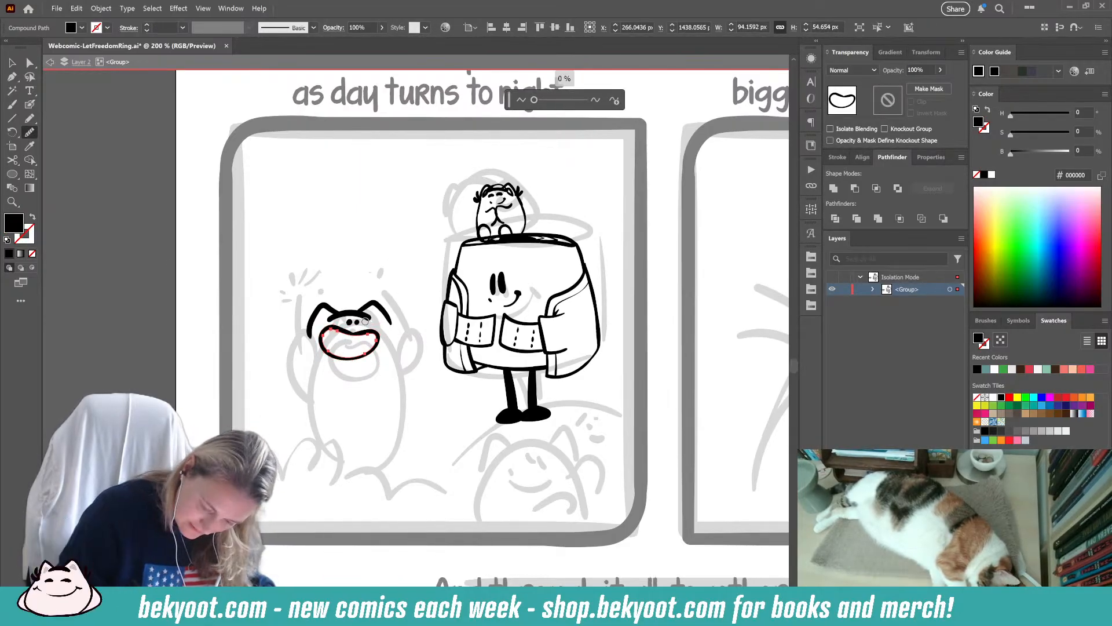
{"action": "key", "text": "ctrl+shift+a"}
- Draw black tufts on both sides of the open-mouthed character's head and a large rounded body outline joining them with the Blob Brush
{"action": "left_click", "coordinate": [29, 105]}
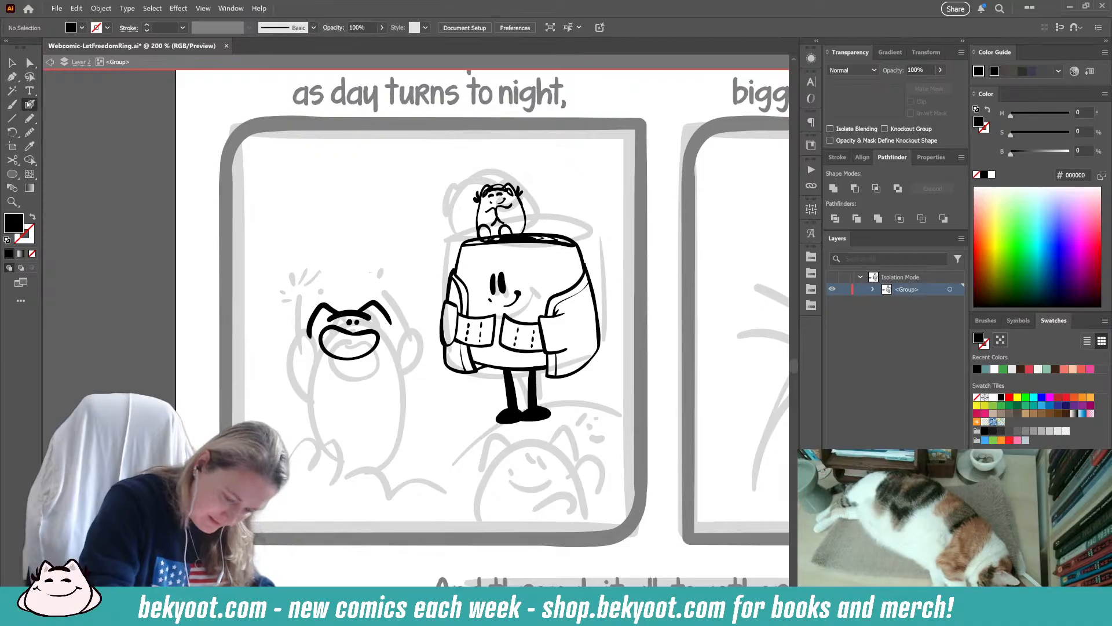
{"action": "left_click_drag", "start_coordinate": [396, 307], "coordinate": [392, 328]}
{"action": "left_click_drag", "start_coordinate": [394, 308], "coordinate": [393, 305]}
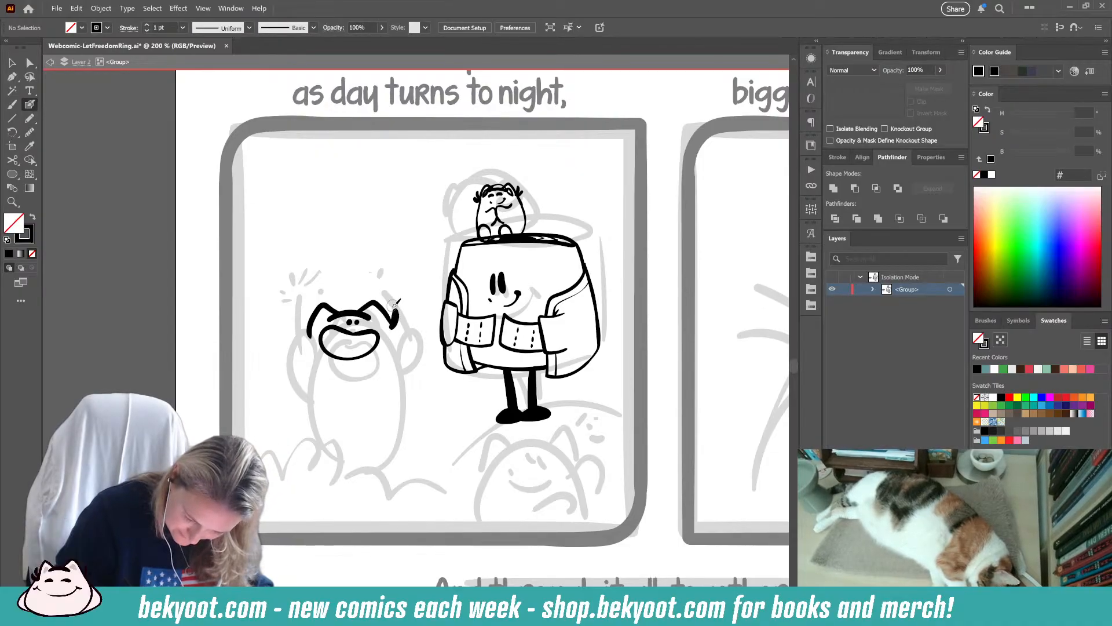
{"action": "left_click_drag", "start_coordinate": [309, 335], "coordinate": [290, 306]}
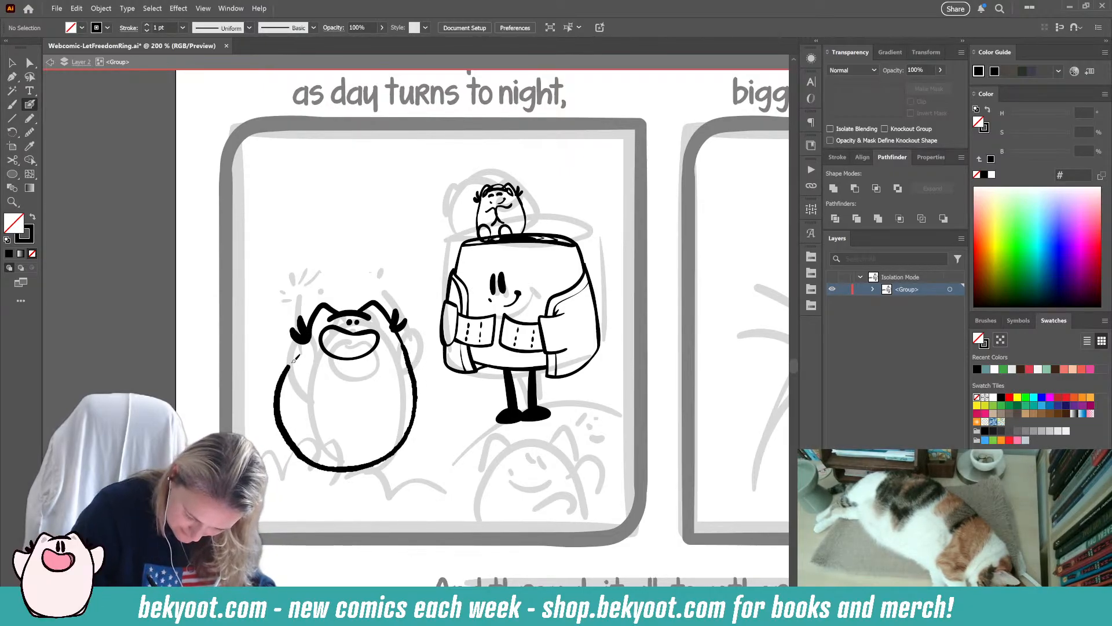
{"action": "left_click_drag", "start_coordinate": [294, 360], "coordinate": [310, 332]}
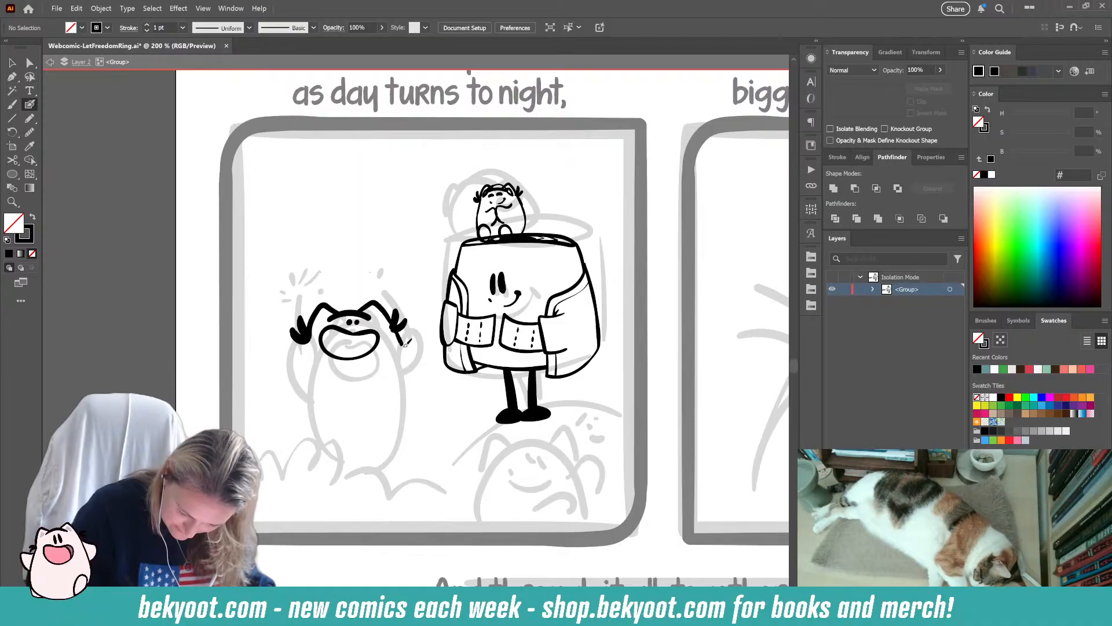
{"action": "mouse_move", "coordinate": [399, 327]}
{"action": "left_mouse_down"}
{"action": "mouse_move", "coordinate": [416, 399]}
{"action": "mouse_move", "coordinate": [384, 447]}
{"action": "mouse_move", "coordinate": [310, 451]}
{"action": "mouse_move", "coordinate": [296, 355]}
{"action": "mouse_move", "coordinate": [308, 333]}
{"action": "left_mouse_up"}
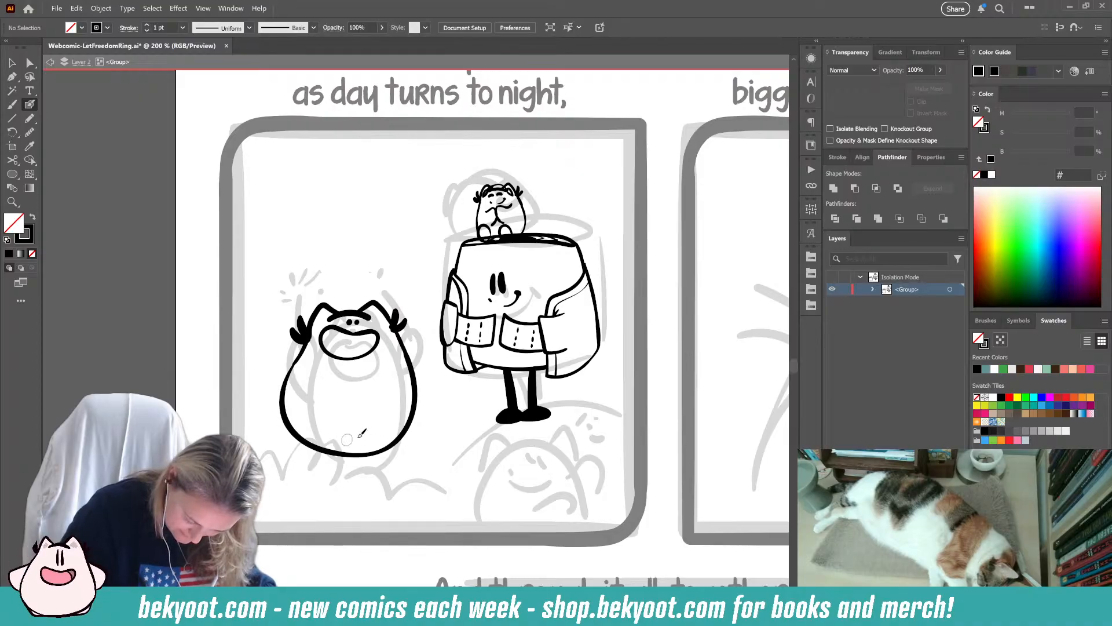
- Add a rounded foot at the base of the open-mouthed character's body and draw raised arms on both sides
{"action": "mouse_move", "coordinate": [360, 453]}
{"action": "left_mouse_down"}
{"action": "mouse_move", "coordinate": [372, 424]}
{"action": "mouse_move", "coordinate": [392, 416]}
{"action": "mouse_move", "coordinate": [397, 433]}
{"action": "mouse_move", "coordinate": [362, 454]}
{"action": "left_mouse_up"}
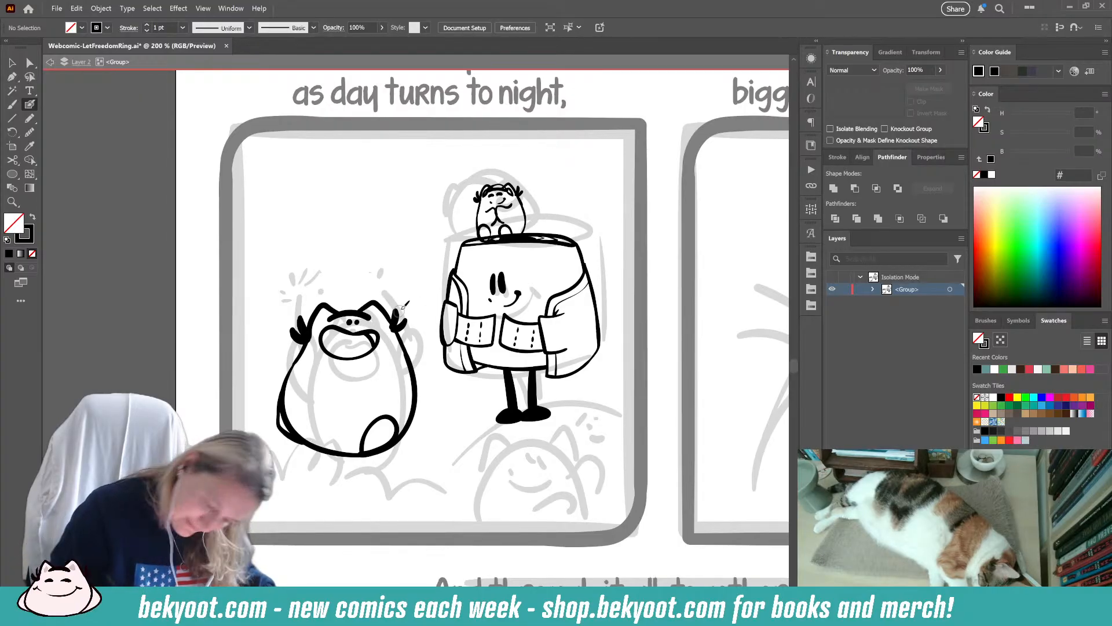
{"action": "left_click_drag", "start_coordinate": [399, 331], "coordinate": [419, 318]}
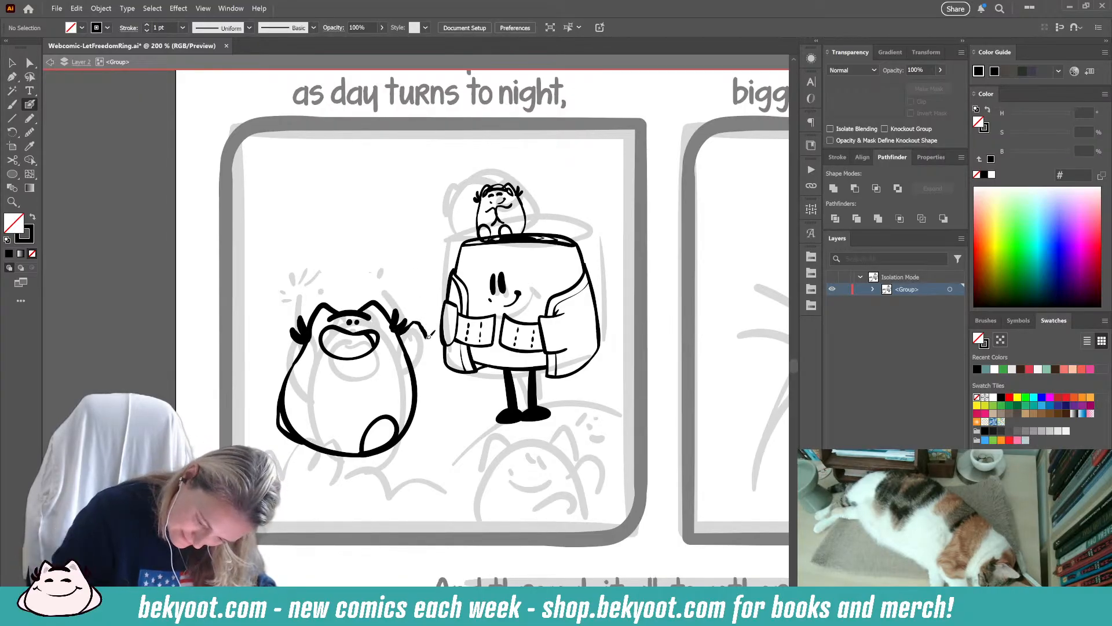
{"action": "left_click_drag", "start_coordinate": [422, 367], "coordinate": [416, 354]}
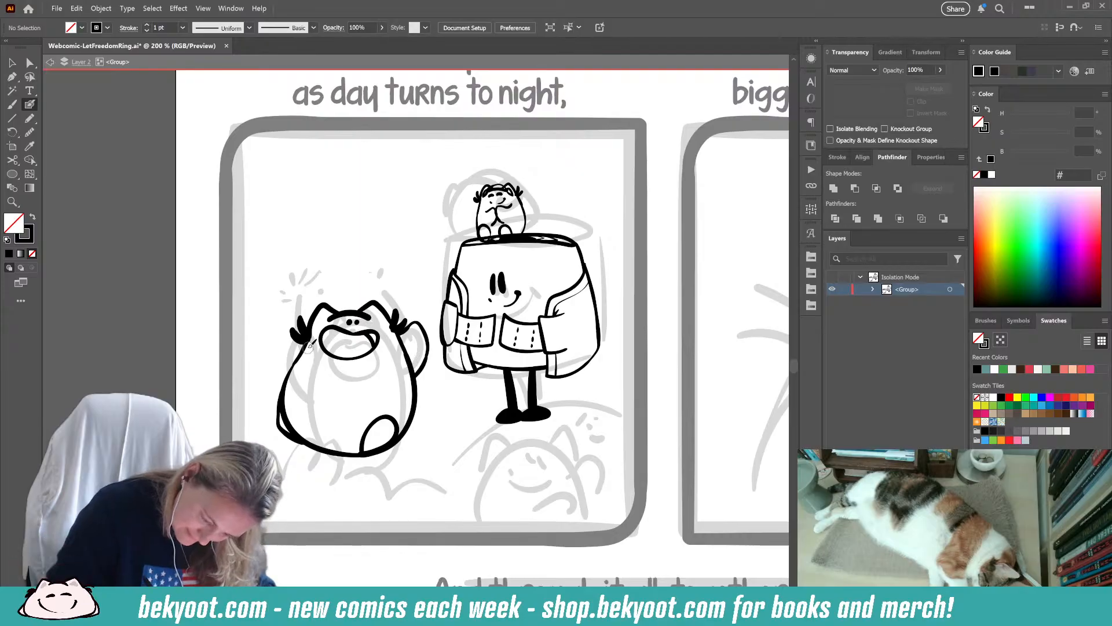
{"action": "left_click_drag", "start_coordinate": [275, 348], "coordinate": [294, 392]}
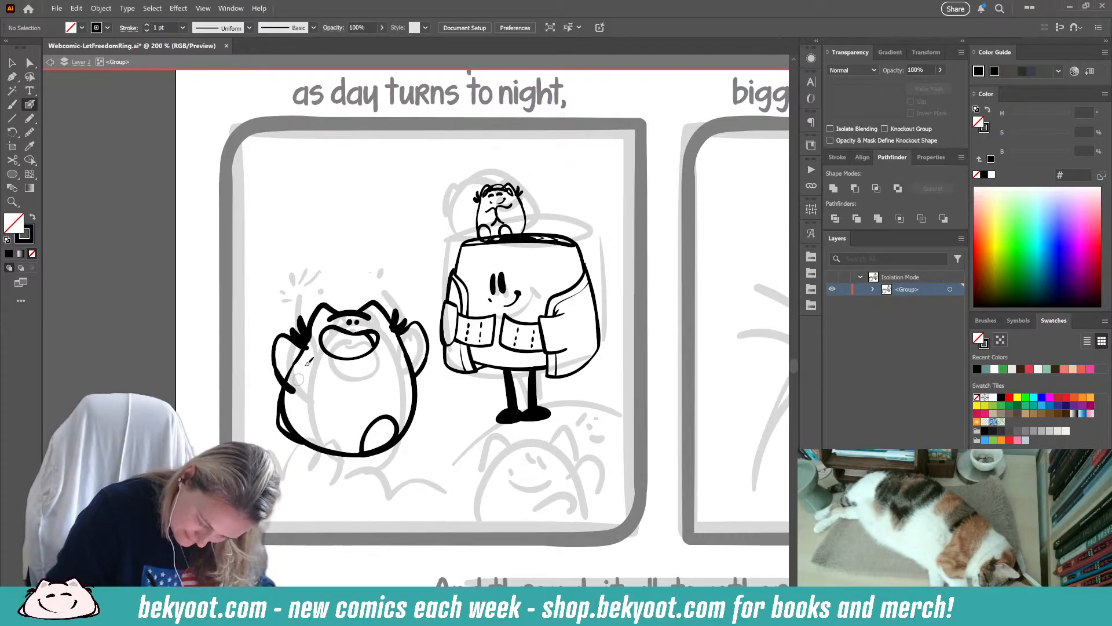
{"action": "mouse_move", "coordinate": [419, 329]}
{"action": "left_mouse_down"}
{"action": "mouse_move", "coordinate": [411, 285]}
{"action": "mouse_move", "coordinate": [376, 227]}
{"action": "left_mouse_up"}
{"action": "left_click_drag", "start_coordinate": [396, 264], "coordinate": [399, 235]}
{"action": "key", "text": "ctrl+z"}
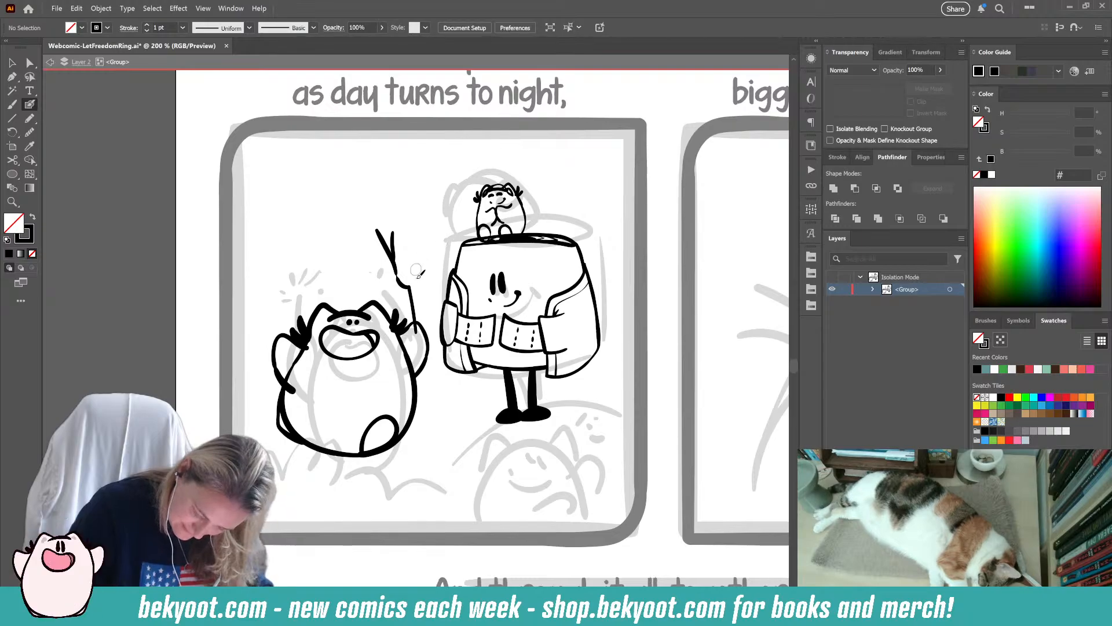
{"action": "key", "text": "ctrl+z"}
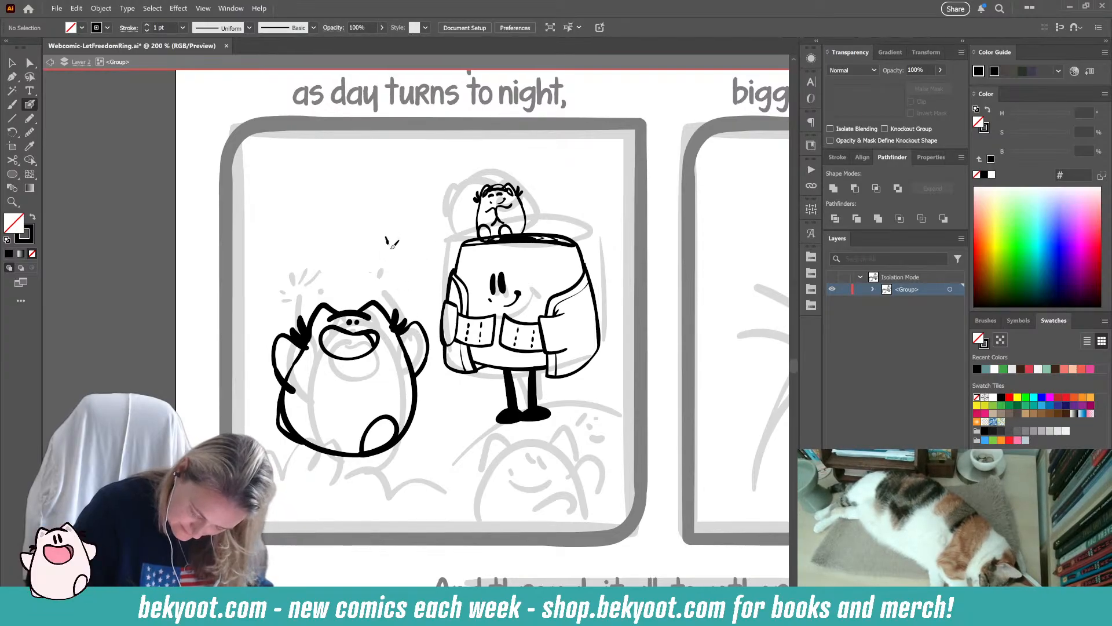
- Draw a thin forked stick rising from each of the open-mouthed character's raised hands
{"action": "mouse_move", "coordinate": [386, 238]}
{"action": "left_mouse_down"}
{"action": "mouse_move", "coordinate": [414, 267]}
{"action": "mouse_move", "coordinate": [419, 335]}
{"action": "left_mouse_up"}
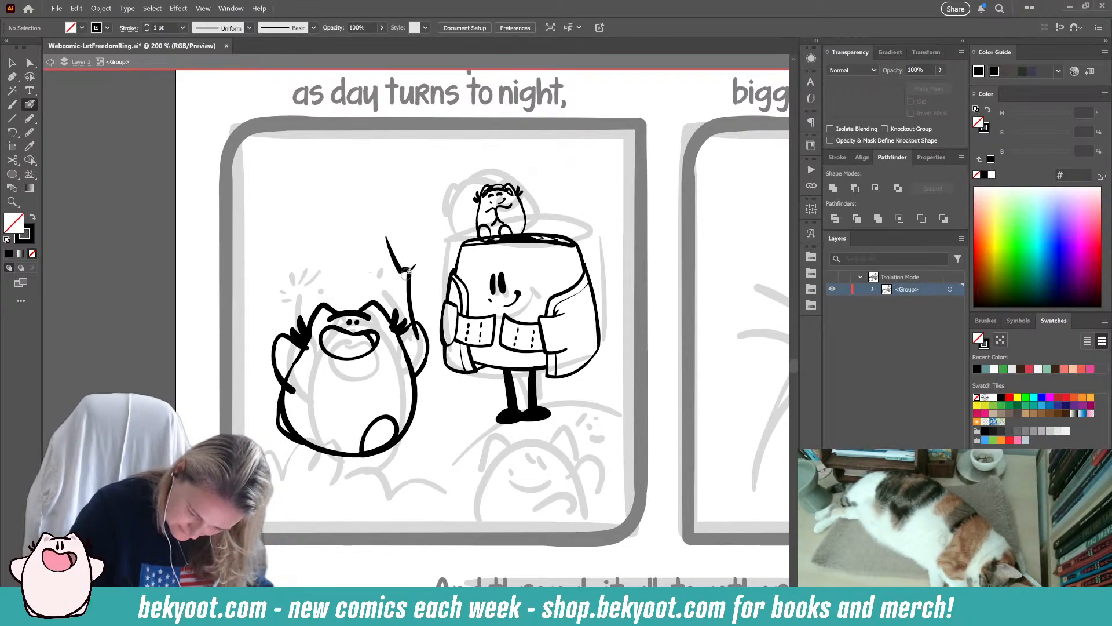
{"action": "mouse_move", "coordinate": [404, 270]}
{"action": "left_mouse_down"}
{"action": "mouse_move", "coordinate": [406, 240]}
{"action": "mouse_move", "coordinate": [399, 263]}
{"action": "left_mouse_up"}
{"action": "key", "text": "ctrl+z"}
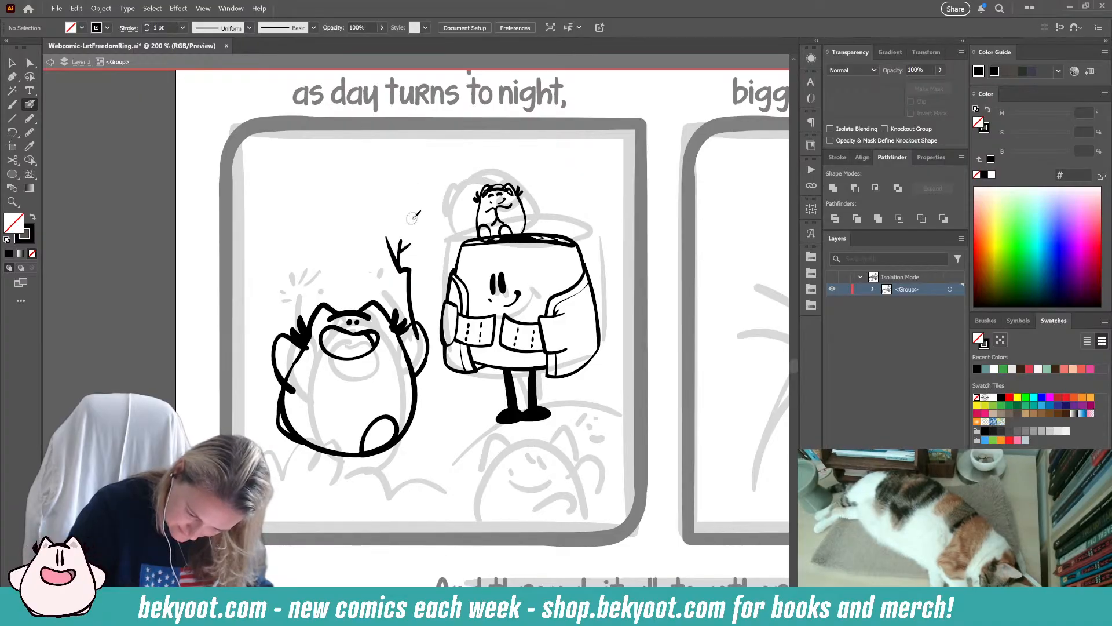
{"action": "mouse_move", "coordinate": [289, 346]}
{"action": "left_mouse_down"}
{"action": "mouse_move", "coordinate": [274, 301]}
{"action": "mouse_move", "coordinate": [283, 247]}
{"action": "left_mouse_up"}
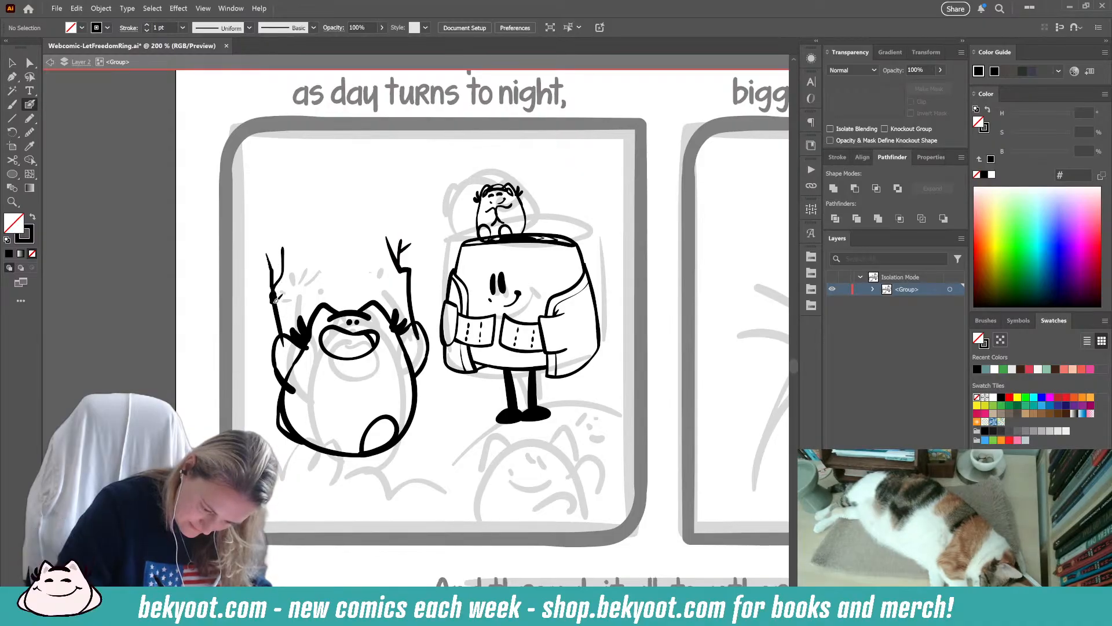
- Undo the heavy stroke on the open-mouthed character's left stick and redraw its outer branch as a fork angled outward
{"action": "left_click_drag", "start_coordinate": [276, 298], "coordinate": [288, 351]}
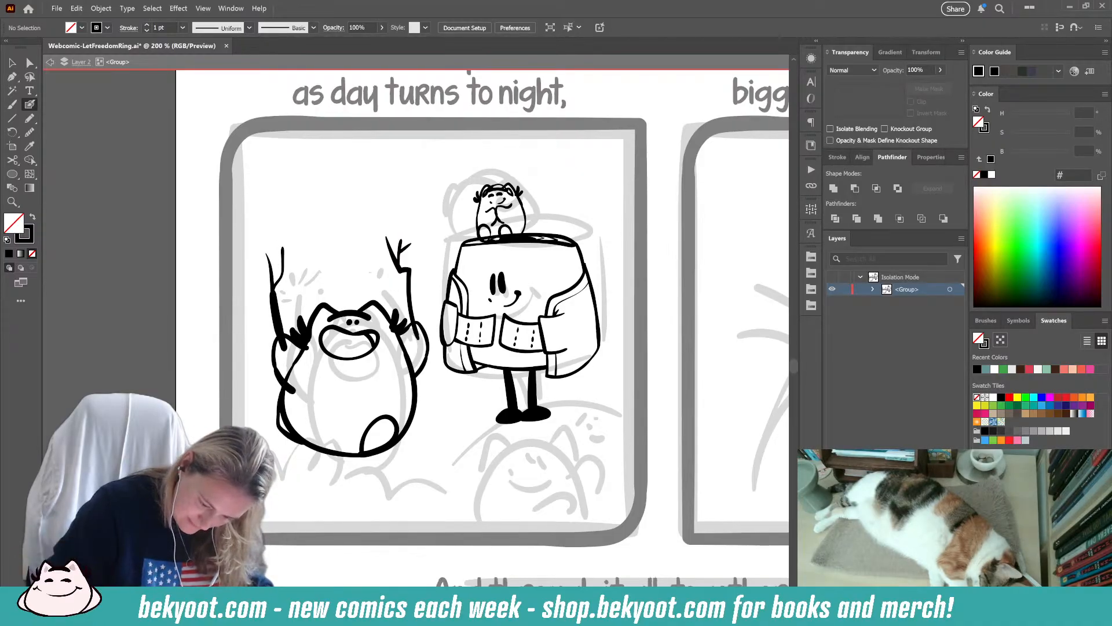
{"action": "key", "text": "ctrl+z"}
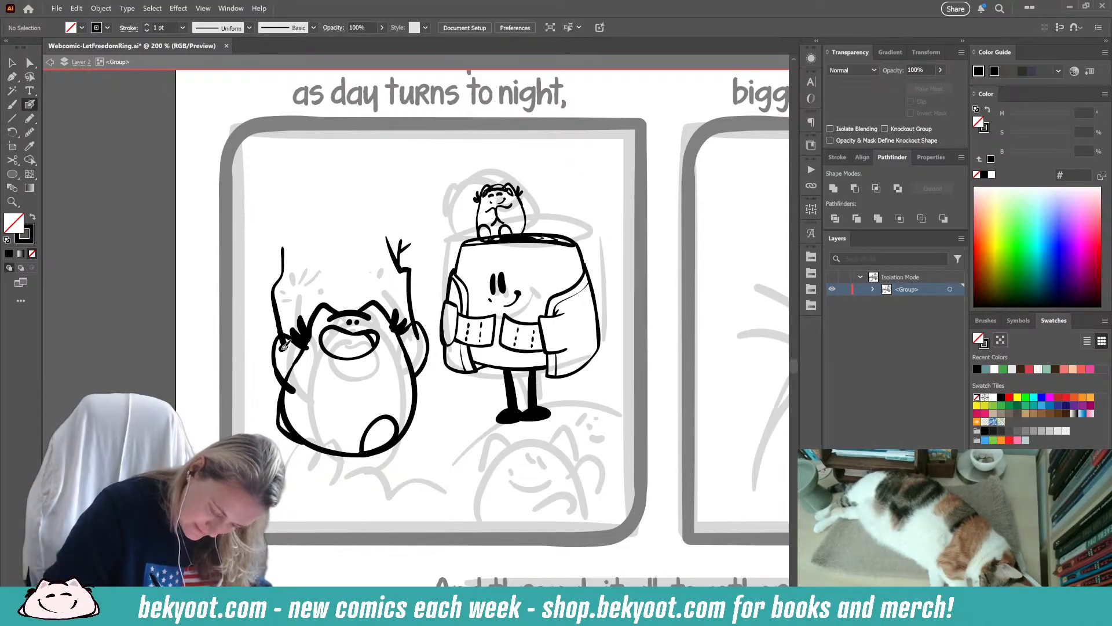
{"action": "left_click_drag", "start_coordinate": [276, 281], "coordinate": [259, 249]}
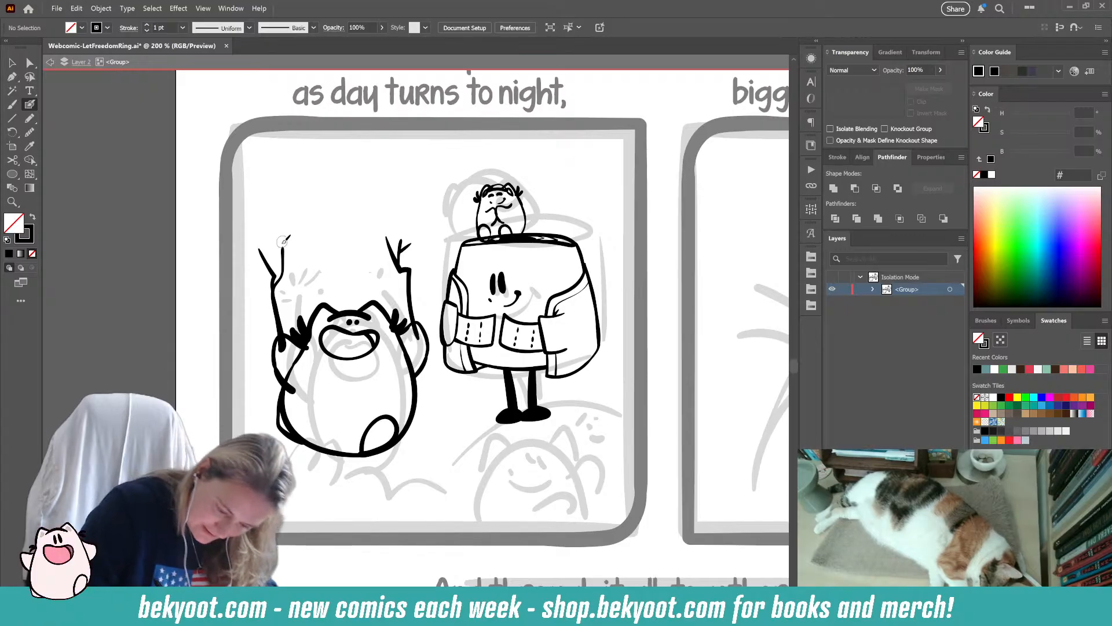
- Cap the branches of both forked sticks with small rounded black tips and thicken the stem of the right stick
{"action": "left_click_drag", "start_coordinate": [284, 233], "coordinate": [255, 244]}
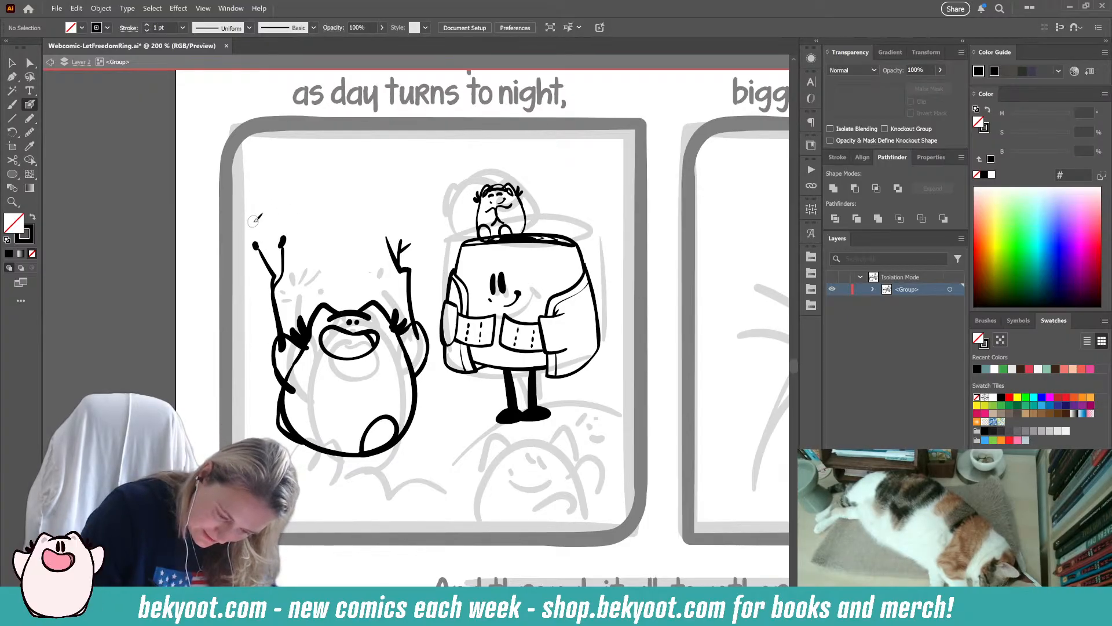
{"action": "mouse_move", "coordinate": [386, 233]}
{"action": "left_mouse_down"}
{"action": "mouse_move", "coordinate": [404, 218]}
{"action": "mouse_move", "coordinate": [418, 237]}
{"action": "left_mouse_up"}
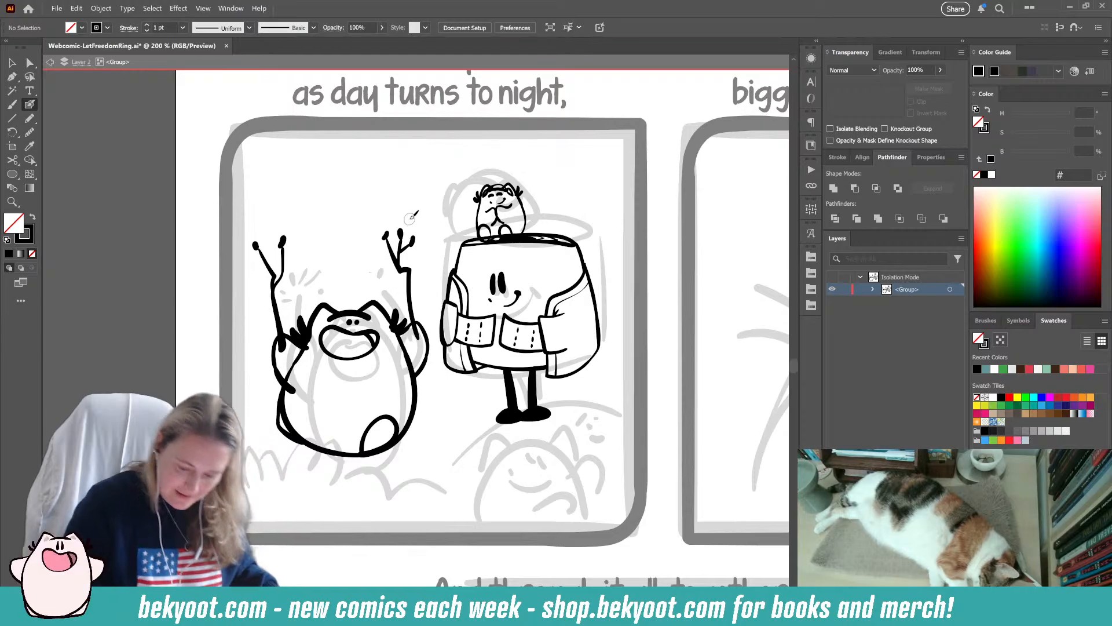
{"action": "left_click_drag", "start_coordinate": [405, 270], "coordinate": [410, 284]}
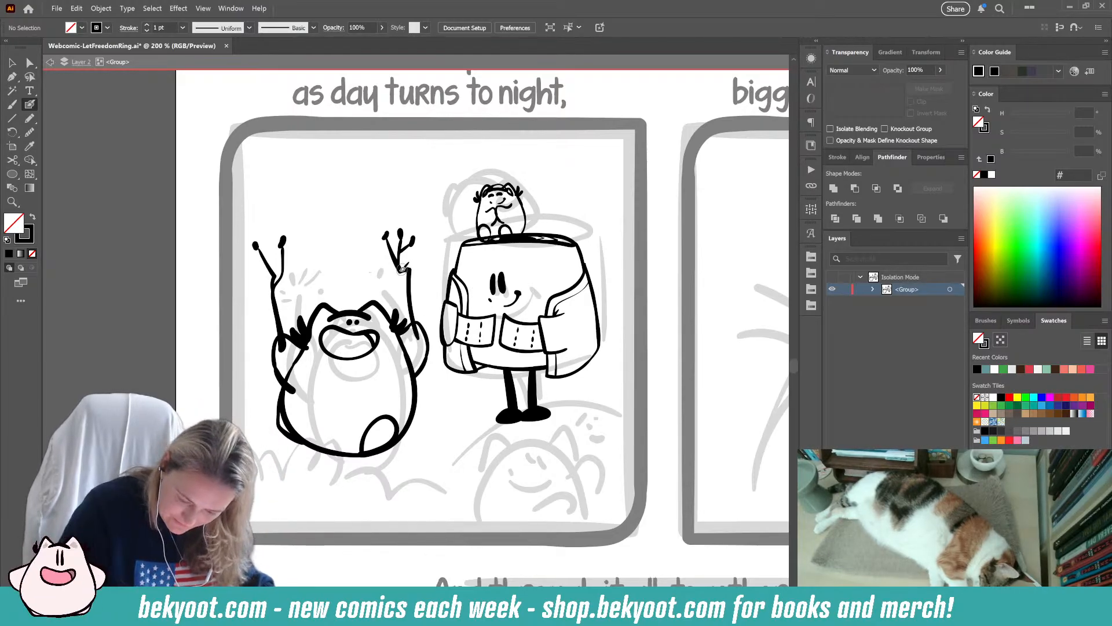
{"action": "left_click_drag", "start_coordinate": [410, 292], "coordinate": [413, 323]}
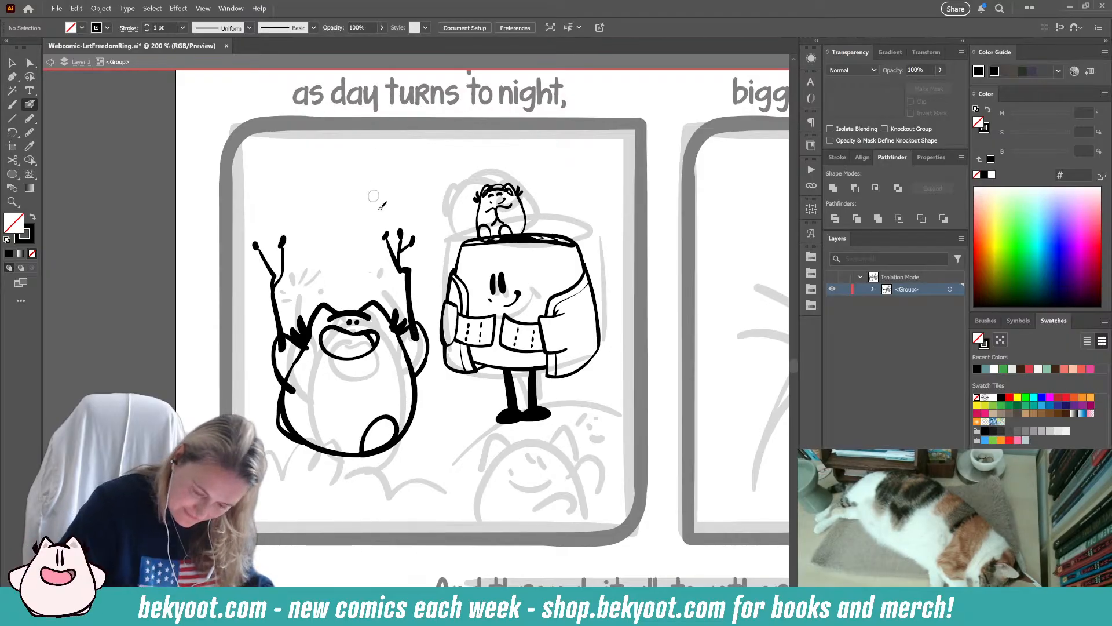
- Draw a slim pointed spark above the right stick's left tip, undoing the extra strokes, and nudge it into place with the tip
{"action": "left_click_drag", "start_coordinate": [382, 212], "coordinate": [385, 231]}
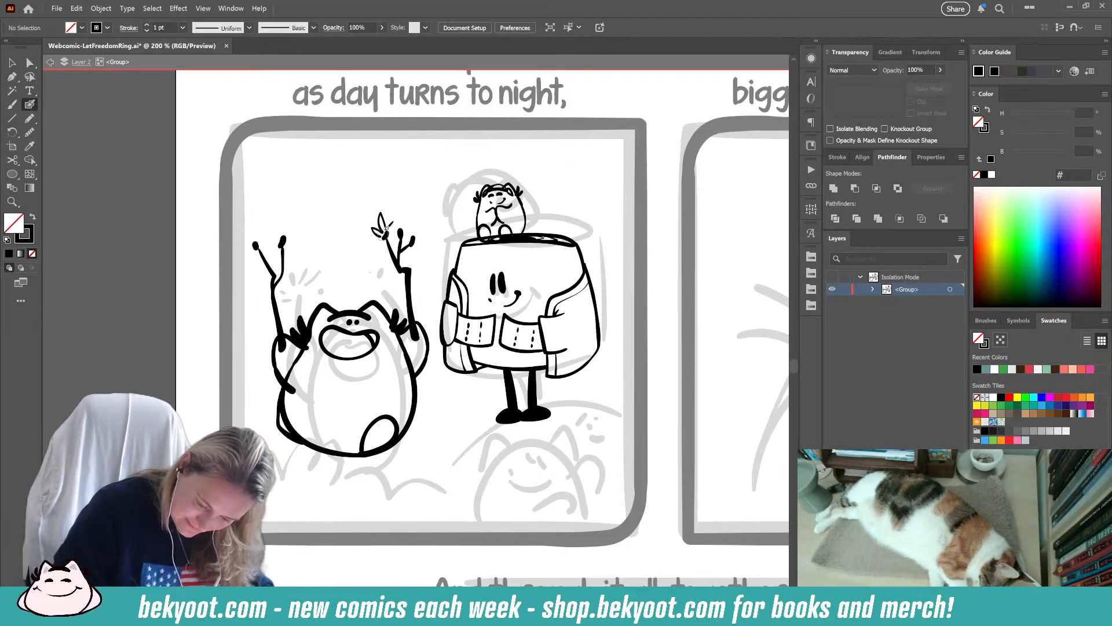
{"action": "key", "text": "ctrl+z"}
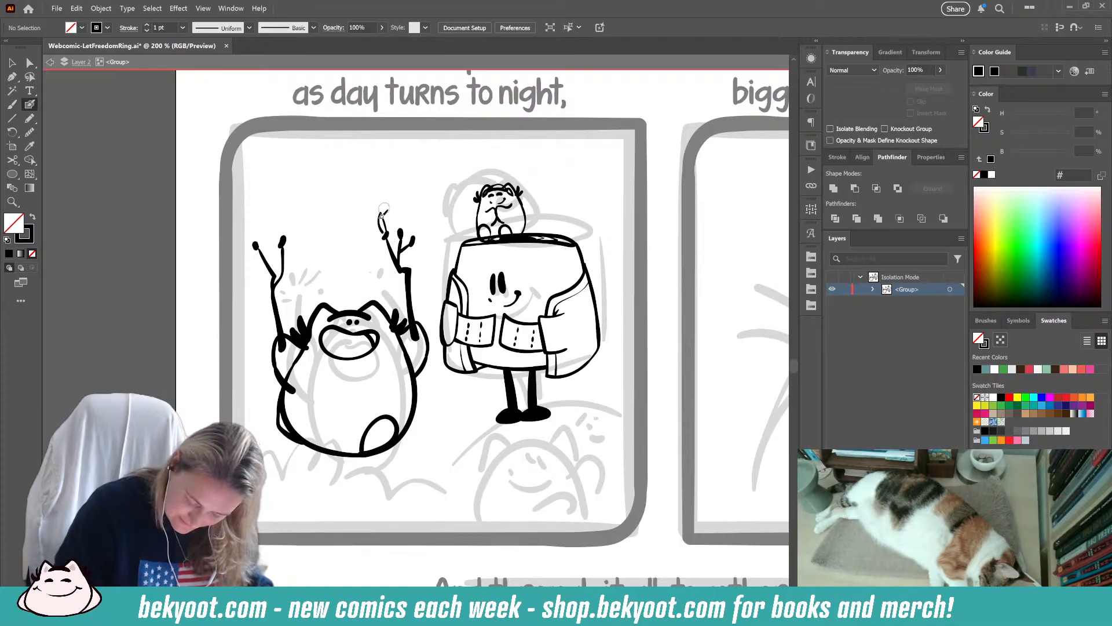
{"action": "left_click_drag", "start_coordinate": [387, 234], "coordinate": [385, 238]}
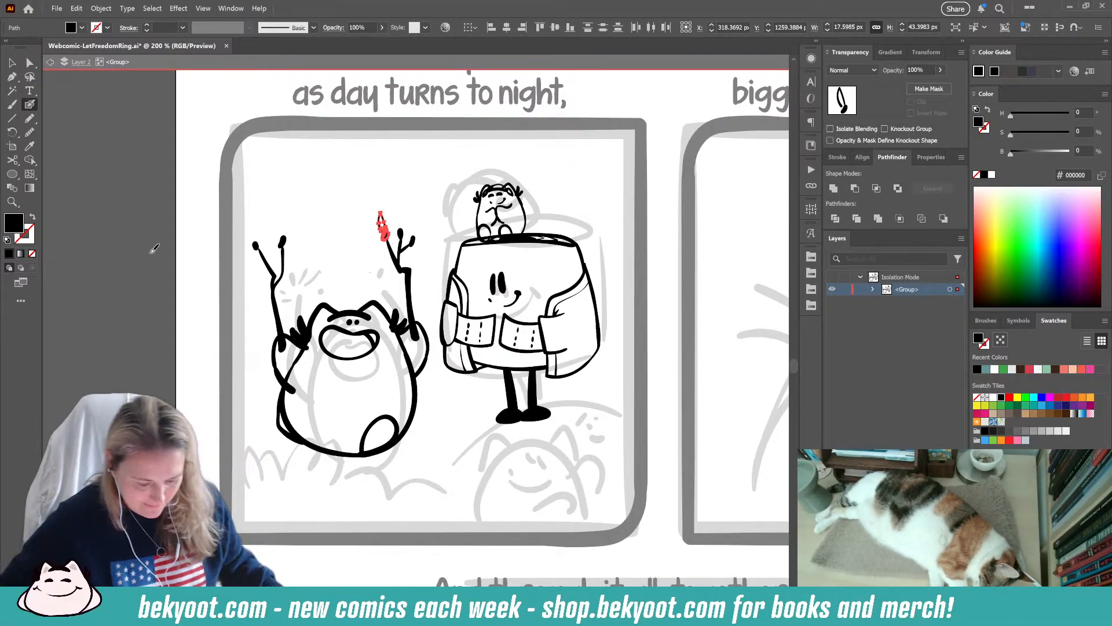
{"action": "scroll", "coordinate": [269, 215], "scroll_direction": "up", "scroll_amount": 1}
{"action": "scroll", "coordinate": [318, 183], "scroll_direction": "up", "scroll_amount": 1}
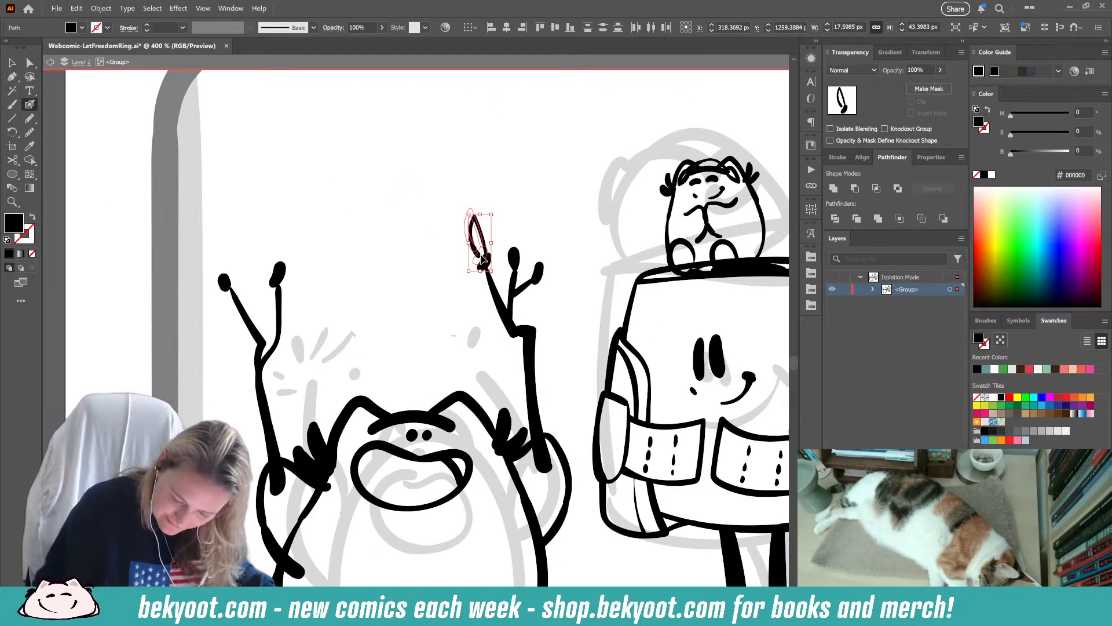
{"action": "left_click_drag", "start_coordinate": [484, 260], "coordinate": [482, 256]}
{"action": "left_click", "coordinate": [497, 233], "text": "ctrl"}
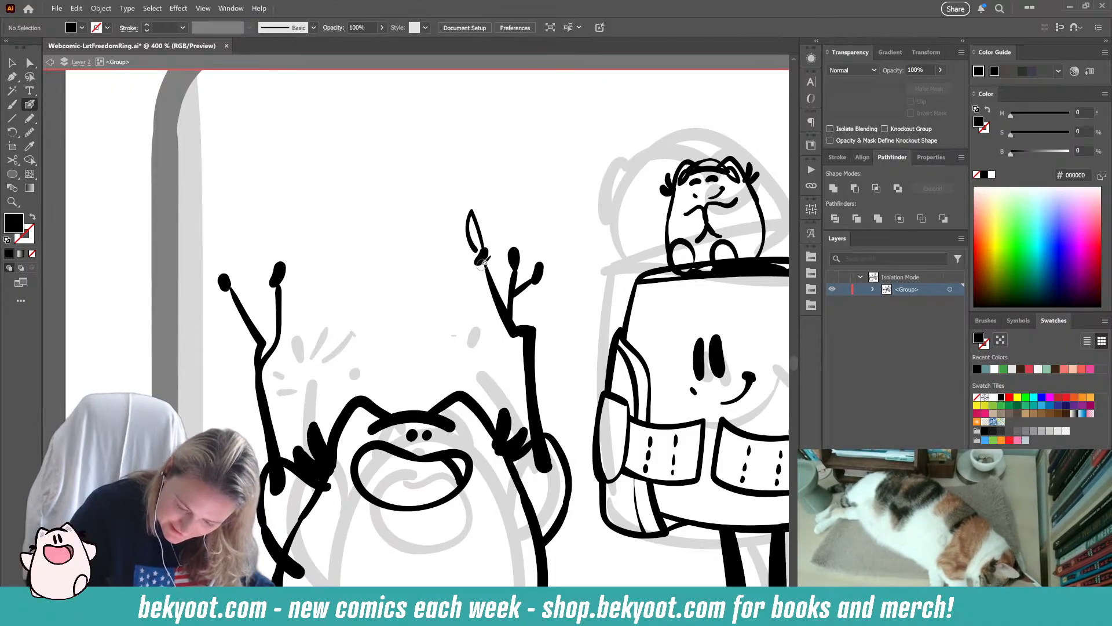
- Draw small pointed sparks fanning out around the left and middle tips of the right stick
{"action": "key", "text": "shift+x"}
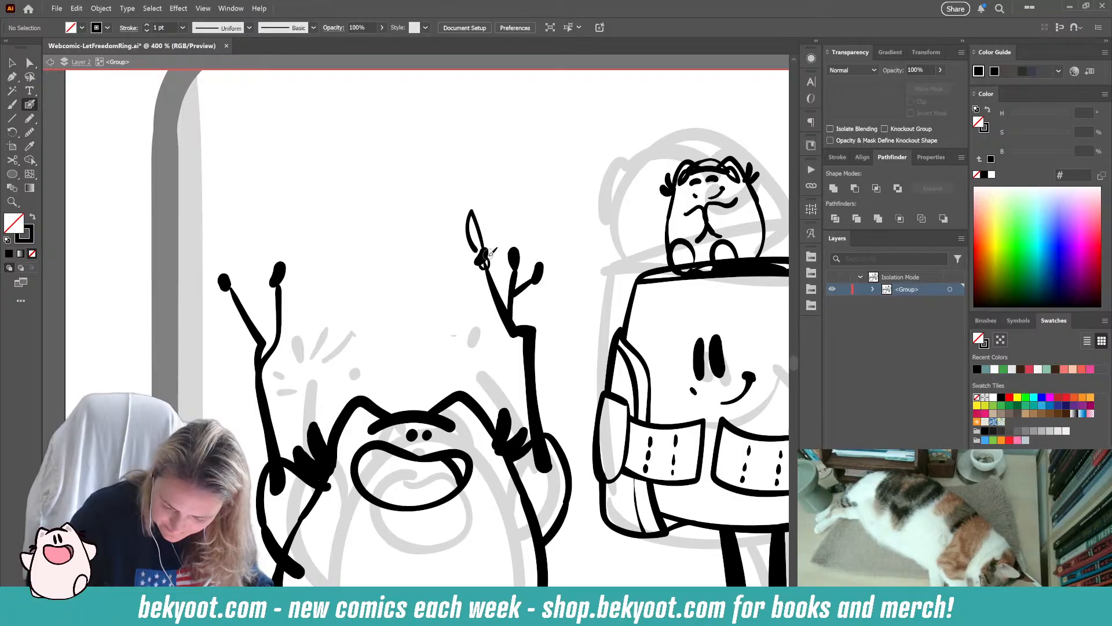
{"action": "mouse_move", "coordinate": [485, 254]}
{"action": "left_mouse_down"}
{"action": "mouse_move", "coordinate": [497, 207]}
{"action": "mouse_move", "coordinate": [491, 243]}
{"action": "mouse_move", "coordinate": [469, 264]}
{"action": "mouse_move", "coordinate": [527, 209]}
{"action": "mouse_move", "coordinate": [528, 244]}
{"action": "mouse_move", "coordinate": [524, 212]}
{"action": "left_mouse_up"}
{"action": "key", "text": "ctrl+z"}
{"action": "key", "text": "ctrl+z"}
{"action": "mouse_move", "coordinate": [525, 212]}
{"action": "left_mouse_down"}
{"action": "mouse_move", "coordinate": [530, 244]}
{"action": "mouse_move", "coordinate": [504, 218]}
{"action": "mouse_move", "coordinate": [511, 247]}
{"action": "left_mouse_up"}
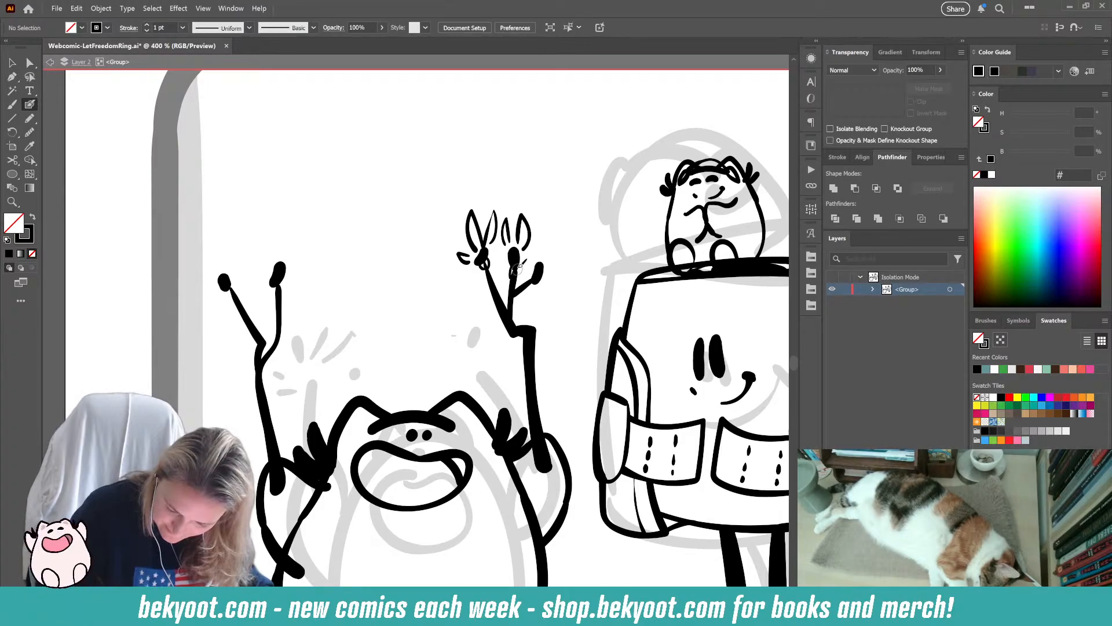
- Replace the right stick's outermost tip with a smaller black one and draw pointed sparks around it
{"action": "left_click_drag", "start_coordinate": [540, 277], "coordinate": [549, 266]}
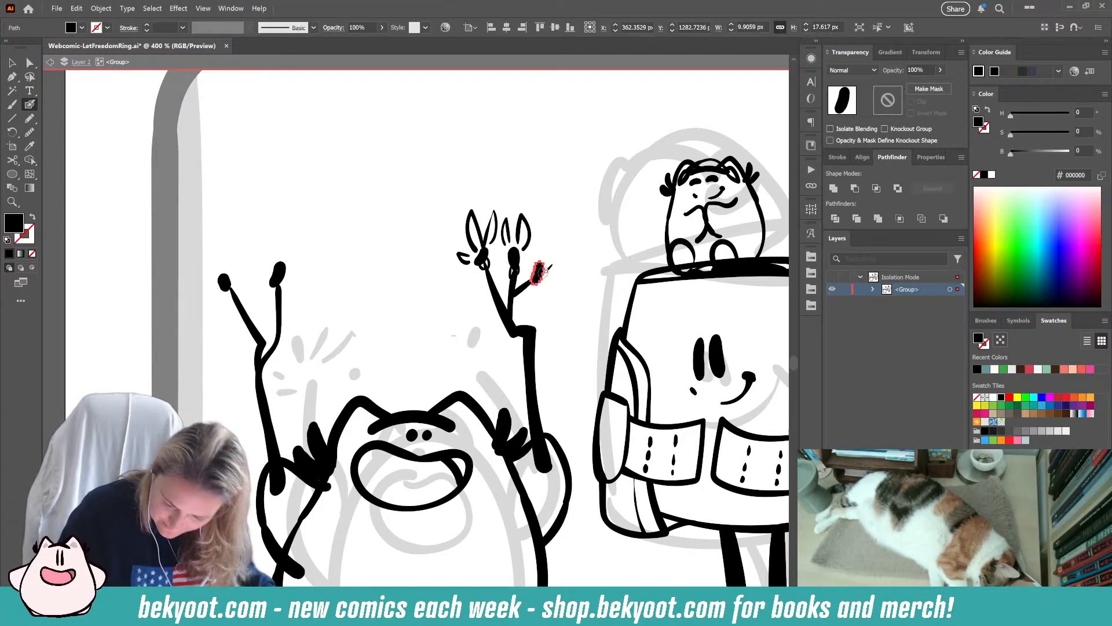
{"action": "key", "text": "ctrl+z"}
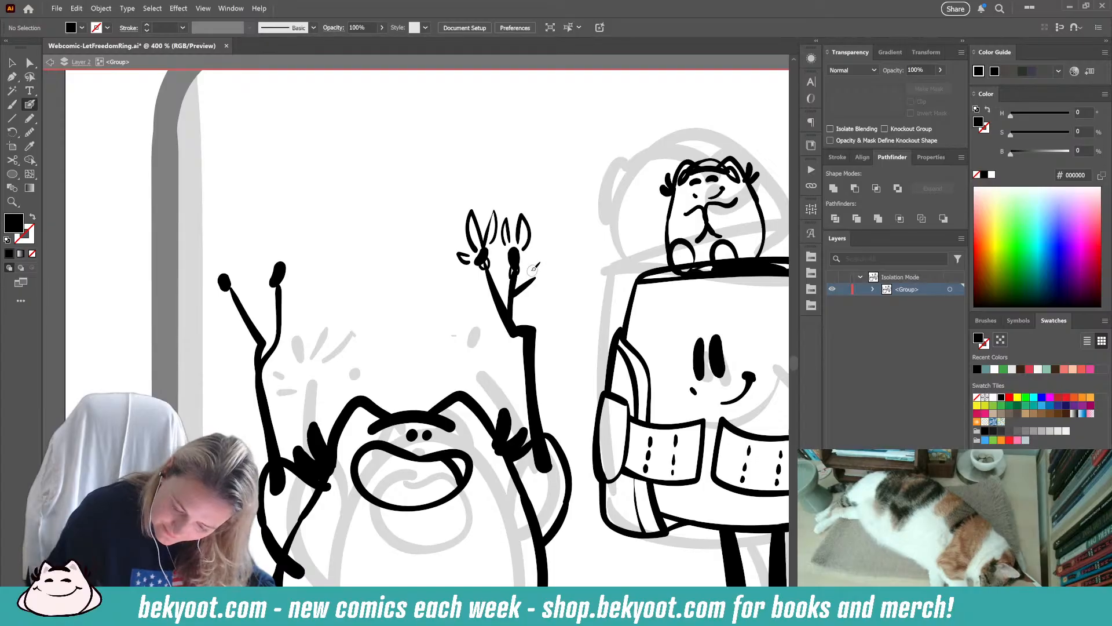
{"action": "mouse_move", "coordinate": [535, 263]}
{"action": "left_mouse_down"}
{"action": "mouse_move", "coordinate": [535, 296]}
{"action": "mouse_move", "coordinate": [525, 278]}
{"action": "mouse_move", "coordinate": [535, 250]}
{"action": "mouse_move", "coordinate": [537, 262]}
{"action": "mouse_move", "coordinate": [551, 241]}
{"action": "mouse_move", "coordinate": [544, 265]}
{"action": "left_mouse_up"}
{"action": "left_click", "coordinate": [541, 272], "text": "ctrl"}
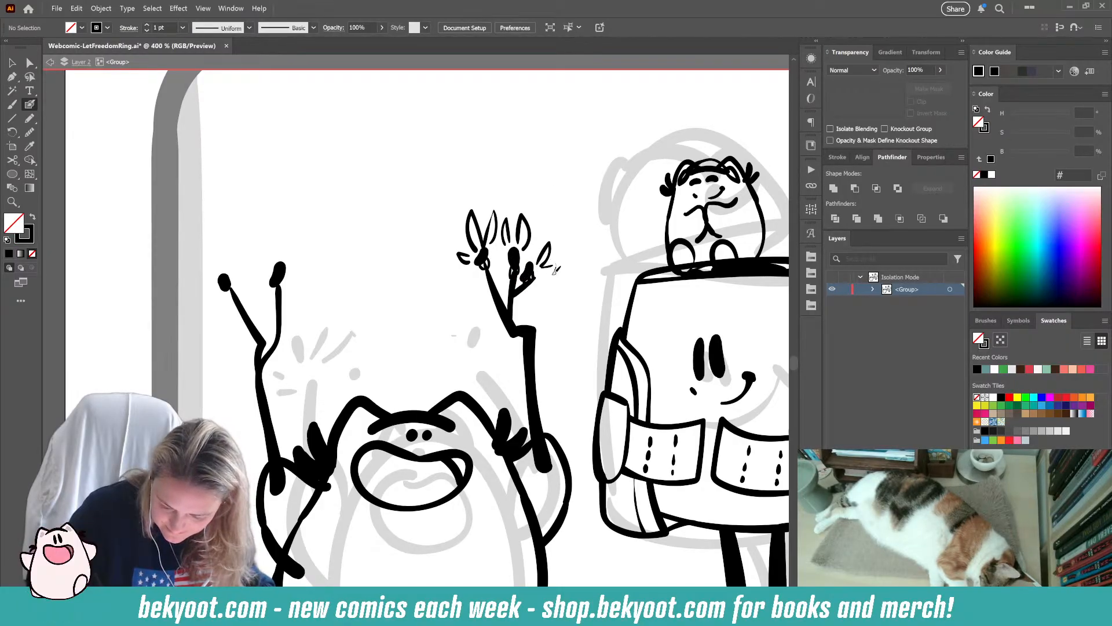
- Draw pointed sparks around both tips of the left stick, replacing its outer tip with a smaller black one
{"action": "scroll", "coordinate": [444, 322], "scroll_direction": "left", "scroll_amount": 4}
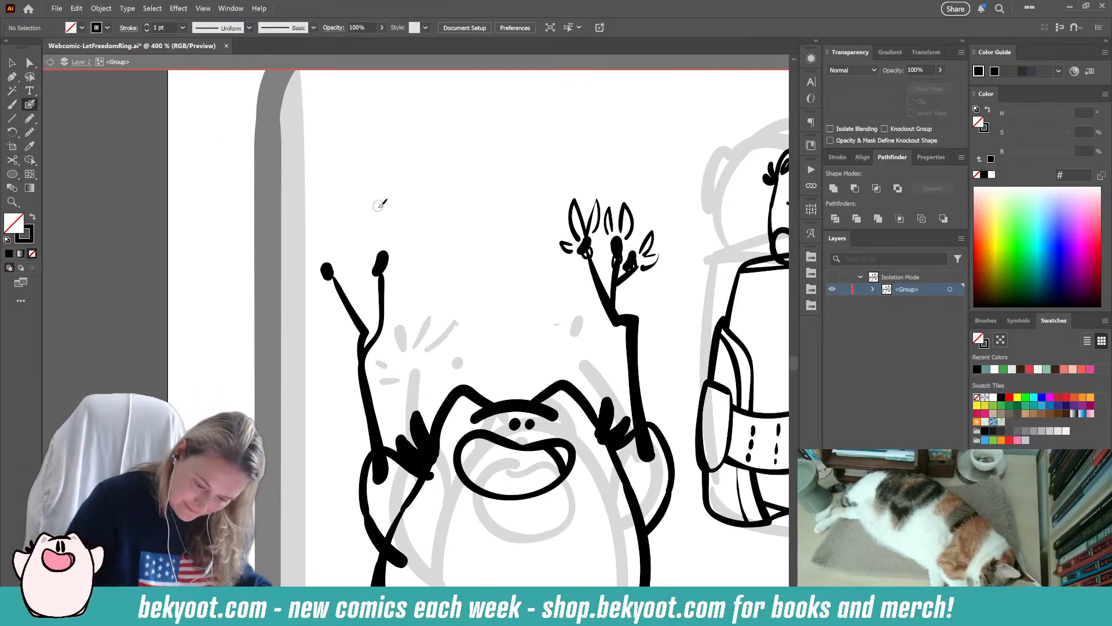
{"action": "mouse_move", "coordinate": [392, 252]}
{"action": "left_mouse_down"}
{"action": "mouse_move", "coordinate": [378, 274]}
{"action": "mouse_move", "coordinate": [369, 206]}
{"action": "mouse_move", "coordinate": [355, 260]}
{"action": "mouse_move", "coordinate": [368, 268]}
{"action": "mouse_move", "coordinate": [392, 226]}
{"action": "mouse_move", "coordinate": [389, 244]}
{"action": "mouse_move", "coordinate": [403, 253]}
{"action": "mouse_move", "coordinate": [393, 283]}
{"action": "mouse_move", "coordinate": [330, 254]}
{"action": "left_mouse_up"}
{"action": "key", "text": "ctrl+z"}
{"action": "key", "text": "ctrl+z"}
{"action": "key", "text": "ctrl+z"}
{"action": "key", "text": "shift+x"}
{"action": "key", "text": "shift+x"}
{"action": "key", "text": "shift+x"}
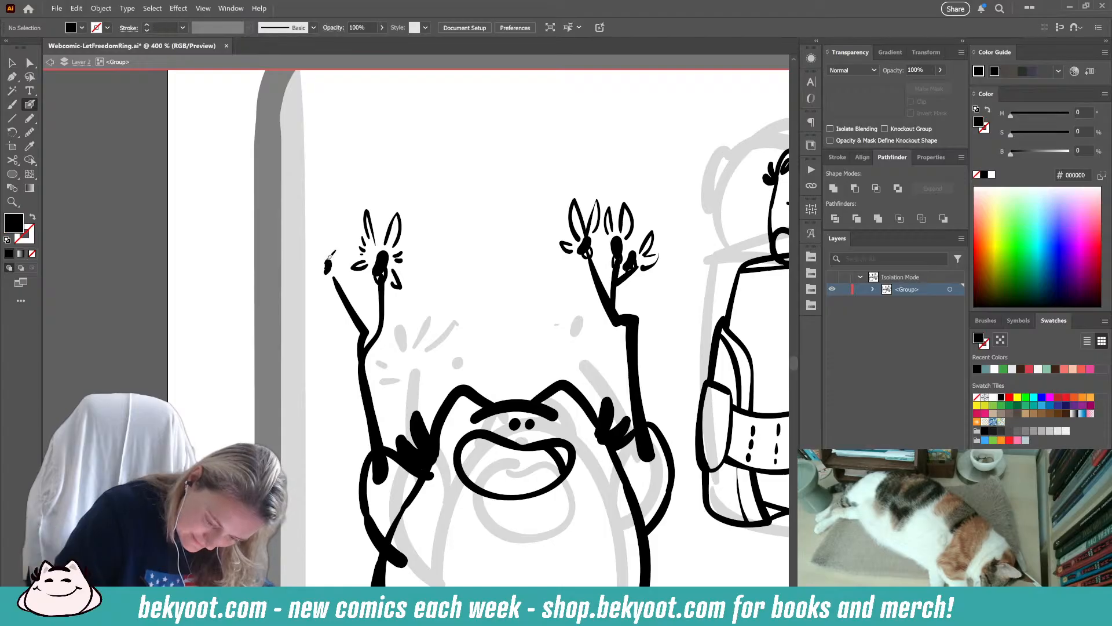
{"action": "mouse_move", "coordinate": [309, 242]}
{"action": "left_mouse_down"}
{"action": "mouse_move", "coordinate": [306, 290]}
{"action": "mouse_move", "coordinate": [322, 271]}
{"action": "mouse_move", "coordinate": [329, 221]}
{"action": "mouse_move", "coordinate": [337, 249]}
{"action": "left_mouse_up"}
{"action": "left_click_drag", "start_coordinate": [343, 255], "coordinate": [338, 278]}
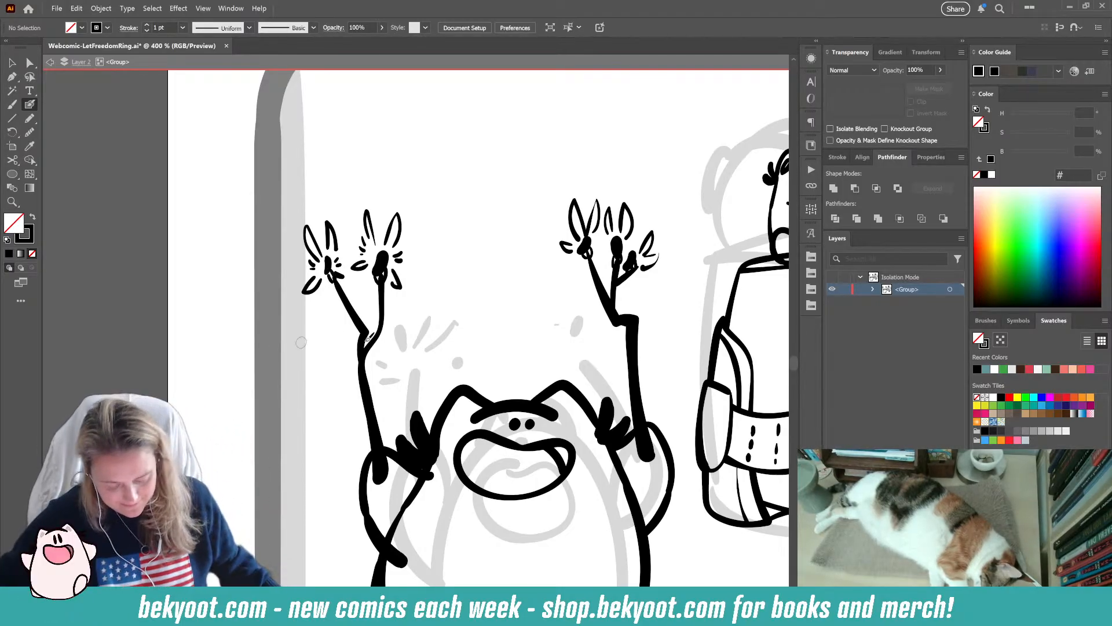
- Try to draw a row of grass blades across the ground below the open-mouthed character
{"action": "scroll", "coordinate": [532, 244], "scroll_direction": "down", "scroll_amount": 3}
{"action": "left_click_drag", "start_coordinate": [616, 377], "coordinate": [551, 312]}
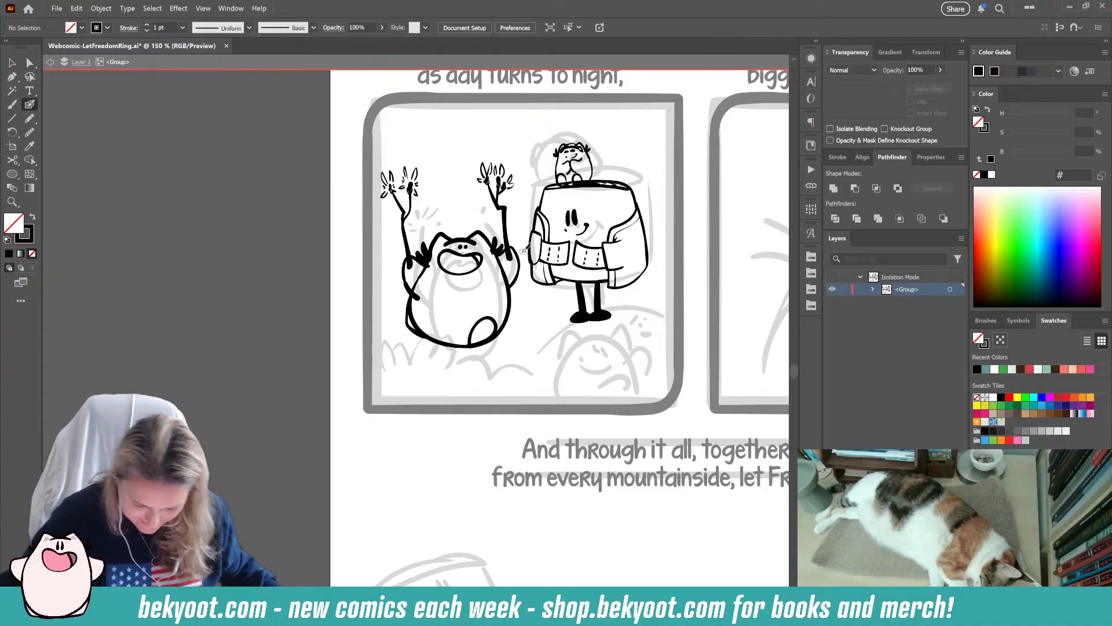
{"action": "mouse_move", "coordinate": [368, 376]}
{"action": "left_mouse_down"}
{"action": "mouse_move", "coordinate": [382, 355]}
{"action": "mouse_move", "coordinate": [376, 372]}
{"action": "mouse_move", "coordinate": [386, 363]}
{"action": "mouse_move", "coordinate": [425, 386]}
{"action": "mouse_move", "coordinate": [493, 374]}
{"action": "mouse_move", "coordinate": [480, 381]}
{"action": "mouse_move", "coordinate": [541, 401]}
{"action": "left_mouse_up"}
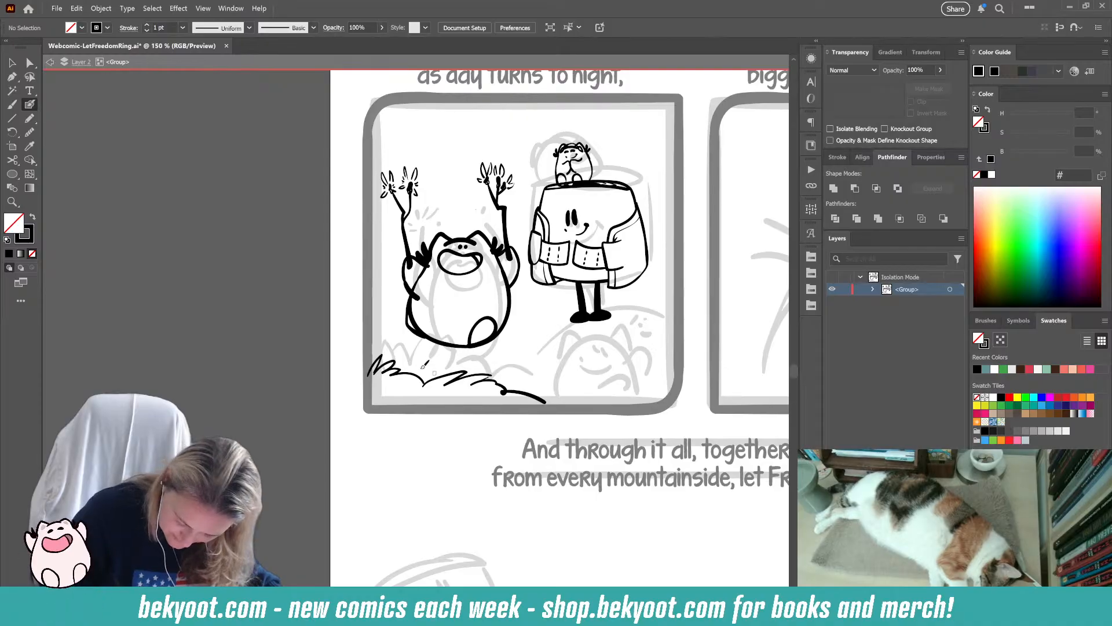
{"action": "key", "text": "ctrl+z"}
{"action": "key", "text": "ctrl+z"}
{"action": "key", "text": "ctrl+z"}
{"action": "key", "text": "ctrl+z"}
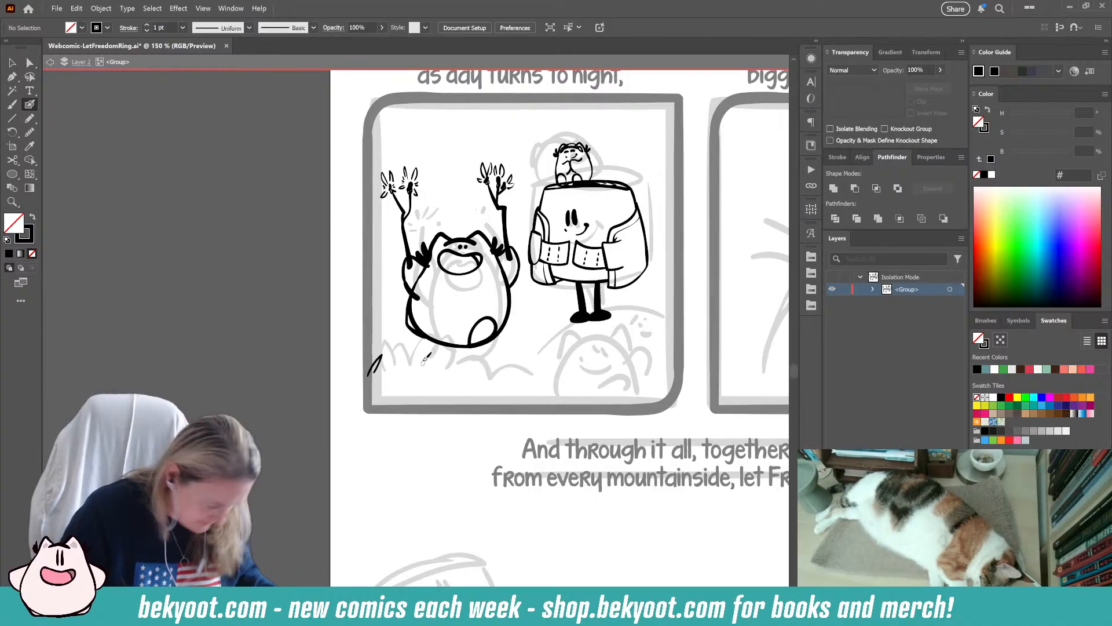
- Paint a solid black shadow beneath the open-mouthed character with the Blob Brush at 85% roundness, and remove the leftover grass stroke
{"action": "key", "text": "Return"}
{"action": "type", "text": "85"}
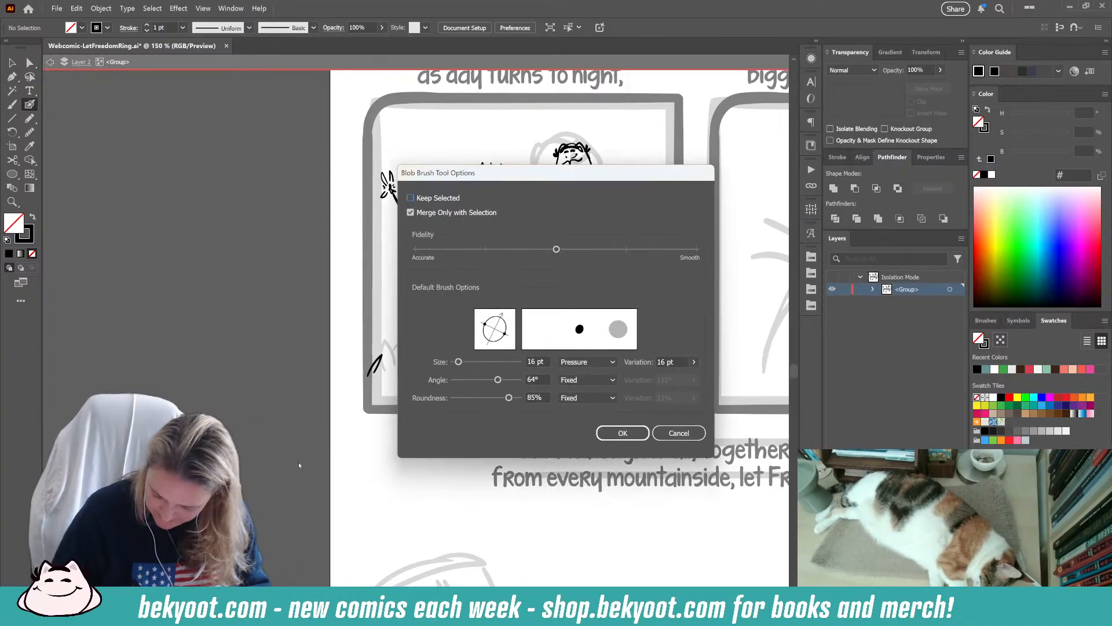
{"action": "key", "text": "Return"}
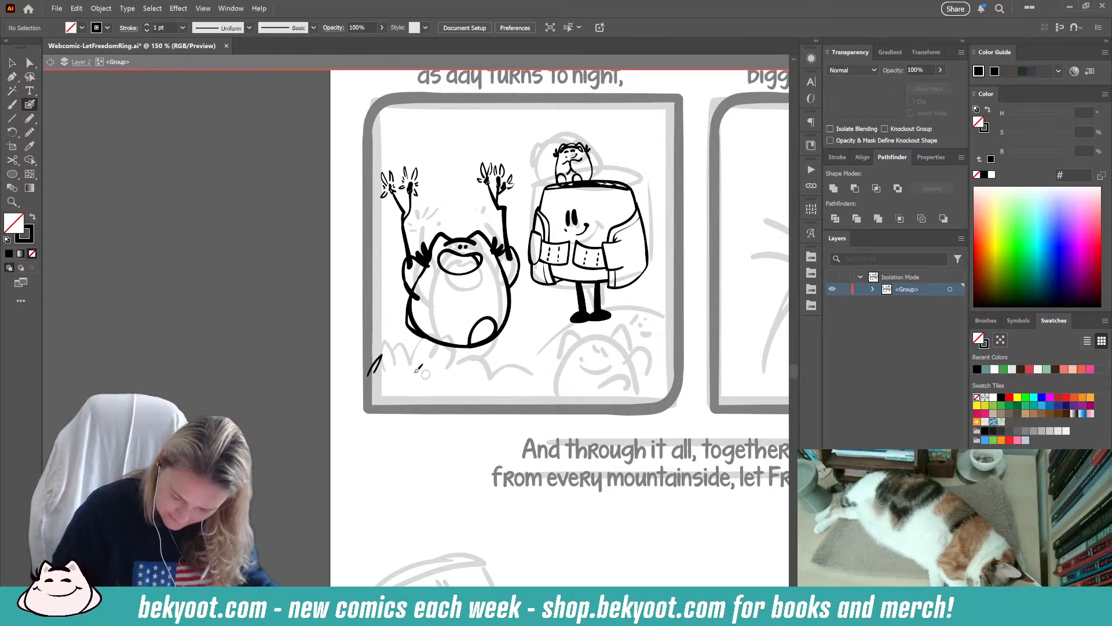
{"action": "left_click_drag", "start_coordinate": [406, 369], "coordinate": [497, 376]}
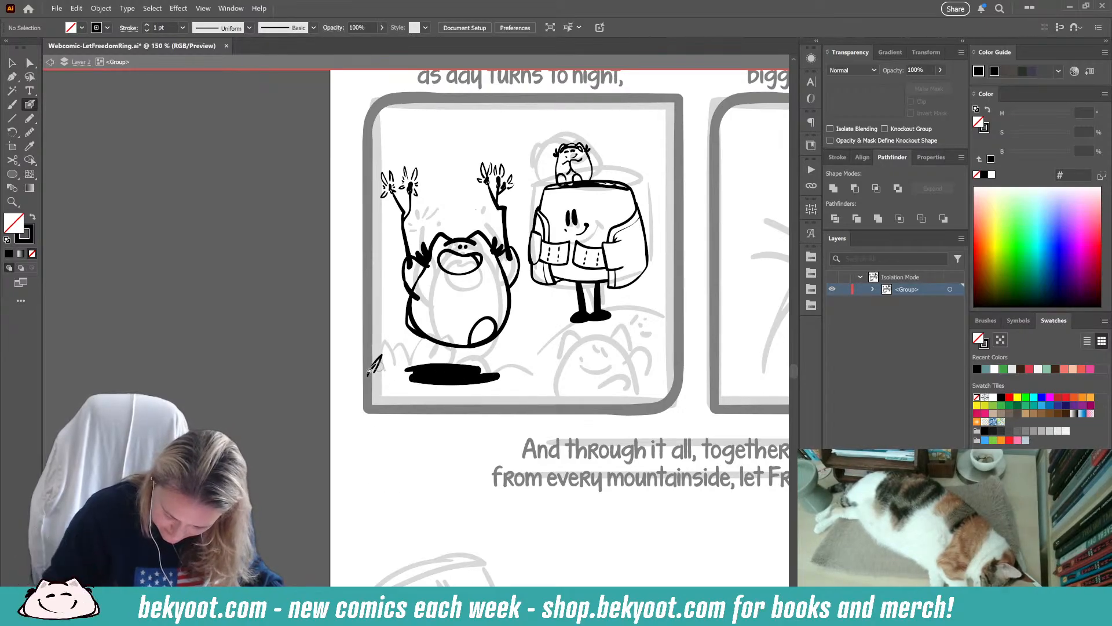
{"action": "key", "text": "shift+x"}
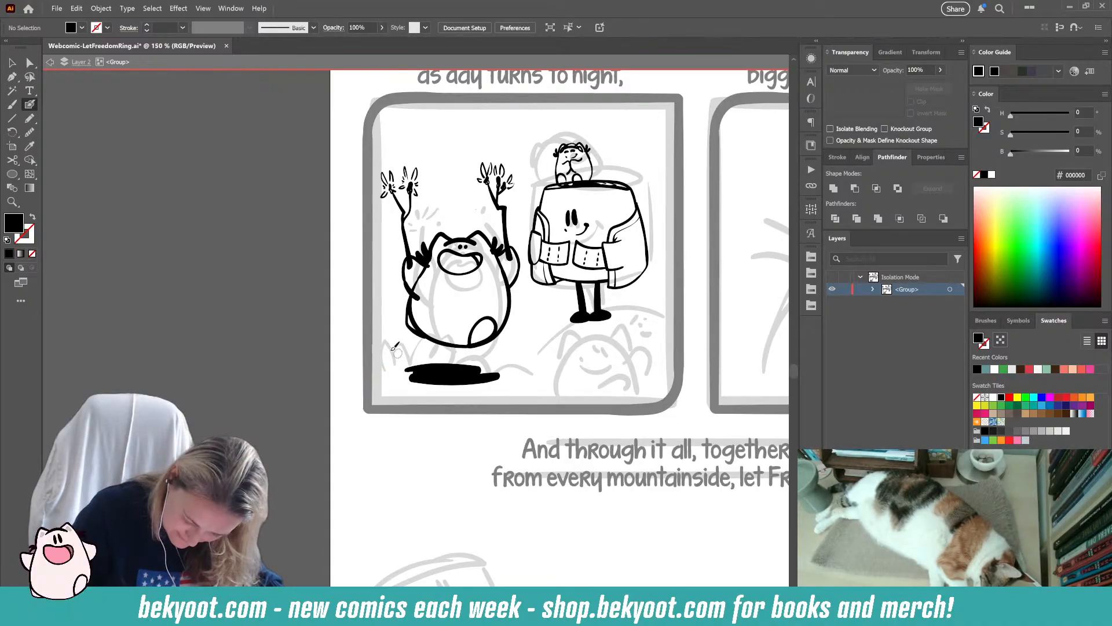
- Draw curved grass blades along the ground on both sides of the black shadow, with taller curved strokes beside the character's body
{"action": "mouse_move", "coordinate": [365, 361]}
{"action": "left_mouse_down"}
{"action": "mouse_move", "coordinate": [381, 339]}
{"action": "mouse_move", "coordinate": [379, 352]}
{"action": "mouse_move", "coordinate": [392, 342]}
{"action": "mouse_move", "coordinate": [418, 357]}
{"action": "mouse_move", "coordinate": [373, 343]}
{"action": "left_mouse_up"}
{"action": "key", "text": "ctrl+z"}
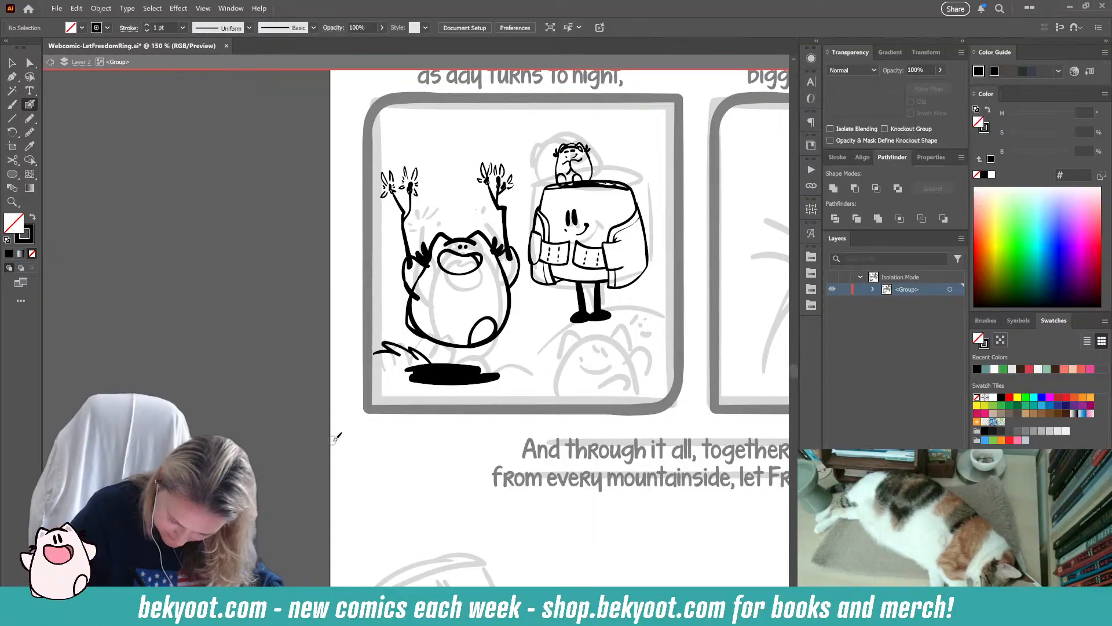
{"action": "key", "text": "ctrl+z"}
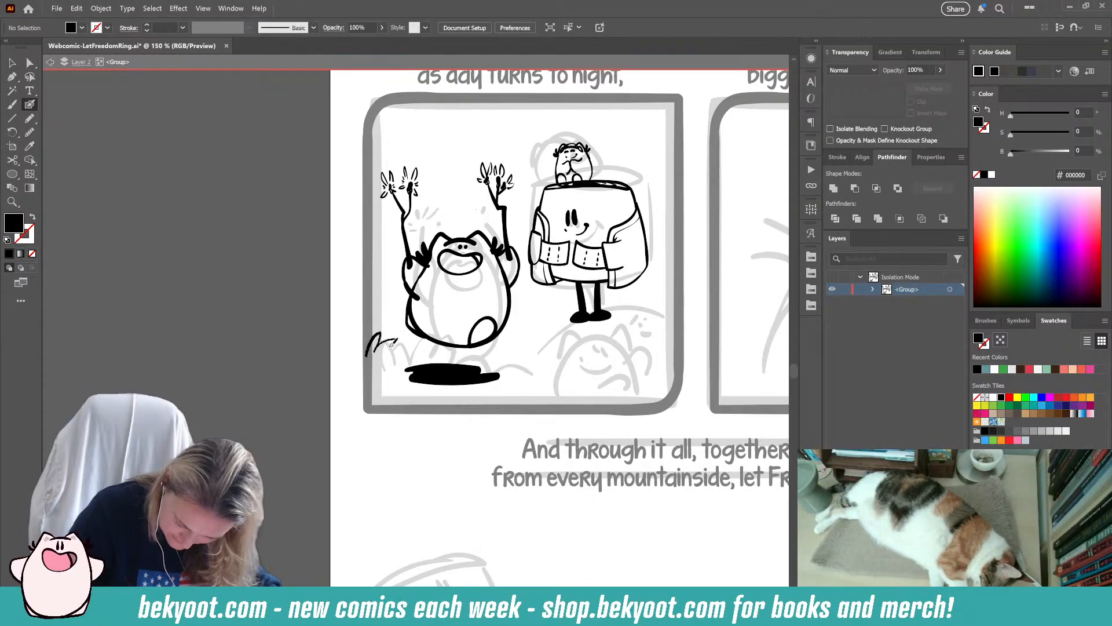
{"action": "mouse_move", "coordinate": [392, 344]}
{"action": "left_mouse_down"}
{"action": "mouse_move", "coordinate": [474, 369]}
{"action": "mouse_move", "coordinate": [491, 359]}
{"action": "mouse_move", "coordinate": [561, 389]}
{"action": "left_mouse_up"}
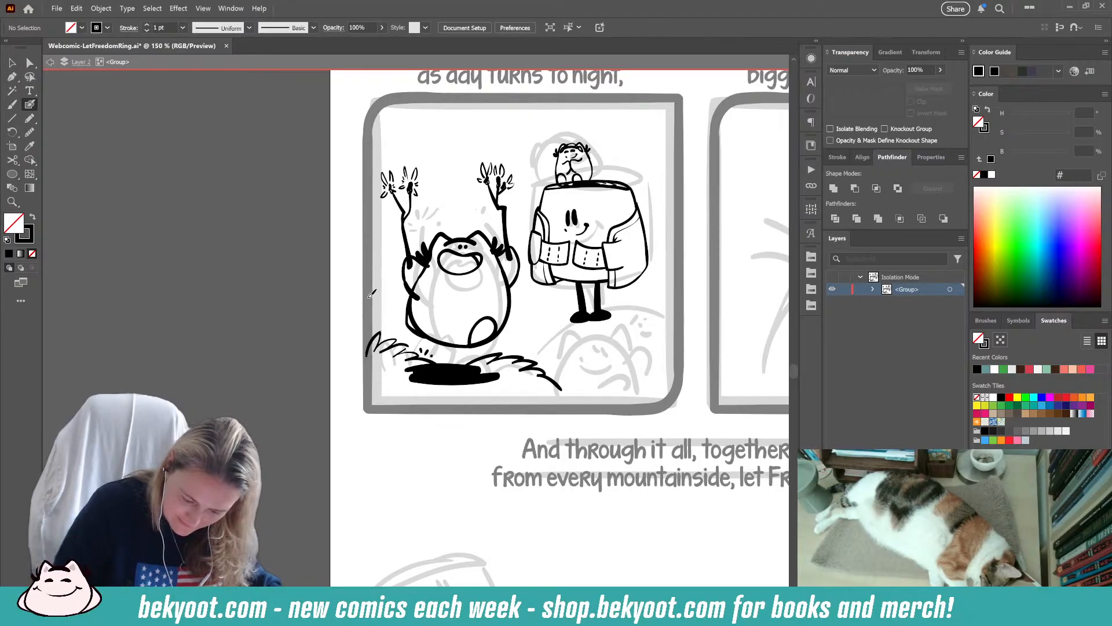
{"action": "left_click_drag", "start_coordinate": [388, 297], "coordinate": [399, 301]}
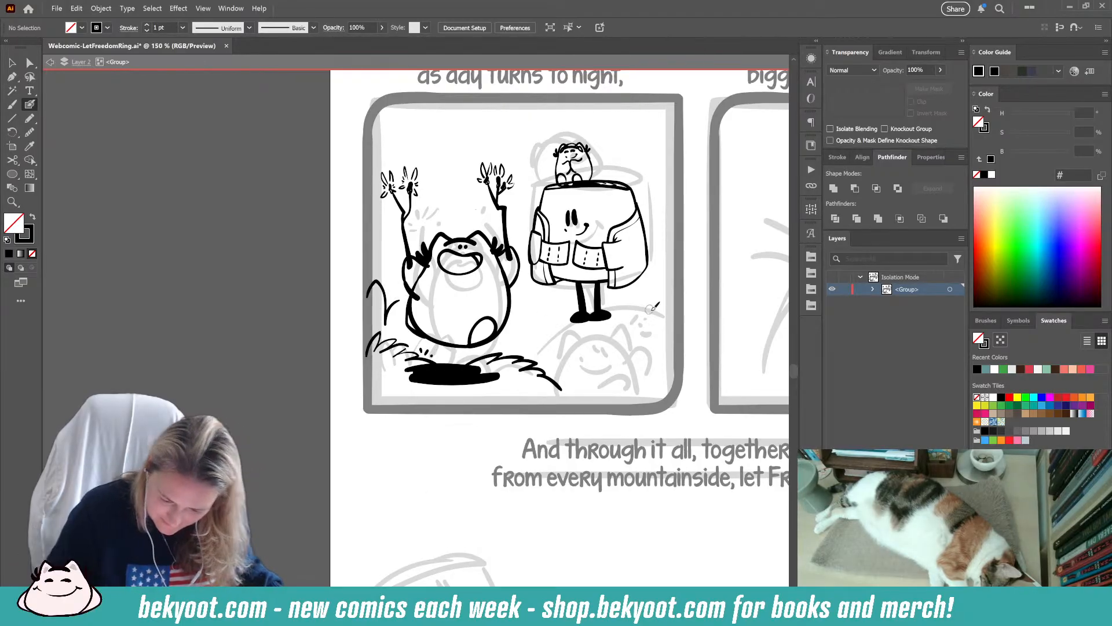
- Select the vest-wearing character's eyes and smile and shift them slightly up and to the right
{"action": "scroll", "coordinate": [539, 272], "scroll_direction": "right", "scroll_amount": 3}
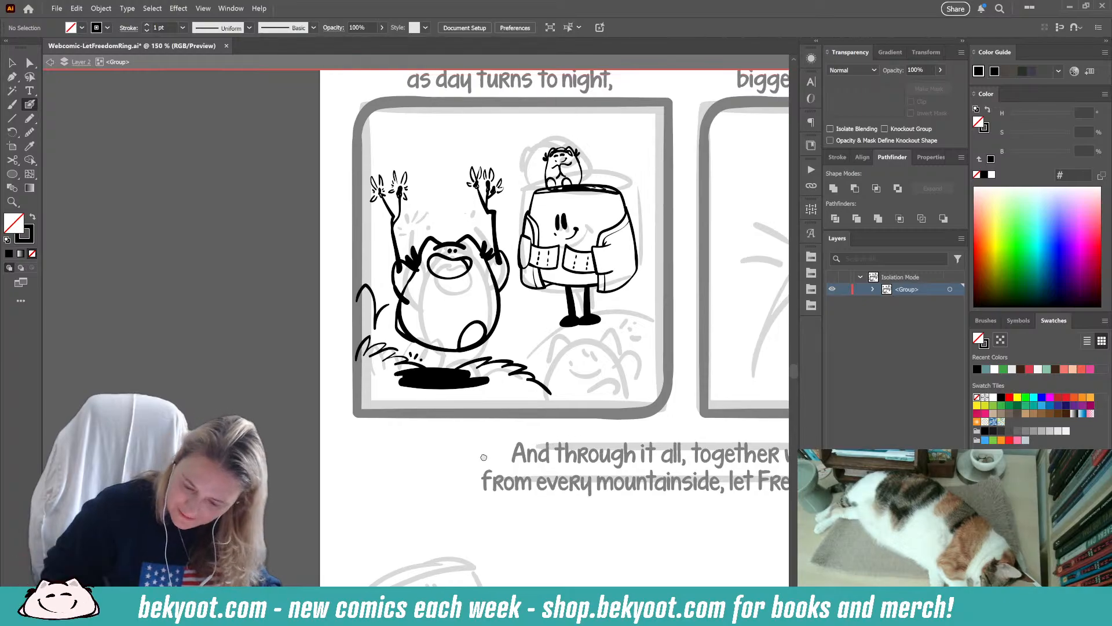
{"action": "left_click", "coordinate": [517, 214], "text": "ctrl"}
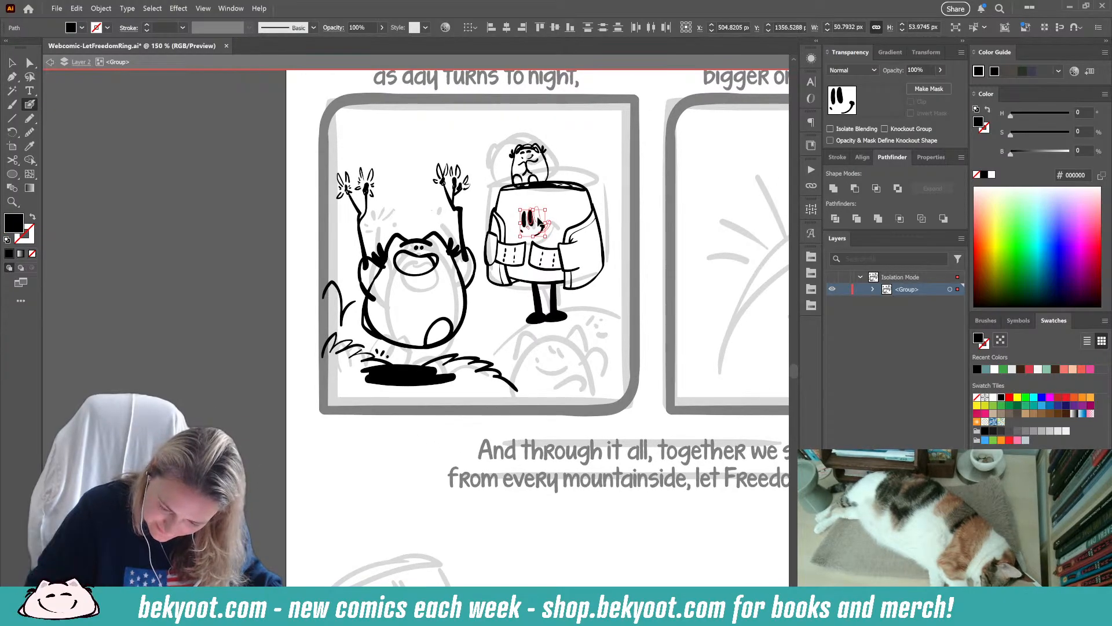
{"action": "left_click", "coordinate": [557, 201], "text": "ctrl"}
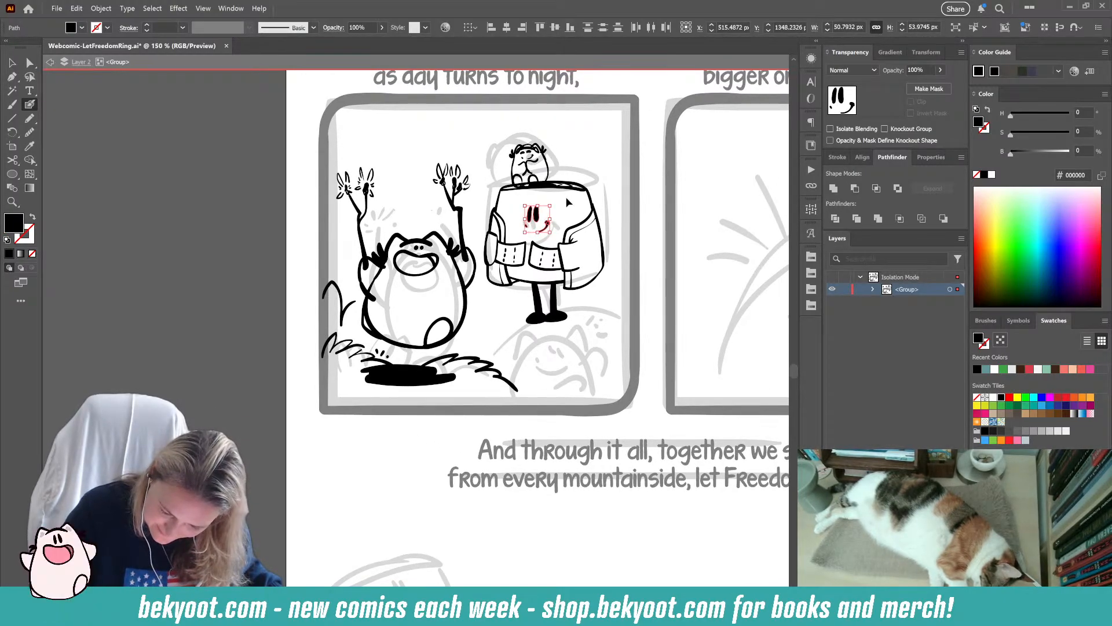
{"action": "left_click_drag", "start_coordinate": [517, 414], "coordinate": [531, 423]}
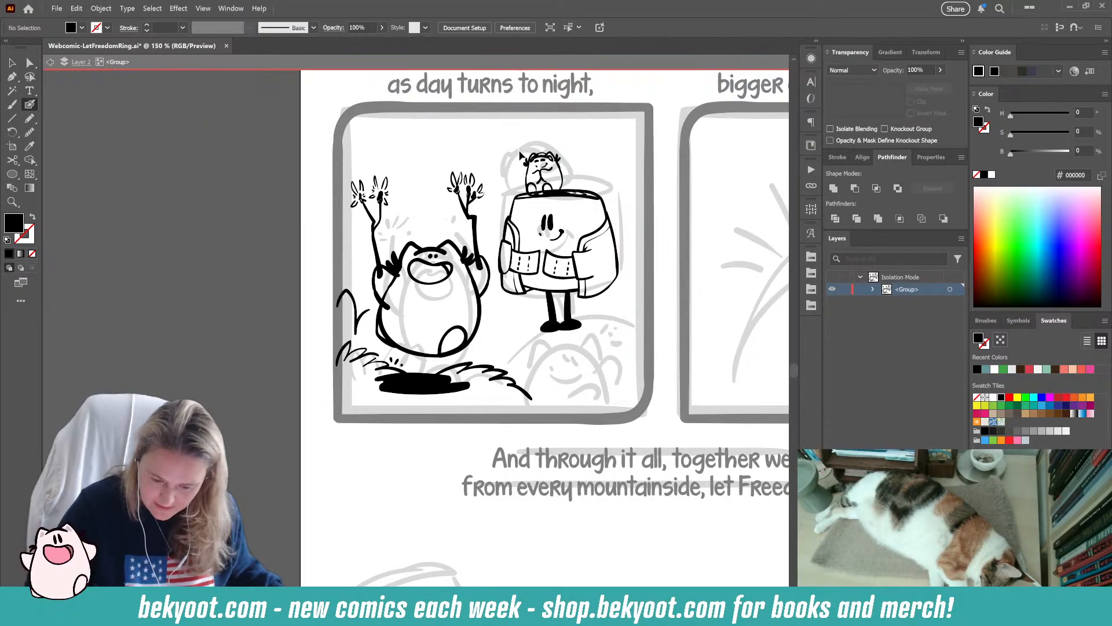
- Scale down the vest-wearing character together with the small creature on its head, and move them right within the sparkler panel
{"action": "left_click_drag", "start_coordinate": [544, 240], "coordinate": [612, 335]}
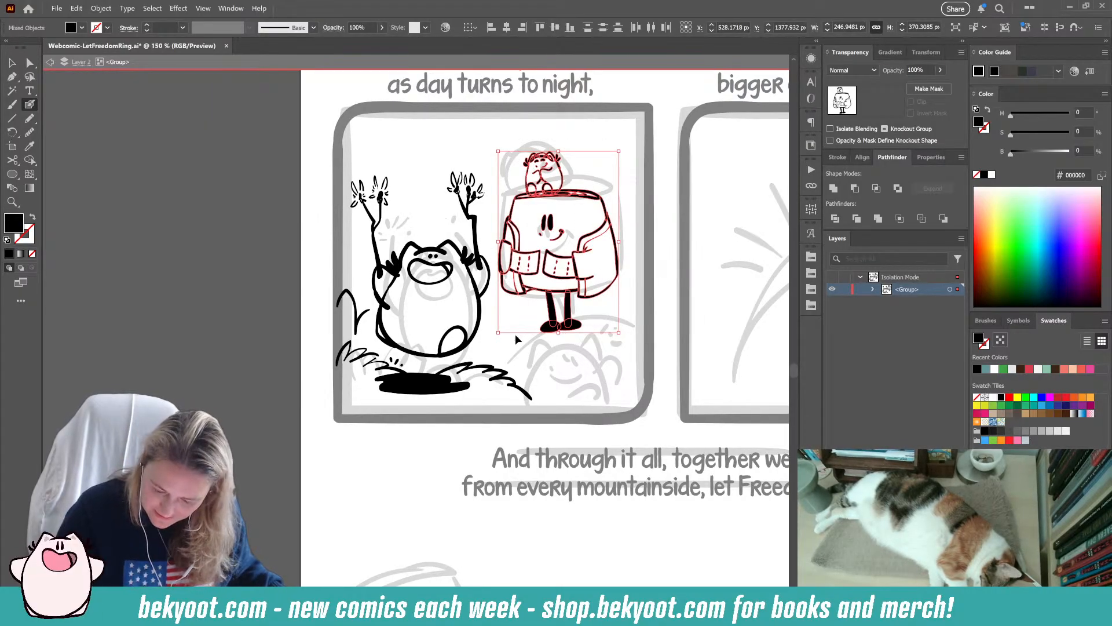
{"action": "left_click_drag", "start_coordinate": [502, 333], "coordinate": [510, 317]}
{"action": "left_click_drag", "start_coordinate": [575, 282], "coordinate": [592, 287]}
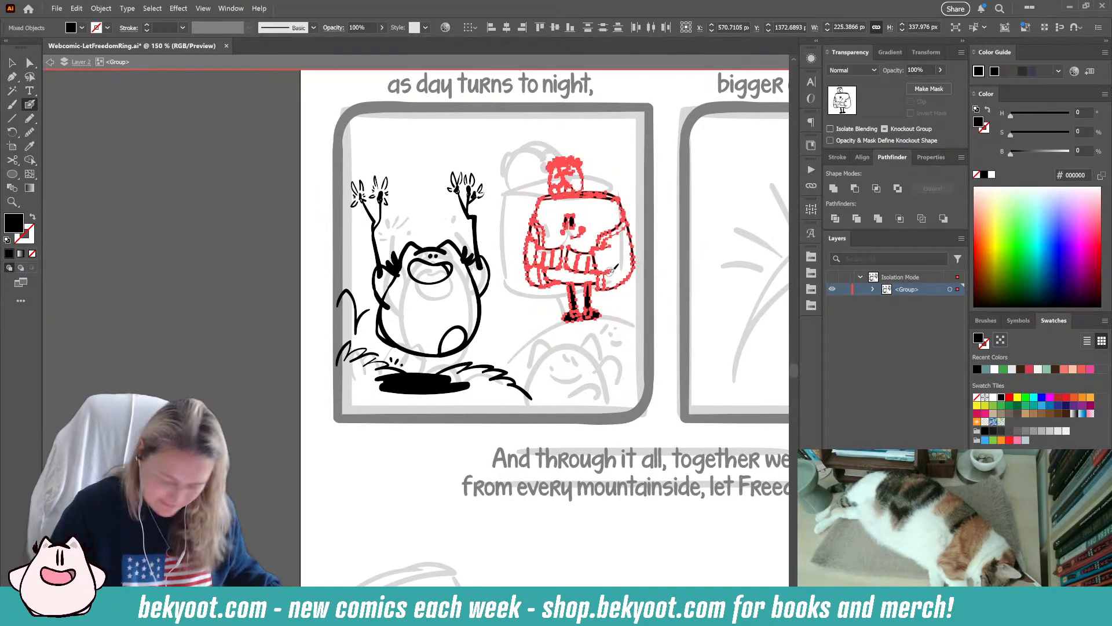
{"action": "left_click", "coordinate": [364, 479], "text": "ctrl"}
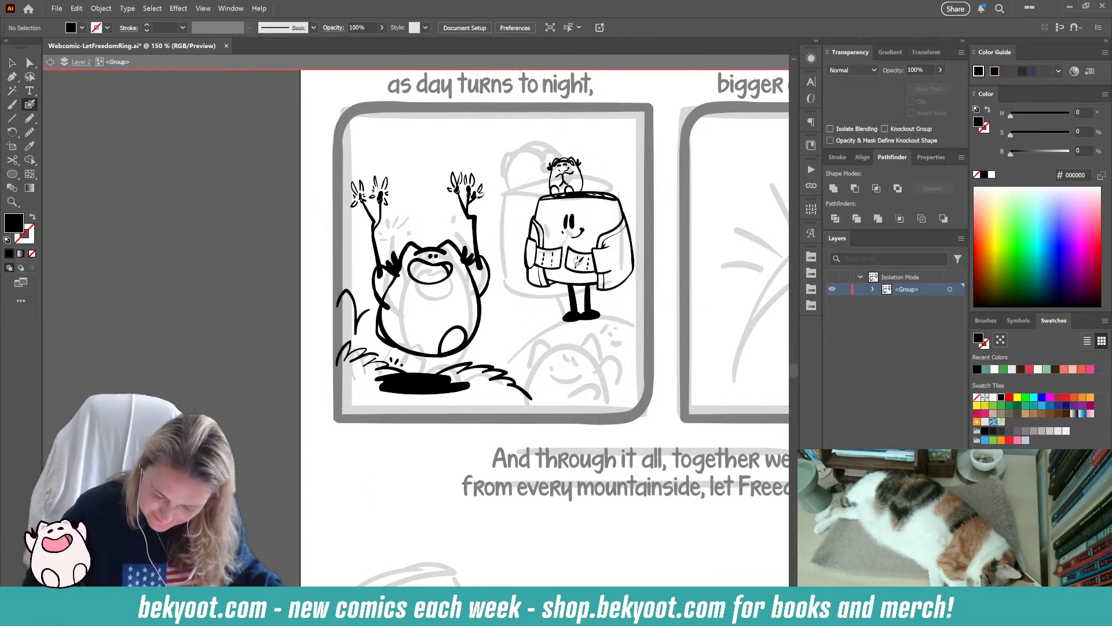
- Draw a grassy mound of short curved blades beneath the vest-wearing character's feet, sloping down toward the open-mouthed character
{"action": "key", "text": "shift+x"}
{"action": "mouse_move", "coordinate": [551, 316]}
{"action": "left_mouse_down"}
{"action": "mouse_move", "coordinate": [521, 342]}
{"action": "mouse_move", "coordinate": [513, 325]}
{"action": "mouse_move", "coordinate": [488, 359]}
{"action": "left_mouse_up"}
{"action": "left_click_drag", "start_coordinate": [605, 308], "coordinate": [600, 313]}
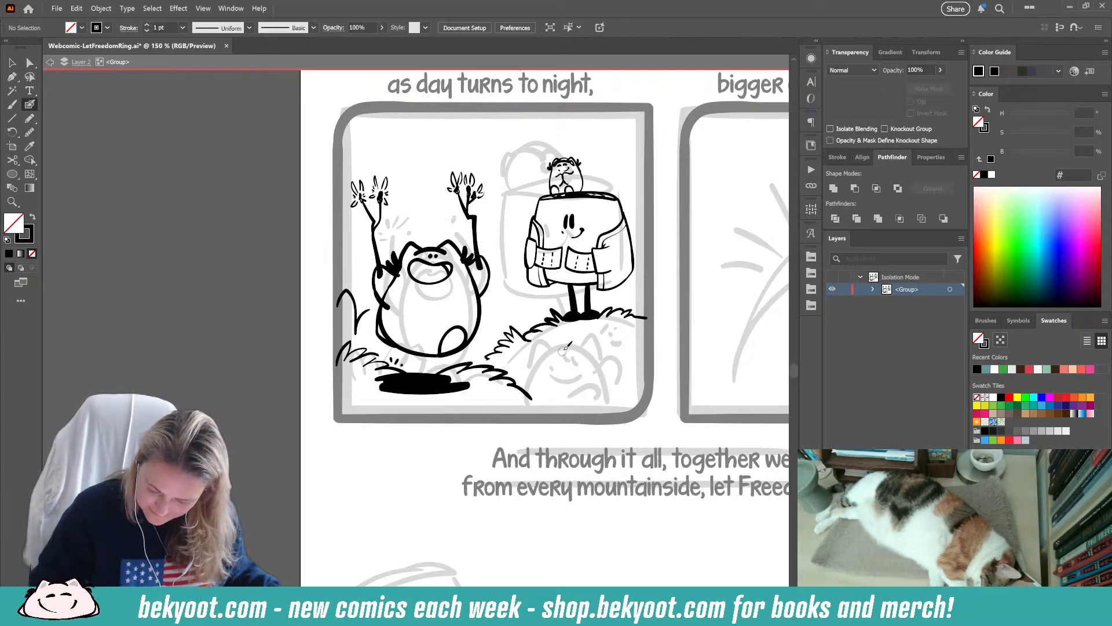
- Ink the foreground character's head, ears, eyes and left body edge below the grassy mound, redoing strokes that miss
{"action": "left_click_drag", "start_coordinate": [573, 350], "coordinate": [596, 350]}
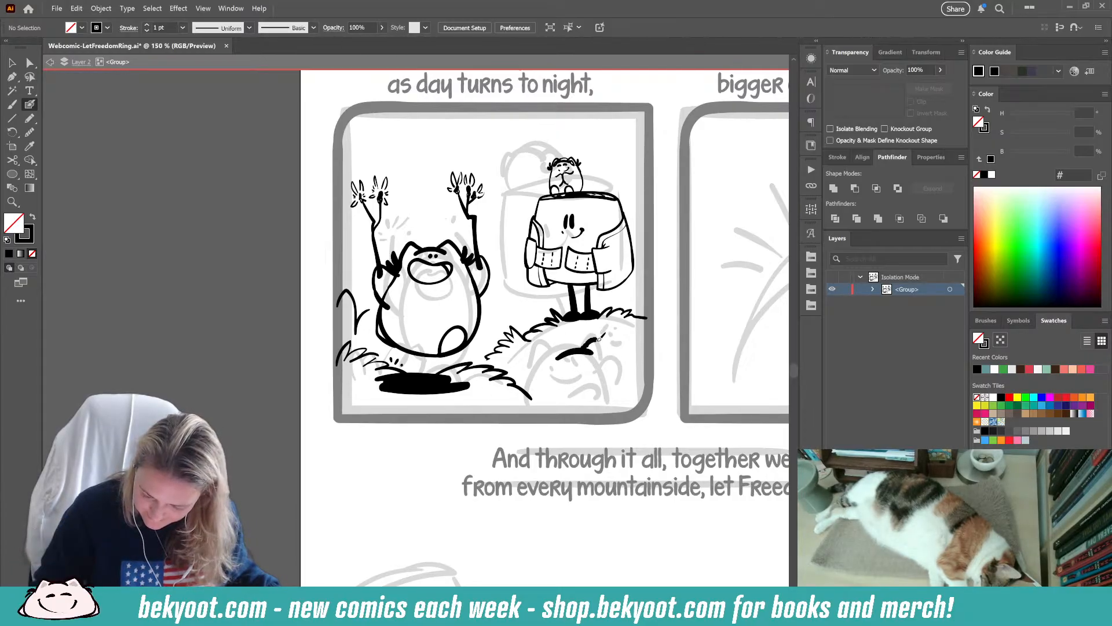
{"action": "mouse_move", "coordinate": [551, 349]}
{"action": "left_mouse_down"}
{"action": "mouse_move", "coordinate": [542, 375]}
{"action": "mouse_move", "coordinate": [590, 371]}
{"action": "mouse_move", "coordinate": [619, 336]}
{"action": "mouse_move", "coordinate": [638, 335]}
{"action": "left_mouse_up"}
{"action": "key", "text": "ctrl+z"}
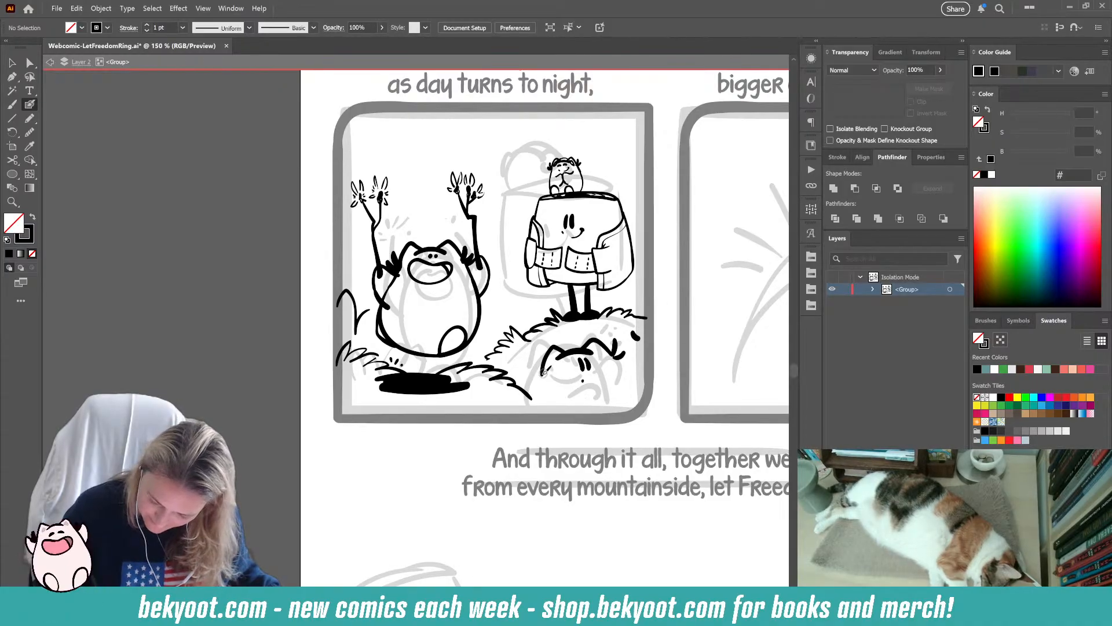
{"action": "mouse_move", "coordinate": [543, 372]}
{"action": "left_mouse_down"}
{"action": "mouse_move", "coordinate": [539, 349]}
{"action": "mouse_move", "coordinate": [532, 406]}
{"action": "left_mouse_up"}
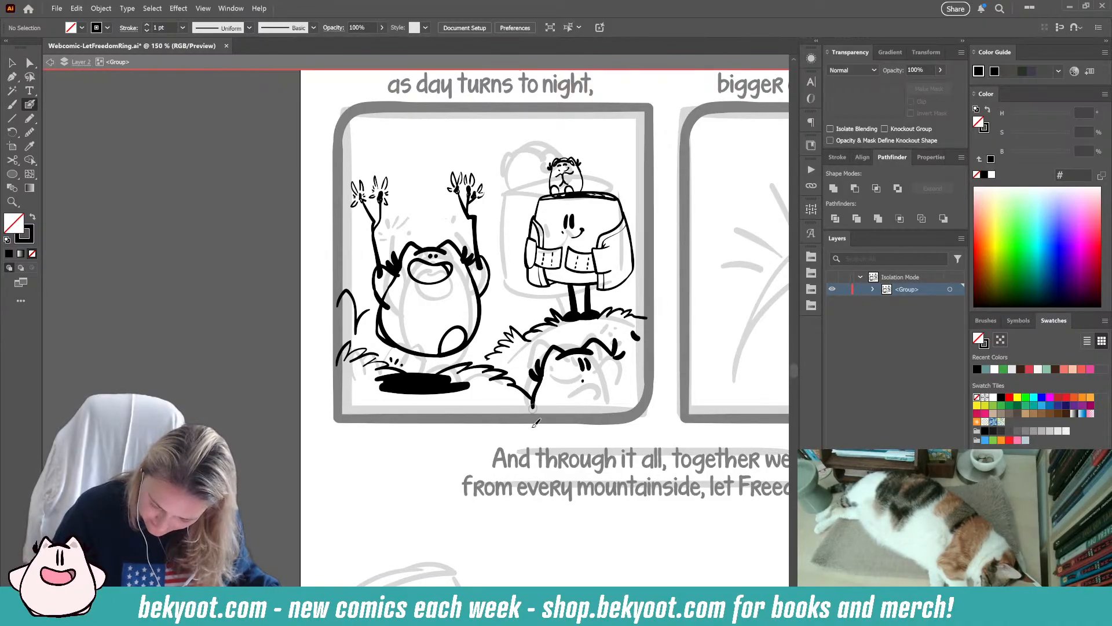
{"action": "key", "text": "ctrl+z"}
{"action": "left_click_drag", "start_coordinate": [548, 369], "coordinate": [519, 416]}
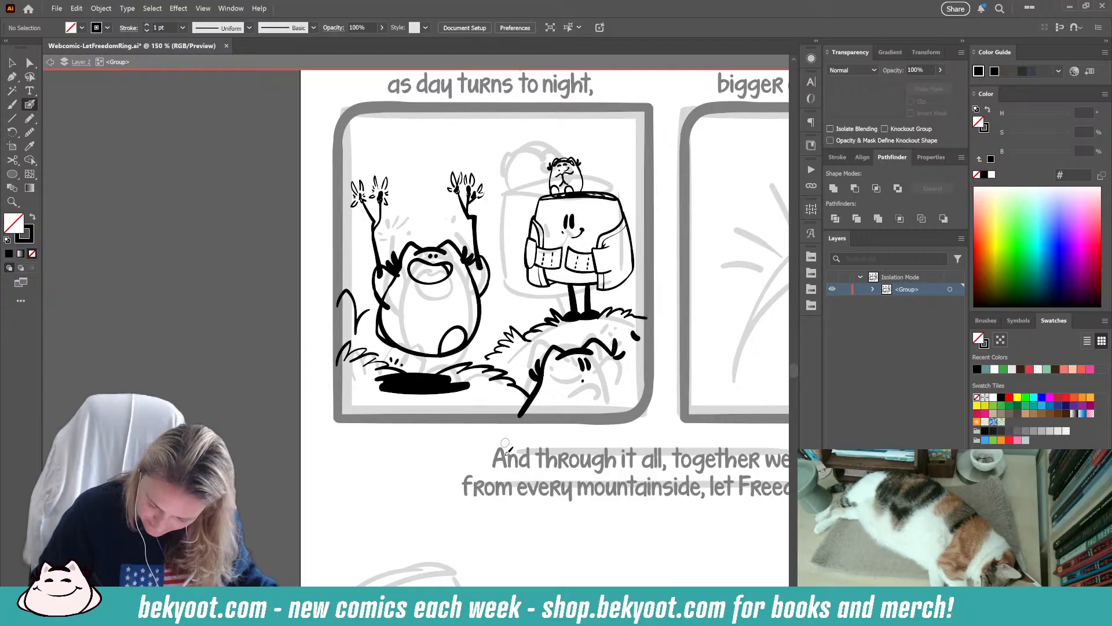
- Shorten the end of the grass stroke beside the black shadow so it stops at the foreground character's body
{"action": "left_click", "coordinate": [527, 401], "text": "ctrl"}
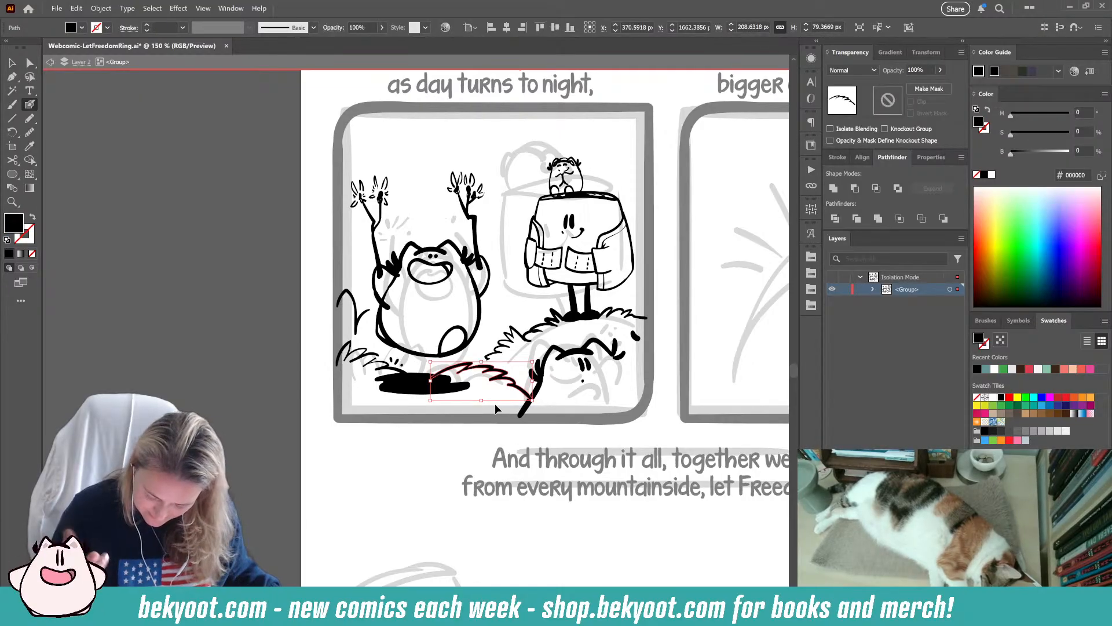
{"action": "left_click_drag", "start_coordinate": [536, 401], "coordinate": [528, 399]}
{"action": "left_click", "coordinate": [498, 436], "text": "ctrl"}
- Ink the foreground character's mouth, right body edge and raised arm, with a small sparkler and sparks above the hand
{"action": "mouse_move", "coordinate": [630, 349]}
{"action": "left_mouse_down"}
{"action": "mouse_move", "coordinate": [624, 413]}
{"action": "mouse_move", "coordinate": [584, 393]}
{"action": "mouse_move", "coordinate": [604, 384]}
{"action": "mouse_move", "coordinate": [604, 409]}
{"action": "left_mouse_up"}
{"action": "key", "text": "shift+x"}
{"action": "mouse_move", "coordinate": [618, 369]}
{"action": "left_mouse_down"}
{"action": "mouse_move", "coordinate": [636, 360]}
{"action": "mouse_move", "coordinate": [645, 382]}
{"action": "mouse_move", "coordinate": [624, 414]}
{"action": "left_mouse_up"}
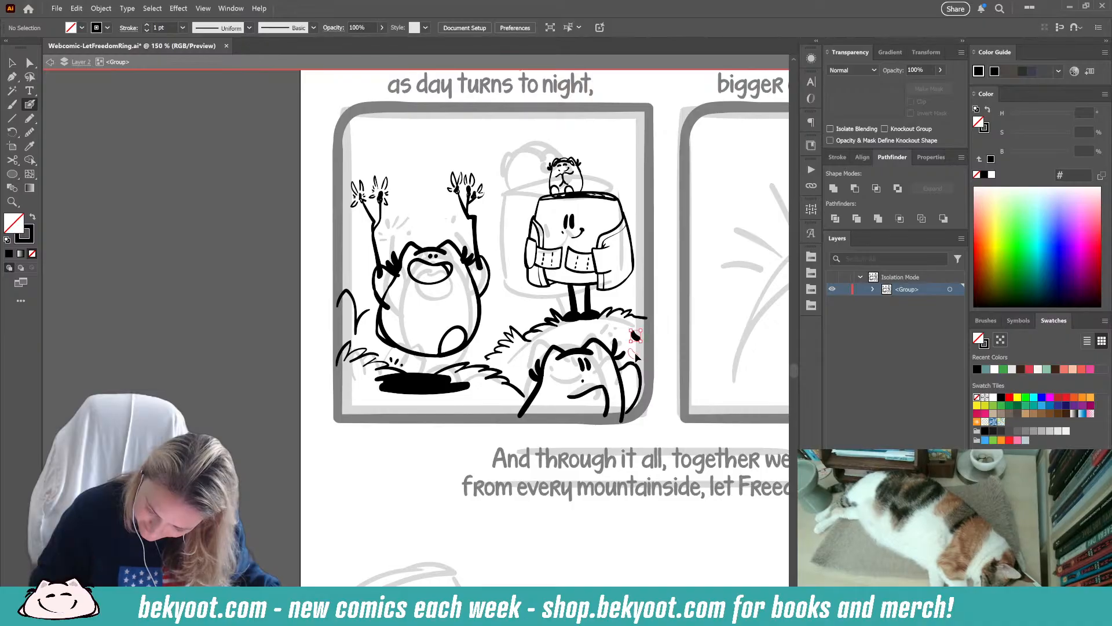
{"action": "key", "text": "shift+x"}
{"action": "key", "text": "shift+x"}
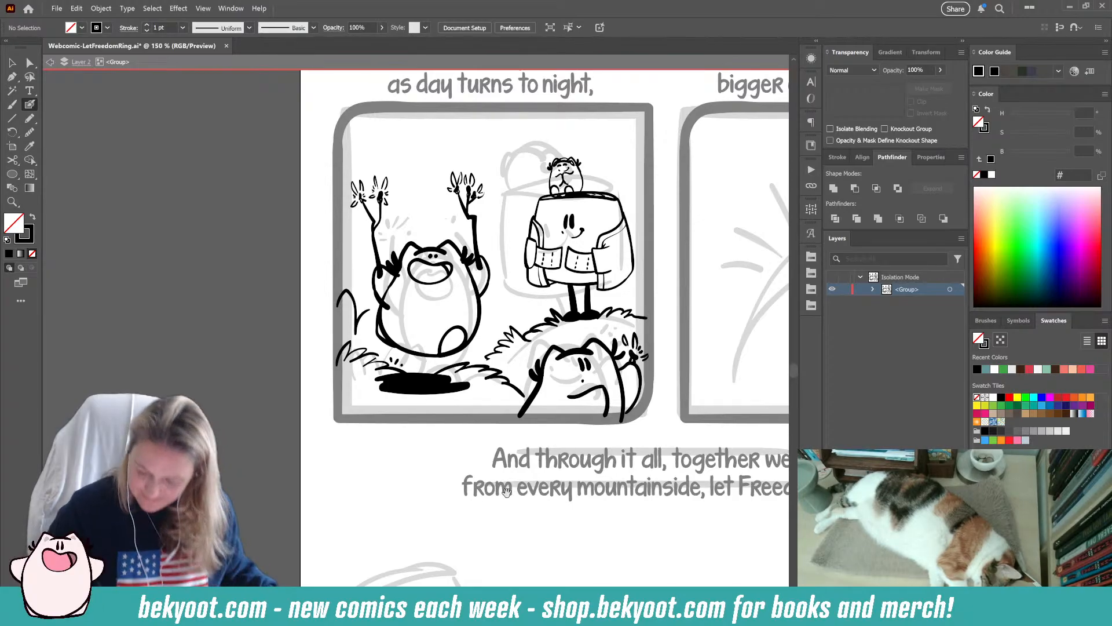
- Add small spark strokes around the sparklers in the open-mouthed character's right-side hand
{"action": "scroll", "coordinate": [428, 400], "scroll_direction": "down", "scroll_amount": 2}
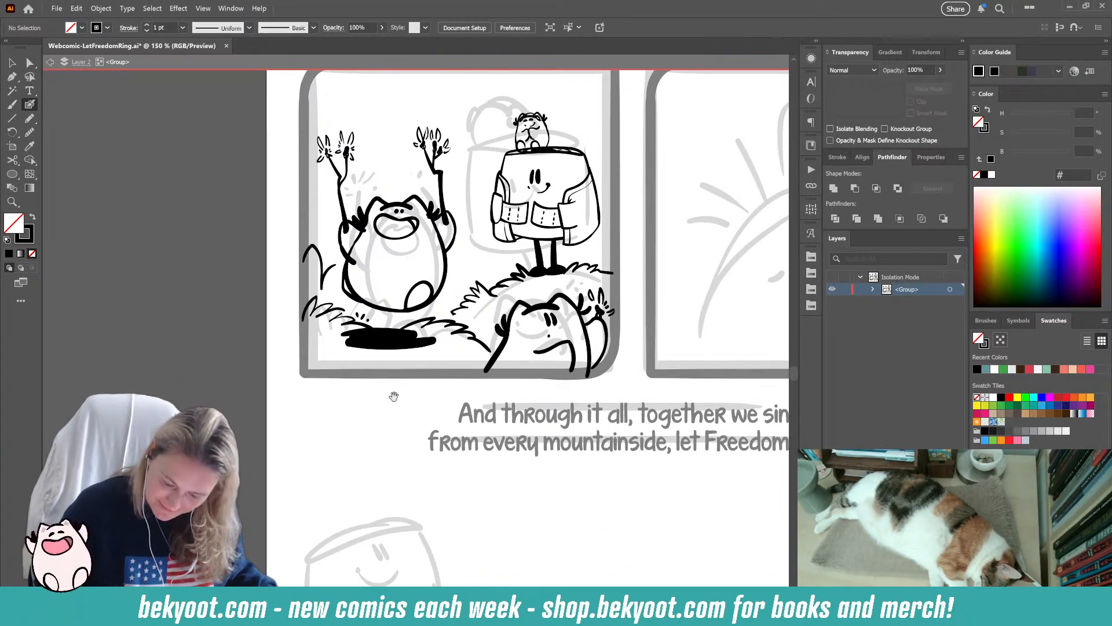
{"action": "scroll", "coordinate": [390, 392], "scroll_direction": "up", "scroll_amount": 3}
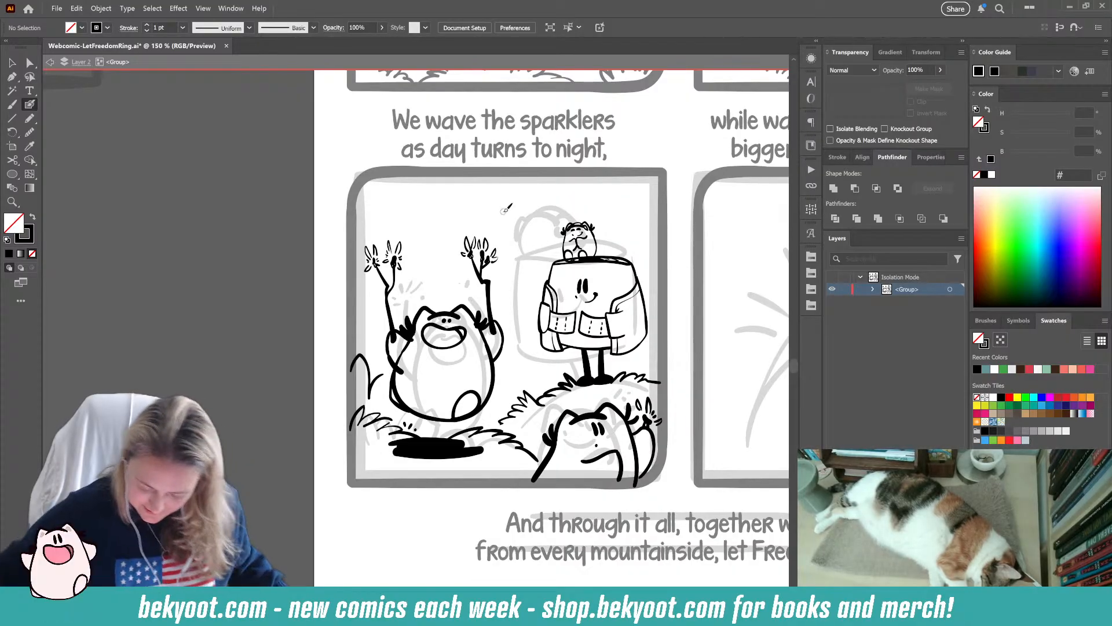
{"action": "scroll", "coordinate": [443, 253], "scroll_direction": "up", "scroll_amount": 3}
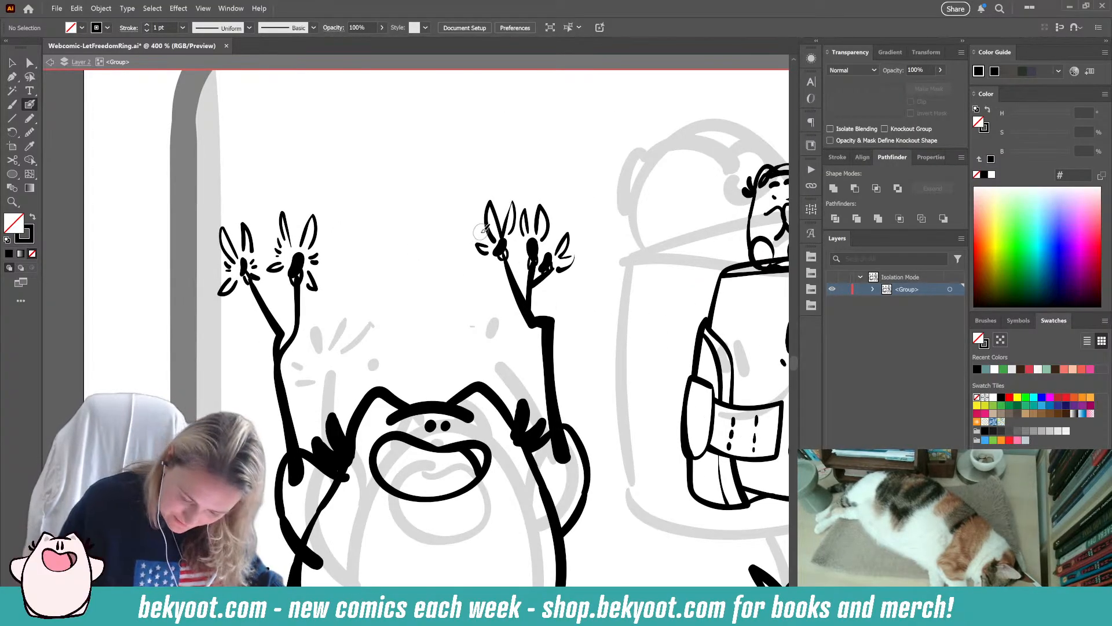
{"action": "left_click_drag", "start_coordinate": [478, 237], "coordinate": [487, 242]}
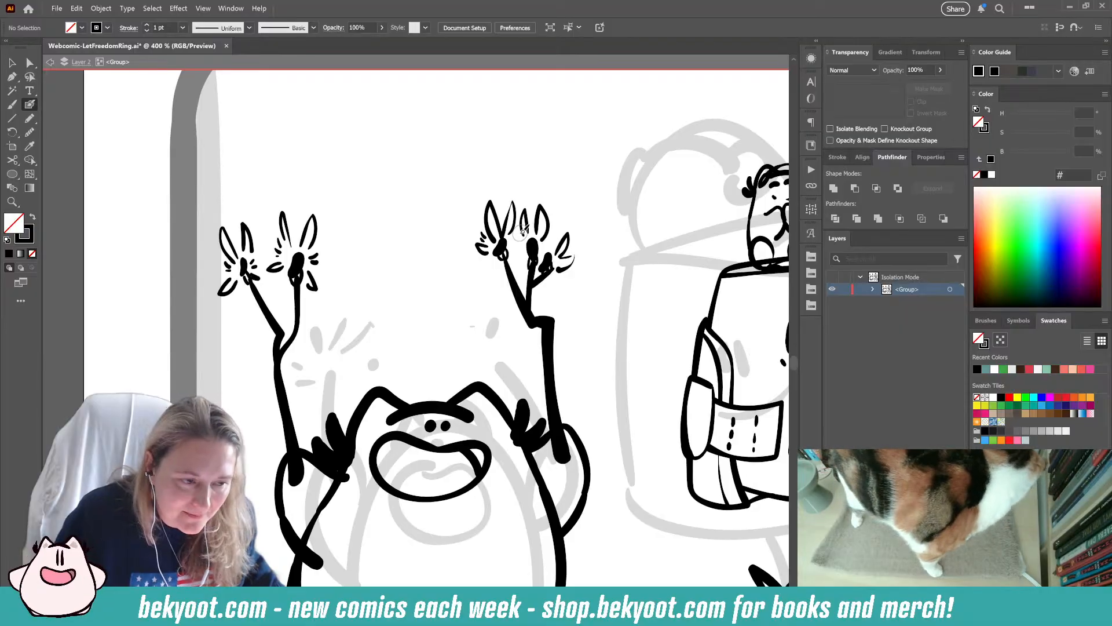
{"action": "left_click_drag", "start_coordinate": [570, 309], "coordinate": [532, 301]}
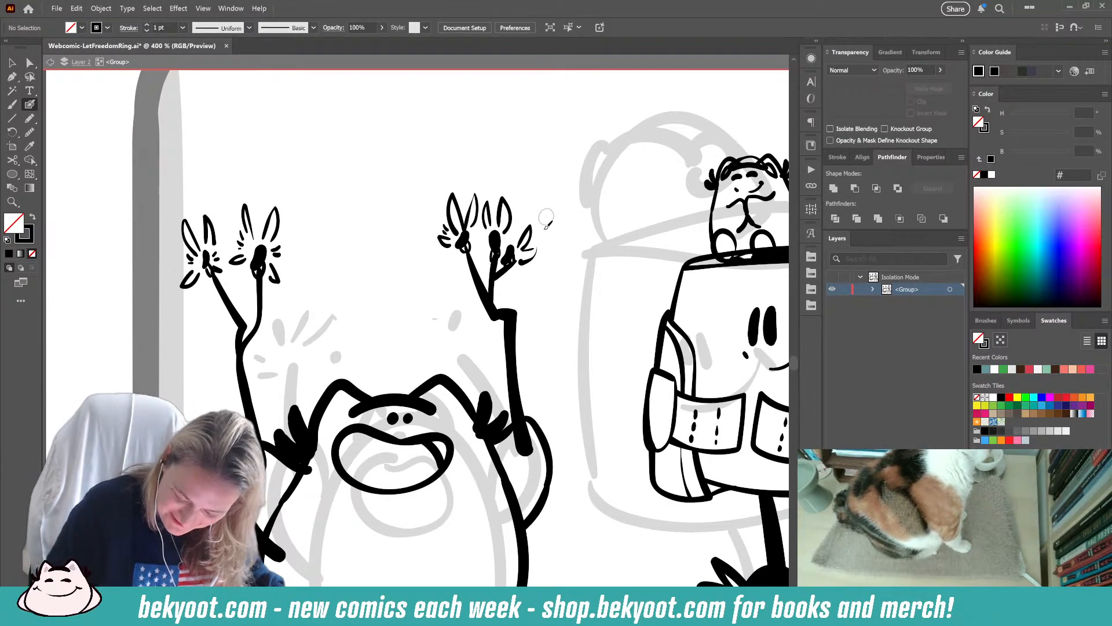
{"action": "left_click_drag", "start_coordinate": [510, 394], "coordinate": [416, 302]}
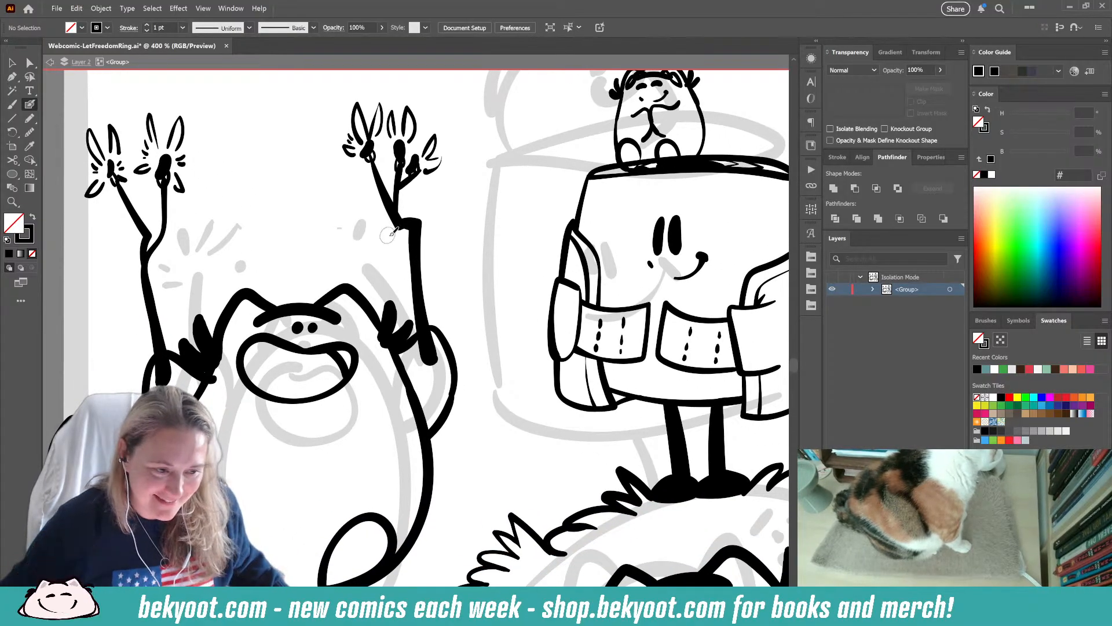
{"action": "scroll", "coordinate": [386, 205], "scroll_direction": "down", "scroll_amount": 3}
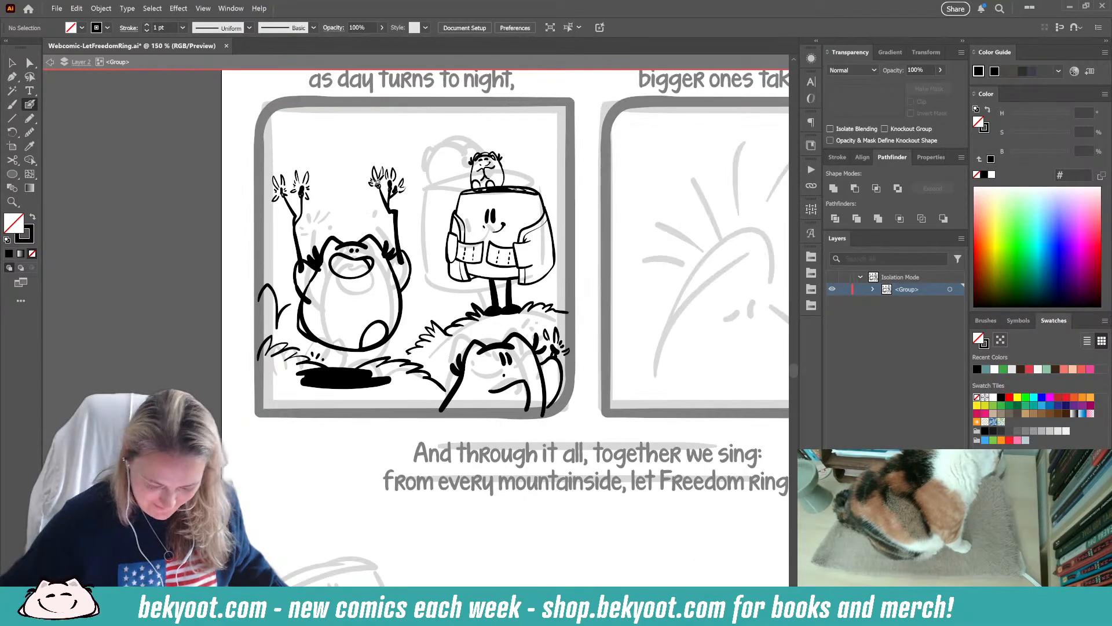
- Erase the part of the open-mouthed character's body outline that crosses its left-side raised arm
{"action": "left_click_drag", "start_coordinate": [398, 271], "coordinate": [316, 266]}
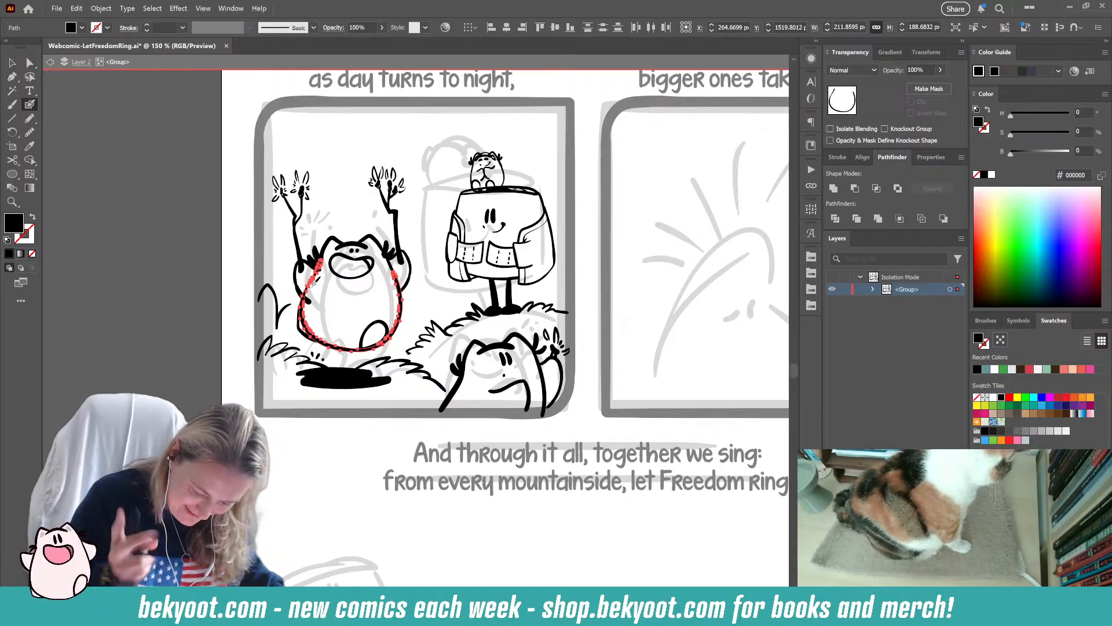
{"action": "scroll", "coordinate": [308, 283], "scroll_direction": "up", "scroll_amount": 3}
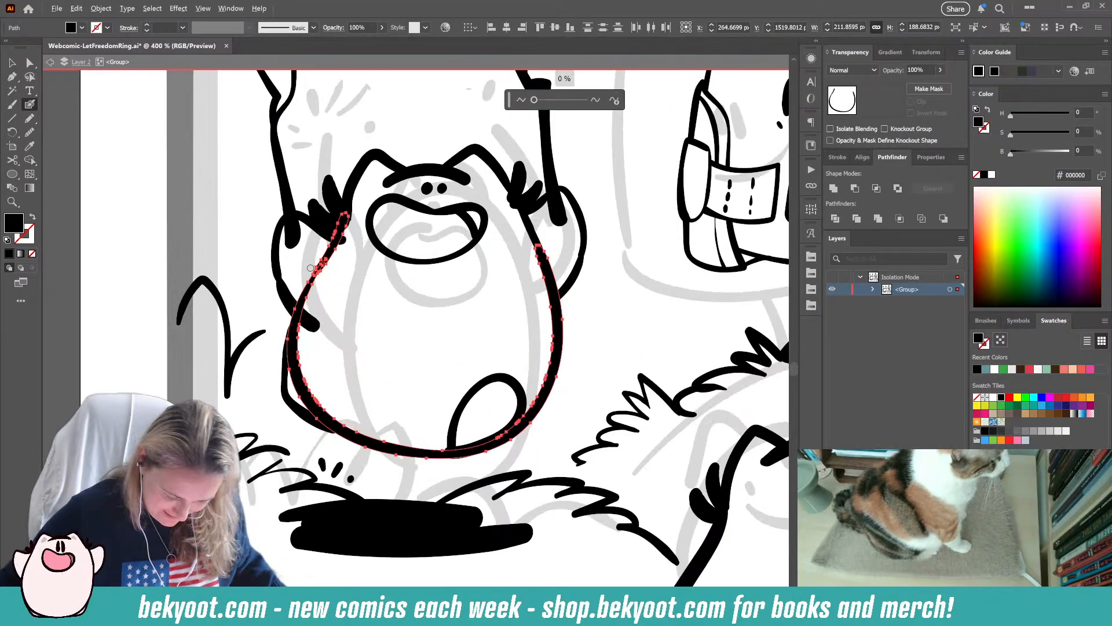
{"action": "mouse_move", "coordinate": [312, 268]}
{"action": "left_mouse_down"}
{"action": "mouse_move", "coordinate": [311, 298]}
{"action": "mouse_move", "coordinate": [301, 302]}
{"action": "mouse_move", "coordinate": [320, 291]}
{"action": "mouse_move", "coordinate": [332, 249]}
{"action": "left_mouse_up"}
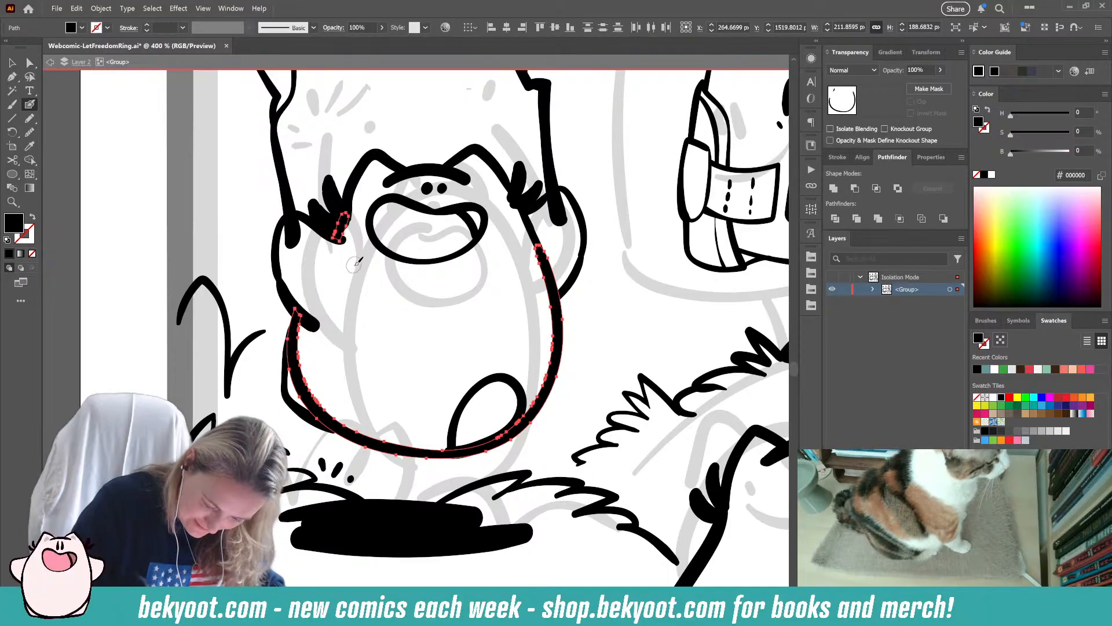
{"action": "left_click", "coordinate": [595, 323], "text": "ctrl"}
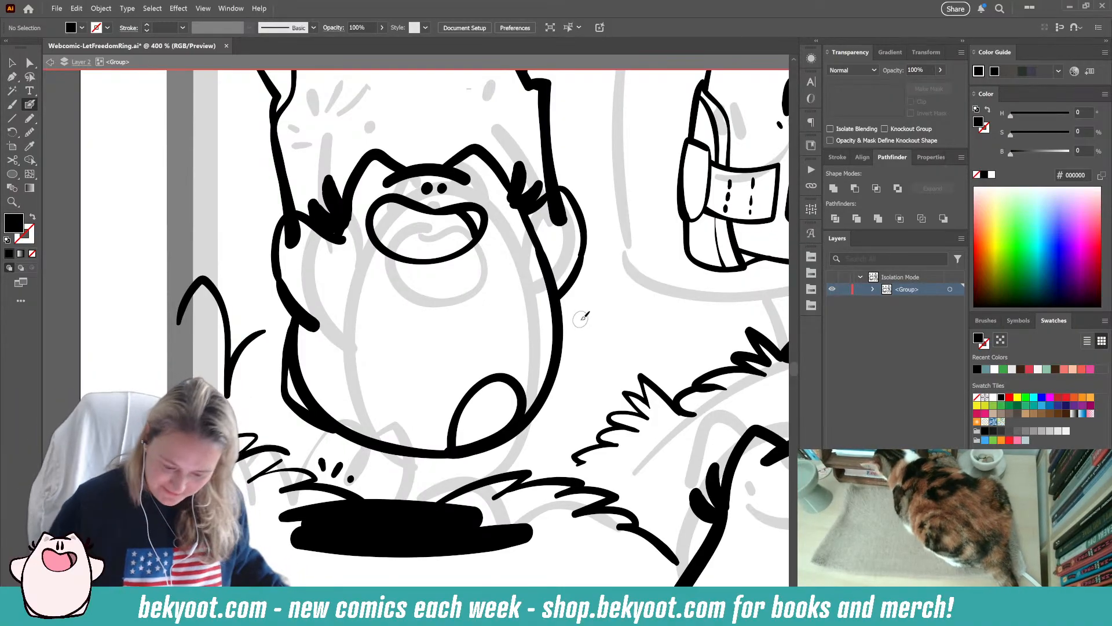
- Exit the sparkler drawing group's isolation mode to return to the full comic page
{"action": "scroll", "coordinate": [575, 413], "scroll_direction": "down", "scroll_amount": 1}
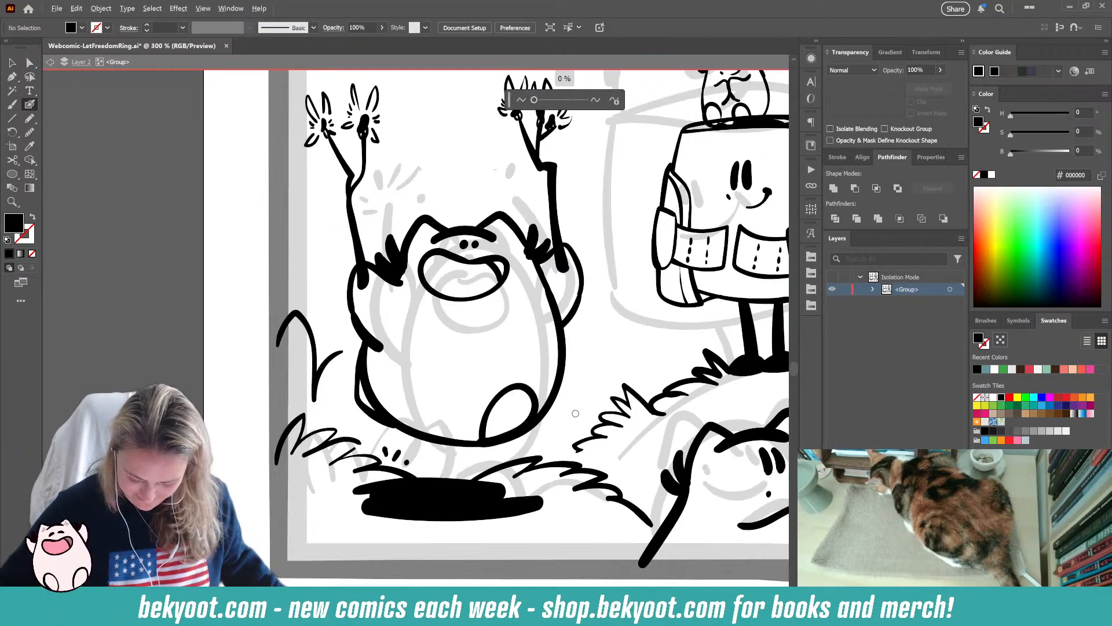
{"action": "scroll", "coordinate": [575, 413], "scroll_direction": "down", "scroll_amount": 2}
{"action": "left_click_drag", "start_coordinate": [527, 483], "coordinate": [396, 458]}
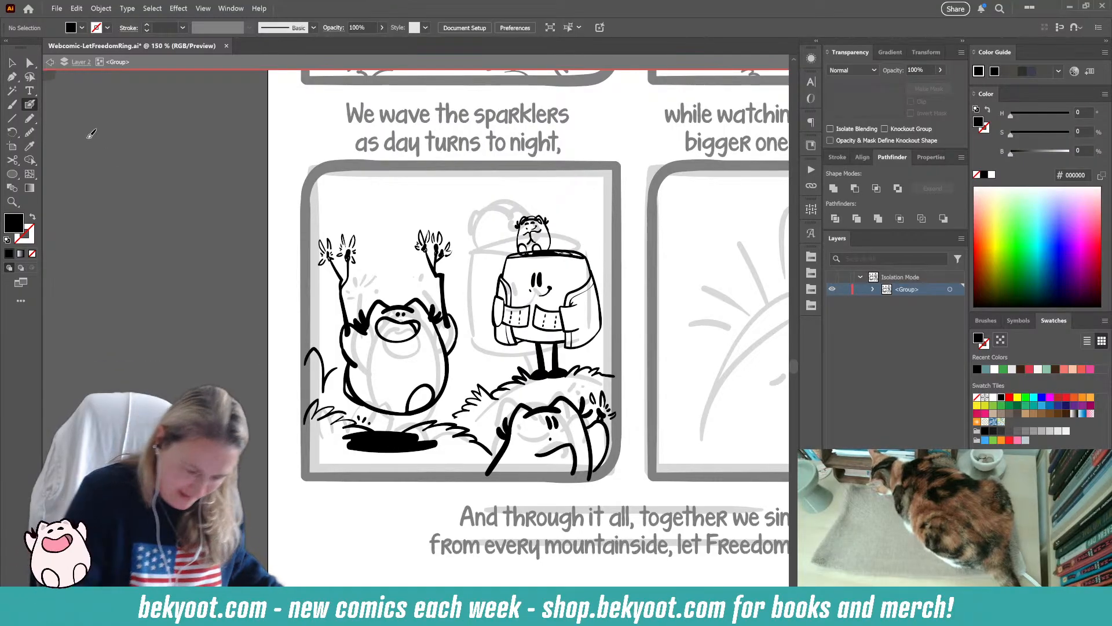
{"action": "left_click", "coordinate": [13, 63]}
{"action": "double_click", "coordinate": [204, 277]}
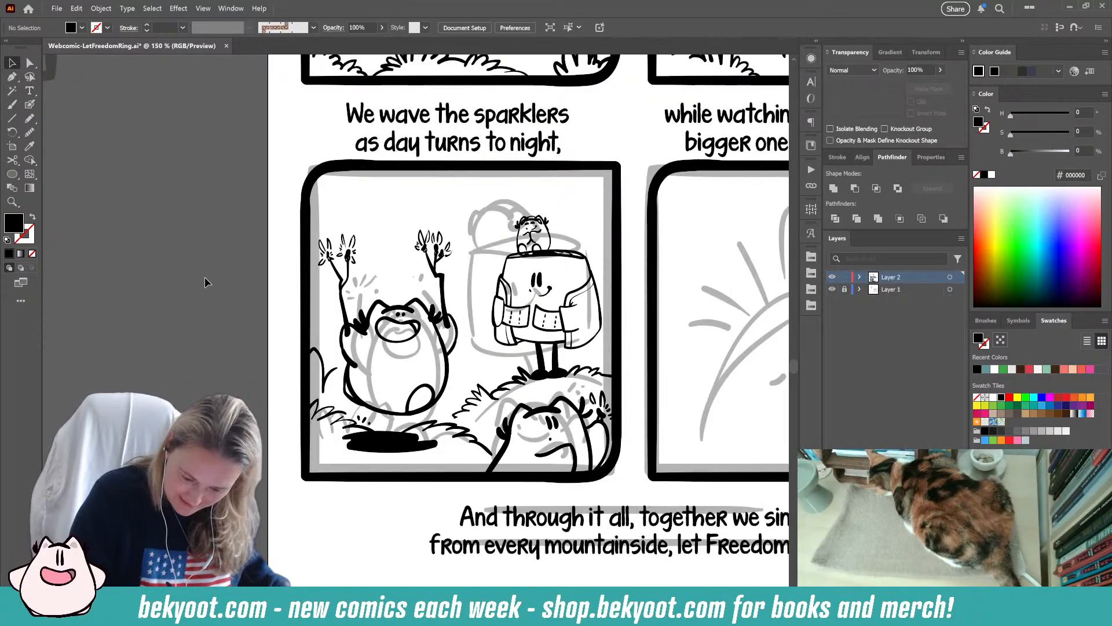
{"action": "scroll", "coordinate": [204, 277], "scroll_direction": "right", "scroll_amount": 1}
{"action": "scroll", "coordinate": [419, 397], "scroll_direction": "right", "scroll_amount": 1}
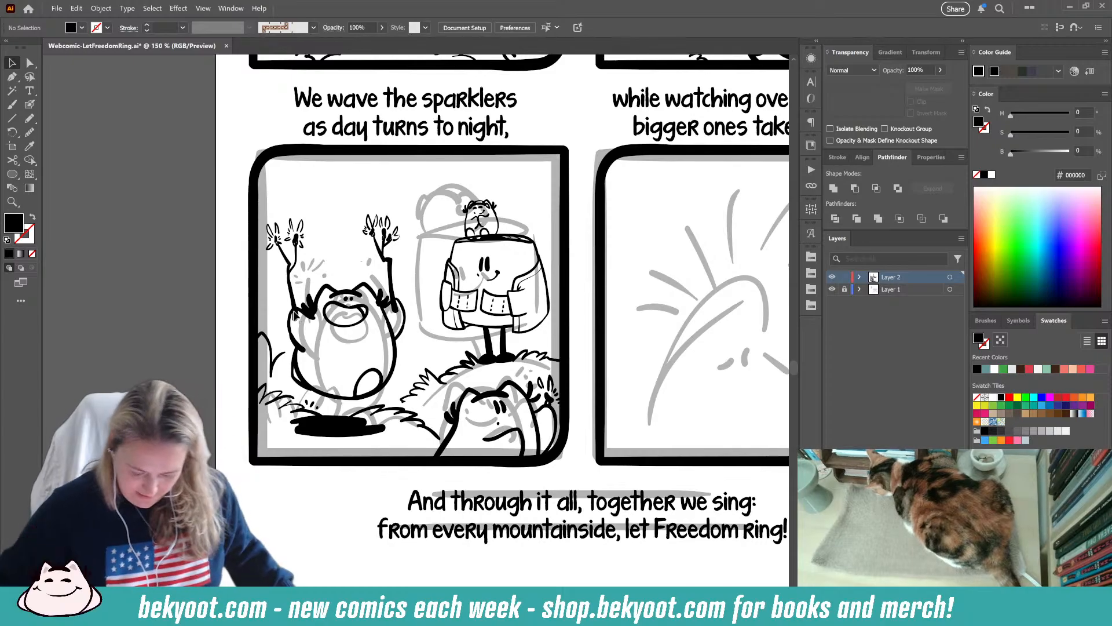
- With the Blob Brush, draw a long curved firework streak and a shorter inner streak in the "bigger ones take flight" panel
{"action": "scroll", "coordinate": [580, 331], "scroll_direction": "down", "scroll_amount": 1}
{"action": "key", "text": "shift+b"}
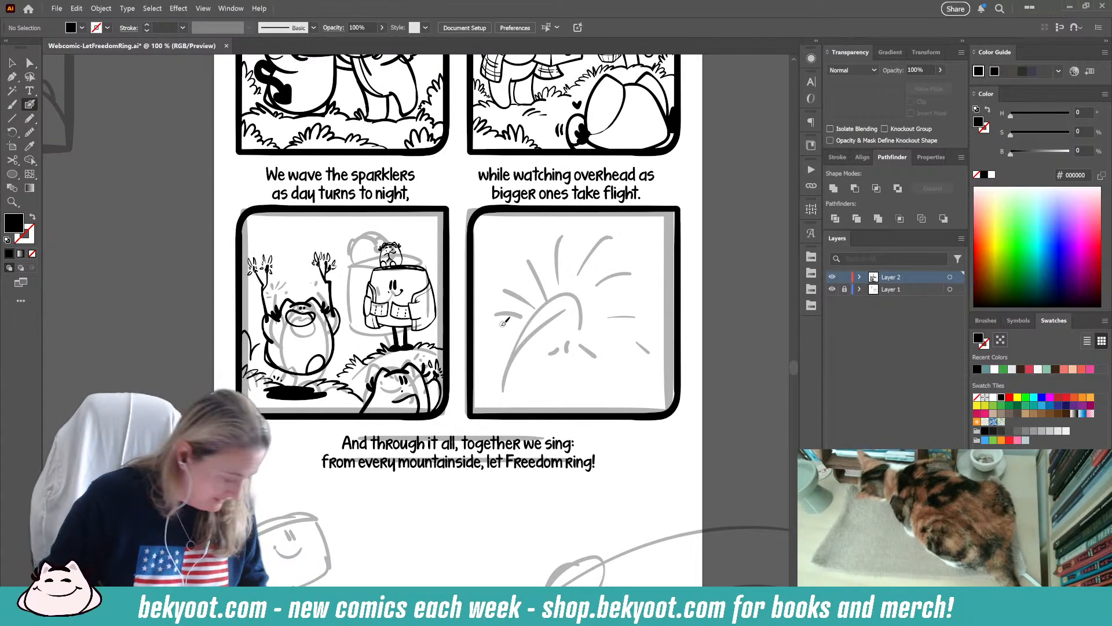
{"action": "key", "text": "Return"}
{"action": "key", "text": "Return"}
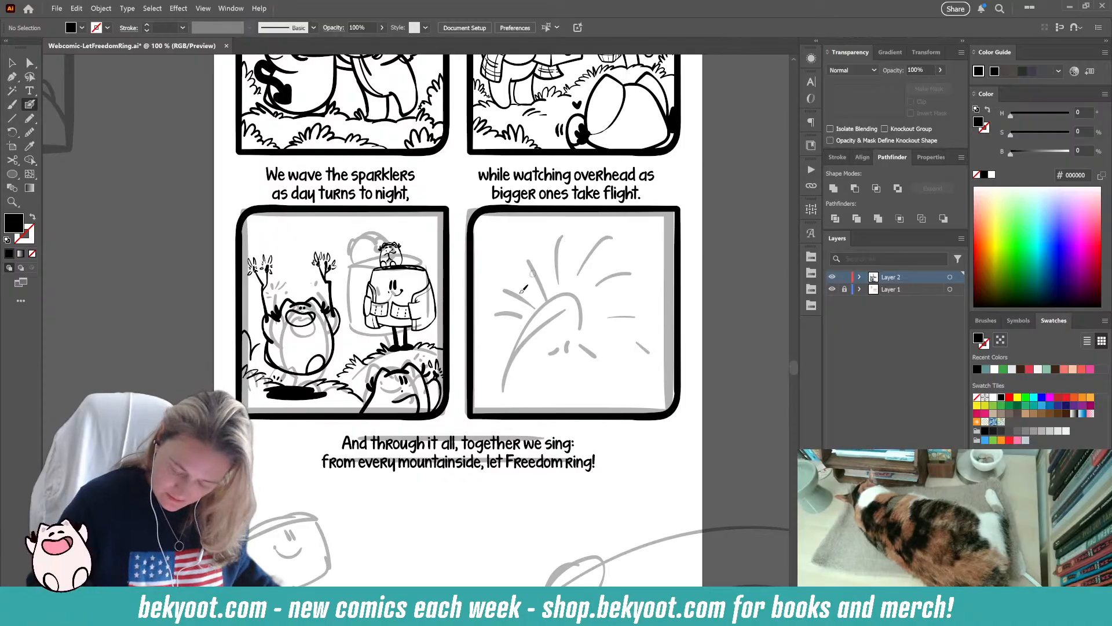
{"action": "mouse_move", "coordinate": [496, 403]}
{"action": "left_mouse_down"}
{"action": "mouse_move", "coordinate": [569, 272]}
{"action": "mouse_move", "coordinate": [577, 280]}
{"action": "mouse_move", "coordinate": [613, 234]}
{"action": "left_mouse_up"}
{"action": "left_click_drag", "start_coordinate": [608, 257], "coordinate": [617, 248]}
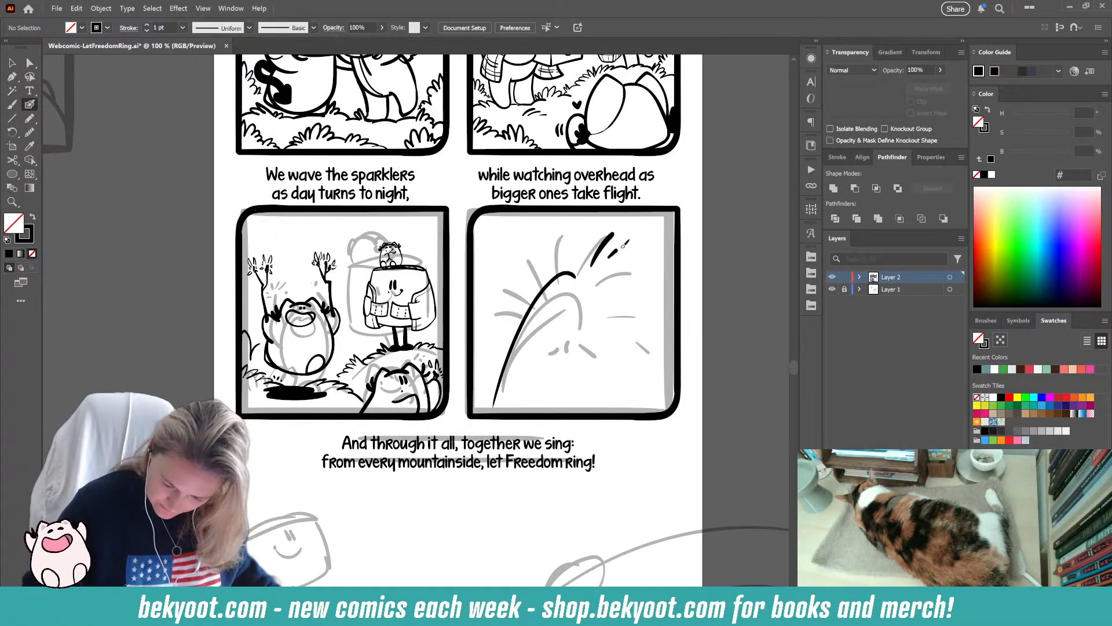
{"action": "key", "text": "ctrl+z"}
{"action": "key", "text": "ctrl+z"}
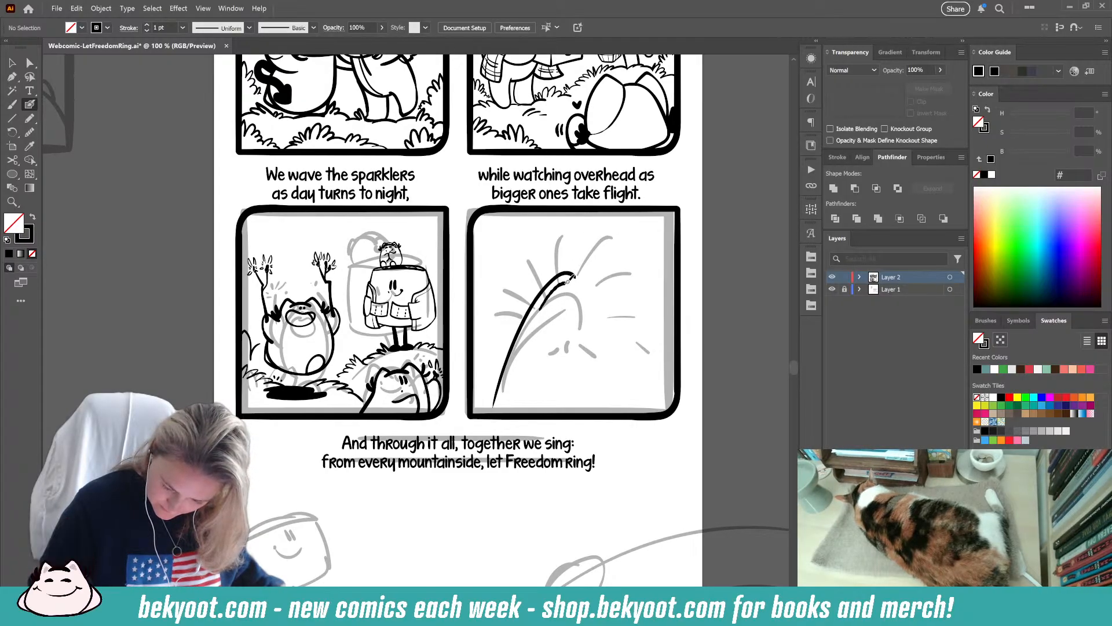
{"action": "left_click_drag", "start_coordinate": [567, 282], "coordinate": [561, 305]}
- Group the two firework streaks and enter the new group in isolation mode
{"action": "key", "text": "F2"}
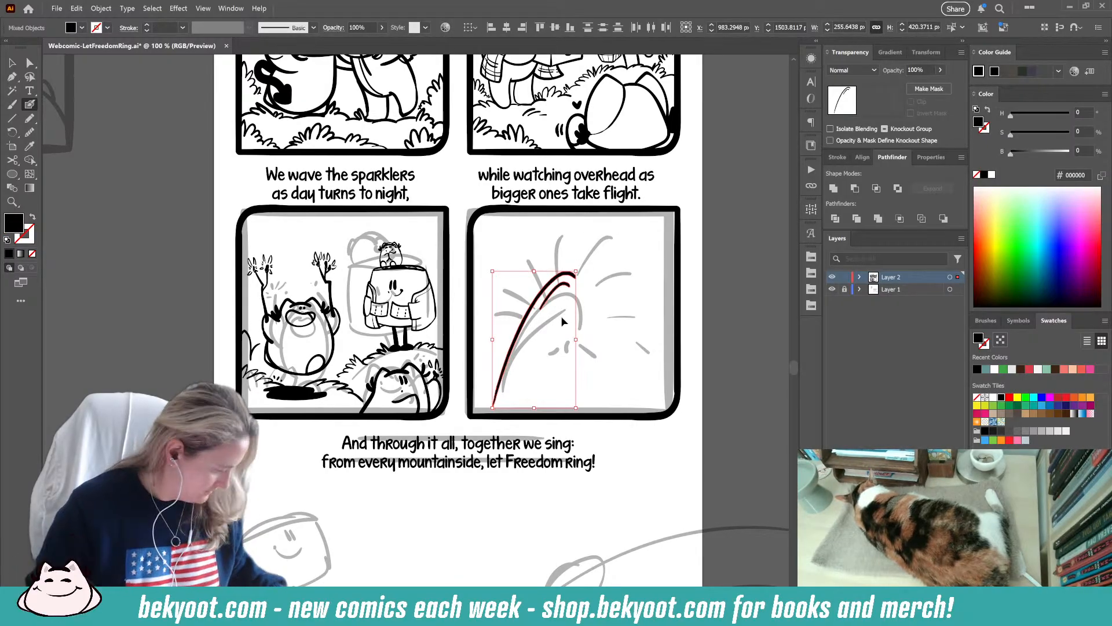
{"action": "key", "text": "ctrl+g"}
{"action": "double_click", "coordinate": [546, 298]}
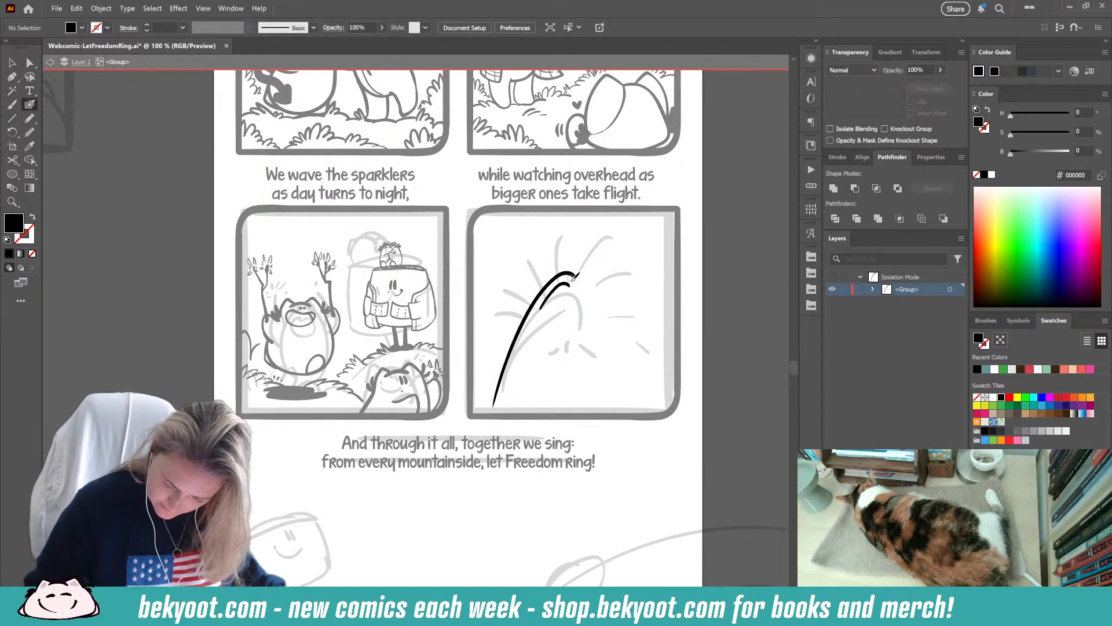
- Try to draw more firework streaks radiating beside and above the first curved streak, then undo them
{"action": "mouse_move", "coordinate": [568, 299]}
{"action": "left_mouse_down"}
{"action": "mouse_move", "coordinate": [559, 312]}
{"action": "mouse_move", "coordinate": [594, 333]}
{"action": "mouse_move", "coordinate": [593, 321]}
{"action": "mouse_move", "coordinate": [636, 298]}
{"action": "left_mouse_up"}
{"action": "key", "text": "ctrl+z"}
{"action": "left_click_drag", "start_coordinate": [605, 253], "coordinate": [526, 244]}
{"action": "key", "text": "ctrl+z"}
{"action": "key", "text": "ctrl+z"}
{"action": "key", "text": "ctrl+z"}
{"action": "key", "text": "ctrl+z"}
{"action": "key", "text": "ctrl+z"}
{"action": "key", "text": "ctrl+z"}
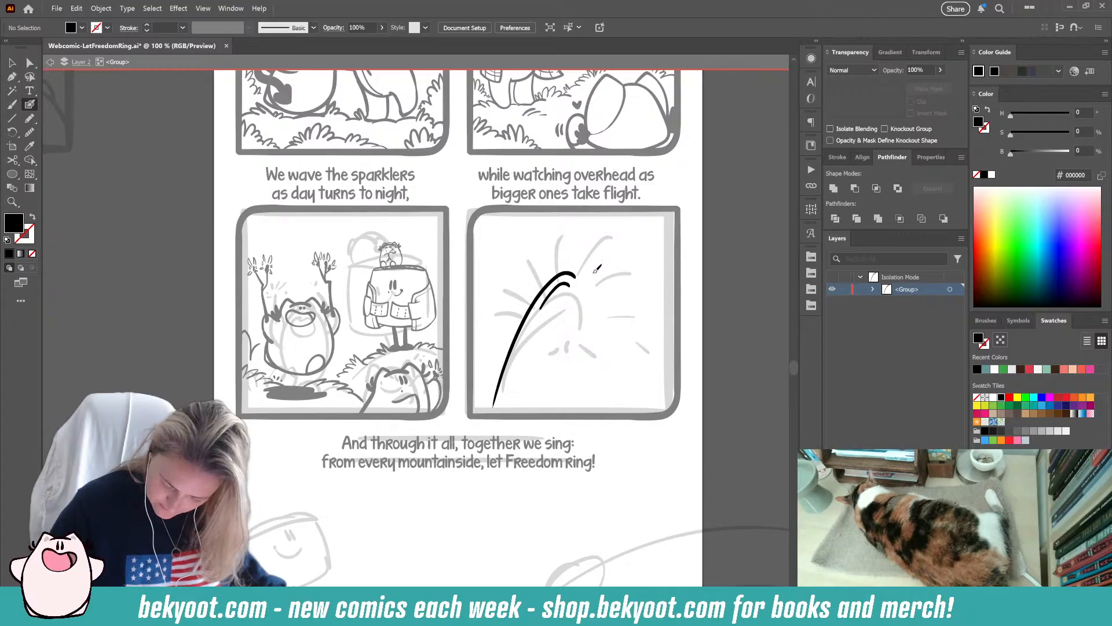
- Try to draw arching firework streaks beside and above the two curved streaks in the "bigger ones take flight" panel, then undo them
{"action": "mouse_move", "coordinate": [592, 272]}
{"action": "left_mouse_down"}
{"action": "mouse_move", "coordinate": [638, 241]}
{"action": "mouse_move", "coordinate": [648, 311]}
{"action": "mouse_move", "coordinate": [620, 384]}
{"action": "left_mouse_up"}
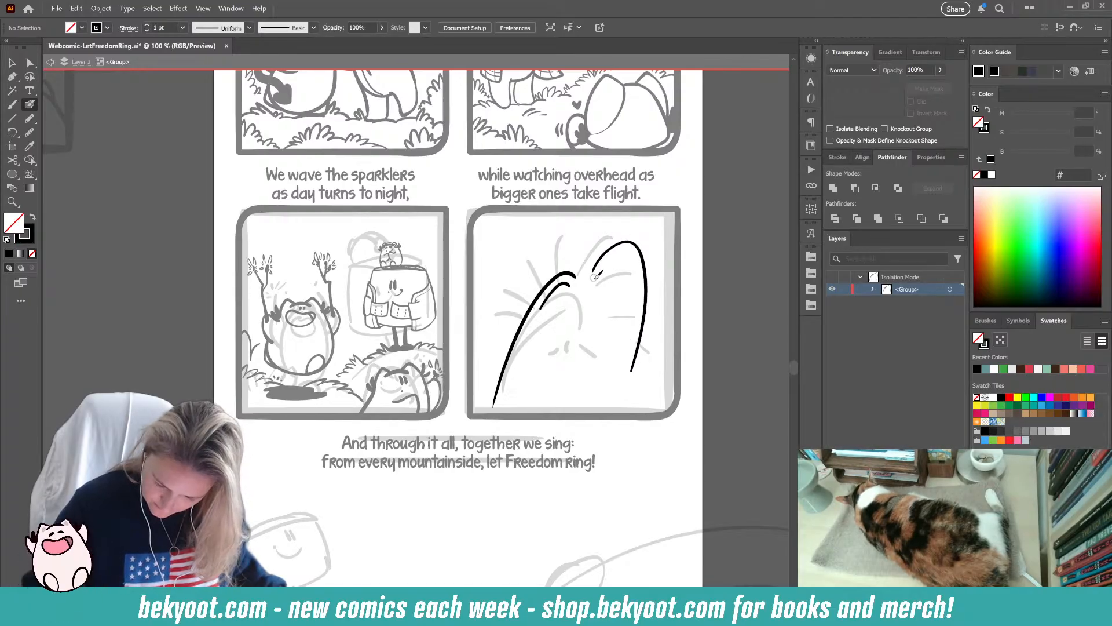
{"action": "left_click_drag", "start_coordinate": [618, 260], "coordinate": [614, 351]}
{"action": "mouse_move", "coordinate": [580, 265]}
{"action": "left_mouse_down"}
{"action": "mouse_move", "coordinate": [611, 221]}
{"action": "mouse_move", "coordinate": [575, 241]}
{"action": "mouse_move", "coordinate": [588, 219]}
{"action": "left_mouse_up"}
{"action": "mouse_move", "coordinate": [549, 255]}
{"action": "left_mouse_down"}
{"action": "mouse_move", "coordinate": [537, 218]}
{"action": "mouse_move", "coordinate": [510, 217]}
{"action": "mouse_move", "coordinate": [524, 284]}
{"action": "left_mouse_up"}
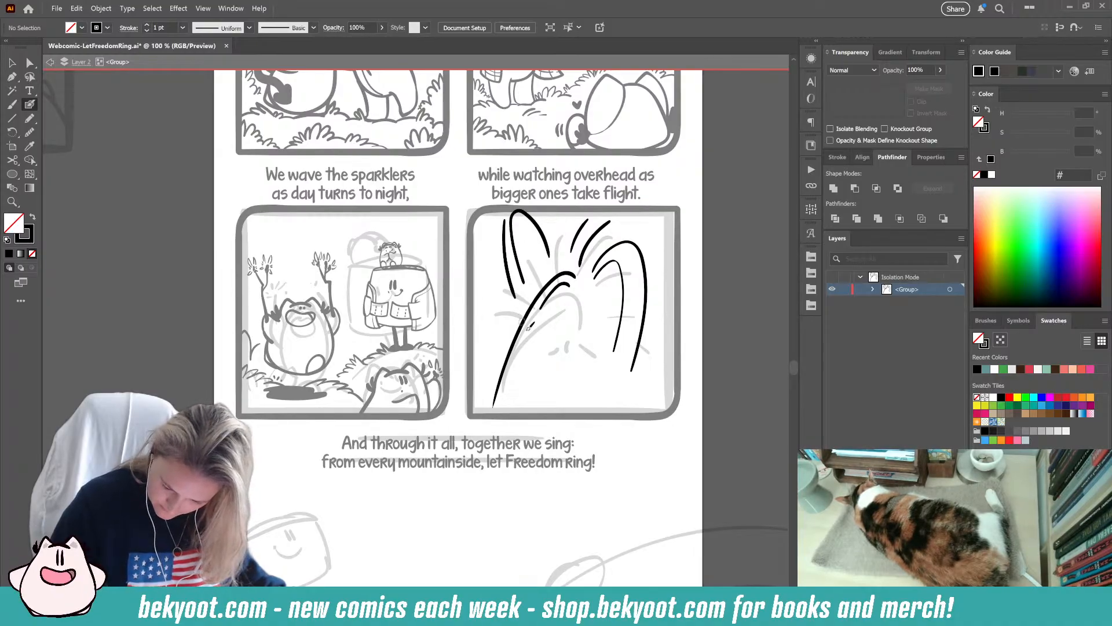
{"action": "key", "text": "ctrl+z"}
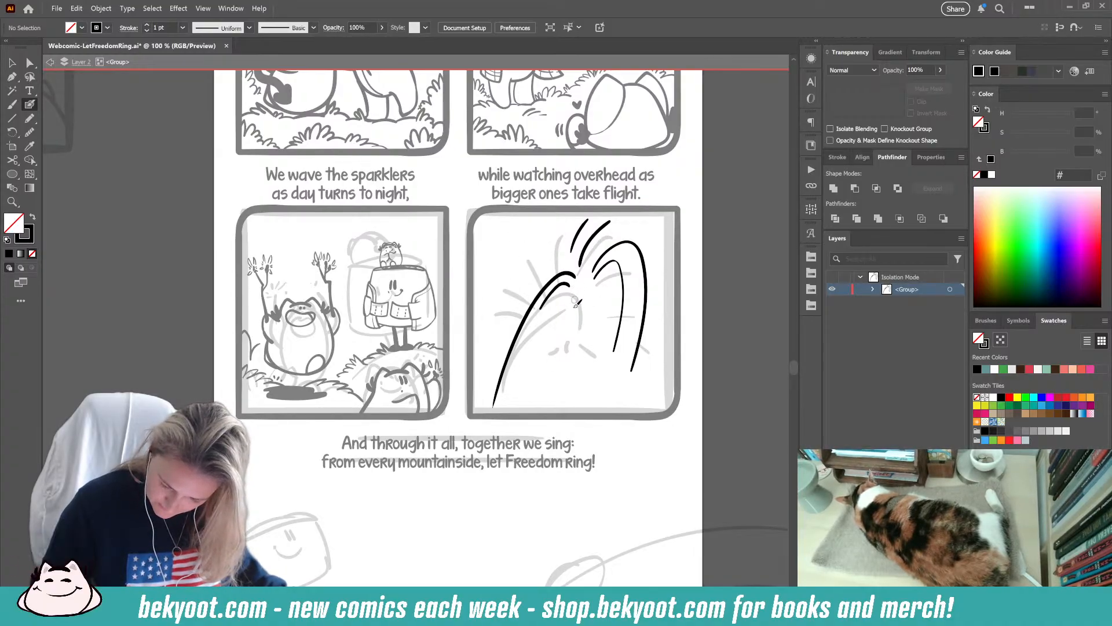
{"action": "key", "text": "ctrl+z"}
{"action": "key", "text": "ctrl+z"}
{"action": "key", "text": "ctrl+z"}
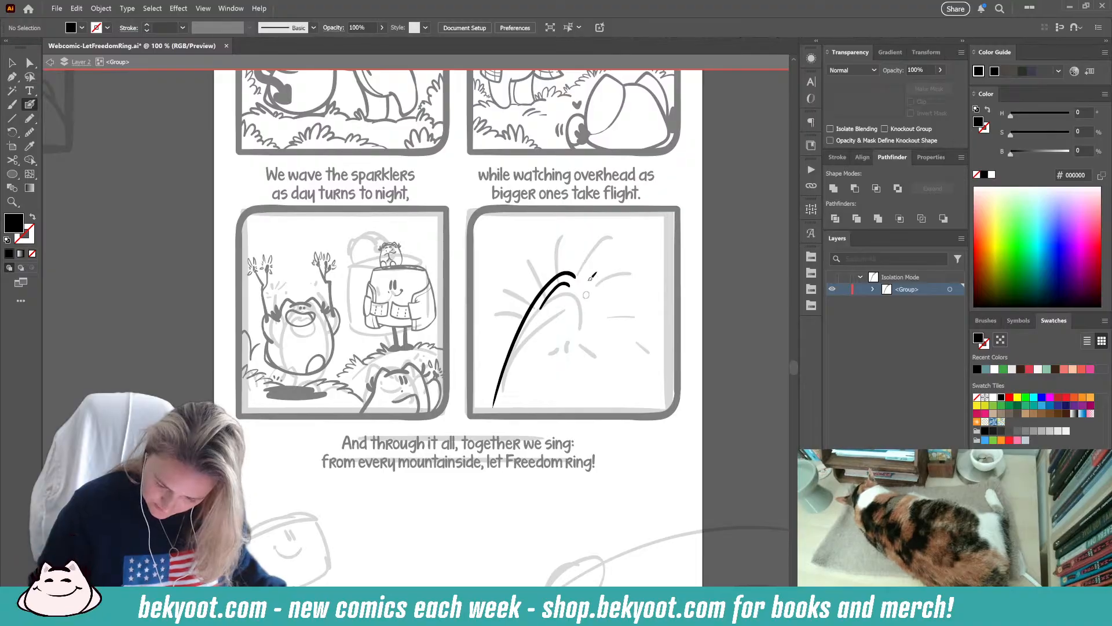
- Draw straight rays of varying length radiating around the firework's centre on all sides of the two curved streaks
{"action": "left_click_drag", "start_coordinate": [597, 266], "coordinate": [624, 228]}
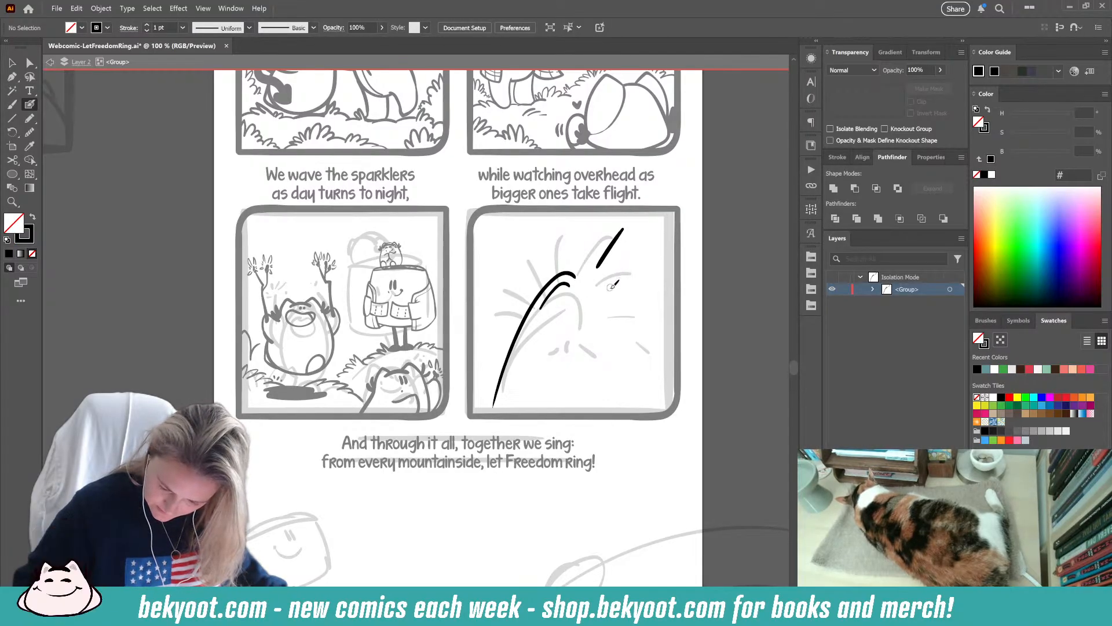
{"action": "left_click_drag", "start_coordinate": [610, 288], "coordinate": [684, 252]}
{"action": "left_click_drag", "start_coordinate": [610, 328], "coordinate": [674, 370]}
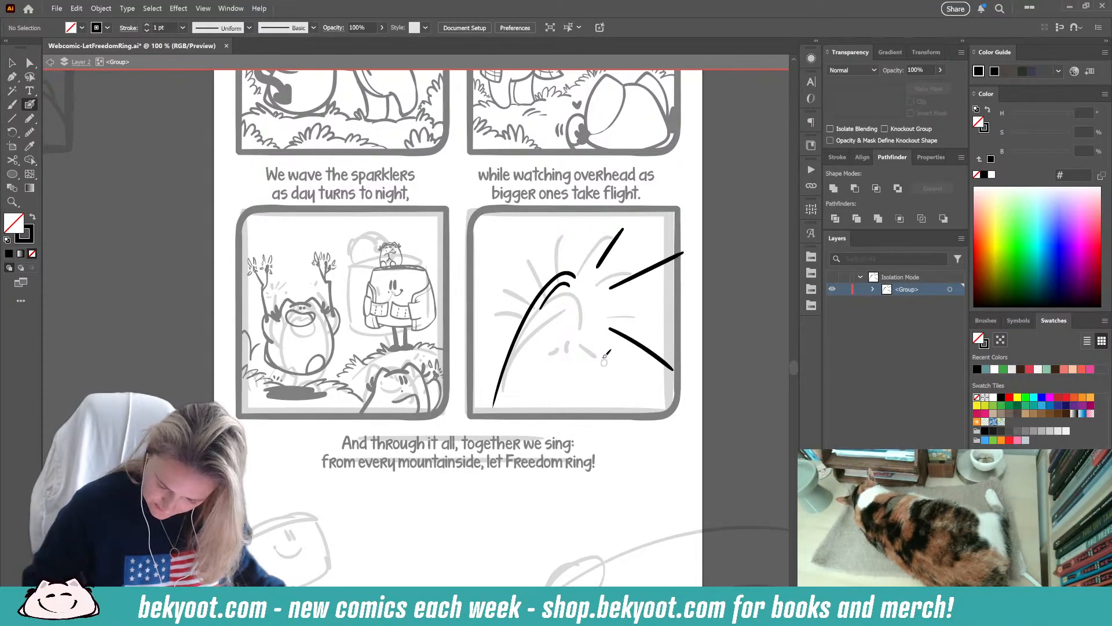
{"action": "left_click_drag", "start_coordinate": [592, 347], "coordinate": [620, 399]}
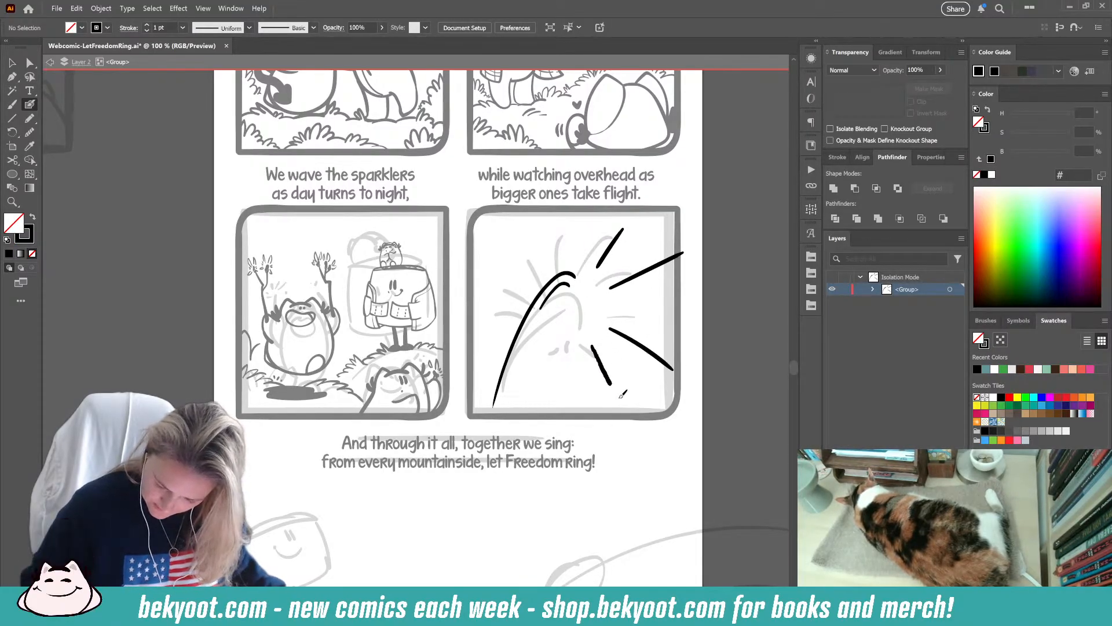
{"action": "left_click", "coordinate": [547, 282], "text": "ctrl"}
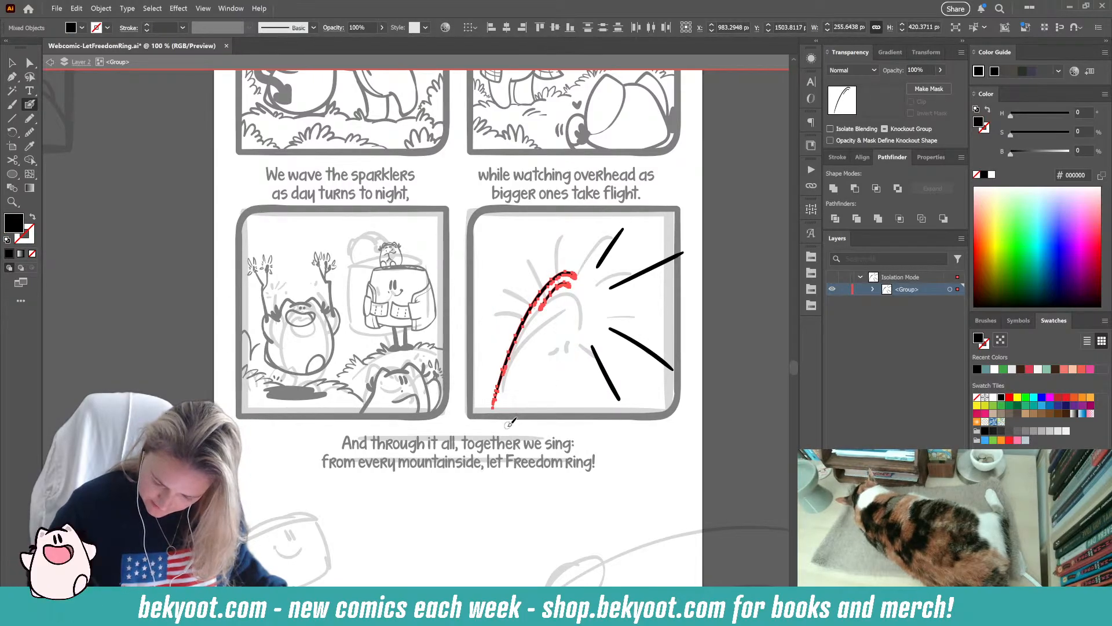
{"action": "left_click", "coordinate": [548, 385], "text": "ctrl"}
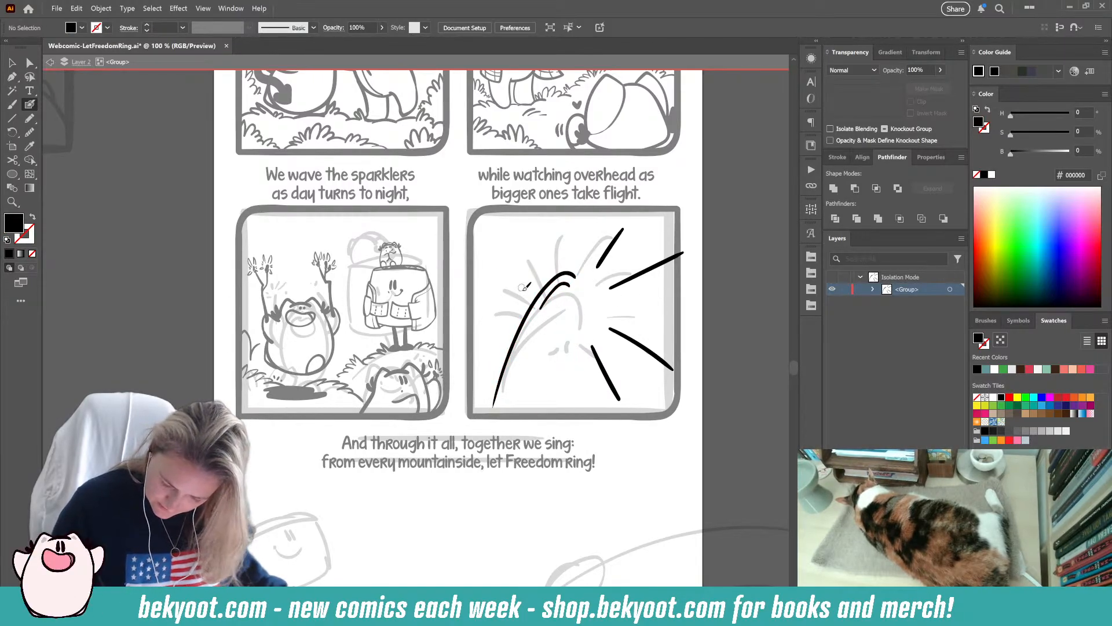
{"action": "left_click_drag", "start_coordinate": [536, 274], "coordinate": [499, 214]}
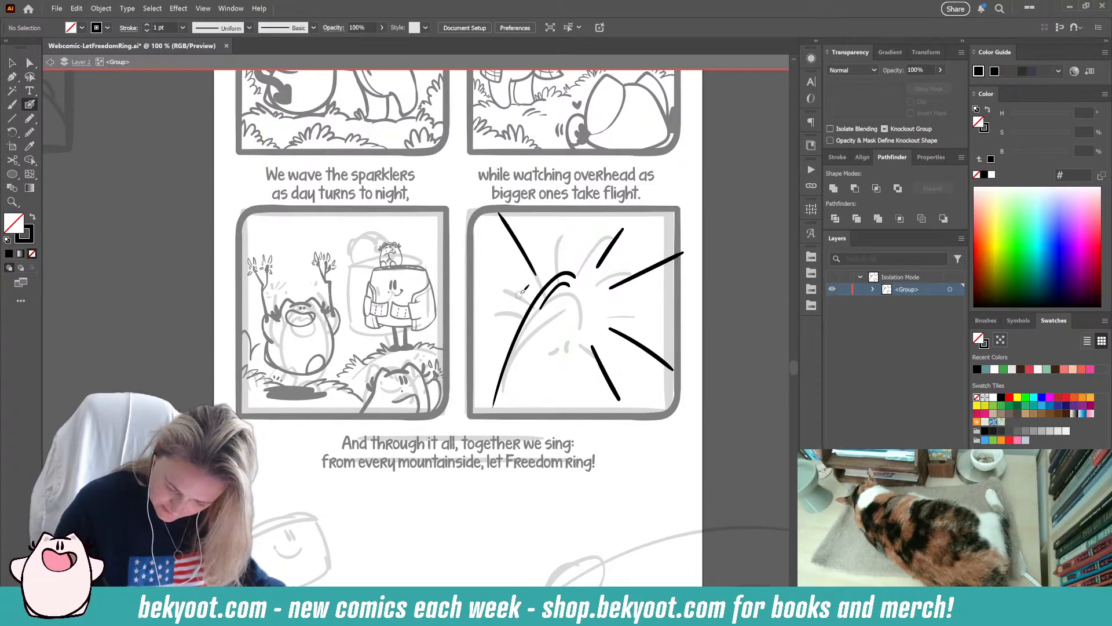
{"action": "mouse_move", "coordinate": [525, 288]}
{"action": "left_mouse_down"}
{"action": "mouse_move", "coordinate": [491, 273]}
{"action": "mouse_move", "coordinate": [491, 319]}
{"action": "left_mouse_up"}
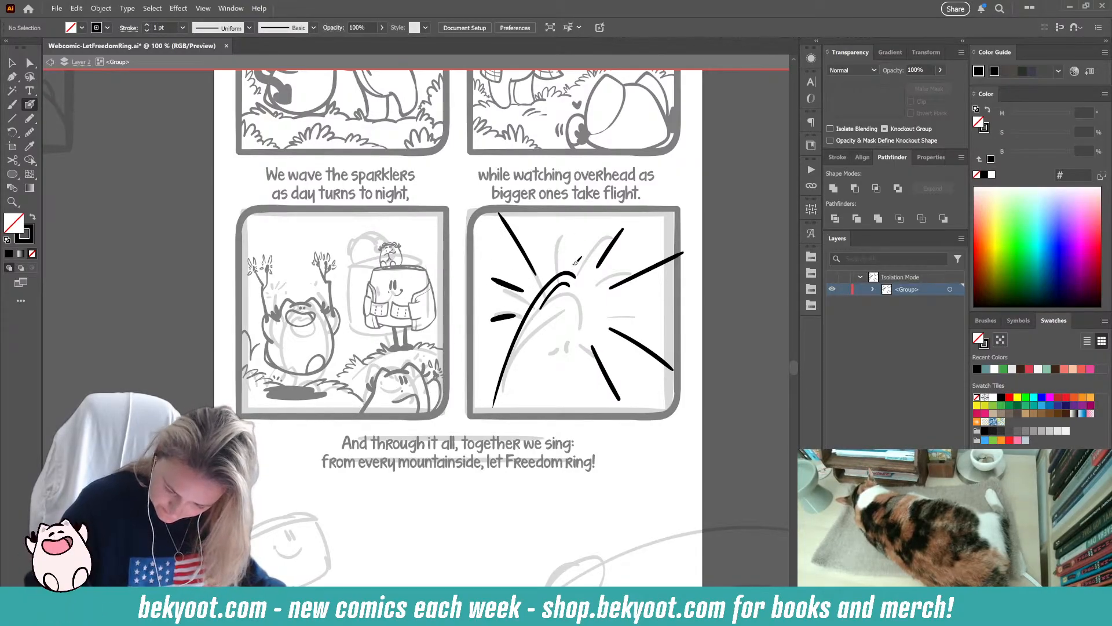
{"action": "left_click_drag", "start_coordinate": [575, 263], "coordinate": [573, 231]}
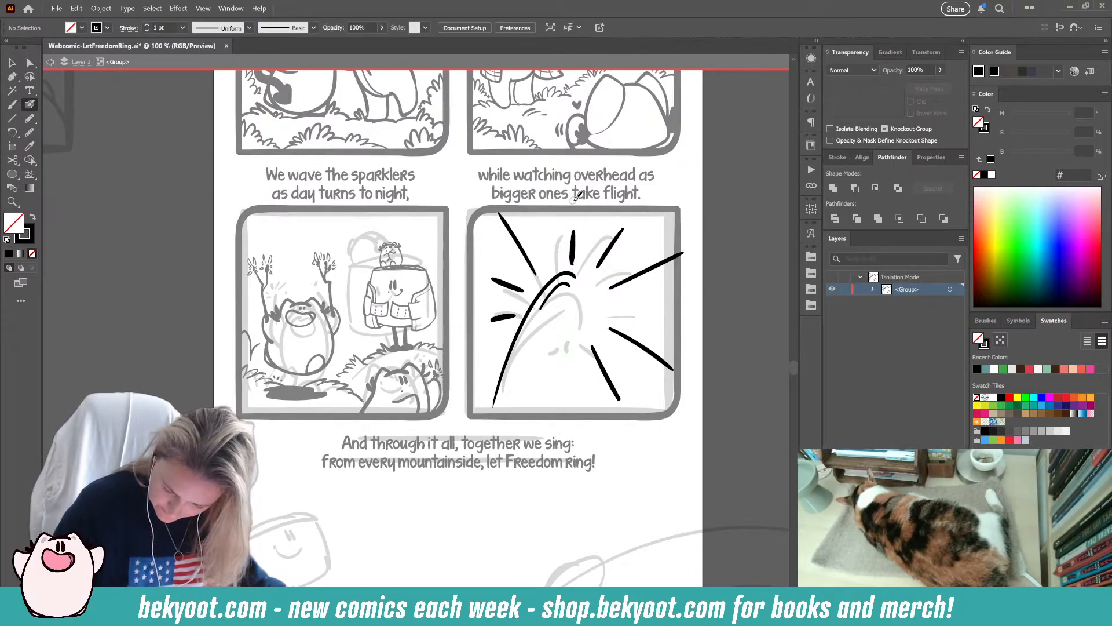
- Delete the two original curved streaks and try a curved trail rising from the panel's lower-right corner to the burst's centre
{"action": "left_click", "coordinate": [550, 295], "text": "ctrl"}
{"action": "left_click", "coordinate": [543, 288], "text": "ctrl+shift"}
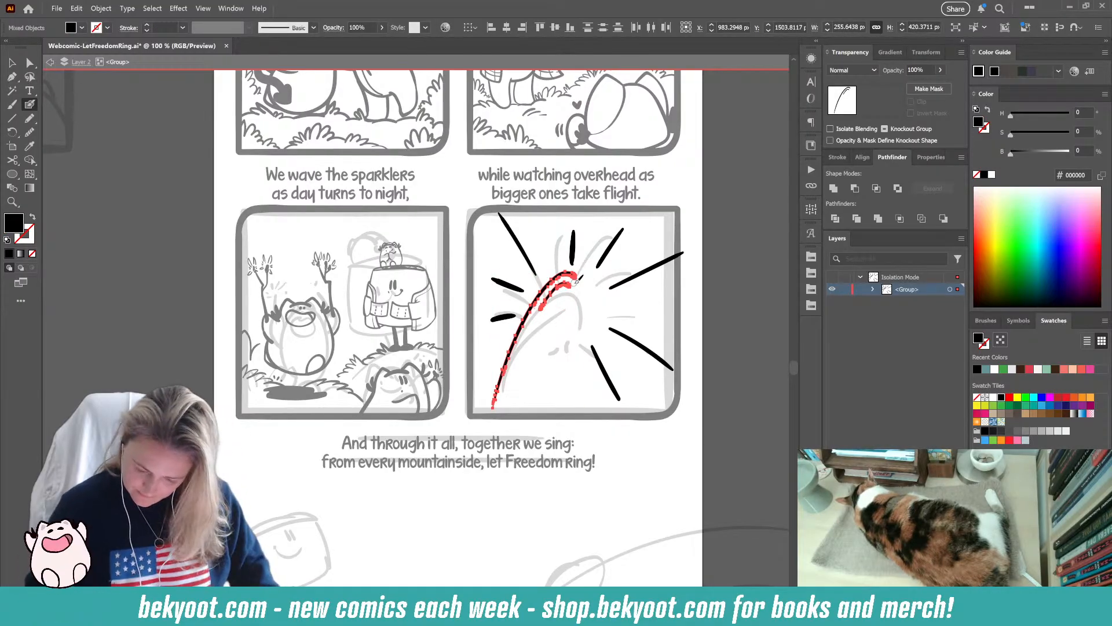
{"action": "key", "text": "Delete"}
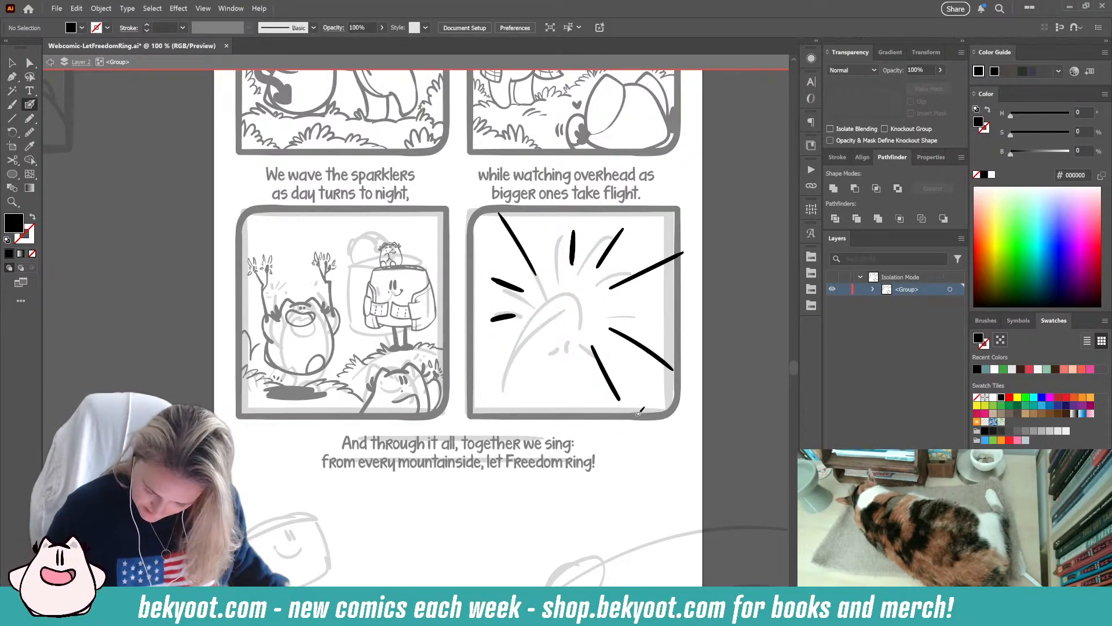
{"action": "mouse_move", "coordinate": [636, 410]}
{"action": "left_mouse_down"}
{"action": "mouse_move", "coordinate": [608, 331]}
{"action": "mouse_move", "coordinate": [578, 314]}
{"action": "left_mouse_up"}
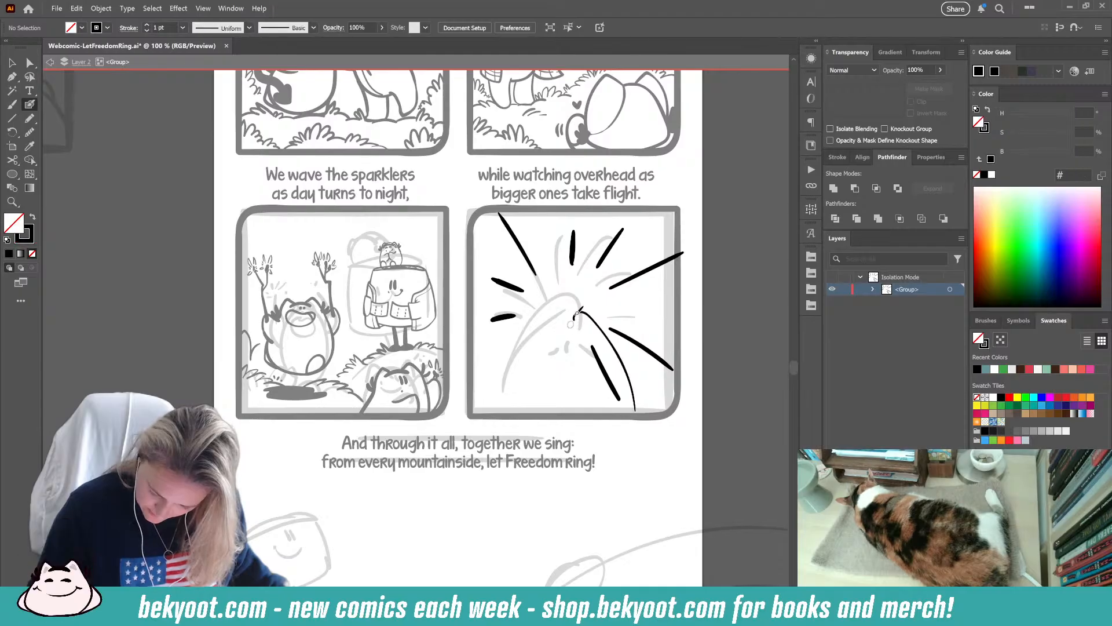
{"action": "key", "text": "ctrl+z"}
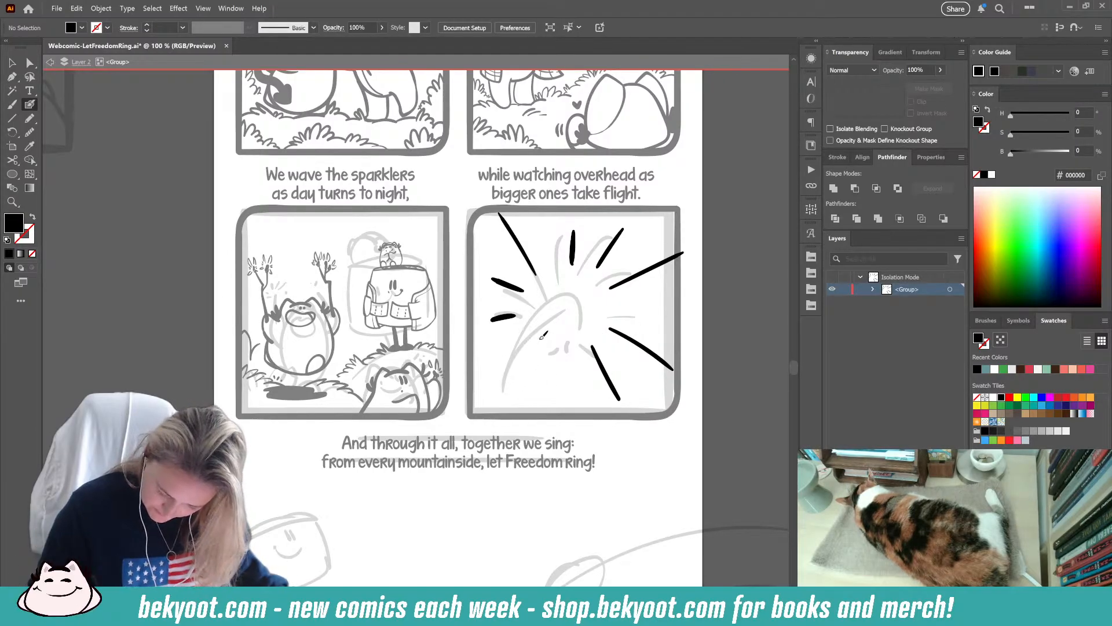
- Draw curved streaks between the straight rays, falling at the lower left and lower right and fanning out above
{"action": "mouse_move", "coordinate": [551, 335]}
{"action": "left_mouse_down"}
{"action": "mouse_move", "coordinate": [524, 352]}
{"action": "mouse_move", "coordinate": [508, 387]}
{"action": "left_mouse_up"}
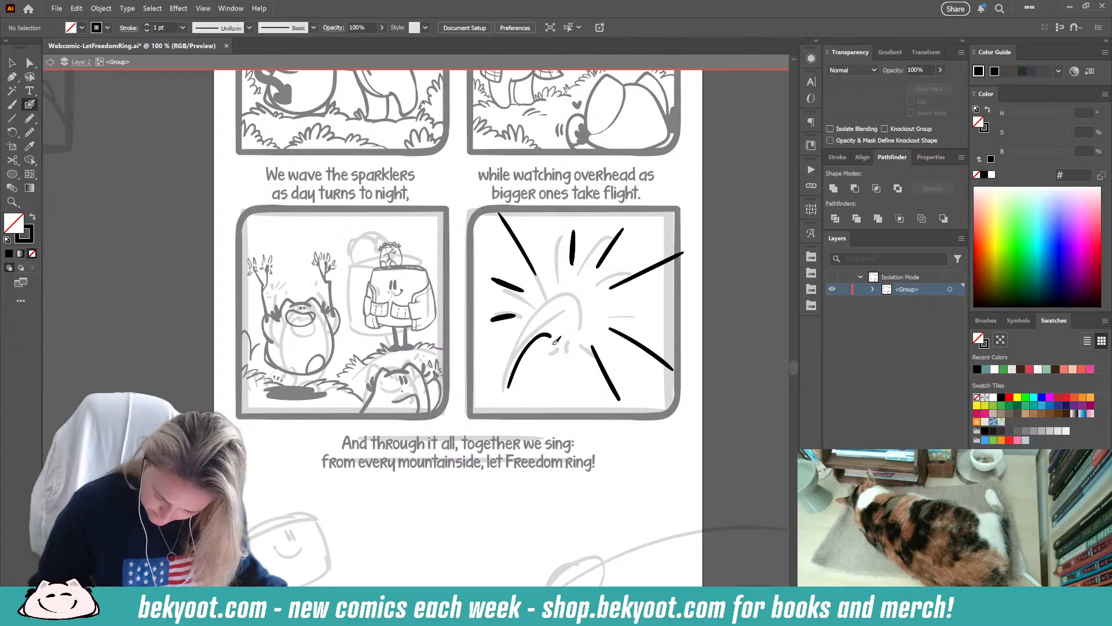
{"action": "left_click_drag", "start_coordinate": [555, 341], "coordinate": [546, 373]}
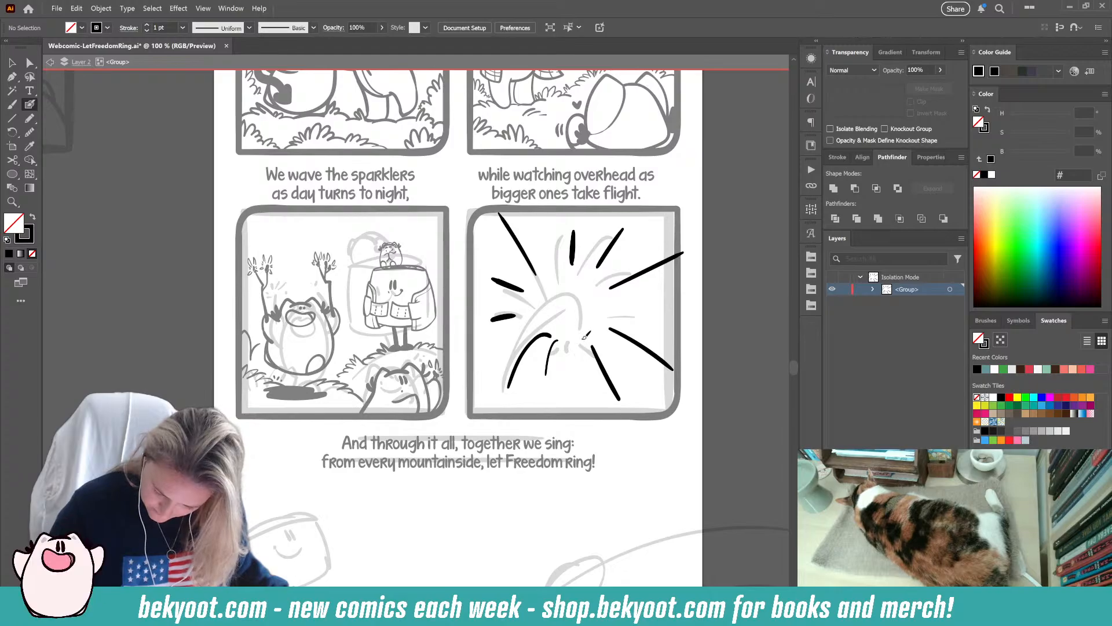
{"action": "left_click_drag", "start_coordinate": [600, 342], "coordinate": [604, 405]}
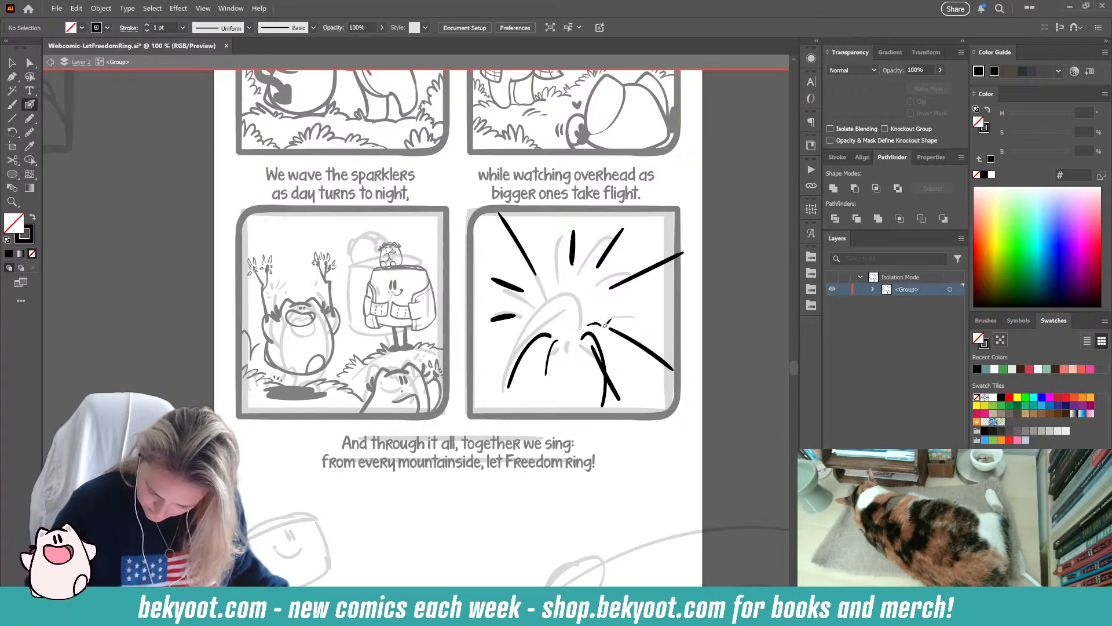
{"action": "left_click_drag", "start_coordinate": [606, 324], "coordinate": [616, 375]}
{"action": "mouse_move", "coordinate": [596, 316]}
{"action": "left_mouse_down"}
{"action": "mouse_move", "coordinate": [656, 294]}
{"action": "mouse_move", "coordinate": [614, 278]}
{"action": "mouse_move", "coordinate": [662, 242]}
{"action": "left_mouse_up"}
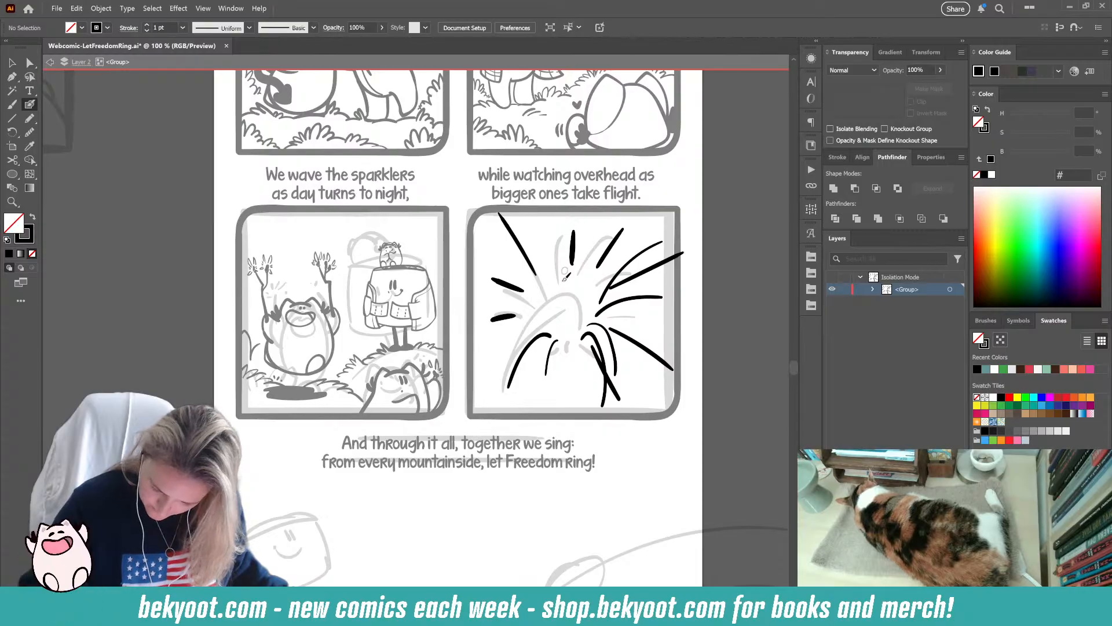
{"action": "mouse_move", "coordinate": [554, 295]}
{"action": "left_mouse_down"}
{"action": "mouse_move", "coordinate": [538, 235]}
{"action": "mouse_move", "coordinate": [527, 226]}
{"action": "mouse_move", "coordinate": [518, 255]}
{"action": "mouse_move", "coordinate": [496, 244]}
{"action": "left_mouse_up"}
- Undo the straight rays and all curved additions, back to the two original firework streaks
{"action": "key", "text": "ctrl+z"}
{"action": "key", "text": "ctrl+z"}
{"action": "key", "text": "ctrl+z"}
{"action": "key", "text": "ctrl+z"}
{"action": "key", "text": "ctrl+z"}
{"action": "key", "text": "ctrl+z"}
{"action": "key", "text": "ctrl+z"}
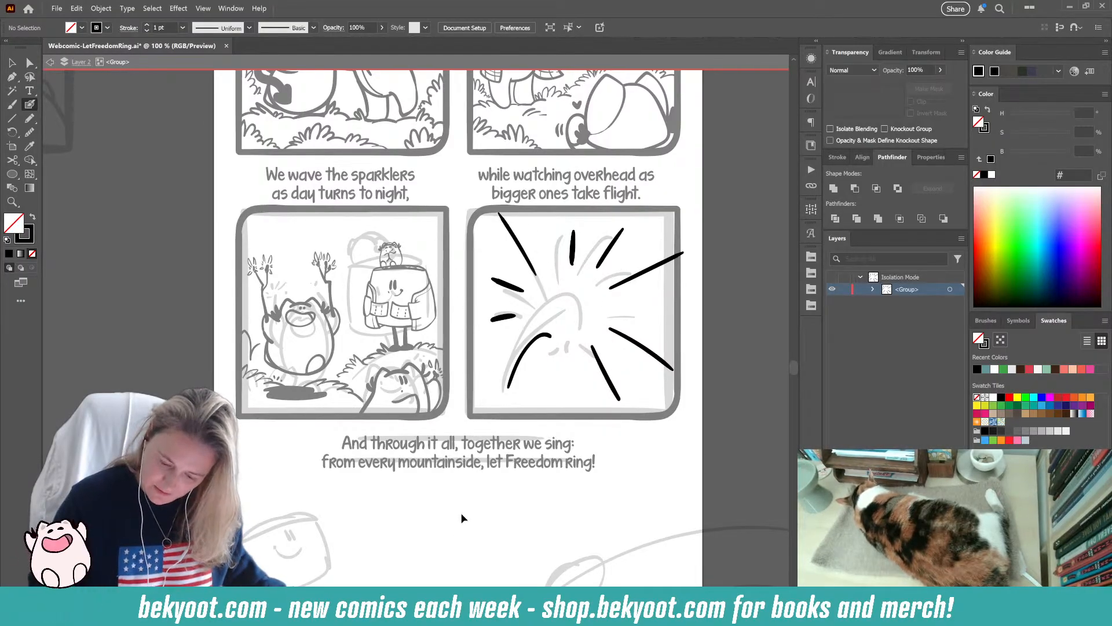
{"action": "key", "text": "shift+x"}
{"action": "key", "text": "shift+x"}
{"action": "key", "text": "ctrl+z"}
{"action": "key", "text": "ctrl+z"}
{"action": "key", "text": "ctrl+z"}
{"action": "key", "text": "ctrl+z"}
{"action": "key", "text": "ctrl+z"}
{"action": "key", "text": "ctrl+z"}
{"action": "key", "text": "ctrl+z"}
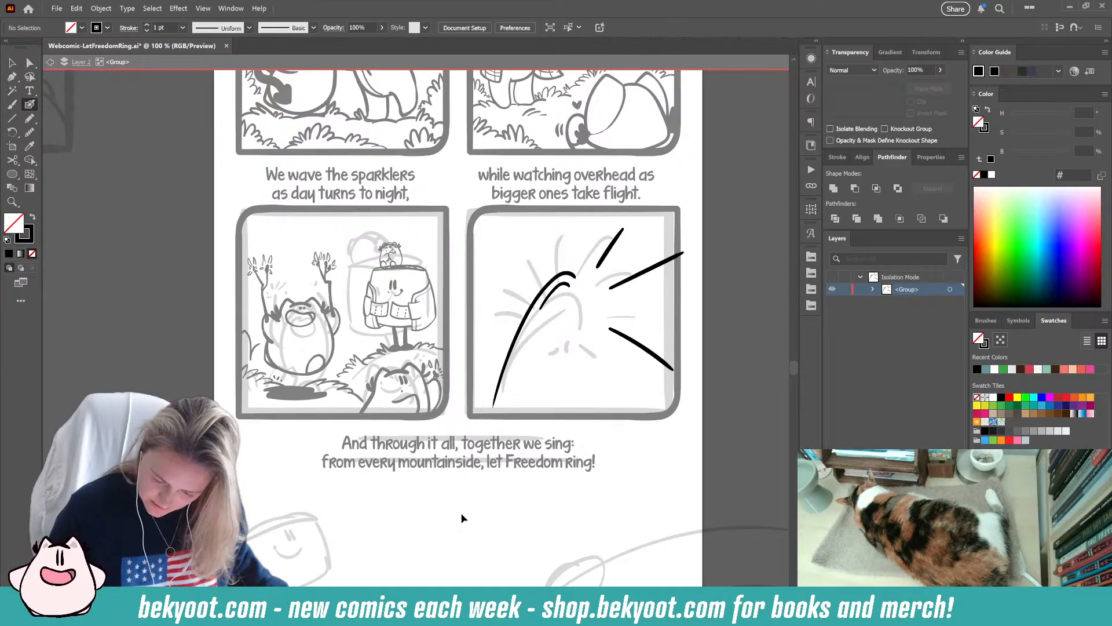
{"action": "key", "text": "ctrl+z"}
{"action": "key", "text": "shift+x"}
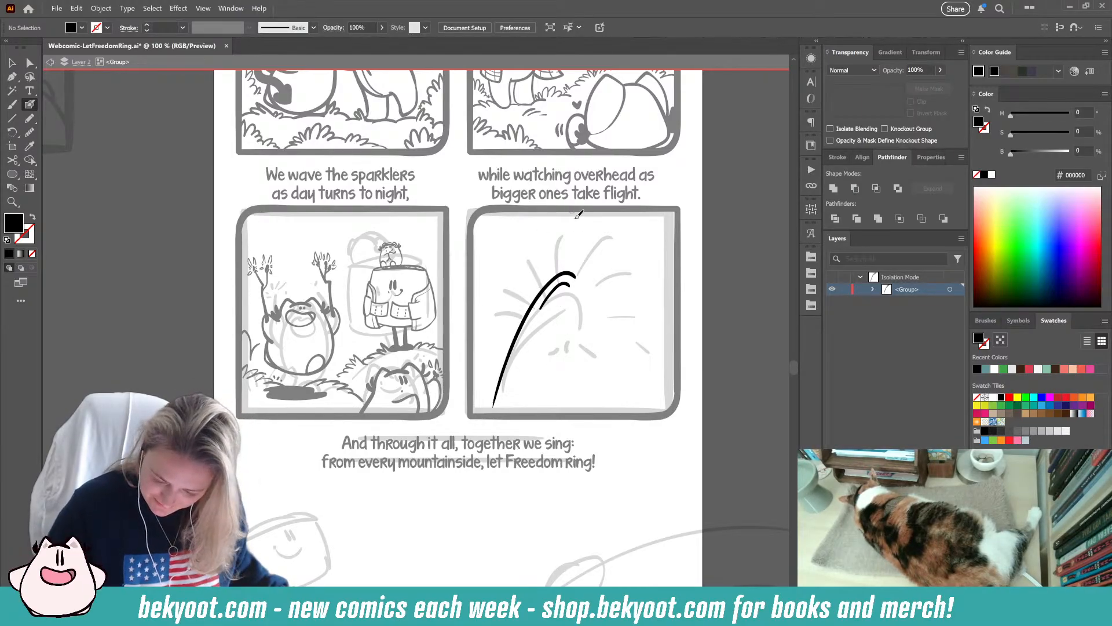
- Try to draw arching streaks across the upper right, upper left and centre of the firework panel, then undo them
{"action": "mouse_move", "coordinate": [591, 281]}
{"action": "left_mouse_down"}
{"action": "mouse_move", "coordinate": [609, 254]}
{"action": "mouse_move", "coordinate": [635, 245]}
{"action": "mouse_move", "coordinate": [641, 257]}
{"action": "mouse_move", "coordinate": [593, 253]}
{"action": "mouse_move", "coordinate": [629, 224]}
{"action": "mouse_move", "coordinate": [598, 259]}
{"action": "mouse_move", "coordinate": [635, 233]}
{"action": "mouse_move", "coordinate": [658, 241]}
{"action": "mouse_move", "coordinate": [666, 277]}
{"action": "left_mouse_up"}
{"action": "key", "text": "ctrl+z"}
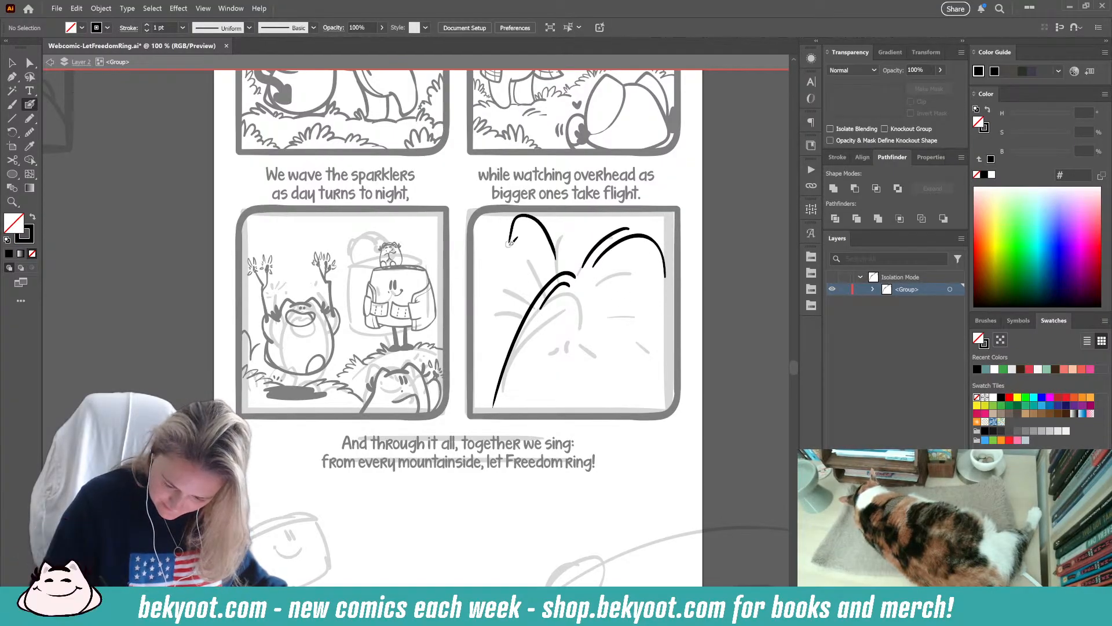
{"action": "mouse_move", "coordinate": [557, 260]}
{"action": "left_mouse_down"}
{"action": "mouse_move", "coordinate": [527, 222]}
{"action": "mouse_move", "coordinate": [505, 217]}
{"action": "mouse_move", "coordinate": [490, 283]}
{"action": "mouse_move", "coordinate": [546, 267]}
{"action": "mouse_move", "coordinate": [523, 236]}
{"action": "mouse_move", "coordinate": [503, 254]}
{"action": "mouse_move", "coordinate": [491, 323]}
{"action": "left_mouse_up"}
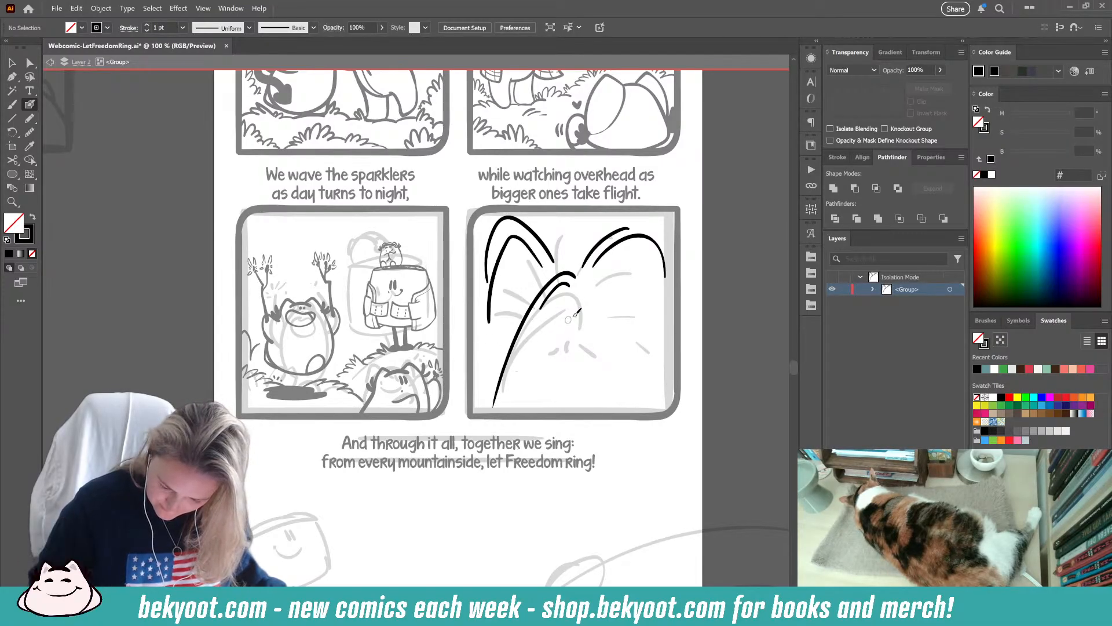
{"action": "key", "text": "ctrl+z"}
{"action": "mouse_move", "coordinate": [541, 267]}
{"action": "left_mouse_down"}
{"action": "mouse_move", "coordinate": [502, 229]}
{"action": "mouse_move", "coordinate": [498, 319]}
{"action": "left_mouse_up"}
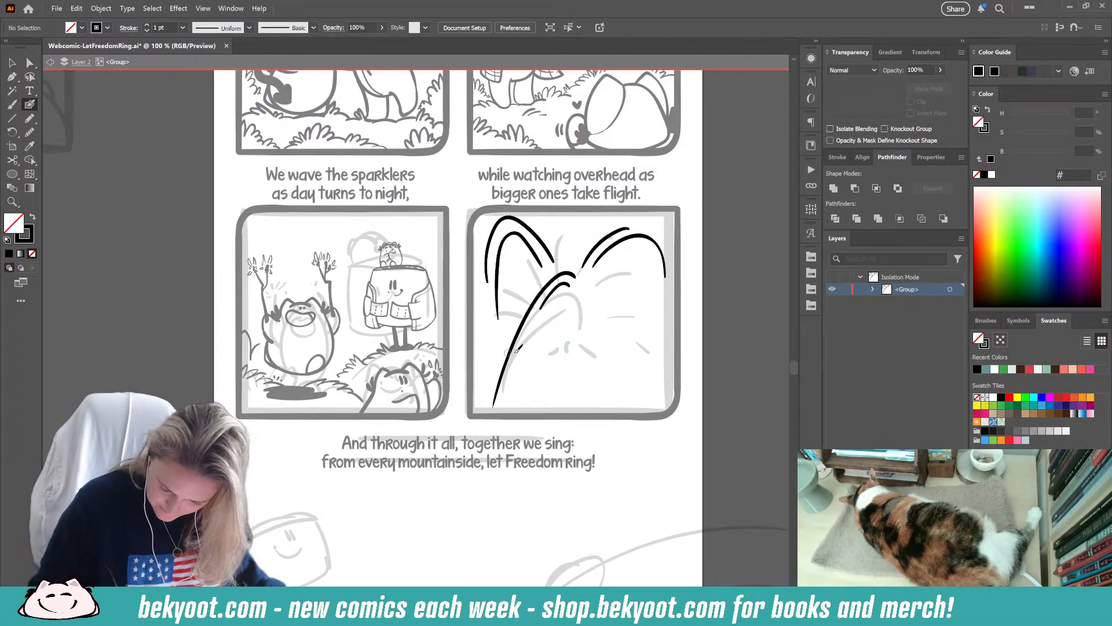
{"action": "mouse_move", "coordinate": [562, 256]}
{"action": "left_mouse_down"}
{"action": "mouse_move", "coordinate": [587, 241]}
{"action": "mouse_move", "coordinate": [575, 368]}
{"action": "left_mouse_up"}
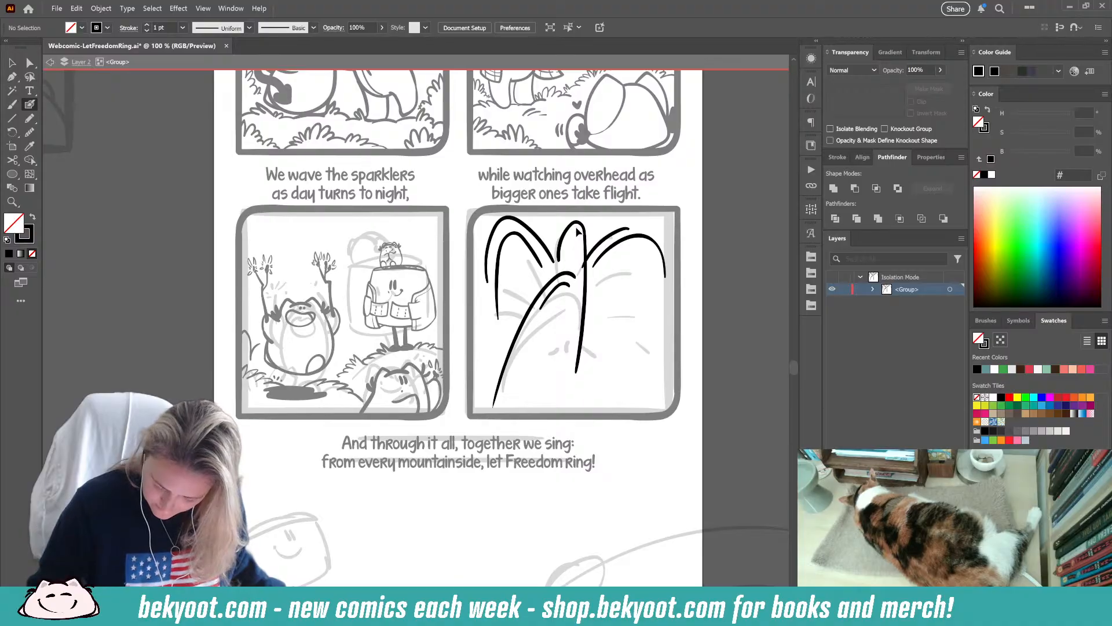
{"action": "key", "text": "ctrl+z"}
{"action": "key", "text": "ctrl+z"}
{"action": "key", "text": "ctrl+z"}
{"action": "key", "text": "ctrl+z"}
{"action": "key", "text": "ctrl+z"}
- Return to the full comic page, regroup the two curved firework streaks and delete them
{"action": "key", "text": "Escape"}
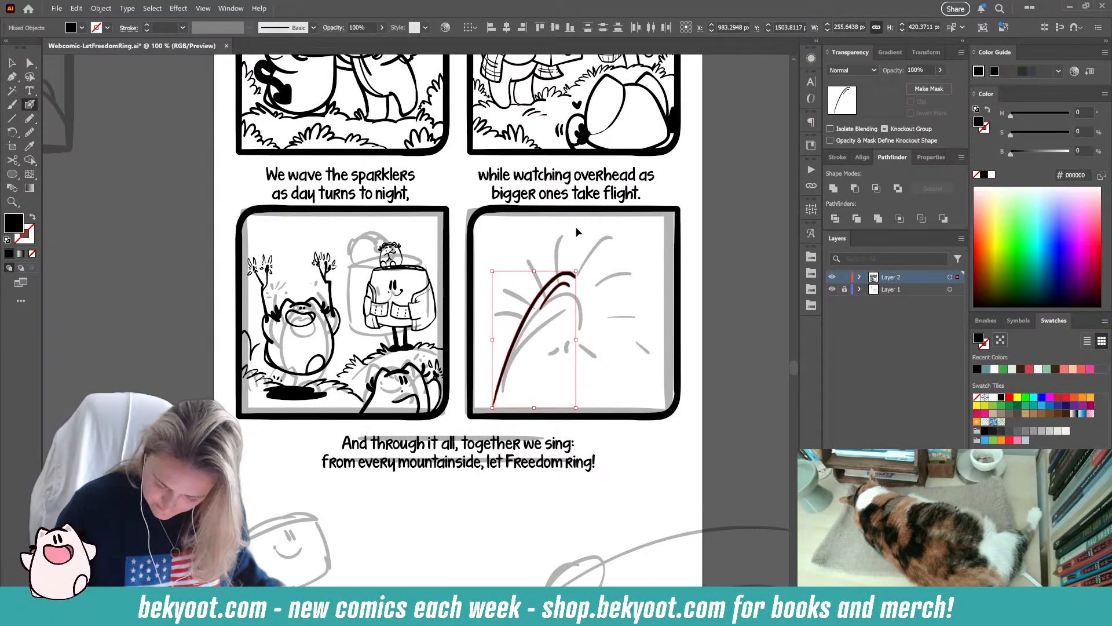
{"action": "key", "text": "ctrl+g"}
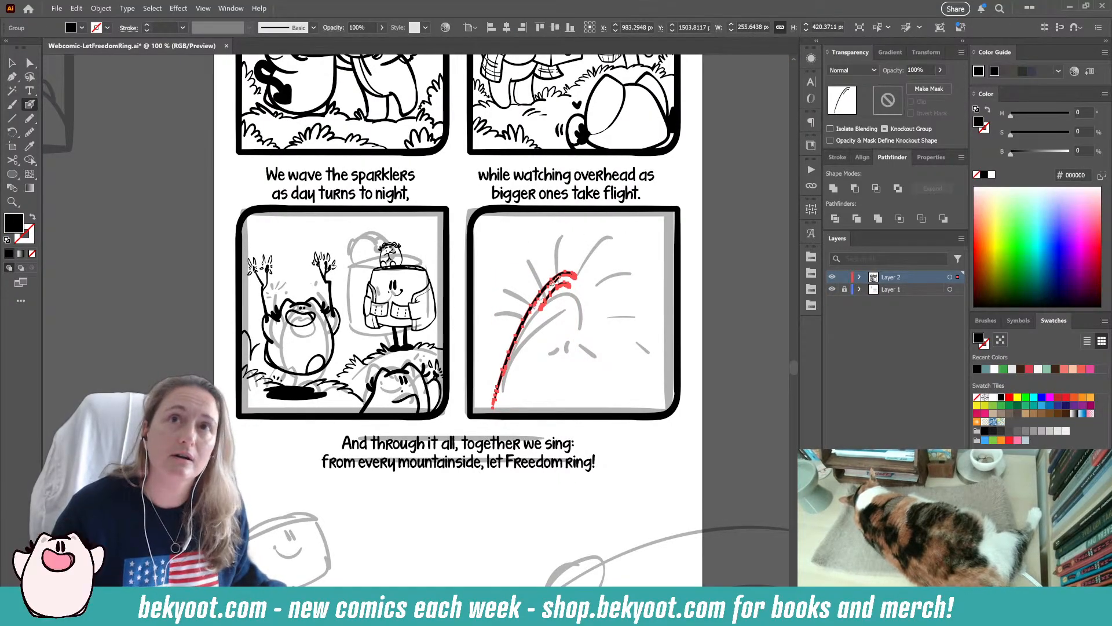
{"action": "key", "text": "ctrl"}
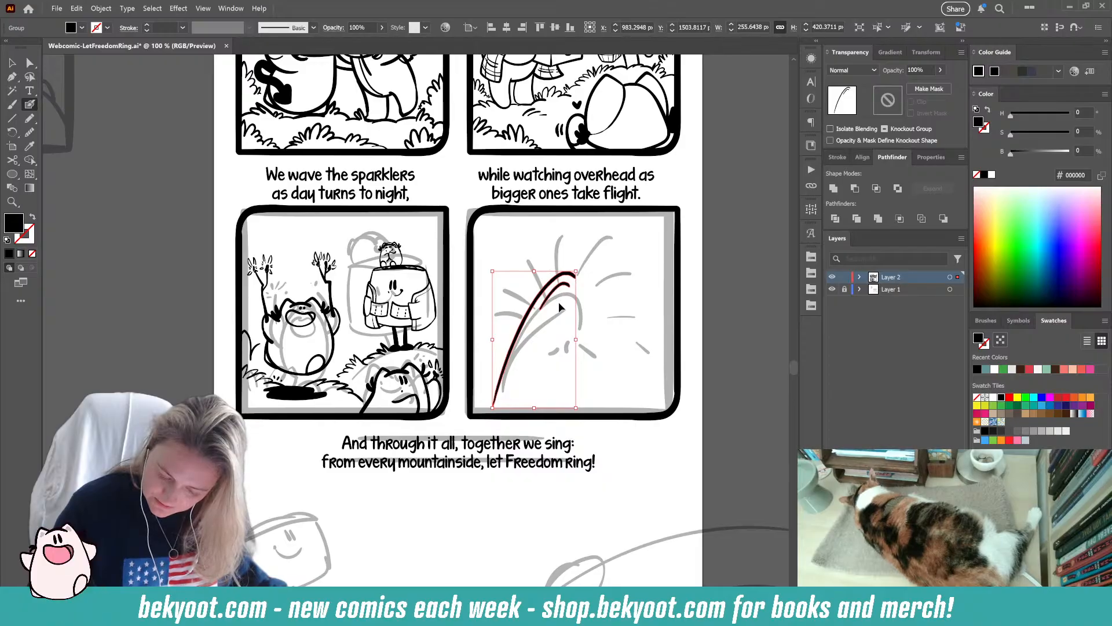
{"action": "key", "text": "Delete"}
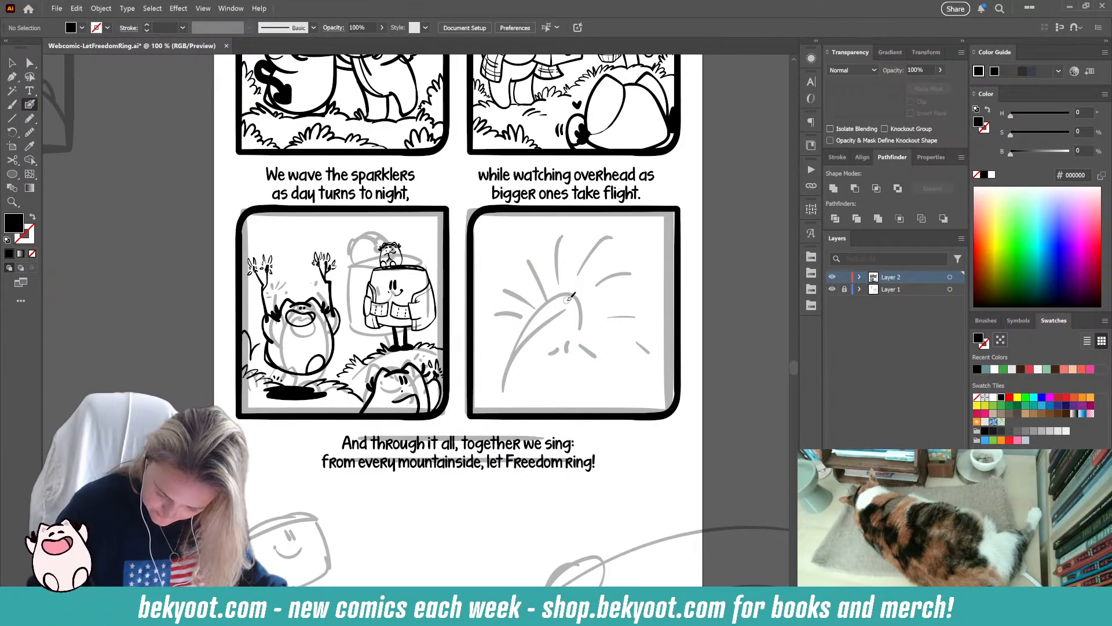
- Dab a small cluster of black dots and short dashes at the firework sketch's centre and isolate them as a group
{"action": "left_click", "coordinate": [567, 301]}
{"action": "left_click", "coordinate": [555, 313]}
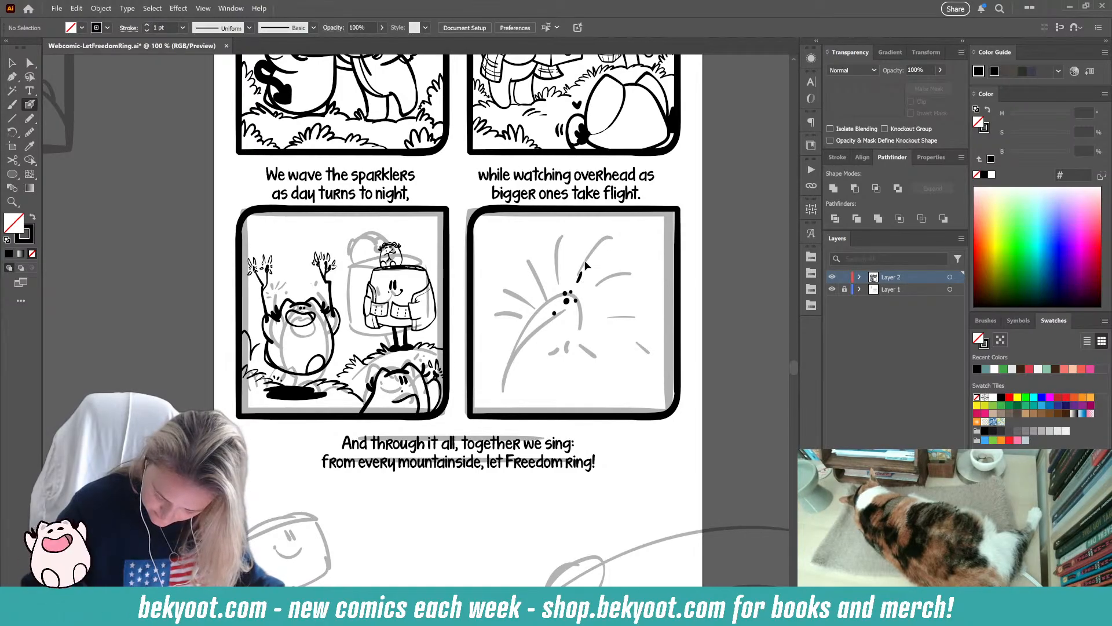
{"action": "left_click_drag", "start_coordinate": [577, 316], "coordinate": [578, 321]}
{"action": "left_click", "coordinate": [582, 314]}
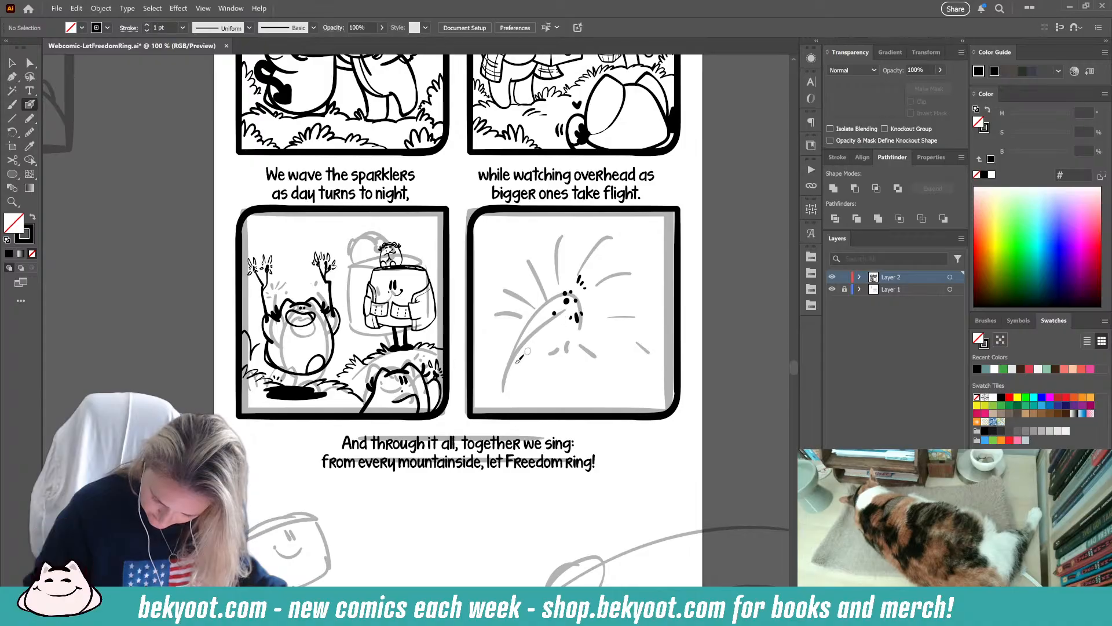
{"action": "left_click", "coordinate": [577, 305], "text": "ctrl"}
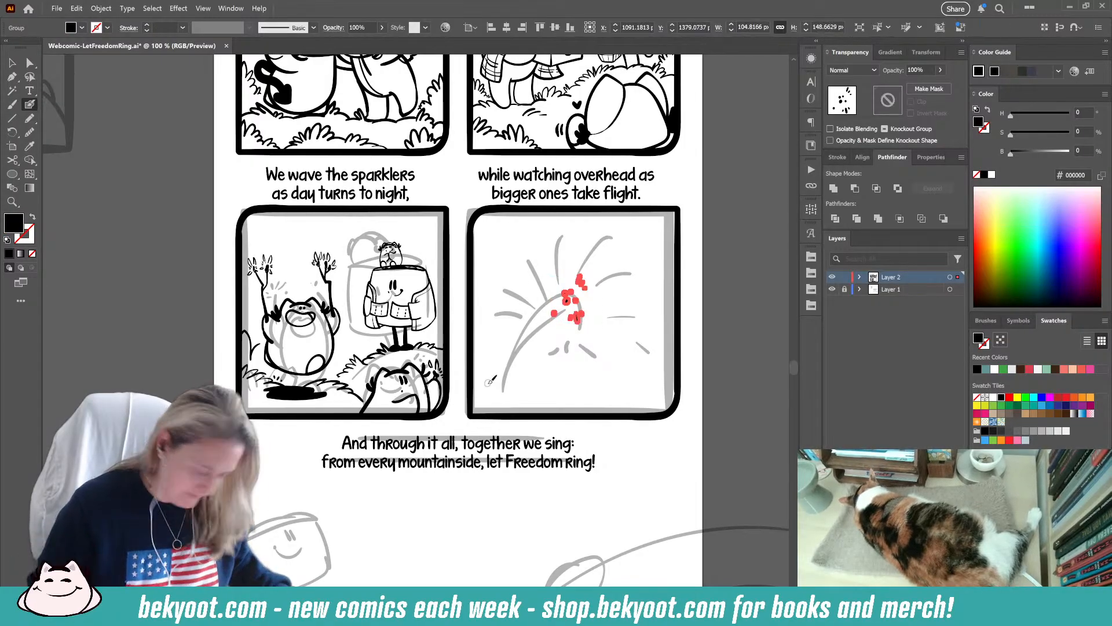
{"action": "double_click", "coordinate": [570, 303], "text": "ctrl"}
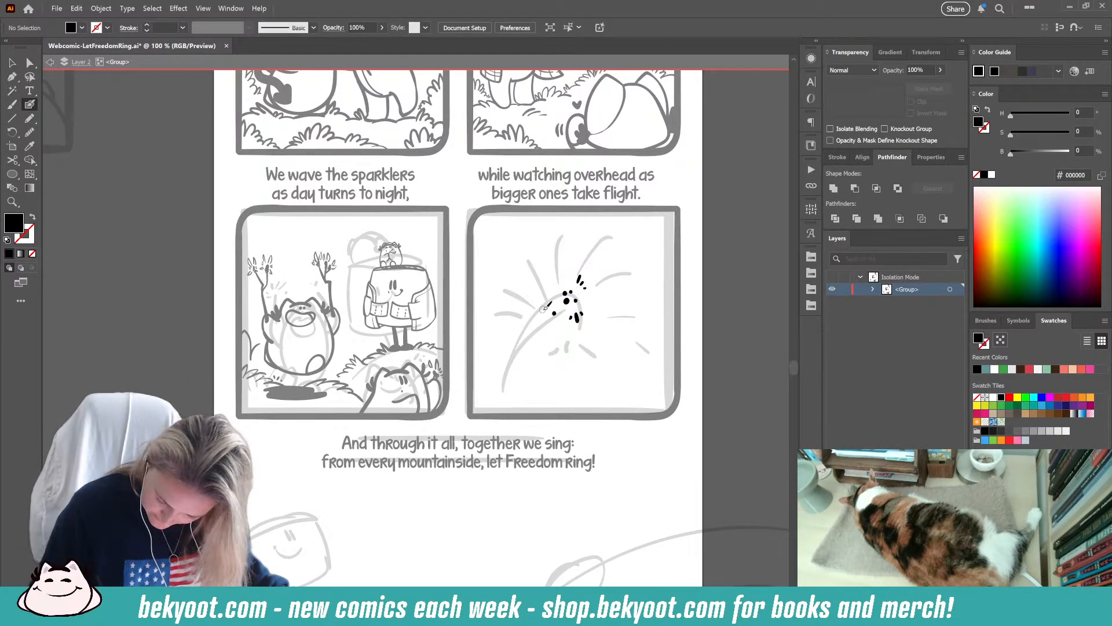
- Ink short dashes around the burst's centre and two arching streaks with trailing dots in the panel's upper right
{"action": "key", "text": "shift+x"}
{"action": "mouse_move", "coordinate": [549, 307]}
{"action": "left_mouse_down"}
{"action": "mouse_move", "coordinate": [534, 315]}
{"action": "mouse_move", "coordinate": [536, 304]}
{"action": "left_mouse_up"}
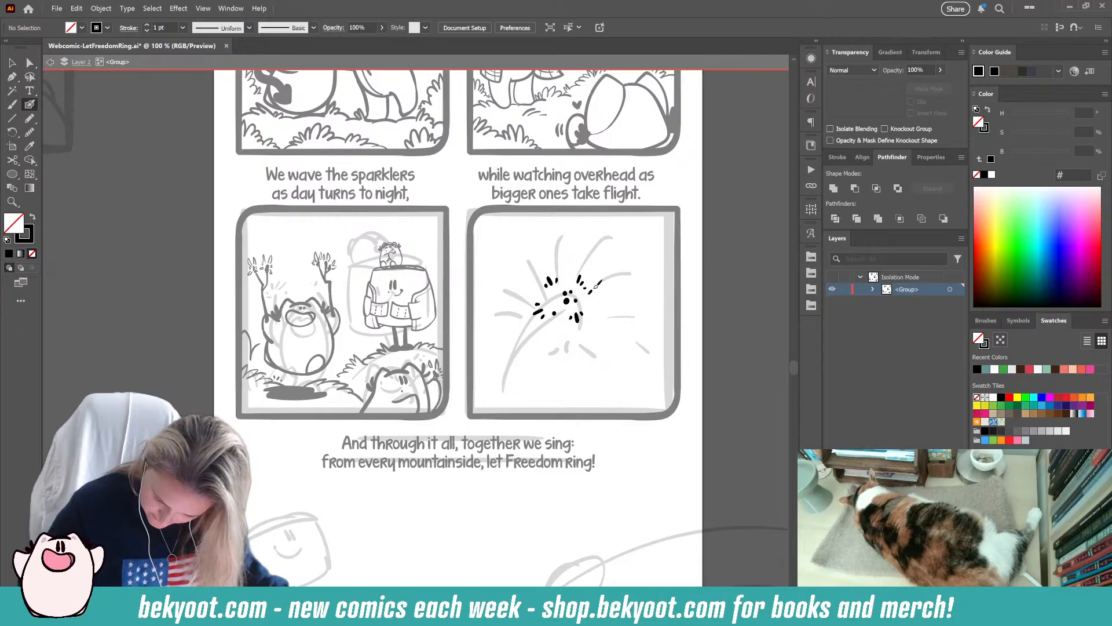
{"action": "mouse_move", "coordinate": [585, 273]}
{"action": "left_mouse_down"}
{"action": "mouse_move", "coordinate": [615, 237]}
{"action": "mouse_move", "coordinate": [640, 238]}
{"action": "mouse_move", "coordinate": [651, 285]}
{"action": "mouse_move", "coordinate": [613, 250]}
{"action": "mouse_move", "coordinate": [629, 242]}
{"action": "mouse_move", "coordinate": [642, 301]}
{"action": "left_mouse_up"}
{"action": "left_click", "coordinate": [650, 311]}
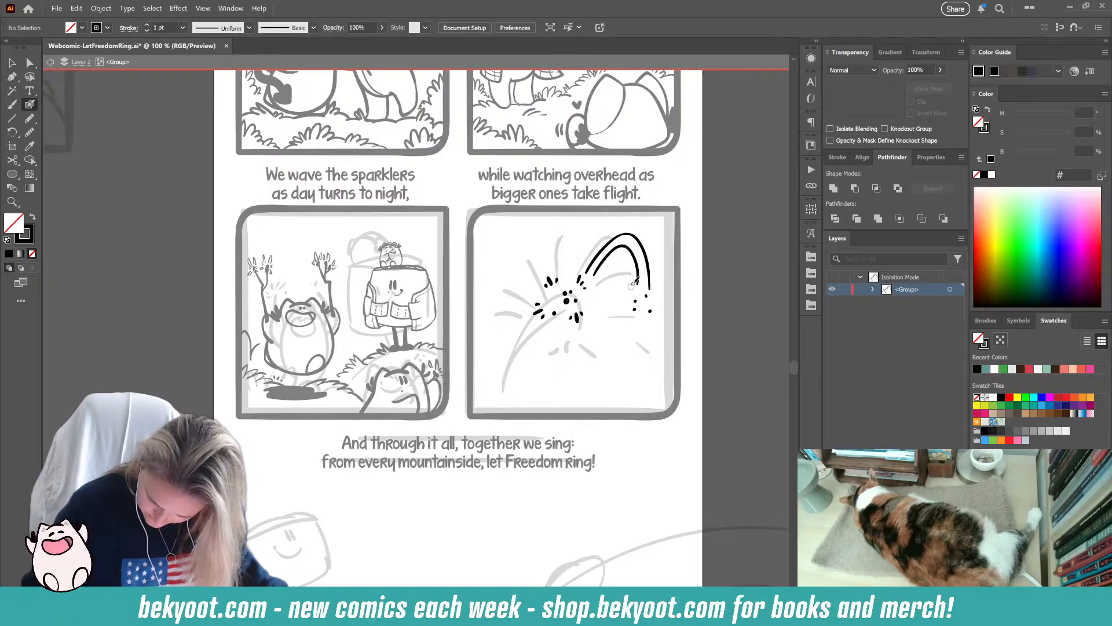
{"action": "left_click", "coordinate": [628, 269]}
- Draw two firework streaks rising from the burst's centre to the panel's top edge and two arching to its left edge
{"action": "mouse_move", "coordinate": [571, 269]}
{"action": "left_mouse_down"}
{"action": "mouse_move", "coordinate": [548, 214]}
{"action": "mouse_move", "coordinate": [540, 253]}
{"action": "mouse_move", "coordinate": [569, 251]}
{"action": "mouse_move", "coordinate": [537, 210]}
{"action": "left_mouse_up"}
{"action": "key", "text": "ctrl+z"}
{"action": "mouse_move", "coordinate": [531, 277]}
{"action": "left_mouse_down"}
{"action": "mouse_move", "coordinate": [485, 237]}
{"action": "mouse_move", "coordinate": [474, 262]}
{"action": "left_mouse_up"}
{"action": "key", "text": "ctrl+z"}
{"action": "mouse_move", "coordinate": [537, 282]}
{"action": "left_mouse_down"}
{"action": "mouse_move", "coordinate": [518, 251]}
{"action": "mouse_move", "coordinate": [490, 243]}
{"action": "mouse_move", "coordinate": [536, 294]}
{"action": "mouse_move", "coordinate": [500, 276]}
{"action": "mouse_move", "coordinate": [474, 320]}
{"action": "left_mouse_up"}
{"action": "key", "text": "ctrl+z"}
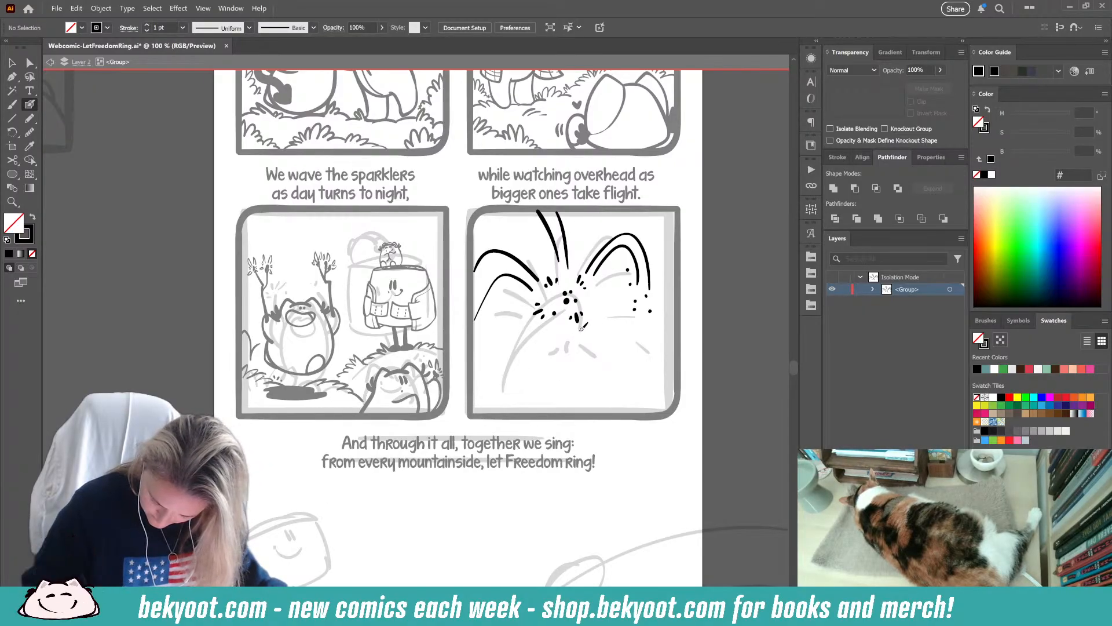
- Draw two long streaks falling to the panel's lower right, a short inner curl, and scattered dots beside them
{"action": "mouse_move", "coordinate": [604, 322]}
{"action": "left_mouse_down"}
{"action": "mouse_move", "coordinate": [613, 346]}
{"action": "mouse_move", "coordinate": [603, 408]}
{"action": "left_mouse_up"}
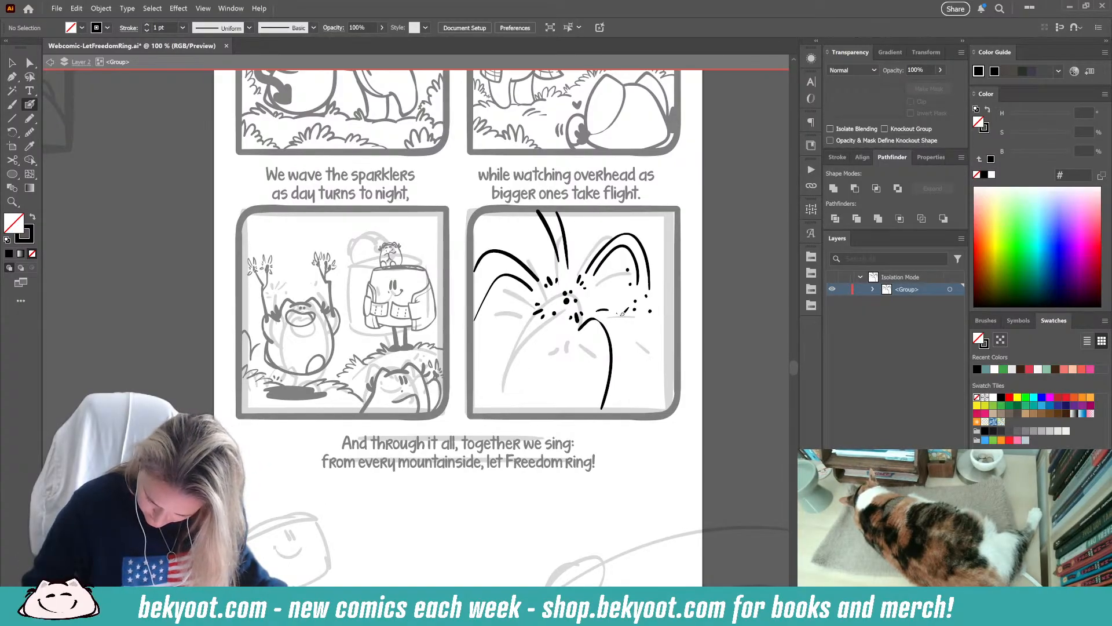
{"action": "left_click_drag", "start_coordinate": [620, 313], "coordinate": [642, 411]}
{"action": "left_click_drag", "start_coordinate": [597, 332], "coordinate": [594, 367]}
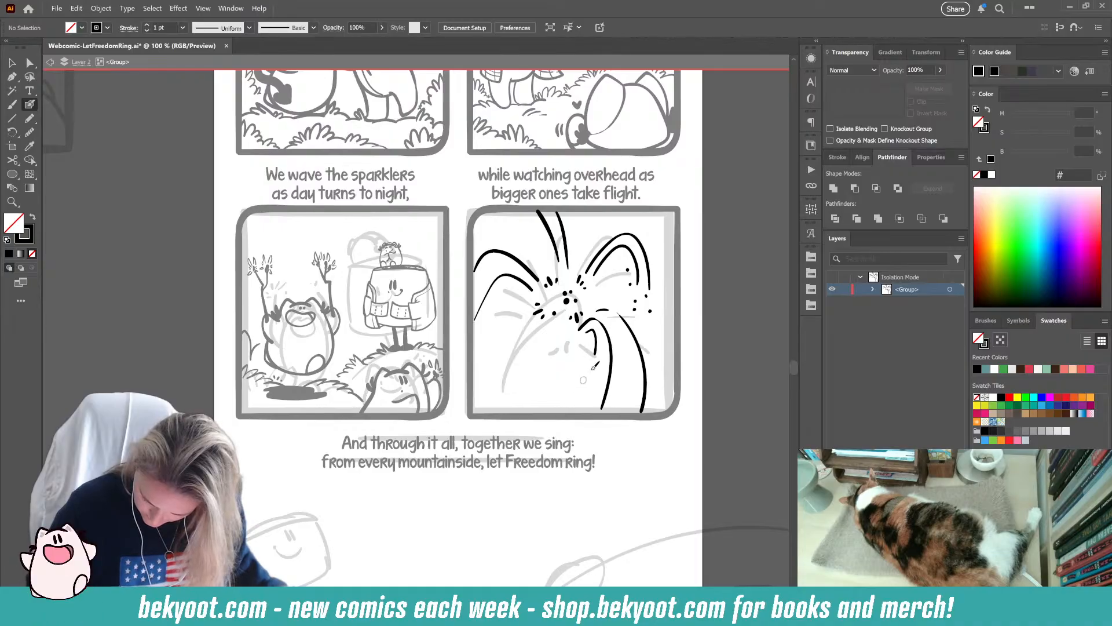
{"action": "left_click", "coordinate": [609, 319]}
{"action": "left_click", "coordinate": [614, 323]}
{"action": "left_click", "coordinate": [620, 327]}
- Try to draw falling streaks from the burst's centre to the lower left, then undo them
{"action": "mouse_move", "coordinate": [548, 342]}
{"action": "left_mouse_down"}
{"action": "mouse_move", "coordinate": [523, 317]}
{"action": "mouse_move", "coordinate": [504, 343]}
{"action": "mouse_move", "coordinate": [487, 410]}
{"action": "left_mouse_up"}
{"action": "left_click_drag", "start_coordinate": [544, 342], "coordinate": [512, 406]}
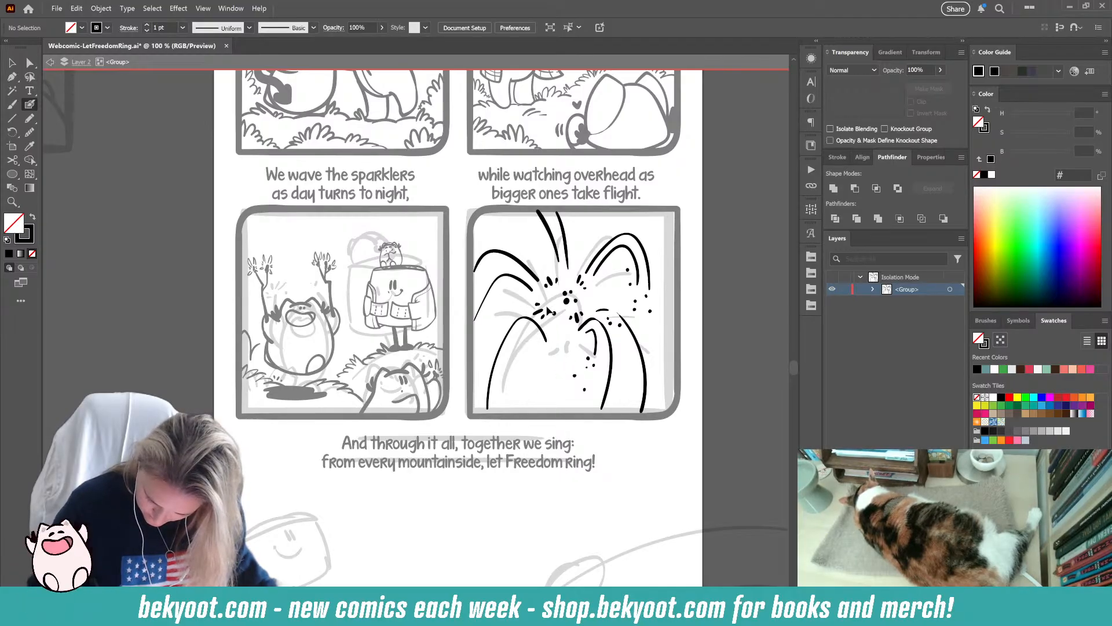
{"action": "key", "text": "ctrl+z"}
{"action": "key", "text": "ctrl+z"}
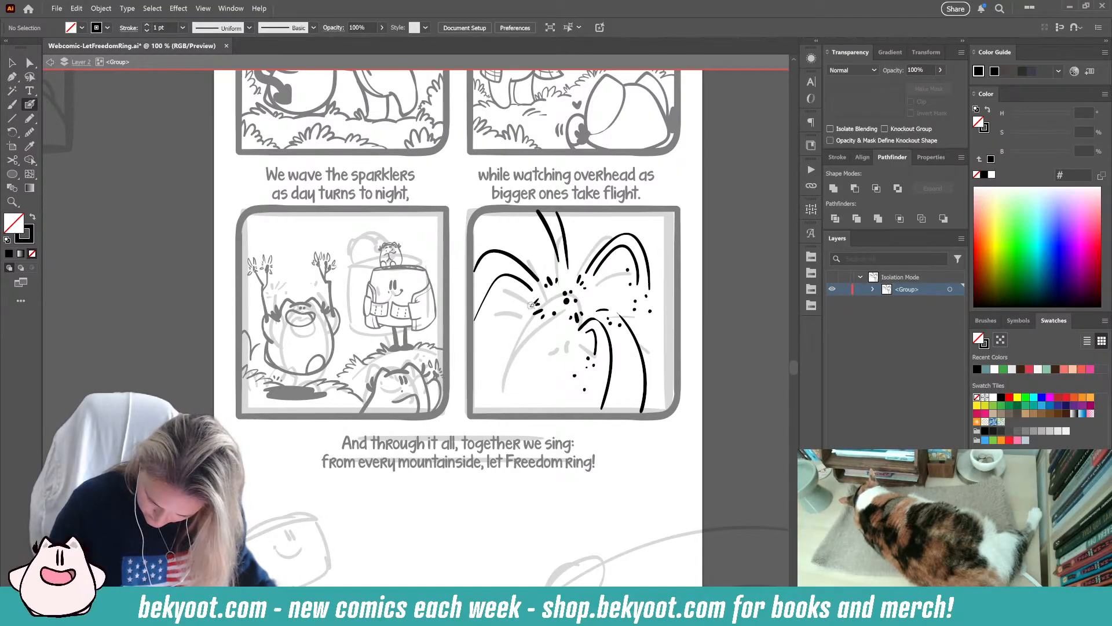
{"action": "mouse_move", "coordinate": [530, 302]}
{"action": "left_mouse_down"}
{"action": "mouse_move", "coordinate": [504, 344]}
{"action": "mouse_move", "coordinate": [505, 412]}
{"action": "left_mouse_up"}
{"action": "key", "text": "ctrl+z"}
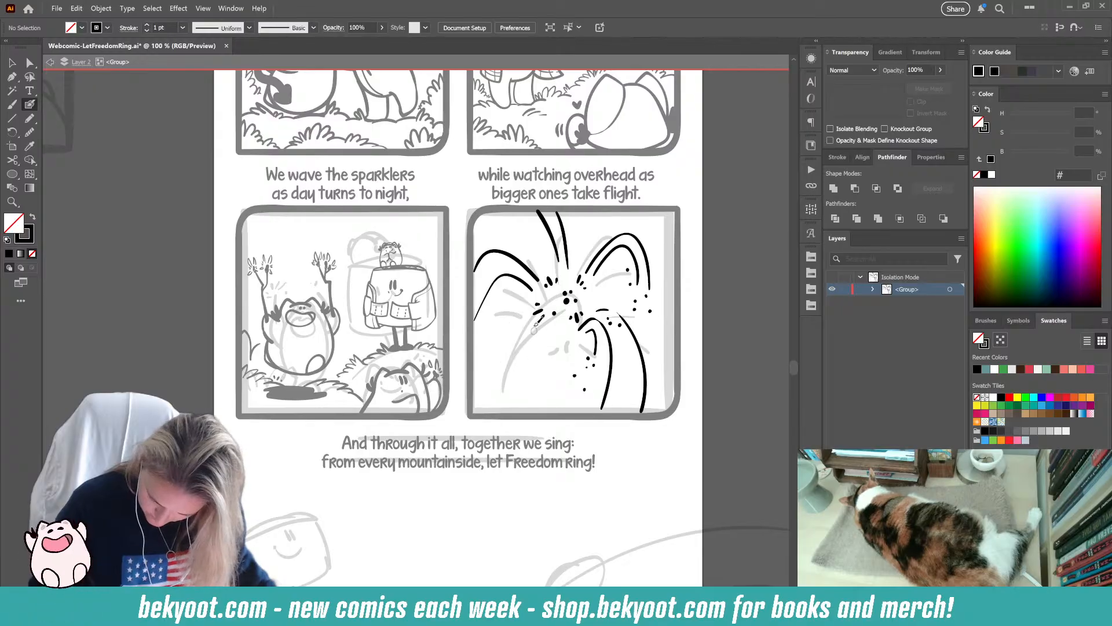
- Draw a long falling streak, shift it towards the burst's centre, and add a thick streak curving to the lower-left corner
{"action": "mouse_move", "coordinate": [530, 304]}
{"action": "left_mouse_down"}
{"action": "mouse_move", "coordinate": [518, 386]}
{"action": "mouse_move", "coordinate": [528, 412]}
{"action": "left_mouse_up"}
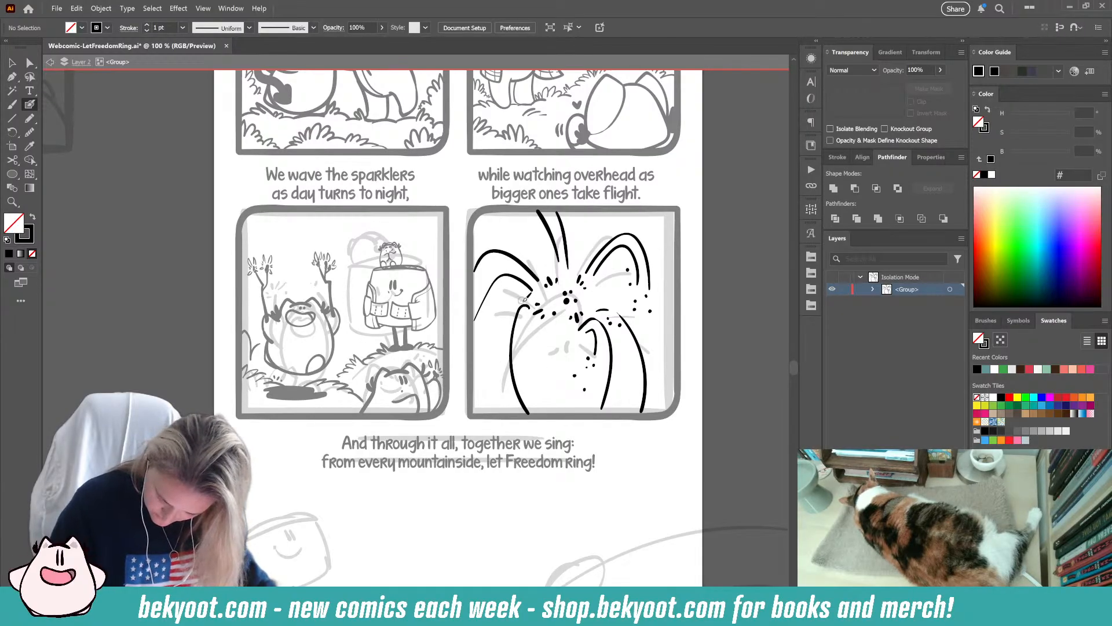
{"action": "left_click_drag", "start_coordinate": [513, 298], "coordinate": [476, 342]}
{"action": "key", "text": "ctrl+z"}
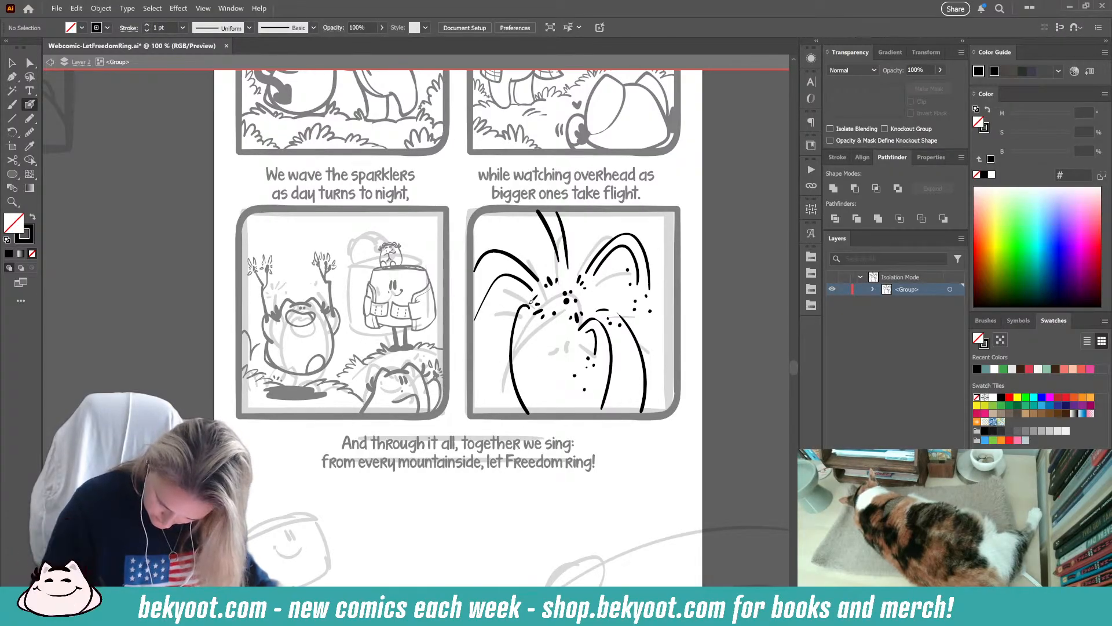
{"action": "left_click_drag", "start_coordinate": [514, 295], "coordinate": [462, 392]}
{"action": "key", "text": "ctrl+z"}
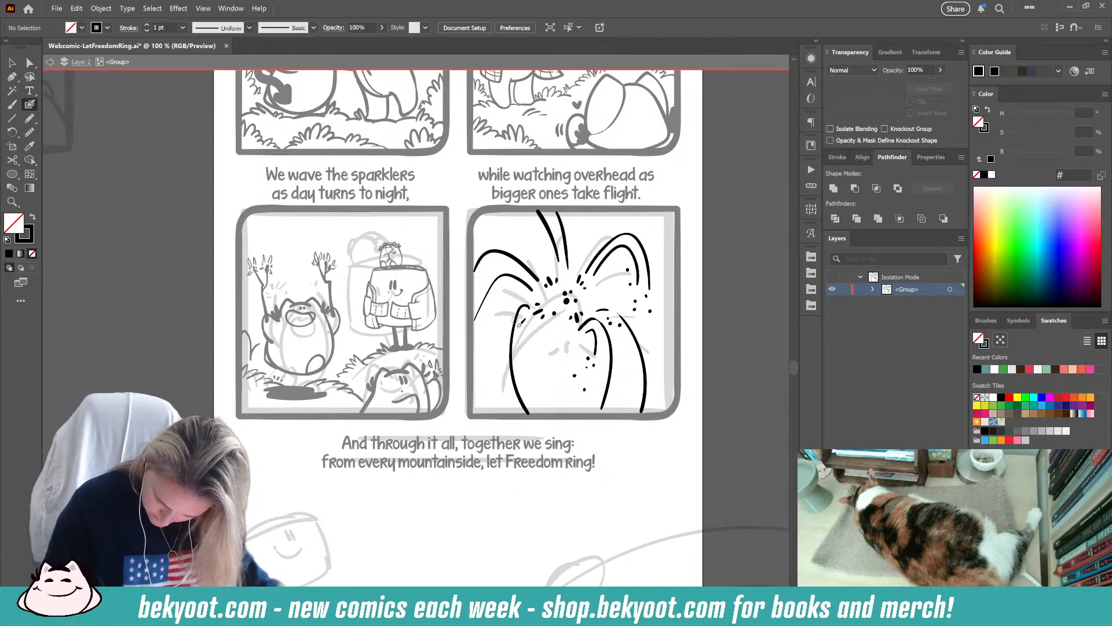
{"action": "left_click_drag", "start_coordinate": [512, 363], "coordinate": [533, 366]}
{"action": "left_click_drag", "start_coordinate": [543, 311], "coordinate": [470, 387]}
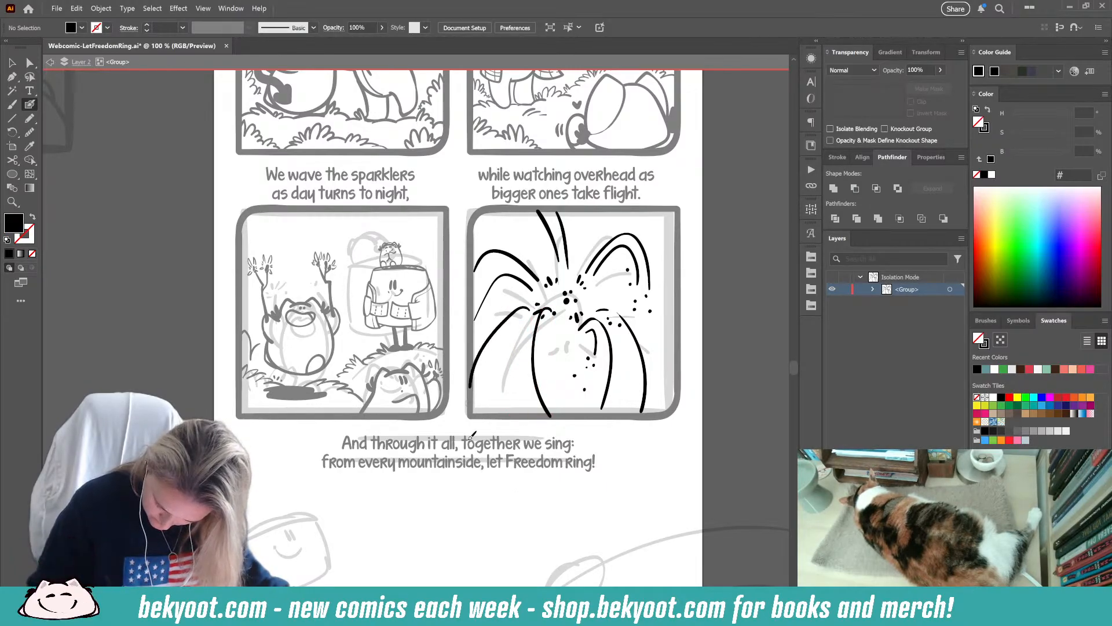
{"action": "key", "text": "ctrl+z"}
{"action": "mouse_move", "coordinate": [527, 306]}
{"action": "left_mouse_down"}
{"action": "mouse_move", "coordinate": [498, 333]}
{"action": "mouse_move", "coordinate": [472, 409]}
{"action": "left_mouse_up"}
- Dab small dots on both sides of the thick lower-left streak and undo the oversized one
{"action": "left_click", "coordinate": [508, 335]}
{"action": "left_click", "coordinate": [504, 340]}
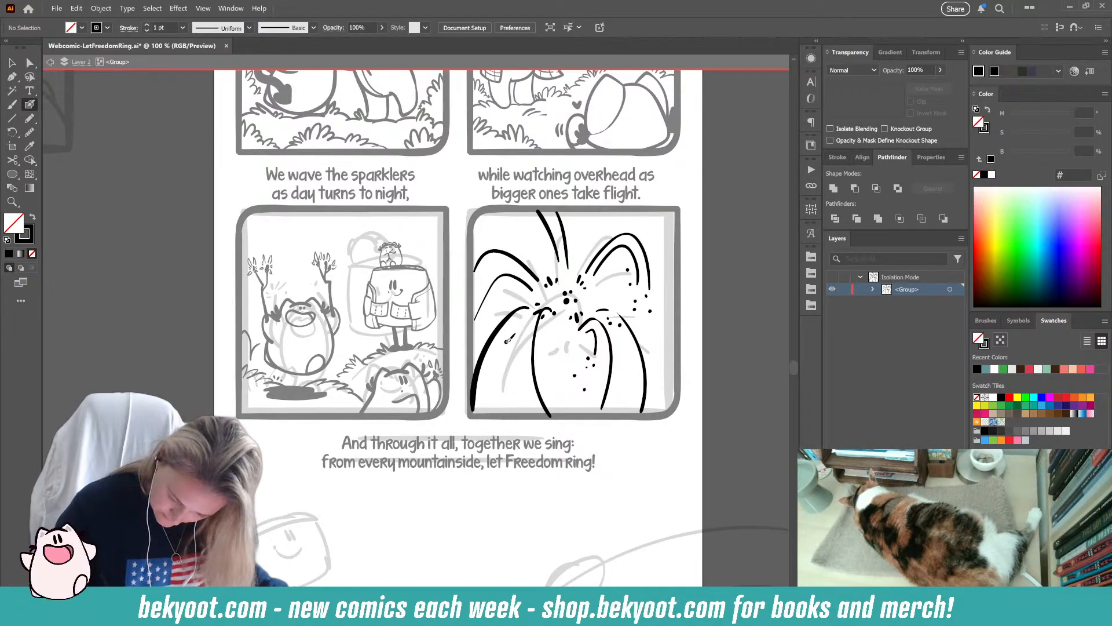
{"action": "left_click", "coordinate": [500, 344]}
{"action": "left_click", "coordinate": [497, 351]}
{"action": "left_click", "coordinate": [496, 317]}
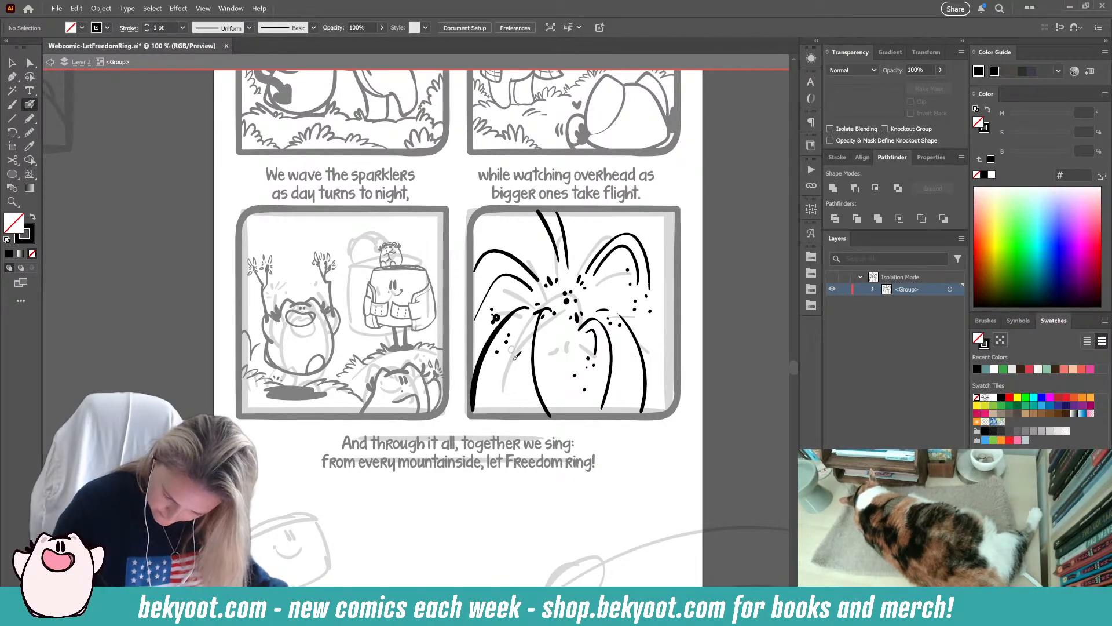
{"action": "key", "text": "ctrl+z"}
- Erase the curled upper end of the falling streak just below and left of the burst's centre
{"action": "mouse_move", "coordinate": [510, 307]}
{"action": "left_mouse_down"}
{"action": "mouse_move", "coordinate": [502, 314]}
{"action": "mouse_move", "coordinate": [550, 416]}
{"action": "left_mouse_up"}
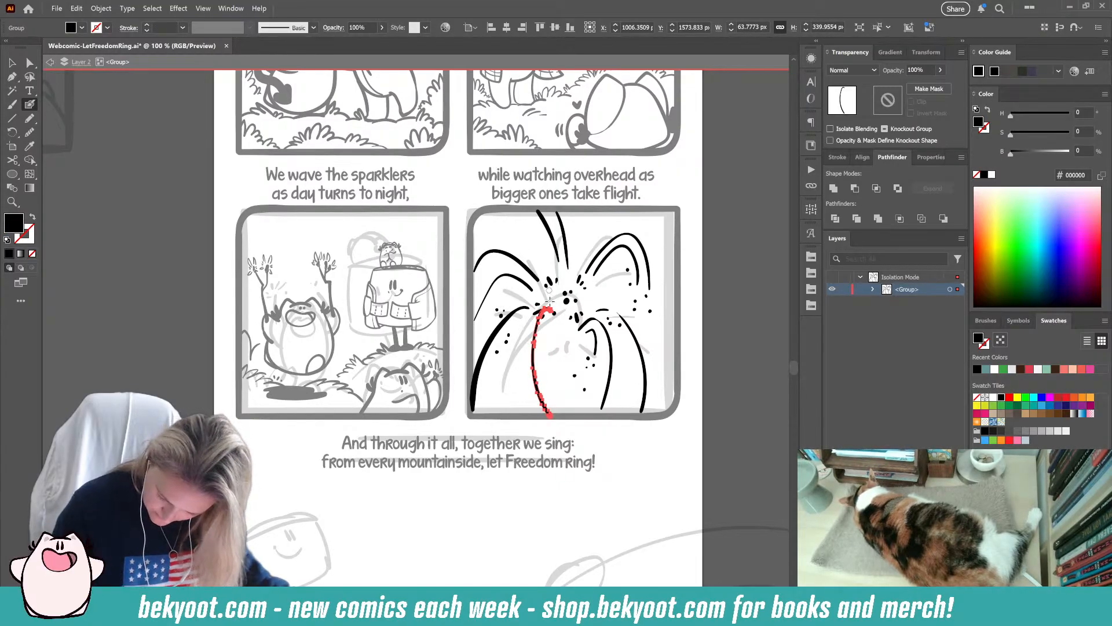
{"action": "mouse_move", "coordinate": [540, 313]}
{"action": "left_mouse_down"}
{"action": "mouse_move", "coordinate": [537, 327]}
{"action": "mouse_move", "coordinate": [565, 300]}
{"action": "left_mouse_up"}
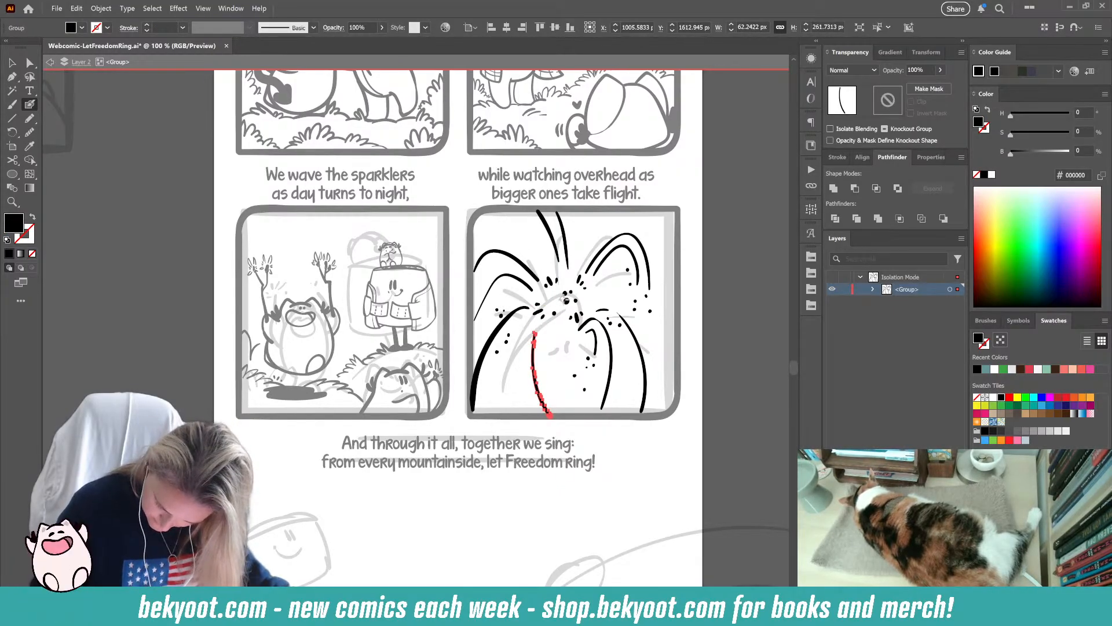
{"action": "key", "text": "ctrl+shift+a"}
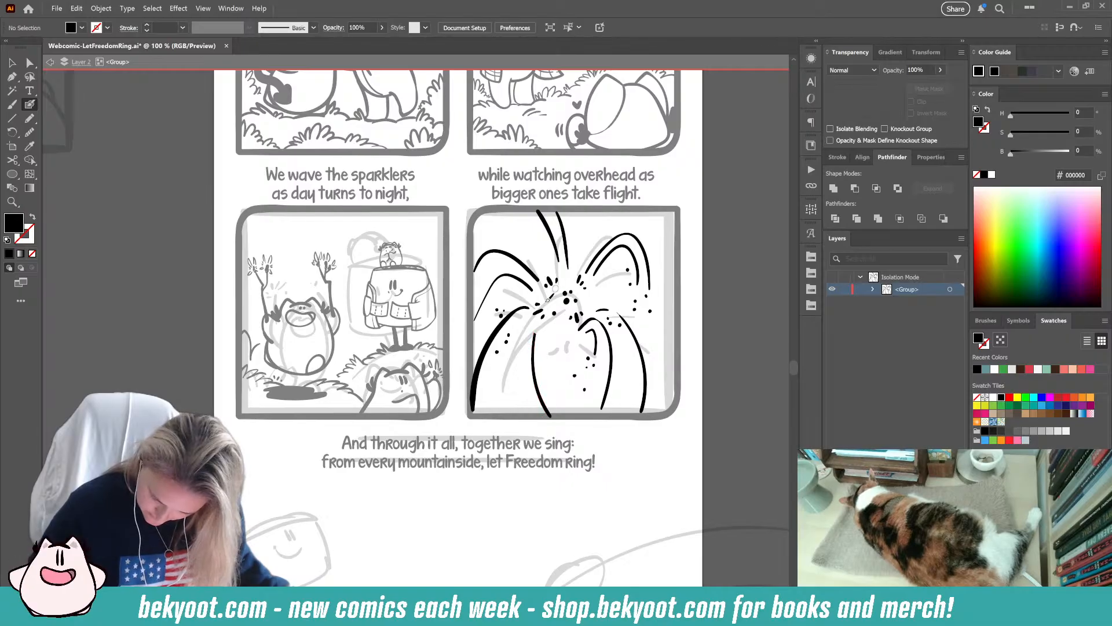
- Smooth the trimmed falling streak slightly, then adjust its tilt and placement below the burst
{"action": "left_click", "coordinate": [534, 346], "text": "ctrl"}
{"action": "key", "text": "ctrl+alt+s"}
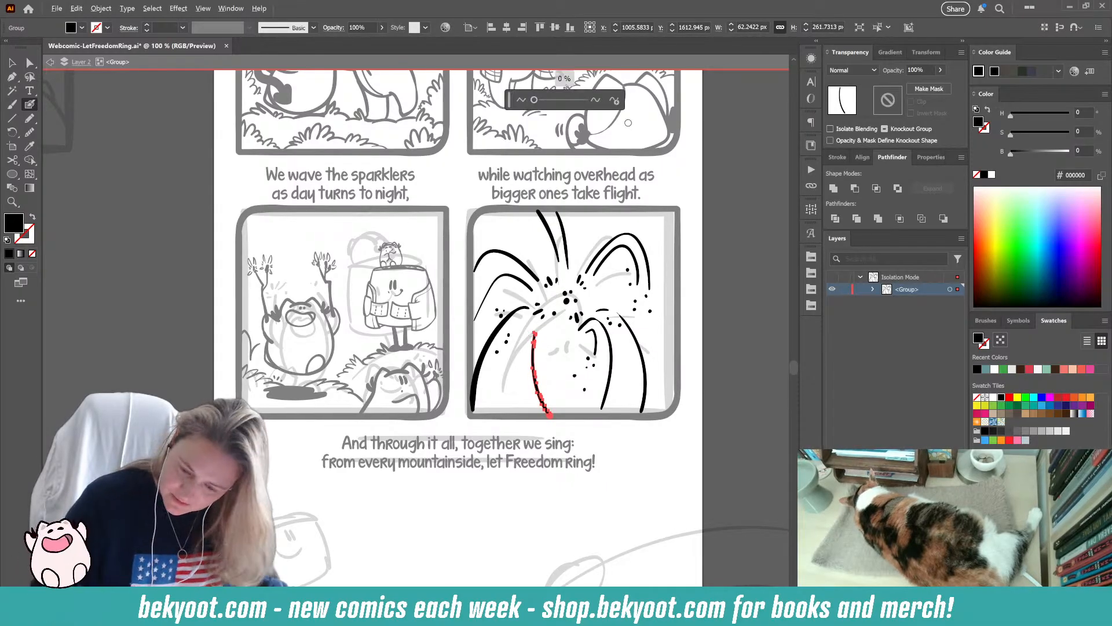
{"action": "left_click_drag", "start_coordinate": [534, 99], "coordinate": [546, 99]}
{"action": "left_click", "coordinate": [621, 454], "text": "ctrl"}
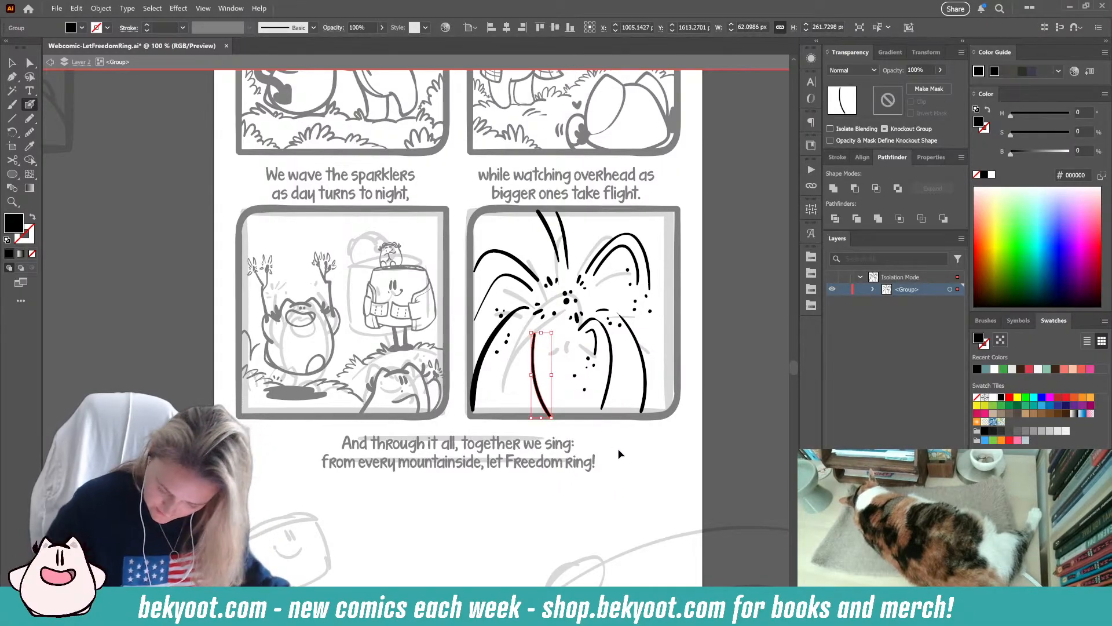
{"action": "left_click", "coordinate": [535, 341], "text": "ctrl"}
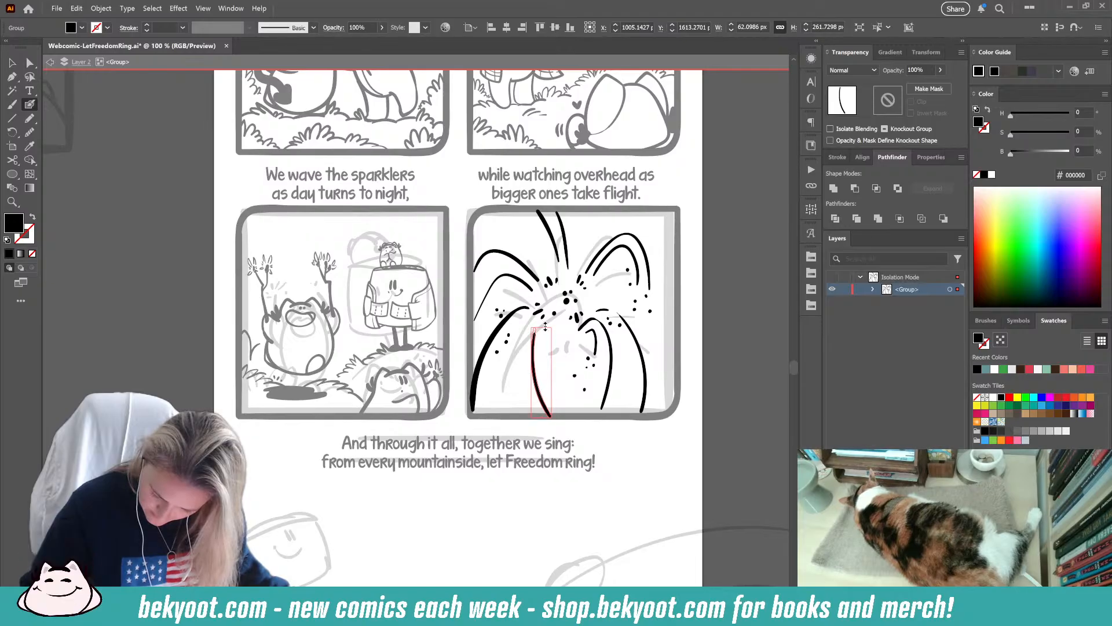
{"action": "left_click_drag", "start_coordinate": [560, 327], "coordinate": [563, 329]}
{"action": "left_click", "coordinate": [691, 293], "text": "ctrl"}
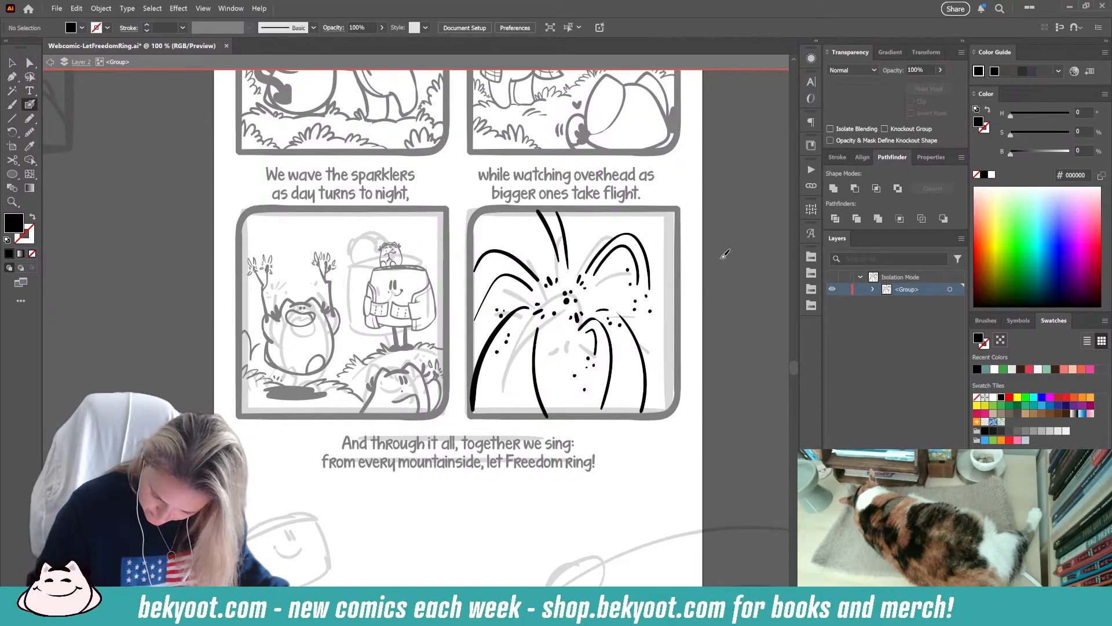
- Try short dashes between the two lower-left streaks, then remove them
{"action": "key", "text": "shift+x"}
{"action": "left_click_drag", "start_coordinate": [509, 397], "coordinate": [517, 379]}
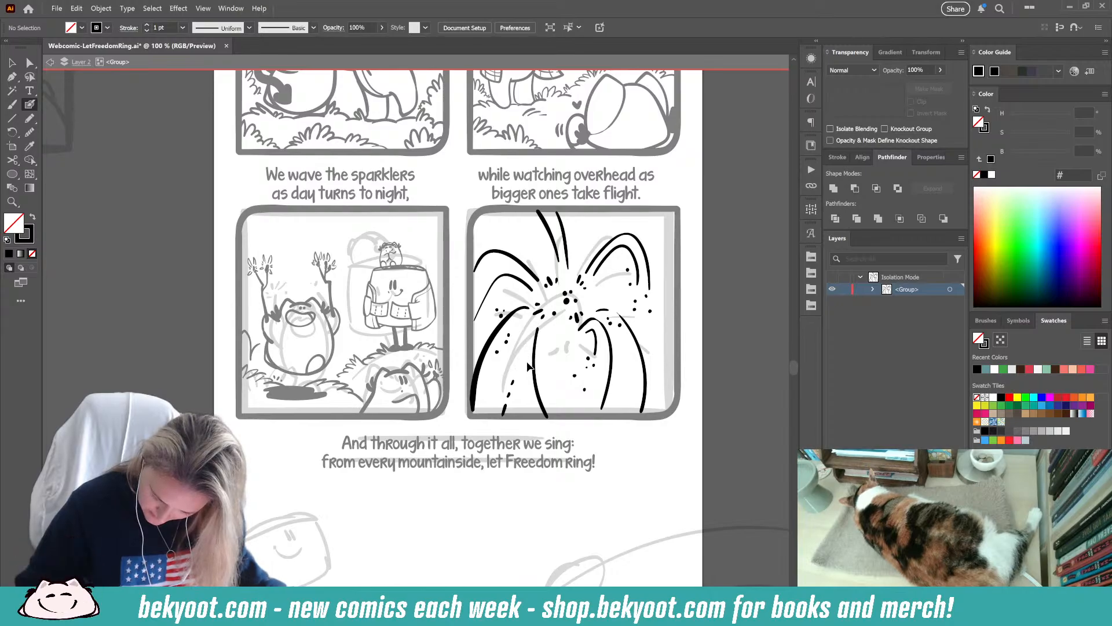
{"action": "key", "text": "shift+x"}
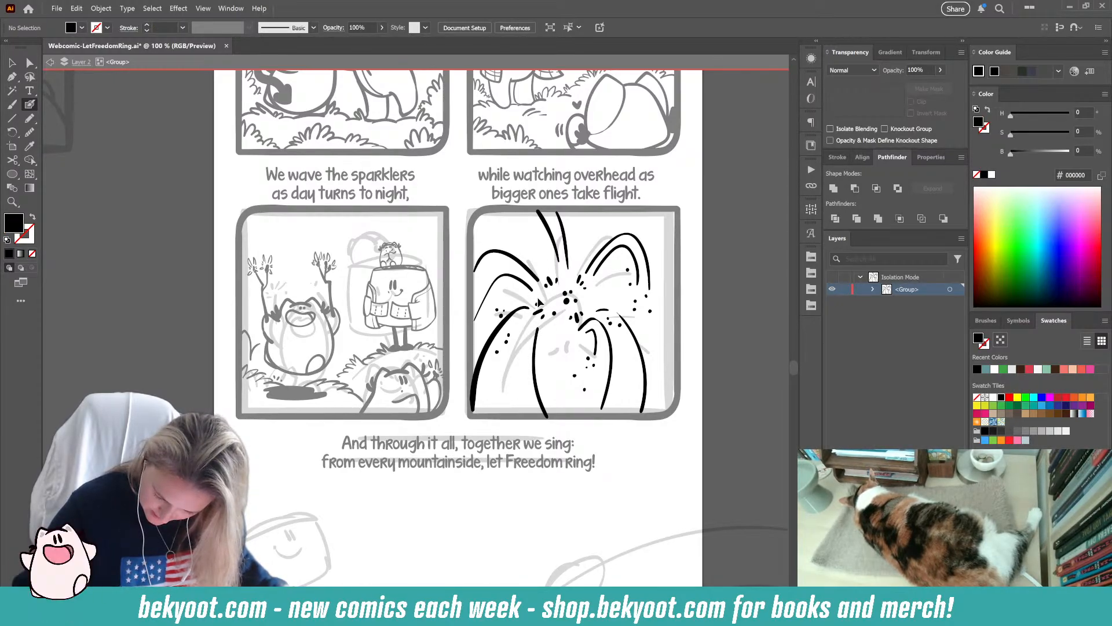
- Adjust the dashes left of the burst's centre and surround the core with a ring of small radiating marks
{"action": "left_click_drag", "start_coordinate": [538, 302], "coordinate": [540, 314]}
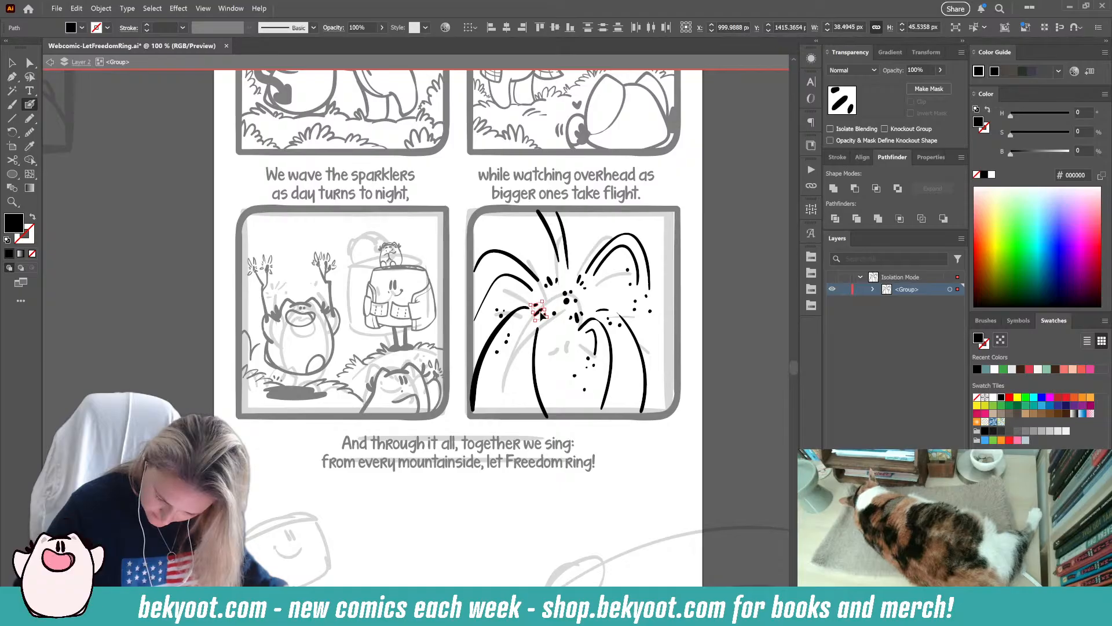
{"action": "key", "text": "ctrl+shift+a"}
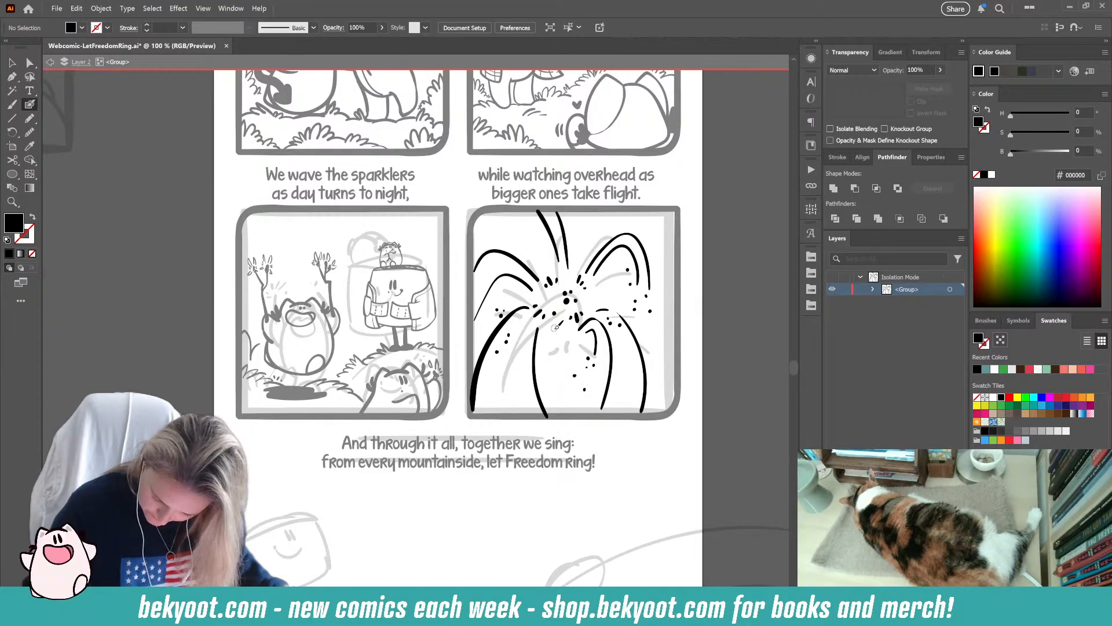
{"action": "key", "text": "shift+x"}
{"action": "key", "text": "shift+x"}
{"action": "key", "text": "shift+x"}
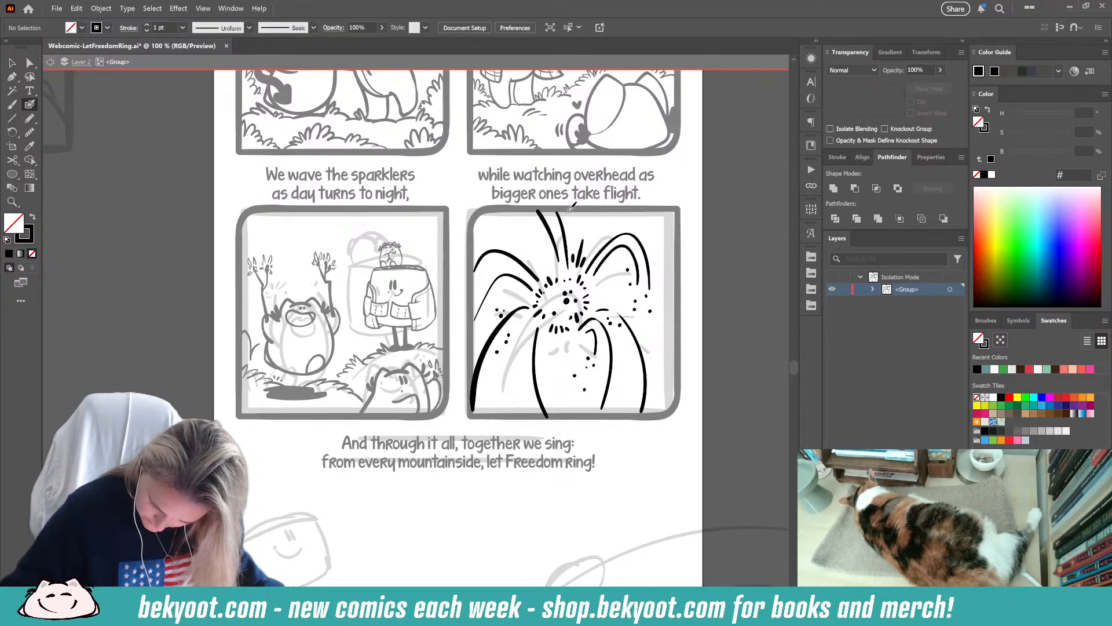
- Add longer radiating dashes to the right and upper left of the burst's core
{"action": "mouse_move", "coordinate": [600, 295]}
{"action": "left_mouse_down"}
{"action": "mouse_move", "coordinate": [612, 284]}
{"action": "mouse_move", "coordinate": [612, 302]}
{"action": "left_mouse_up"}
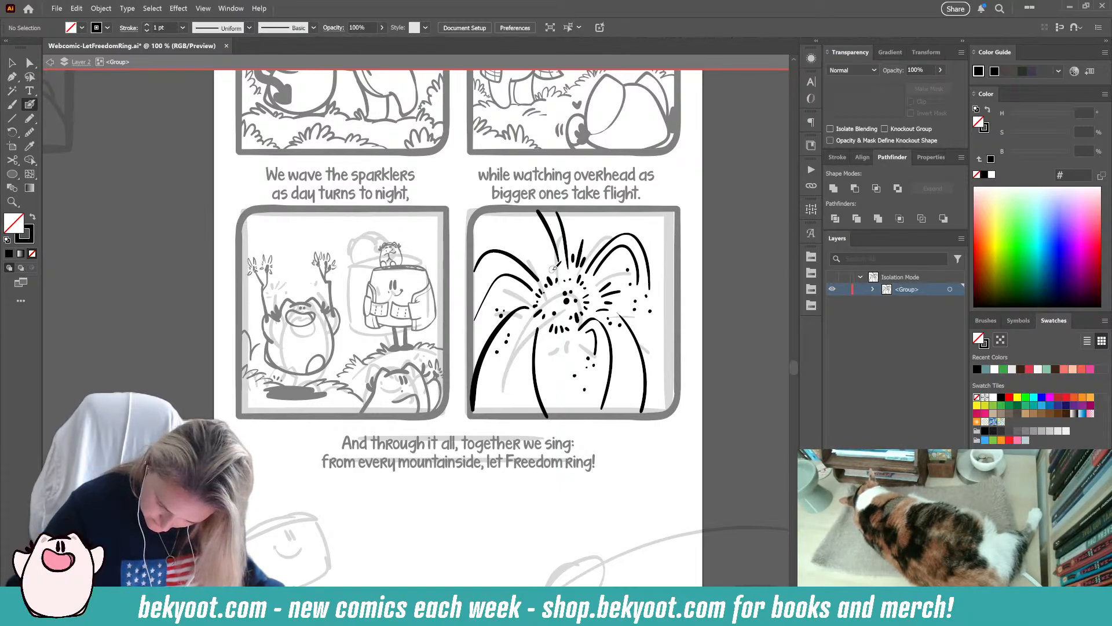
{"action": "left_click_drag", "start_coordinate": [559, 274], "coordinate": [548, 260]}
{"action": "left_click_drag", "start_coordinate": [546, 266], "coordinate": [538, 253]}
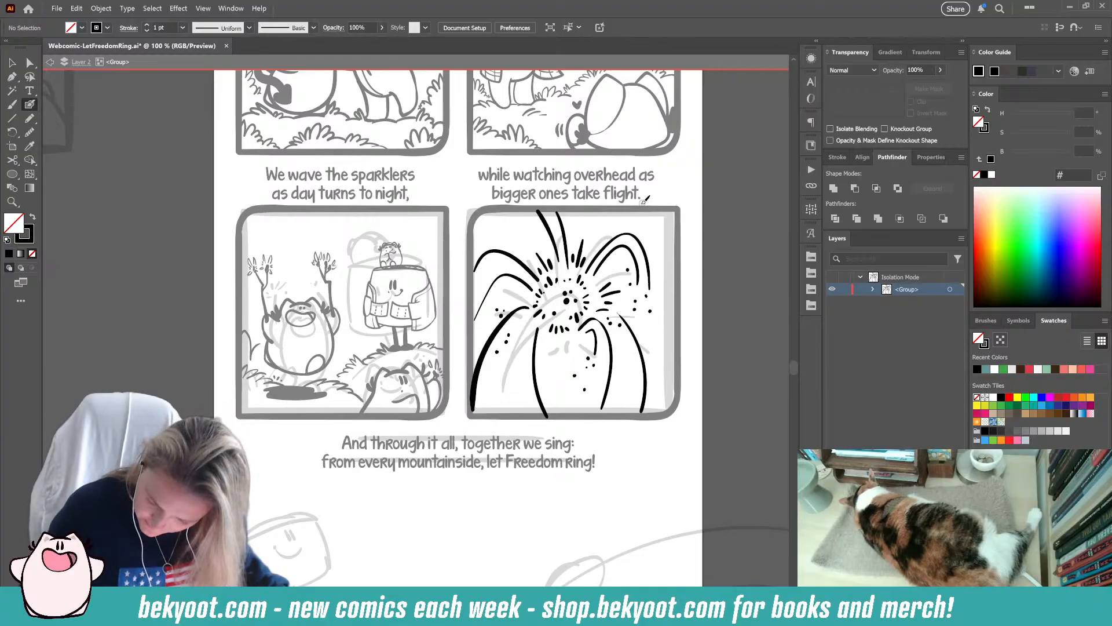
- Dab small clusters of dots among the upper streaks and add radiating dashes directly below the burst's core
{"action": "left_click", "coordinate": [576, 234]}
{"action": "left_click", "coordinate": [572, 231]}
{"action": "left_click", "coordinate": [577, 224]}
{"action": "left_click", "coordinate": [525, 248]}
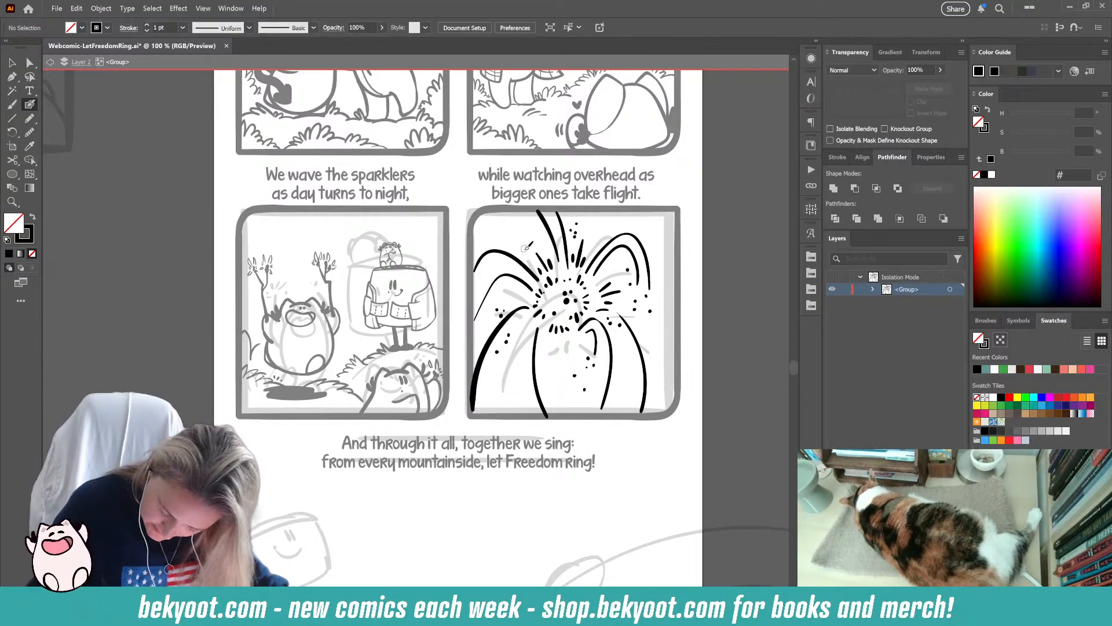
{"action": "left_click", "coordinate": [522, 239]}
{"action": "left_click", "coordinate": [519, 232]}
{"action": "left_click", "coordinate": [487, 262]}
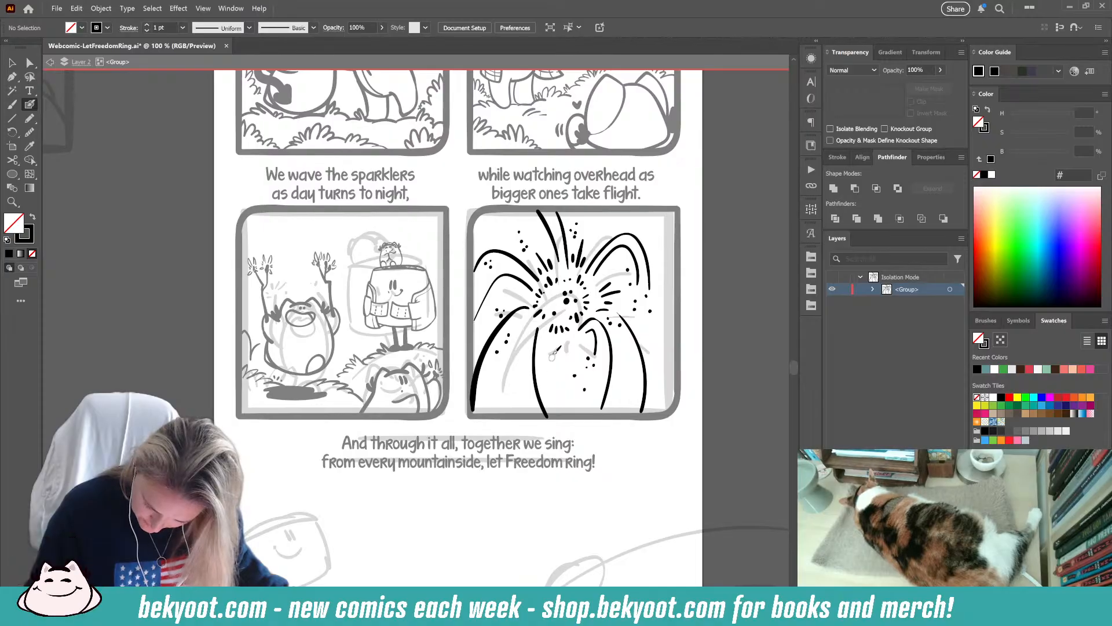
{"action": "mouse_move", "coordinate": [557, 339]}
{"action": "left_mouse_down"}
{"action": "mouse_move", "coordinate": [558, 360]}
{"action": "mouse_move", "coordinate": [564, 350]}
{"action": "mouse_move", "coordinate": [550, 345]}
{"action": "left_mouse_up"}
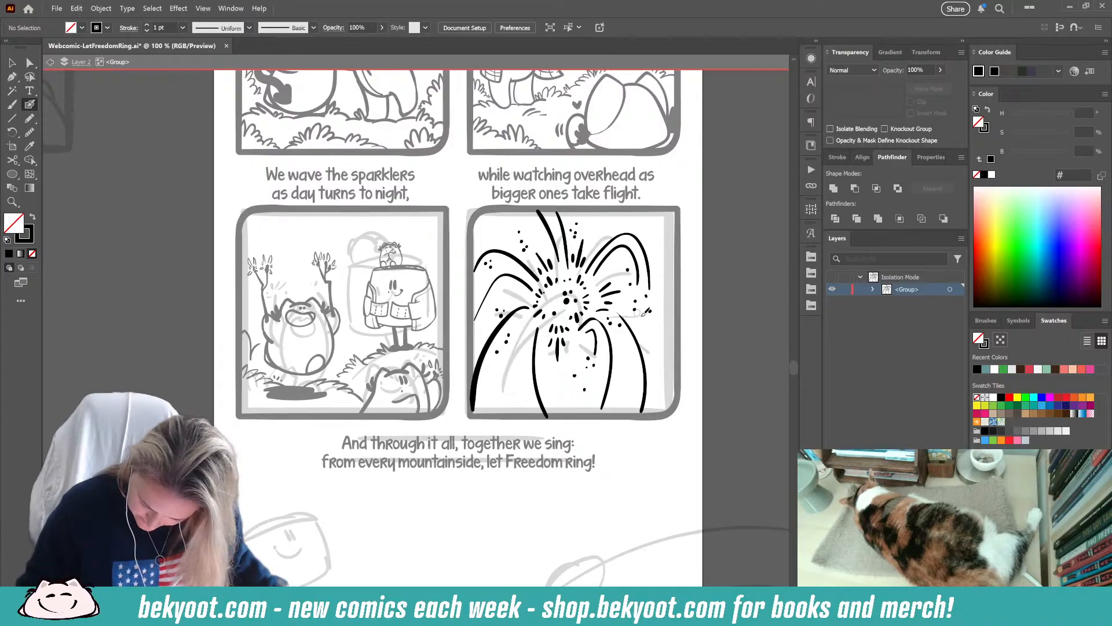
- Rotate and move the outer lower-right streak outward so it ends near the panel's right edge
{"action": "left_click_drag", "start_coordinate": [618, 314], "coordinate": [645, 370]}
{"action": "left_click", "coordinate": [645, 369], "text": "ctrl"}
{"action": "left_click_drag", "start_coordinate": [658, 310], "coordinate": [638, 304]}
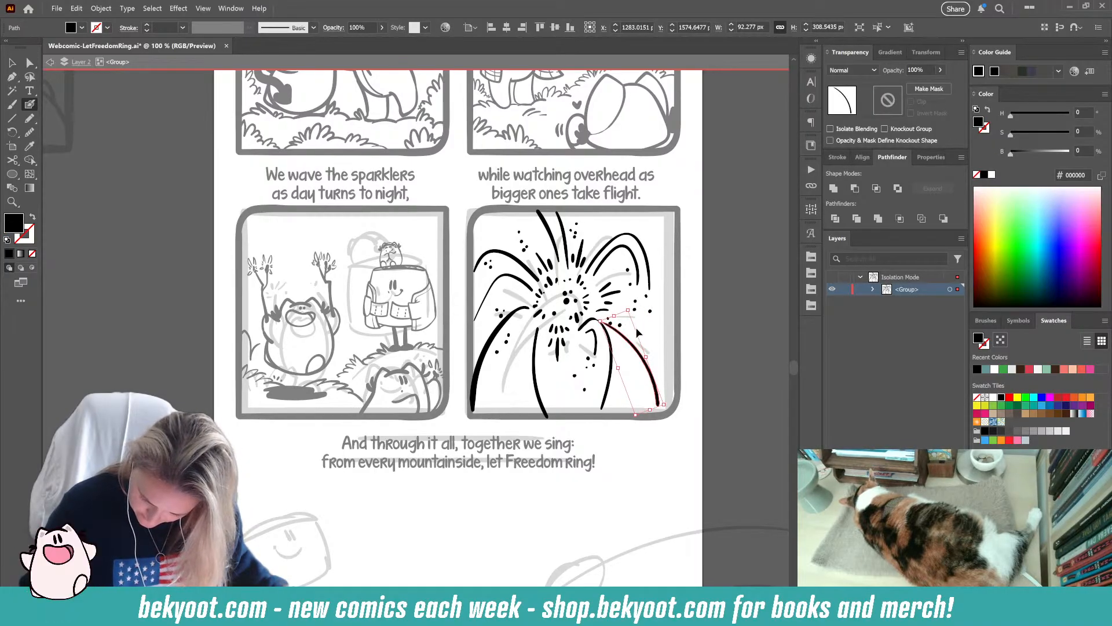
{"action": "left_click_drag", "start_coordinate": [630, 346], "coordinate": [648, 334]}
{"action": "left_click", "coordinate": [697, 320], "text": "ctrl"}
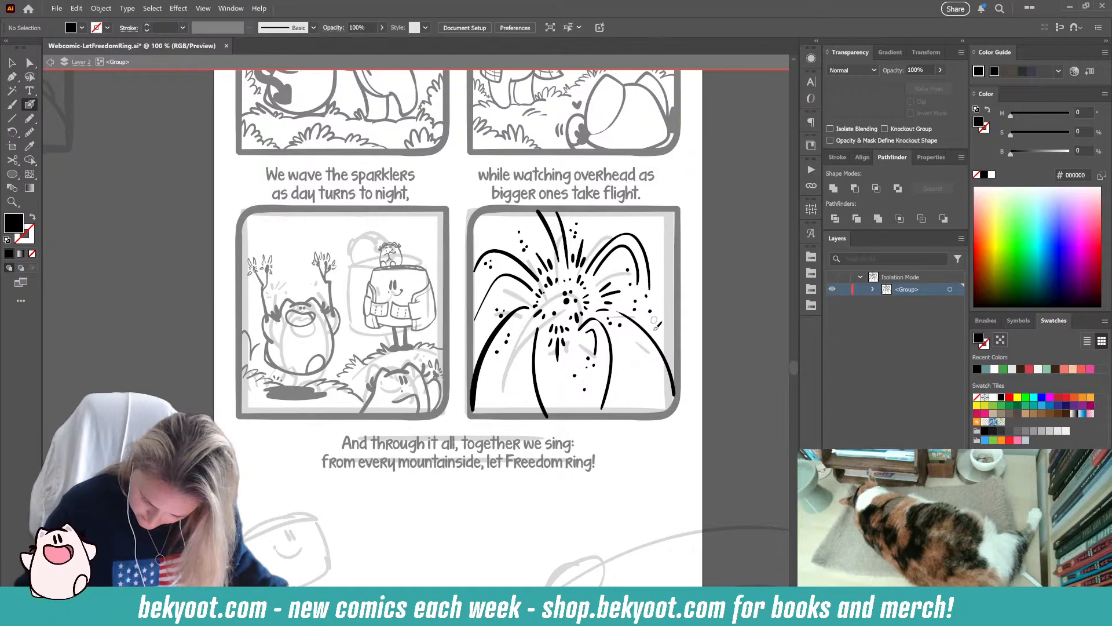
- Dab dot clusters around the repositioned lower-right streak and between the two lower-left streaks
{"action": "left_click", "coordinate": [651, 365]}
{"action": "left_click", "coordinate": [645, 360]}
{"action": "left_click", "coordinate": [659, 328]}
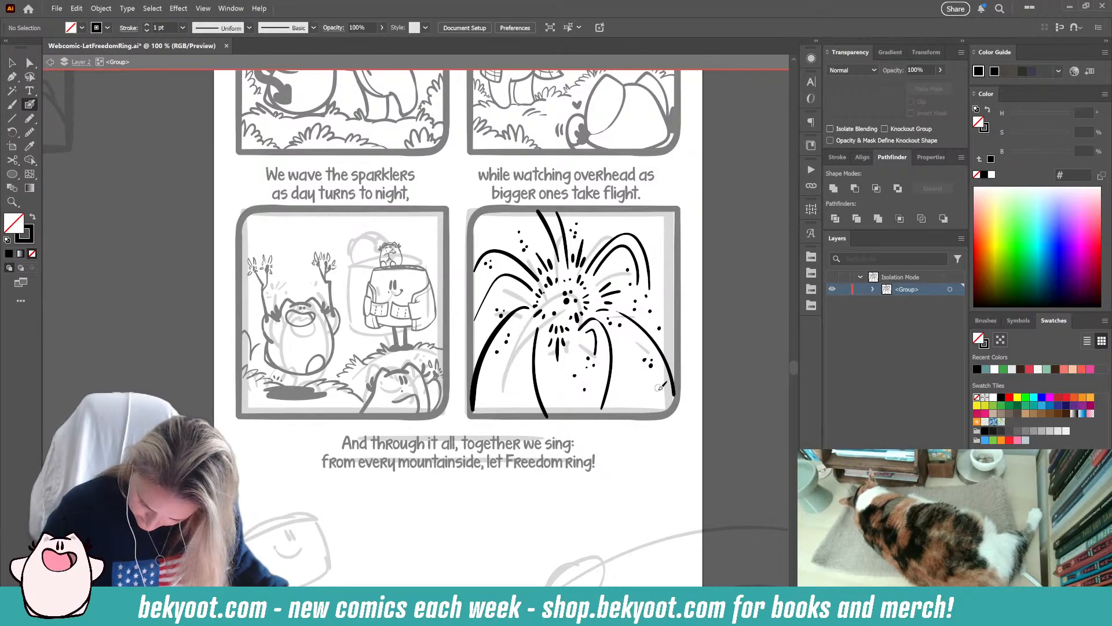
{"action": "left_click", "coordinate": [516, 393]}
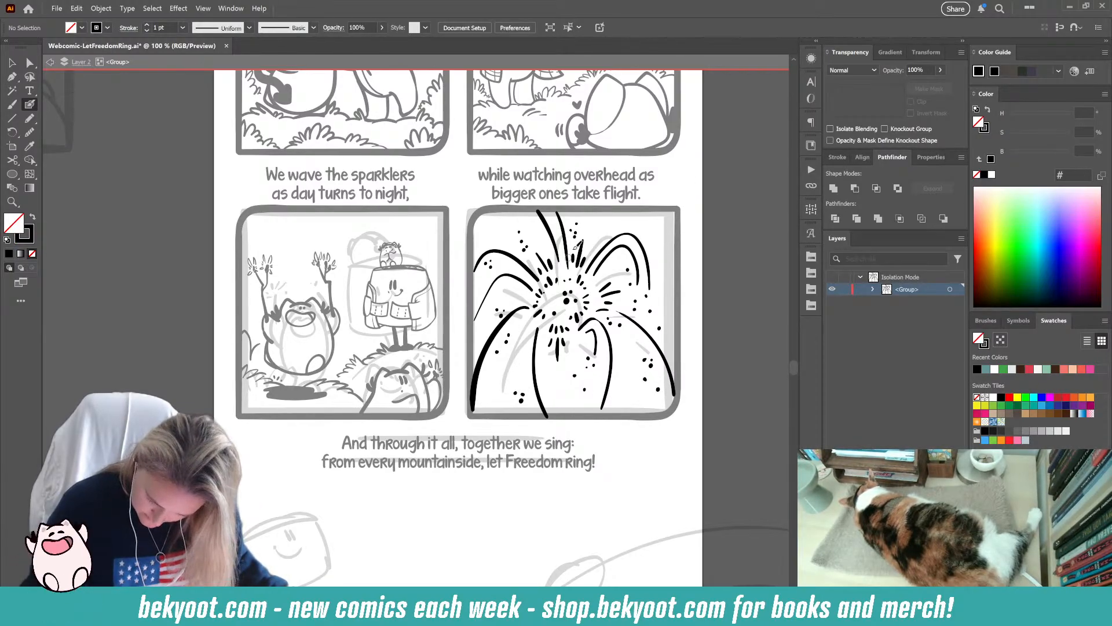
- Leave the group's isolation mode, lock Layer 2 and make Layer 1 unlocked and active
{"action": "key", "text": "v"}
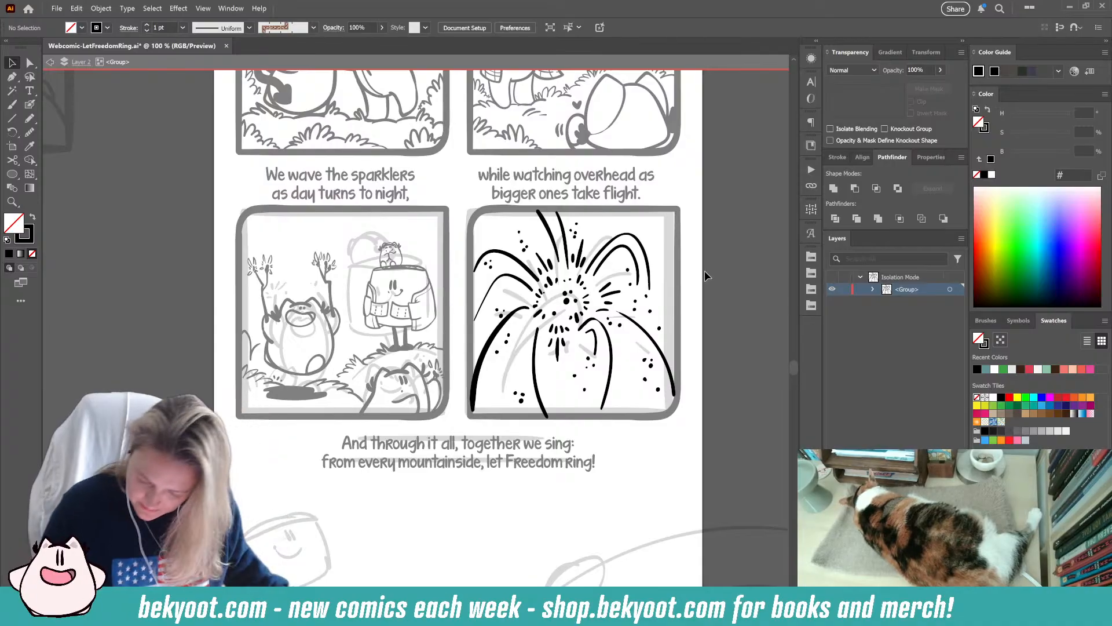
{"action": "double_click", "coordinate": [705, 270]}
{"action": "scroll", "coordinate": [632, 405], "scroll_direction": "down", "scroll_amount": 1}
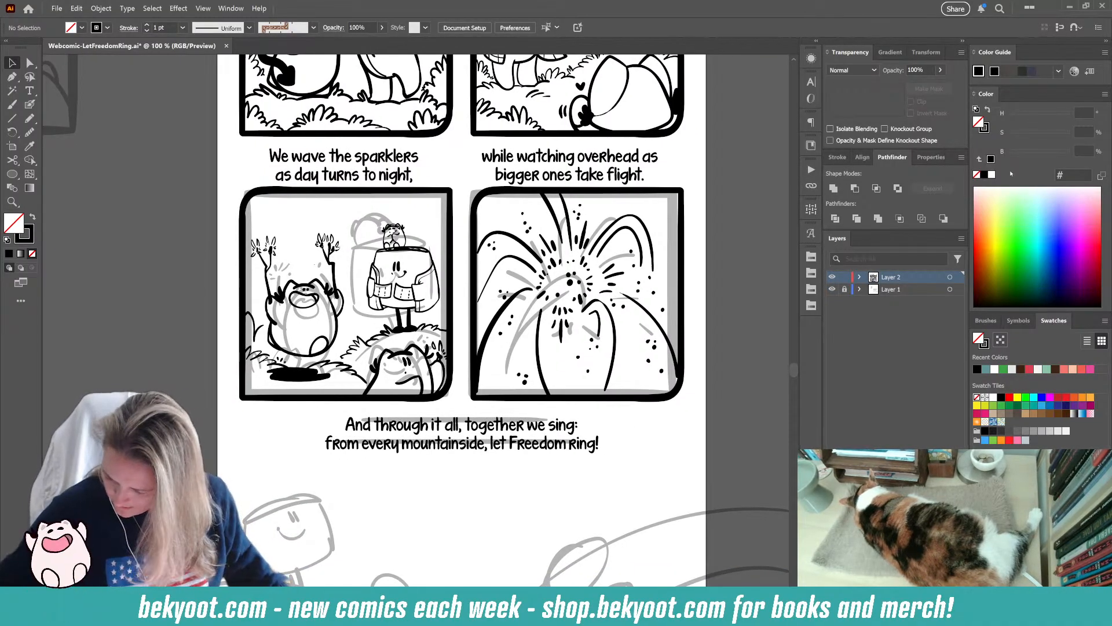
{"action": "left_click", "coordinate": [844, 289]}
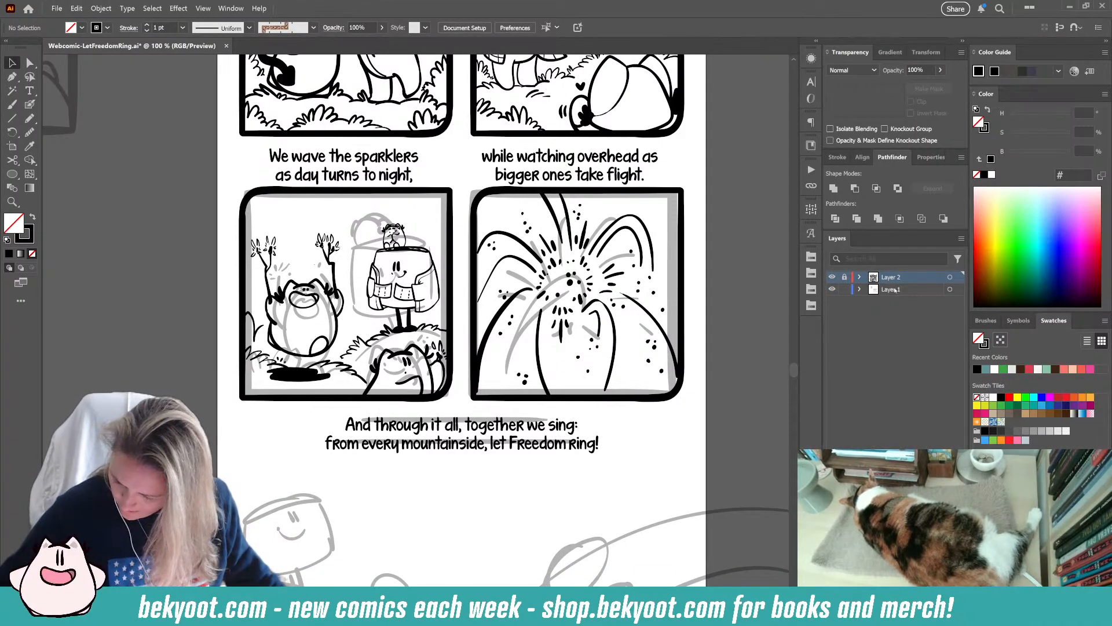
{"action": "left_click", "coordinate": [895, 289]}
- Move the rough sketch of the bottom two panels off the artboard, to the left beneath the other set-aside sketches
{"action": "scroll", "coordinate": [533, 252], "scroll_direction": "down", "scroll_amount": 1}
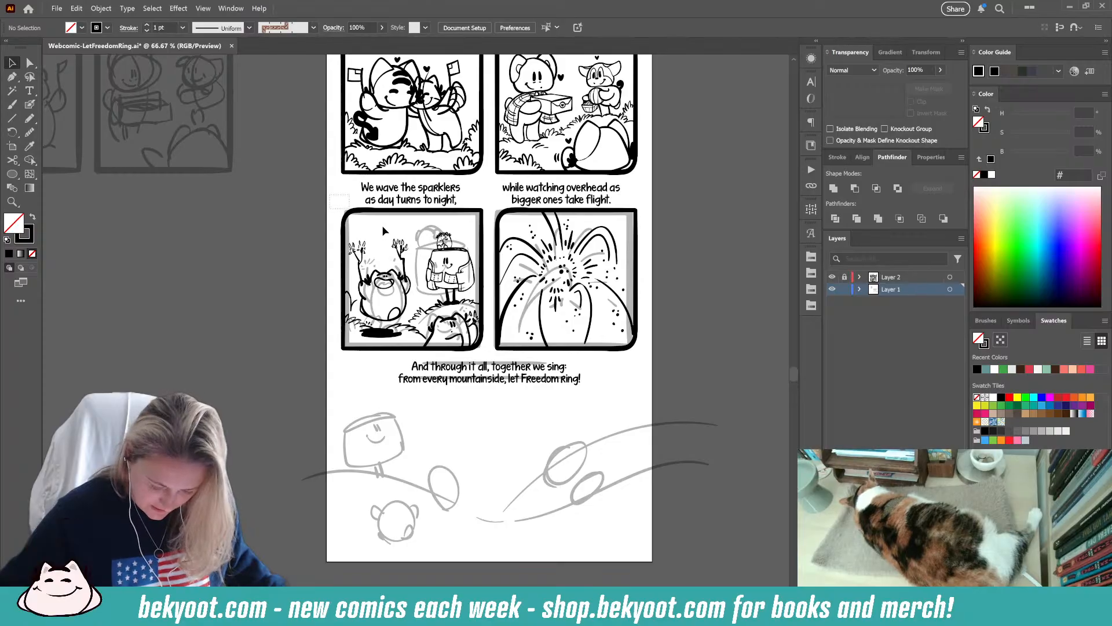
{"action": "mouse_move", "coordinate": [384, 231]}
{"action": "left_mouse_down"}
{"action": "mouse_move", "coordinate": [670, 392]}
{"action": "mouse_move", "coordinate": [659, 387]}
{"action": "left_mouse_up"}
{"action": "left_click", "coordinate": [707, 310]}
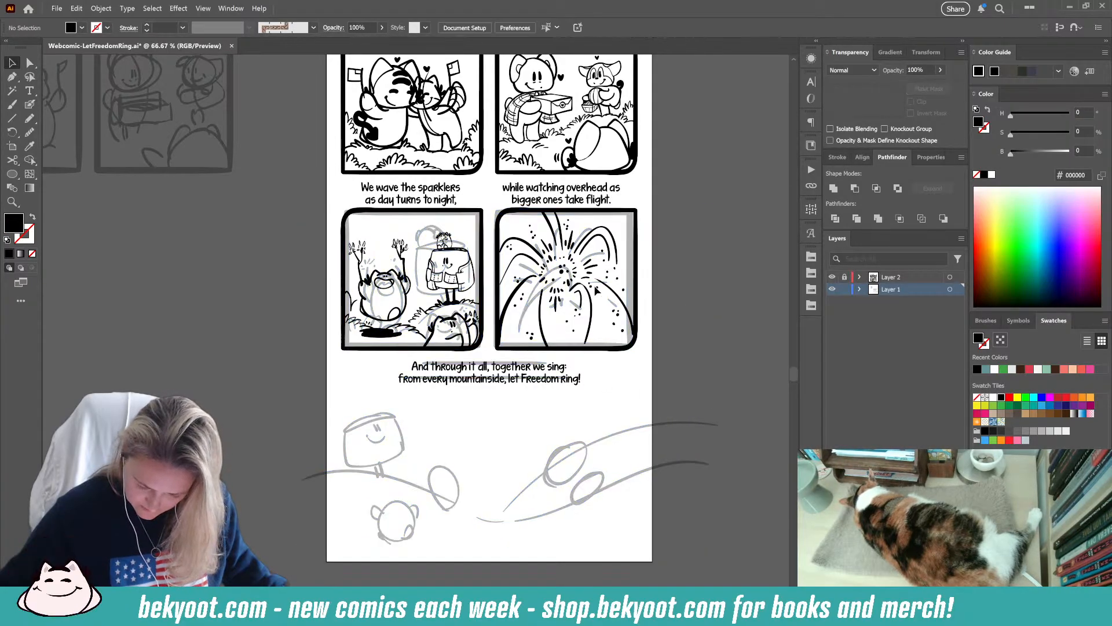
{"action": "left_click_drag", "start_coordinate": [629, 292], "coordinate": [231, 296]}
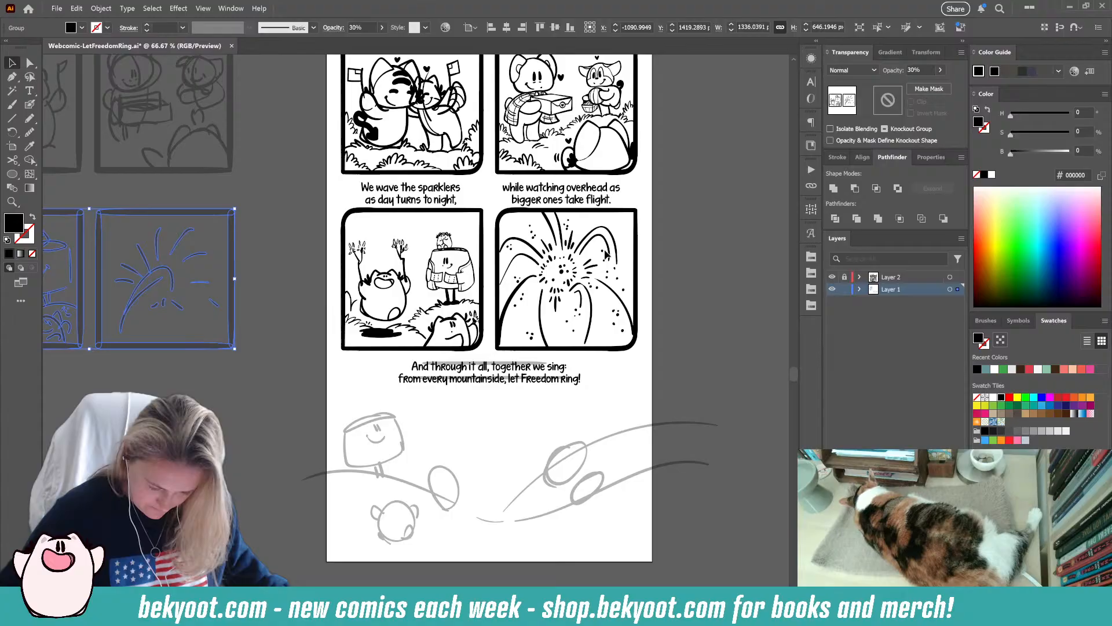
{"action": "left_click", "coordinate": [694, 271]}
- Lock Layer 1, unlock Layer 2 as the active layer, and save the document
{"action": "scroll", "coordinate": [455, 462], "scroll_direction": "down", "scroll_amount": 3}
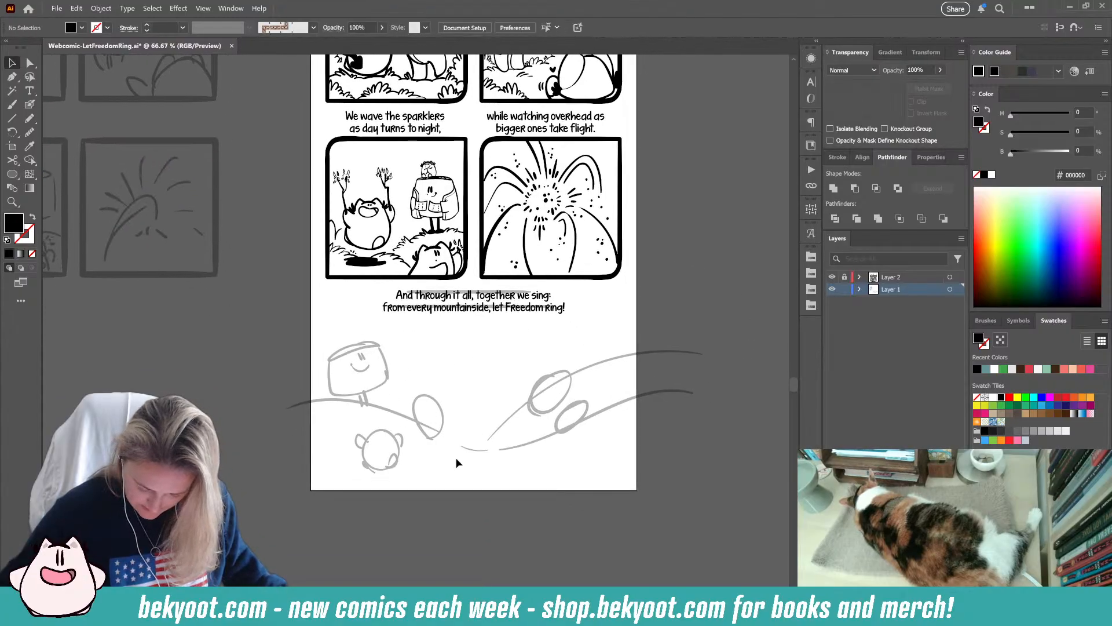
{"action": "left_click", "coordinate": [845, 277]}
{"action": "left_click", "coordinate": [845, 289]}
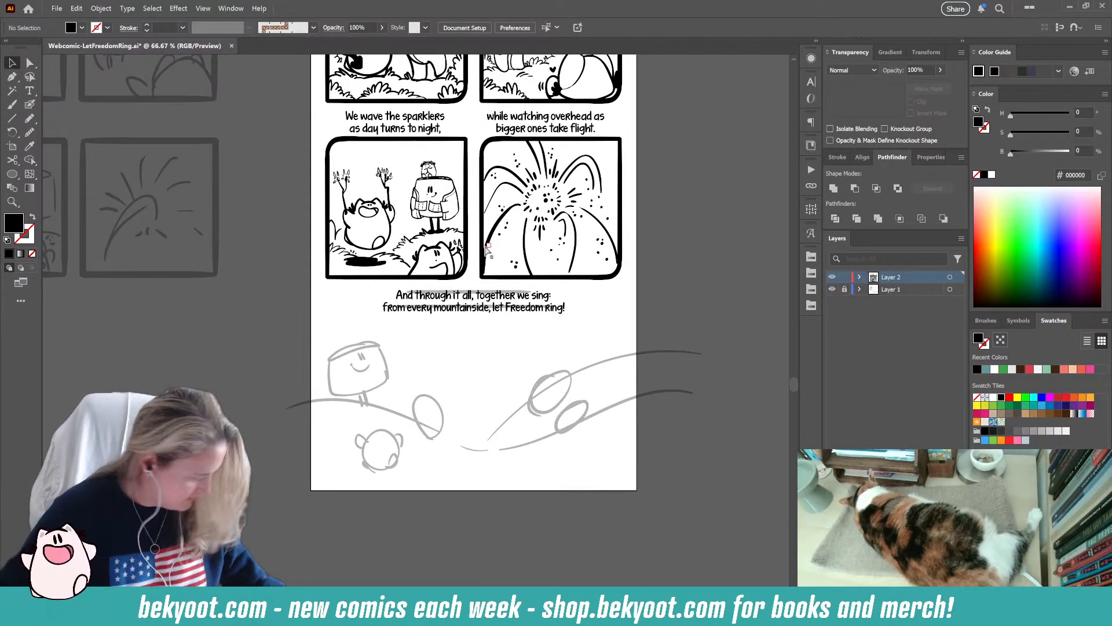
{"action": "key", "text": "ctrl+s"}
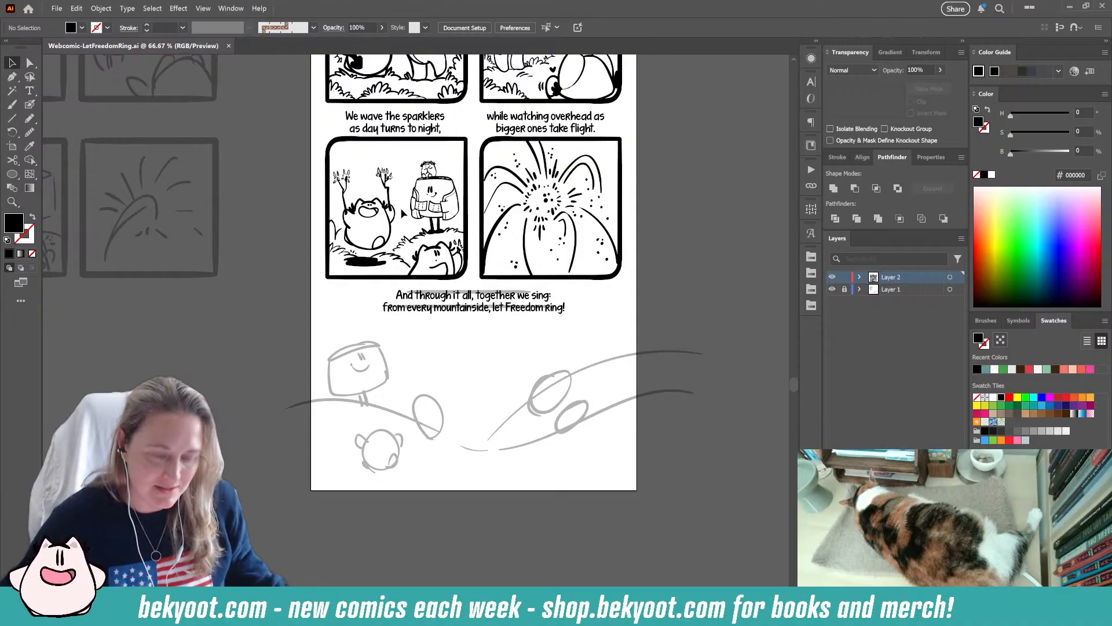
- Review the Blob Brush tool's merge, fidelity and size settings and accept them
{"action": "scroll", "coordinate": [496, 264], "scroll_direction": "up", "scroll_amount": 1}
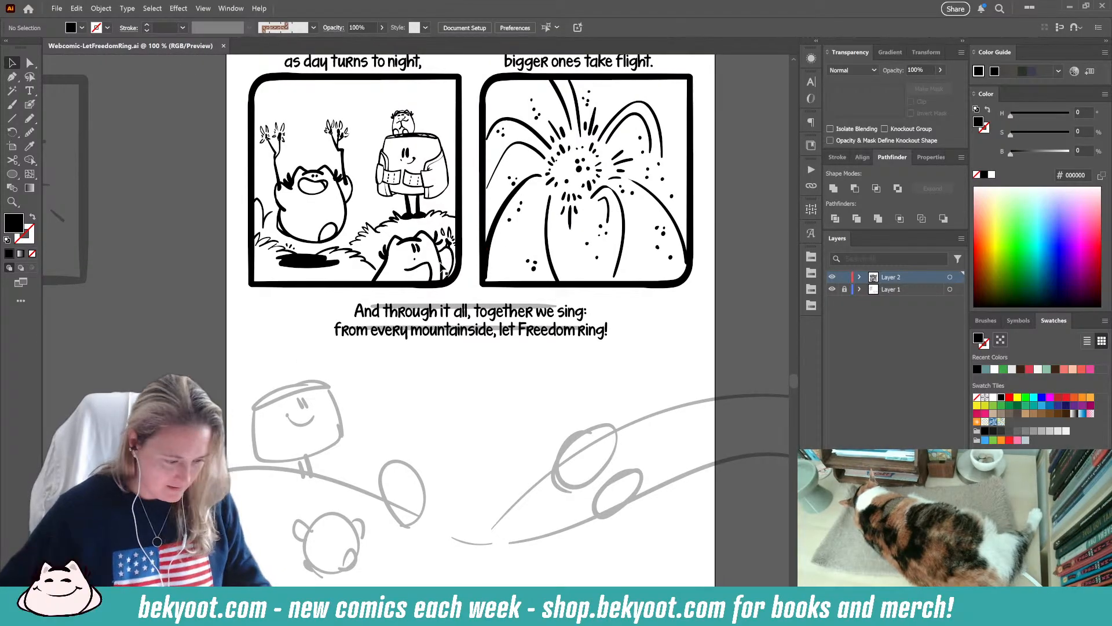
{"action": "double_click", "coordinate": [28, 104]}
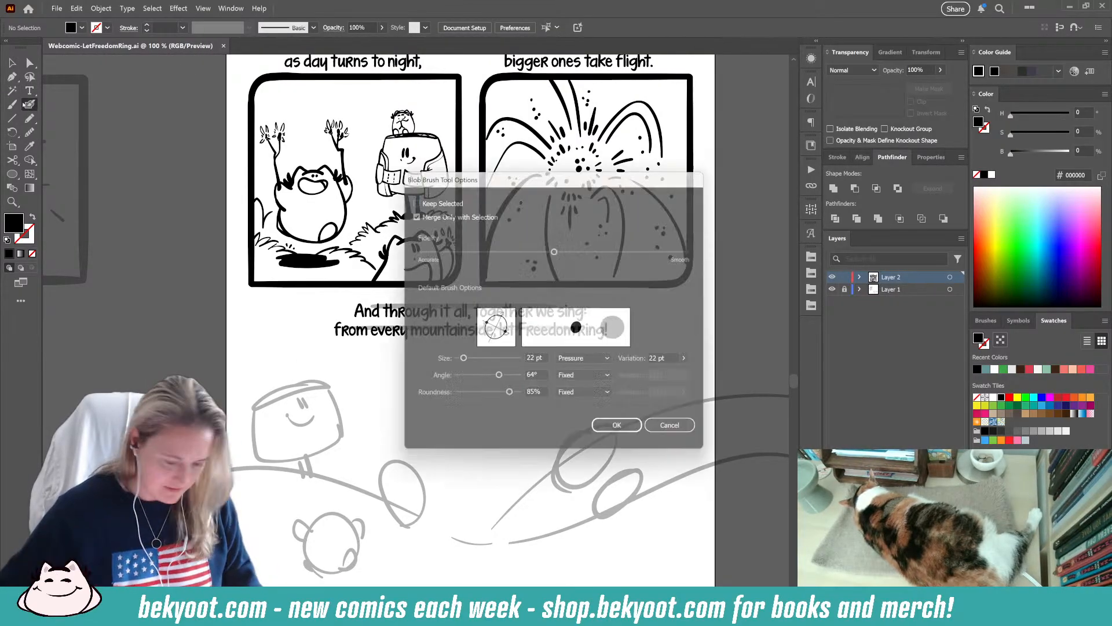
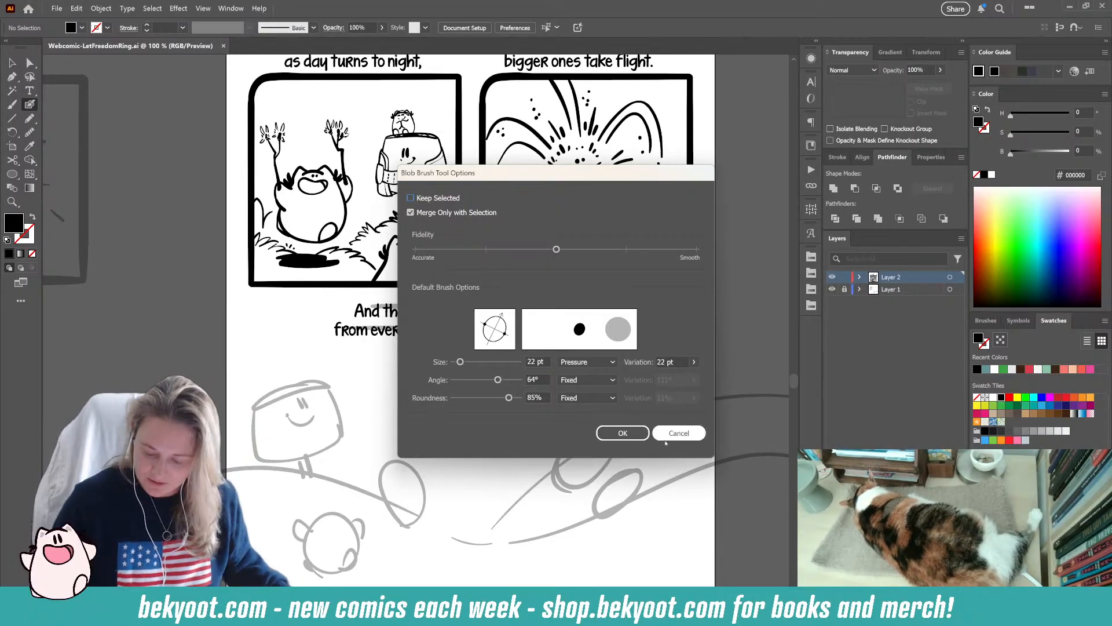
{"action": "left_click", "coordinate": [623, 432]}
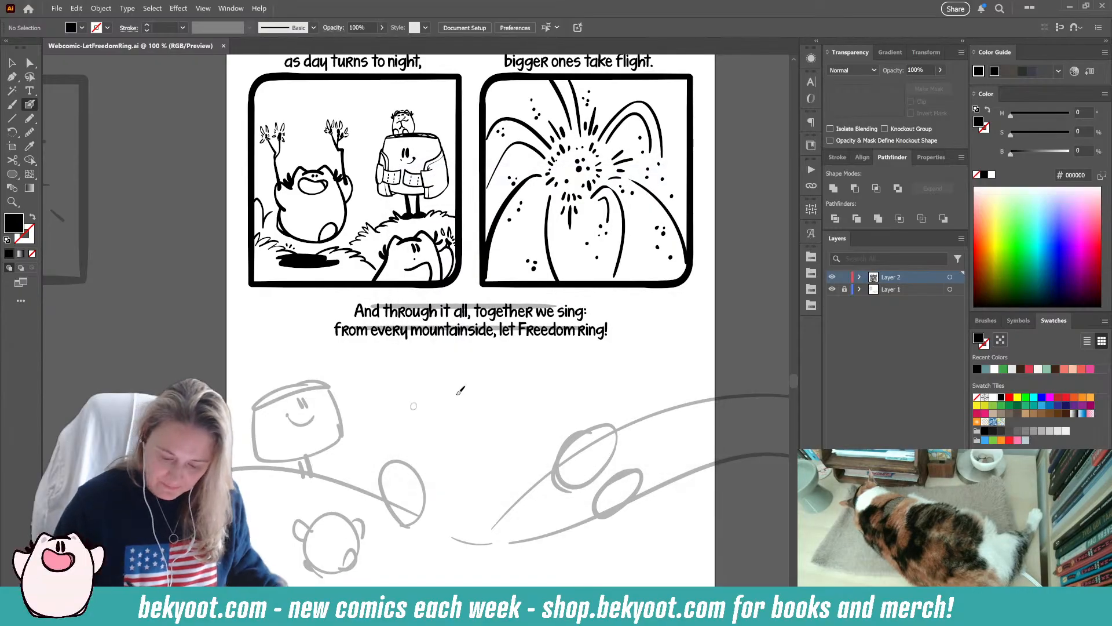
- Brush a test line of short grass blades and tufts across the empty area below the closing caption
{"action": "left_click_drag", "start_coordinate": [459, 392], "coordinate": [392, 381]}
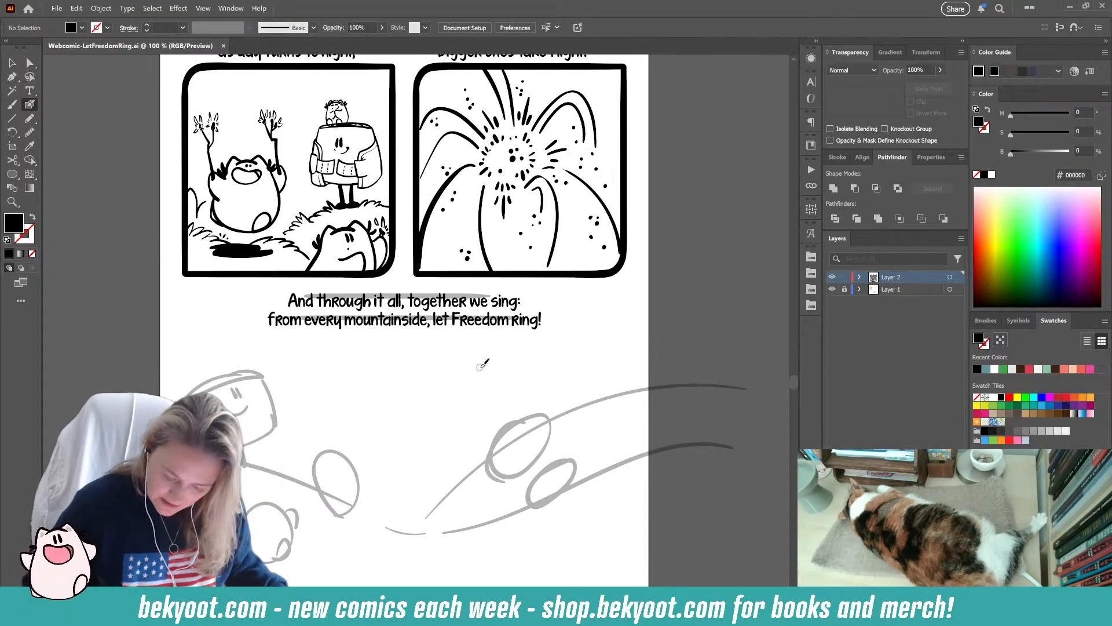
{"action": "left_click_drag", "start_coordinate": [481, 366], "coordinate": [499, 352]}
{"action": "left_click_drag", "start_coordinate": [486, 364], "coordinate": [526, 348]}
{"action": "left_click_drag", "start_coordinate": [514, 357], "coordinate": [545, 344]}
{"action": "left_click_drag", "start_coordinate": [538, 354], "coordinate": [571, 346]}
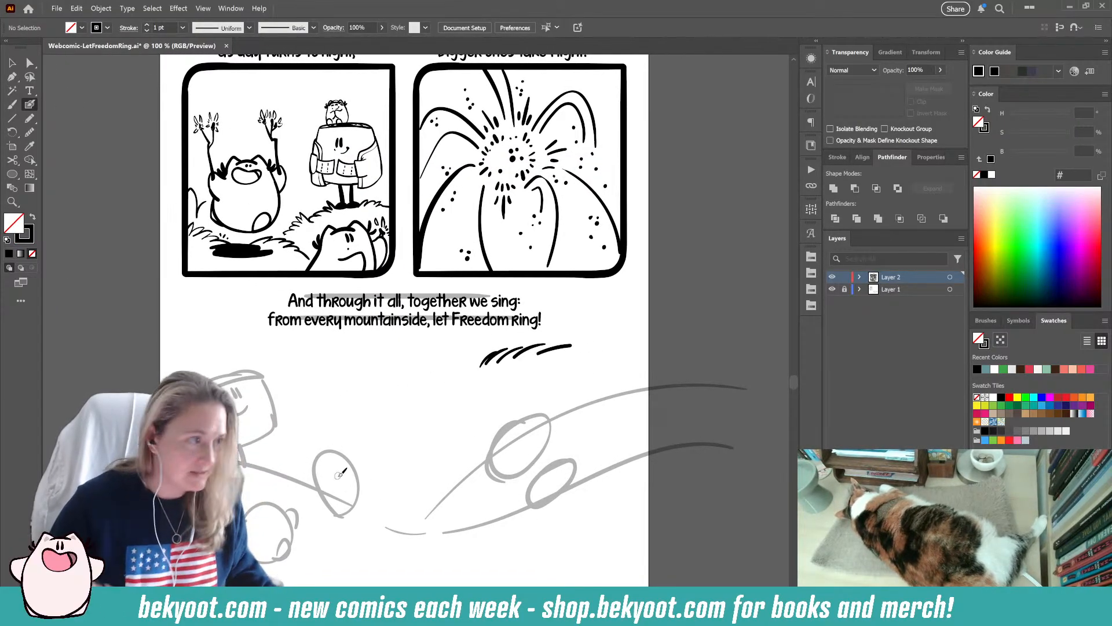
{"action": "left_click_drag", "start_coordinate": [479, 375], "coordinate": [520, 359]}
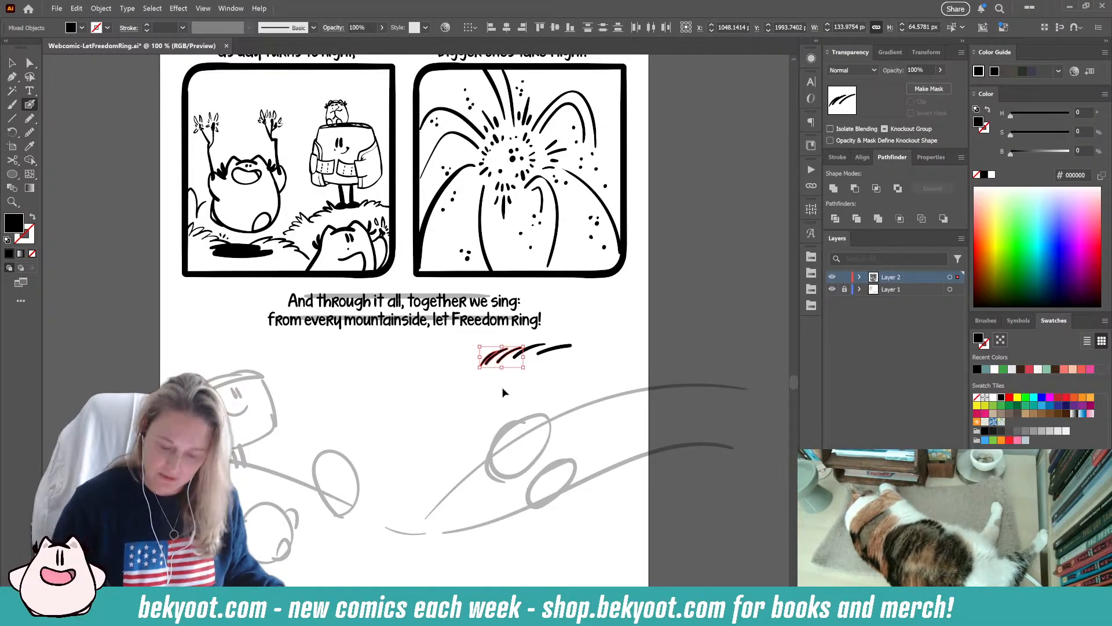
{"action": "key", "text": "ctrl+shift+a"}
{"action": "mouse_move", "coordinate": [571, 352]}
{"action": "left_mouse_down"}
{"action": "mouse_move", "coordinate": [590, 326]}
{"action": "mouse_move", "coordinate": [656, 369]}
{"action": "left_mouse_up"}
{"action": "left_click_drag", "start_coordinate": [487, 363], "coordinate": [401, 375]}
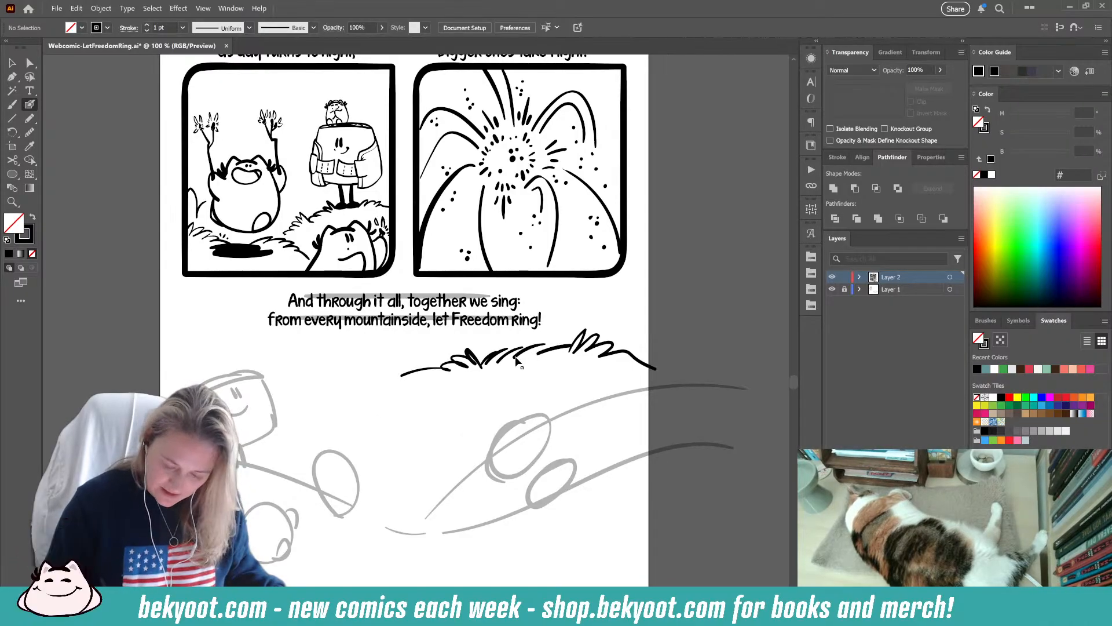
- Try brushing over a selected grass blade in the test line so the strokes merge, and undo the last strokes
{"action": "mouse_move", "coordinate": [499, 362]}
{"action": "left_mouse_down"}
{"action": "mouse_move", "coordinate": [523, 348]}
{"action": "mouse_move", "coordinate": [508, 348]}
{"action": "left_mouse_up"}
{"action": "left_click", "coordinate": [481, 387], "text": "ctrl"}
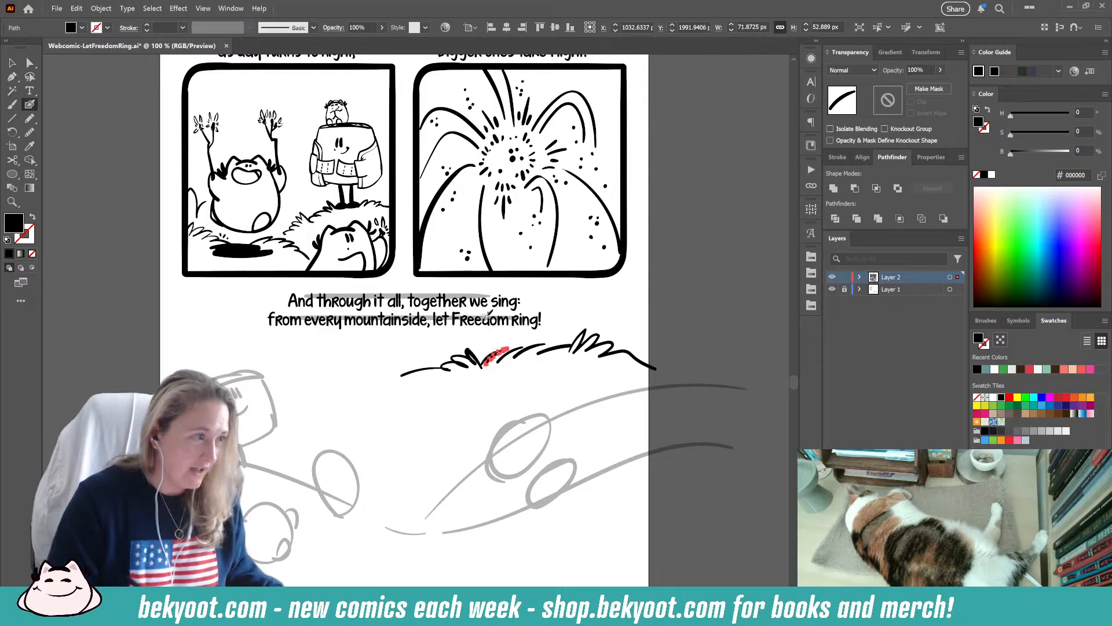
{"action": "left_click_drag", "start_coordinate": [484, 365], "coordinate": [507, 347]}
{"action": "left_click", "coordinate": [521, 338], "text": "ctrl"}
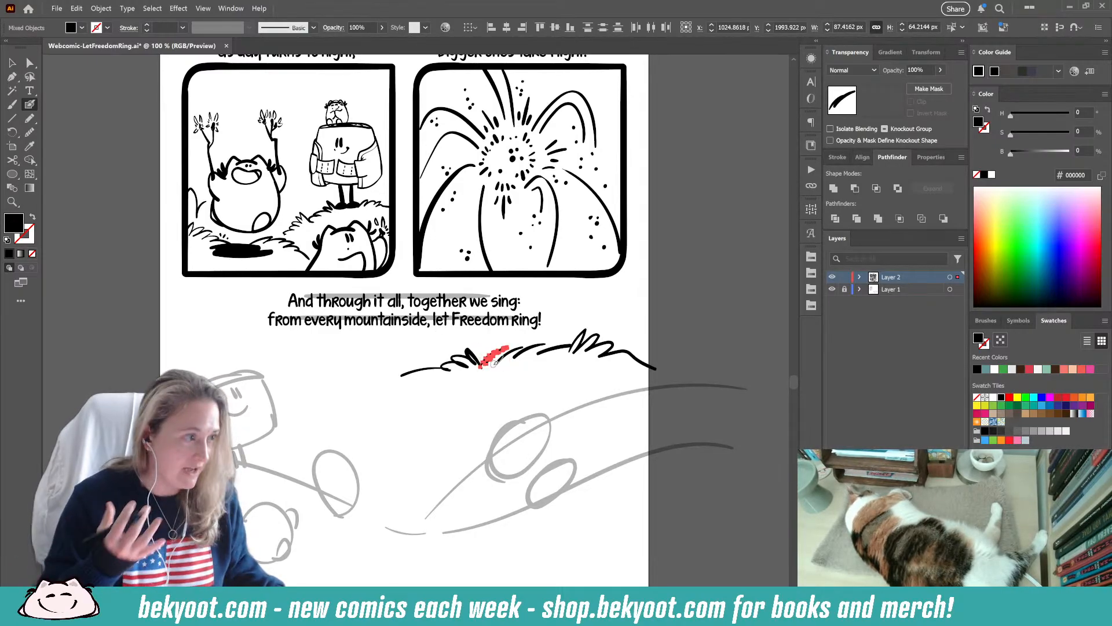
{"action": "key", "text": "ctrl+z"}
{"action": "key", "text": "ctrl+z"}
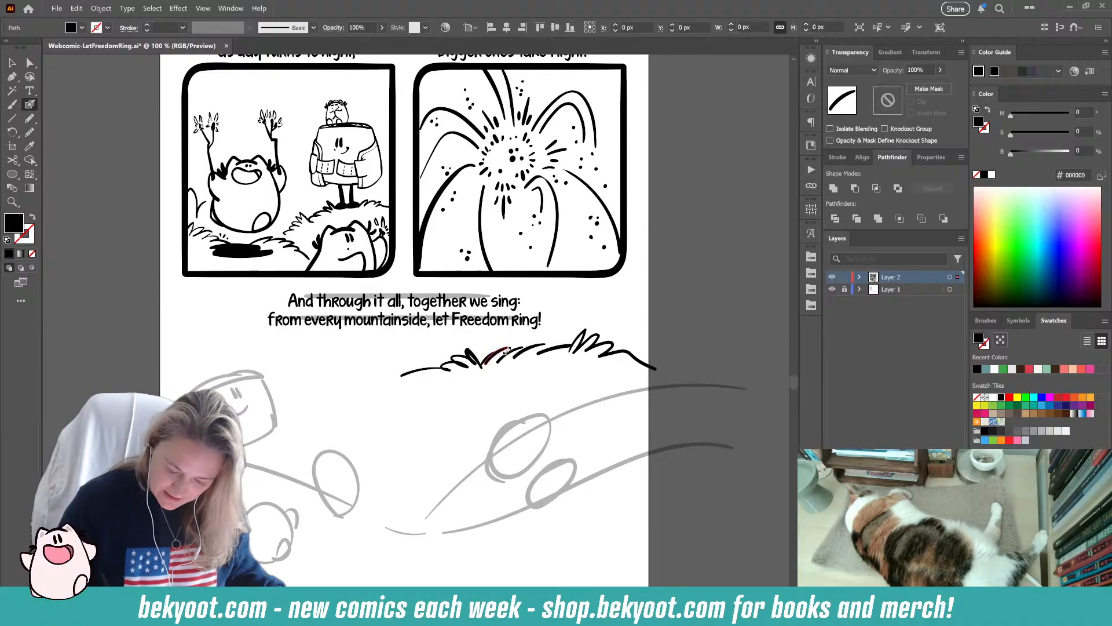
- Add one more blade to the test grass with nothing selected and delete the whole test line
{"action": "left_click", "coordinate": [503, 334], "text": "ctrl"}
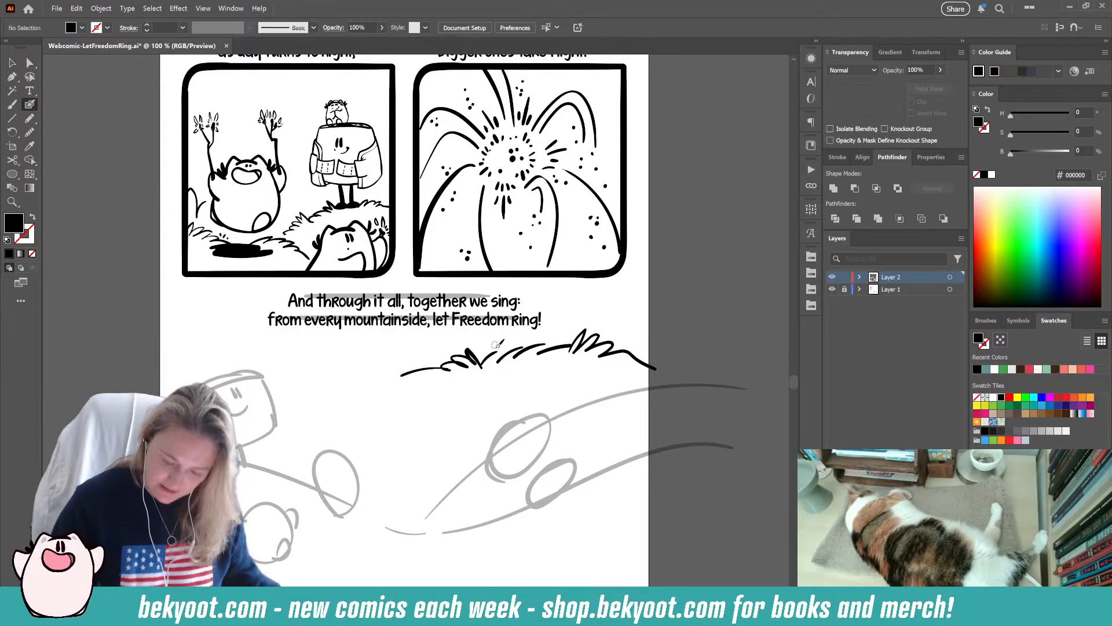
{"action": "left_click_drag", "start_coordinate": [497, 365], "coordinate": [508, 349]}
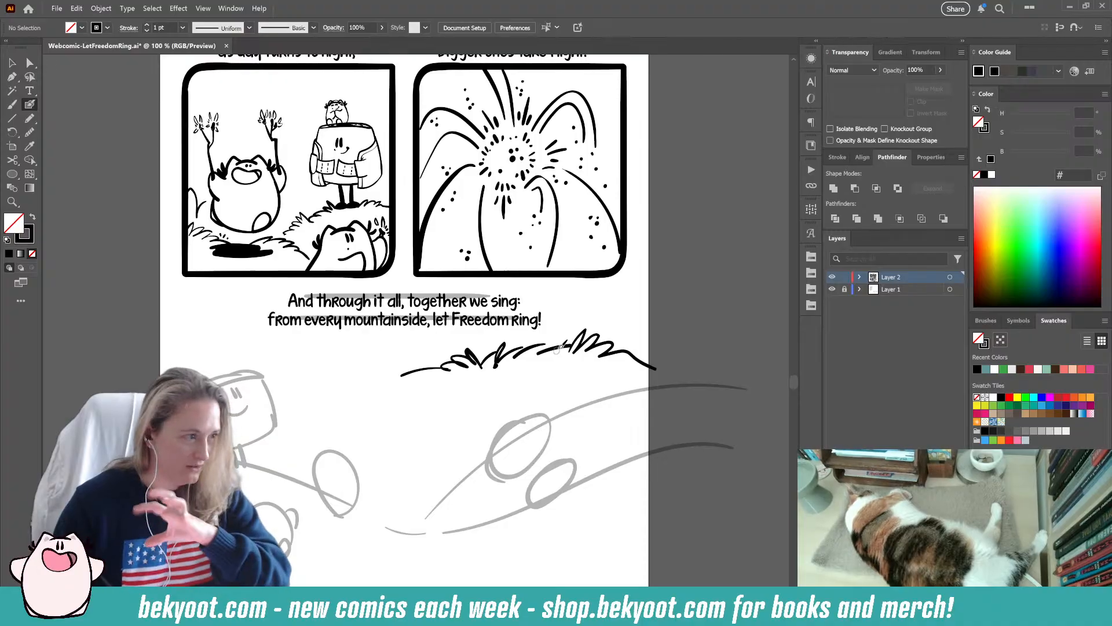
{"action": "left_click_drag", "start_coordinate": [370, 349], "coordinate": [651, 380]}
{"action": "key", "text": "Delete"}
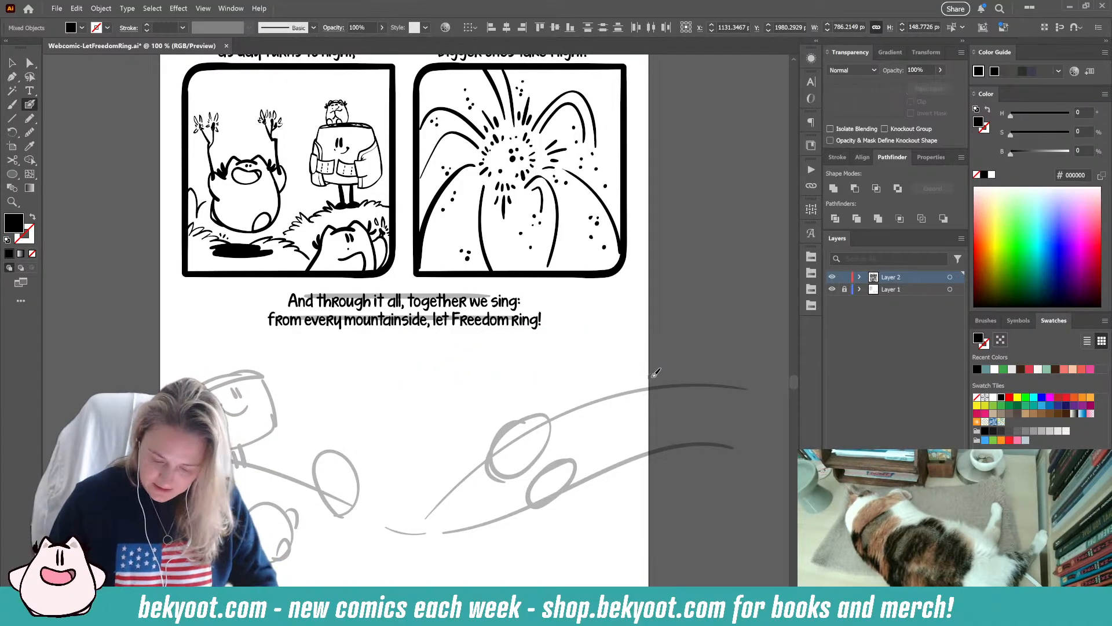
{"action": "scroll", "coordinate": [455, 363], "scroll_direction": "up", "scroll_amount": 2}
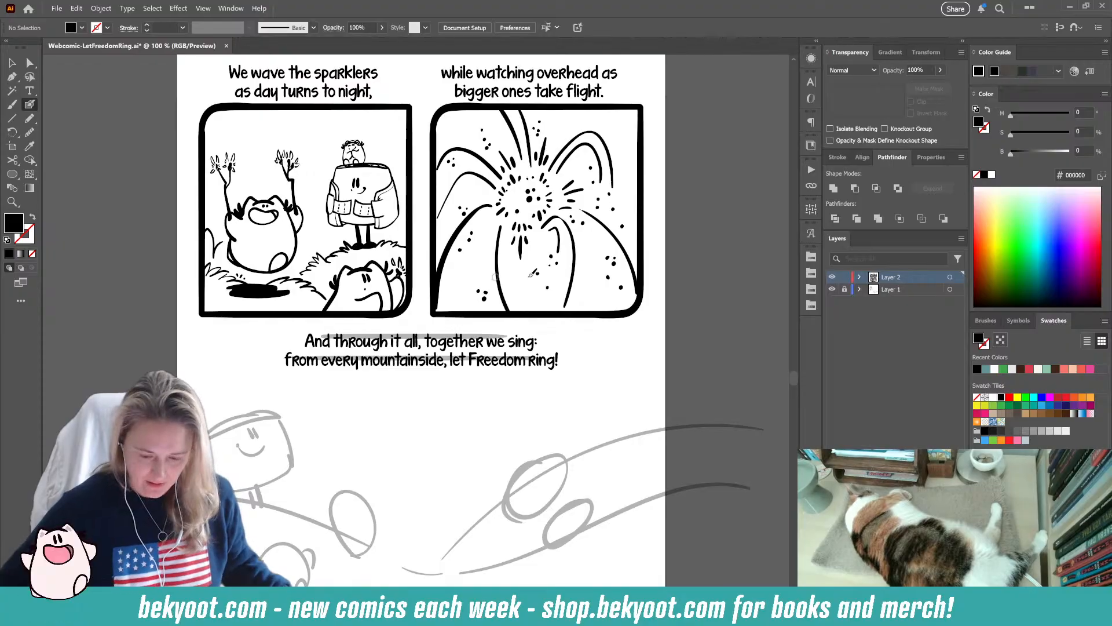
{"action": "scroll", "coordinate": [533, 272], "scroll_direction": "down", "scroll_amount": 1}
{"action": "left_click_drag", "start_coordinate": [556, 367], "coordinate": [536, 382]}
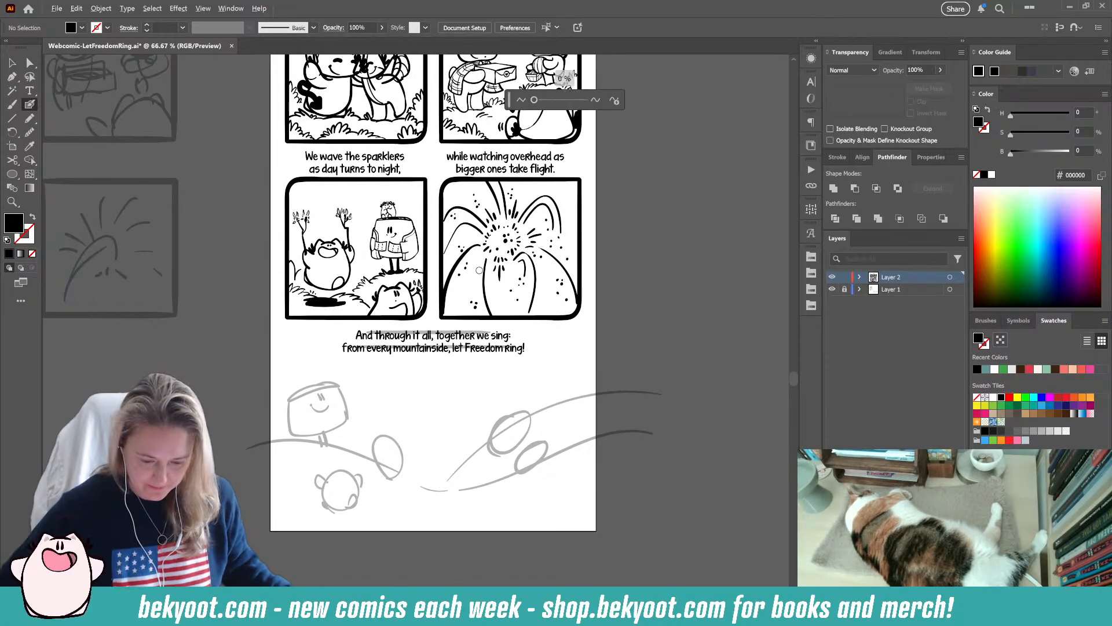
{"action": "scroll", "coordinate": [478, 269], "scroll_direction": "up", "scroll_amount": 1}
{"action": "left_click_drag", "start_coordinate": [425, 483], "coordinate": [402, 365]}
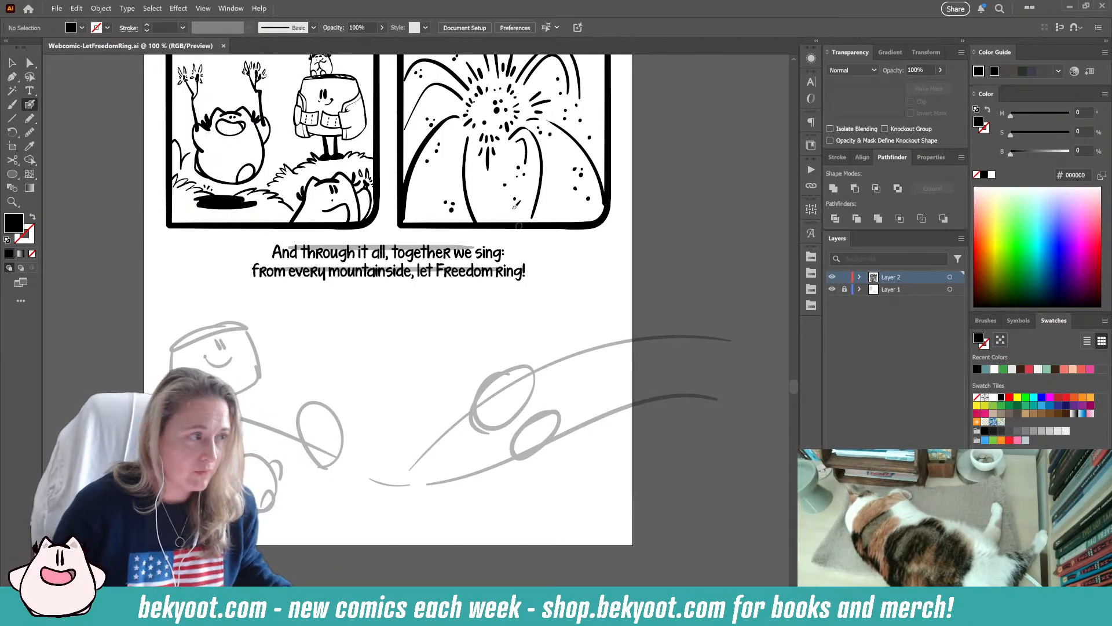
{"action": "scroll", "coordinate": [413, 353], "scroll_direction": "down", "scroll_amount": 2}
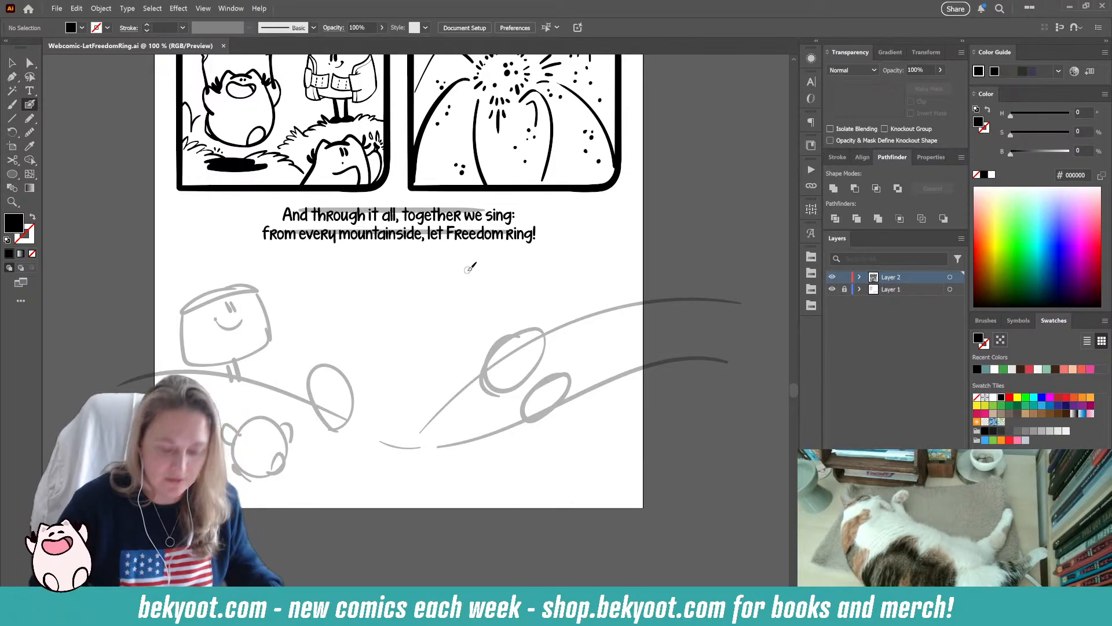
{"action": "left_click", "coordinate": [13, 146]}
{"action": "scroll", "coordinate": [337, 489], "scroll_direction": "down", "scroll_amount": 1}
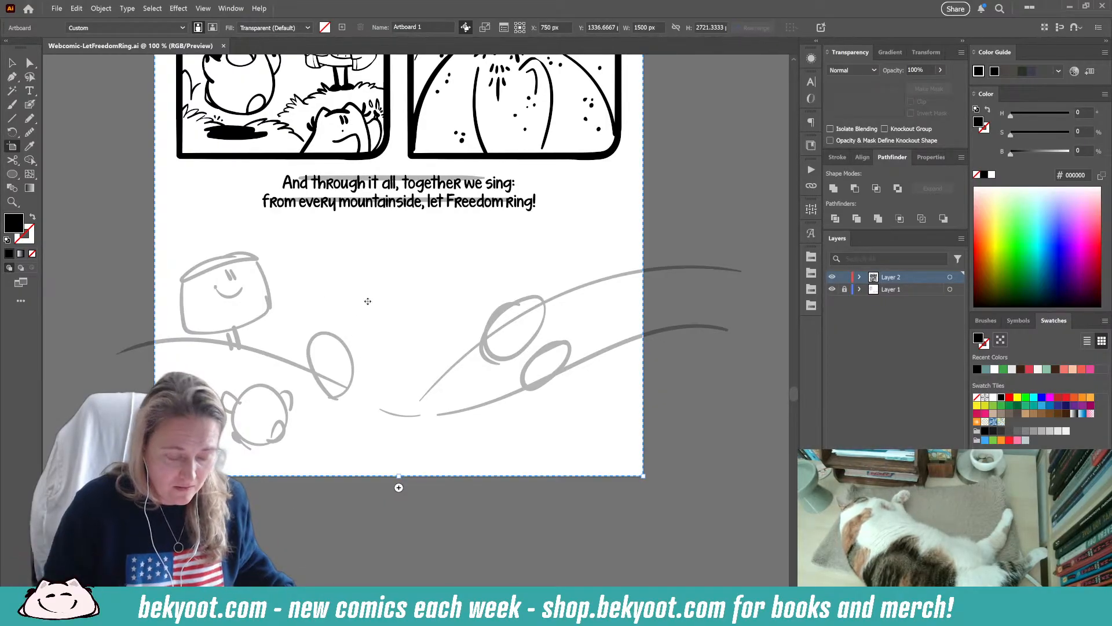
{"action": "key", "text": "Escape"}
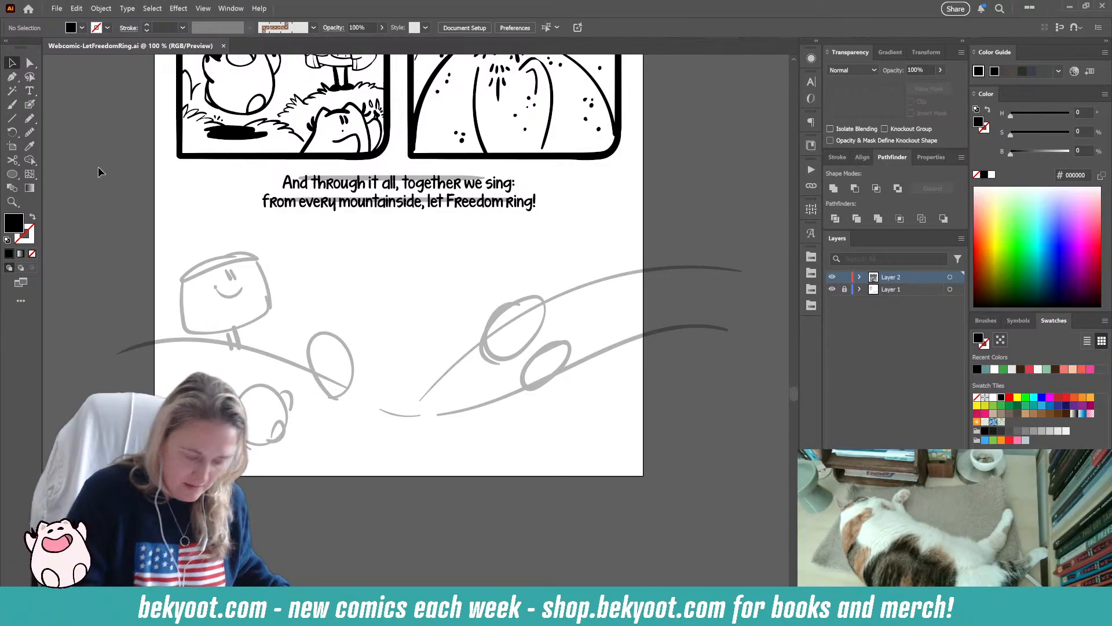
- Scribble test strokes with the Blob Brush in the empty area below the closing caption and undo them
{"action": "left_click", "coordinate": [31, 105]}
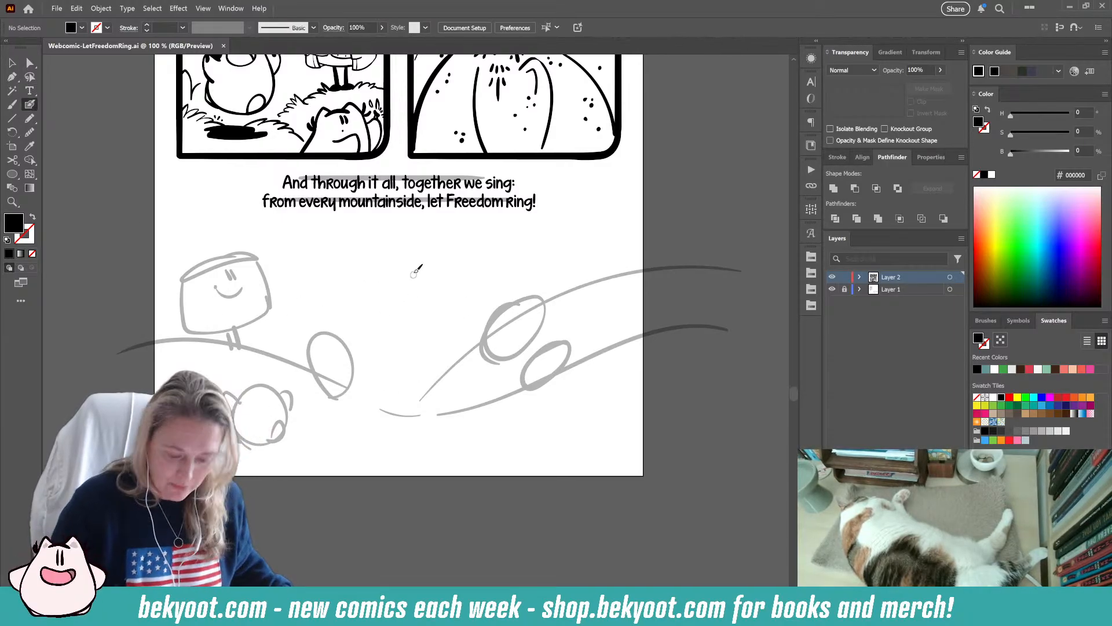
{"action": "mouse_move", "coordinate": [392, 307]}
{"action": "left_mouse_down"}
{"action": "mouse_move", "coordinate": [493, 284]}
{"action": "mouse_move", "coordinate": [497, 317]}
{"action": "left_mouse_up"}
{"action": "key", "text": "ctrl+z"}
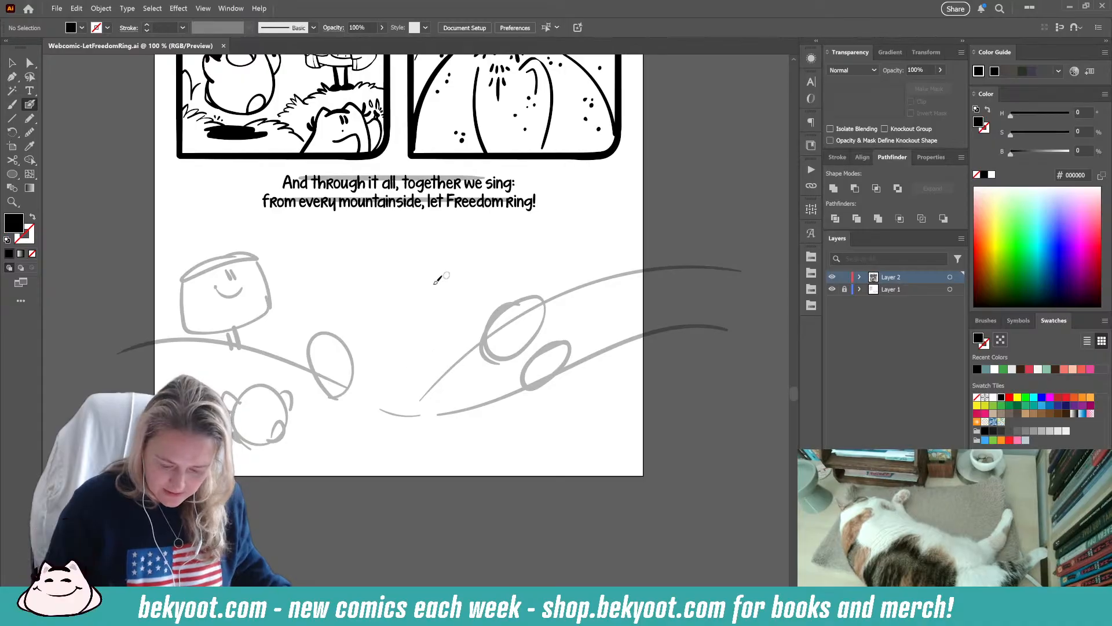
{"action": "mouse_move", "coordinate": [403, 328]}
{"action": "left_mouse_down"}
{"action": "mouse_move", "coordinate": [416, 261]}
{"action": "mouse_move", "coordinate": [430, 300]}
{"action": "mouse_move", "coordinate": [477, 261]}
{"action": "left_mouse_up"}
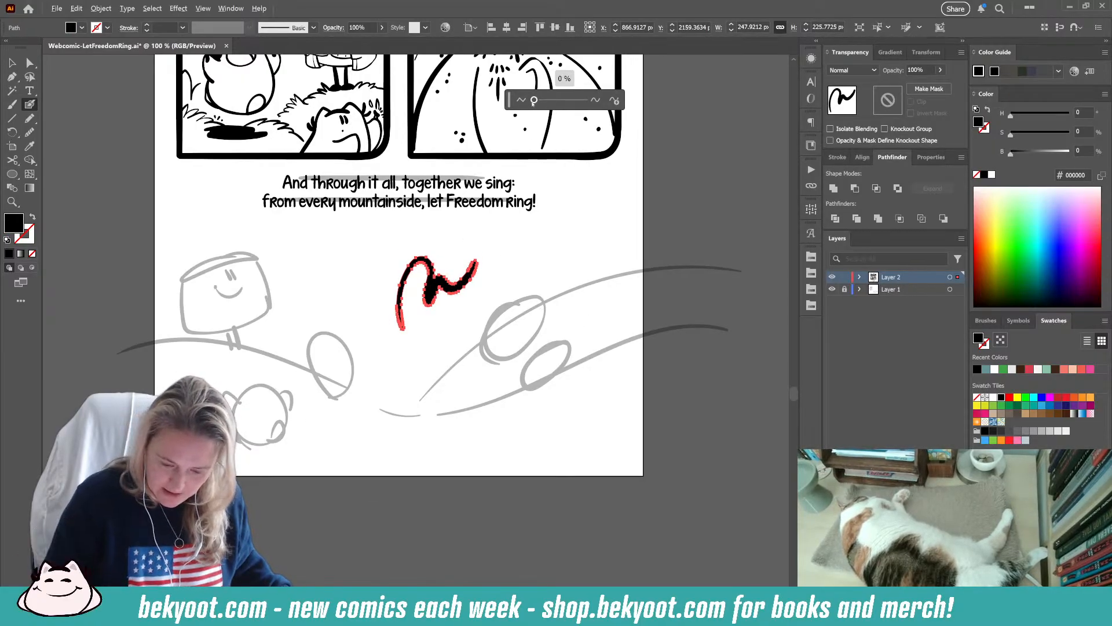
{"action": "key", "text": "ctrl+z"}
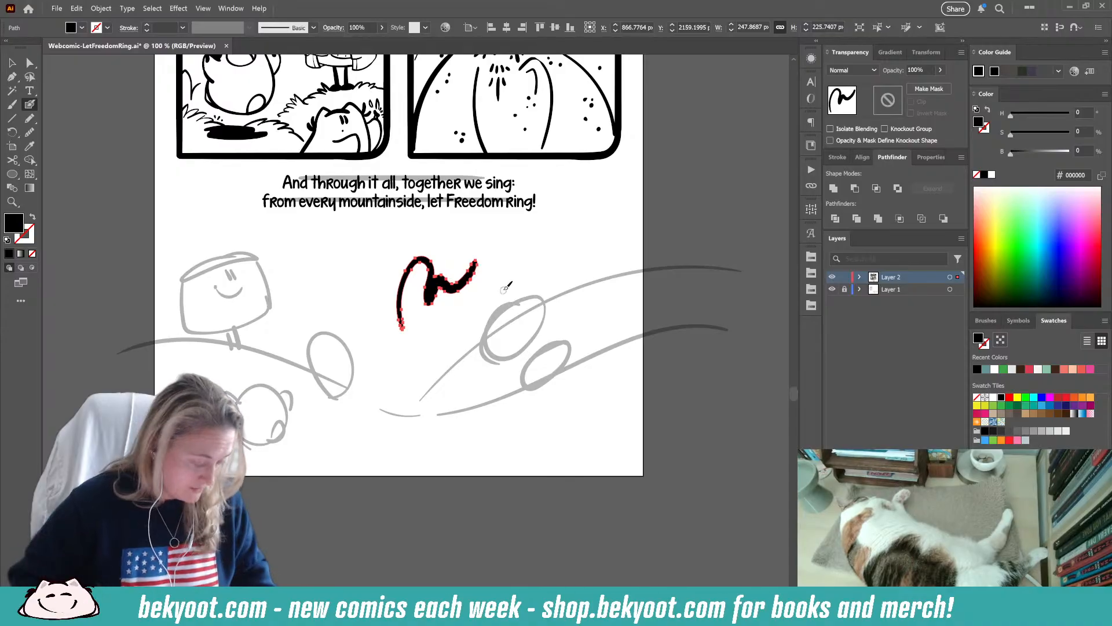
{"action": "key", "text": "ctrl+z"}
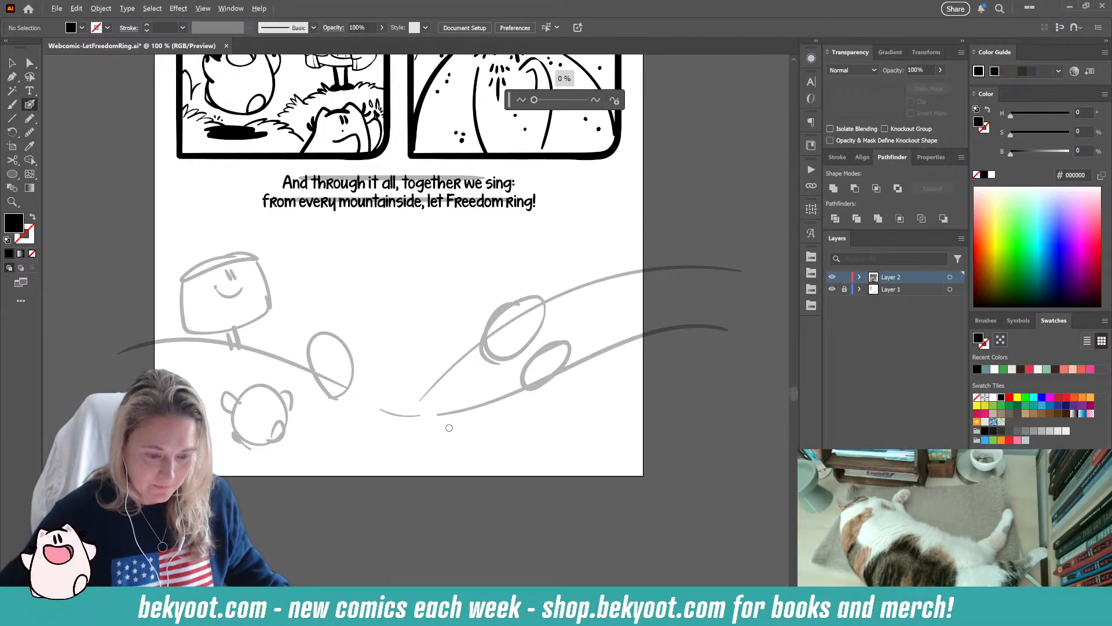
{"action": "scroll", "coordinate": [451, 423], "scroll_direction": "up", "scroll_amount": 1, "text": "alt"}
{"action": "mouse_move", "coordinate": [347, 282]}
{"action": "left_mouse_down"}
{"action": "mouse_move", "coordinate": [432, 331]}
{"action": "mouse_move", "coordinate": [388, 331]}
{"action": "left_mouse_up"}
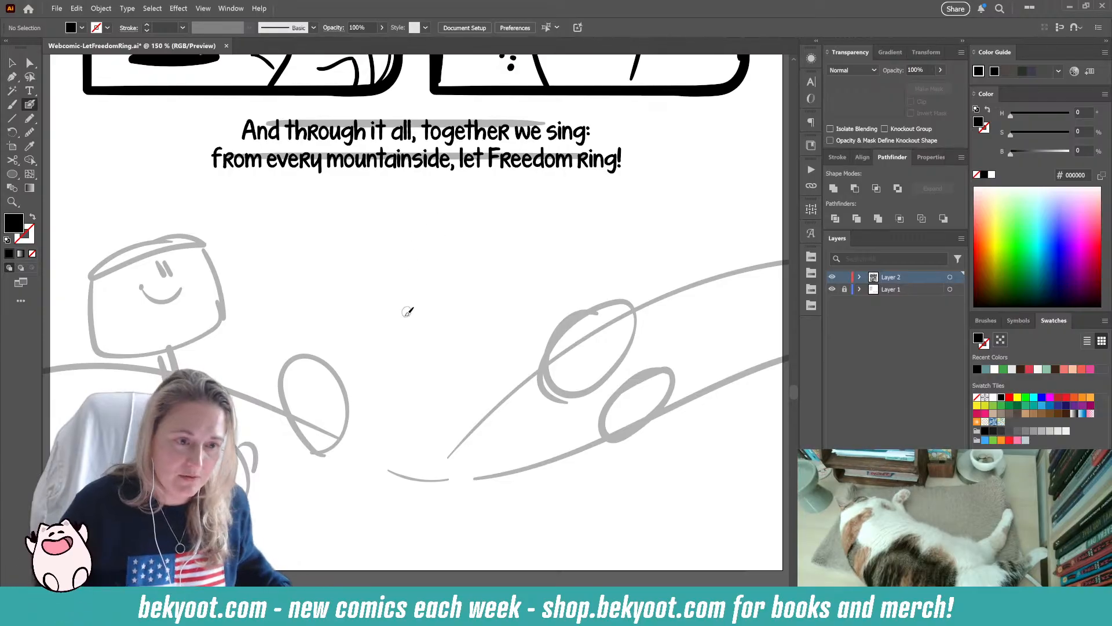
- Ink the firework's narrow curved top rim just above its grey sketched head, redrawing the first attempt
{"action": "left_click_drag", "start_coordinate": [397, 383], "coordinate": [427, 342]}
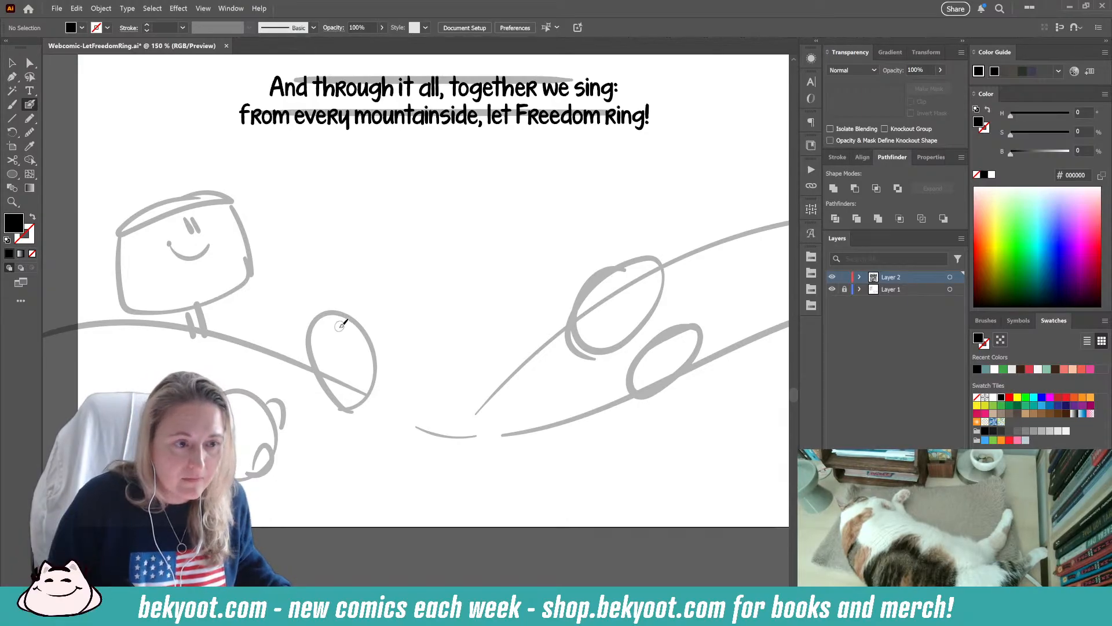
{"action": "mouse_move", "coordinate": [388, 373]}
{"action": "left_mouse_down"}
{"action": "mouse_move", "coordinate": [391, 337]}
{"action": "mouse_move", "coordinate": [396, 377]}
{"action": "left_mouse_up"}
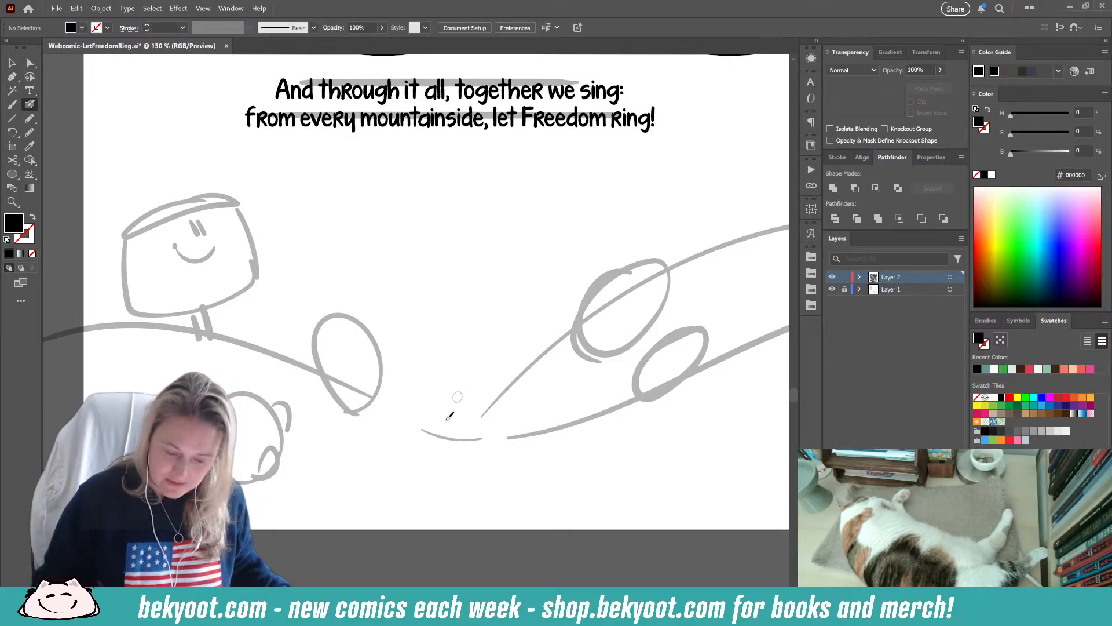
{"action": "left_click_drag", "start_coordinate": [325, 341], "coordinate": [365, 343]}
{"action": "left_click_drag", "start_coordinate": [445, 445], "coordinate": [330, 447]}
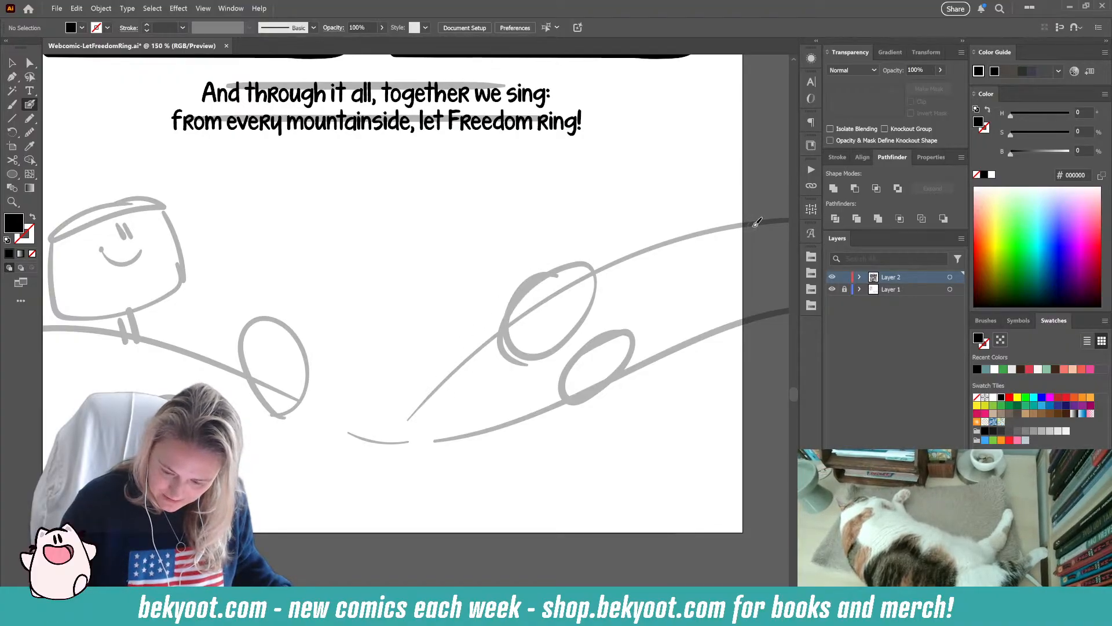
{"action": "left_click_drag", "start_coordinate": [352, 336], "coordinate": [412, 408]}
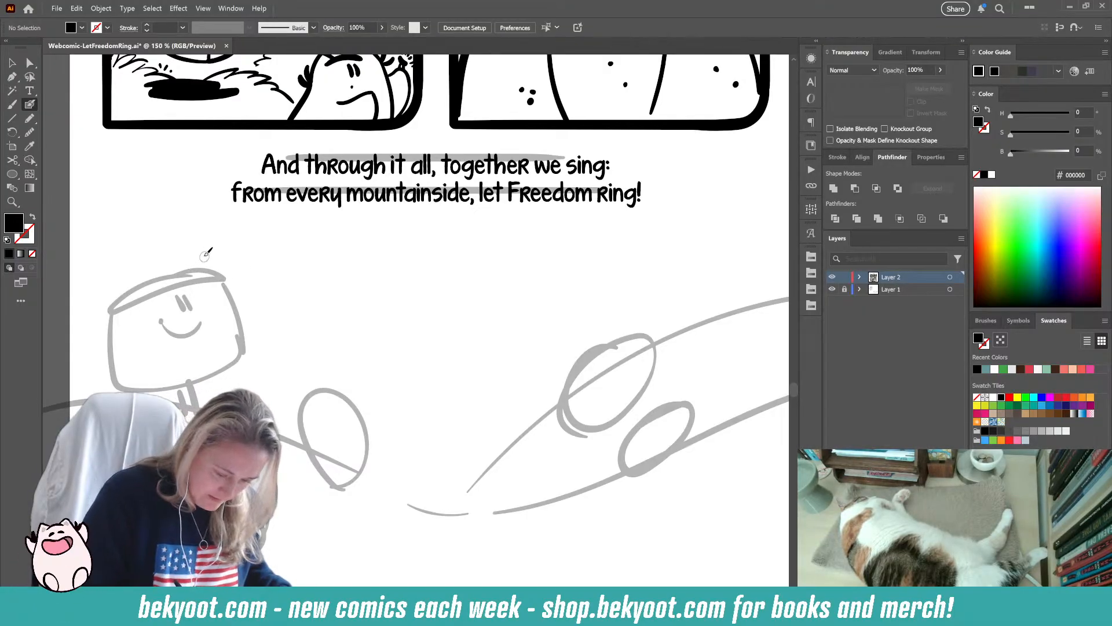
{"action": "mouse_move", "coordinate": [204, 254]}
{"action": "left_mouse_down"}
{"action": "mouse_move", "coordinate": [173, 253]}
{"action": "mouse_move", "coordinate": [136, 272]}
{"action": "left_mouse_up"}
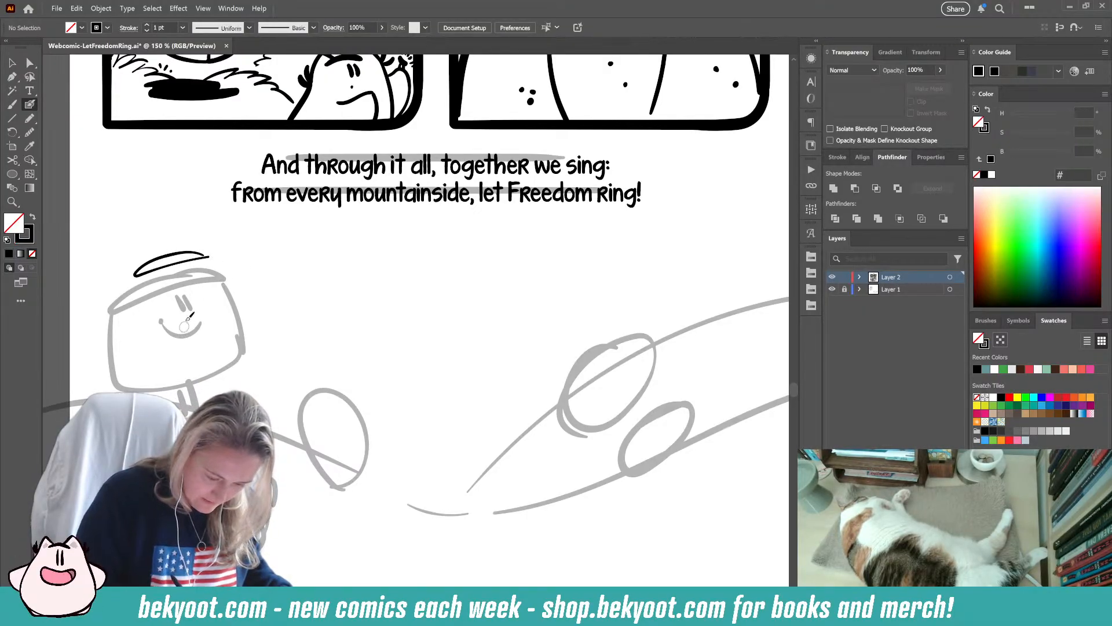
{"action": "key", "text": "ctrl+z"}
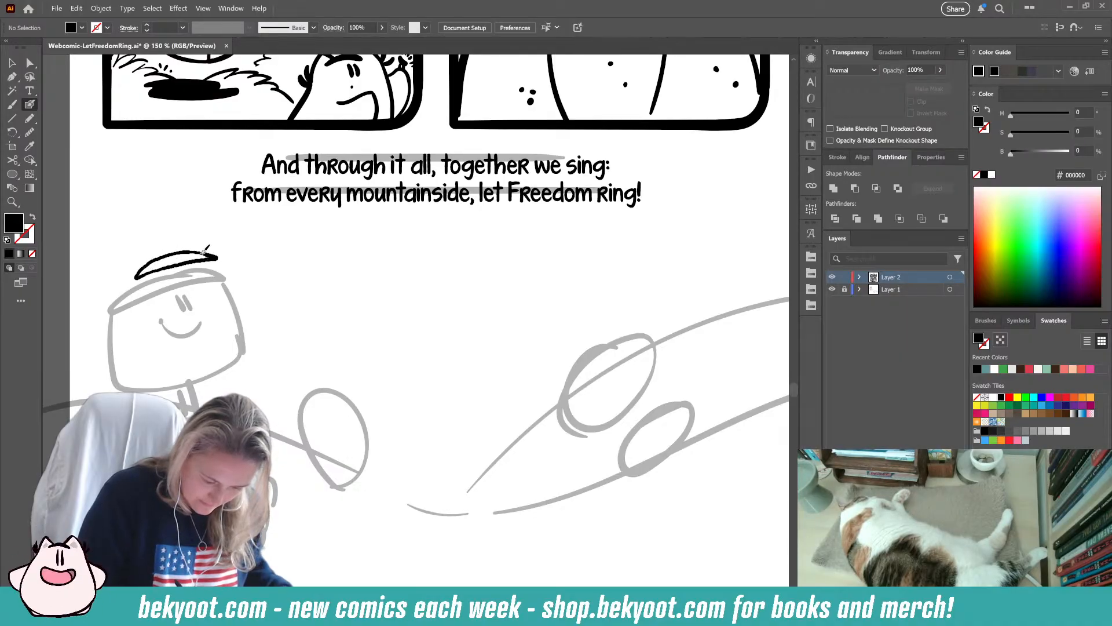
{"action": "key", "text": "shift+x"}
- Stretch the inked top rim slightly wider and flatten its height
{"action": "left_click", "coordinate": [215, 259], "text": "ctrl"}
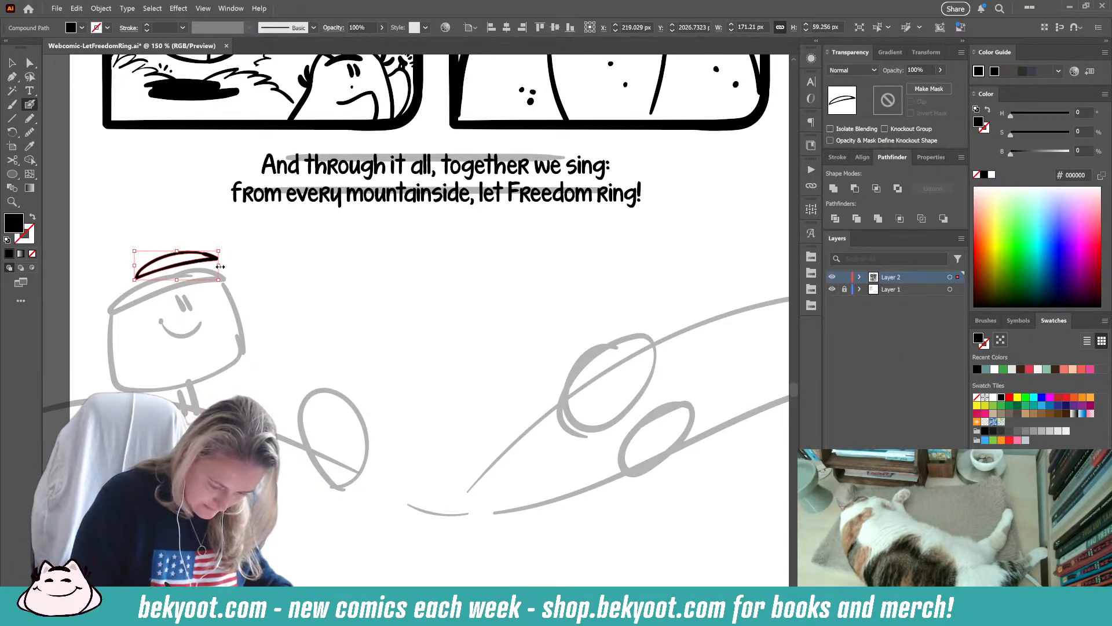
{"action": "left_click_drag", "start_coordinate": [211, 253], "coordinate": [224, 258]}
{"action": "left_click", "coordinate": [233, 273], "text": "ctrl"}
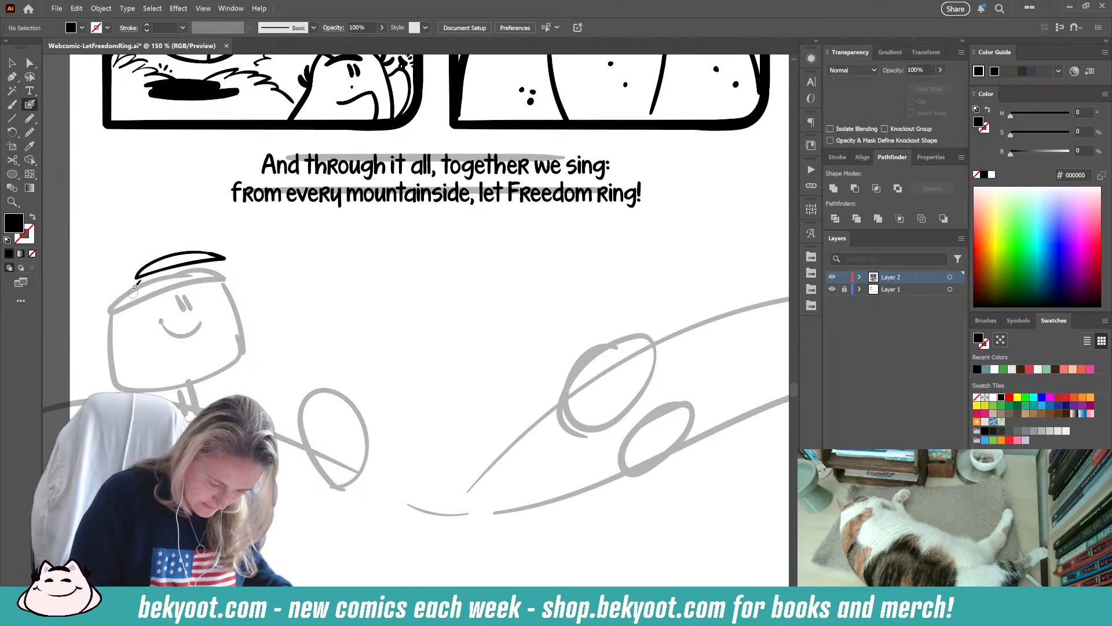
{"action": "left_click", "coordinate": [181, 253], "text": "ctrl"}
{"action": "left_click_drag", "start_coordinate": [181, 251], "coordinate": [181, 256]}
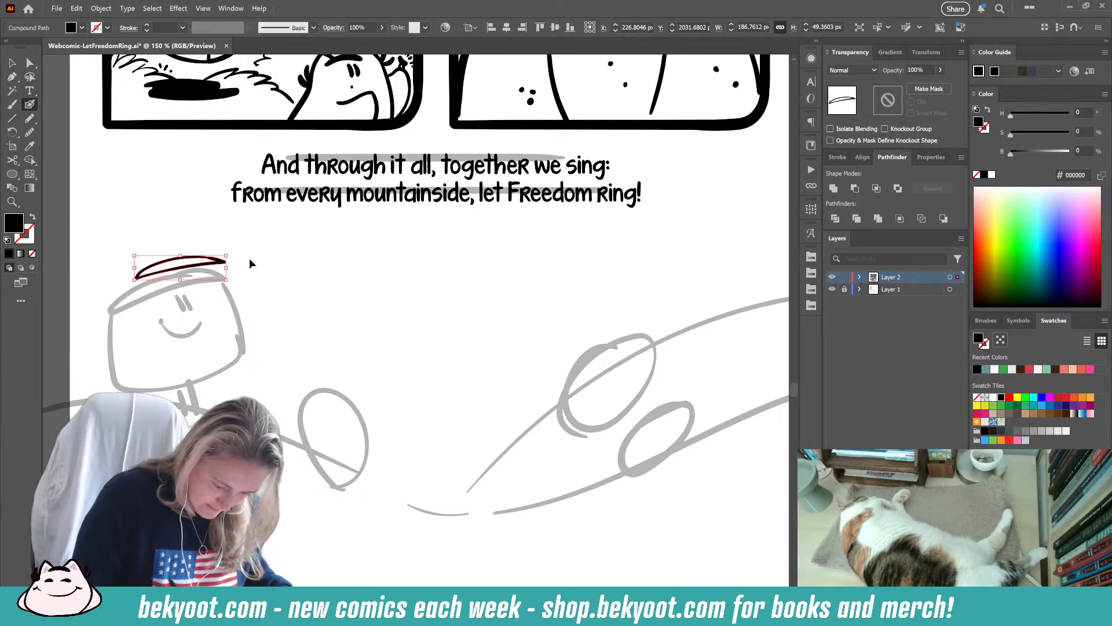
{"action": "left_click", "coordinate": [246, 263], "text": "ctrl"}
- Ink the firework body's sides and rounded bottom beneath the rim, redoing uneven side strokes, and adjust the outline's width
{"action": "left_click_drag", "start_coordinate": [137, 294], "coordinate": [135, 330]}
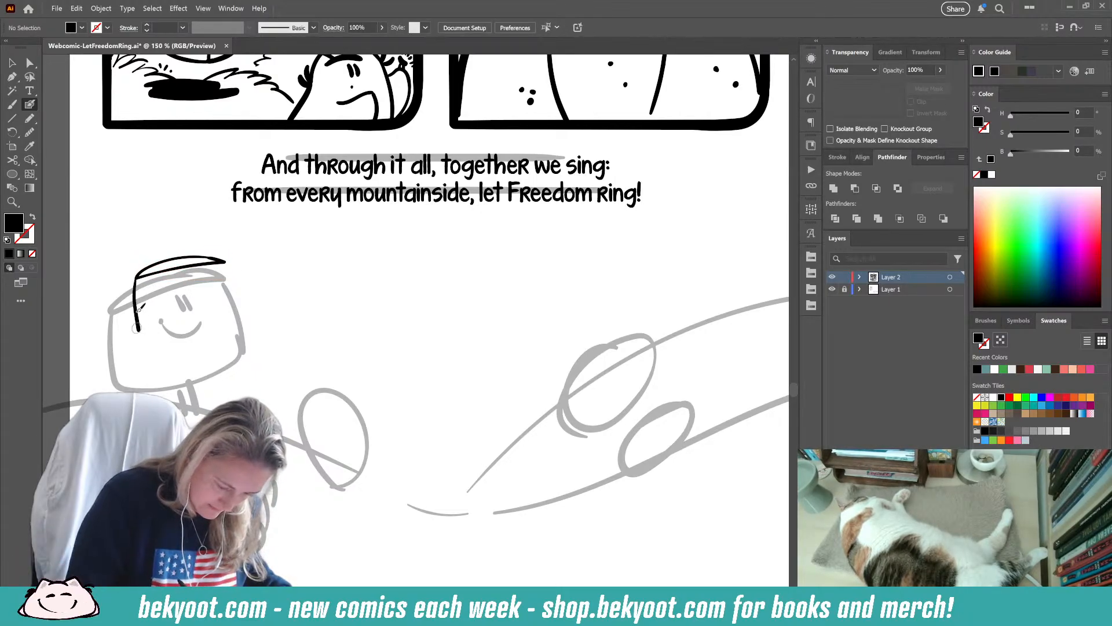
{"action": "key", "text": "ctrl+z"}
{"action": "left_click_drag", "start_coordinate": [137, 277], "coordinate": [137, 341]}
{"action": "key", "text": "ctrl+z"}
{"action": "mouse_move", "coordinate": [137, 277]}
{"action": "left_mouse_down"}
{"action": "mouse_move", "coordinate": [132, 344]}
{"action": "mouse_move", "coordinate": [135, 299]}
{"action": "mouse_move", "coordinate": [145, 343]}
{"action": "left_mouse_up"}
{"action": "key", "text": "ctrl+z"}
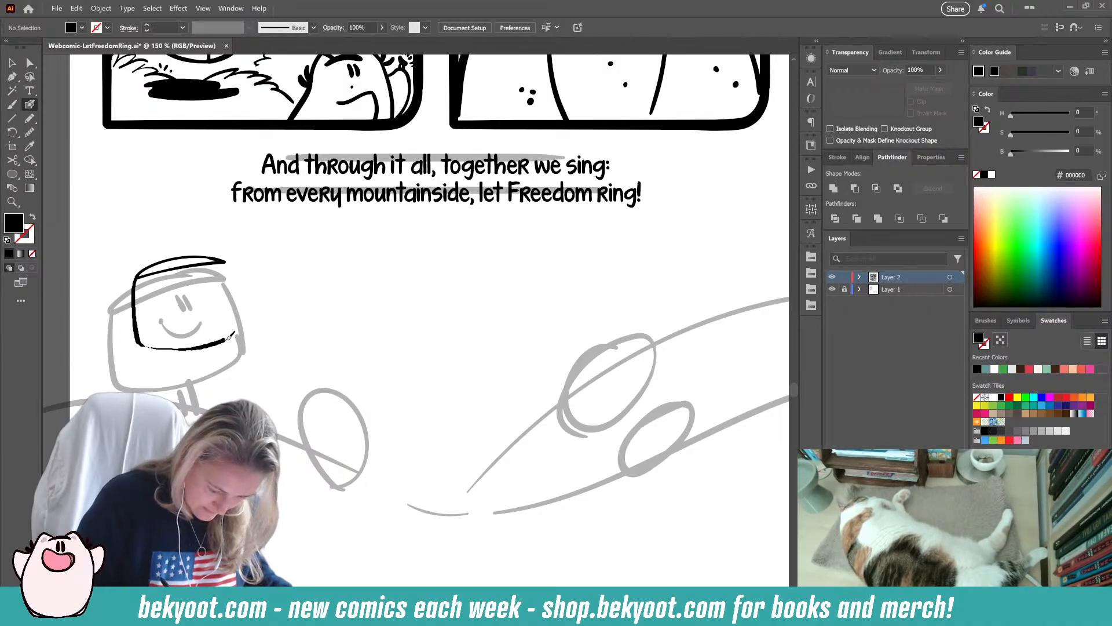
{"action": "left_click_drag", "start_coordinate": [241, 328], "coordinate": [226, 260]}
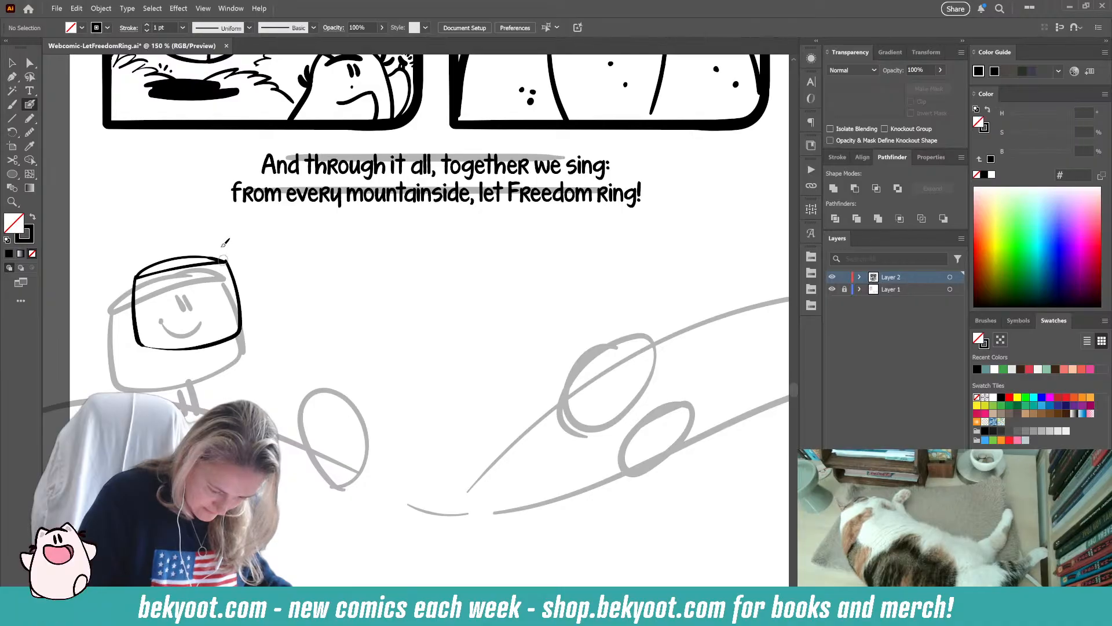
{"action": "left_click", "coordinate": [238, 285], "text": "ctrl"}
{"action": "left_click_drag", "start_coordinate": [242, 305], "coordinate": [309, 294]}
{"action": "left_click", "coordinate": [255, 290], "text": "ctrl"}
- Brush a curved fuse-and-stick line down through the firework body and fill in a black fuse hole on its top
{"action": "left_click_drag", "start_coordinate": [197, 236], "coordinate": [230, 373]}
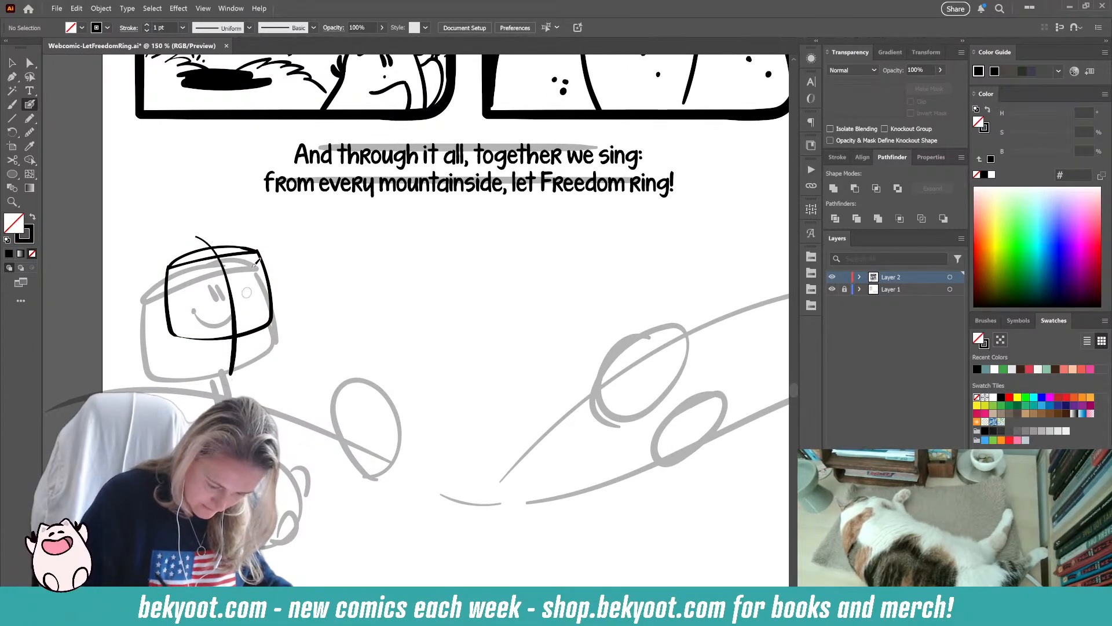
{"action": "mouse_move", "coordinate": [213, 249]}
{"action": "left_mouse_down"}
{"action": "mouse_move", "coordinate": [230, 251]}
{"action": "mouse_move", "coordinate": [220, 249]}
{"action": "left_mouse_up"}
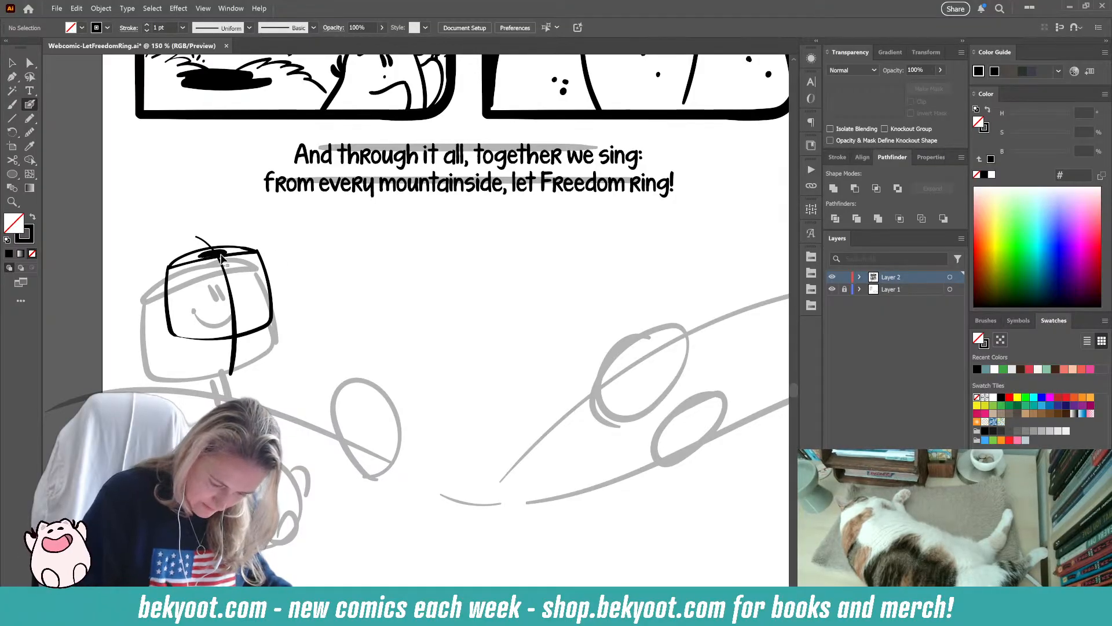
{"action": "left_click", "coordinate": [230, 230], "text": "ctrl"}
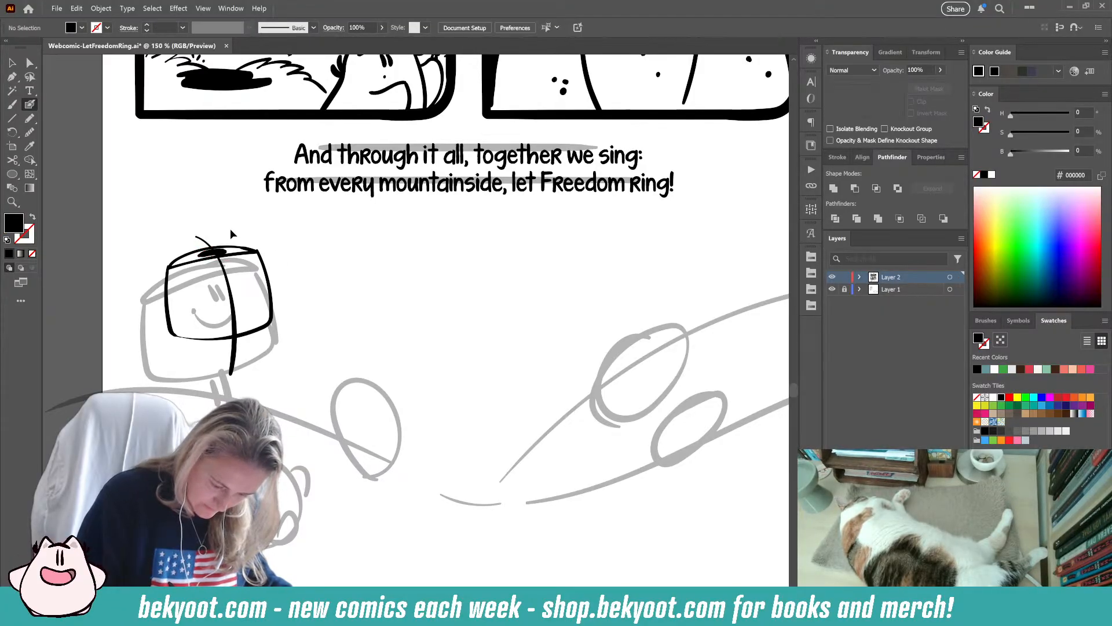
- Tilt the black fuse hole to follow the top rim and smooth its outline slightly
{"action": "left_click", "coordinate": [224, 255], "text": "ctrl"}
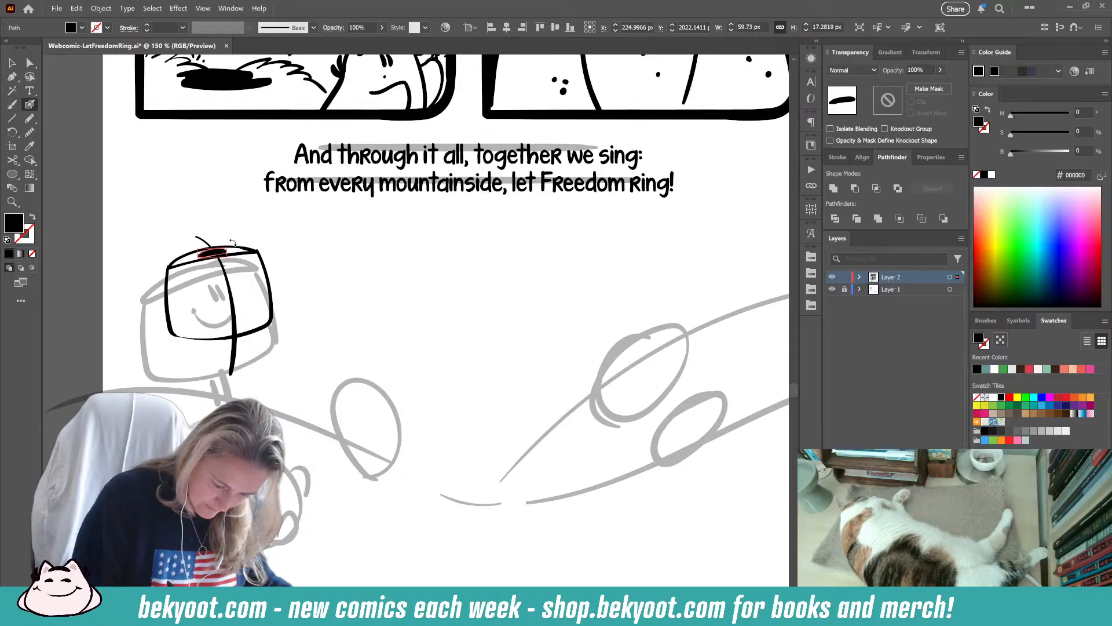
{"action": "left_click", "coordinate": [221, 250], "text": "ctrl"}
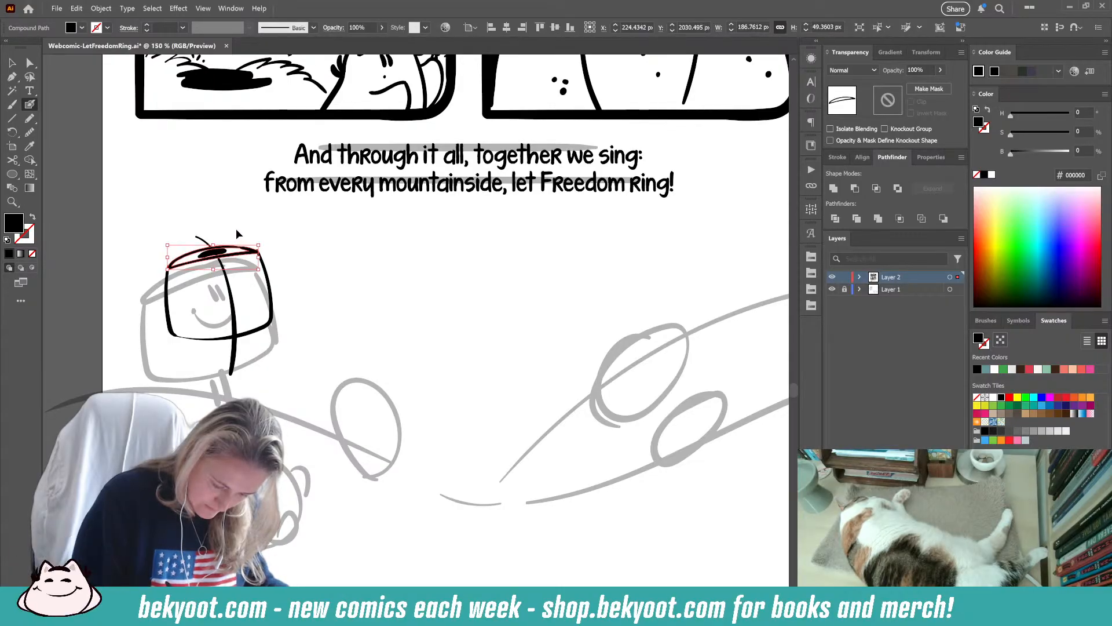
{"action": "left_click", "coordinate": [238, 232], "text": "ctrl"}
{"action": "left_click", "coordinate": [206, 254], "text": "ctrl"}
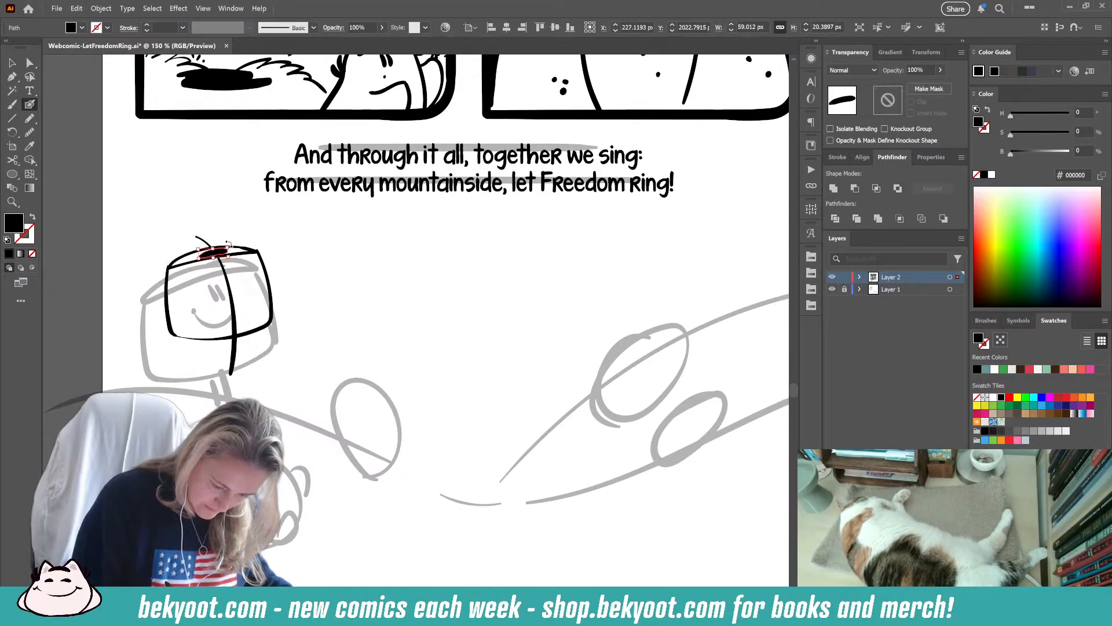
{"action": "key", "text": "ctrl+alt+s"}
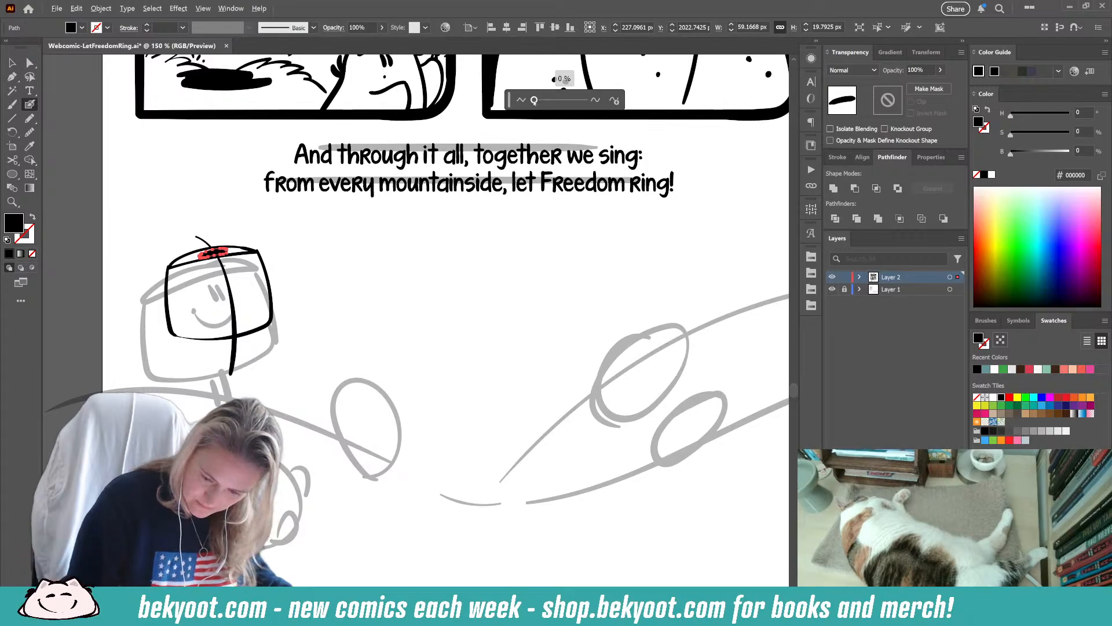
{"action": "left_click_drag", "start_coordinate": [534, 101], "coordinate": [537, 101]}
{"action": "left_click", "coordinate": [276, 232], "text": "ctrl"}
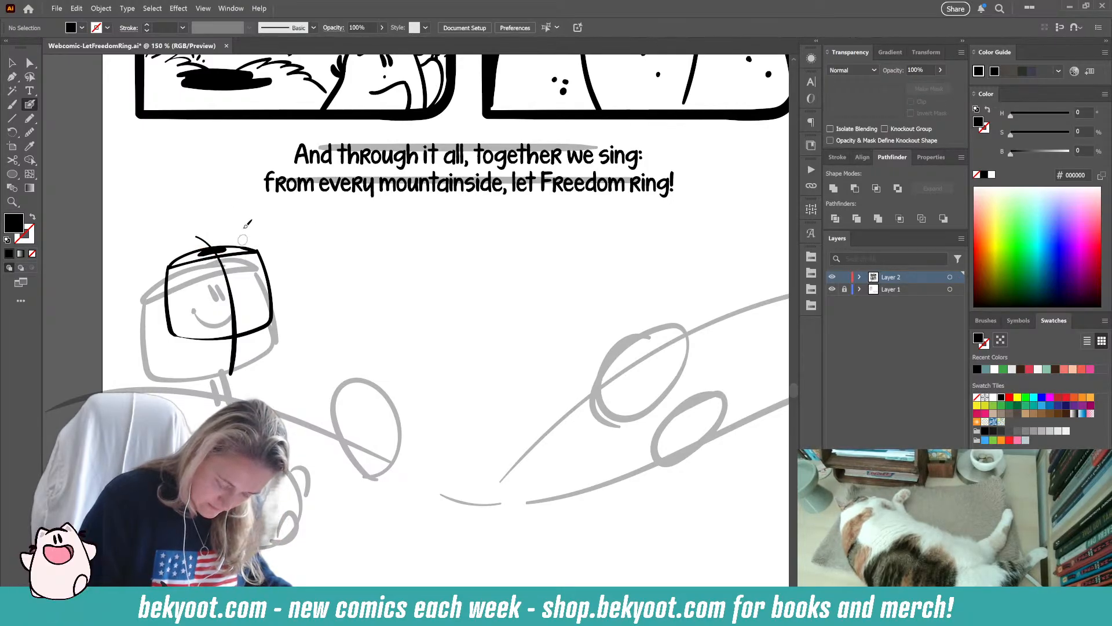
- Redraw the curved fuse-and-stick line through the fuse hole and fine-tune the proportions of the body outline
{"action": "left_click_drag", "start_coordinate": [201, 234], "coordinate": [238, 370]}
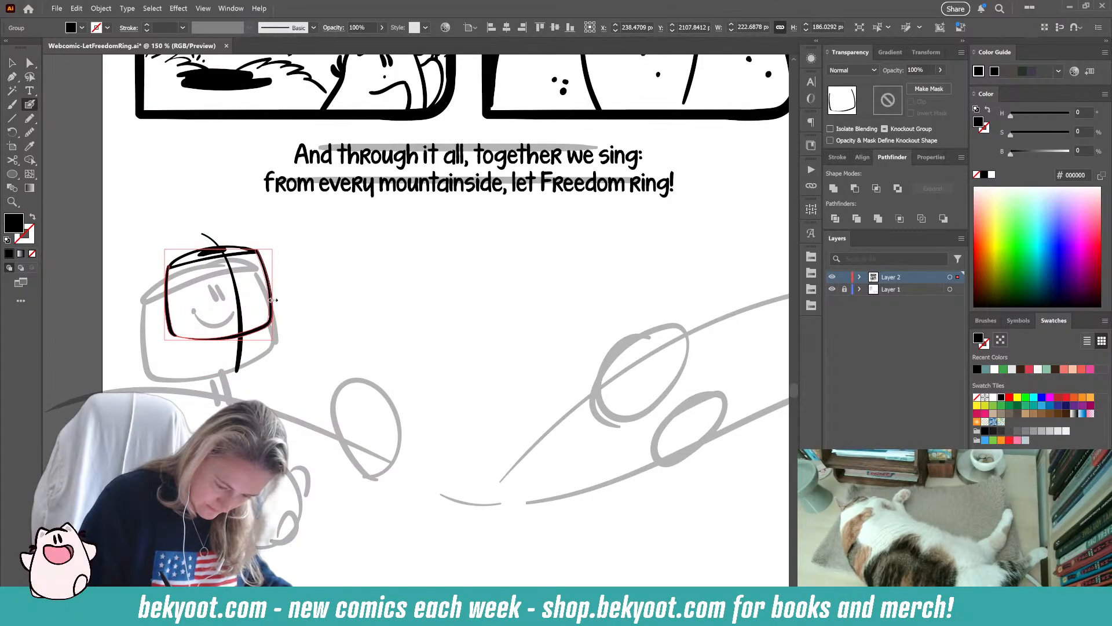
{"action": "left_click", "coordinate": [264, 272], "text": "ctrl"}
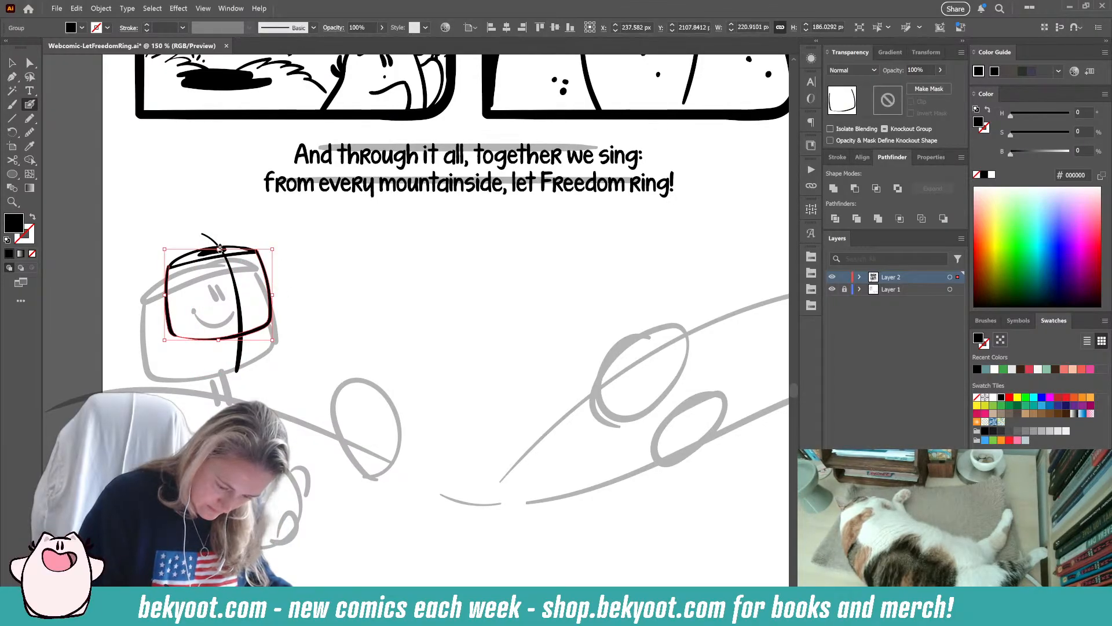
{"action": "left_click", "coordinate": [291, 242], "text": "ctrl"}
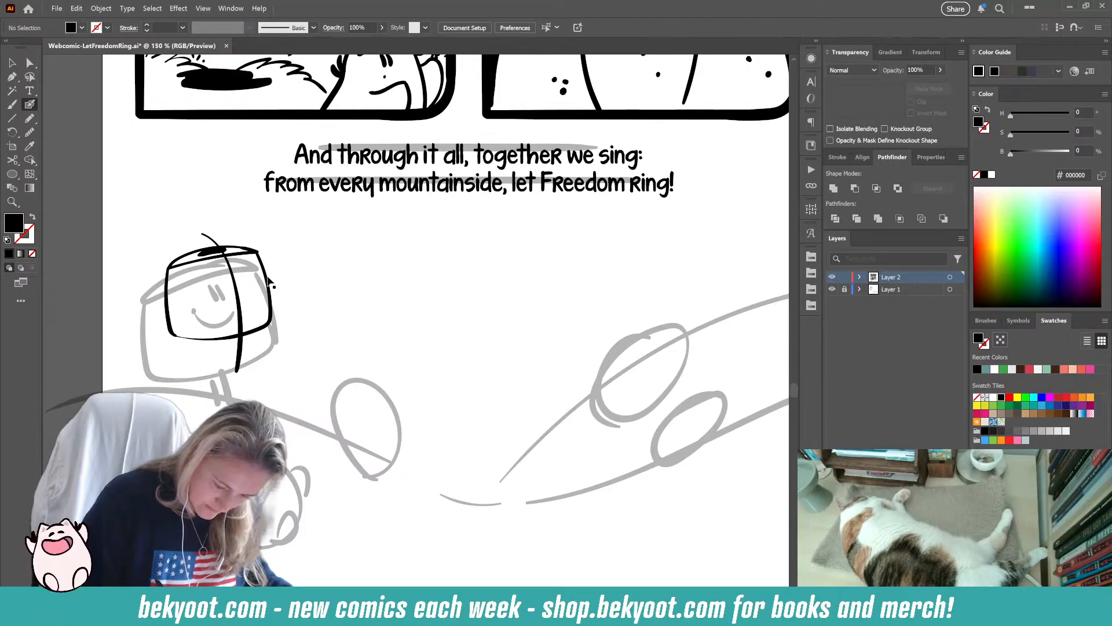
{"action": "left_click", "coordinate": [271, 282], "text": "ctrl"}
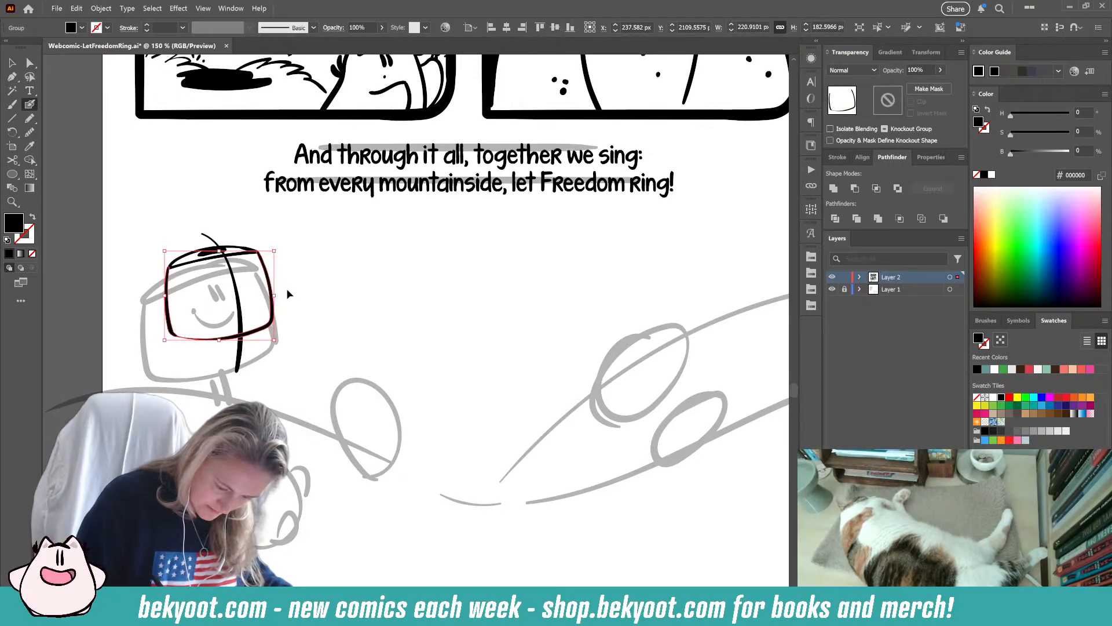
{"action": "left_click", "coordinate": [295, 283], "text": "ctrl"}
- Move the whole inked firework down onto its grey sketched head and save the document
{"action": "left_click_drag", "start_coordinate": [254, 351], "coordinate": [284, 344]}
{"action": "mouse_move", "coordinate": [179, 225]}
{"action": "left_mouse_down"}
{"action": "mouse_move", "coordinate": [309, 308]}
{"action": "mouse_move", "coordinate": [292, 294]}
{"action": "left_mouse_up"}
{"action": "left_click", "coordinate": [309, 283], "text": "ctrl"}
{"action": "left_click_drag", "start_coordinate": [439, 410], "coordinate": [376, 320]}
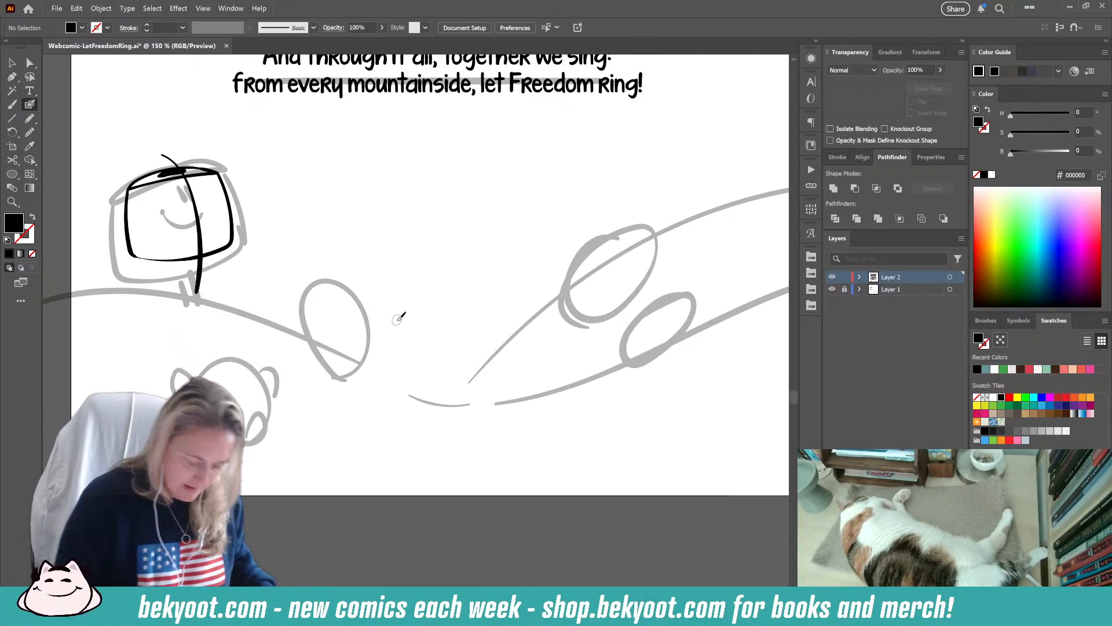
{"action": "left_click_drag", "start_coordinate": [188, 340], "coordinate": [270, 367]}
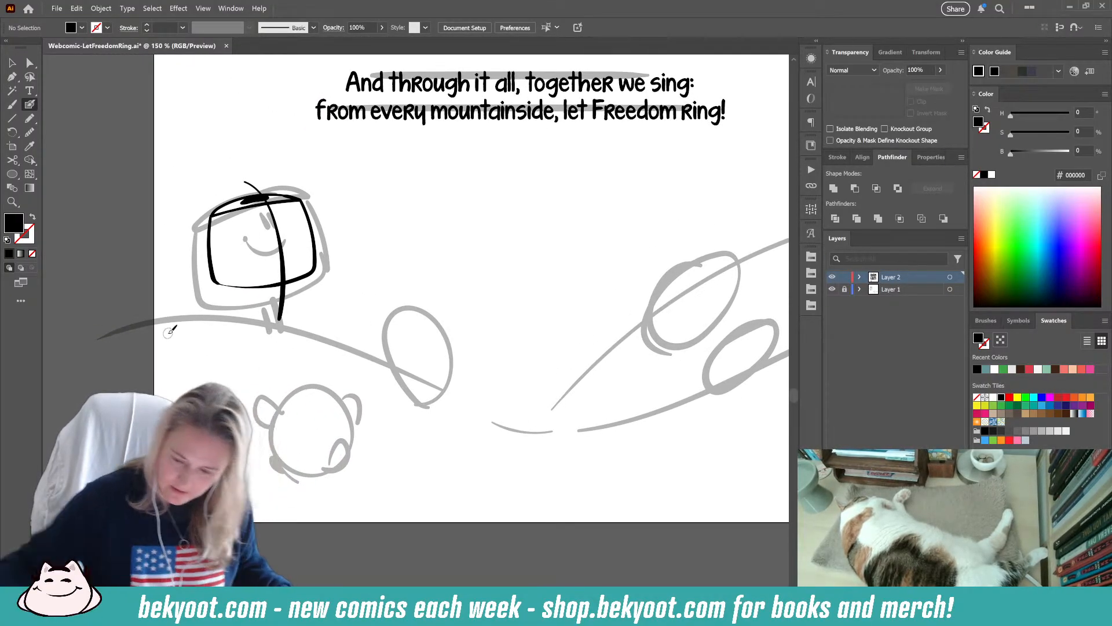
{"action": "scroll", "coordinate": [510, 364], "scroll_direction": "down", "scroll_amount": 1}
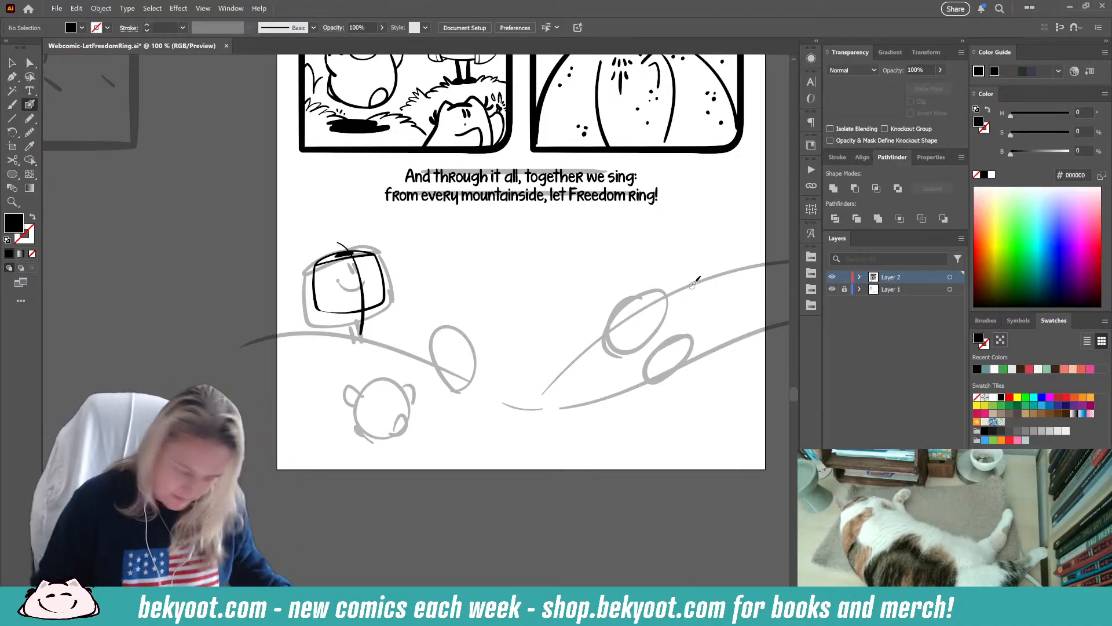
{"action": "key", "text": "ctrl+s"}
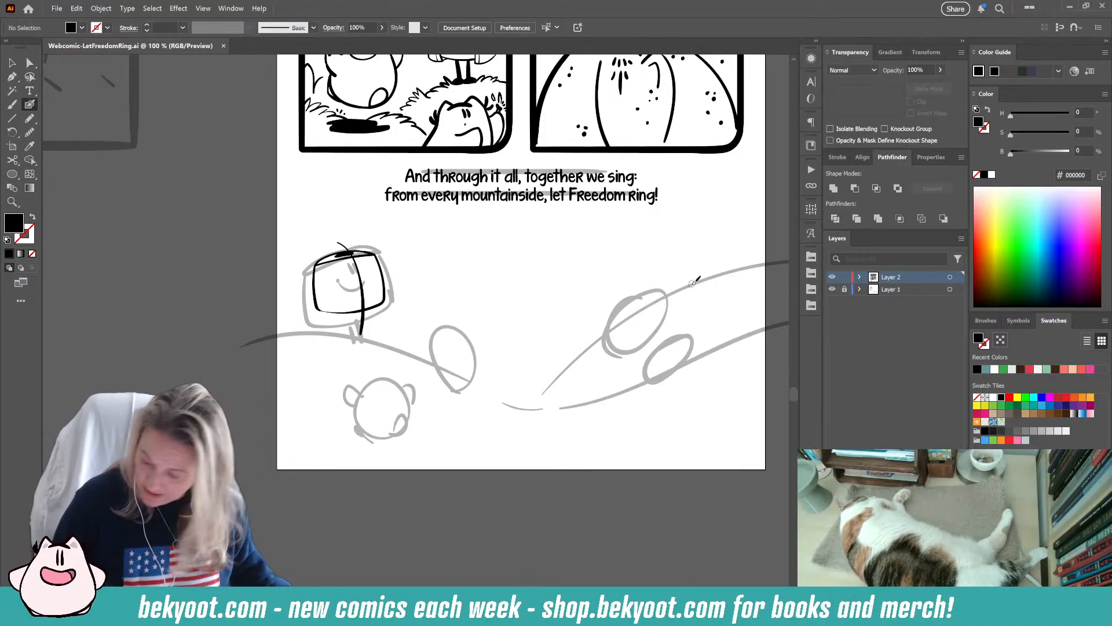
- Lock Layer 2, unlock Layer 1 and make Layer 1 the active layer
{"action": "left_click", "coordinate": [845, 279]}
{"action": "left_click", "coordinate": [844, 289]}
{"action": "left_click", "coordinate": [893, 290]}
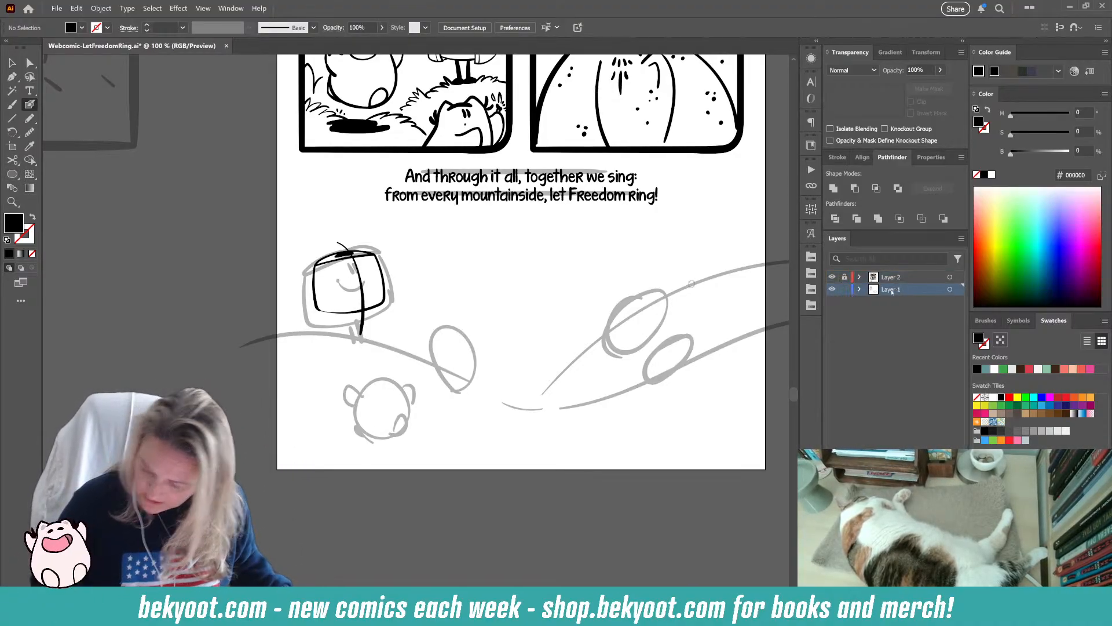
- Draw a square about 777 px wide in the page's lower corner over the firework sketch, with white fill and black outline
{"action": "left_click", "coordinate": [12, 175]}
{"action": "left_click", "coordinate": [58, 208]}
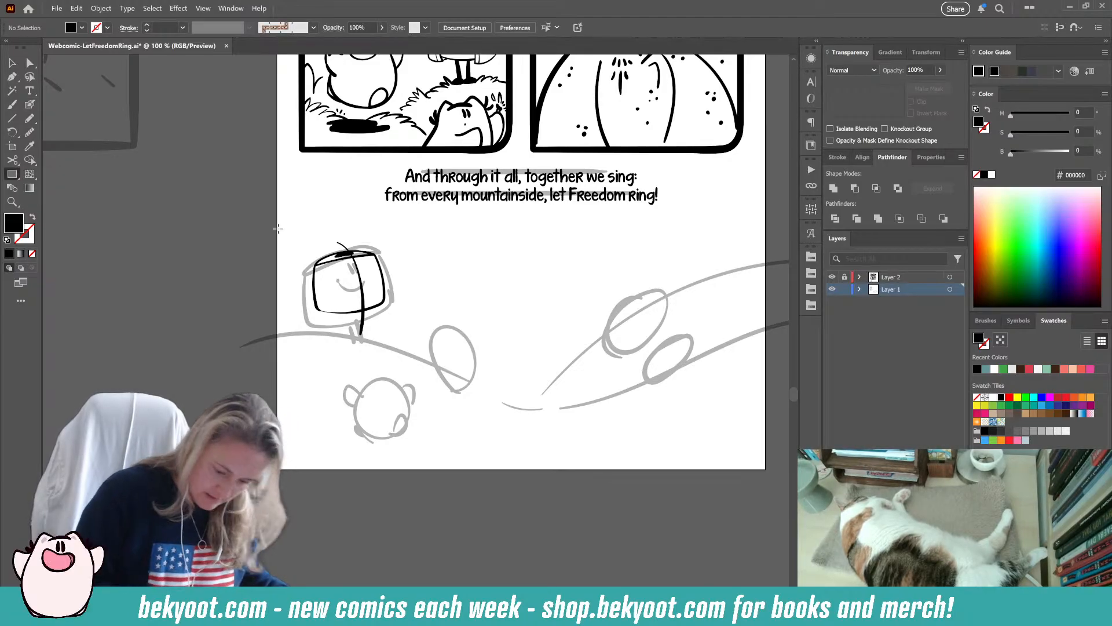
{"action": "left_click_drag", "start_coordinate": [276, 216], "coordinate": [527, 439]}
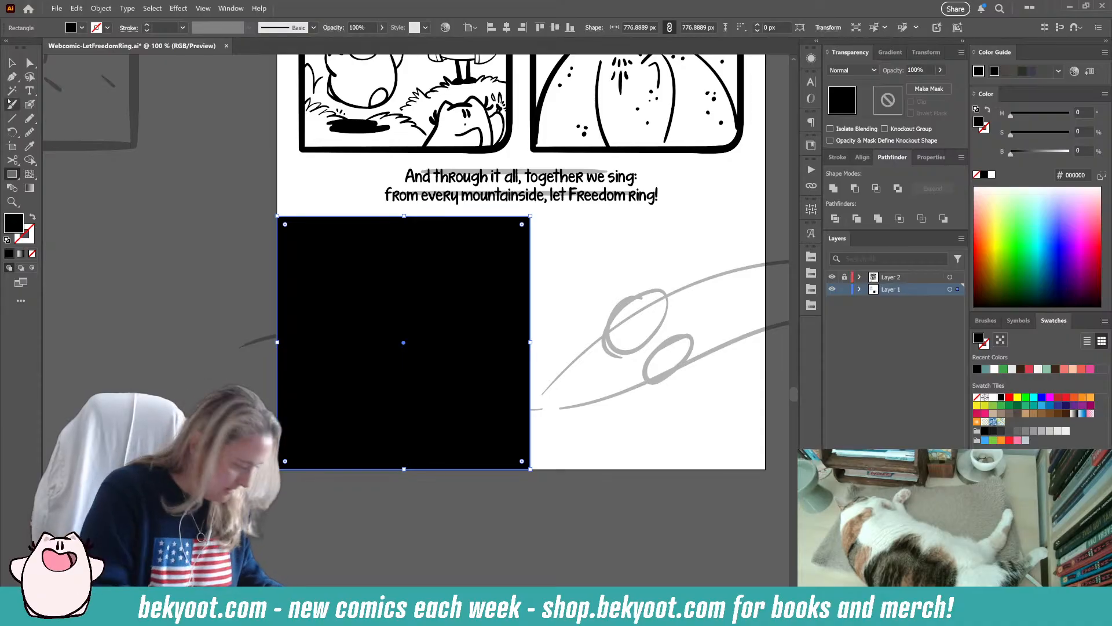
{"action": "key", "text": "d"}
{"action": "left_click", "coordinate": [13, 63]}
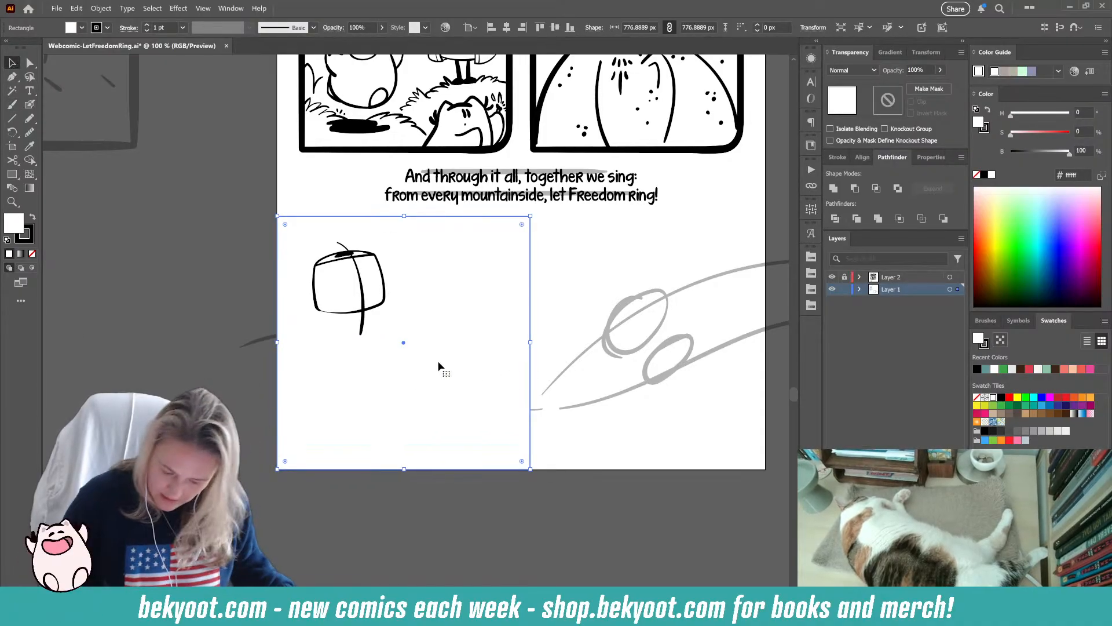
- Duplicate the square beside the original, then scale the pair to the page's width and shift it up over the closing caption
{"action": "left_click_drag", "start_coordinate": [402, 343], "coordinate": [655, 371]}
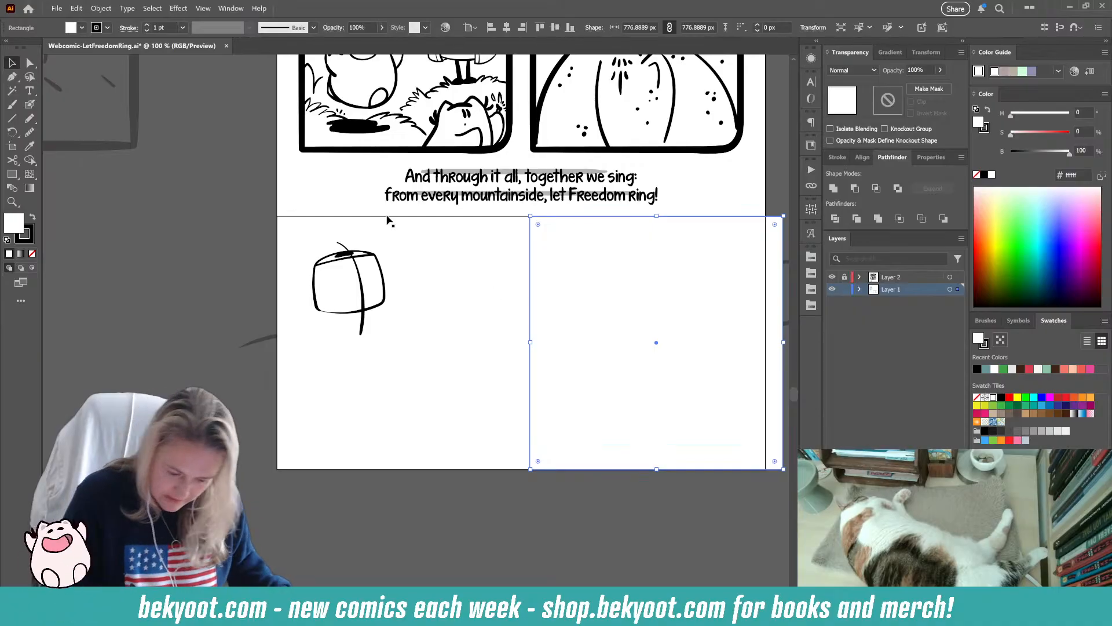
{"action": "left_click", "coordinate": [388, 218], "text": "shift"}
{"action": "left_click_drag", "start_coordinate": [783, 216], "coordinate": [766, 219]}
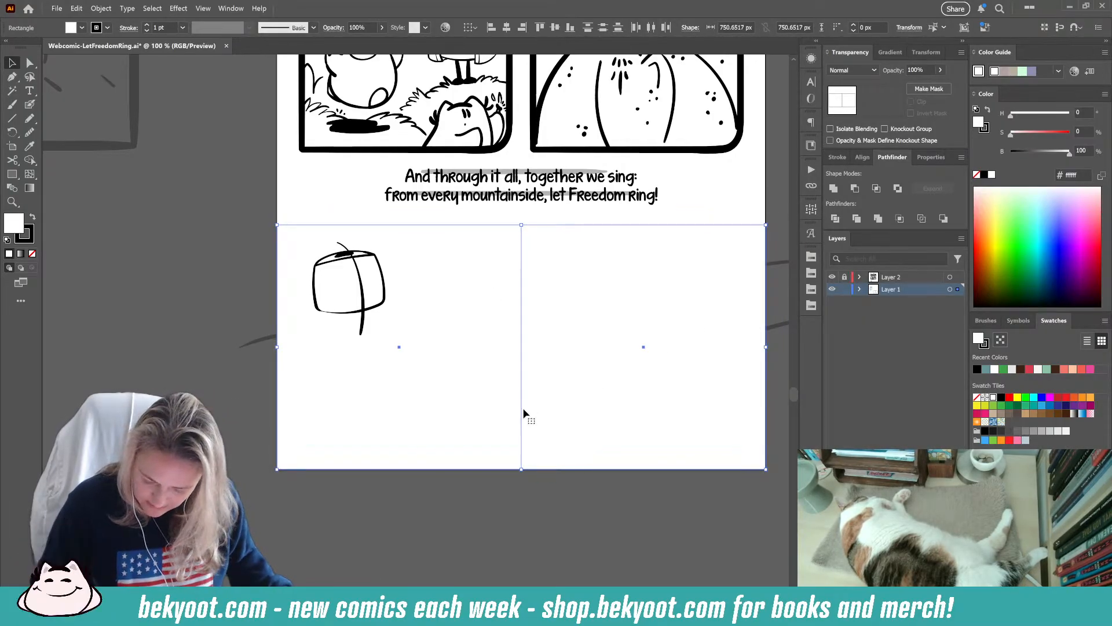
{"action": "left_click_drag", "start_coordinate": [521, 416], "coordinate": [519, 349]}
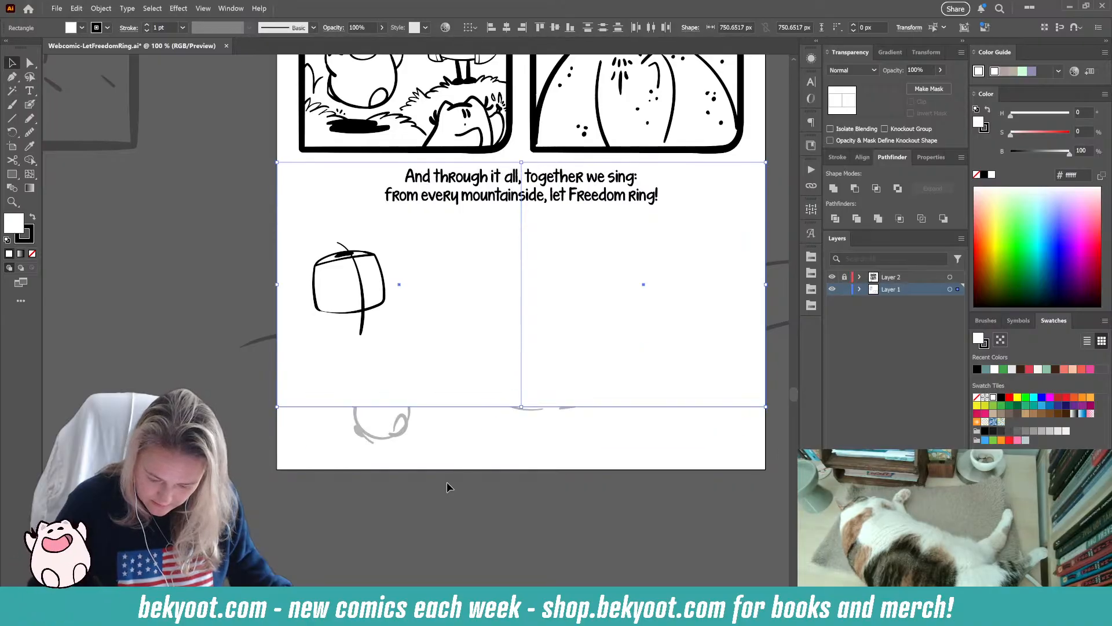
- Remove the white fill from both squares, lock Layer 1, and unlock and activate Layer 2
{"action": "left_click", "coordinate": [32, 253]}
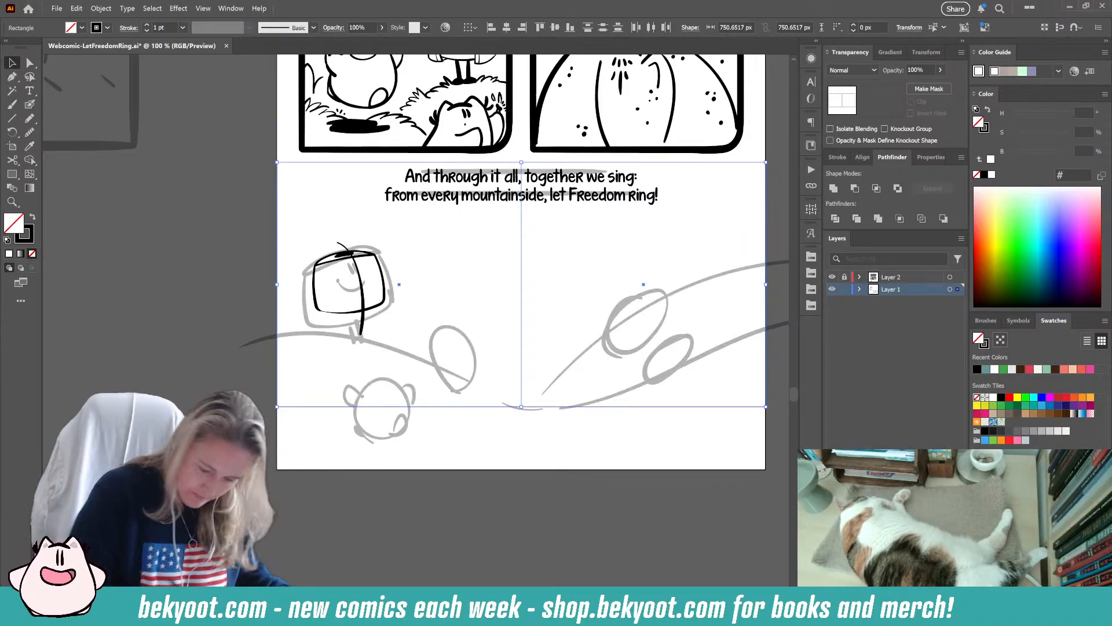
{"action": "left_click", "coordinate": [476, 488]}
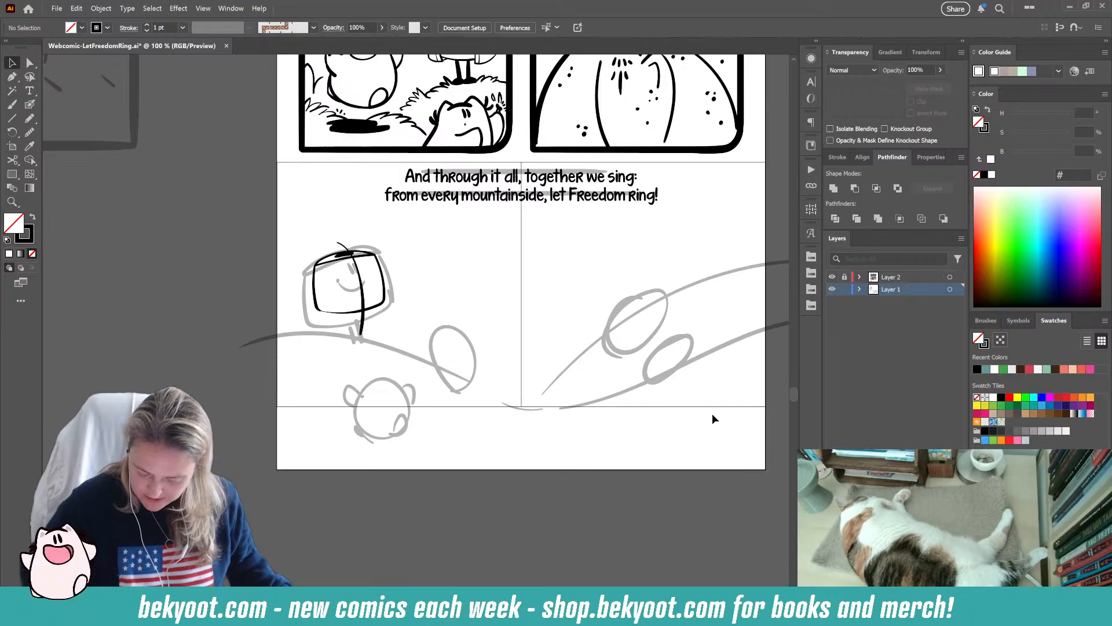
{"action": "left_click_drag", "start_coordinate": [493, 431], "coordinate": [439, 456]}
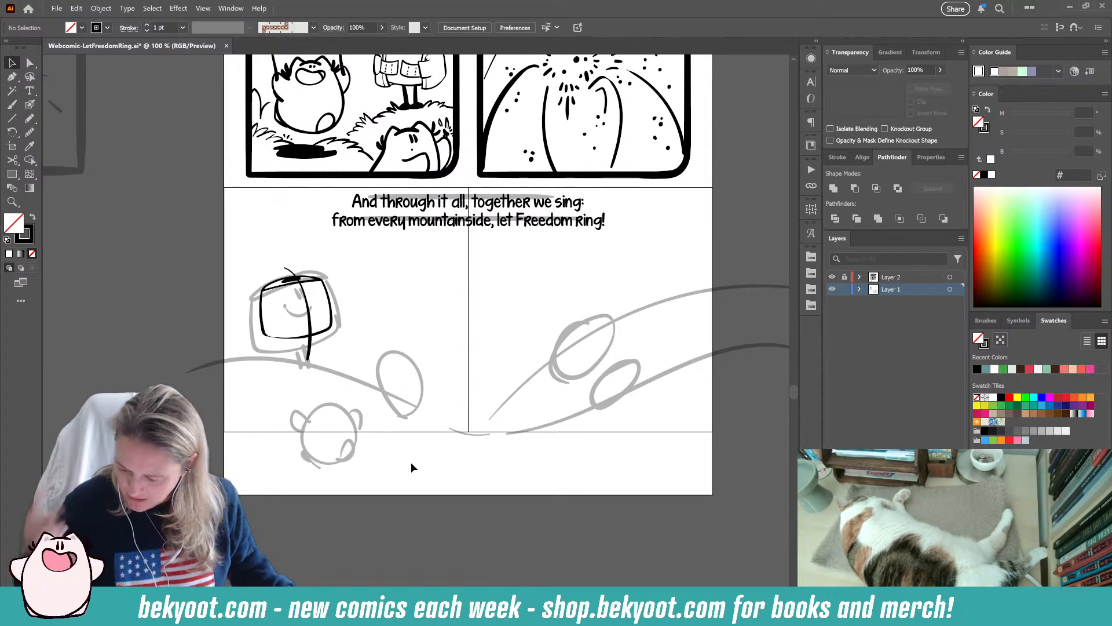
{"action": "left_click", "coordinate": [846, 281]}
{"action": "scroll", "coordinate": [359, 485], "scroll_direction": "up", "scroll_amount": 1}
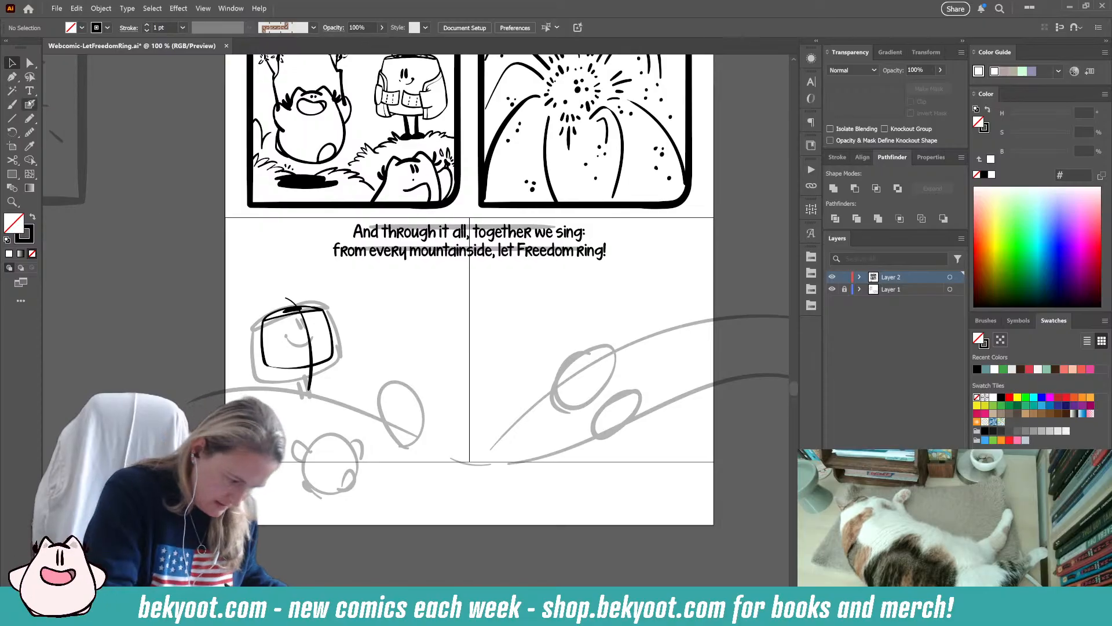
- Ink the firework character's legs under its boxy head and move the head outline's side edge slightly inward
{"action": "left_click", "coordinate": [30, 104]}
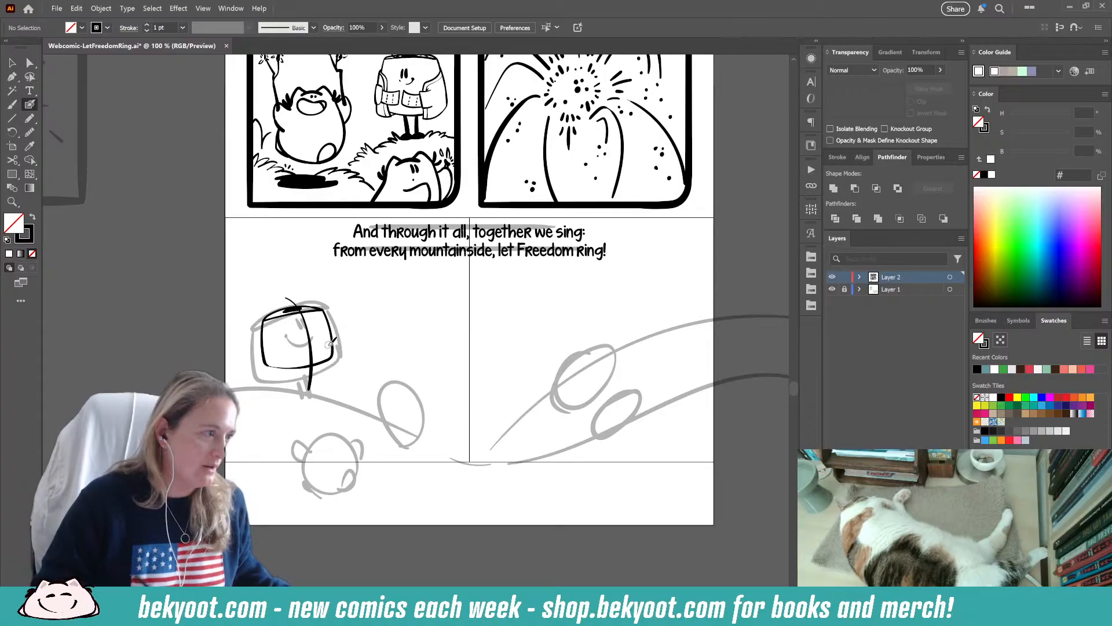
{"action": "left_click_drag", "start_coordinate": [292, 365], "coordinate": [301, 388]}
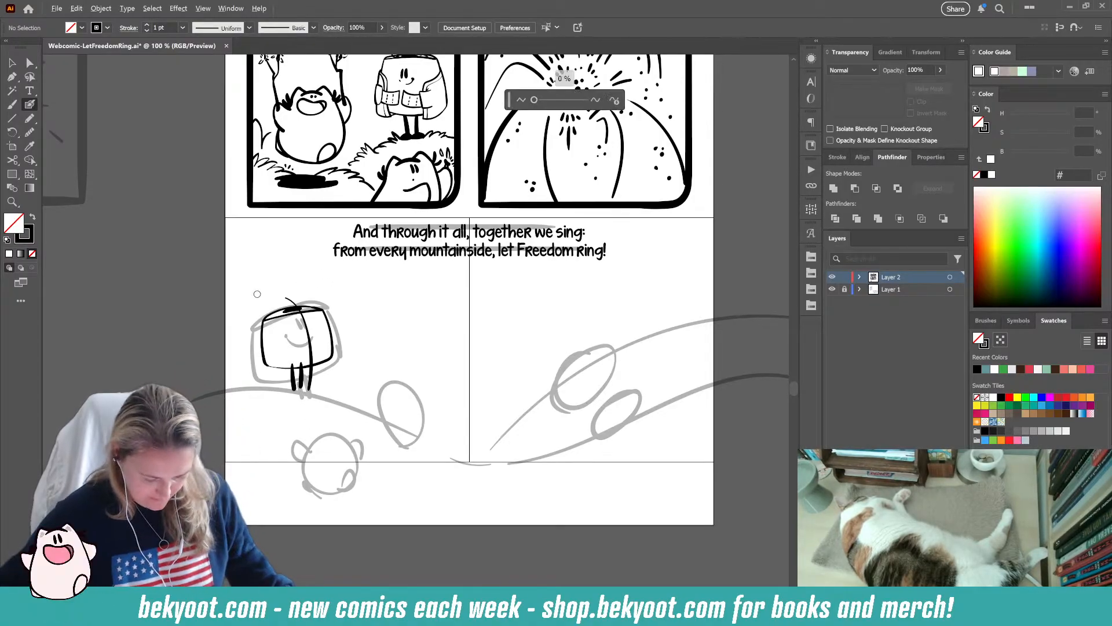
{"action": "scroll", "coordinate": [276, 314], "scroll_direction": "up", "scroll_amount": 3}
{"action": "left_click", "coordinate": [12, 62]}
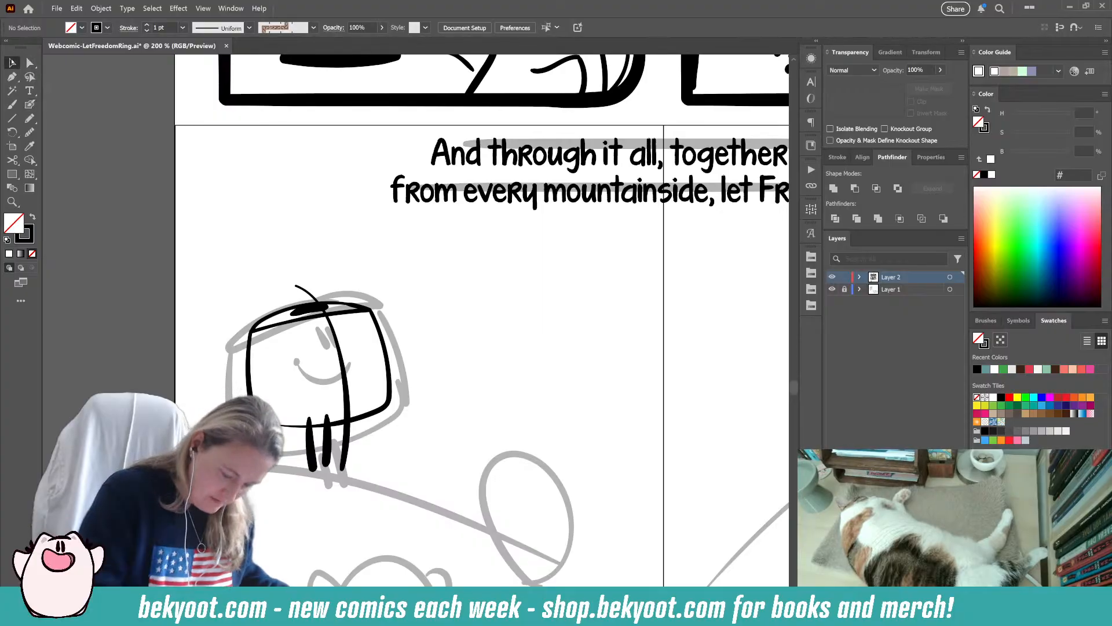
{"action": "left_click_drag", "start_coordinate": [282, 370], "coordinate": [254, 365]}
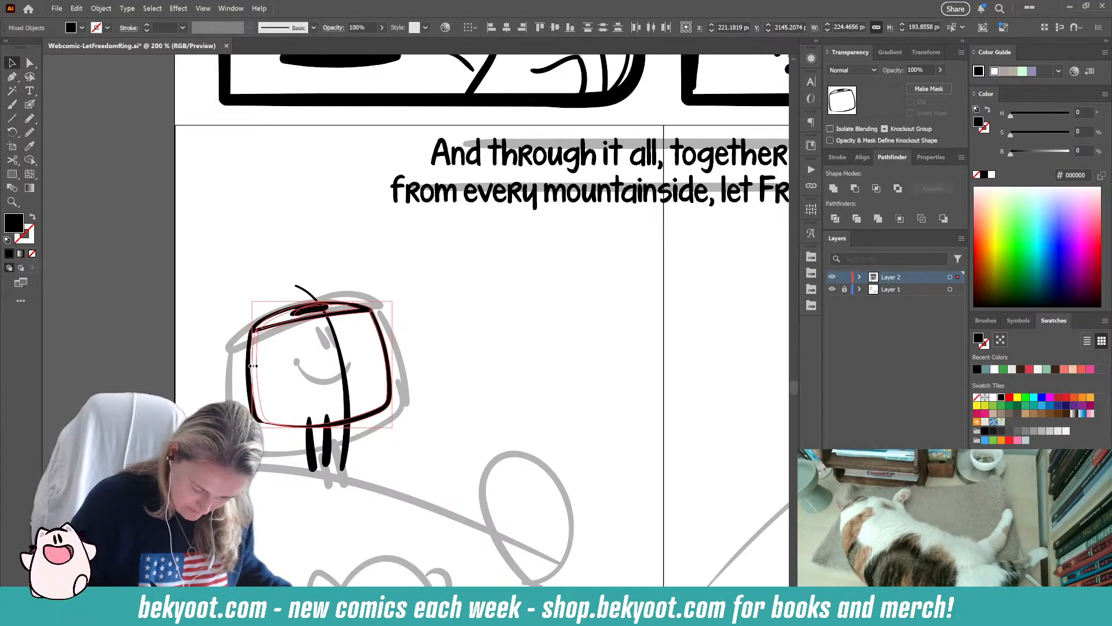
{"action": "left_click", "coordinate": [218, 365]}
{"action": "left_click_drag", "start_coordinate": [410, 364], "coordinate": [409, 331]}
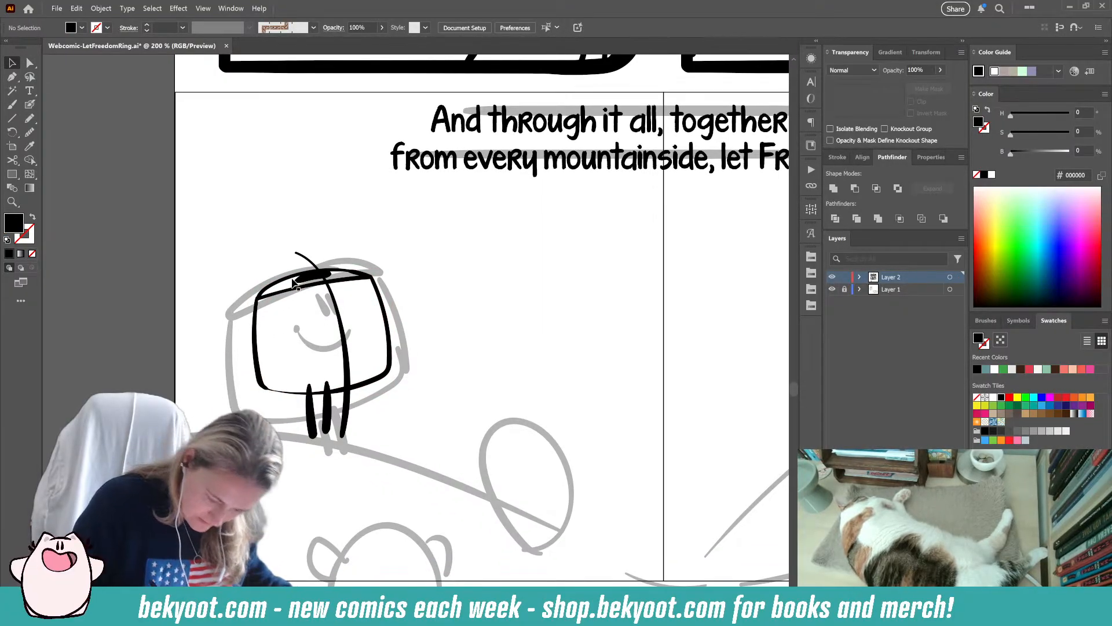
- Ink concentric rings around the dark spot on the firework's top face and add two eyes above the sketched smile
{"action": "left_click", "coordinate": [32, 107]}
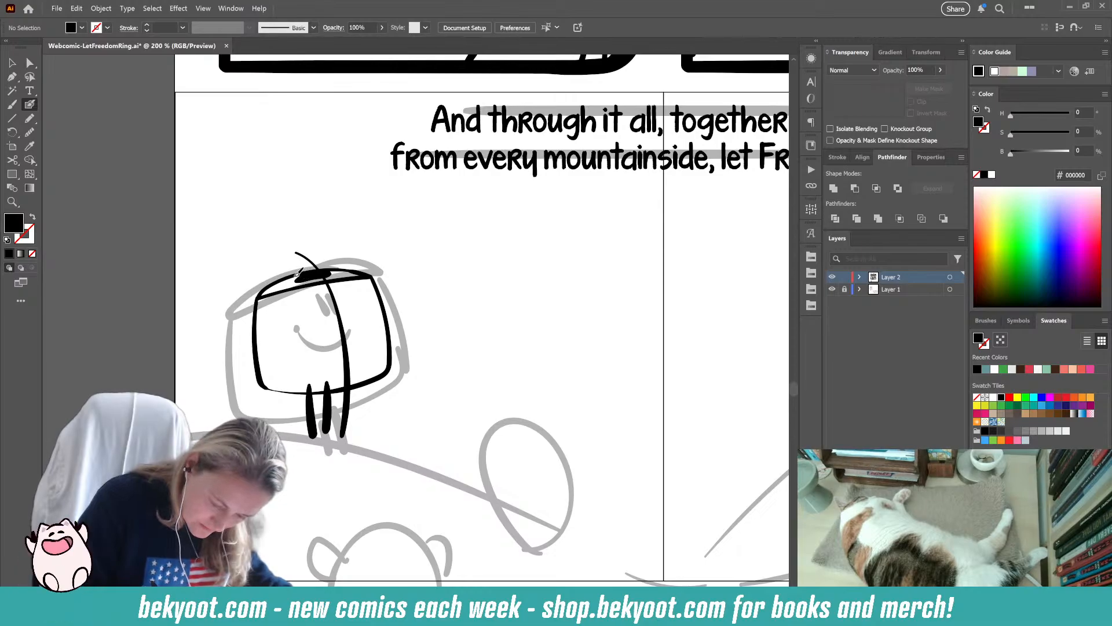
{"action": "left_click_drag", "start_coordinate": [292, 281], "coordinate": [335, 272]}
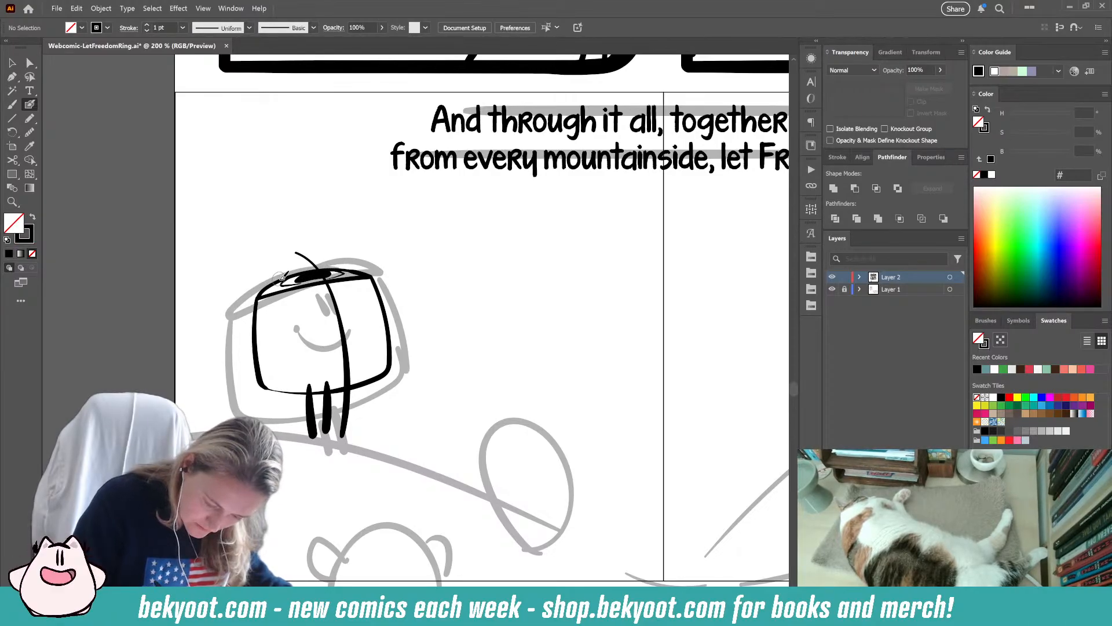
{"action": "left_click_drag", "start_coordinate": [271, 288], "coordinate": [315, 280]}
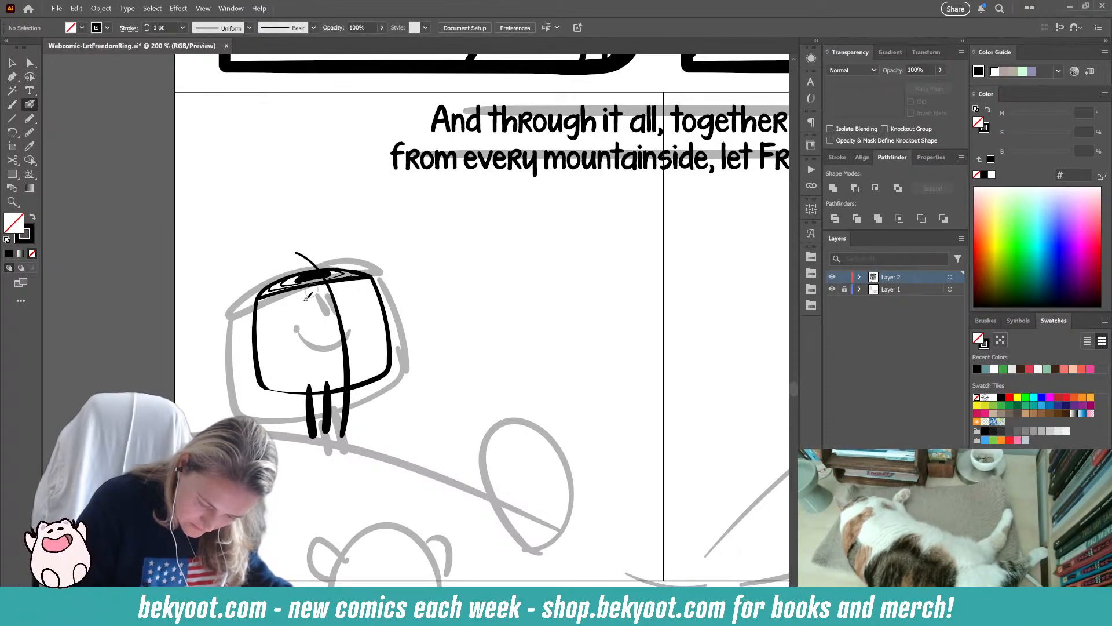
{"action": "left_click_drag", "start_coordinate": [325, 296], "coordinate": [340, 312]}
{"action": "key", "text": "ctrl+z"}
{"action": "key", "text": "ctrl+z"}
{"action": "key", "text": "ctrl+z"}
{"action": "key", "text": "ctrl+z"}
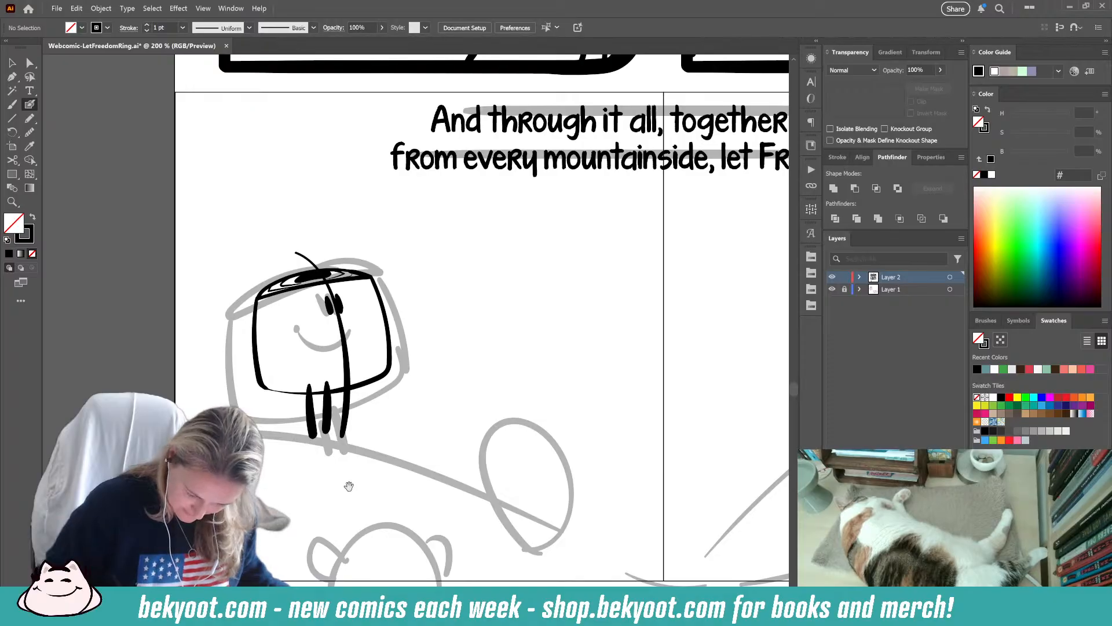
- Ink grass tufts and ground line along the sketched hill on both sides of the firework character's legs
{"action": "left_click_drag", "start_coordinate": [335, 499], "coordinate": [284, 400]}
{"action": "scroll", "coordinate": [304, 387], "scroll_direction": "down", "scroll_amount": 1}
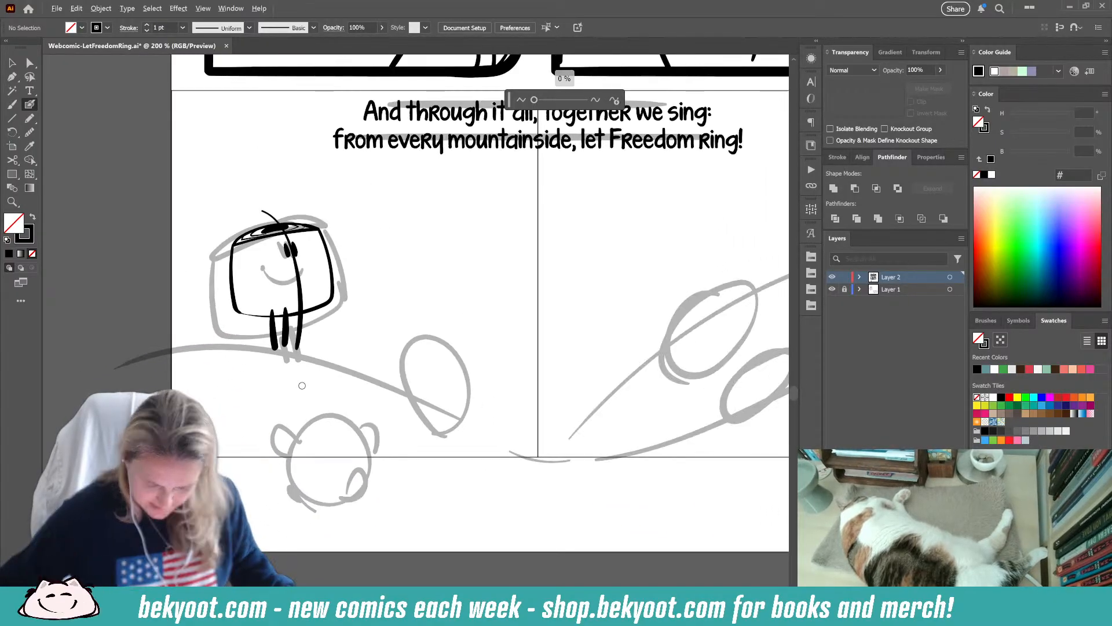
{"action": "left_click_drag", "start_coordinate": [435, 468], "coordinate": [394, 505]}
{"action": "mouse_move", "coordinate": [390, 394]}
{"action": "left_mouse_down"}
{"action": "mouse_move", "coordinate": [374, 369]}
{"action": "mouse_move", "coordinate": [388, 403]}
{"action": "left_mouse_up"}
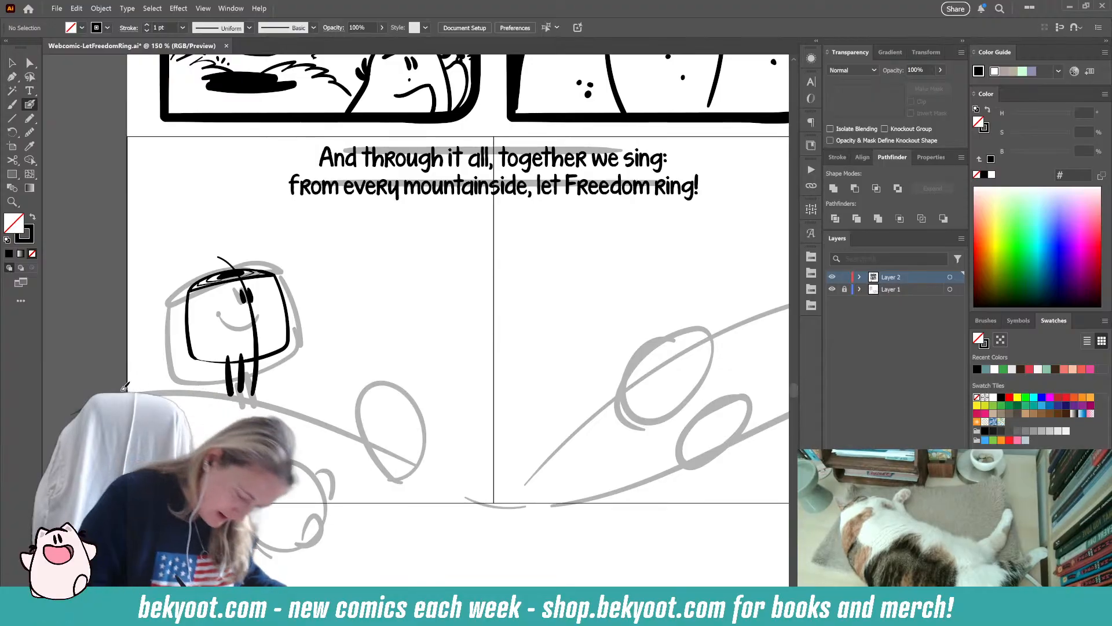
{"action": "left_click_drag", "start_coordinate": [123, 377], "coordinate": [206, 397]}
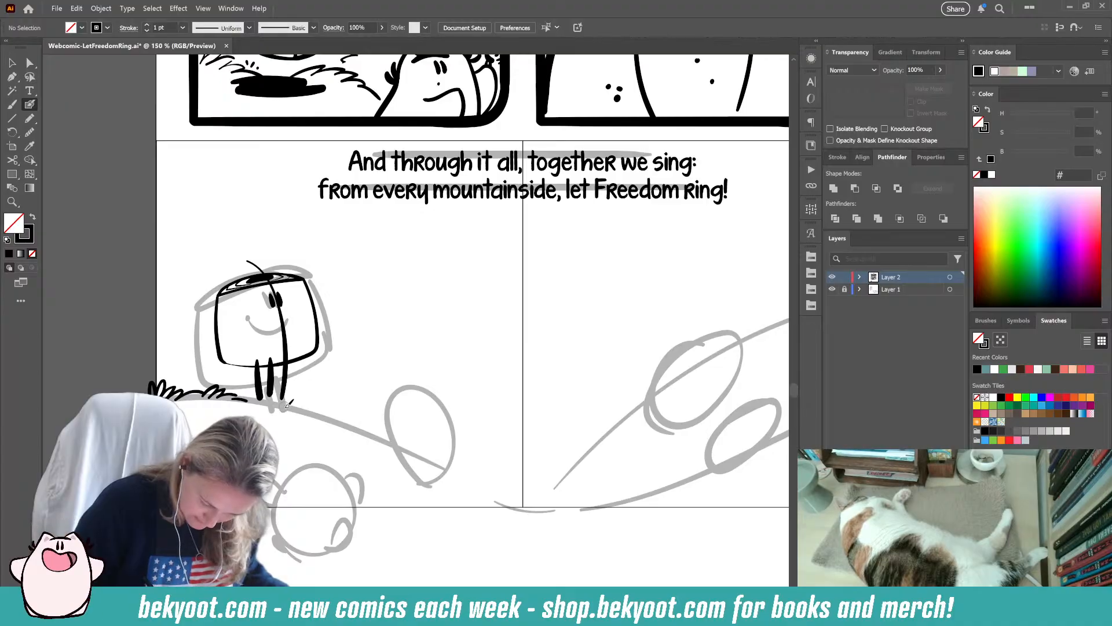
{"action": "mouse_move", "coordinate": [286, 406]}
{"action": "left_mouse_down"}
{"action": "mouse_move", "coordinate": [301, 395]}
{"action": "mouse_move", "coordinate": [364, 417]}
{"action": "left_mouse_up"}
- Ink the grassy ridge of the upper opposite hill on both sides of its oval sketch, with small grass tufts
{"action": "left_click_drag", "start_coordinate": [423, 481], "coordinate": [191, 455]}
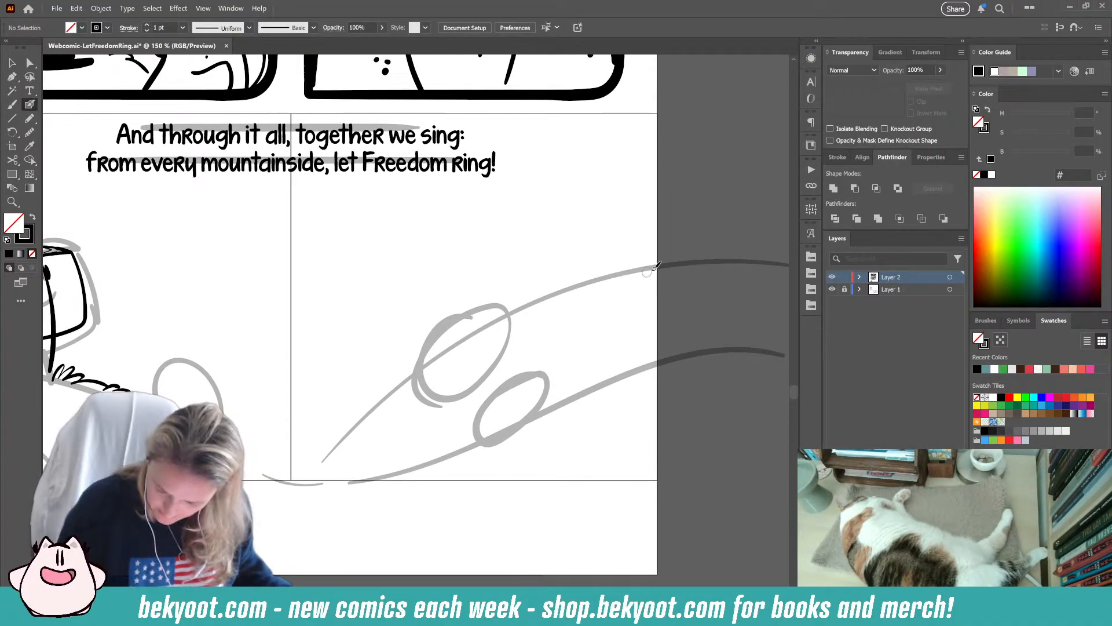
{"action": "left_click_drag", "start_coordinate": [654, 261], "coordinate": [524, 300]}
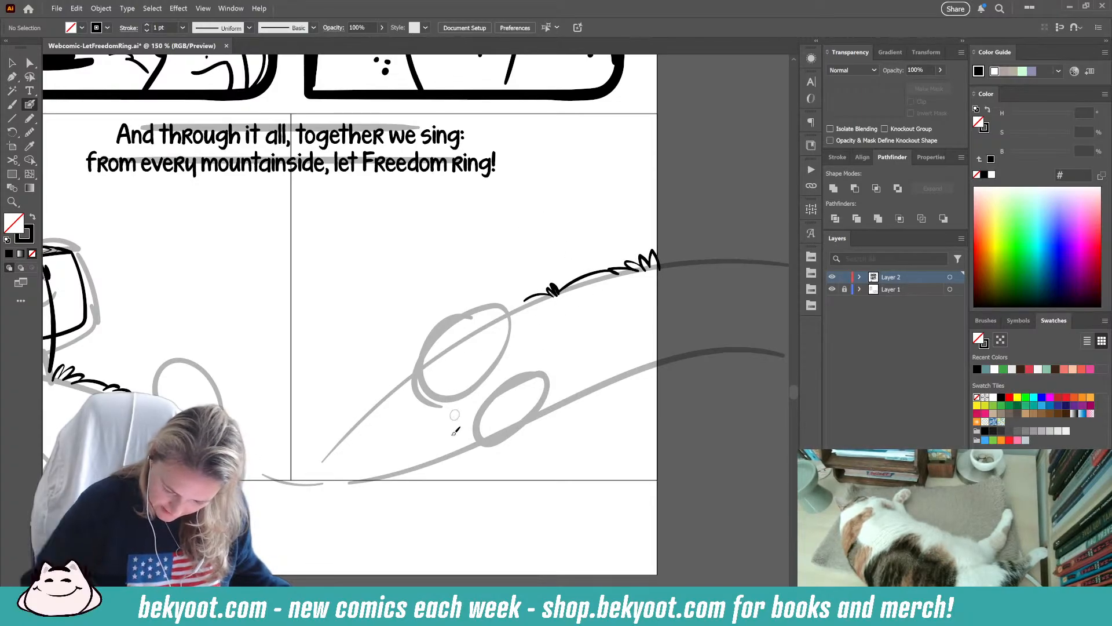
{"action": "mouse_move", "coordinate": [406, 383]}
{"action": "left_mouse_down"}
{"action": "mouse_move", "coordinate": [392, 371]}
{"action": "mouse_move", "coordinate": [312, 455]}
{"action": "mouse_move", "coordinate": [331, 447]}
{"action": "left_mouse_up"}
{"action": "mouse_move", "coordinate": [538, 285]}
{"action": "left_mouse_down"}
{"action": "mouse_move", "coordinate": [515, 300]}
{"action": "mouse_move", "coordinate": [525, 301]}
{"action": "left_mouse_up"}
{"action": "left_click_drag", "start_coordinate": [537, 449], "coordinate": [510, 430]}
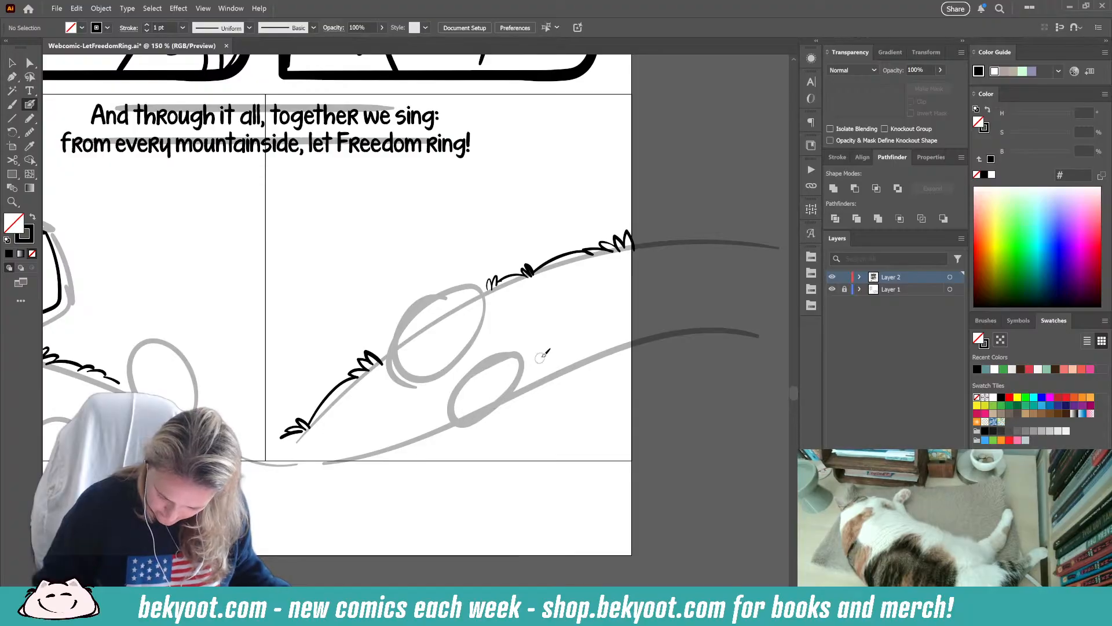
- Ink grass tufts along the lower opposite hill, from its oval sketch out to the page edge
{"action": "mouse_move", "coordinate": [553, 378]}
{"action": "left_mouse_down"}
{"action": "mouse_move", "coordinate": [554, 356]}
{"action": "mouse_move", "coordinate": [573, 346]}
{"action": "mouse_move", "coordinate": [600, 360]}
{"action": "mouse_move", "coordinate": [532, 389]}
{"action": "left_mouse_up"}
{"action": "mouse_move", "coordinate": [611, 352]}
{"action": "left_mouse_down"}
{"action": "mouse_move", "coordinate": [599, 362]}
{"action": "mouse_move", "coordinate": [655, 360]}
{"action": "mouse_move", "coordinate": [612, 349]}
{"action": "mouse_move", "coordinate": [655, 354]}
{"action": "left_mouse_up"}
{"action": "key", "text": "ctrl+z"}
{"action": "key", "text": "ctrl+z"}
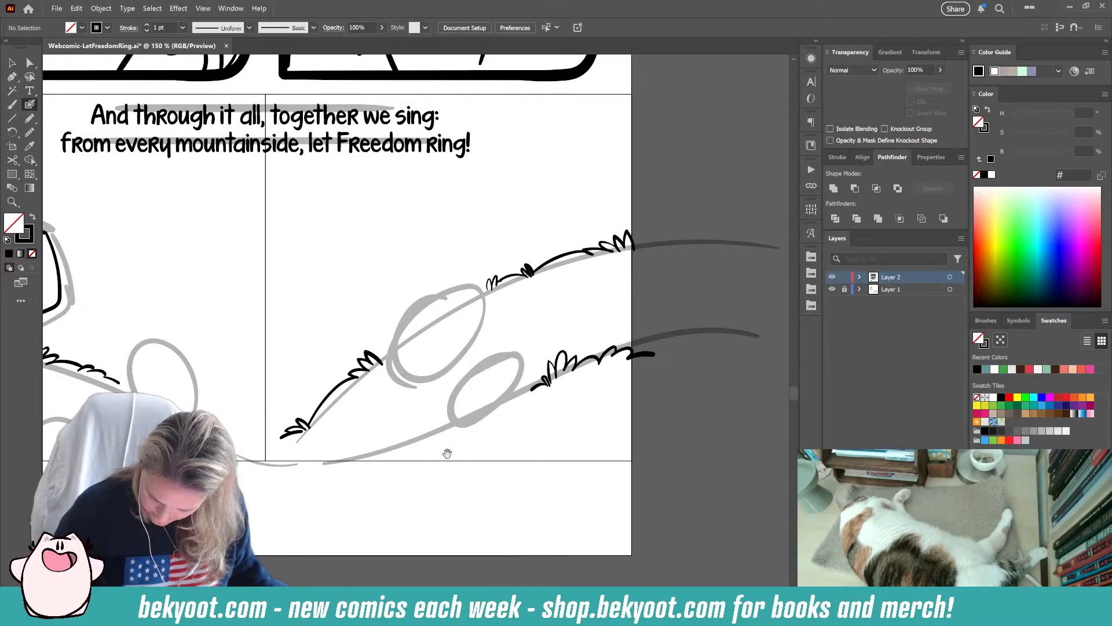
- Select the inked firework character and all the hill grass, and group them together
{"action": "left_click_drag", "start_coordinate": [448, 453], "coordinate": [510, 488]}
{"action": "key", "text": "ctrl+minus"}
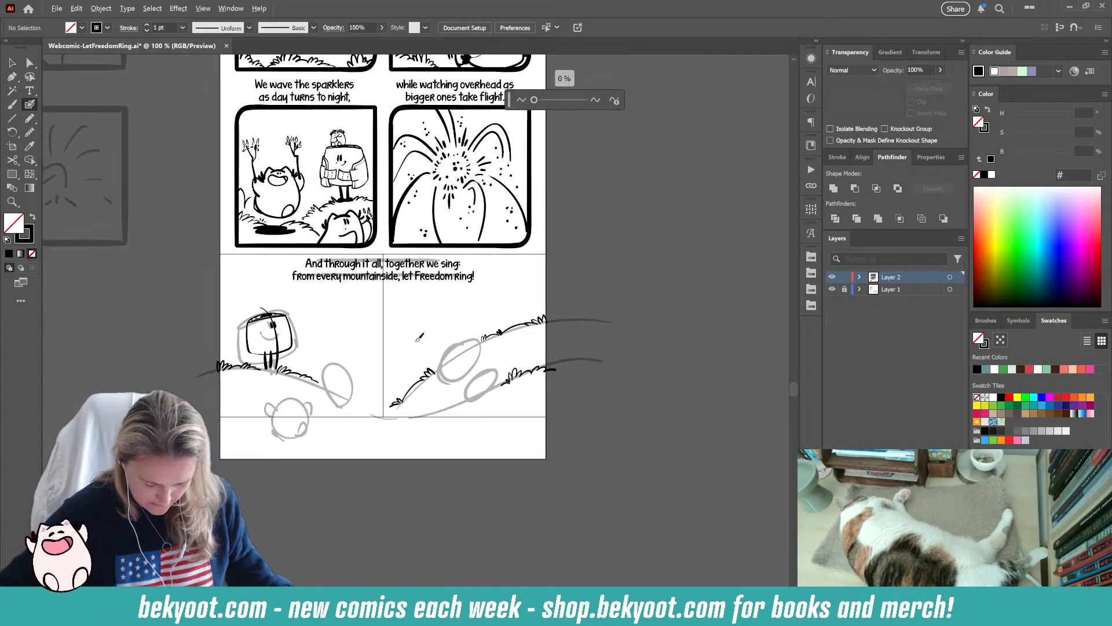
{"action": "key", "text": "v"}
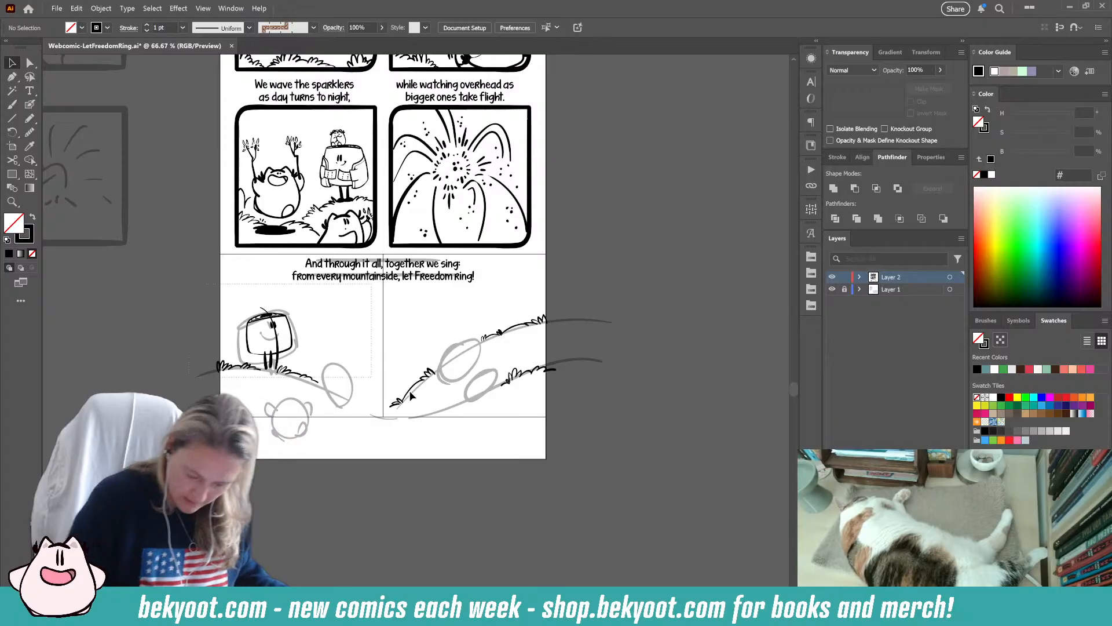
{"action": "key", "text": "ctrl+a"}
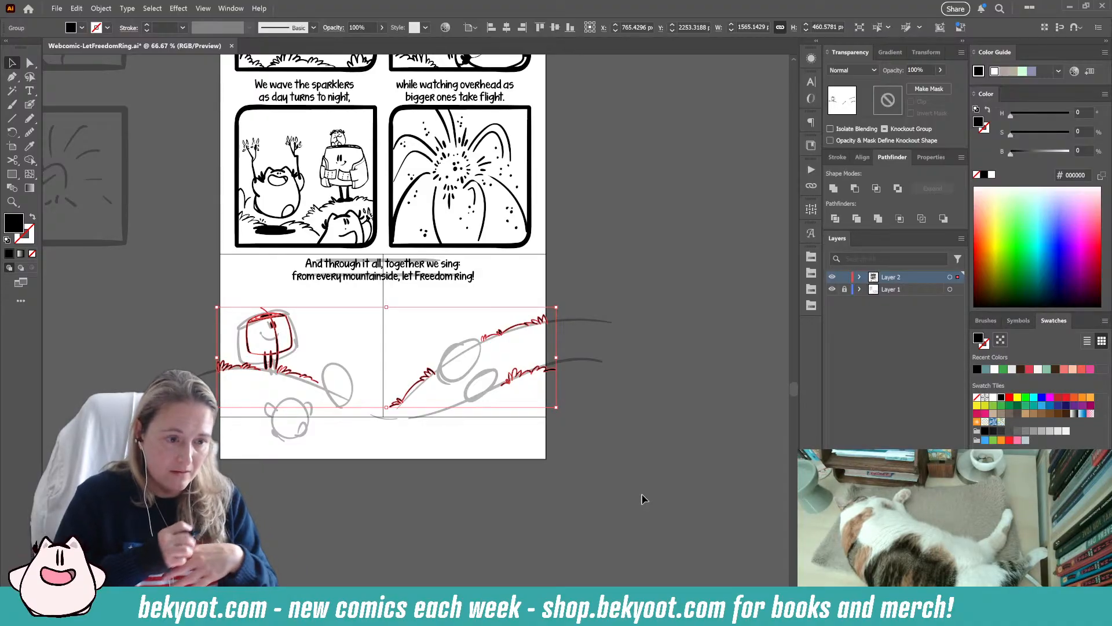
{"action": "left_click", "coordinate": [641, 496]}
- Isolate the new group and ink a closed dome outline, about 146 by 111 px, over the upper hill's oval sketch
{"action": "left_click_drag", "start_coordinate": [439, 465], "coordinate": [446, 446]}
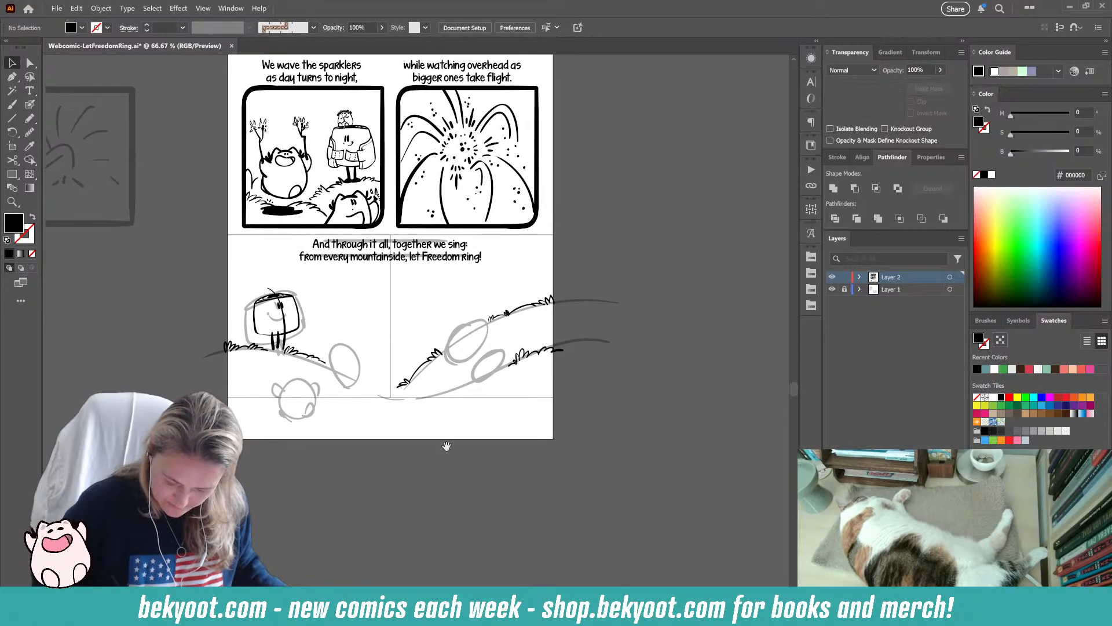
{"action": "left_click", "coordinate": [425, 368]}
{"action": "double_click", "coordinate": [426, 368]}
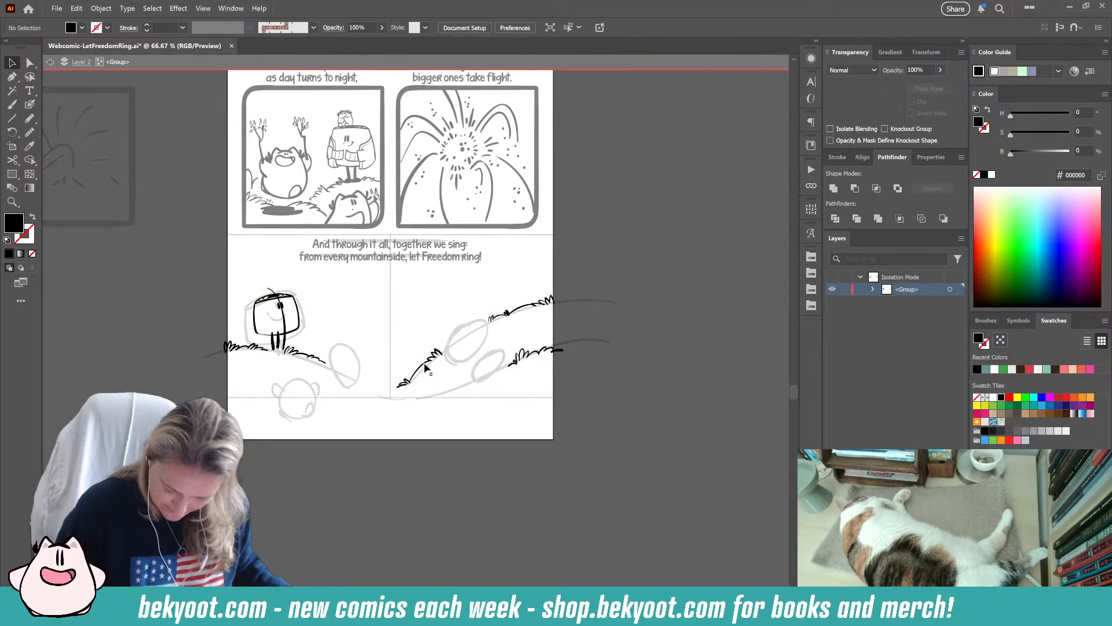
{"action": "scroll", "coordinate": [425, 402], "scroll_direction": "up", "scroll_amount": 1}
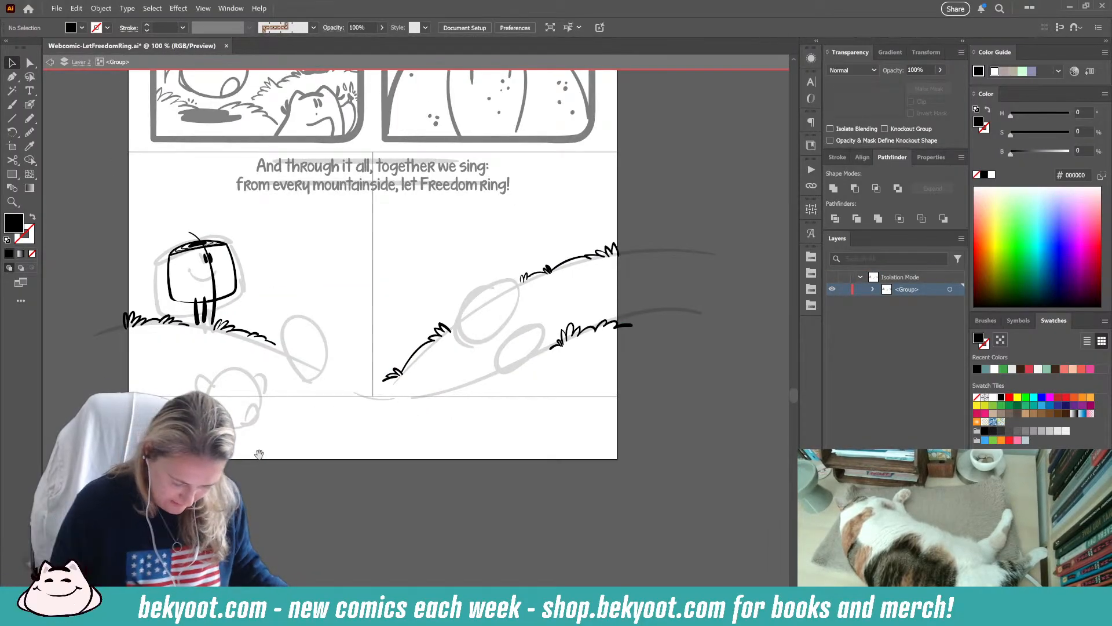
{"action": "left_click_drag", "start_coordinate": [302, 430], "coordinate": [398, 472]}
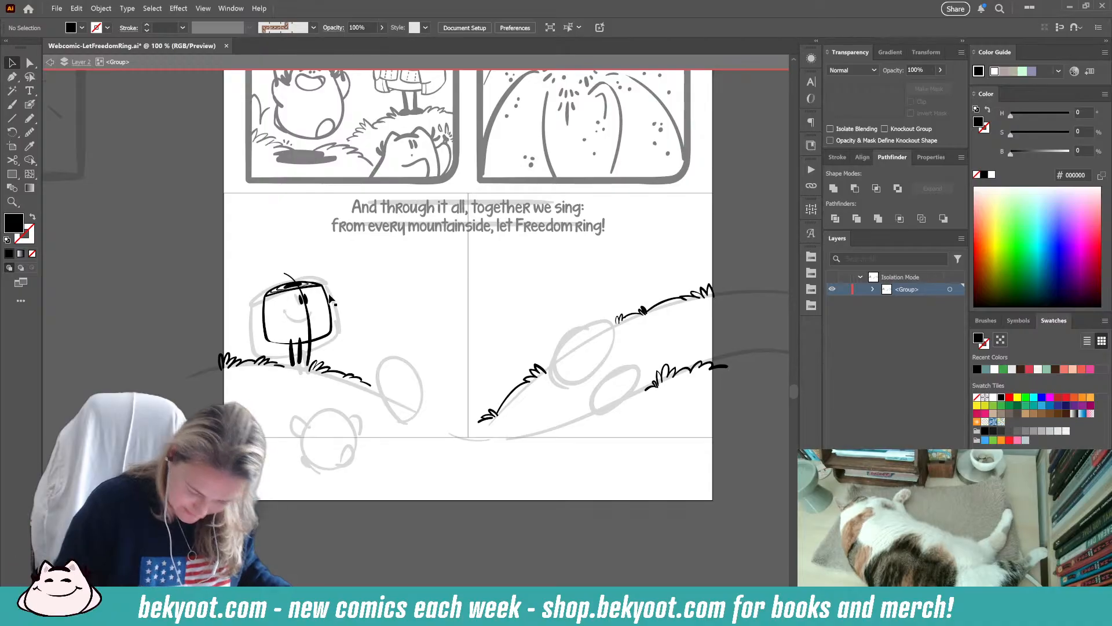
{"action": "scroll", "coordinate": [395, 368], "scroll_direction": "up", "scroll_amount": 1}
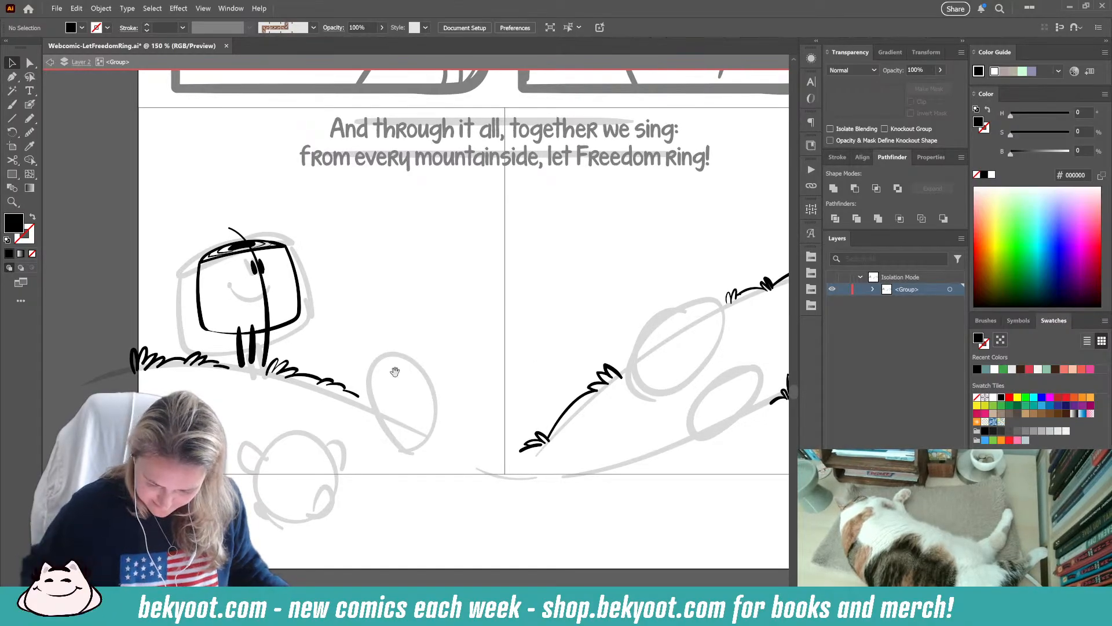
{"action": "left_click_drag", "start_coordinate": [510, 457], "coordinate": [376, 452]}
{"action": "left_click", "coordinate": [29, 104]}
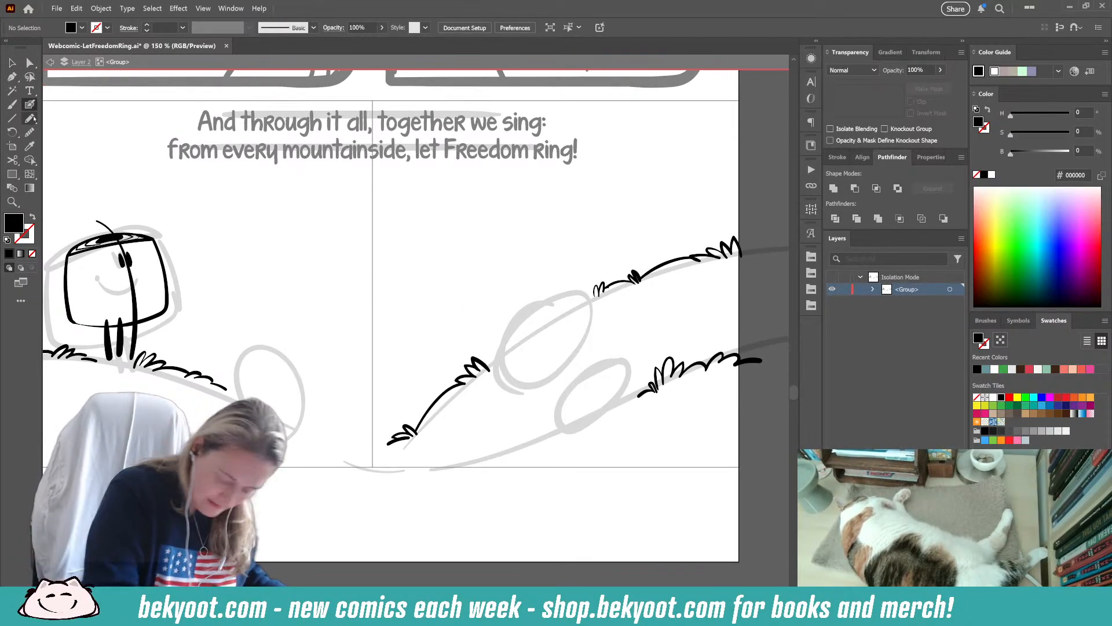
{"action": "mouse_move", "coordinate": [589, 309]}
{"action": "left_mouse_down"}
{"action": "mouse_move", "coordinate": [547, 298]}
{"action": "mouse_move", "coordinate": [526, 330]}
{"action": "mouse_move", "coordinate": [554, 337]}
{"action": "mouse_move", "coordinate": [575, 296]}
{"action": "mouse_move", "coordinate": [551, 292]}
{"action": "mouse_move", "coordinate": [522, 332]}
{"action": "mouse_move", "coordinate": [585, 338]}
{"action": "left_mouse_up"}
{"action": "key", "text": "ctrl+z"}
{"action": "mouse_move", "coordinate": [535, 304]}
{"action": "left_mouse_down"}
{"action": "mouse_move", "coordinate": [561, 295]}
{"action": "mouse_move", "coordinate": [588, 331]}
{"action": "left_mouse_up"}
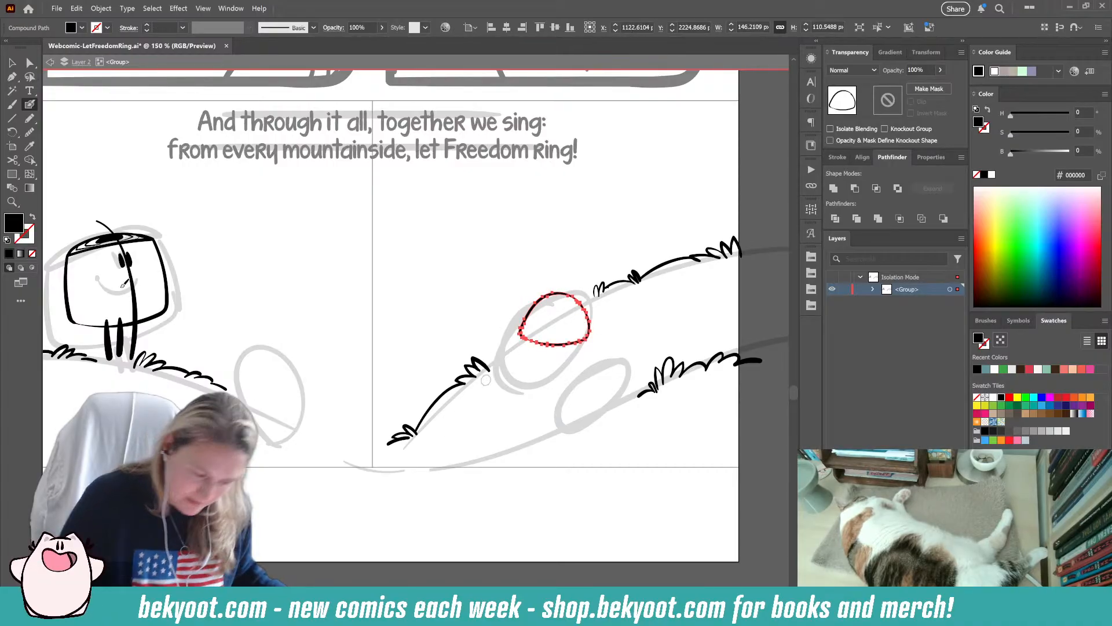
- Smooth the freshly inked dome outline slightly to reduce its anchor points
{"action": "key", "text": "ctrl+shift+s"}
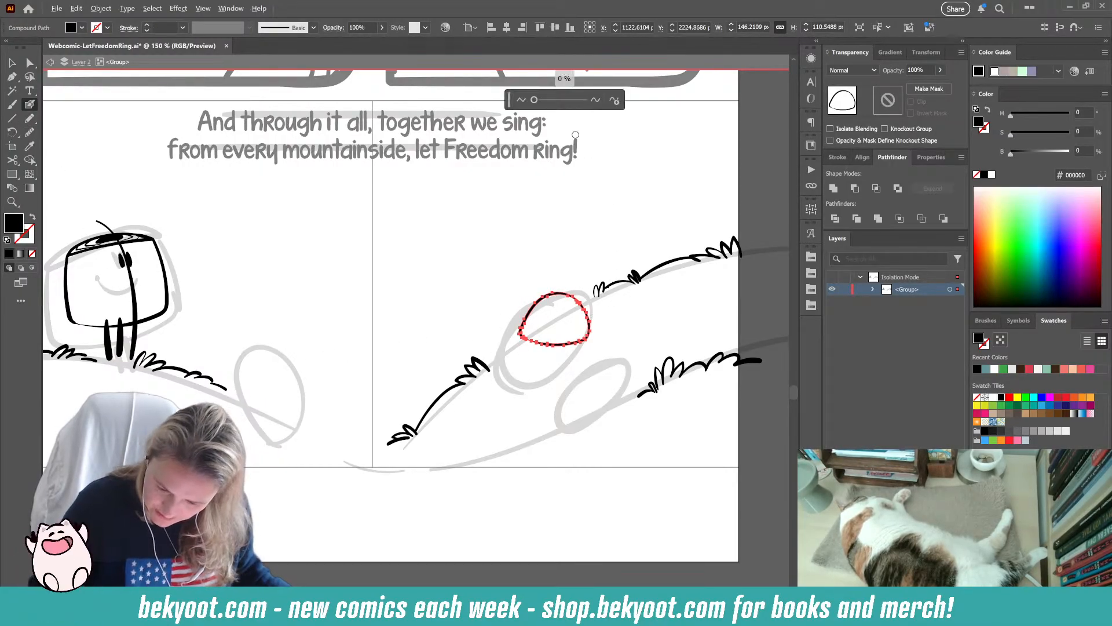
{"action": "left_click_drag", "start_coordinate": [534, 101], "coordinate": [539, 101]}
{"action": "left_click", "coordinate": [583, 309]}
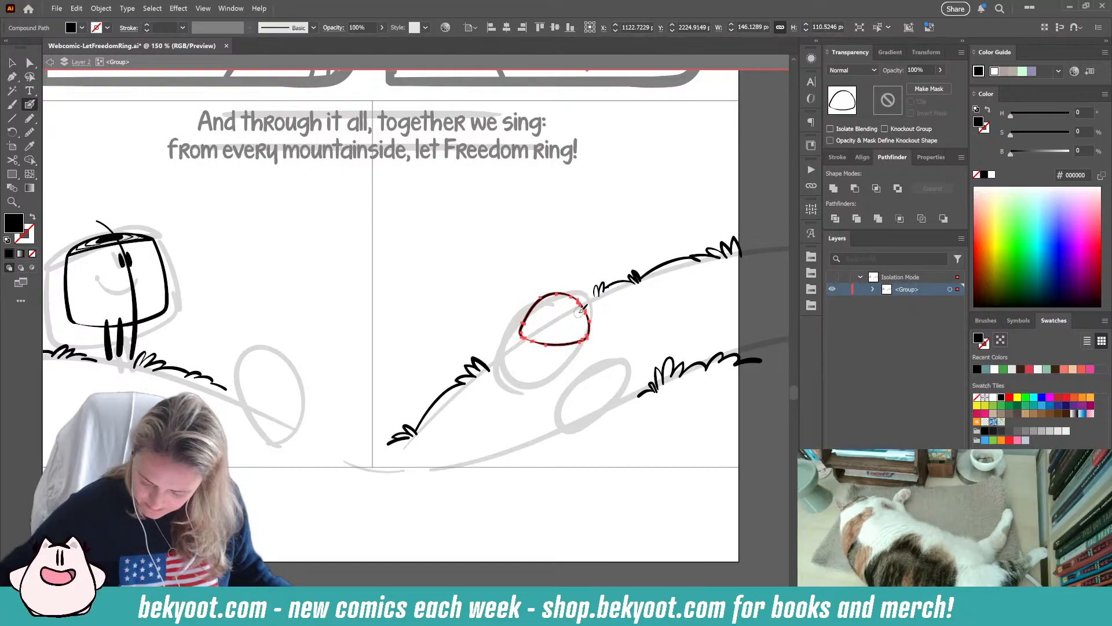
- Thicken the thin upper edge of the dome outline with extra brush strokes and smooth it again at 6%
{"action": "scroll", "coordinate": [583, 310], "scroll_direction": "up", "scroll_amount": 8}
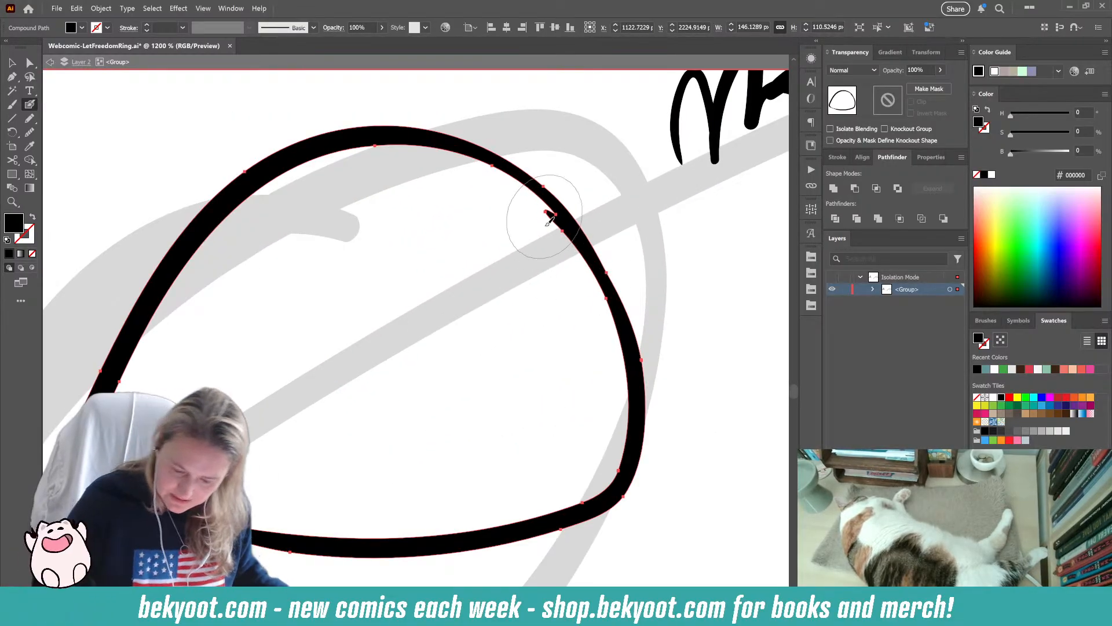
{"action": "mouse_move", "coordinate": [421, 141]}
{"action": "left_mouse_down"}
{"action": "mouse_move", "coordinate": [504, 170]}
{"action": "mouse_move", "coordinate": [560, 212]}
{"action": "mouse_move", "coordinate": [604, 266]}
{"action": "mouse_move", "coordinate": [631, 330]}
{"action": "left_mouse_up"}
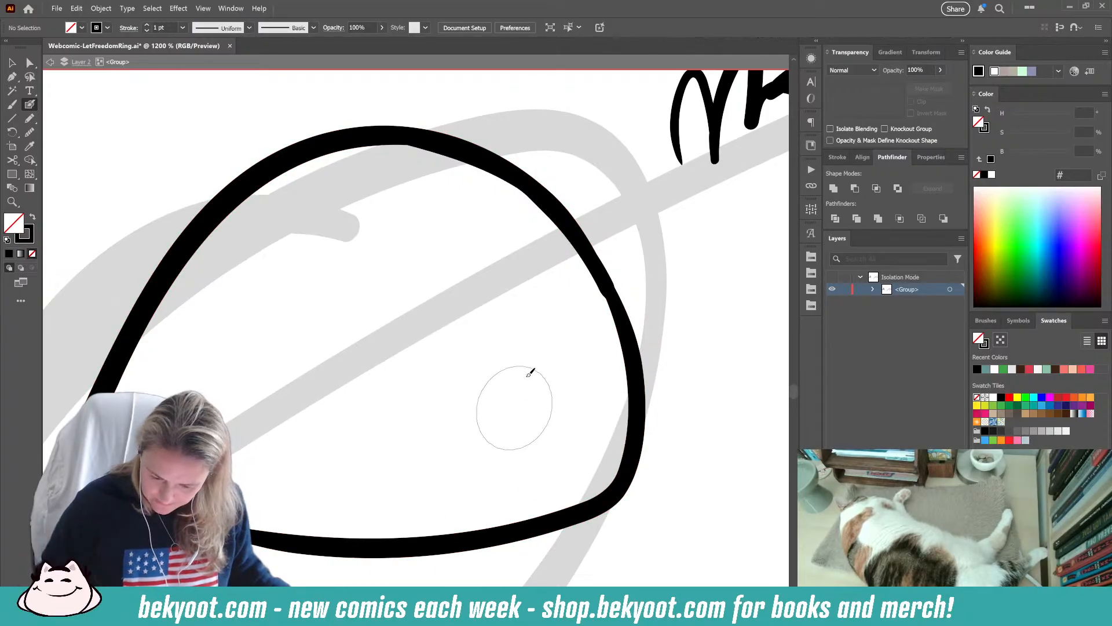
{"action": "left_click", "coordinate": [511, 180], "text": "ctrl"}
{"action": "key", "text": "ctrl+alt+s"}
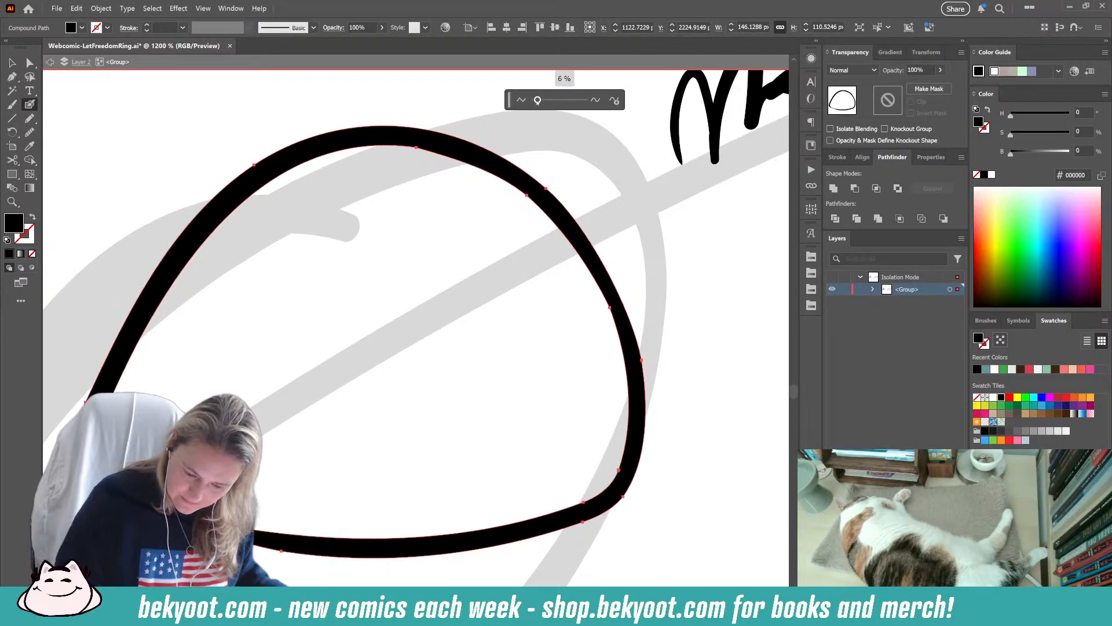
- Narrow the inked dome outline slightly by pulling its far side inward, keeping its height
{"action": "scroll", "coordinate": [380, 230], "scroll_direction": "down", "scroll_amount": 2}
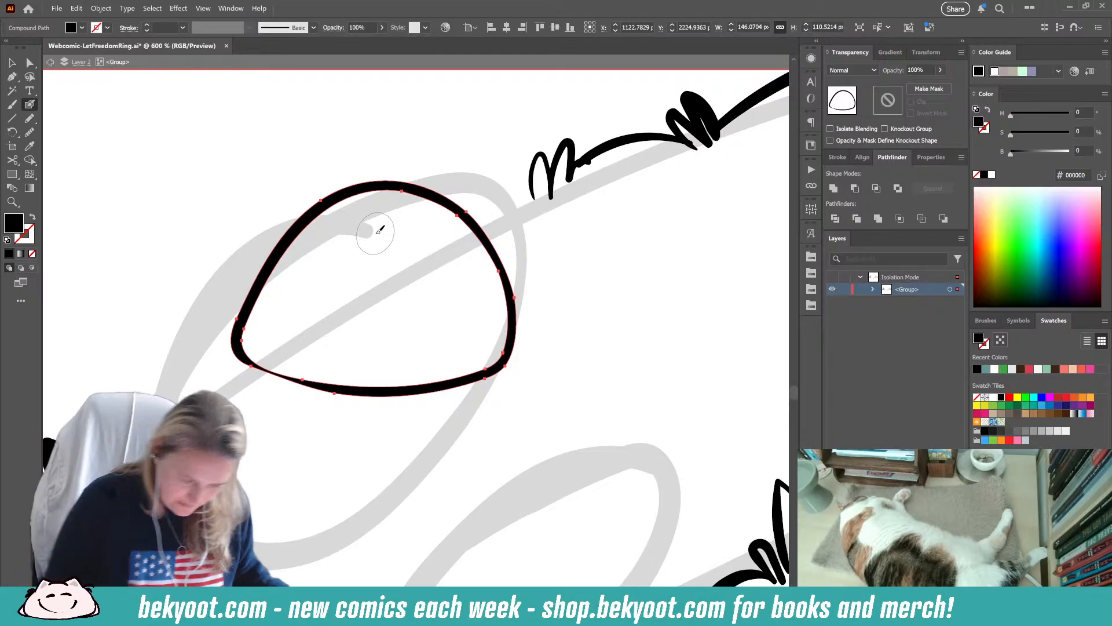
{"action": "key", "text": "v"}
{"action": "left_click_drag", "start_coordinate": [513, 291], "coordinate": [496, 293]}
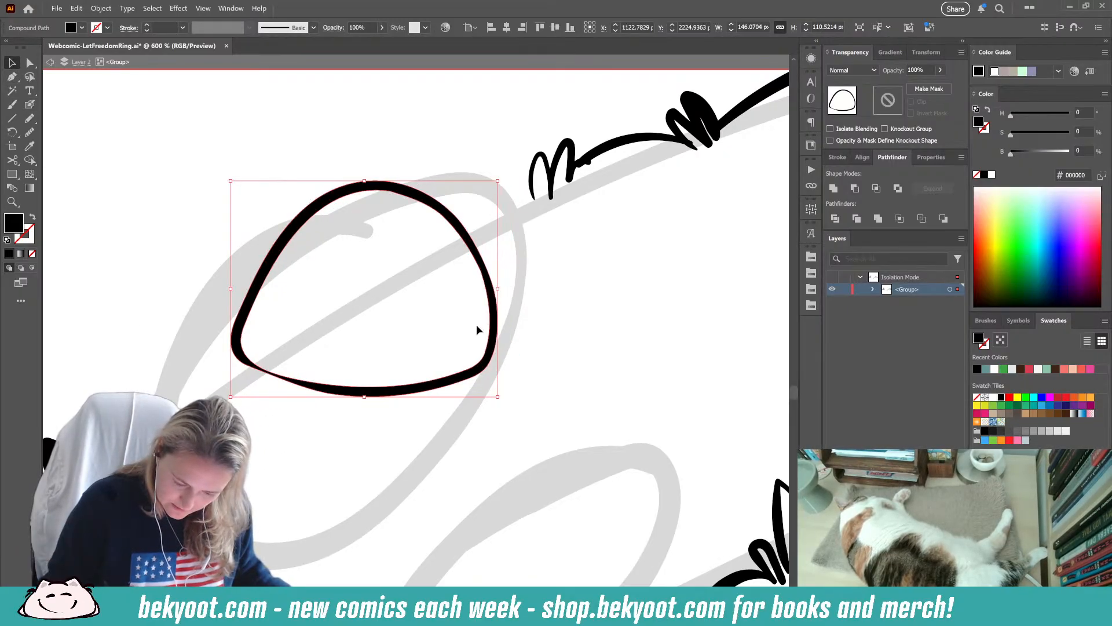
- With nothing selected, ink a curved vertical centre line through the dome, extending just past its upper and lower edges
{"action": "left_click", "coordinate": [30, 105]}
{"action": "key", "text": "ctrl+shift+a"}
{"action": "mouse_move", "coordinate": [394, 166]}
{"action": "left_mouse_down"}
{"action": "mouse_move", "coordinate": [330, 248]}
{"action": "mouse_move", "coordinate": [323, 398]}
{"action": "left_mouse_up"}
{"action": "key", "text": "Return"}
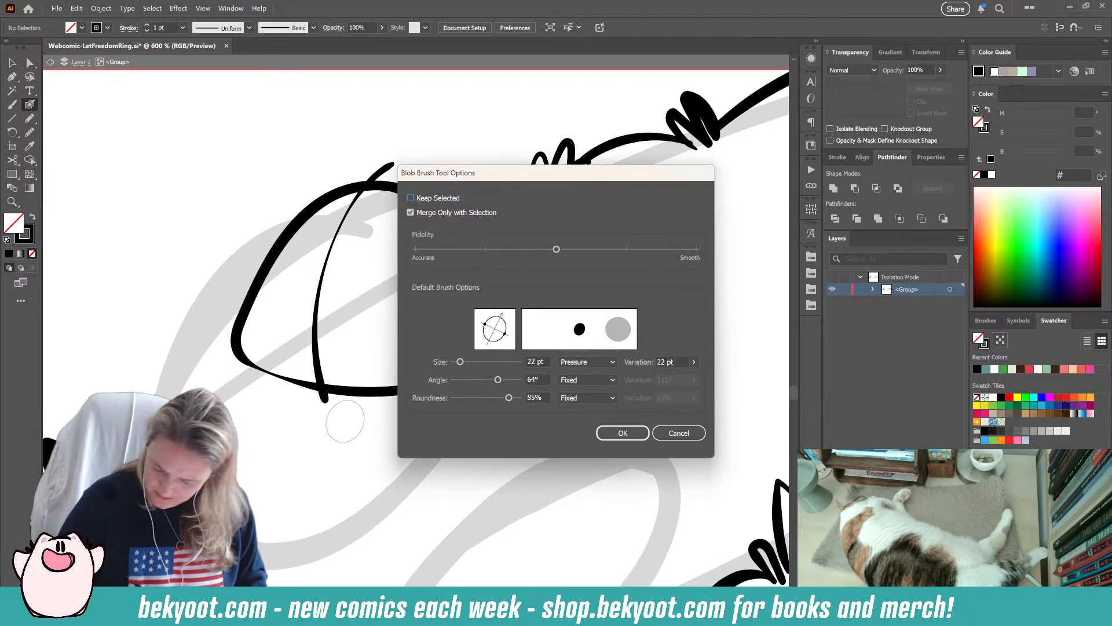
{"action": "key", "text": "Escape"}
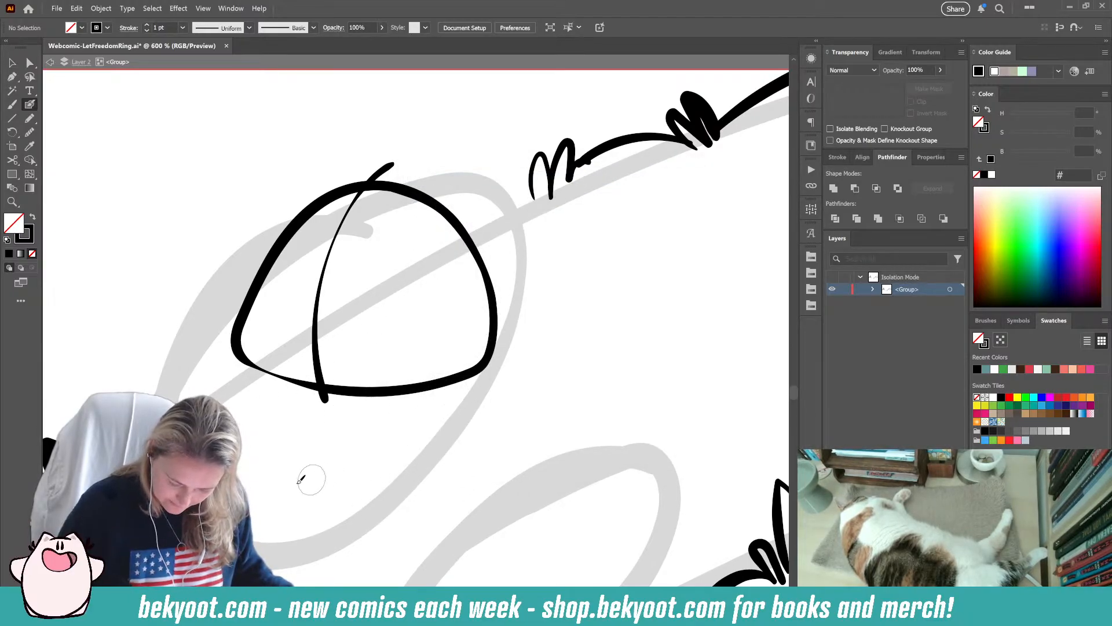
- Ink two slanted oval eyes inside the dome, one on each side of the centre line, redoing strokes that look off
{"action": "left_click_drag", "start_coordinate": [317, 257], "coordinate": [306, 277]}
{"action": "key", "text": "ctrl+z"}
{"action": "left_click_drag", "start_coordinate": [317, 255], "coordinate": [296, 298]}
{"action": "key", "text": "ctrl+z"}
{"action": "key", "text": "ctrl+z"}
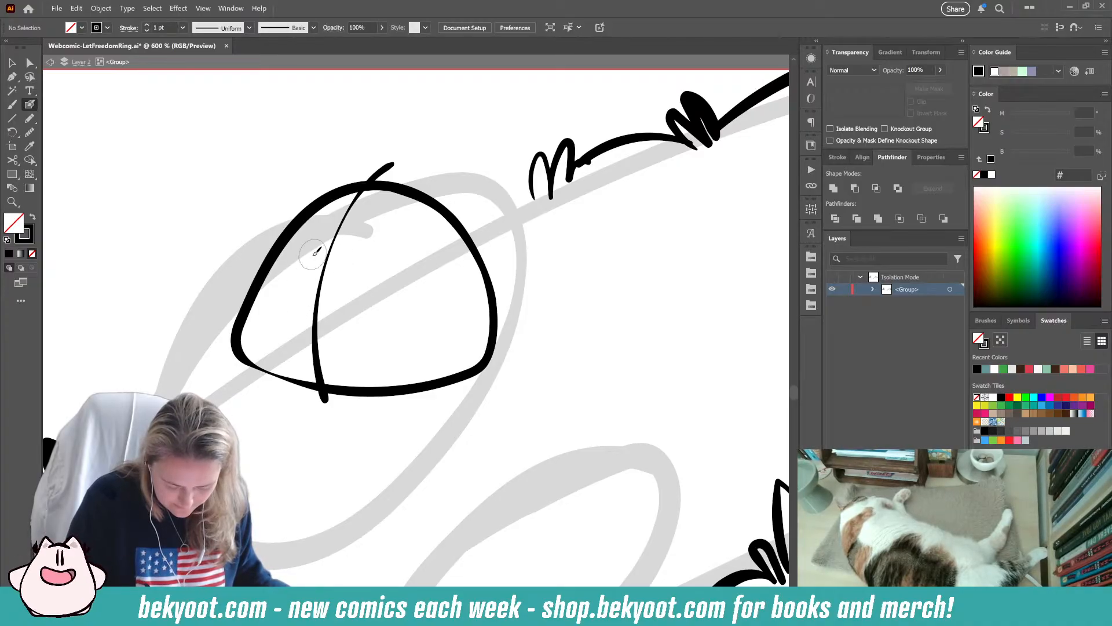
{"action": "left_click_drag", "start_coordinate": [311, 256], "coordinate": [297, 299]}
{"action": "key", "text": "ctrl+z"}
{"action": "mouse_move", "coordinate": [311, 257]}
{"action": "left_mouse_down"}
{"action": "mouse_move", "coordinate": [299, 298]}
{"action": "mouse_move", "coordinate": [336, 293]}
{"action": "mouse_move", "coordinate": [333, 311]}
{"action": "left_mouse_up"}
- Select both inked eyes and smooth their outlines slightly
{"action": "left_click", "coordinate": [305, 278], "text": "ctrl"}
{"action": "left_click", "coordinate": [335, 293], "text": "ctrl+shift"}
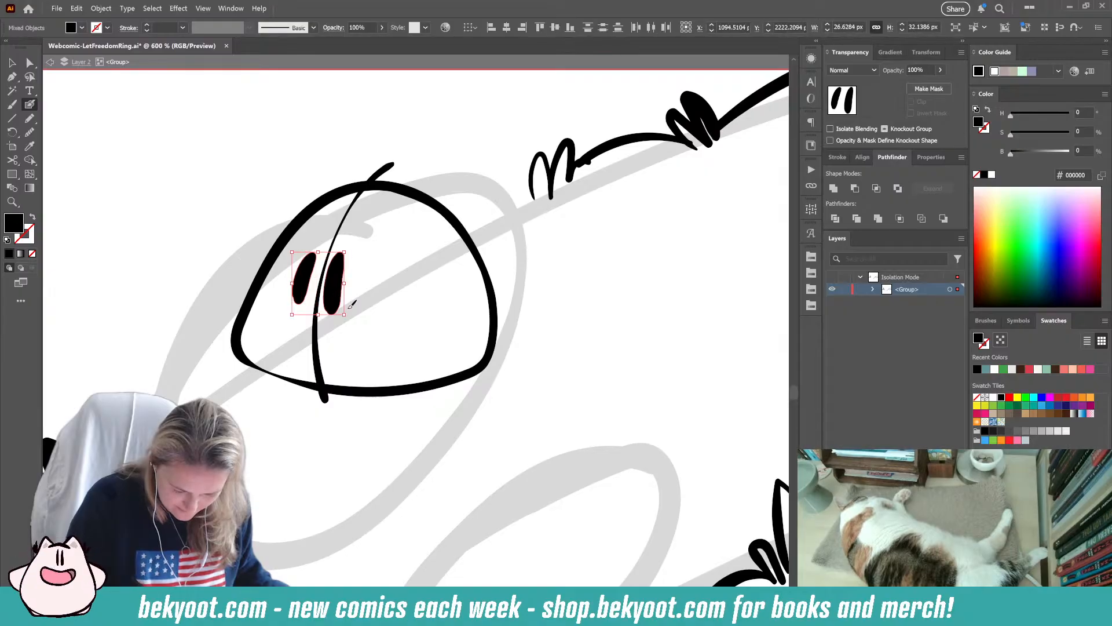
{"action": "key", "text": "ctrl+alt+s"}
{"action": "left_click_drag", "start_coordinate": [534, 100], "coordinate": [537, 100]}
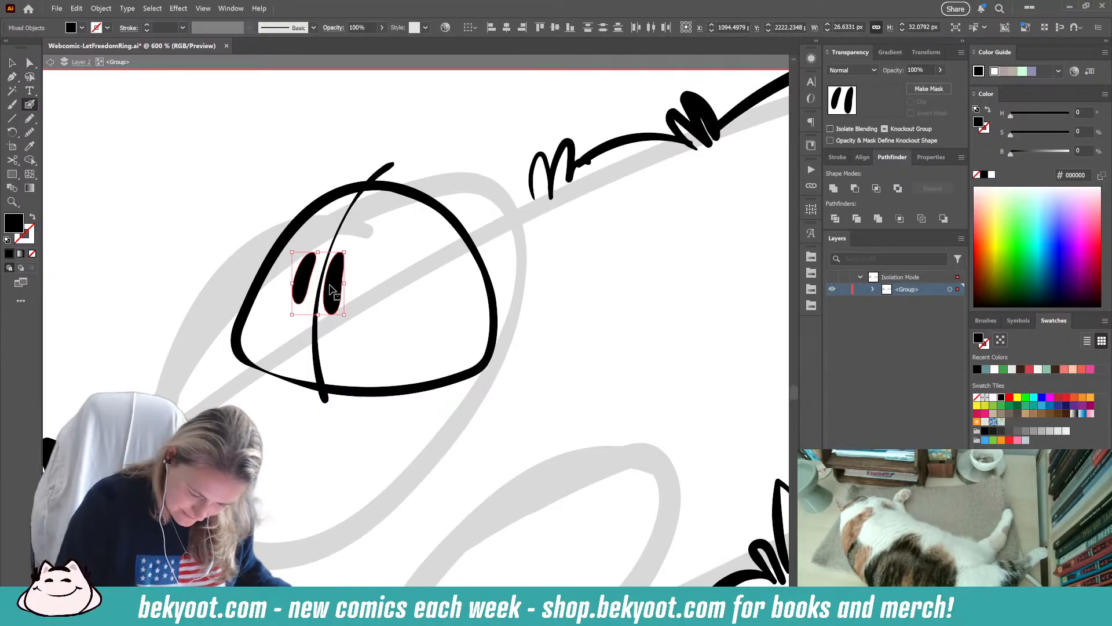
- Shorten the larger eye from its lower end so it better matches the other one
{"action": "left_click", "coordinate": [366, 290], "text": "ctrl"}
{"action": "left_click", "coordinate": [332, 295], "text": "ctrl"}
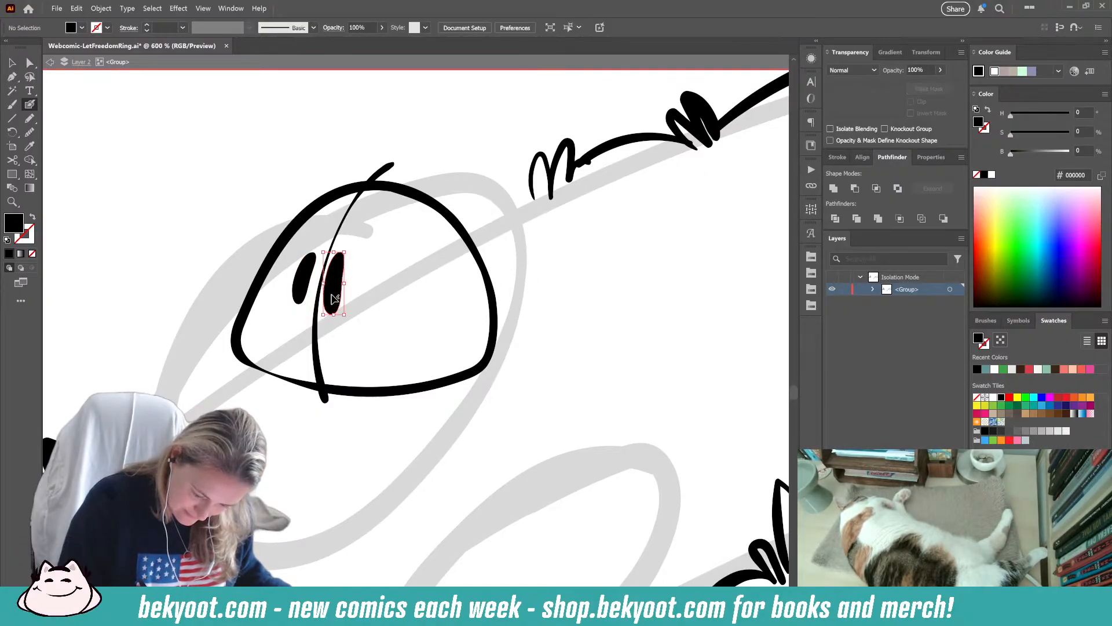
{"action": "mouse_move", "coordinate": [334, 315]}
{"action": "left_mouse_down"}
{"action": "mouse_move", "coordinate": [313, 278]}
{"action": "mouse_move", "coordinate": [327, 251]}
{"action": "mouse_move", "coordinate": [371, 235]}
{"action": "left_mouse_up"}
{"action": "left_click", "coordinate": [307, 278], "text": "ctrl"}
{"action": "left_click", "coordinate": [343, 232], "text": "ctrl"}
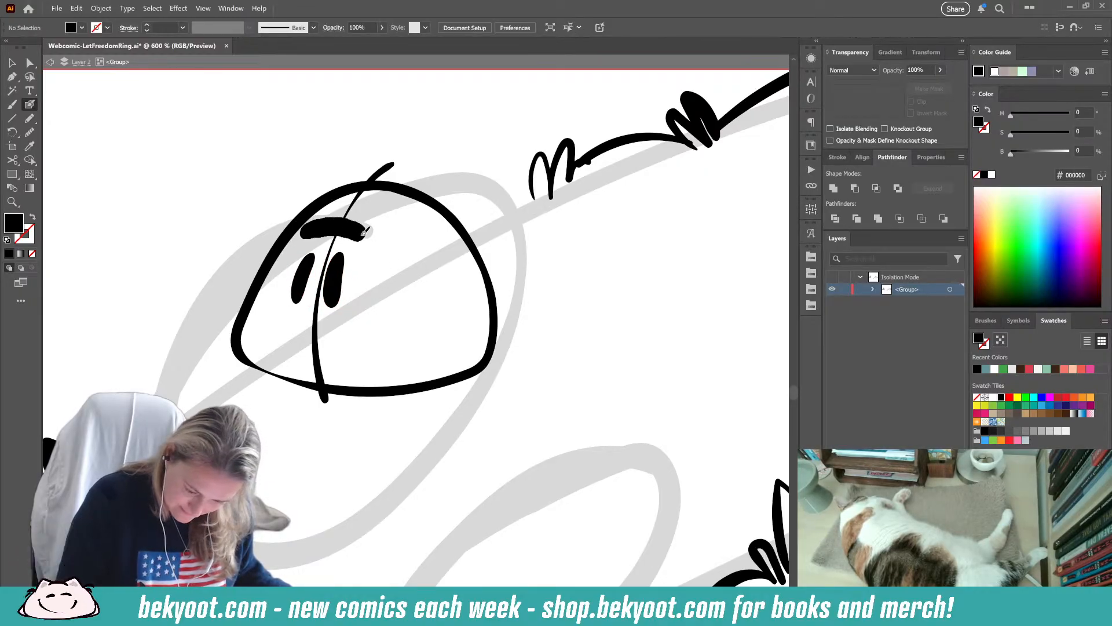
{"action": "key", "text": "ctrl+z"}
{"action": "mouse_move", "coordinate": [298, 240]}
{"action": "left_mouse_down"}
{"action": "mouse_move", "coordinate": [339, 220]}
{"action": "mouse_move", "coordinate": [369, 234]}
{"action": "mouse_move", "coordinate": [315, 231]}
{"action": "mouse_move", "coordinate": [366, 236]}
{"action": "mouse_move", "coordinate": [347, 204]}
{"action": "mouse_move", "coordinate": [379, 215]}
{"action": "left_mouse_up"}
{"action": "key", "text": "ctrl+z"}
{"action": "key", "text": "ctrl+z"}
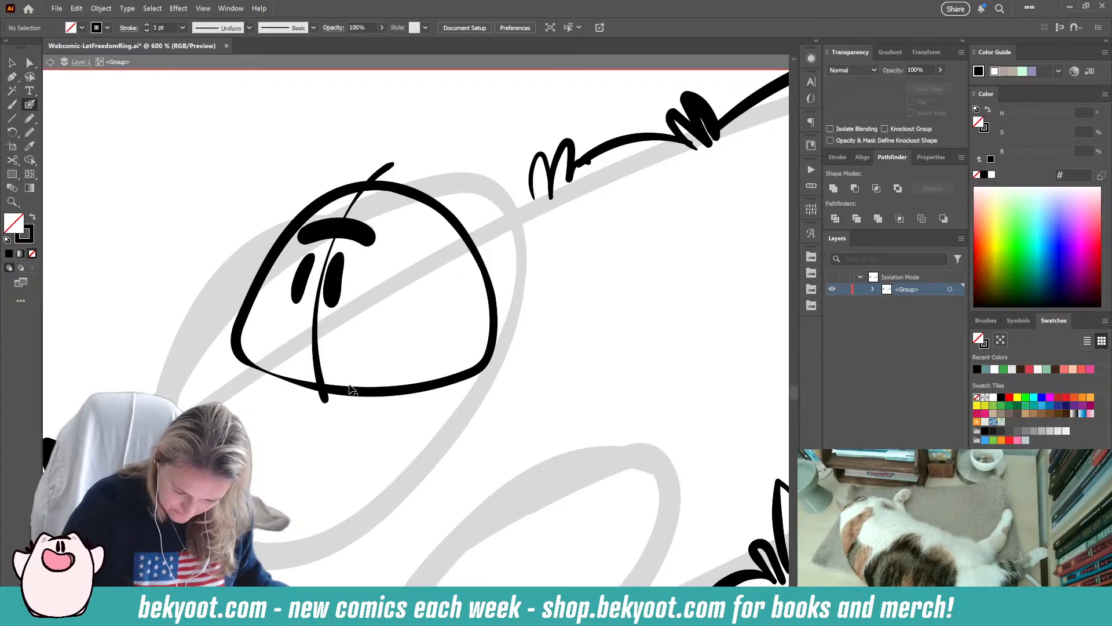
{"action": "key", "text": "ctrl+z"}
{"action": "key", "text": "shift+x"}
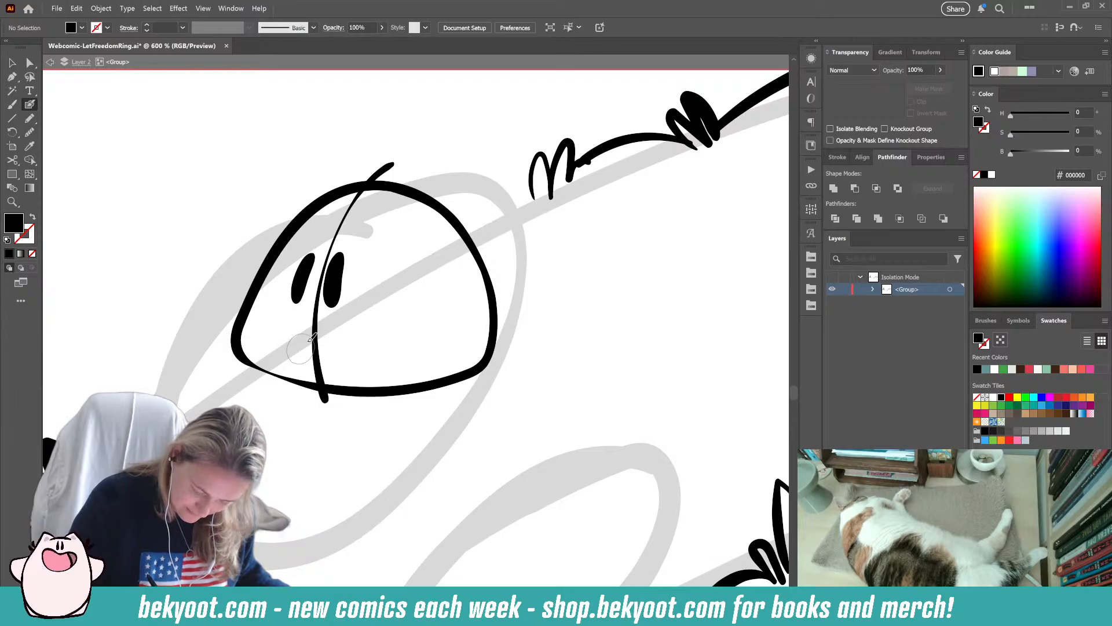
- Nudge the face's centre line slightly toward the smaller eye and ink two thick curved stripes above the eyes
{"action": "left_click_drag", "start_coordinate": [319, 323], "coordinate": [313, 318]}
{"action": "key", "text": "ctrl+shift+a"}
{"action": "mouse_move", "coordinate": [307, 244]}
{"action": "left_mouse_down"}
{"action": "mouse_move", "coordinate": [316, 226]}
{"action": "mouse_move", "coordinate": [342, 223]}
{"action": "mouse_move", "coordinate": [366, 245]}
{"action": "left_mouse_up"}
{"action": "mouse_move", "coordinate": [317, 213]}
{"action": "left_mouse_down"}
{"action": "mouse_move", "coordinate": [366, 208]}
{"action": "mouse_move", "coordinate": [323, 209]}
{"action": "mouse_move", "coordinate": [364, 215]}
{"action": "left_mouse_up"}
{"action": "key", "text": "ctrl+z"}
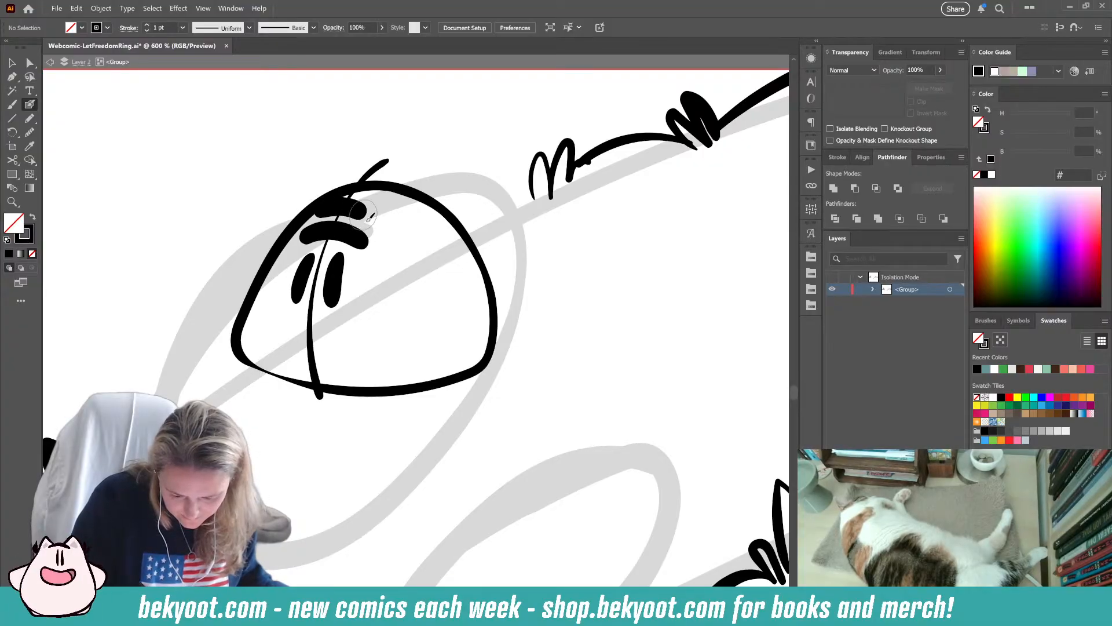
- Scale the dome-shaped head outline down slightly and reposition it around the face
{"action": "left_click", "coordinate": [493, 329], "text": "ctrl"}
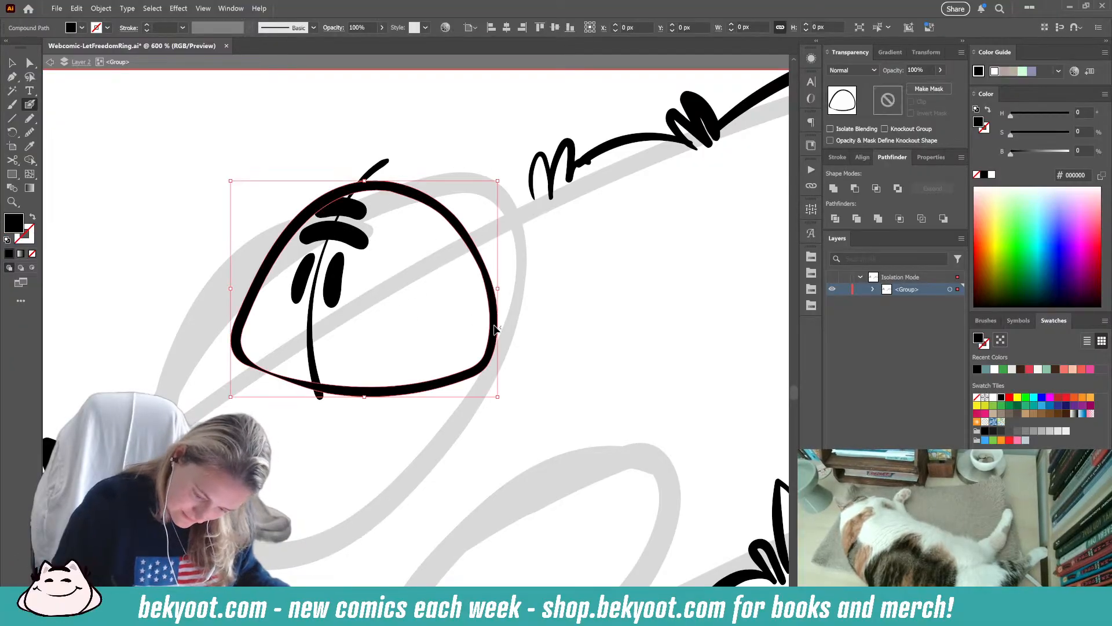
{"action": "left_click_drag", "start_coordinate": [498, 180], "coordinate": [482, 192]}
{"action": "left_click_drag", "start_coordinate": [438, 224], "coordinate": [411, 211]}
{"action": "left_click", "coordinate": [480, 224], "text": "ctrl"}
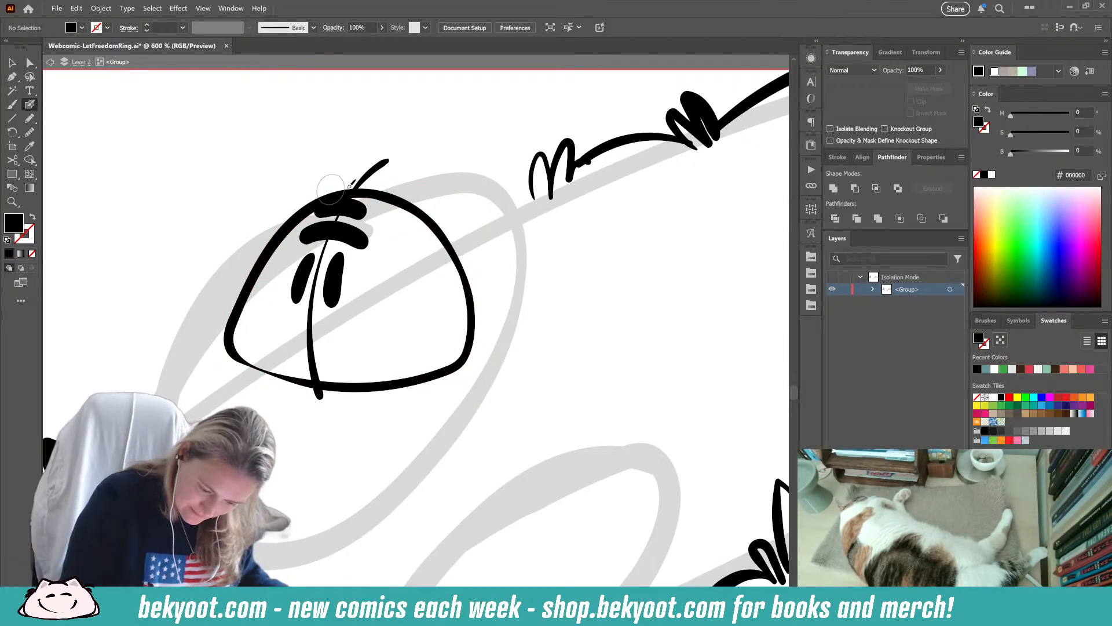
- Ink a tall pointed ear rising from the head's left side, redoing the first attempt
{"action": "mouse_move", "coordinate": [339, 191]}
{"action": "left_mouse_down"}
{"action": "mouse_move", "coordinate": [293, 155]}
{"action": "mouse_move", "coordinate": [275, 168]}
{"action": "mouse_move", "coordinate": [253, 207]}
{"action": "mouse_move", "coordinate": [235, 310]}
{"action": "left_mouse_up"}
{"action": "key", "text": "shift+x"}
{"action": "key", "text": "ctrl+z"}
{"action": "key", "text": "ctrl+z"}
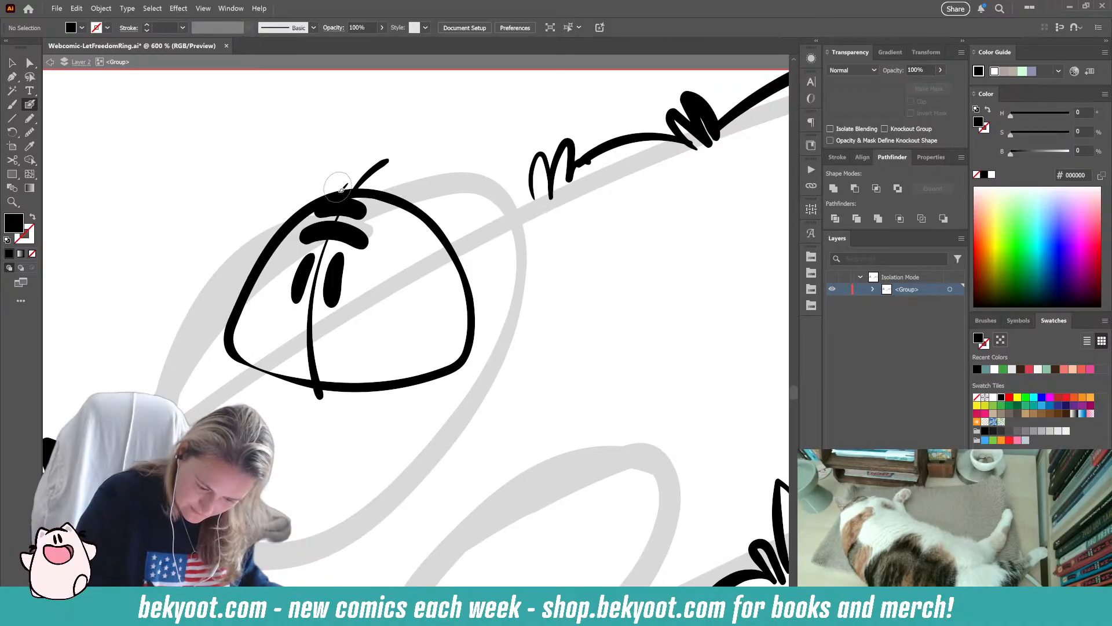
{"action": "mouse_move", "coordinate": [277, 177]}
{"action": "left_mouse_down"}
{"action": "mouse_move", "coordinate": [240, 273]}
{"action": "mouse_move", "coordinate": [231, 318]}
{"action": "left_mouse_up"}
{"action": "key", "text": "shift+x"}
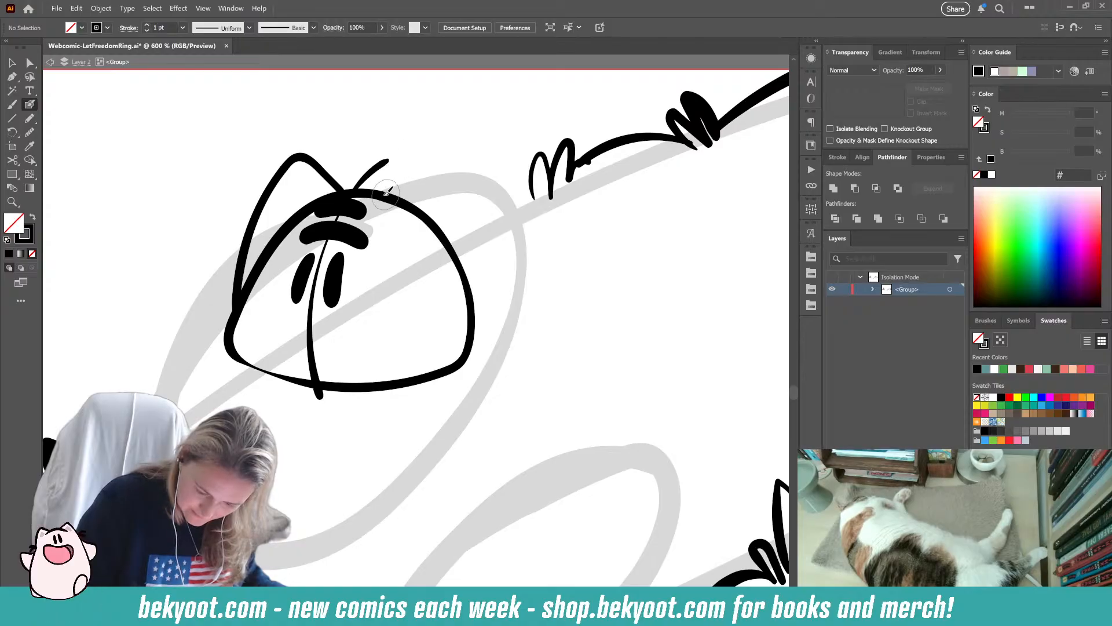
- Ink the matching pointed ear on the head's right side, with a thin inner curve and a small loop at its base
{"action": "mouse_move", "coordinate": [378, 205]}
{"action": "left_mouse_down"}
{"action": "mouse_move", "coordinate": [423, 169]}
{"action": "mouse_move", "coordinate": [479, 215]}
{"action": "mouse_move", "coordinate": [463, 320]}
{"action": "mouse_move", "coordinate": [441, 348]}
{"action": "left_mouse_up"}
{"action": "key", "text": "ctrl+z"}
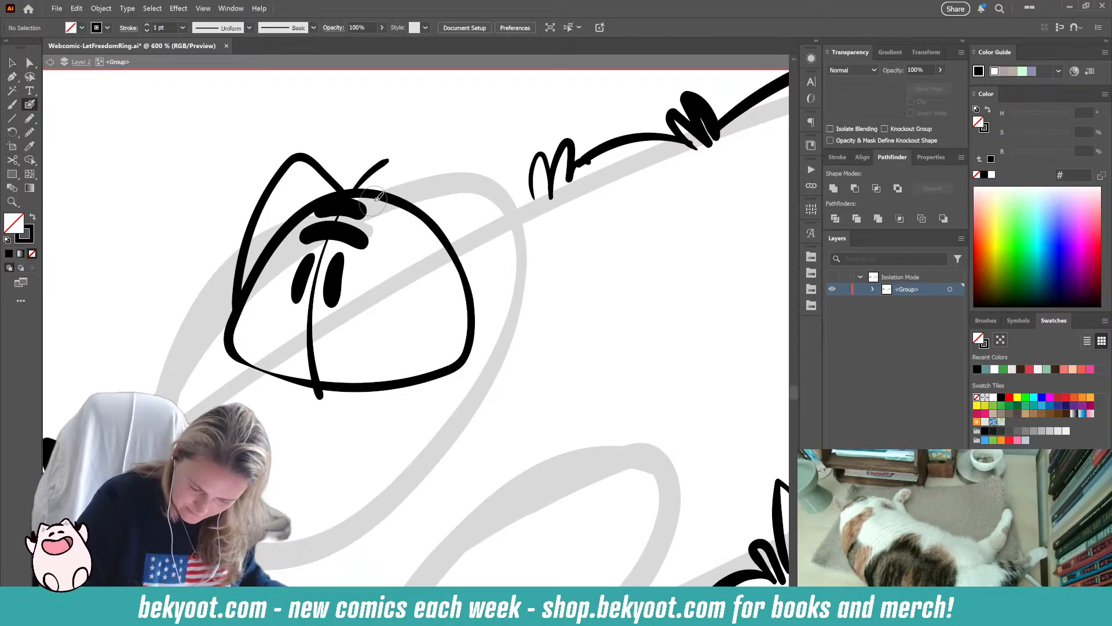
{"action": "mouse_move", "coordinate": [401, 177]}
{"action": "left_mouse_down"}
{"action": "mouse_move", "coordinate": [447, 155]}
{"action": "mouse_move", "coordinate": [460, 175]}
{"action": "mouse_move", "coordinate": [479, 276]}
{"action": "mouse_move", "coordinate": [440, 353]}
{"action": "left_mouse_up"}
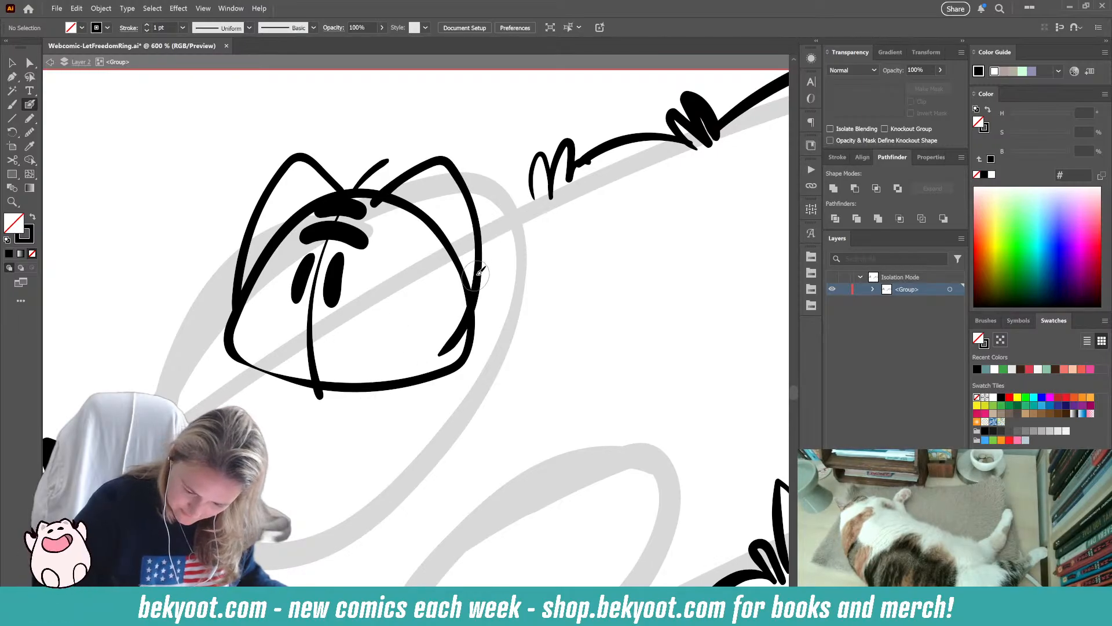
{"action": "left_click_drag", "start_coordinate": [443, 347], "coordinate": [441, 353]}
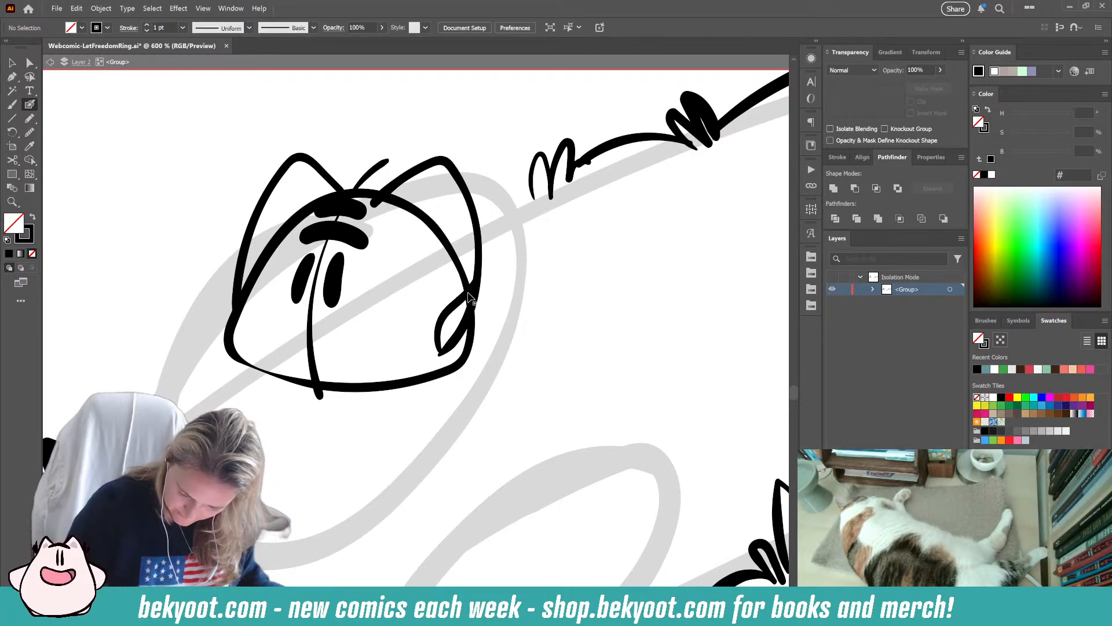
{"action": "key", "text": "ctrl+z"}
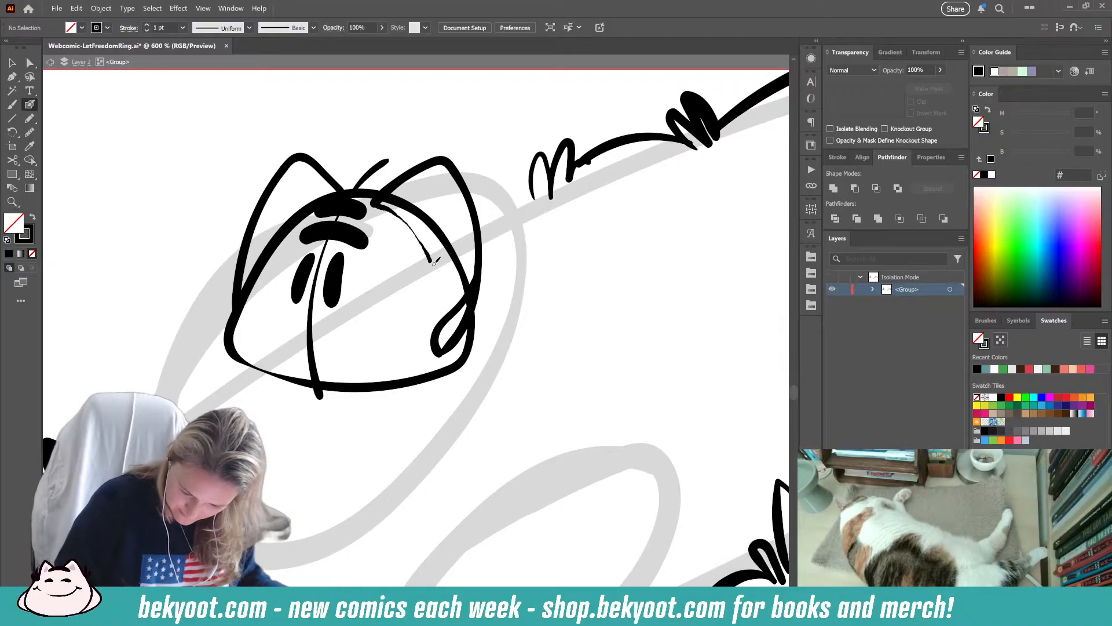
{"action": "left_click_drag", "start_coordinate": [445, 310], "coordinate": [445, 317]}
- Ink thick fur tufts on both cheeks of the head
{"action": "mouse_move", "coordinate": [234, 295]}
{"action": "left_mouse_down"}
{"action": "mouse_move", "coordinate": [208, 293]}
{"action": "mouse_move", "coordinate": [234, 301]}
{"action": "mouse_move", "coordinate": [234, 319]}
{"action": "mouse_move", "coordinate": [207, 324]}
{"action": "left_mouse_up"}
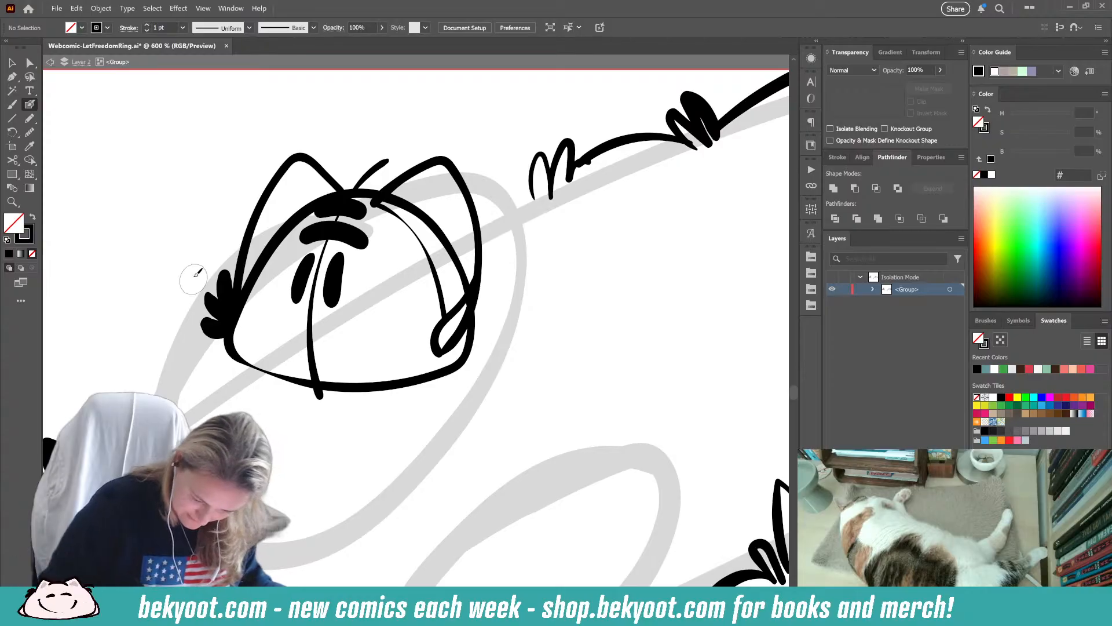
{"action": "mouse_move", "coordinate": [445, 349]}
{"action": "left_mouse_down"}
{"action": "mouse_move", "coordinate": [471, 339]}
{"action": "mouse_move", "coordinate": [471, 331]}
{"action": "mouse_move", "coordinate": [446, 361]}
{"action": "mouse_move", "coordinate": [475, 310]}
{"action": "mouse_move", "coordinate": [445, 355]}
{"action": "mouse_move", "coordinate": [461, 359]}
{"action": "mouse_move", "coordinate": [472, 336]}
{"action": "mouse_move", "coordinate": [448, 365]}
{"action": "mouse_move", "coordinate": [475, 372]}
{"action": "left_mouse_up"}
{"action": "key", "text": "ctrl+z"}
- Ink a curved smile and a small mark on the opposite cheek, redoing both with bolder strokes
{"action": "mouse_move", "coordinate": [402, 416]}
{"action": "left_mouse_down"}
{"action": "mouse_move", "coordinate": [388, 396]}
{"action": "mouse_move", "coordinate": [396, 358]}
{"action": "left_mouse_up"}
{"action": "left_click_drag", "start_coordinate": [274, 270], "coordinate": [277, 277]}
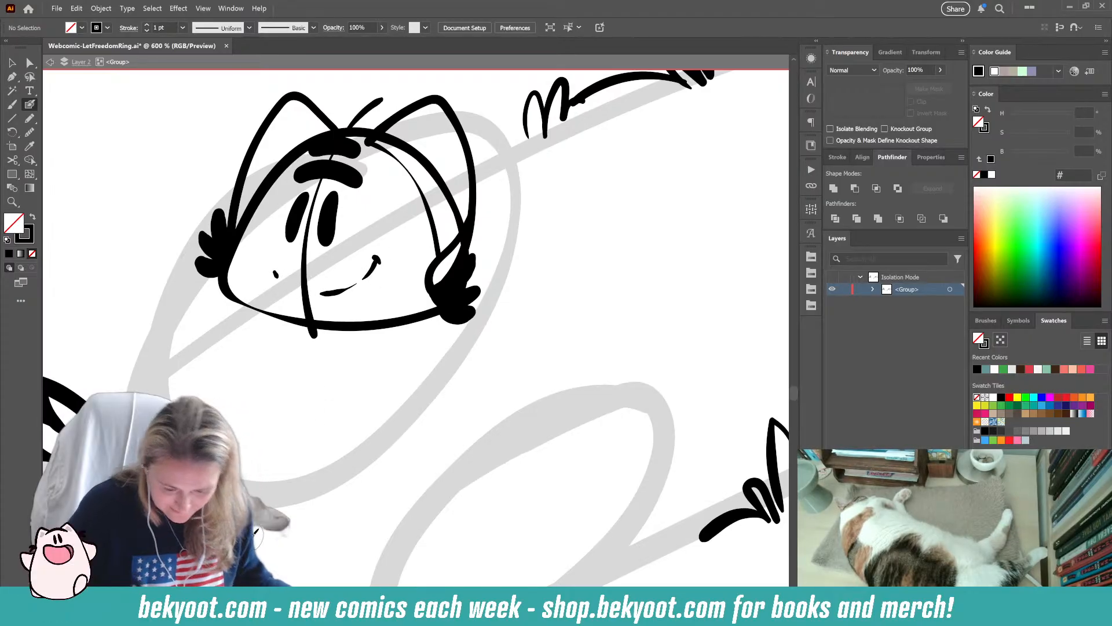
{"action": "key", "text": "ctrl+z"}
{"action": "key", "text": "ctrl+z"}
{"action": "key", "text": "ctrl+z"}
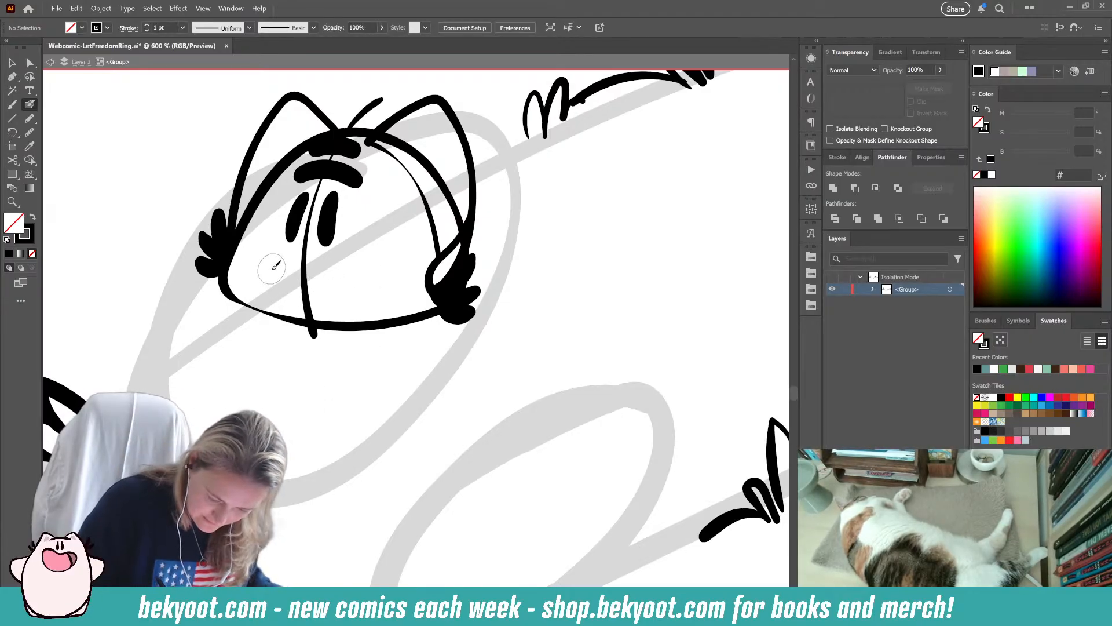
{"action": "left_click_drag", "start_coordinate": [272, 269], "coordinate": [281, 284]}
{"action": "left_click_drag", "start_coordinate": [378, 270], "coordinate": [381, 273]}
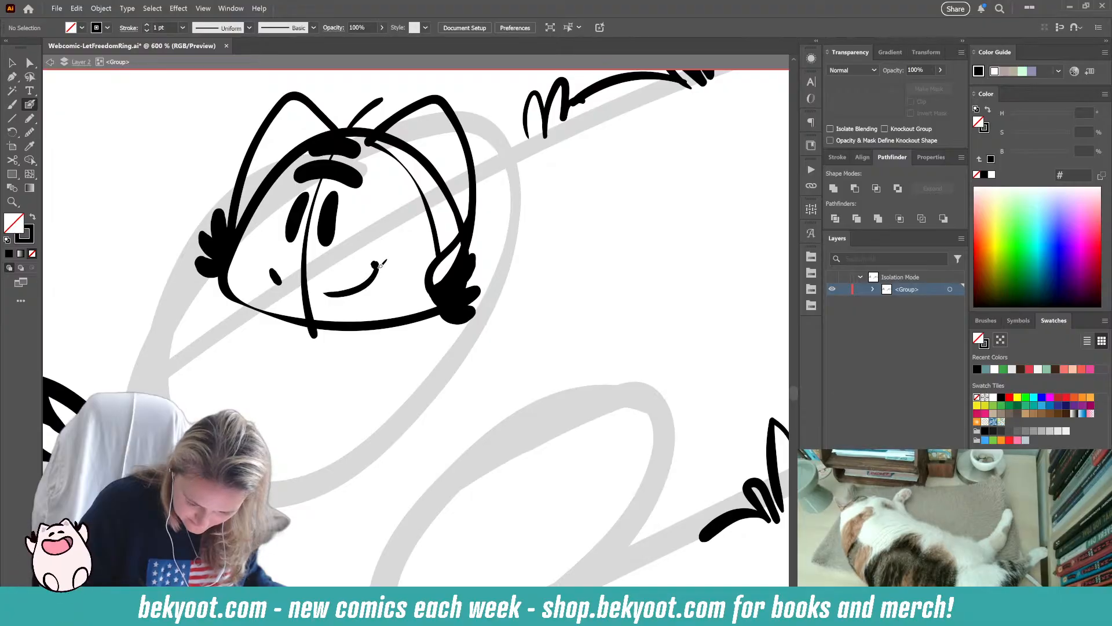
- Select the whole inked head, shrink and tilt it slightly, and shift it uphill over the oval sketch
{"action": "scroll", "coordinate": [346, 351], "scroll_direction": "down", "scroll_amount": 3}
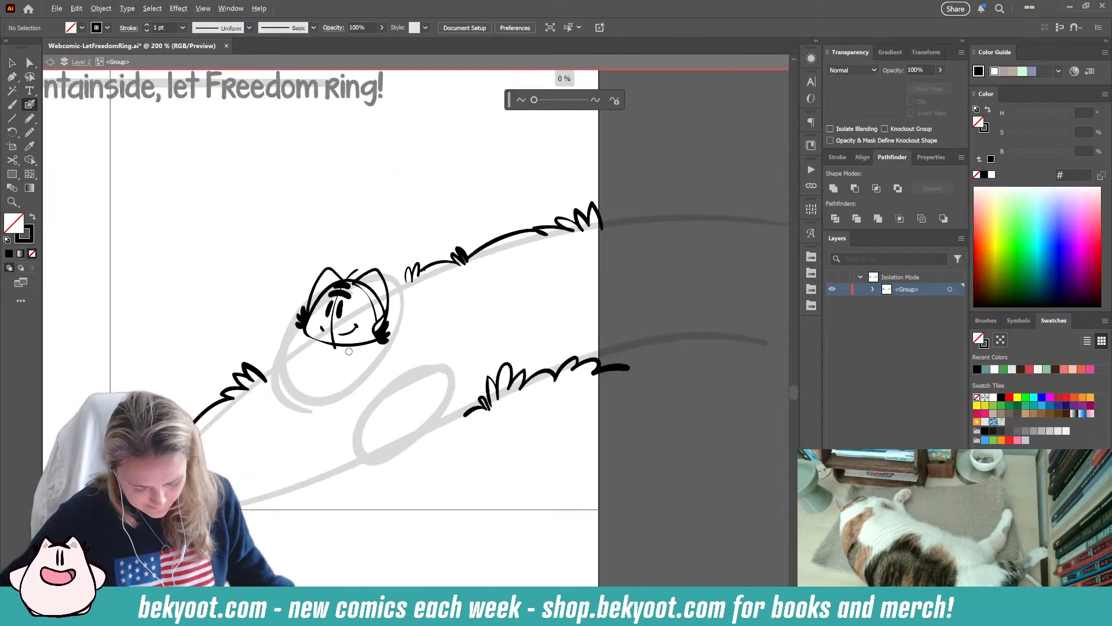
{"action": "left_click_drag", "start_coordinate": [318, 361], "coordinate": [323, 334]}
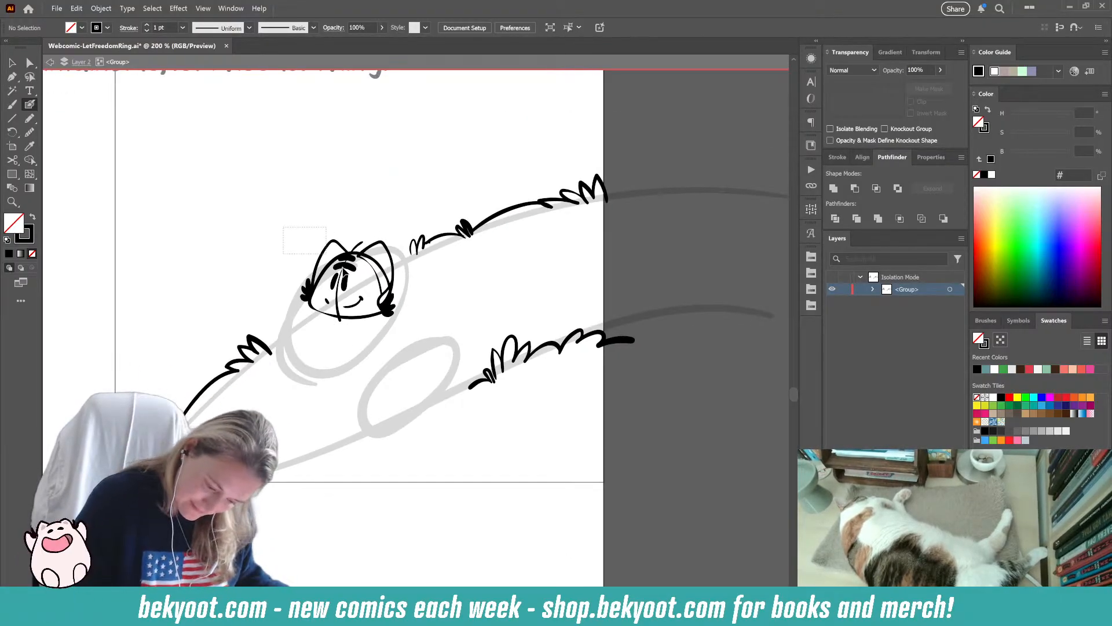
{"action": "left_click_drag", "start_coordinate": [327, 253], "coordinate": [404, 293]}
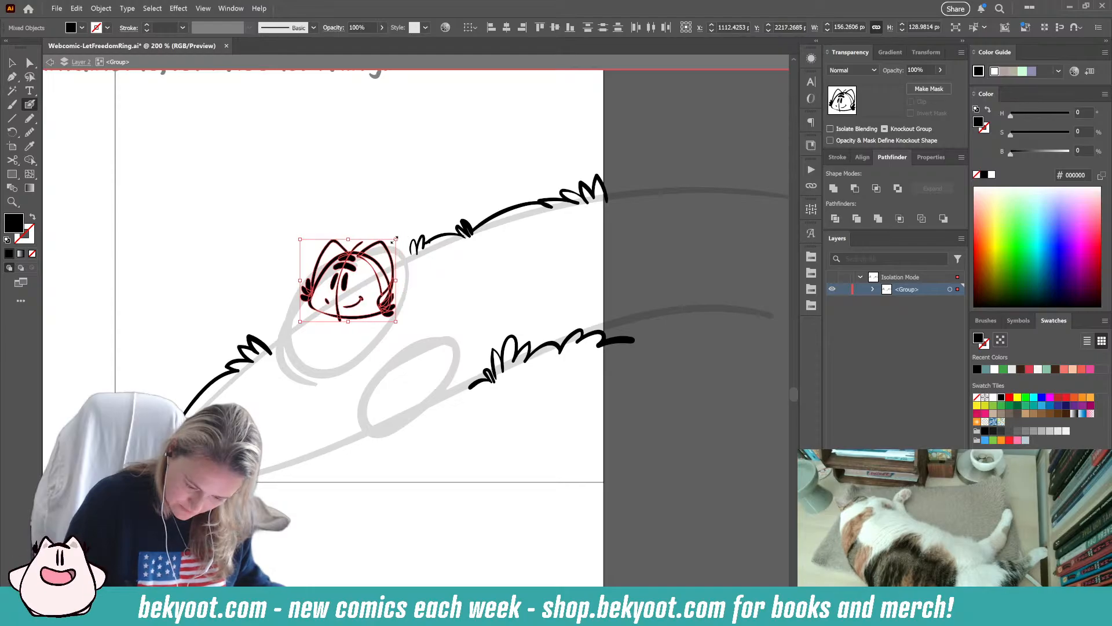
{"action": "left_click_drag", "start_coordinate": [399, 238], "coordinate": [370, 253]}
{"action": "left_click", "coordinate": [328, 366], "text": "ctrl"}
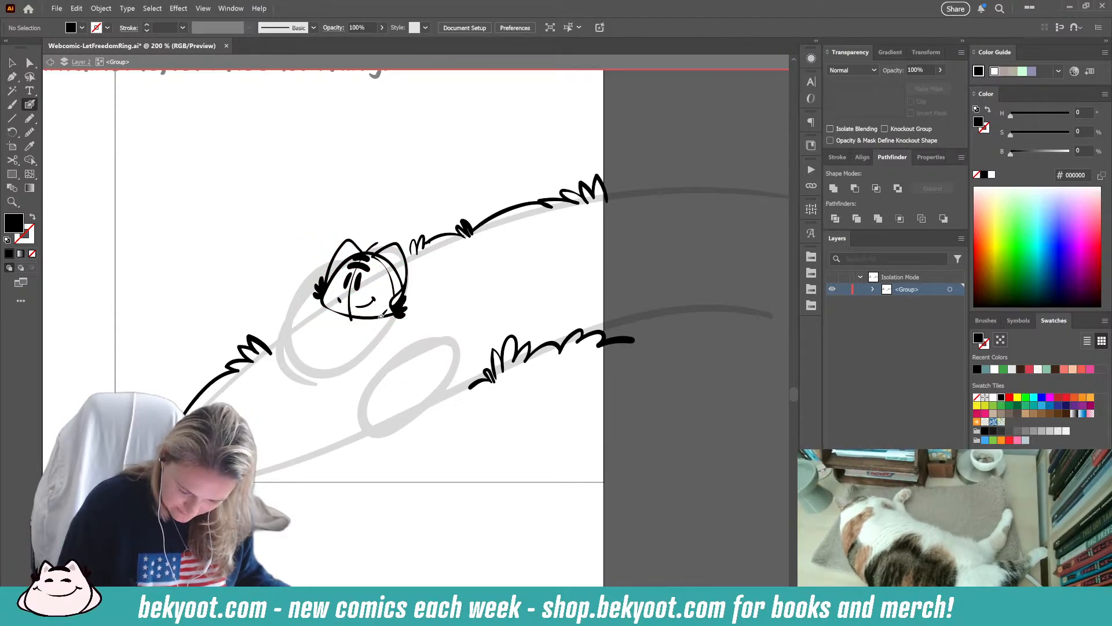
- Ink a rounded body beneath the head along the oval sketch, redrawing the back curve until it fits
{"action": "left_click_drag", "start_coordinate": [379, 318], "coordinate": [372, 344]}
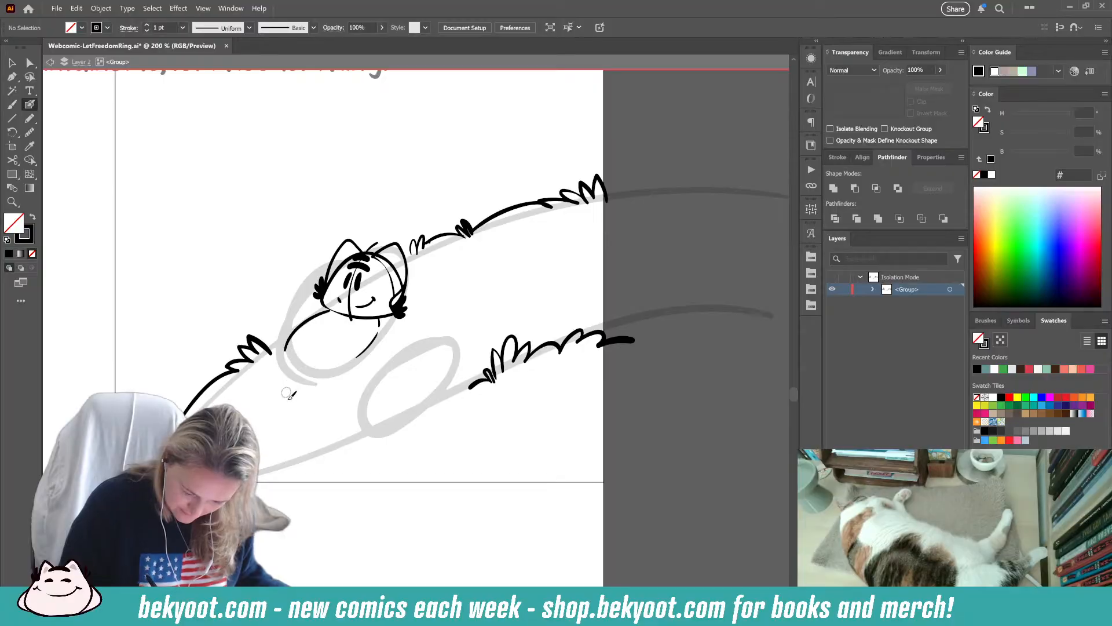
{"action": "key", "text": "ctrl+z"}
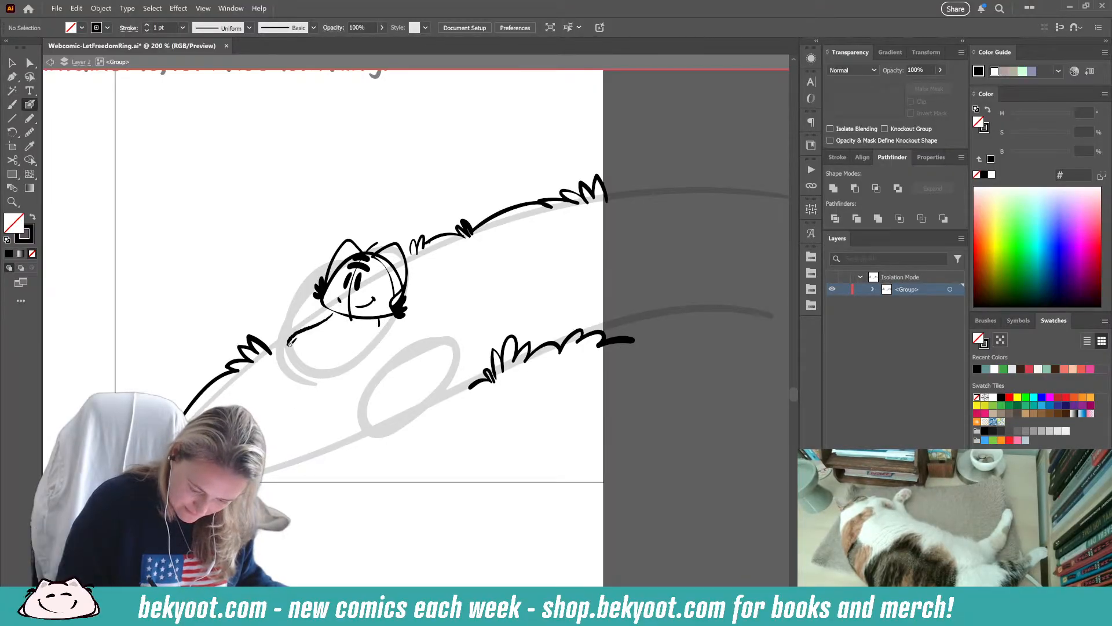
{"action": "key", "text": "ctrl+z"}
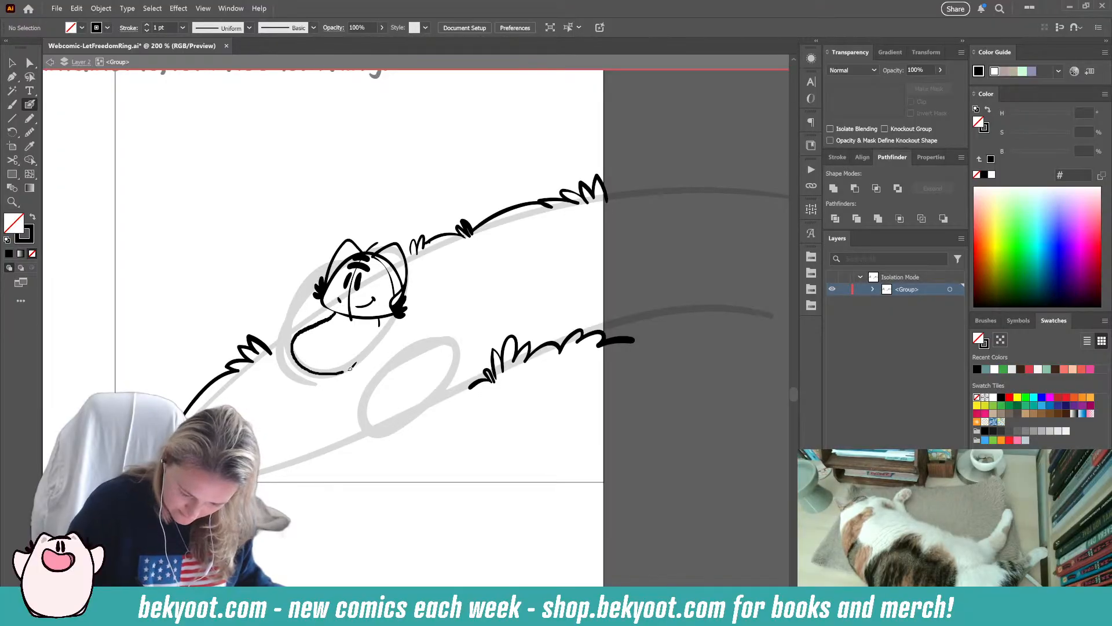
{"action": "left_click_drag", "start_coordinate": [381, 335], "coordinate": [387, 308]}
{"action": "key", "text": "ctrl+z"}
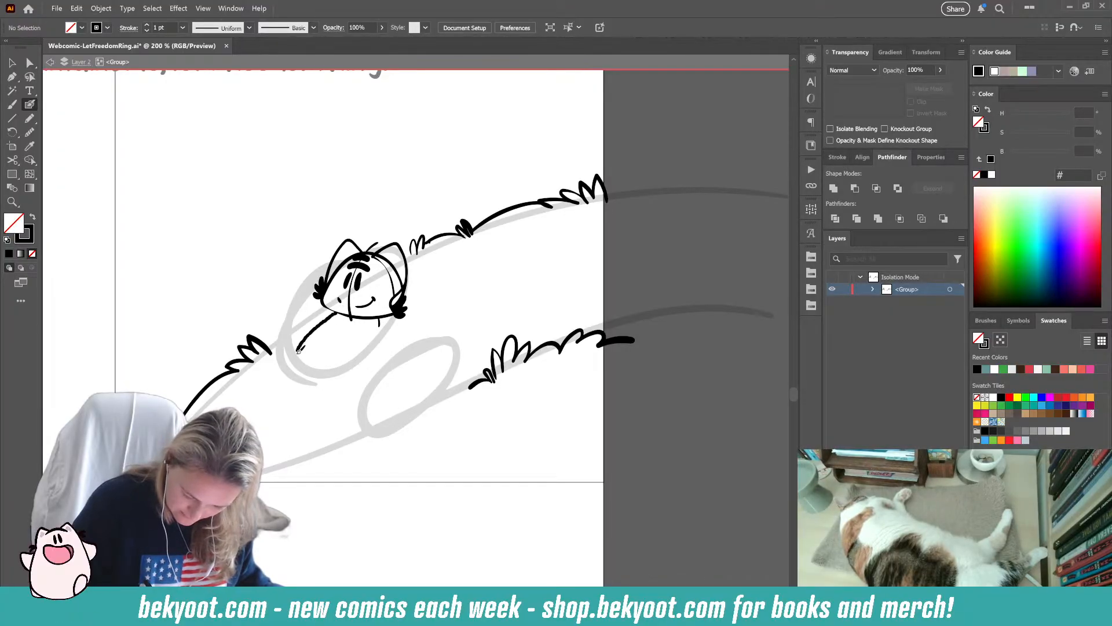
{"action": "left_click_drag", "start_coordinate": [379, 342], "coordinate": [387, 314]}
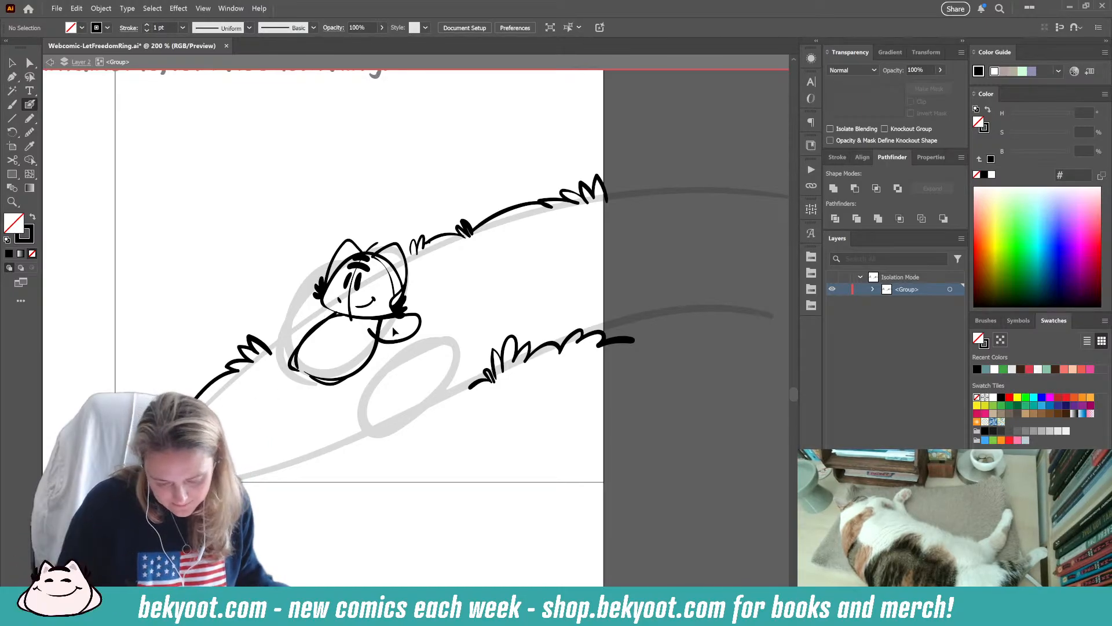
- Replace the outstretched arm with one folded across the chest, and ink the second arm and short strokes beneath the body
{"action": "key", "text": "ctrl+z"}
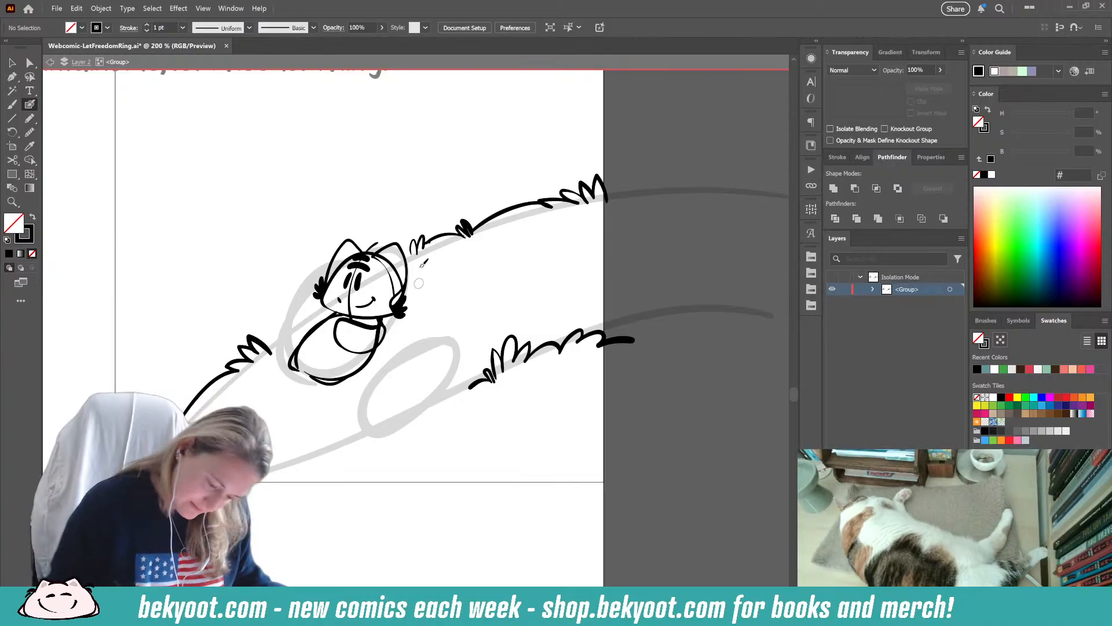
{"action": "key", "text": "ctrl+z"}
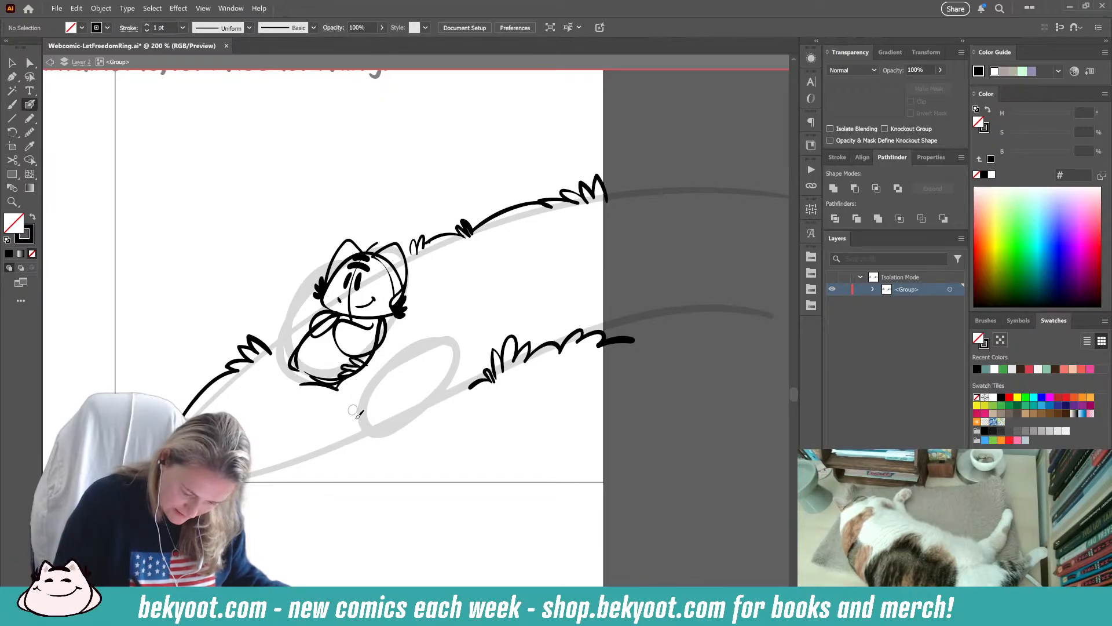
- Redo the short strokes beneath the body, add fur strokes along the back, and ink grass blades beside the head
{"action": "key", "text": "ctrl+z"}
{"action": "left_click_drag", "start_coordinate": [312, 383], "coordinate": [348, 384]}
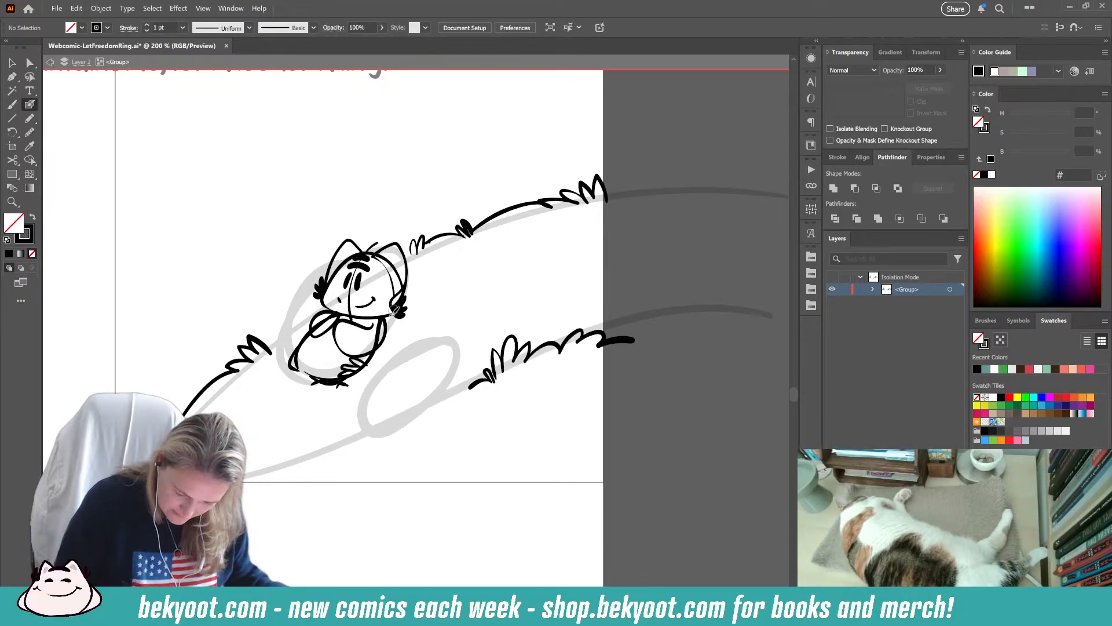
{"action": "mouse_move", "coordinate": [384, 329]}
{"action": "left_mouse_down"}
{"action": "mouse_move", "coordinate": [380, 349]}
{"action": "mouse_move", "coordinate": [387, 331]}
{"action": "left_mouse_up"}
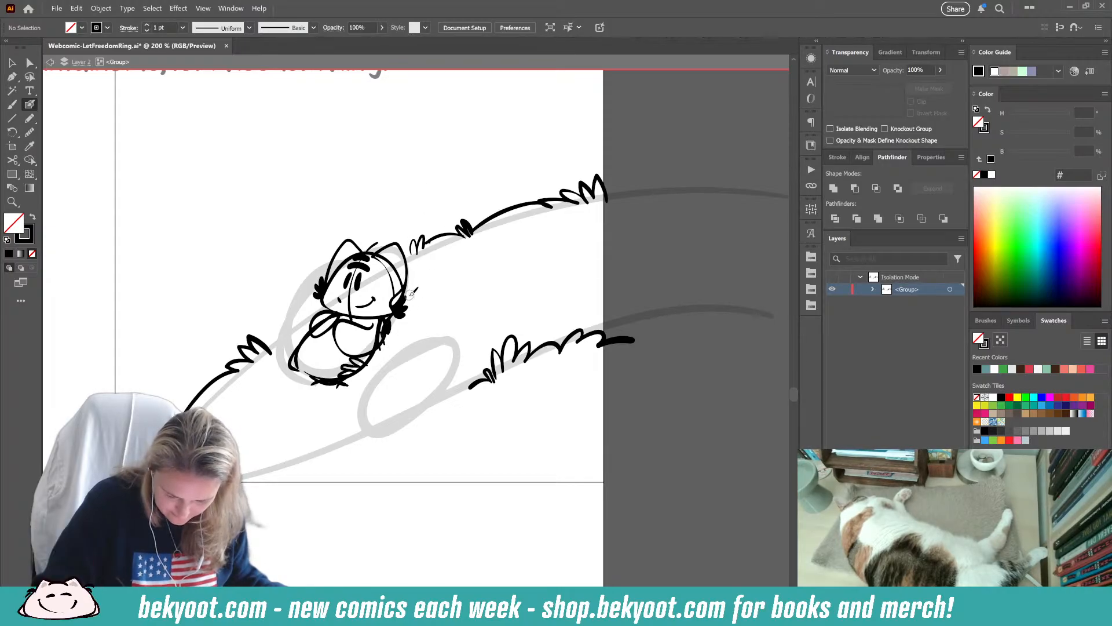
{"action": "left_click_drag", "start_coordinate": [406, 292], "coordinate": [405, 267]}
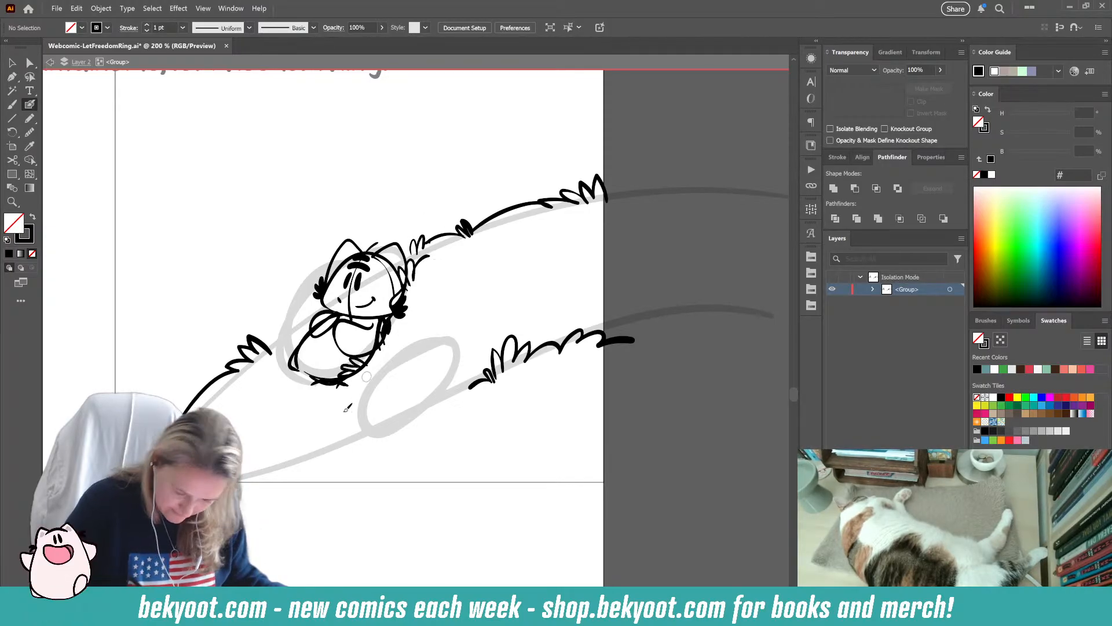
- Select the whole cat-eared character with its adjoining grass and tilt it to recline along the hillside
{"action": "left_click_drag", "start_coordinate": [269, 215], "coordinate": [398, 387]}
{"action": "left_click", "coordinate": [265, 346], "text": "ctrl+shift"}
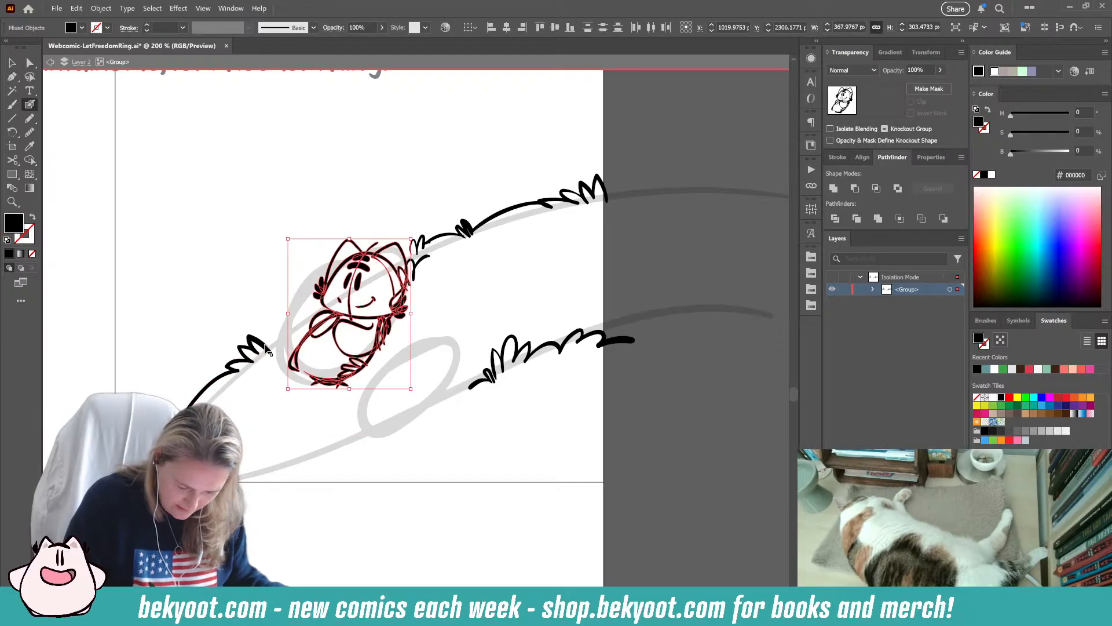
{"action": "left_click", "coordinate": [424, 257], "text": "ctrl+shift"}
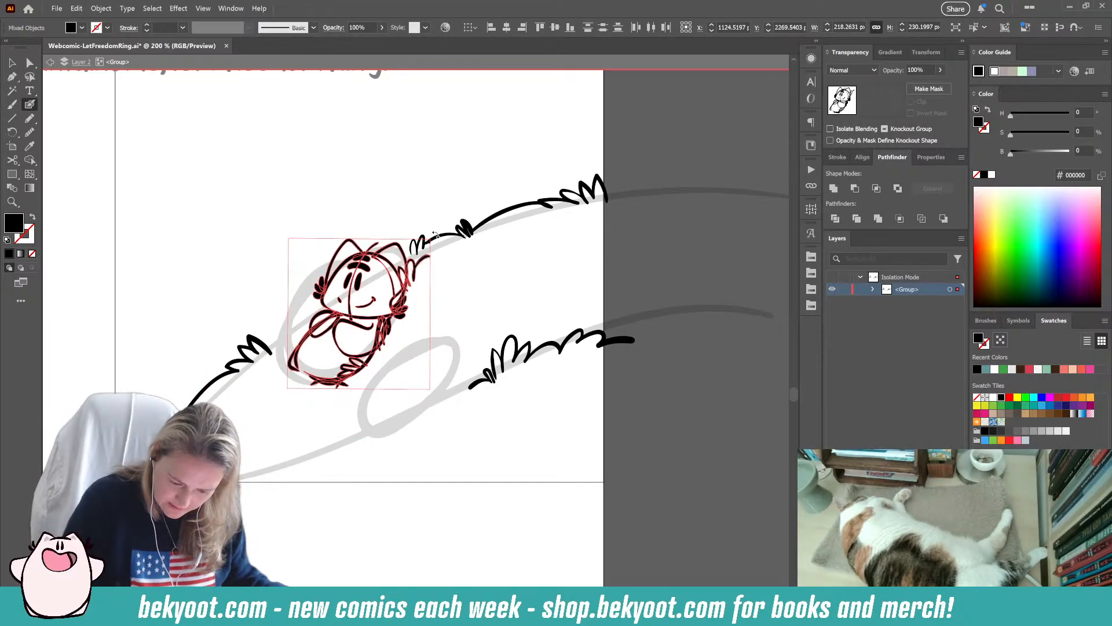
{"action": "left_click_drag", "start_coordinate": [434, 232], "coordinate": [440, 301]}
{"action": "left_click", "coordinate": [294, 468], "text": "ctrl"}
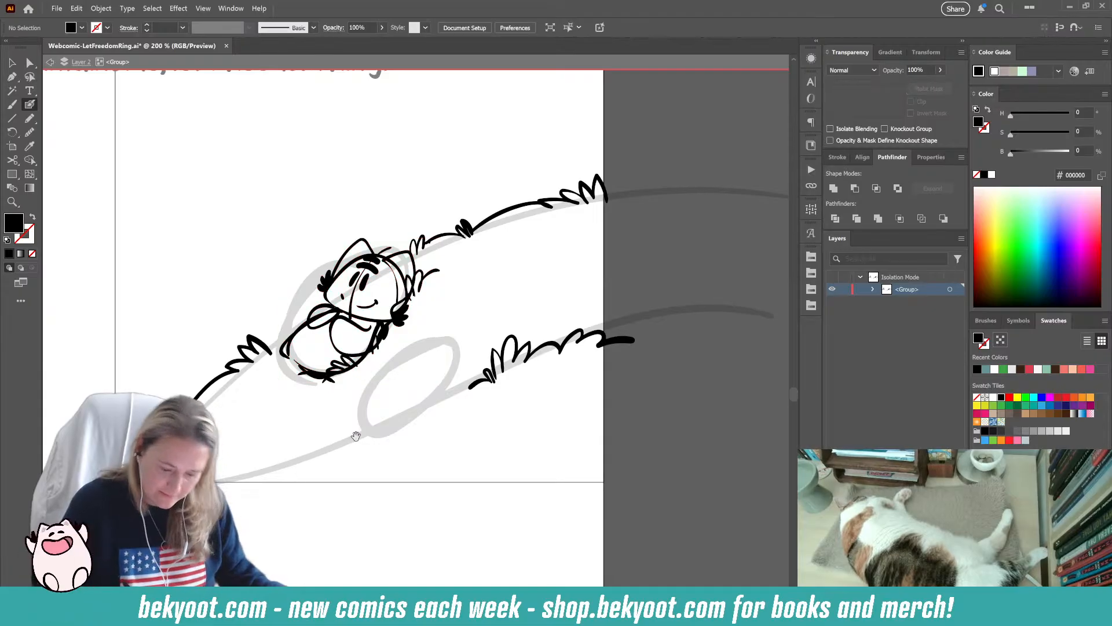
- Rough in a small tilted head shape with a short body line beside the reclining character, redoing a stroke
{"action": "left_click_drag", "start_coordinate": [374, 438], "coordinate": [475, 464]}
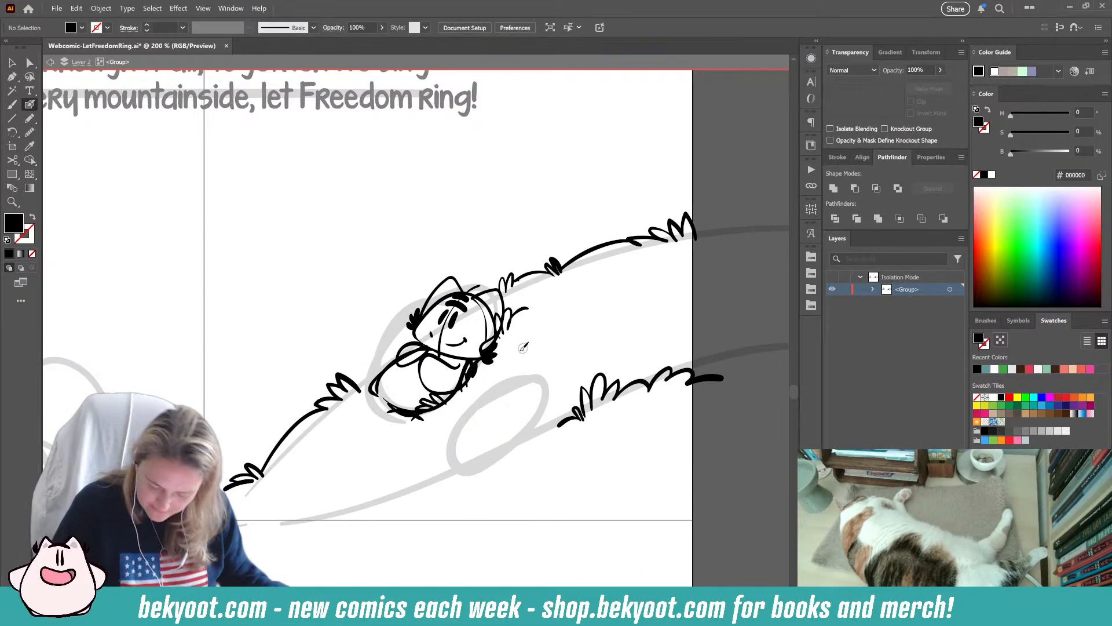
{"action": "mouse_move", "coordinate": [530, 347]}
{"action": "left_mouse_down"}
{"action": "mouse_move", "coordinate": [550, 360]}
{"action": "mouse_move", "coordinate": [494, 370]}
{"action": "mouse_move", "coordinate": [545, 379]}
{"action": "mouse_move", "coordinate": [522, 350]}
{"action": "mouse_move", "coordinate": [490, 371]}
{"action": "mouse_move", "coordinate": [534, 392]}
{"action": "mouse_move", "coordinate": [545, 346]}
{"action": "mouse_move", "coordinate": [508, 417]}
{"action": "left_mouse_up"}
{"action": "key", "text": "ctrl+z"}
{"action": "scroll", "coordinate": [402, 499], "scroll_direction": "up", "scroll_amount": 3}
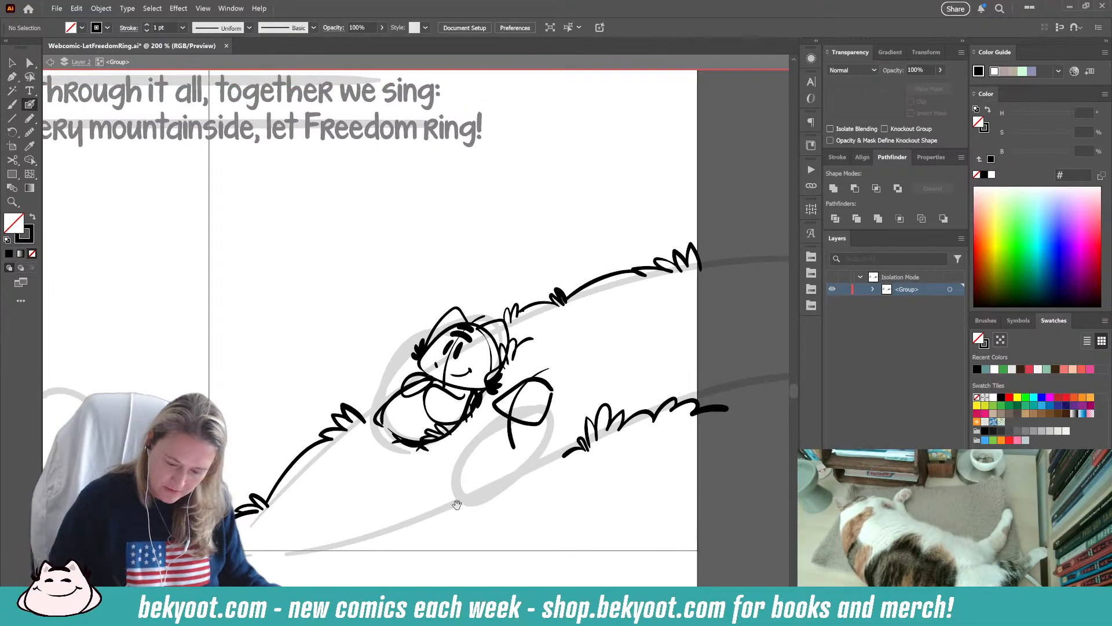
- Rough in a large round shape on the upper hill and a round-headed figure with ears and body sides on the lower slope
{"action": "scroll", "coordinate": [452, 418], "scroll_direction": "right", "scroll_amount": 1}
{"action": "mouse_move", "coordinate": [509, 336]}
{"action": "left_mouse_down"}
{"action": "mouse_move", "coordinate": [554, 243]}
{"action": "mouse_move", "coordinate": [526, 372]}
{"action": "mouse_move", "coordinate": [594, 361]}
{"action": "mouse_move", "coordinate": [515, 385]}
{"action": "mouse_move", "coordinate": [591, 351]}
{"action": "mouse_move", "coordinate": [531, 399]}
{"action": "mouse_move", "coordinate": [568, 337]}
{"action": "left_mouse_up"}
{"action": "scroll", "coordinate": [581, 359], "scroll_direction": "right", "scroll_amount": 2}
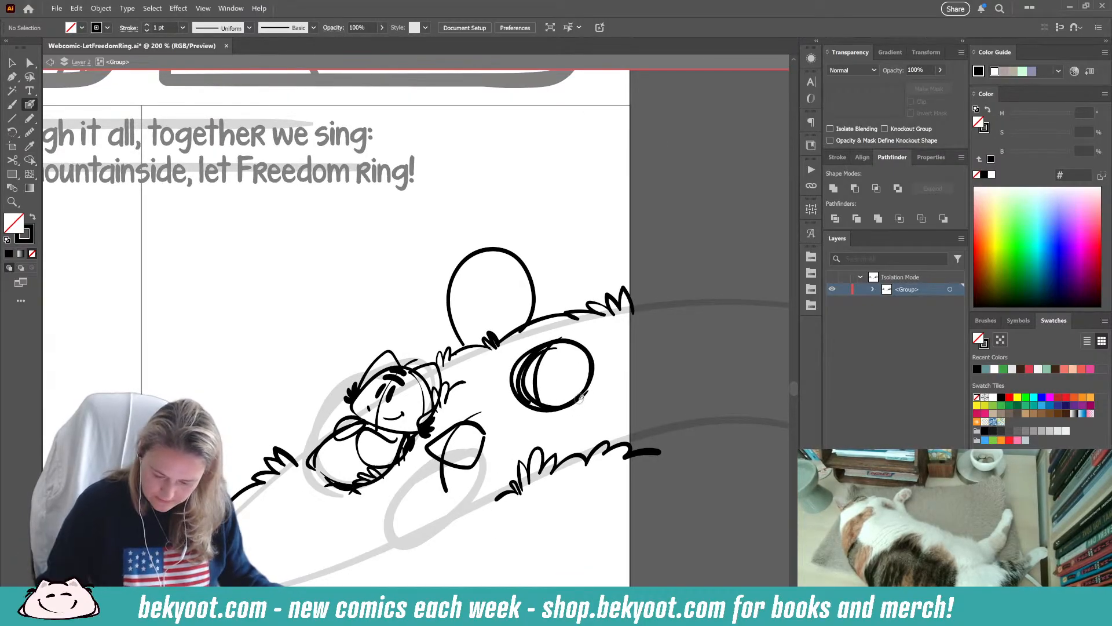
{"action": "left_click_drag", "start_coordinate": [580, 398], "coordinate": [588, 458]}
{"action": "mouse_move", "coordinate": [568, 342]}
{"action": "left_mouse_down"}
{"action": "mouse_move", "coordinate": [563, 354]}
{"action": "mouse_move", "coordinate": [571, 339]}
{"action": "mouse_move", "coordinate": [584, 371]}
{"action": "mouse_move", "coordinate": [516, 439]}
{"action": "left_mouse_up"}
- Select the inked firework character with its legs and shift it toward the outer edge of its hill
{"action": "left_click_drag", "start_coordinate": [482, 500], "coordinate": [608, 466]}
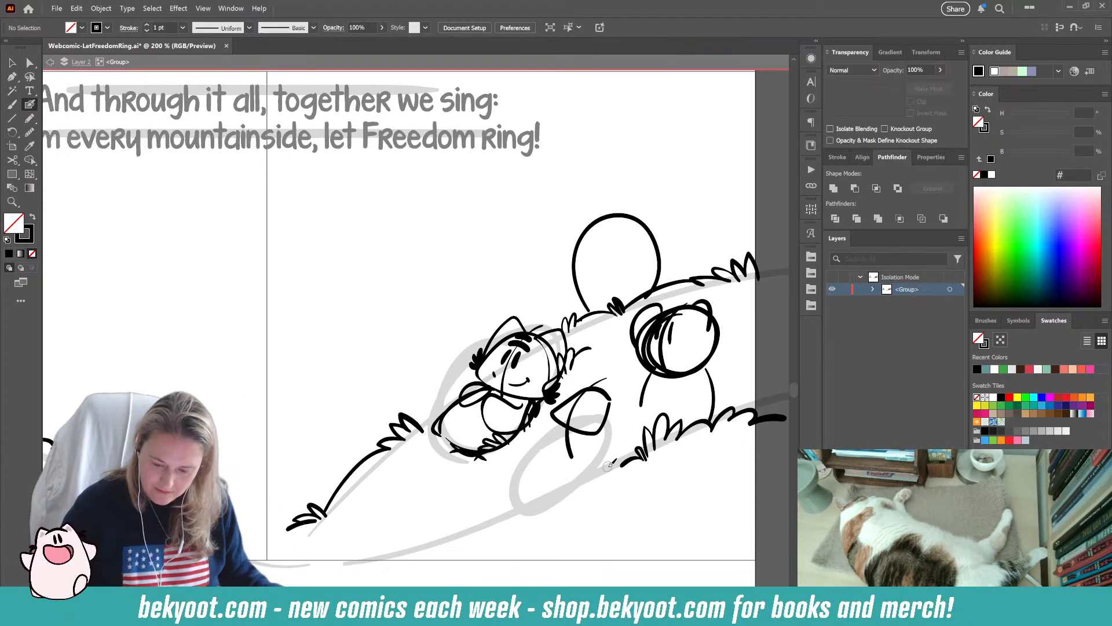
{"action": "key", "text": "ctrl+minus"}
{"action": "key", "text": "ctrl+minus"}
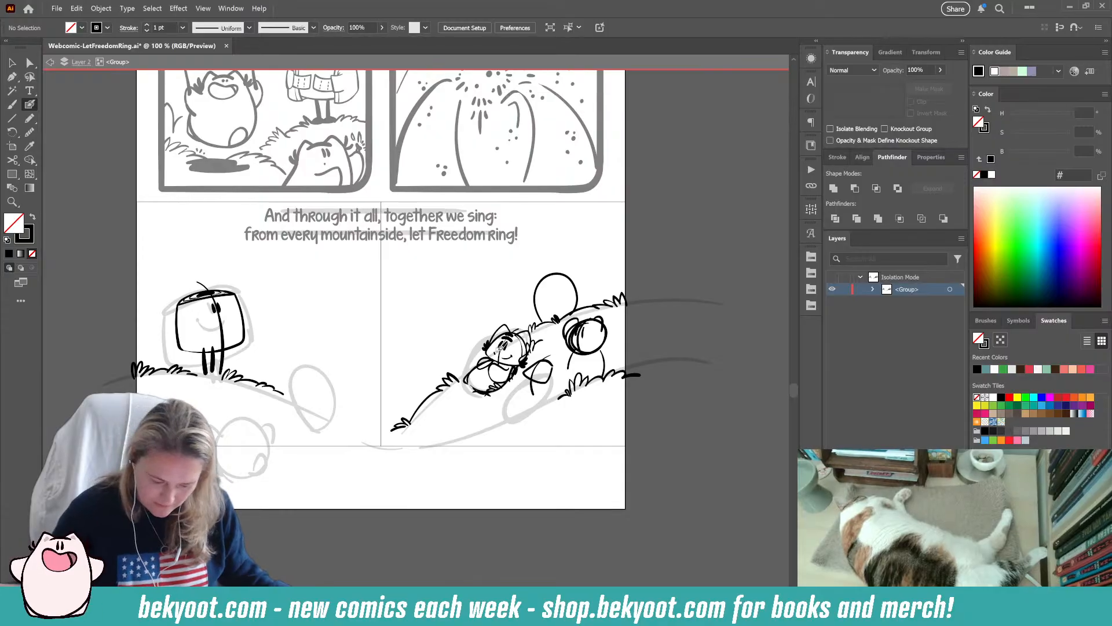
{"action": "left_click_drag", "start_coordinate": [318, 487], "coordinate": [410, 508]}
{"action": "left_click_drag", "start_coordinate": [331, 360], "coordinate": [343, 367]}
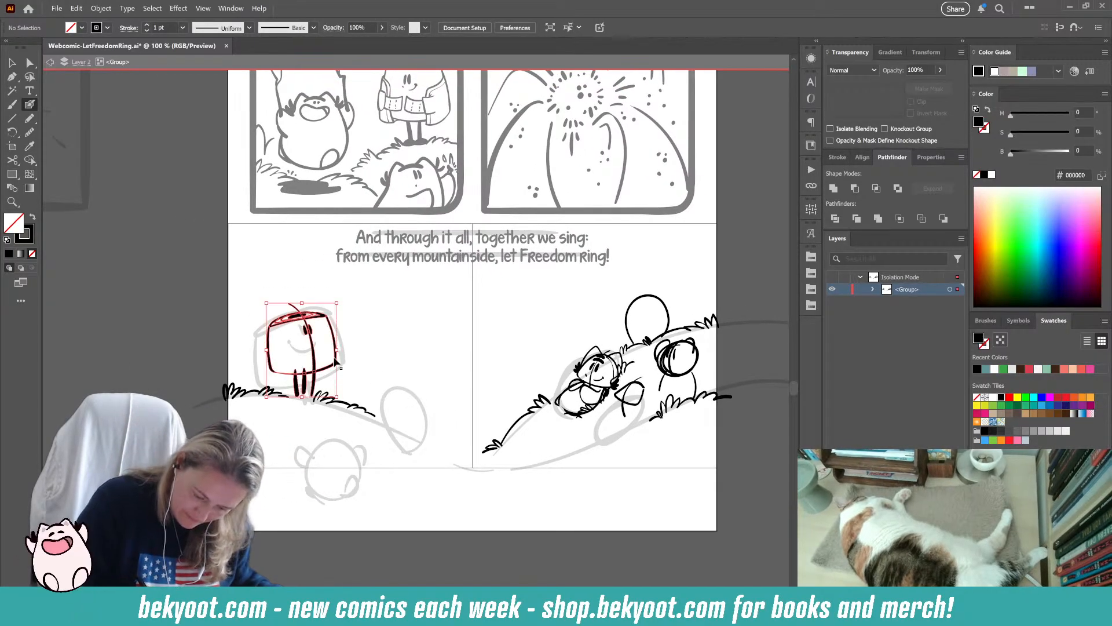
{"action": "left_click_drag", "start_coordinate": [345, 325], "coordinate": [326, 327]}
{"action": "left_click", "coordinate": [259, 530], "text": "ctrl"}
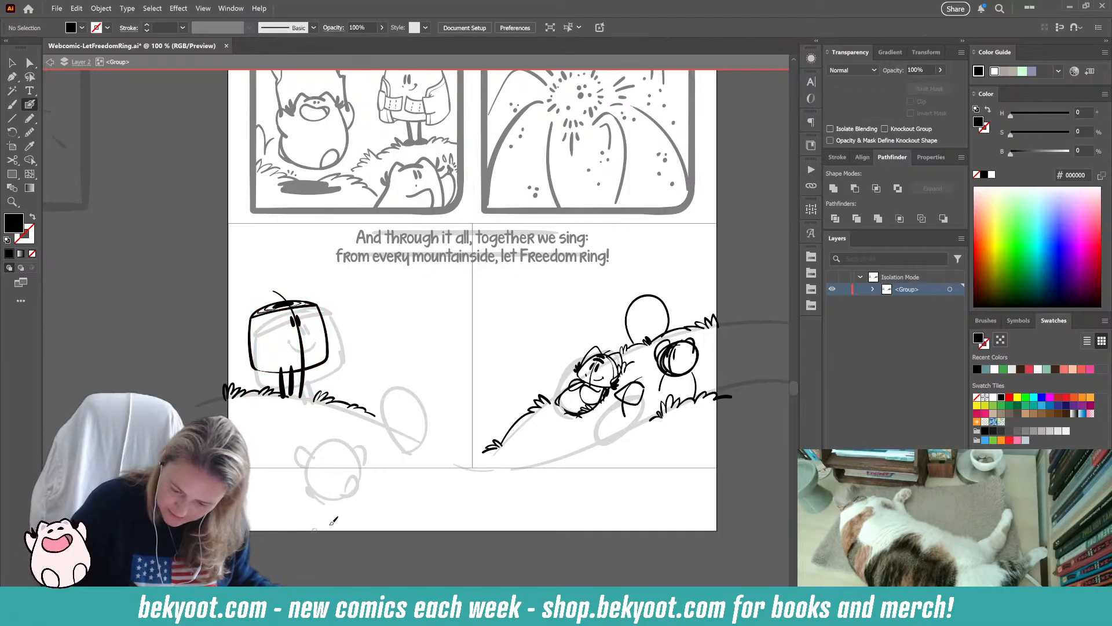
- Rough in a round character with raised arms below the firework character's hill, and an upright oval at the hill's end
{"action": "left_click_drag", "start_coordinate": [417, 485], "coordinate": [444, 462]}
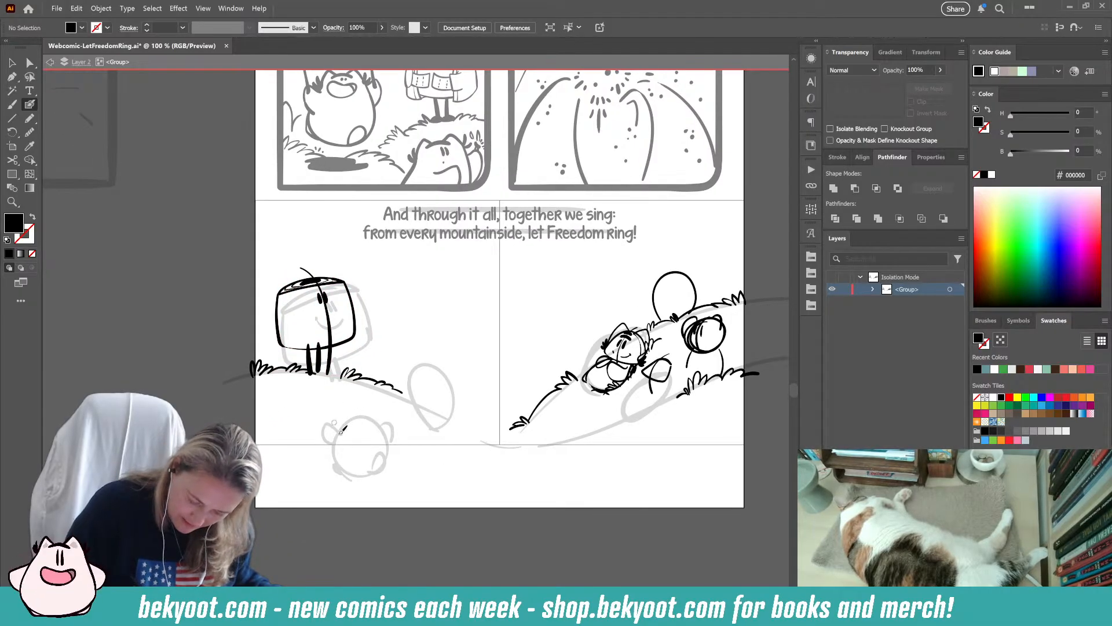
{"action": "mouse_move", "coordinate": [373, 432]}
{"action": "left_mouse_down"}
{"action": "mouse_move", "coordinate": [355, 406]}
{"action": "mouse_move", "coordinate": [374, 397]}
{"action": "mouse_move", "coordinate": [376, 427]}
{"action": "left_mouse_up"}
{"action": "left_click_drag", "start_coordinate": [317, 407], "coordinate": [301, 402]}
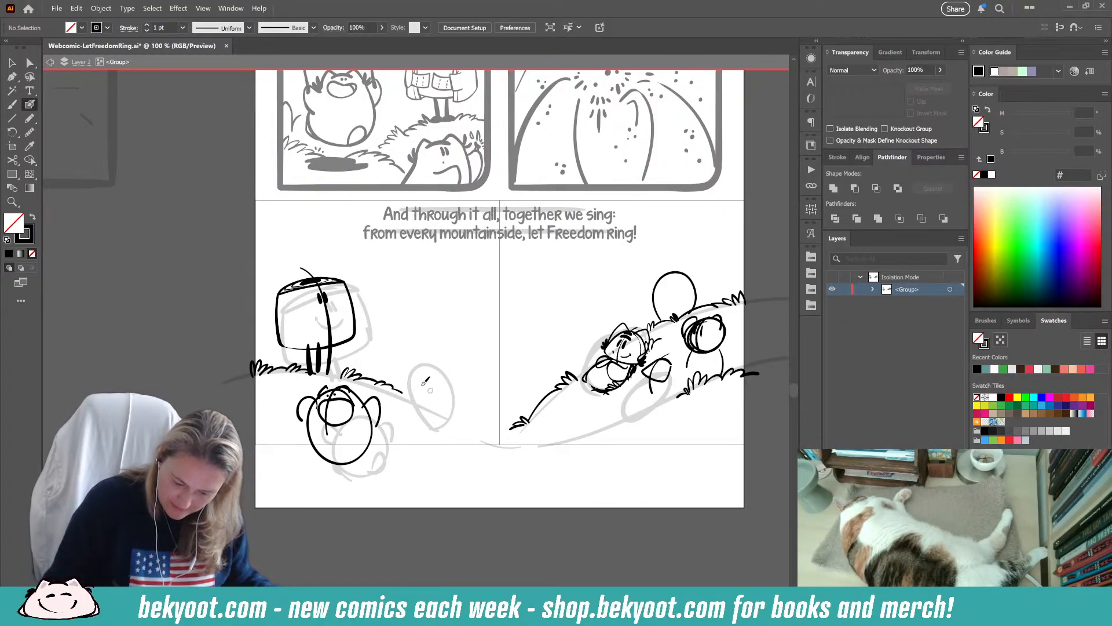
{"action": "mouse_move", "coordinate": [396, 387]}
{"action": "left_mouse_down"}
{"action": "mouse_move", "coordinate": [428, 327]}
{"action": "mouse_move", "coordinate": [425, 388]}
{"action": "left_mouse_up"}
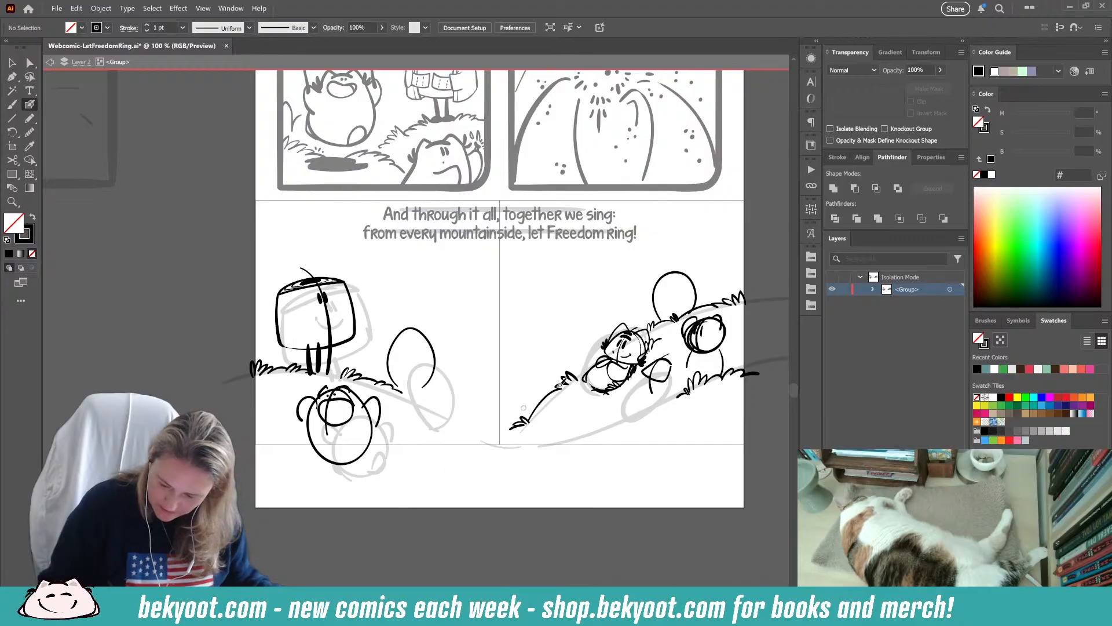
- Rough in a small standing figure with a round eared head, body and short legs beside the upright oval
{"action": "mouse_move", "coordinate": [483, 374]}
{"action": "left_mouse_down"}
{"action": "mouse_move", "coordinate": [455, 390]}
{"action": "mouse_move", "coordinate": [487, 363]}
{"action": "mouse_move", "coordinate": [482, 397]}
{"action": "mouse_move", "coordinate": [460, 389]}
{"action": "mouse_move", "coordinate": [471, 367]}
{"action": "mouse_move", "coordinate": [483, 381]}
{"action": "mouse_move", "coordinate": [470, 376]}
{"action": "mouse_move", "coordinate": [479, 368]}
{"action": "mouse_move", "coordinate": [476, 381]}
{"action": "mouse_move", "coordinate": [449, 388]}
{"action": "mouse_move", "coordinate": [495, 366]}
{"action": "mouse_move", "coordinate": [457, 434]}
{"action": "mouse_move", "coordinate": [487, 408]}
{"action": "mouse_move", "coordinate": [463, 426]}
{"action": "mouse_move", "coordinate": [458, 396]}
{"action": "mouse_move", "coordinate": [486, 416]}
{"action": "mouse_move", "coordinate": [455, 425]}
{"action": "mouse_move", "coordinate": [454, 398]}
{"action": "left_mouse_up"}
{"action": "key", "text": "ctrl+z"}
{"action": "mouse_move", "coordinate": [496, 384]}
{"action": "left_mouse_down"}
{"action": "mouse_move", "coordinate": [461, 411]}
{"action": "mouse_move", "coordinate": [487, 394]}
{"action": "mouse_move", "coordinate": [472, 445]}
{"action": "left_mouse_up"}
{"action": "left_click_drag", "start_coordinate": [463, 432], "coordinate": [463, 443]}
{"action": "left_click_drag", "start_coordinate": [456, 431], "coordinate": [450, 447]}
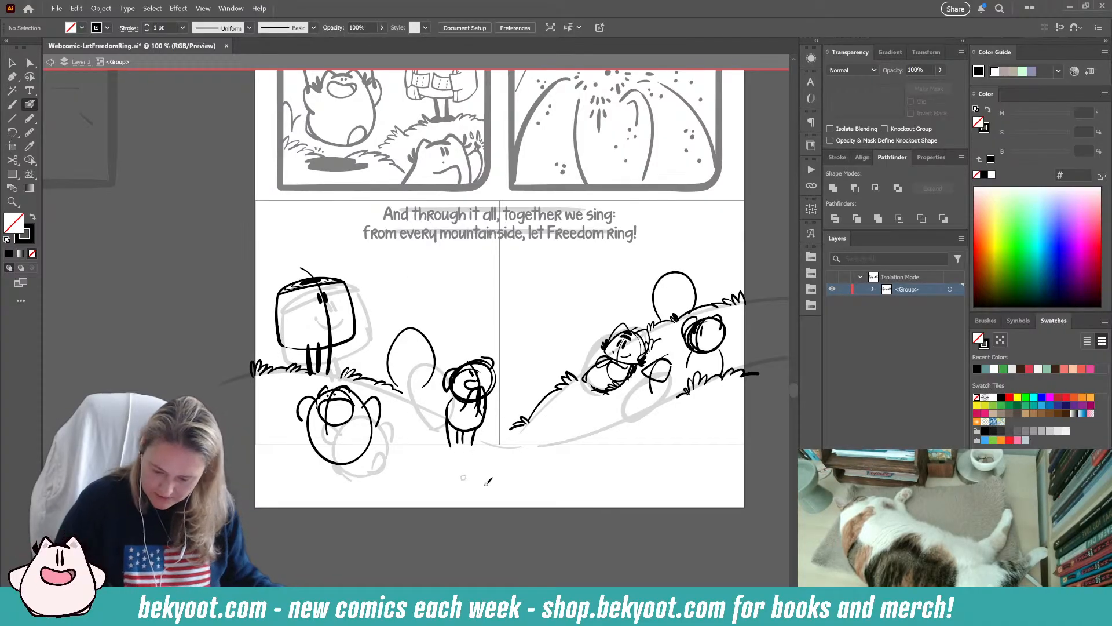
- Check the characters in the earlier panels, and ink grass tufts between the hills and a lower tuft with an oval beside it
{"action": "left_click_drag", "start_coordinate": [670, 465], "coordinate": [606, 558]}
{"action": "left_click_drag", "start_coordinate": [417, 254], "coordinate": [449, 373]}
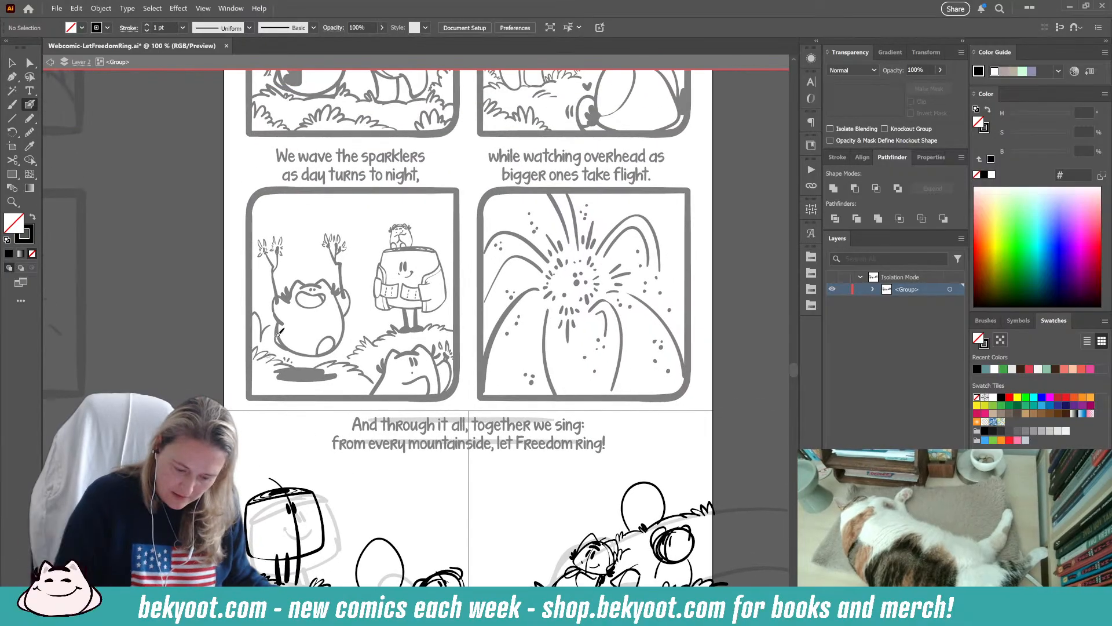
{"action": "left_click_drag", "start_coordinate": [390, 303], "coordinate": [392, 468]}
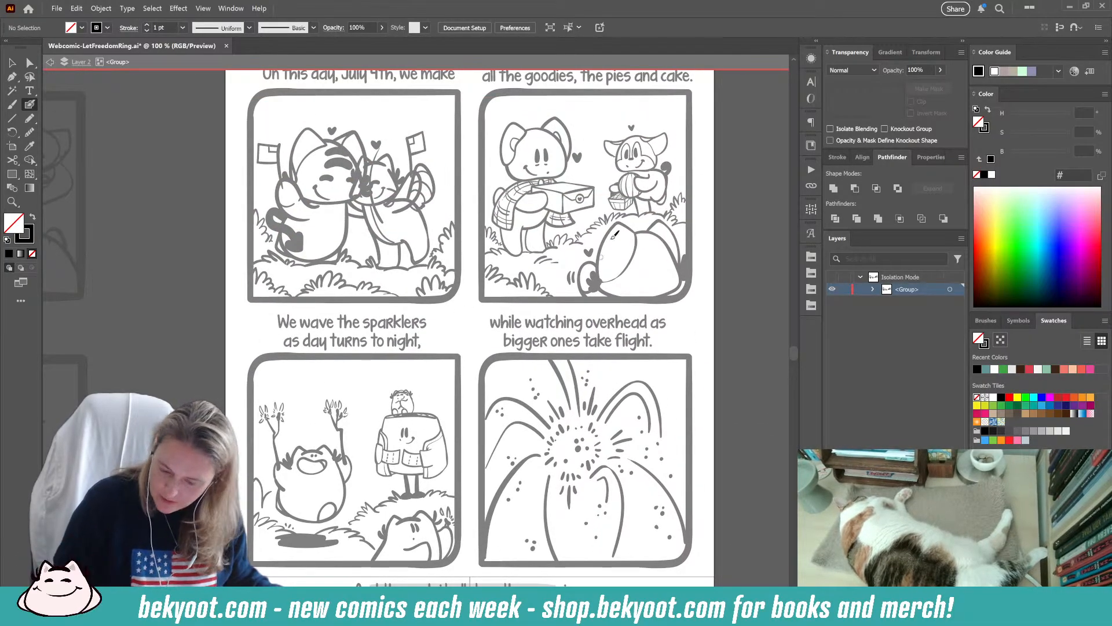
{"action": "left_click_drag", "start_coordinate": [496, 485], "coordinate": [434, 272]}
{"action": "left_click_drag", "start_coordinate": [532, 471], "coordinate": [526, 406]}
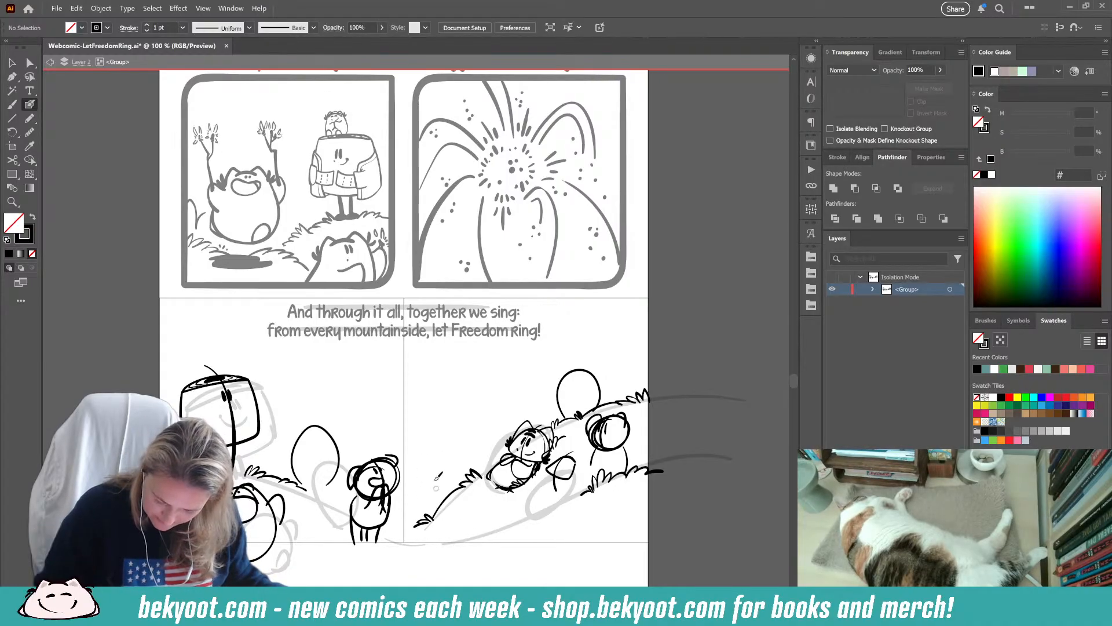
{"action": "mouse_move", "coordinate": [417, 491]}
{"action": "left_mouse_down"}
{"action": "mouse_move", "coordinate": [444, 483]}
{"action": "mouse_move", "coordinate": [414, 486]}
{"action": "mouse_move", "coordinate": [400, 505]}
{"action": "left_mouse_up"}
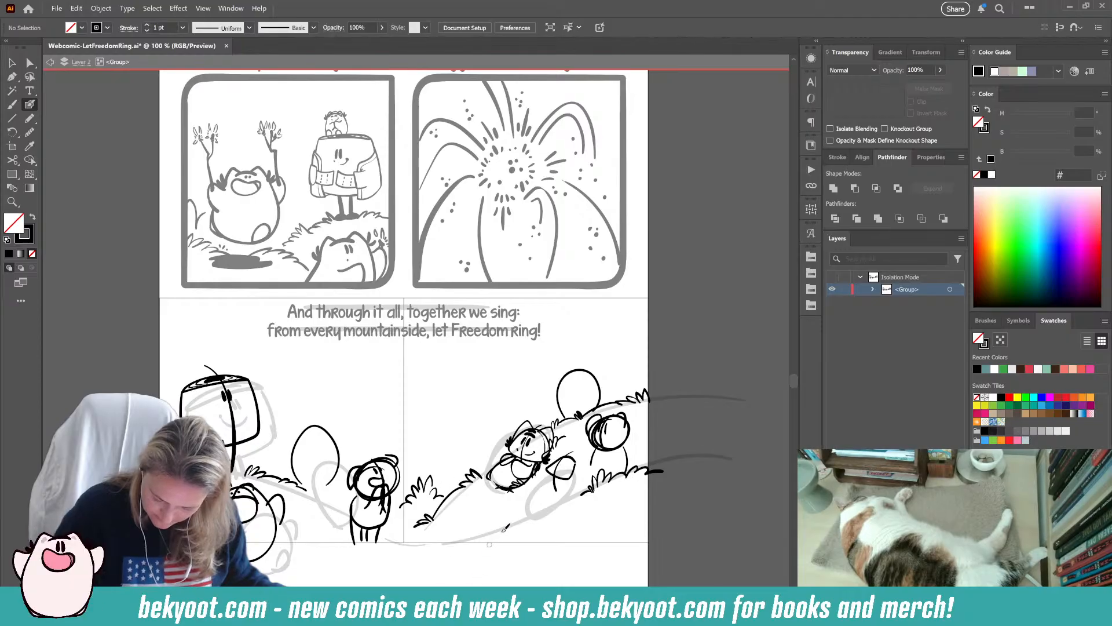
{"action": "mouse_move", "coordinate": [496, 554]}
{"action": "left_mouse_down"}
{"action": "mouse_move", "coordinate": [512, 530]}
{"action": "mouse_move", "coordinate": [527, 539]}
{"action": "mouse_move", "coordinate": [470, 559]}
{"action": "mouse_move", "coordinate": [534, 546]}
{"action": "mouse_move", "coordinate": [541, 560]}
{"action": "mouse_move", "coordinate": [541, 507]}
{"action": "left_mouse_up"}
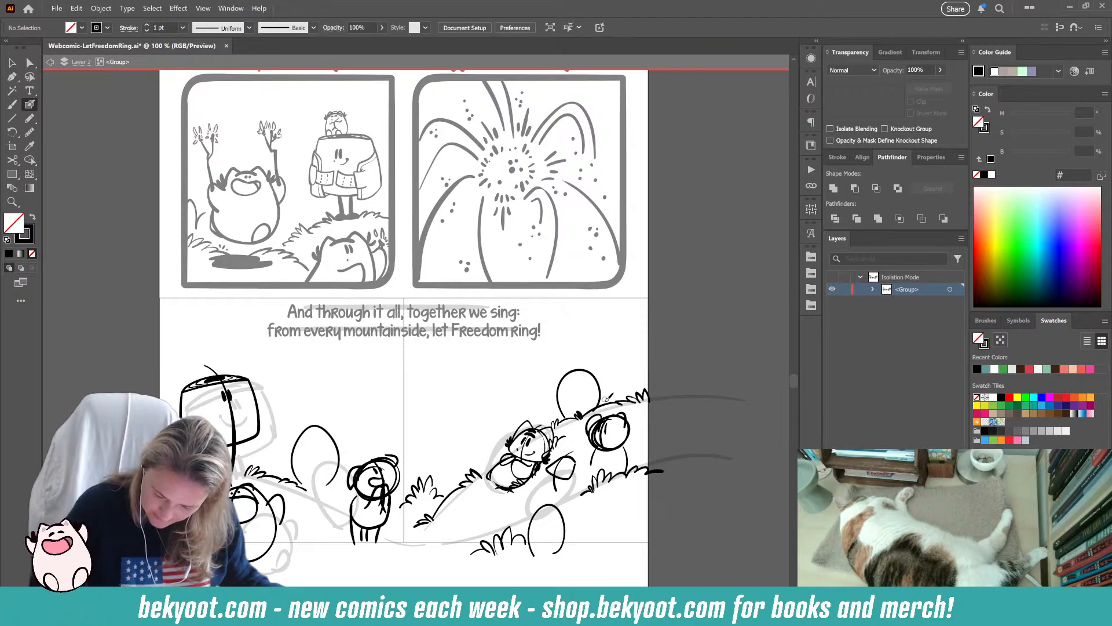
- Stack a small oval on the round shape on the upper hill and add a little long-eared head beside it
{"action": "mouse_move", "coordinate": [577, 368]}
{"action": "left_mouse_down"}
{"action": "mouse_move", "coordinate": [573, 347]}
{"action": "mouse_move", "coordinate": [590, 366]}
{"action": "left_mouse_up"}
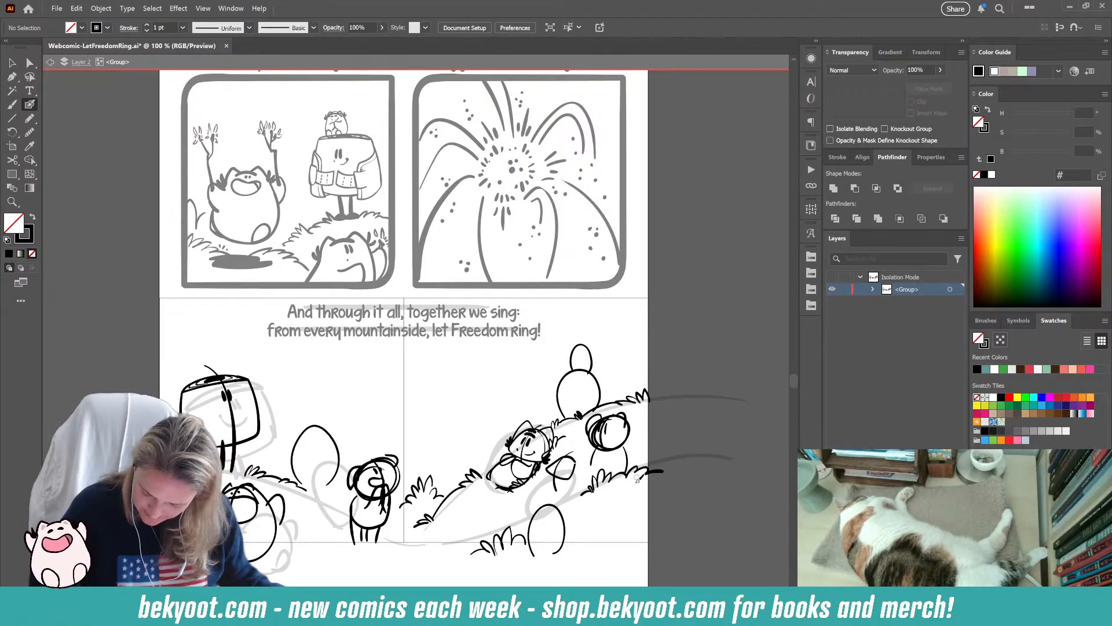
{"action": "left_click_drag", "start_coordinate": [624, 350], "coordinate": [624, 350]}
{"action": "left_click_drag", "start_coordinate": [324, 509], "coordinate": [377, 484]}
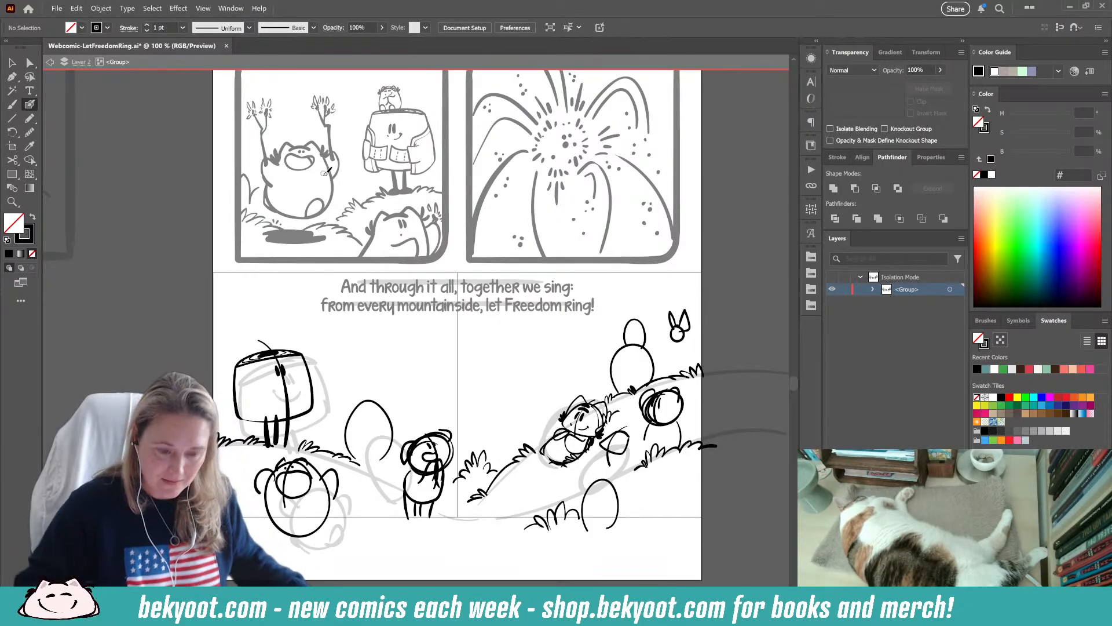
- Ink a dark grass tuft at the reclining character's feet
{"action": "left_click_drag", "start_coordinate": [575, 431], "coordinate": [452, 413]}
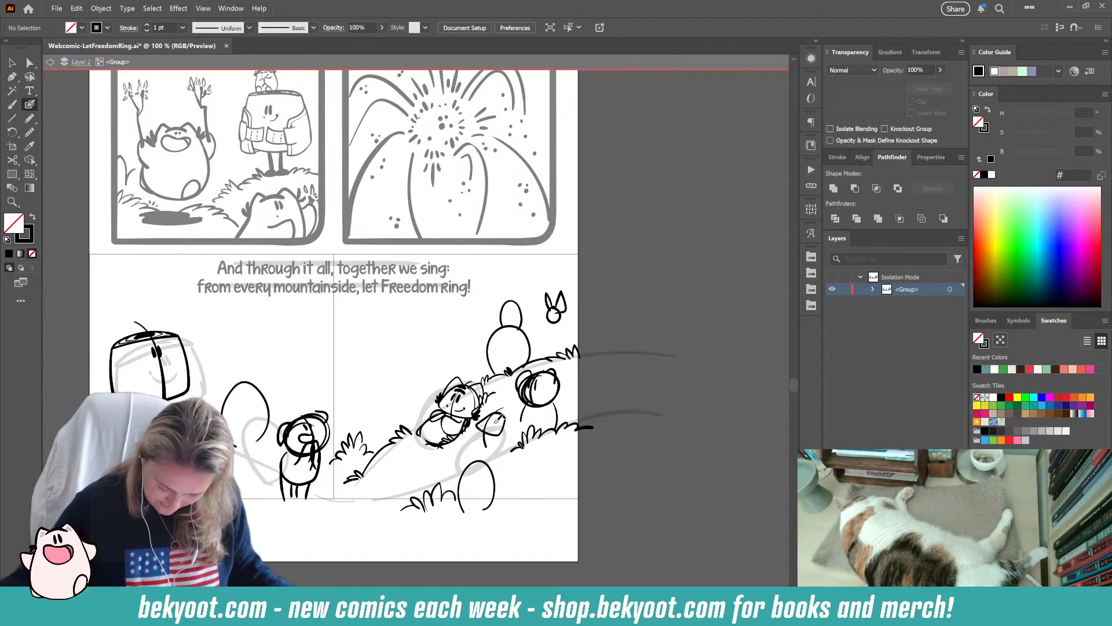
{"action": "scroll", "coordinate": [423, 432], "scroll_direction": "up", "scroll_amount": 3}
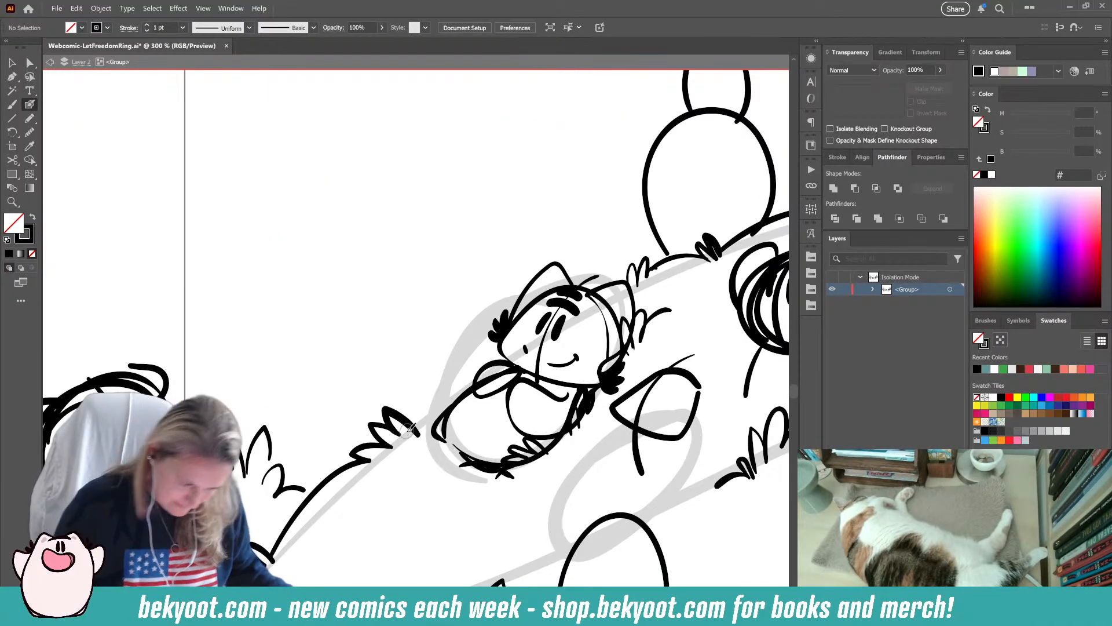
{"action": "mouse_move", "coordinate": [451, 446]}
{"action": "left_mouse_down"}
{"action": "mouse_move", "coordinate": [427, 407]}
{"action": "mouse_move", "coordinate": [438, 430]}
{"action": "mouse_move", "coordinate": [422, 419]}
{"action": "mouse_move", "coordinate": [419, 431]}
{"action": "left_mouse_up"}
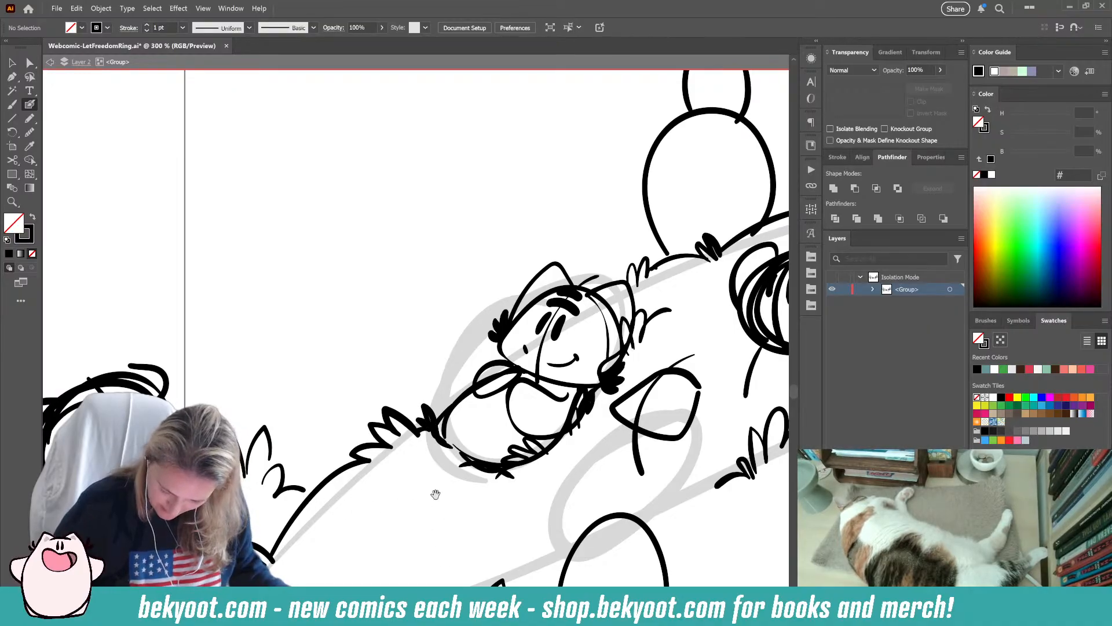
{"action": "left_click_drag", "start_coordinate": [435, 492], "coordinate": [376, 476]}
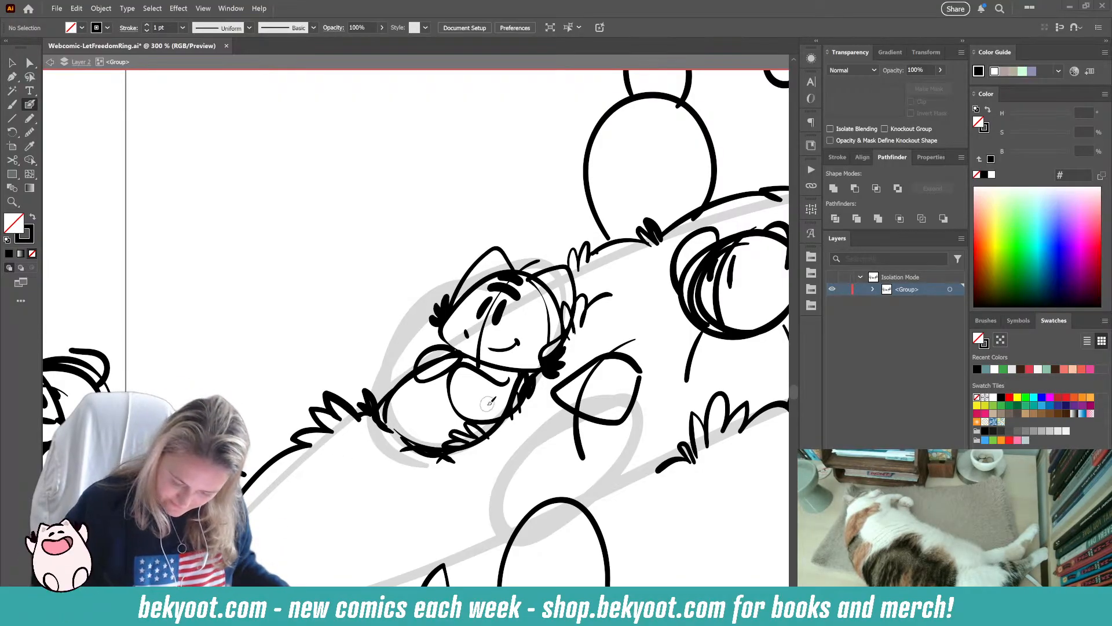
- Undo the tuft at the reclining character's feet, ink small curved marks inside the folded arm, and reinforce the other arm's curve
{"action": "left_click_drag", "start_coordinate": [483, 383], "coordinate": [471, 401]}
{"action": "key", "text": "ctrl+z"}
{"action": "key", "text": "ctrl+z"}
{"action": "key", "text": "ctrl+z"}
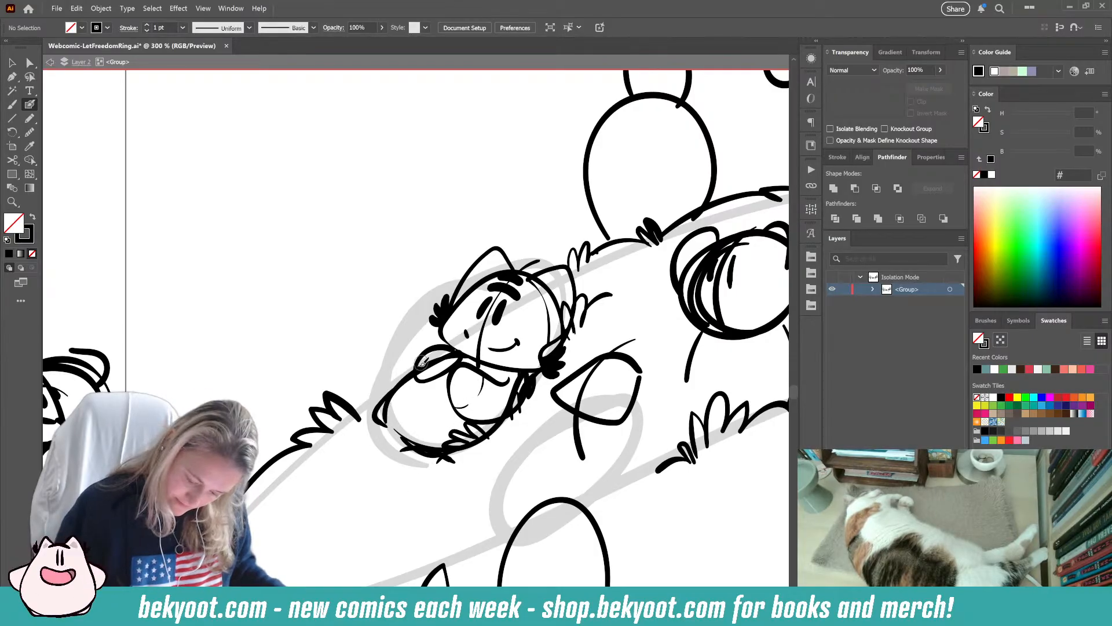
{"action": "left_click_drag", "start_coordinate": [423, 363], "coordinate": [455, 349]}
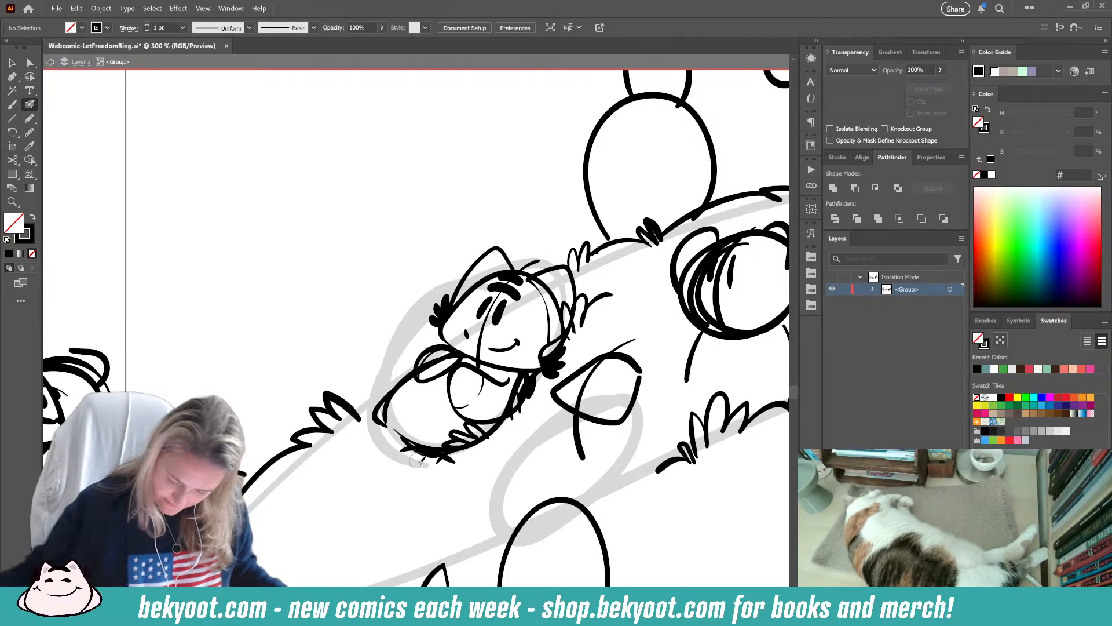
- Leave the group's isolation mode, save the comic, and review the closing scene together with the panels above it
{"action": "key", "text": "ctrl+minus"}
{"action": "key", "text": "ctrl+minus"}
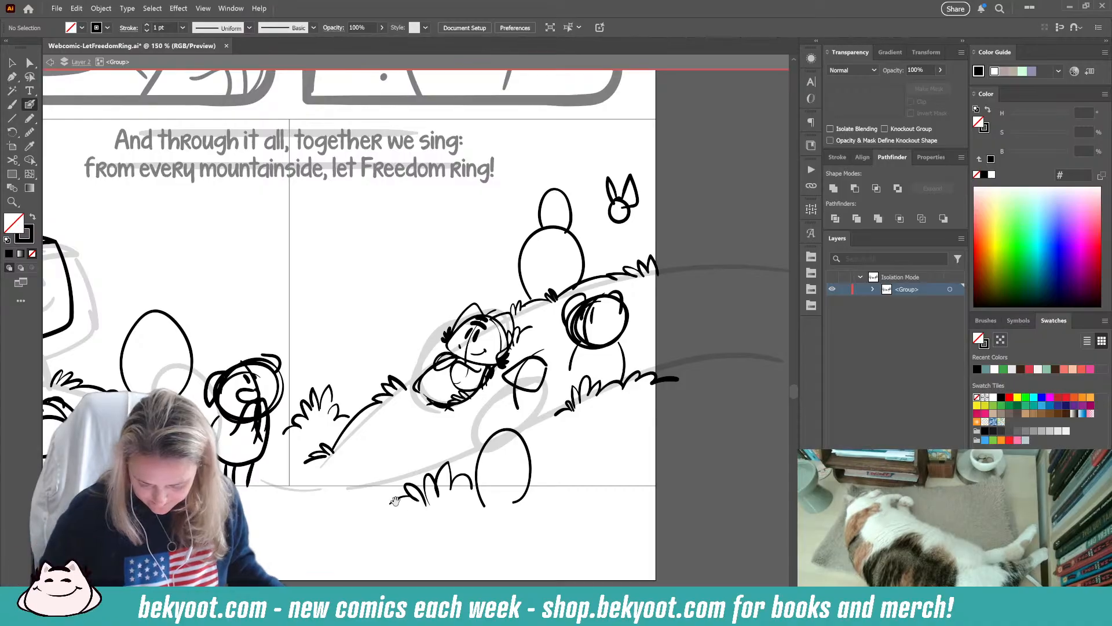
{"action": "left_click_drag", "start_coordinate": [343, 504], "coordinate": [470, 516]}
{"action": "left_click_drag", "start_coordinate": [309, 525], "coordinate": [312, 541]}
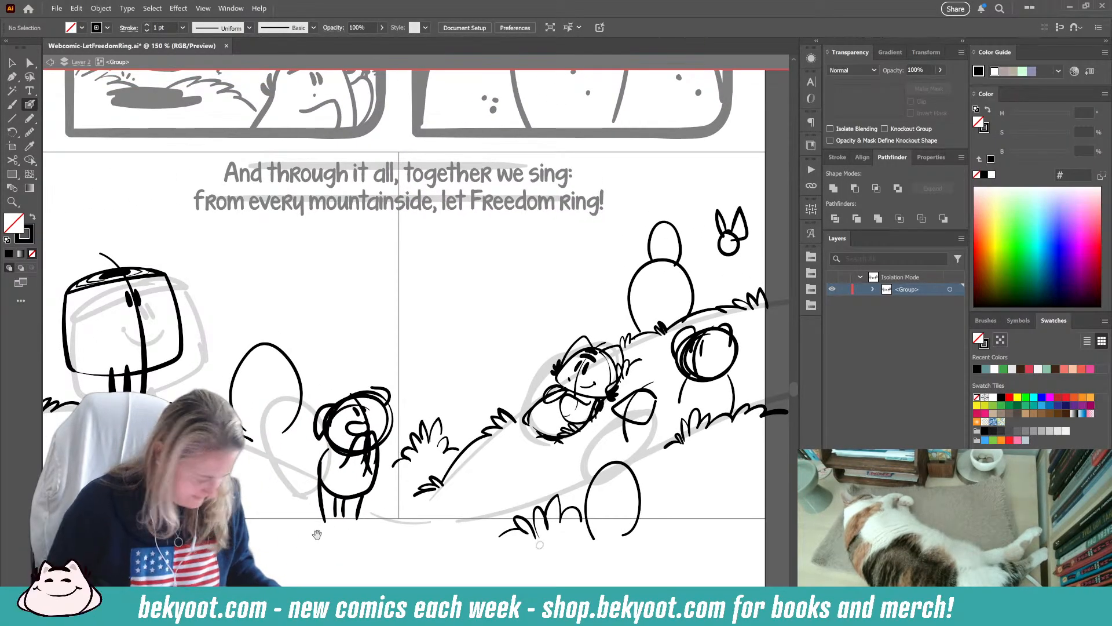
{"action": "key", "text": "Escape"}
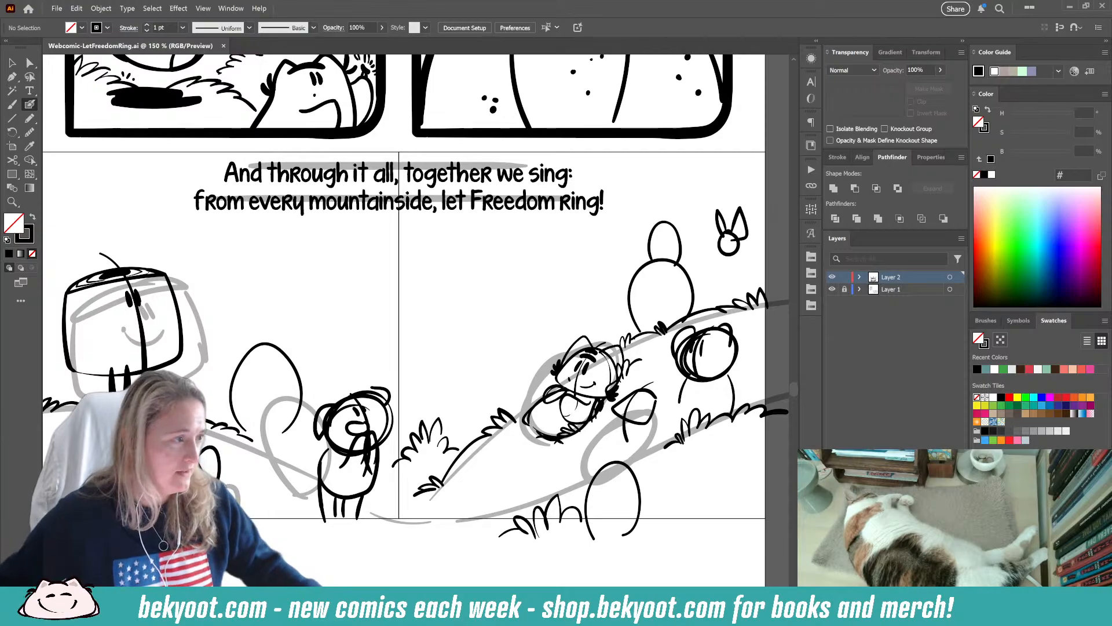
{"action": "scroll", "coordinate": [488, 406], "scroll_direction": "down", "scroll_amount": 1}
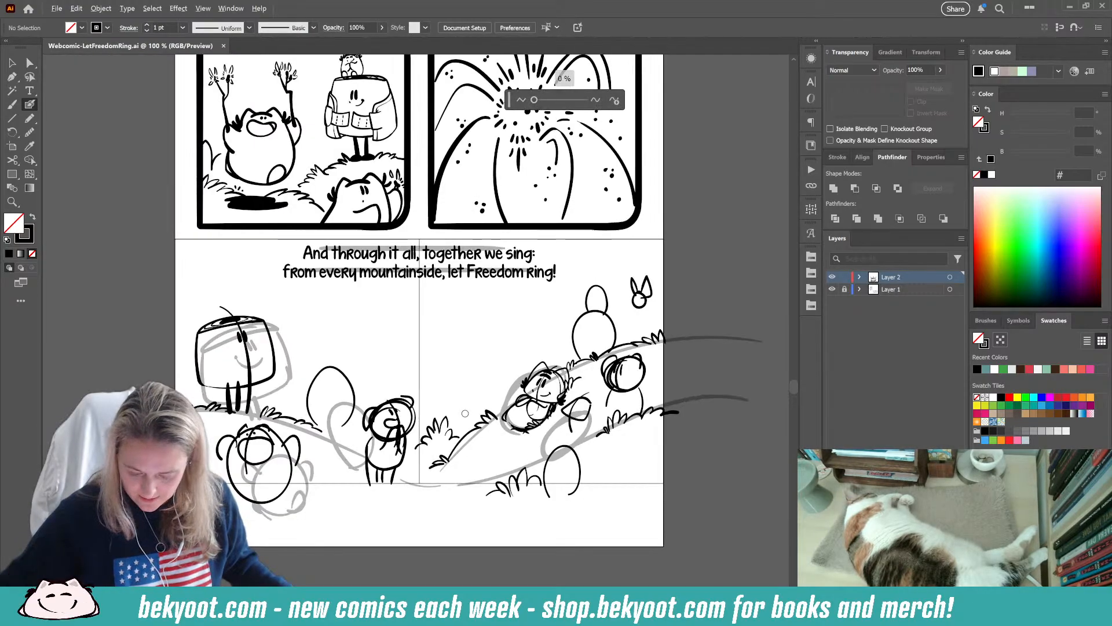
{"action": "left_click_drag", "start_coordinate": [420, 351], "coordinate": [379, 471]}
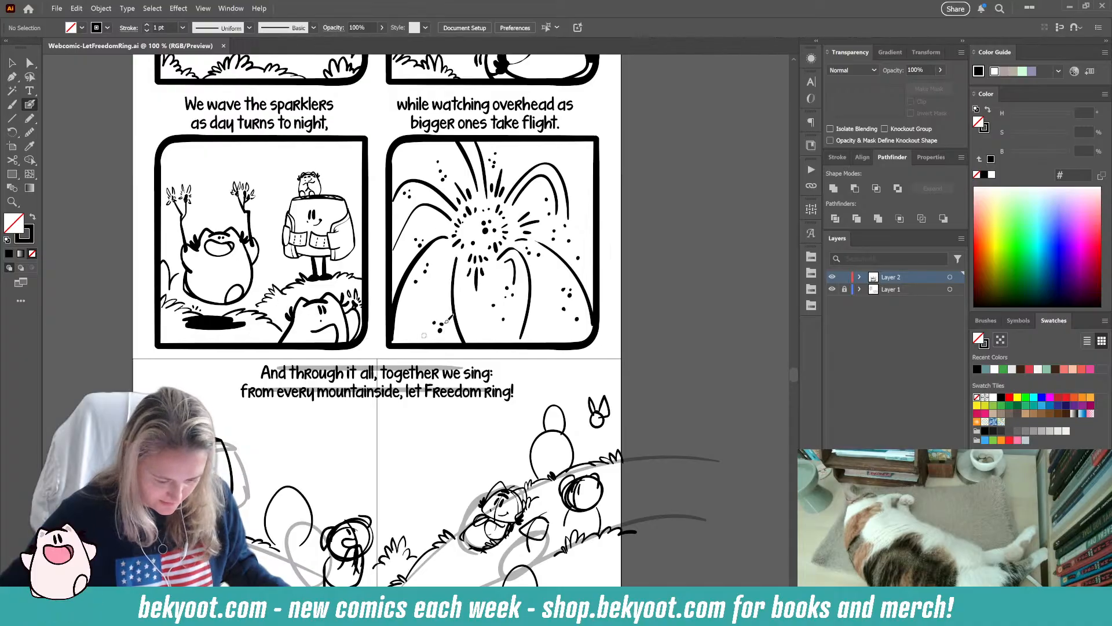
- Review the comic page between its title and the closing mountainside scene, comparing the finished panels with the rough one
{"action": "mouse_move", "coordinate": [385, 217]}
{"action": "left_mouse_down"}
{"action": "mouse_move", "coordinate": [378, 443]}
{"action": "mouse_move", "coordinate": [351, 524]}
{"action": "mouse_move", "coordinate": [368, 336]}
{"action": "left_mouse_up"}
{"action": "mouse_move", "coordinate": [396, 582]}
{"action": "left_mouse_down"}
{"action": "mouse_move", "coordinate": [392, 427]}
{"action": "mouse_move", "coordinate": [405, 416]}
{"action": "left_mouse_up"}
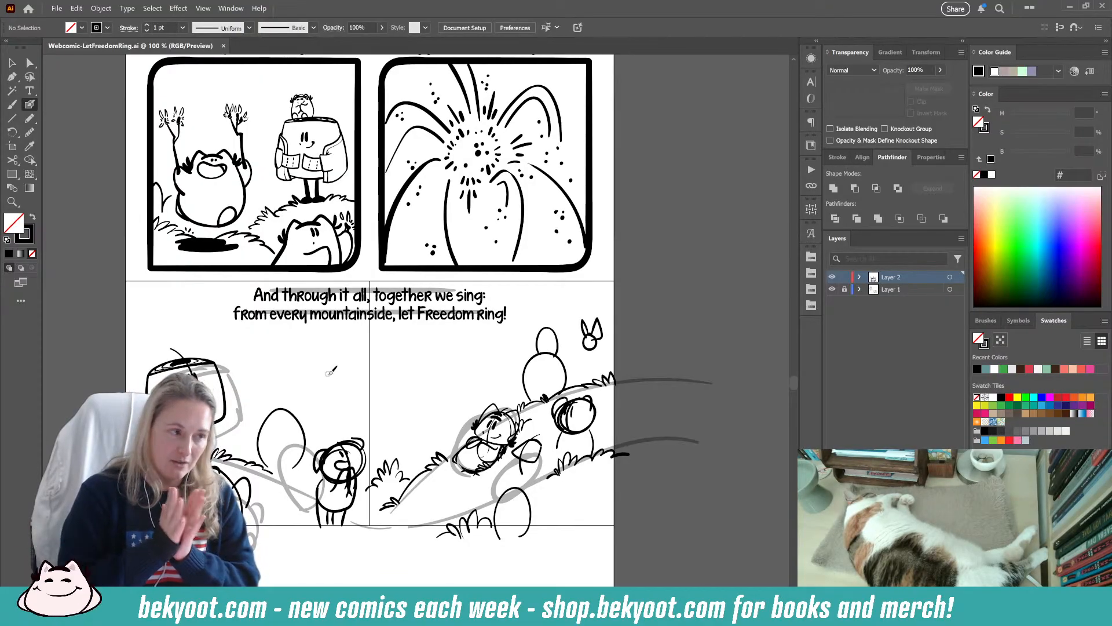
{"action": "scroll", "coordinate": [394, 378], "scroll_direction": "up", "scroll_amount": 5}
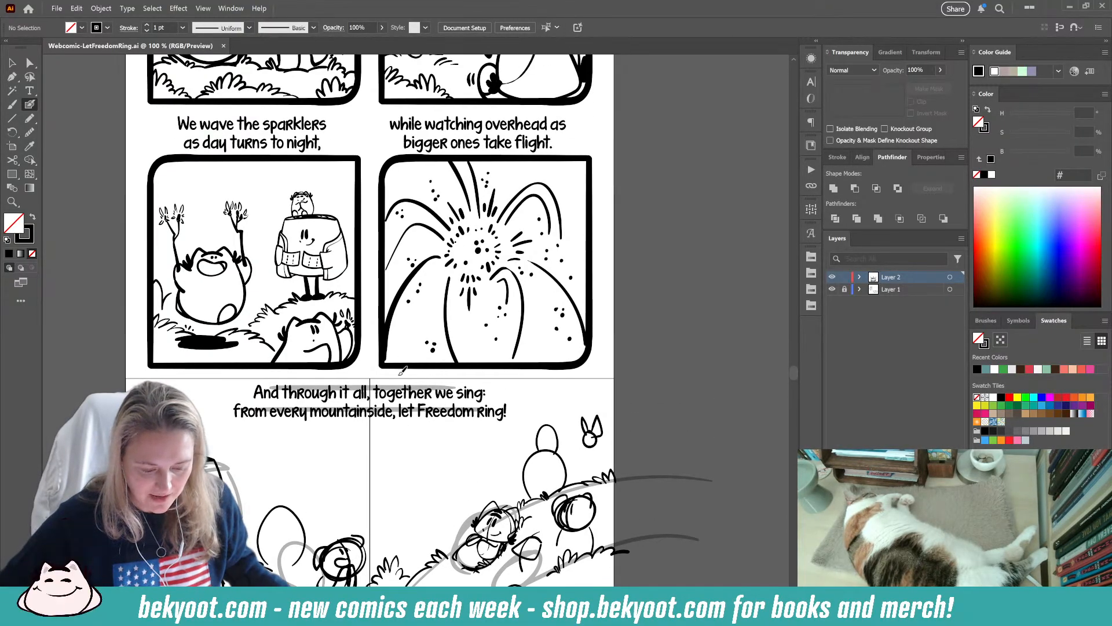
{"action": "scroll", "coordinate": [394, 378], "scroll_direction": "up", "scroll_amount": 1}
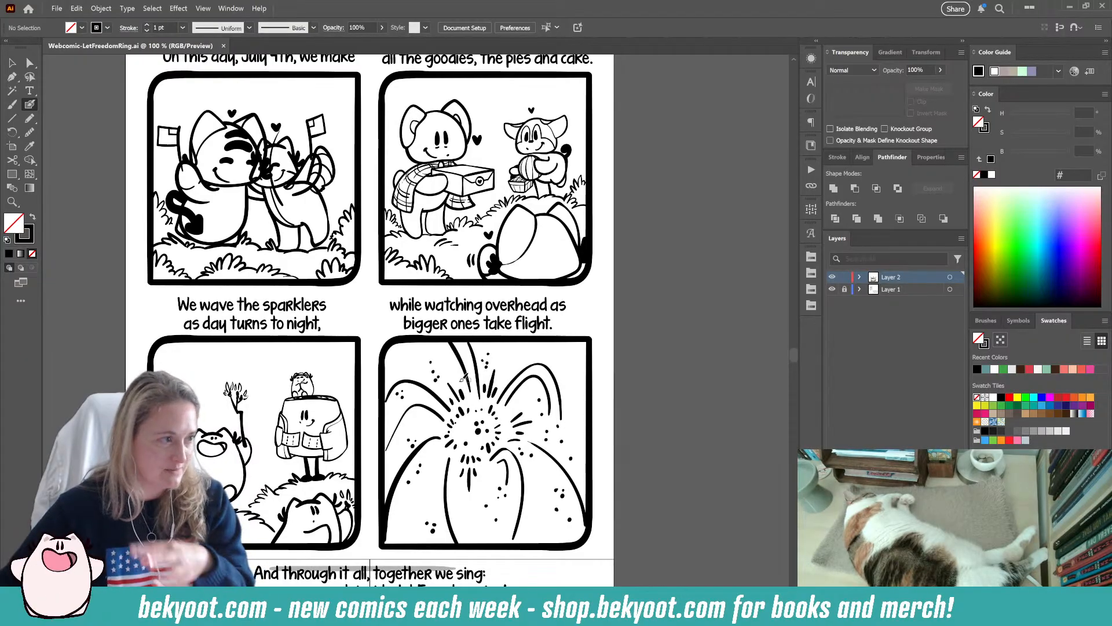
{"action": "scroll", "coordinate": [465, 378], "scroll_direction": "down", "scroll_amount": 6}
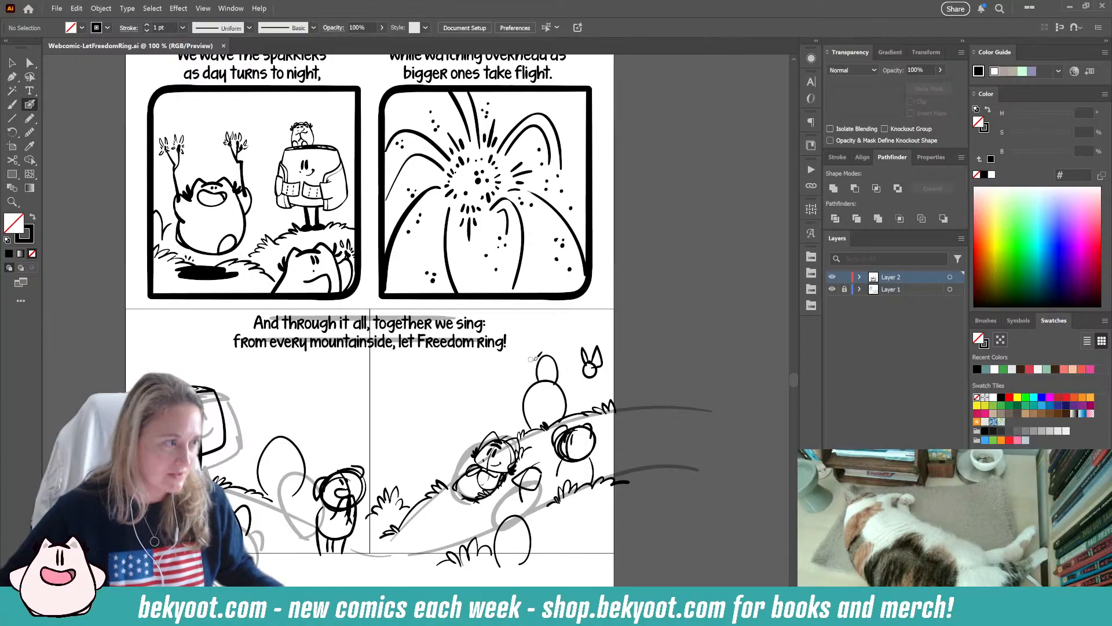
{"action": "scroll", "coordinate": [533, 358], "scroll_direction": "up", "scroll_amount": 4}
{"action": "scroll", "coordinate": [415, 346], "scroll_direction": "up", "scroll_amount": 4}
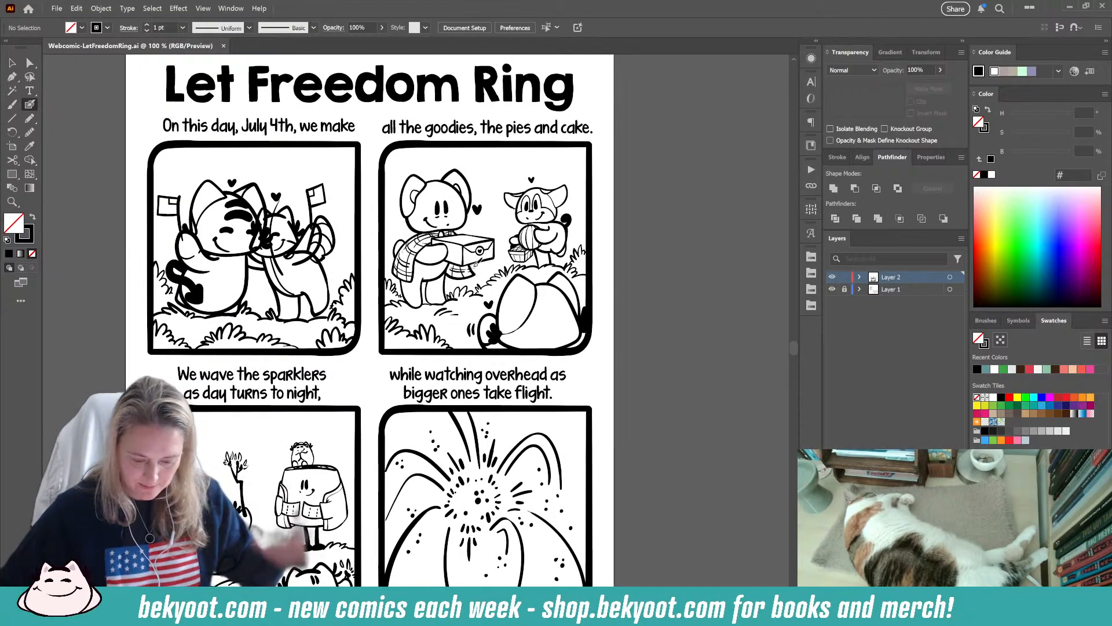
{"action": "scroll", "coordinate": [459, 352], "scroll_direction": "down", "scroll_amount": 8}
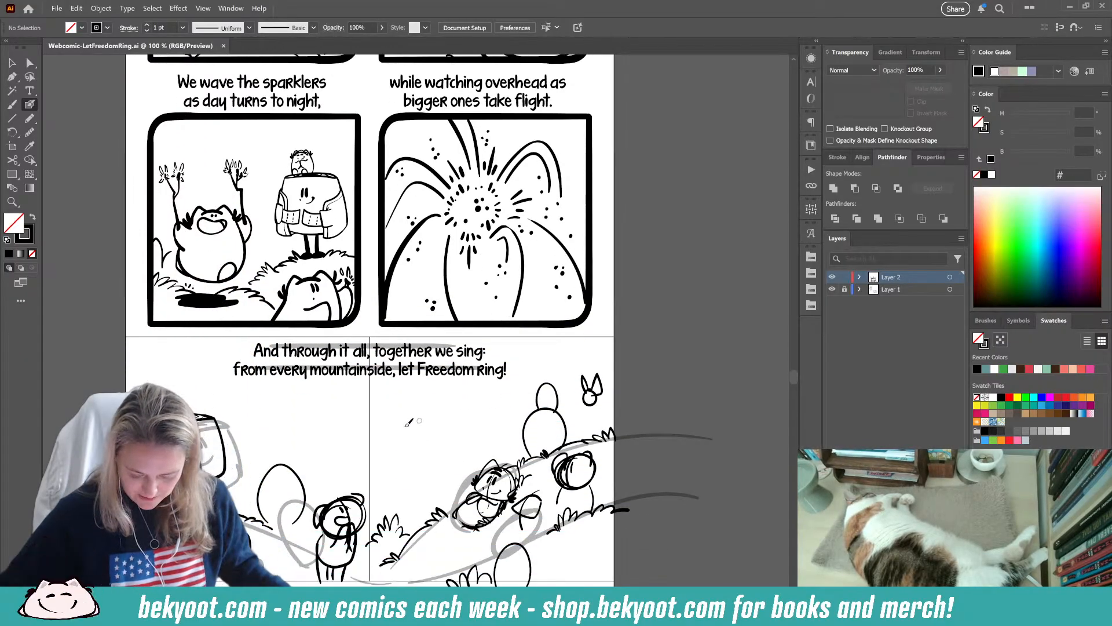
{"action": "scroll", "coordinate": [464, 371], "scroll_direction": "up", "scroll_amount": 3}
{"action": "scroll", "coordinate": [460, 368], "scroll_direction": "up", "scroll_amount": 6}
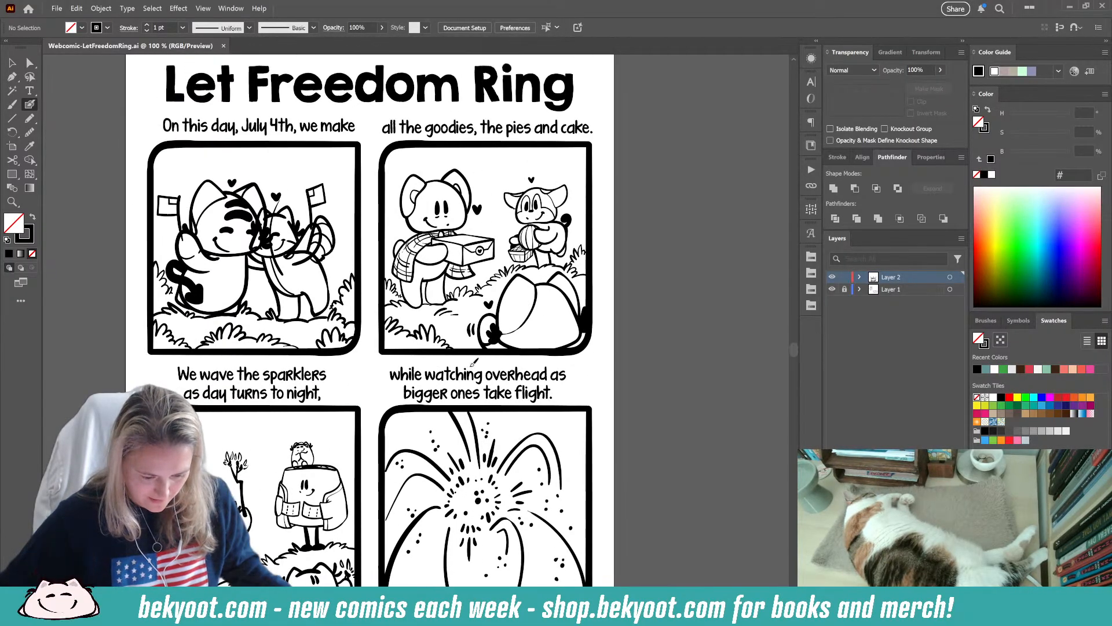
{"action": "scroll", "coordinate": [520, 259], "scroll_direction": "down", "scroll_amount": 2}
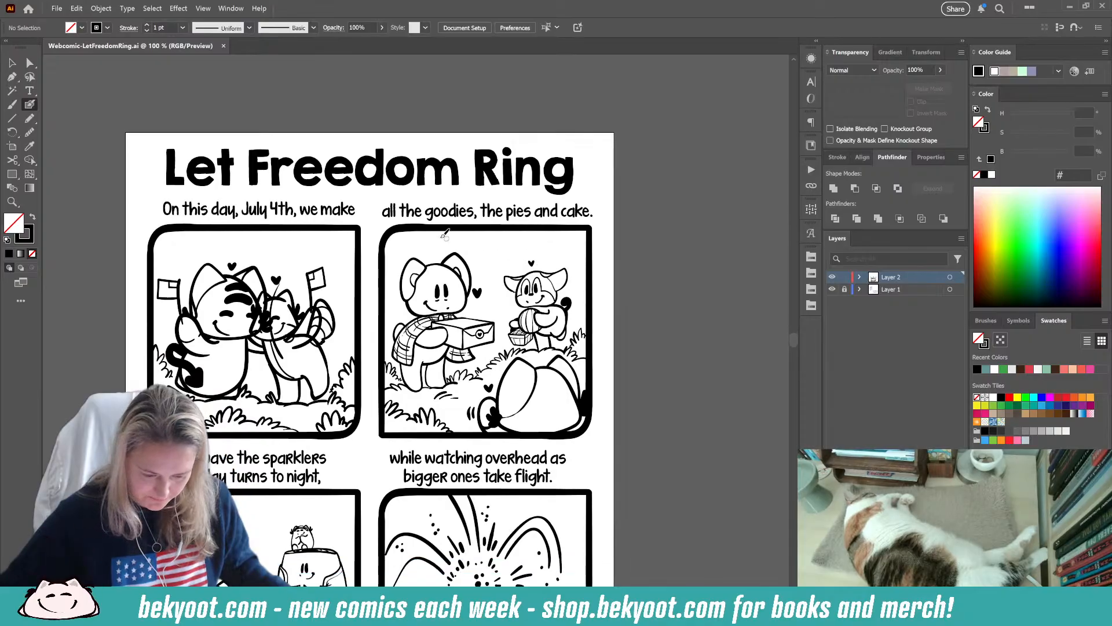
{"action": "scroll", "coordinate": [521, 259], "scroll_direction": "left", "scroll_amount": 3}
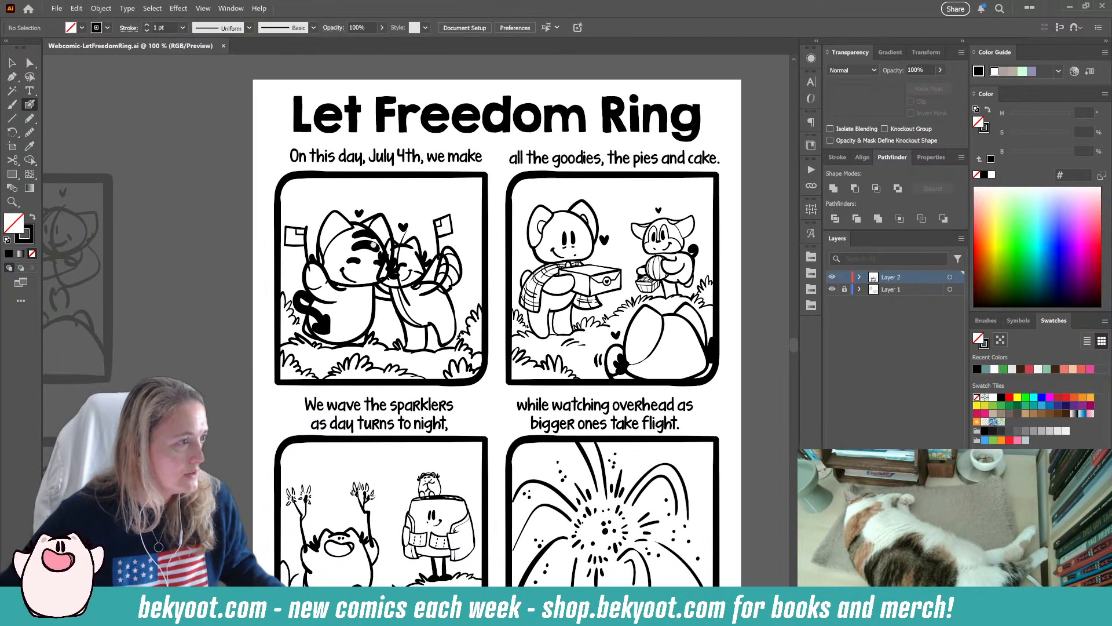
- Read through the four finished panels up close, checking each caption against its artwork from the flag-wavers to the firework burst
{"action": "scroll", "coordinate": [376, 211], "scroll_direction": "up", "scroll_amount": 1}
{"action": "scroll", "coordinate": [370, 200], "scroll_direction": "down", "scroll_amount": 2}
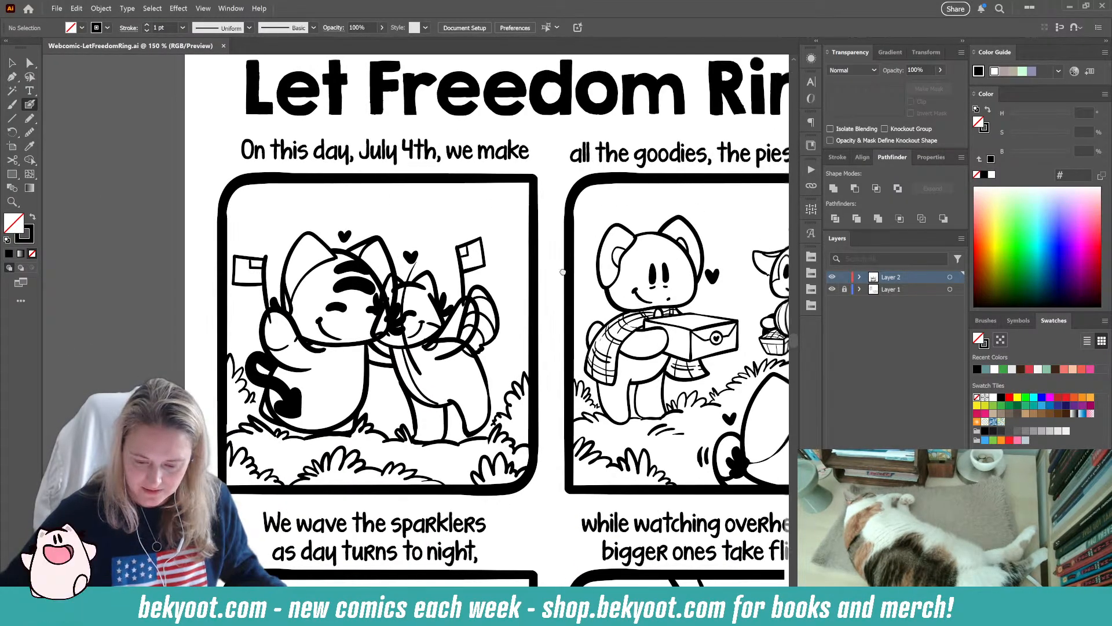
{"action": "left_click_drag", "start_coordinate": [451, 284], "coordinate": [447, 280]}
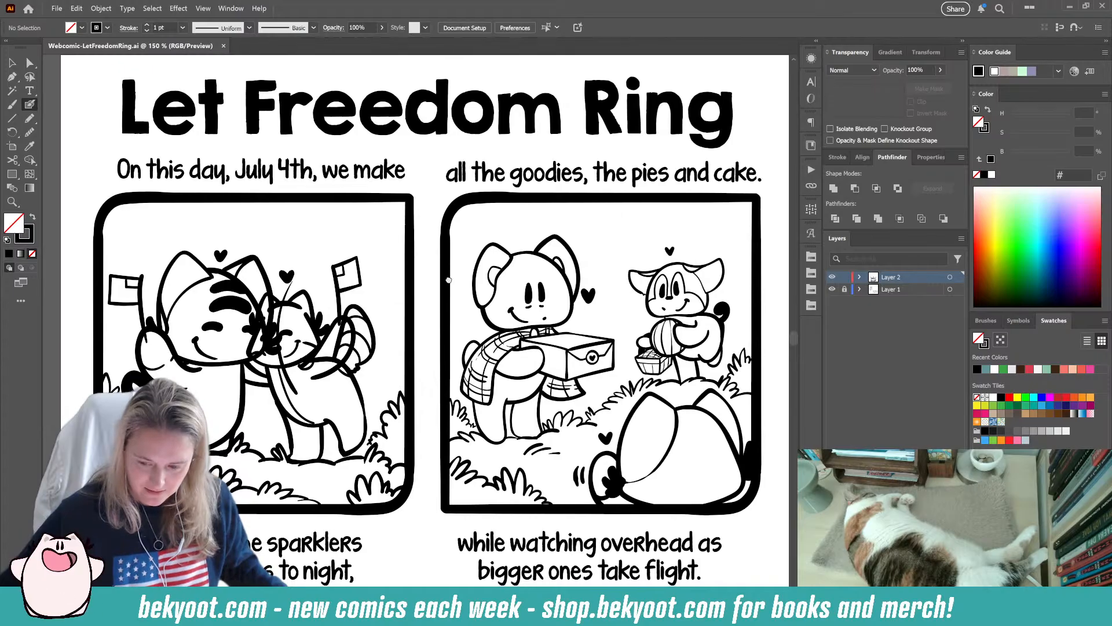
{"action": "left_click_drag", "start_coordinate": [357, 279], "coordinate": [489, 252]}
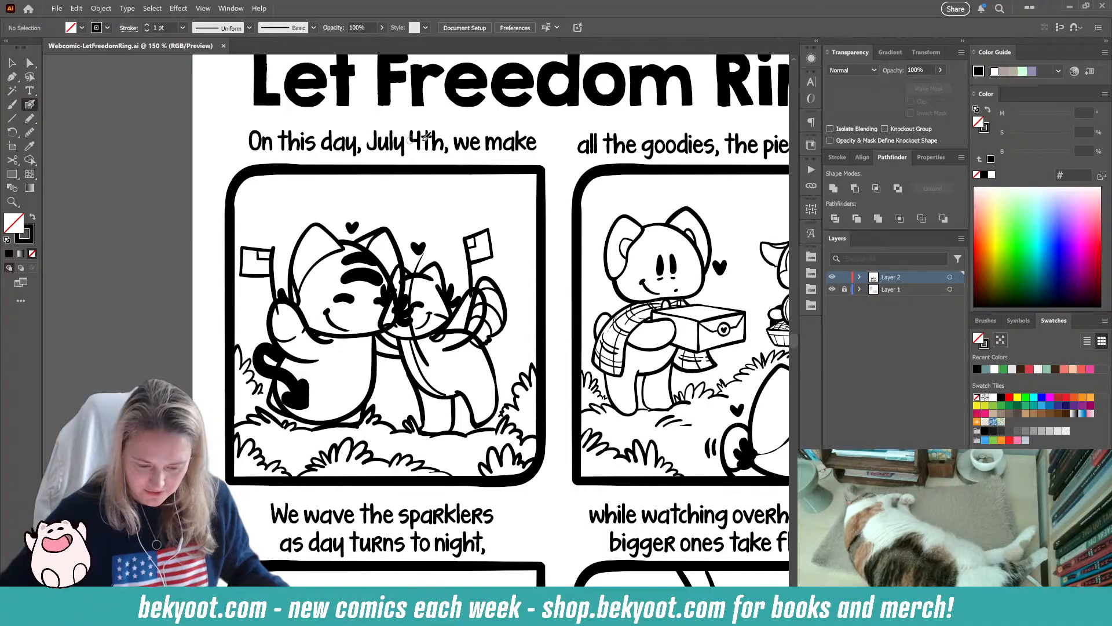
{"action": "left_click_drag", "start_coordinate": [405, 273], "coordinate": [171, 270]}
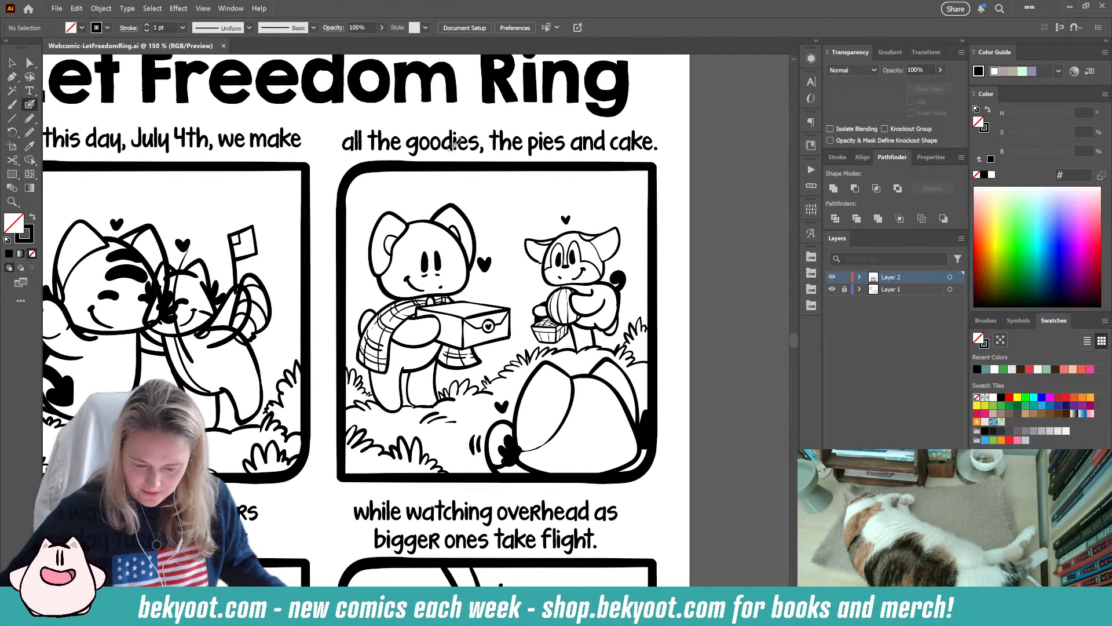
{"action": "left_click_drag", "start_coordinate": [395, 391], "coordinate": [554, 197]}
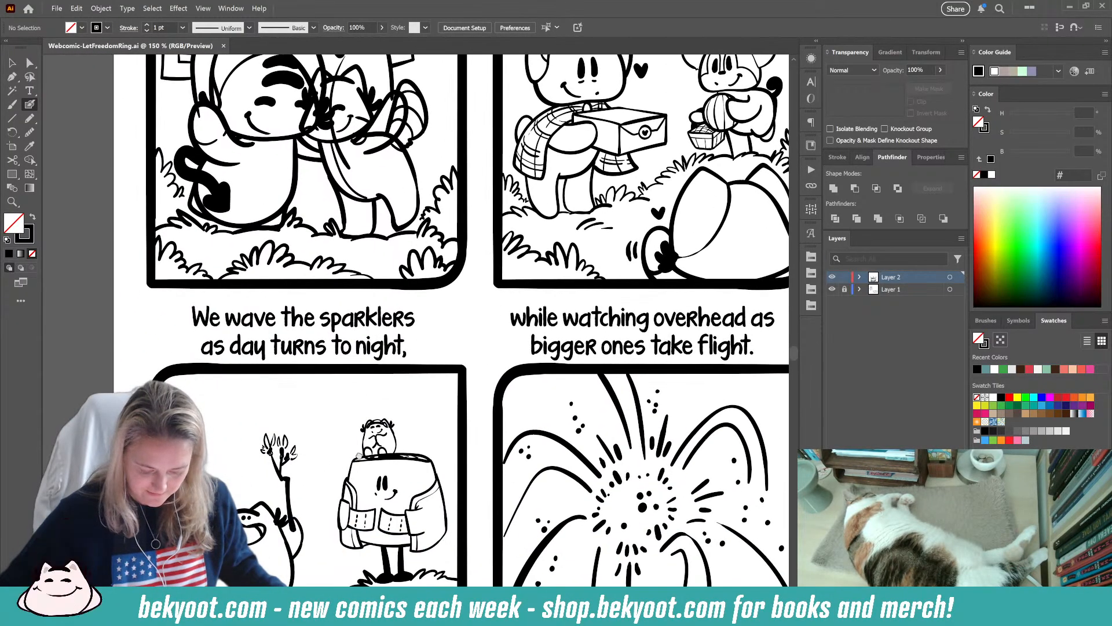
{"action": "left_click_drag", "start_coordinate": [246, 374], "coordinate": [355, 205]}
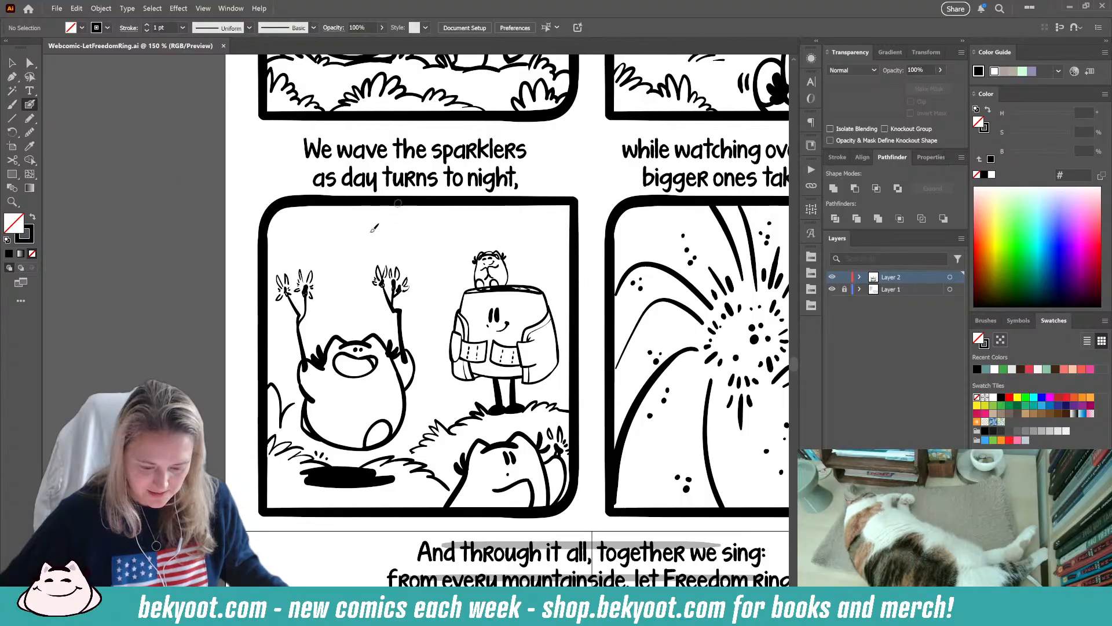
{"action": "left_click_drag", "start_coordinate": [504, 278], "coordinate": [224, 309]}
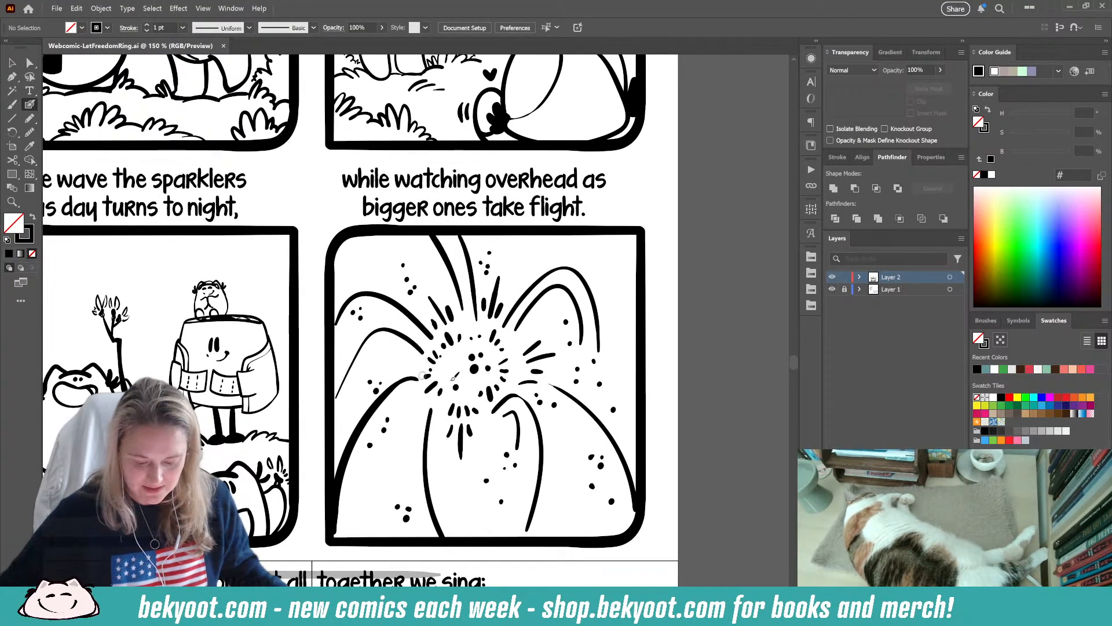
{"action": "left_click_drag", "start_coordinate": [327, 426], "coordinate": [473, 162]}
- Examine the closing scene's caption, rough characters and grassy hills across its full width, and view it with the panels above
{"action": "scroll", "coordinate": [473, 162], "scroll_direction": "down", "scroll_amount": 5}
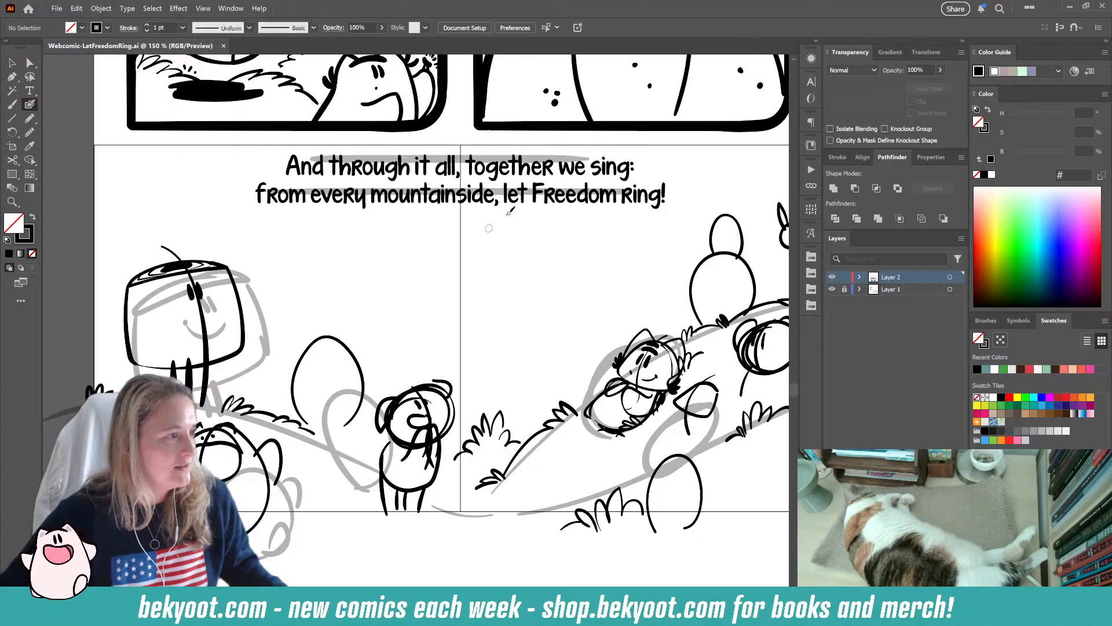
{"action": "left_click_drag", "start_coordinate": [606, 314], "coordinate": [434, 331]}
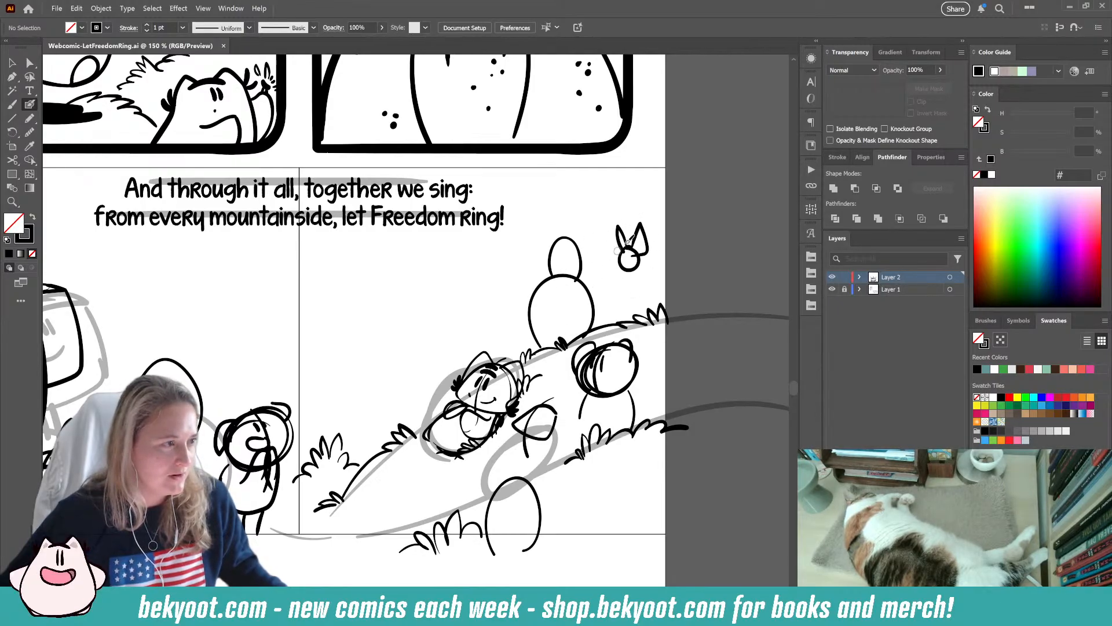
{"action": "left_click_drag", "start_coordinate": [341, 481], "coordinate": [467, 402]}
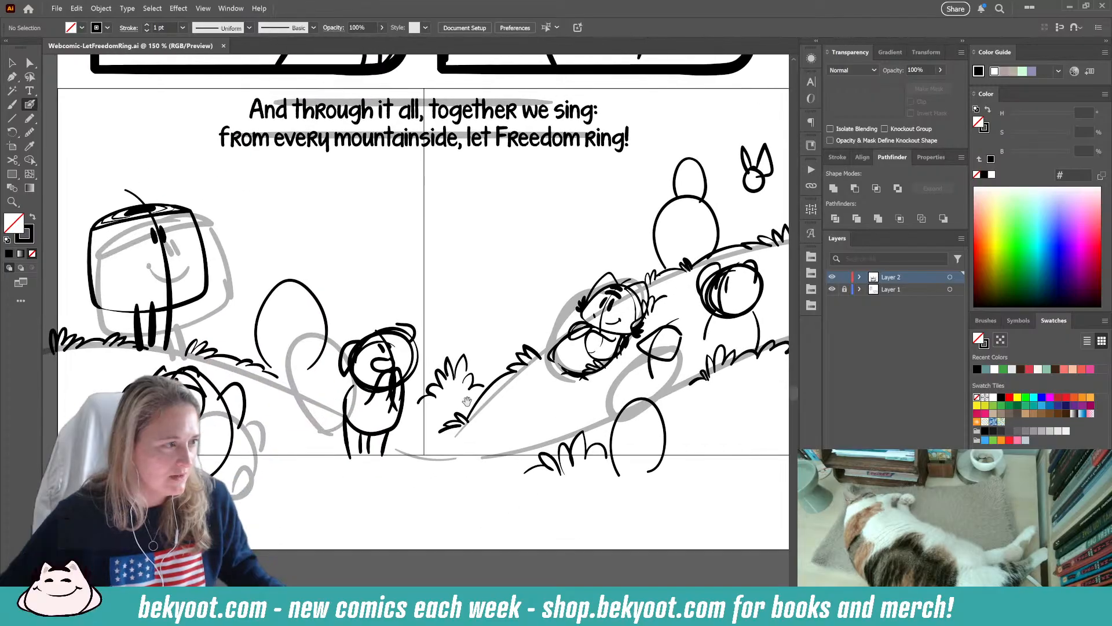
{"action": "left_click_drag", "start_coordinate": [210, 493], "coordinate": [384, 453]}
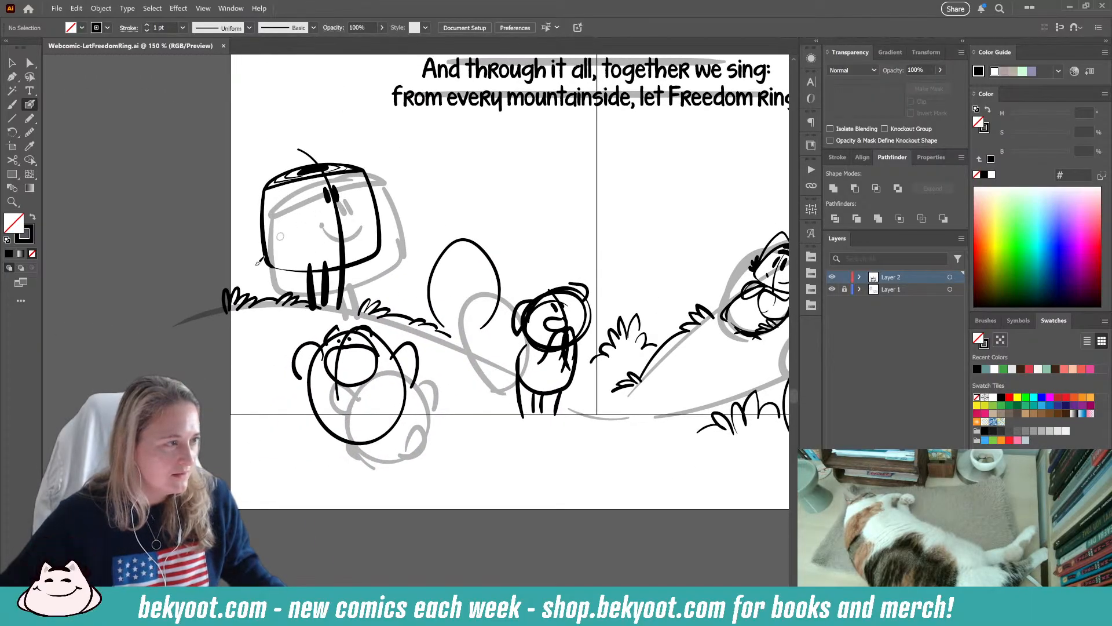
{"action": "scroll", "coordinate": [272, 288], "scroll_direction": "right", "scroll_amount": 5}
{"action": "scroll", "coordinate": [273, 288], "scroll_direction": "up", "scroll_amount": 2}
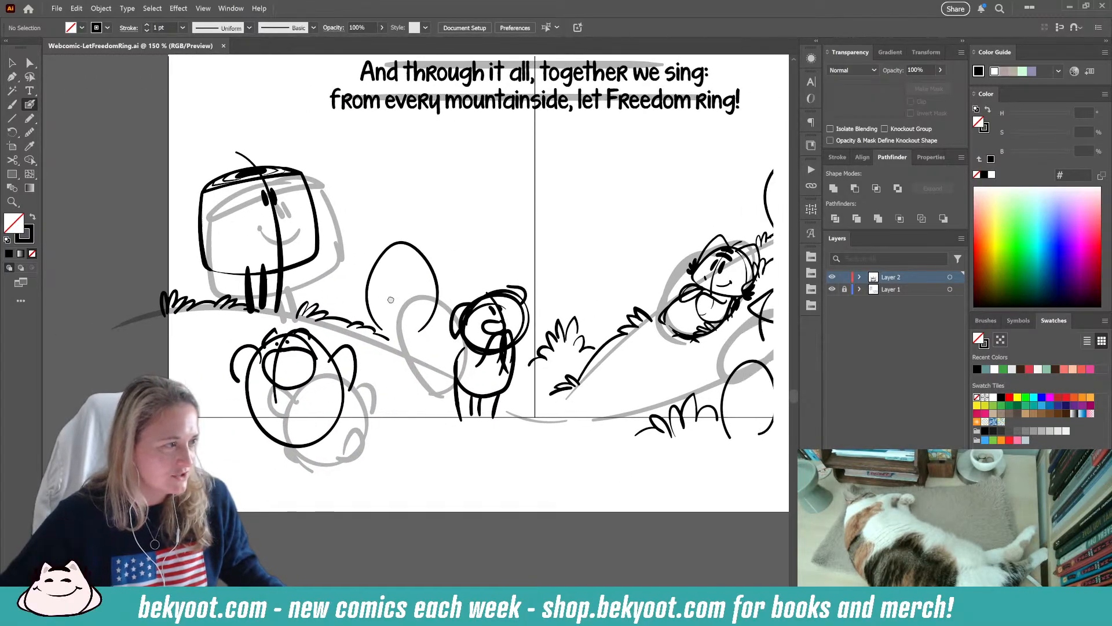
{"action": "scroll", "coordinate": [295, 290], "scroll_direction": "down", "scroll_amount": 2}
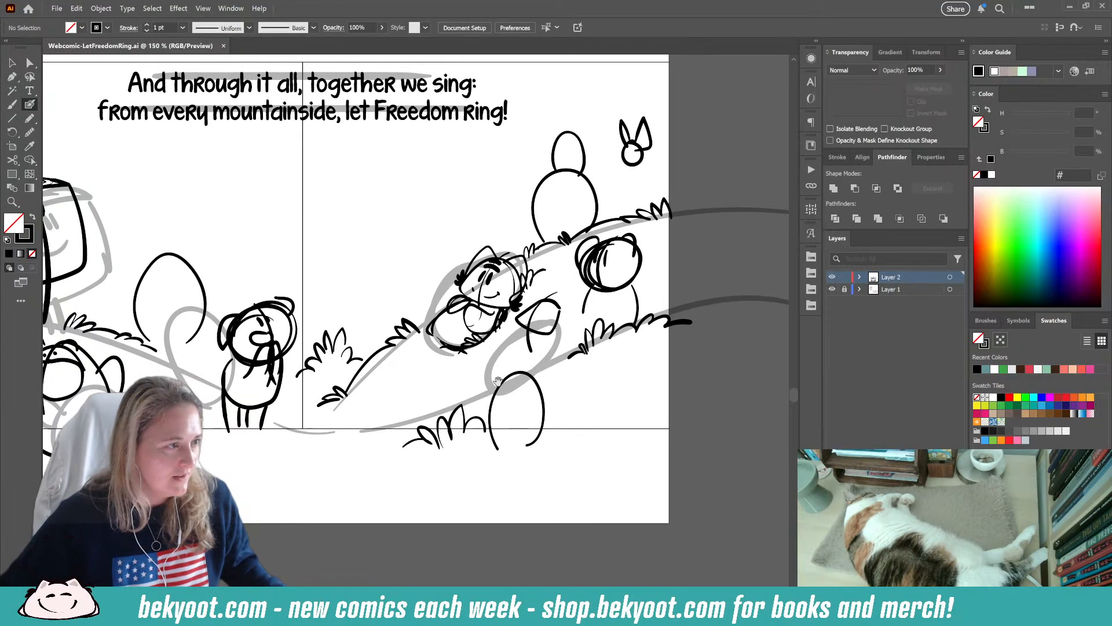
{"action": "left_click_drag", "start_coordinate": [375, 259], "coordinate": [552, 385]}
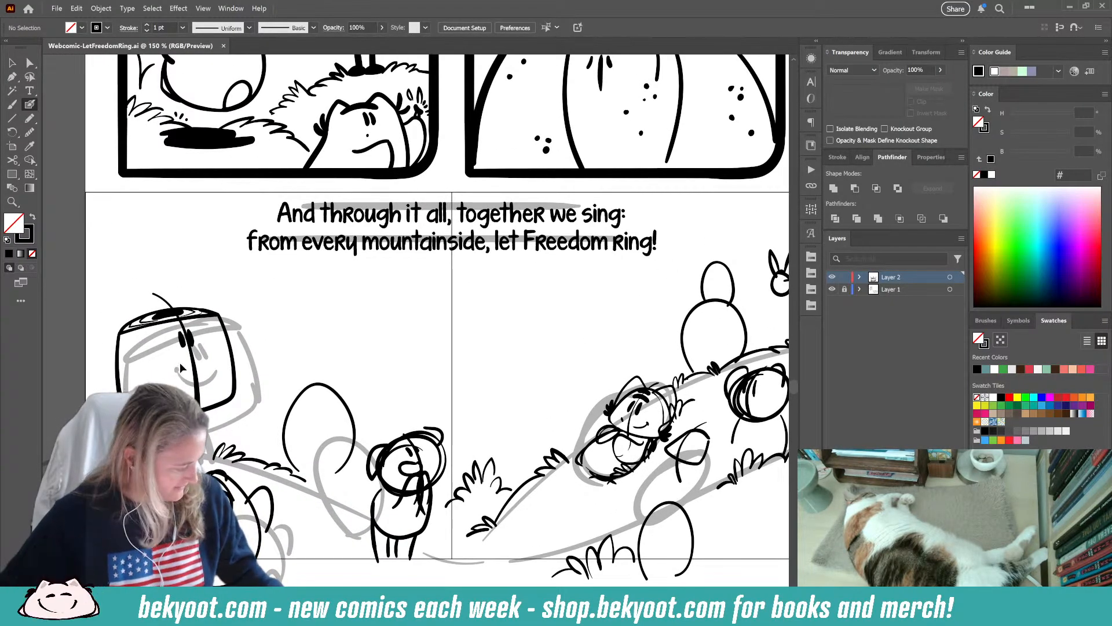
{"action": "scroll", "coordinate": [258, 335], "scroll_direction": "down", "scroll_amount": 2}
{"action": "left_click_drag", "start_coordinate": [369, 139], "coordinate": [461, 336]}
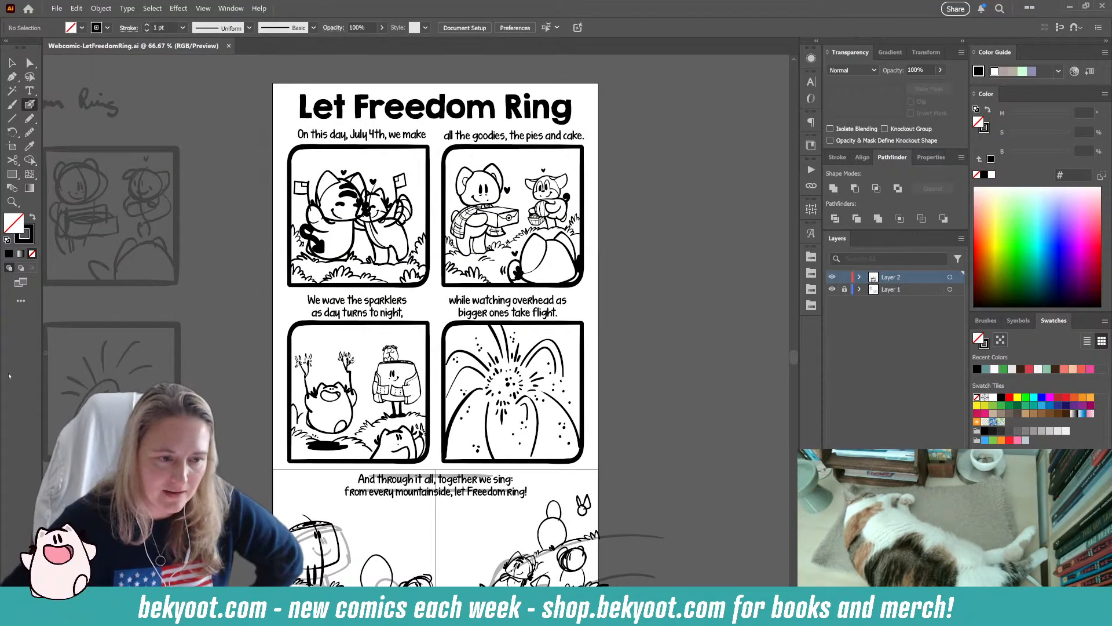